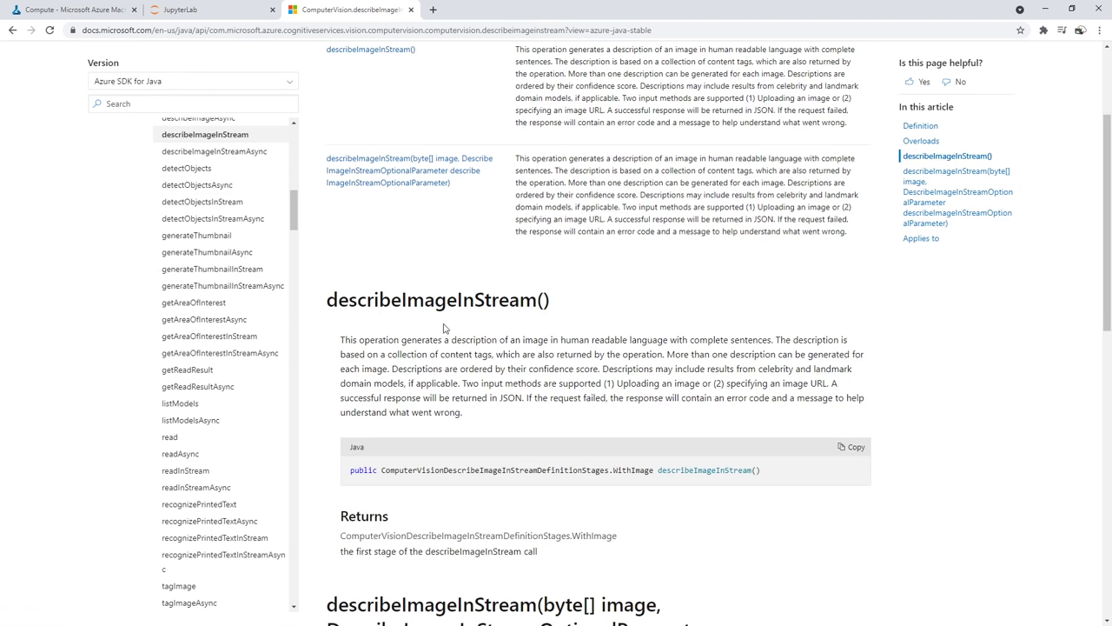
Review the describeImageInStream() description and Java signature in the Azure SDK documentation
drag(374, 340, 653, 356)
scroll(541, 283, down, 2)
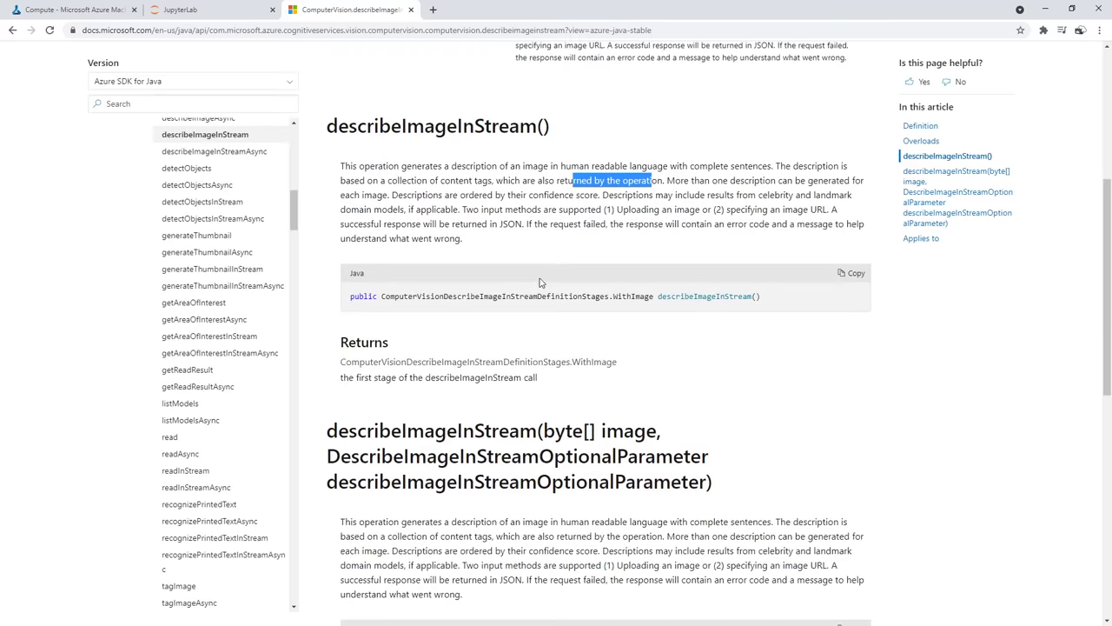
scroll(389, 90, up, 4)
Switch to JupyterLab and run the computer-vision.ipynb cell that installs azure-cognitiveservices-vision-computervision
click(118, 10)
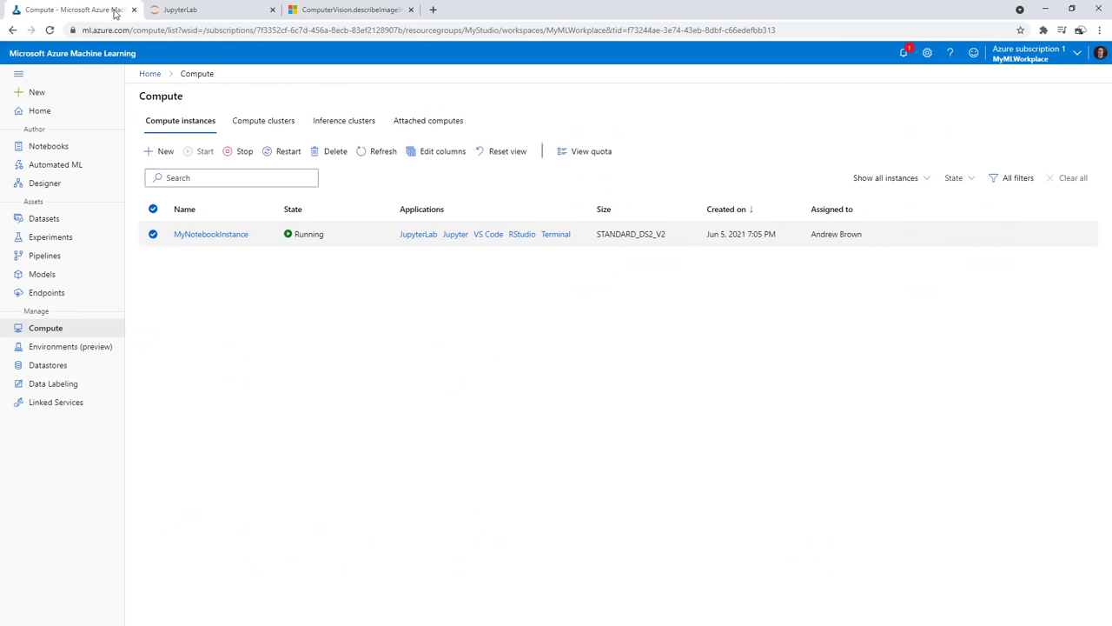
click(185, 18)
click(372, 119)
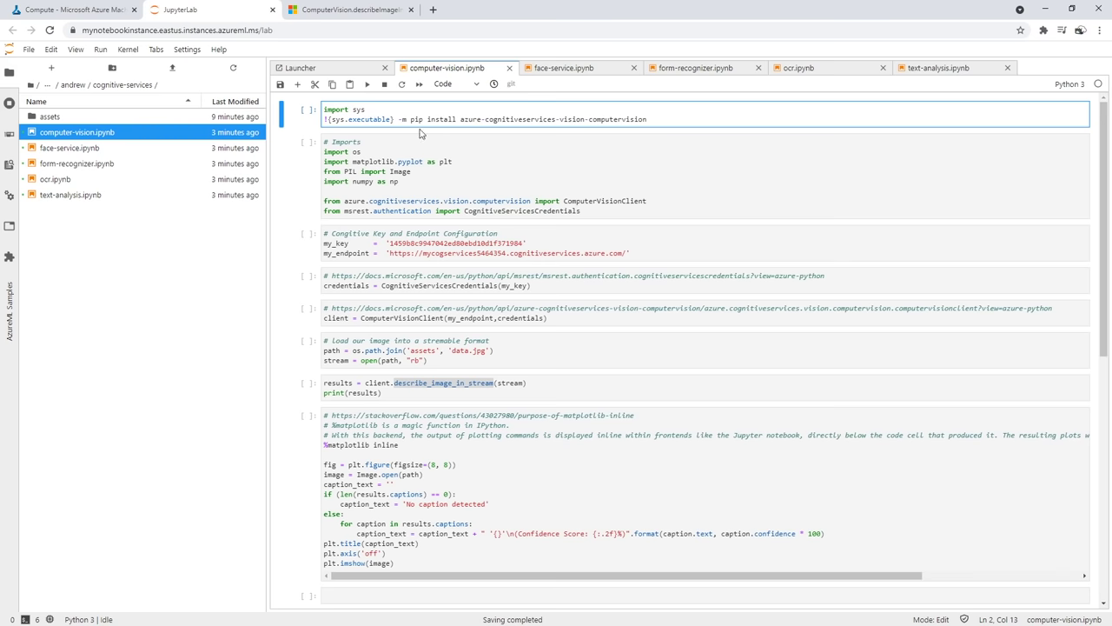
click(367, 86)
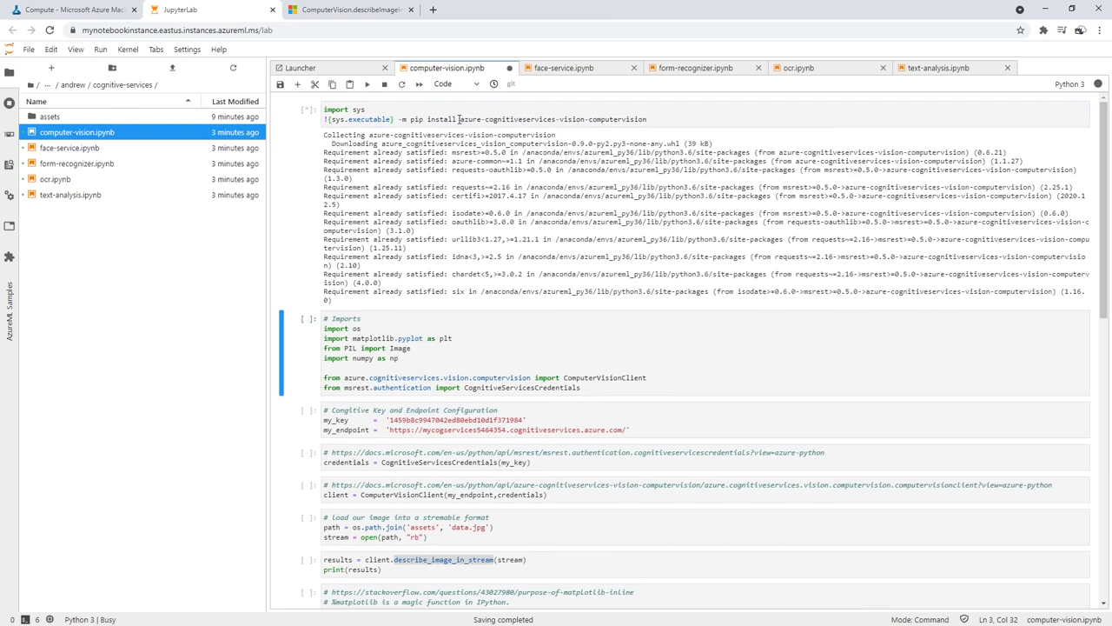
Examine the os, matplotlib, PIL and Azure import lines and how the following cells use them
scroll(422, 264, down, 1)
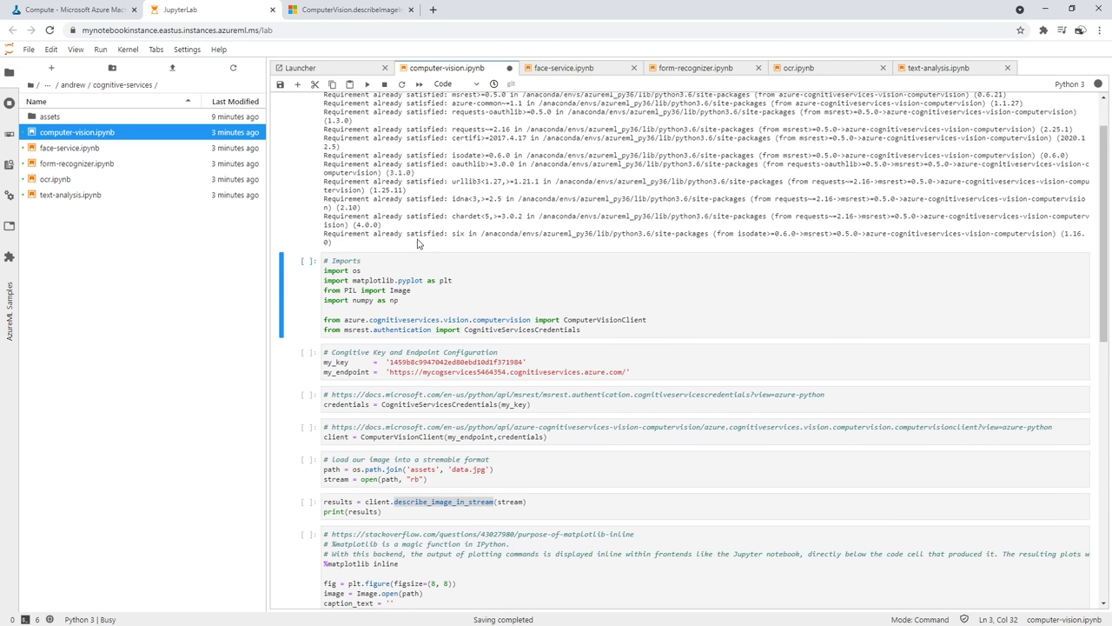
click(431, 280)
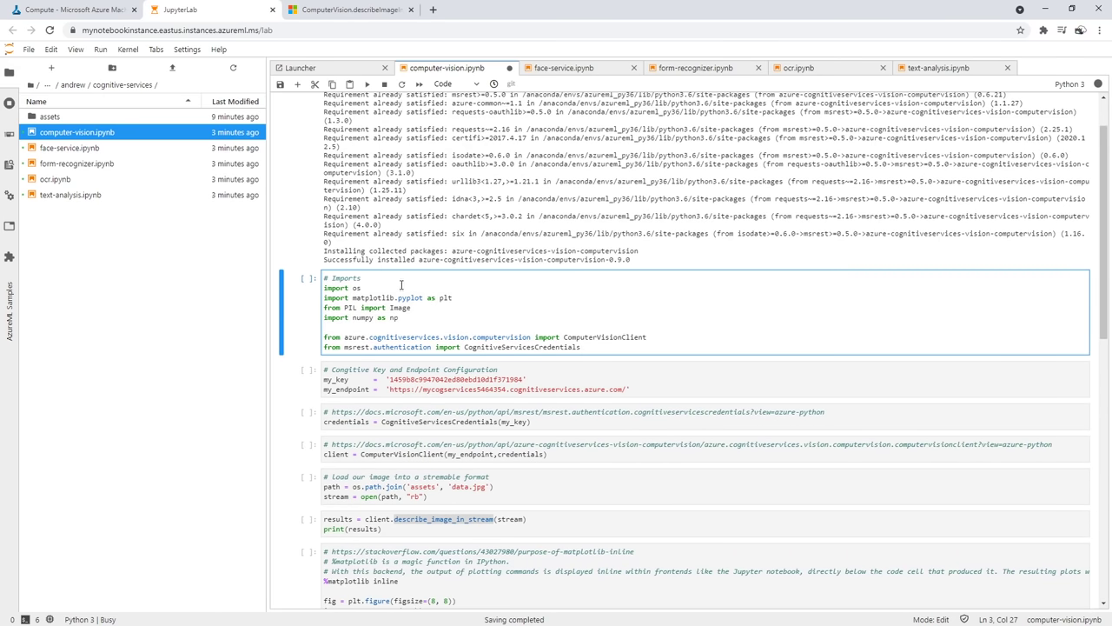
drag(361, 288, 323, 289)
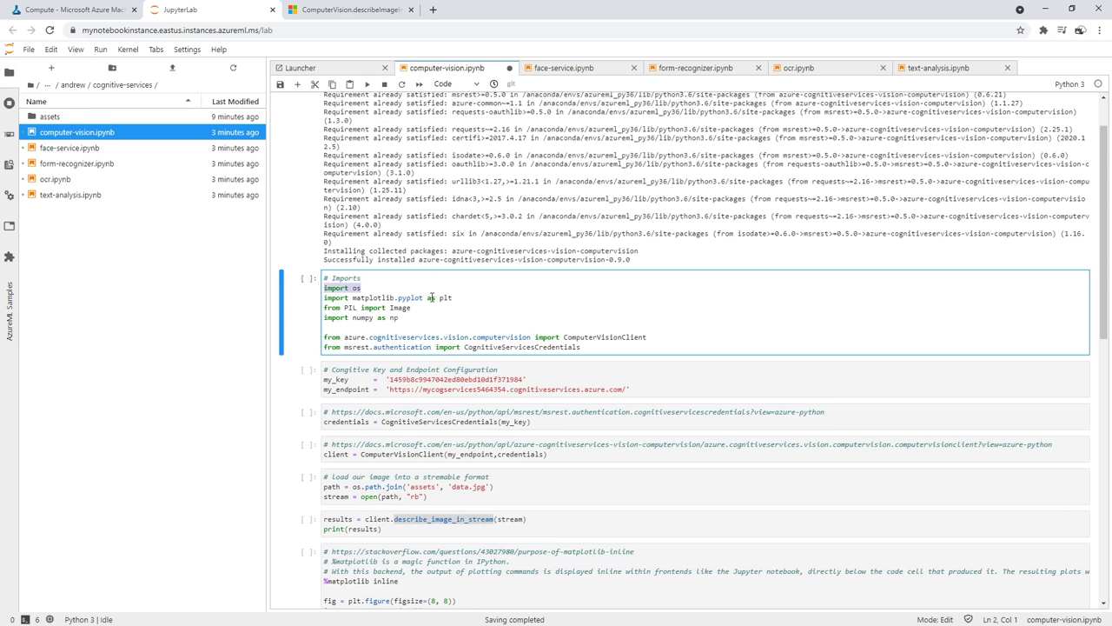
drag(453, 298, 345, 298)
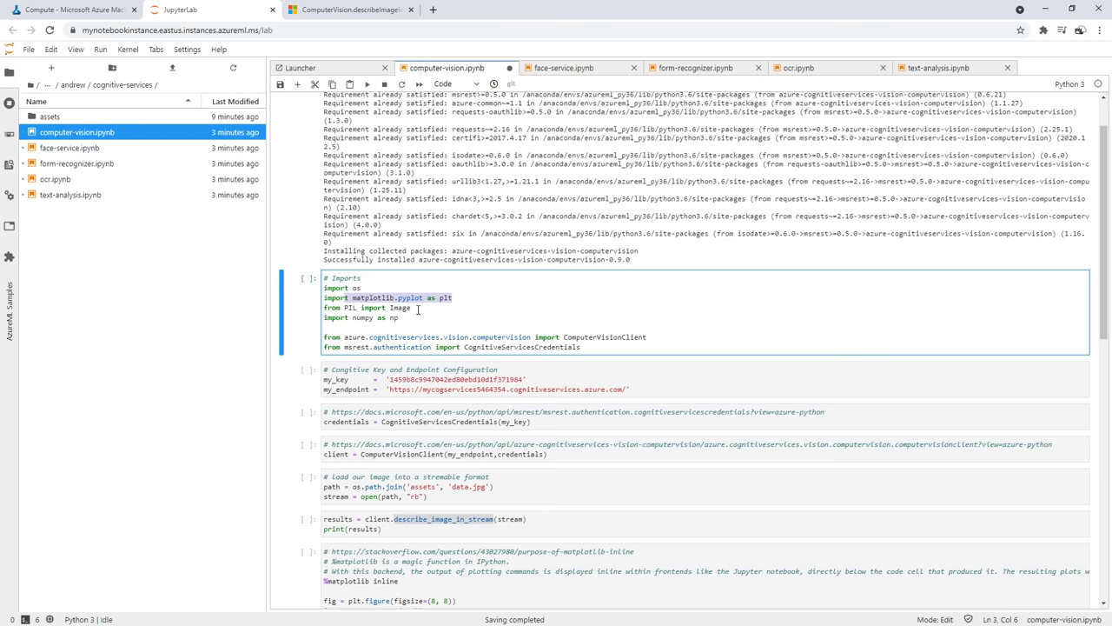
drag(415, 307, 324, 308)
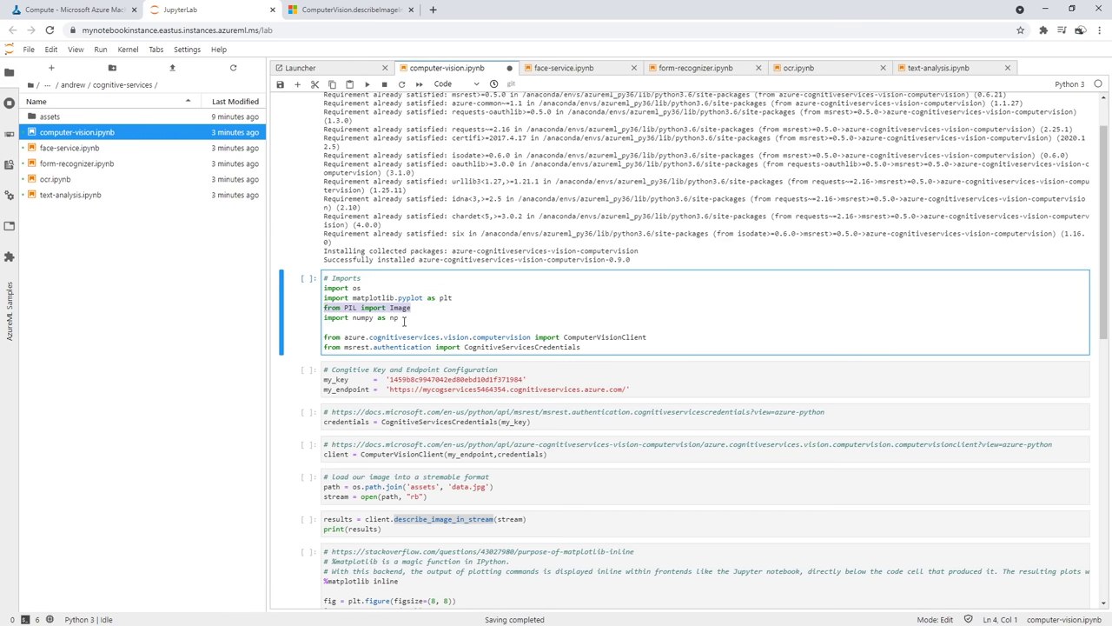
scroll(387, 352, down, 3)
scroll(387, 457, up, 2)
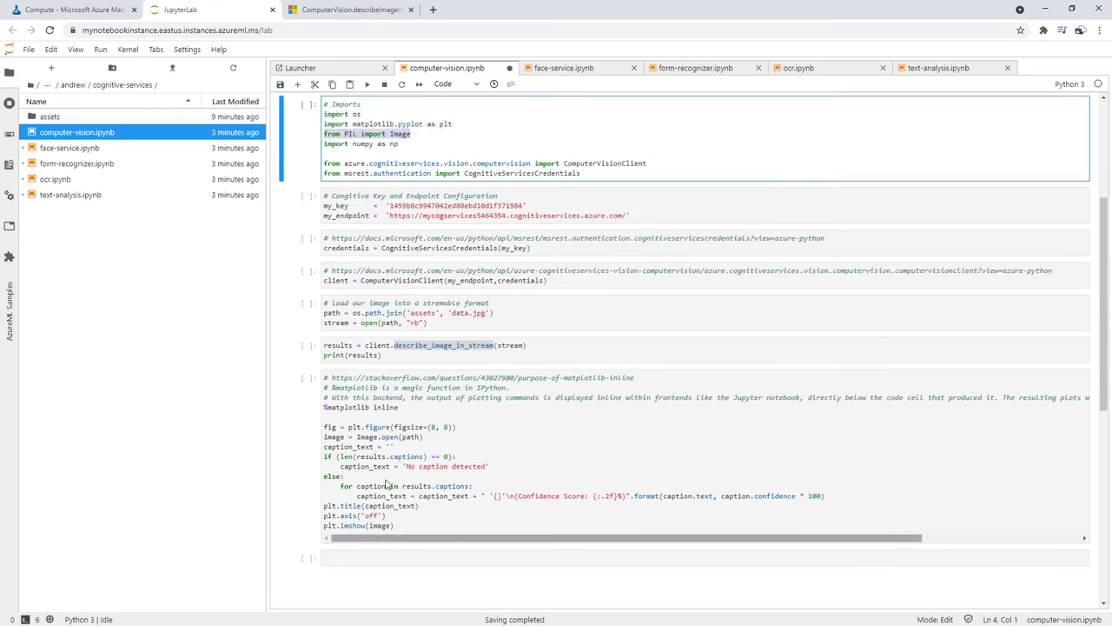
click(385, 279)
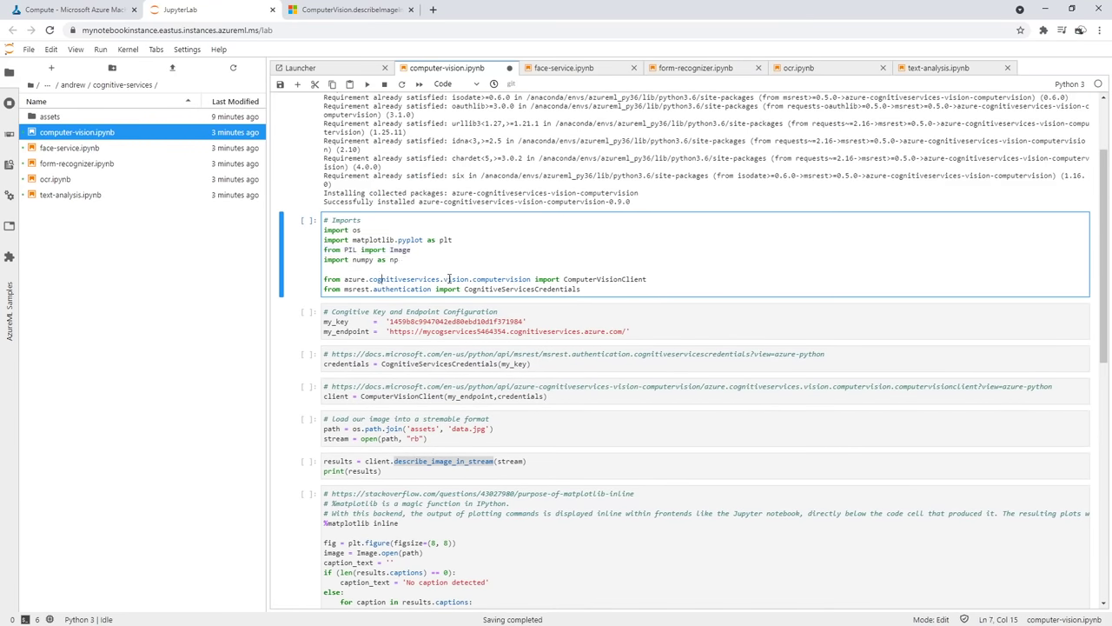
drag(473, 279, 402, 289)
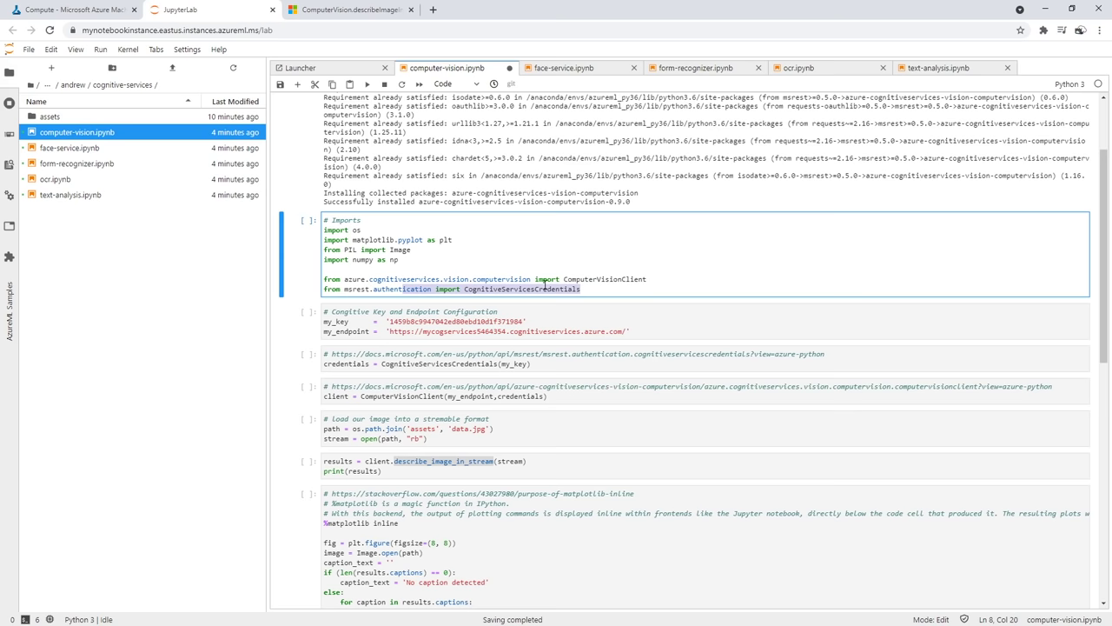
Run the Imports cell that loads the plotting, image and Azure Computer Vision libraries
click(424, 258)
scroll(382, 276, up, 2)
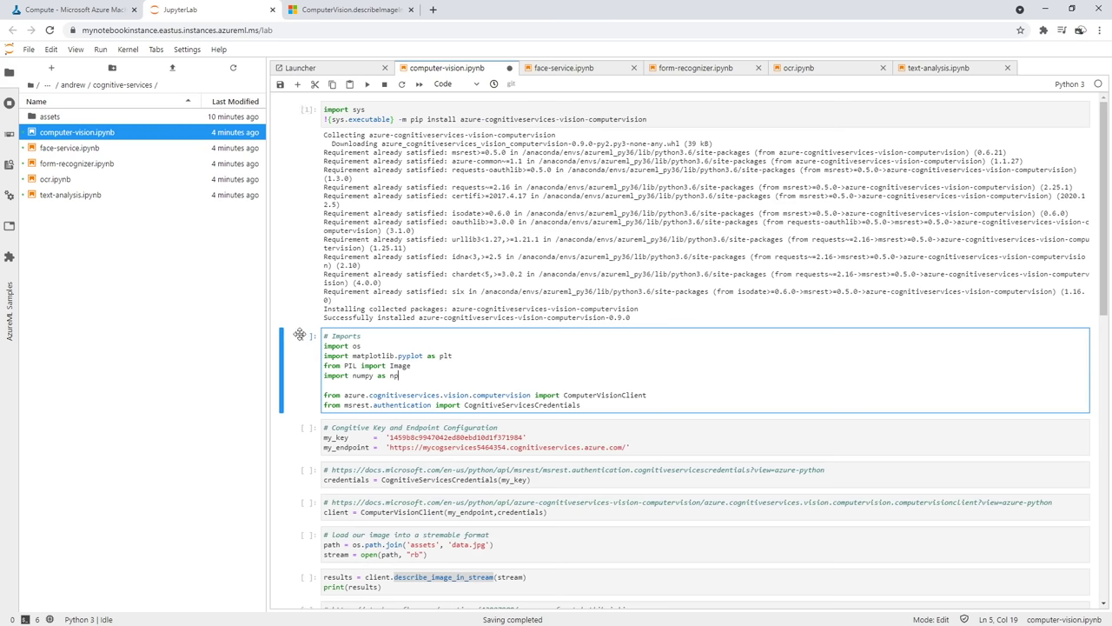
click(367, 84)
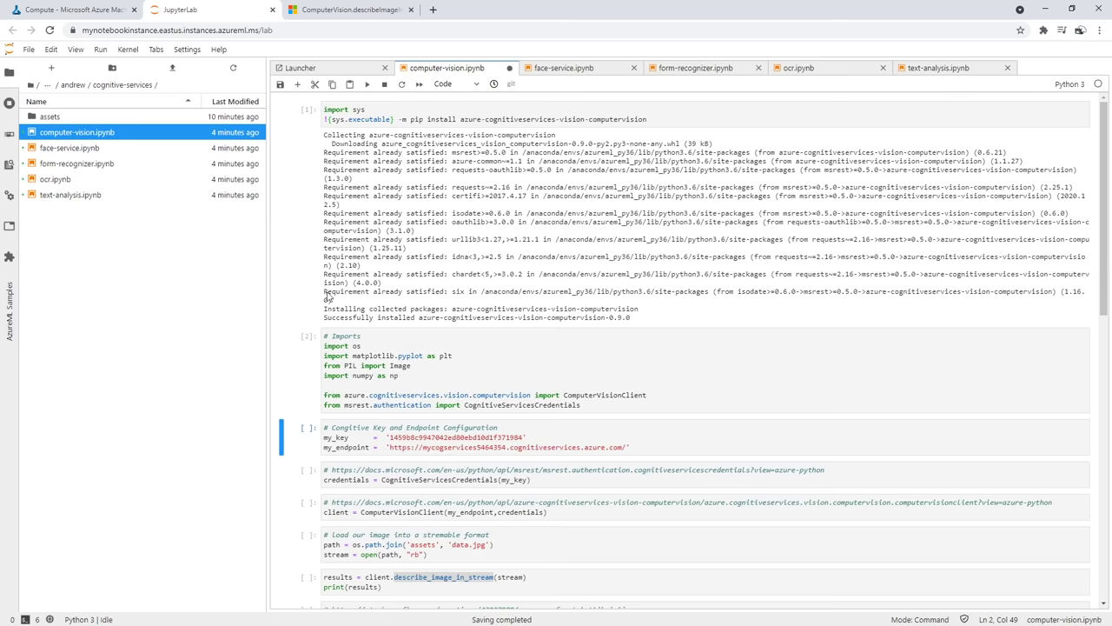
Run the key and endpoint configuration cell and the cell that builds the CognitiveServicesCredentials
scroll(328, 298, down, 1)
click(367, 84)
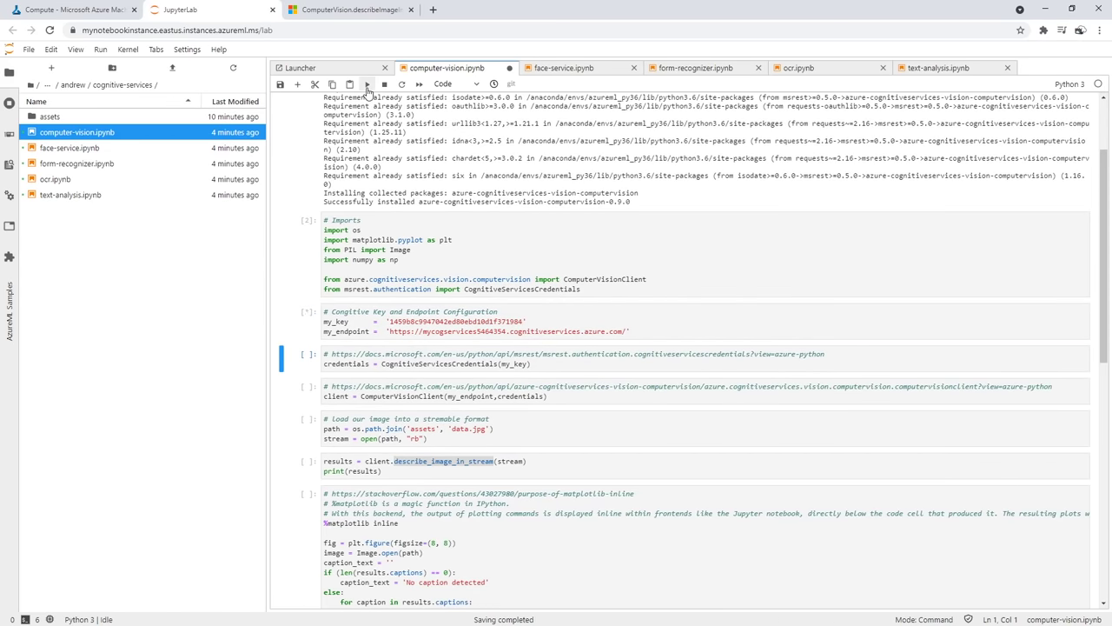
scroll(382, 269, down, 1)
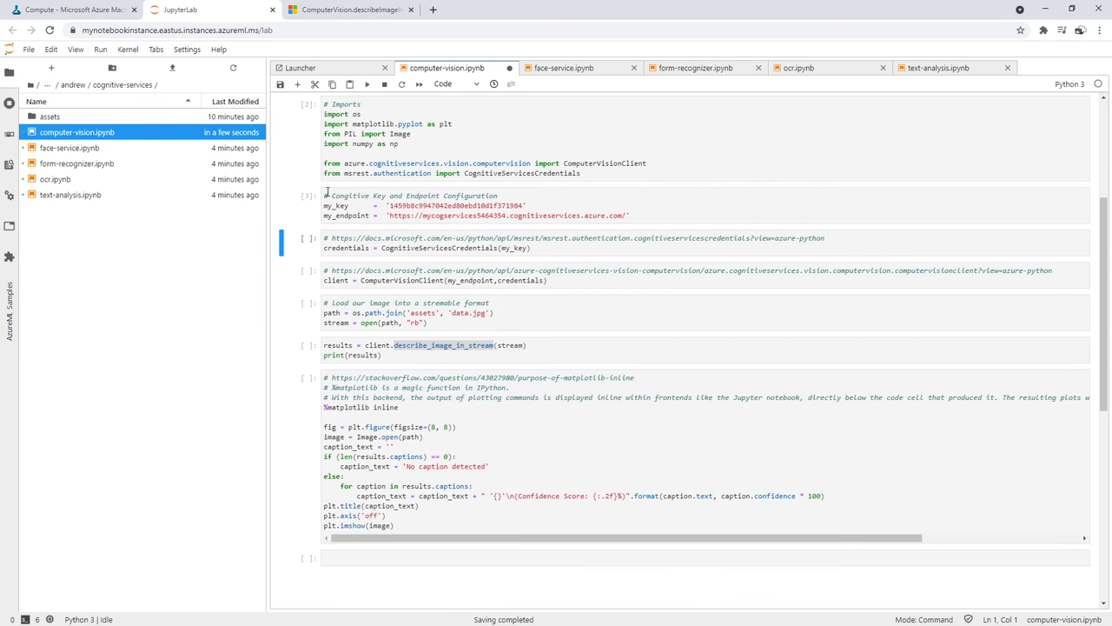
click(331, 242)
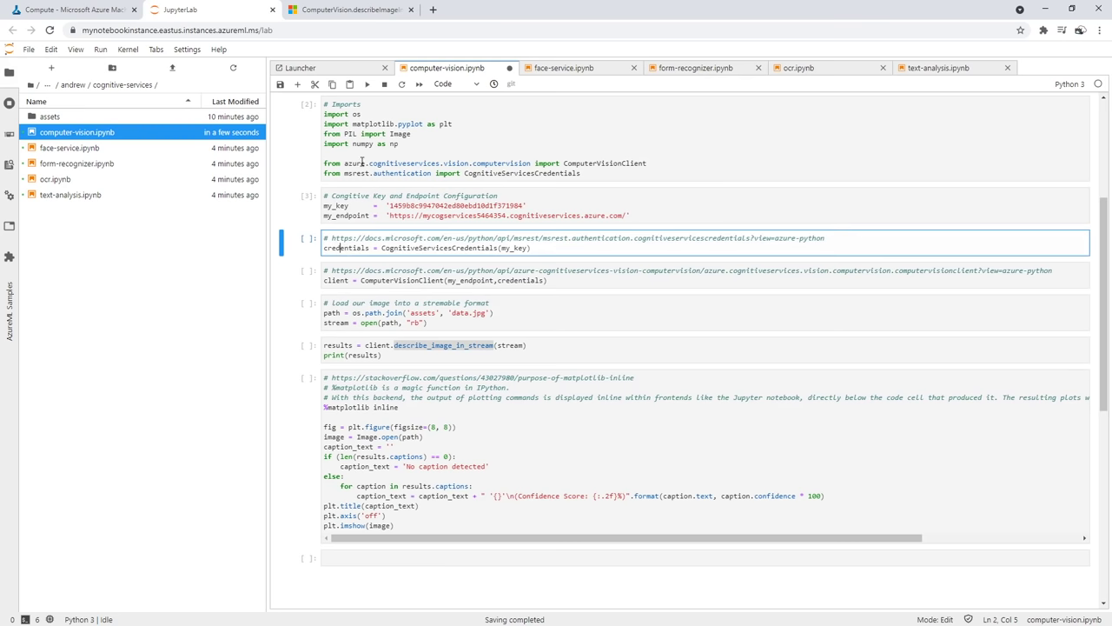
click(367, 84)
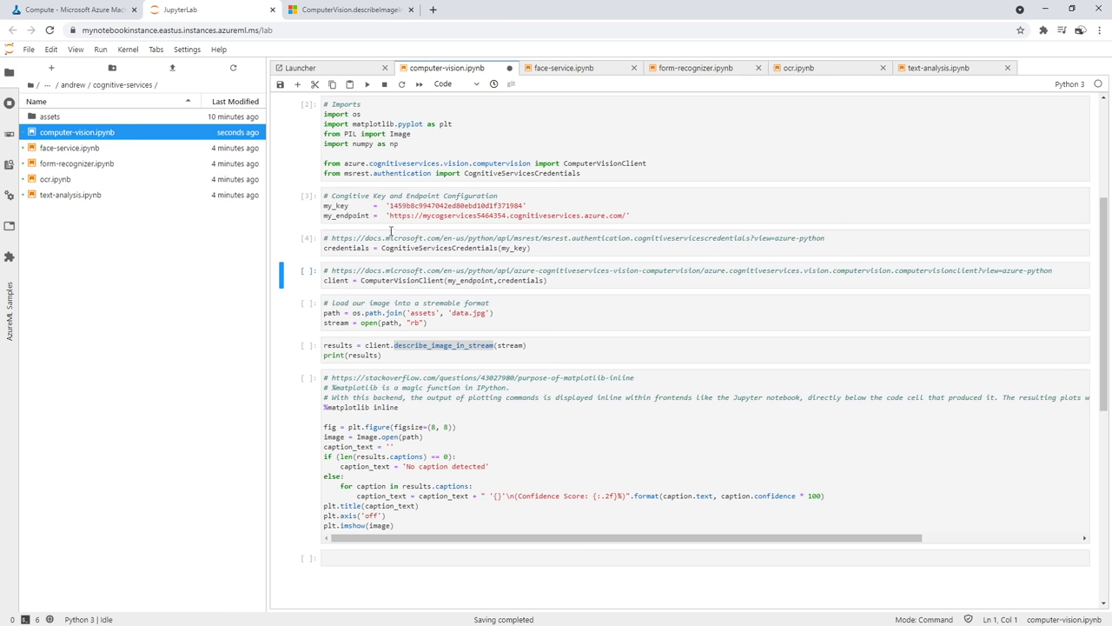
Check the credentials and endpoint arguments, and run the cell that creates the ComputerVisionClient
drag(333, 248, 531, 248)
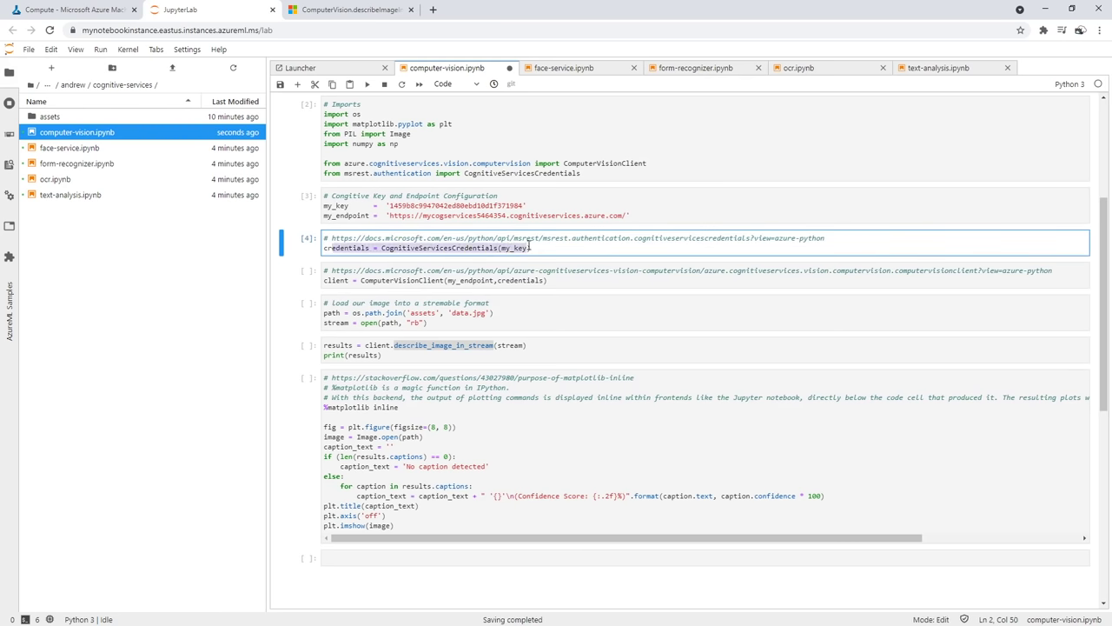
click(368, 215)
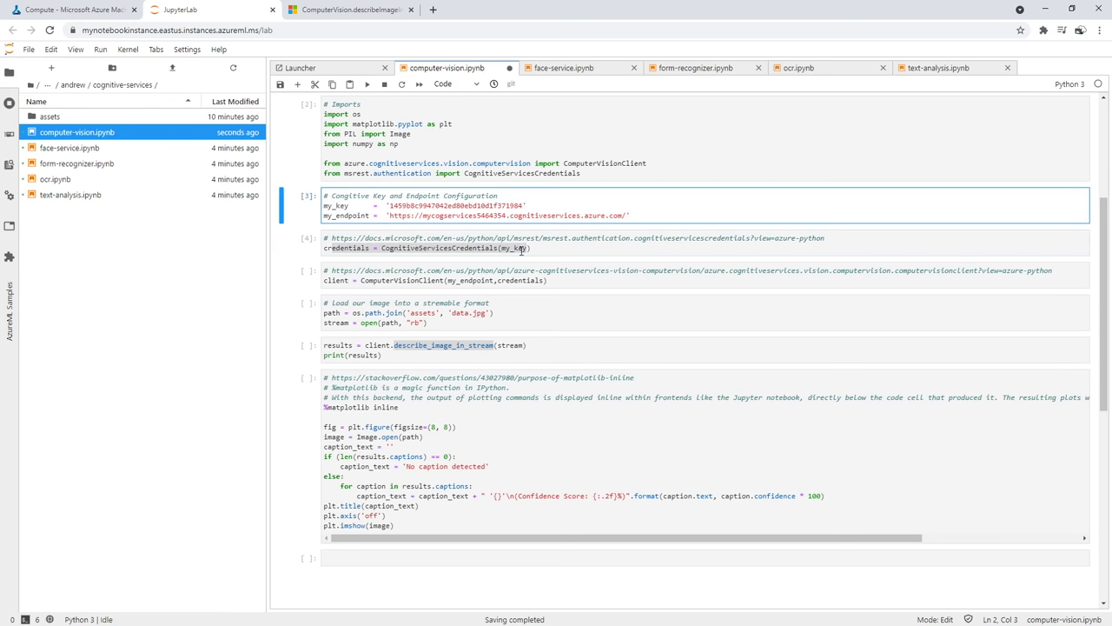
click(522, 249)
click(441, 271)
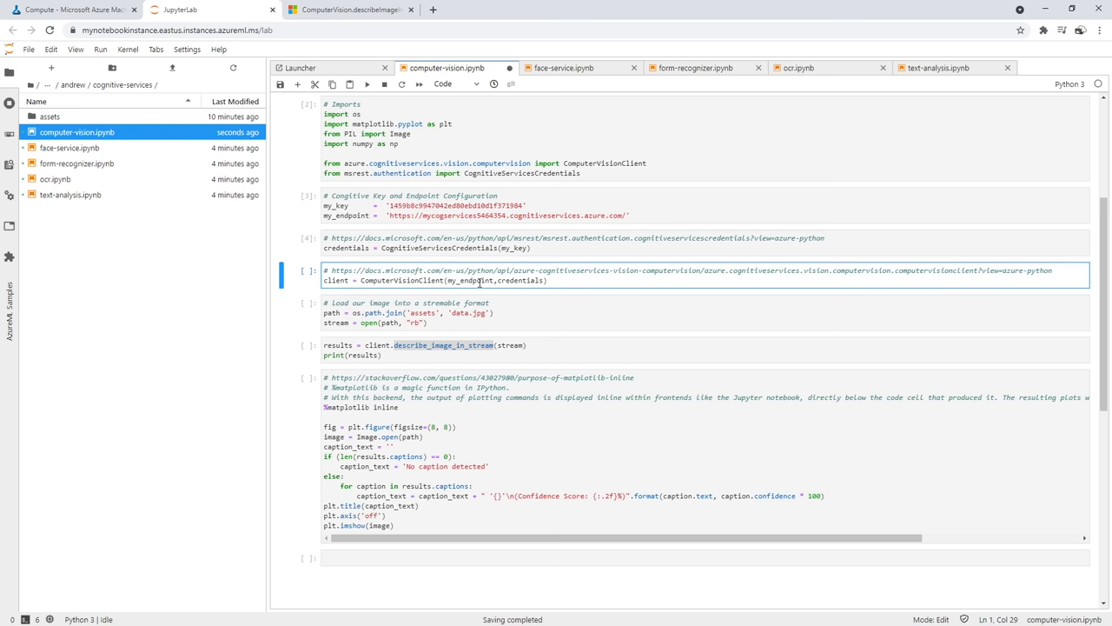
double_click(469, 280)
click(522, 280)
click(368, 84)
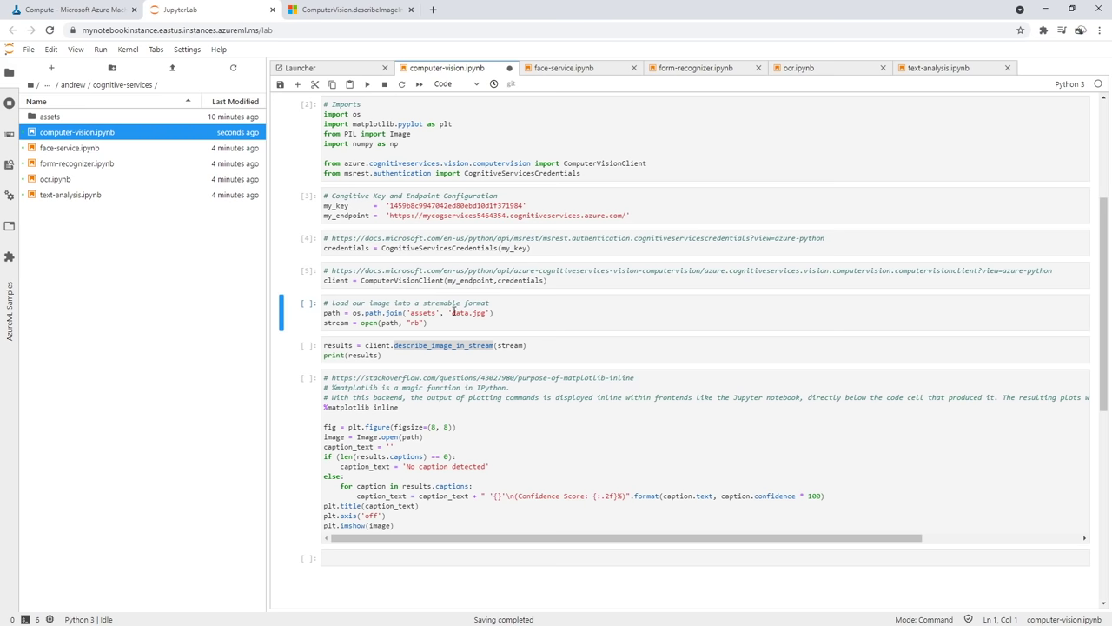
Open the assets folder to locate data.jpg and run the cell that loads this image as a stream
click(427, 313)
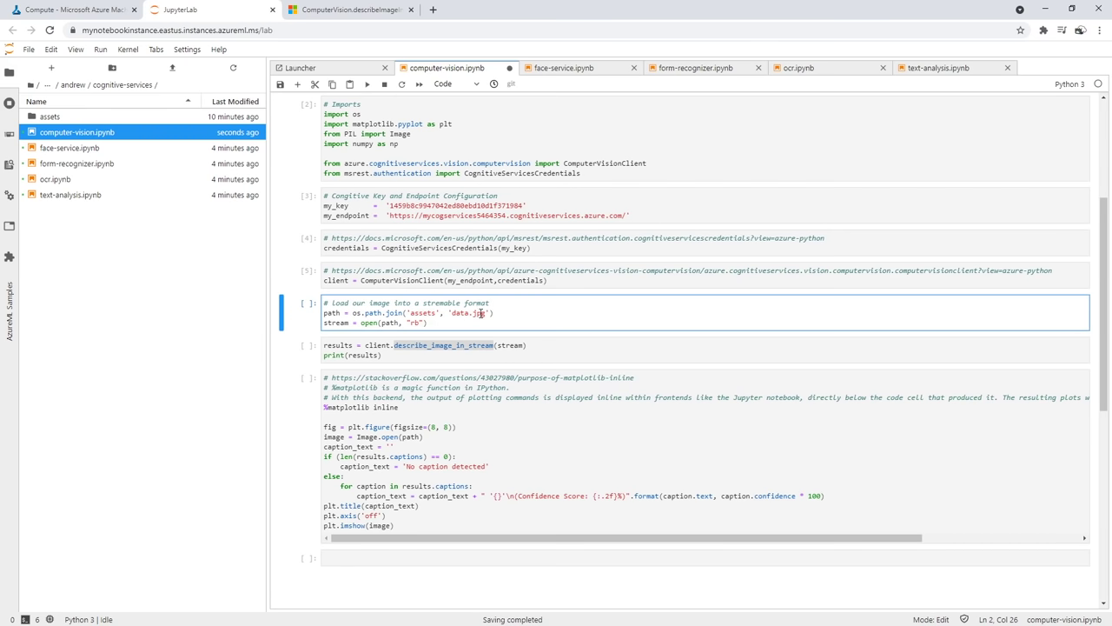
double_click(61, 116)
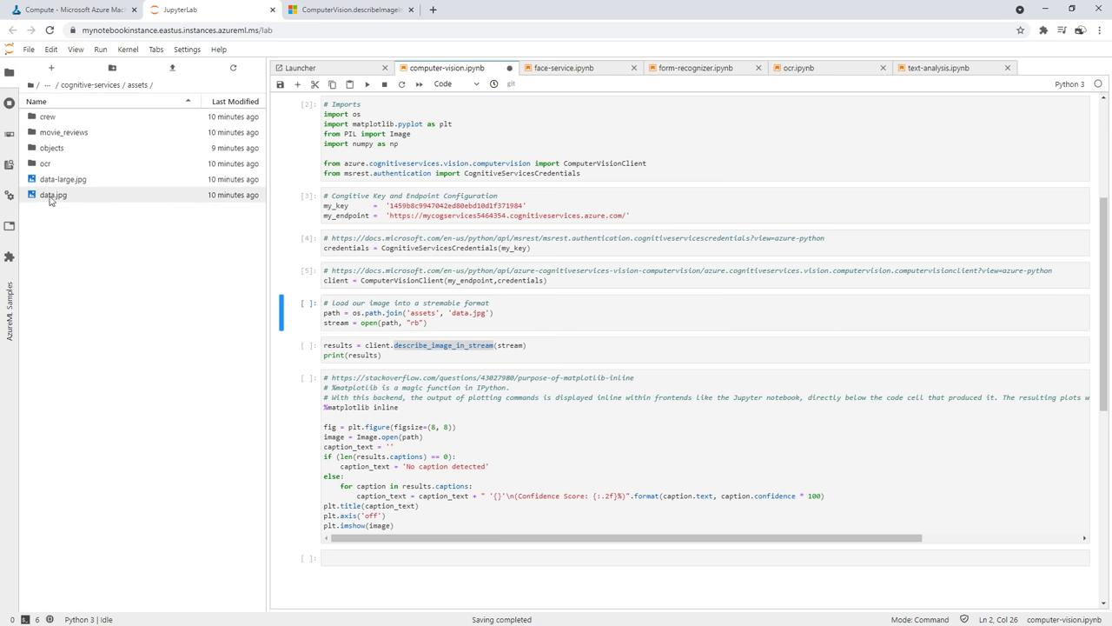
click(420, 311)
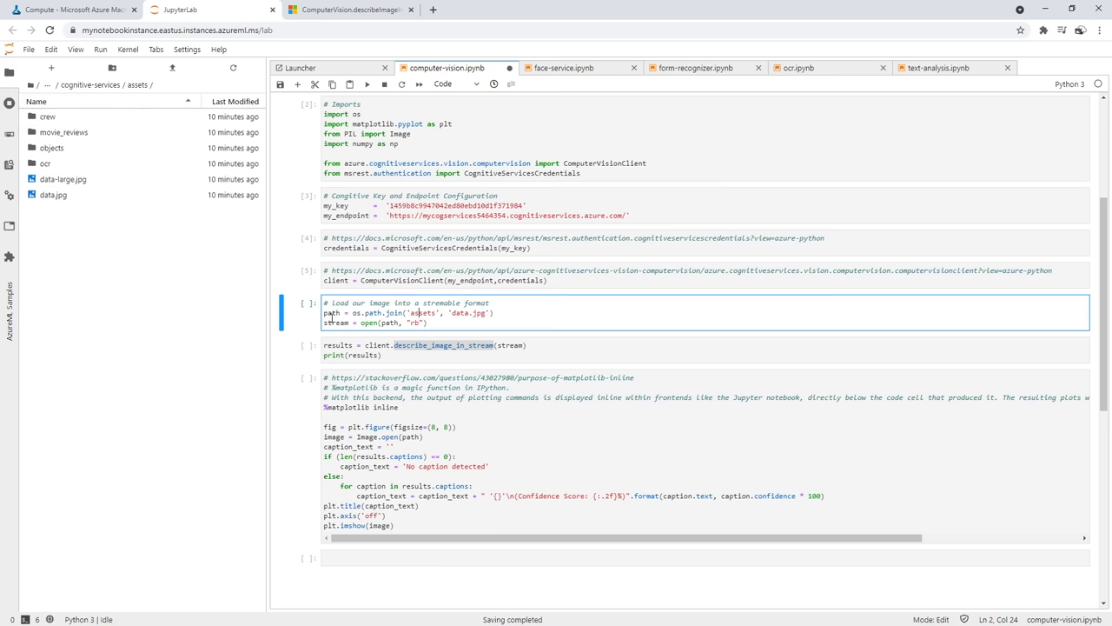
click(437, 313)
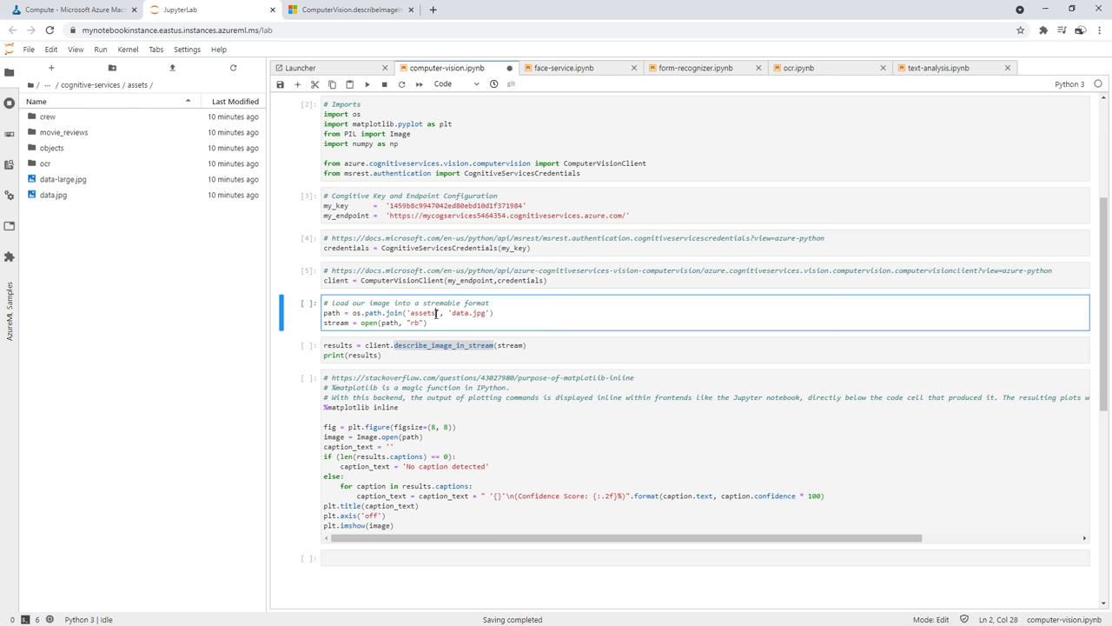
click(367, 84)
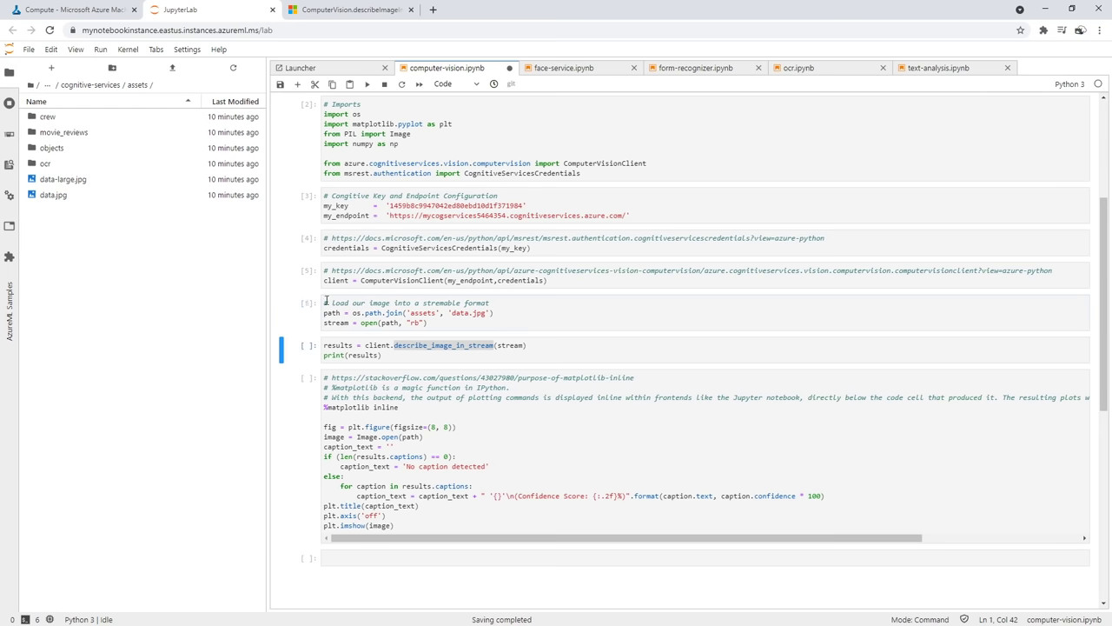
Run the cell that calls describe_image_in_stream on the image stream and prints the results
scroll(425, 298, down, 1)
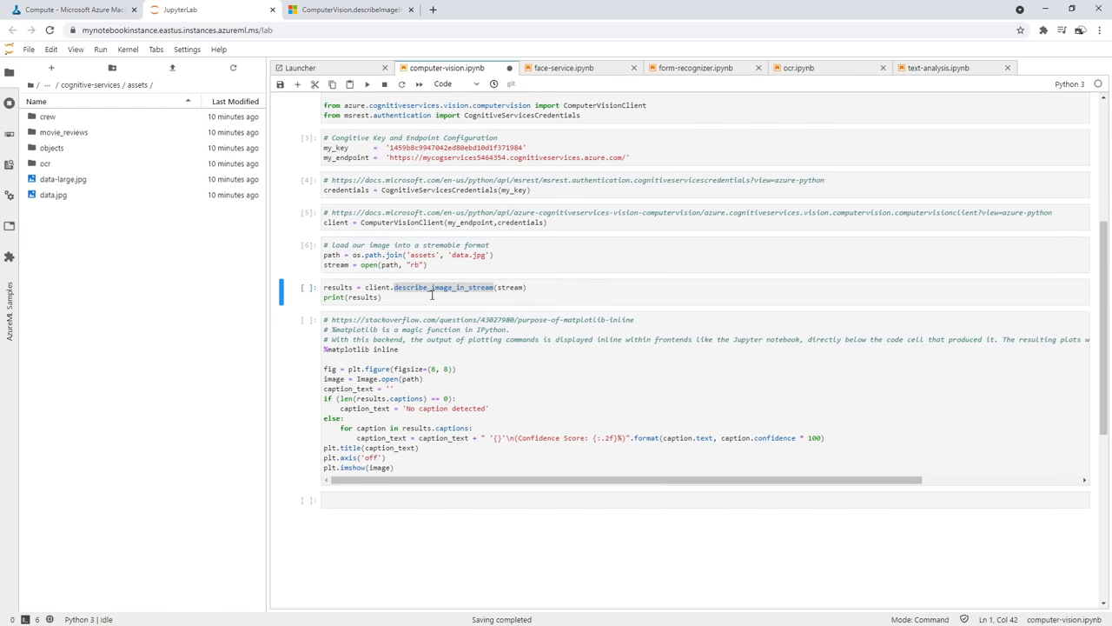
click(402, 287)
click(367, 84)
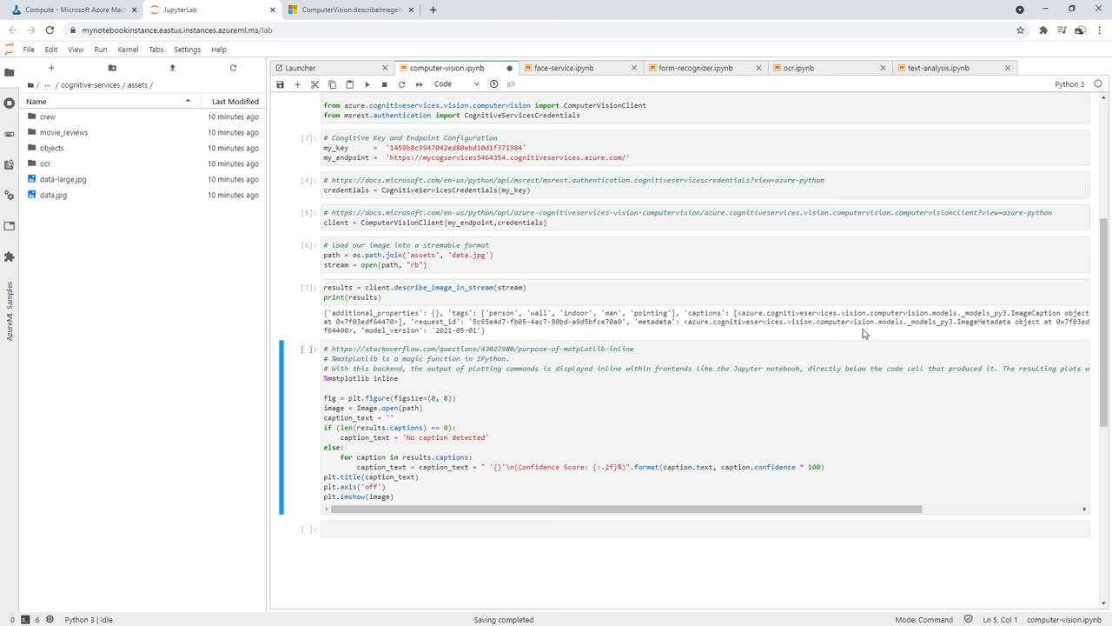
Review the matplotlib cell's caption and confidence formatting, and run it to plot the image with its caption as title
click(486, 393)
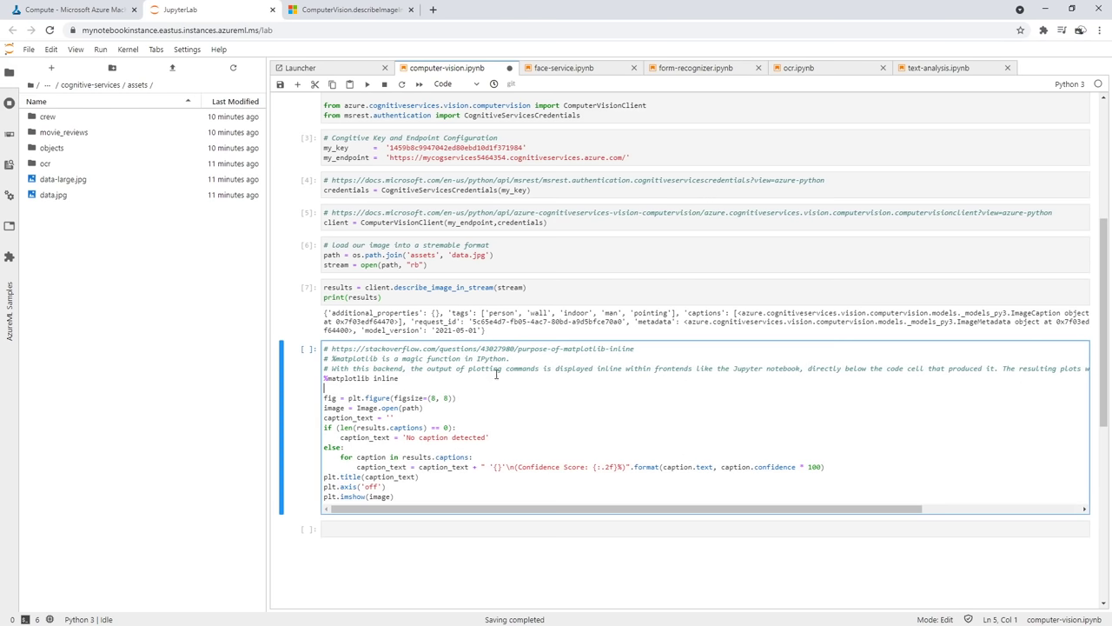
scroll(496, 370, down, 1)
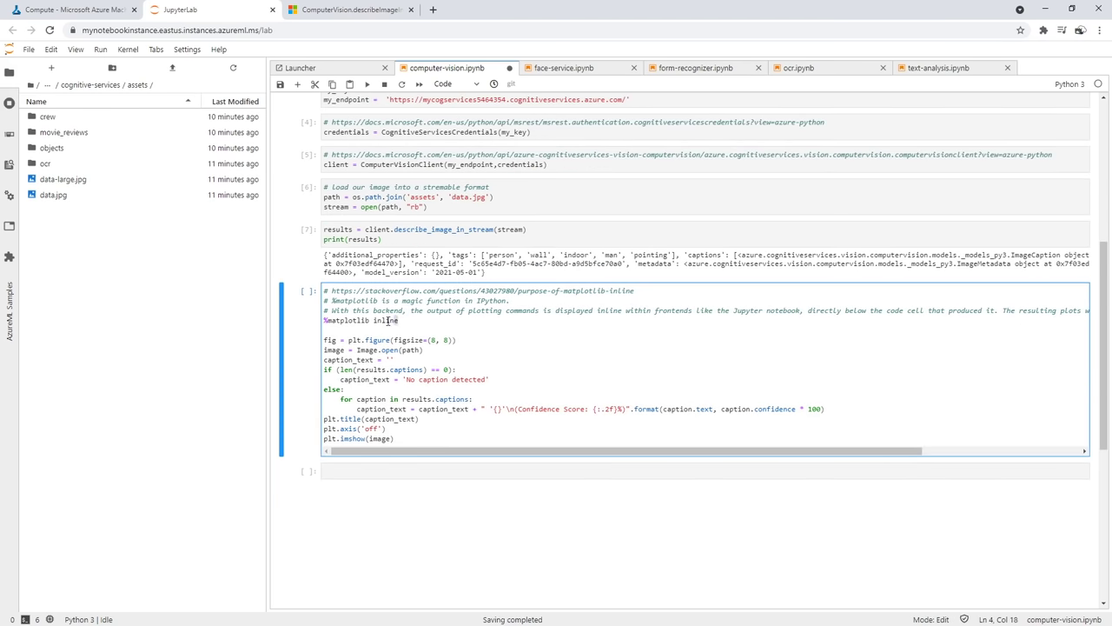
drag(402, 321, 324, 321)
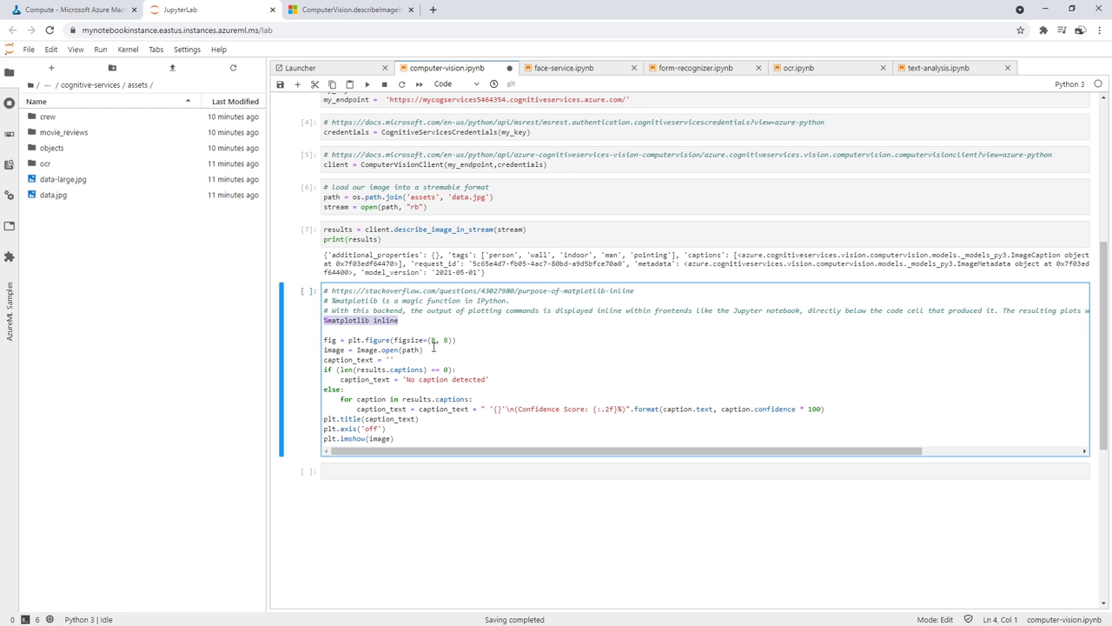
click(438, 360)
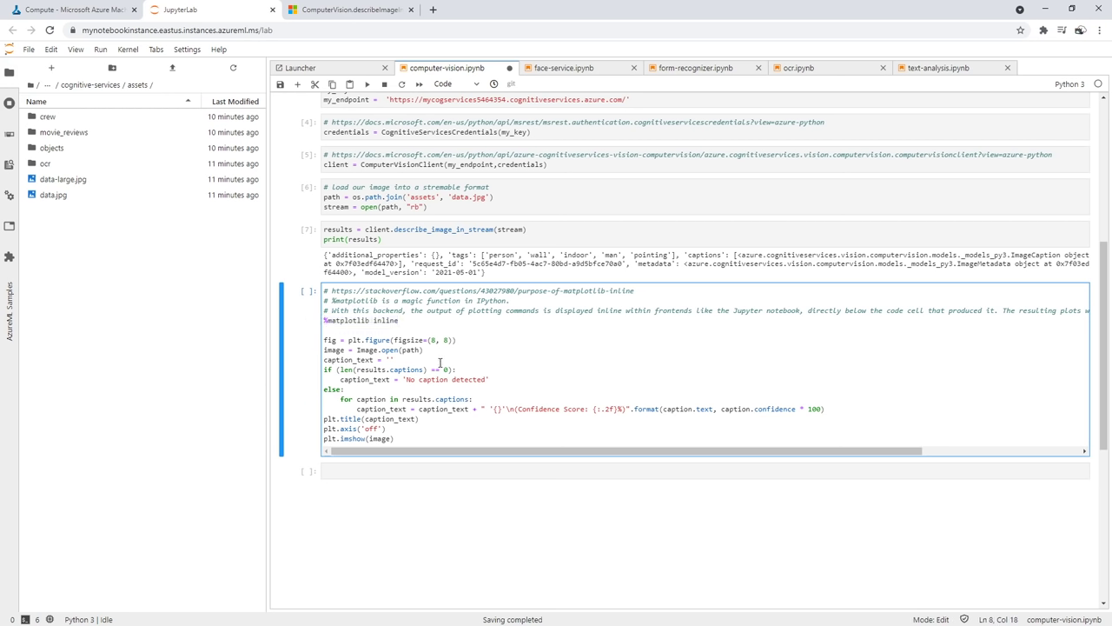
drag(402, 439, 327, 439)
click(427, 340)
double_click(705, 255)
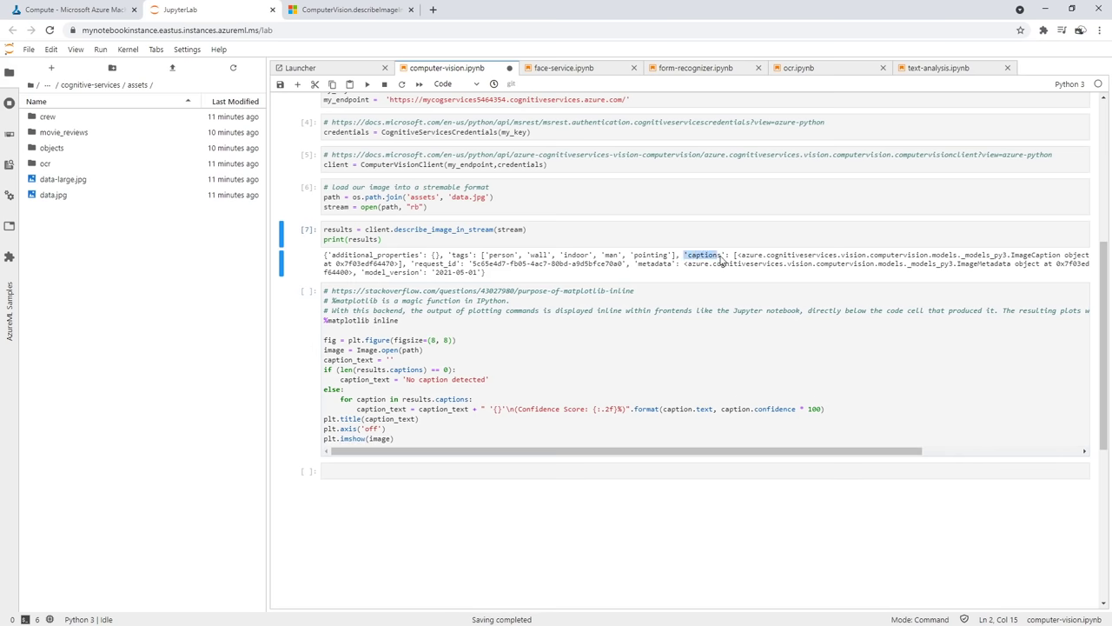
click(410, 387)
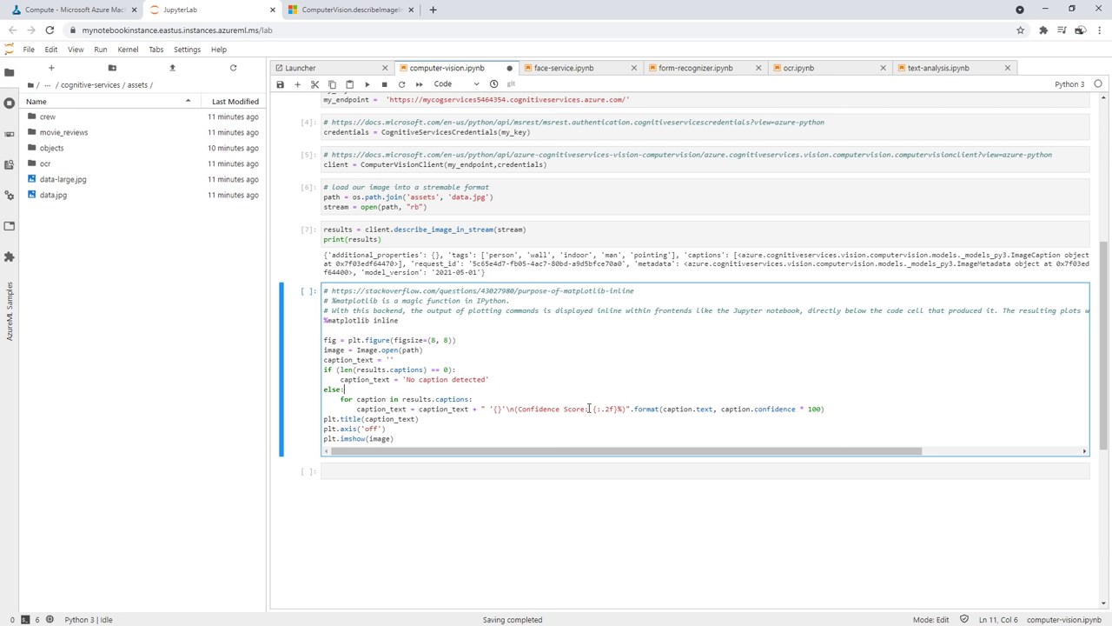
drag(594, 408, 609, 409)
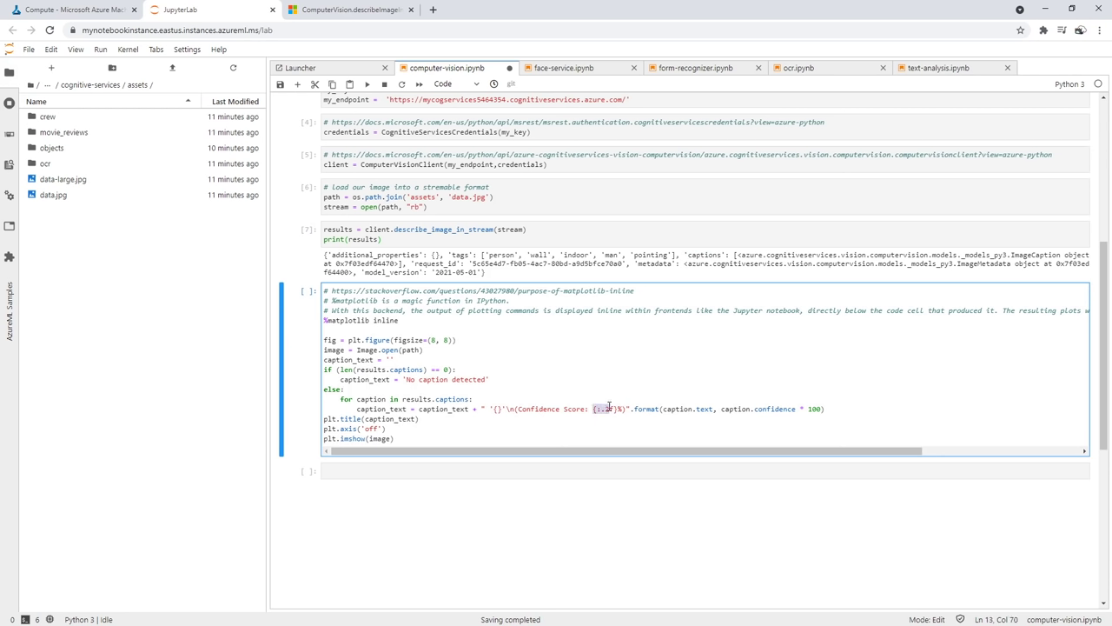
click(367, 85)
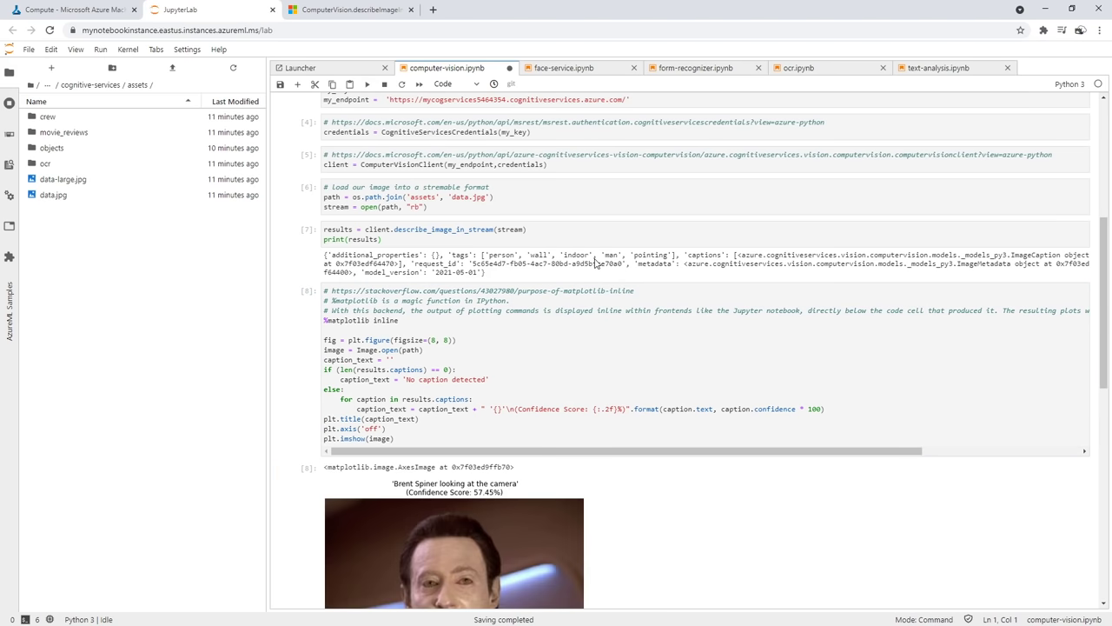
scroll(597, 263, down, 2)
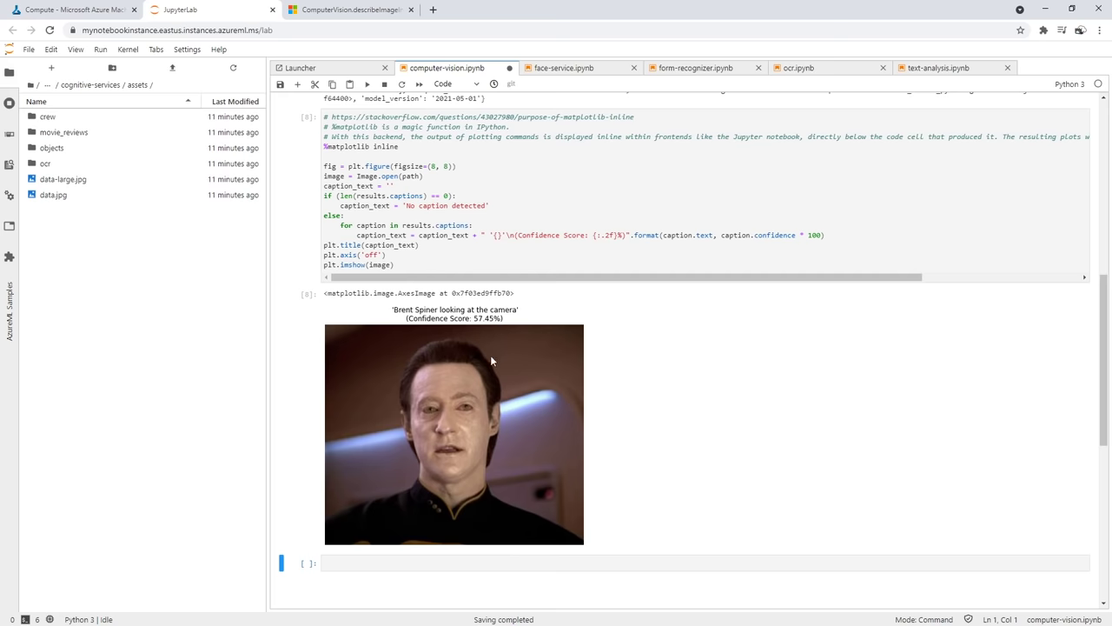
Review the describe_image_in_stream call and the plotted image's caption, and return to the start of the notebook
scroll(491, 359, up, 4)
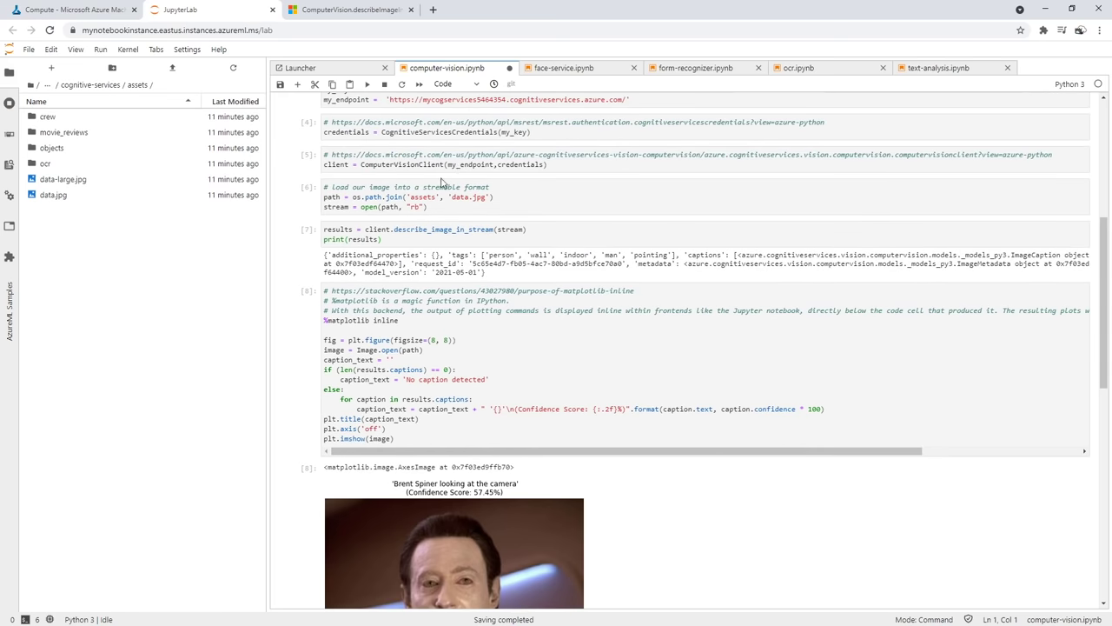
scroll(442, 182, up, 4)
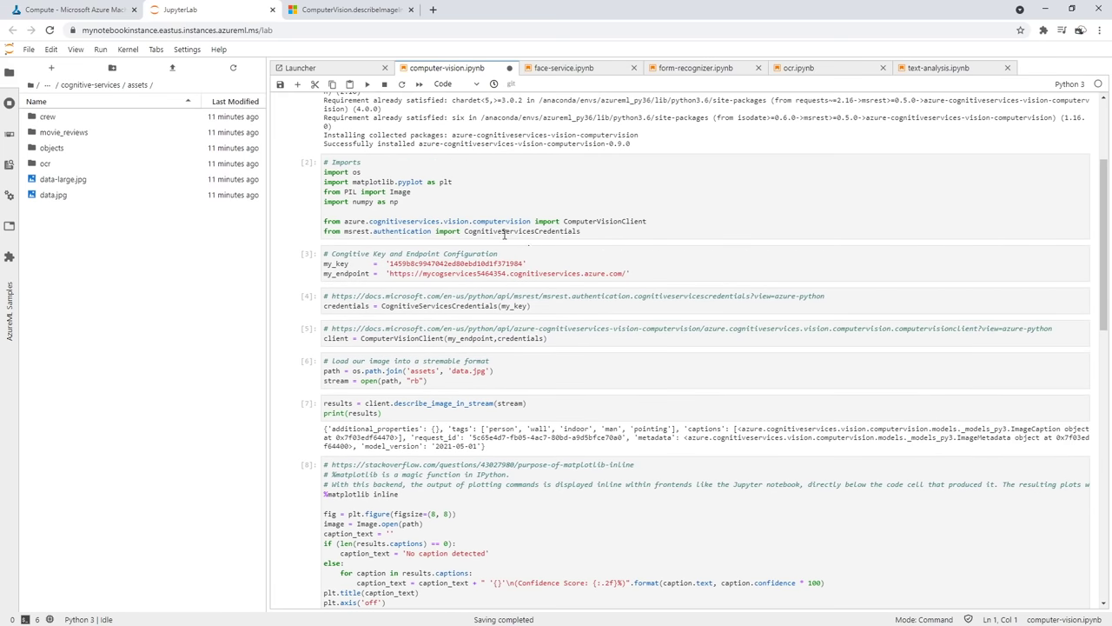
scroll(434, 261, down, 1)
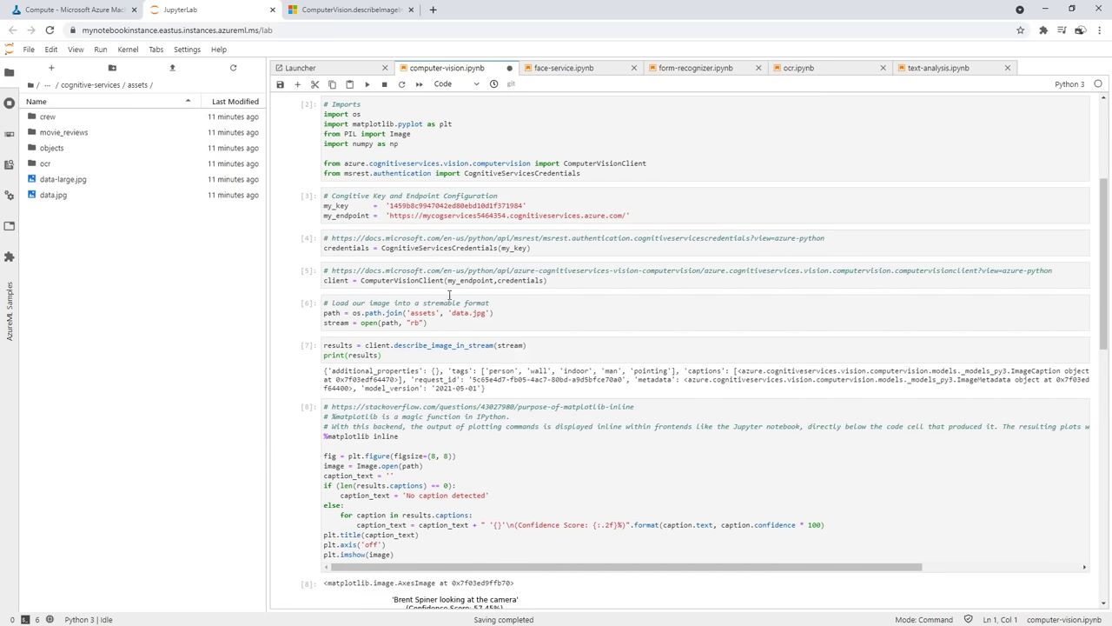
drag(395, 345, 494, 345)
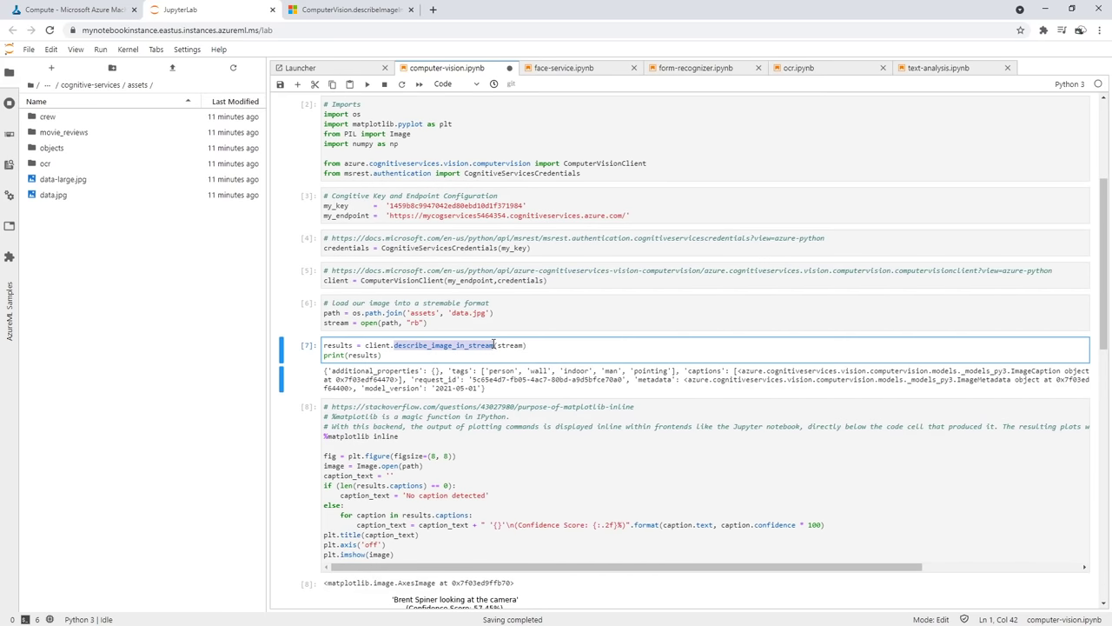
scroll(451, 293, down, 3)
scroll(429, 235, down, 3)
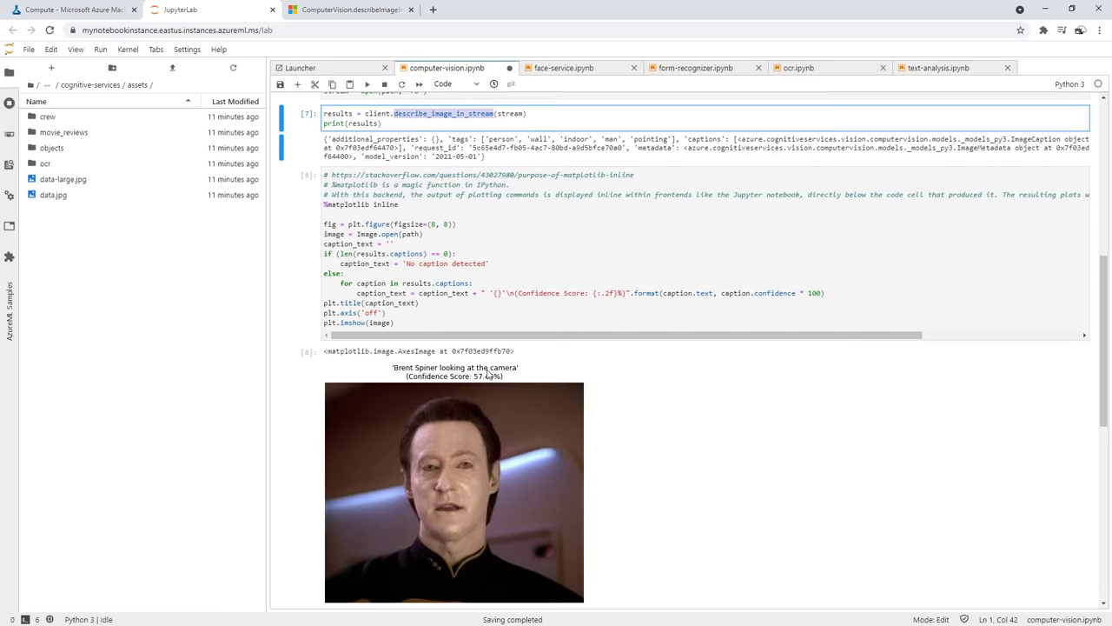
drag(402, 367, 442, 351)
scroll(439, 344, up, 1)
scroll(440, 344, up, 10)
click(461, 213)
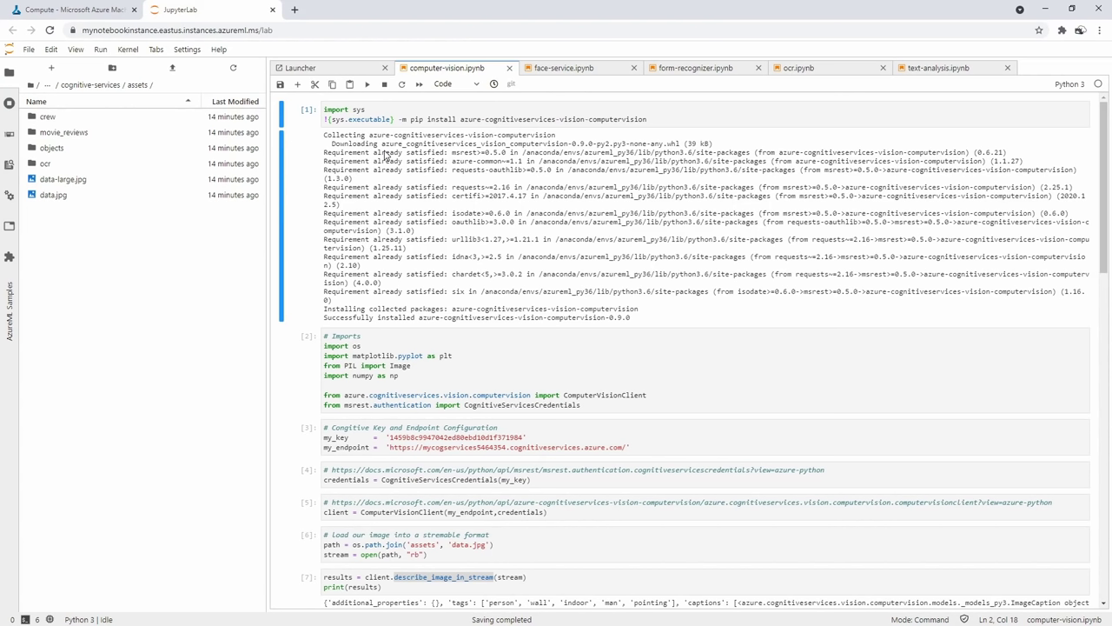
Open portal.azure.com in a new browser tab and go to the Marketplace
click(295, 9)
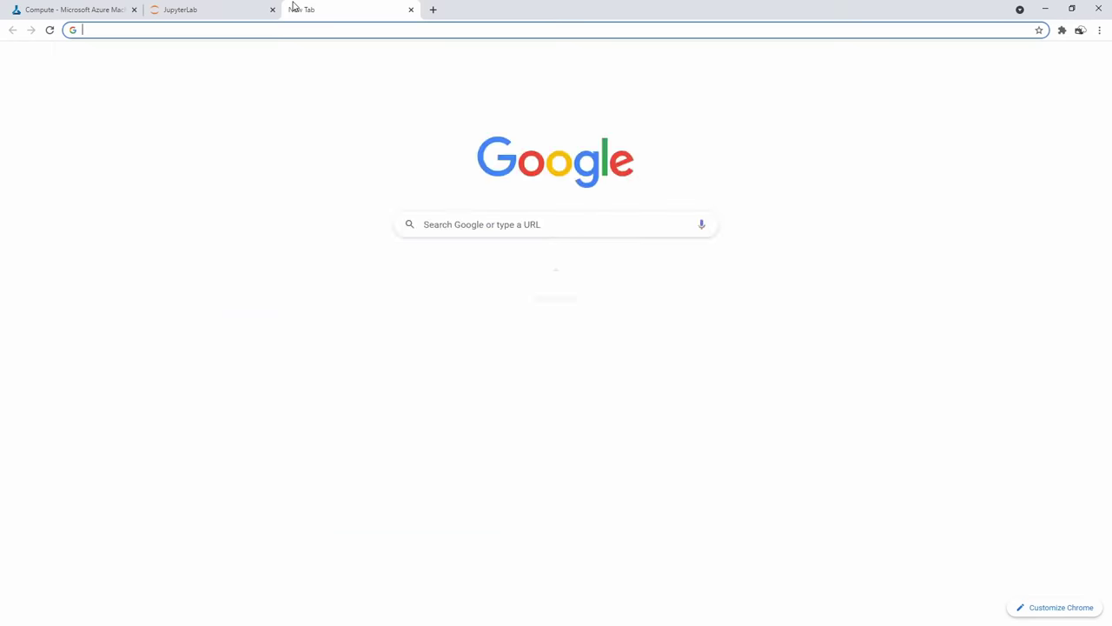
text(portal.azure.com)
key(Return)
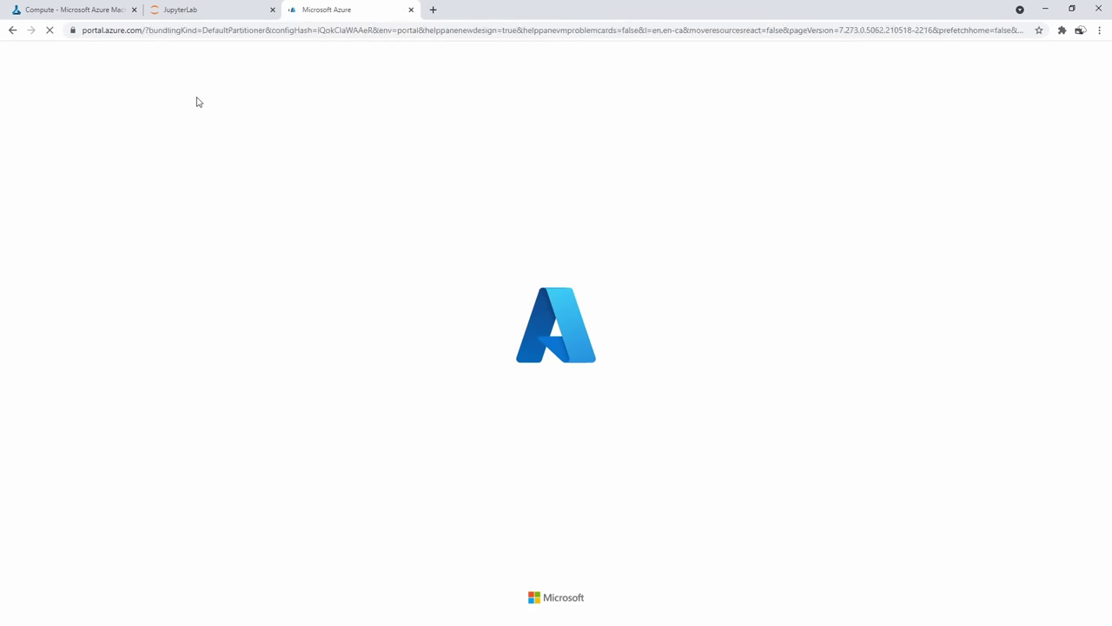
click(394, 53)
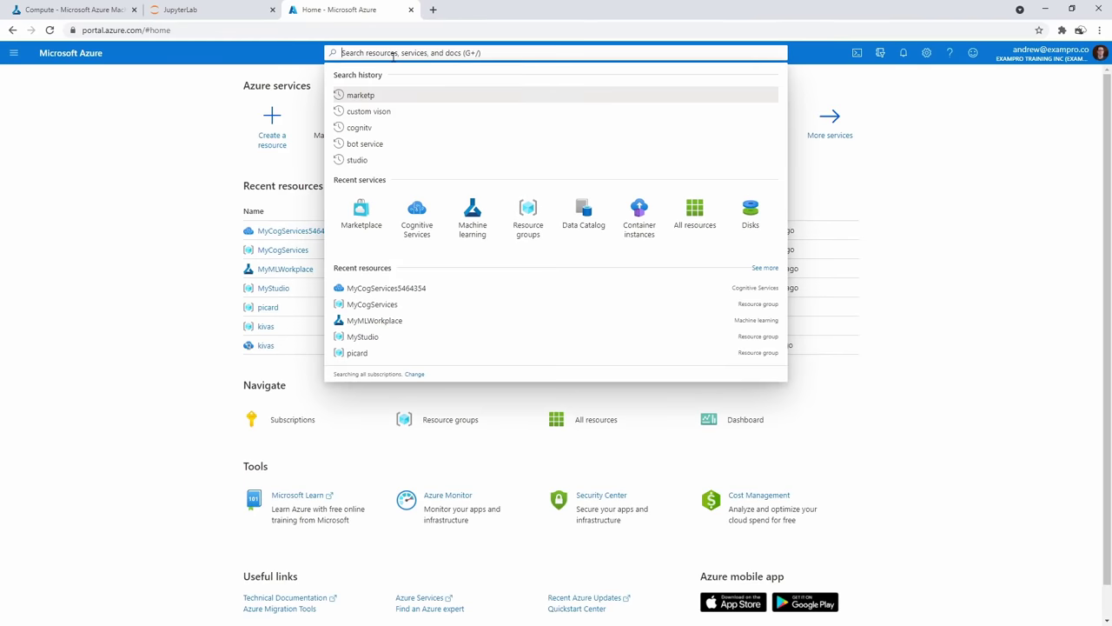
click(361, 211)
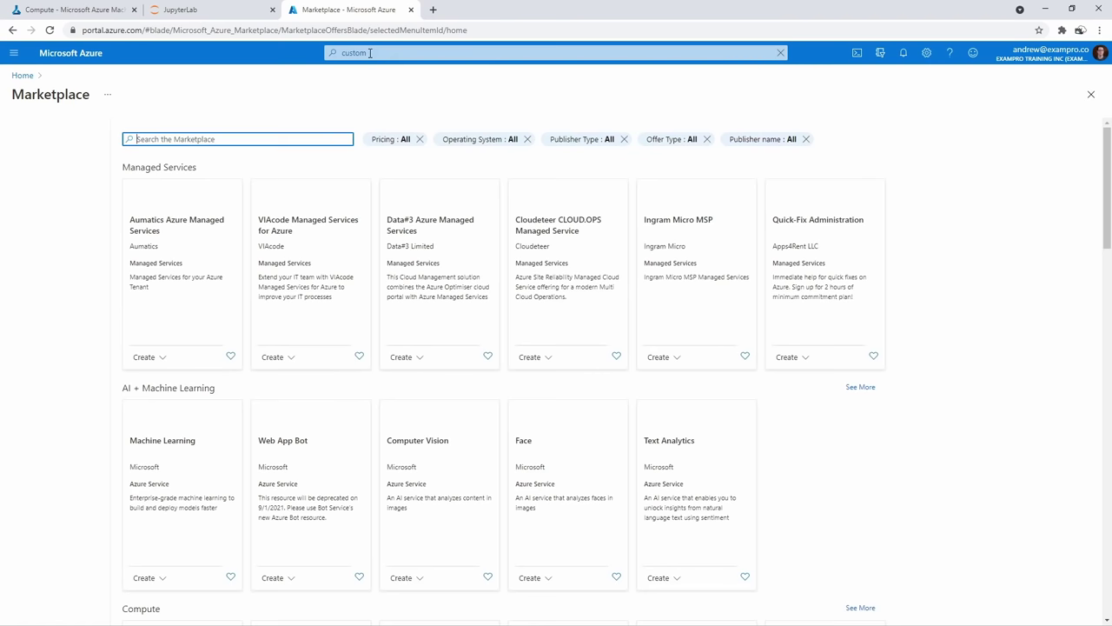
Search the Marketplace for "custom vision" and open the Custom Vision creation form
text(custom vision)
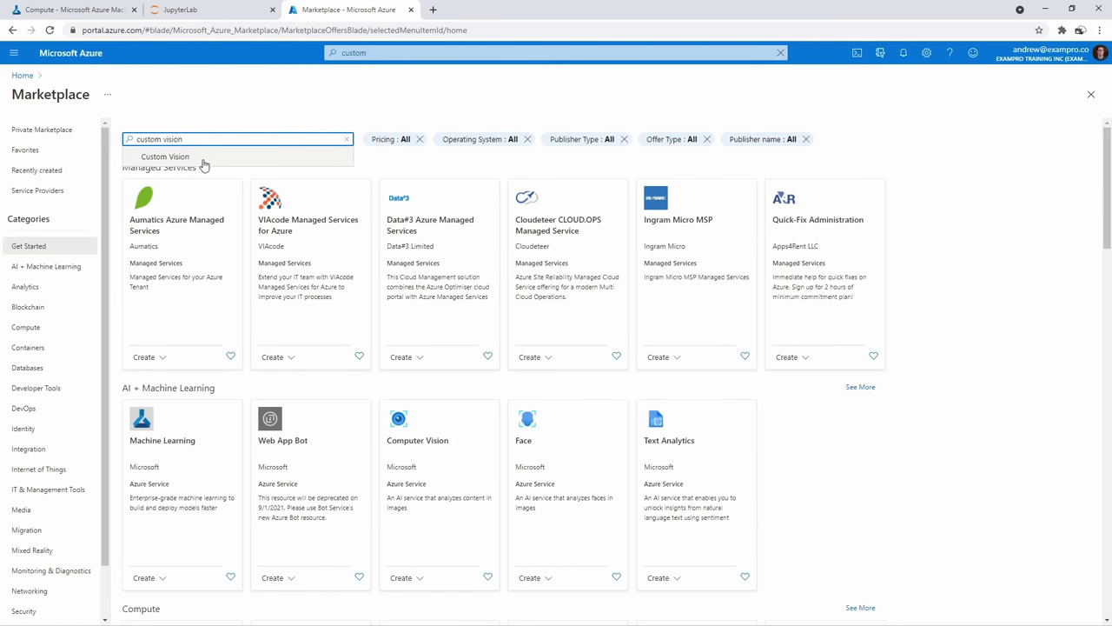
click(206, 166)
click(178, 250)
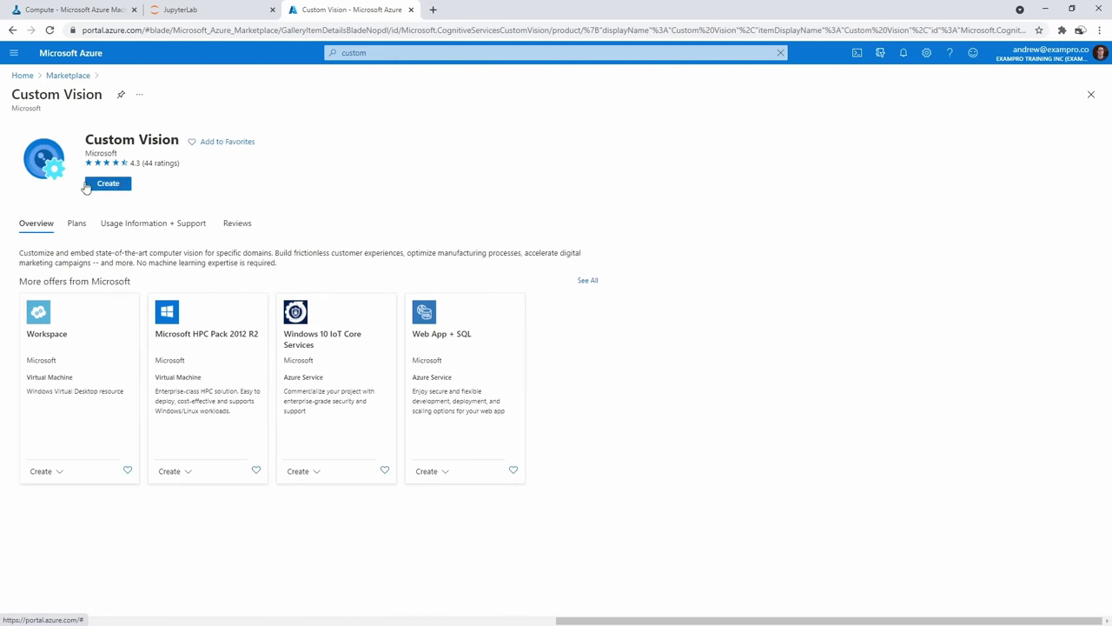
click(113, 183)
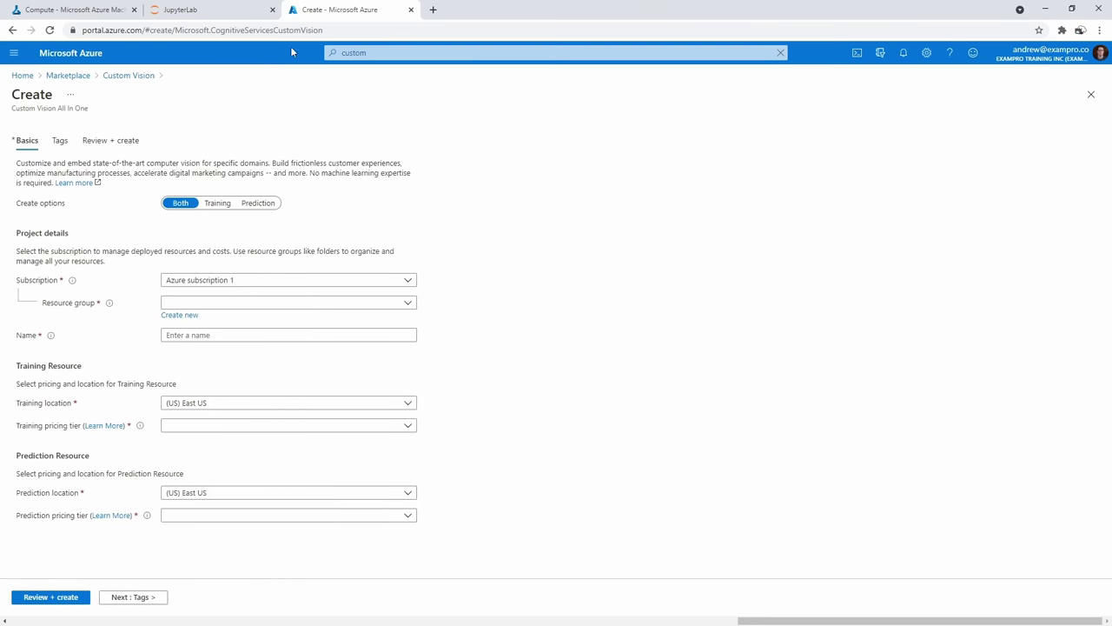
Go to customvision.ai and sign in to reach the Custom Vision projects page
click(348, 31)
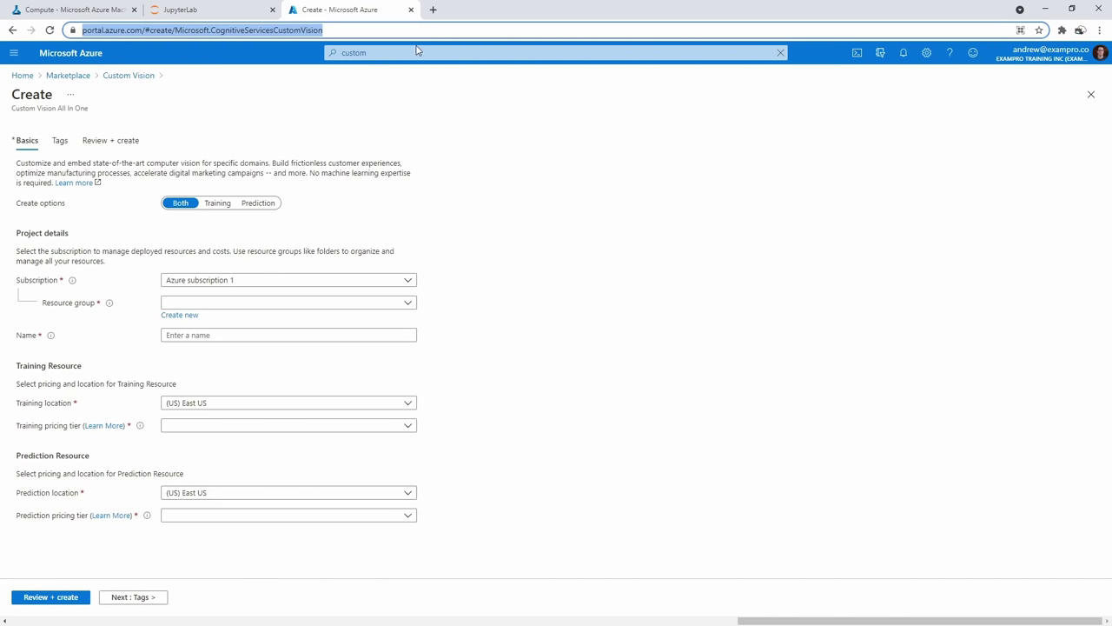
text(cust)
key(Return)
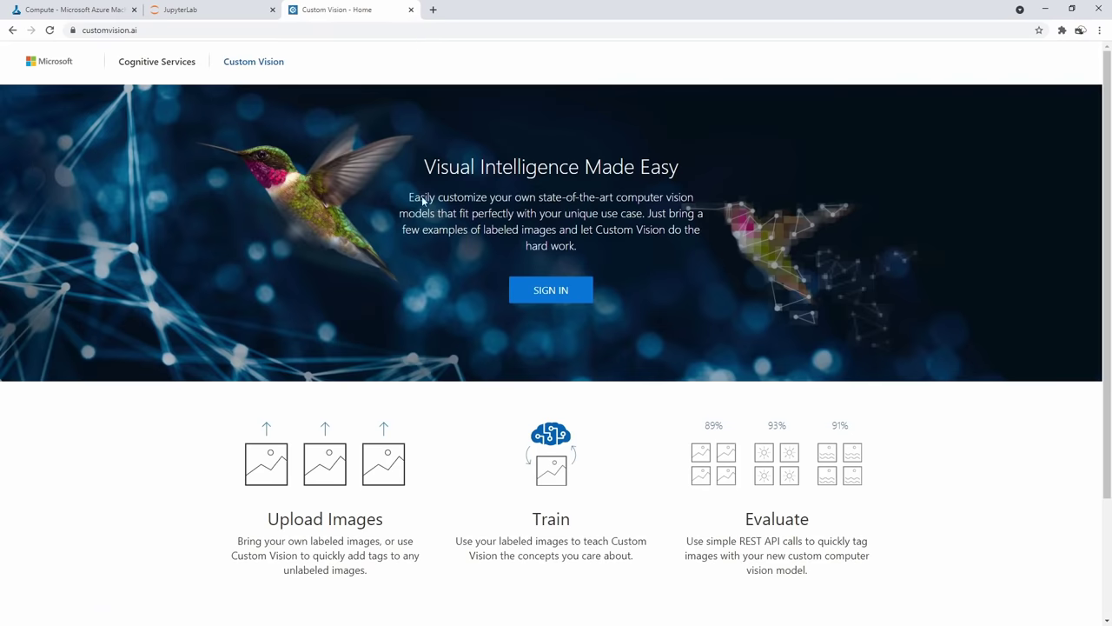
click(576, 292)
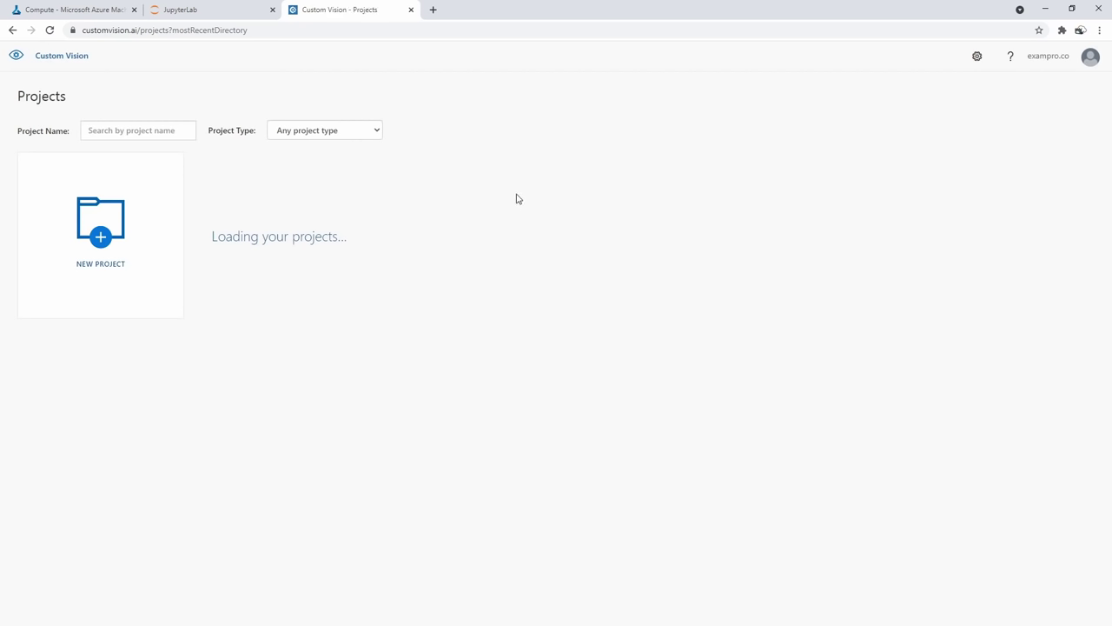
Start a new Custom Vision project named star-trek-crew and check the available resources
click(90, 259)
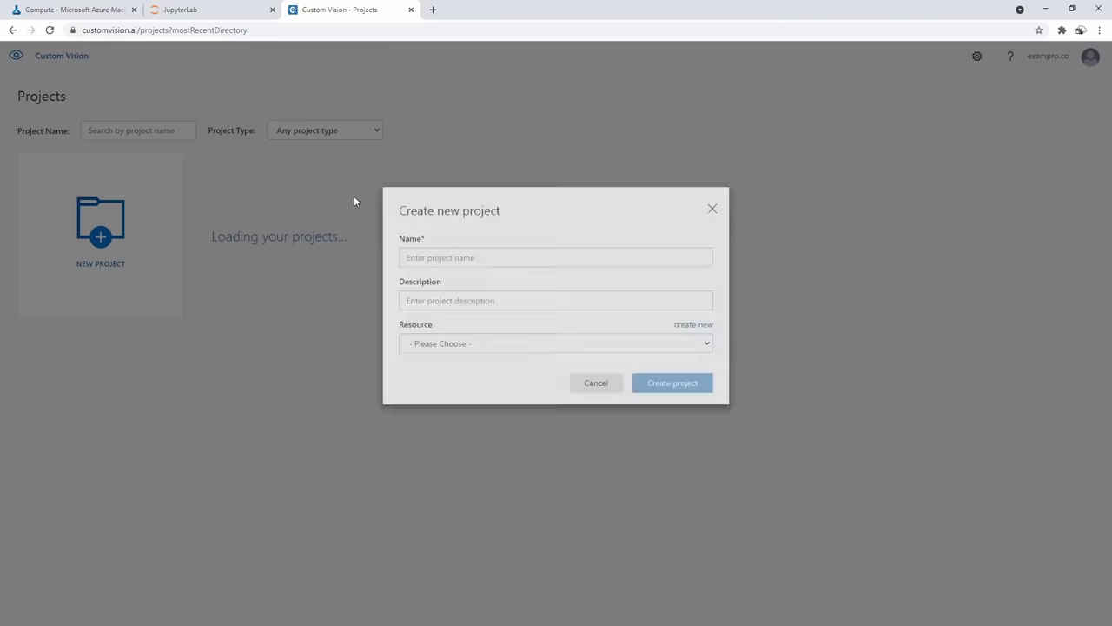
click(447, 295)
text(star-trek)
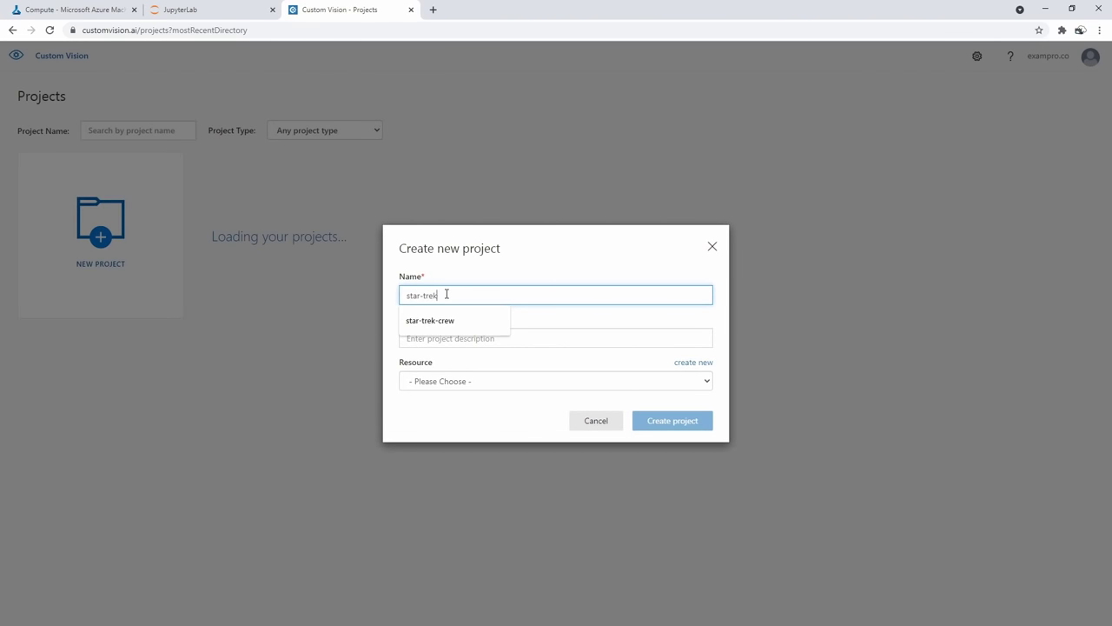
text(-crew)
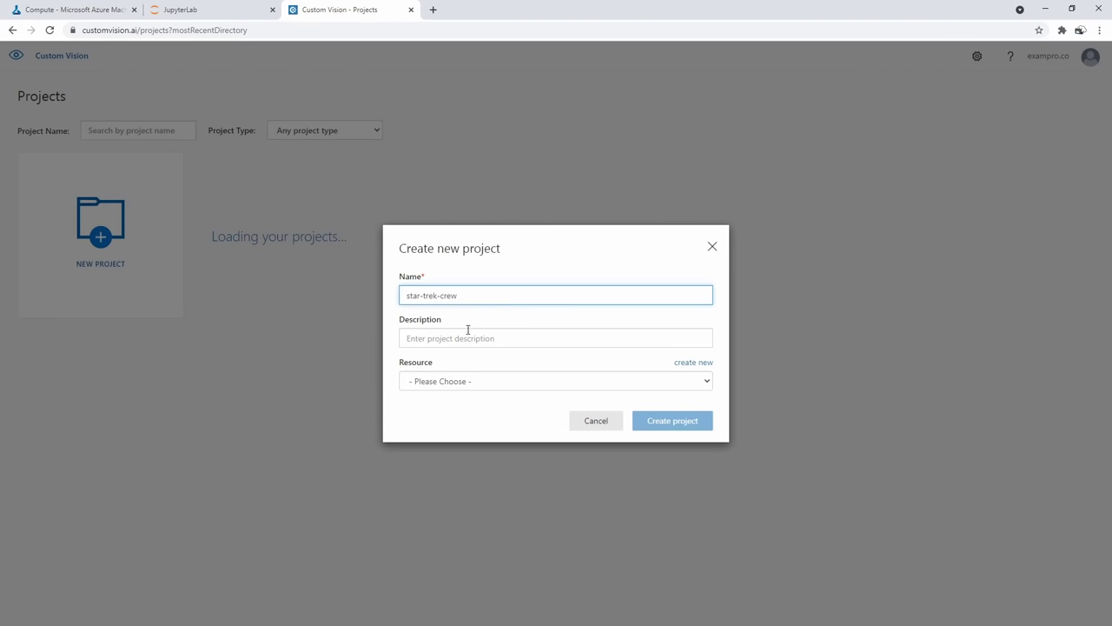
click(468, 332)
click(490, 381)
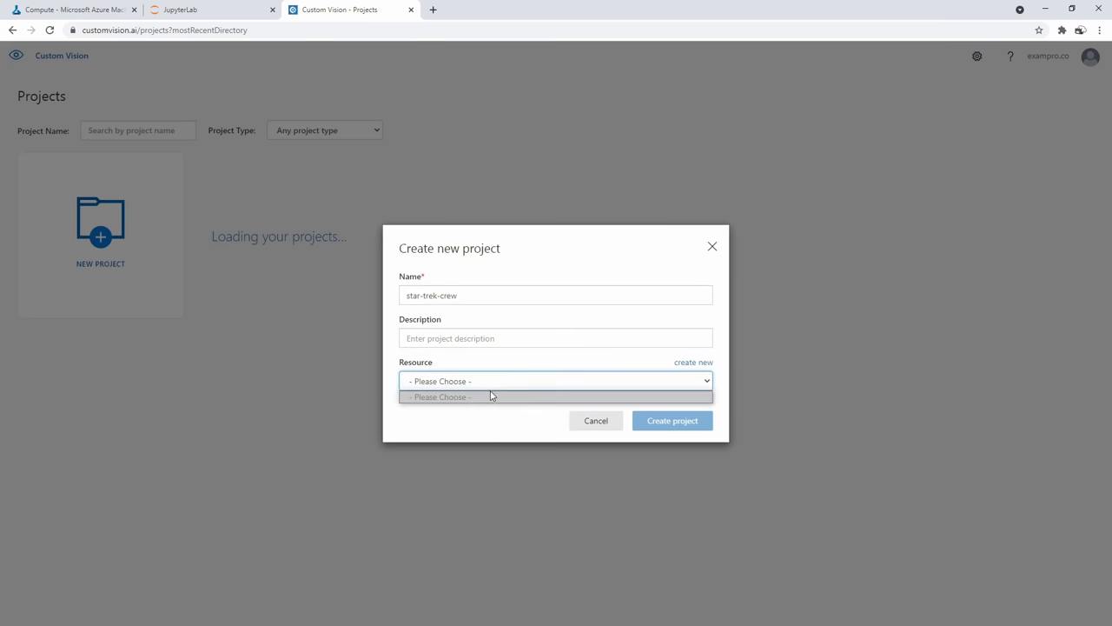
click(484, 380)
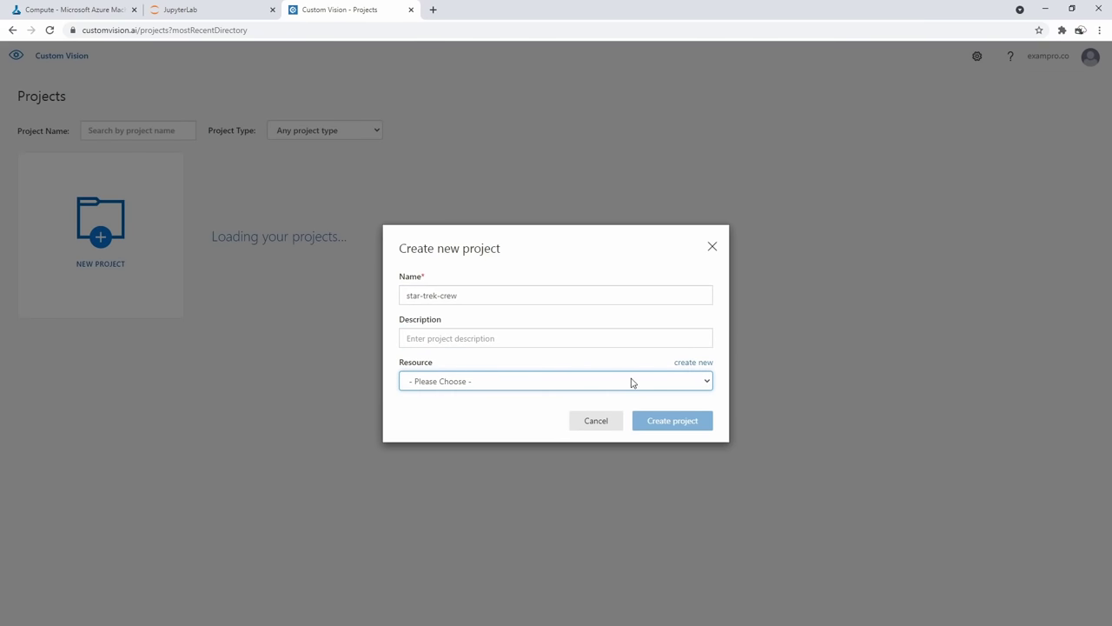
Start a new resource named MyCustomVisionResource with Azure subscription 1 and the MyCogServices resource group
click(687, 363)
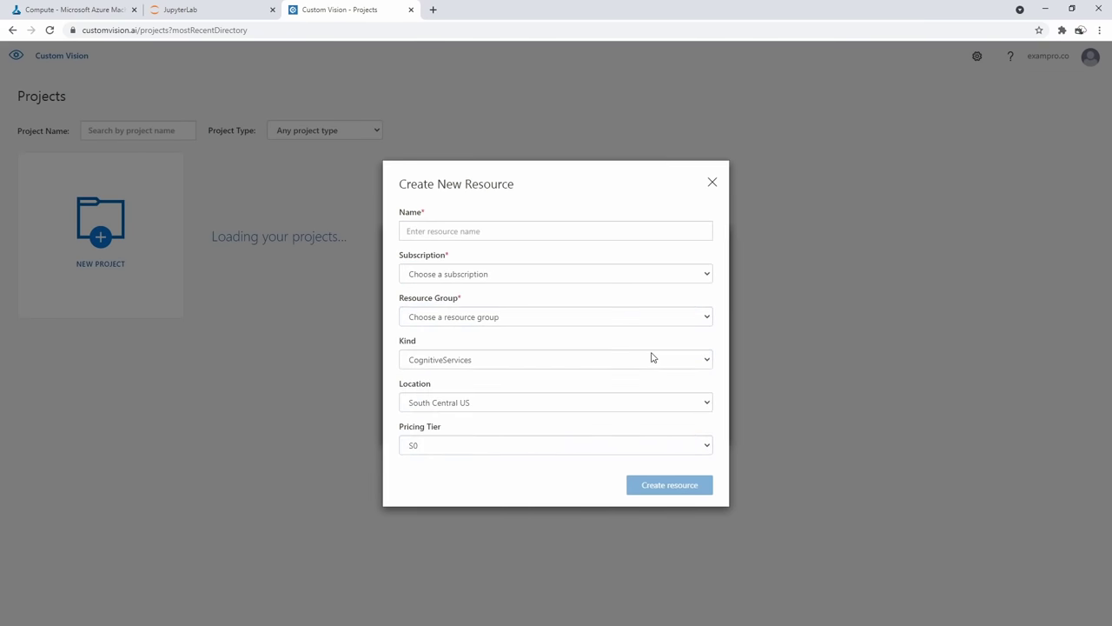
click(489, 231)
text(MyCustomVisionResource)
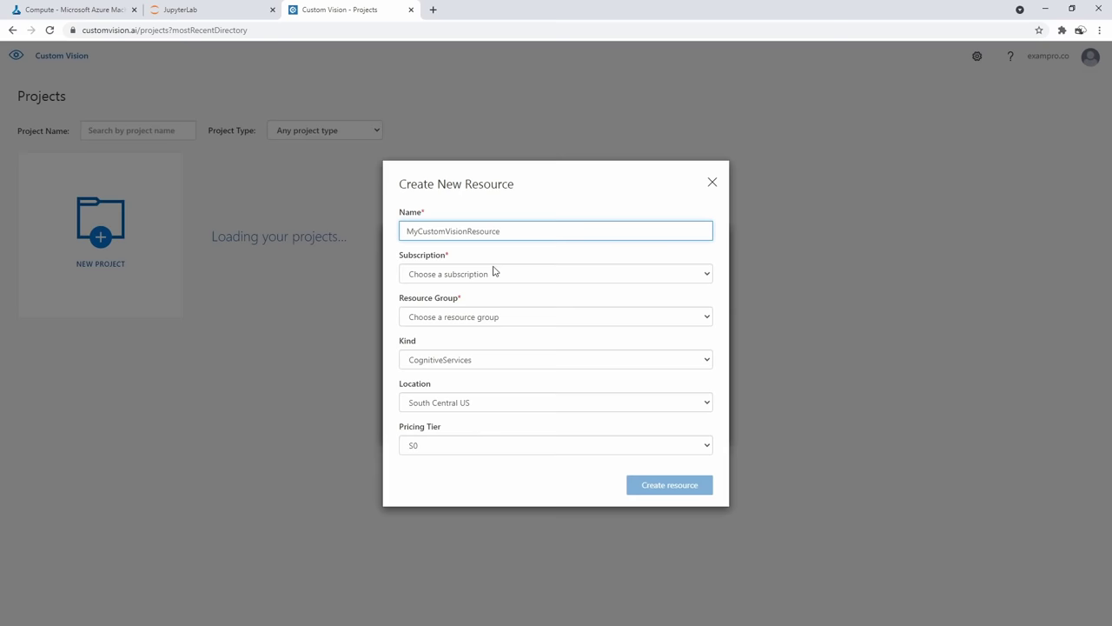
click(493, 273)
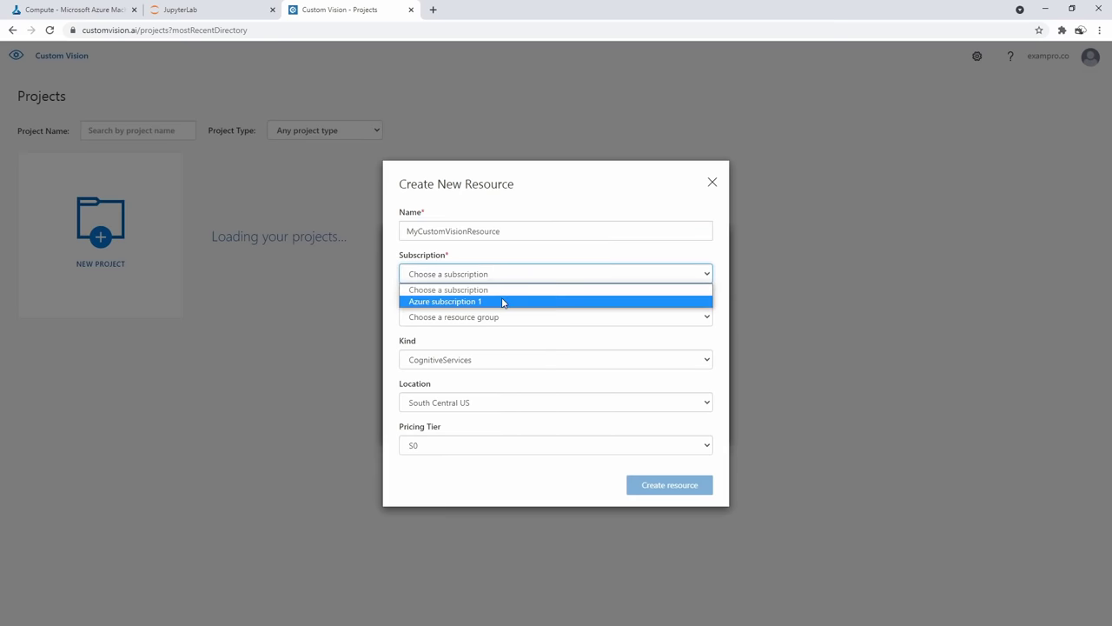
click(504, 300)
click(496, 316)
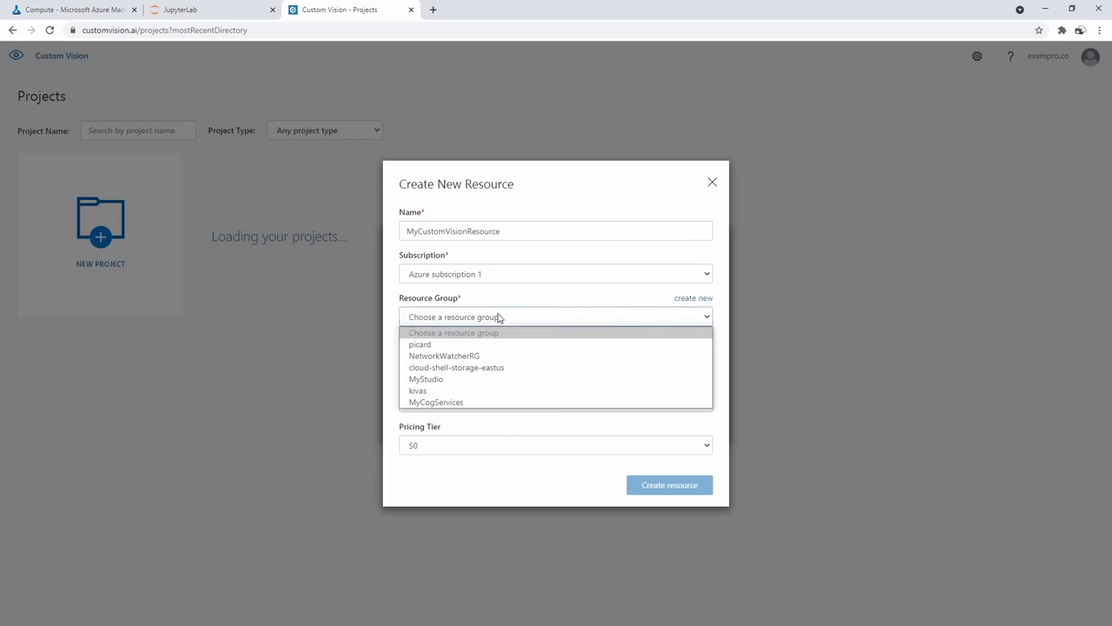
click(496, 403)
Create the resource with kind CognitiveServices, location West US 2 and pricing tier S0
click(490, 359)
click(498, 371)
click(498, 400)
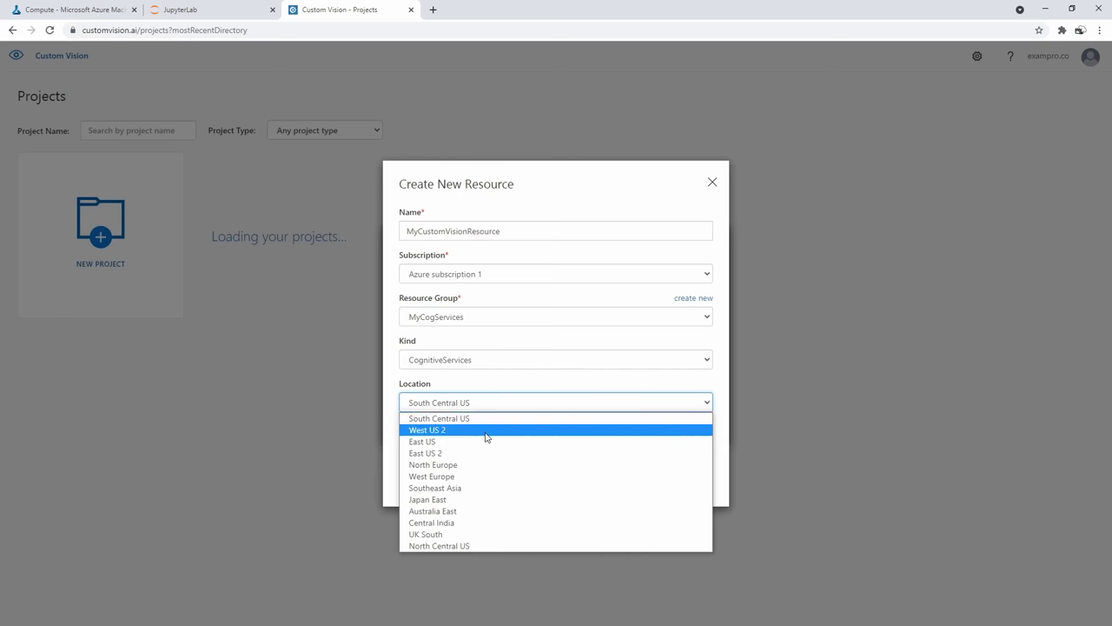
click(485, 432)
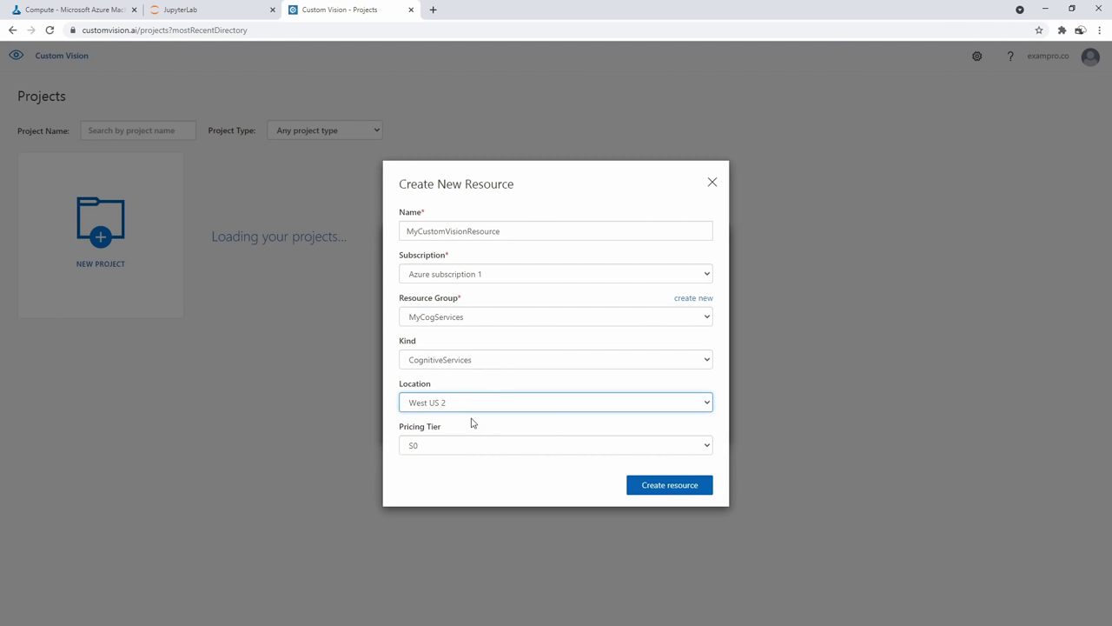
click(473, 444)
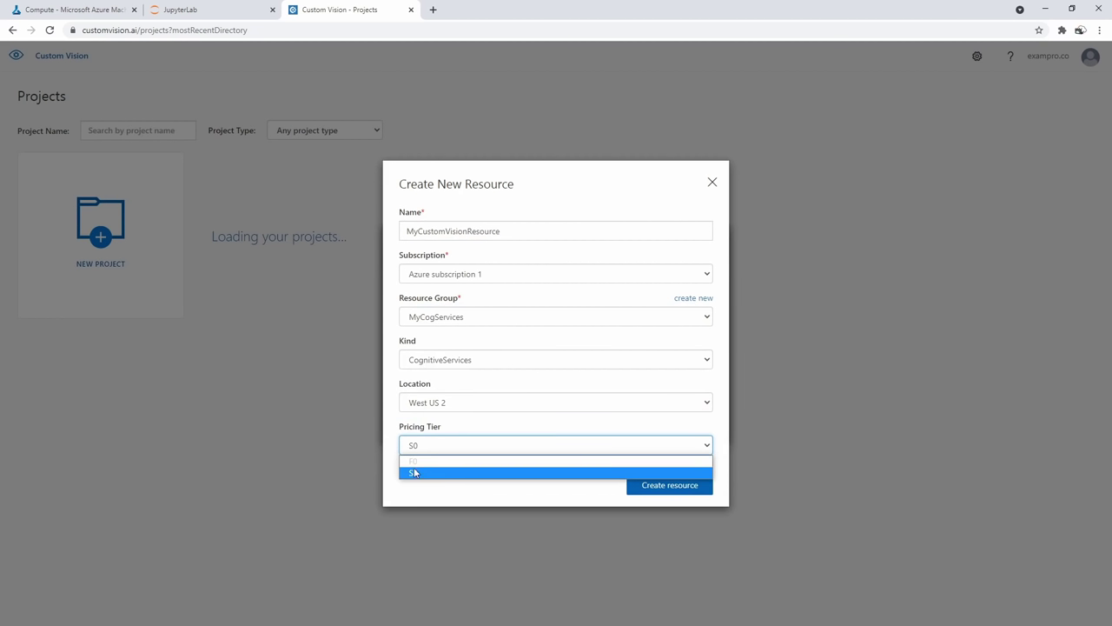
click(427, 467)
click(448, 452)
click(439, 471)
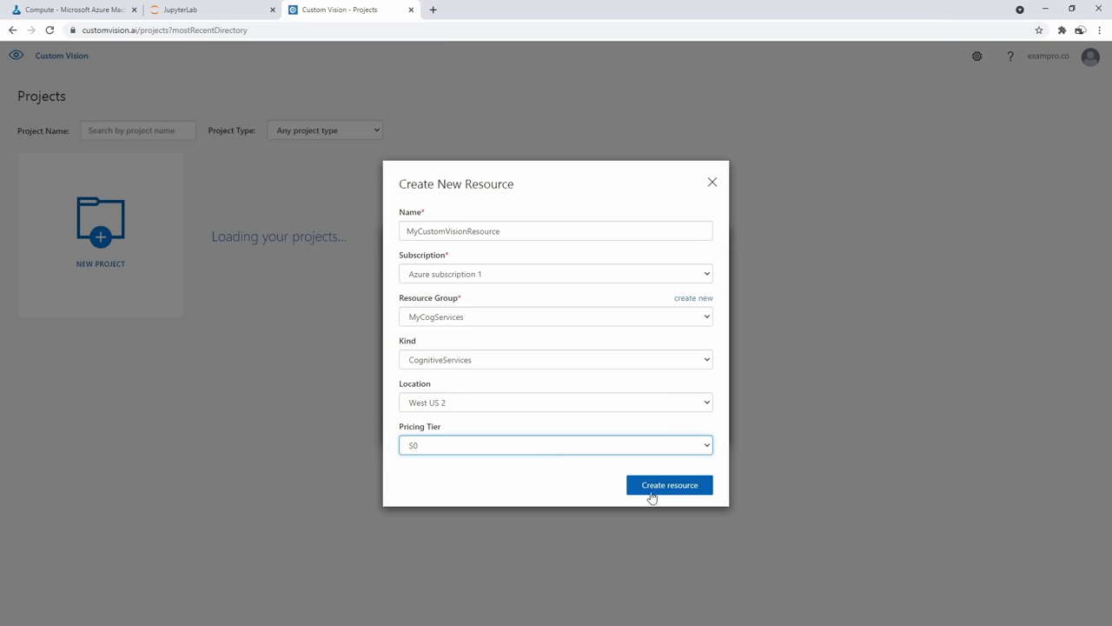
click(652, 488)
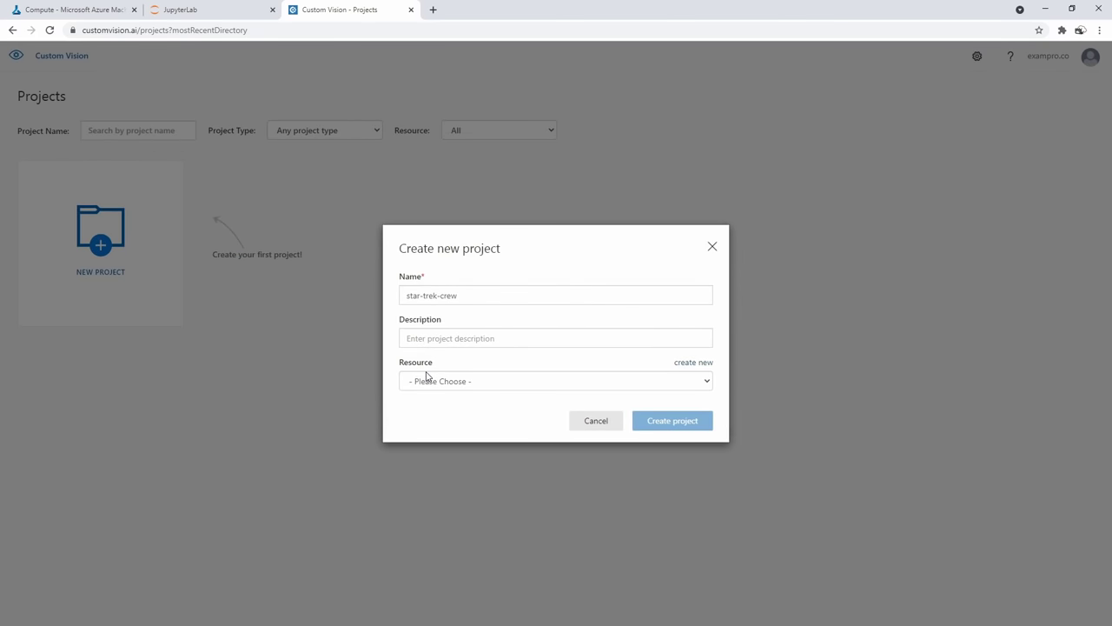
Assign MyCustomVisionResource [S0] to the new project and set its classification type to Multiclass (Single tag per image)
click(427, 379)
click(452, 418)
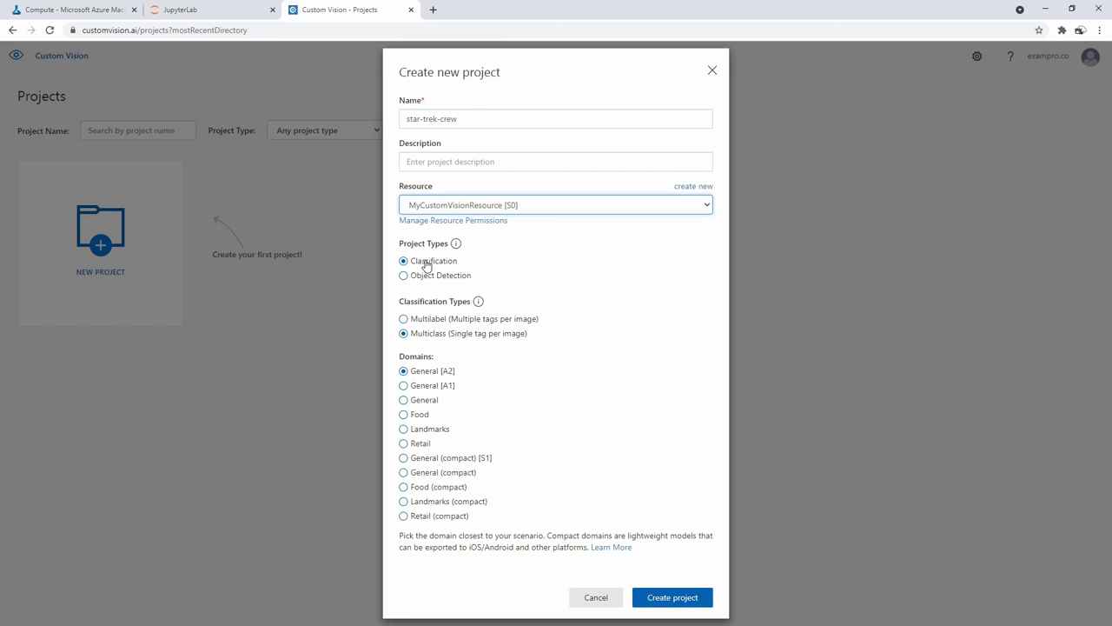
click(404, 319)
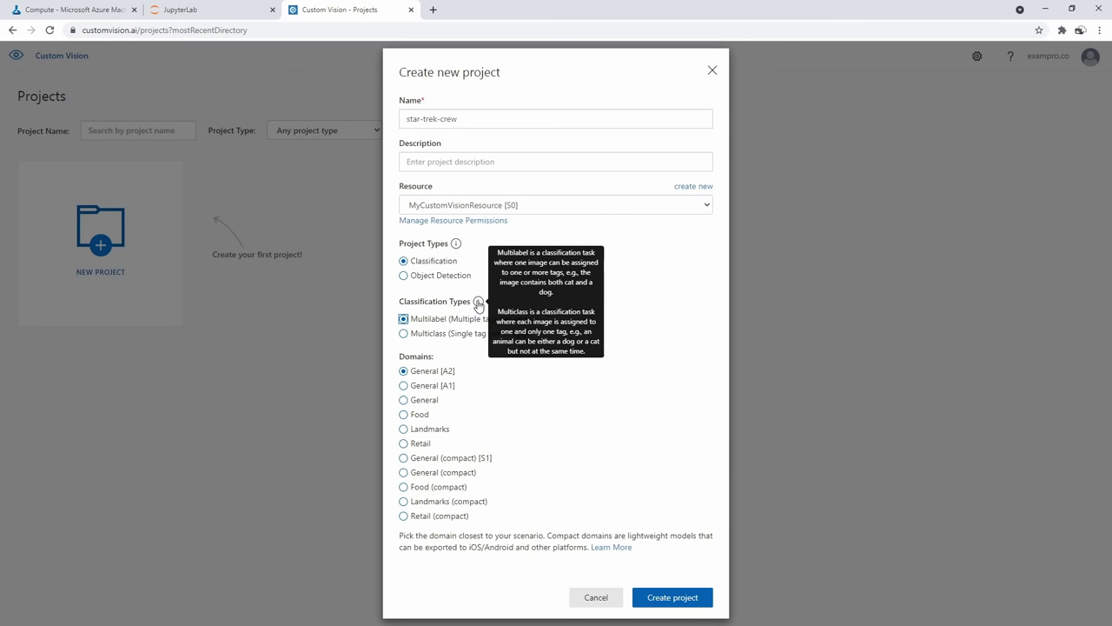
click(404, 333)
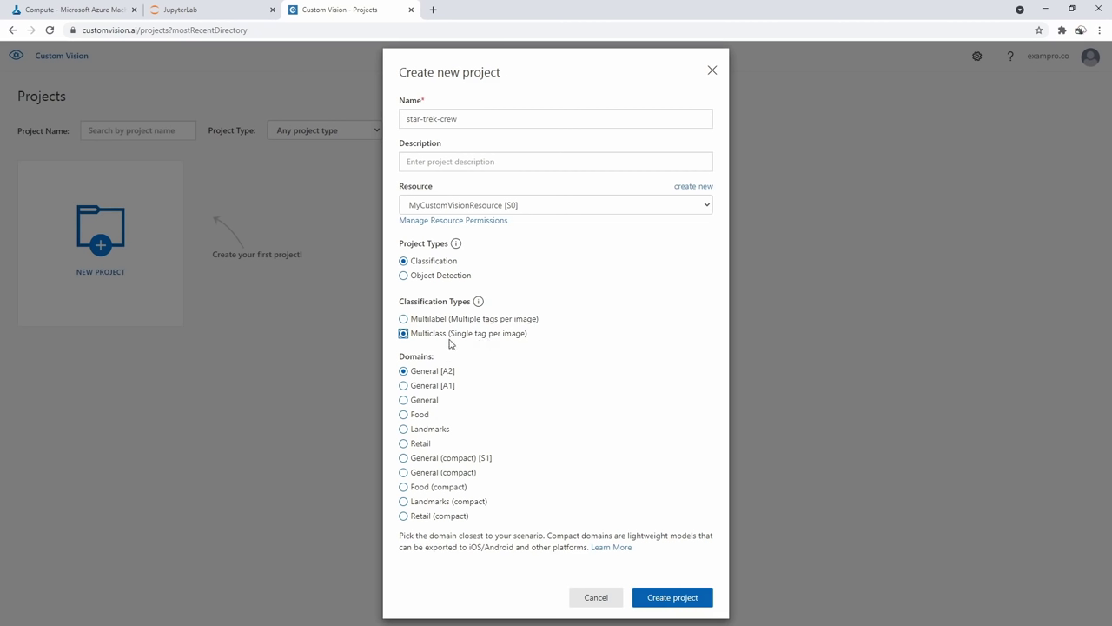
Check the documentation on image classification domains, and create the project with the General [A2] domain
click(598, 547)
scroll(447, 336, down, 2)
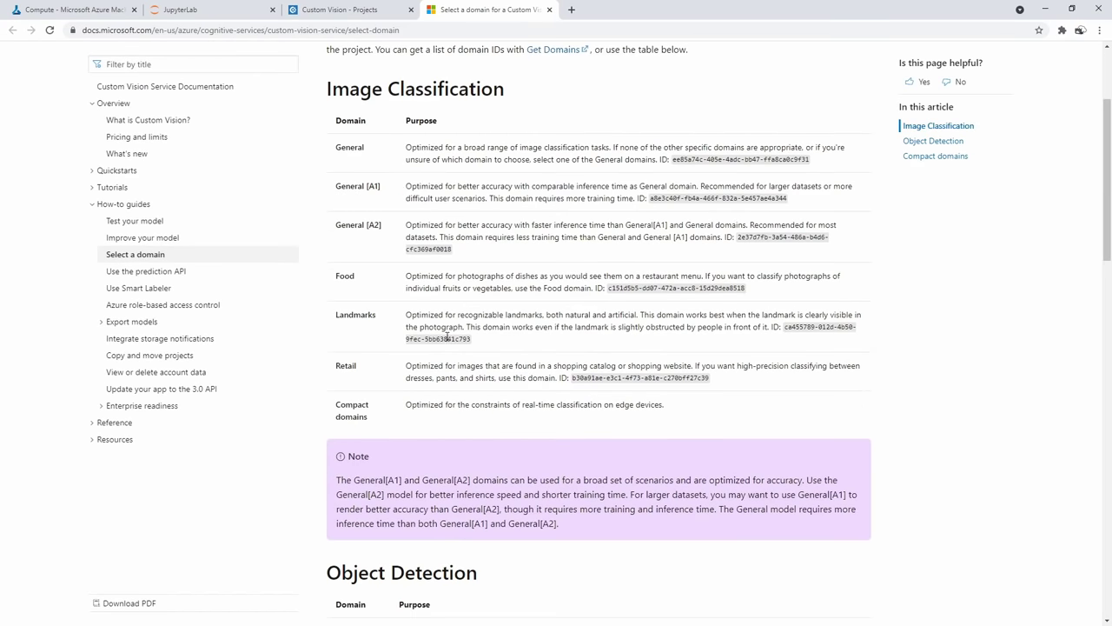
drag(389, 175, 856, 339)
click(570, 192)
drag(348, 225, 589, 225)
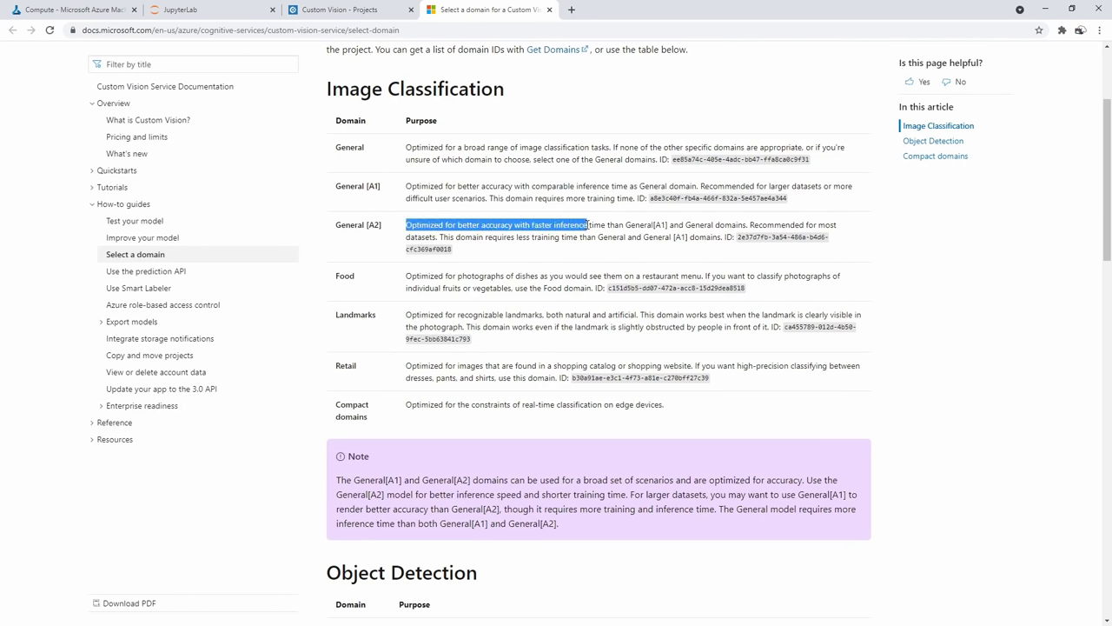
click(549, 10)
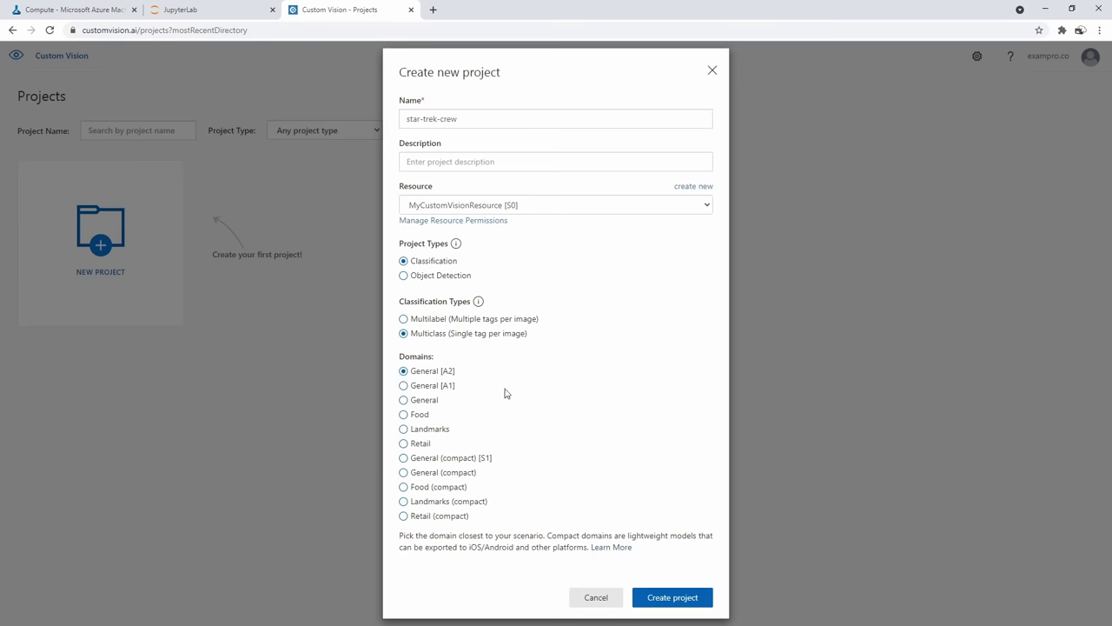
click(668, 598)
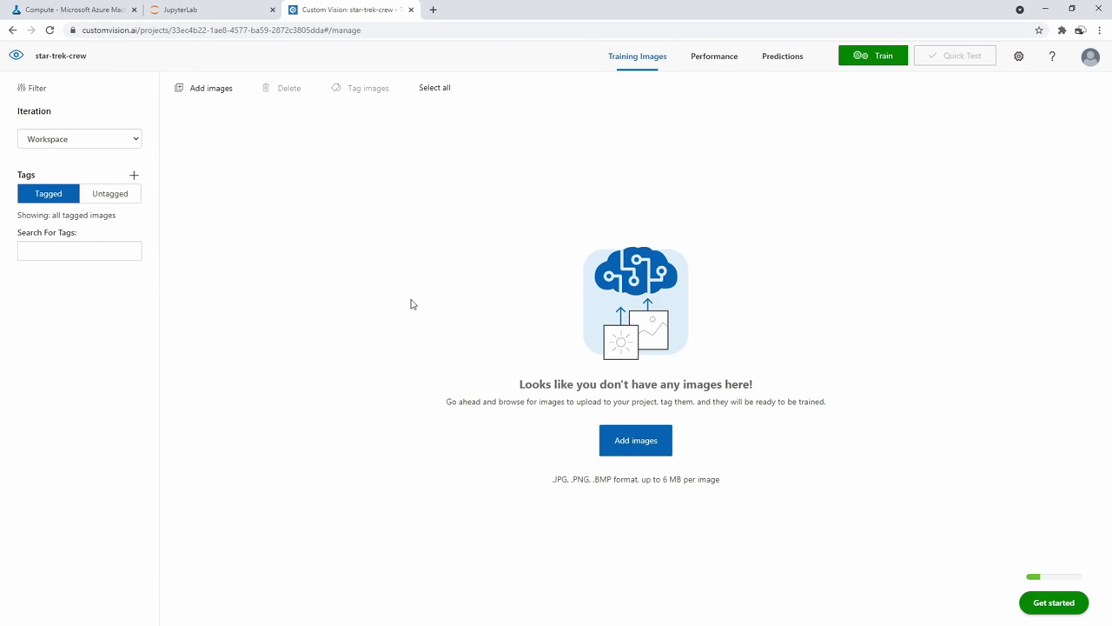
Add an image tag named worf to the star-trek-crew project
click(134, 175)
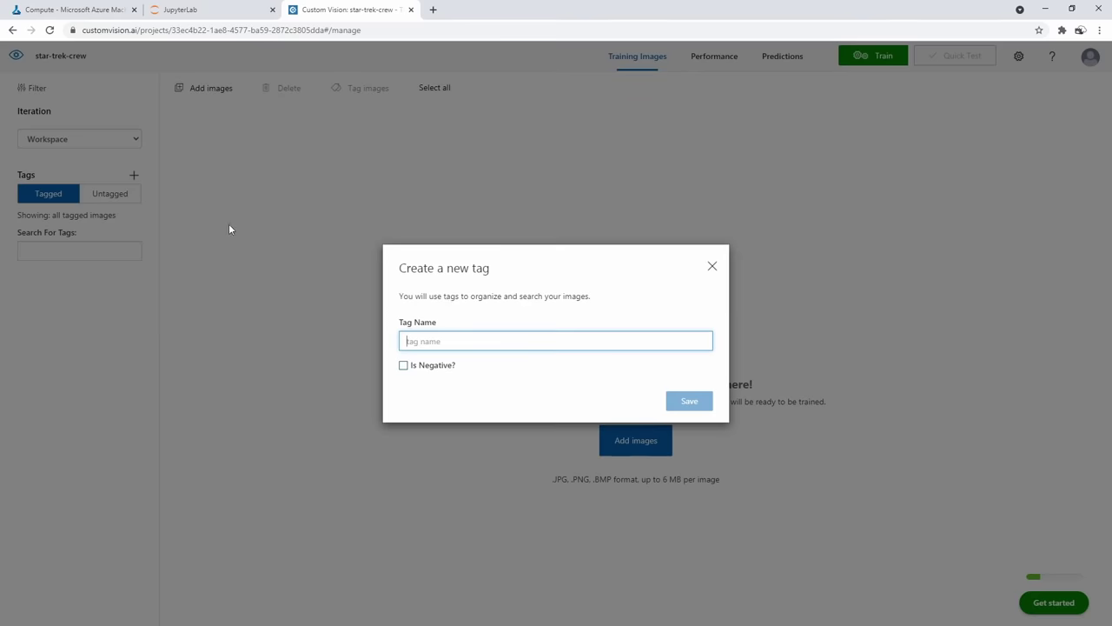
click(447, 339)
text(worf)
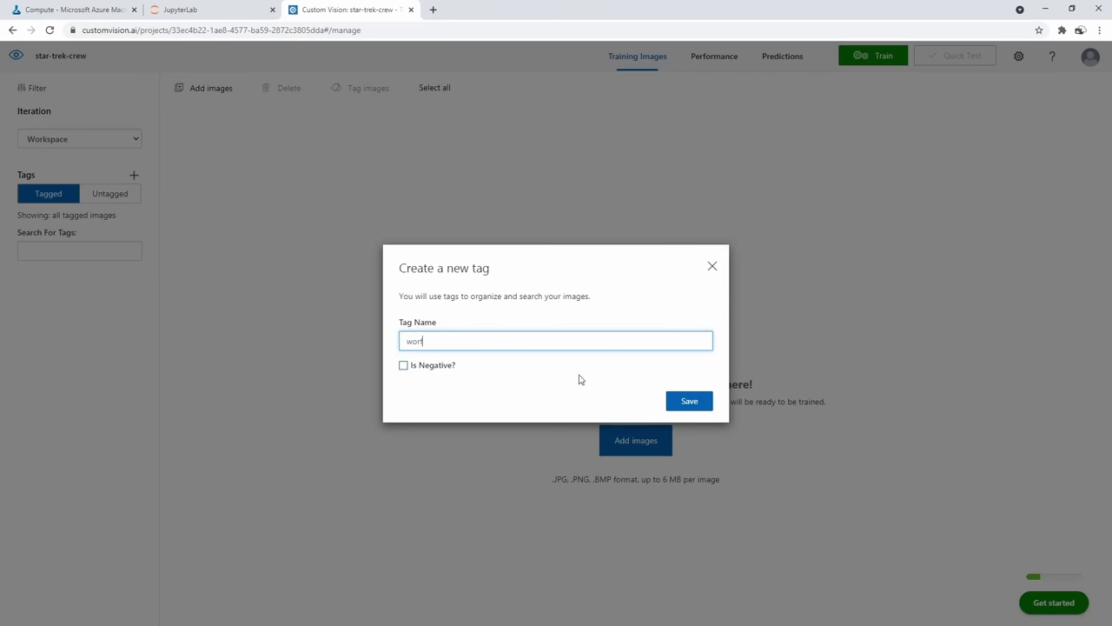
click(688, 403)
Add a second image tag named data
click(134, 175)
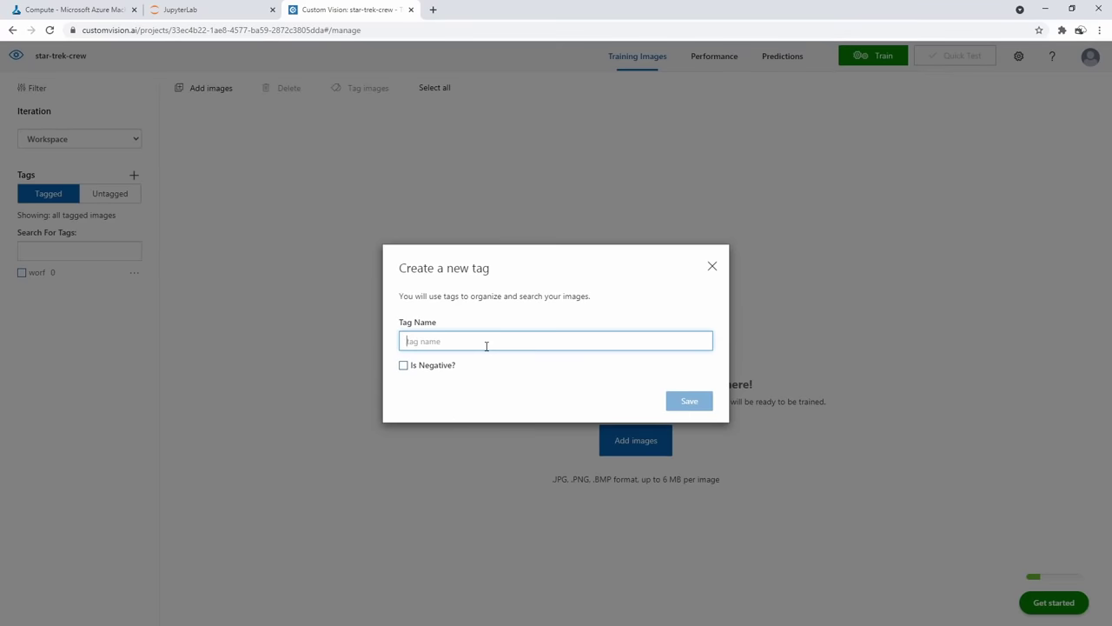
click(487, 346)
text(data)
click(689, 402)
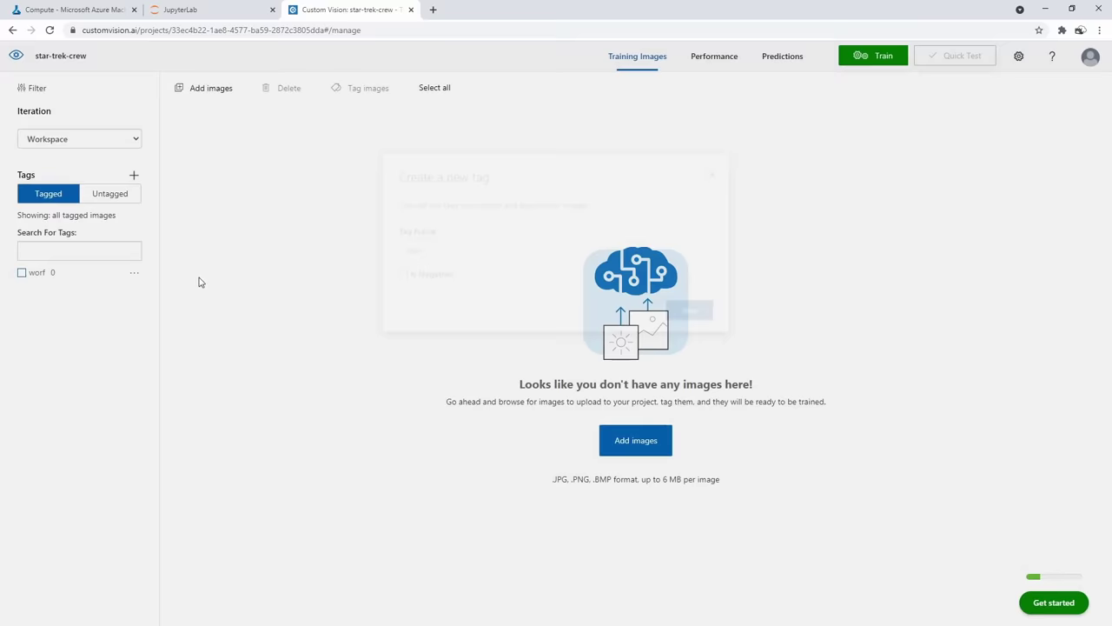
Add a third image tag named crusher
click(134, 175)
click(482, 339)
text(cr)
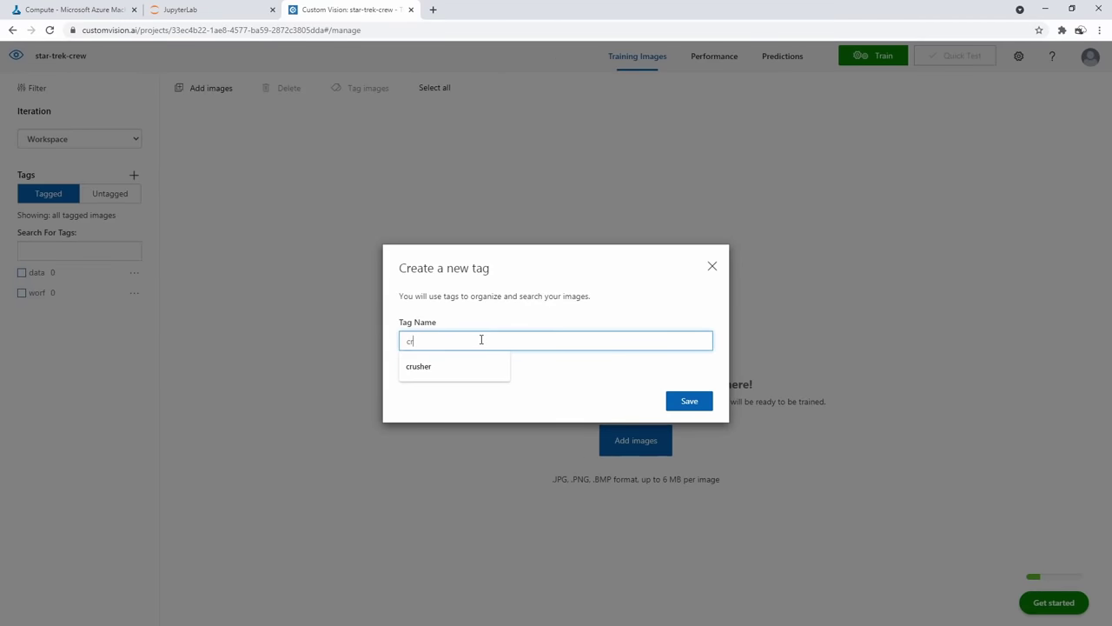
text(usher)
click(687, 402)
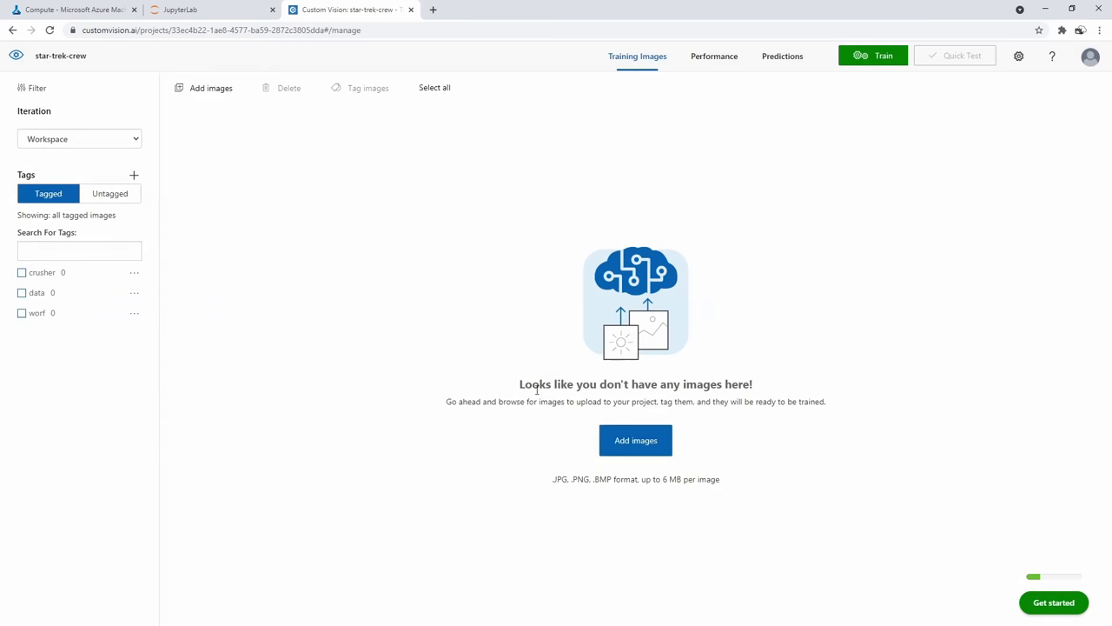
Upload data-1.jpg to data-9.jpg from the crew data folder as training images tagged data
click(663, 440)
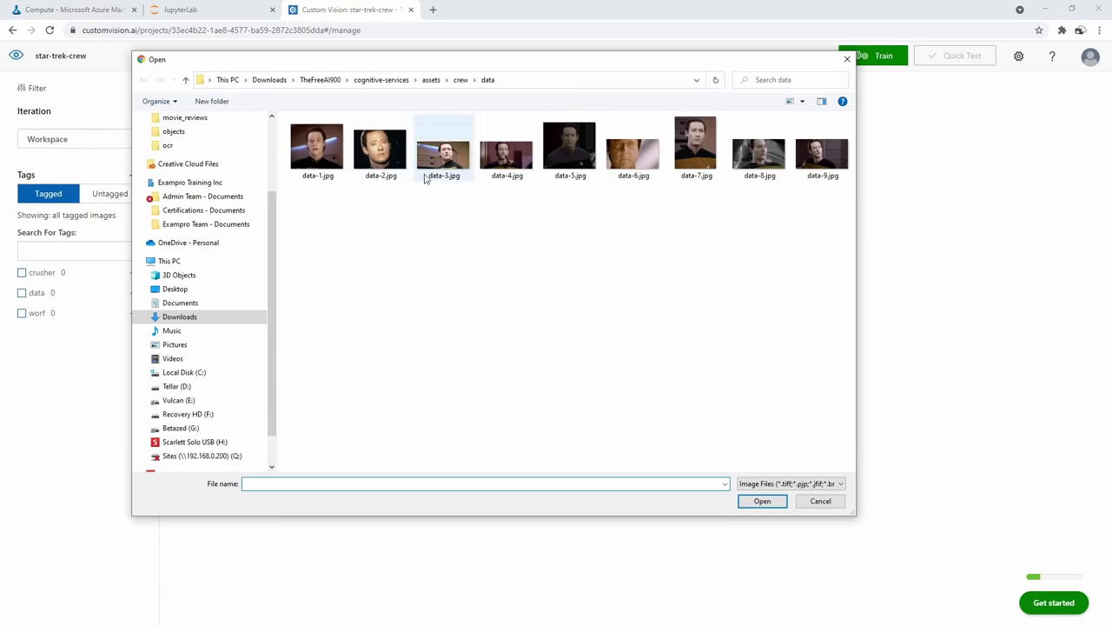
drag(316, 209, 832, 139)
click(762, 500)
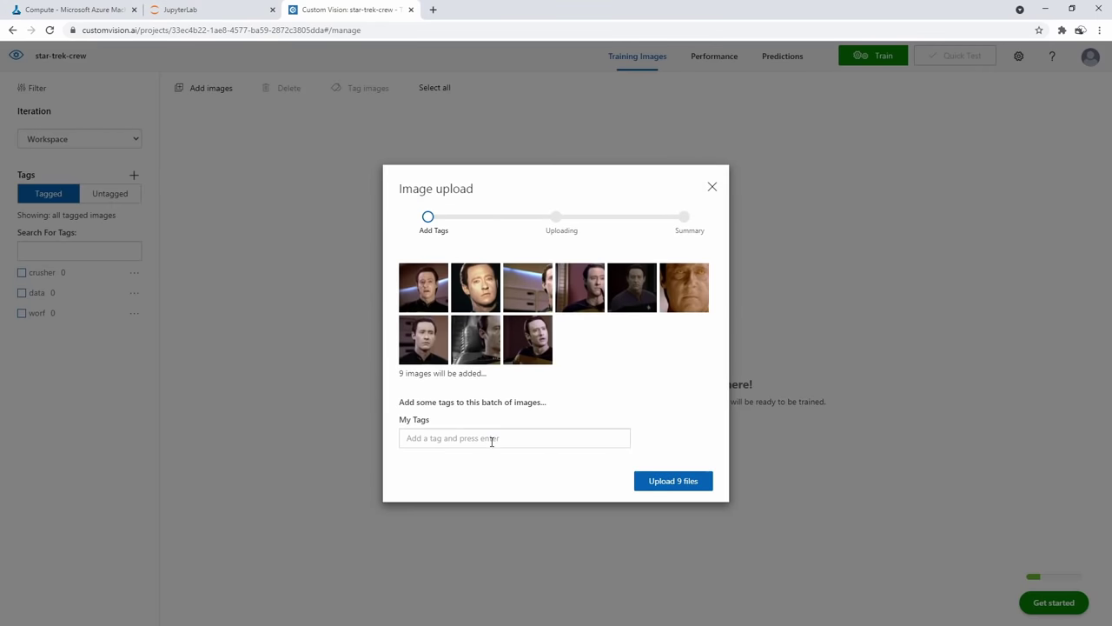
click(492, 440)
click(454, 482)
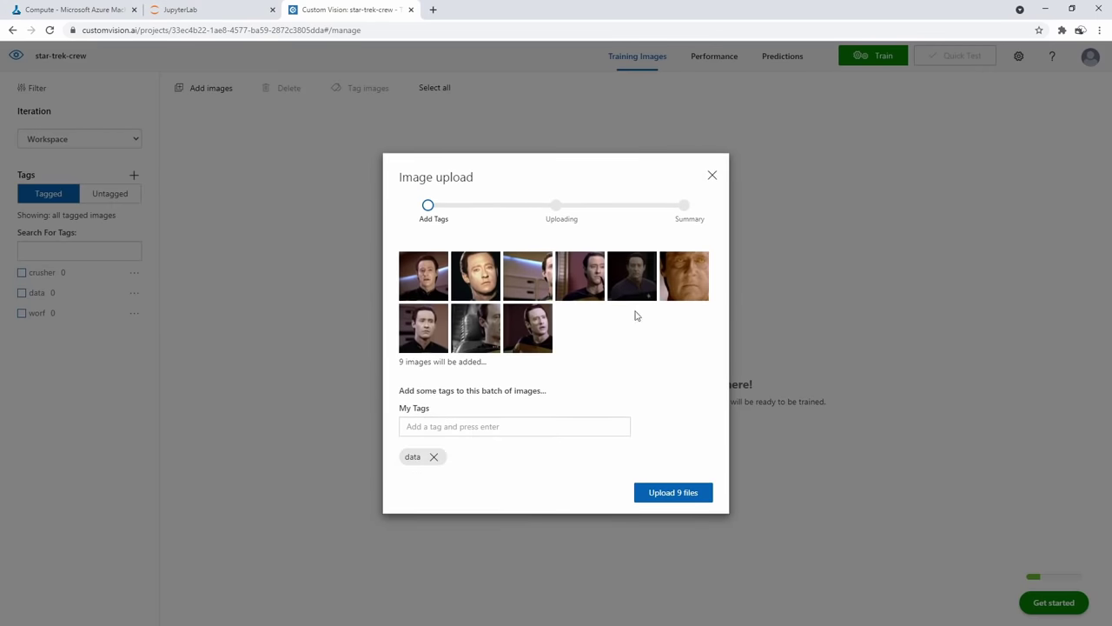
click(672, 494)
click(673, 396)
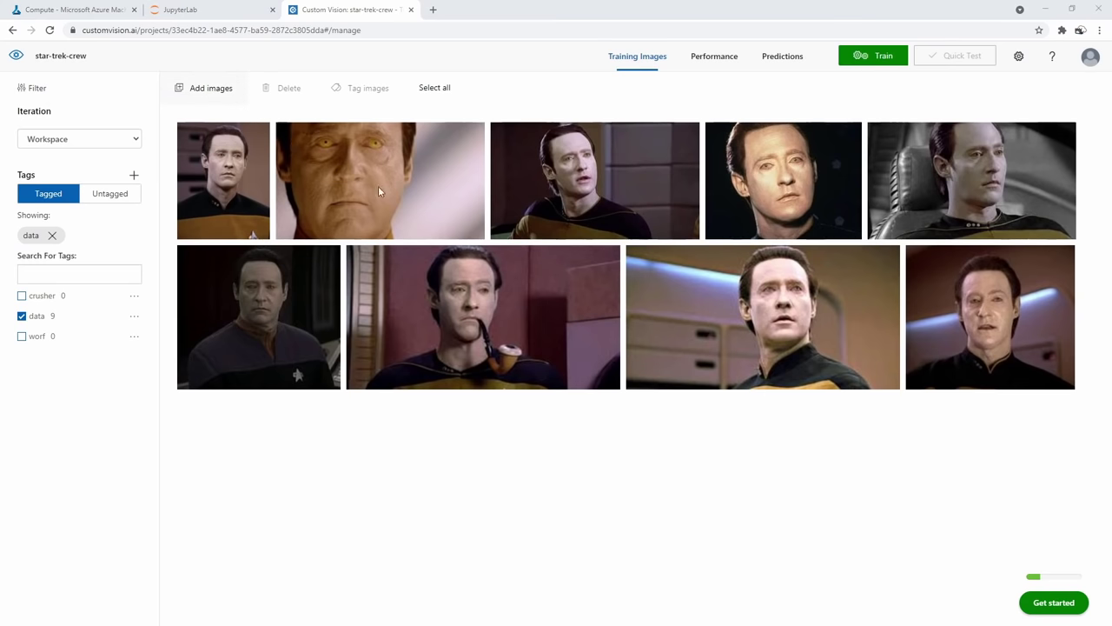
Upload worf-1.jpg to worf-9.jpg from the crew worf folder with the worf tag, leaving out worf-quick-test.jpg
click(211, 87)
click(459, 80)
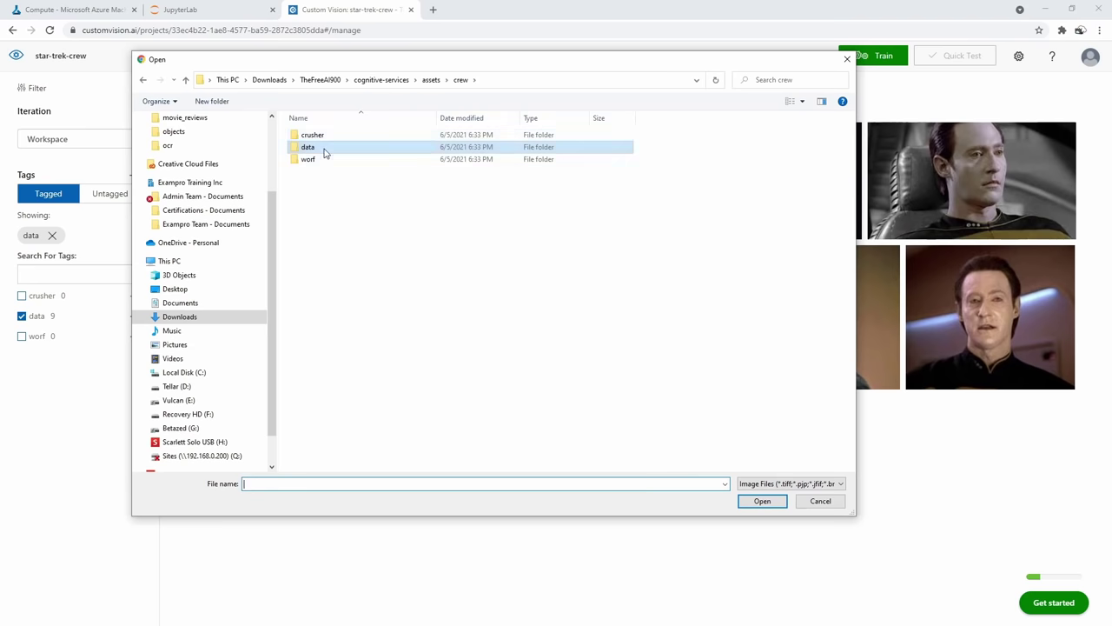
double_click(321, 160)
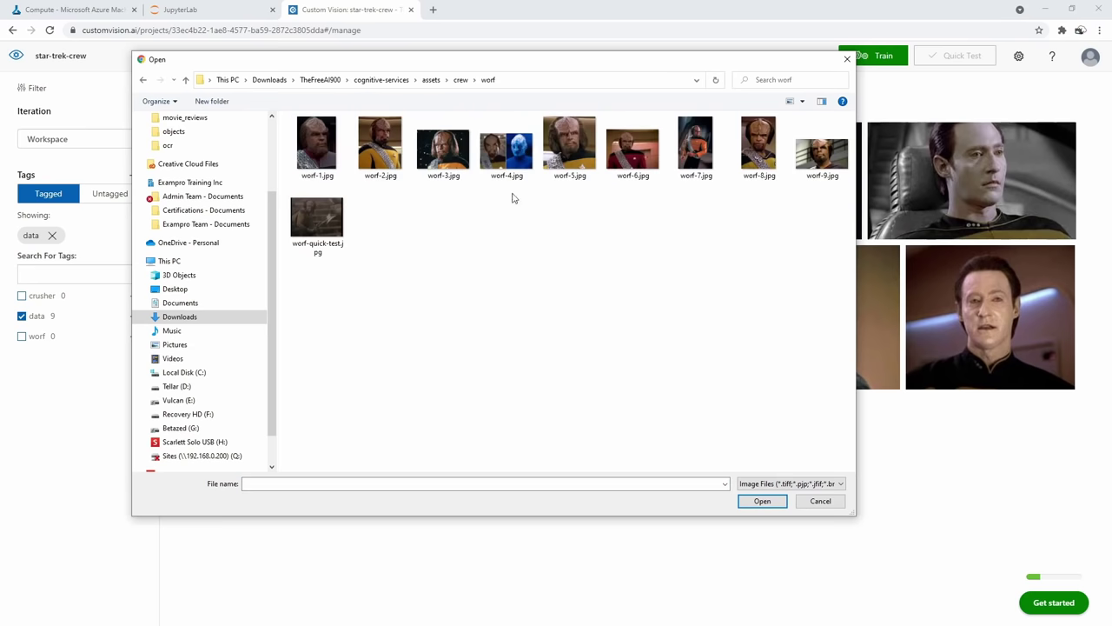
drag(284, 138, 848, 126)
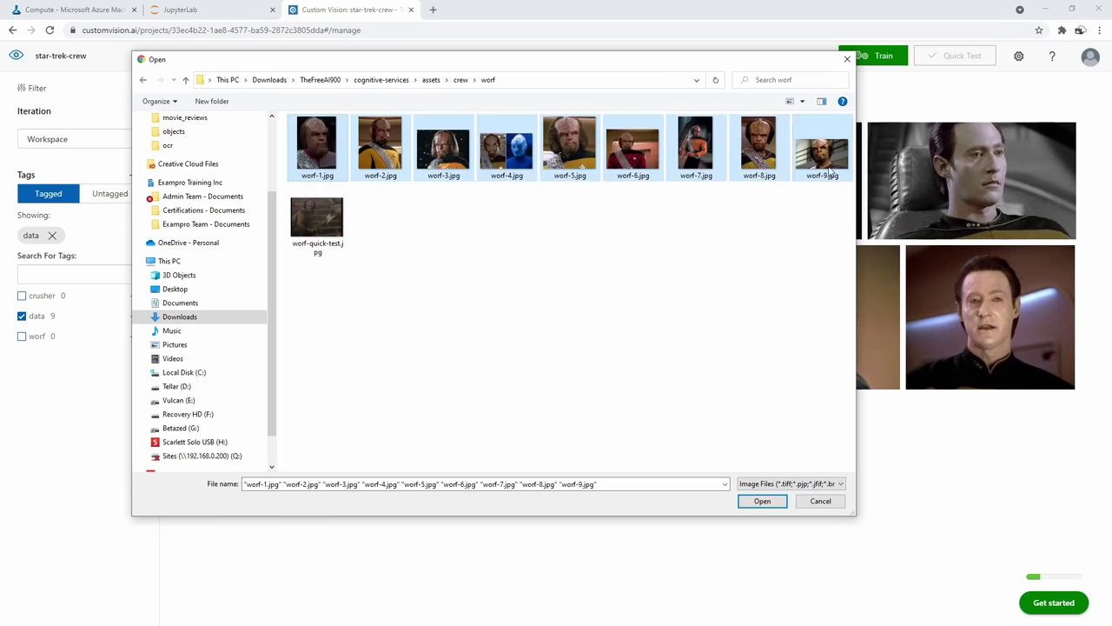
click(762, 501)
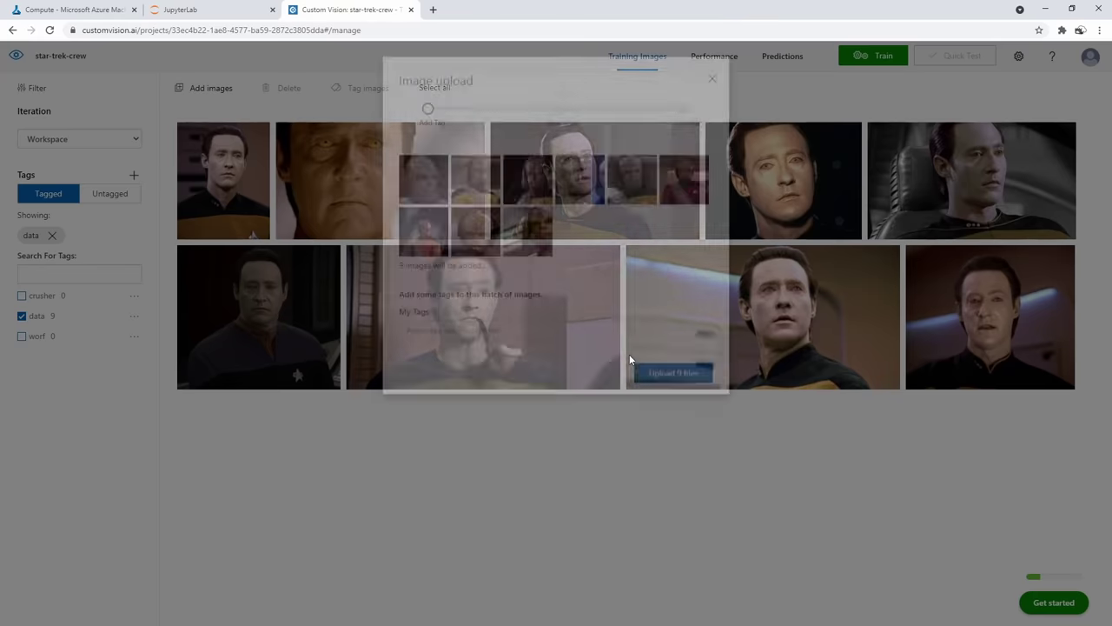
click(486, 439)
click(442, 483)
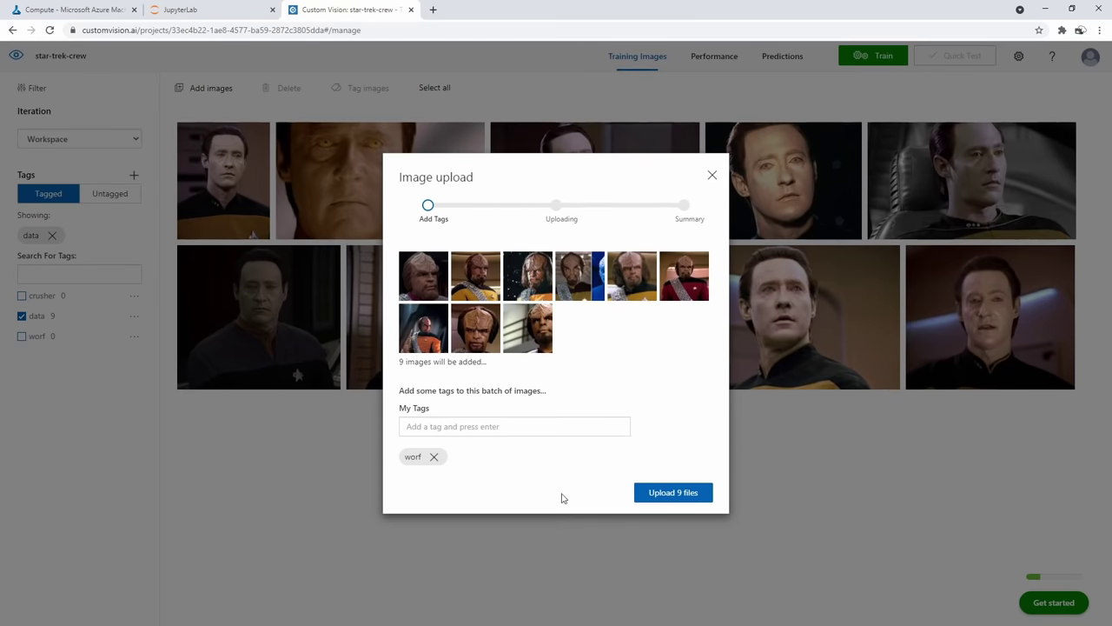
click(666, 492)
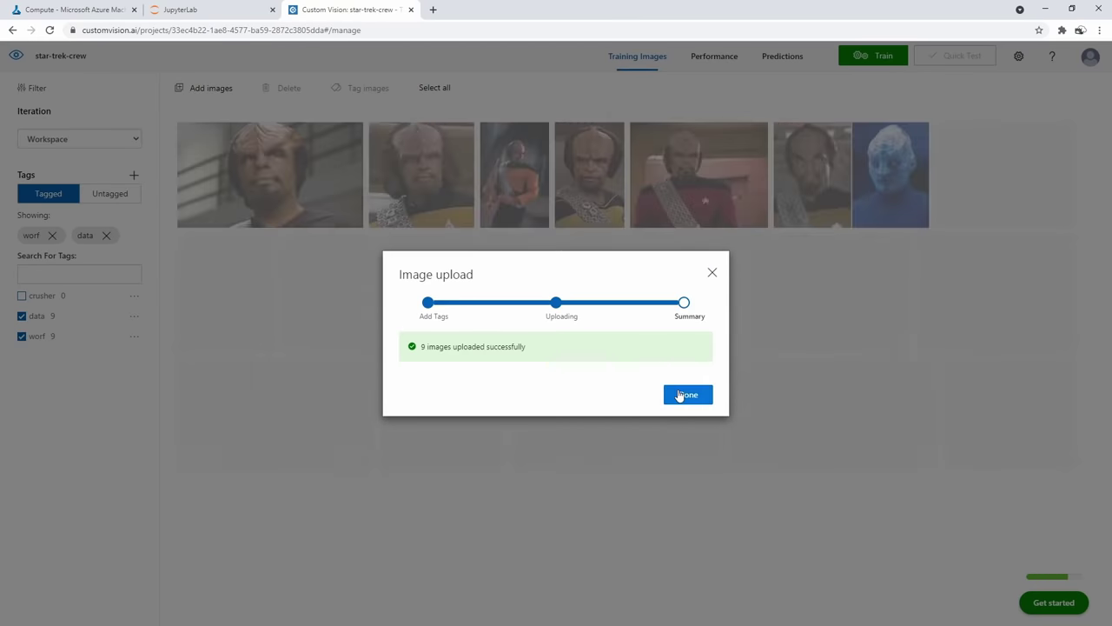
click(686, 394)
Upload crusher-1.jpg to crusher-9.jpg from the crew crusher folder with the crusher tag, and look over the tagged images
click(211, 87)
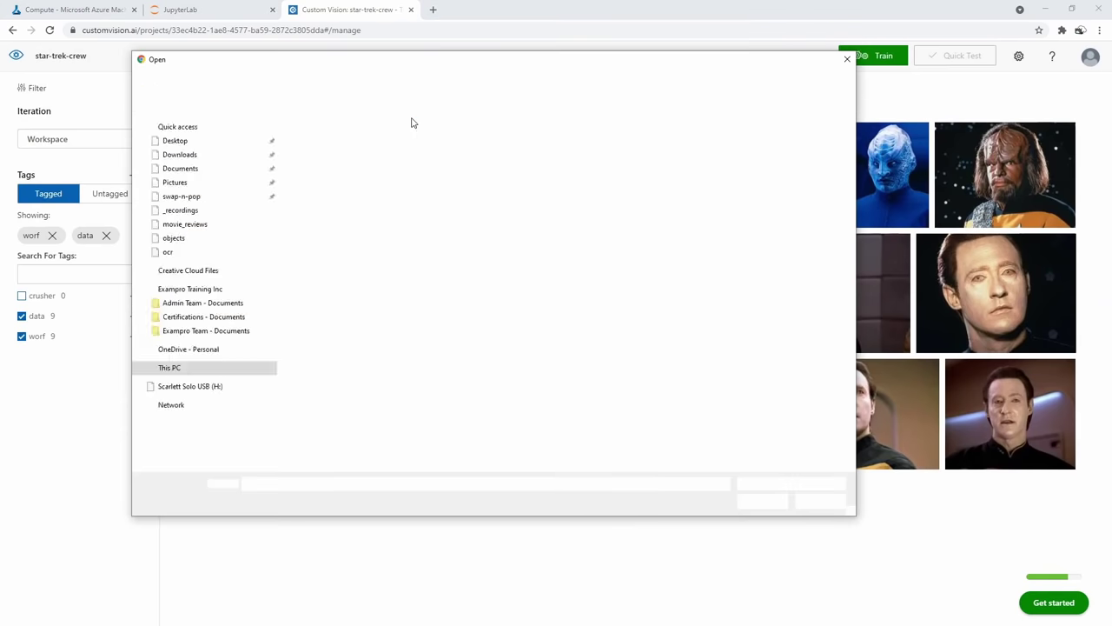
click(461, 80)
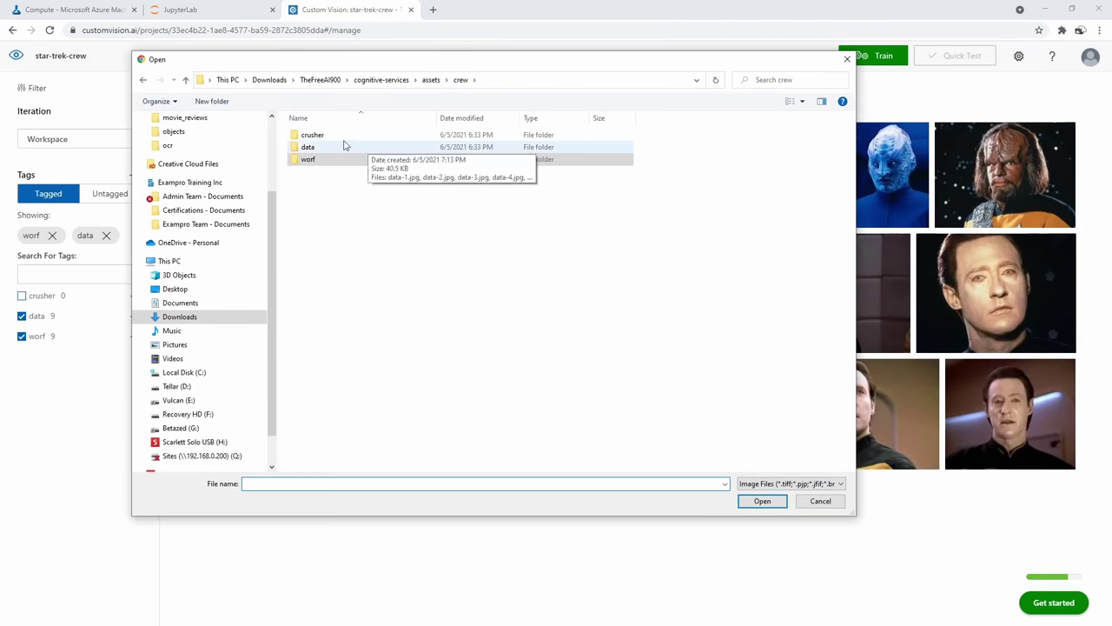
double_click(339, 136)
drag(310, 208, 826, 114)
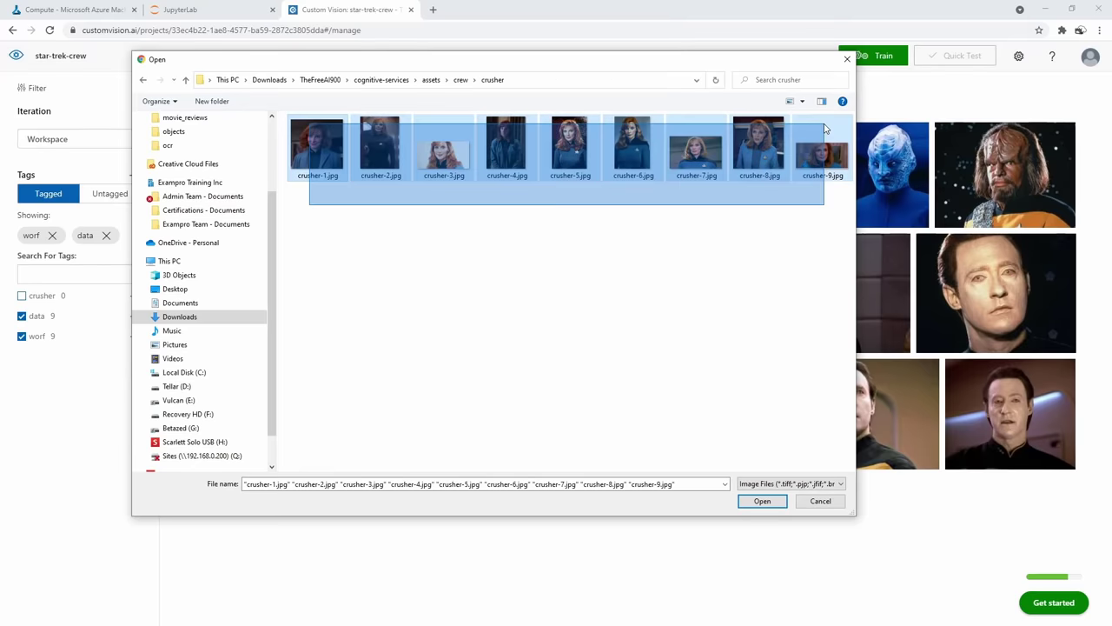
click(762, 502)
click(487, 426)
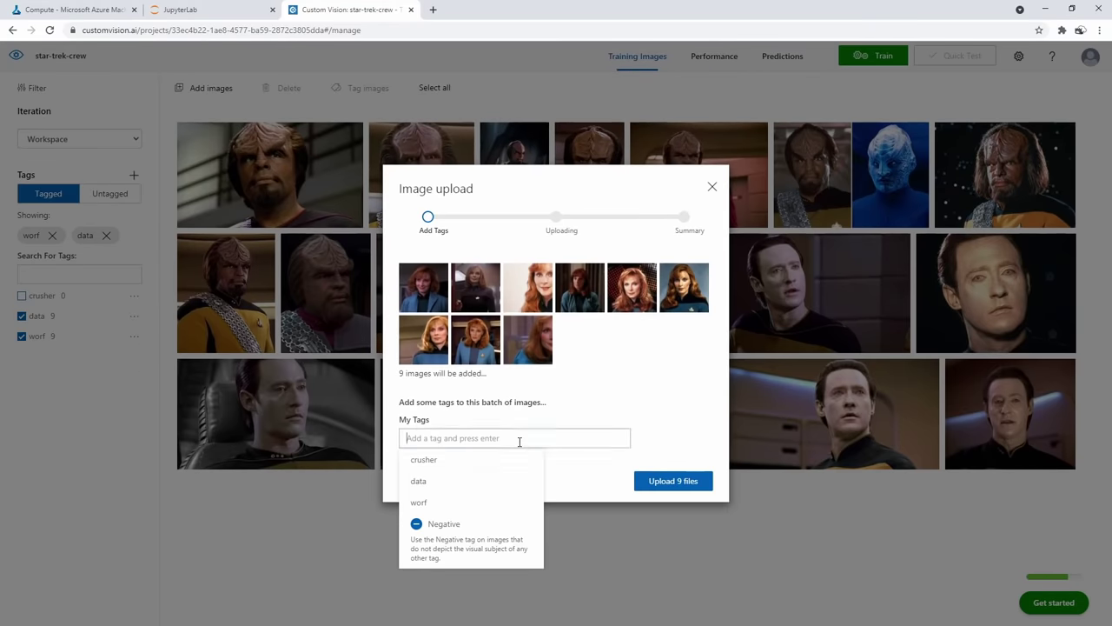
click(426, 459)
click(662, 494)
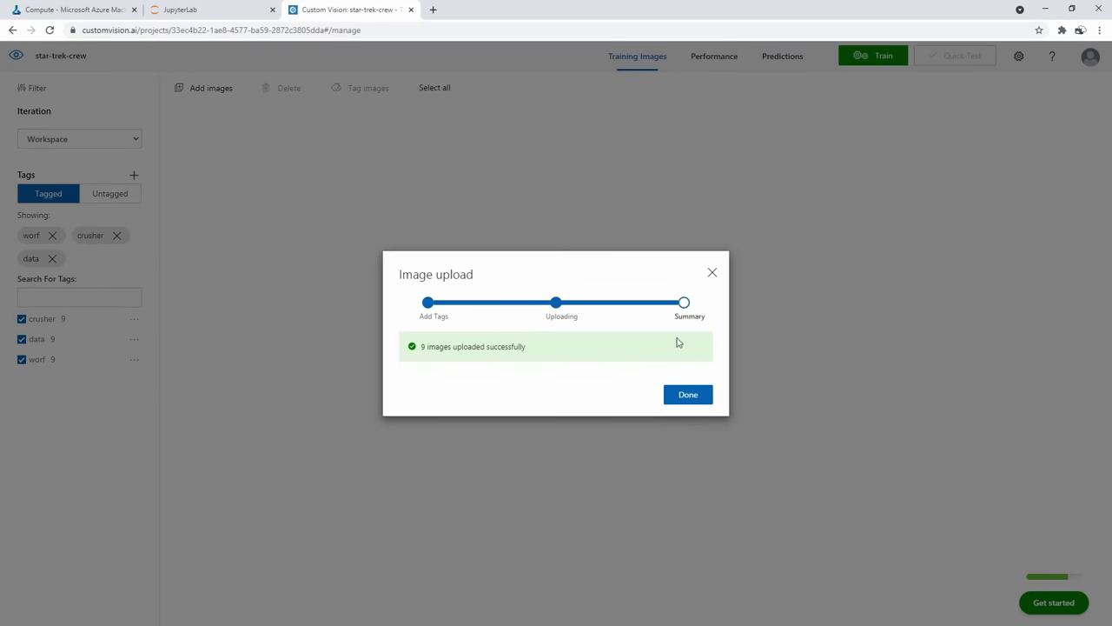
click(701, 394)
scroll(726, 383, down, 3)
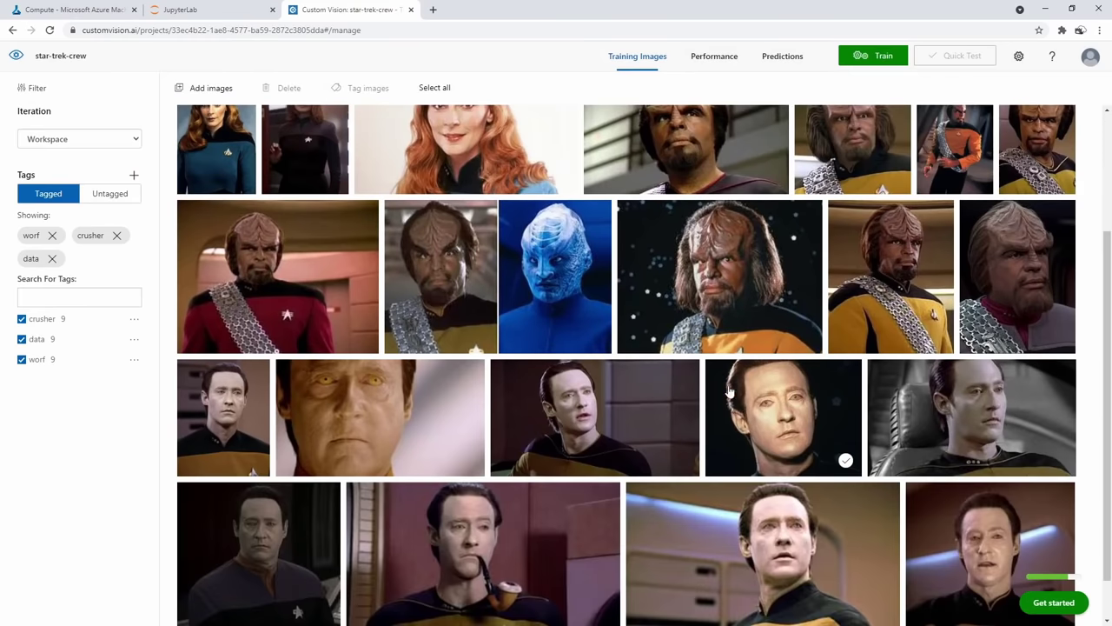
scroll(682, 405, up, 2)
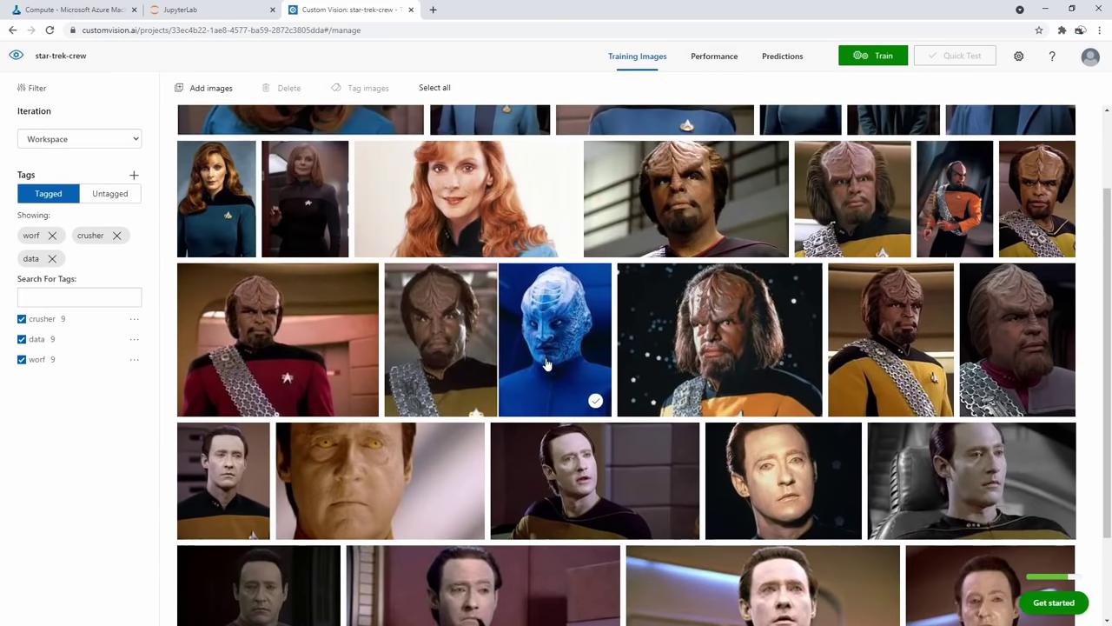
Train the star-trek-crew model with Quick Training and check the explanations of the probability threshold and AP for Iteration 1
scroll(588, 324, up, 1)
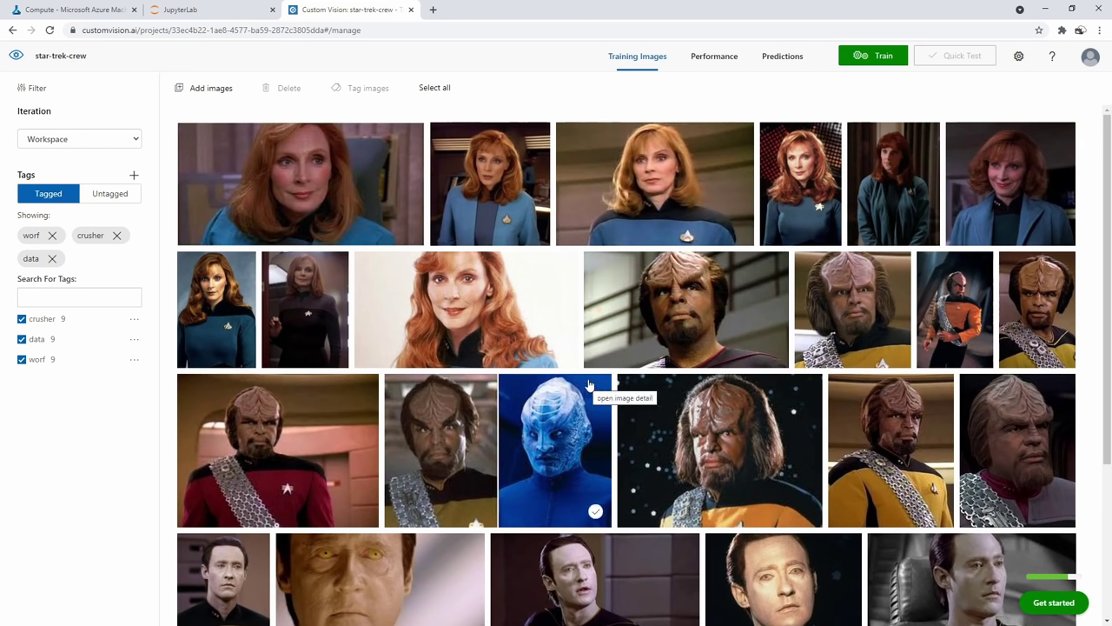
click(870, 57)
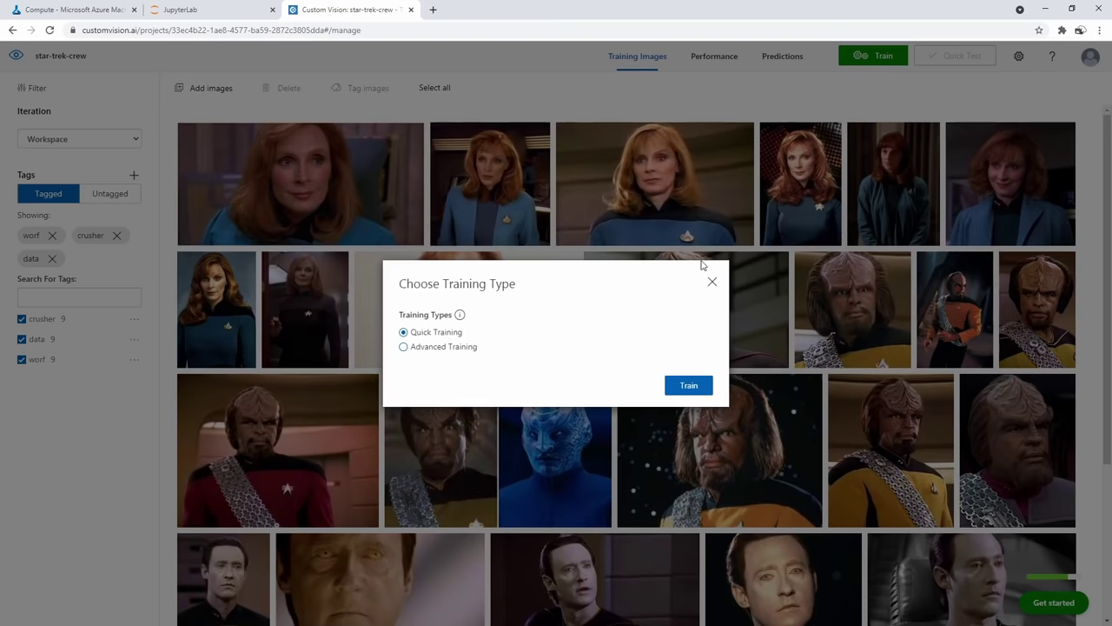
click(403, 346)
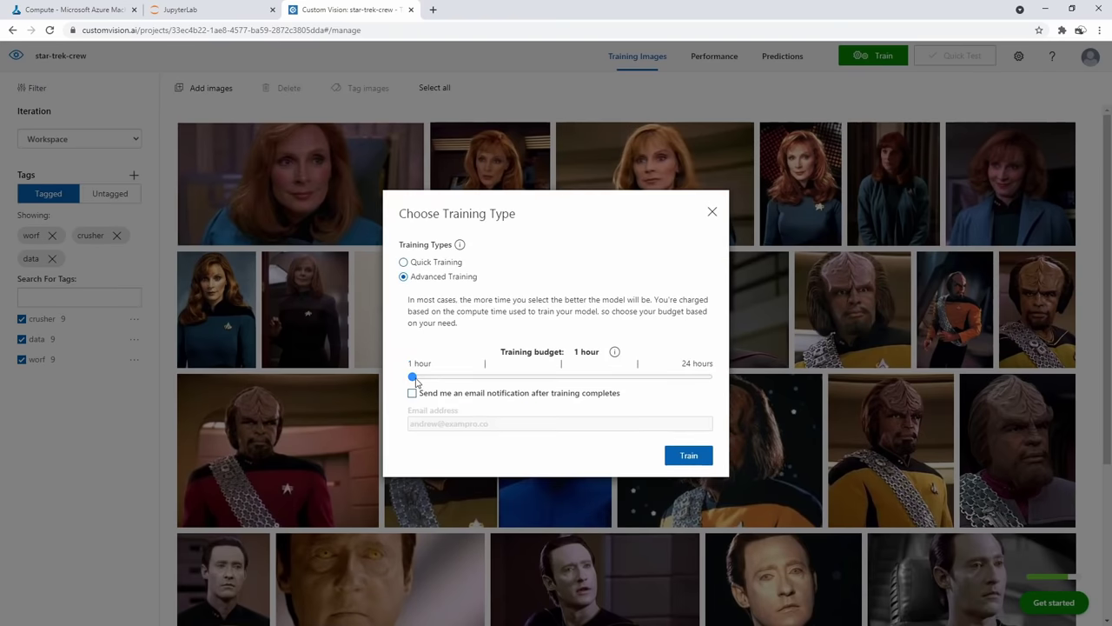
mouse_move(412, 377)
mouse_down()
mouse_move(643, 376)
mouse_move(405, 379)
mouse_up()
click(404, 263)
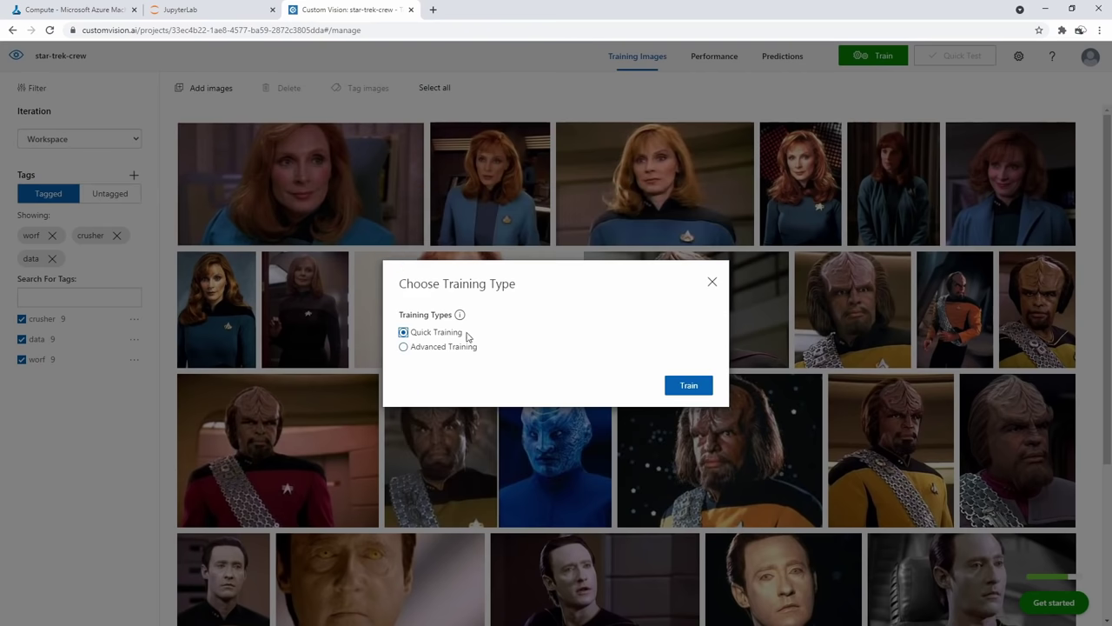
click(687, 386)
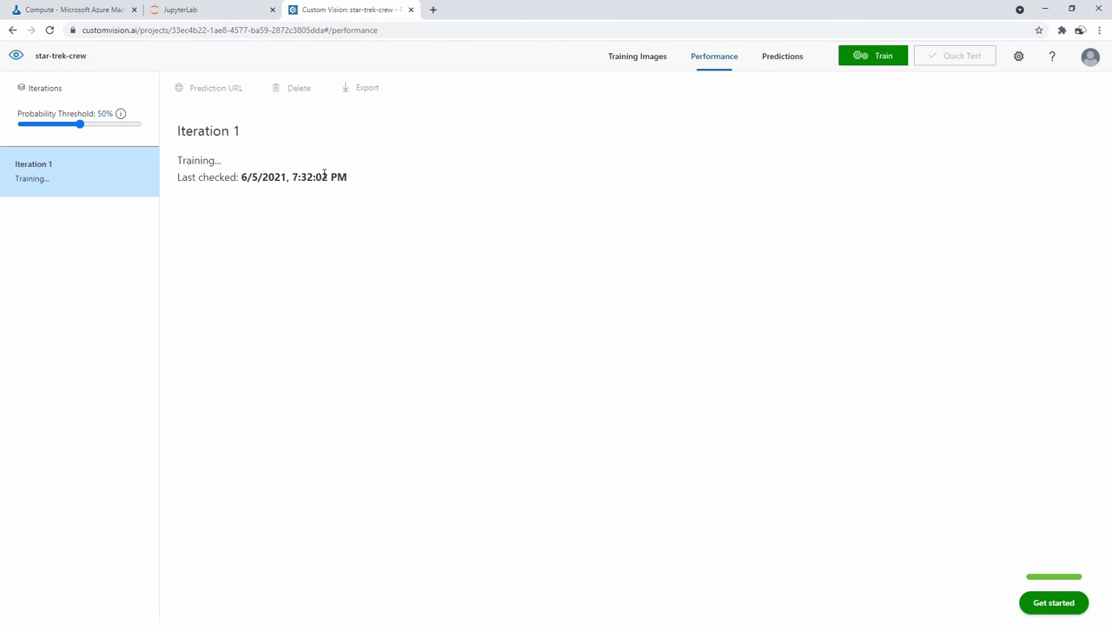
mouse_move(123, 117)
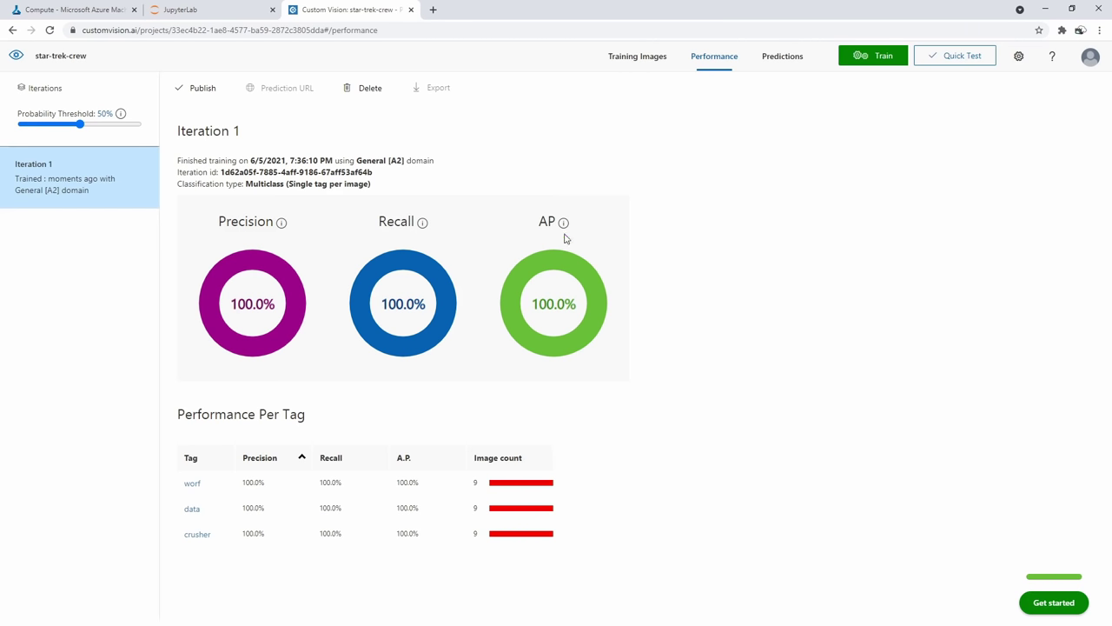
mouse_move(564, 231)
Run a Quick Test of Iteration 1 on worf-quick-test.jpg from the crew worf folder
click(963, 58)
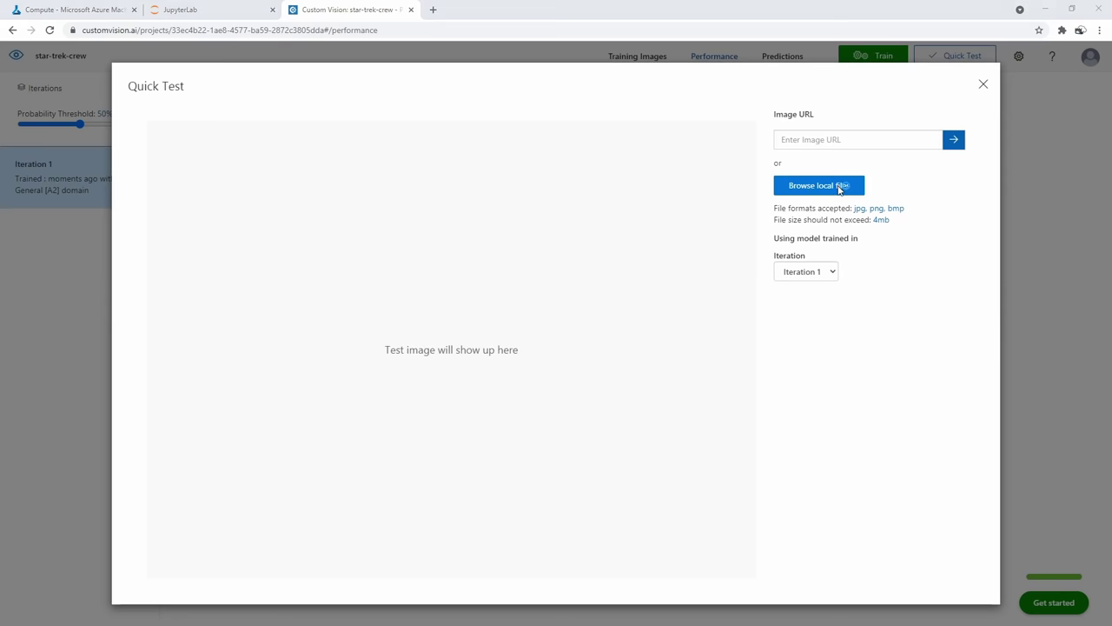
click(840, 190)
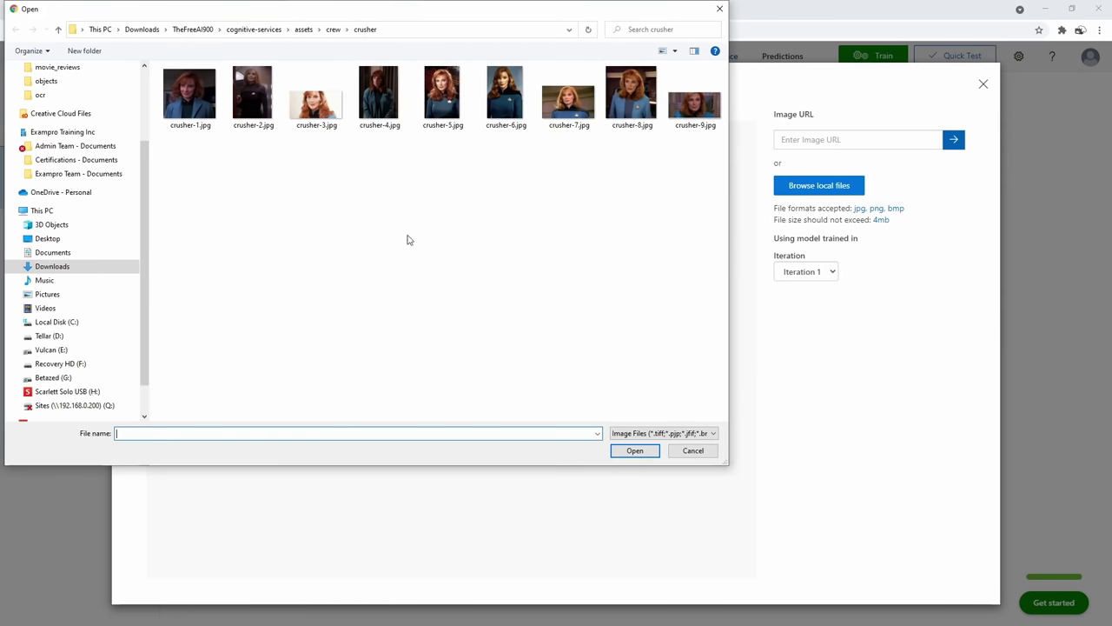
click(335, 29)
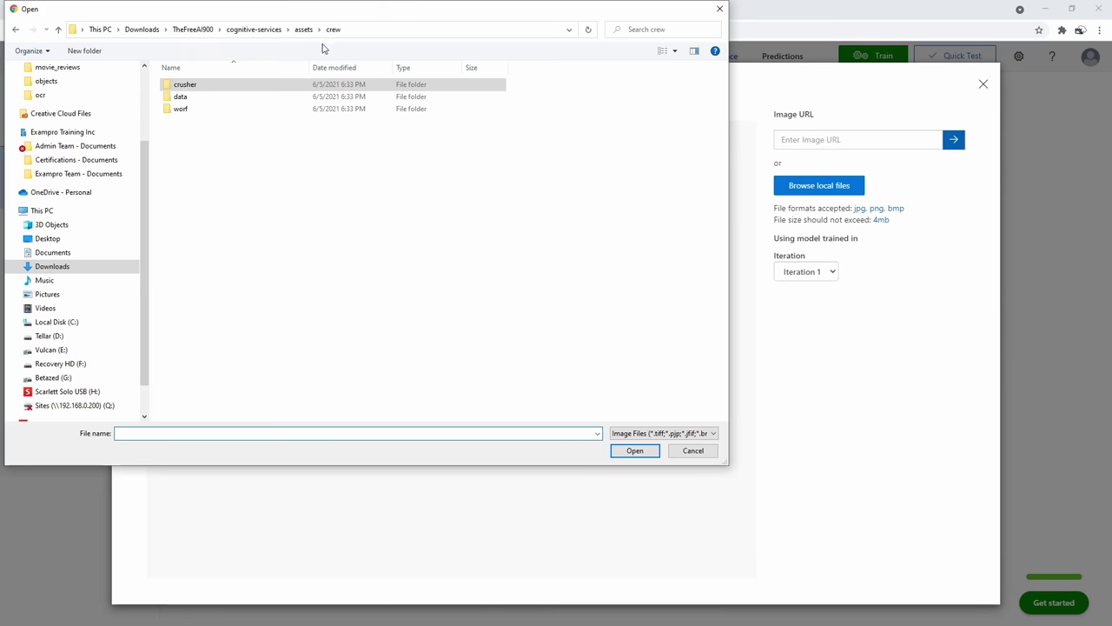
double_click(206, 109)
click(219, 211)
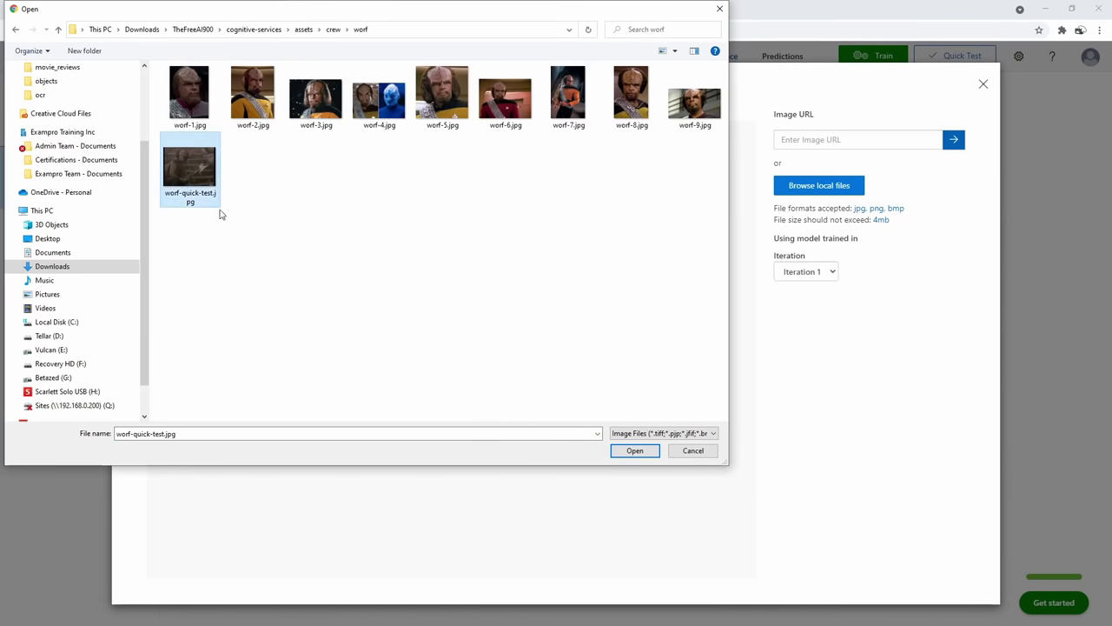
click(636, 450)
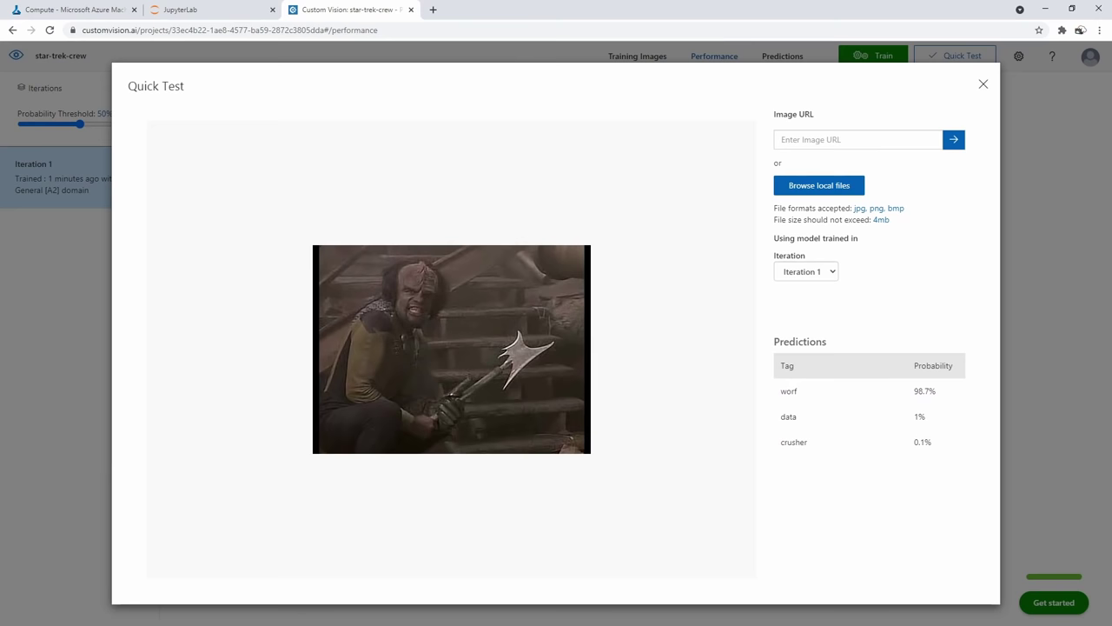
Run a Quick Test on hugh.jpg from the Desktop folder FreeAI900 > cognitive-services > assets > crew
key(super+e)
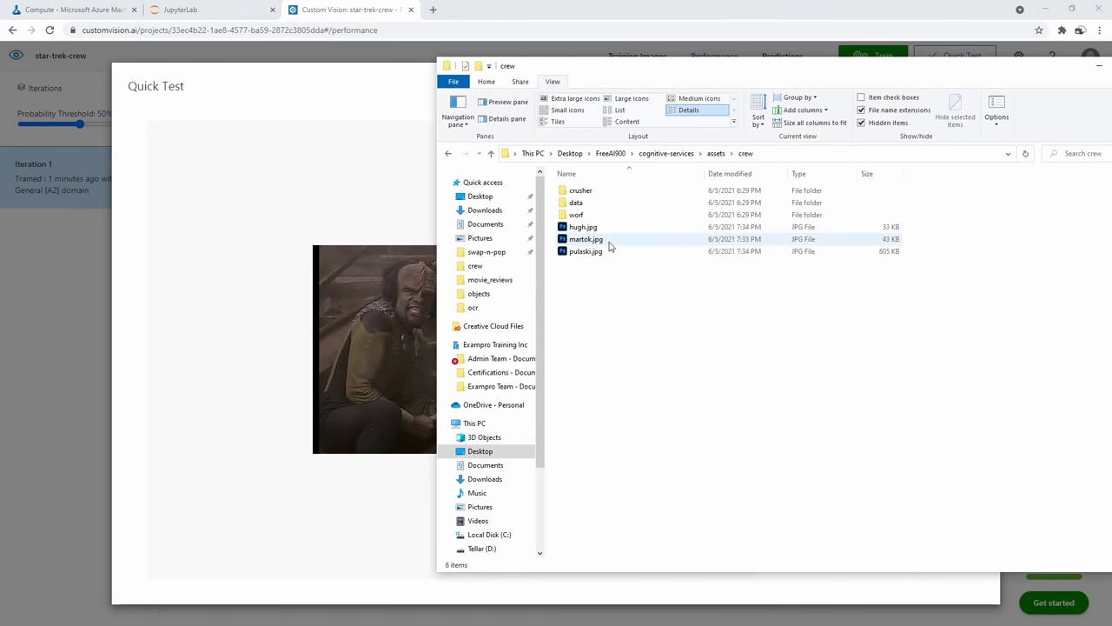
key(alt+F4)
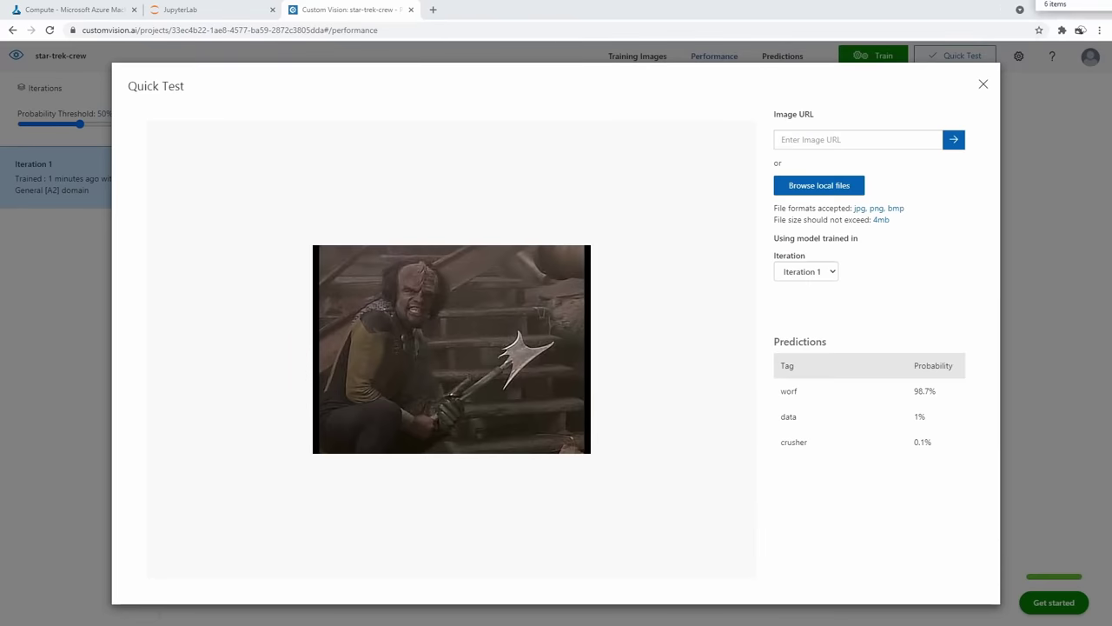
click(782, 185)
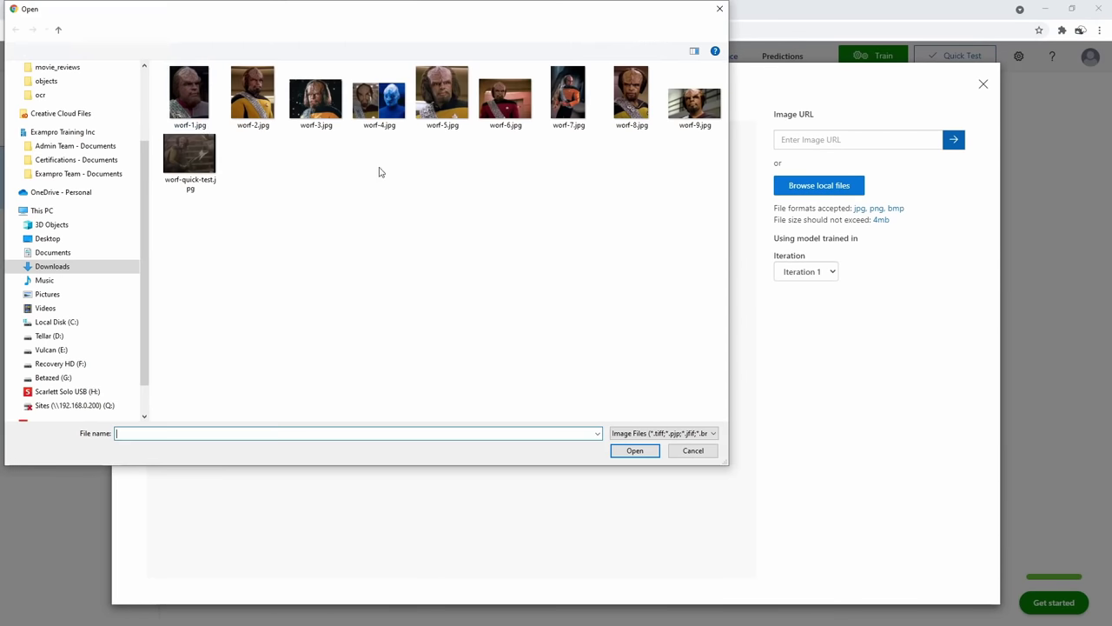
scroll(87, 173, up, 3)
click(52, 68)
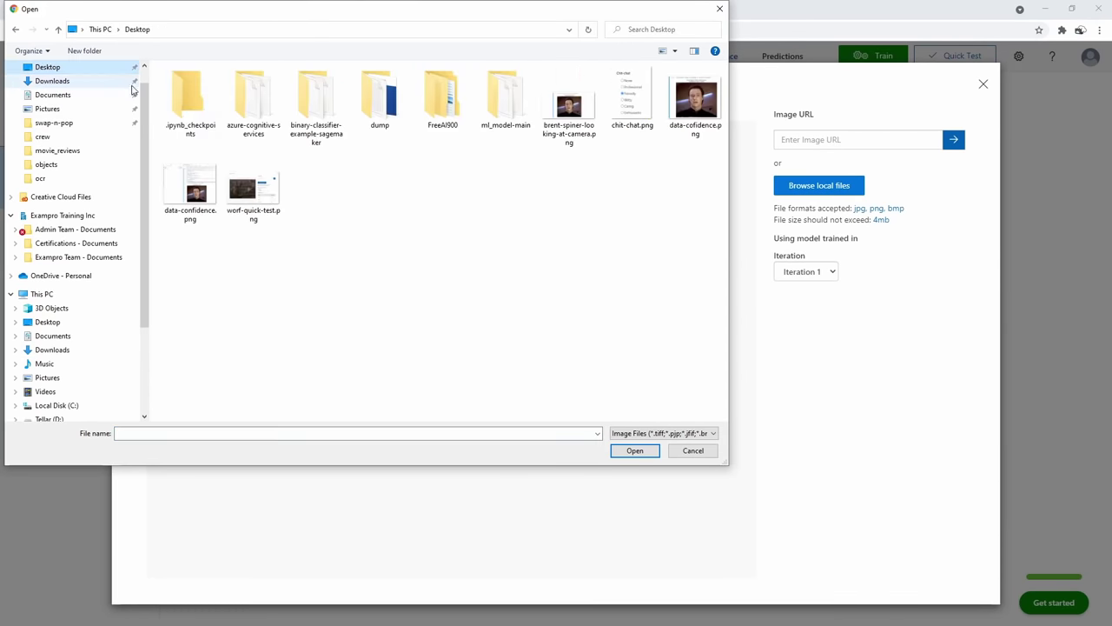
double_click(449, 104)
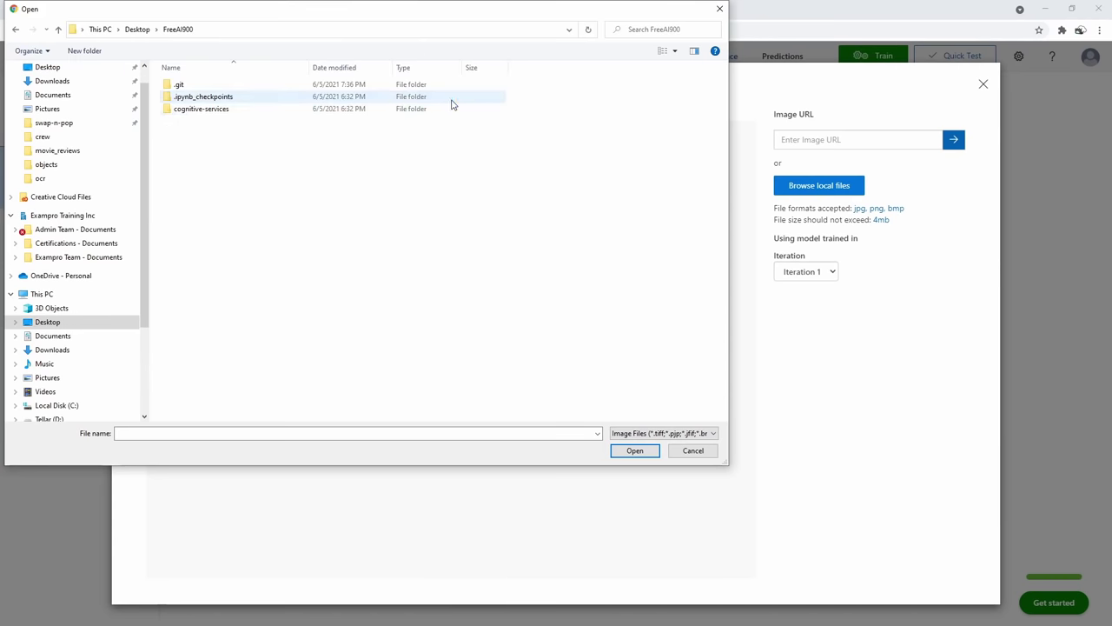
double_click(199, 110)
double_click(198, 99)
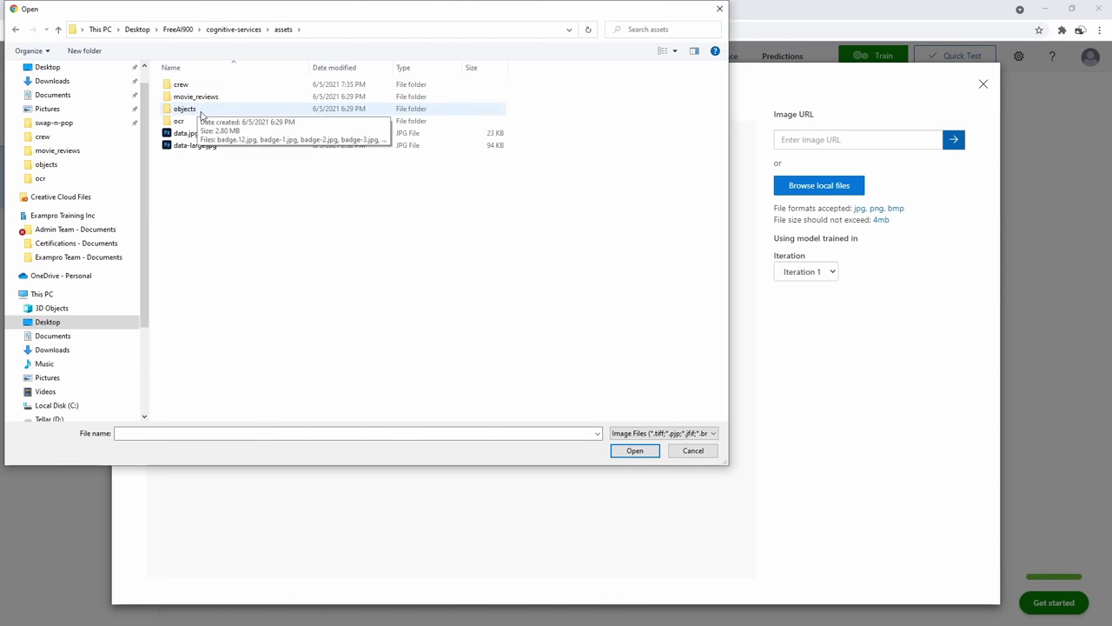
double_click(182, 84)
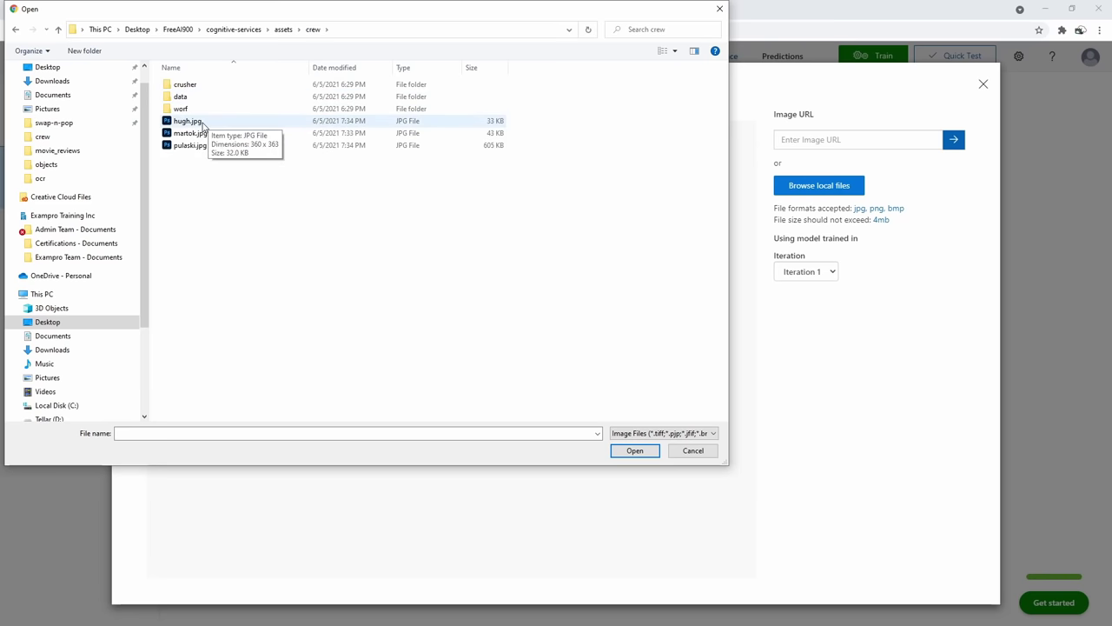
click(202, 124)
click(636, 452)
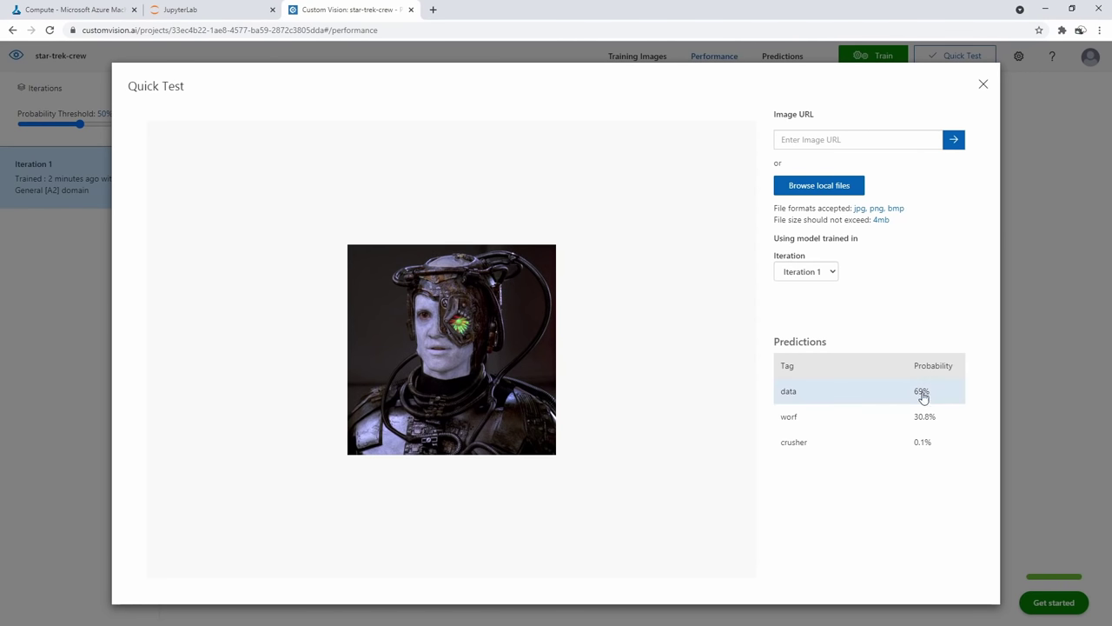
Run a Quick Test on martok.jpg from the same crew folder
click(815, 190)
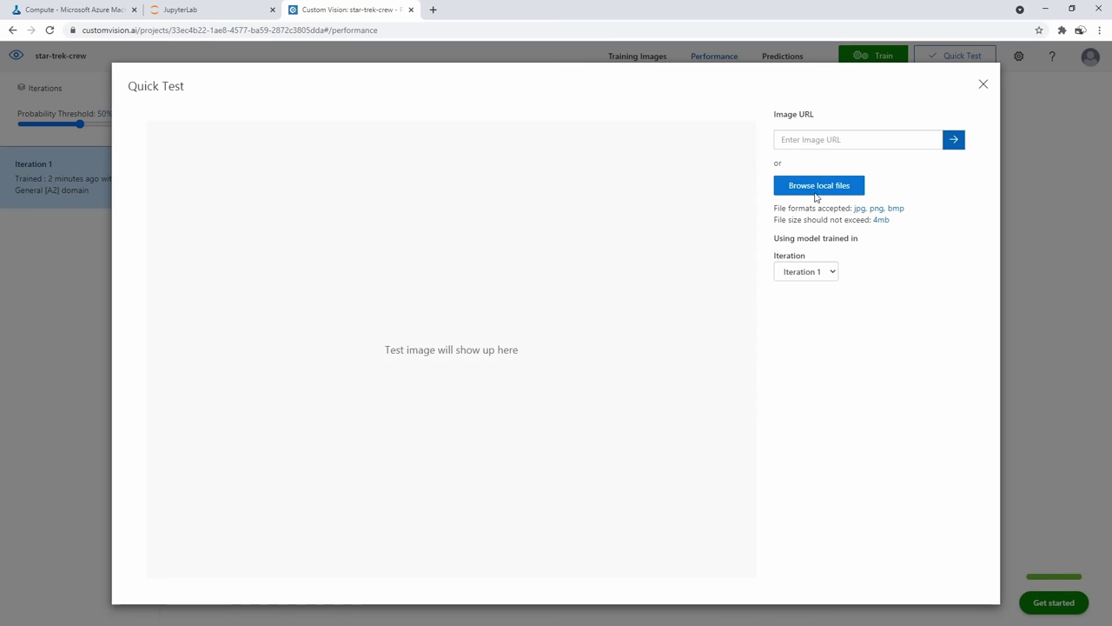
click(211, 135)
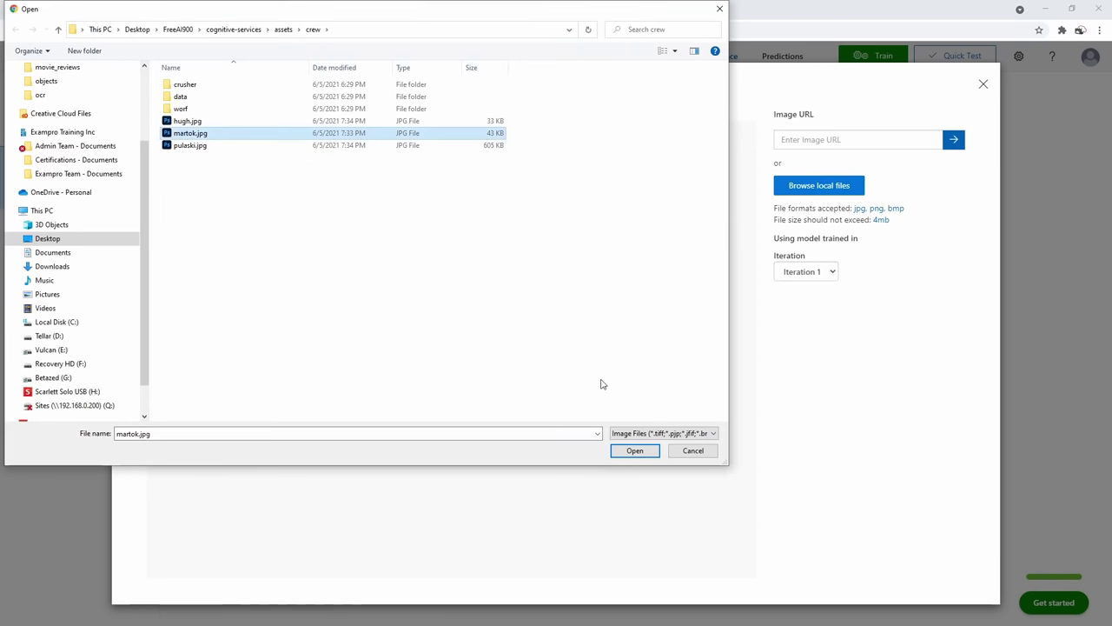
click(633, 450)
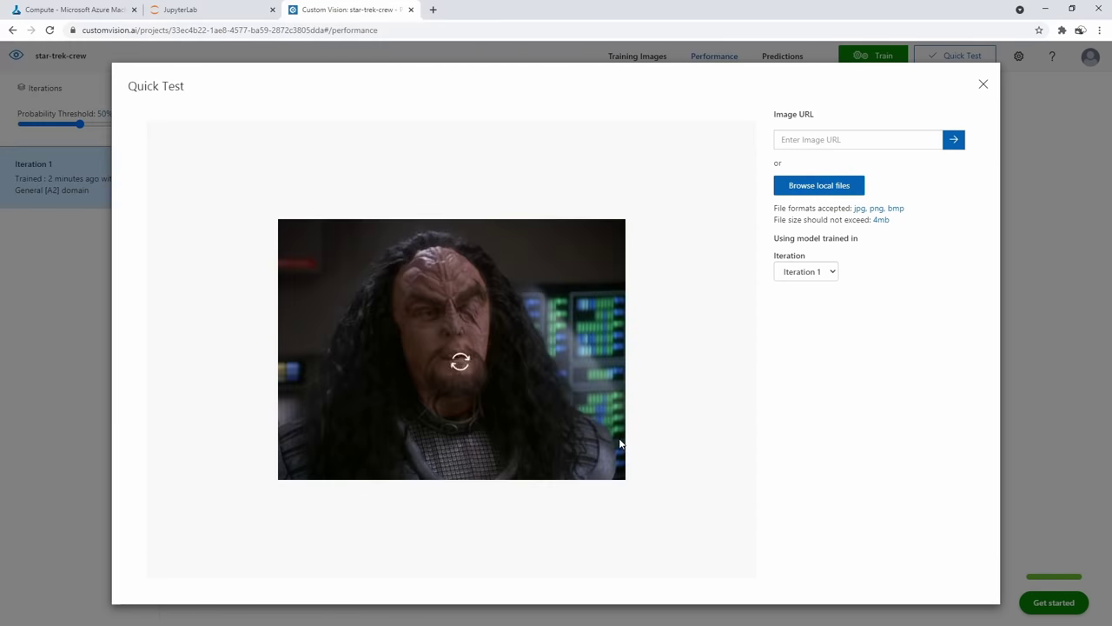
Run a Quick Test on pulaski.jpg from the crew folder and close the test window
click(794, 184)
click(192, 147)
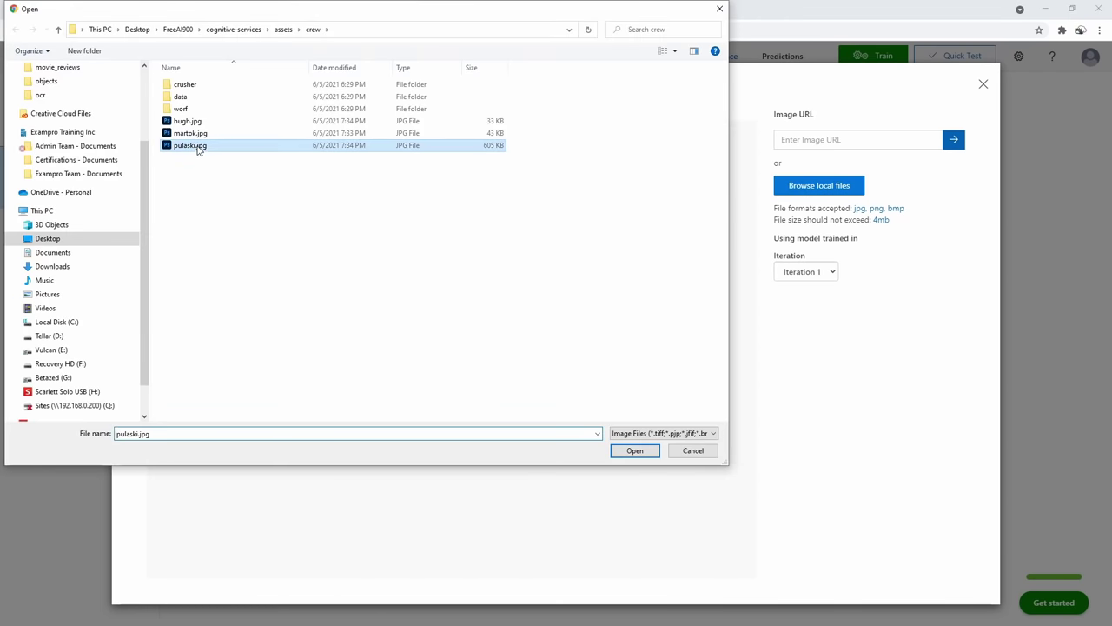
click(633, 450)
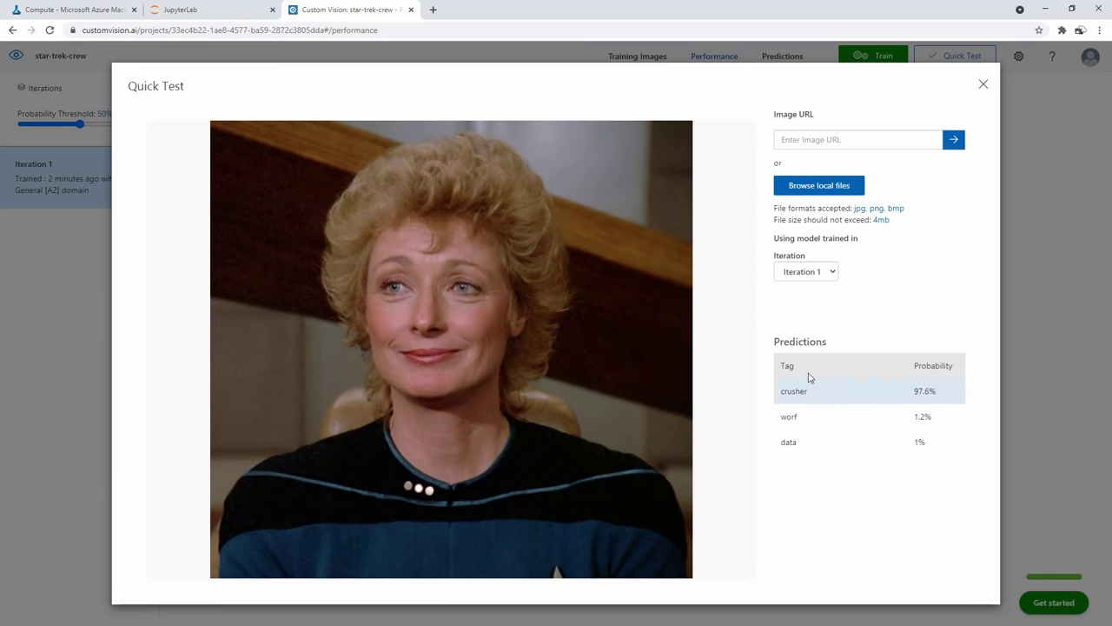
click(982, 85)
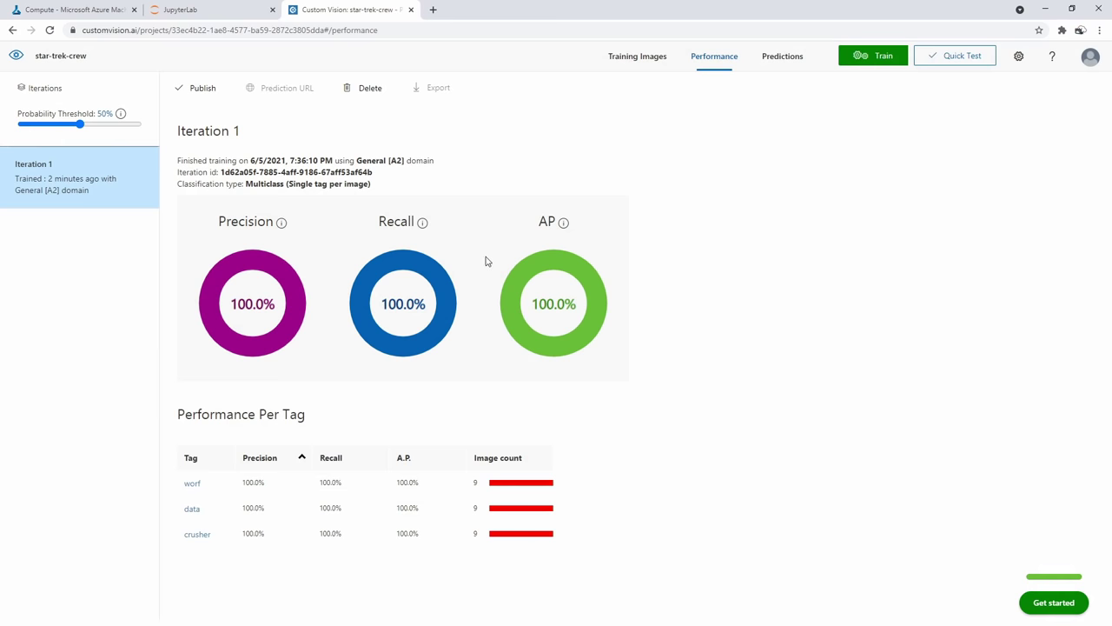
Review the quick-tested images stored under the project's predictions for Iteration 1
click(777, 63)
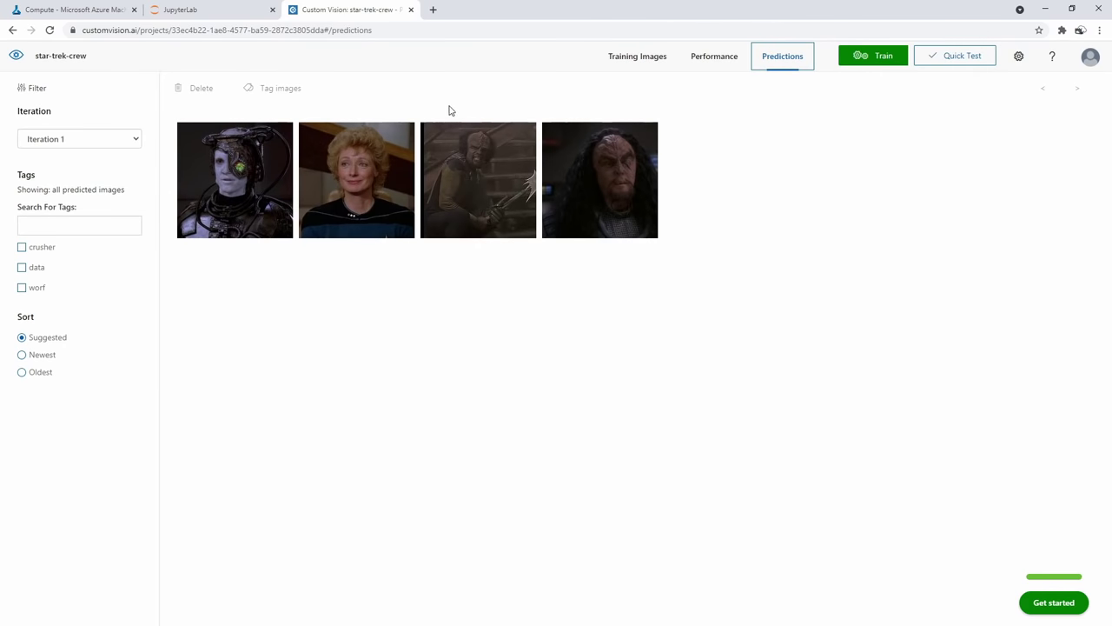
click(722, 69)
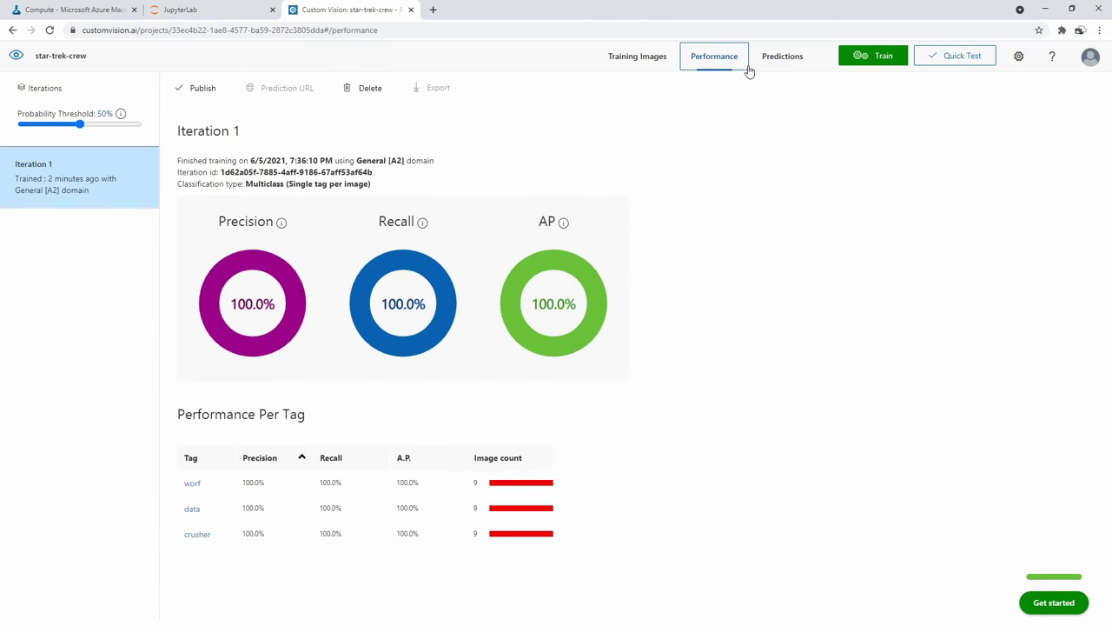
click(777, 63)
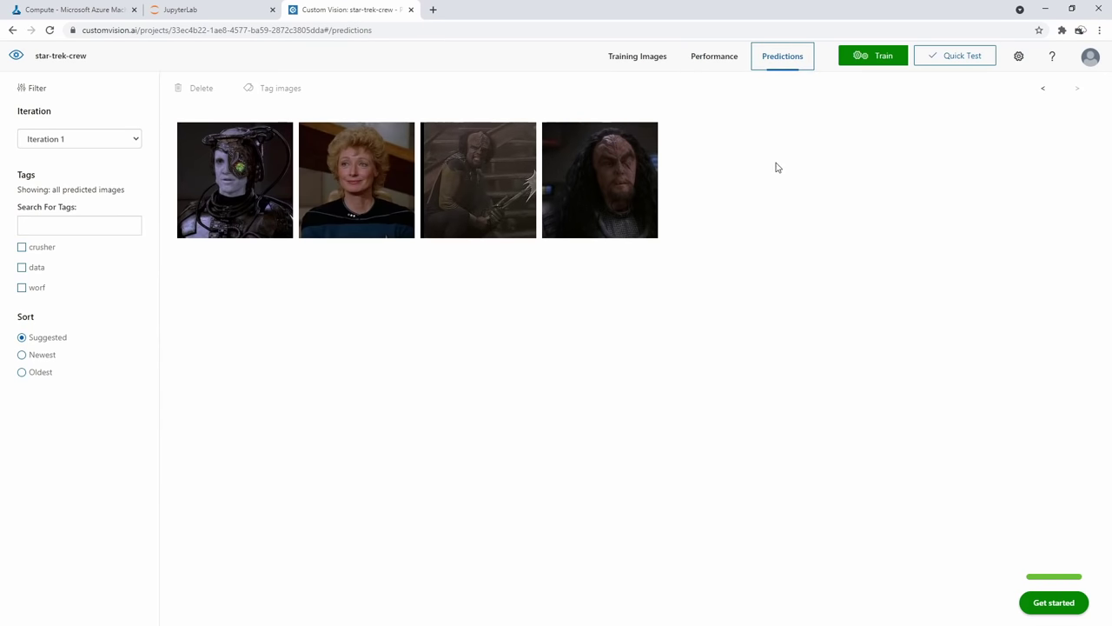
mouse_move(445, 182)
Publish Iteration 1 under the model name CrewModel with MyCustomVisionResource as the prediction resource
click(724, 67)
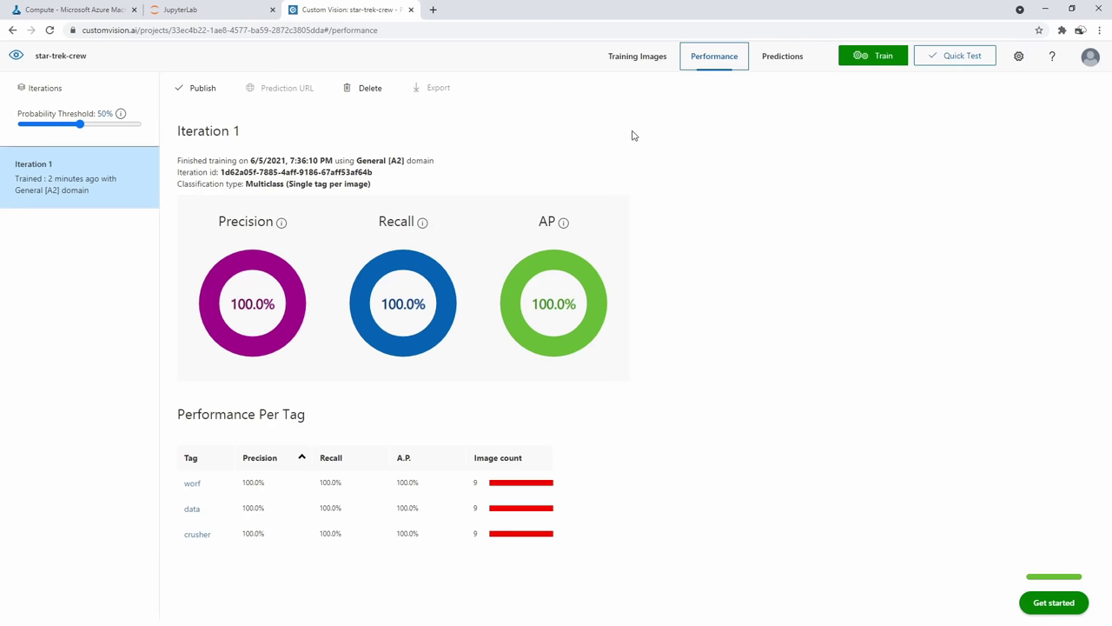
click(209, 93)
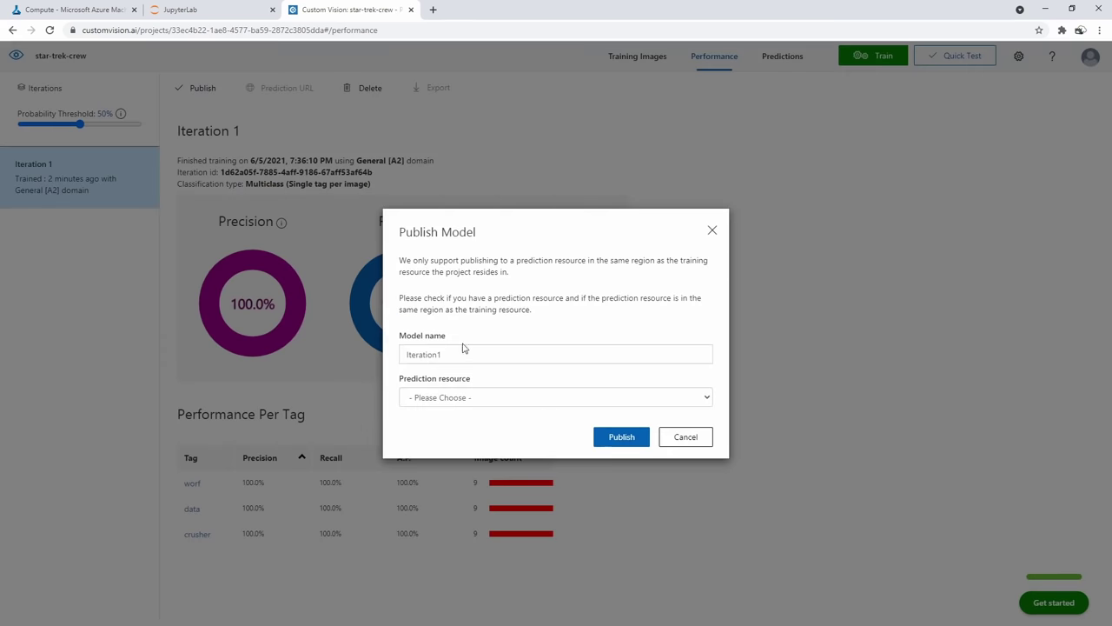
click(466, 349)
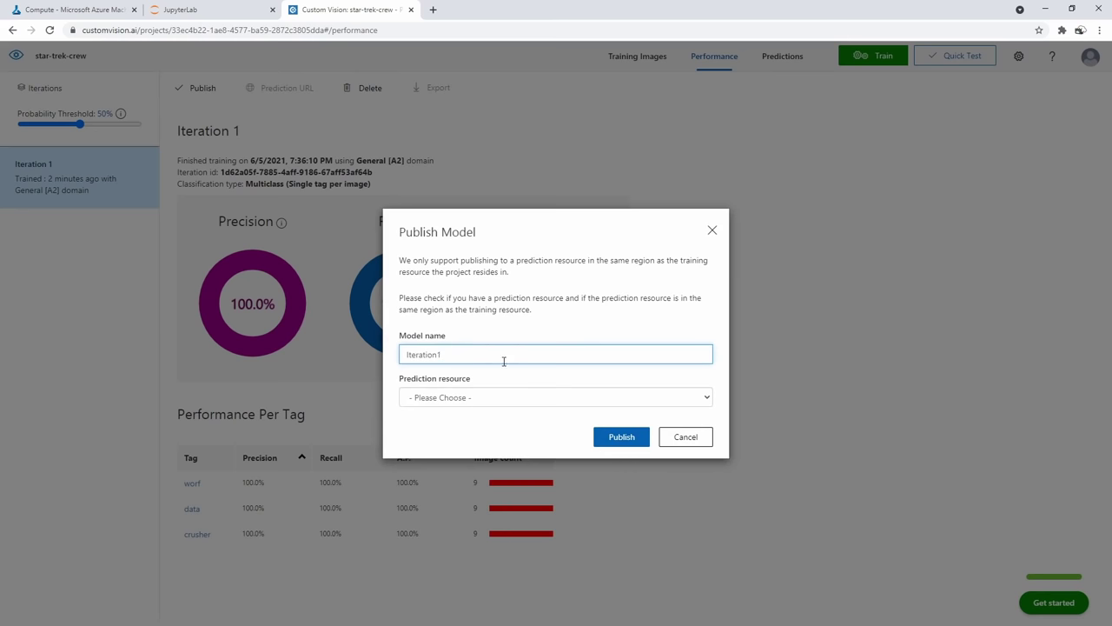
key(ctrl+a)
text(CrewModel)
click(458, 396)
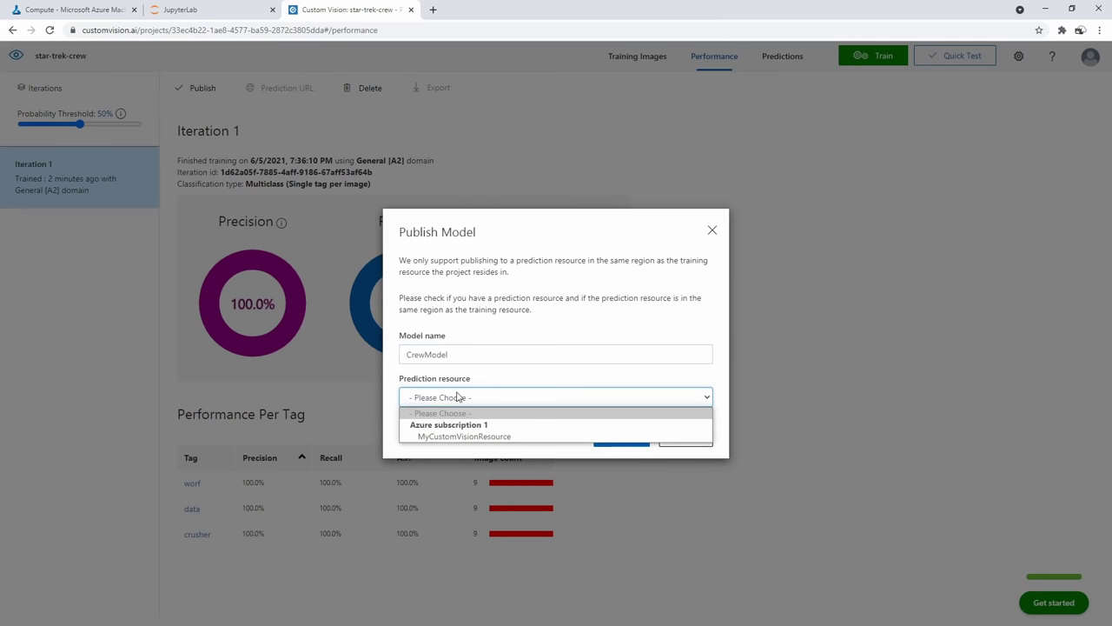
click(464, 436)
click(608, 441)
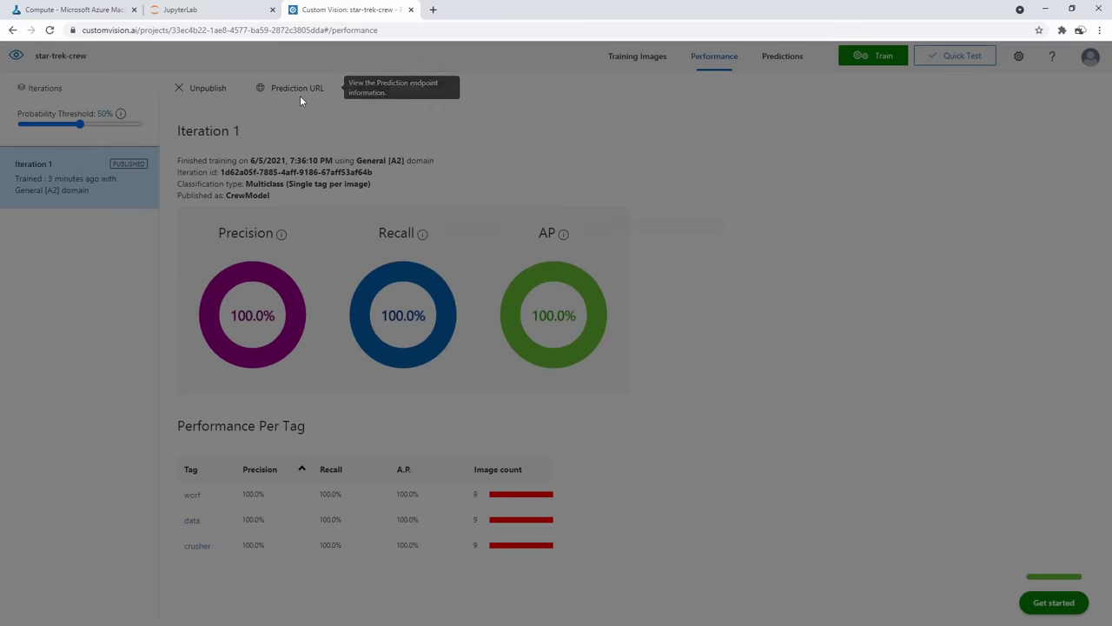
Examine the Prediction API endpoint details of the published model and return to the project overview
click(301, 101)
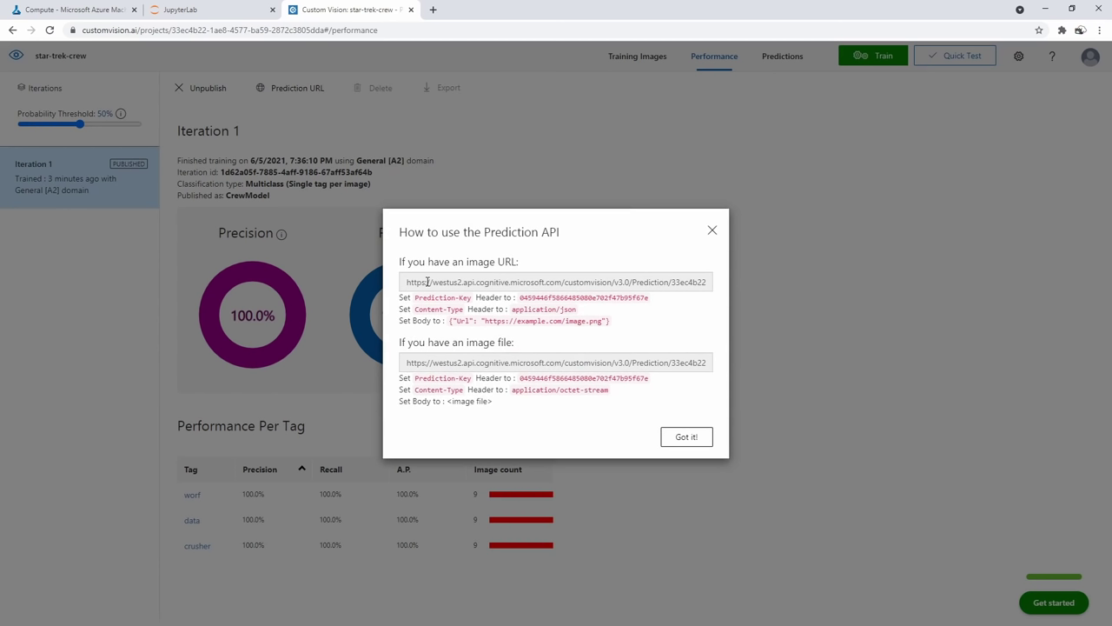
click(712, 232)
click(36, 58)
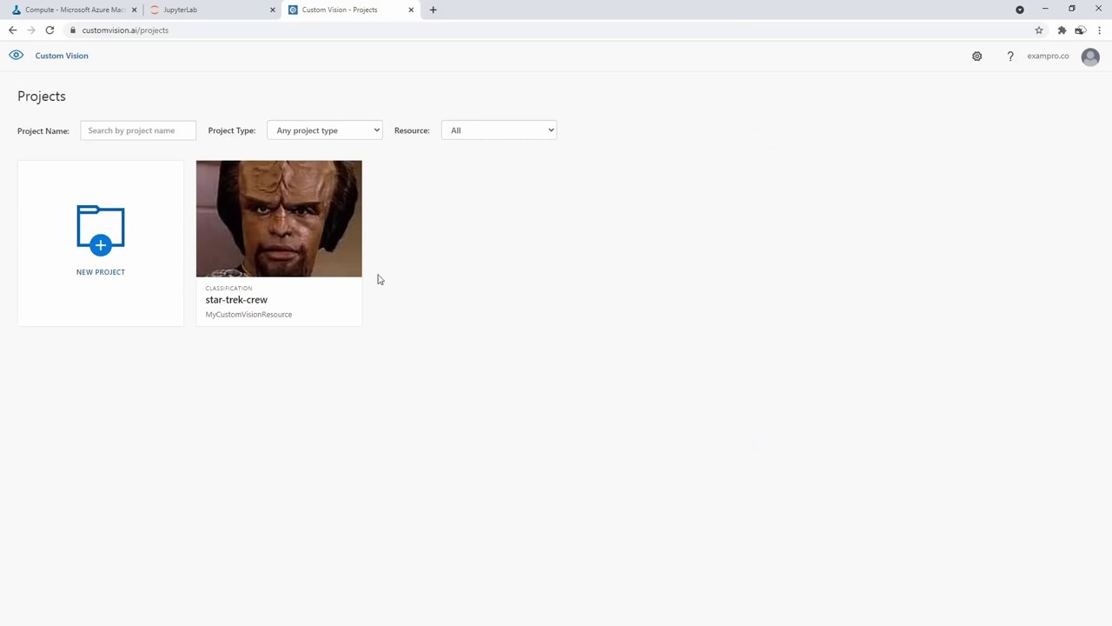
Create an Object Detection project named combadge with MyCustomVisionResource and the General [A1] domain
click(130, 243)
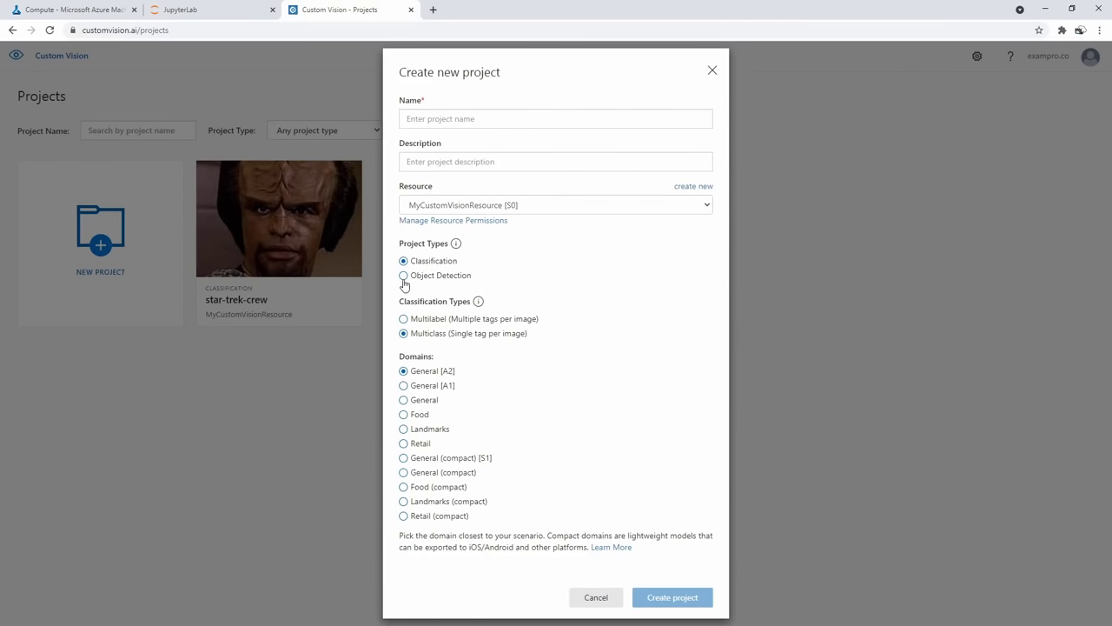
click(403, 276)
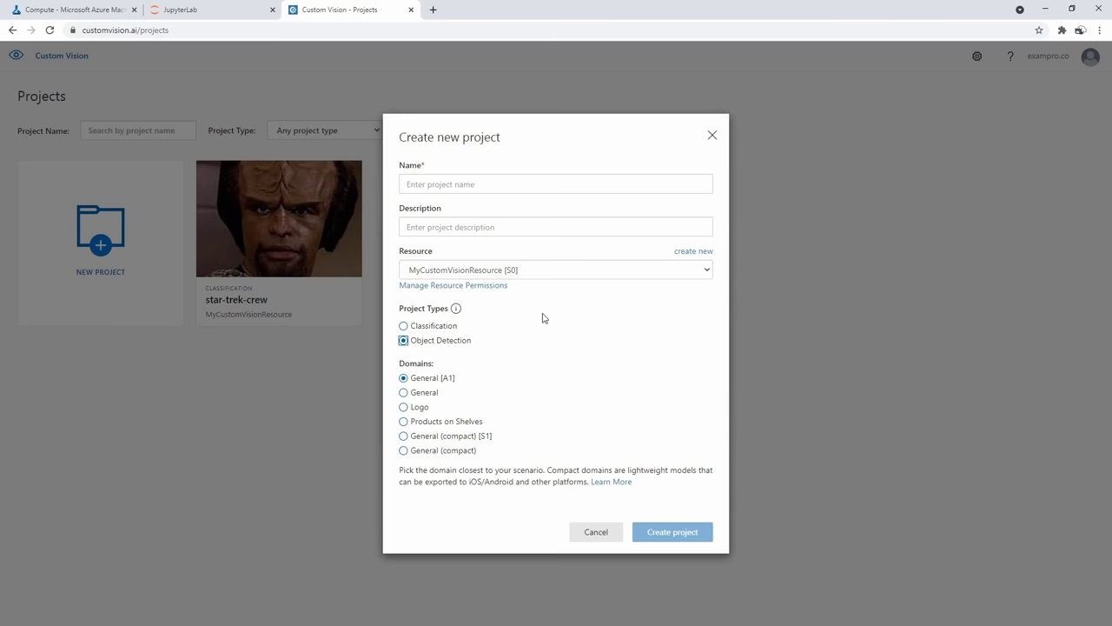
click(466, 186)
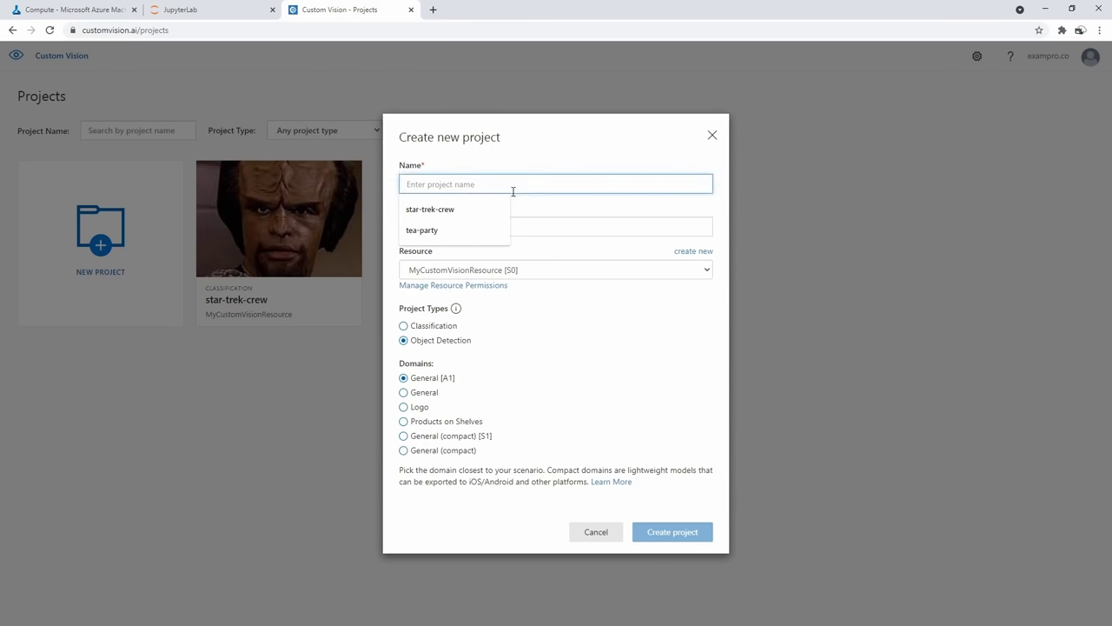
text(combadge)
click(575, 349)
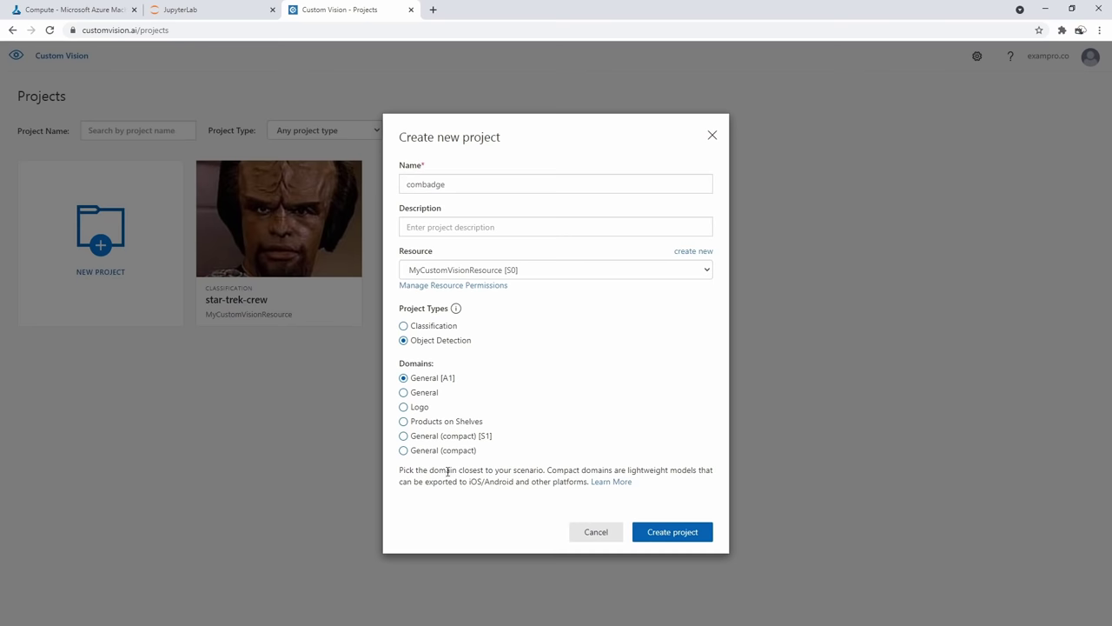
click(641, 538)
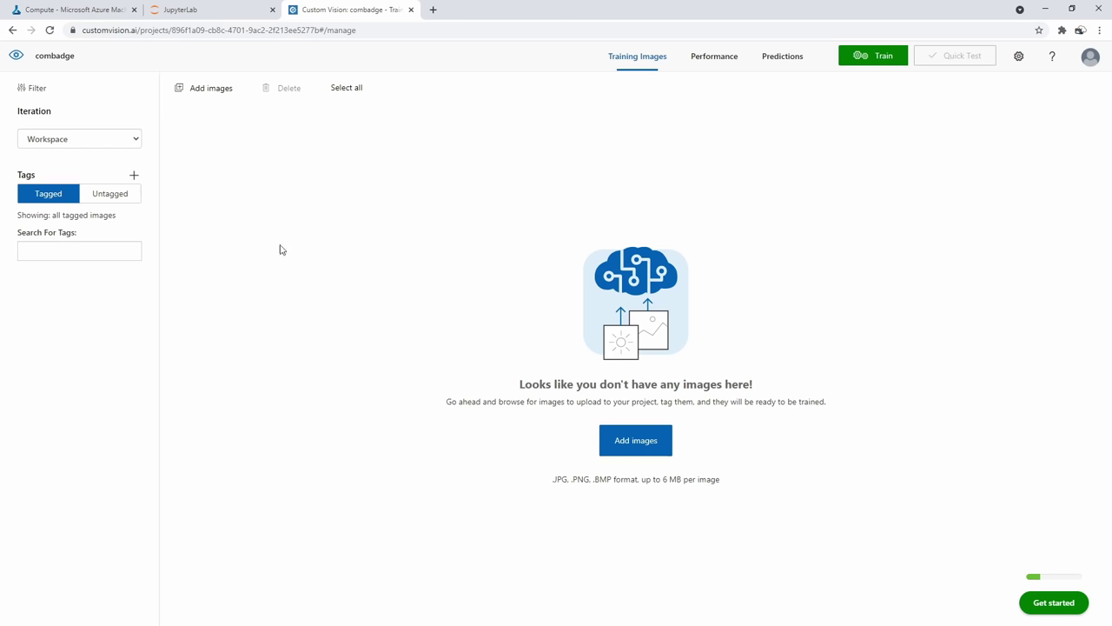
Add a tag named combadge to the project
click(133, 175)
text(combadge)
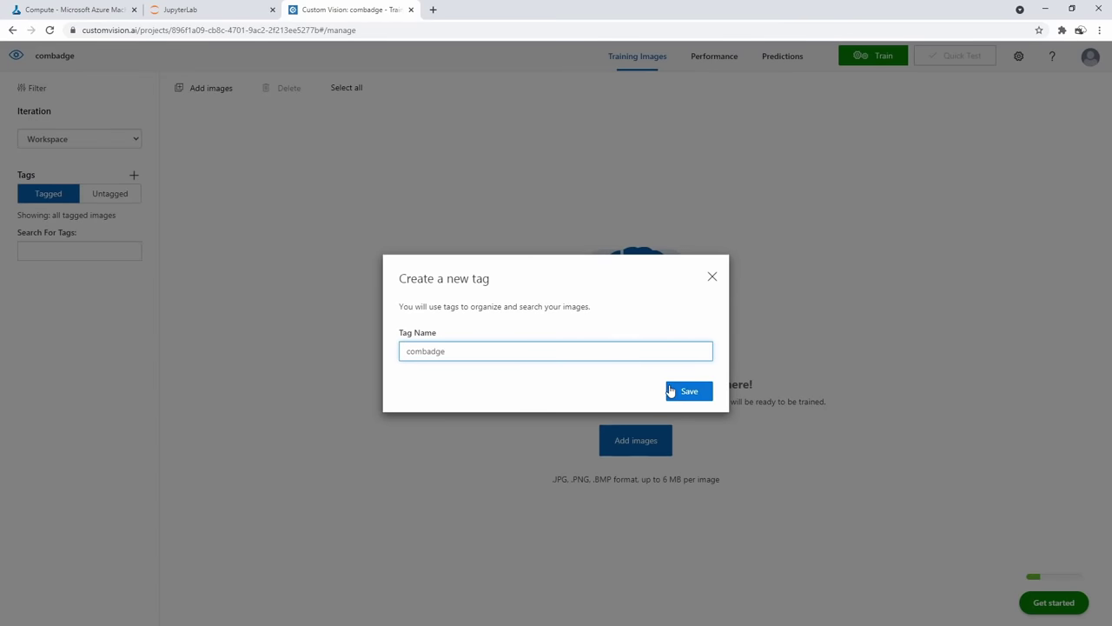
click(670, 391)
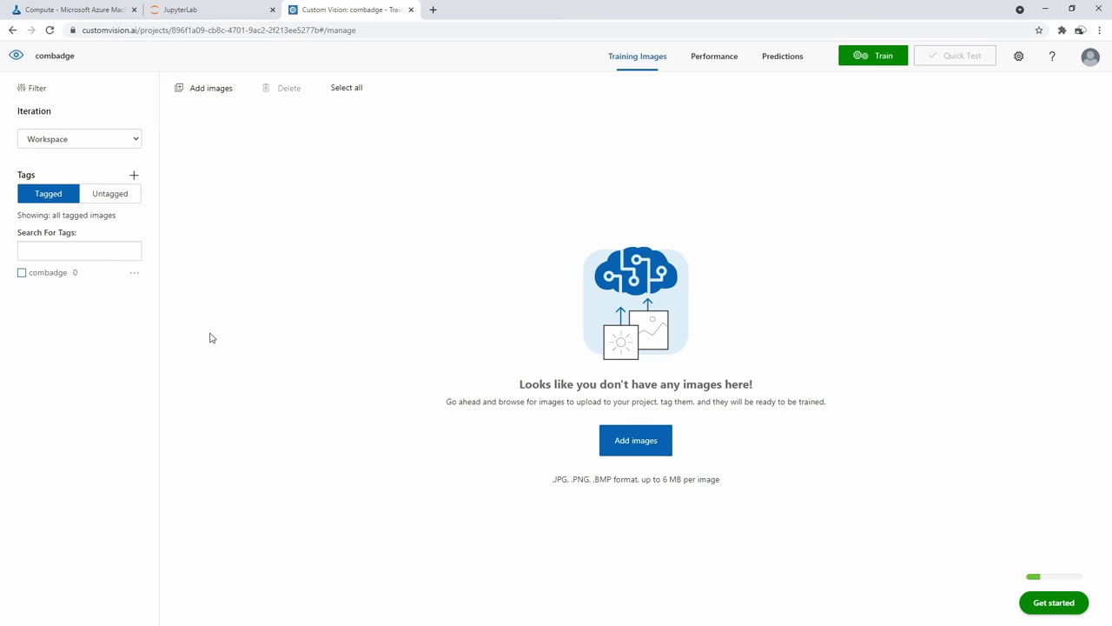
Upload the 15 badge training images from the assets/objects folder, leaving out badge-test.jpg
click(626, 450)
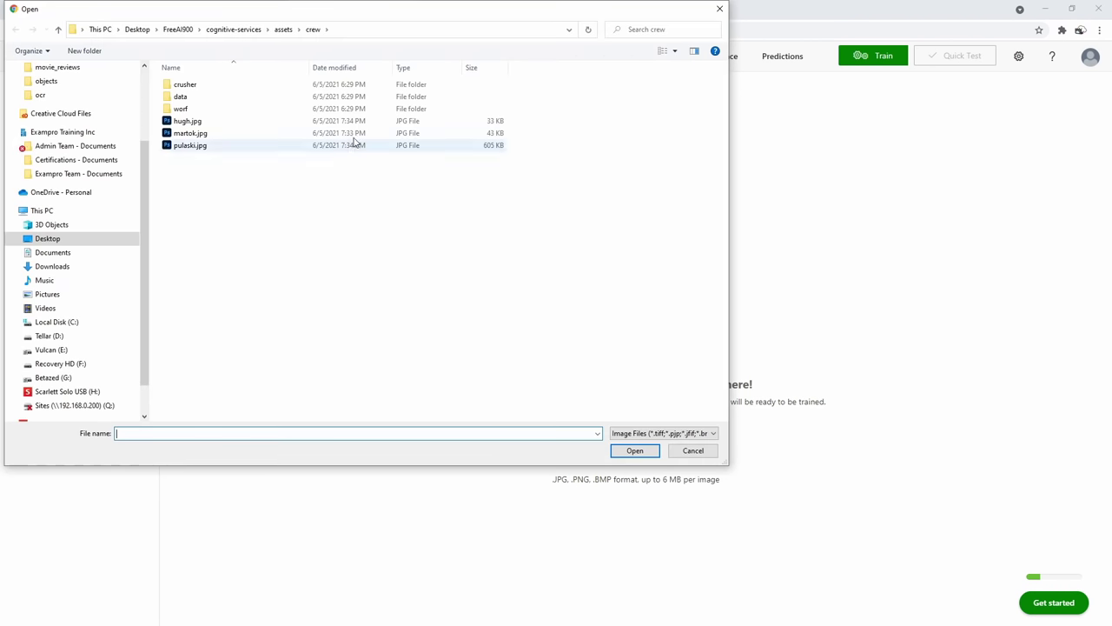
click(282, 33)
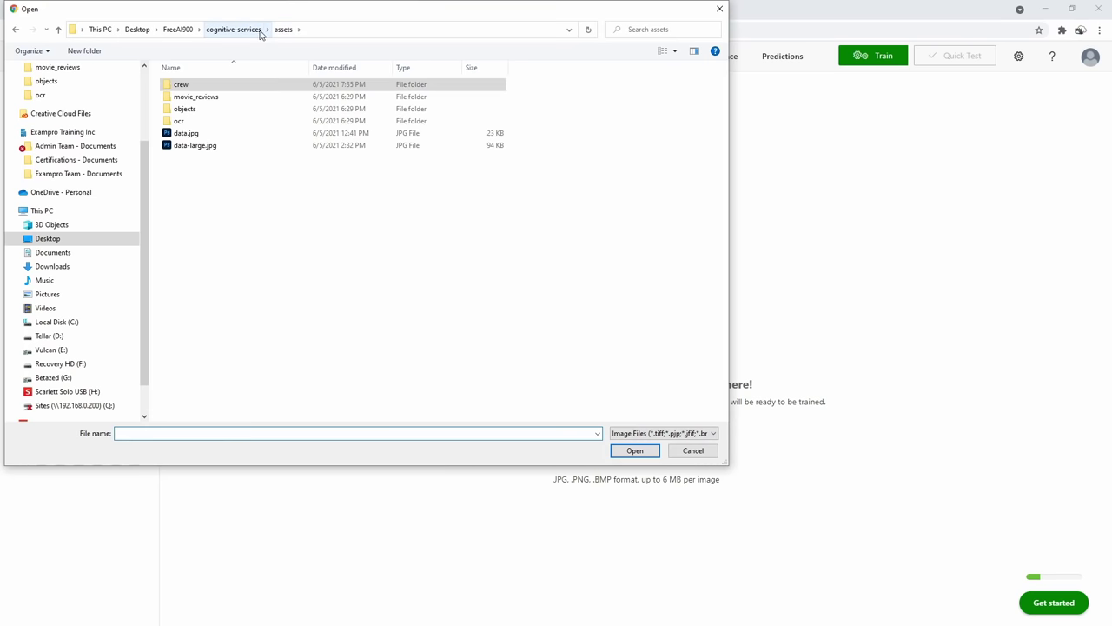
double_click(203, 110)
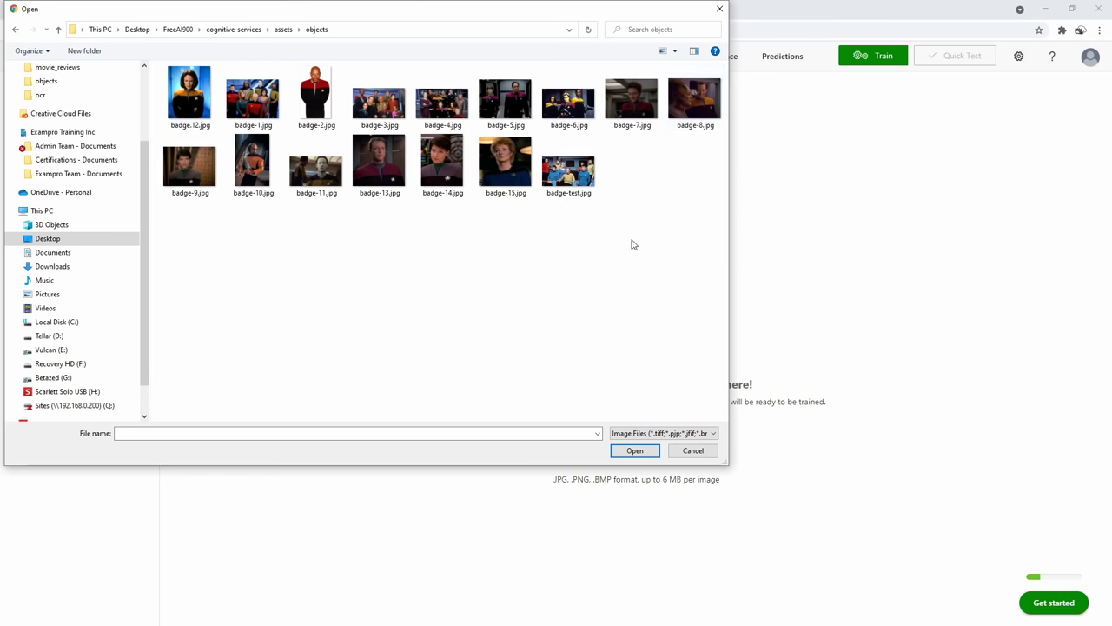
drag(513, 219, 200, 84)
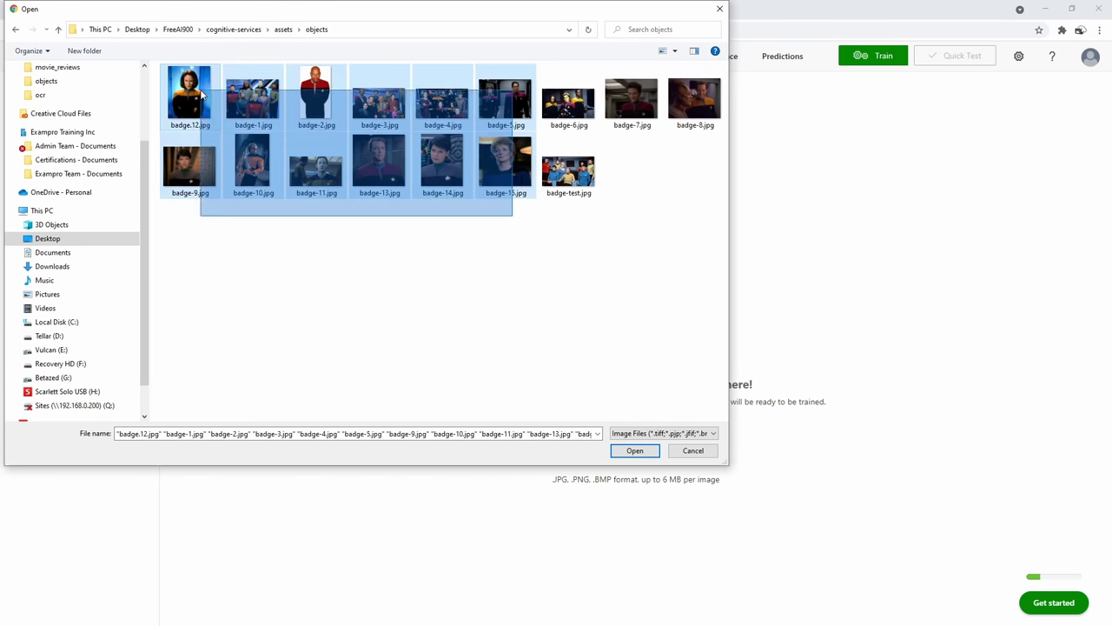
drag(557, 113, 685, 112)
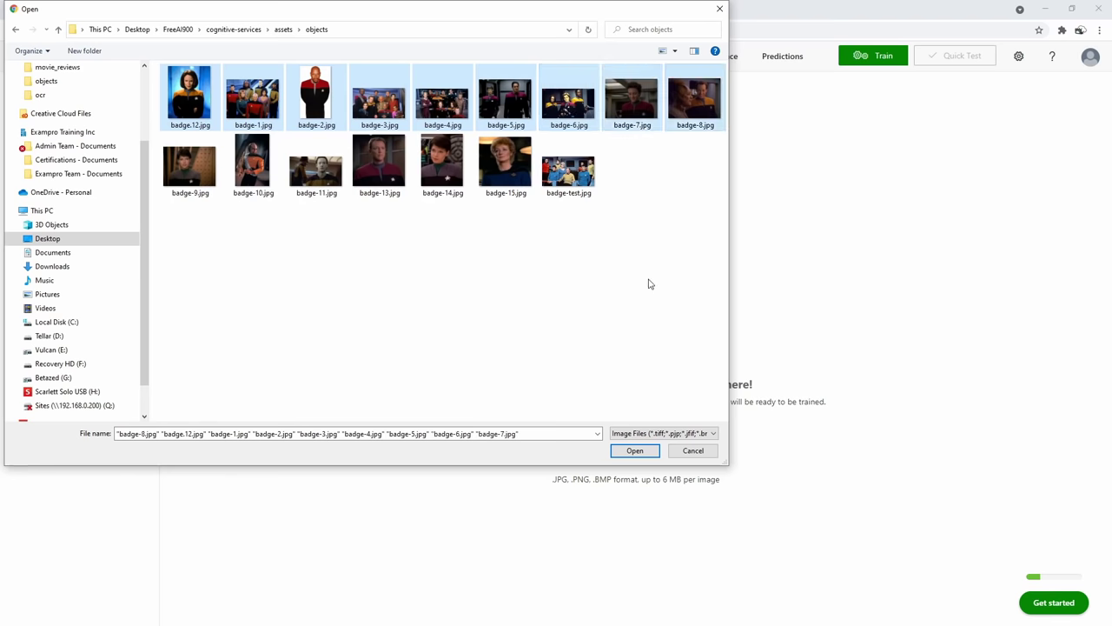
shift+click(506, 165)
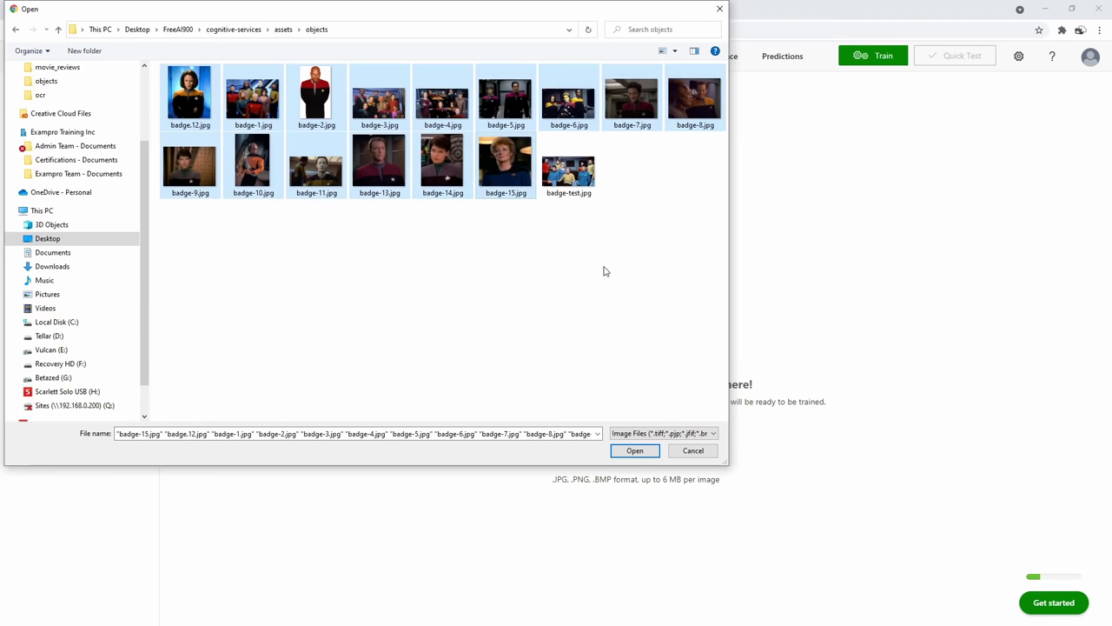
click(640, 447)
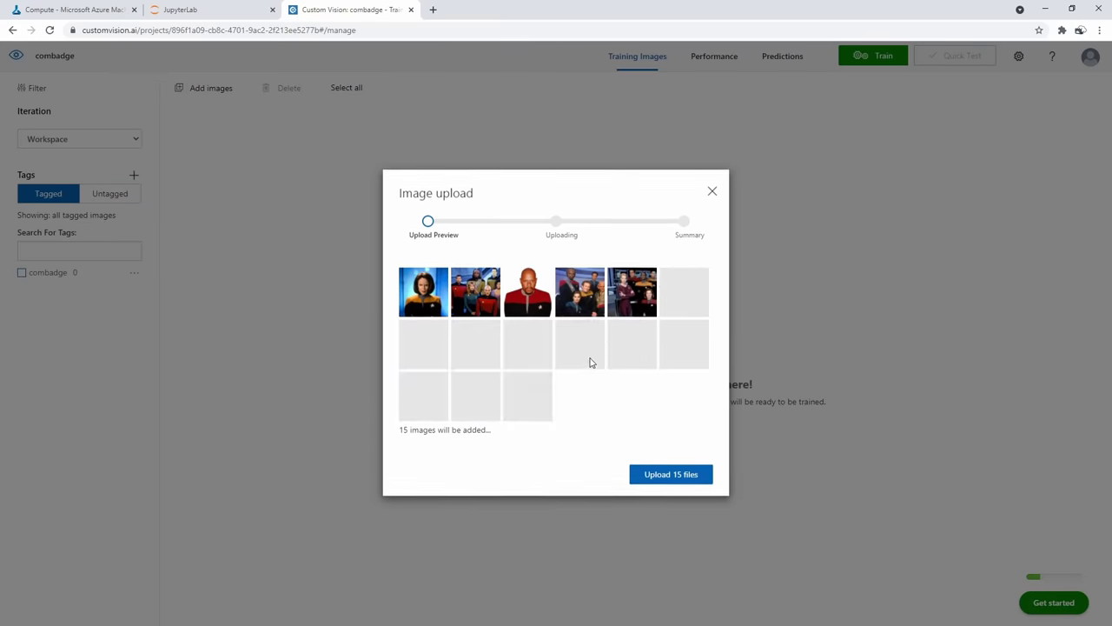
click(662, 474)
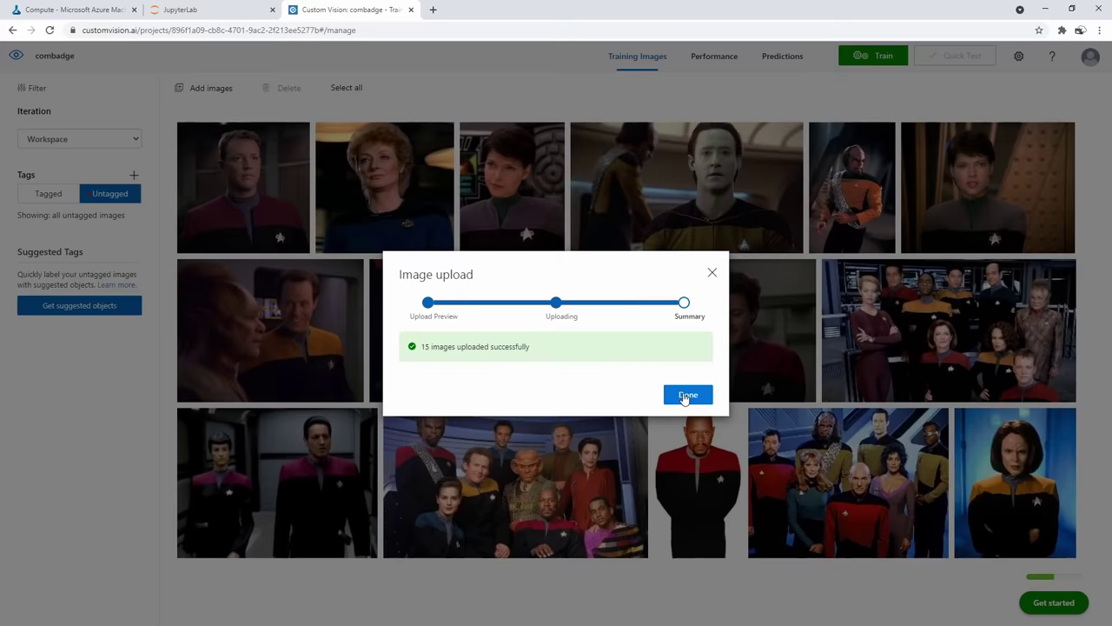
click(688, 395)
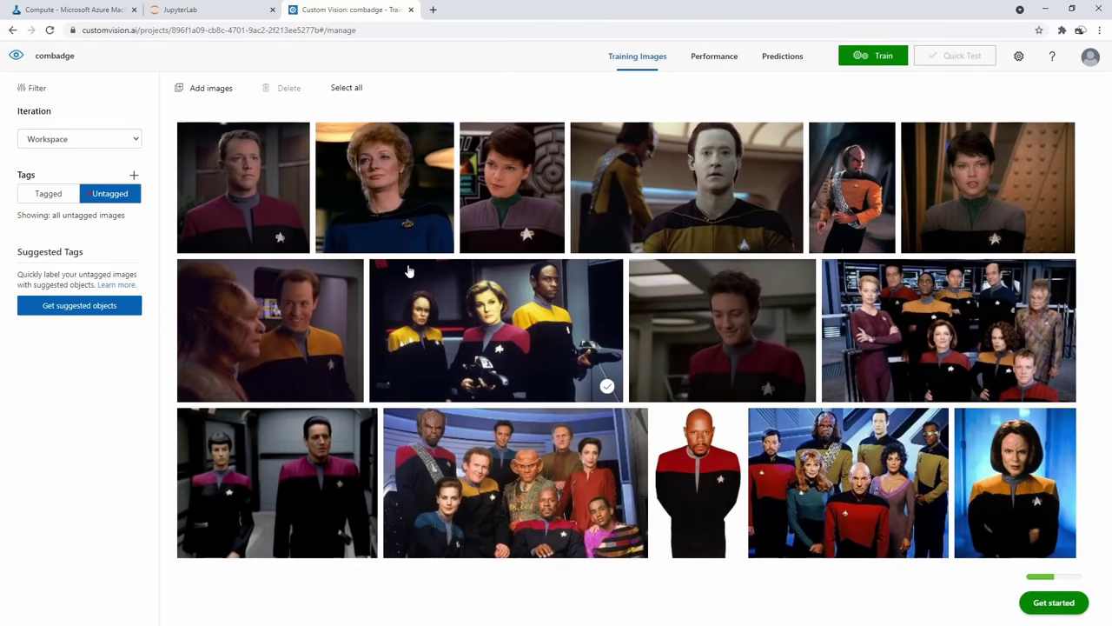
Mark the chest badge as a combadge region in the first two untagged images, the maroon-uniform man and the blue-uniform woman
click(263, 190)
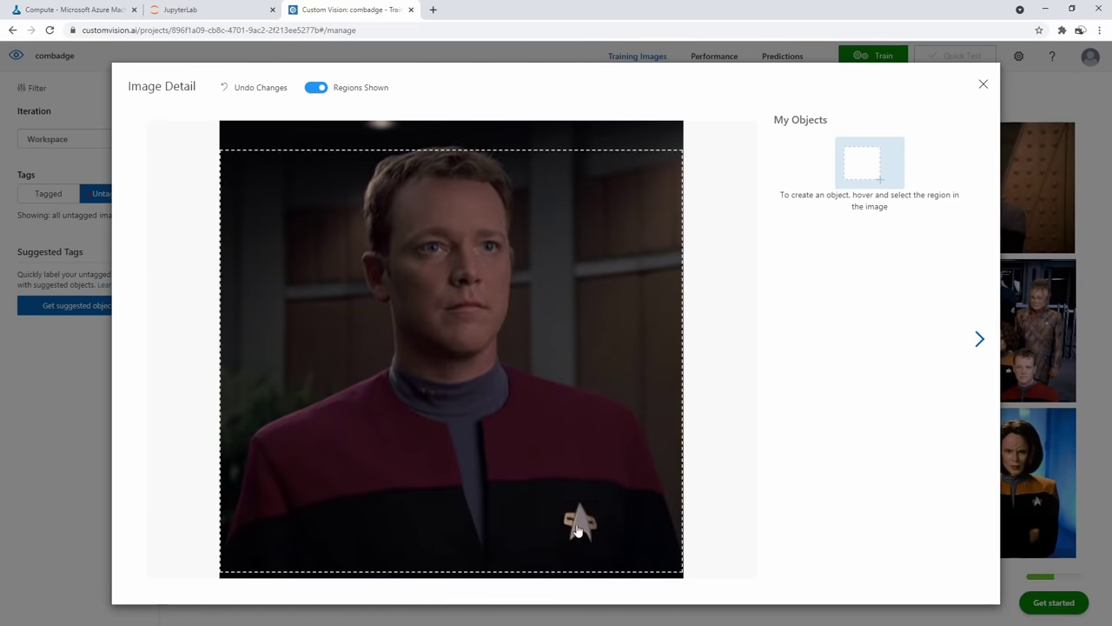
click(579, 526)
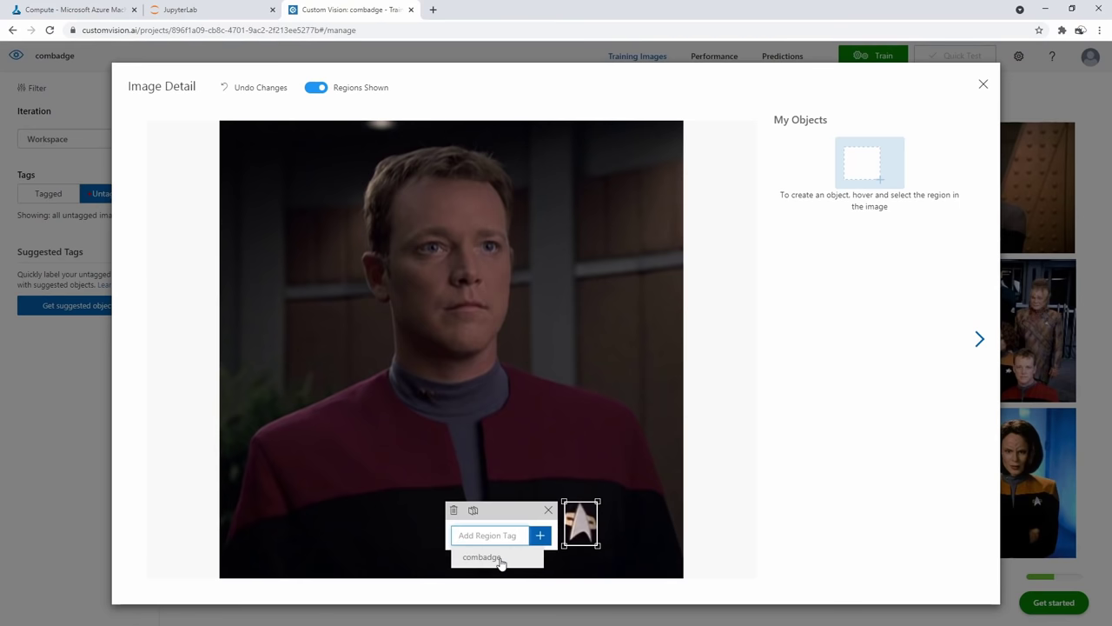
click(483, 557)
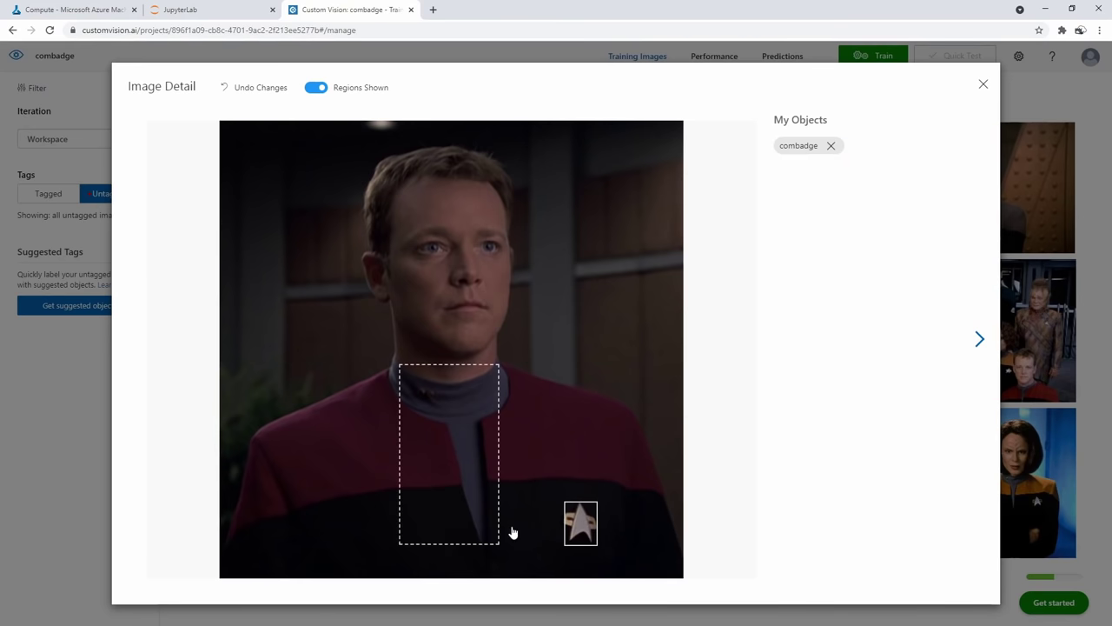
click(978, 338)
mouse_move(505, 432)
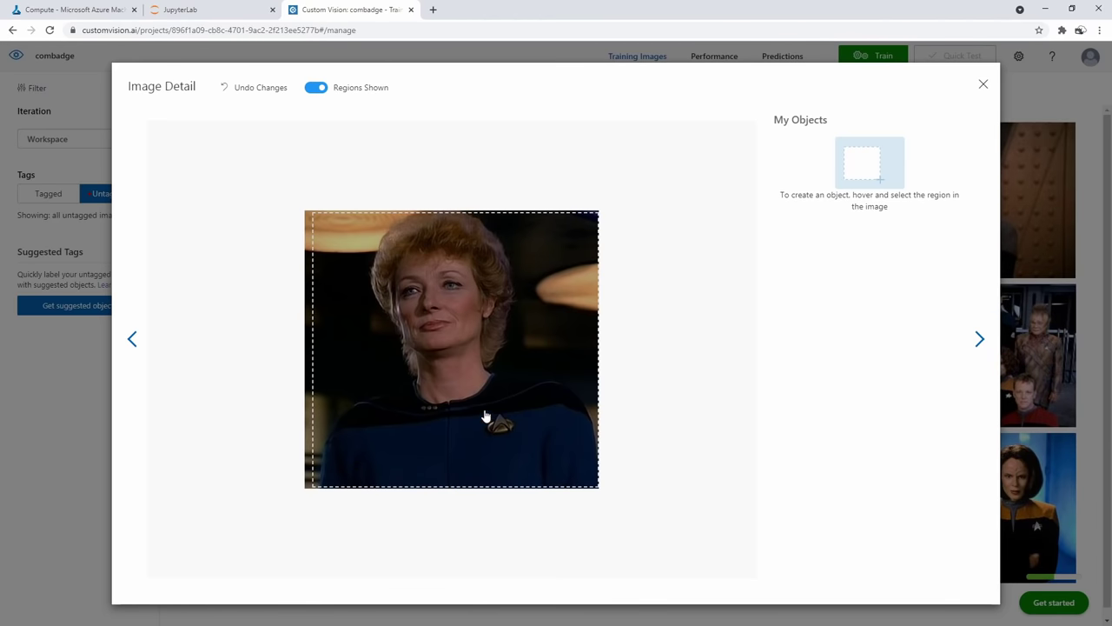
drag(484, 409, 520, 440)
click(427, 466)
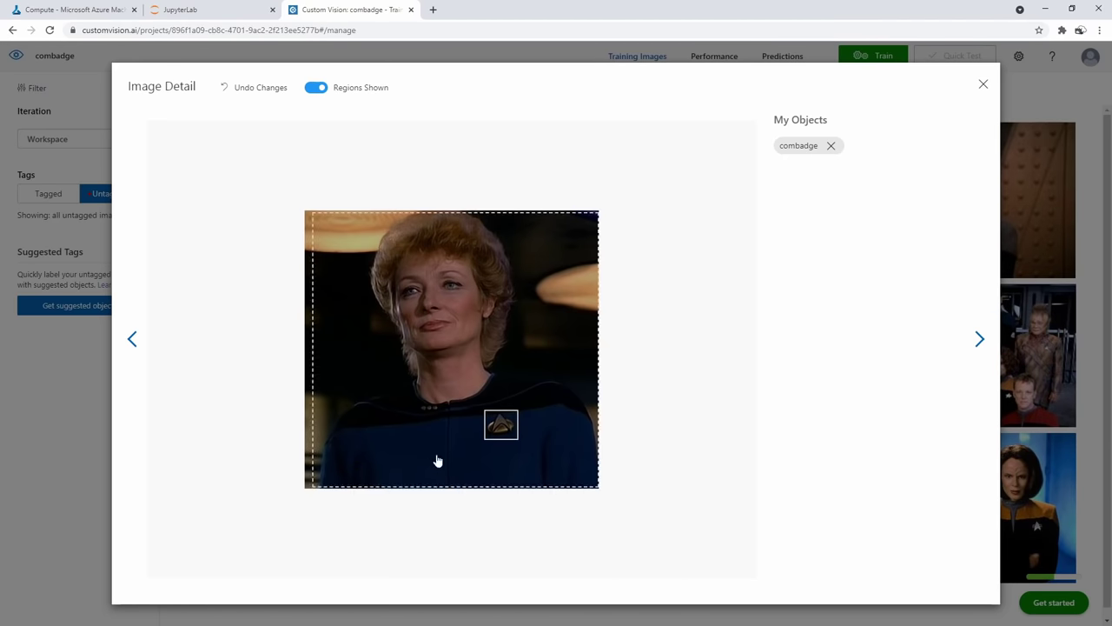
Tag the badge regions as combadge in the next two images, the short-haired woman and the pale man in the yellow uniform
click(978, 337)
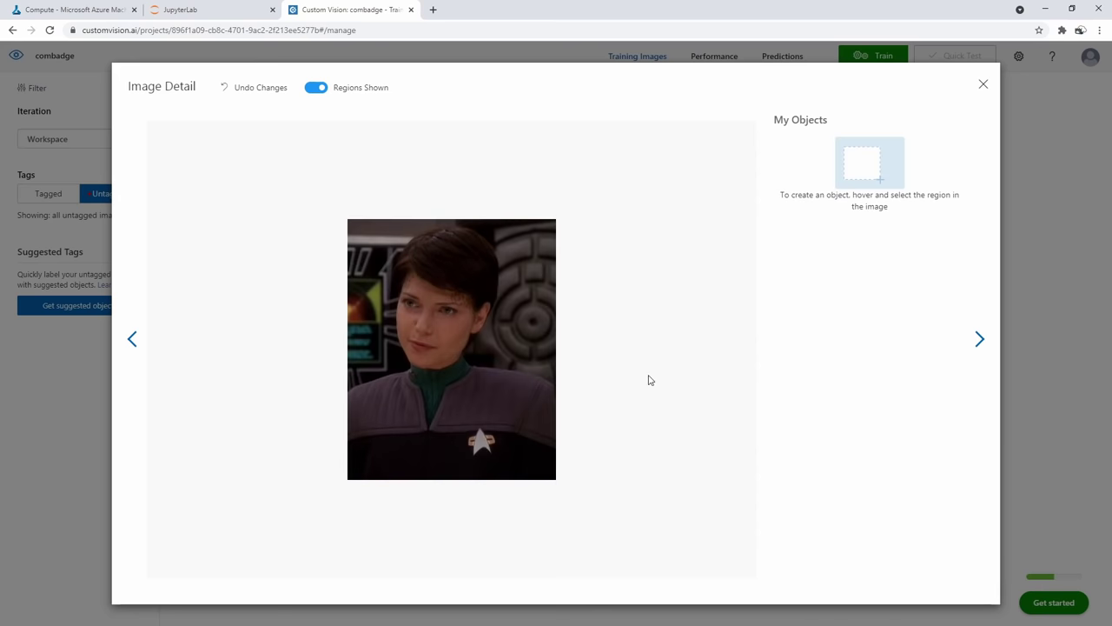
click(484, 448)
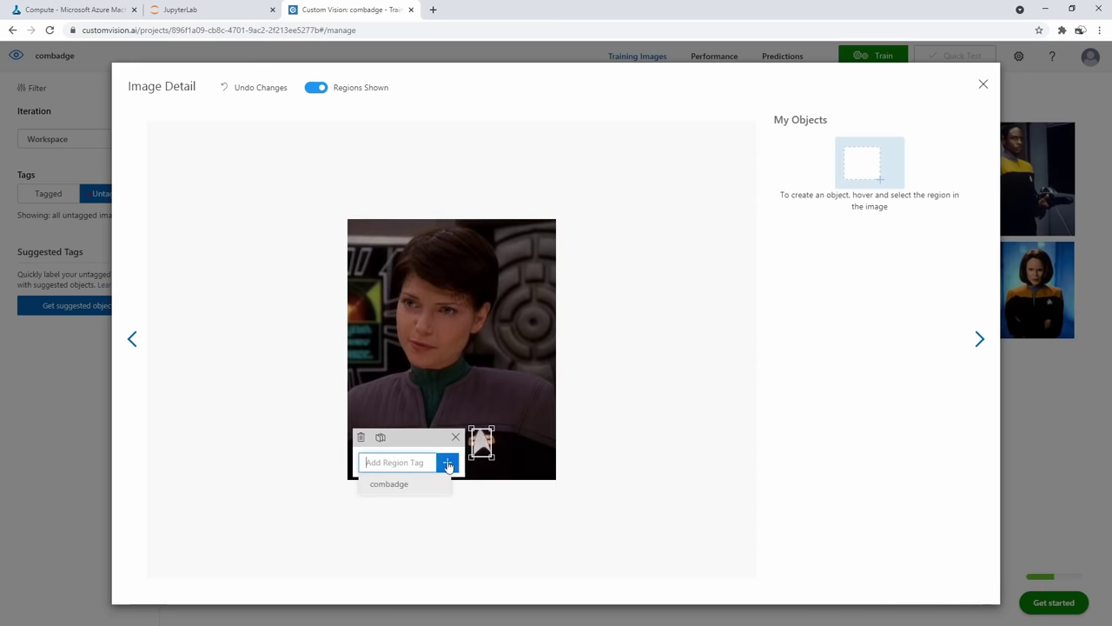
click(419, 484)
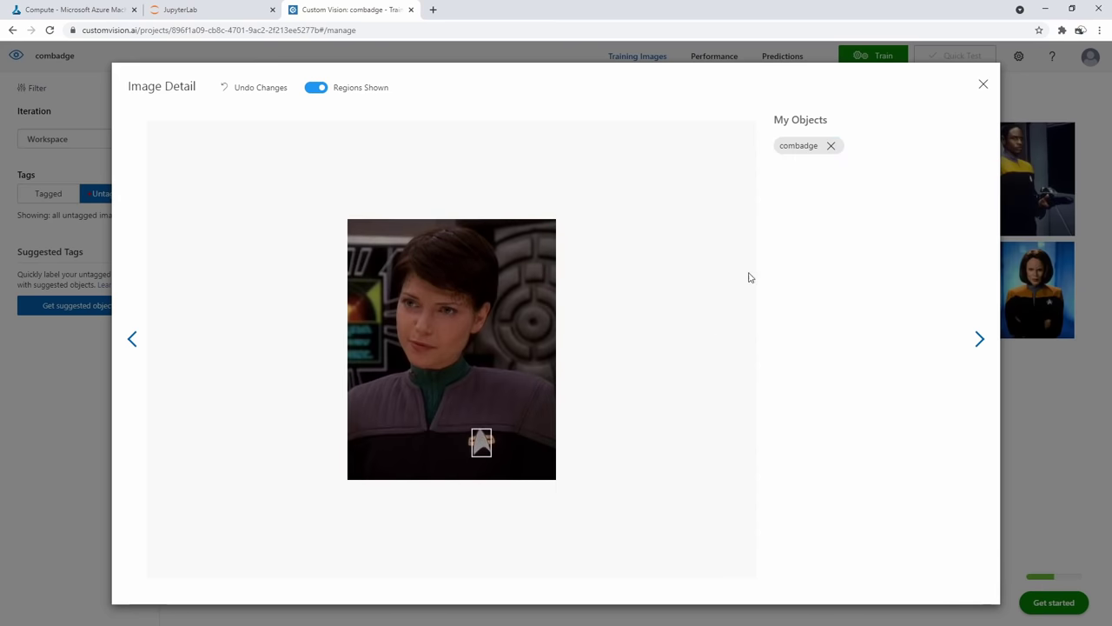
click(979, 339)
click(601, 505)
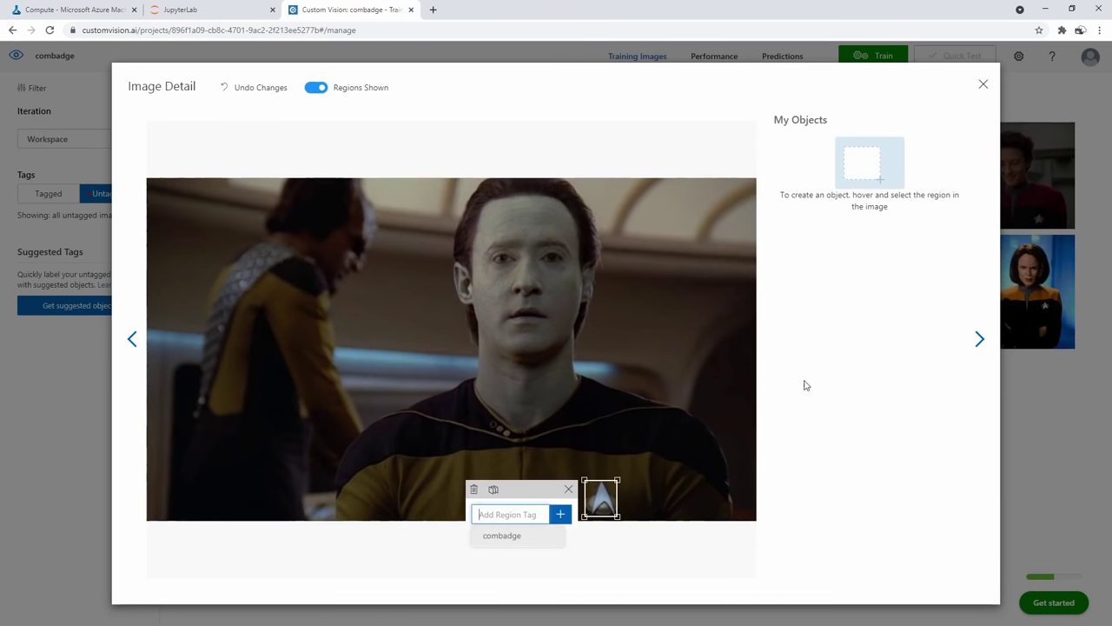
click(522, 536)
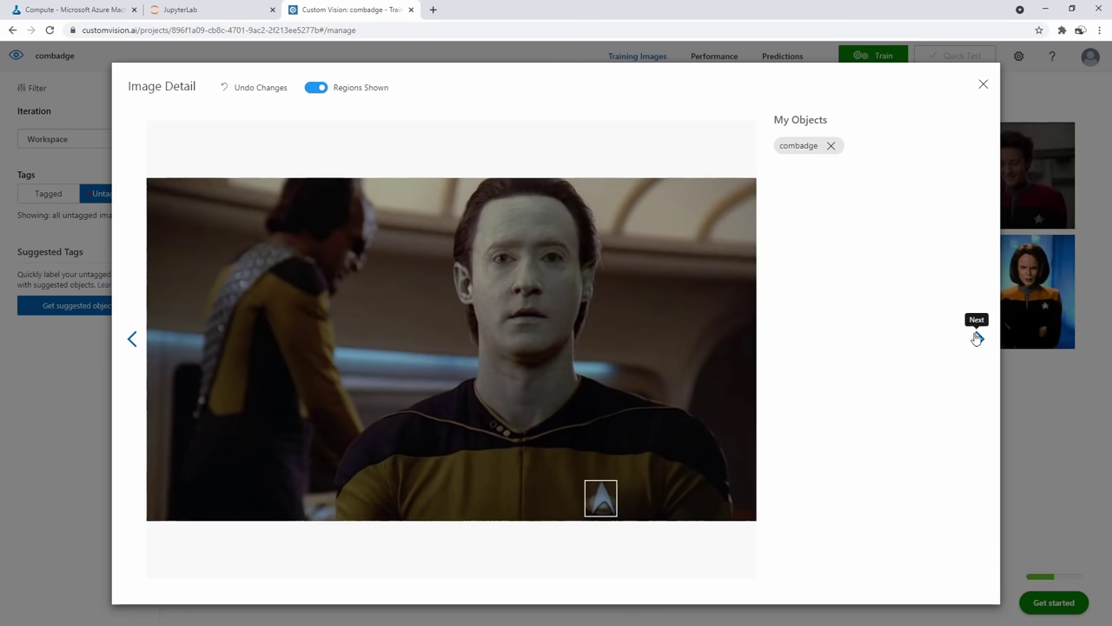
Tag the badges as combadge in the image of the officer with the metal sash and the following image of the short-haired woman
click(980, 339)
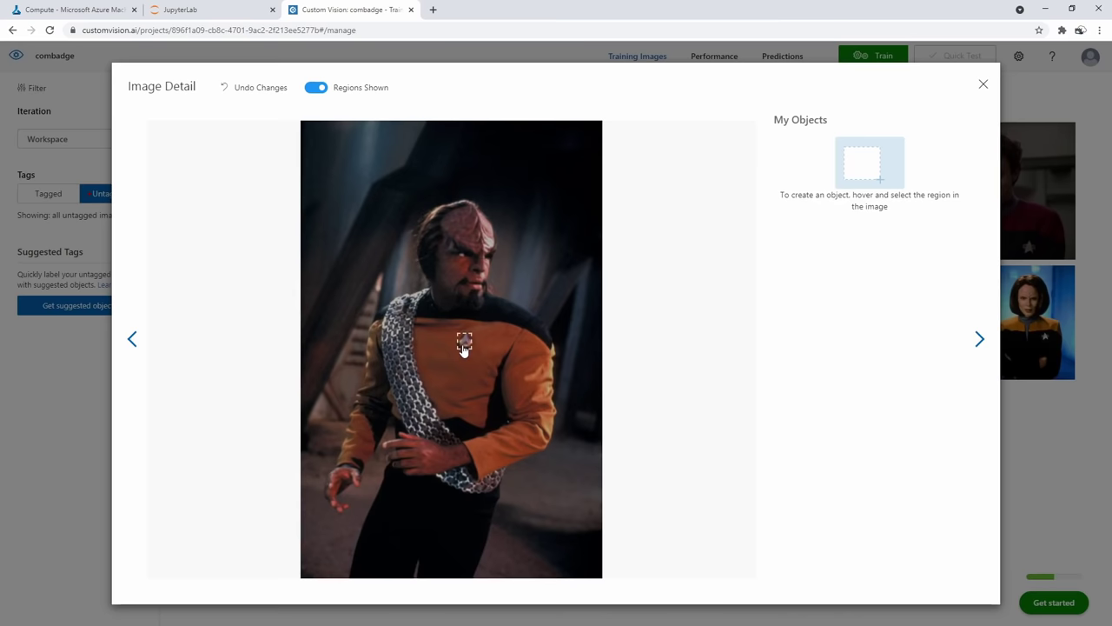
click(462, 344)
click(395, 389)
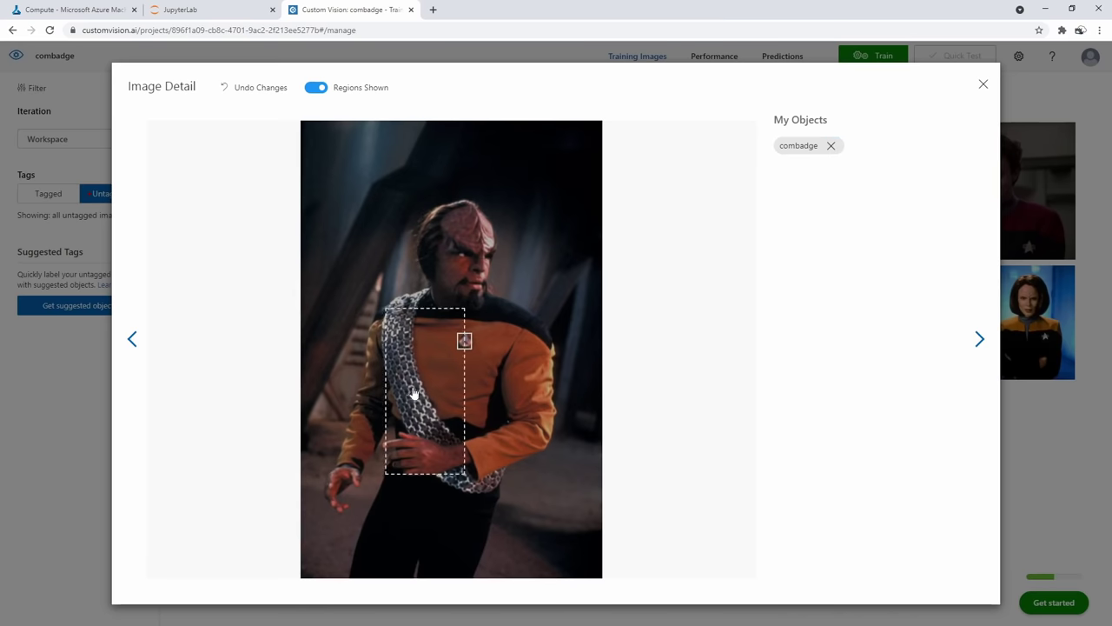
click(979, 338)
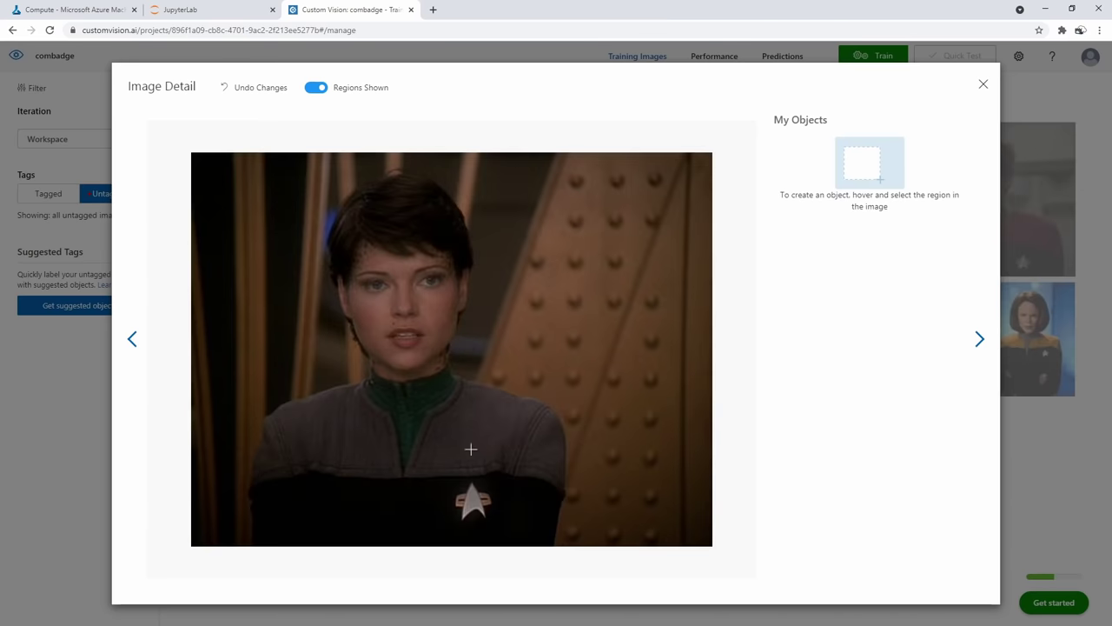
click(474, 503)
click(396, 533)
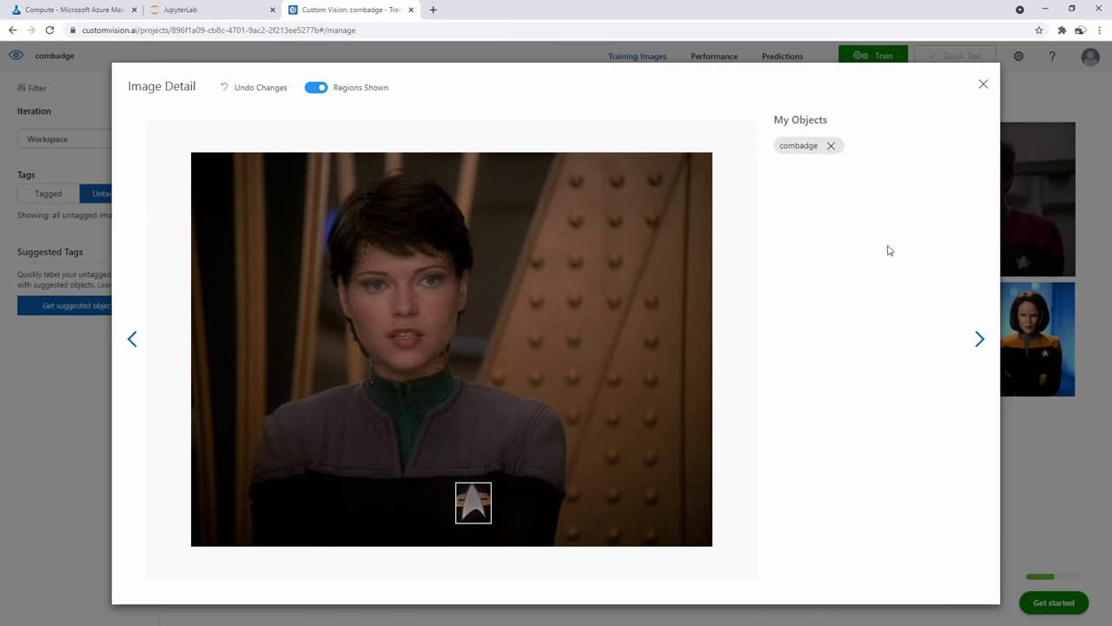
Draw a region around the smiling man's badge in the following two-person image and tag it combadge
click(980, 338)
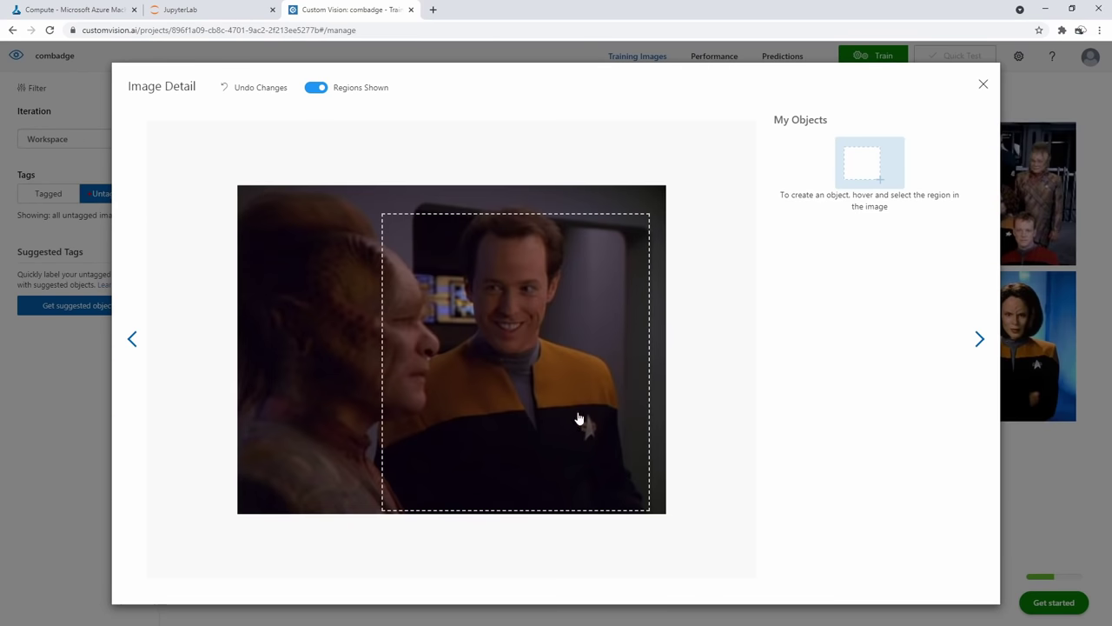
drag(578, 413, 600, 443)
click(520, 467)
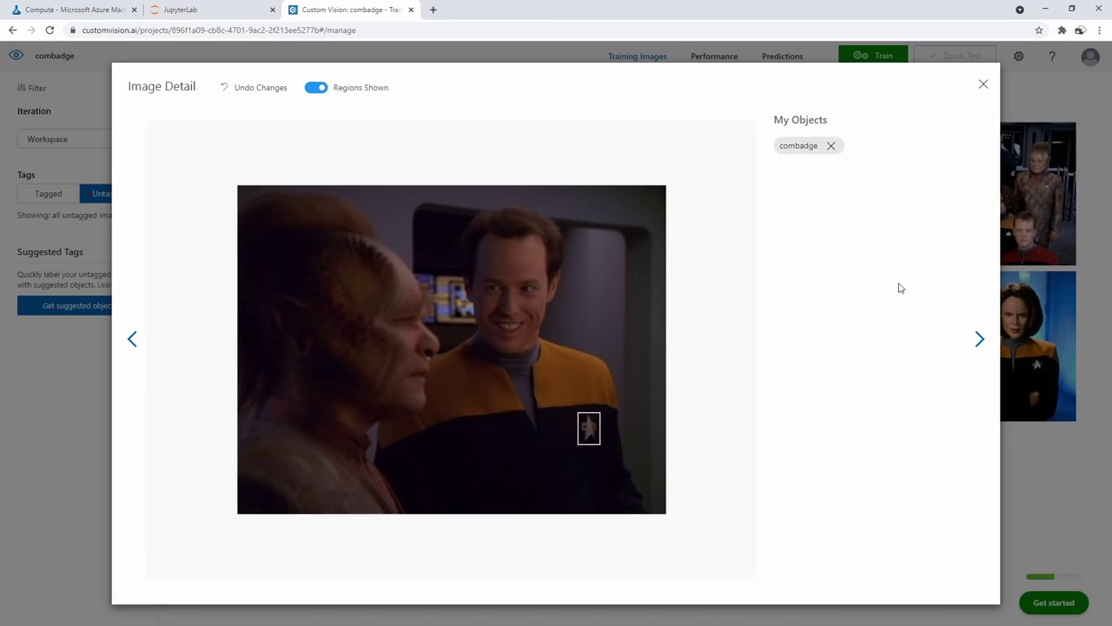
In the next image, draw regions around the badges of all three uniformed officers and tag each one combadge
click(980, 339)
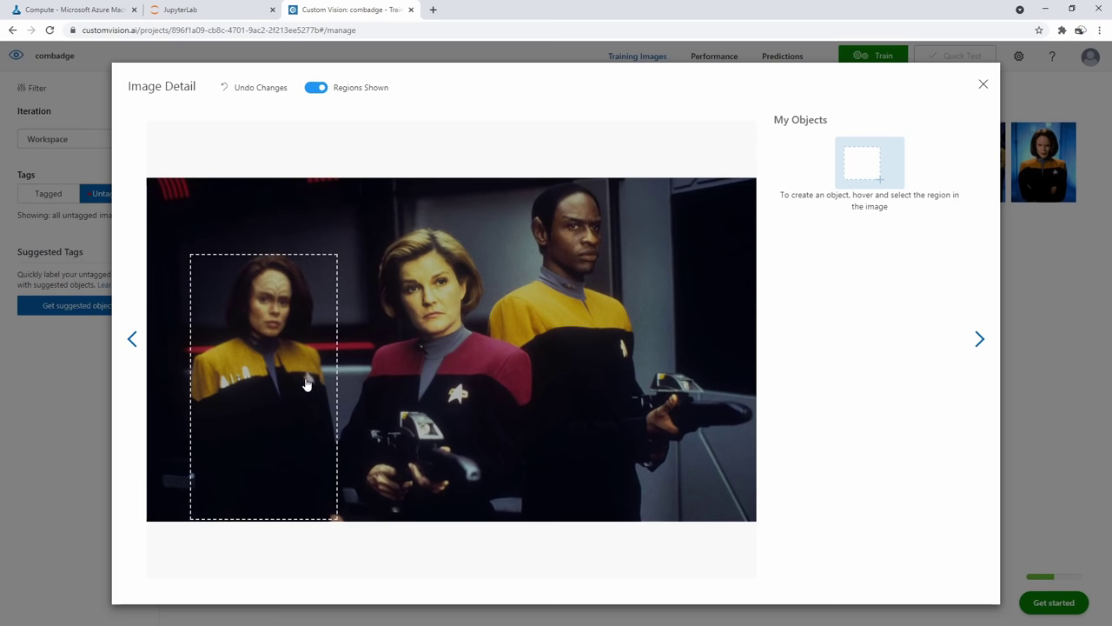
drag(302, 372, 315, 388)
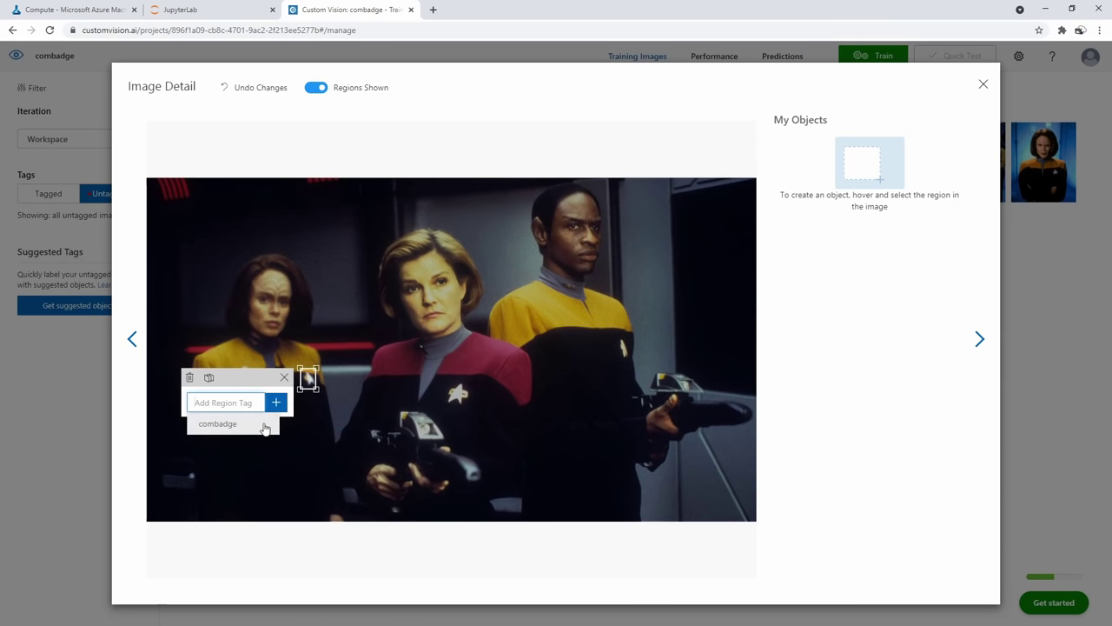
click(269, 424)
drag(448, 385, 468, 405)
click(397, 440)
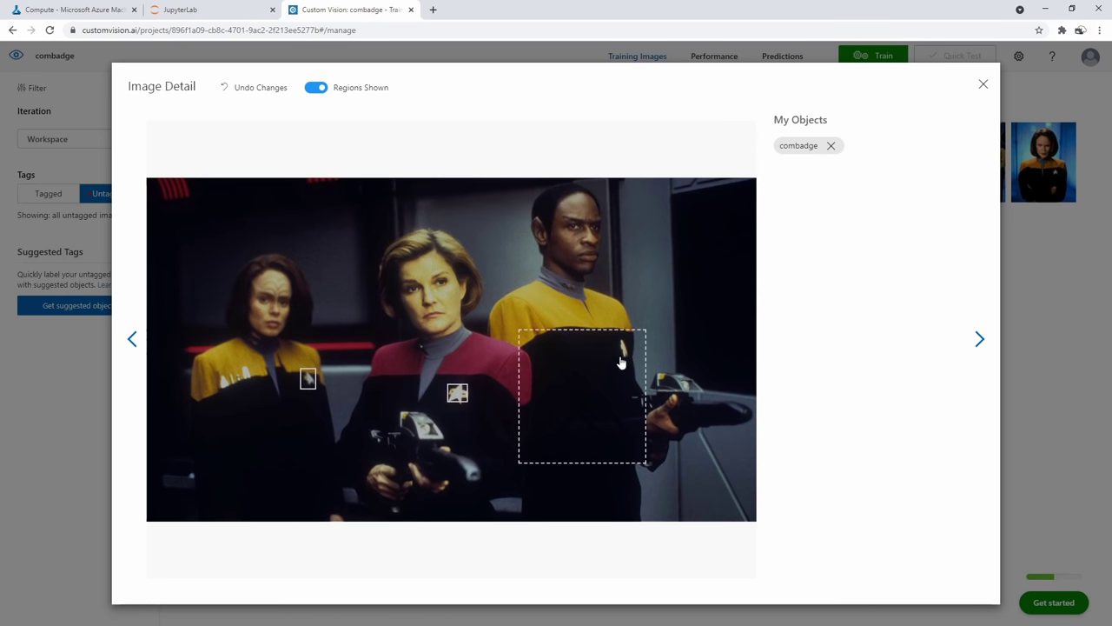
drag(617, 336, 630, 359)
click(539, 395)
In the next image, mark the badge of the smiling curly-haired man in the maroon uniform as a combadge region
key(Right)
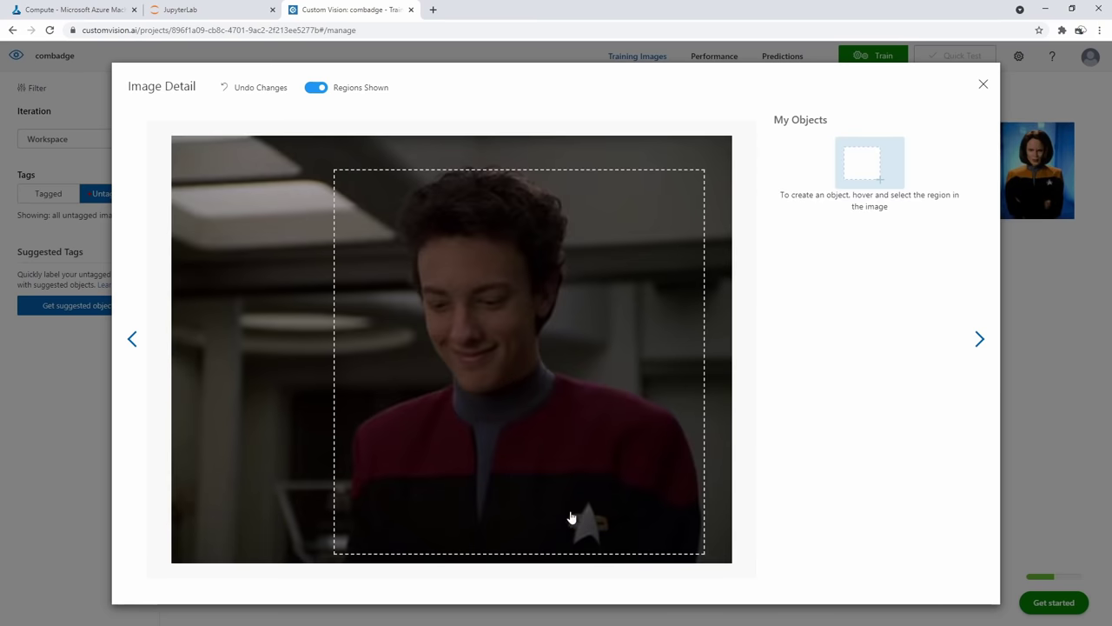
drag(596, 539, 610, 549)
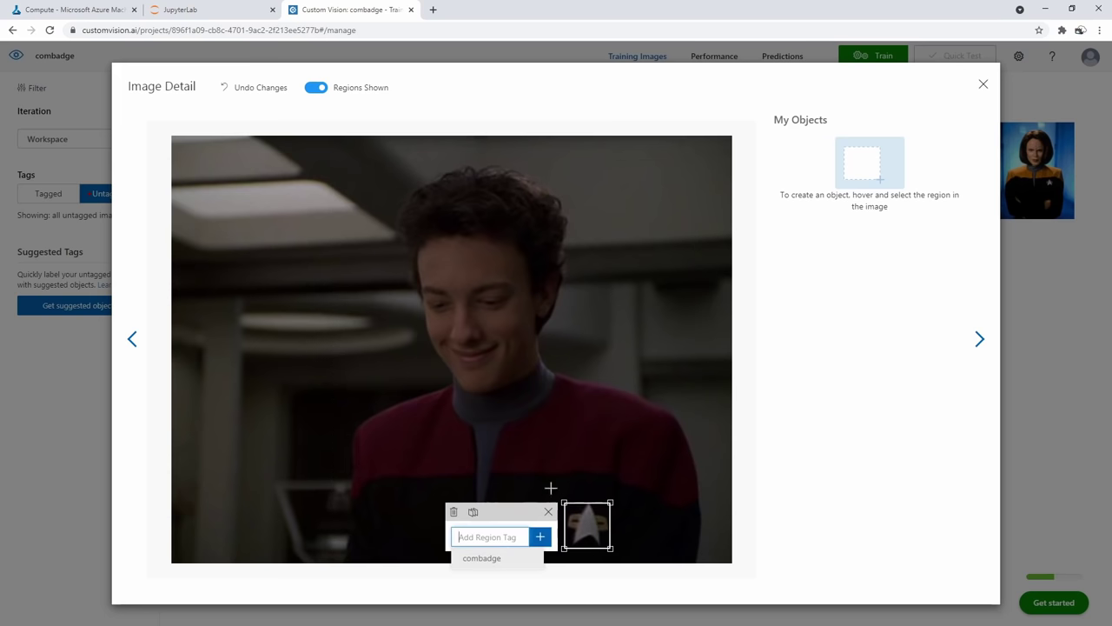
click(501, 558)
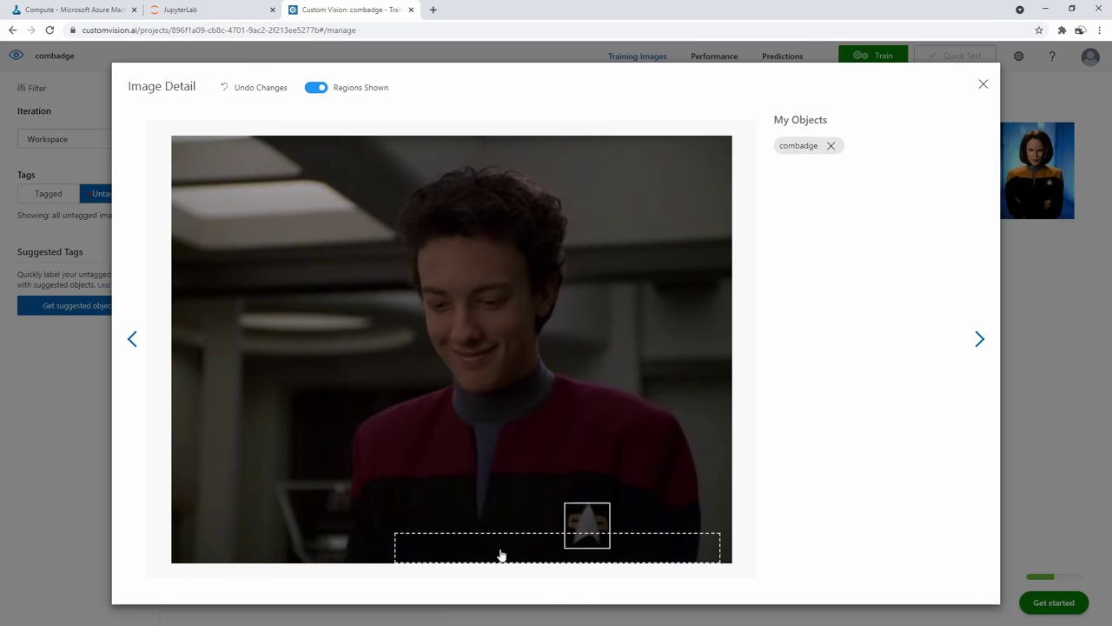
In the nine-person crew image, tag the badges of the blonde woman and the three men standing beside her as combadge
click(978, 338)
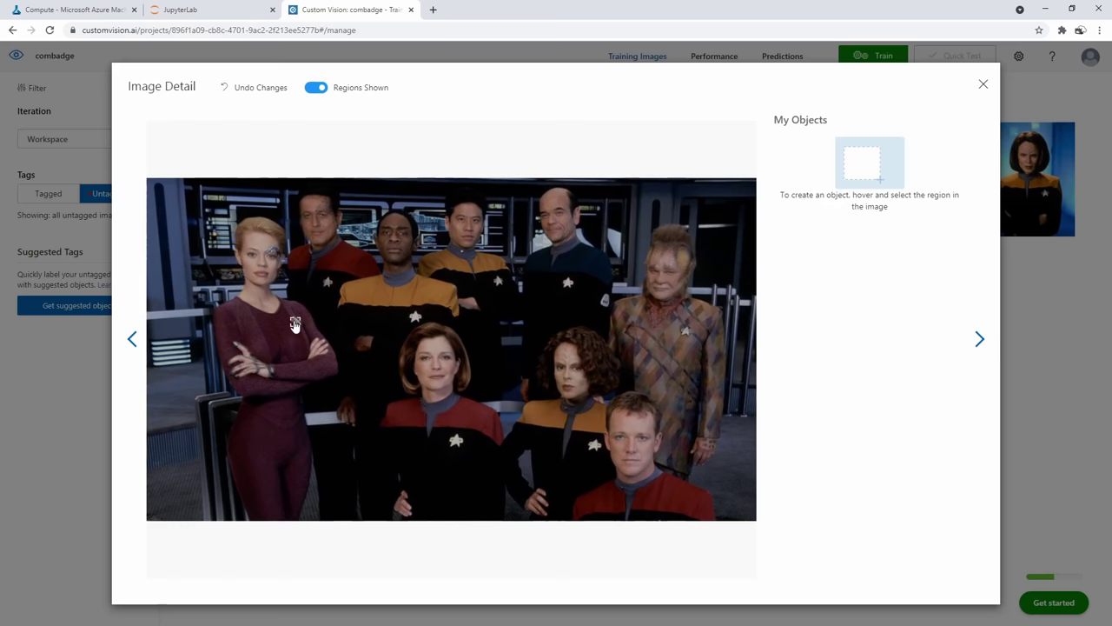
click(296, 322)
click(248, 372)
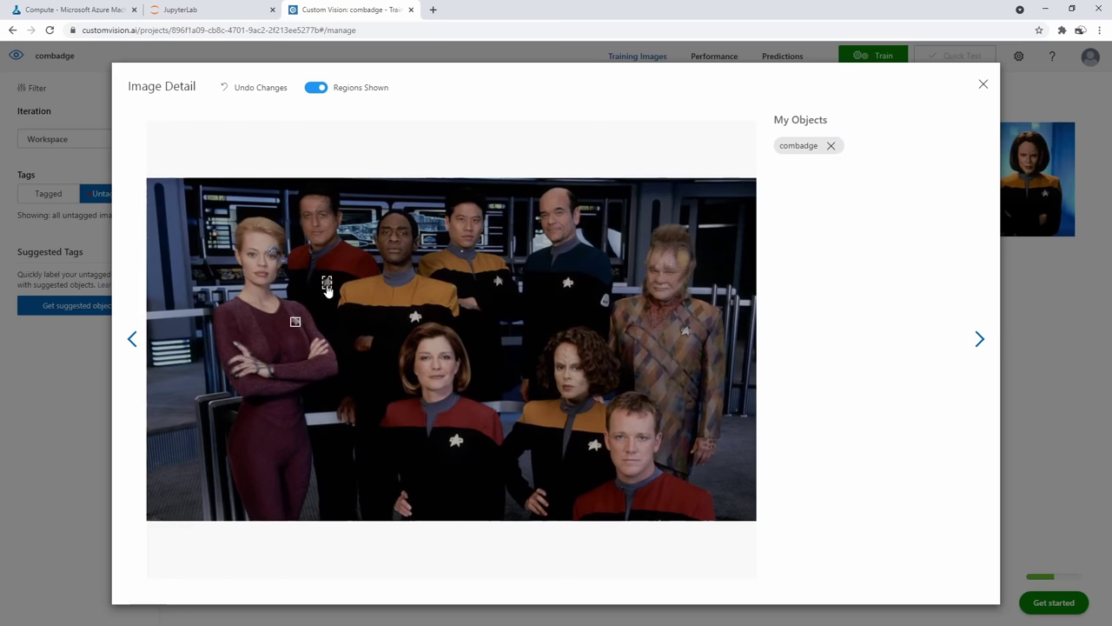
click(412, 322)
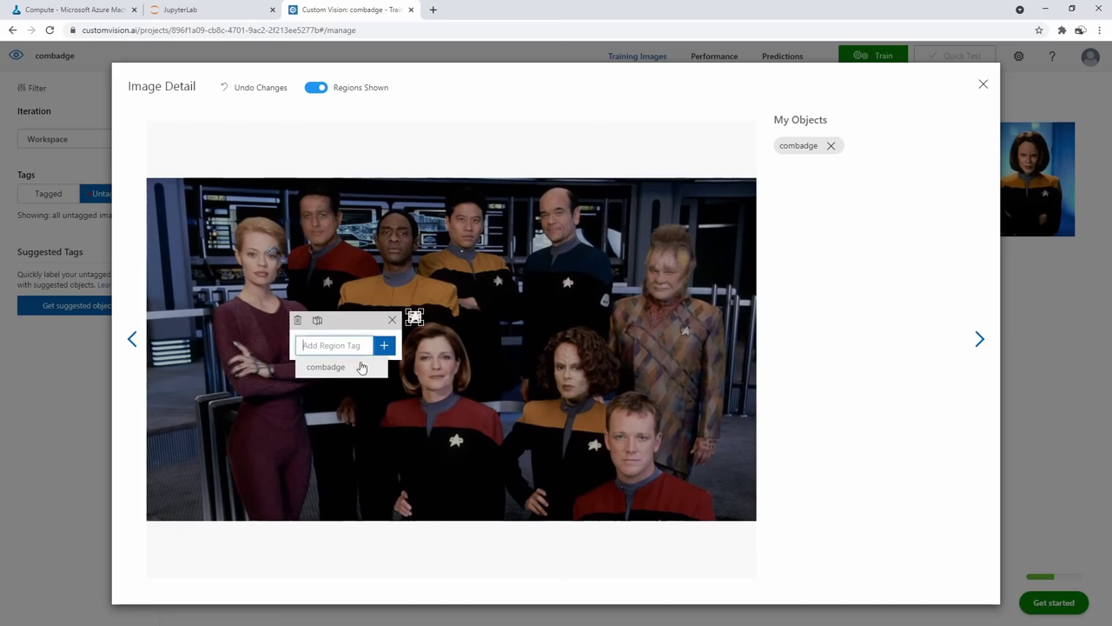
click(360, 368)
click(496, 287)
click(437, 331)
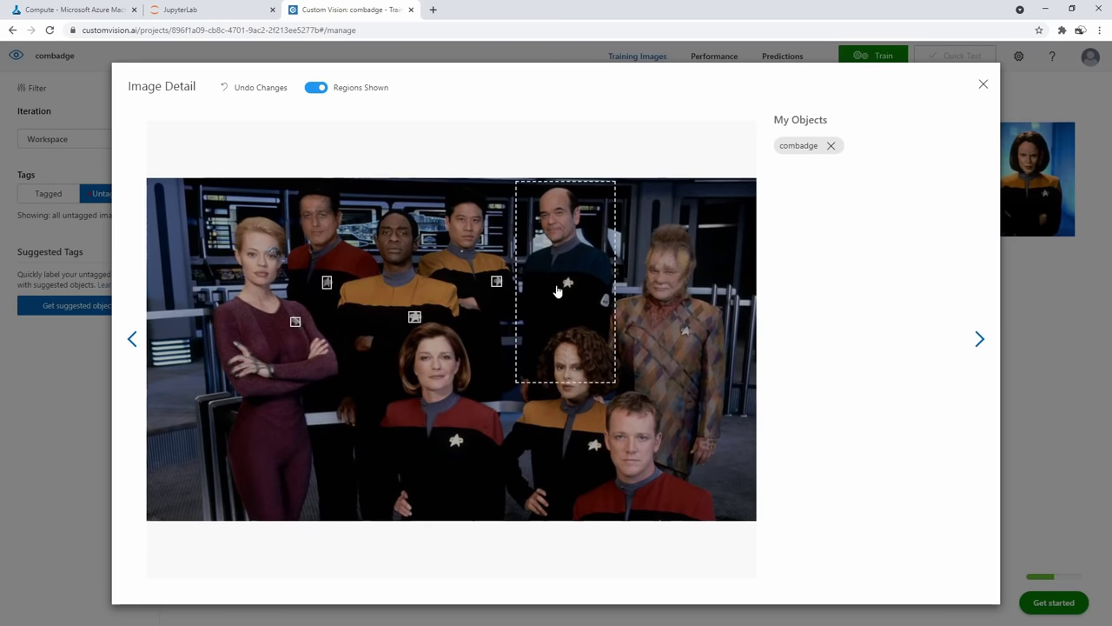
Tag the crew image's remaining visible badges as combadge: the balding man in blue, the two seated women and the man in the patterned suit
click(565, 284)
click(508, 339)
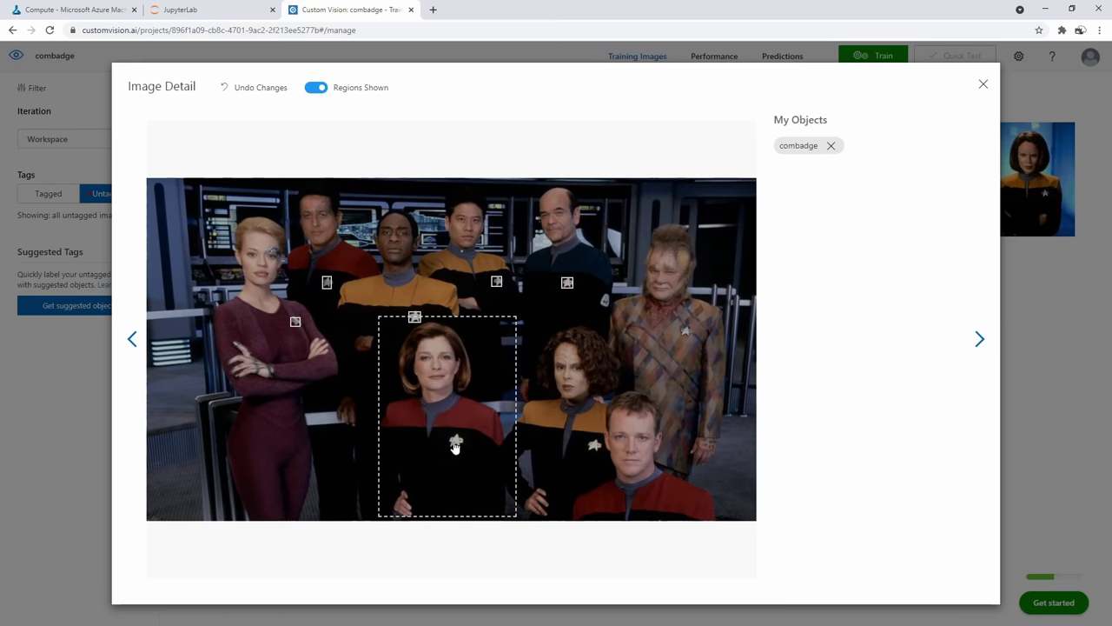
click(456, 441)
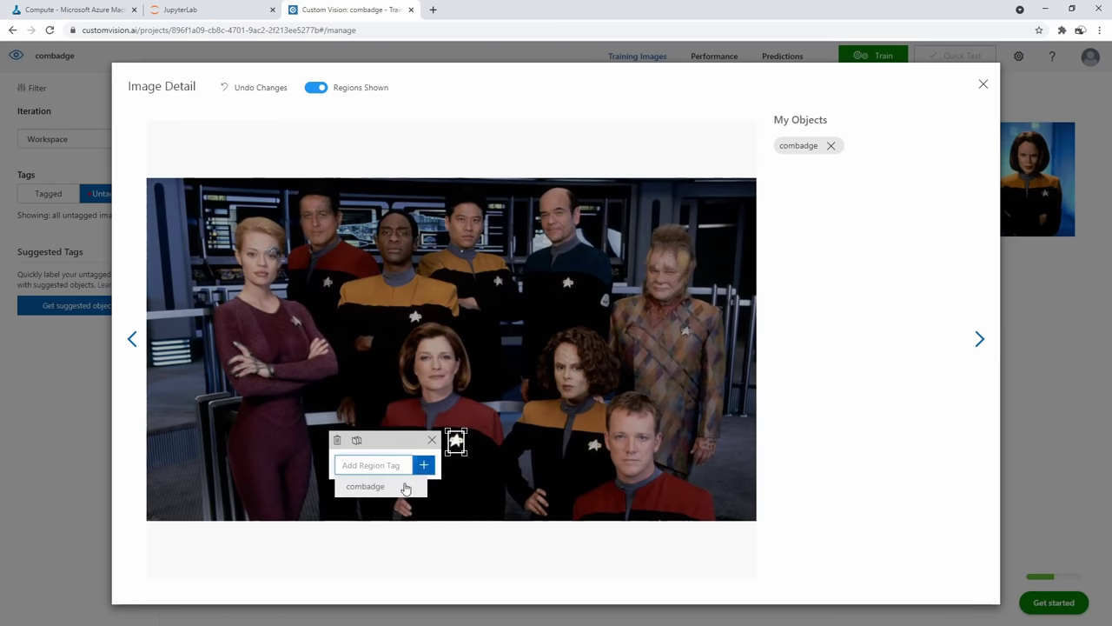
click(405, 487)
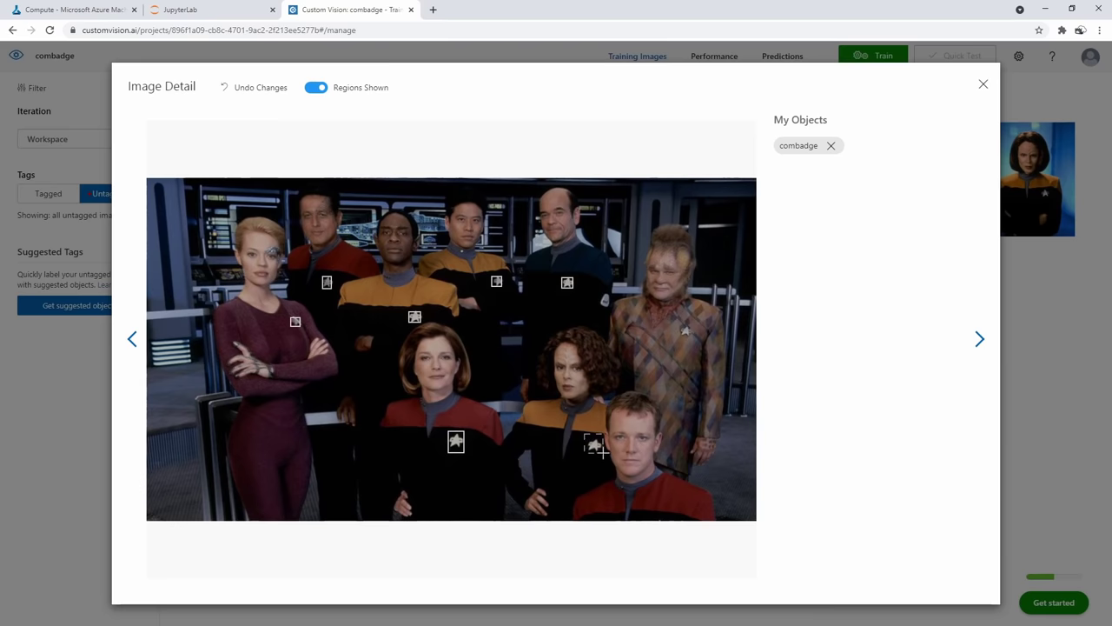
click(596, 445)
click(504, 487)
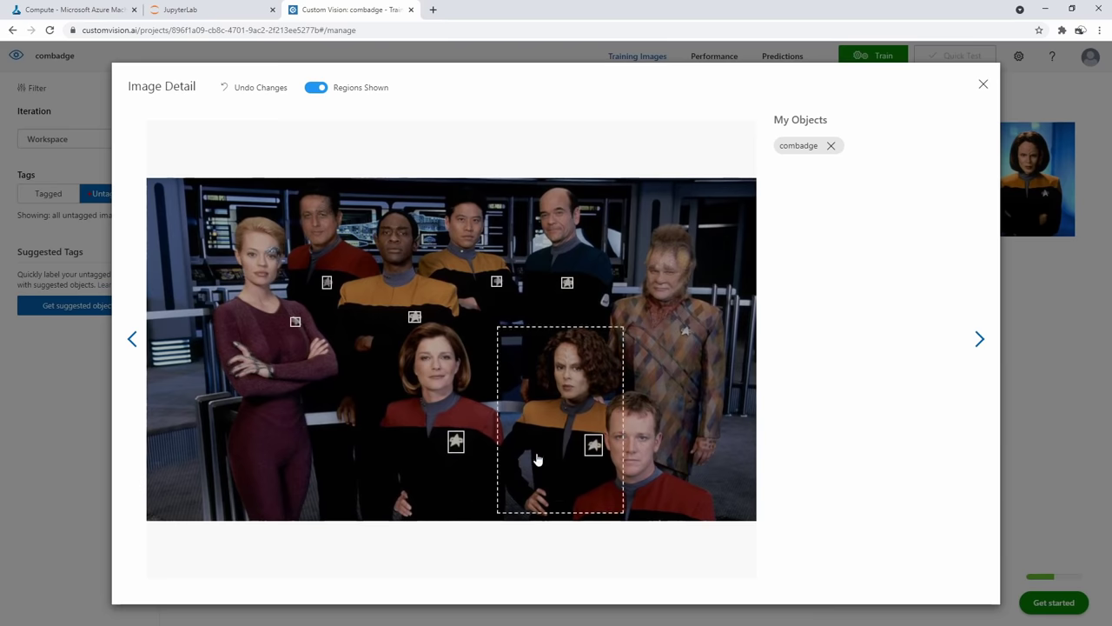
click(686, 331)
click(596, 376)
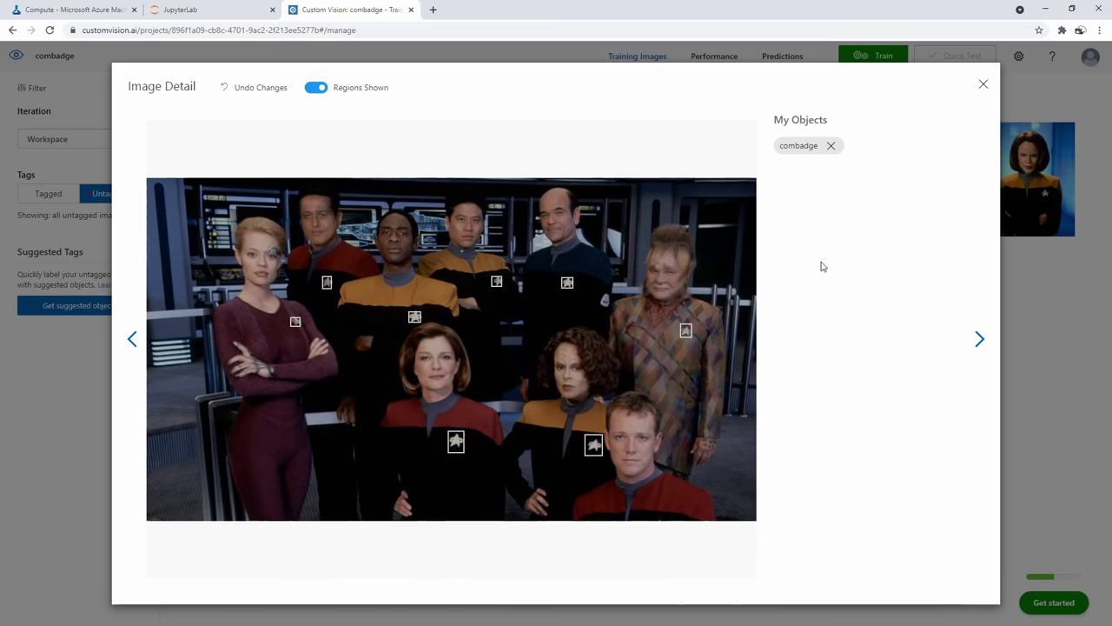
In the next image, mark the badges of both maroon-uniformed officers in the corridor as combadge regions
click(980, 340)
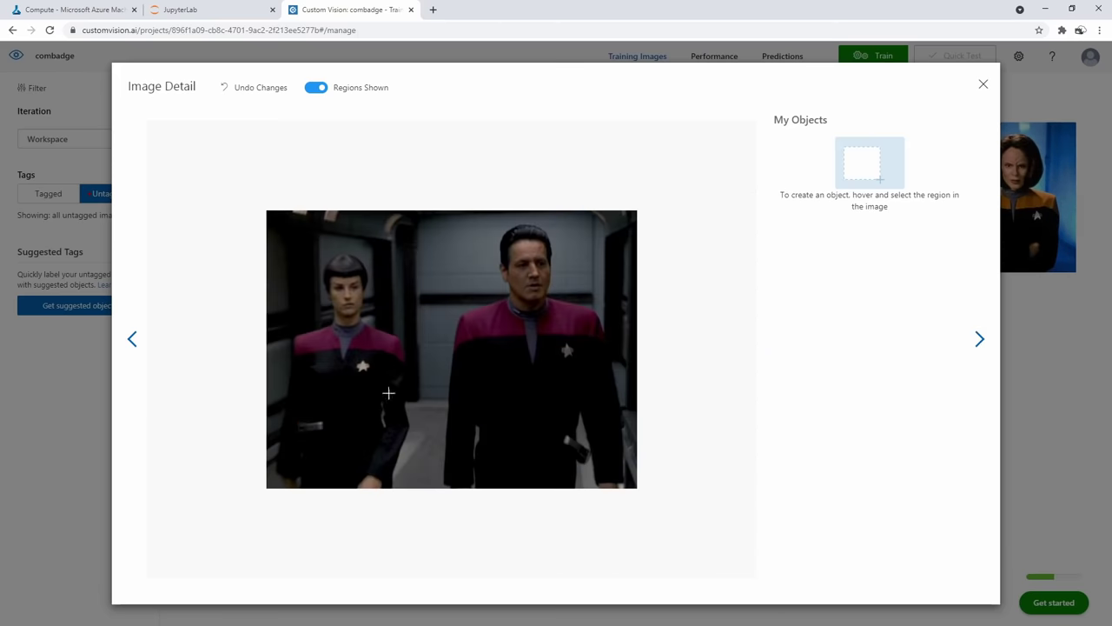
click(362, 368)
click(306, 412)
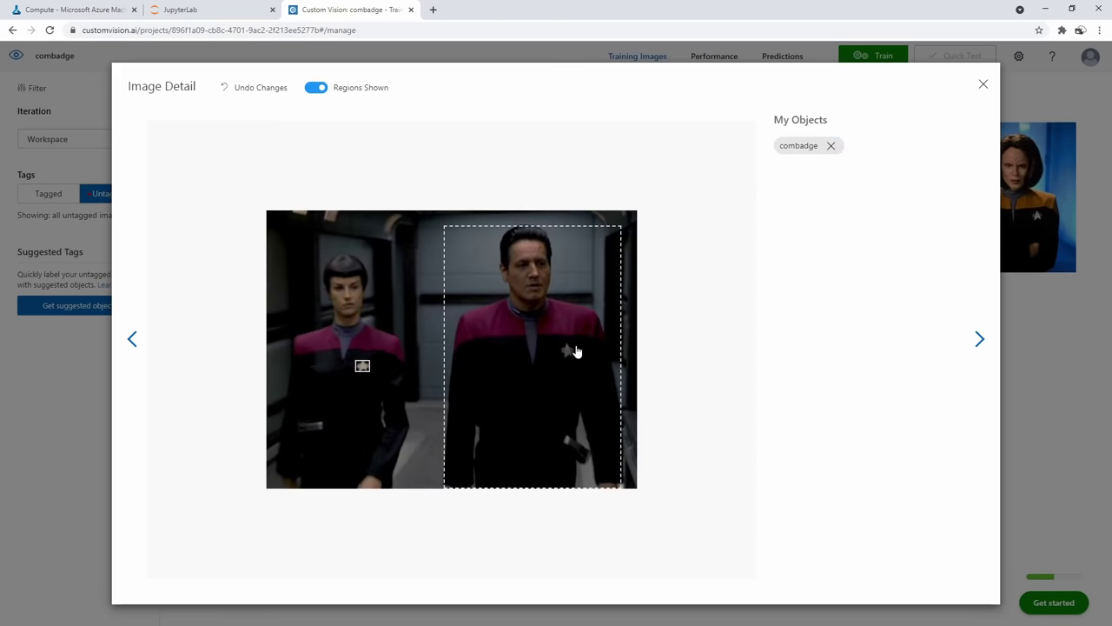
click(567, 350)
click(487, 398)
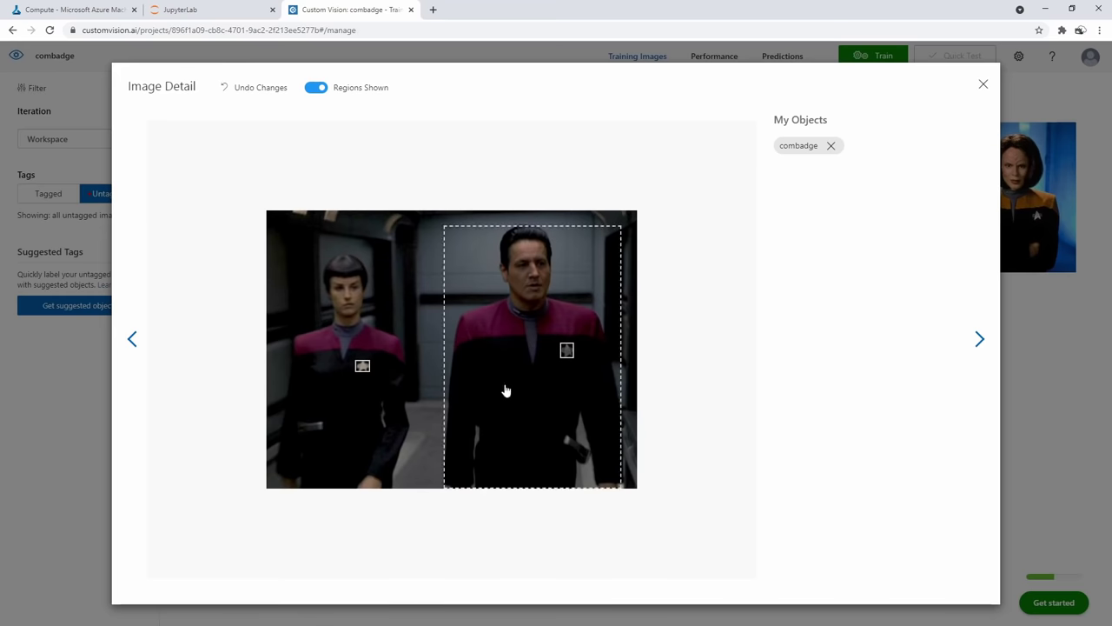
Tag the four badges in the group image with the sash-wearing officer as combadge, plus the bald man's badge in the following portrait
click(978, 341)
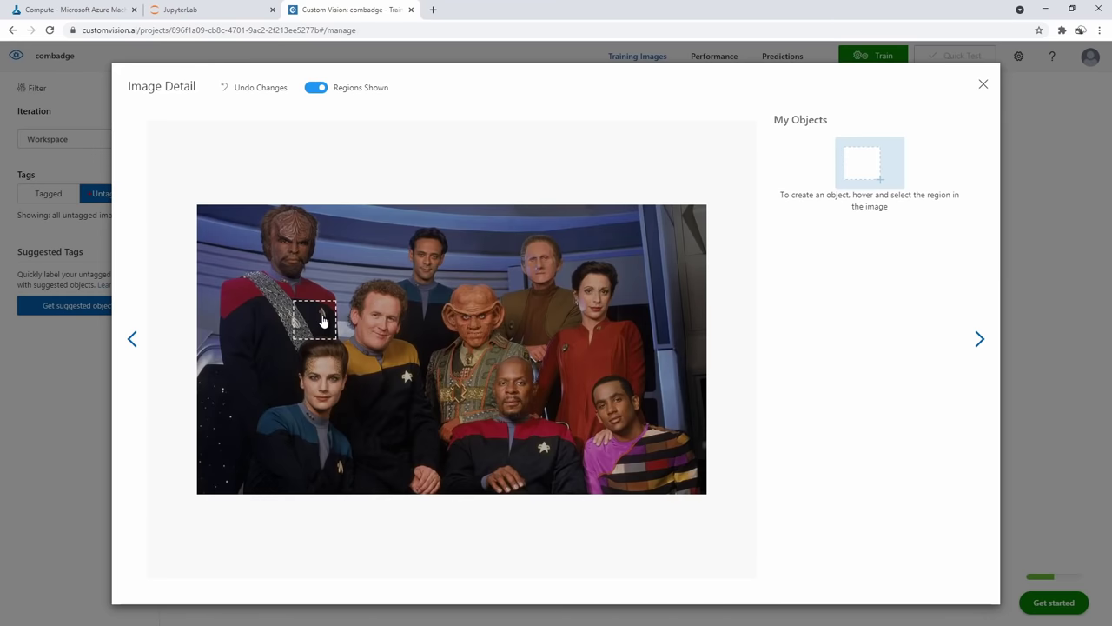
click(319, 312)
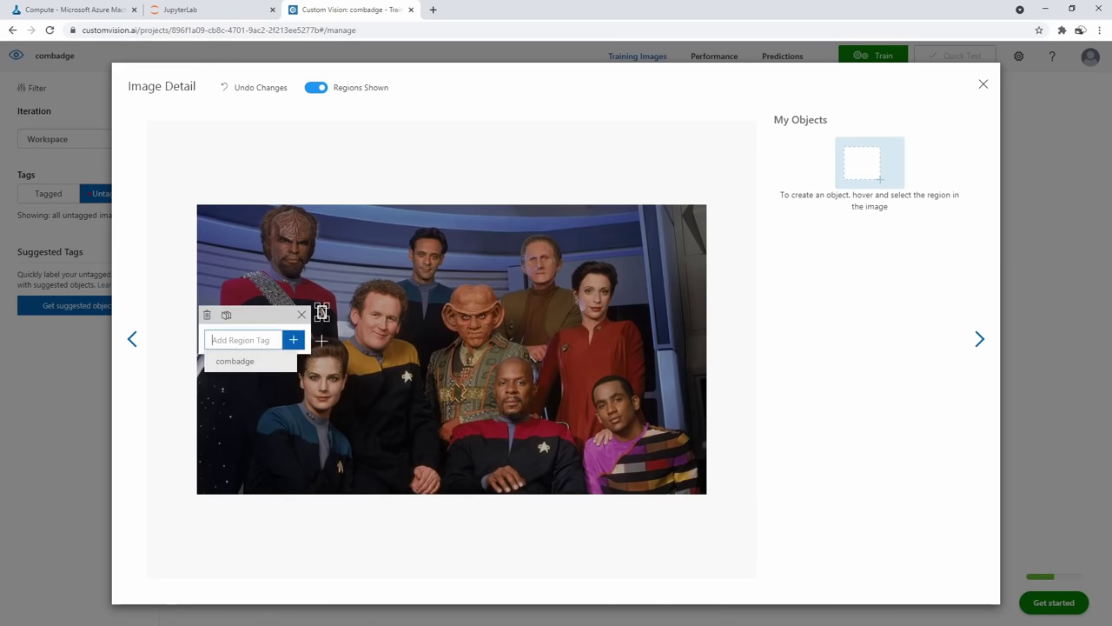
click(266, 370)
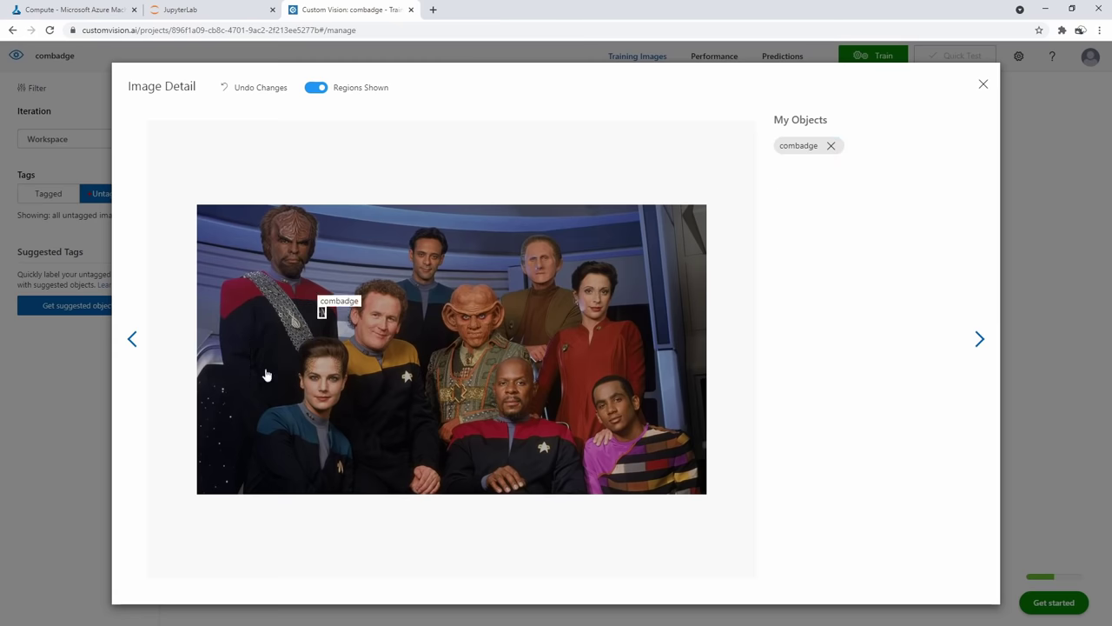
click(343, 472)
drag(399, 368, 415, 386)
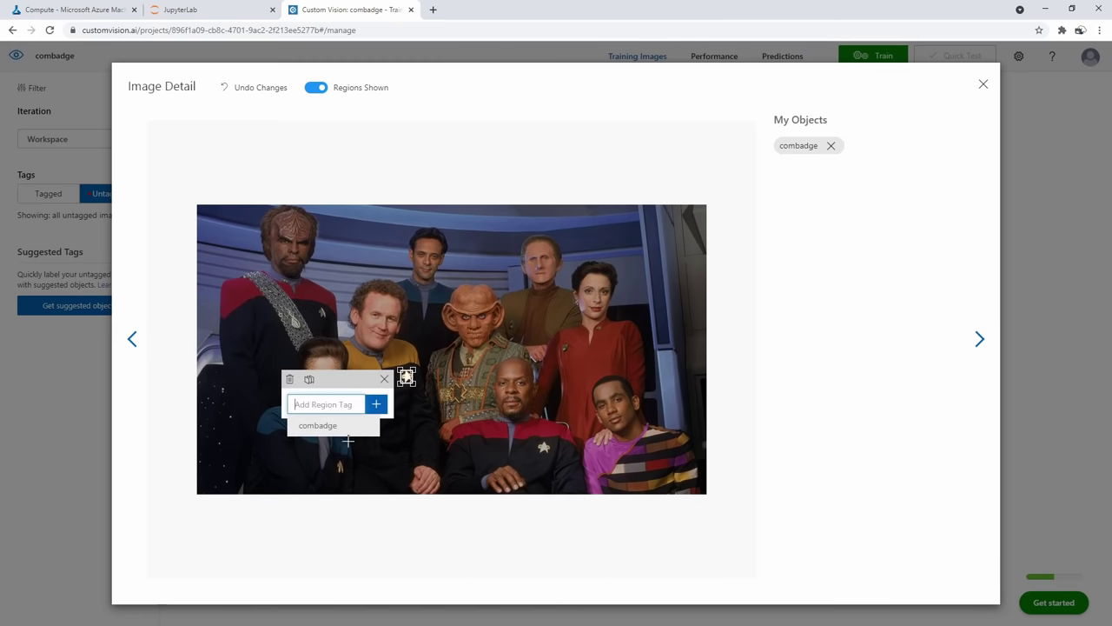
click(356, 425)
drag(535, 442, 550, 455)
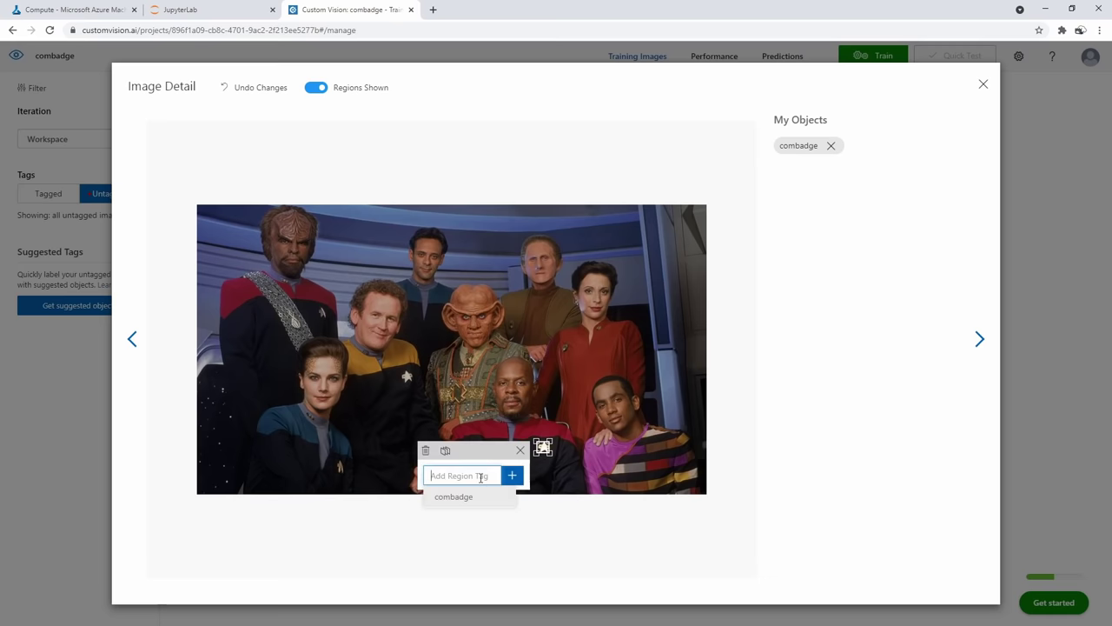
click(470, 496)
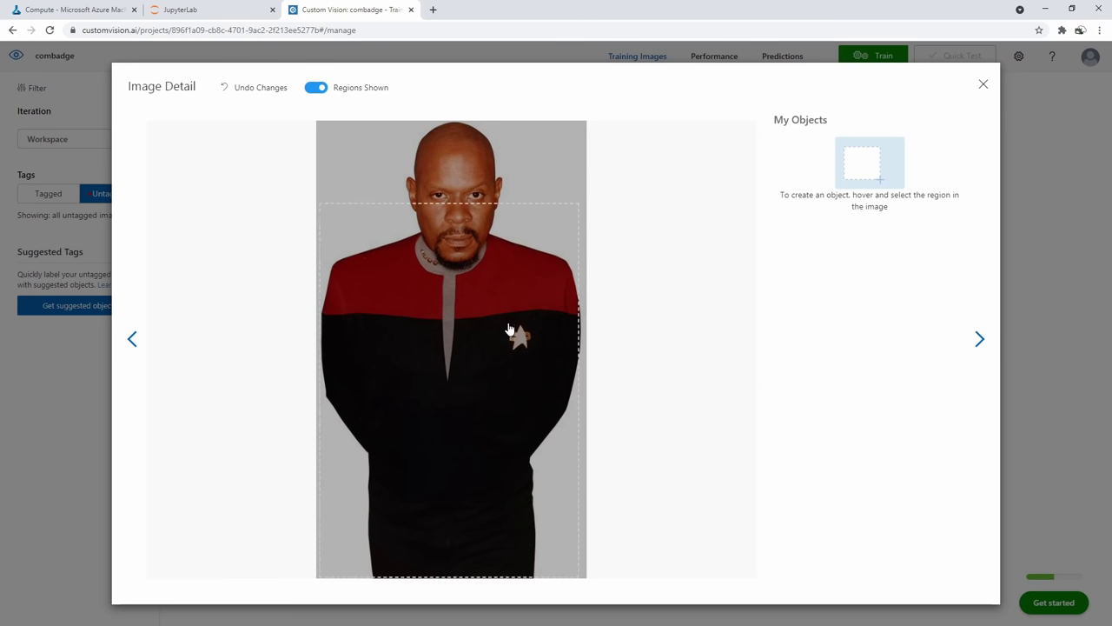
drag(507, 323, 535, 352)
click(461, 377)
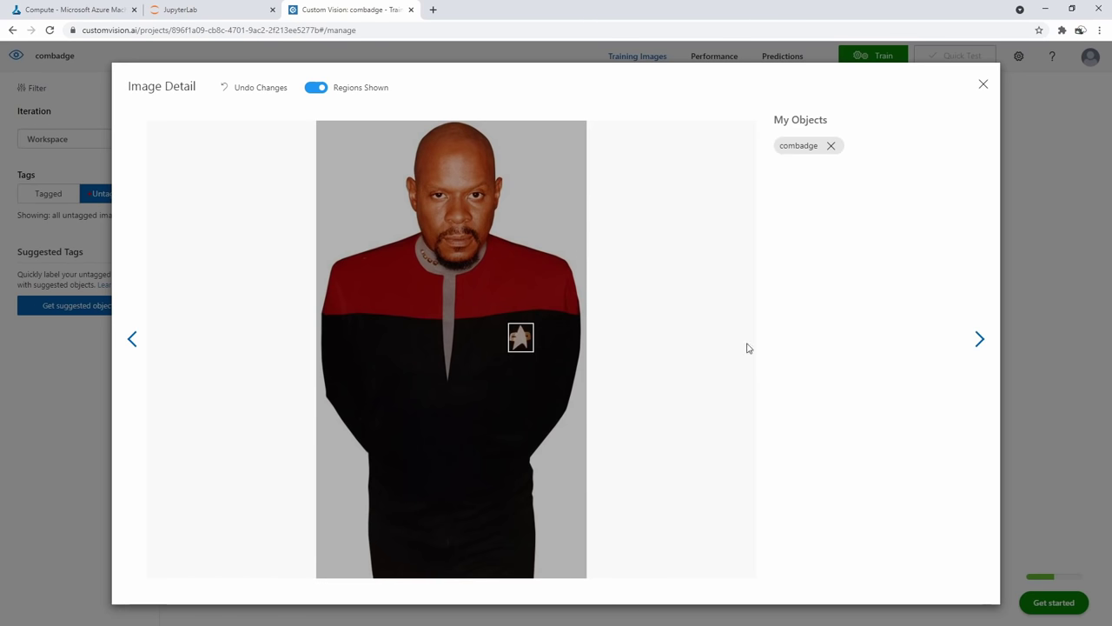
In the seven-person crew image, tag the badges of the bearded man in red, the red-haired woman and the bald man as combadge
click(978, 339)
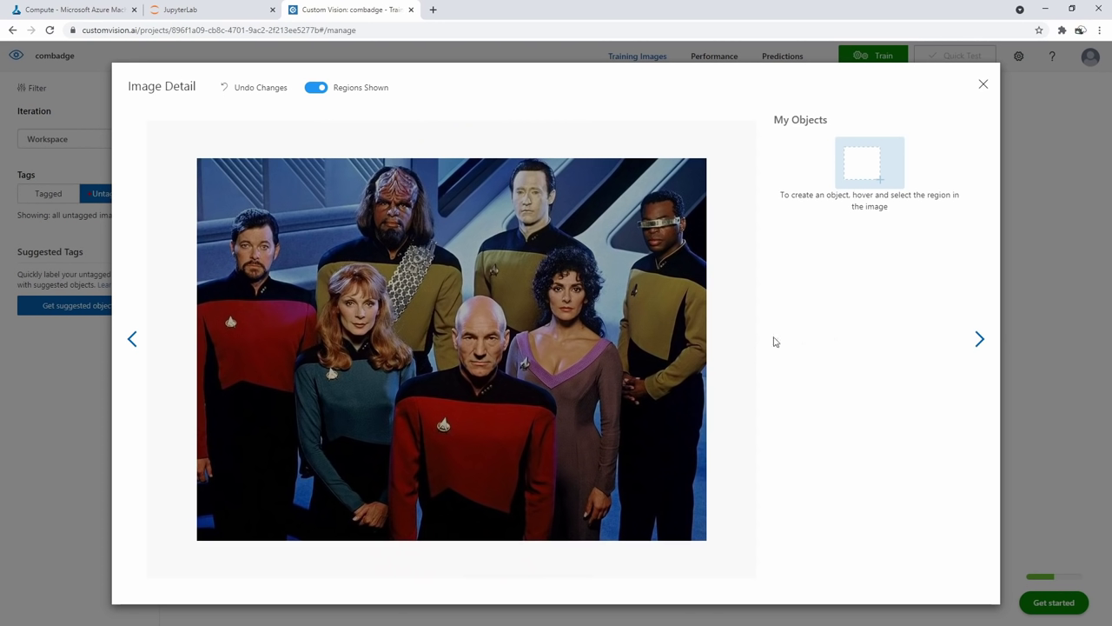
click(230, 326)
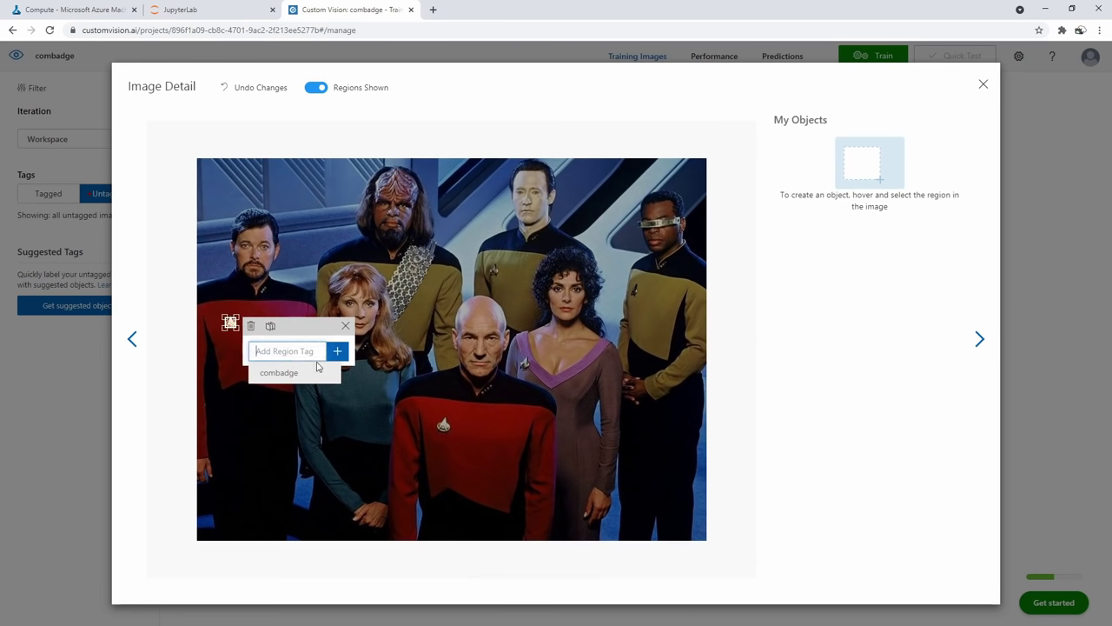
click(296, 372)
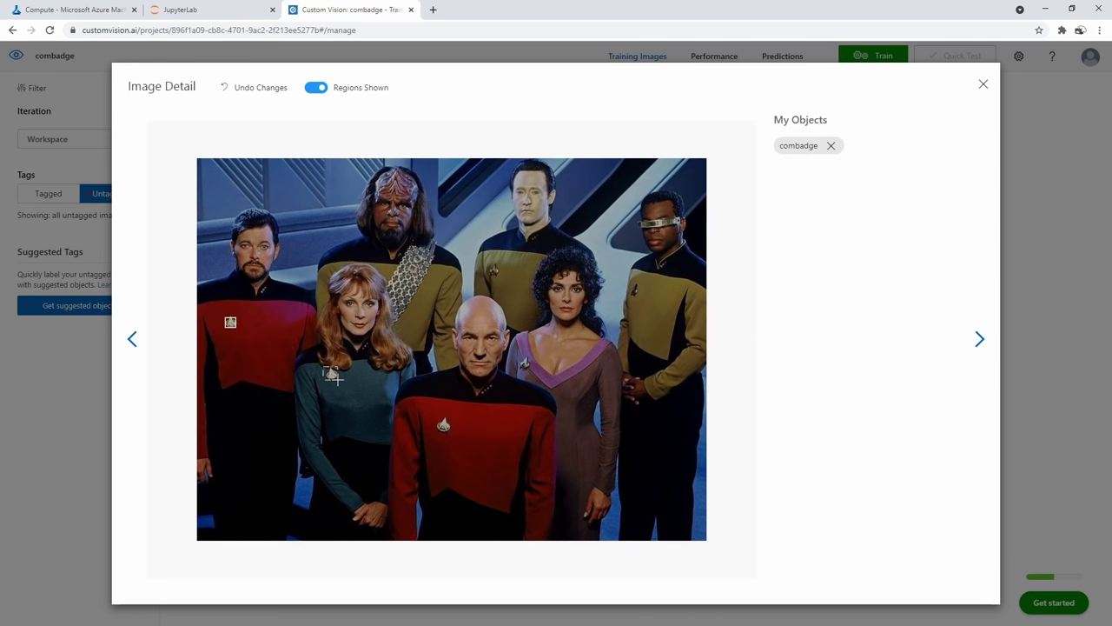
click(329, 374)
click(286, 423)
click(443, 426)
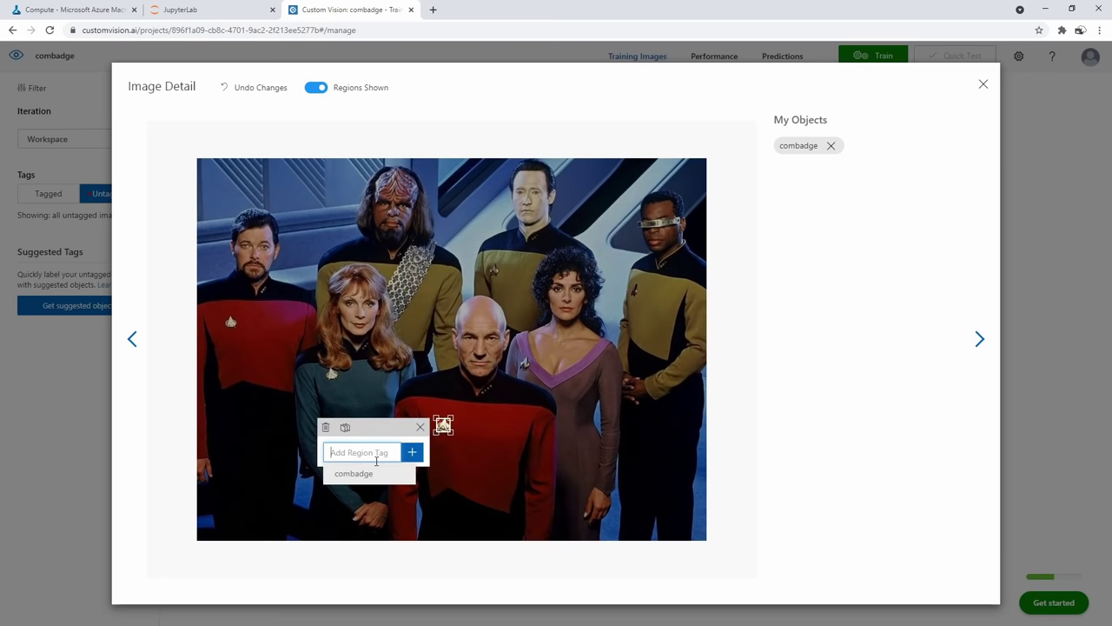
click(375, 470)
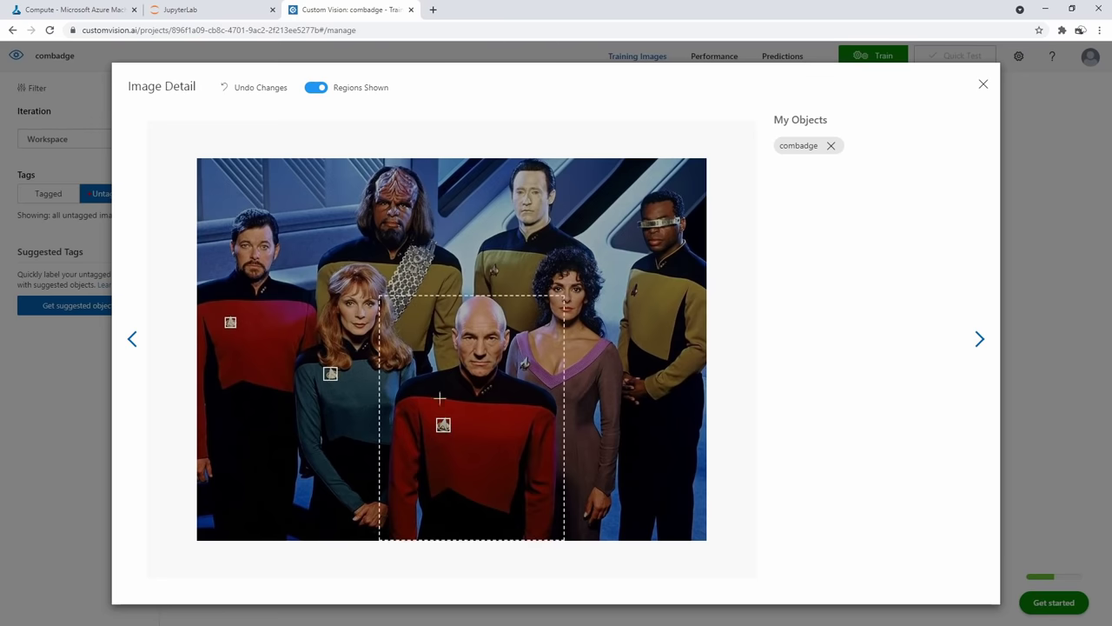
Tag the badges of the woman in the purple dress, the pale man and the visor-wearing officer as combadge
click(523, 362)
click(462, 412)
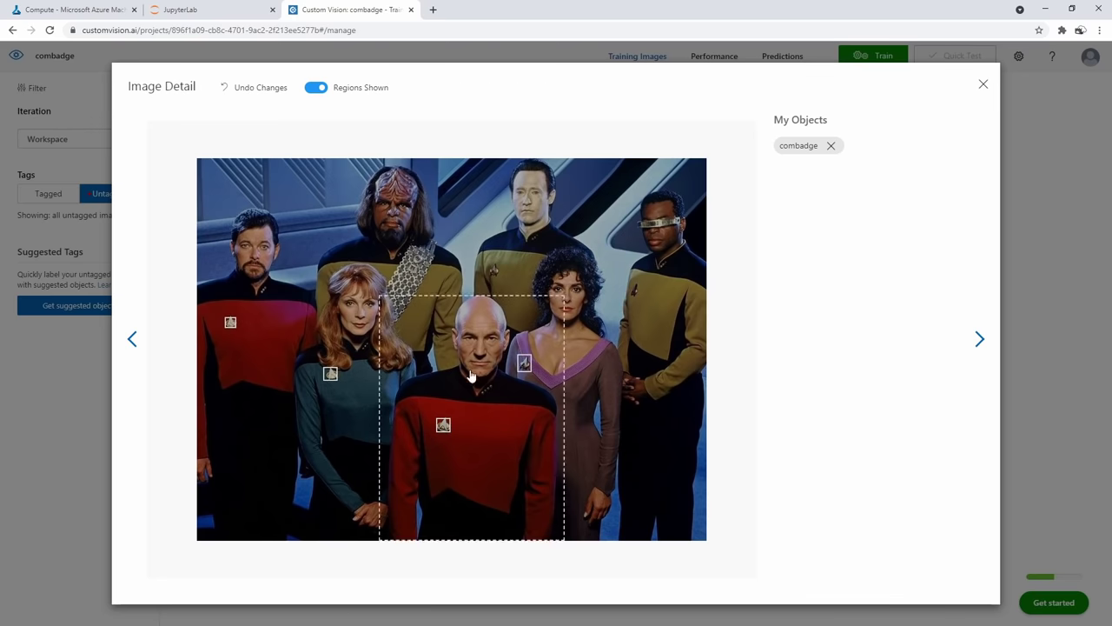
click(495, 270)
click(425, 320)
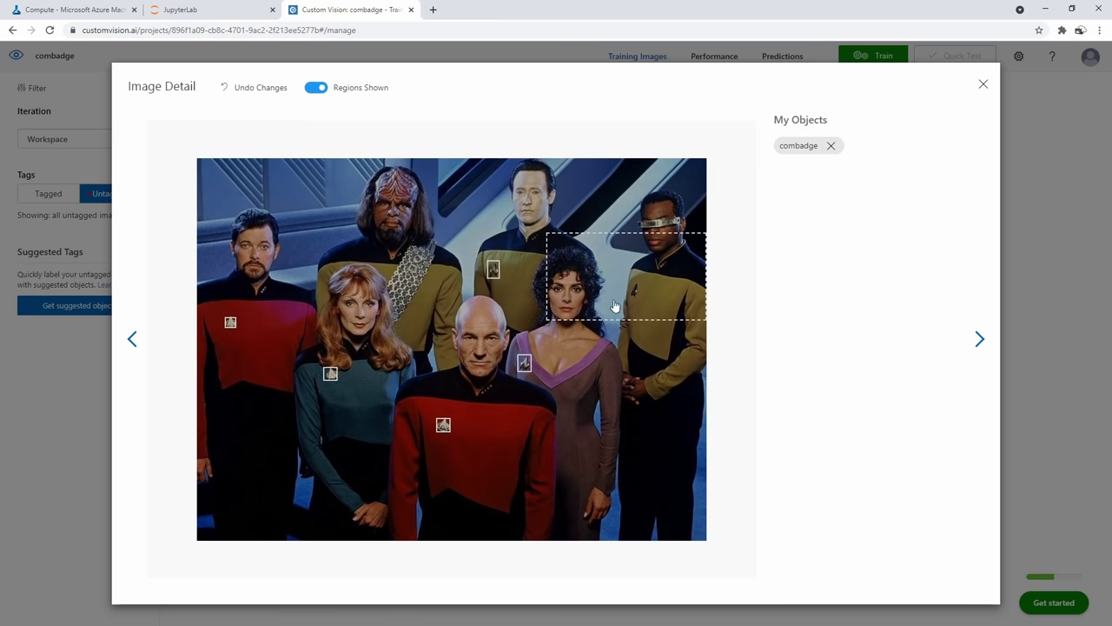
click(637, 292)
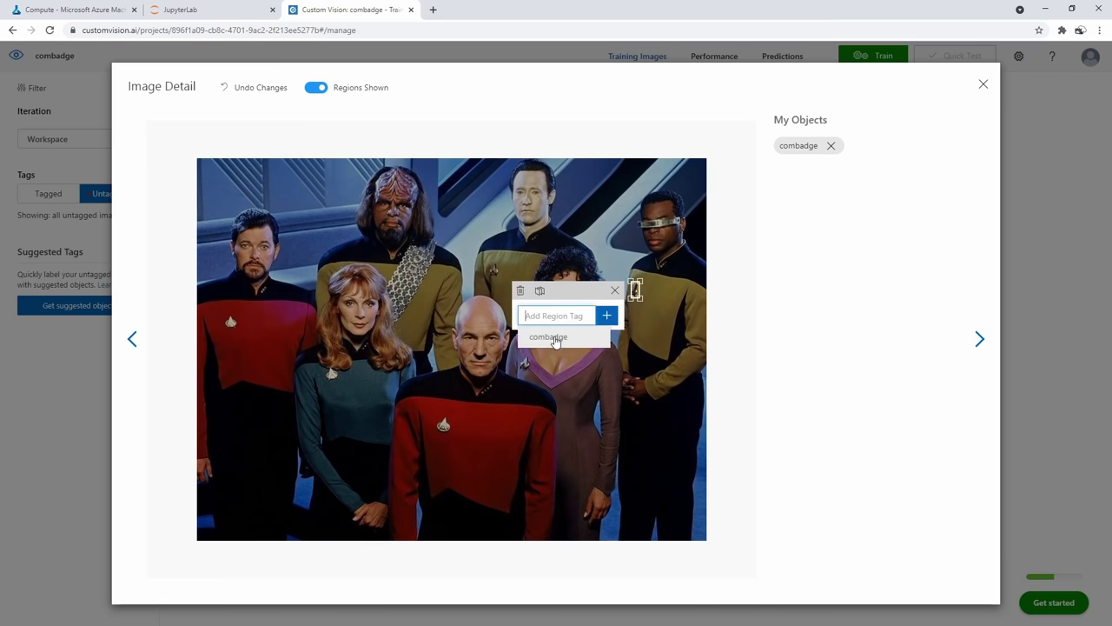
click(548, 335)
Tag the badge of the woman in the gold-shouldered uniform in the last untagged image as combadge and close the image detail
click(979, 339)
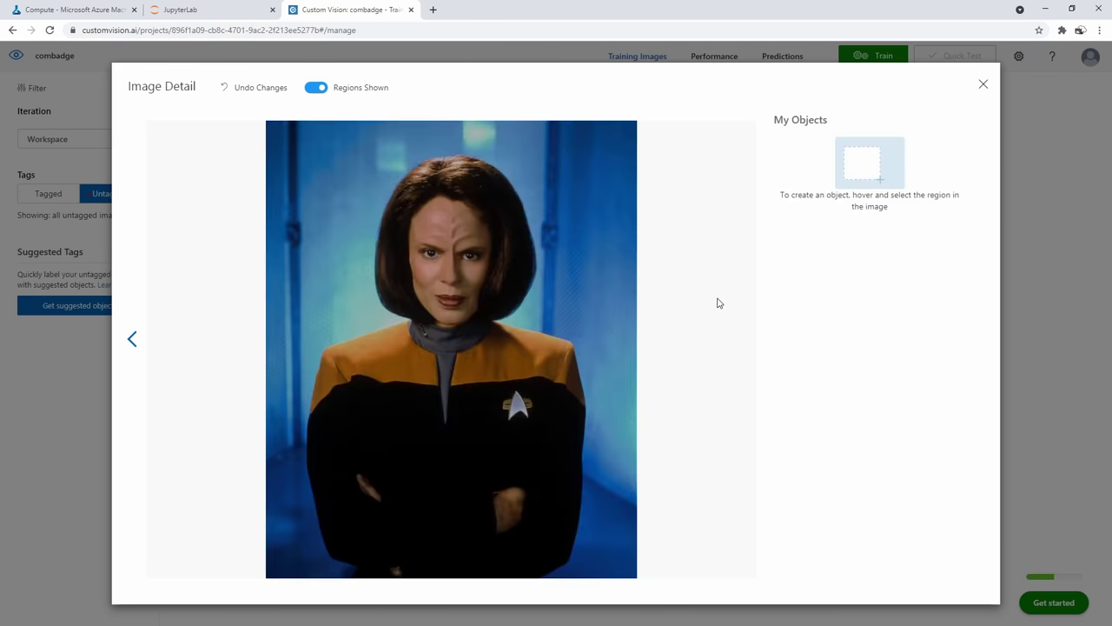
click(517, 414)
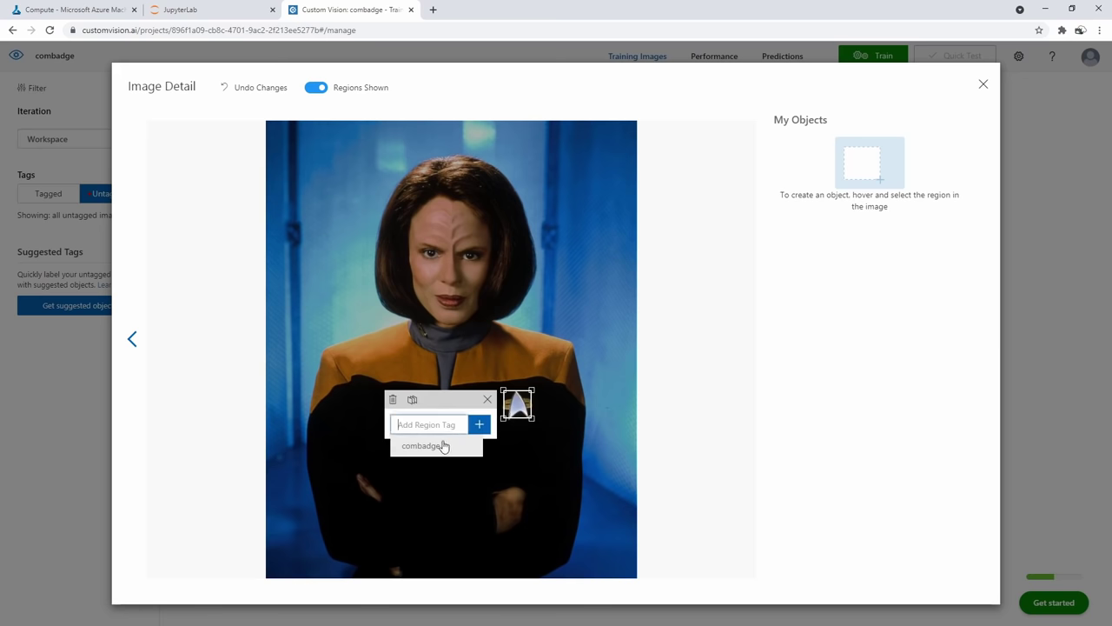
click(443, 443)
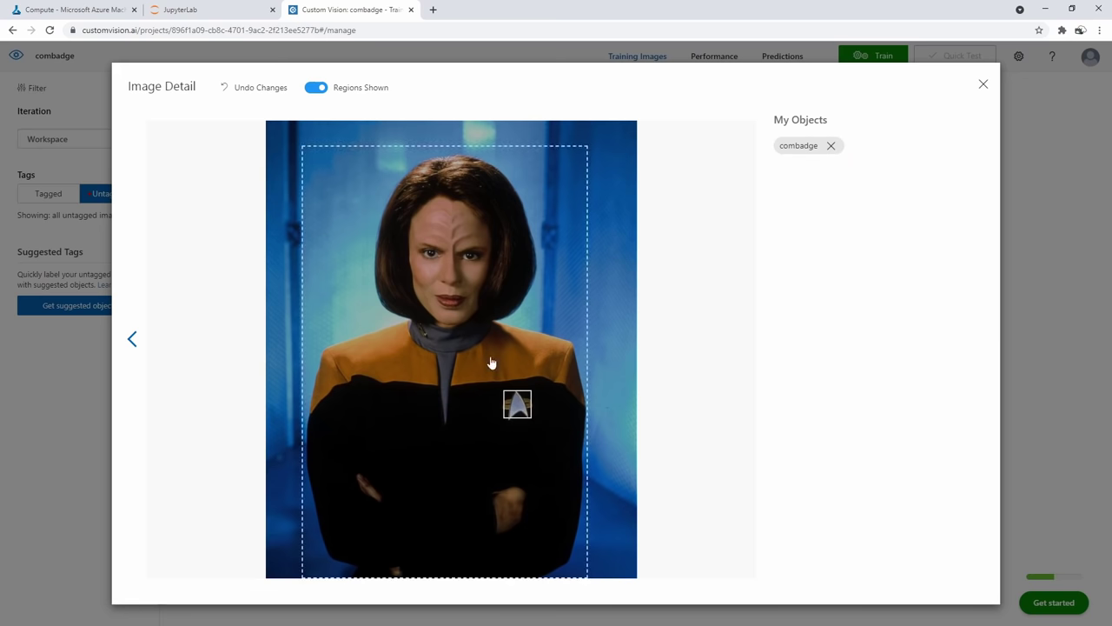
click(983, 84)
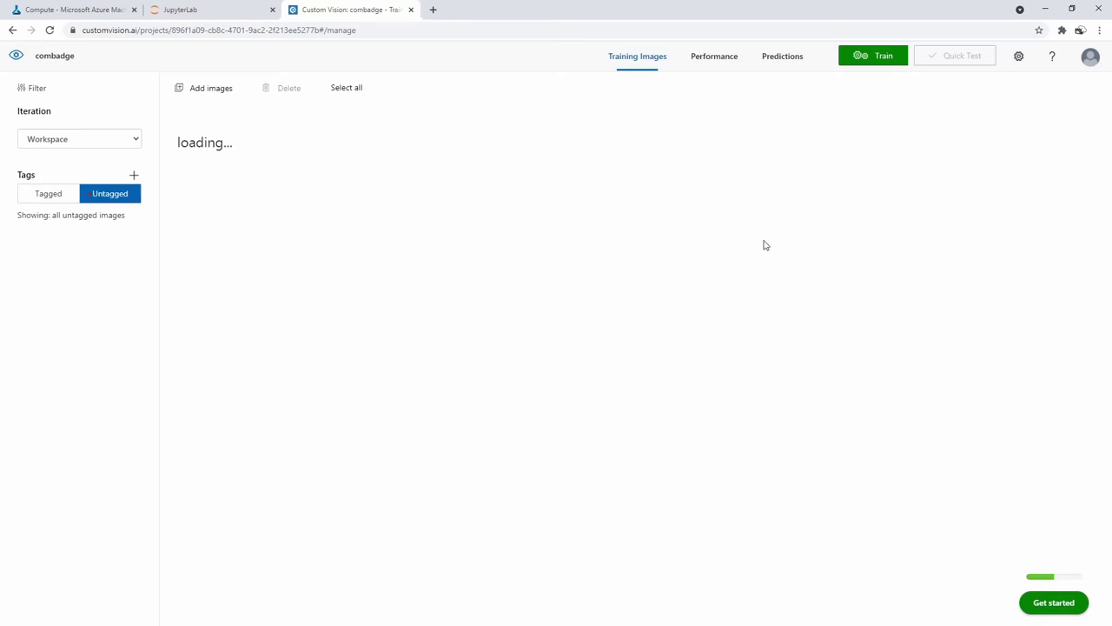
Show the tagged images and start a Quick Training run for the combadge model
click(50, 195)
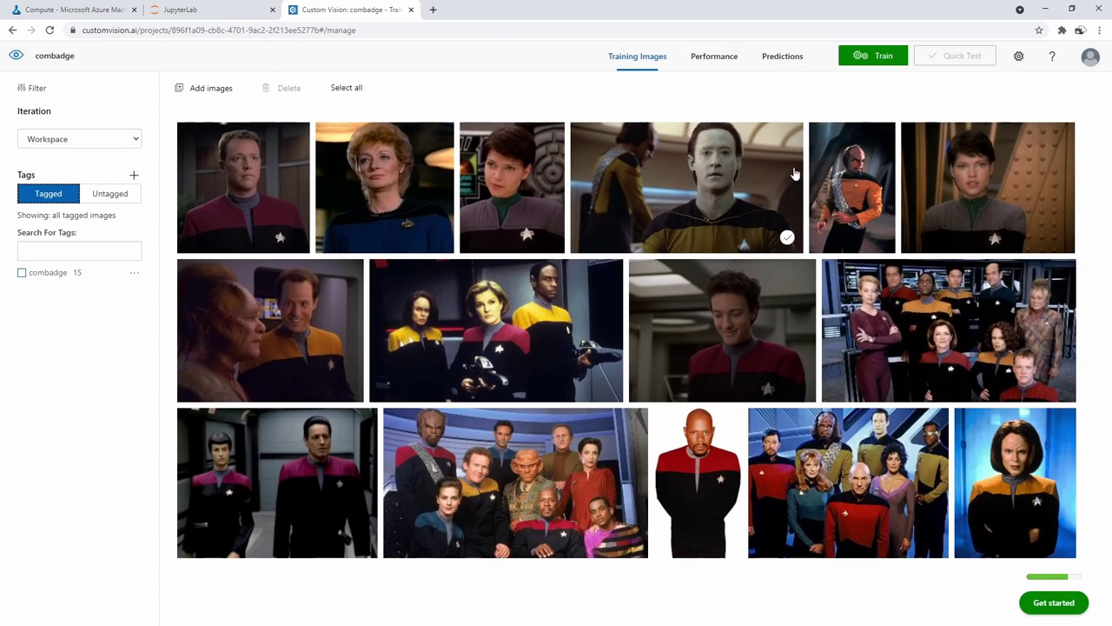
click(868, 56)
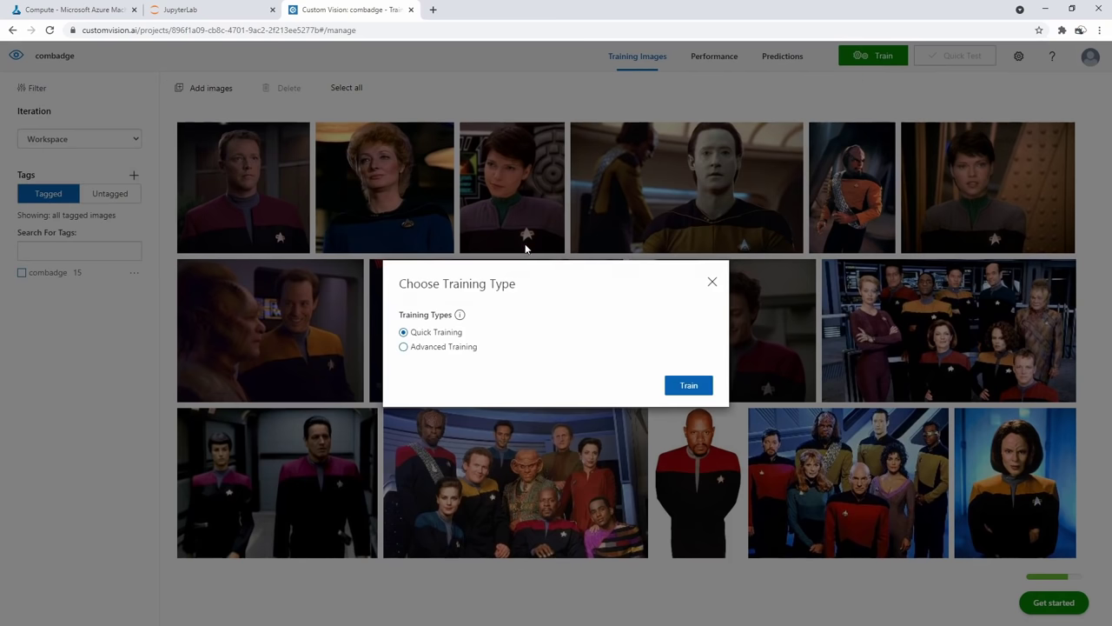
click(683, 388)
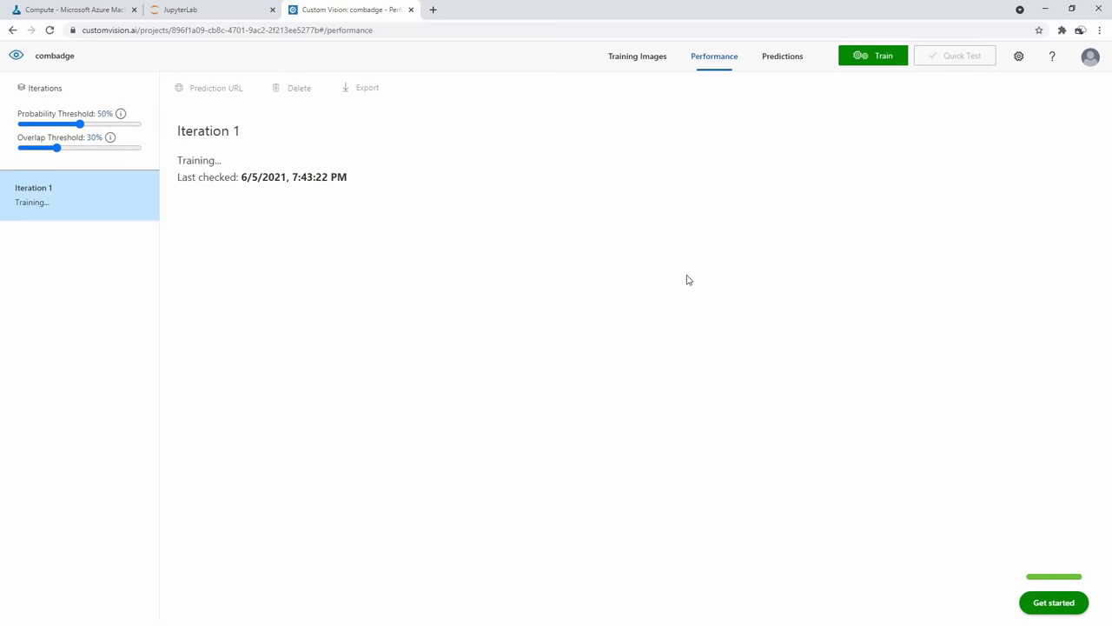
Run a quick test of Iteration 1 on the local image badge-test.jpg
mouse_move(124, 116)
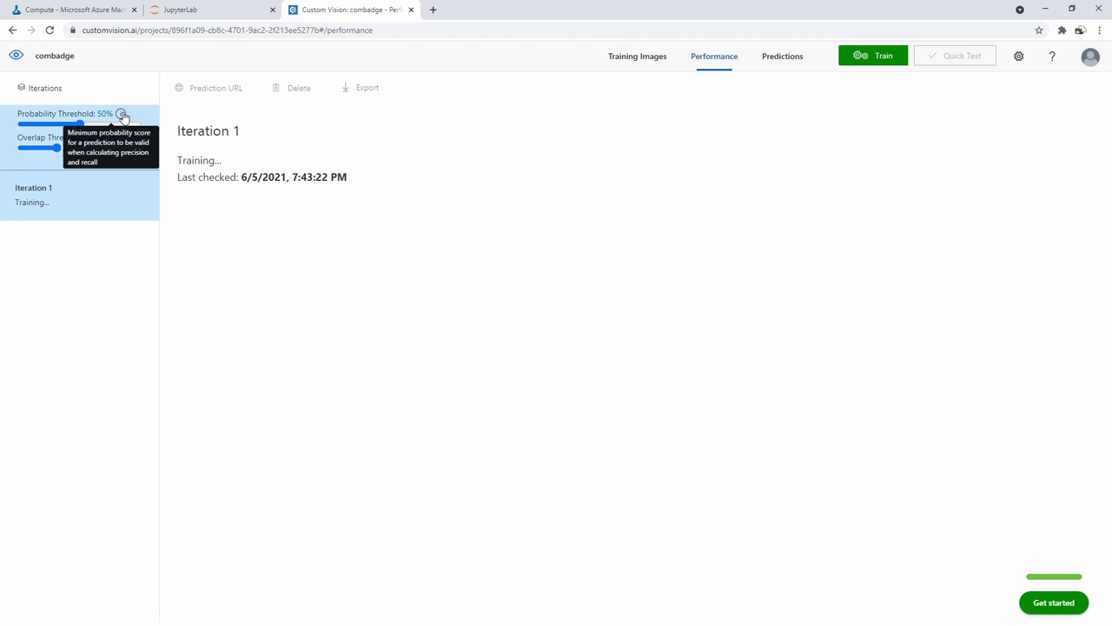
mouse_move(111, 141)
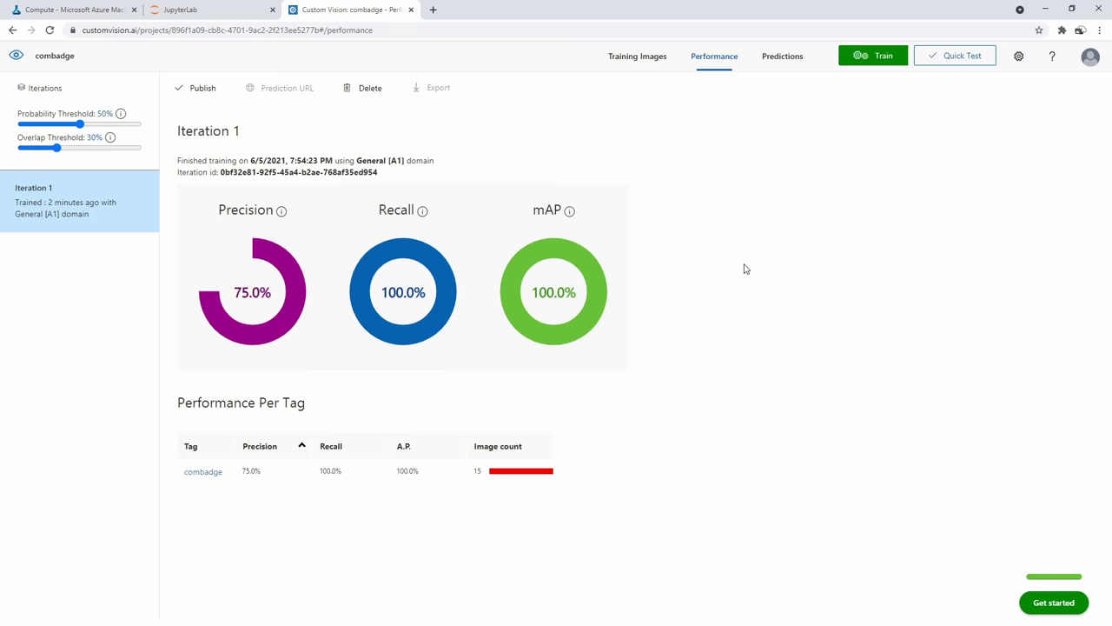
mouse_move(280, 217)
mouse_move(425, 217)
mouse_move(570, 213)
click(955, 55)
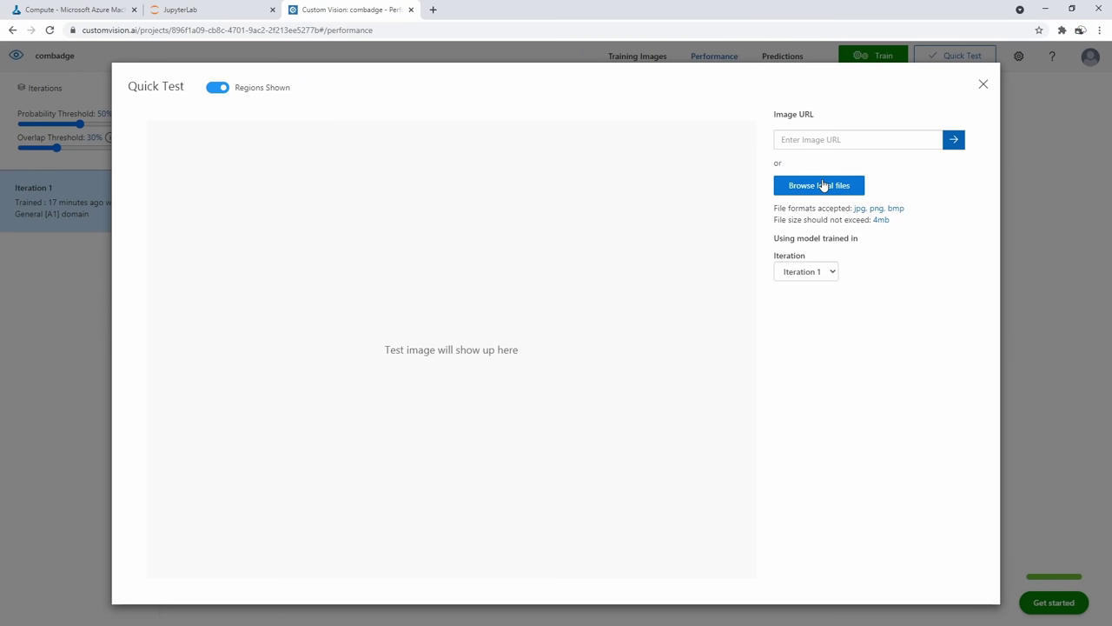
click(824, 185)
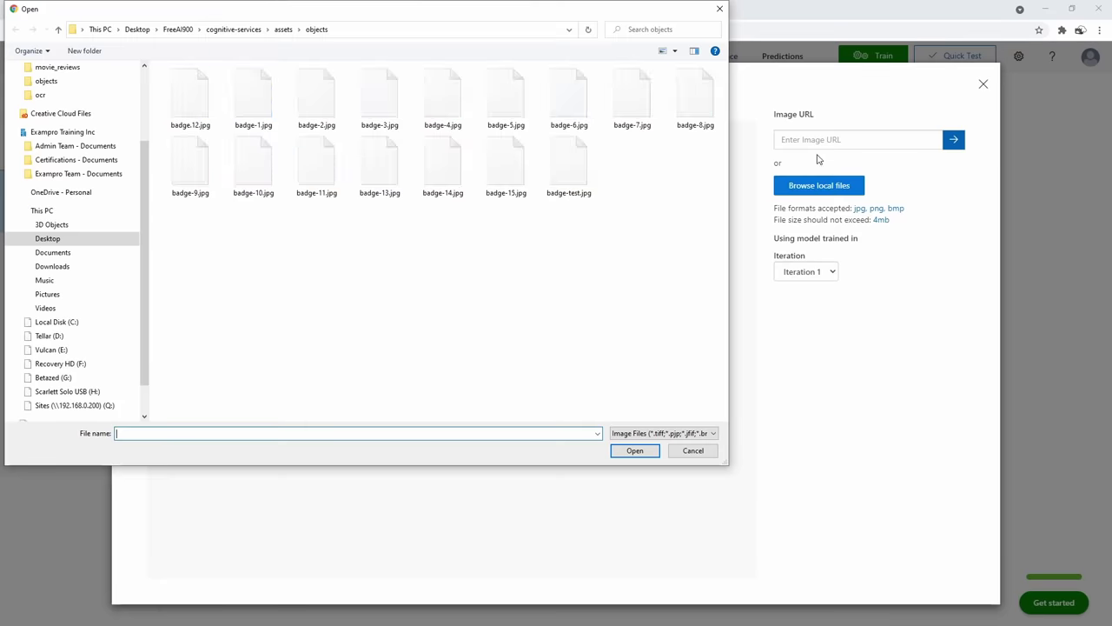
click(571, 190)
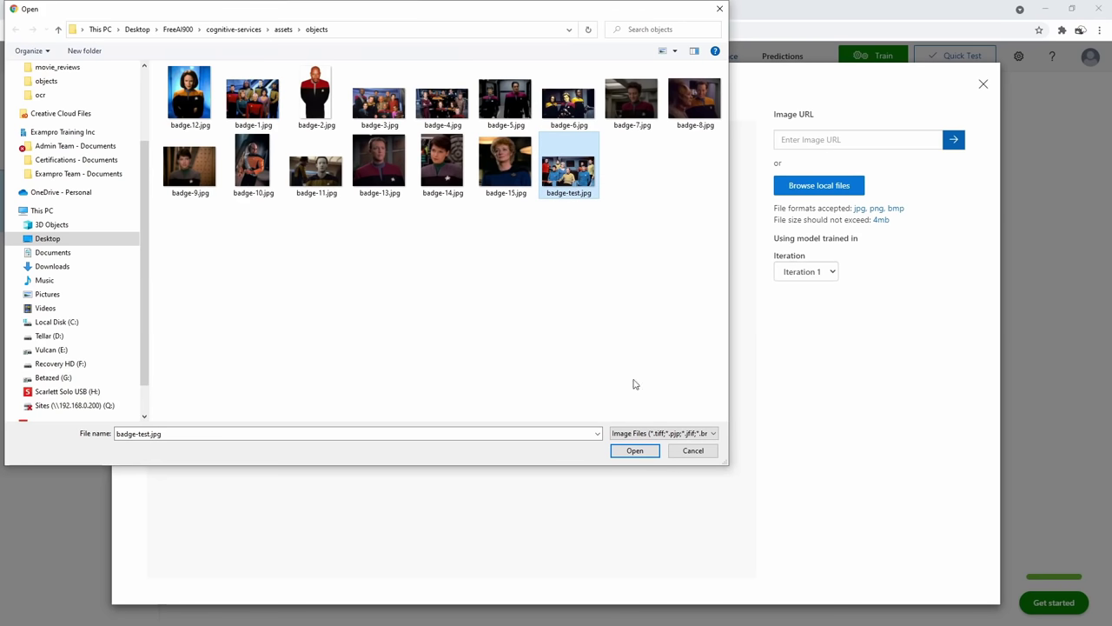
click(634, 450)
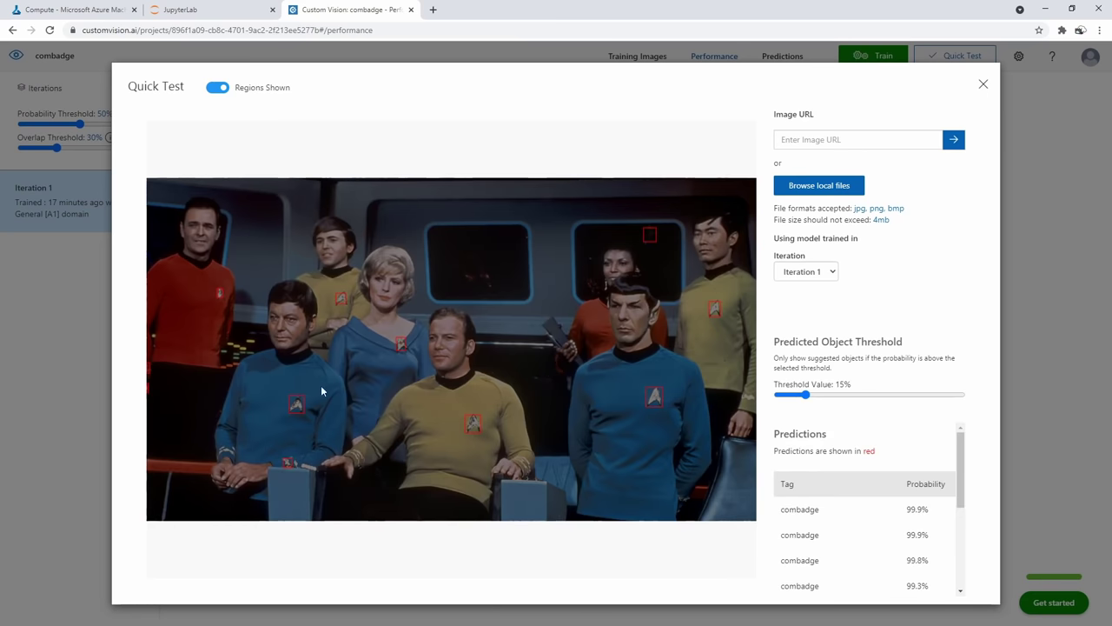
Raise the predicted object threshold to 96% and review the remaining combadge predictions
mouse_move(653, 238)
drag(775, 356, 922, 355)
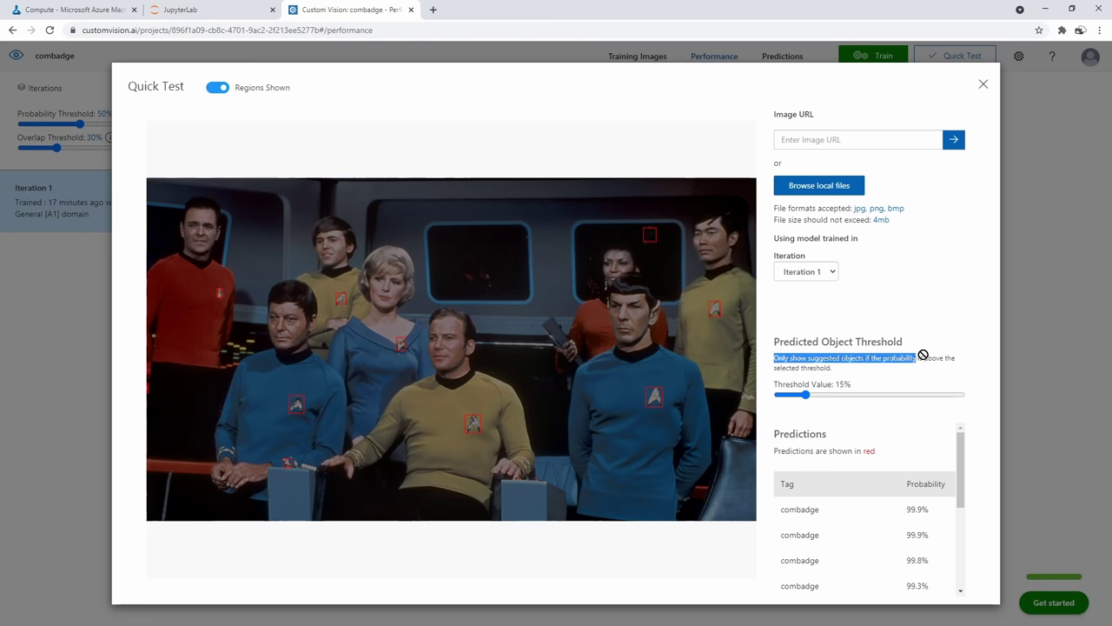
drag(806, 396, 954, 398)
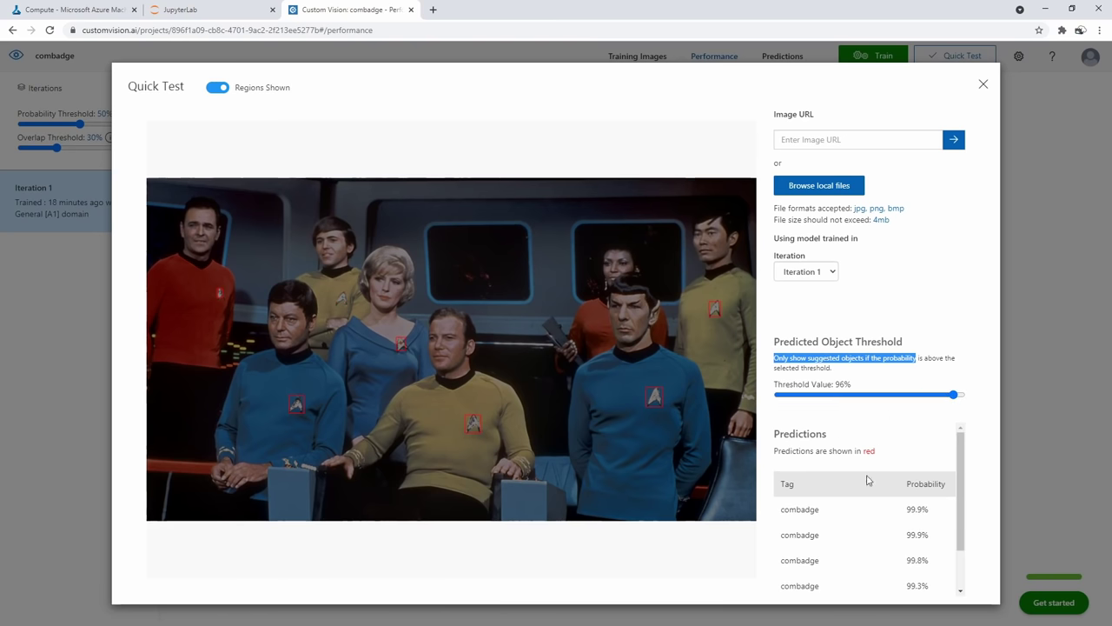
scroll(866, 474, down, 1)
scroll(859, 484, up, 1)
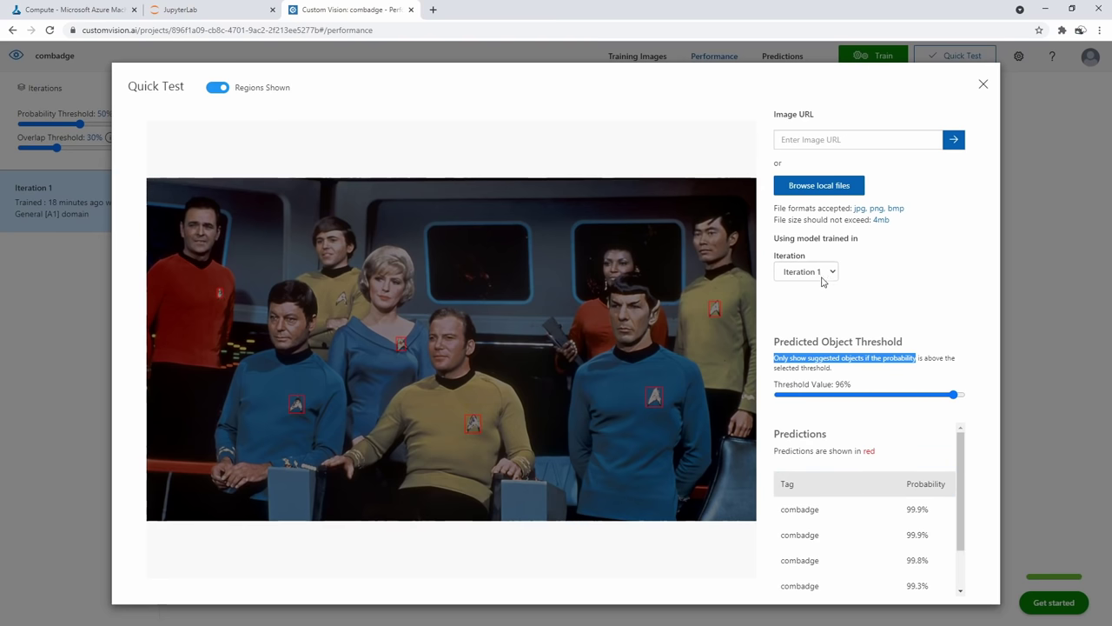
Run another quick test of Iteration 1 with the local image badge-test-2.jpg and close the test
click(880, 237)
click(836, 193)
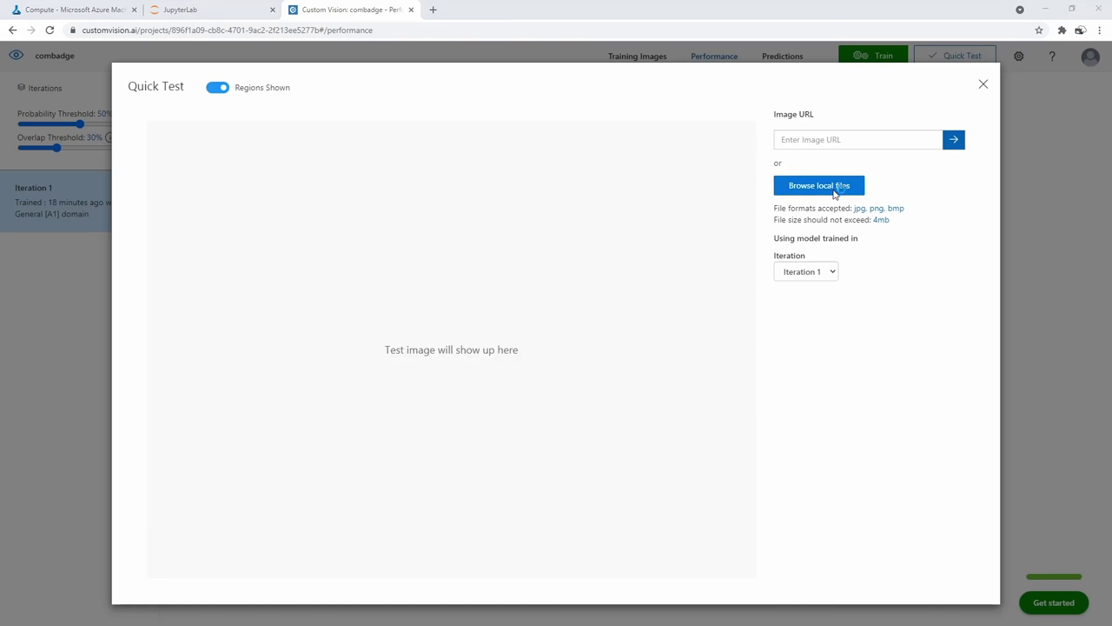
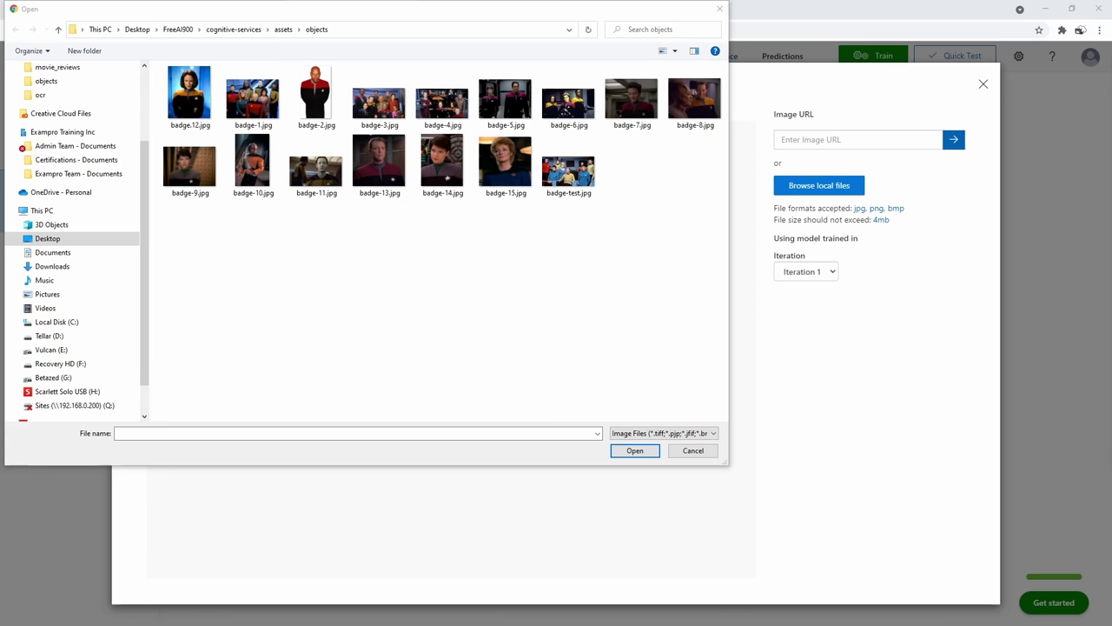
click(321, 288)
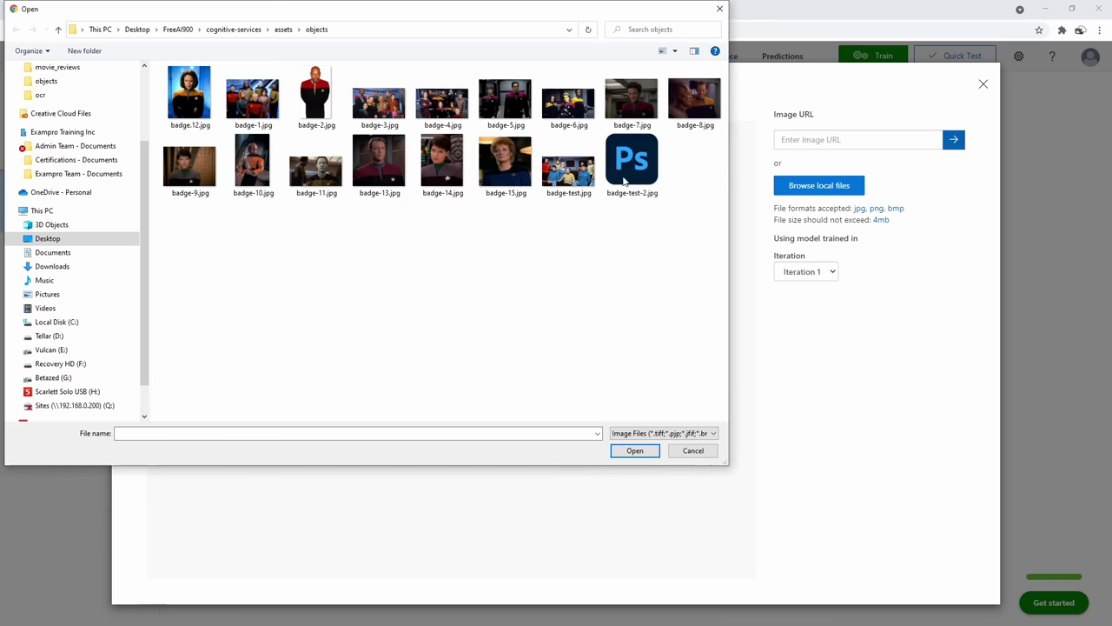
click(699, 454)
click(830, 190)
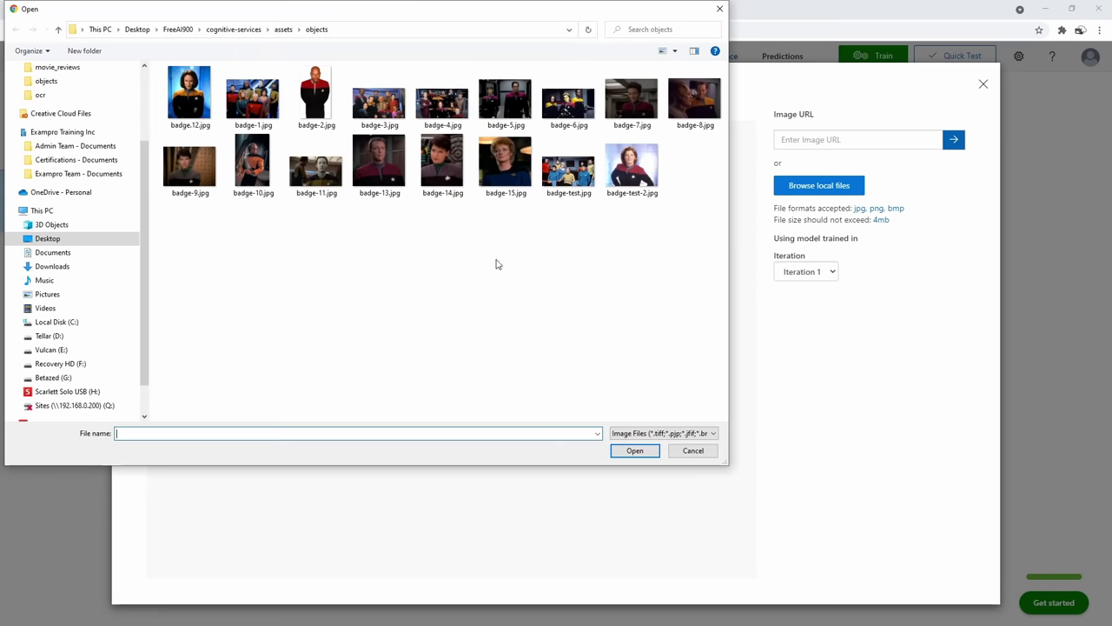
click(632, 165)
click(634, 451)
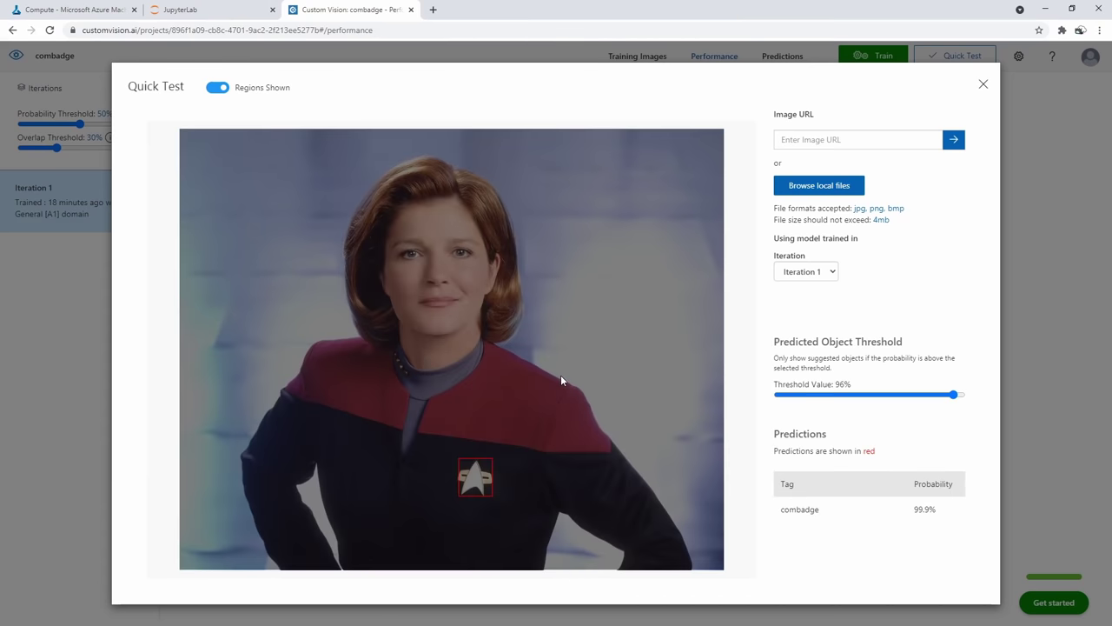
click(984, 85)
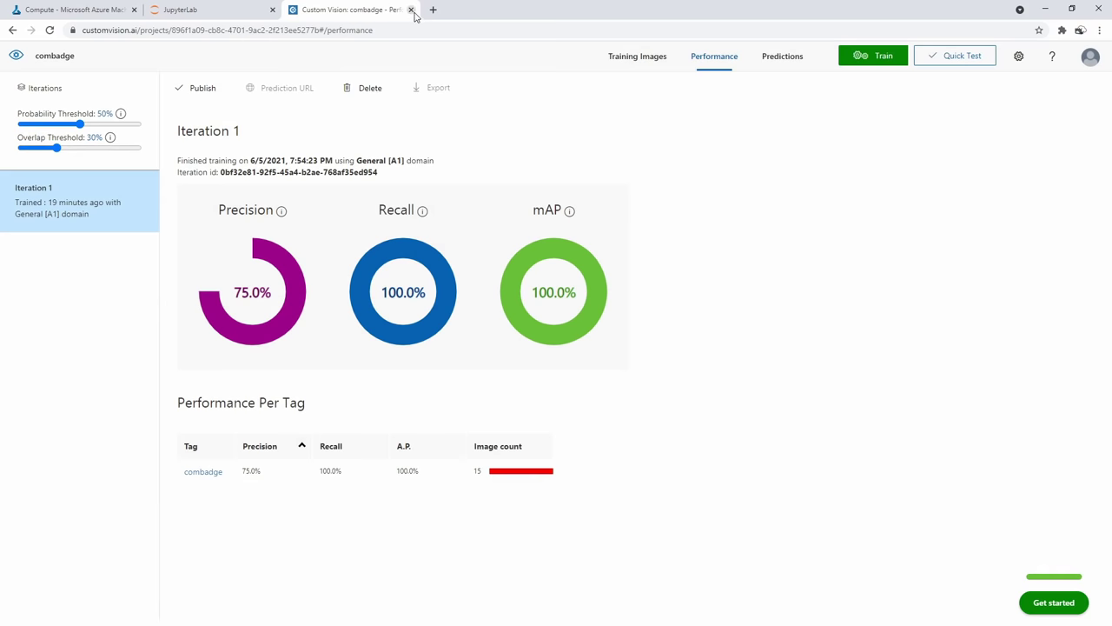
Switch to JupyterLab and open the face-service.ipynb notebook from the cognitive-services folder
click(243, 11)
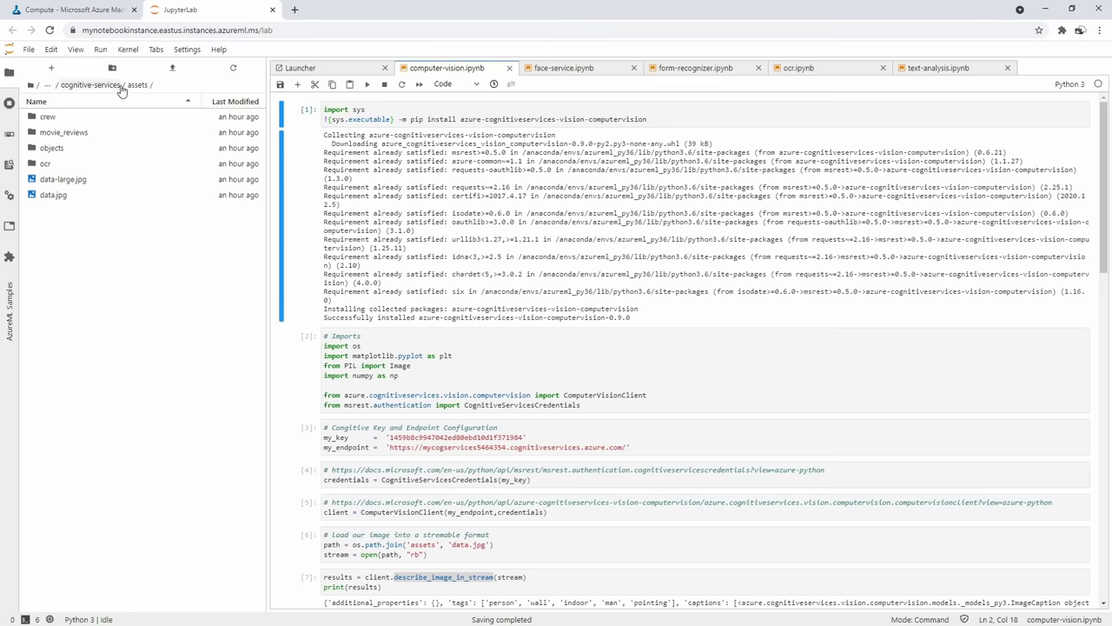
click(96, 85)
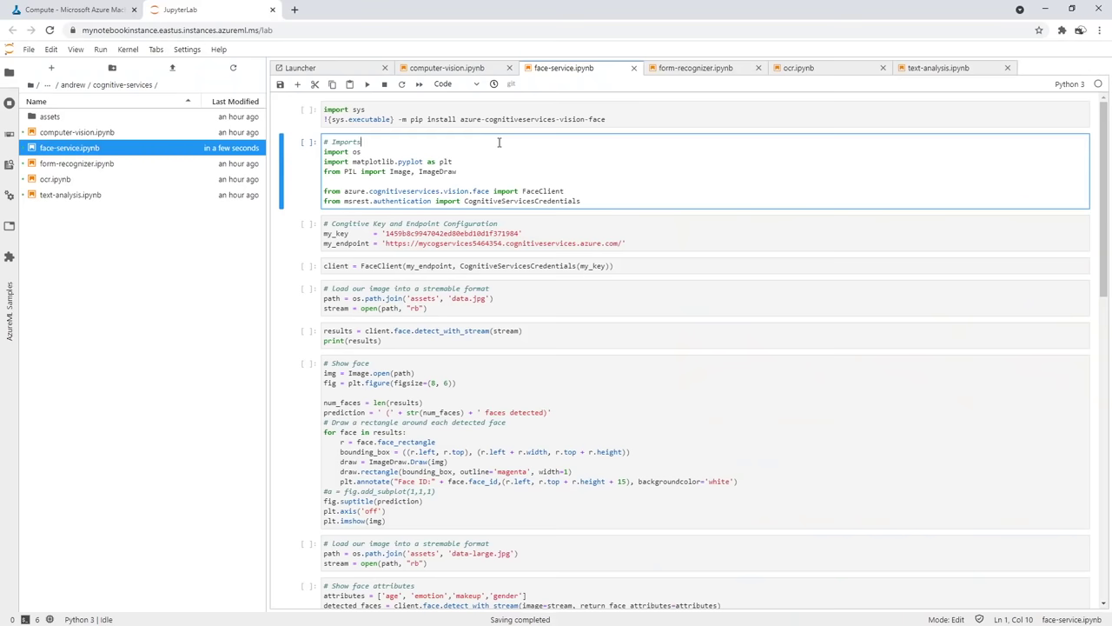
click(113, 147)
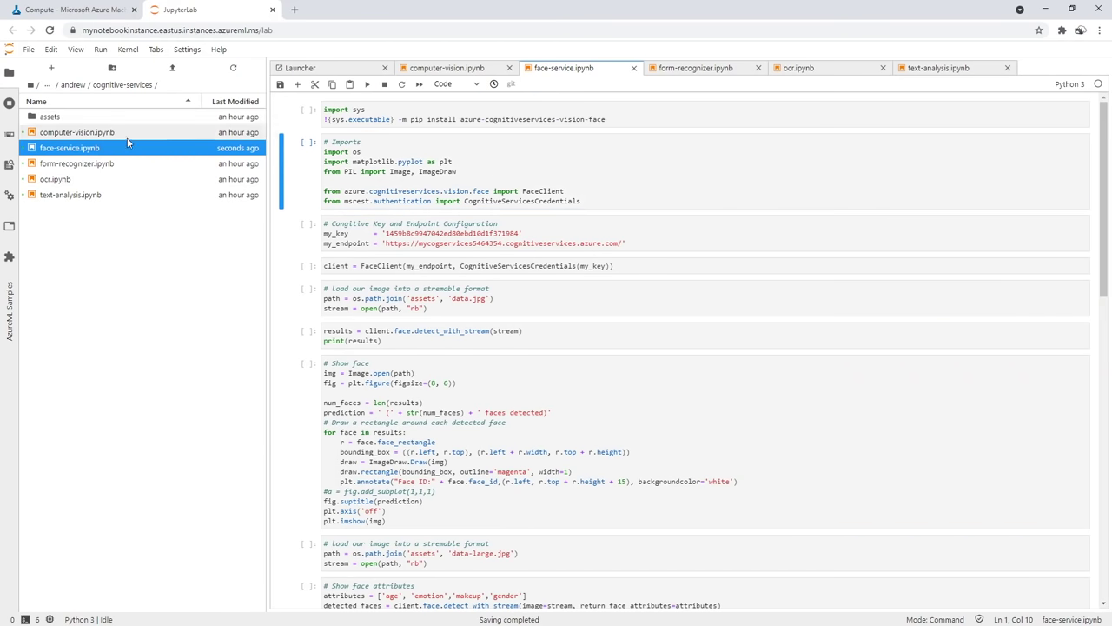
Run the cell that installs azure-cognitiveservices-vision-face and the imports cell below it
click(372, 107)
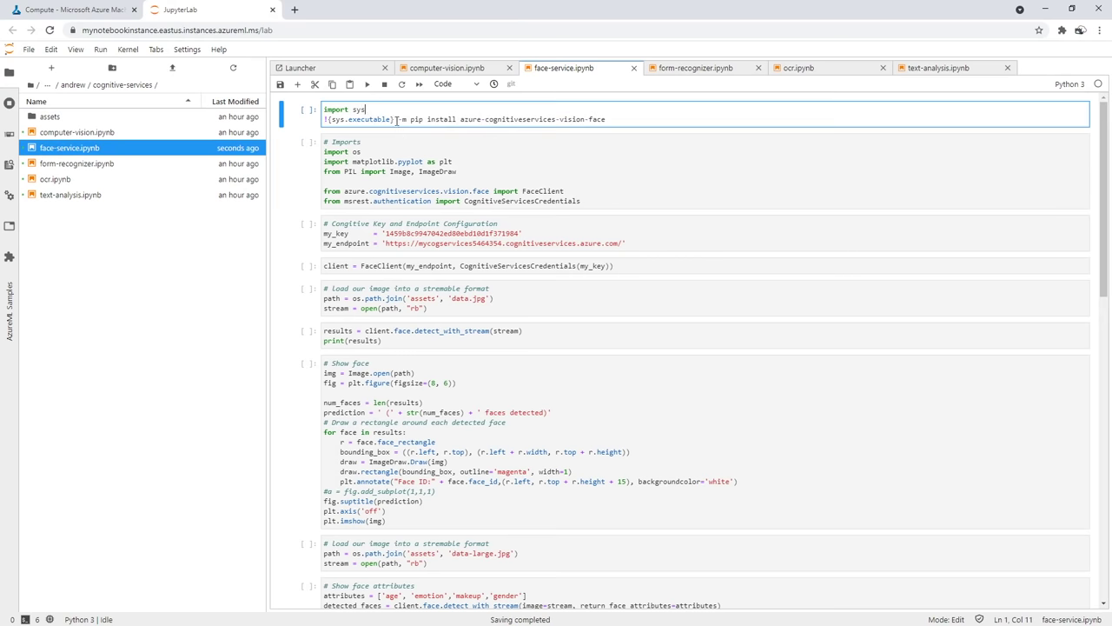
click(485, 121)
drag(484, 121, 592, 119)
click(367, 83)
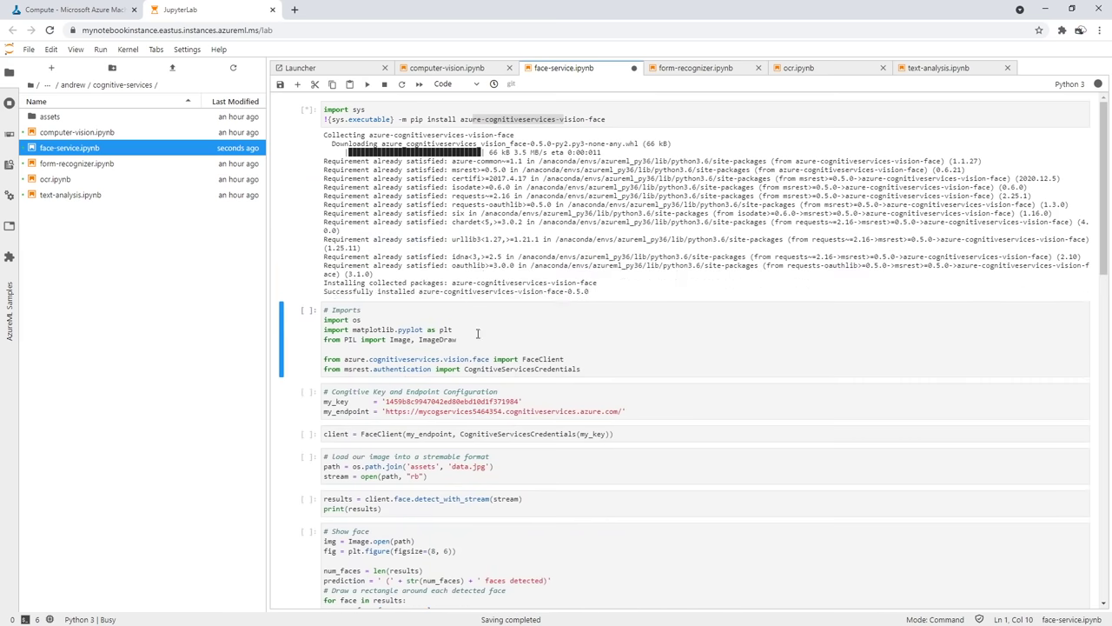
key(Return)
click(367, 83)
Review the FaceClient and CognitiveServicesCredentials imports and run the key and endpoint configuration cell
scroll(391, 208, down, 1)
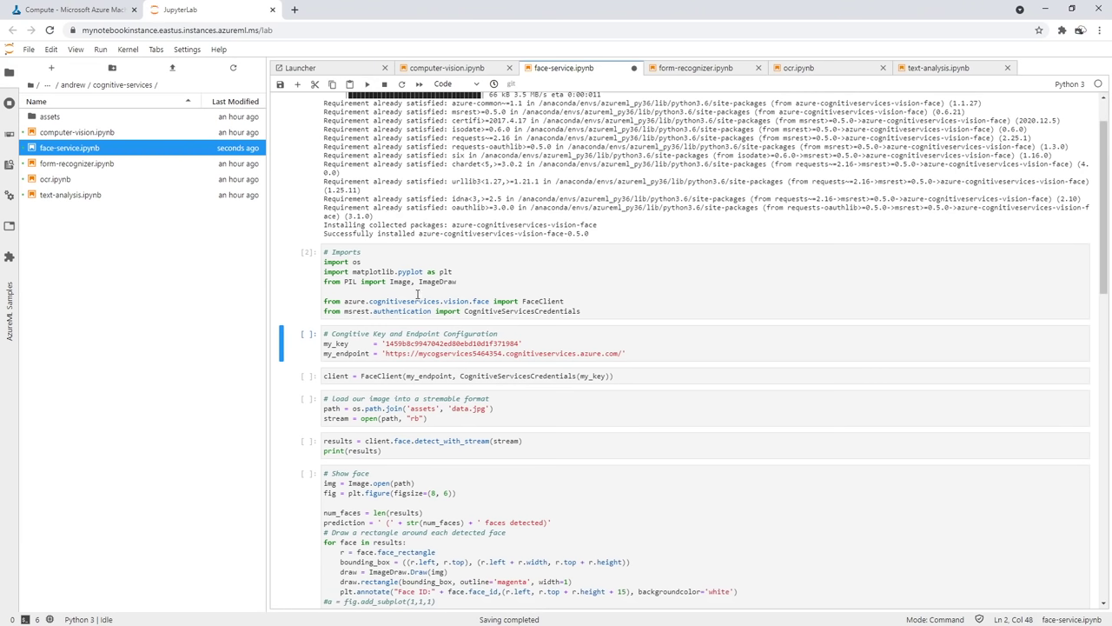
drag(552, 300, 516, 301)
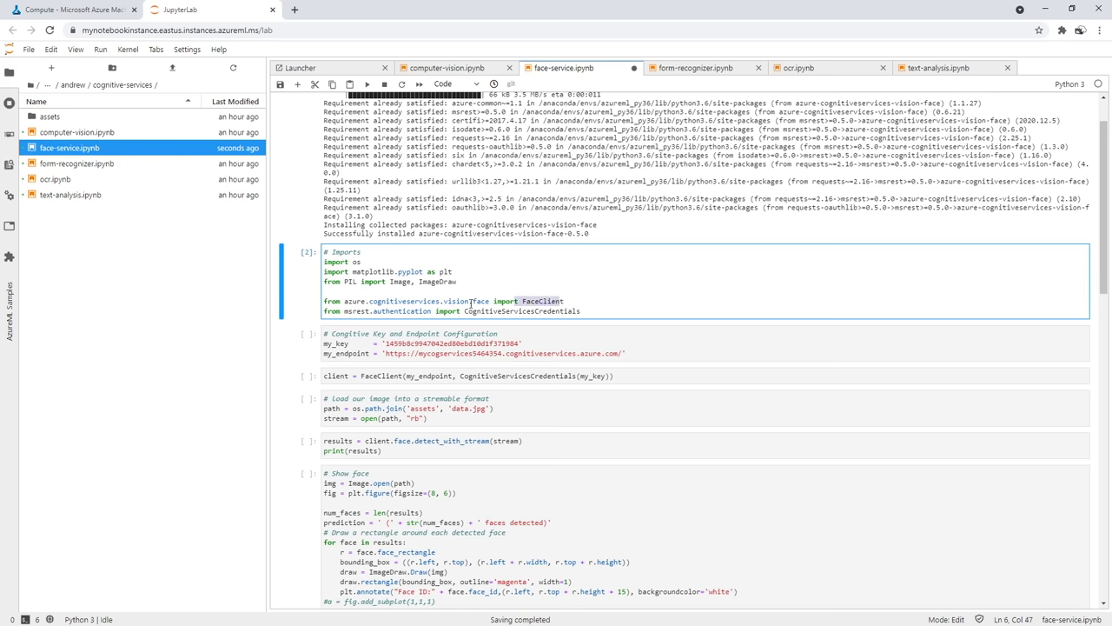
drag(435, 311, 567, 311)
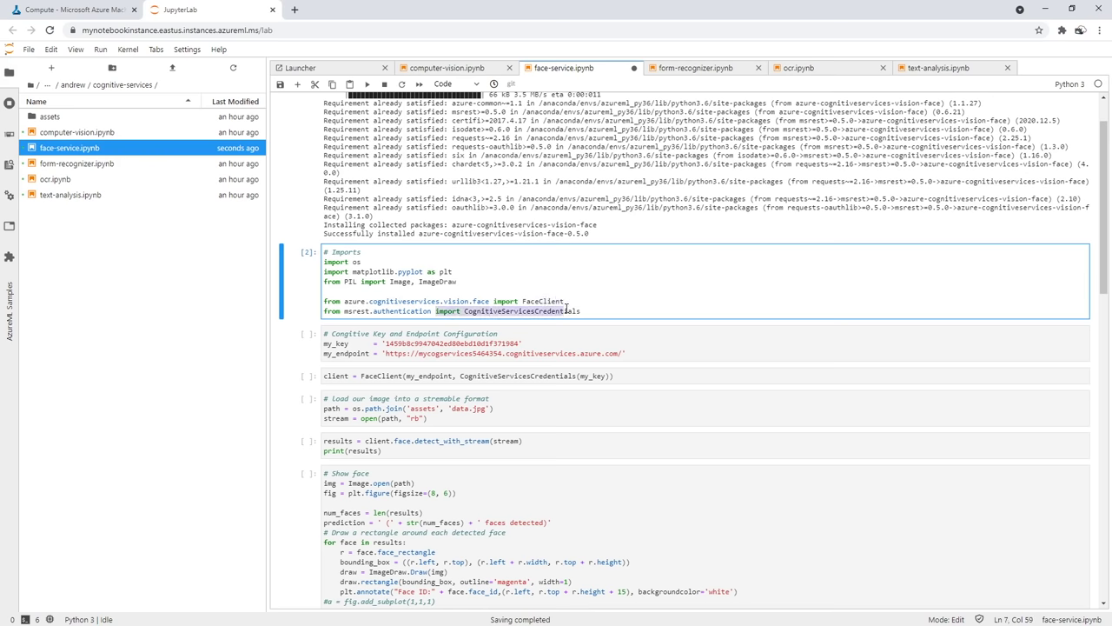
scroll(509, 266, down, 1)
click(460, 285)
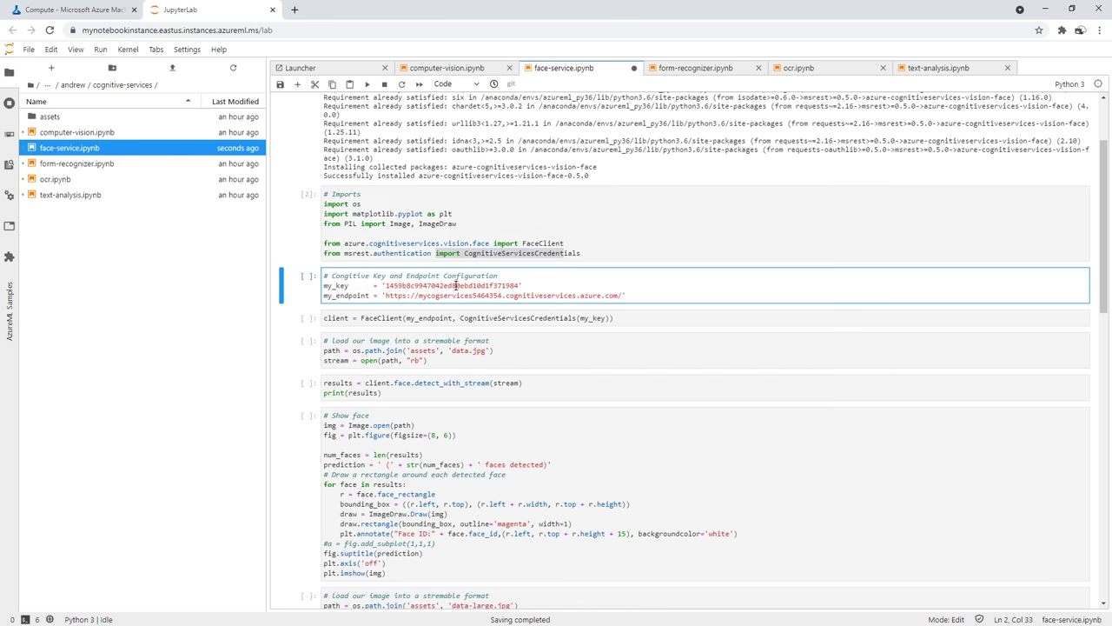
click(367, 83)
Run the cells that create the FaceClient and load assets/data.jpg as a stream
scroll(362, 223, down, 2)
click(367, 202)
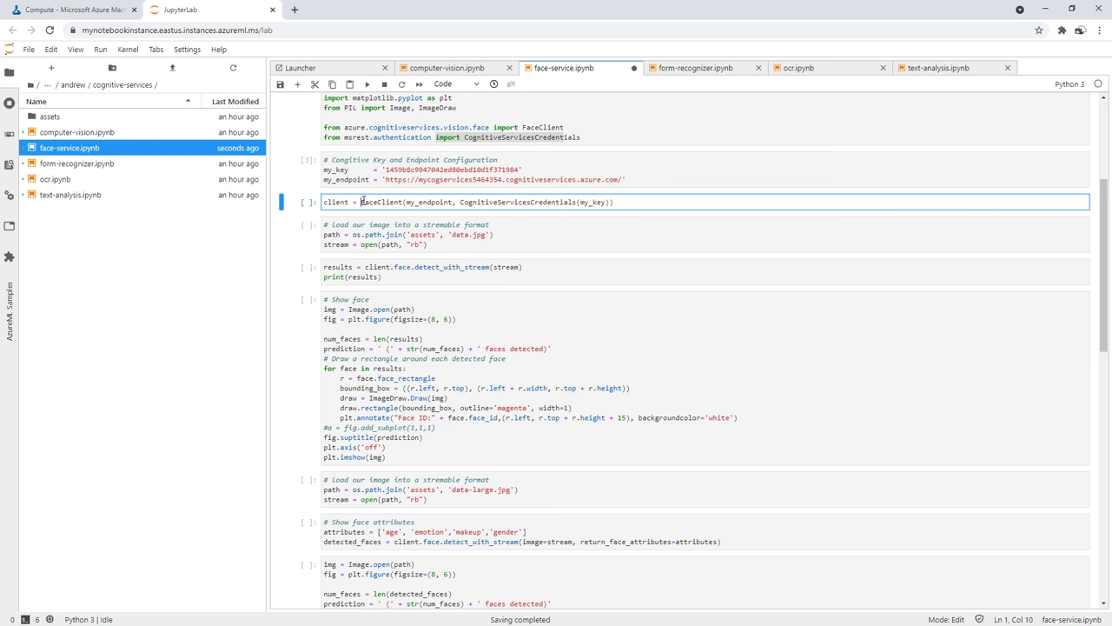
drag(362, 202, 393, 201)
click(366, 84)
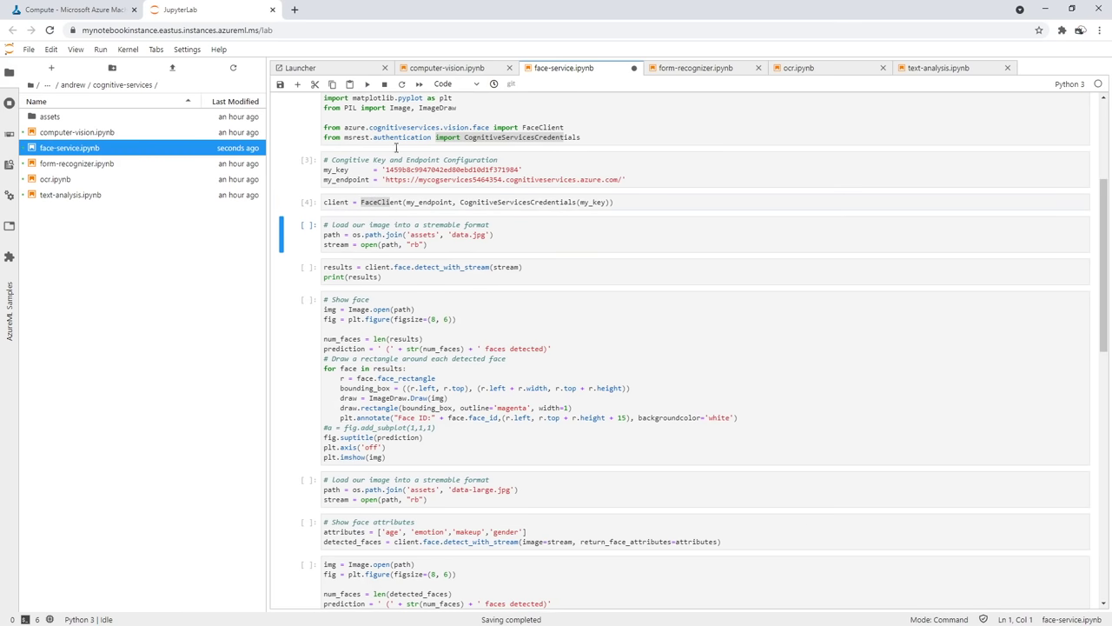
click(389, 235)
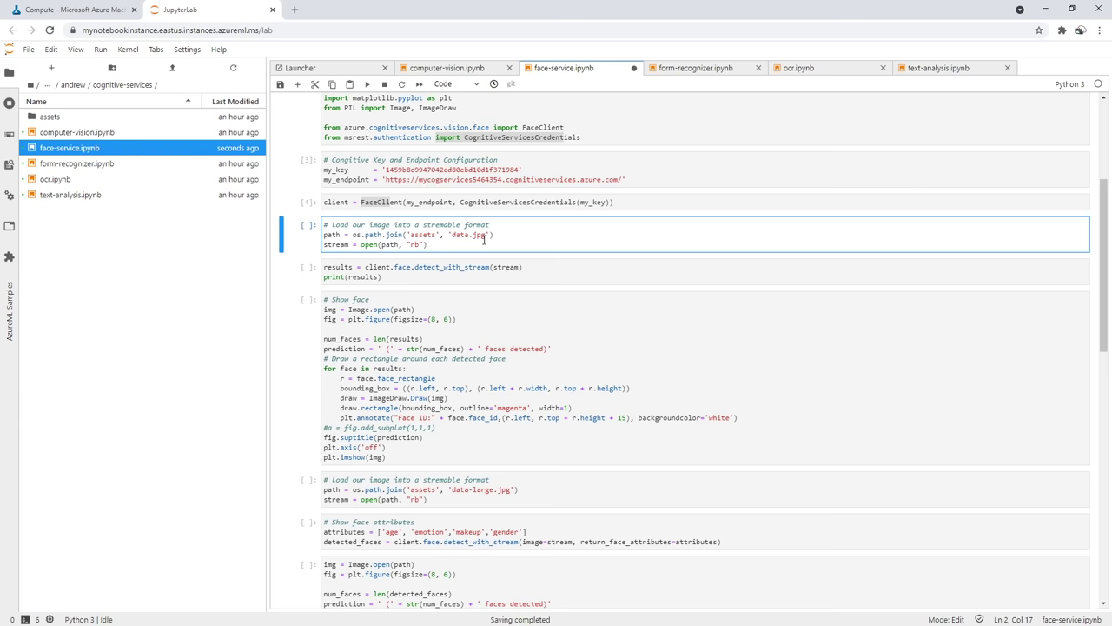
click(367, 84)
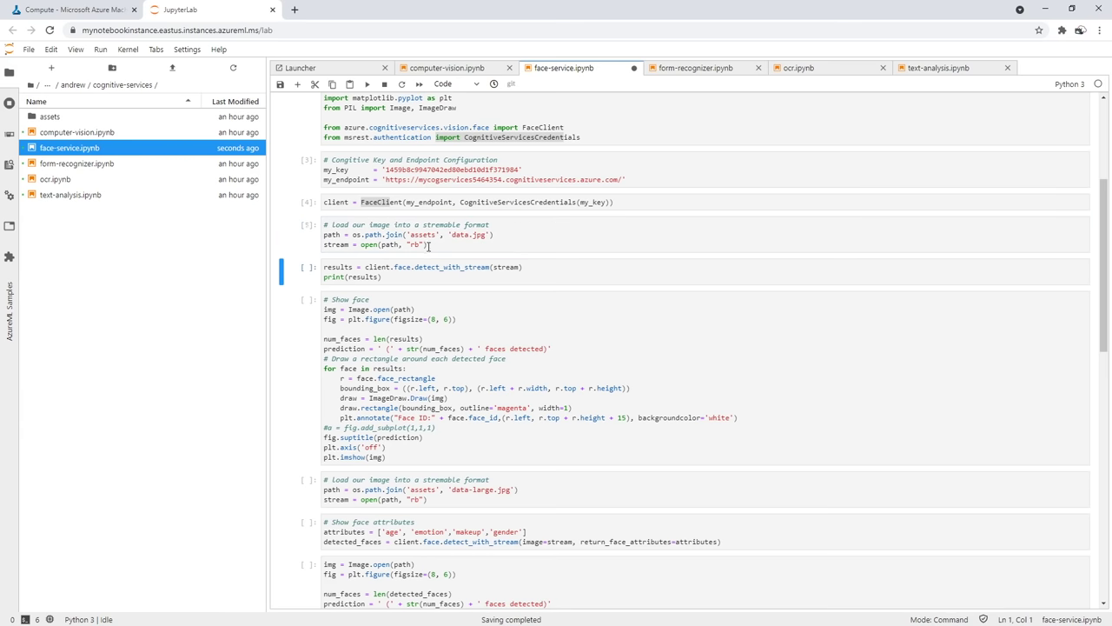
Run the detect_with_stream cell that prints the results and the Show face cell below it
click(410, 276)
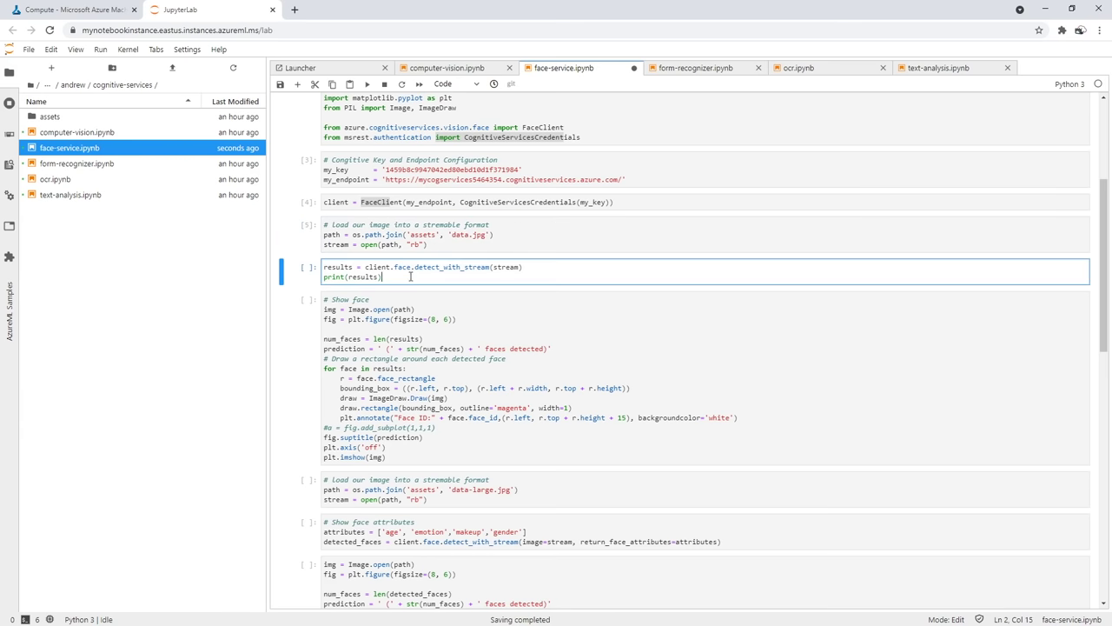
click(367, 84)
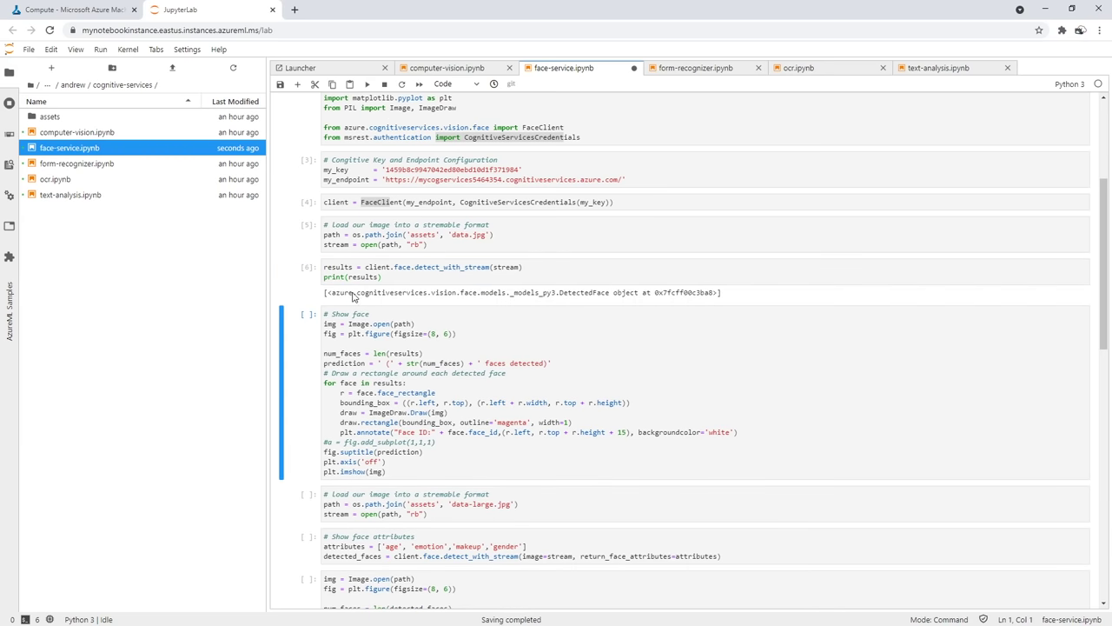
drag(363, 296, 416, 296)
click(424, 354)
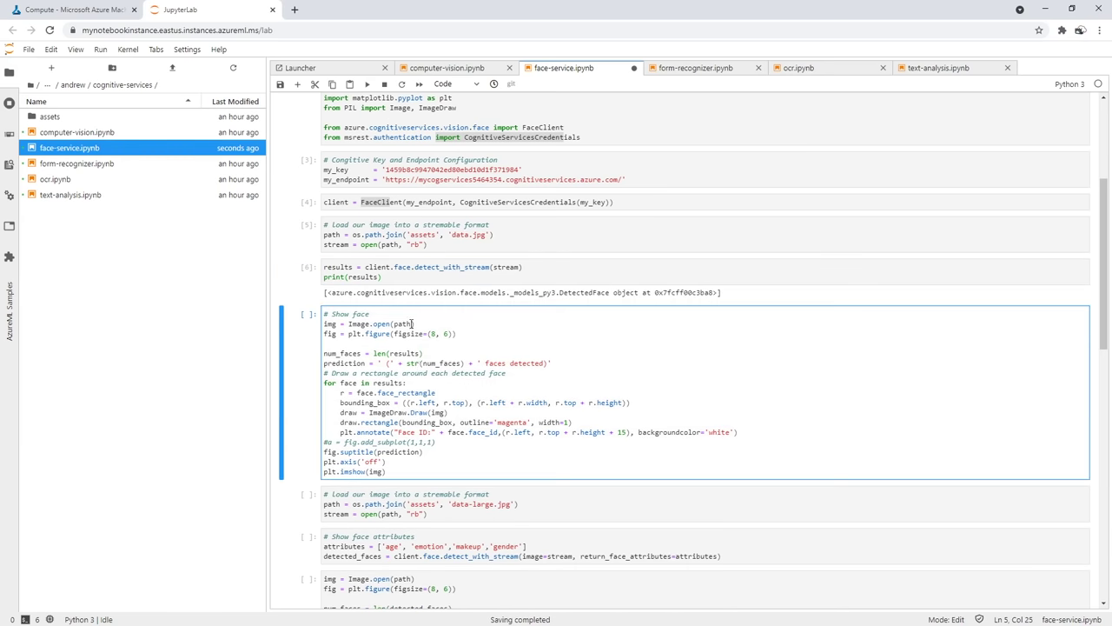
scroll(411, 324, down, 1)
click(368, 84)
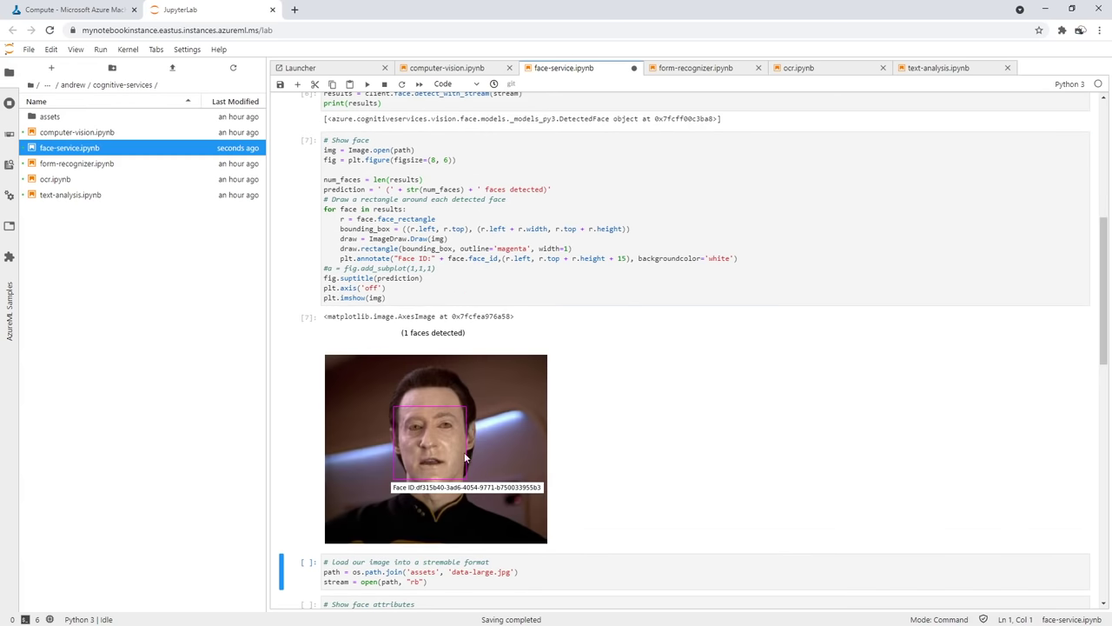
Examine how the Show face cell opens the image, counts the faces and reads each face_rectangle
click(430, 295)
scroll(430, 293, up, 1)
click(406, 261)
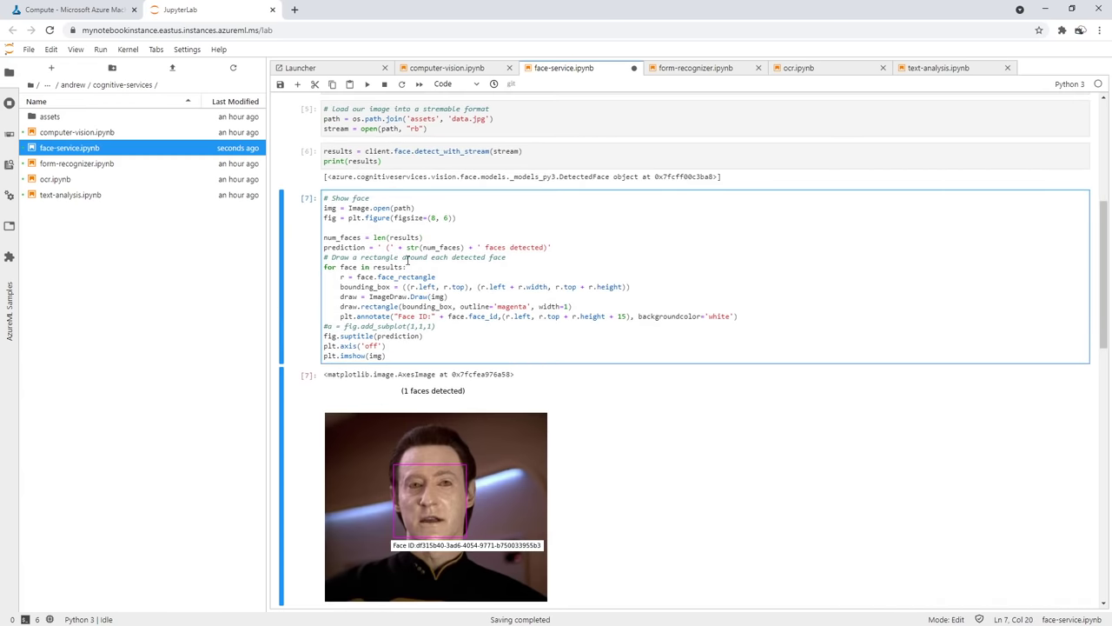
drag(415, 209, 330, 209)
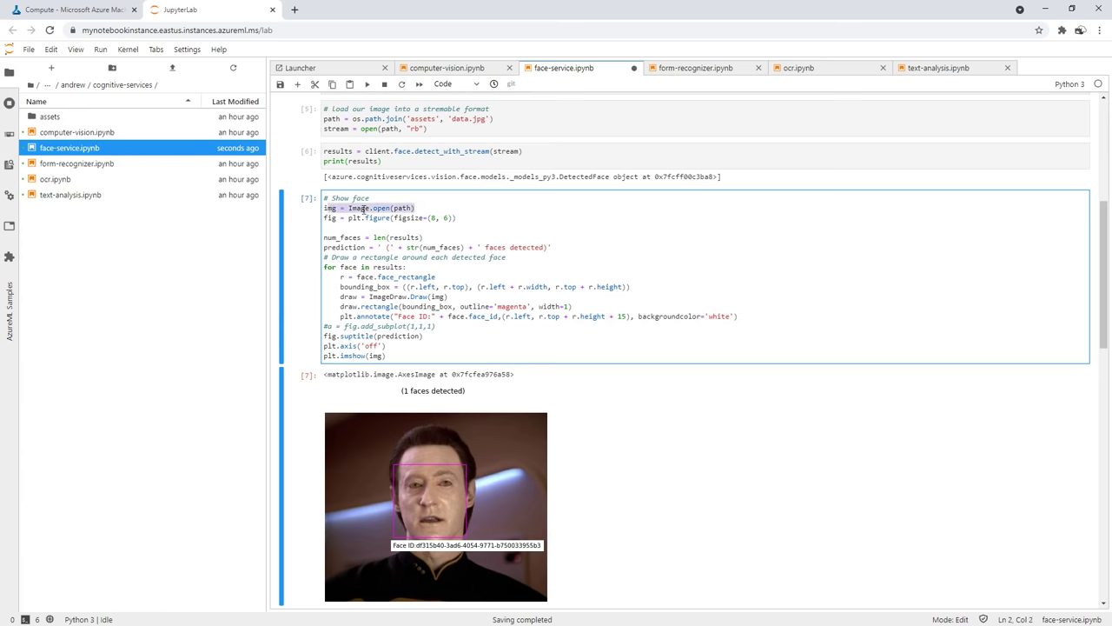
click(468, 219)
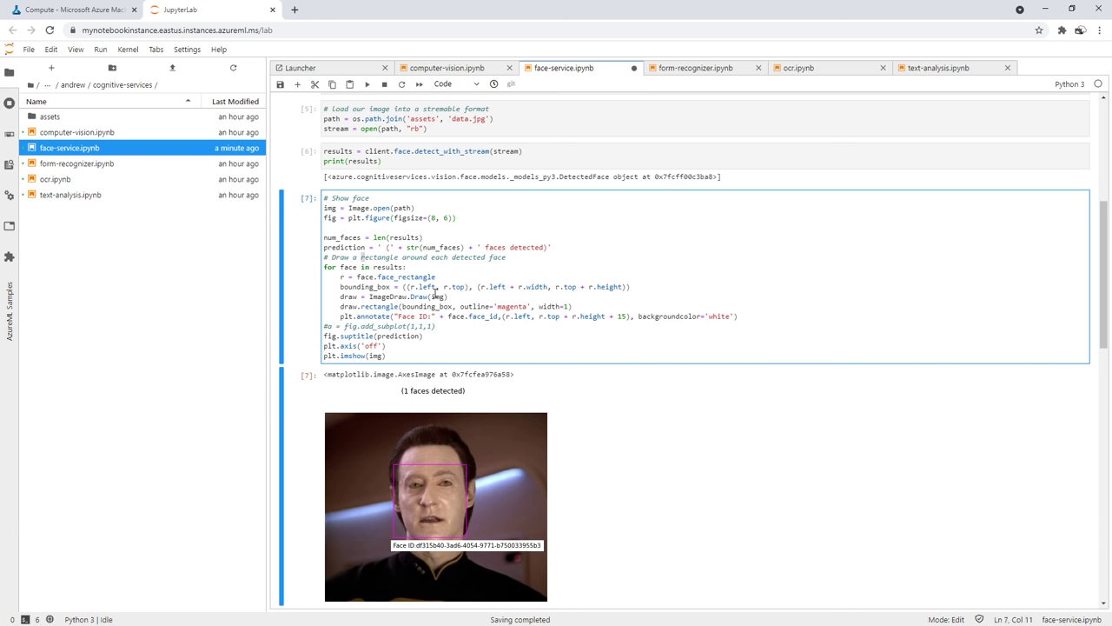
drag(376, 276, 435, 276)
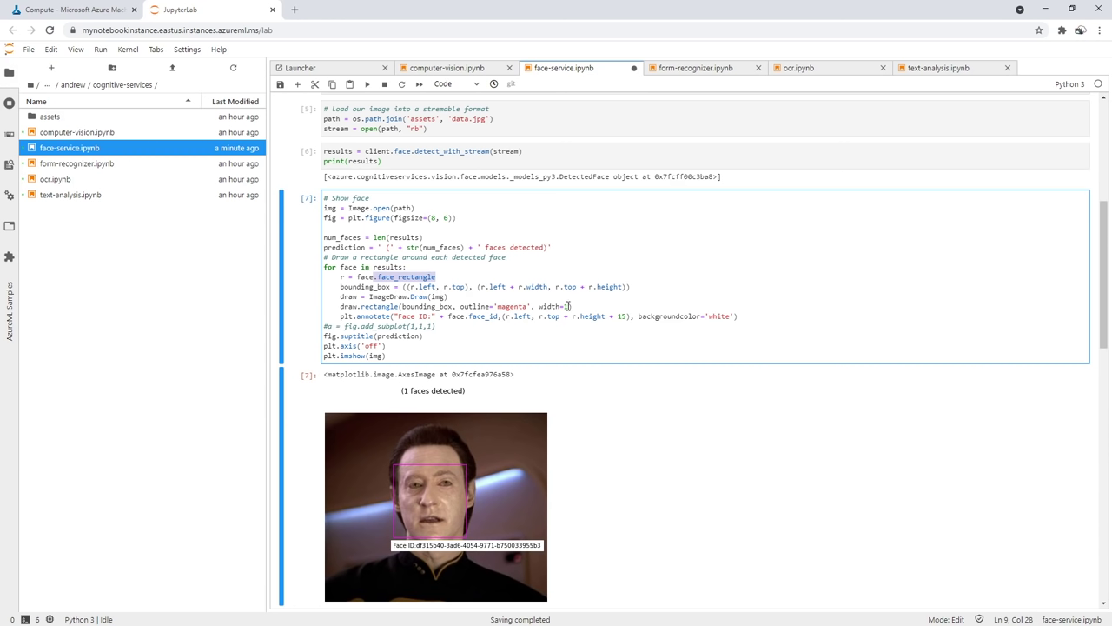
Set the magenta bounding box width to 3 in the Show face cell and rerun it
drag(539, 306, 467, 306)
click(507, 306)
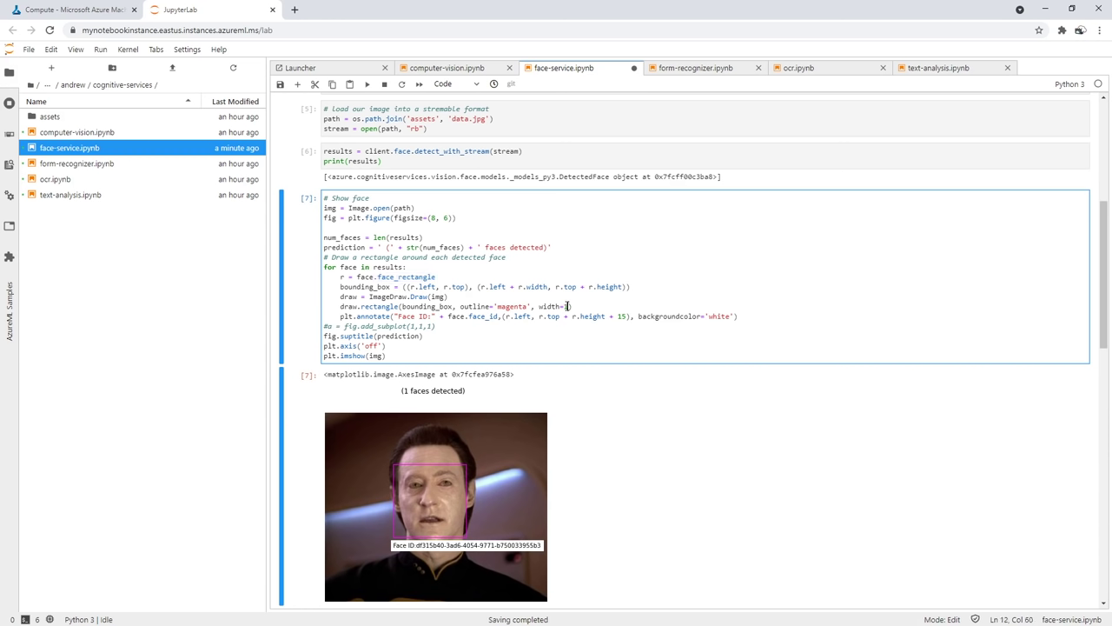
click(422, 257)
click(369, 88)
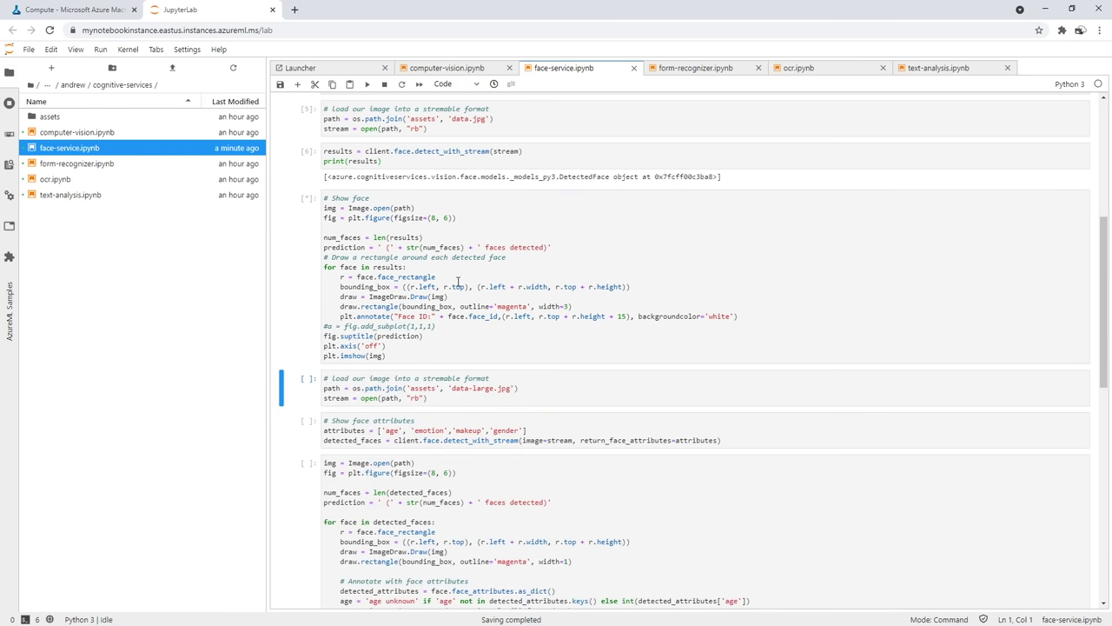
click(476, 316)
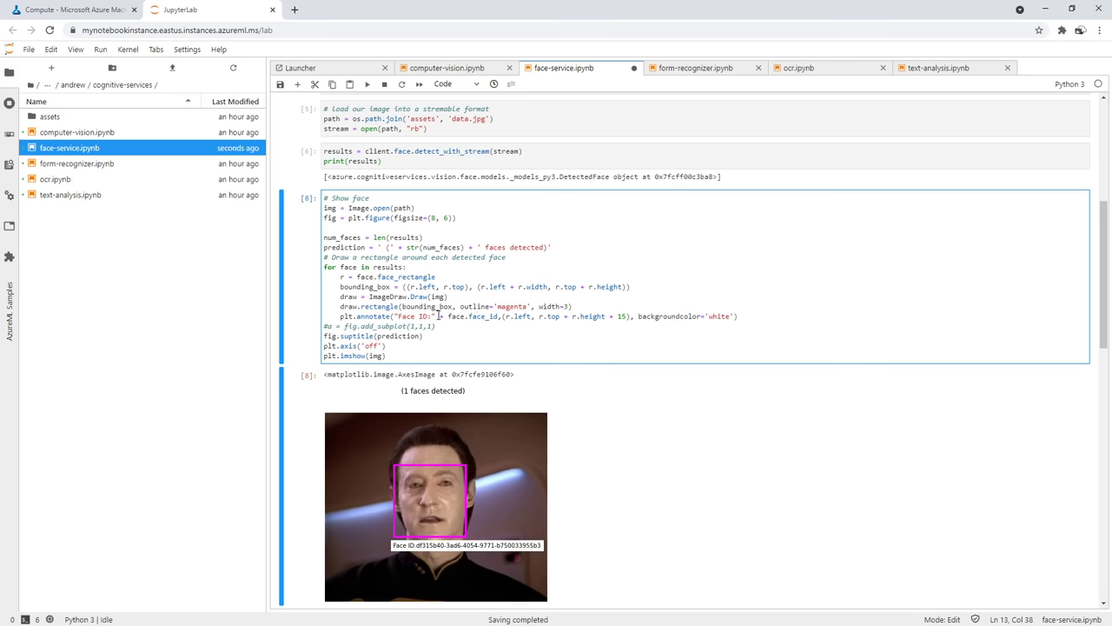
Run the cell that loads data-large.jpg and the cell that detects faces with age, emotion, makeup and gender attributes
scroll(382, 244, down, 5)
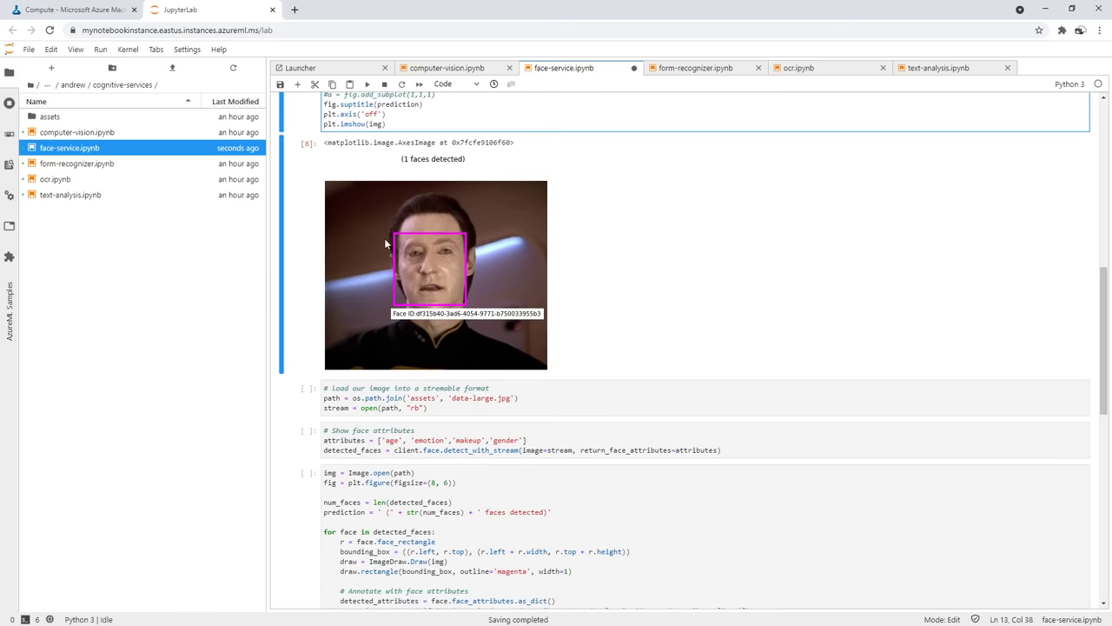
click(400, 291)
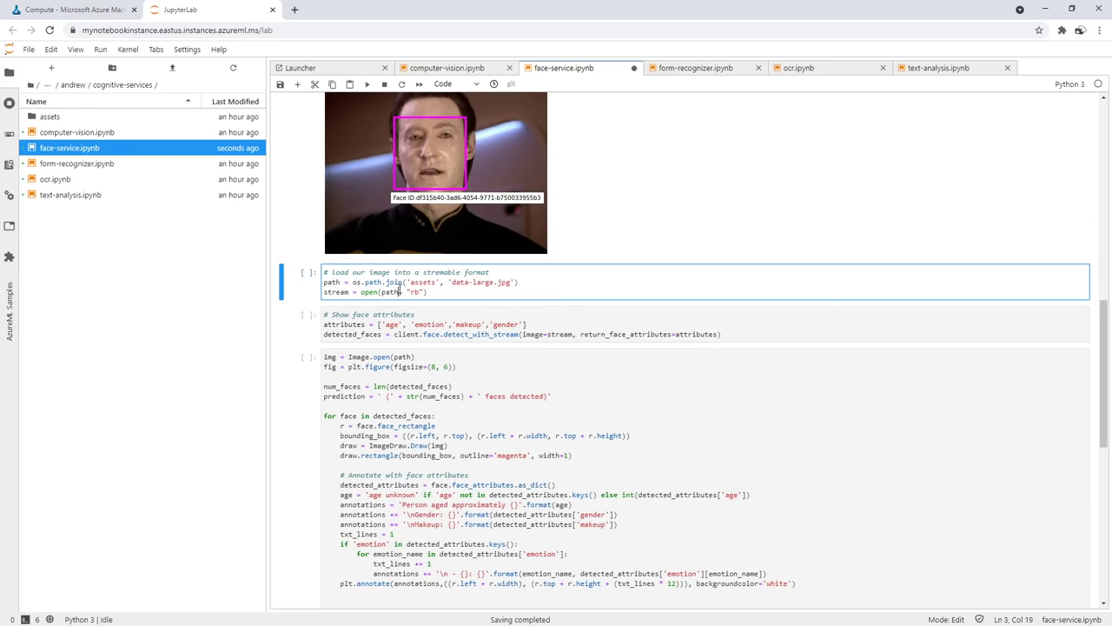
drag(582, 334, 650, 334)
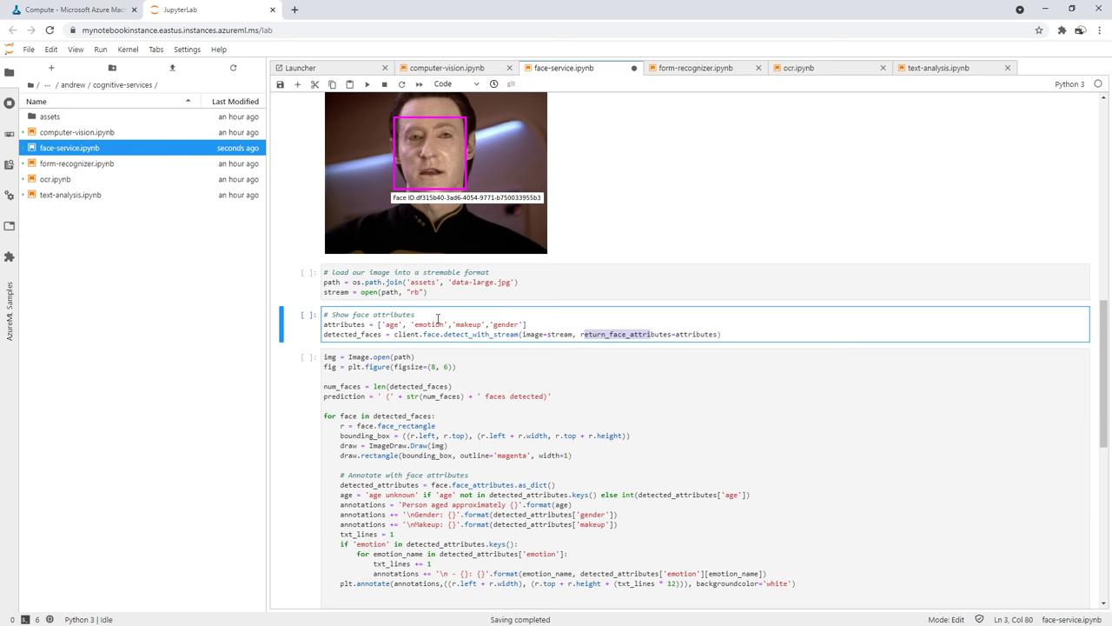
click(490, 282)
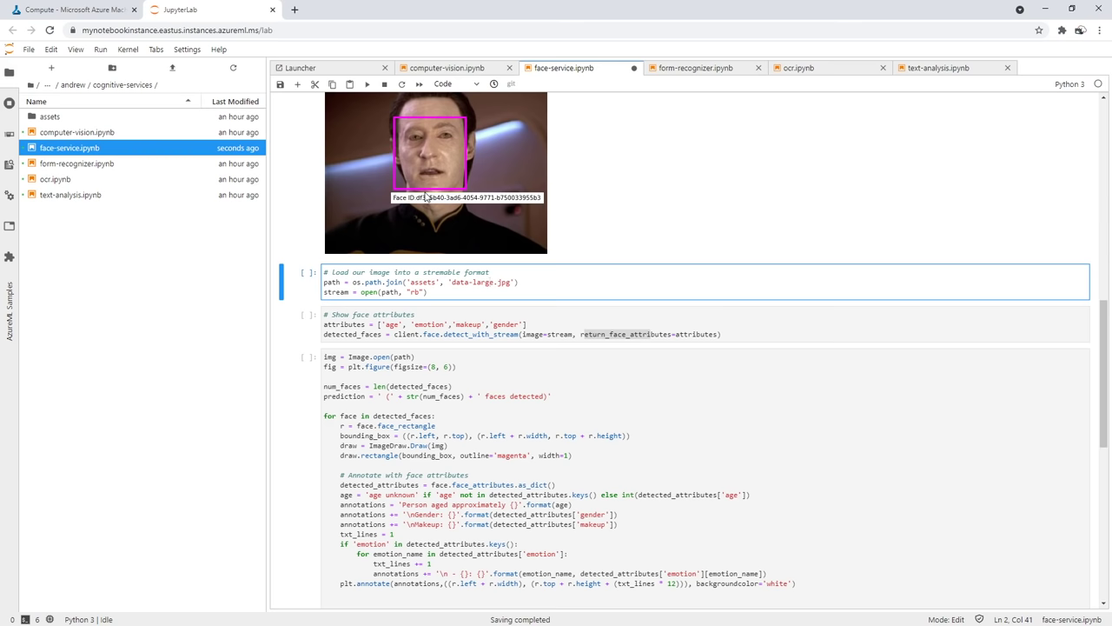
click(464, 283)
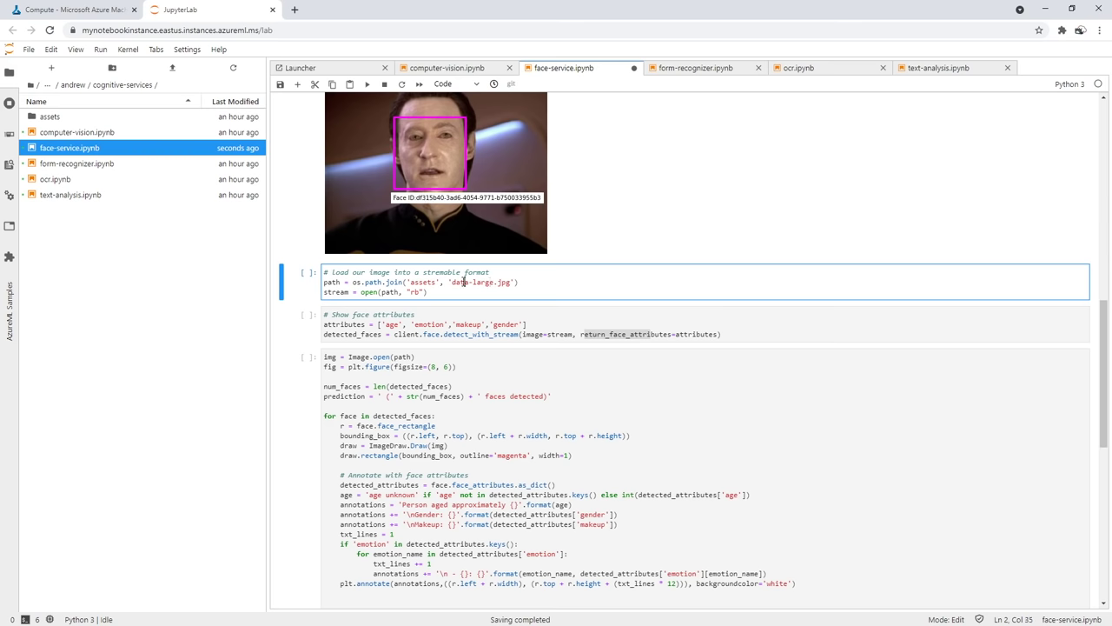
click(365, 84)
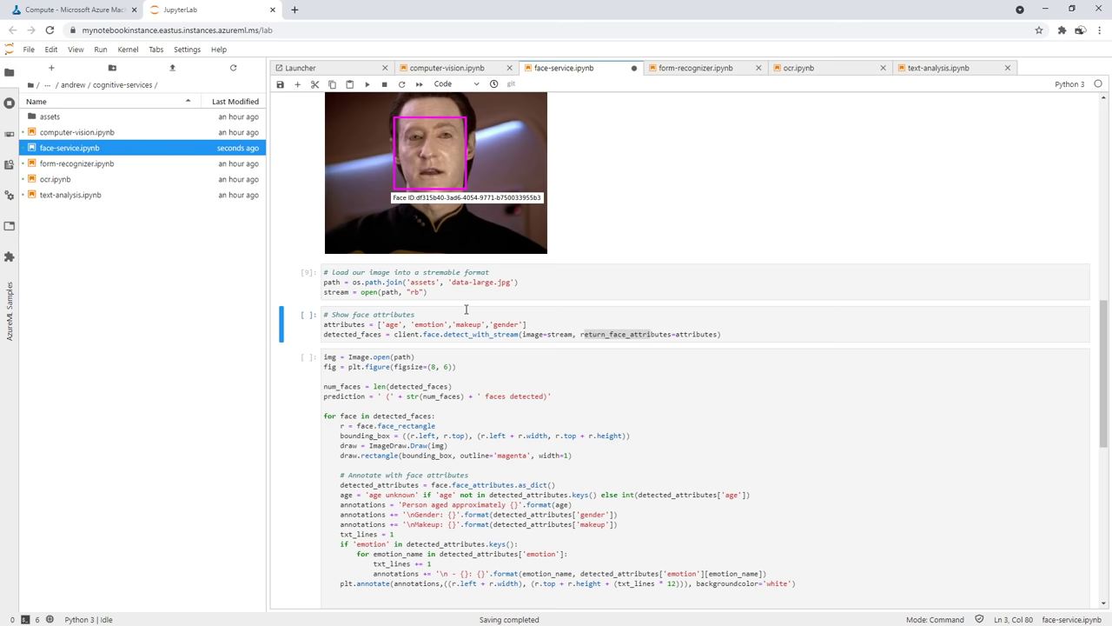
click(424, 330)
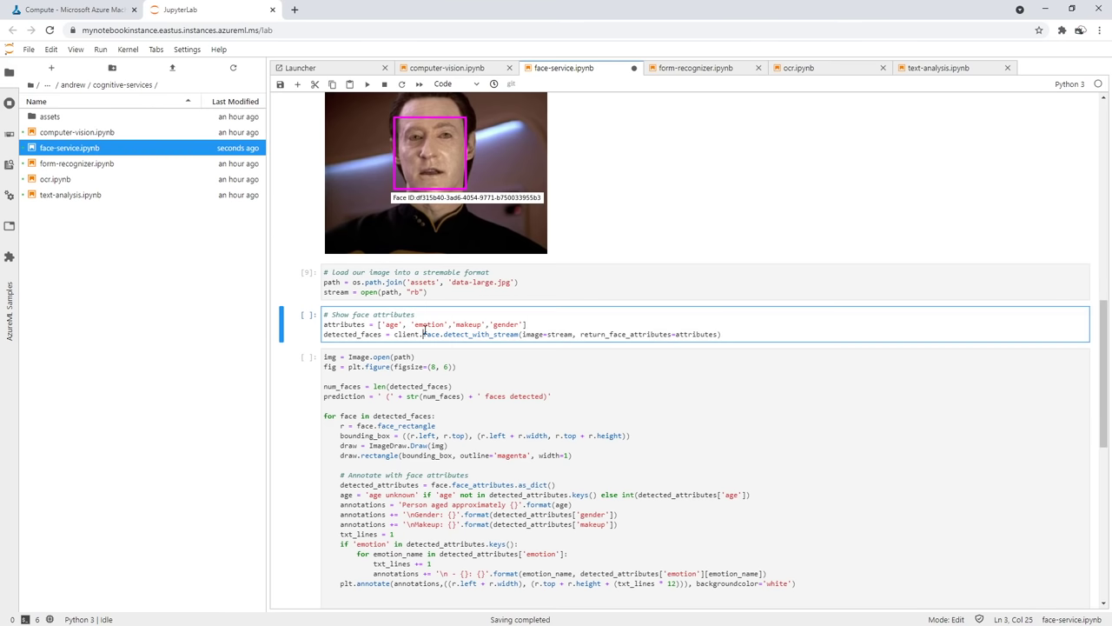
click(365, 84)
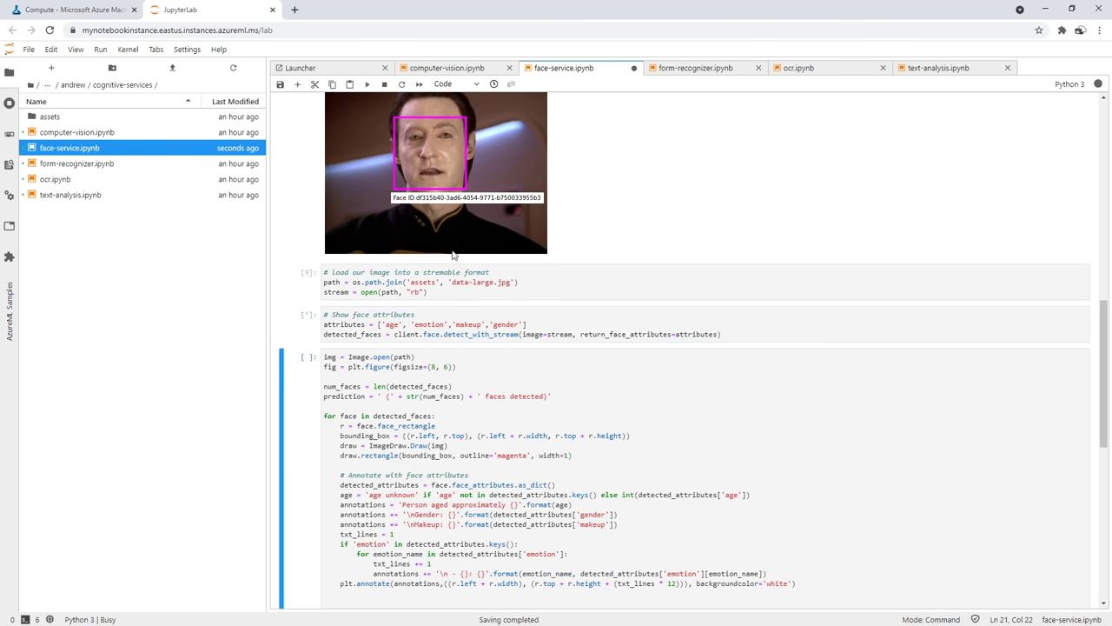
Compare the plain detect_with_stream call with the one that passes return_face_attributes in the Show face attributes cell
scroll(455, 417, up, 2)
scroll(456, 422, up, 6)
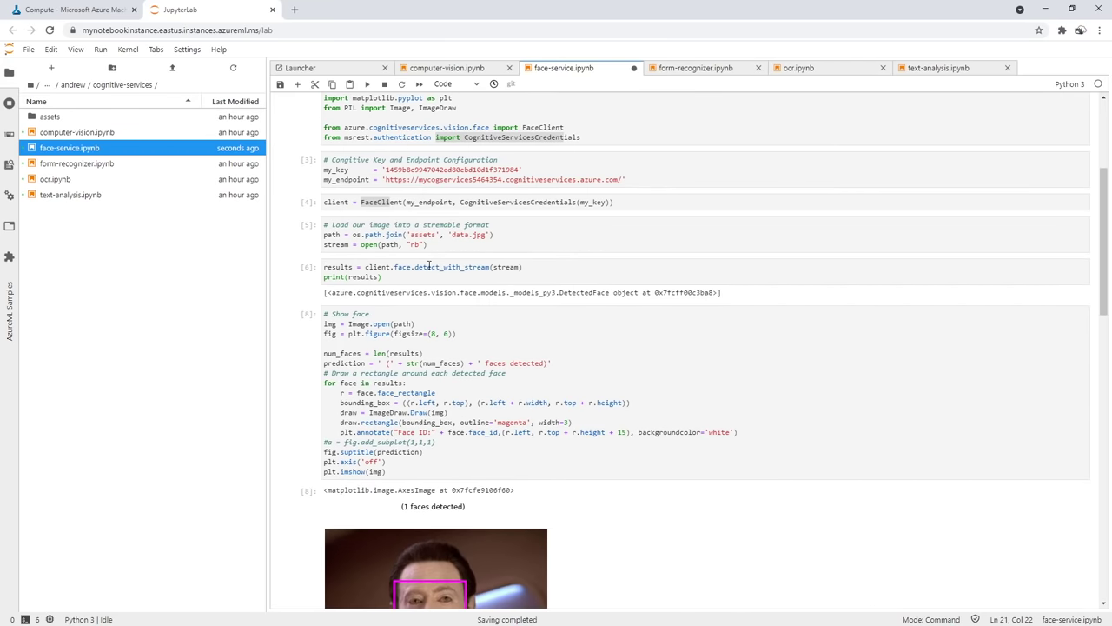
click(441, 267)
double_click(442, 267)
scroll(469, 328, down, 6)
scroll(468, 328, down, 1)
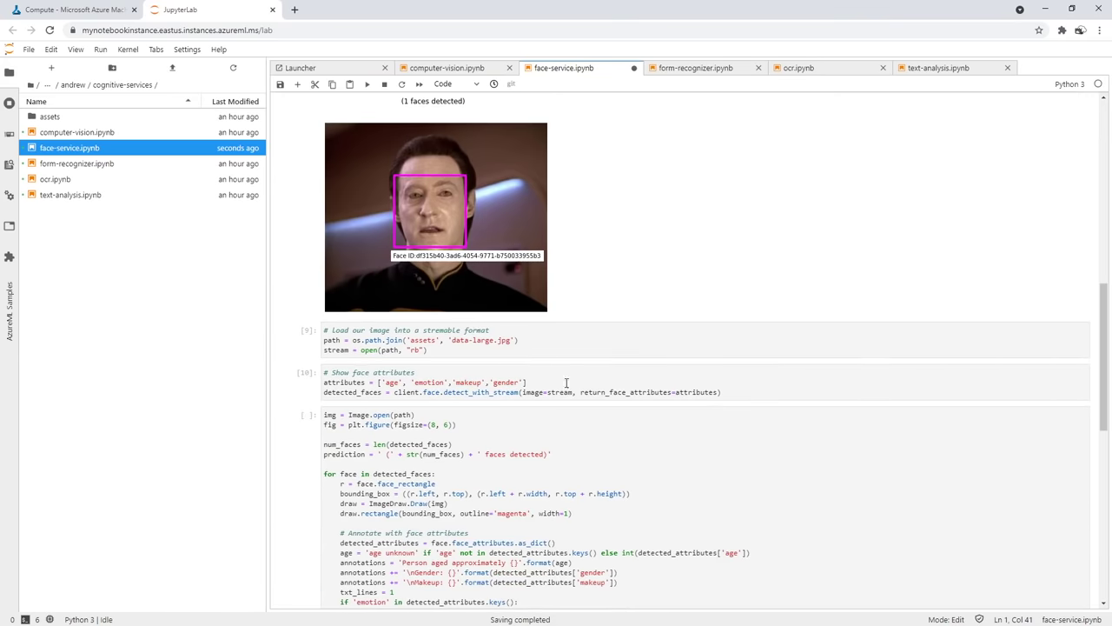
scroll(543, 398, down, 1)
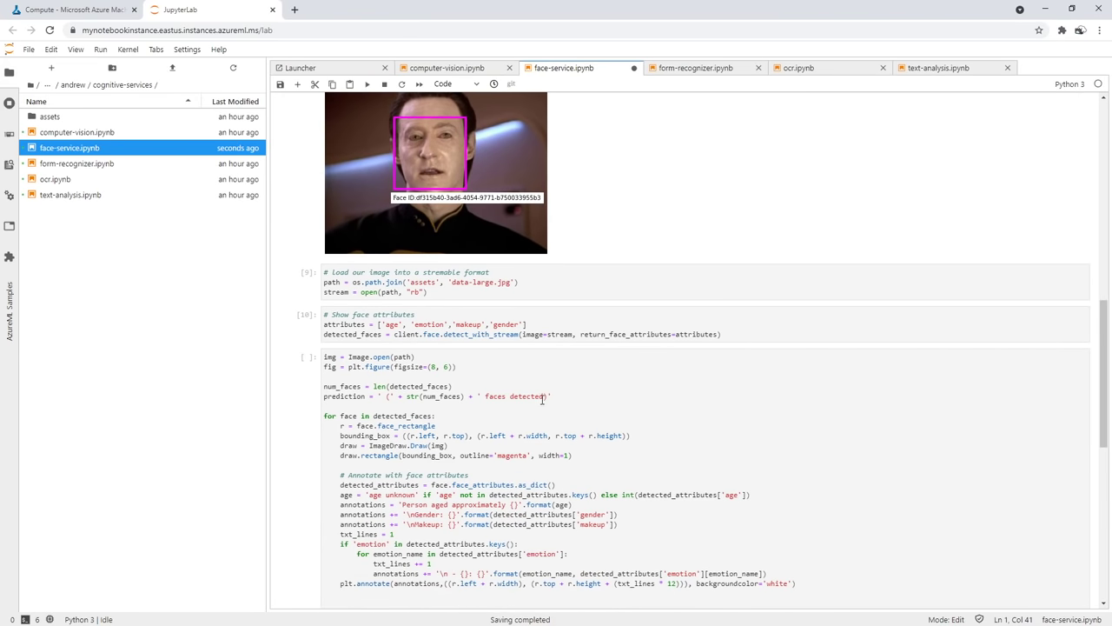
double_click(493, 334)
double_click(611, 334)
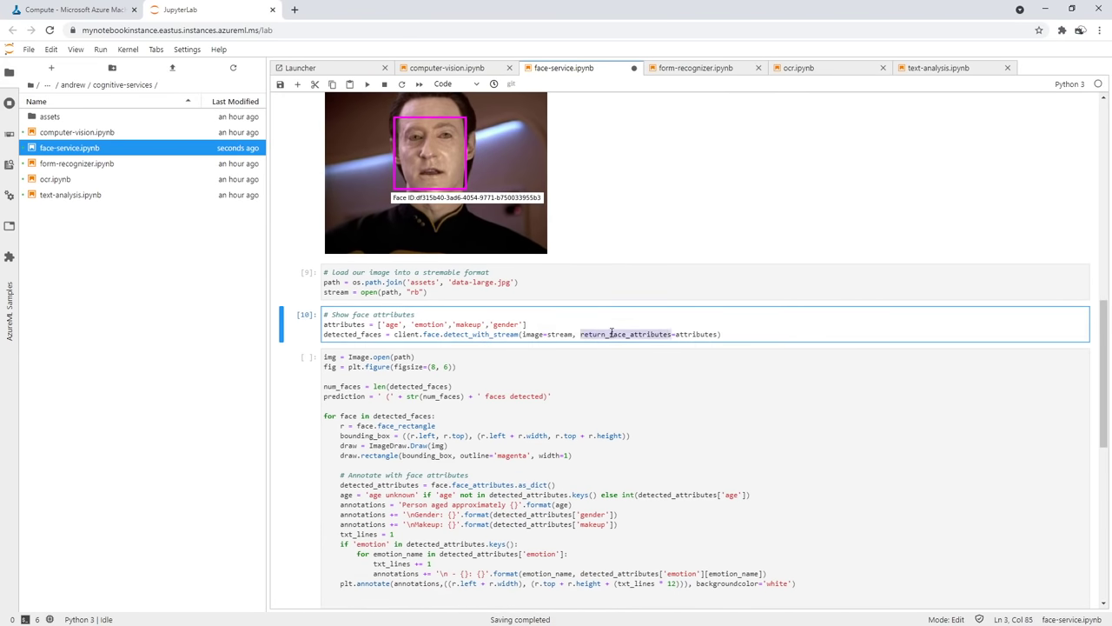
triple_click(693, 333)
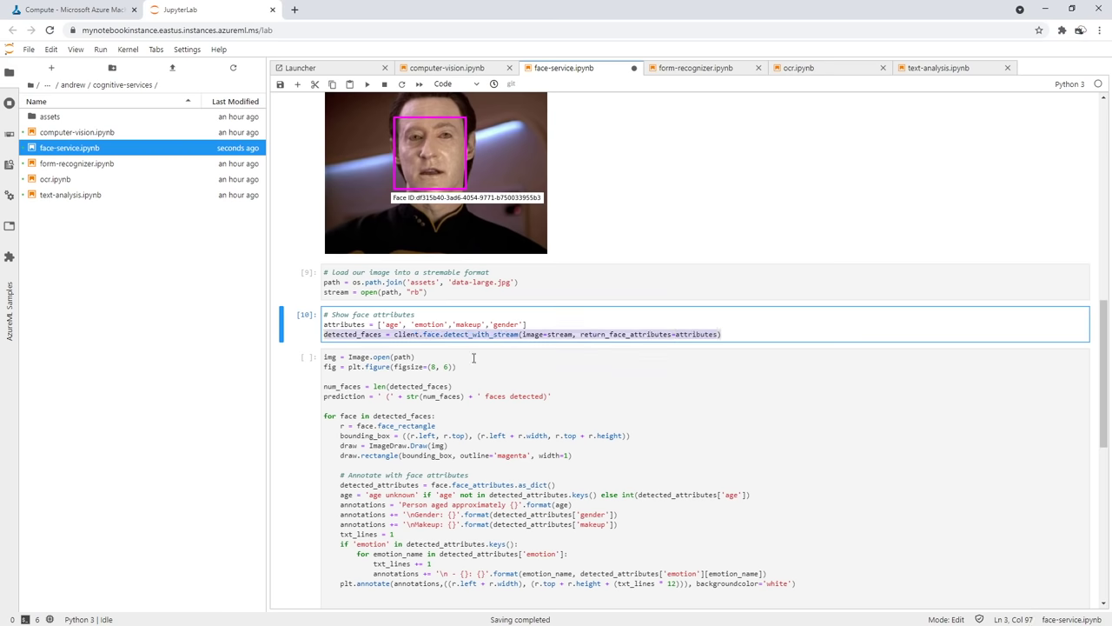
Run the cell that draws the detected faces and annotates them with their attributes
click(473, 374)
scroll(472, 372, down, 1)
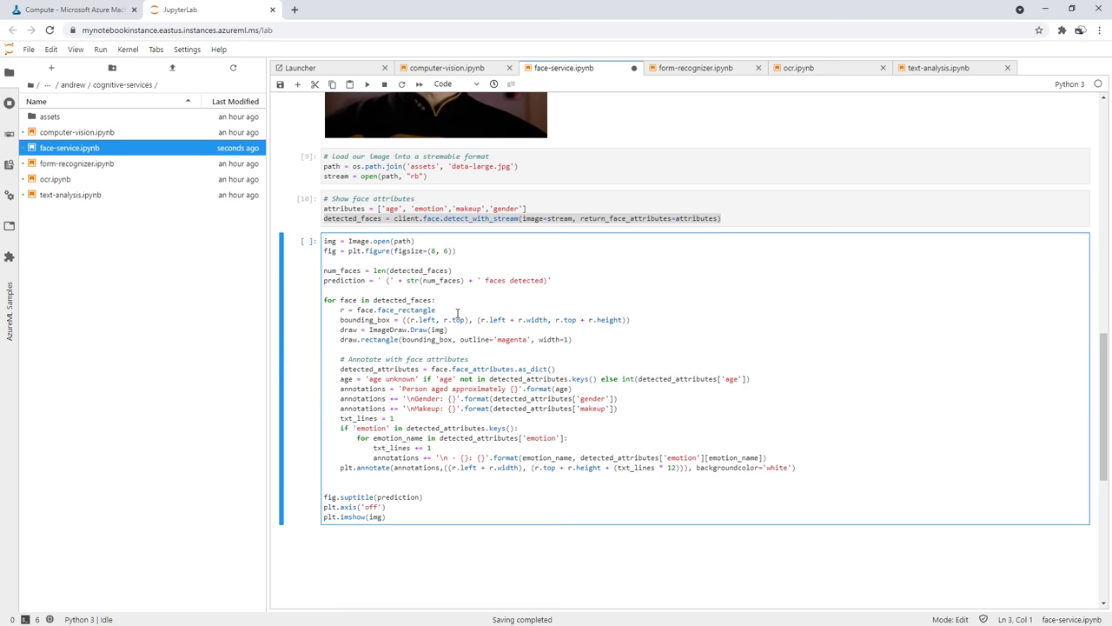
click(366, 84)
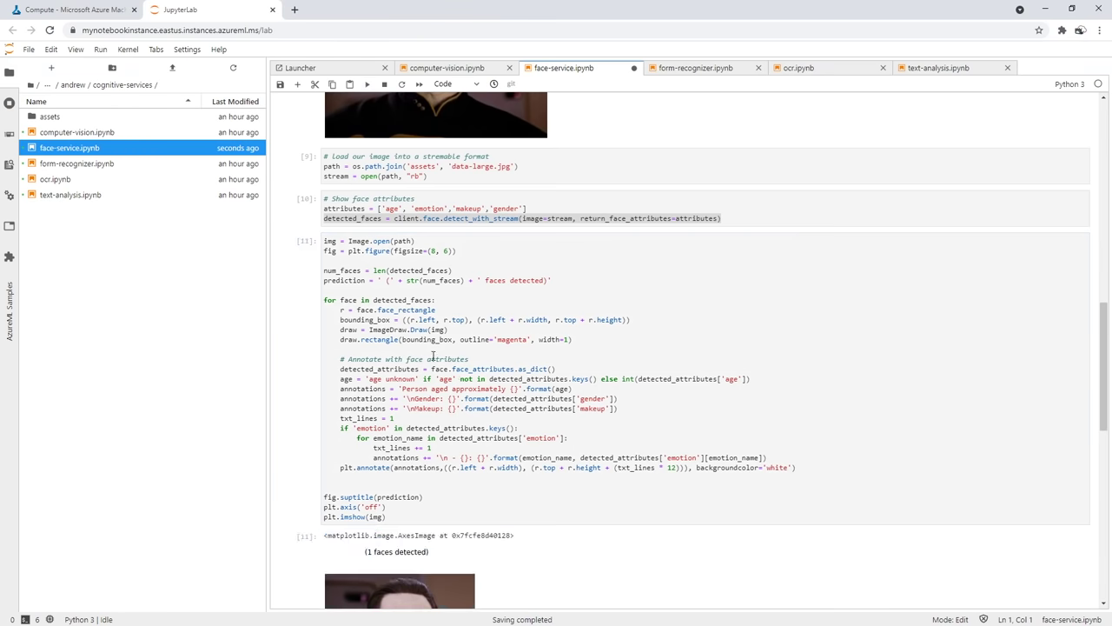
scroll(404, 278, down, 1)
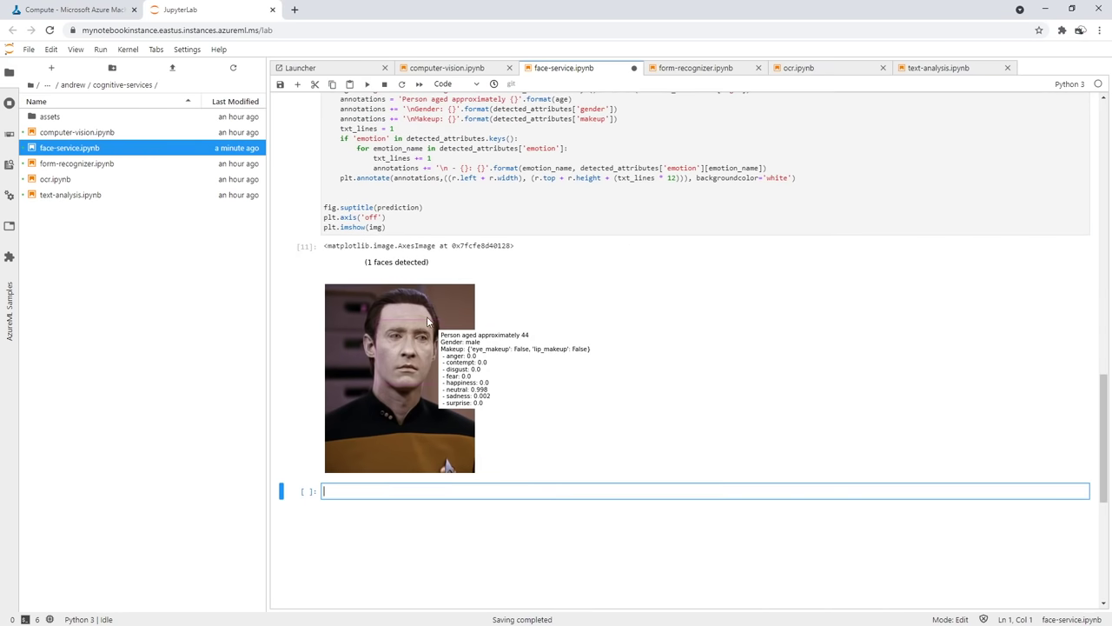
Set the bounding box width to 3 in the face attribute annotation cell and rerun it
scroll(487, 295, up, 3)
click(550, 273)
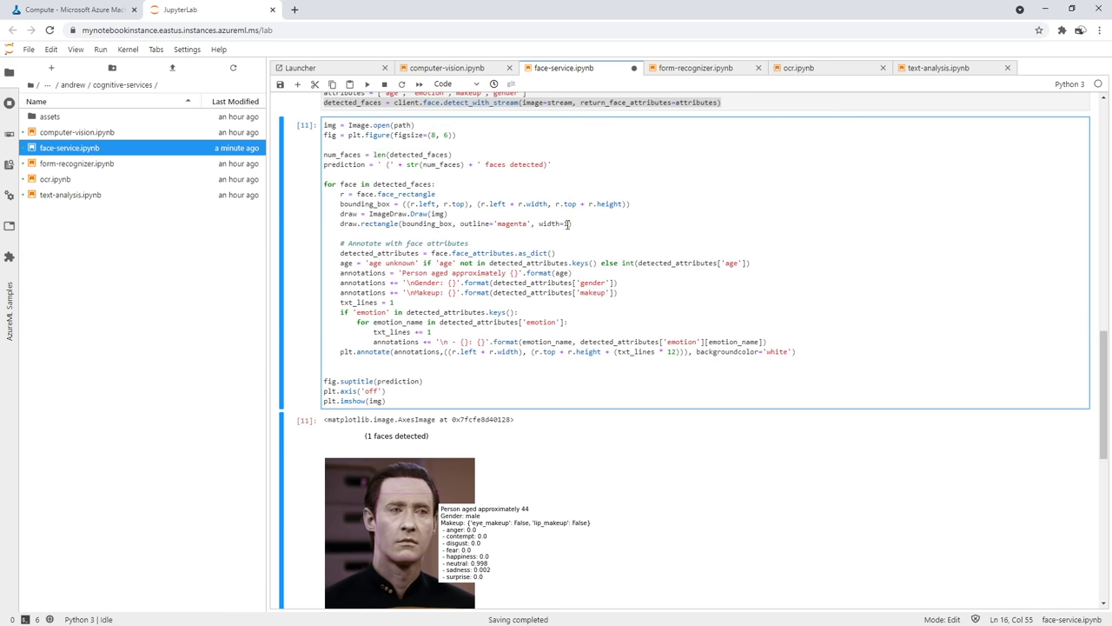
text(3)
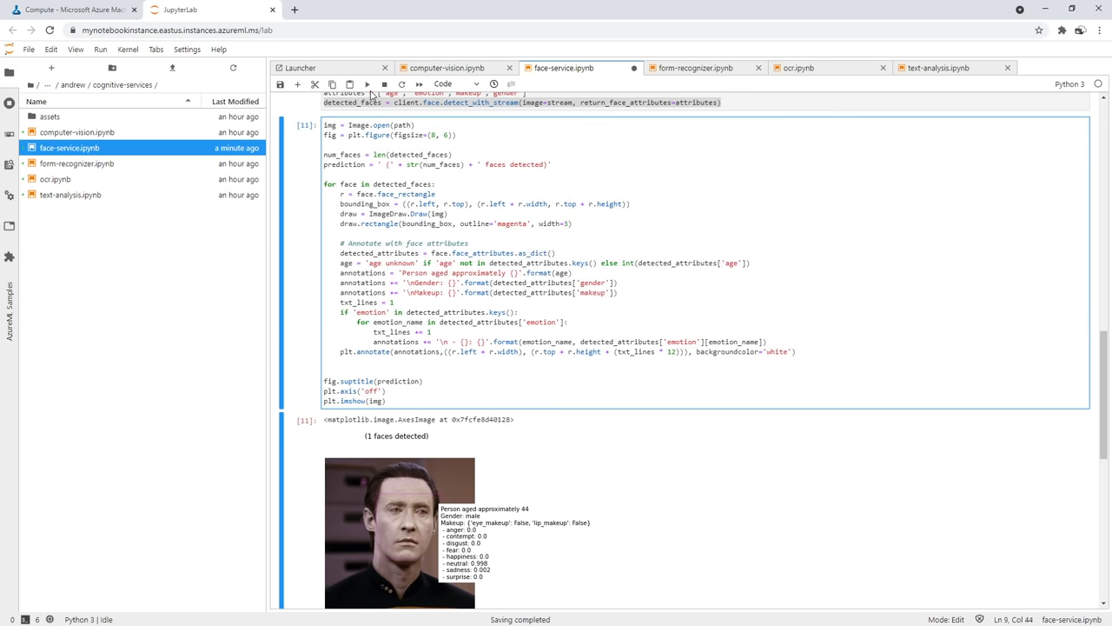
key(shift+Return)
scroll(469, 339, down, 2)
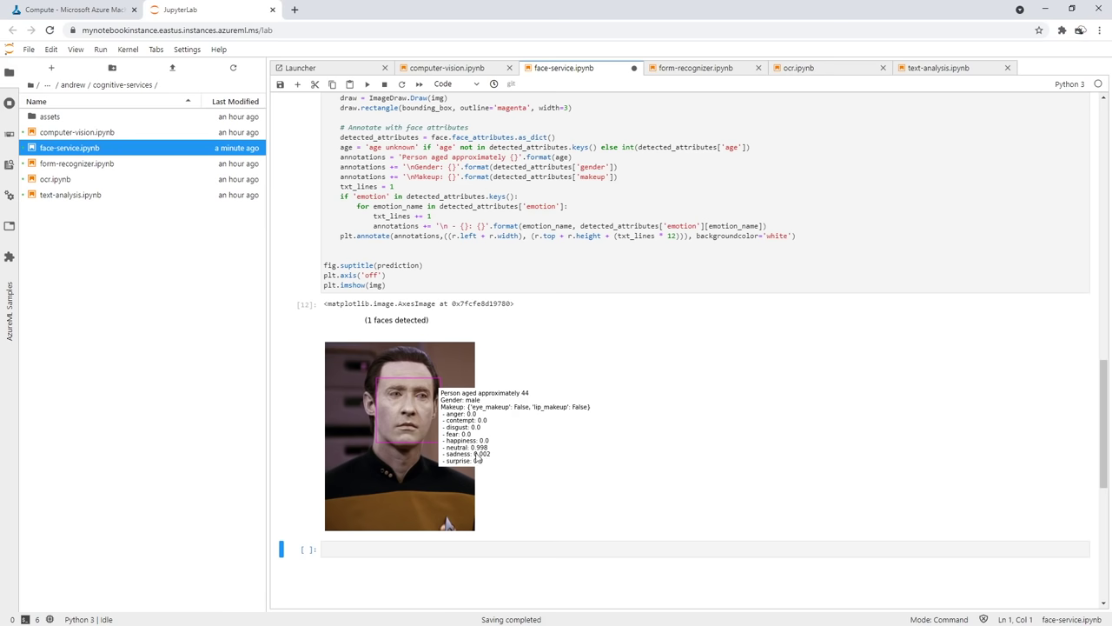
Examine the annotation cell's bounding box drawing code and how it reads face_attributes as a dictionary
scroll(423, 444, up, 3)
click(477, 300)
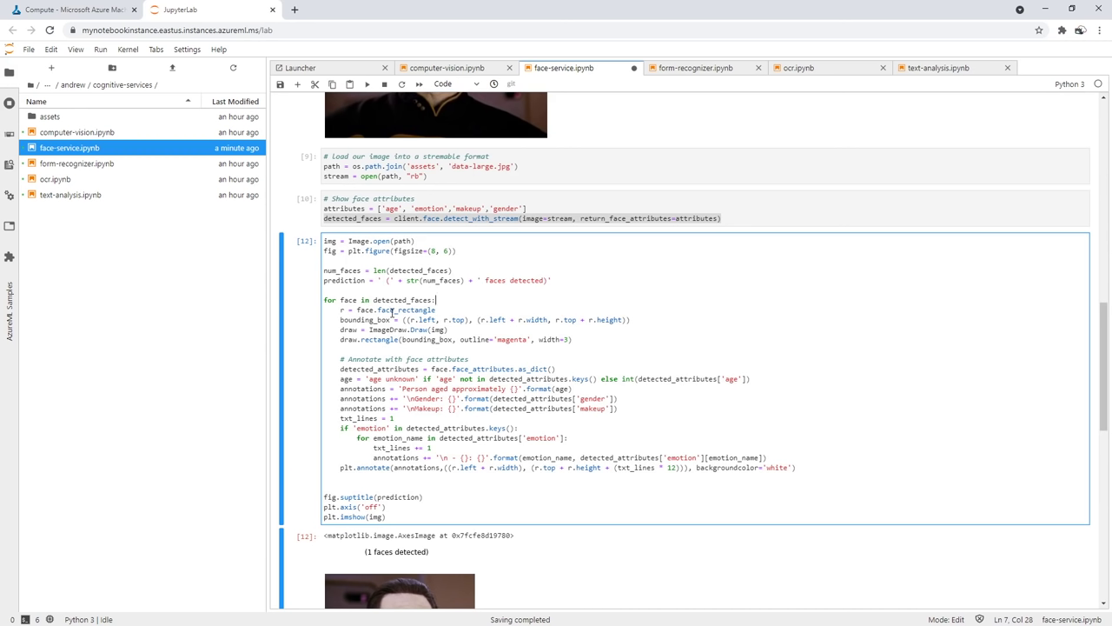
drag(599, 339, 330, 319)
click(437, 347)
scroll(438, 348, down, 2)
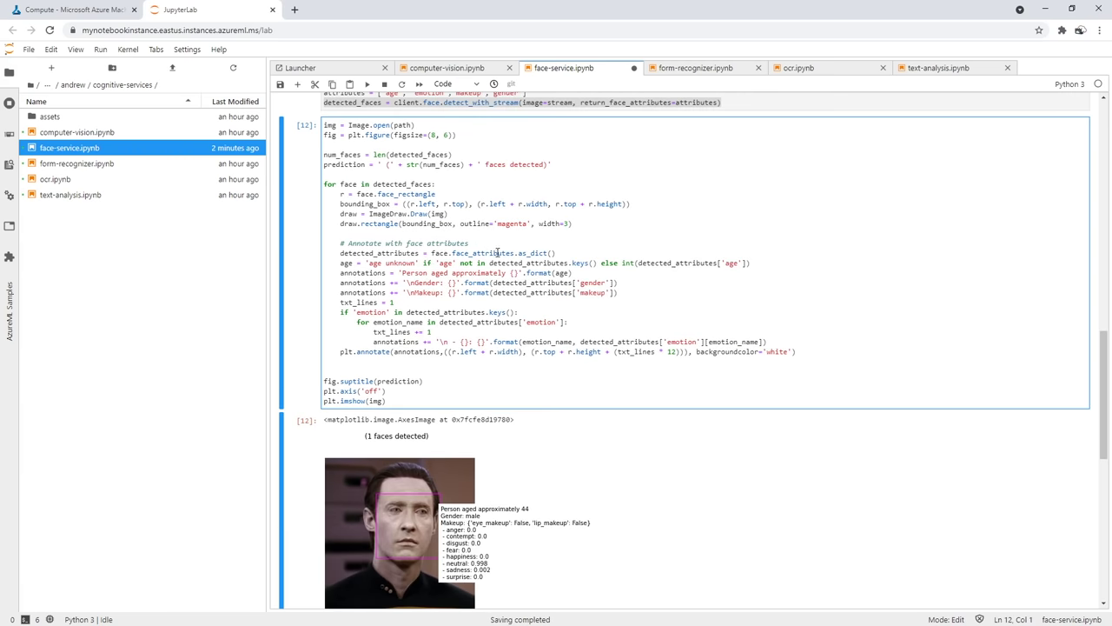
scroll(489, 305, up, 1)
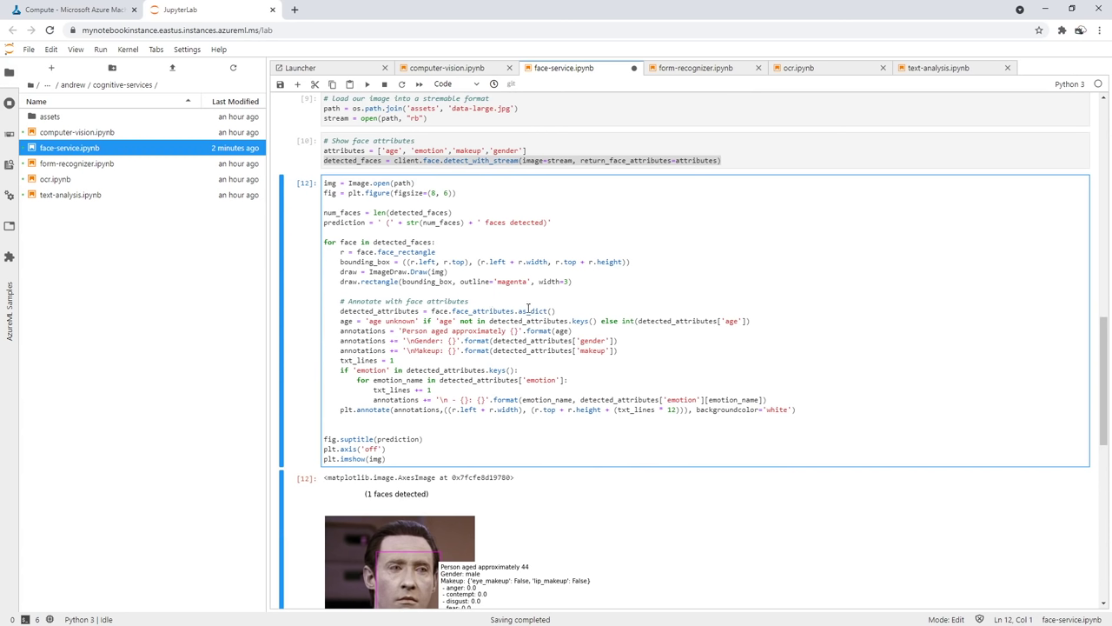
double_click(485, 310)
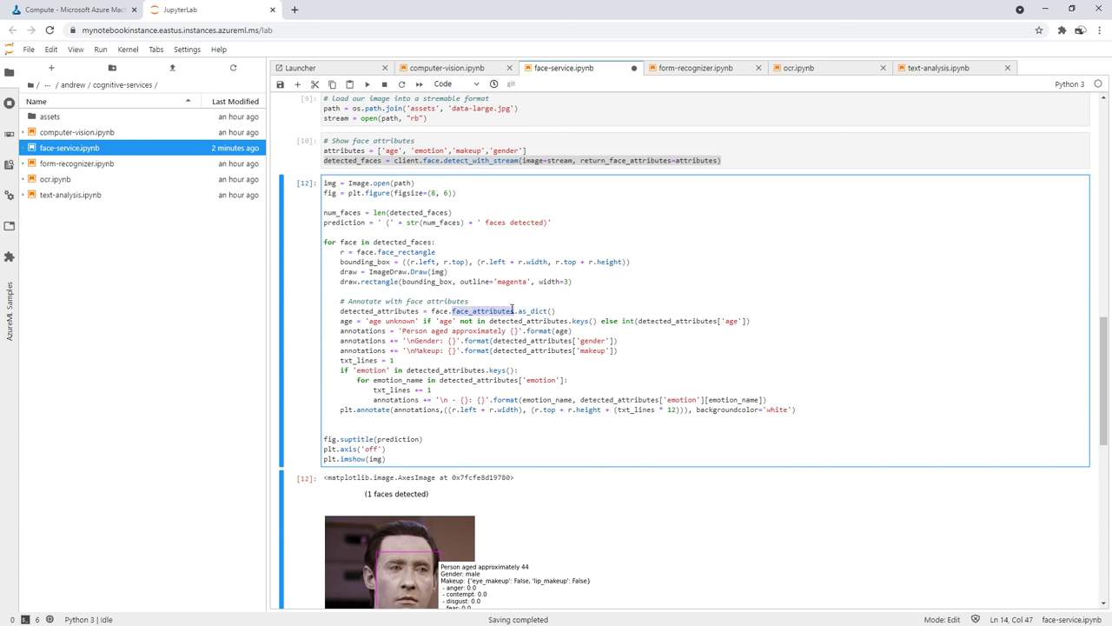
double_click(530, 310)
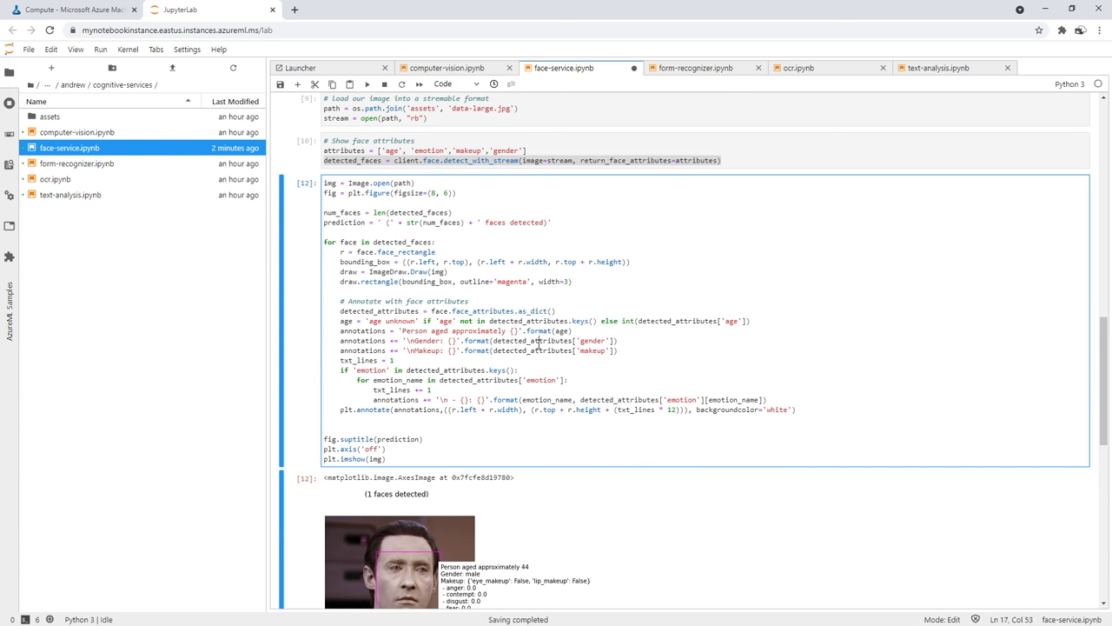
Examine how the annotation cell formats the gender and makeup values from detected_attributes, and return to the start of the notebook
double_click(538, 341)
click(591, 342)
double_click(553, 350)
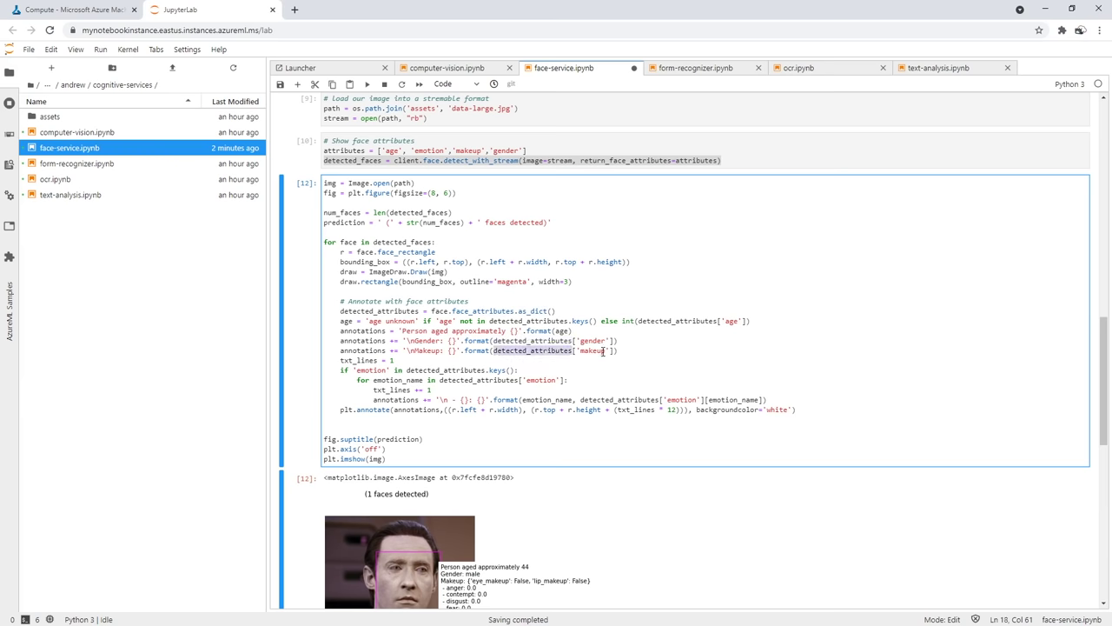
scroll(603, 350, down, 2)
scroll(524, 459, up, 4)
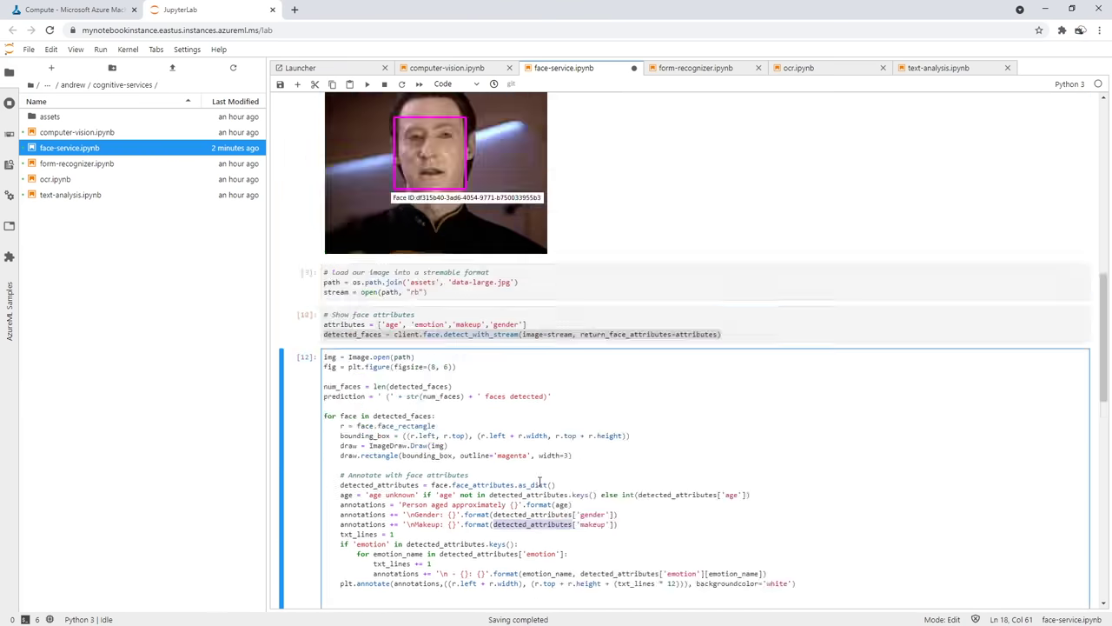
scroll(539, 480, up, 10)
right_click(534, 134)
click(453, 211)
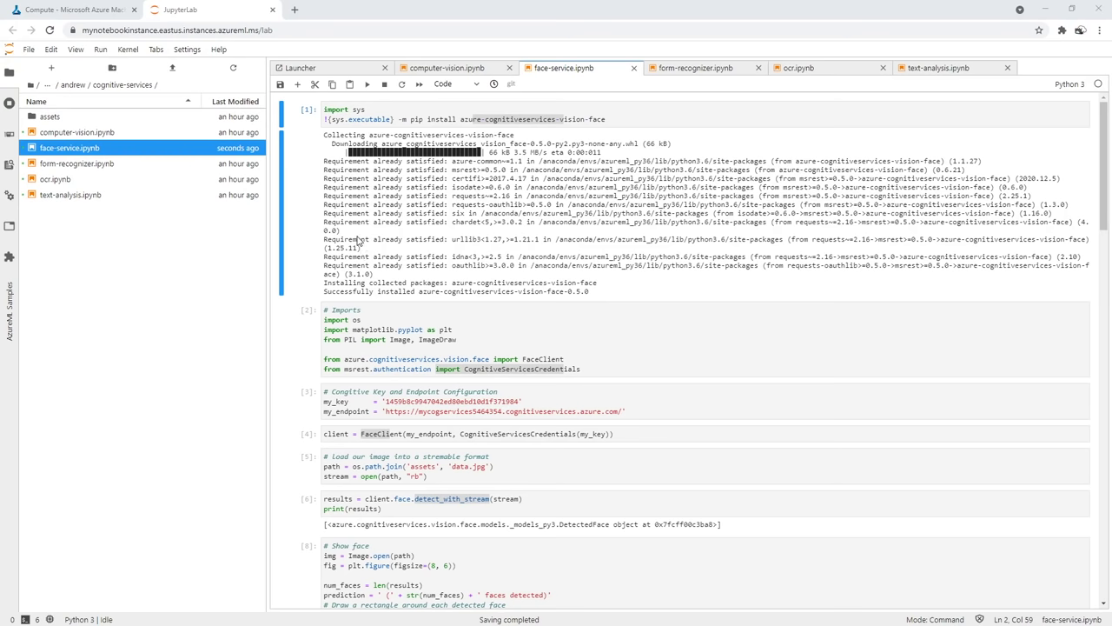
Switch to form-recognizer.ipynb and close the Launcher and the face-service, computer-vision and ocr notebooks
double_click(100, 165)
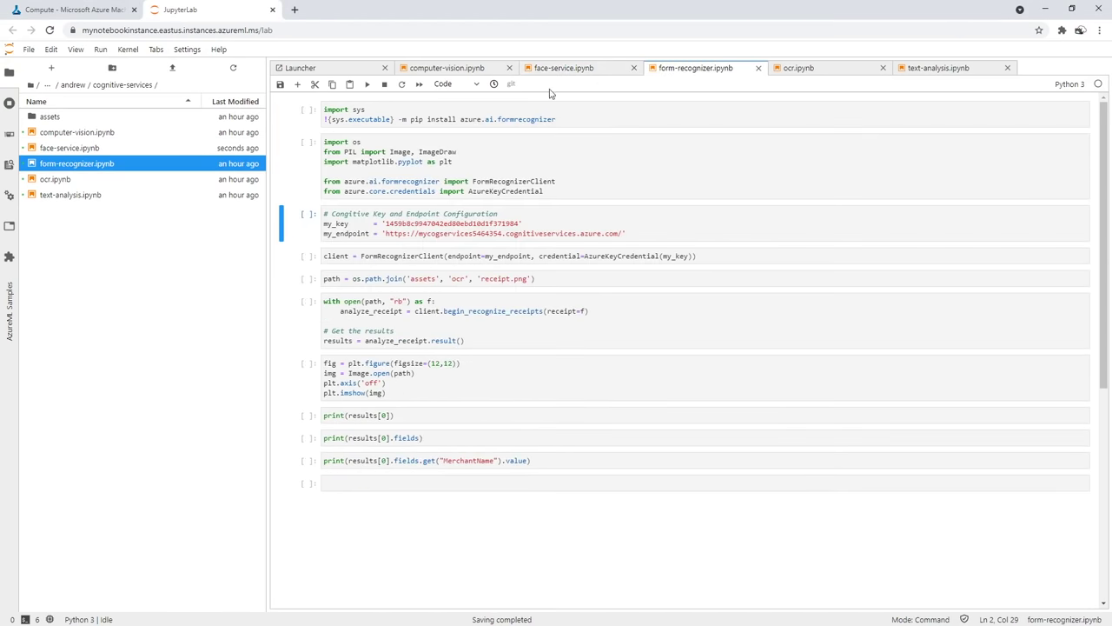
click(608, 69)
click(634, 67)
click(509, 68)
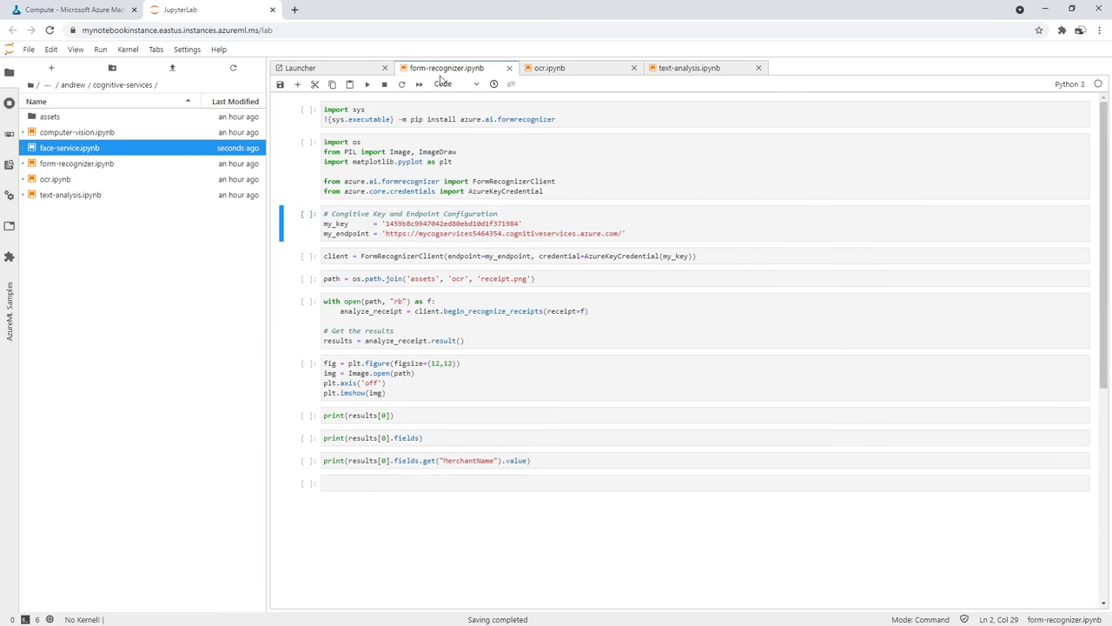
click(385, 68)
click(509, 68)
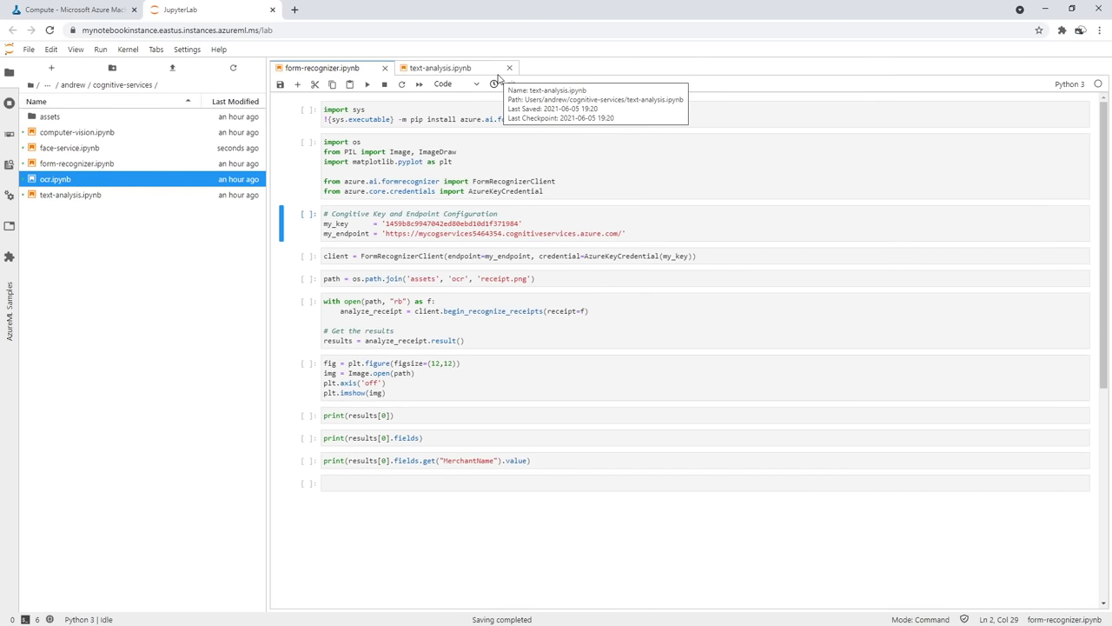
Run the cell that installs the azure.ai.formrecognizer package with pip
drag(493, 311, 556, 317)
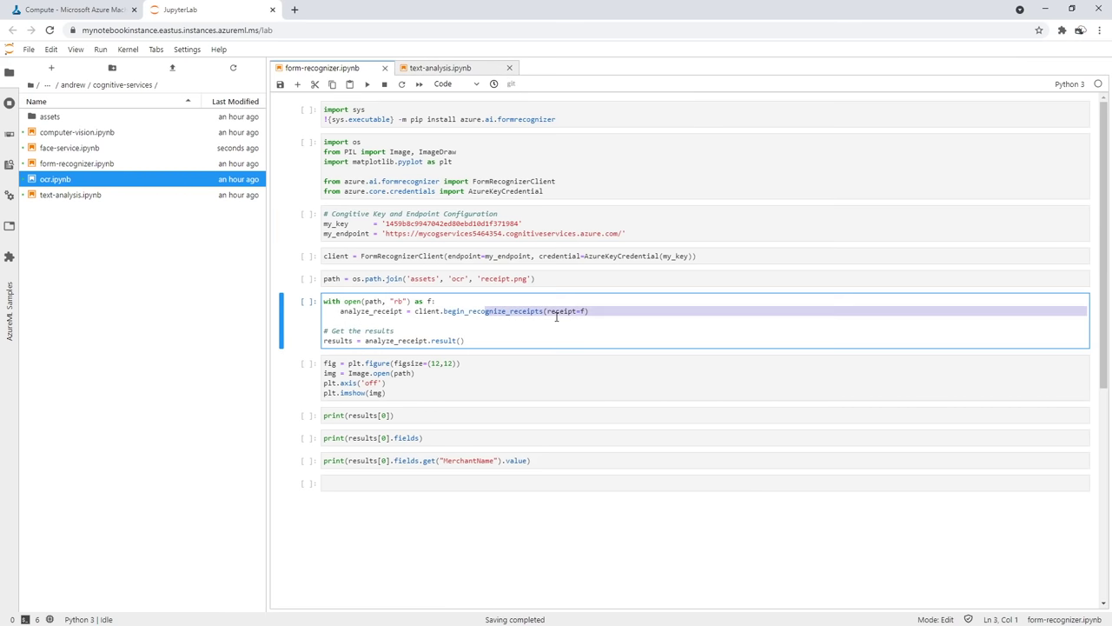
click(482, 119)
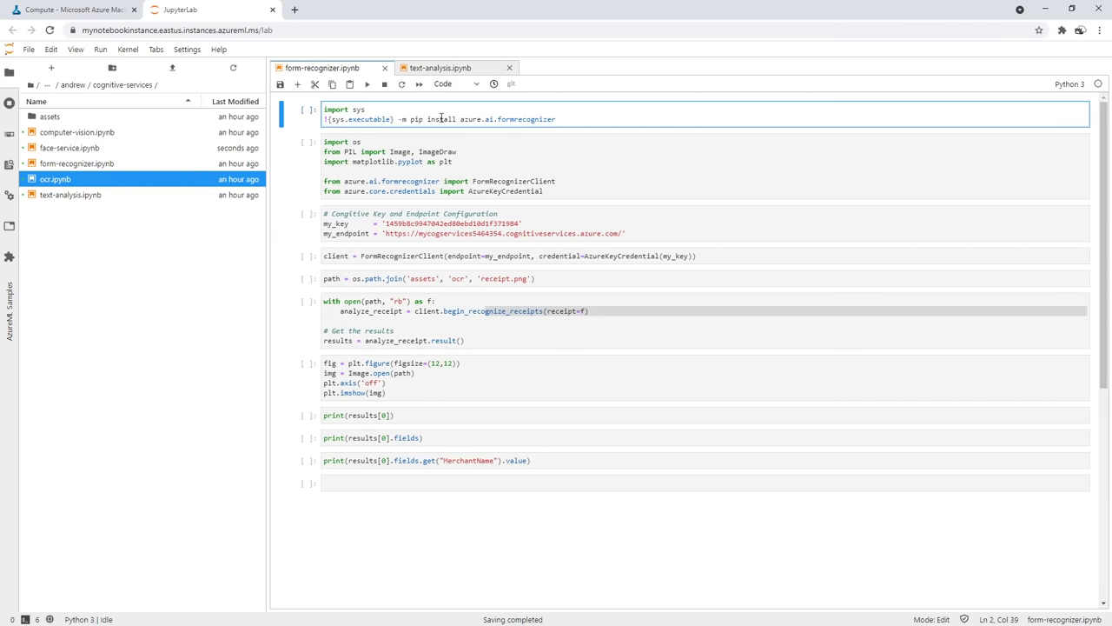
click(513, 119)
click(485, 117)
key(shift+Return)
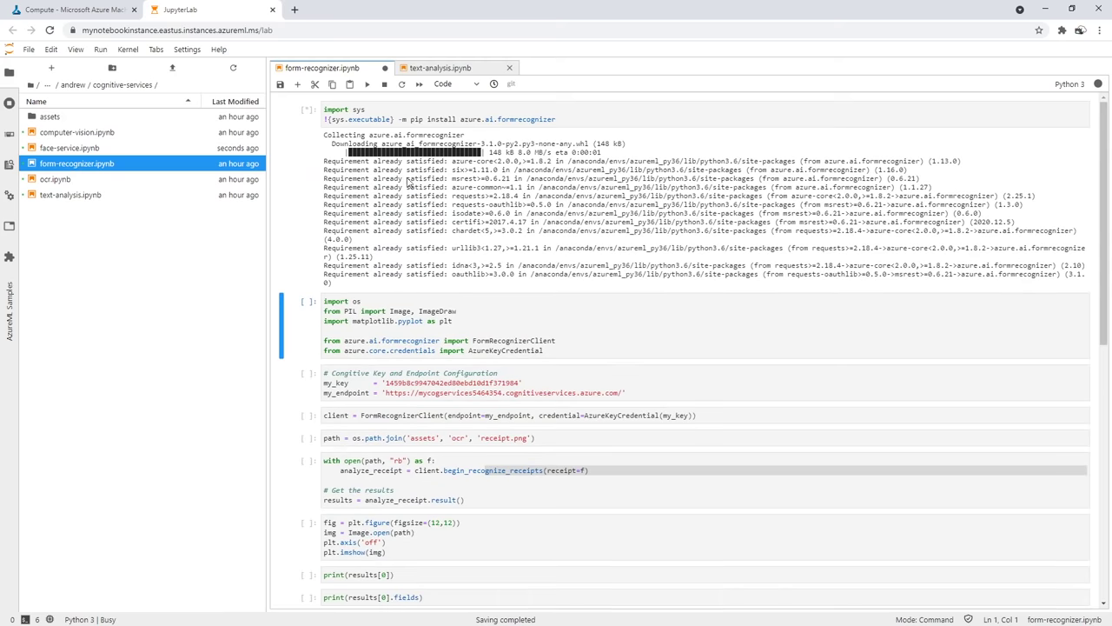
Compare the client and credential imports in form-recognizer.ipynb with those in computer-vision.ipynb
scroll(437, 224, down, 1)
drag(559, 293, 344, 290)
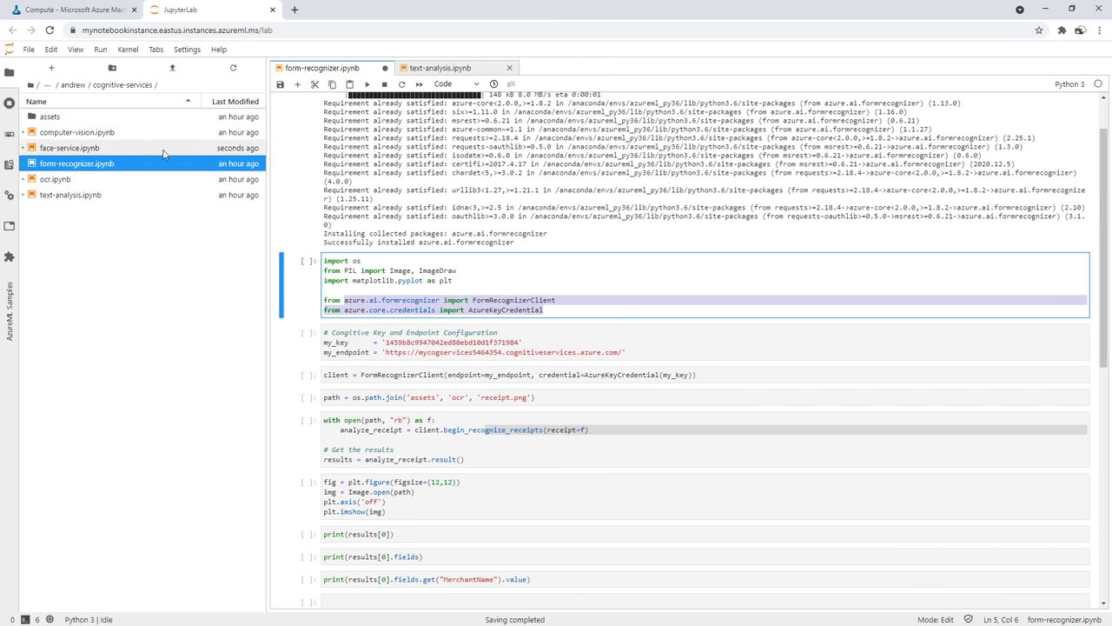
double_click(130, 132)
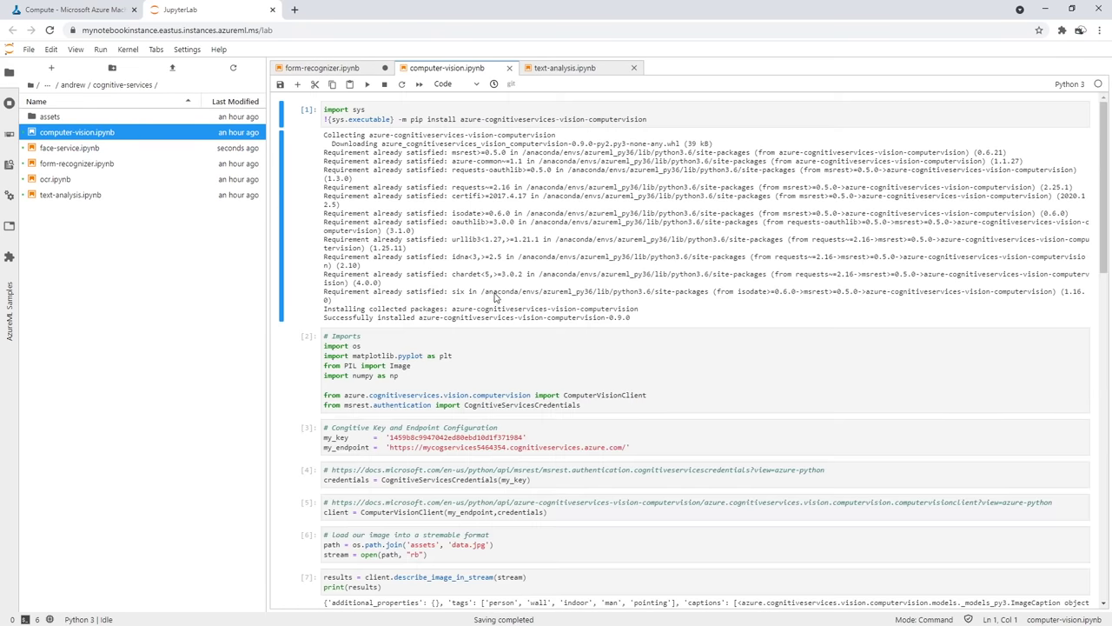
scroll(487, 291, down, 1)
drag(581, 289, 374, 290)
click(354, 70)
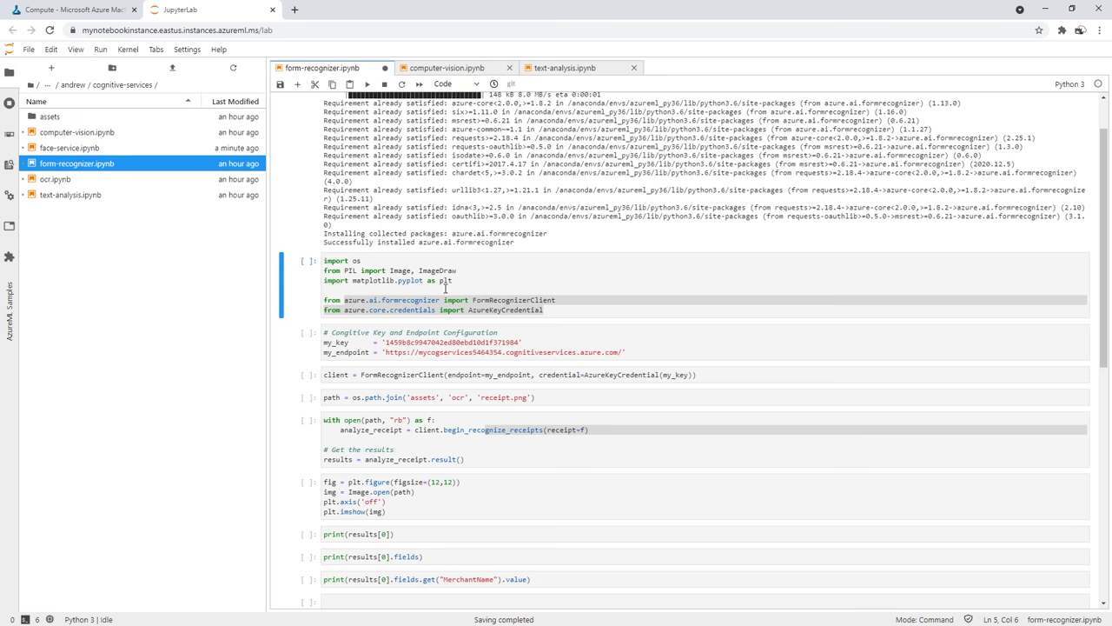
Run the imports cell that loads FormRecognizerClient and AzureKeyCredential
click(444, 289)
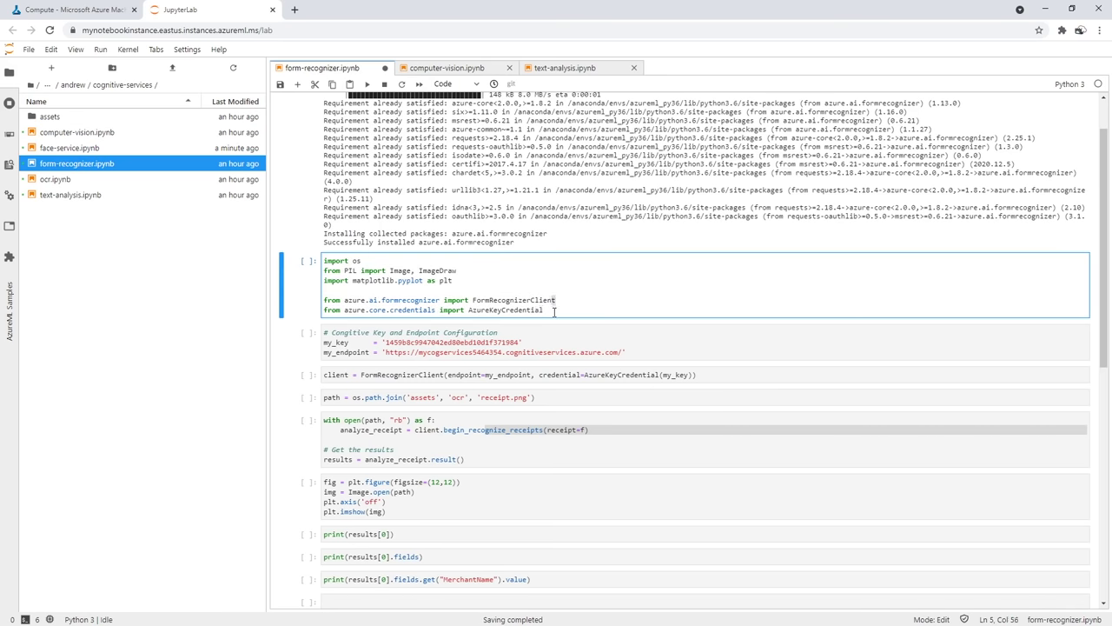
drag(553, 311, 414, 300)
click(421, 280)
click(366, 84)
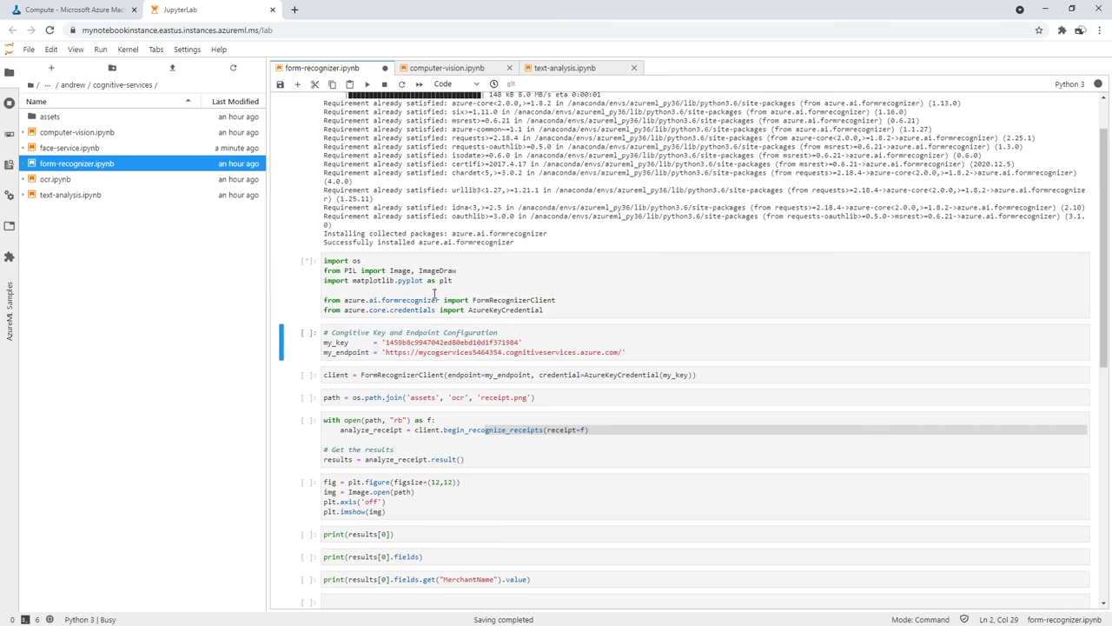
click(488, 301)
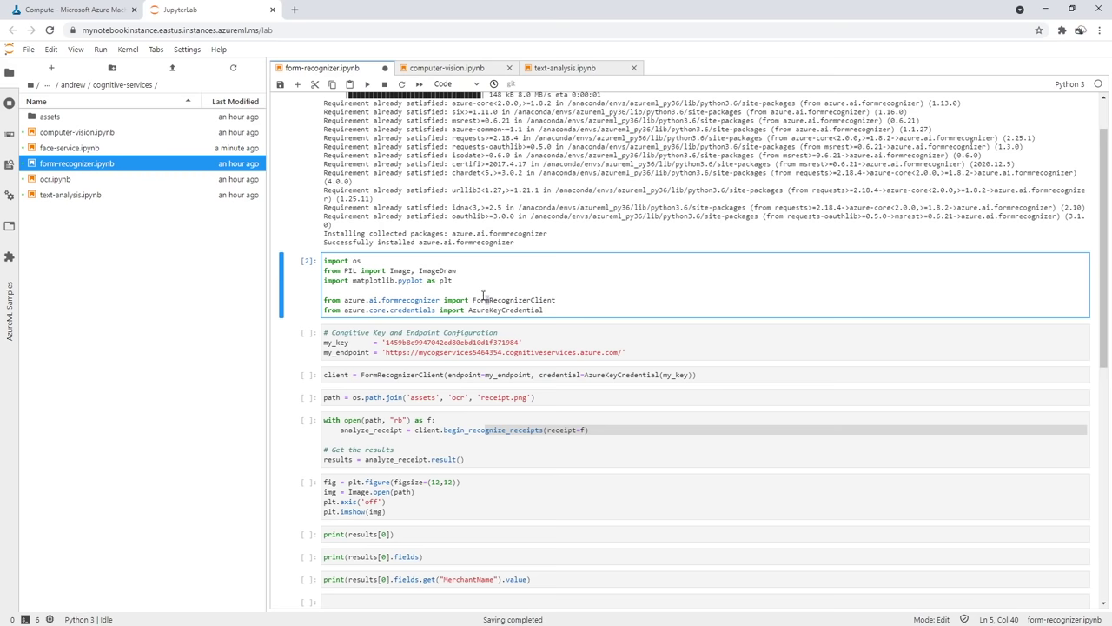
scroll(483, 299, up, 1)
scroll(434, 252, down, 2)
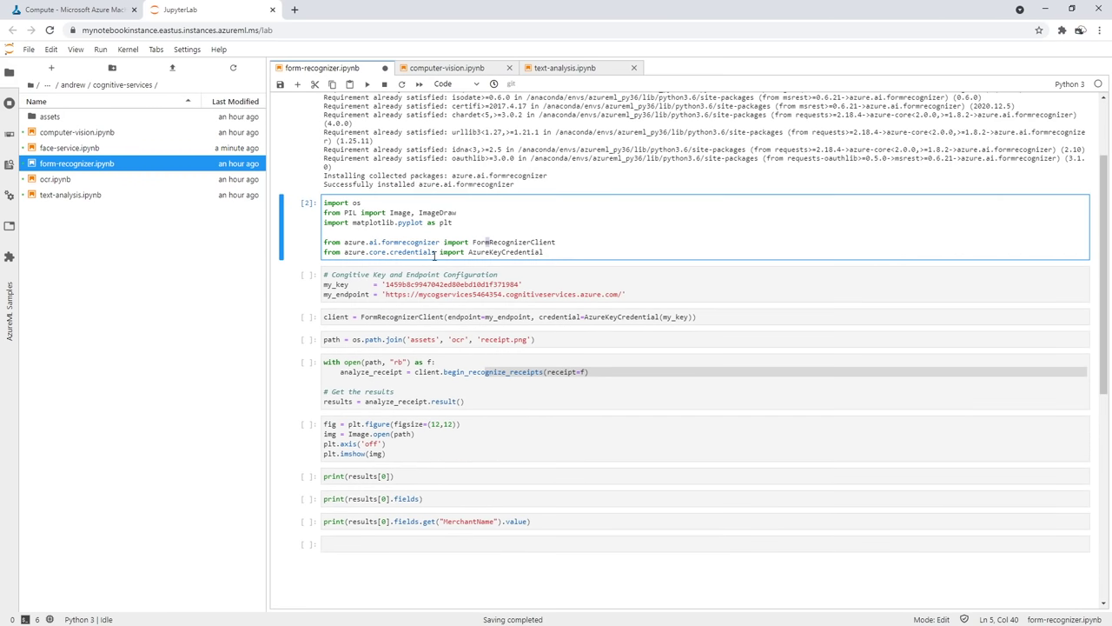
Run the cells that configure the key and endpoint and create the FormRecognizerClient
click(414, 279)
click(366, 84)
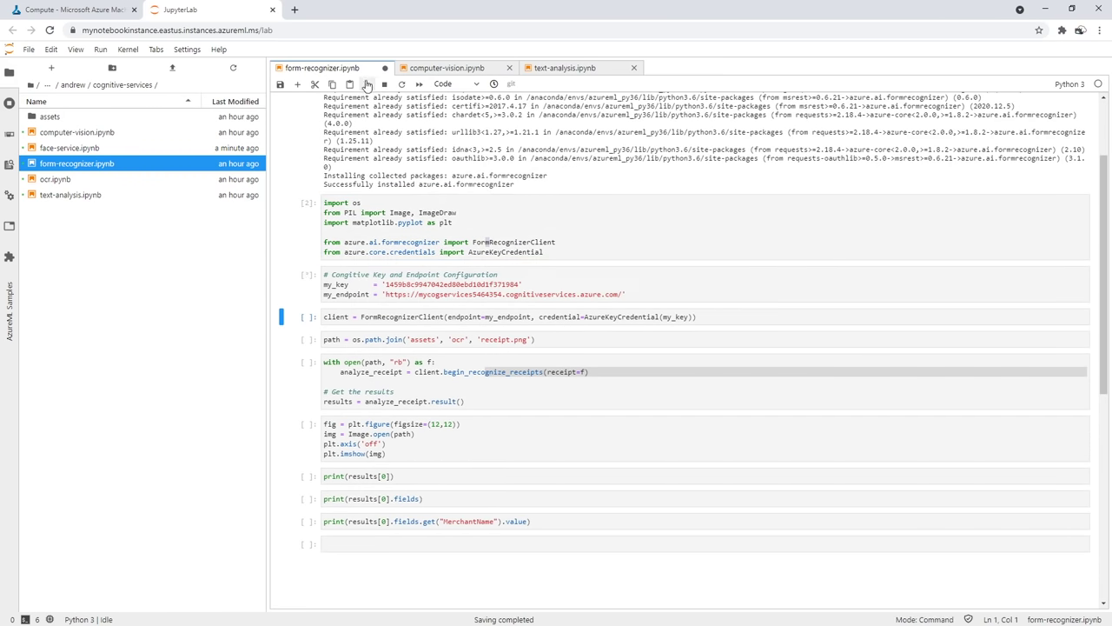
scroll(400, 252, down, 1)
click(403, 258)
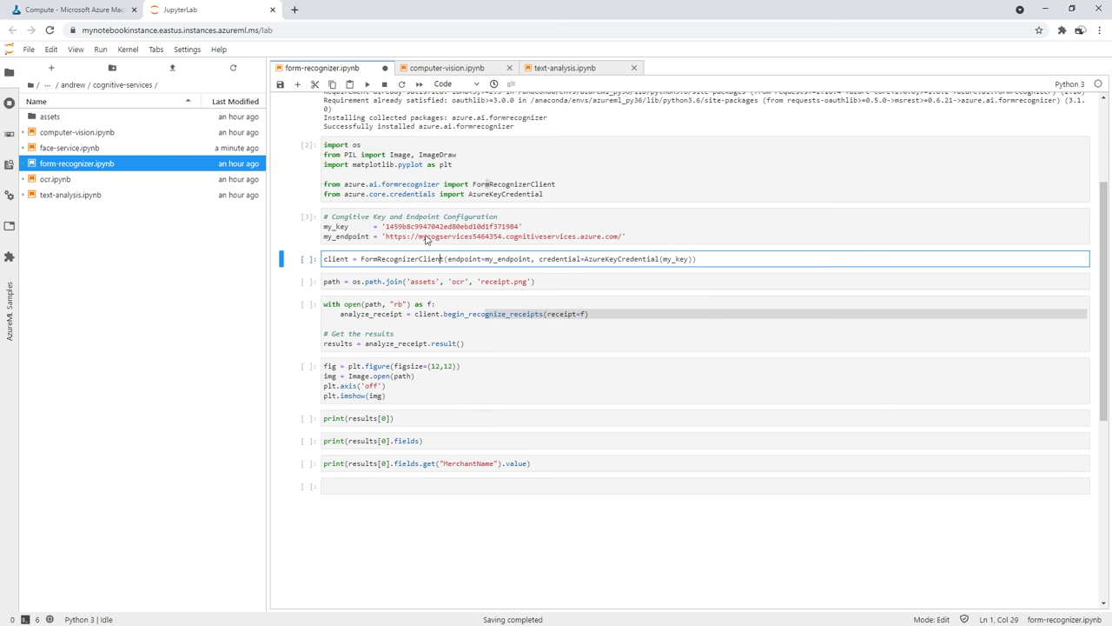
click(366, 84)
Run the cells that set the receipt.png path and analyze the receipt with begin_recognize_receipts
scroll(386, 148, down, 1)
click(424, 223)
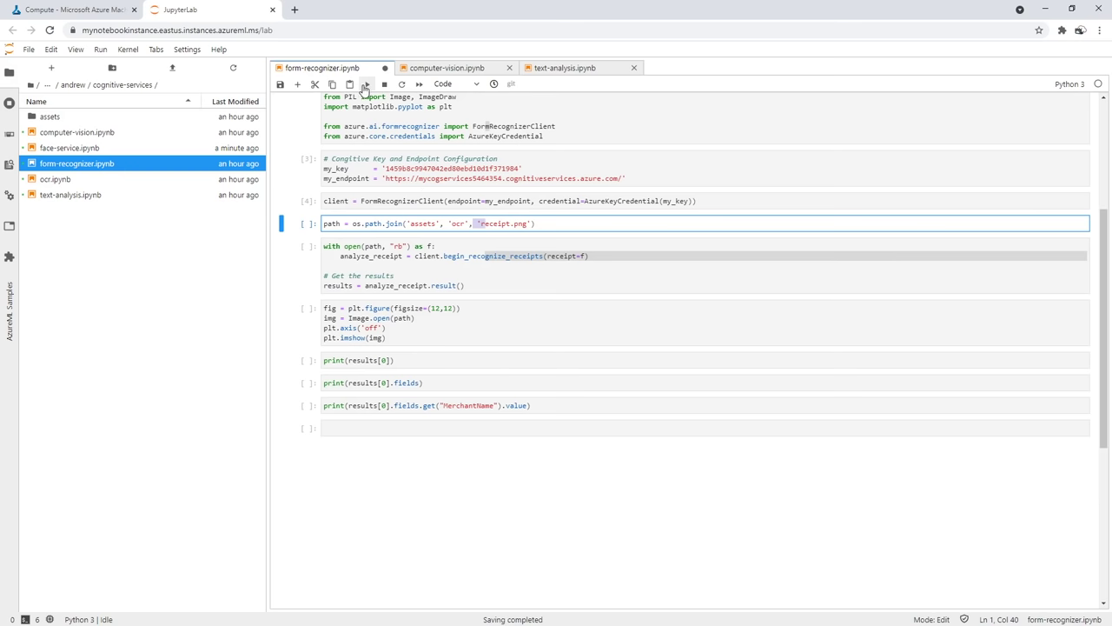
click(366, 83)
click(394, 256)
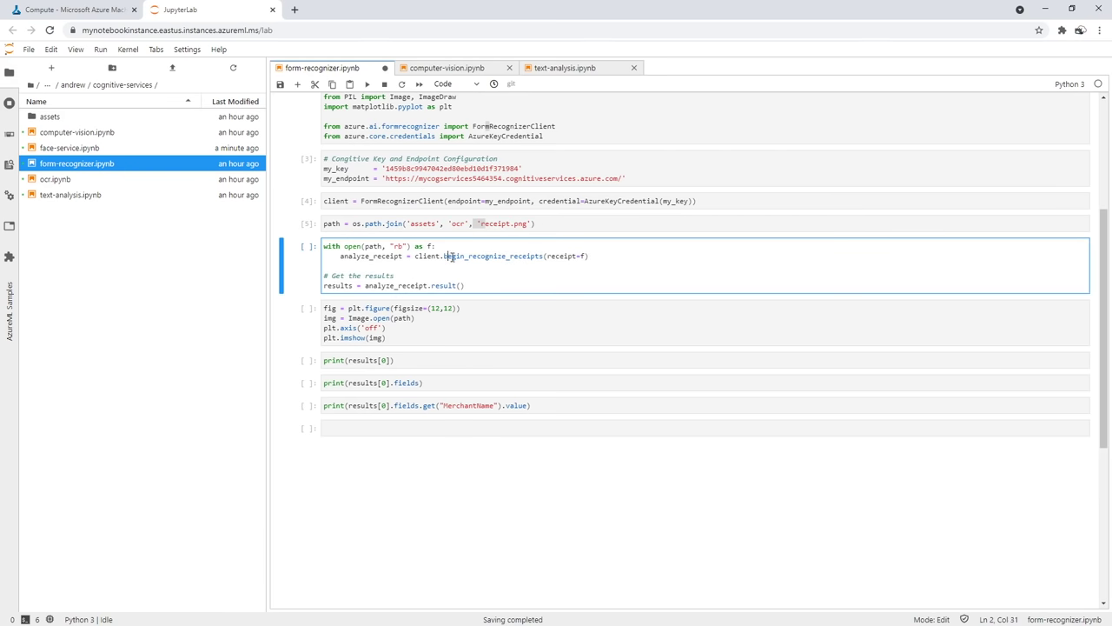
drag(449, 256, 537, 253)
click(496, 261)
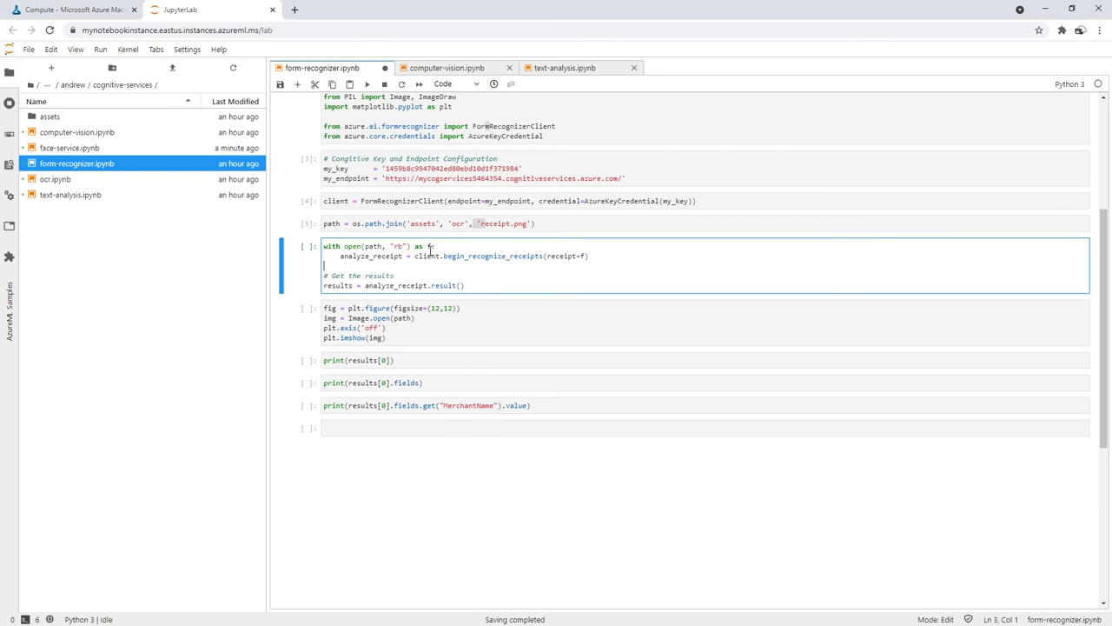
click(367, 83)
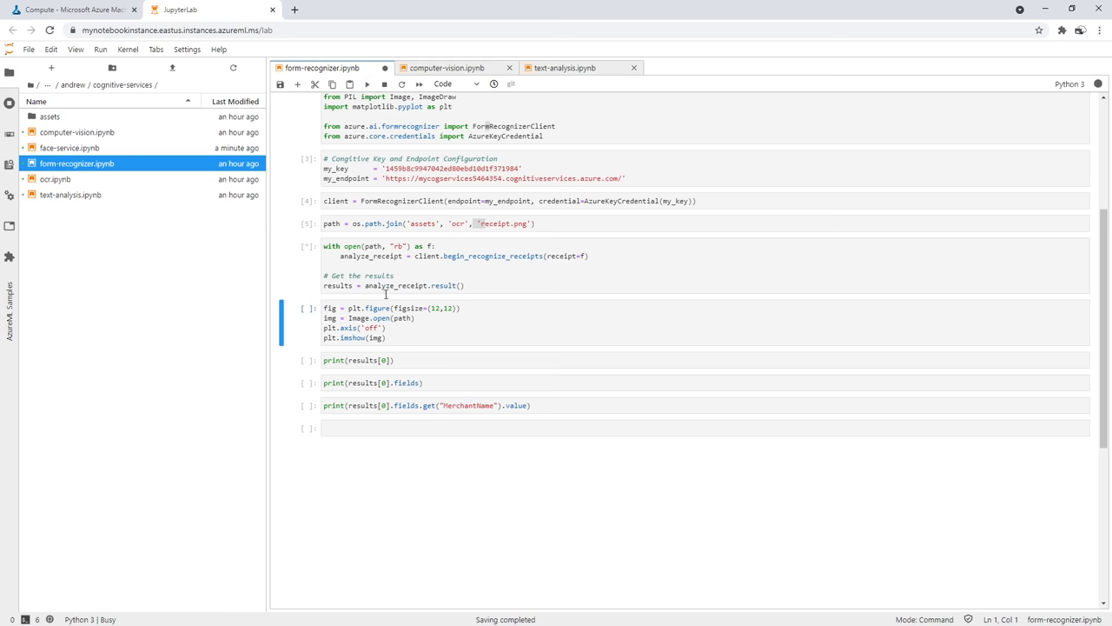
Run the cell that plots the receipt image and look over the receipt's header, items and totals
click(373, 318)
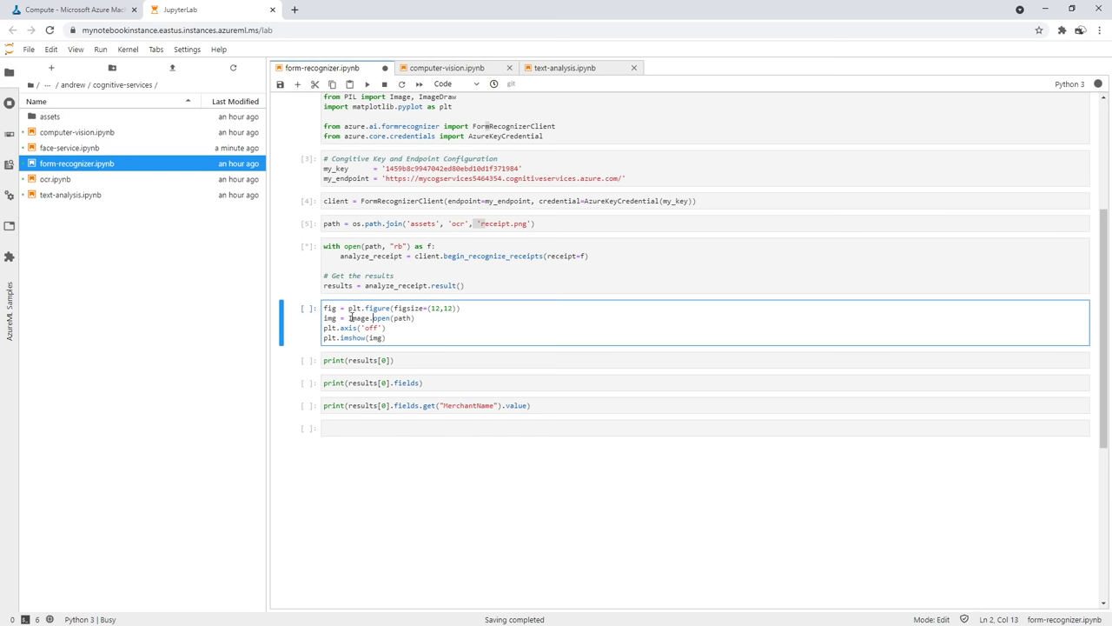
click(367, 84)
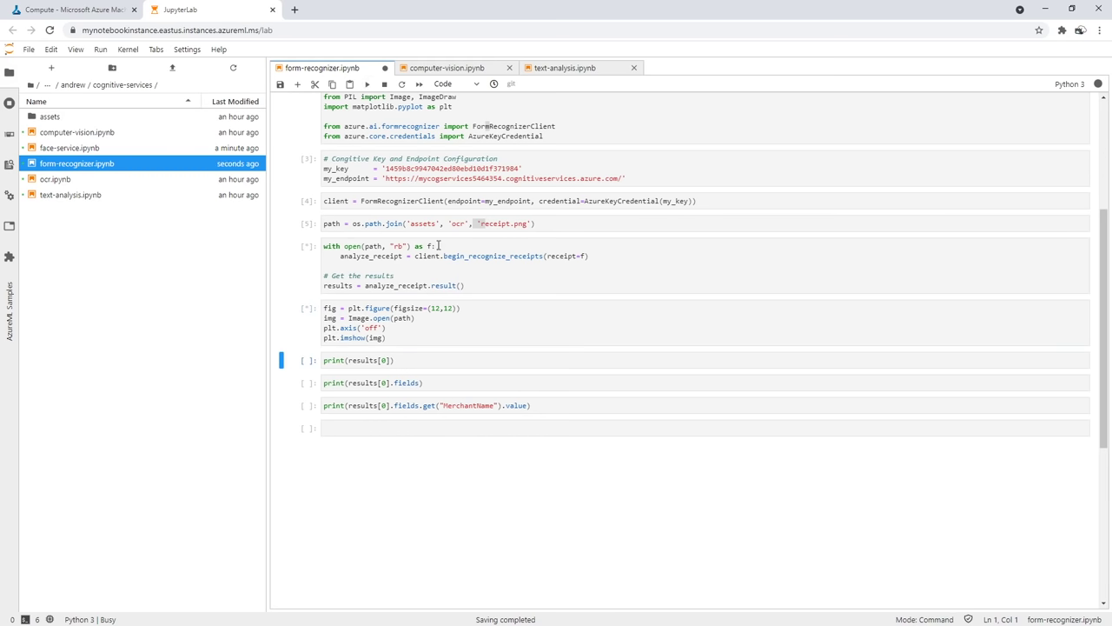
scroll(414, 339, down, 2)
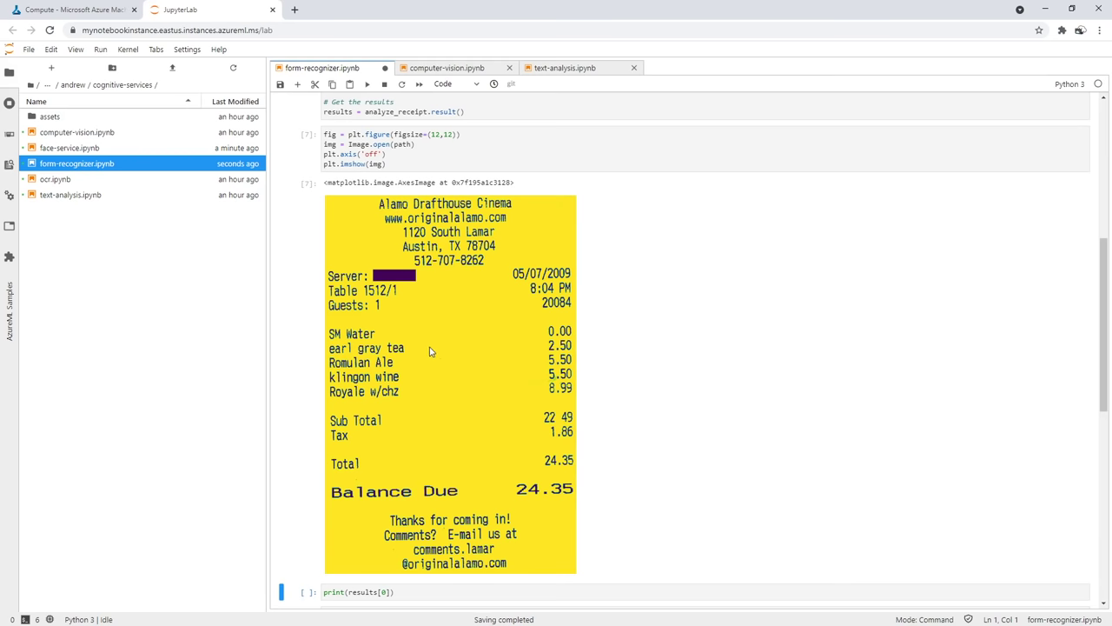
scroll(450, 276, down, 1)
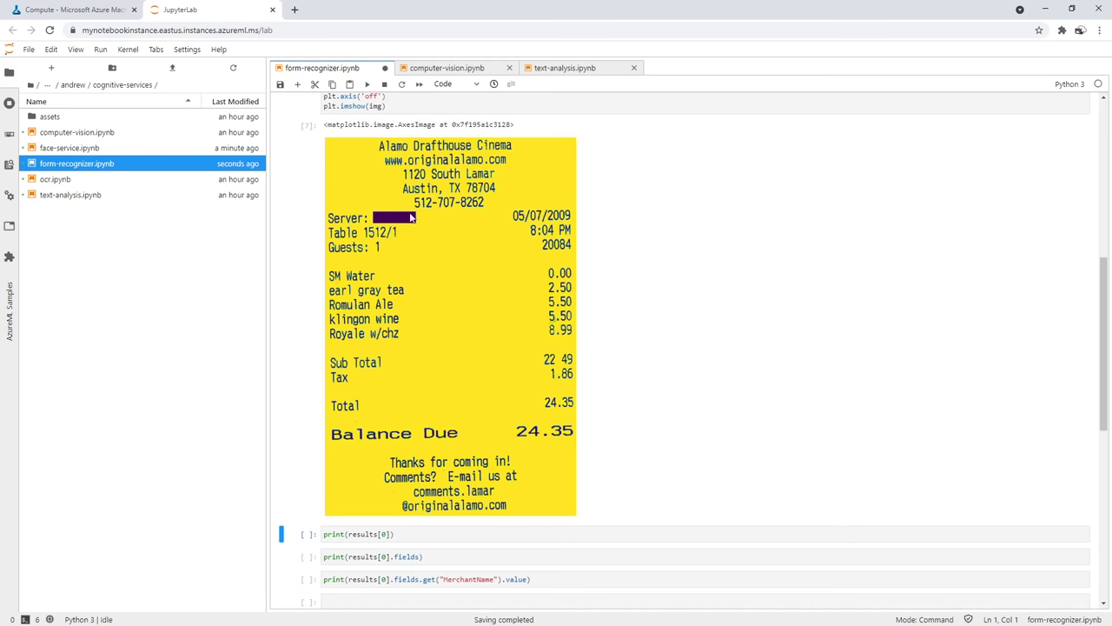
scroll(498, 257, down, 1)
scroll(479, 243, down, 1)
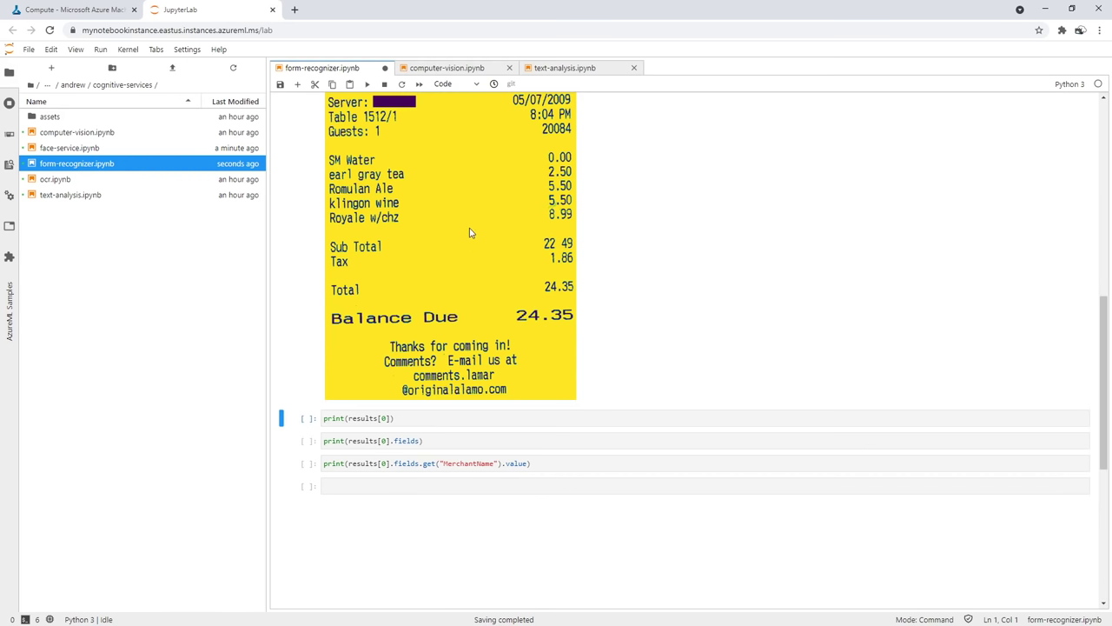
scroll(476, 300, up, 2)
scroll(481, 290, up, 2)
scroll(476, 296, down, 5)
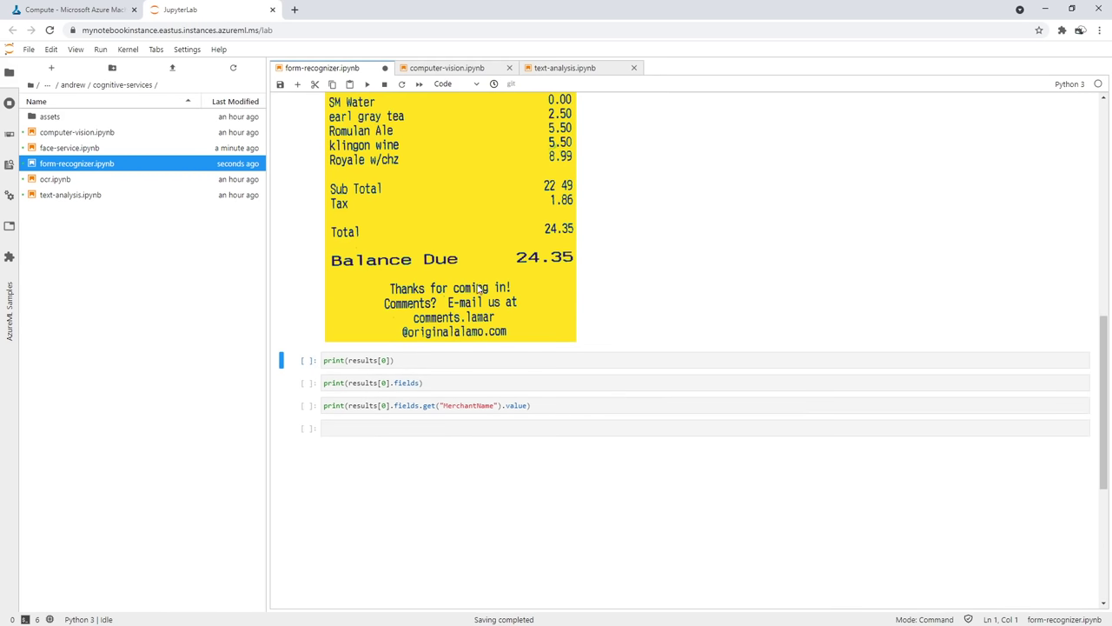
scroll(470, 303, up, 5)
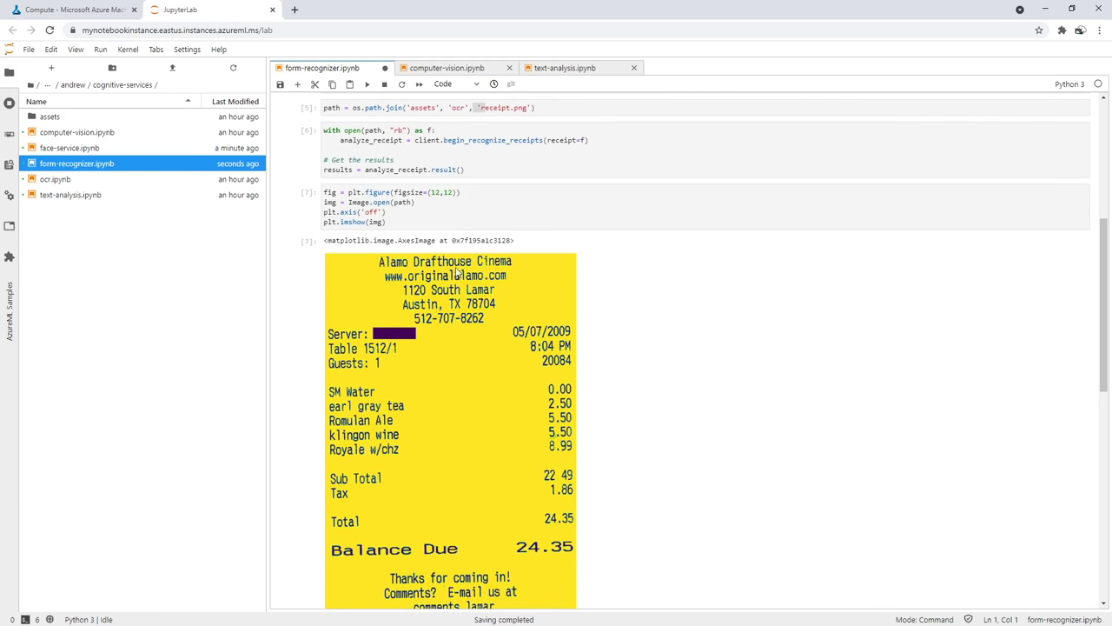
Run the print(results[0]) cell to output the recognized form and inspect its contents
click(404, 158)
drag(466, 170, 327, 170)
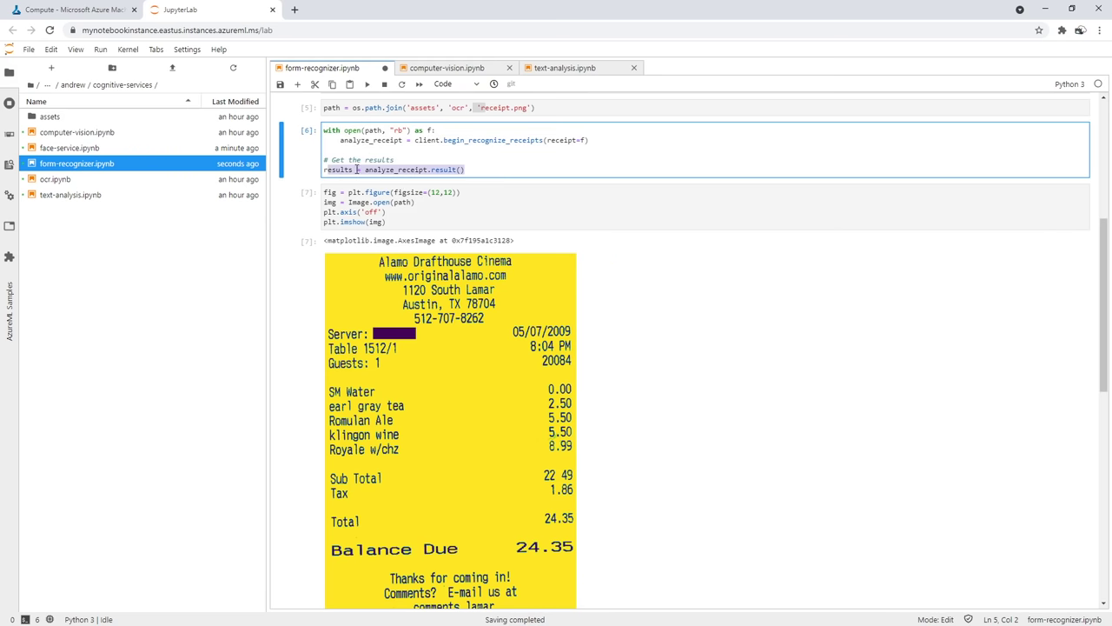
scroll(467, 304, down, 3)
click(432, 475)
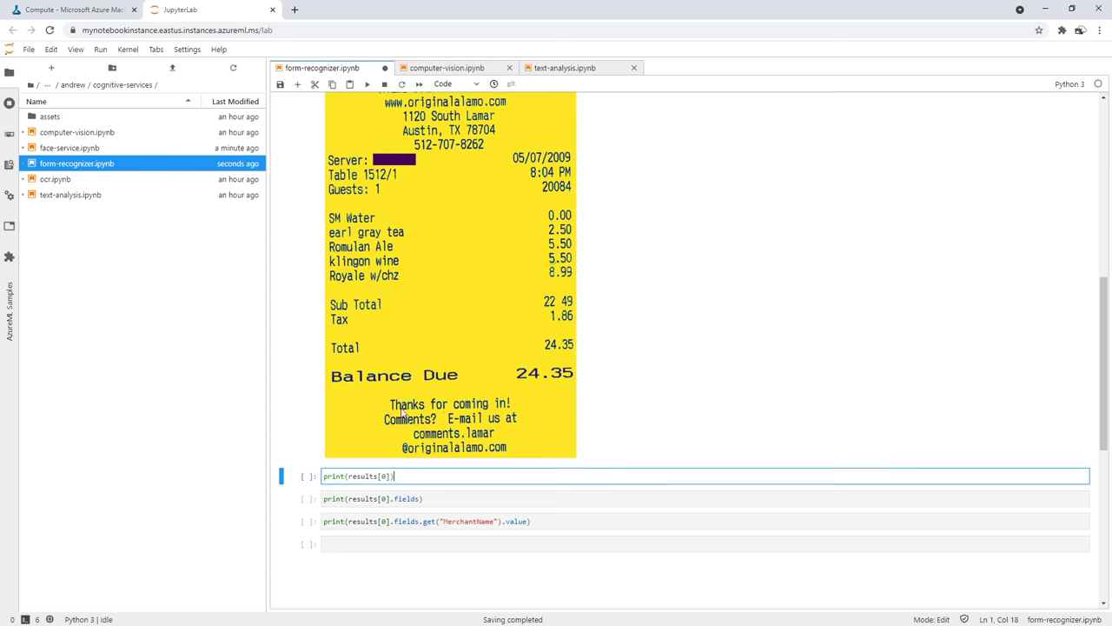
key(shift+Return)
scroll(491, 371, down, 2)
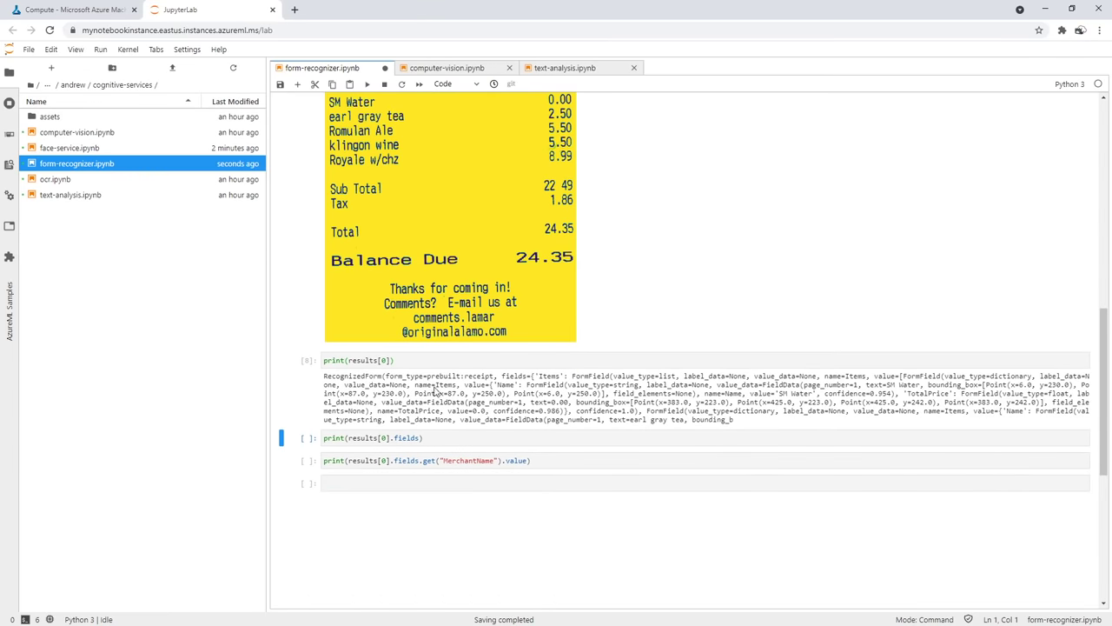
drag(501, 377, 738, 414)
click(739, 413)
Run the print(results[0].fields) cell and compare the merchant phone number field with the receipt image
click(437, 438)
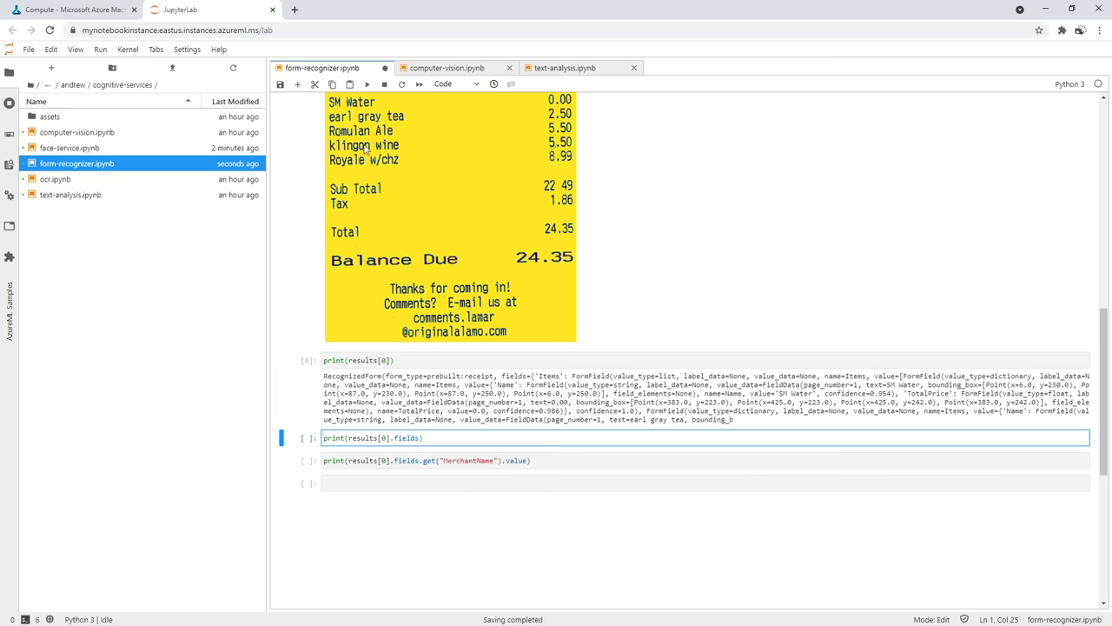
key(shift+Return)
drag(485, 298, 587, 405)
click(618, 398)
drag(571, 362, 1062, 370)
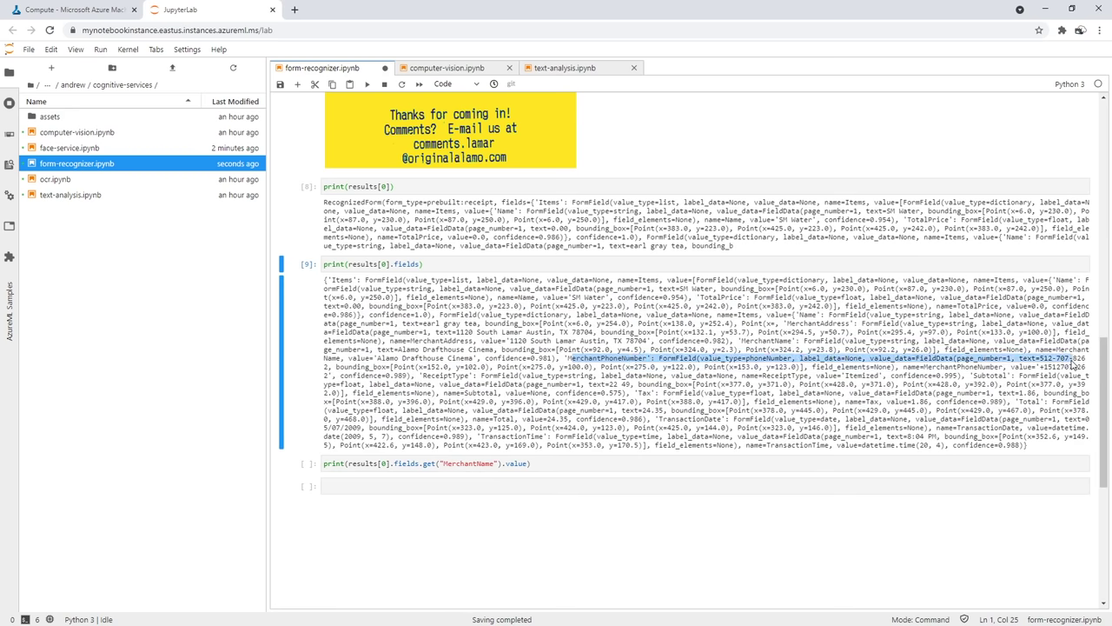
scroll(571, 406, up, 5)
scroll(541, 383, up, 3)
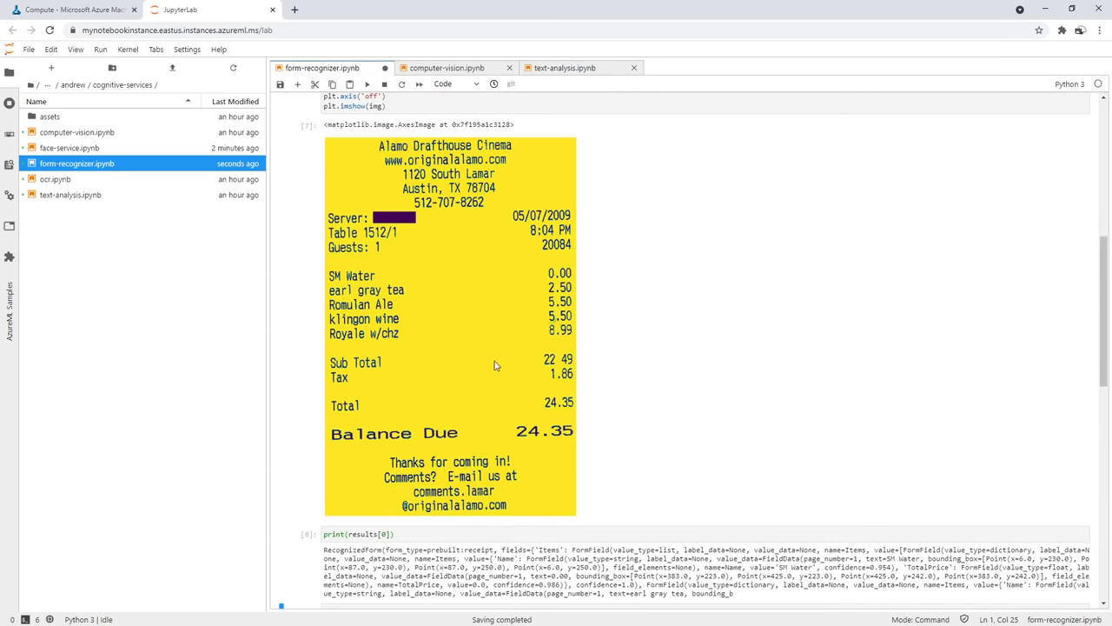
Search the web for begin_recognize_receipts in a new browser tab and open the Microsoft FormRecognizerClient reference page
scroll(493, 398, up, 5)
click(495, 255)
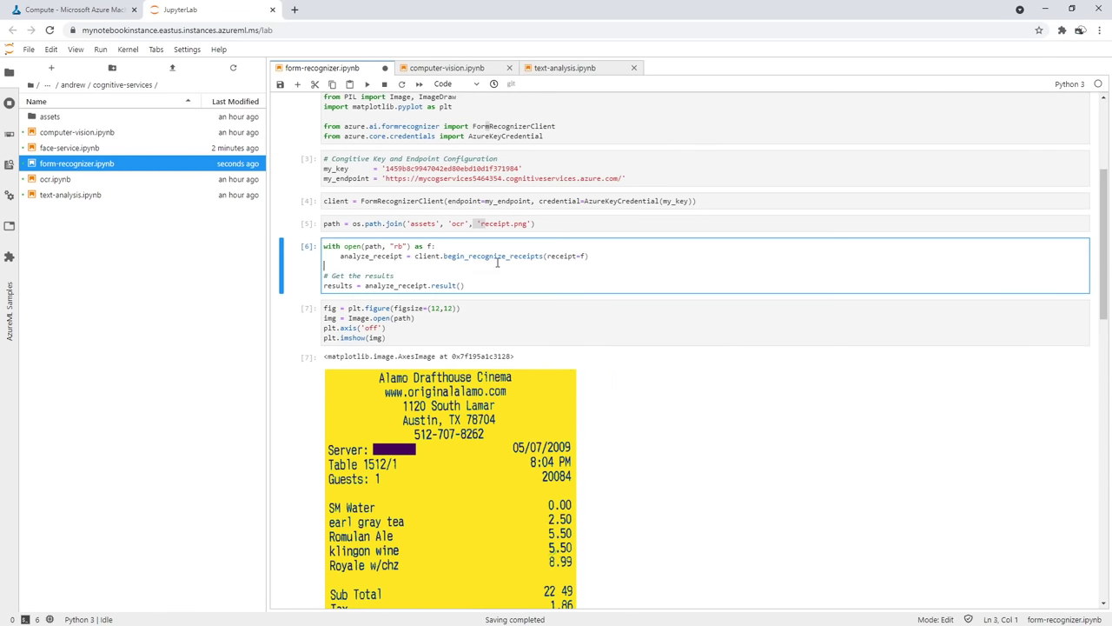
double_click(495, 256)
key(ctrl+c)
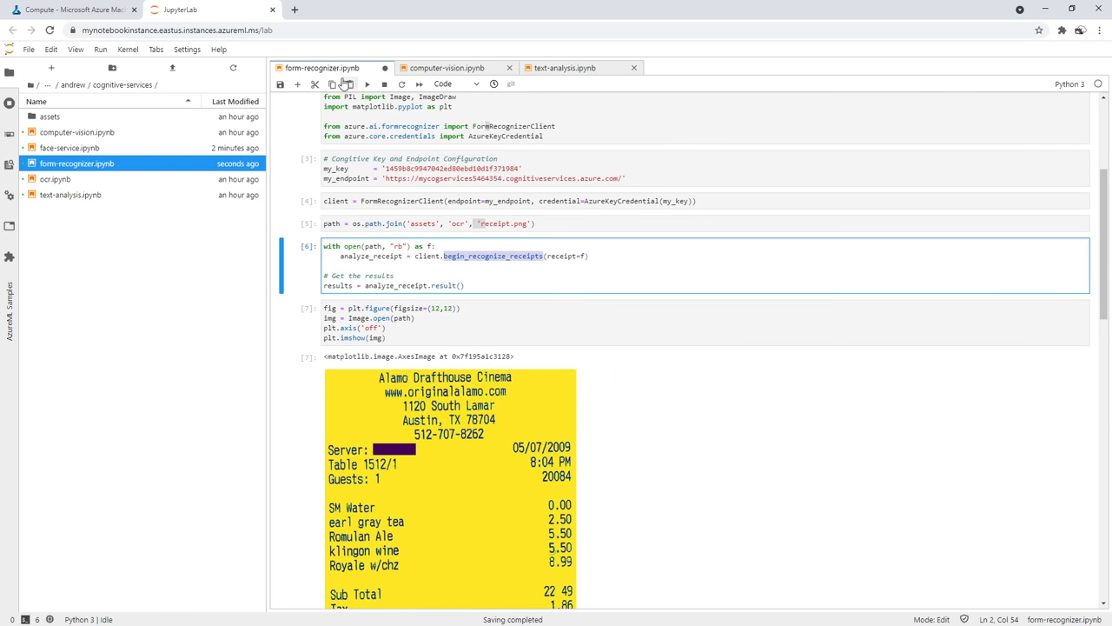
click(294, 9)
key(ctrl+v)
key(Return)
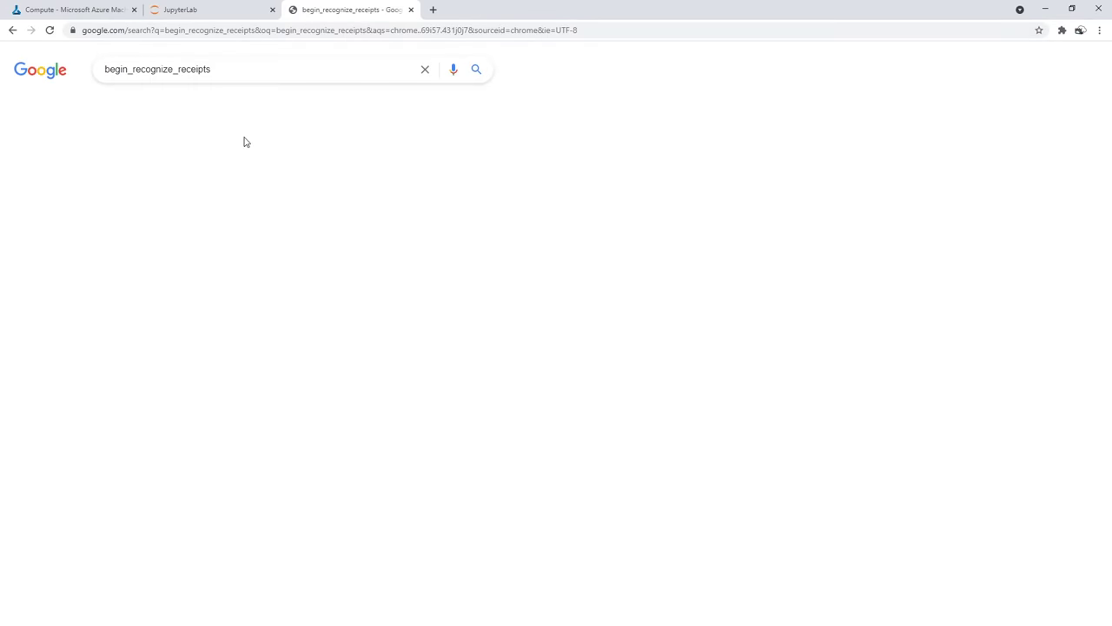
click(193, 188)
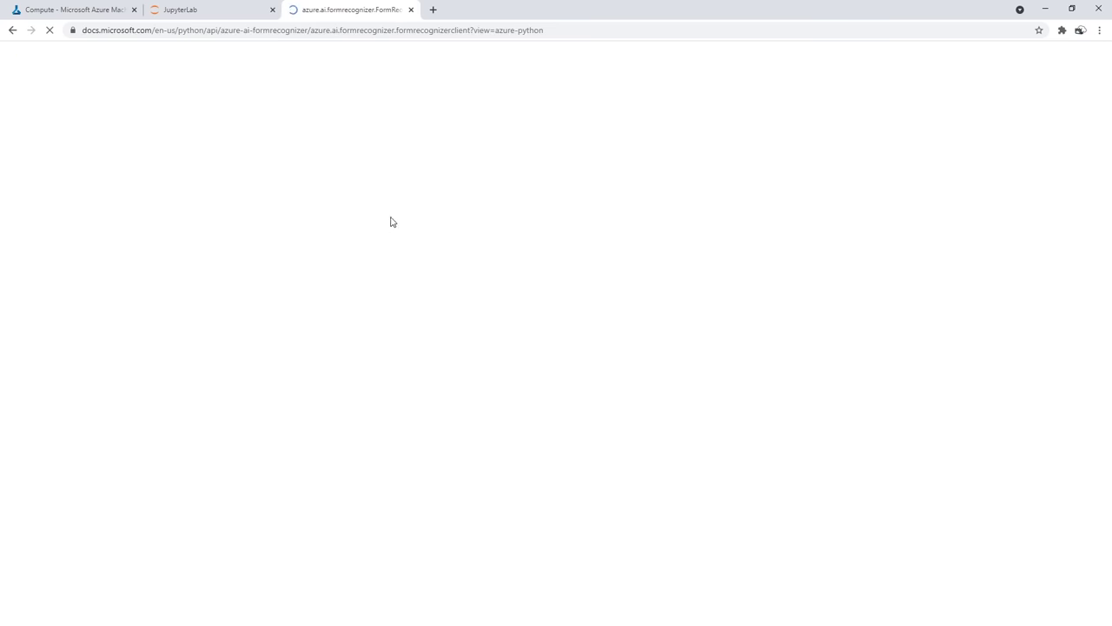
Search the FormRecognizerClient reference for "merchant" and examine the sample code that reads the sales receipt fields
scroll(402, 227, down, 10)
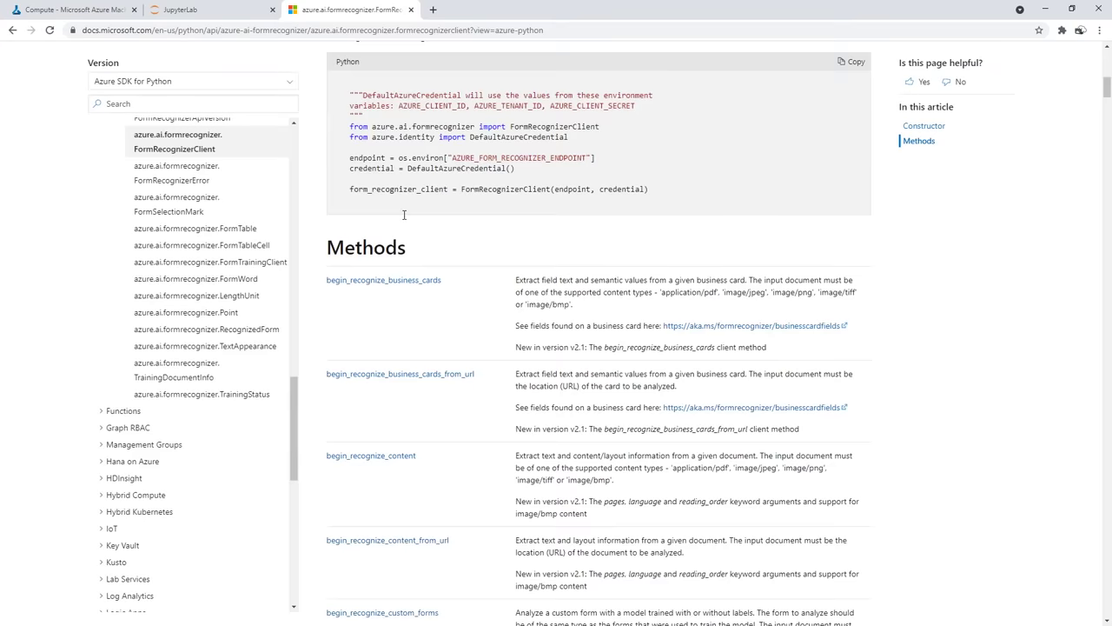
scroll(404, 219, down, 20)
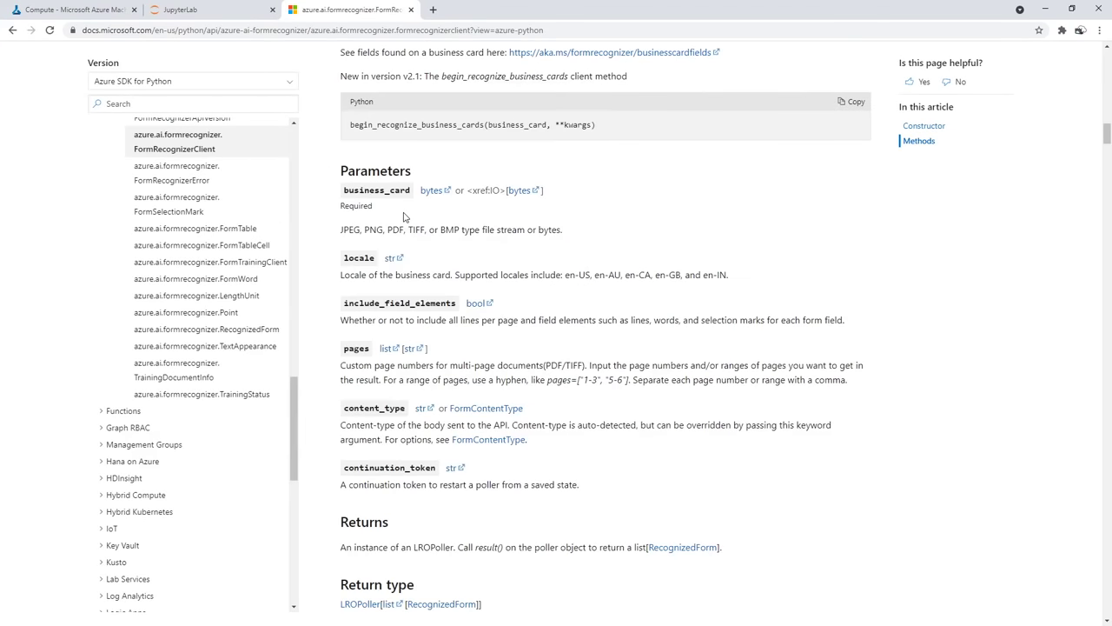
scroll(403, 216, down, 20)
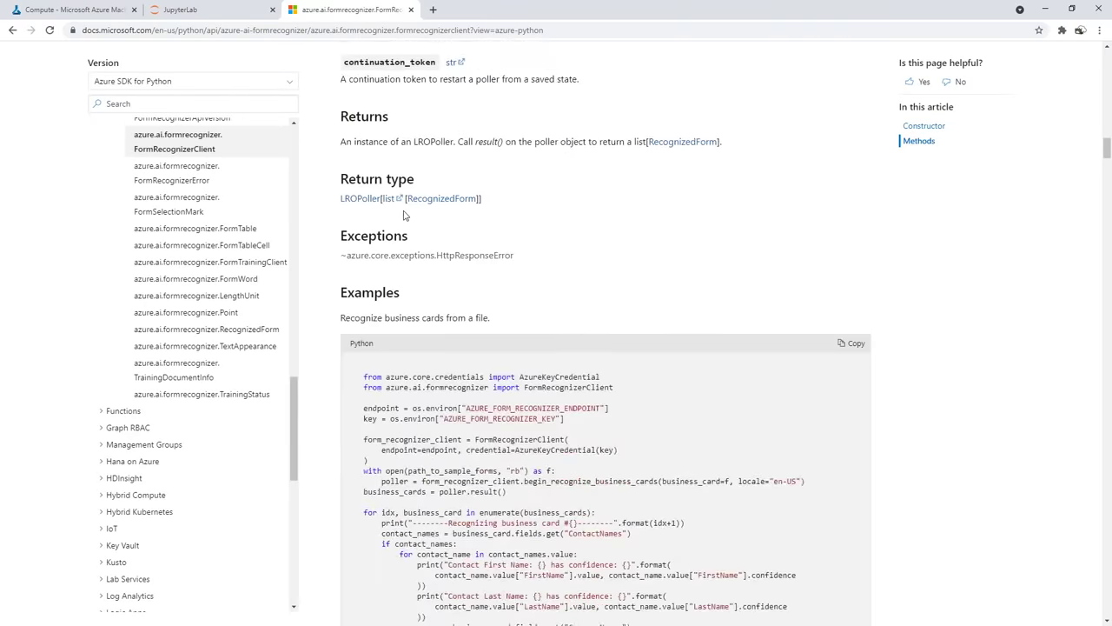
scroll(403, 218, down, 15)
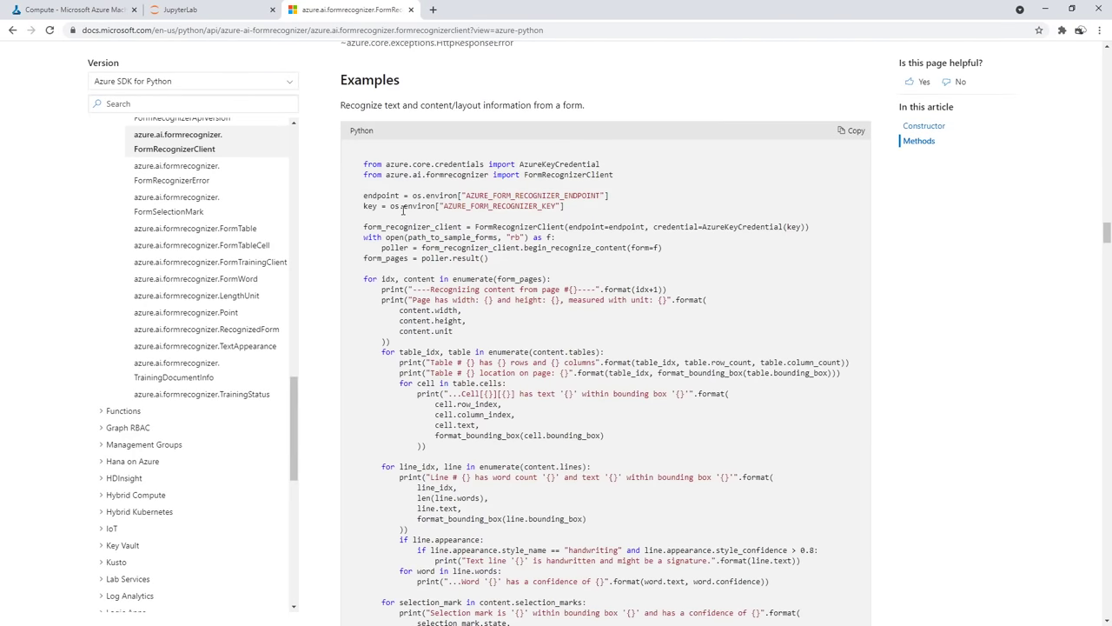
key(ctrl+f)
text(merchant)
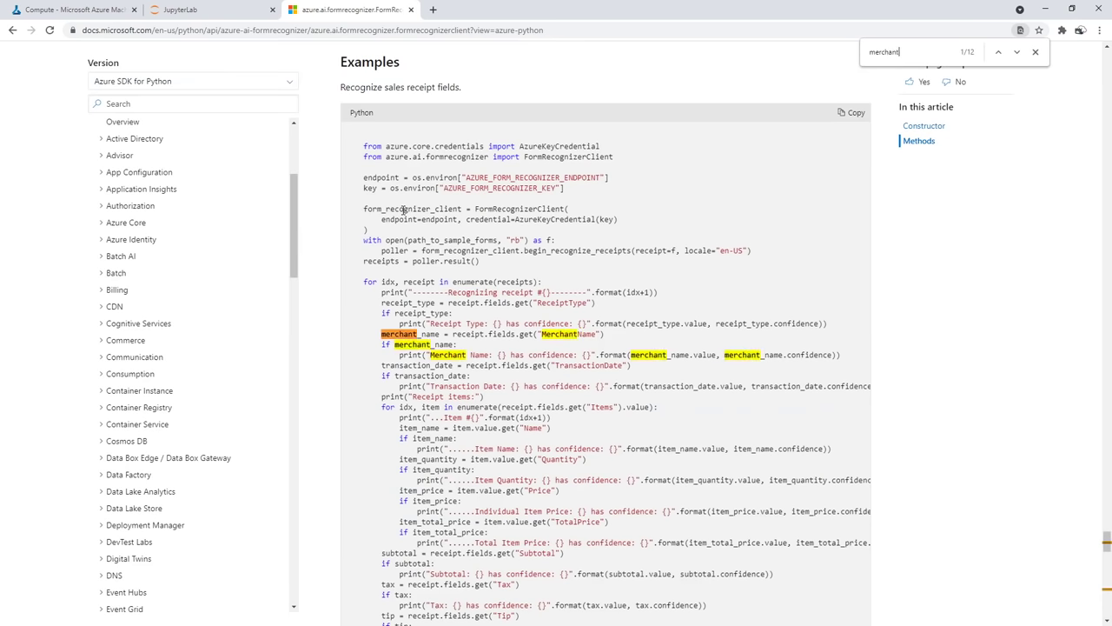
key(Return)
key(Return)
key(Return)
key(Return)
key(Return)
key(Return)
key(Return)
key(Return)
key(Return)
key(Return)
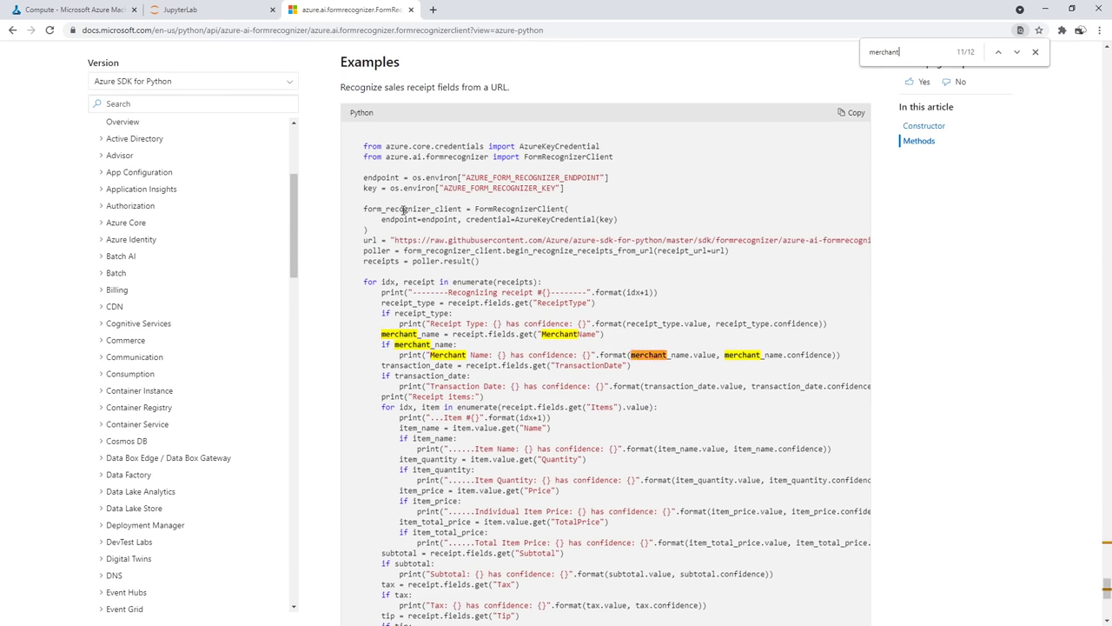
key(Return)
key(Return)
key(Return)
key(Return)
key(Return)
key(Return)
scroll(393, 309, up, 5)
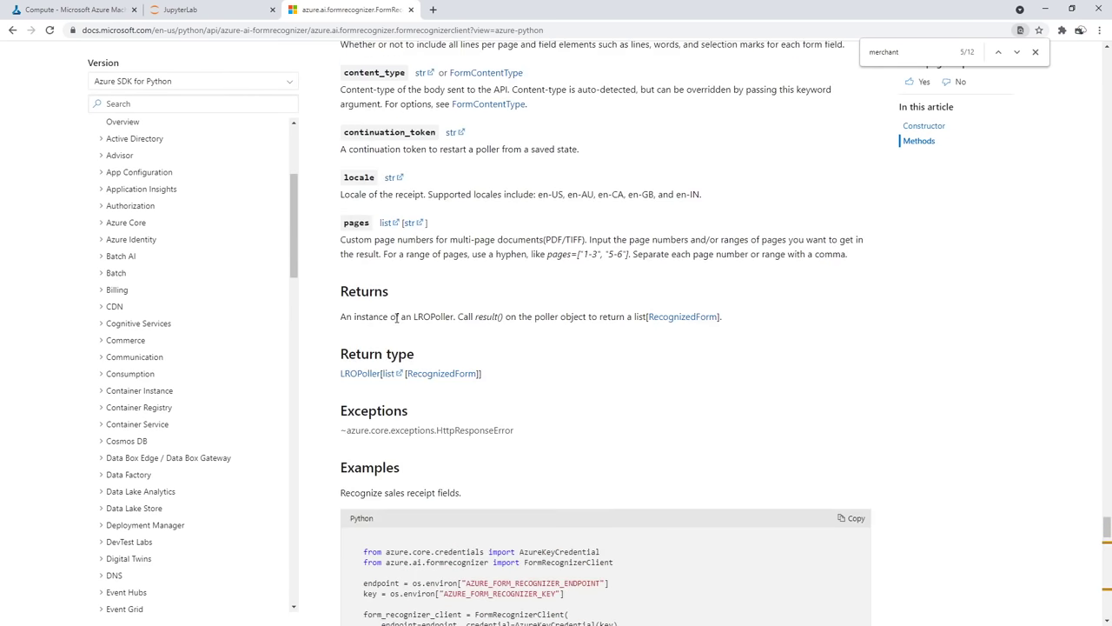
scroll(398, 312, down, 6)
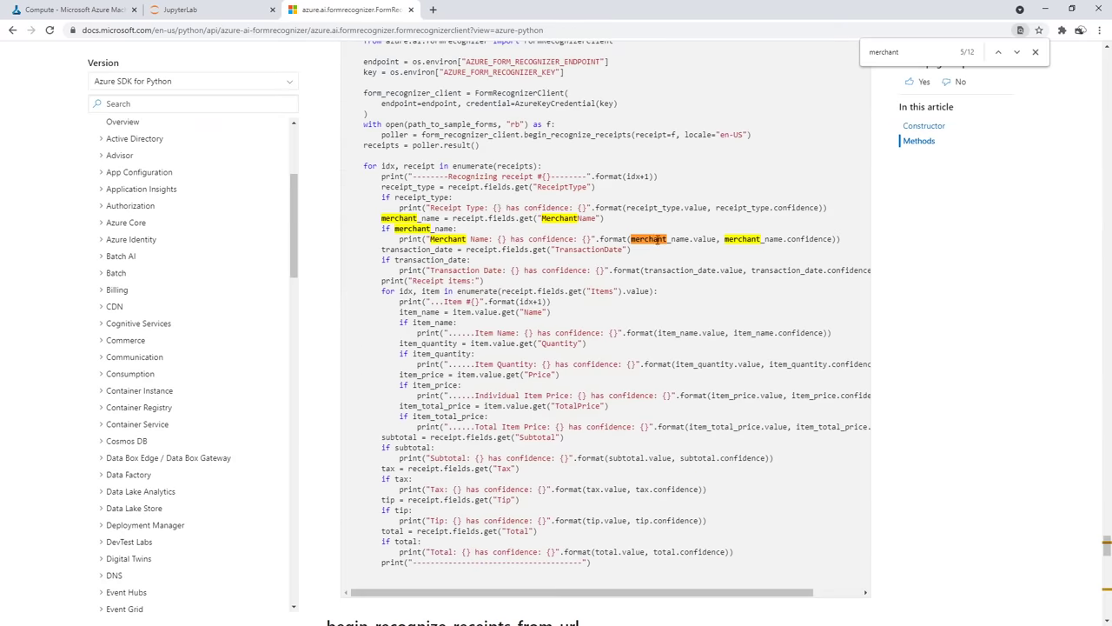
Open the receipt fields link in the begin_recognize_receipts section and look over the Fields extracted table
scroll(608, 257, up, 10)
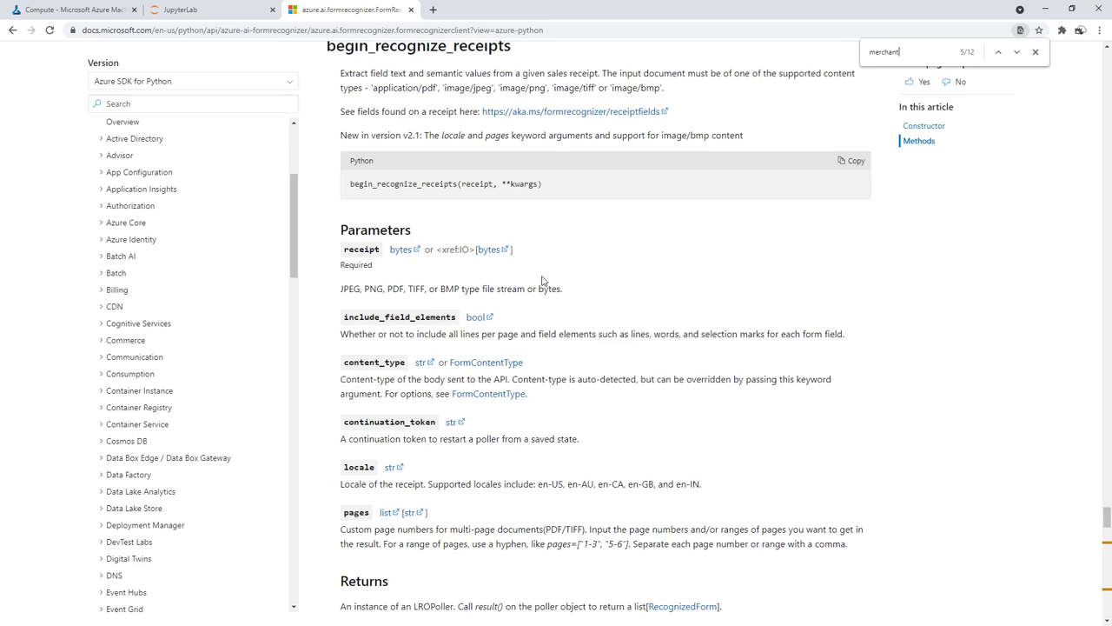
click(533, 118)
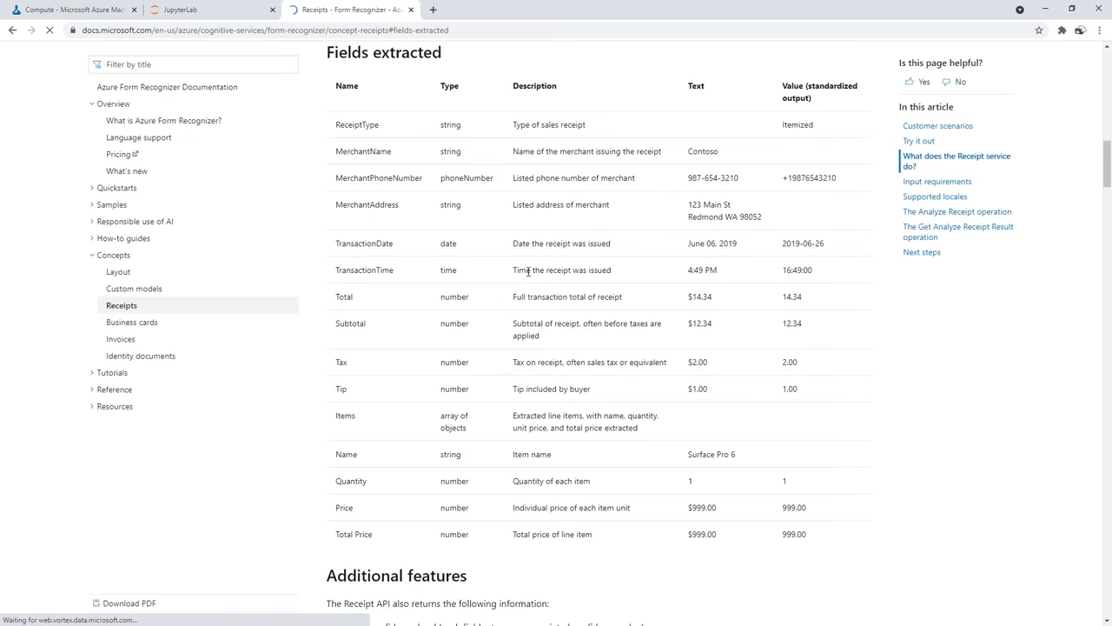
drag(365, 124, 348, 392)
click(437, 350)
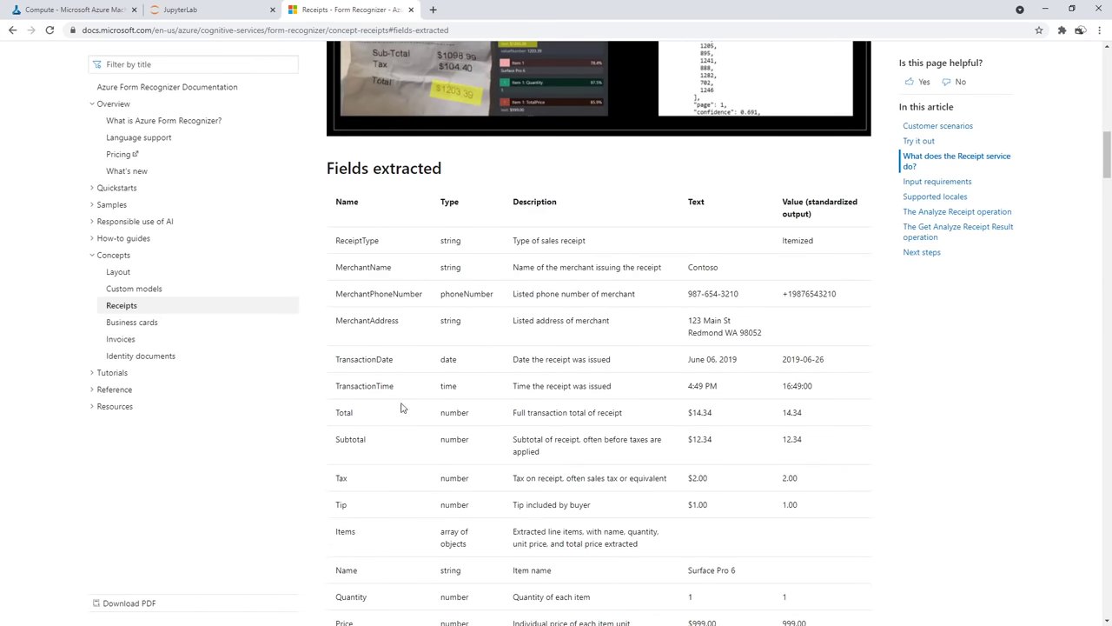
scroll(402, 408, down, 2)
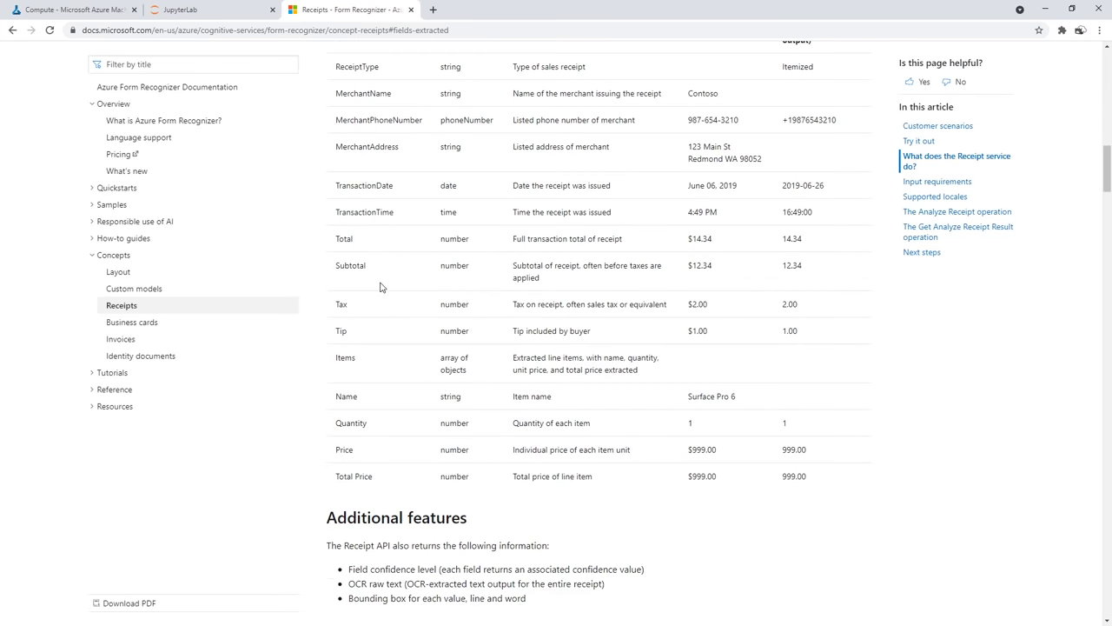
Return to the form-recognizer notebook, run the cell that prints the MerchantName value, and check it against the receipt image
click(221, 15)
scroll(361, 284, down, 7)
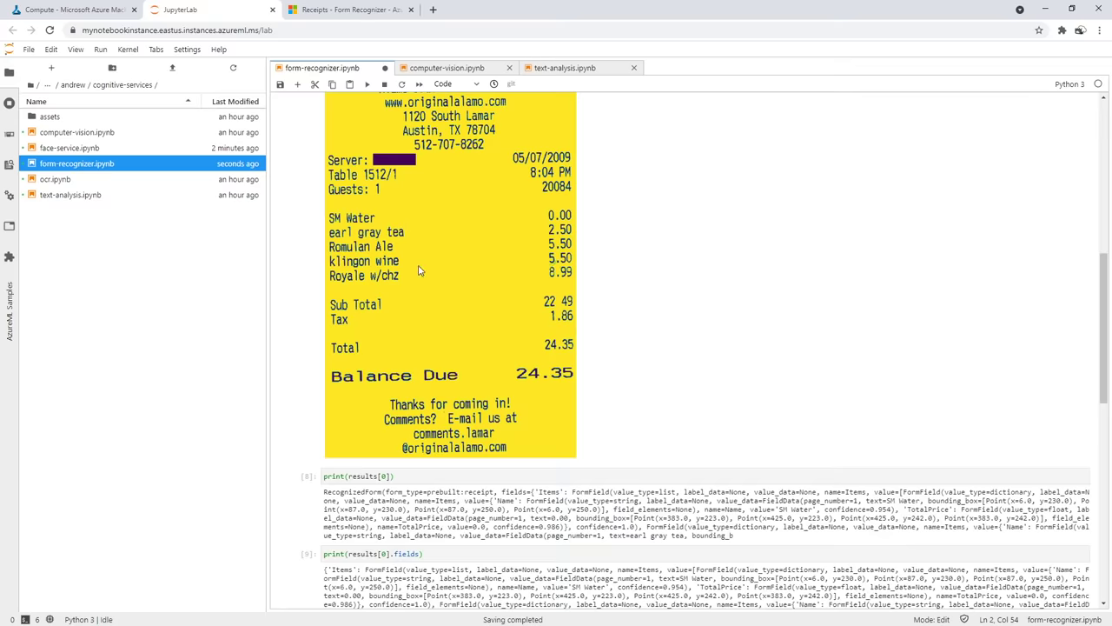
key(shift+Return)
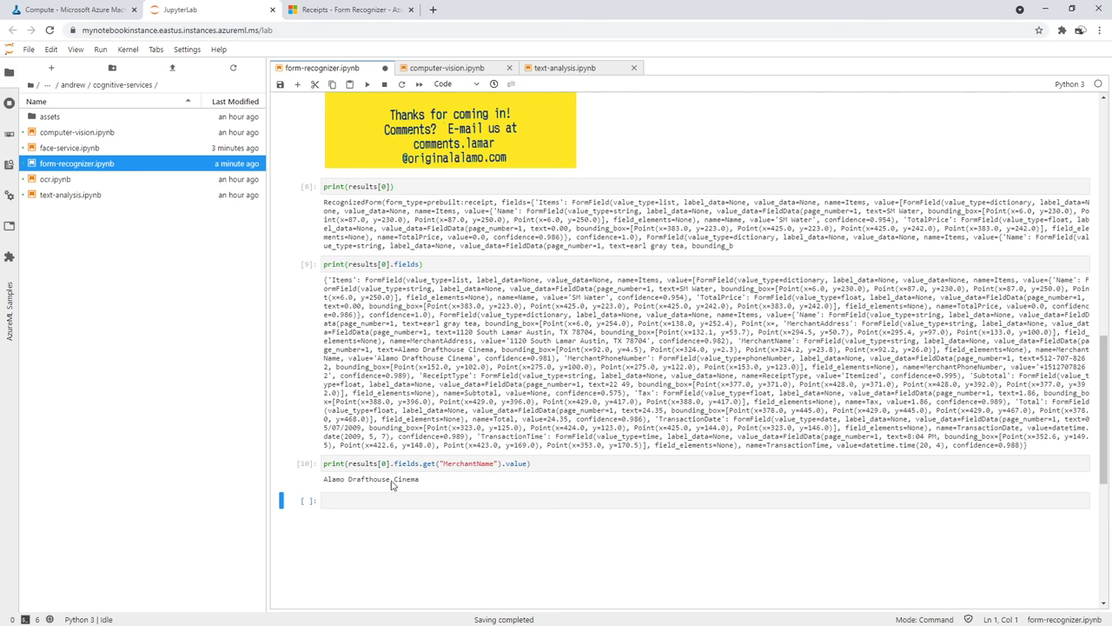
scroll(408, 409, up, 3)
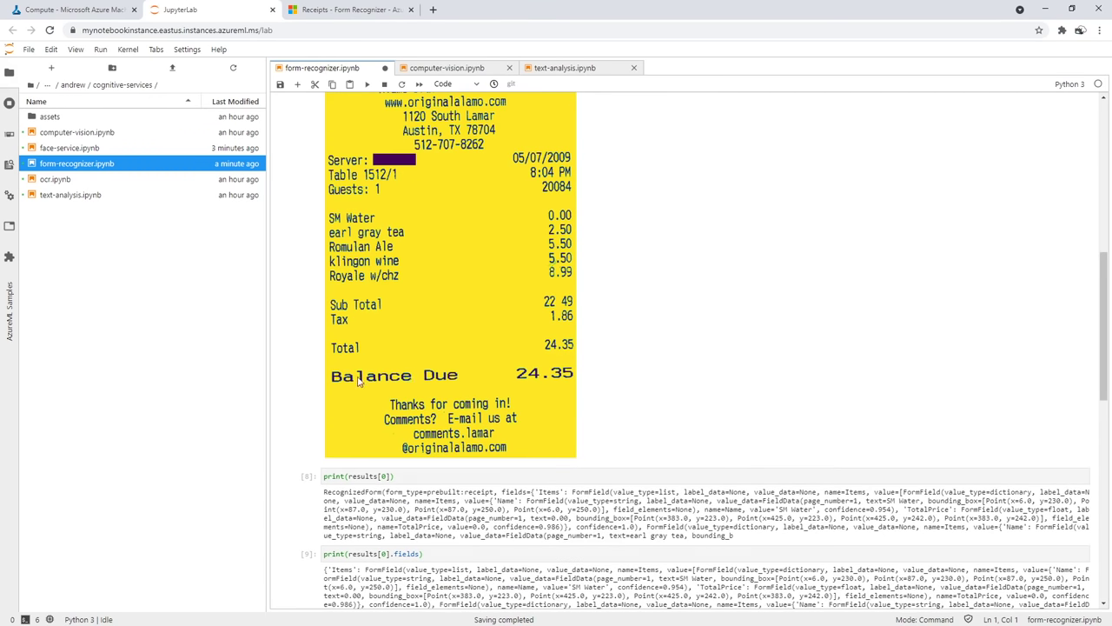
Copy the field name Total Price from the documentation, replace MerchantName with it in the last print cell, and run the cell
click(368, 10)
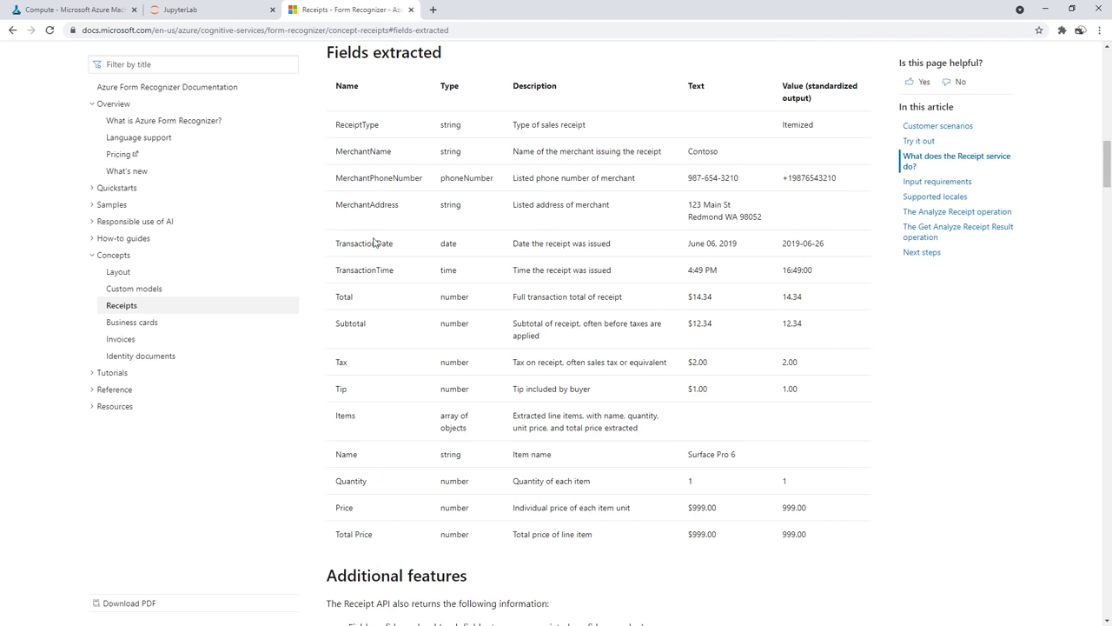
drag(374, 533, 338, 536)
key(ctrl+c)
click(210, 14)
scroll(473, 356, down, 3)
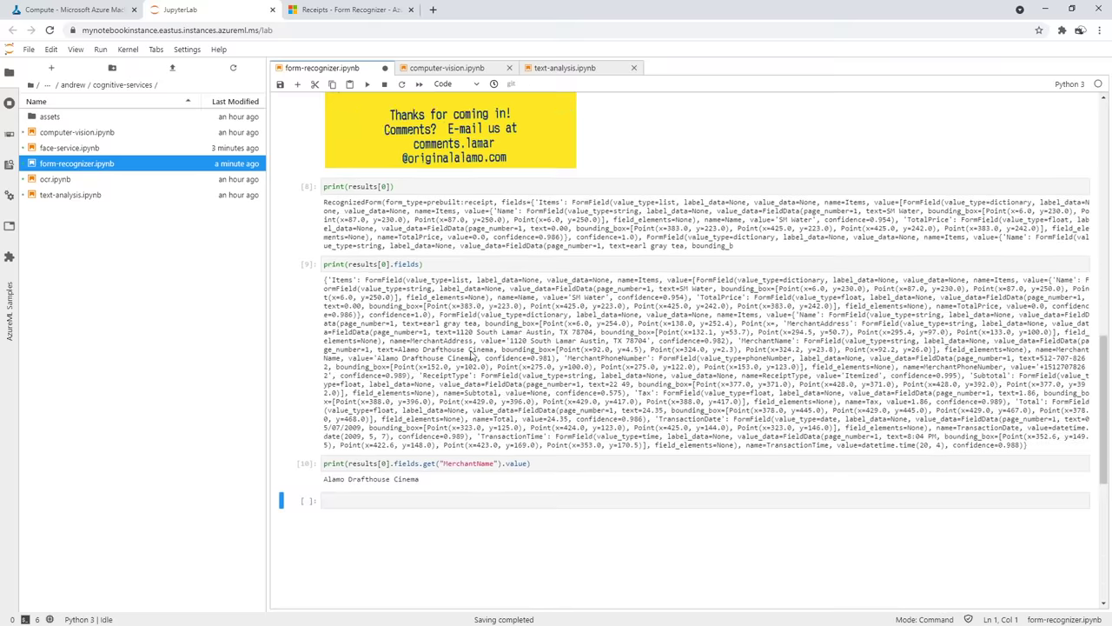
double_click(496, 463)
key(ctrl+v)
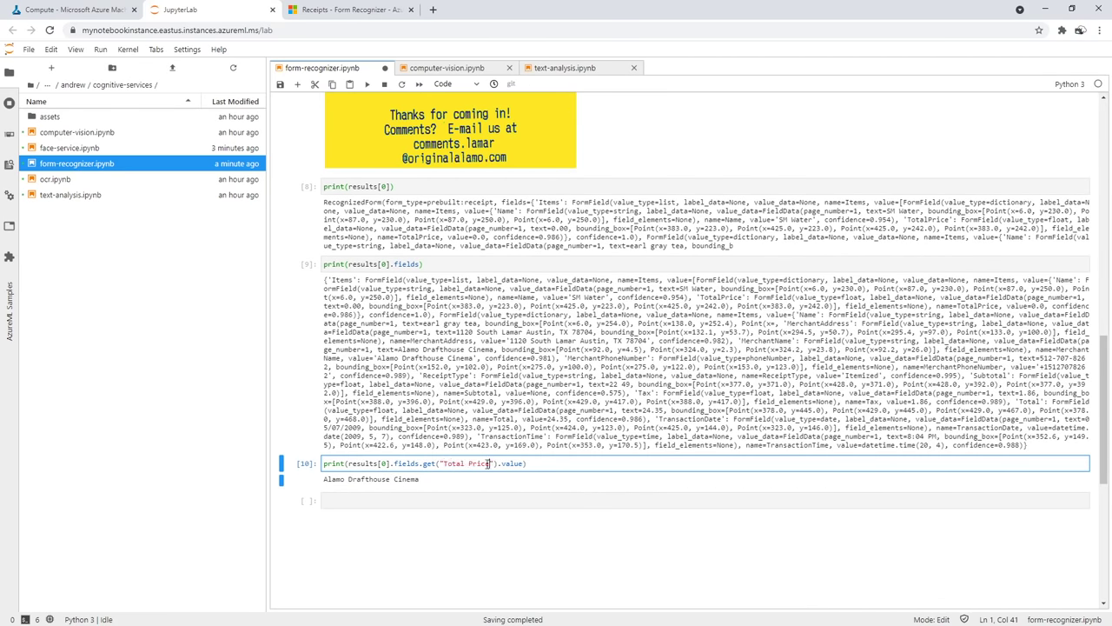
click(367, 84)
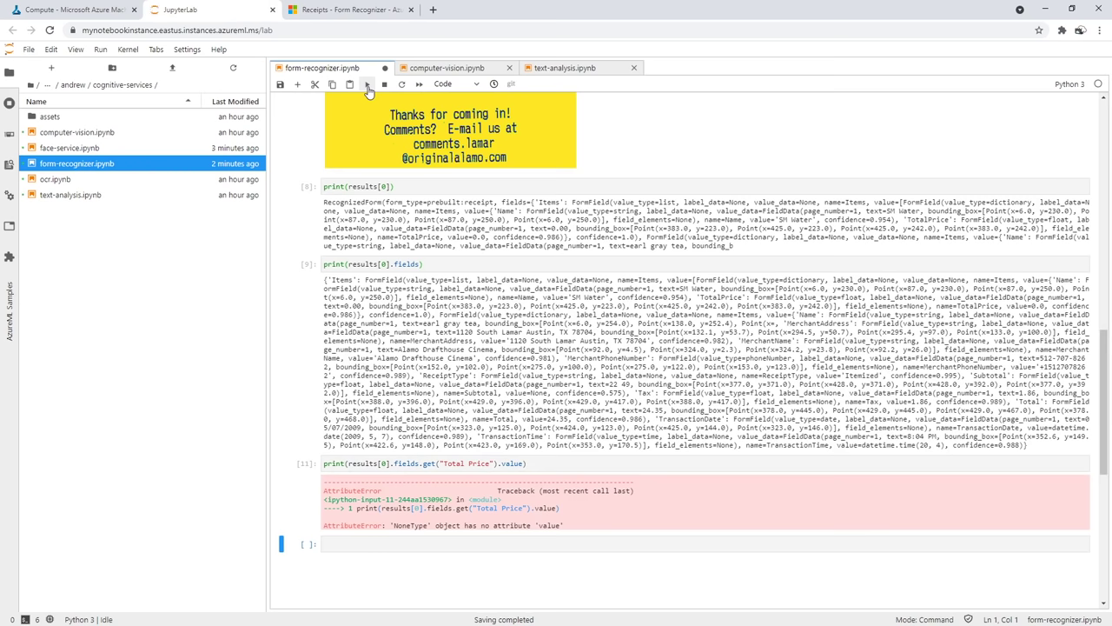
Try the field name without its space, as "TotalPrice", and rerun the print cell
click(475, 463)
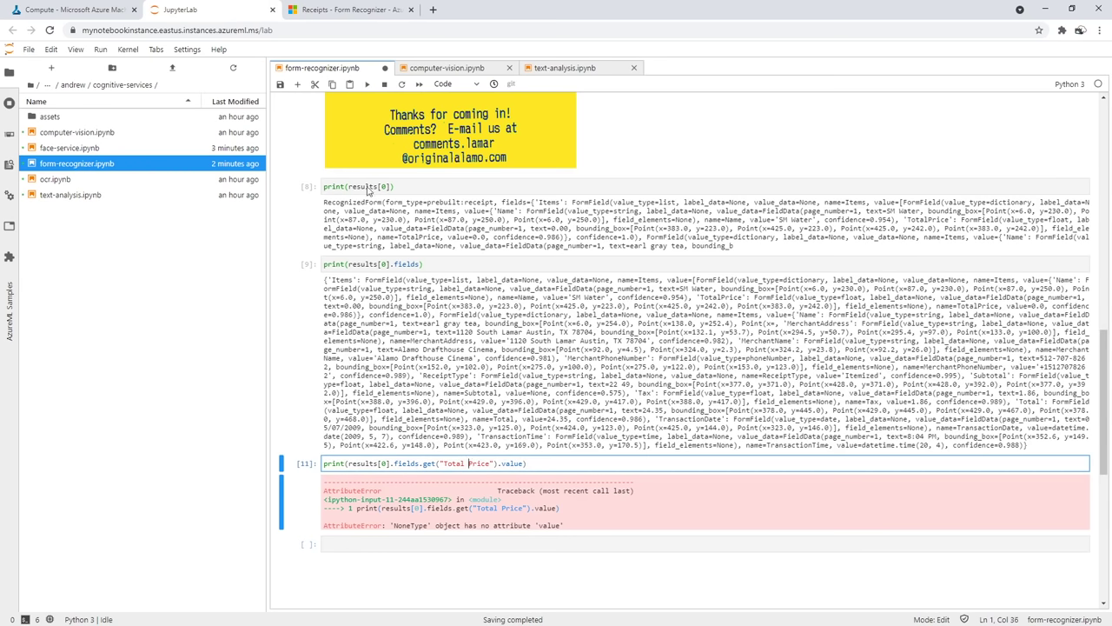
key(BackSpace)
click(367, 85)
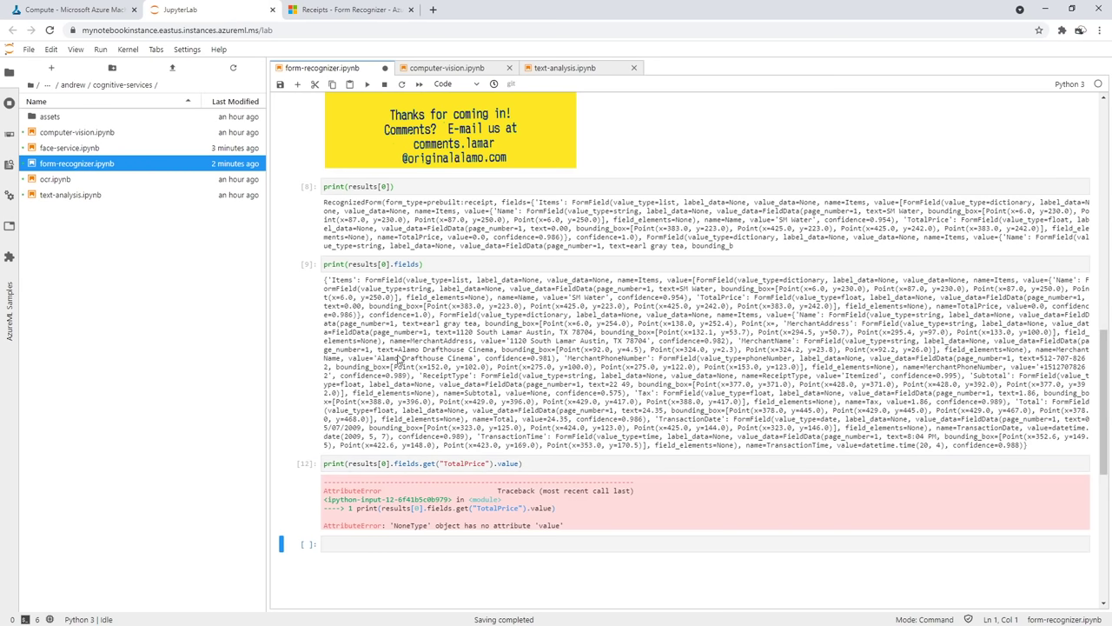
Check the documented field names, shorten the requested field to "Price" in the print cell, and run it again
double_click(465, 463)
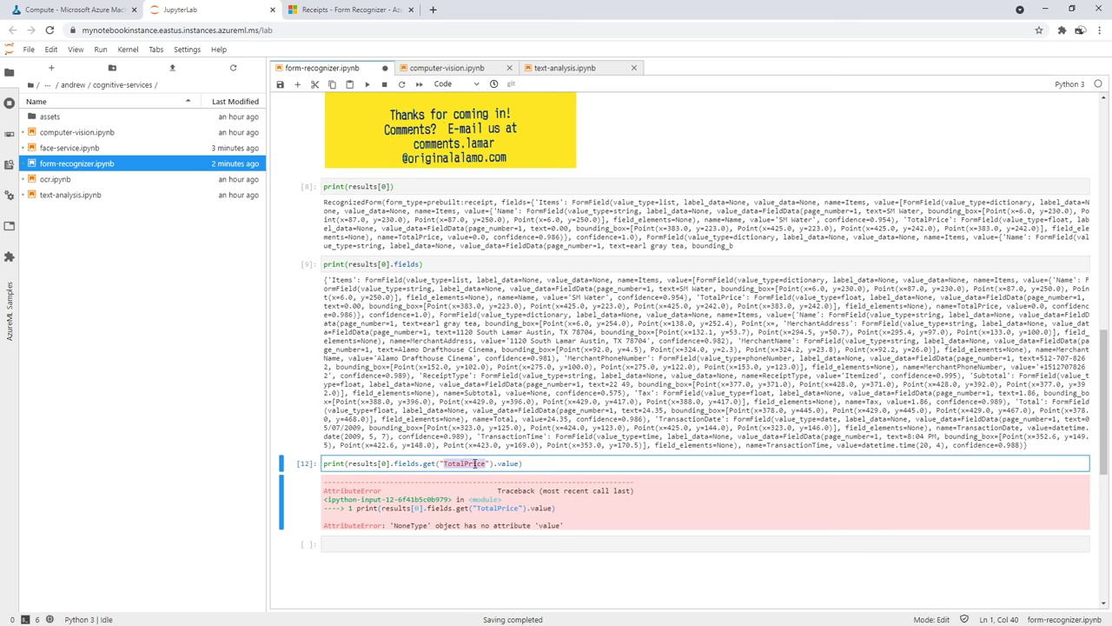
click(389, 11)
key(ctrl+shift+Tab)
click(467, 463)
key(BackSpace)
key(BackSpace)
key(BackSpace)
key(BackSpace)
key(BackSpace)
click(365, 86)
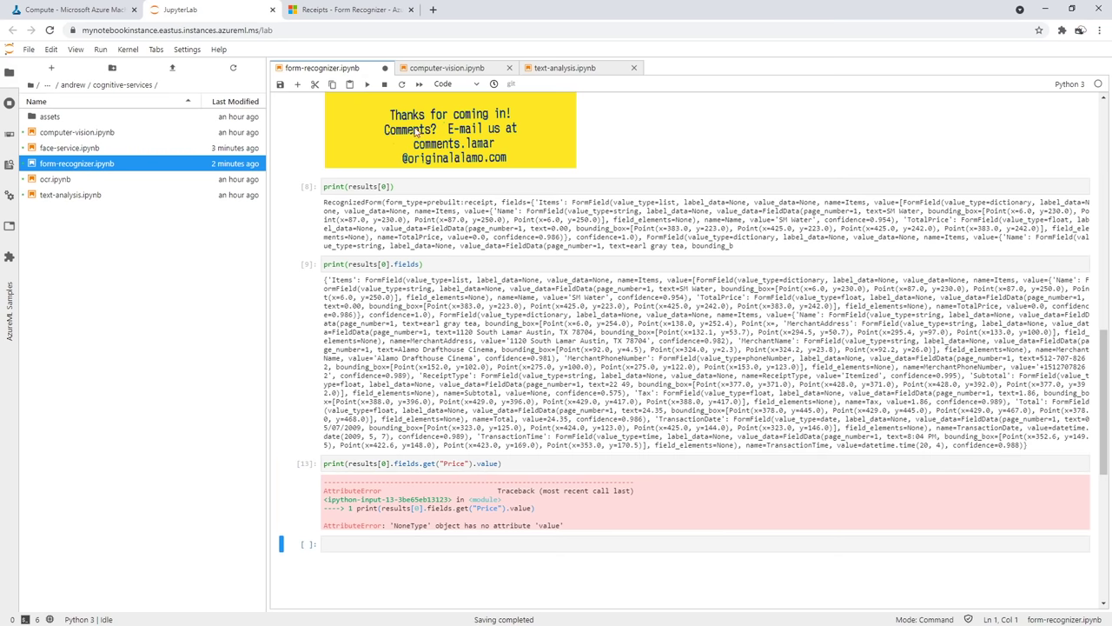
Copy MerchantPhoneNumber from the documentation table into the print cell as the requested field and run the cell
click(355, 12)
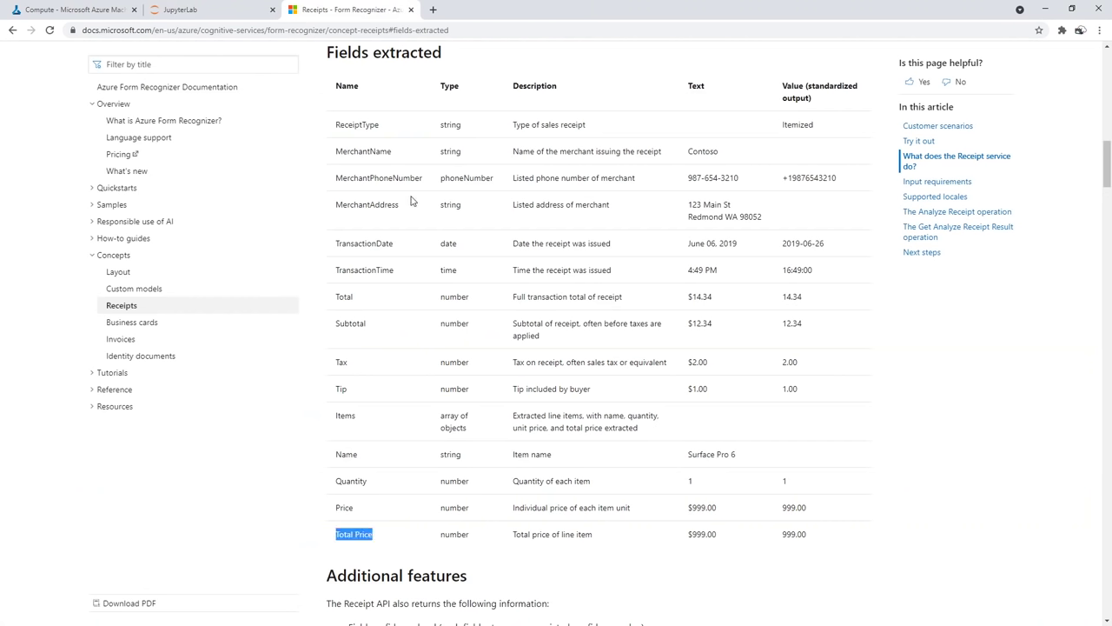
double_click(392, 179)
key(ctrl+c)
click(257, 10)
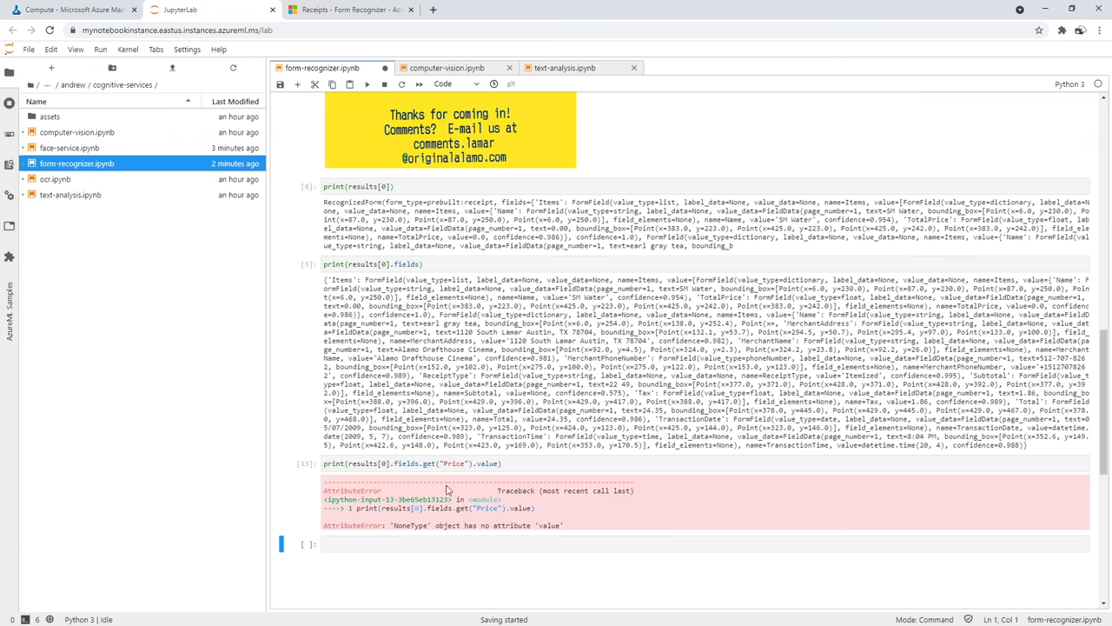
double_click(454, 464)
key(ctrl+v)
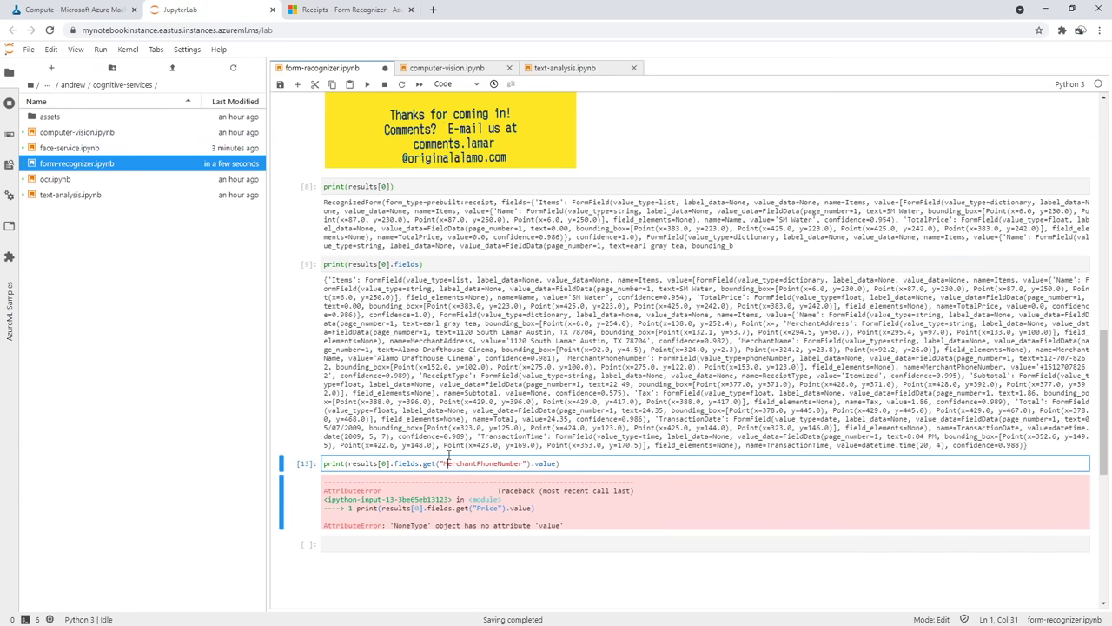
click(367, 84)
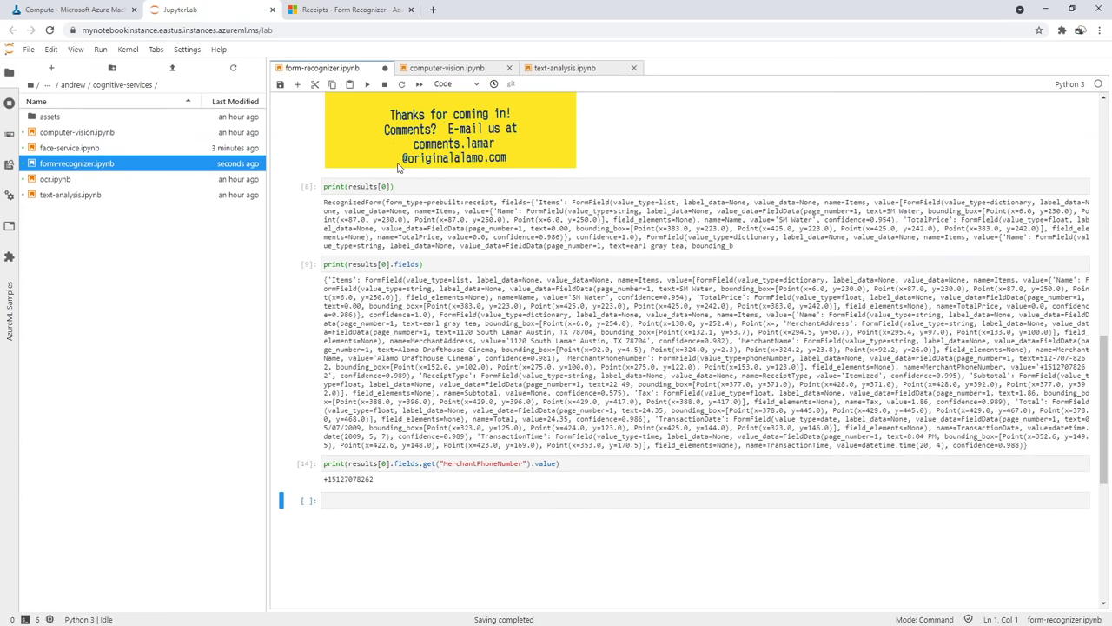
Replace the requested field with Total copied from the documentation table, run the print cell, and compare the output with the receipt
click(344, 14)
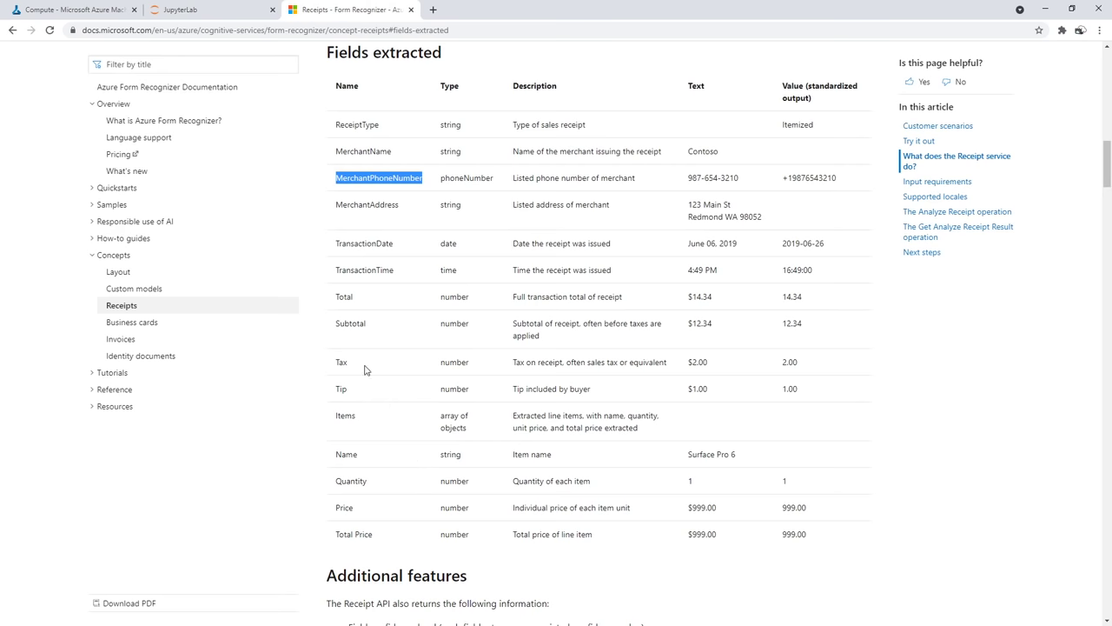
double_click(348, 297)
key(ctrl+c)
click(236, 10)
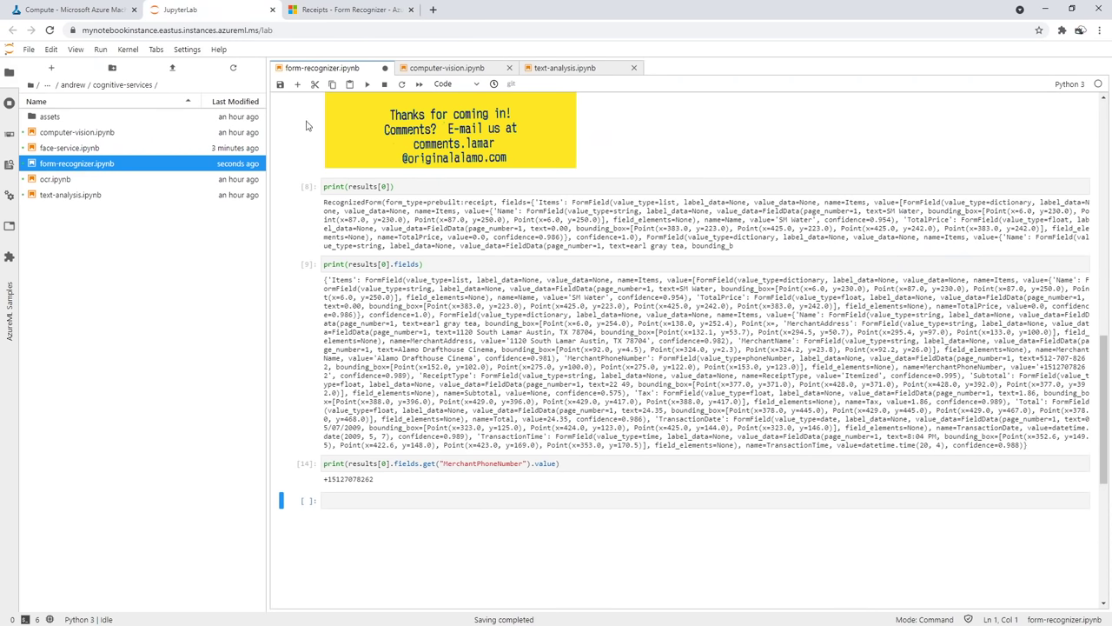
double_click(456, 463)
key(ctrl+v)
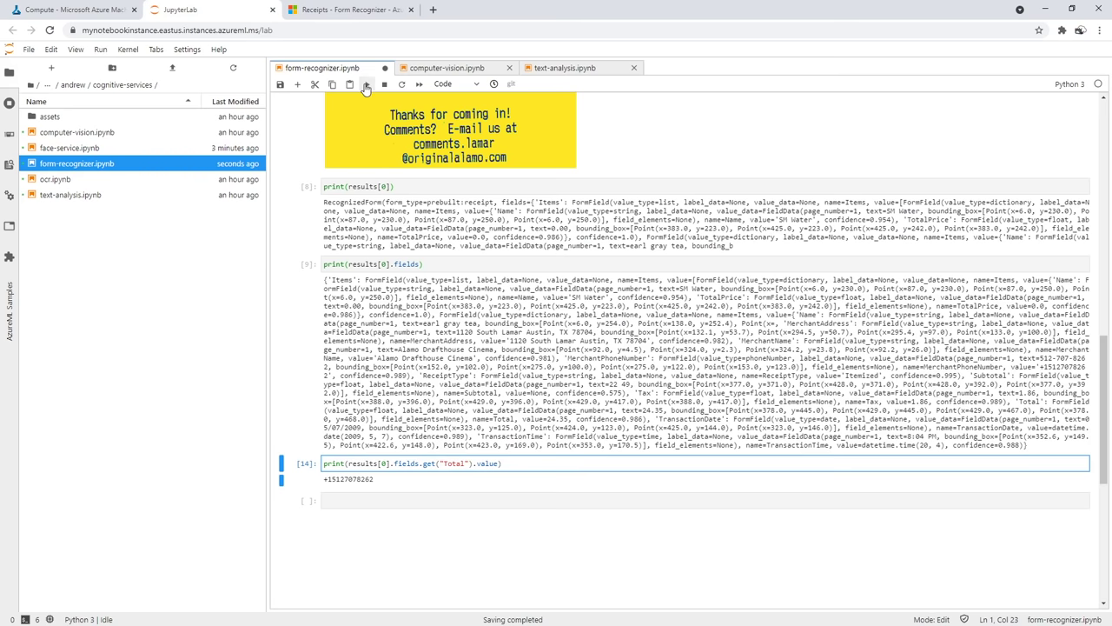
key(shift+Return)
scroll(442, 343, up, 3)
scroll(547, 379, down, 2)
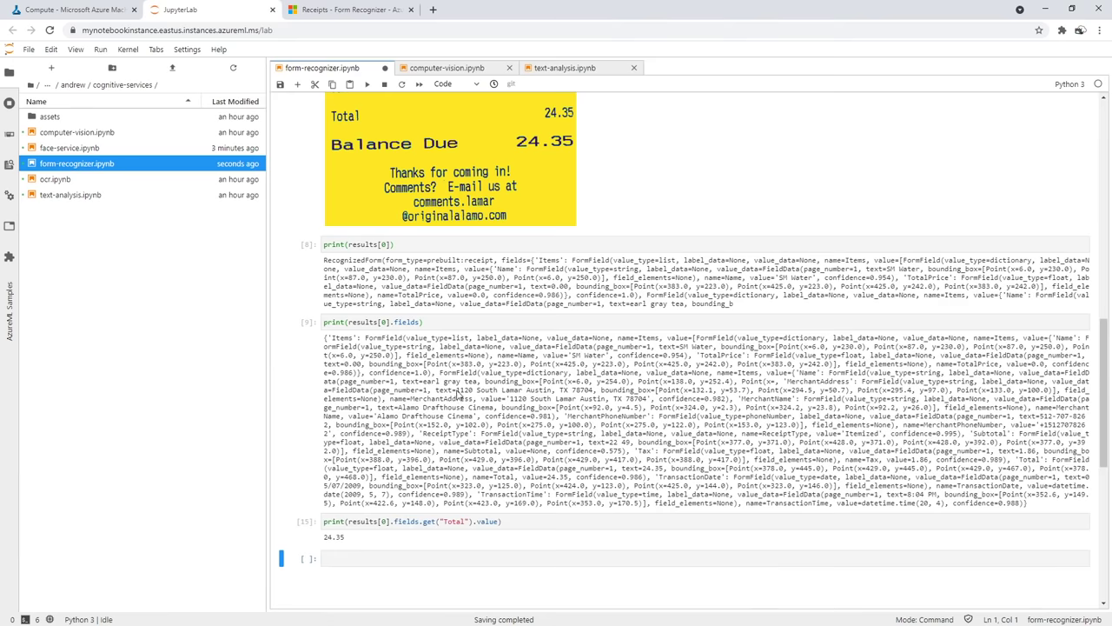
Close the computer-vision, text-analysis and form-recognizer notebooks and open ocr.ipynb from the cognitive-services folder
scroll(550, 372, up, 1)
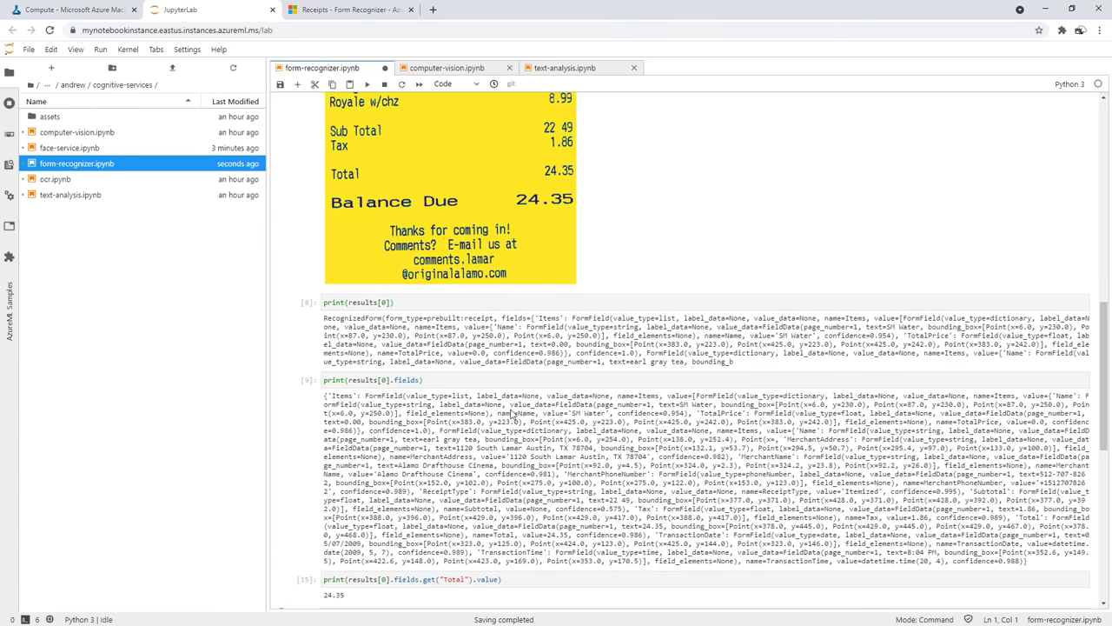
scroll(519, 445, down, 2)
scroll(498, 491, up, 15)
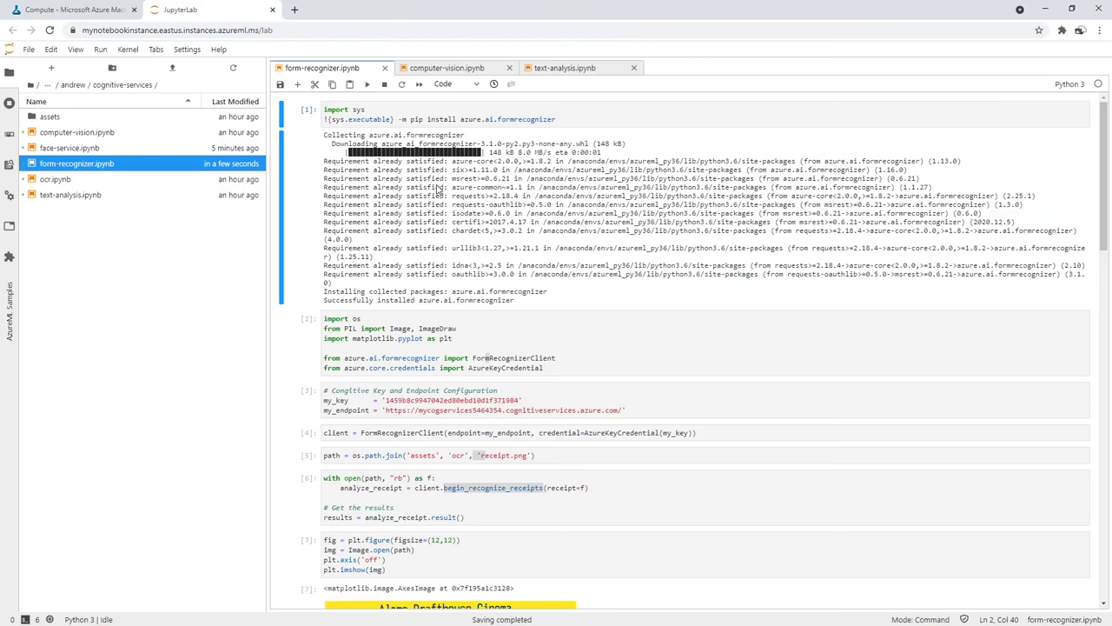
click(509, 68)
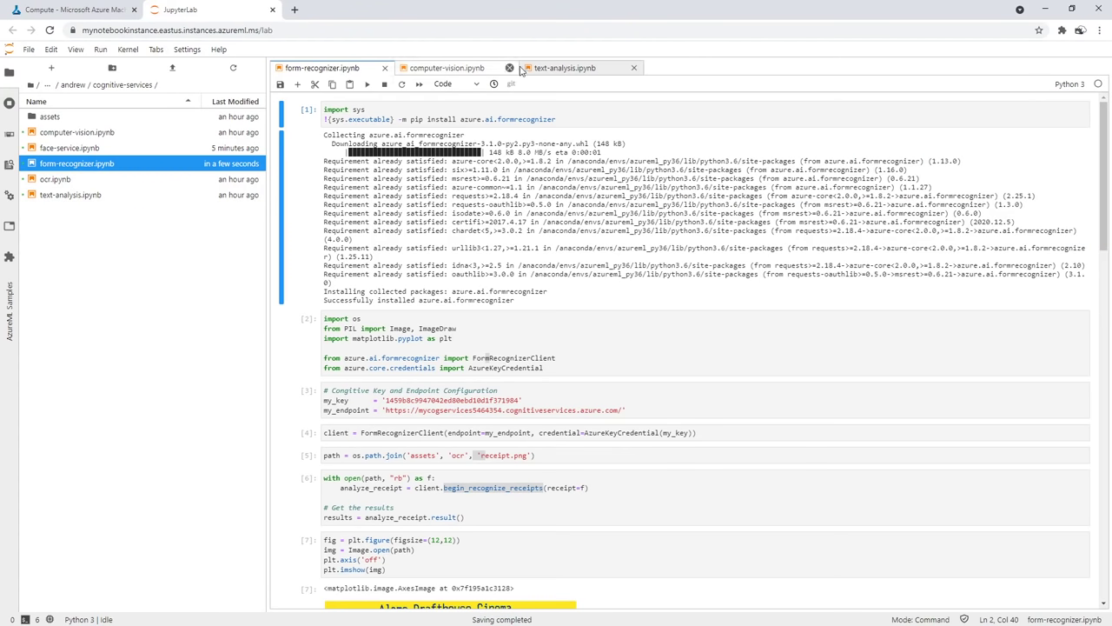
click(510, 68)
double_click(165, 179)
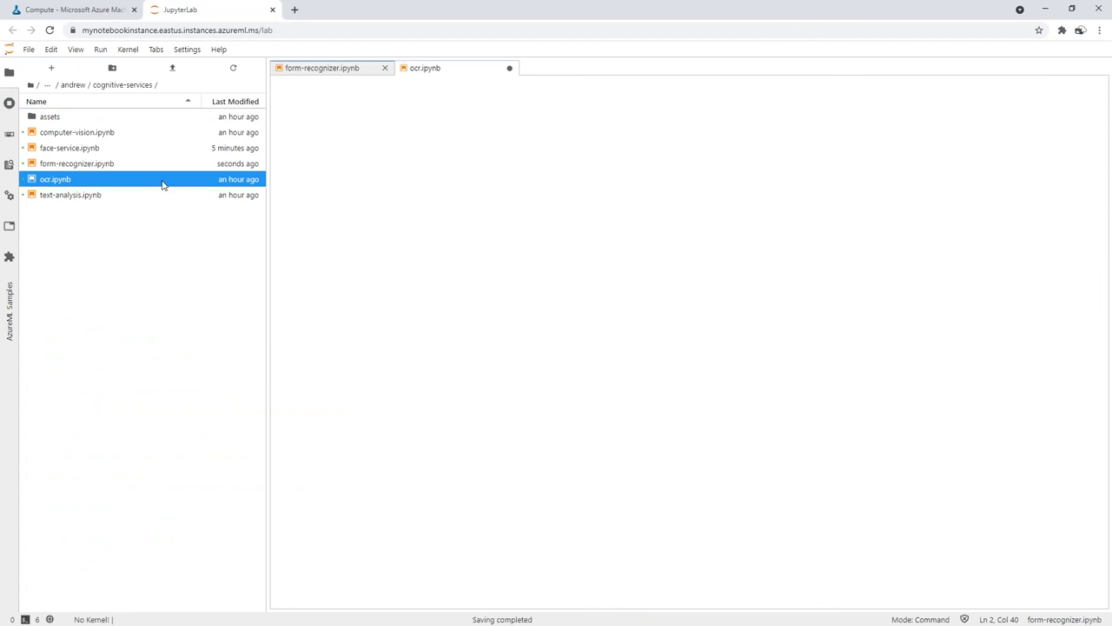
click(385, 69)
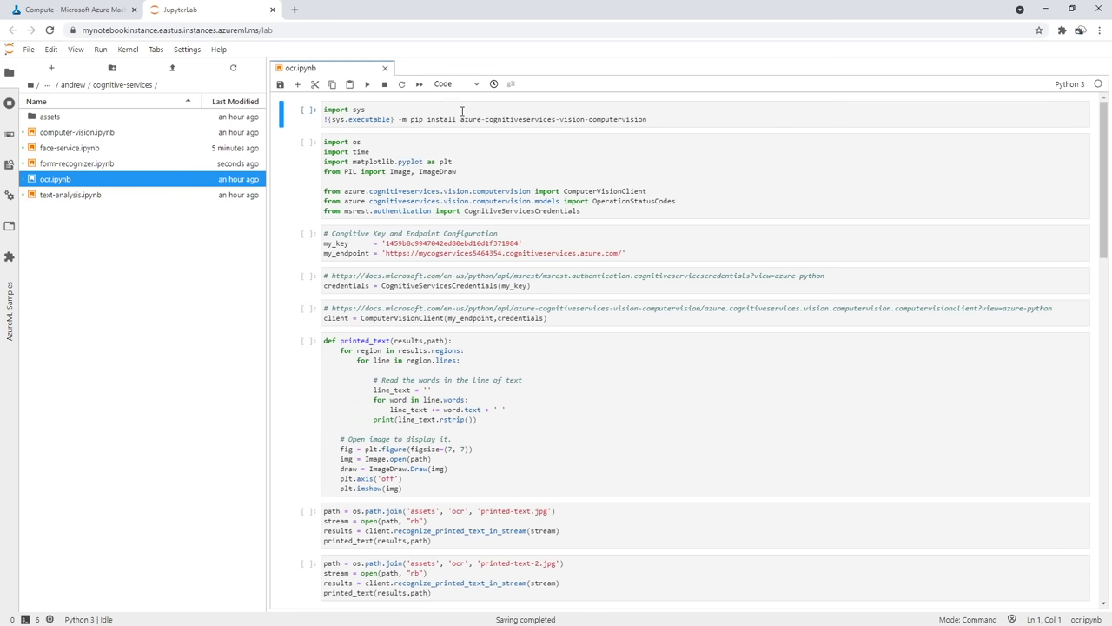
Run the cell installing azure-cognitiveservices-vision-computervision and the import cell below it, checking the Computer Vision imports
click(464, 113)
click(367, 84)
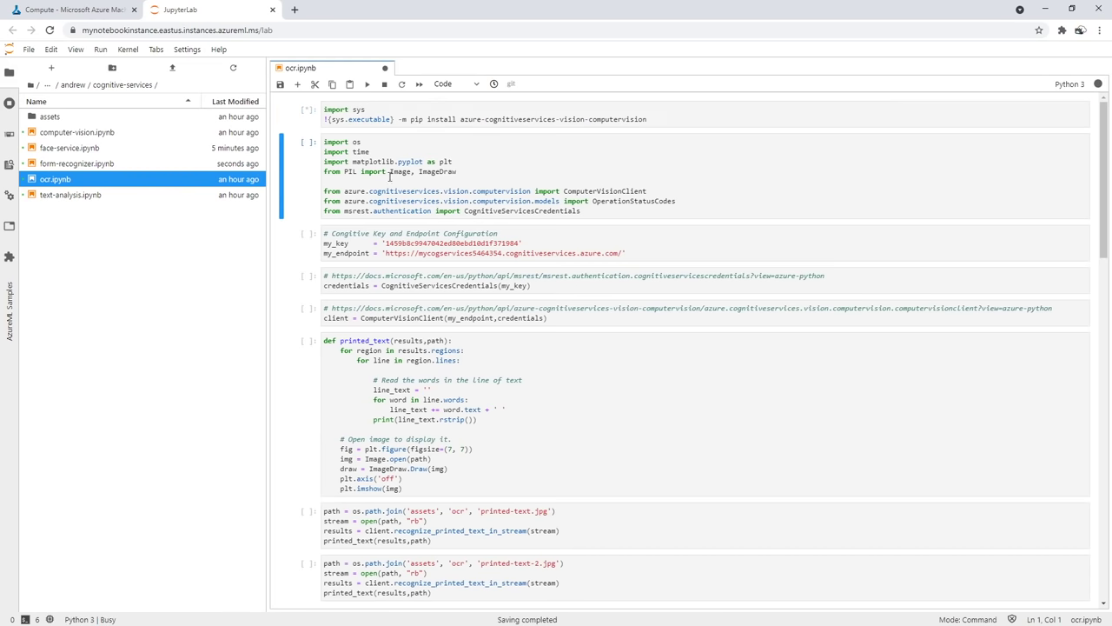
scroll(387, 194, down, 2)
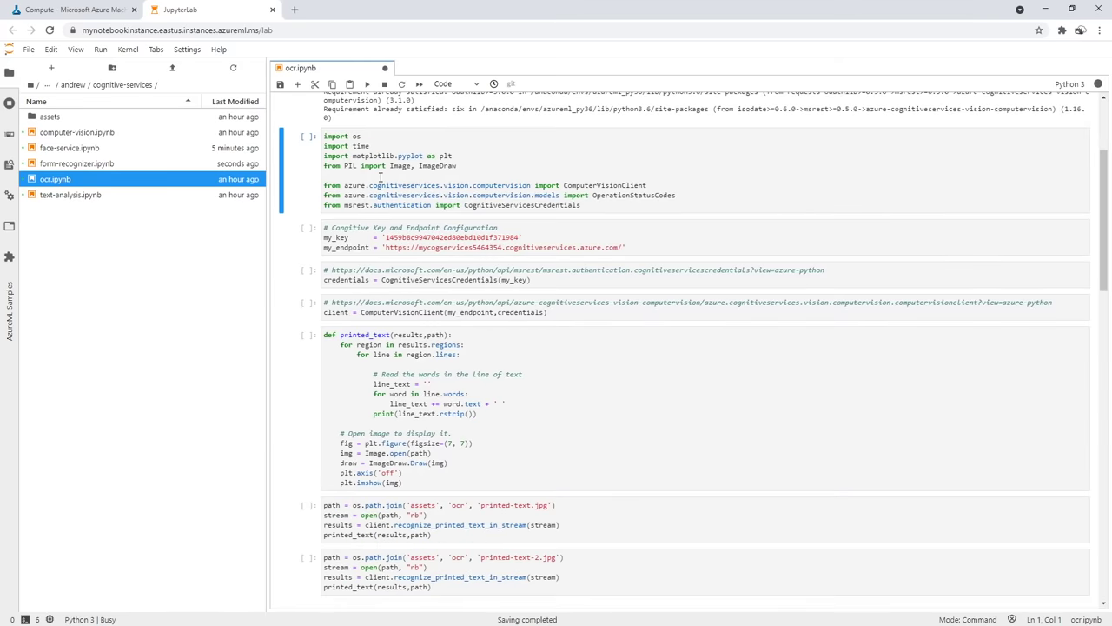
click(440, 186)
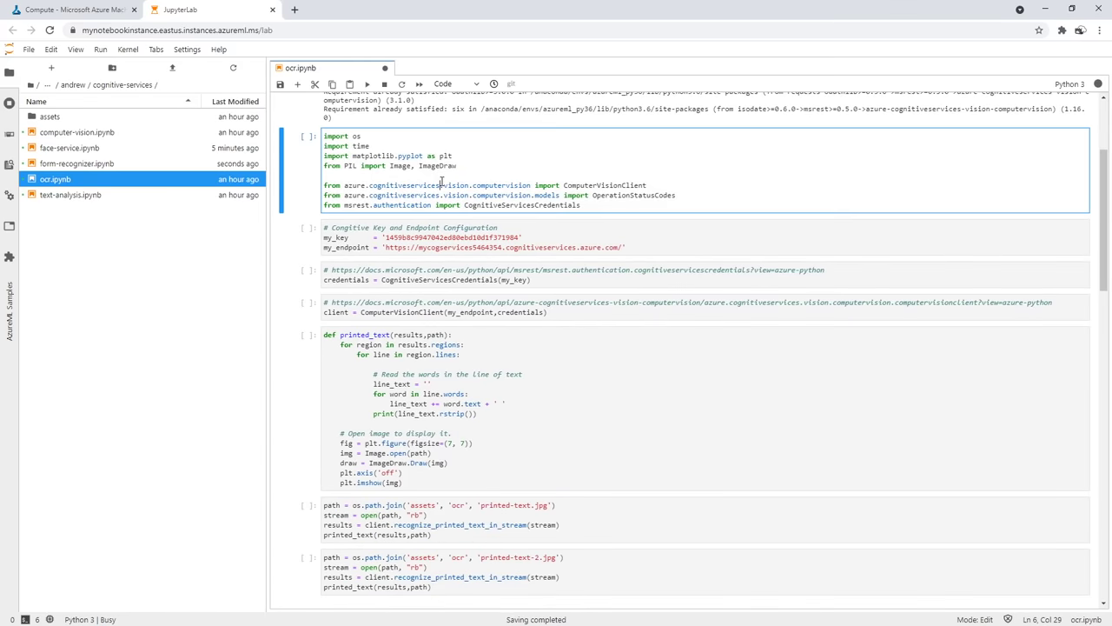
drag(675, 195, 330, 185)
click(391, 177)
click(367, 83)
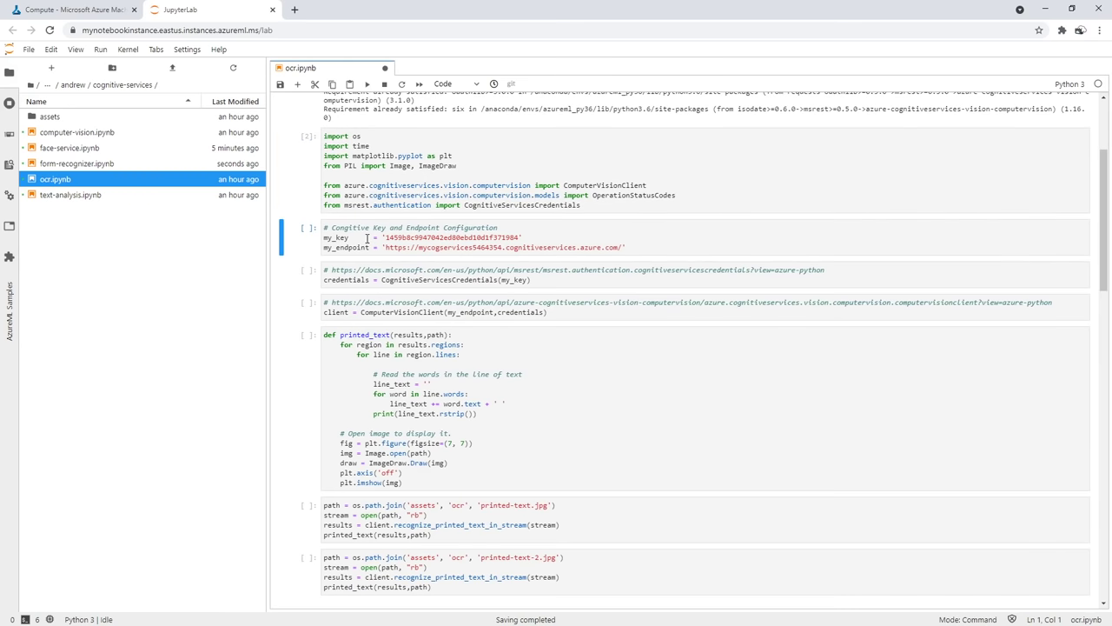
Run the key and endpoint configuration, credentials and ComputerVisionClient cells in order
click(367, 84)
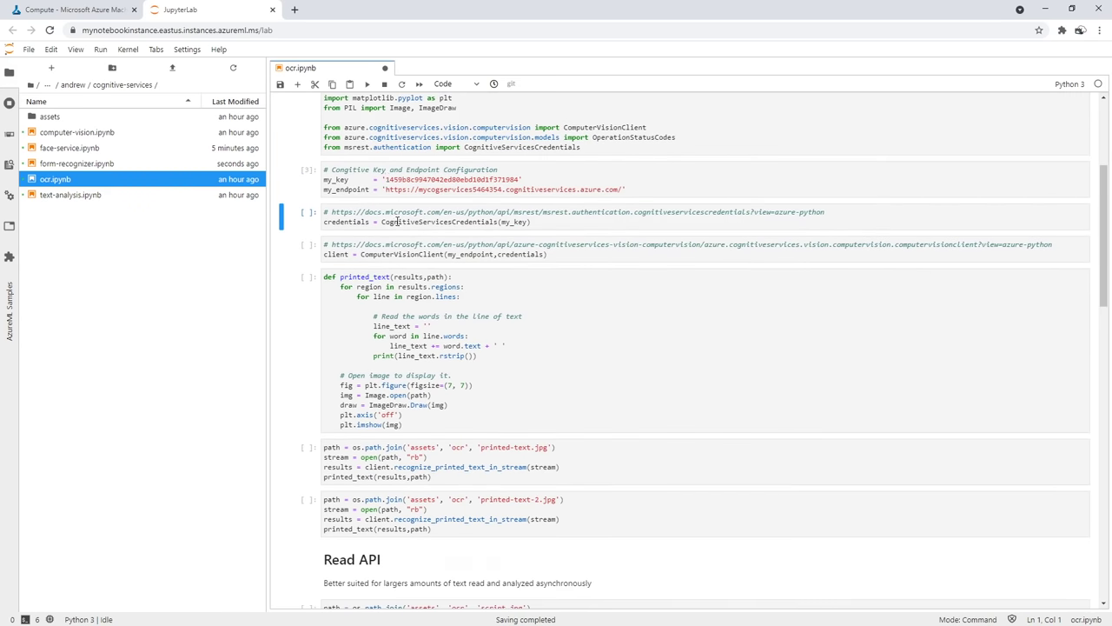
click(367, 83)
click(395, 245)
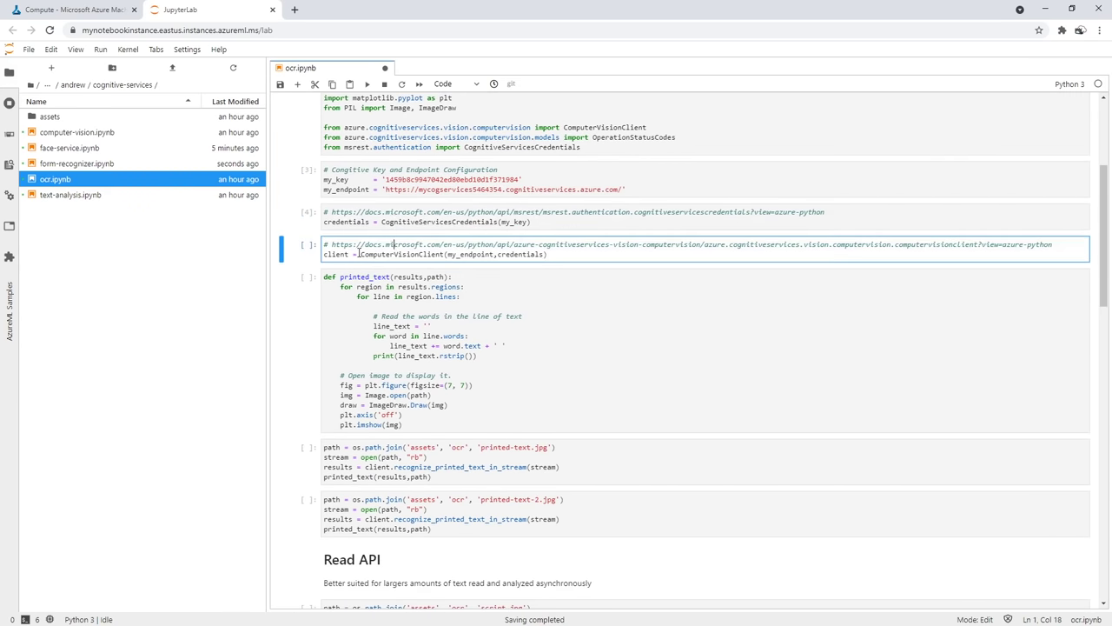
click(367, 83)
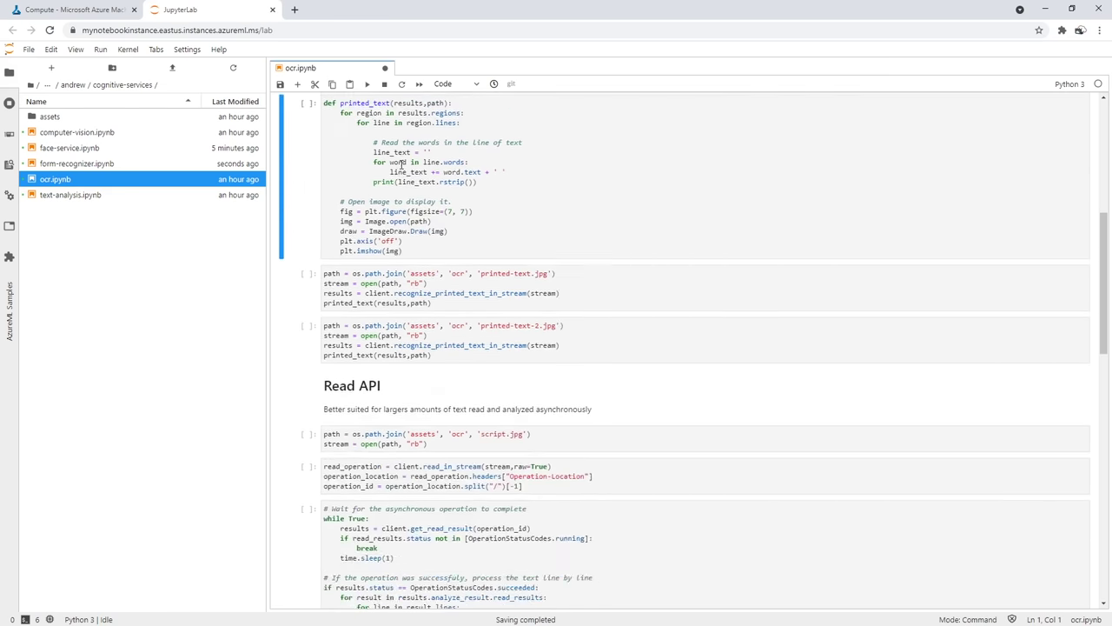
Check the recognize_printed_text_in_stream call and run the cell defining the printed_text function
scroll(401, 165, up, 2)
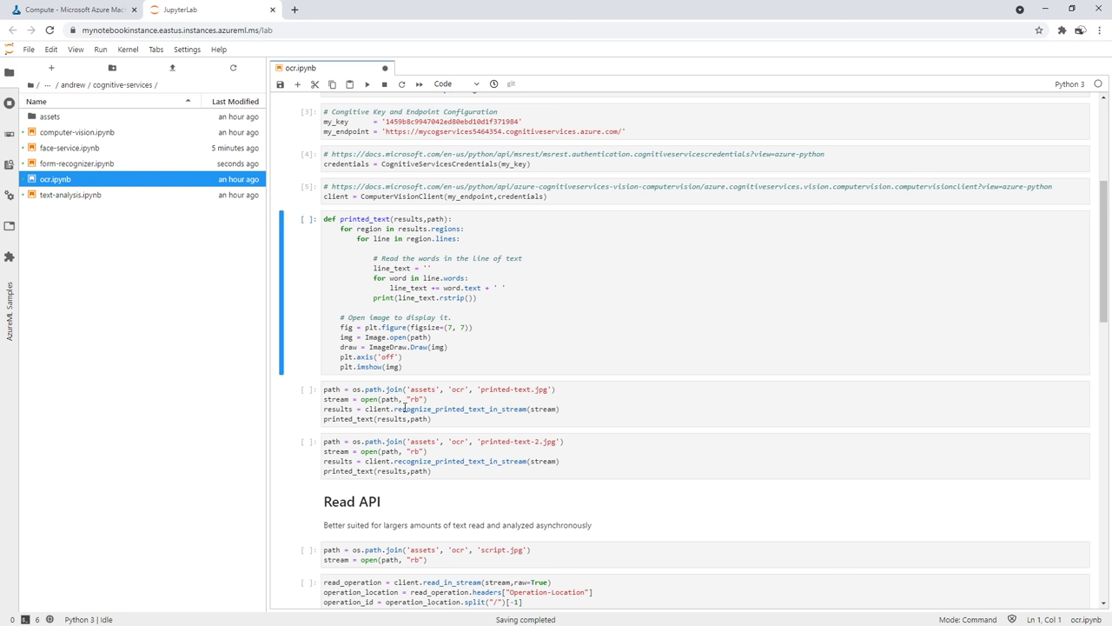
drag(396, 409, 534, 406)
click(426, 278)
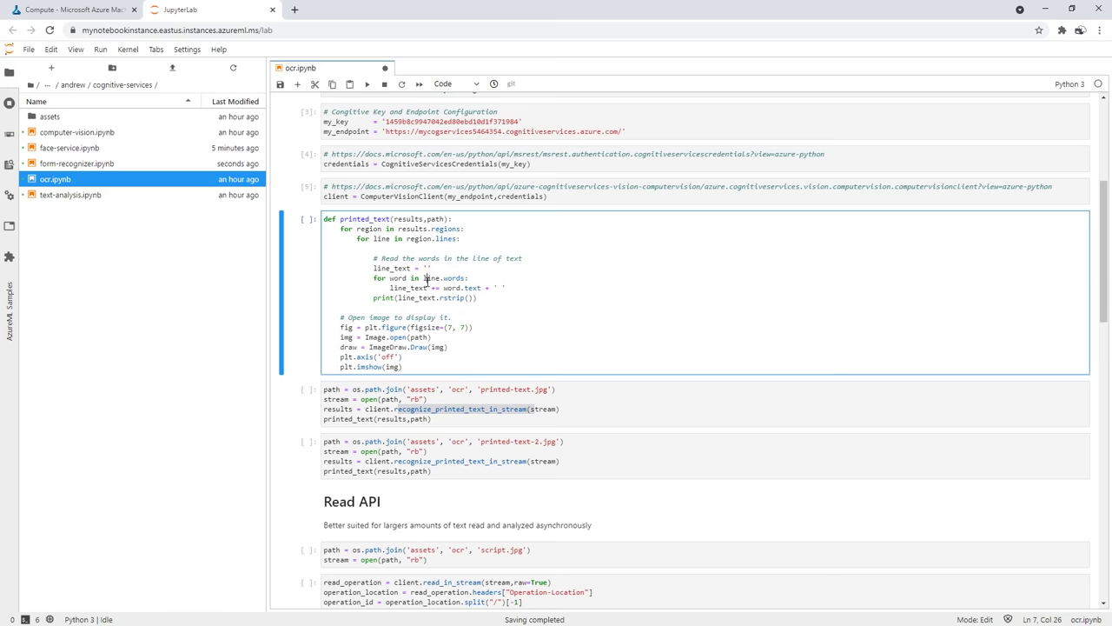
click(366, 84)
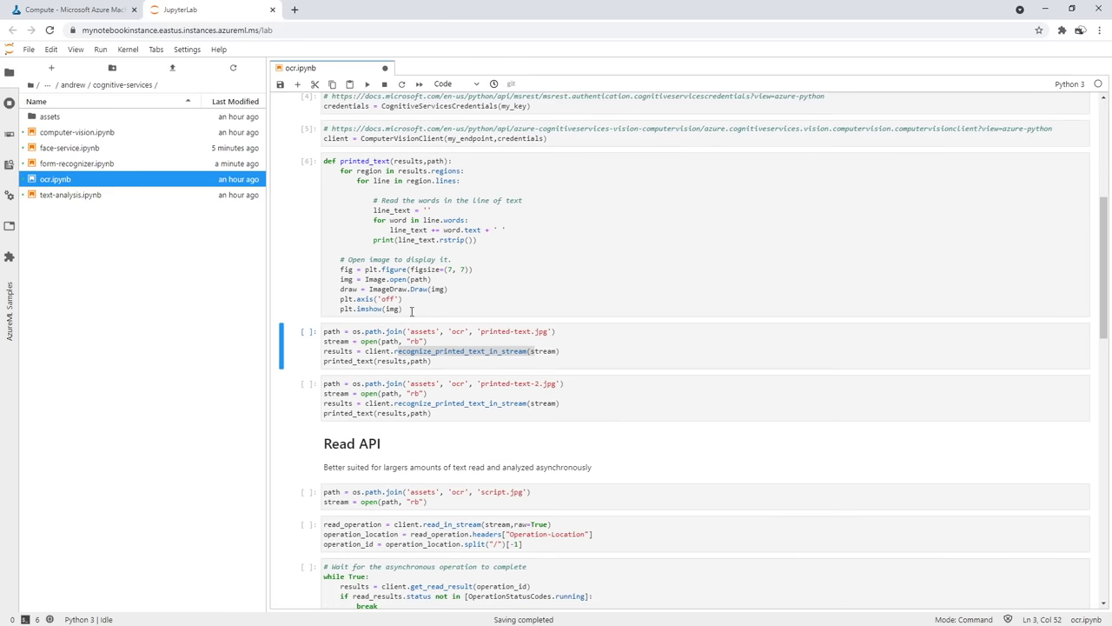
Run the OCR cell for printed-text.jpg and compare the extracted text with the displayed image
click(440, 334)
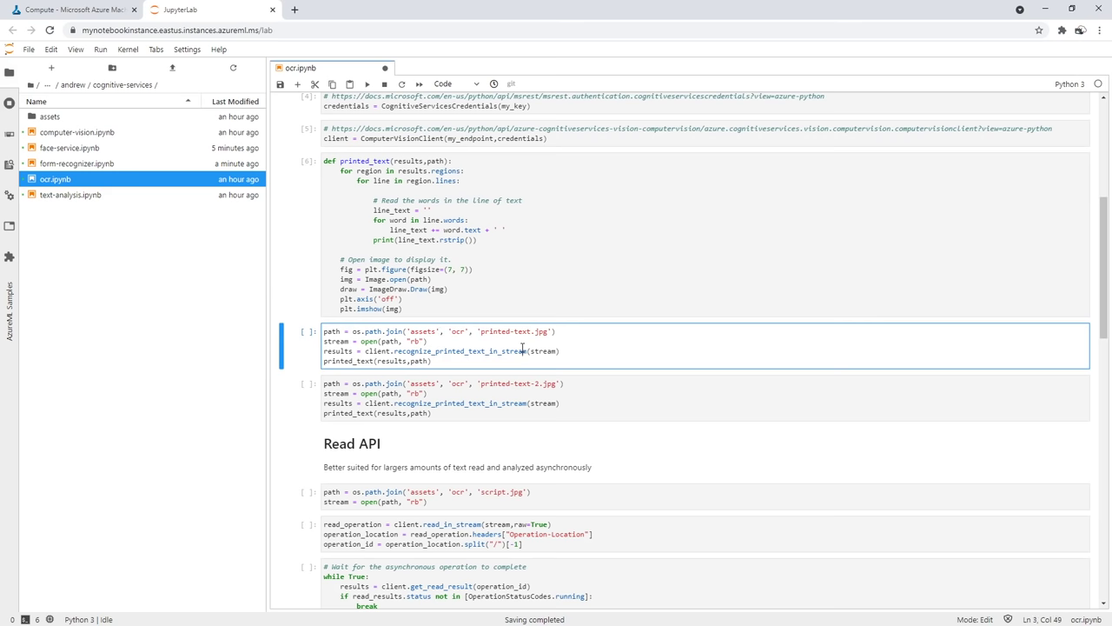
click(367, 83)
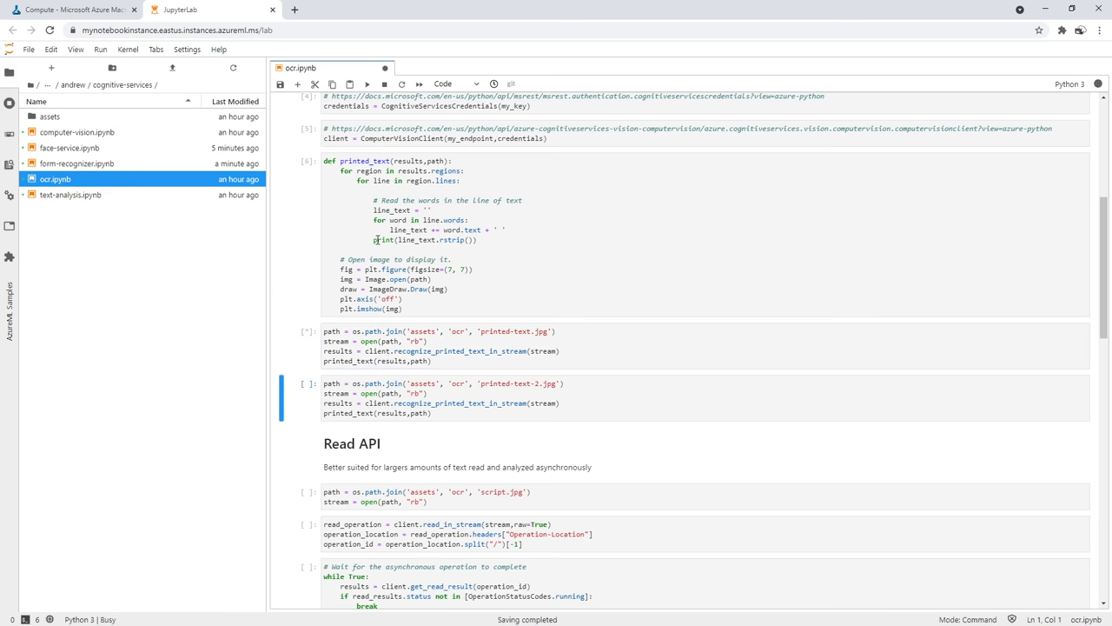
scroll(383, 271, down, 2)
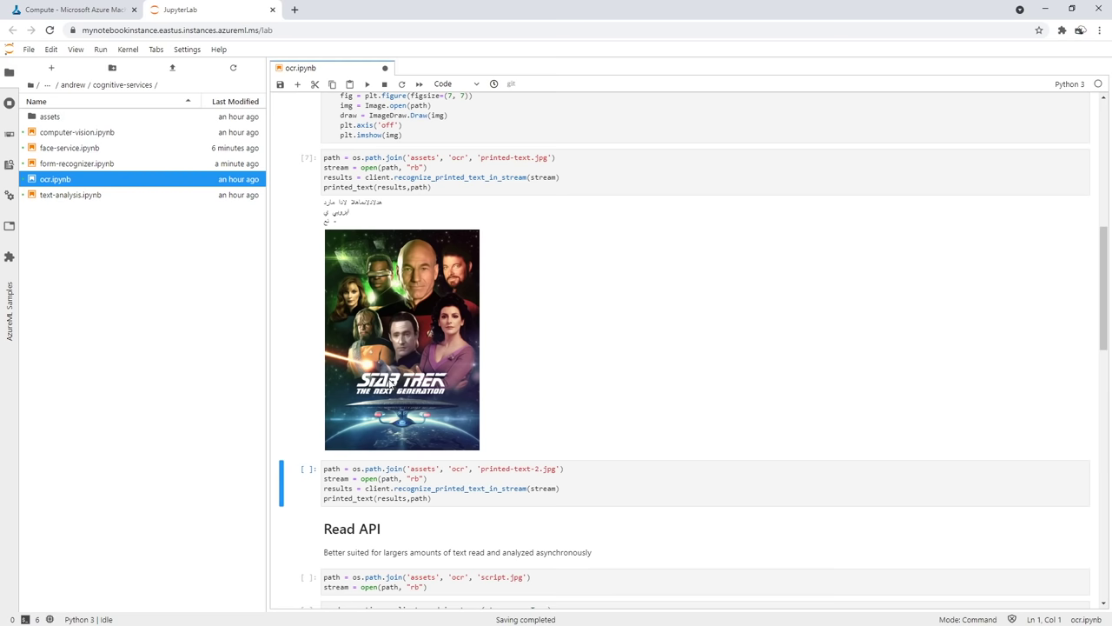
drag(347, 224, 324, 199)
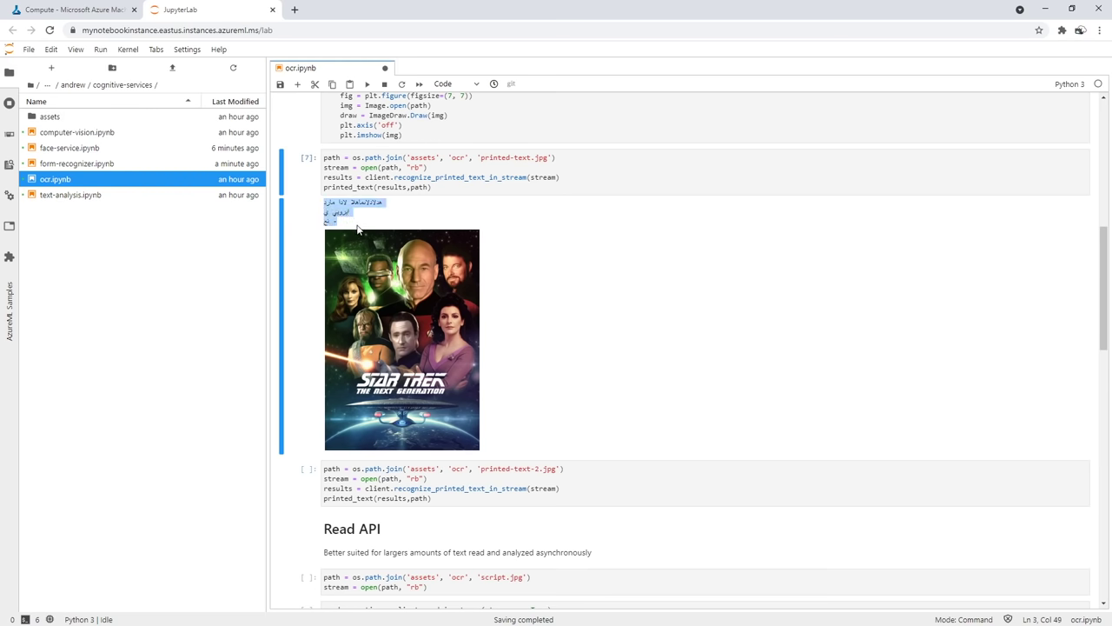
scroll(451, 333, up, 2)
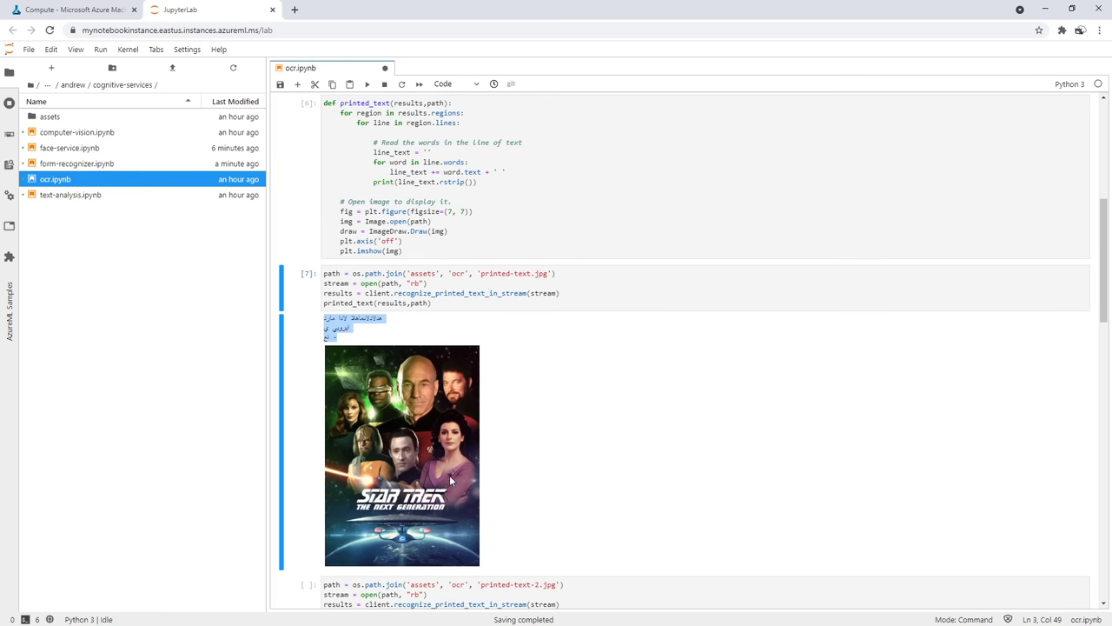
scroll(447, 475, up, 1)
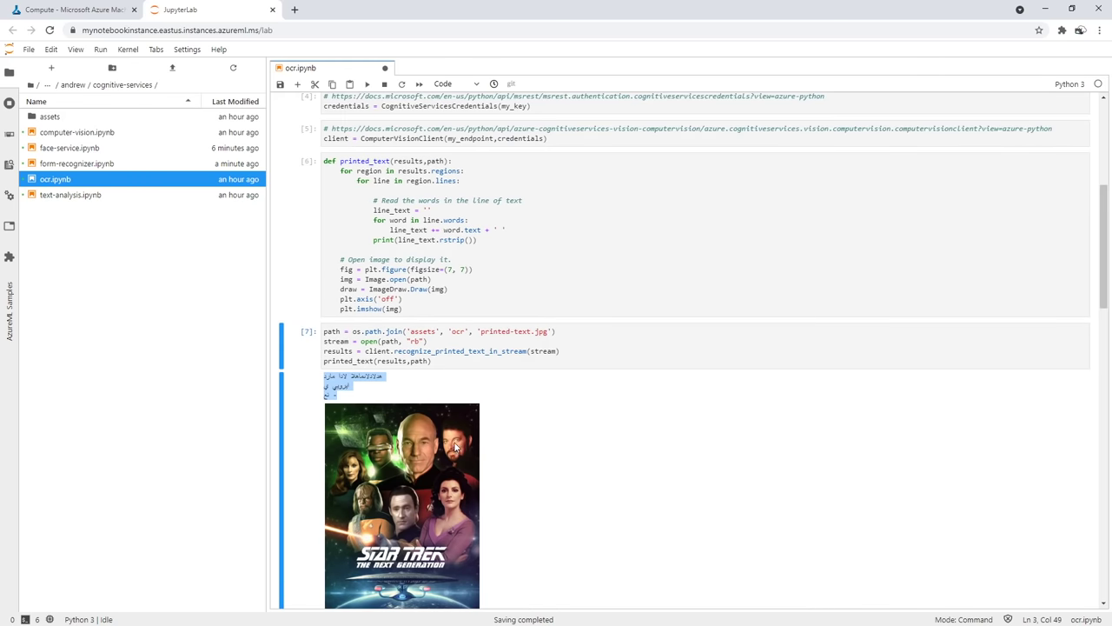
Run the OCR cell for printed-text-2.jpg and compare the extracted lines with the magazine cover
scroll(455, 443, down, 6)
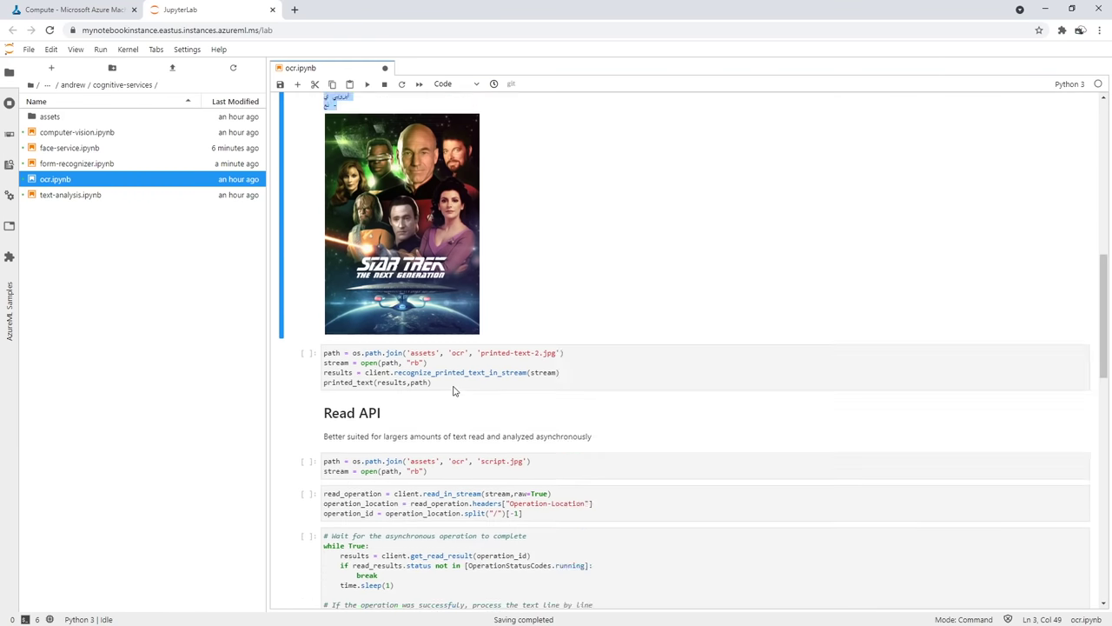
click(478, 309)
click(367, 84)
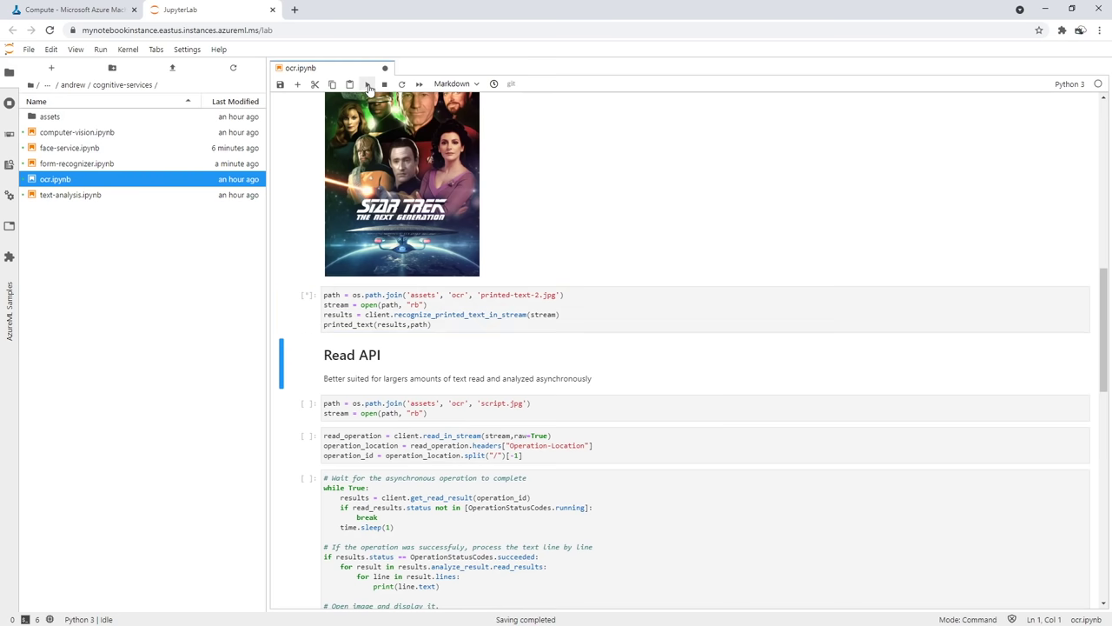
scroll(485, 372, down, 3)
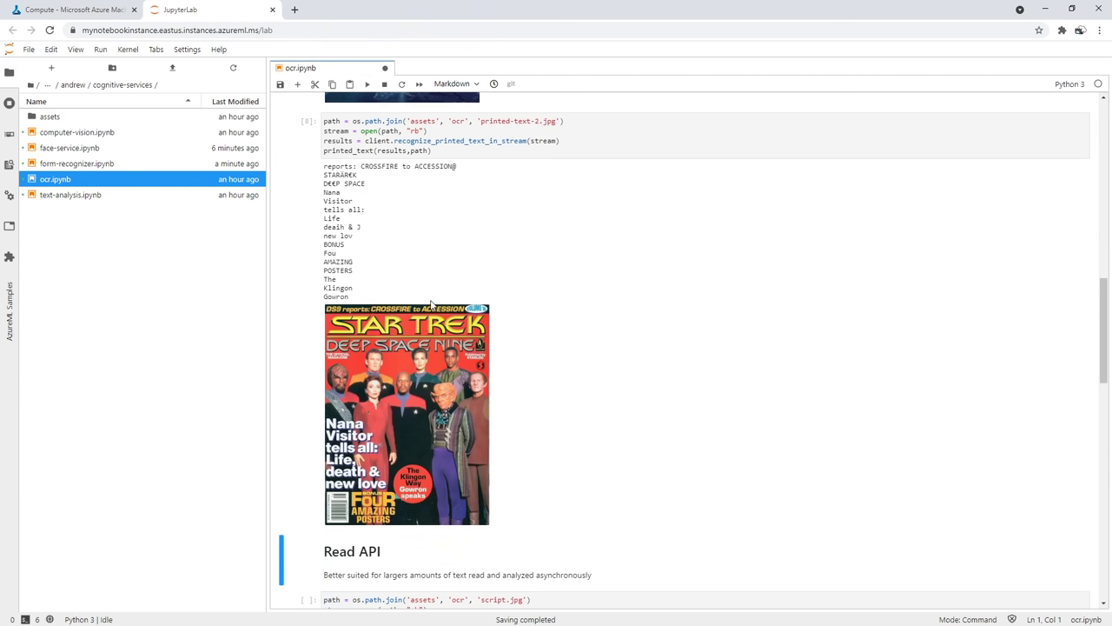
drag(357, 174, 326, 175)
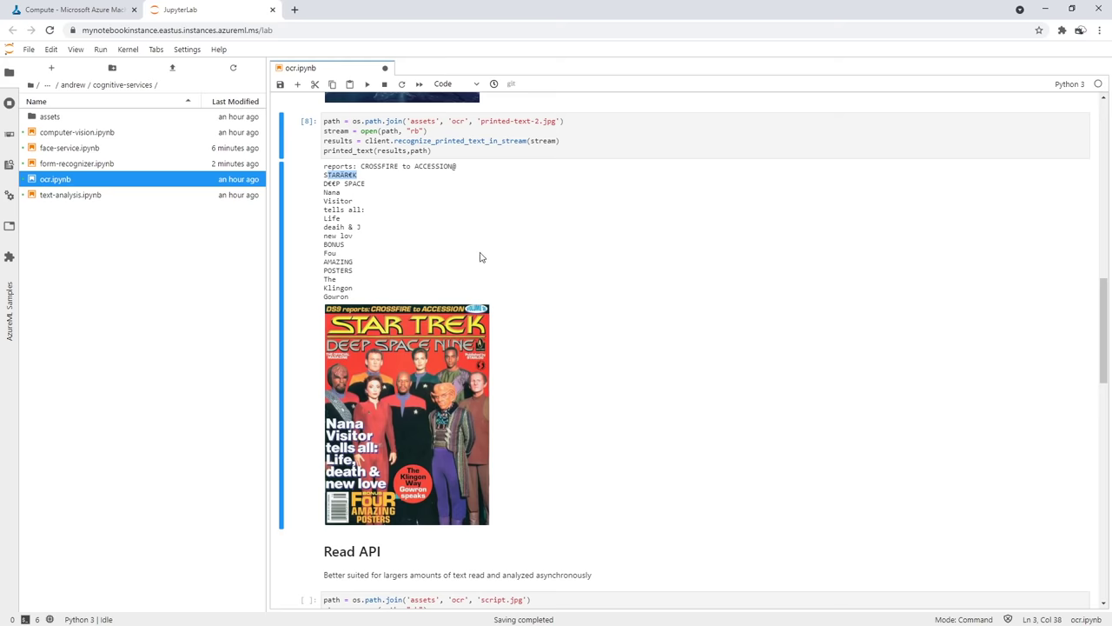
Review the recognize_printed_text_in_stream call in the printed-text.jpg cell again
scroll(477, 258, down, 2)
scroll(477, 258, up, 10)
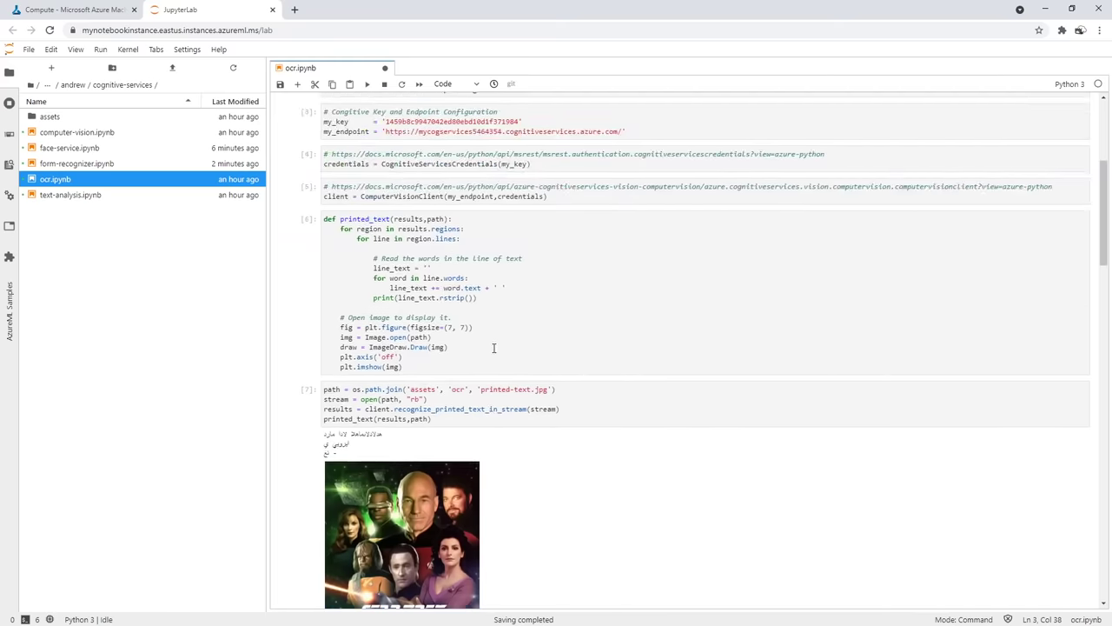
click(491, 274)
drag(436, 409, 506, 409)
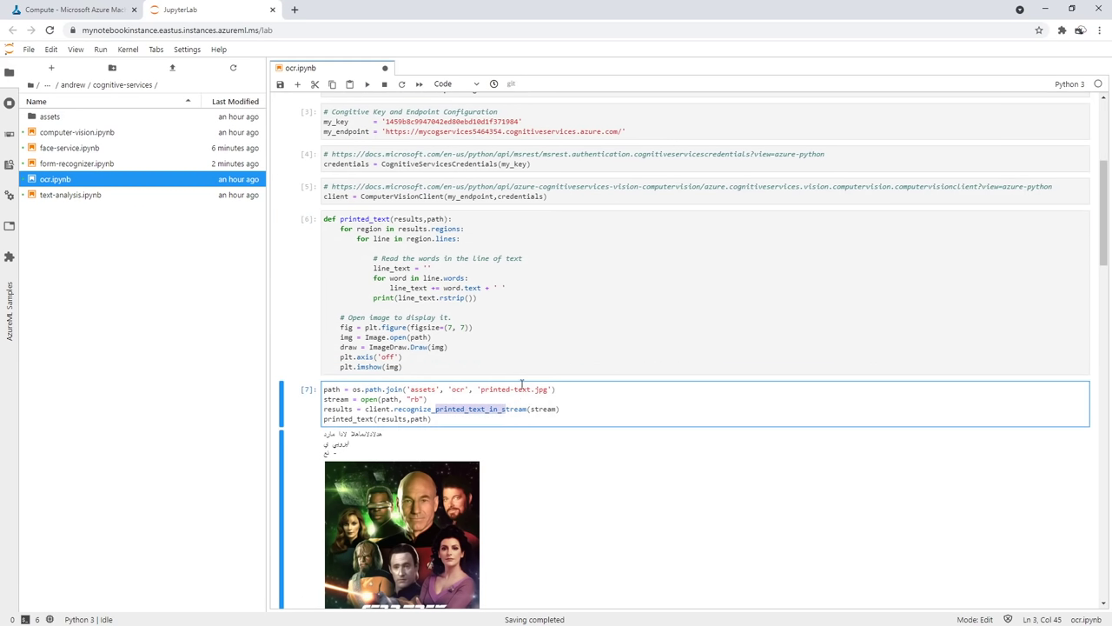
scroll(469, 320, down, 1)
drag(395, 293, 527, 293)
Read the Read API section's note on larger amounts of text and asynchronous analysis
scroll(467, 291, down, 8)
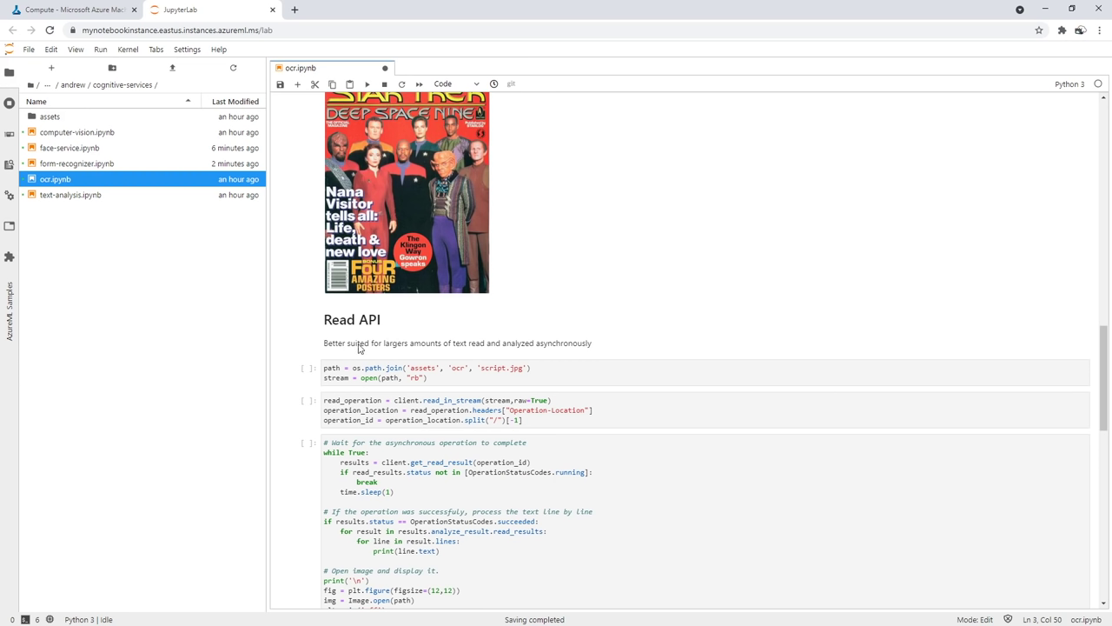
drag(359, 345, 487, 344)
click(513, 343)
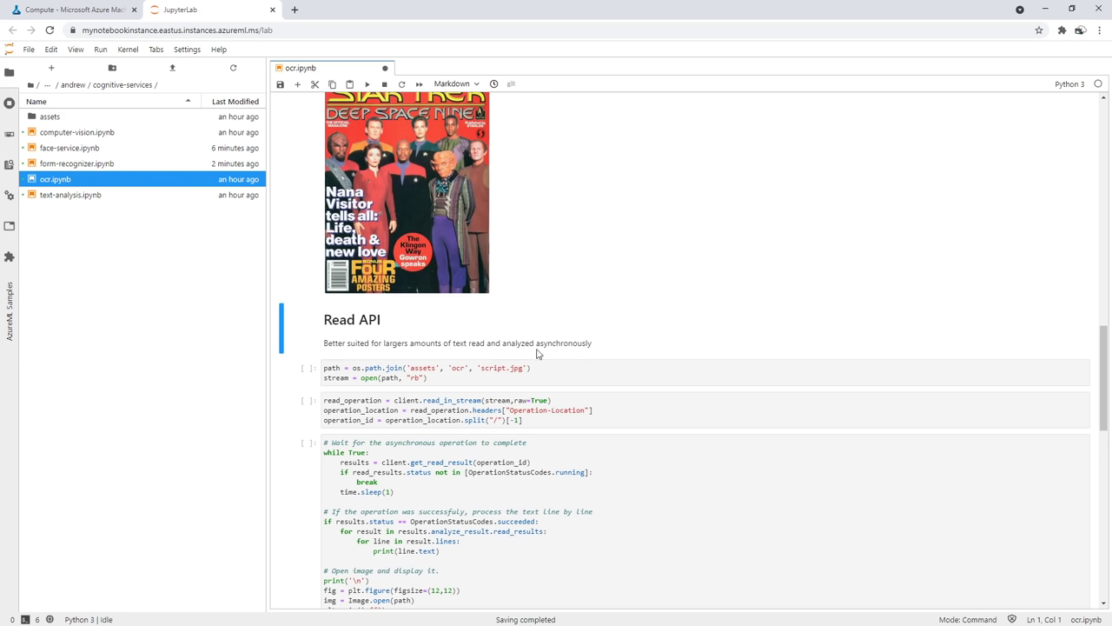
drag(509, 347, 592, 346)
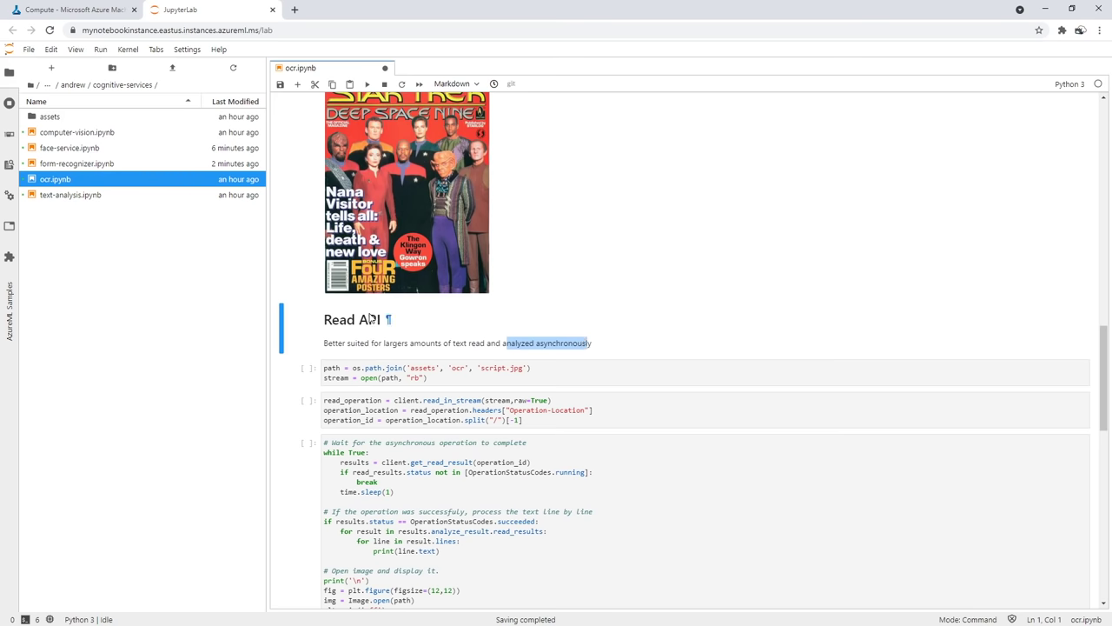
Run the Read API cell that opens script.jpg as a stream, and check its file name
scroll(427, 313, down, 1)
click(431, 310)
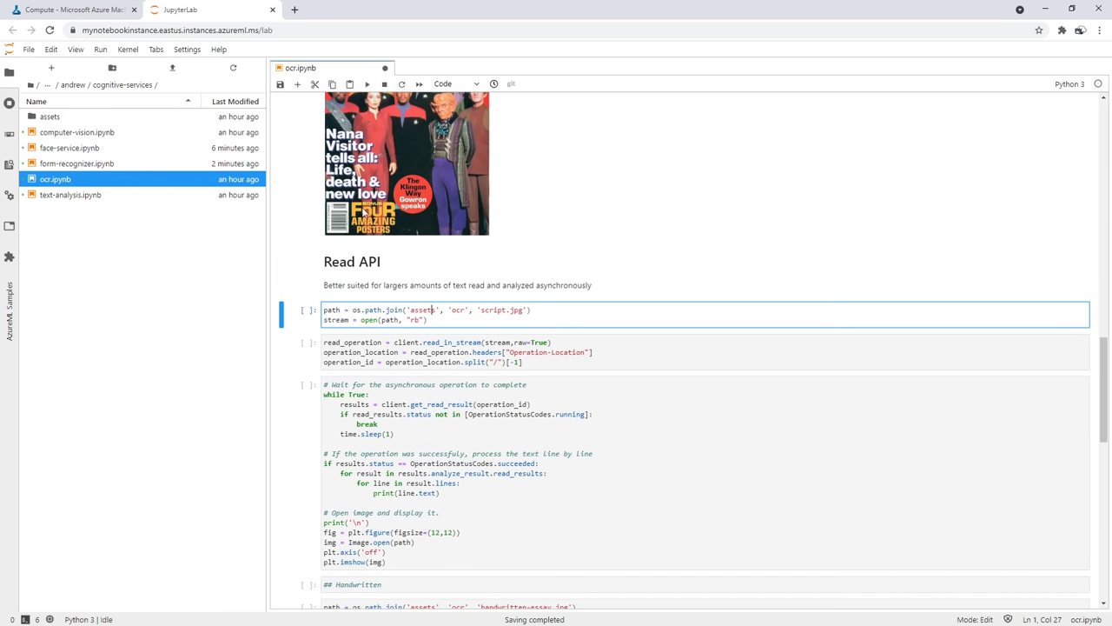
click(367, 85)
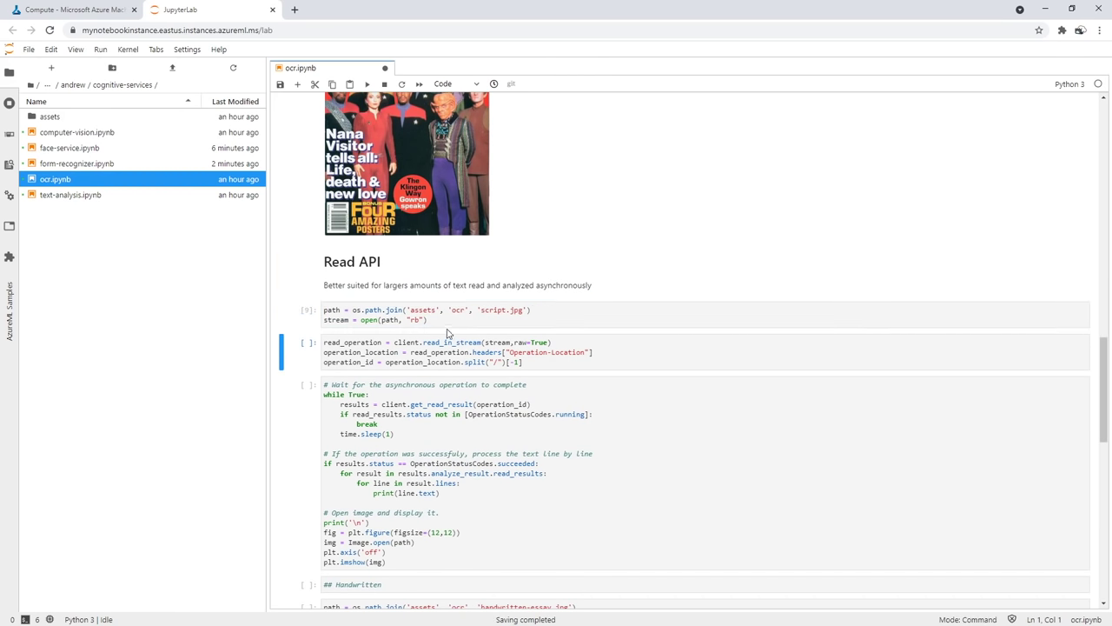
drag(479, 309, 529, 310)
Examine the asynchronous Read API code, focusing on the read_in_stream call and how the operation location is obtained
scroll(400, 294, down, 3)
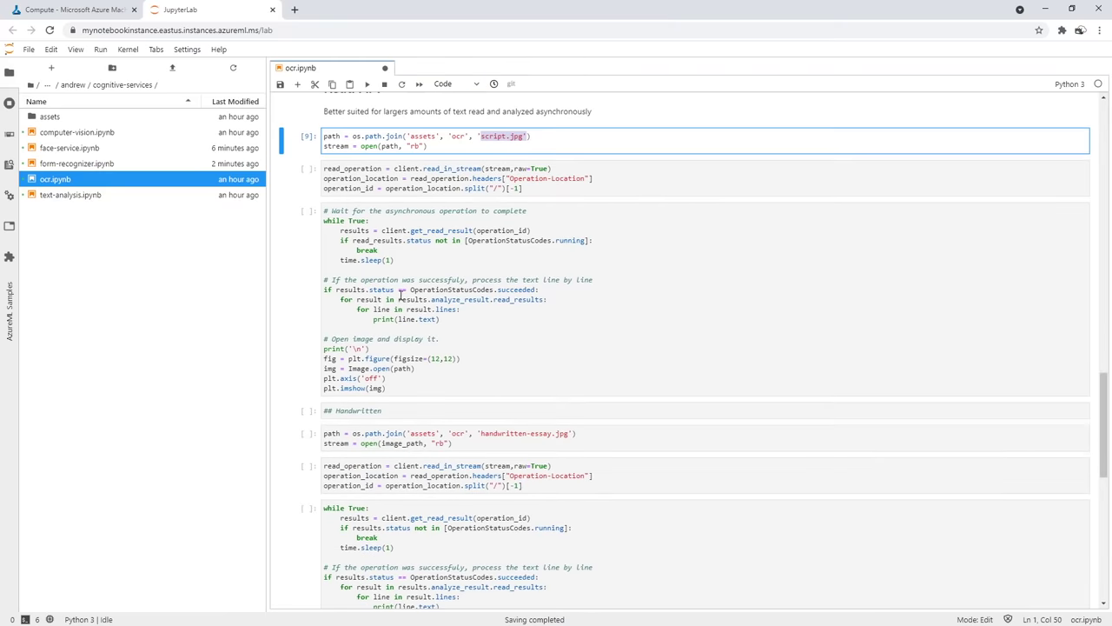
scroll(417, 330, up, 2)
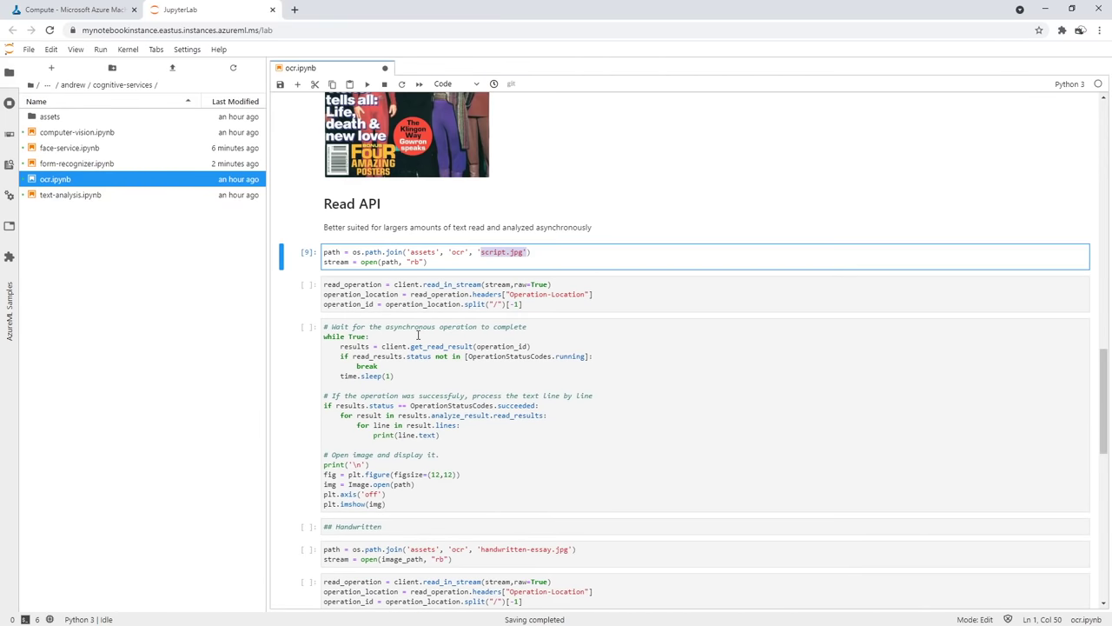
click(452, 285)
double_click(452, 284)
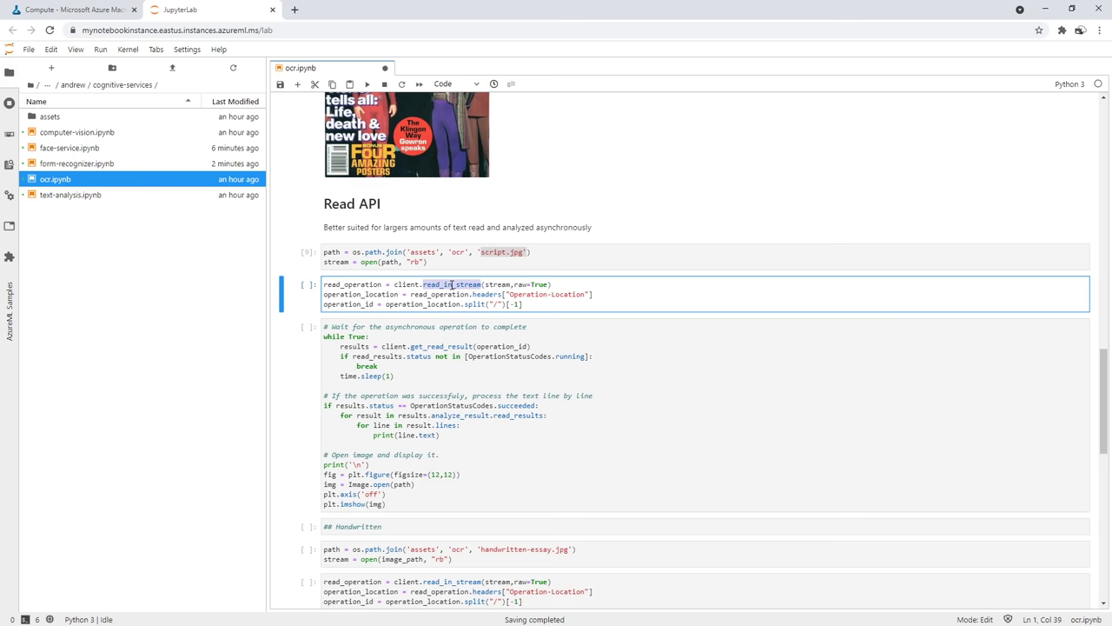
click(433, 295)
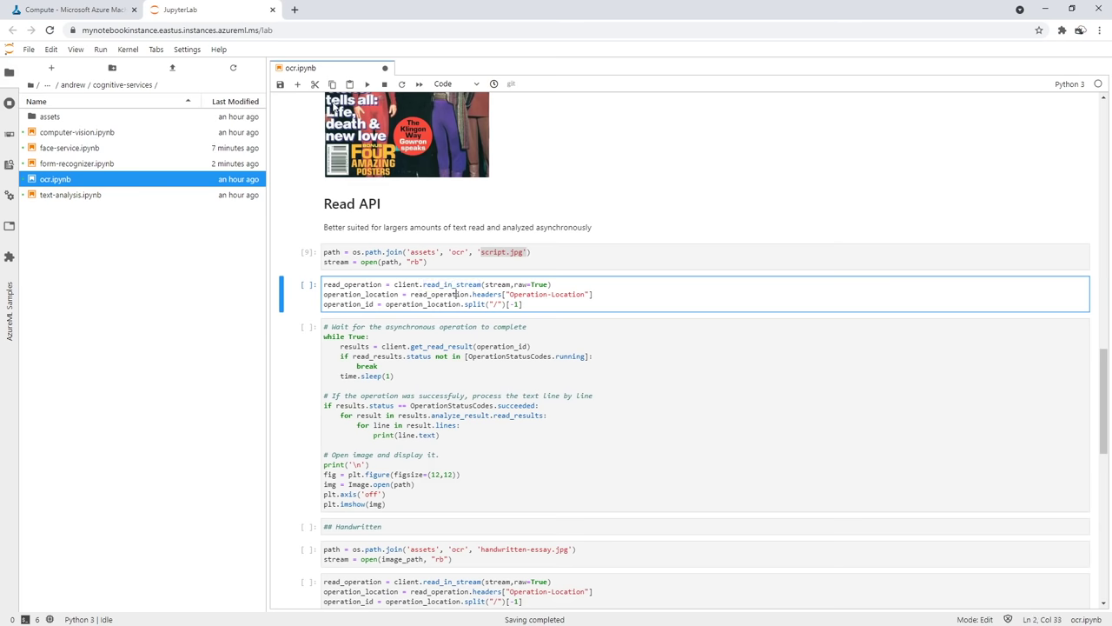
Run the Read API's read_in_stream cell and replace read_results with results in the following cell's status check
click(366, 84)
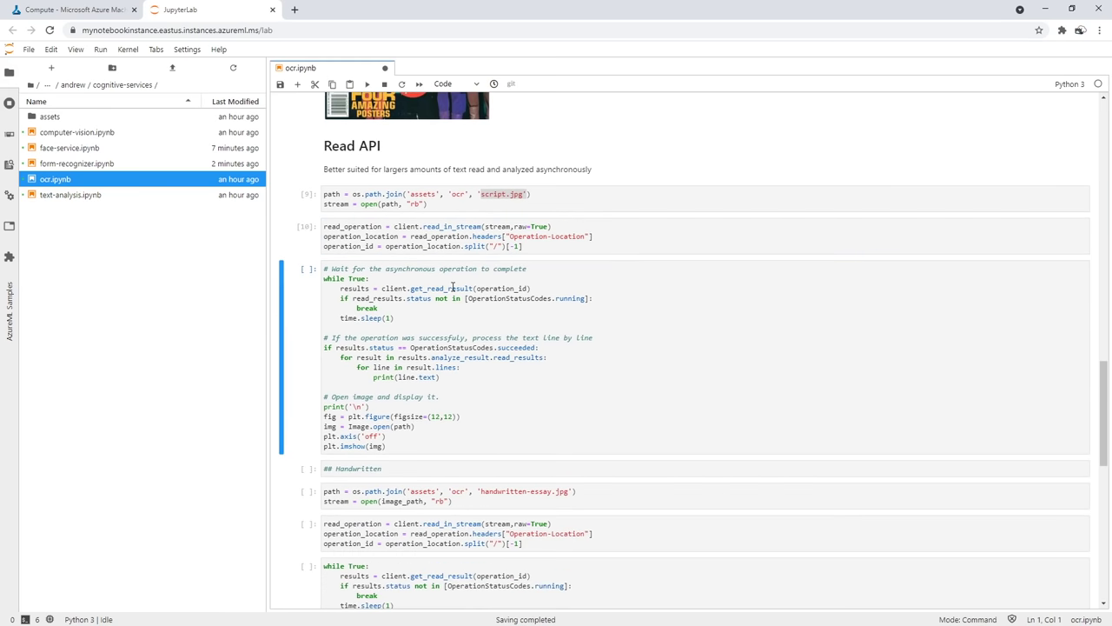
click(452, 288)
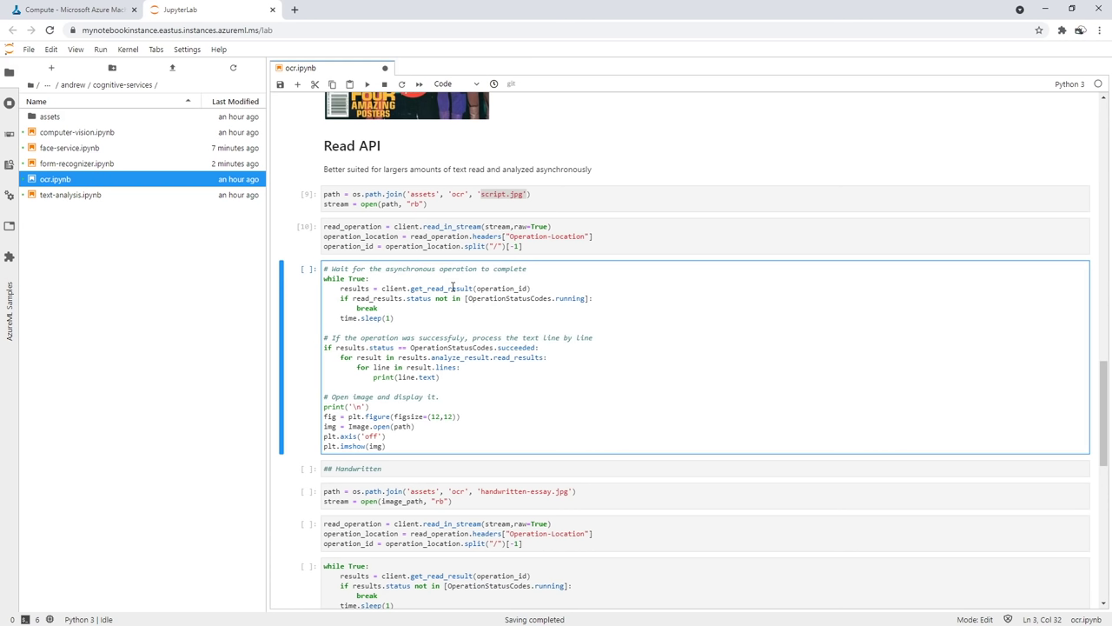
double_click(358, 288)
key(ctrl+c)
click(380, 298)
key(ctrl+v)
double_click(391, 298)
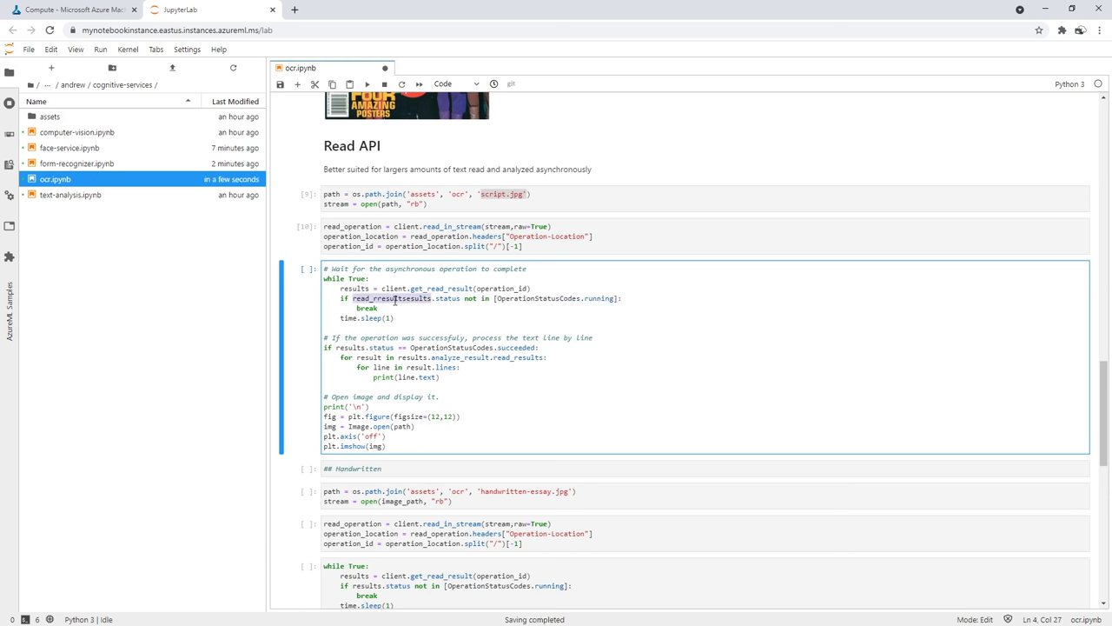
key(ctrl+v)
click(401, 298)
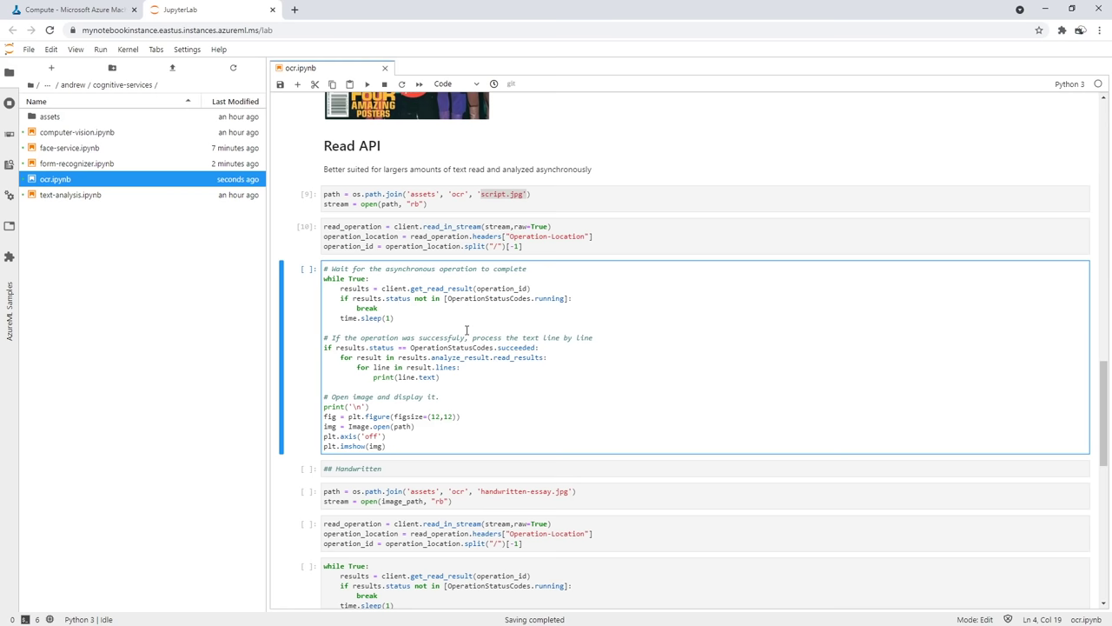
Run the cell that waits for the read operation and prints the text of script.jpg line by line
click(367, 83)
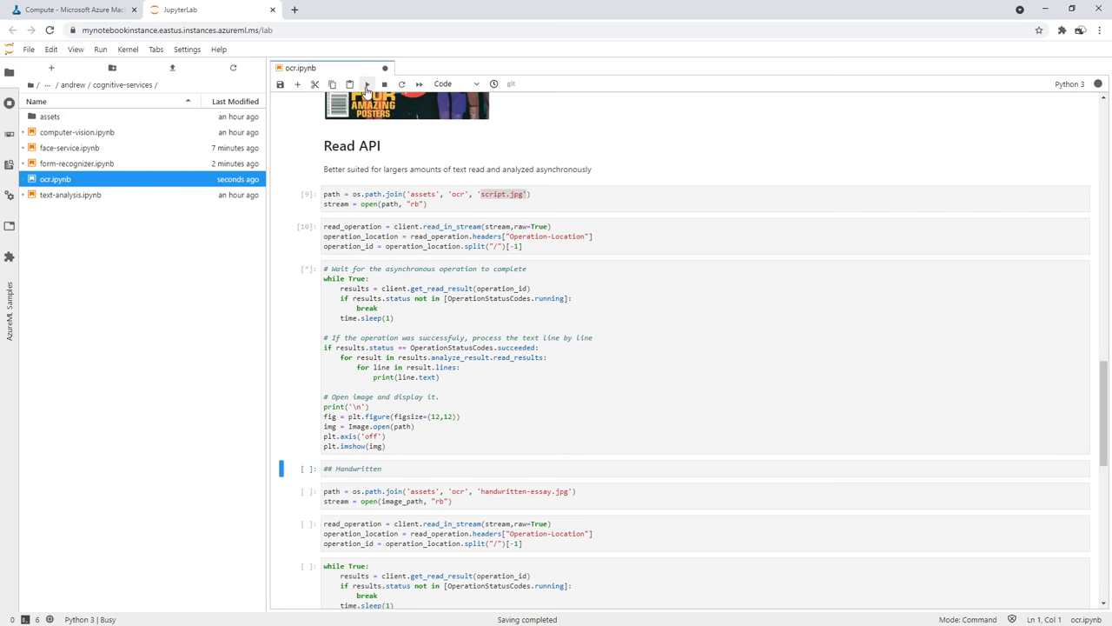
scroll(487, 347, down, 3)
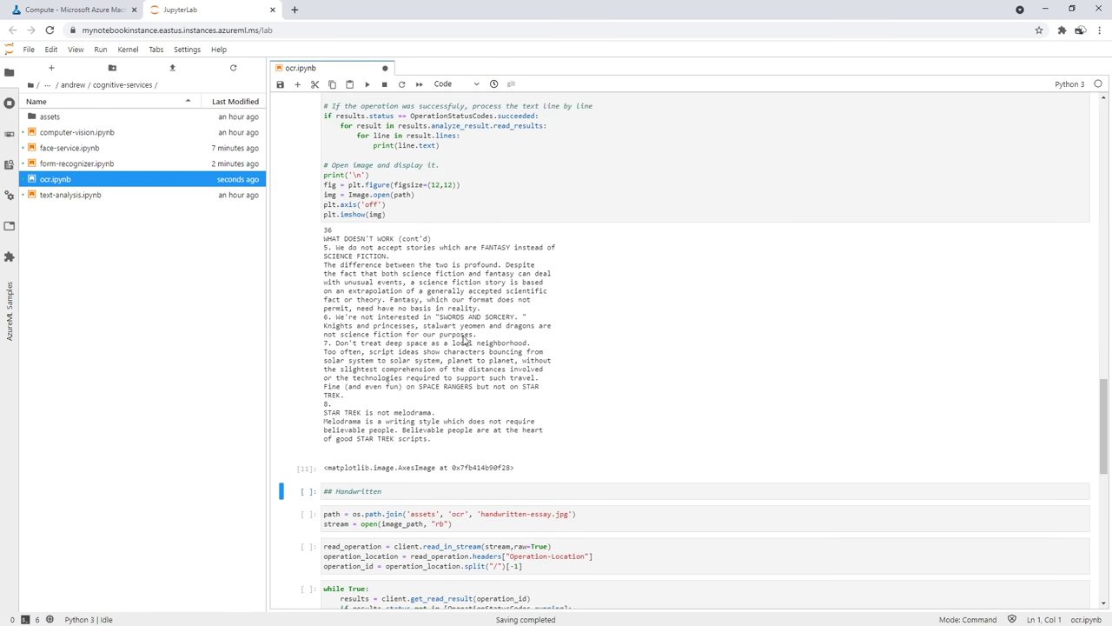
scroll(464, 346, up, 1)
scroll(463, 346, down, 1)
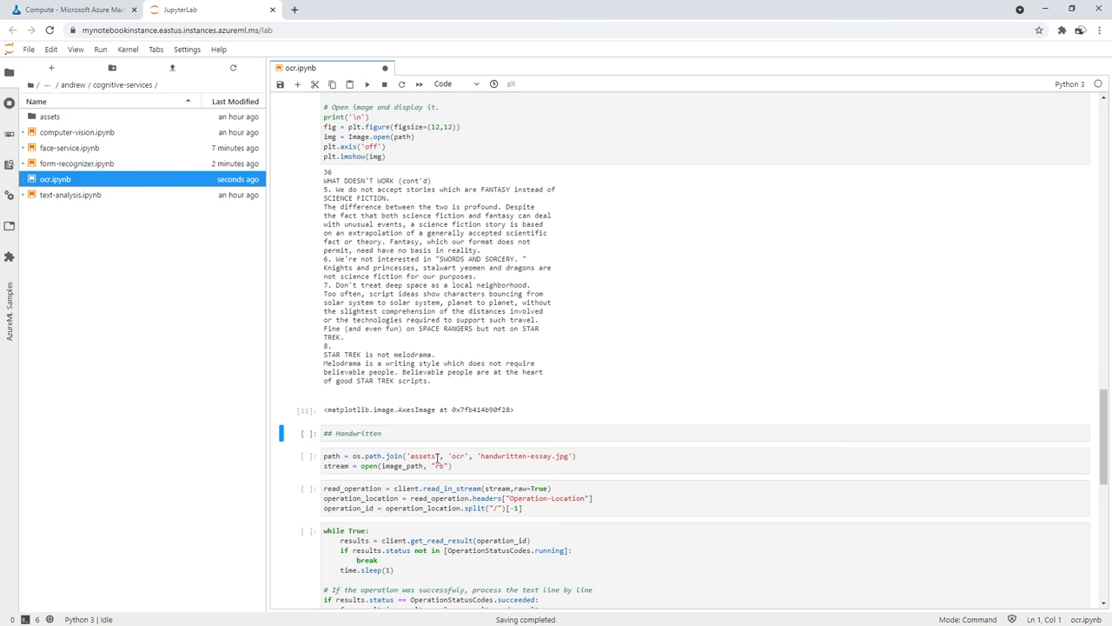
Examine the Read API code and its extracted text, comparing them with the earlier printed-text-2.jpg recognition cell
scroll(435, 458, up, 3)
scroll(410, 401, up, 1)
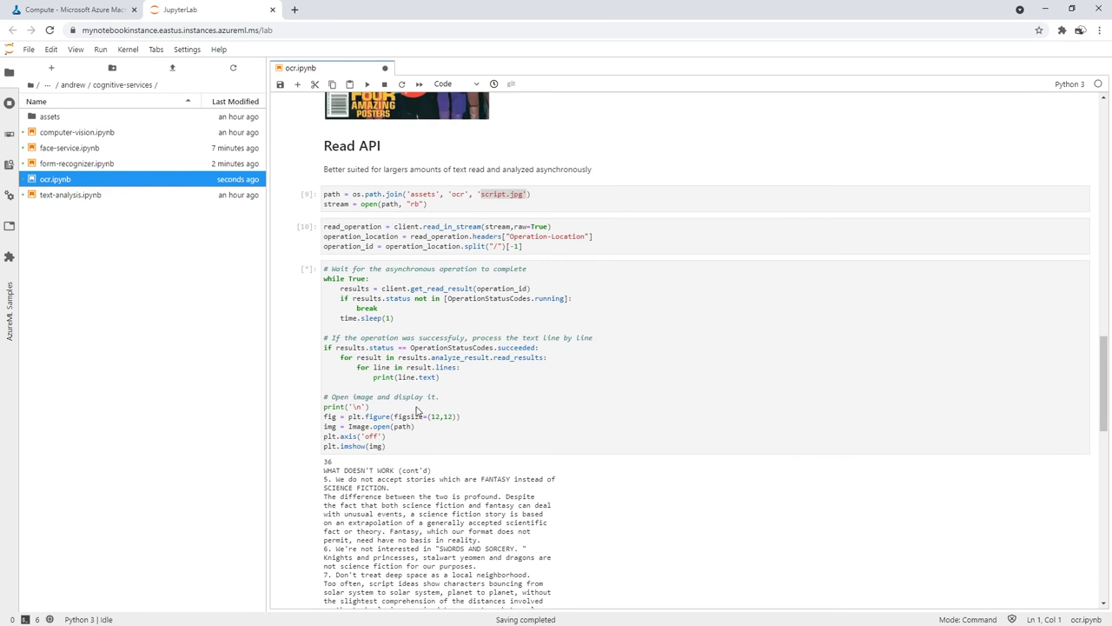
click(419, 376)
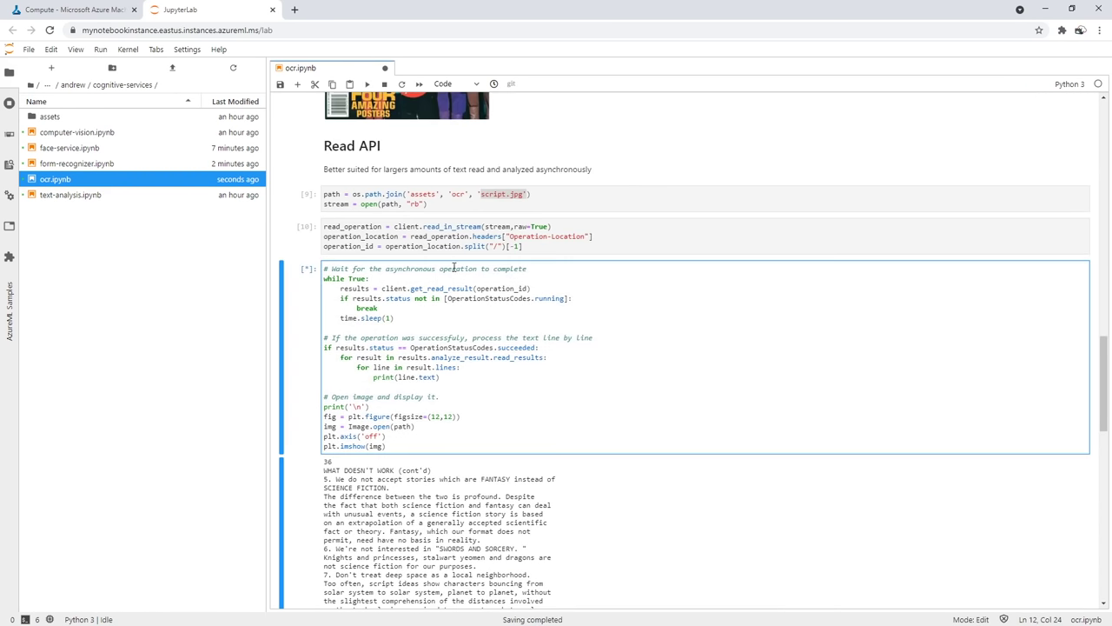
scroll(454, 268, down, 2)
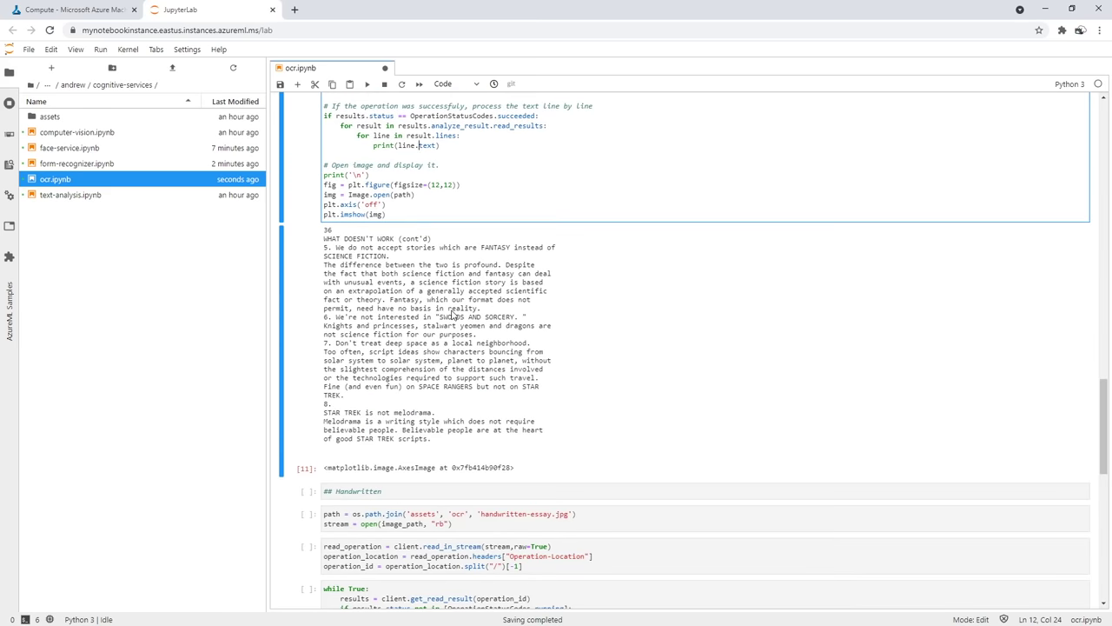
scroll(388, 347, up, 1)
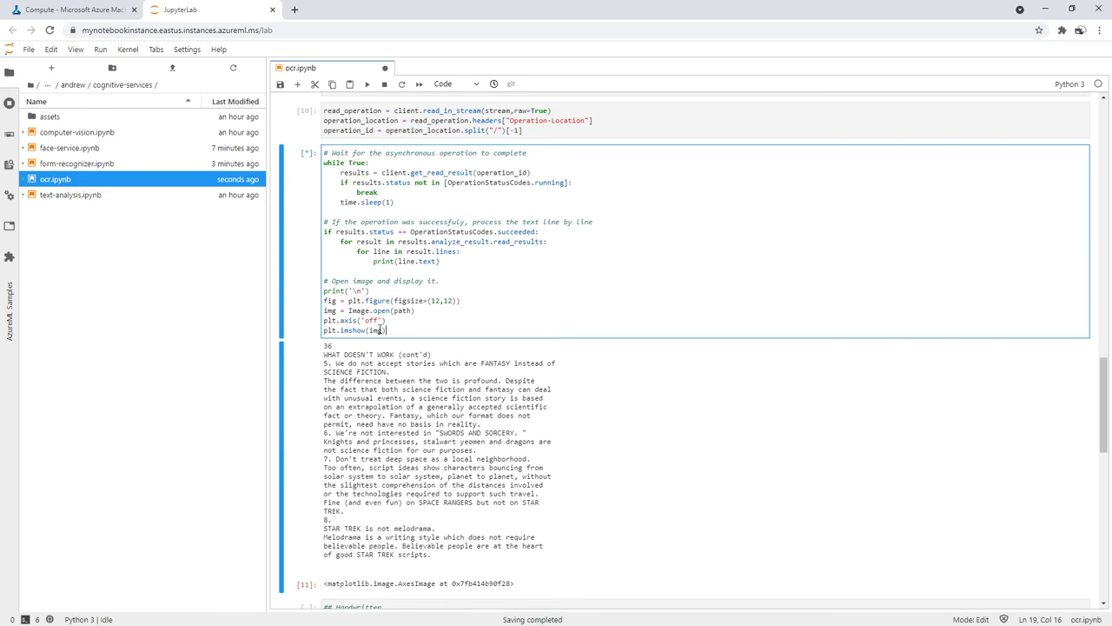
click(403, 310)
scroll(413, 318, up, 1)
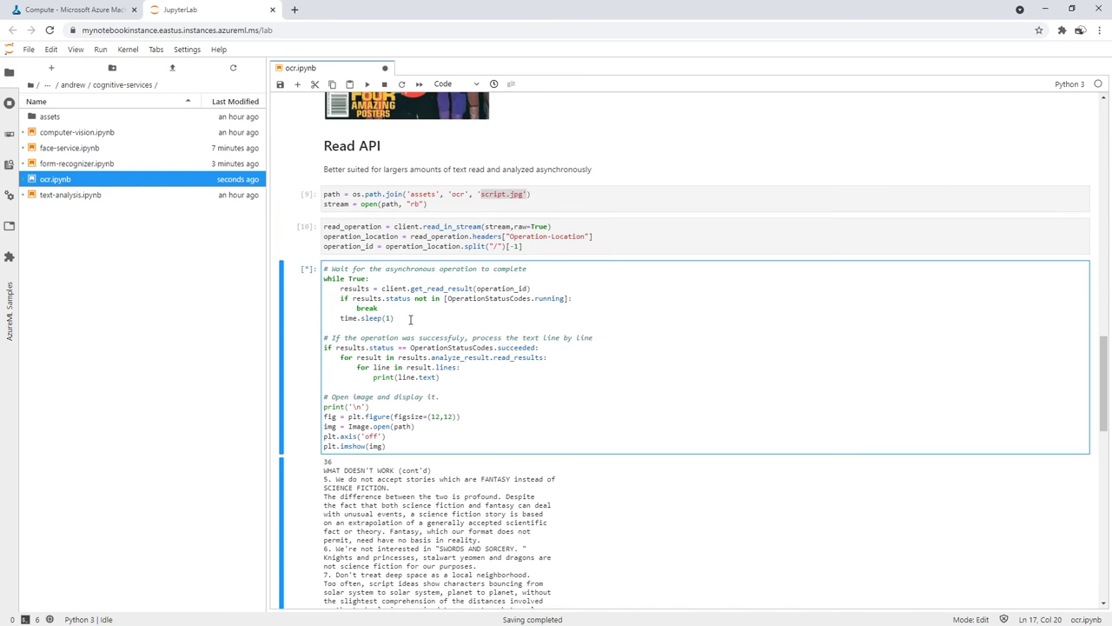
scroll(405, 391, up, 2)
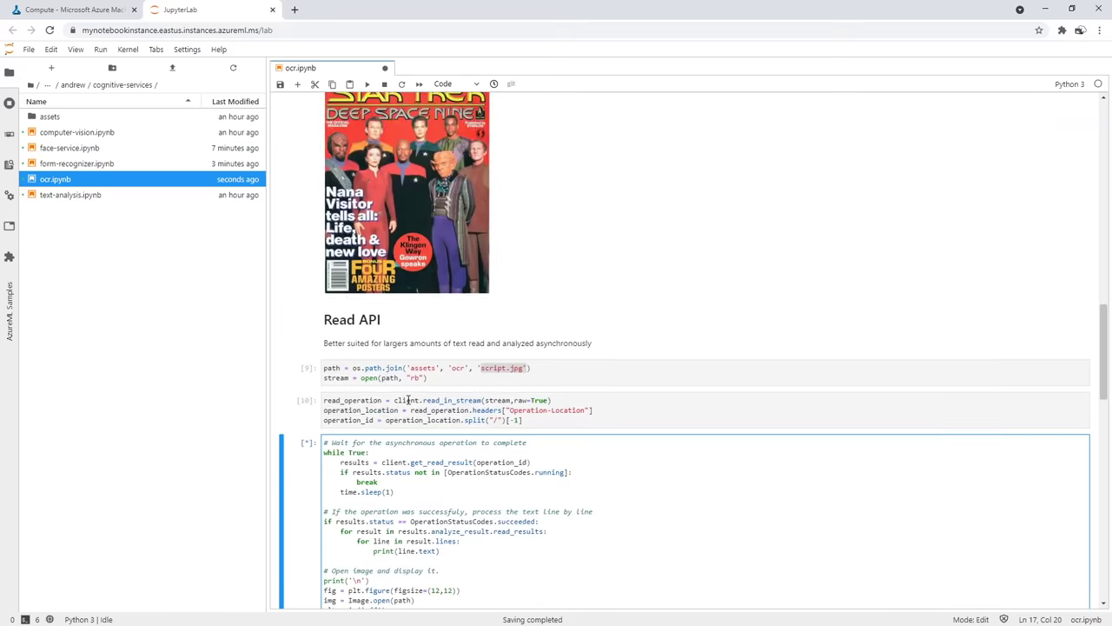
click(440, 540)
scroll(424, 457, down, 3)
scroll(424, 456, up, 5)
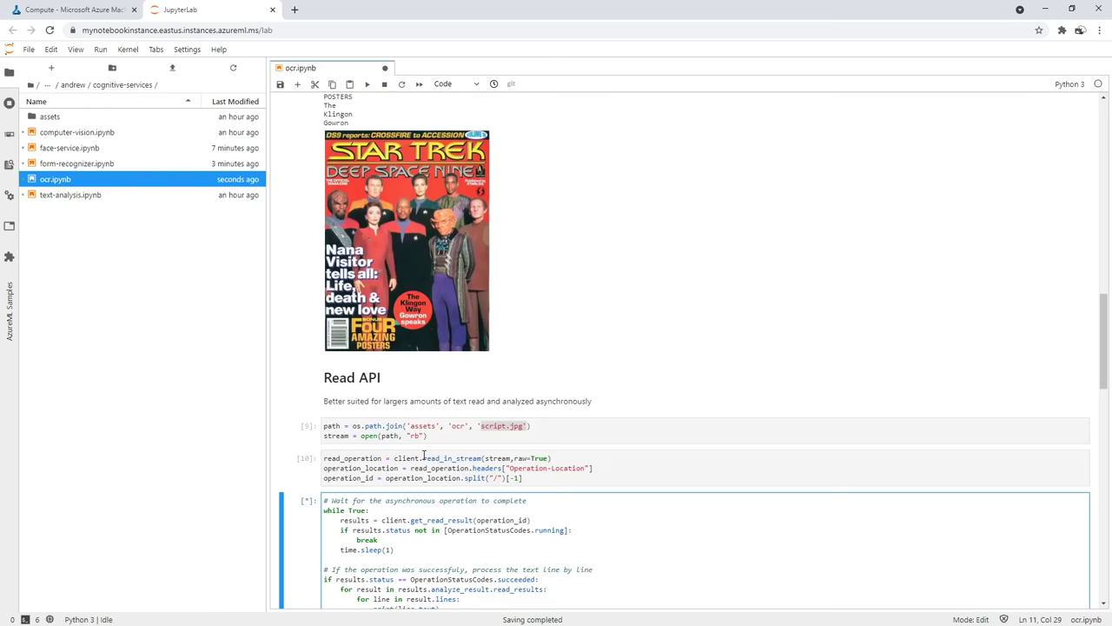
click(370, 199)
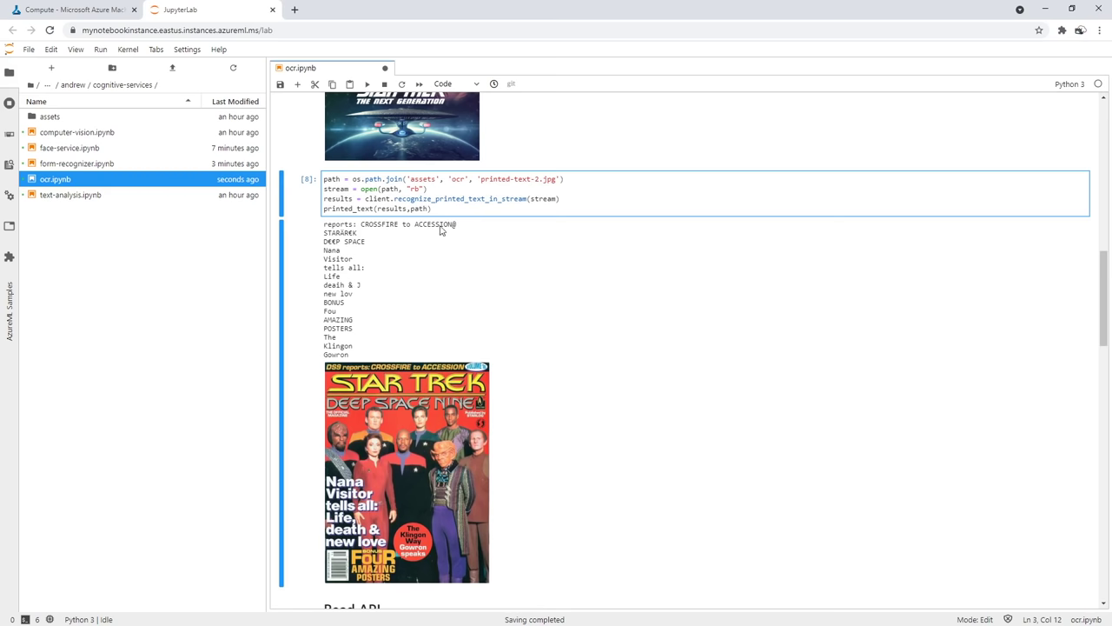
scroll(450, 426, down, 5)
scroll(449, 425, down, 1)
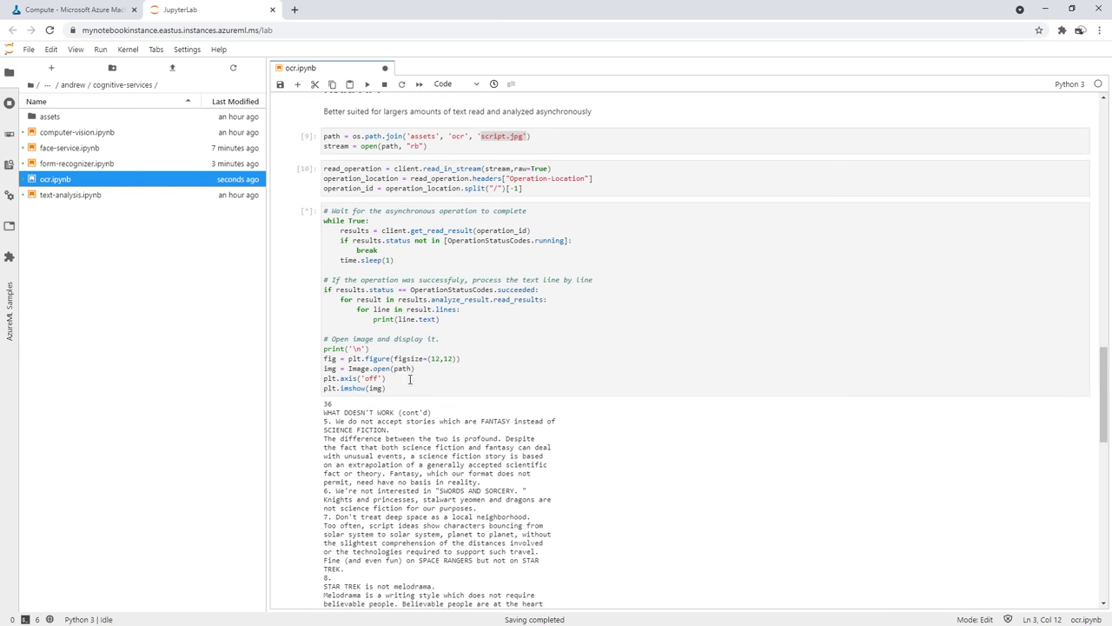
click(407, 388)
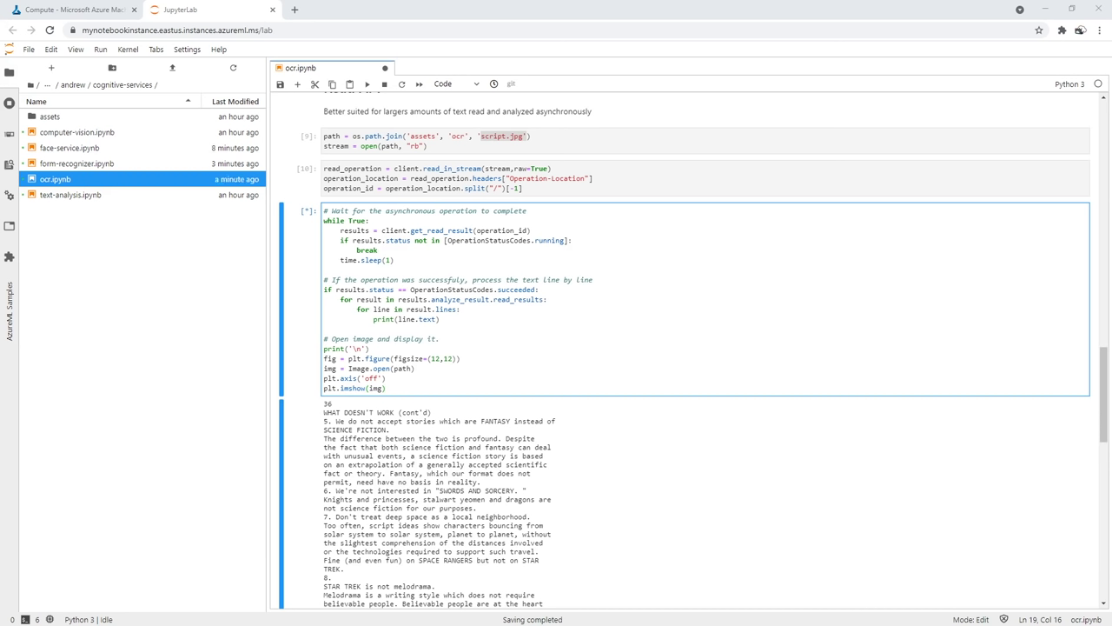
Switch to Photoshop, show script.jpg, and place it beside the notebook to compare the page with the extracted text
key(alt+Tab)
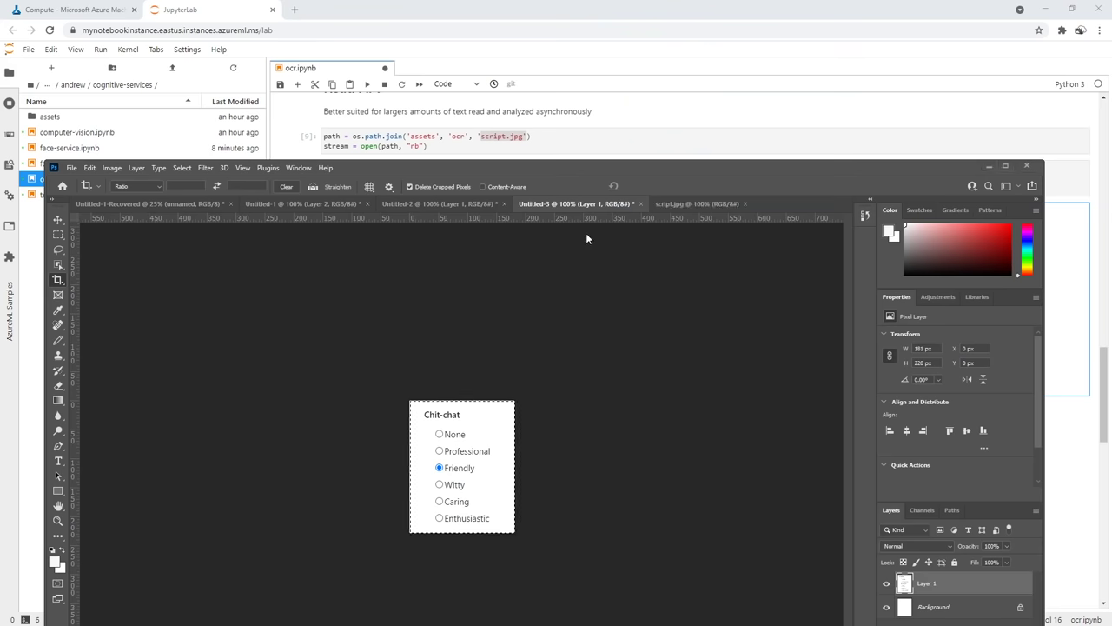
click(697, 203)
drag(668, 172, 684, 73)
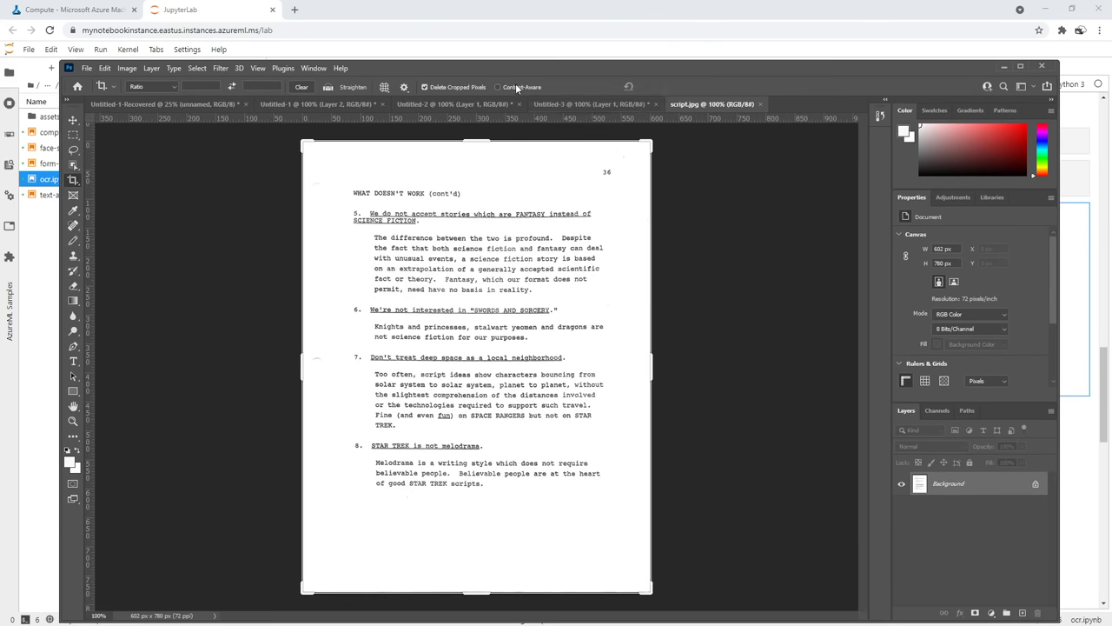
drag(510, 67, 739, 41)
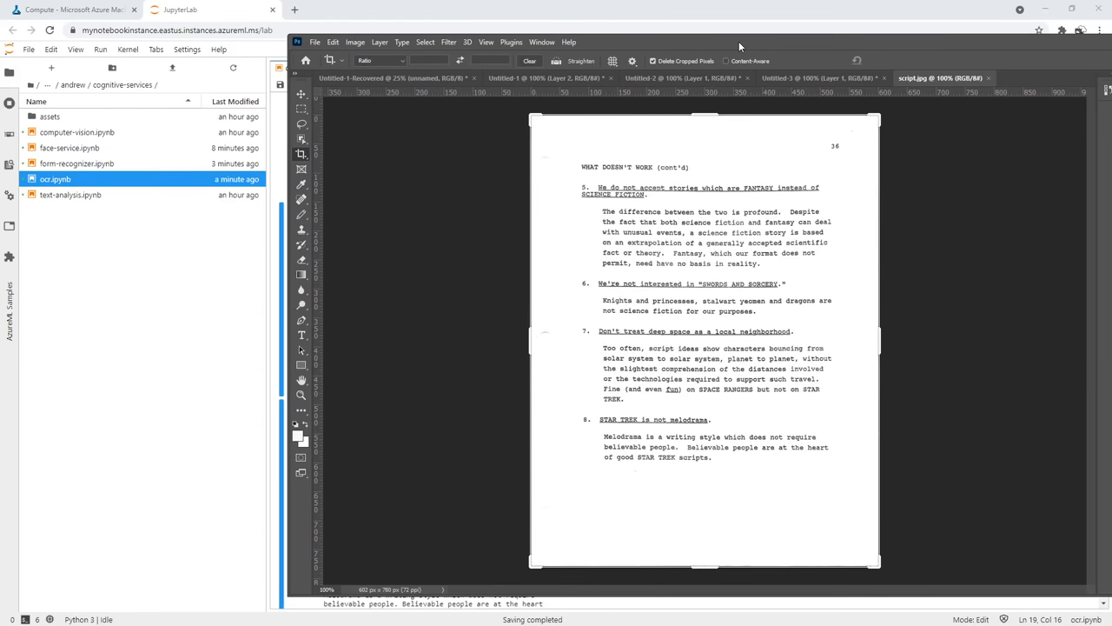
drag(739, 41, 1015, 31)
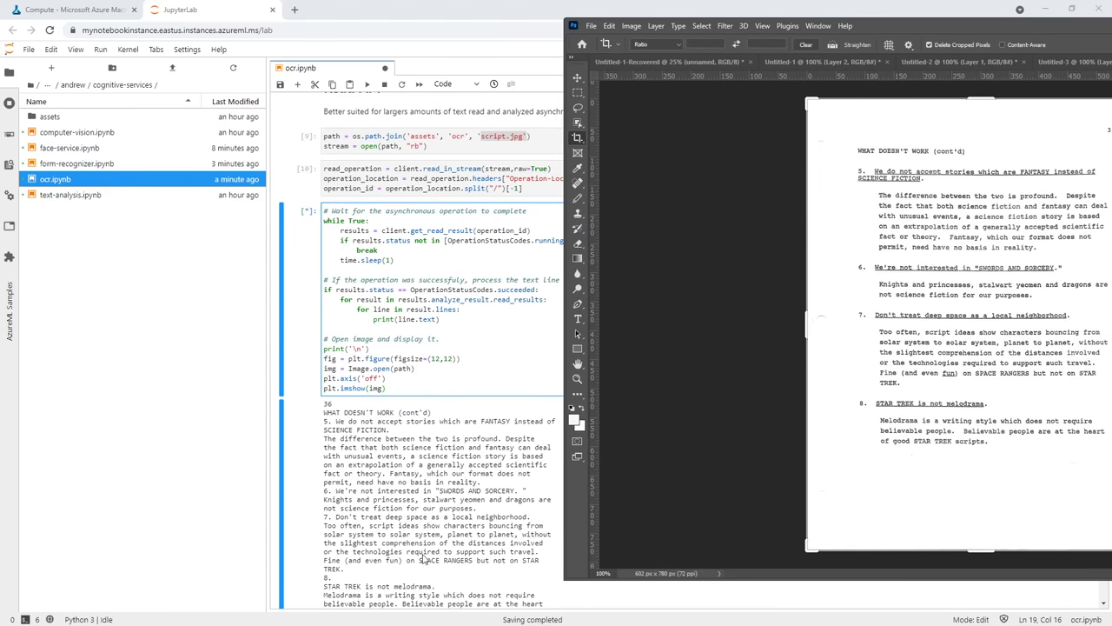
Close script.jpg while keeping Photoshop and its unsaved documents open, and return to the JupyterLab notebook
drag(971, 27, 611, 62)
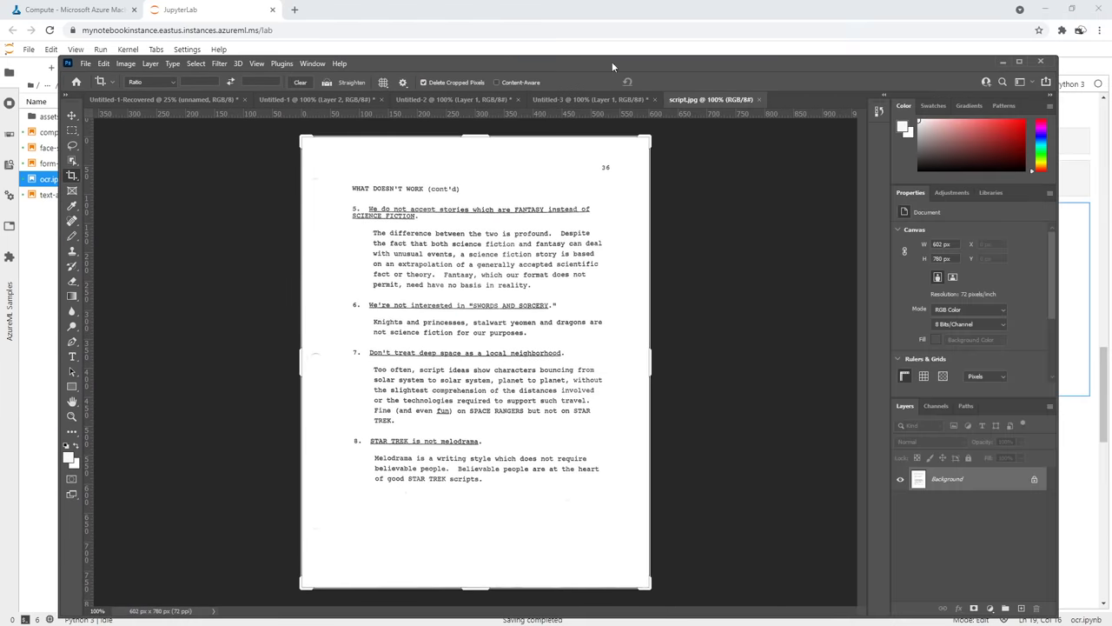
click(1040, 61)
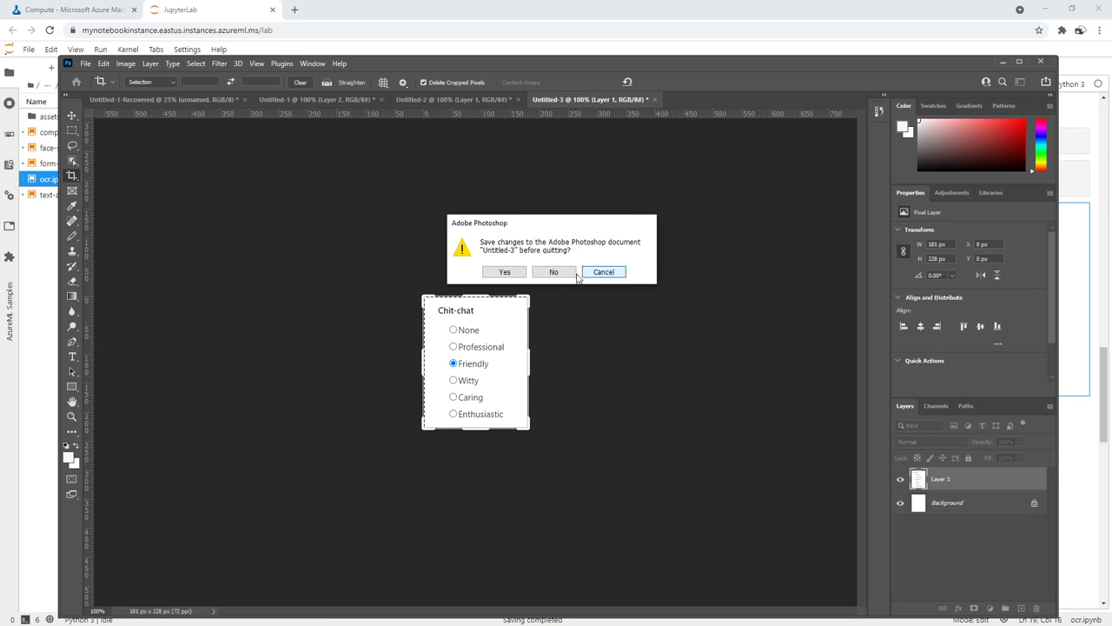
click(603, 272)
click(1069, 284)
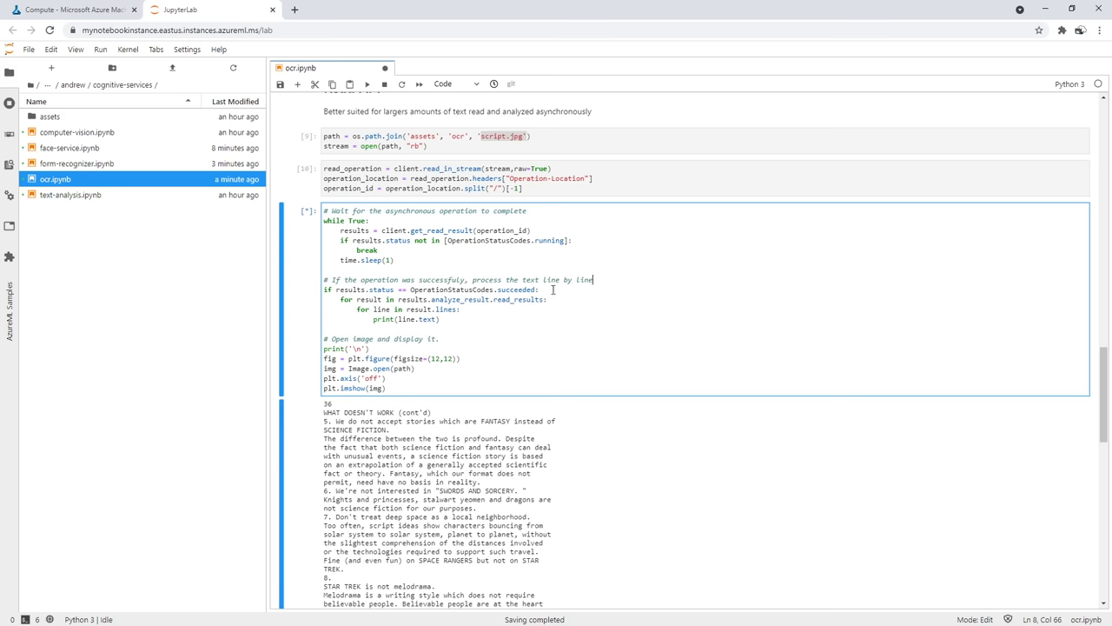
Review the script.jpg text output and the code cells of the Handwritten section
click(459, 273)
scroll(460, 269, down, 4)
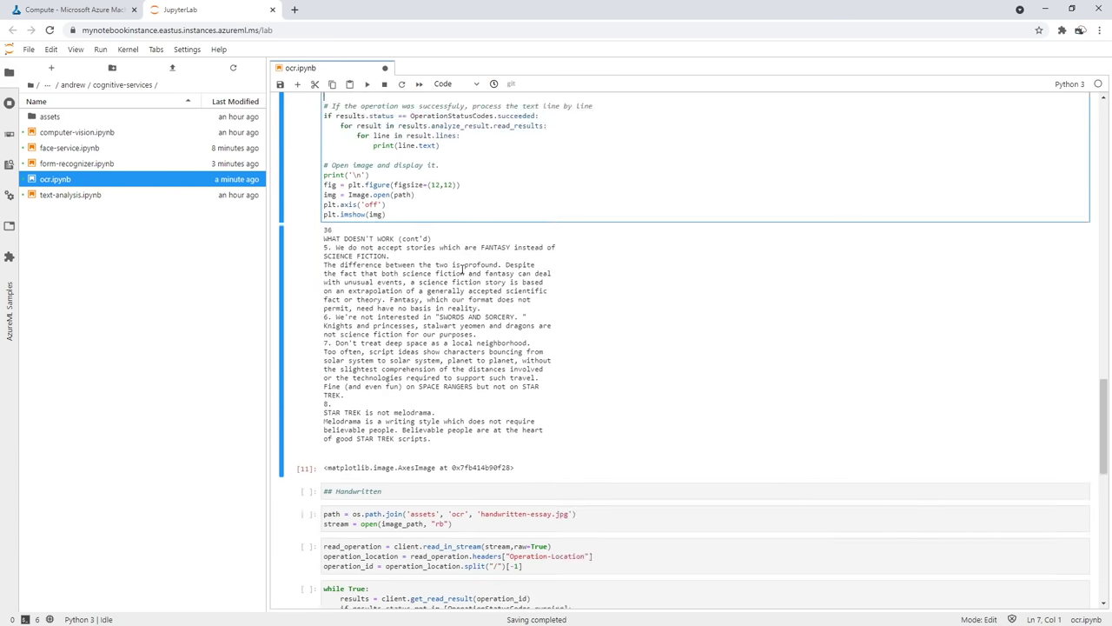
scroll(460, 270, up, 3)
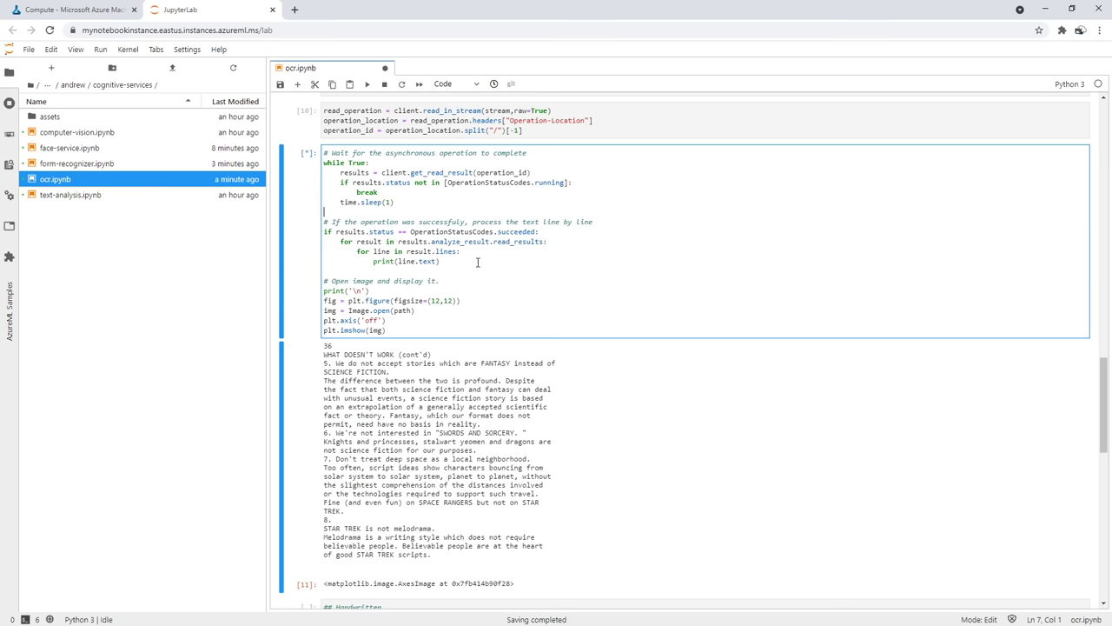
scroll(477, 263, down, 3)
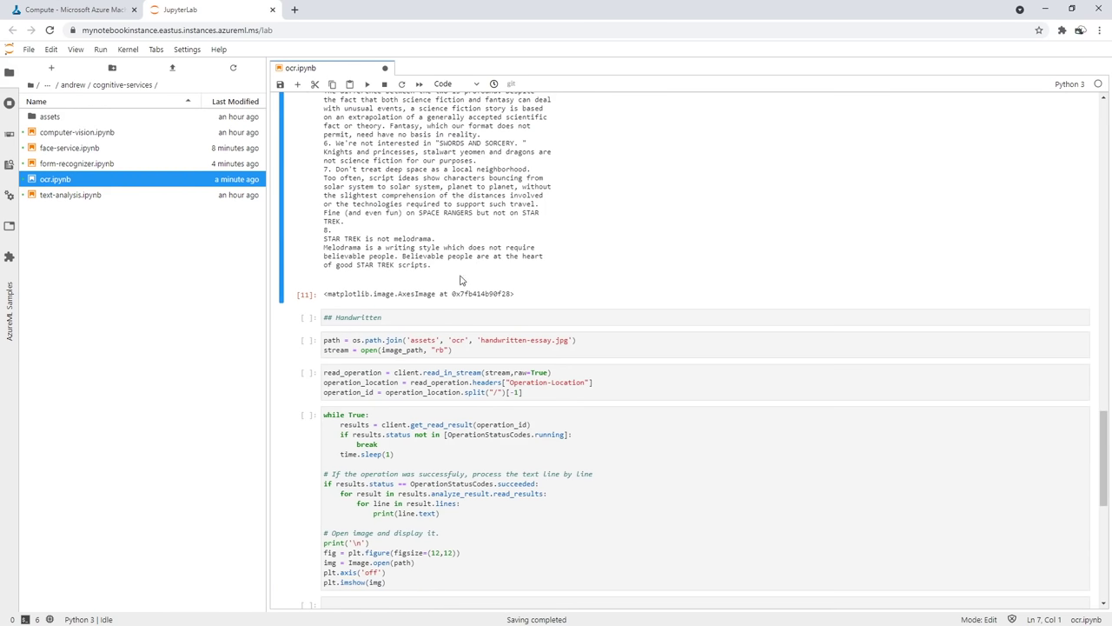
scroll(397, 287, down, 1)
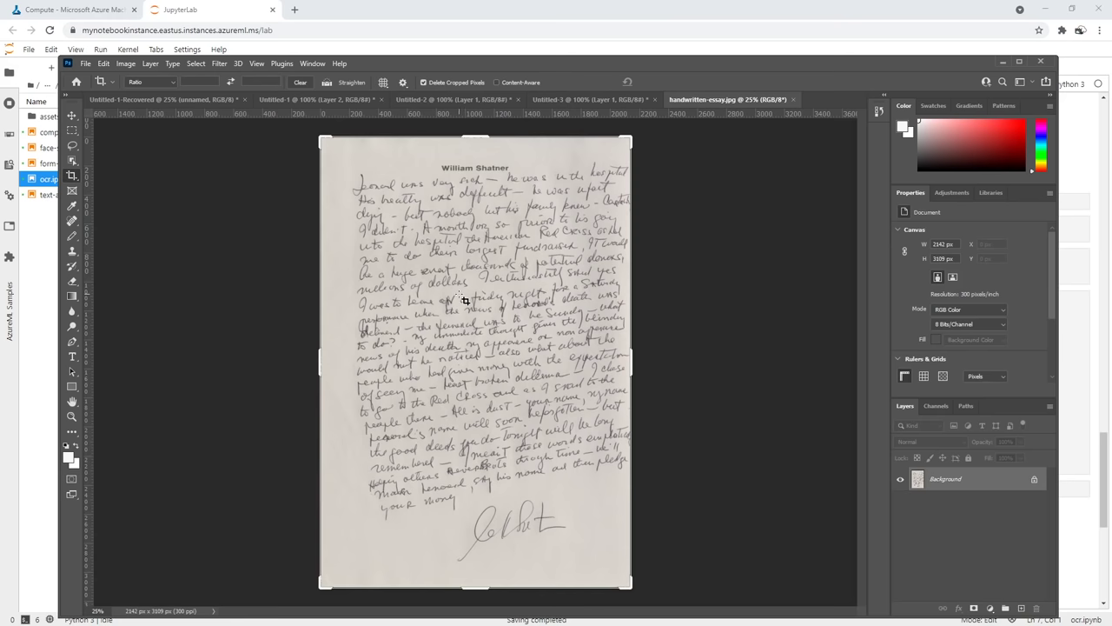
Magnify handwritten-essay.jpg to 50% in Photoshop and inspect the handwriting from the start of the letter
key(ctrl+plus)
scroll(524, 333, up, 2)
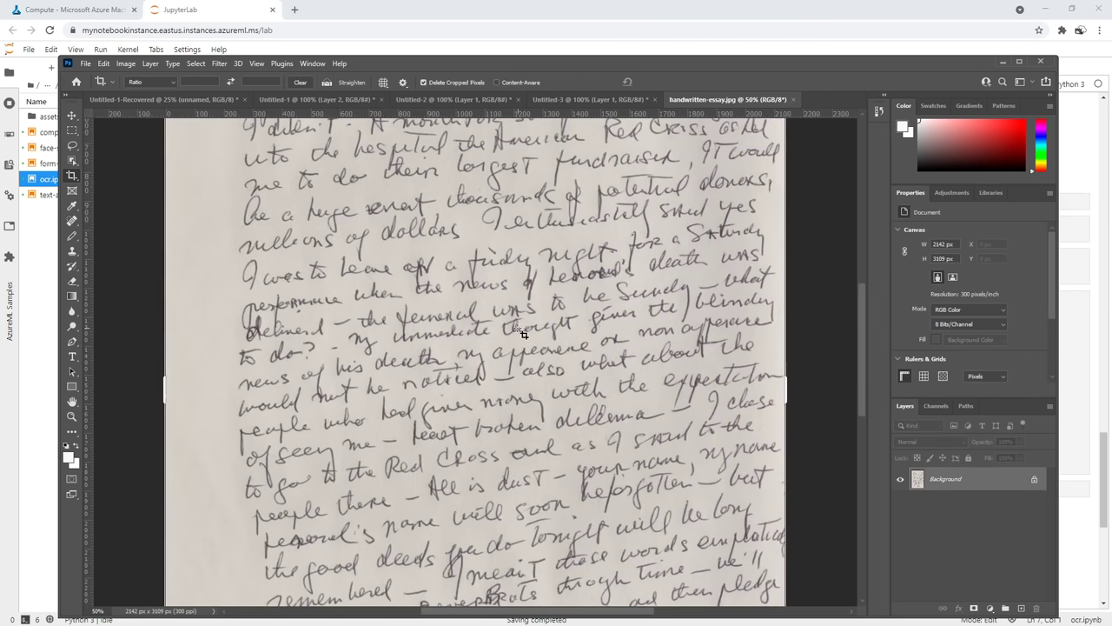
scroll(524, 333, up, 4)
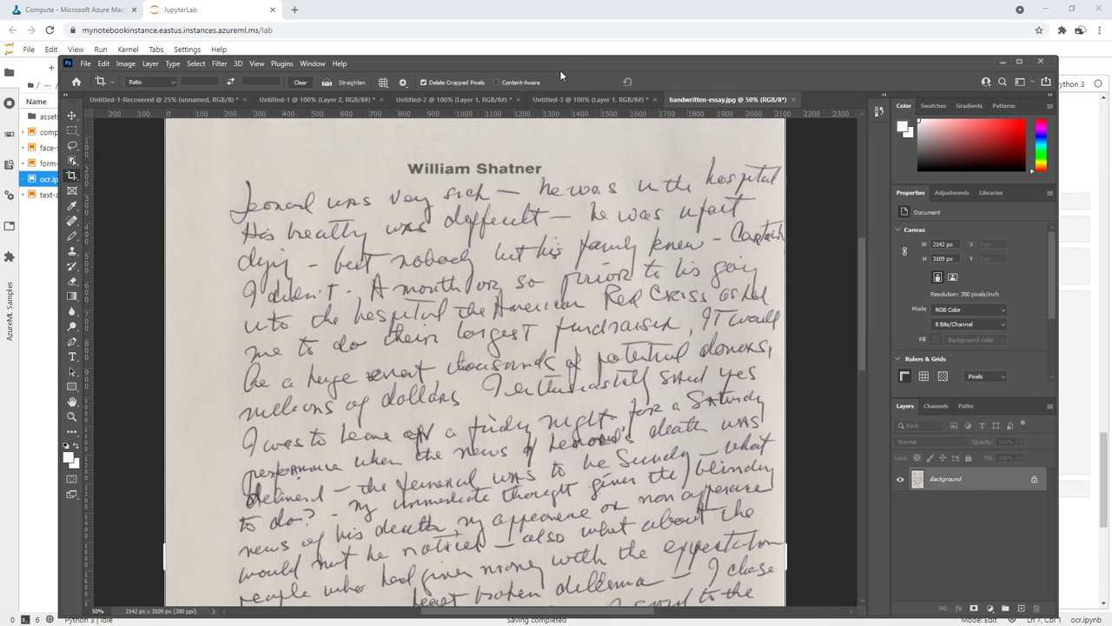
drag(560, 76, 1049, 34)
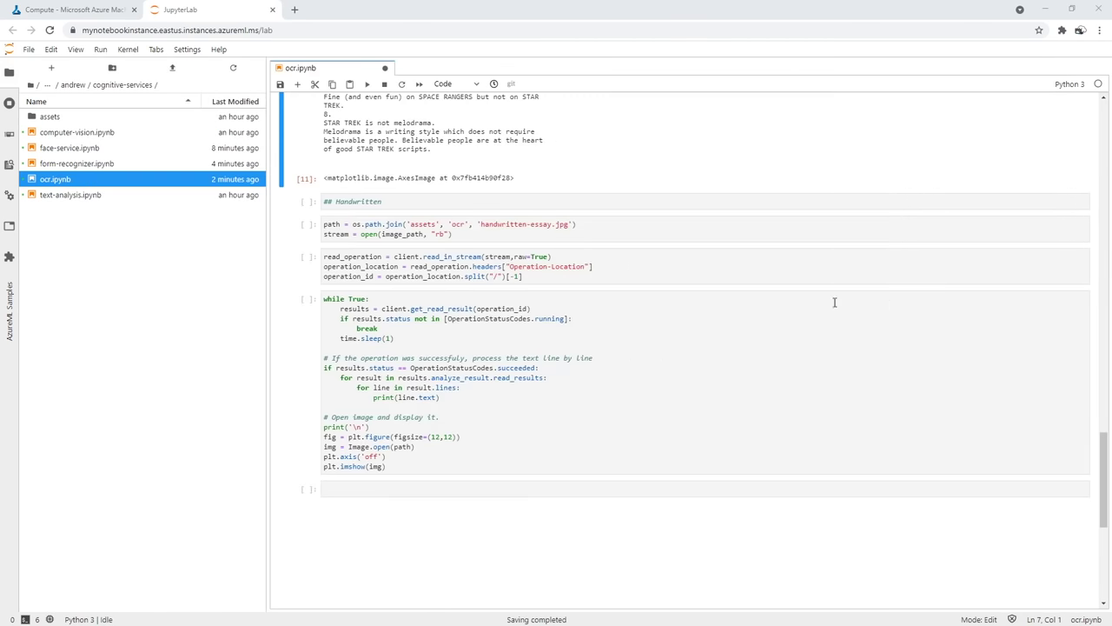
Try to run the notebook cell that opens handwritten-essay.jpg as a stream
click(599, 348)
click(471, 235)
click(367, 84)
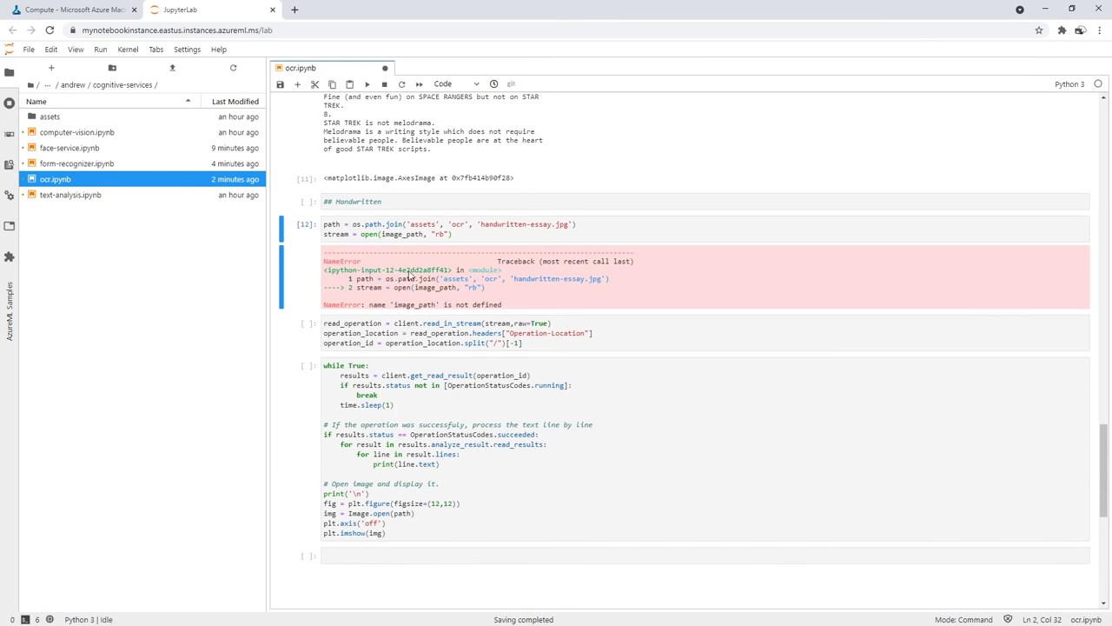
Change image_path to path in the handwritten-essay.jpg open call, and run that cell and the read_in_stream cell below it
click(438, 225)
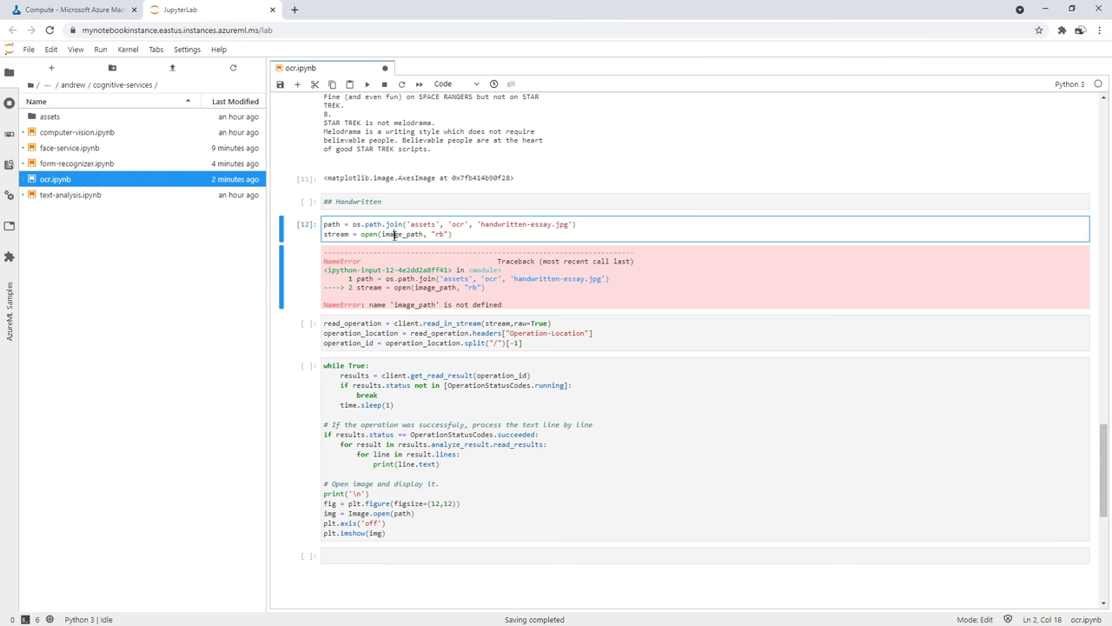
double_click(394, 234)
text(path)
click(367, 84)
click(397, 252)
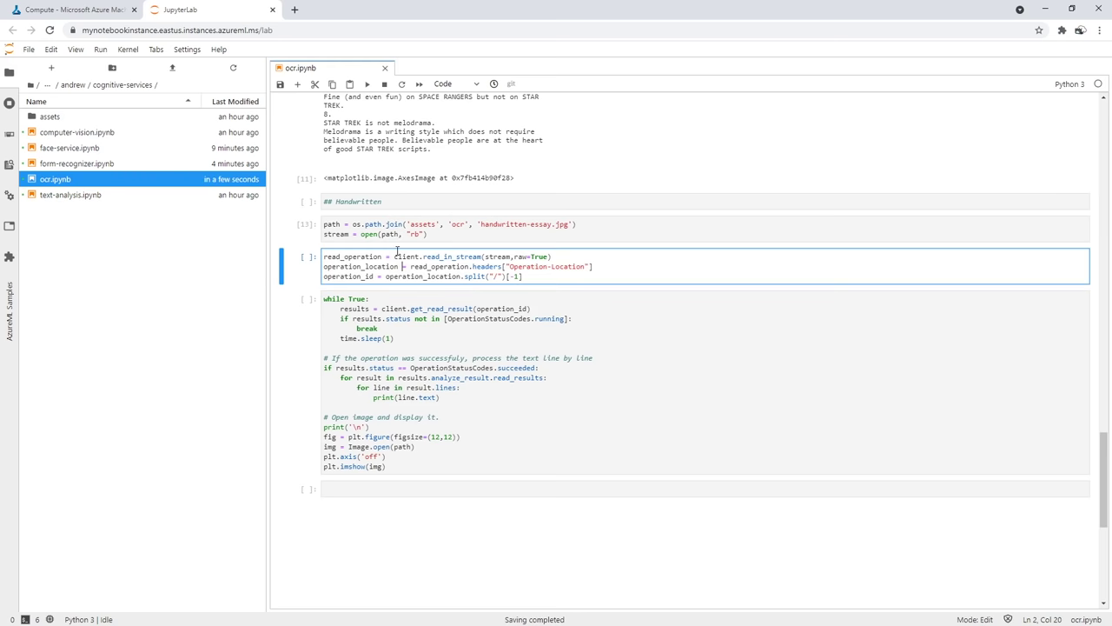
click(366, 83)
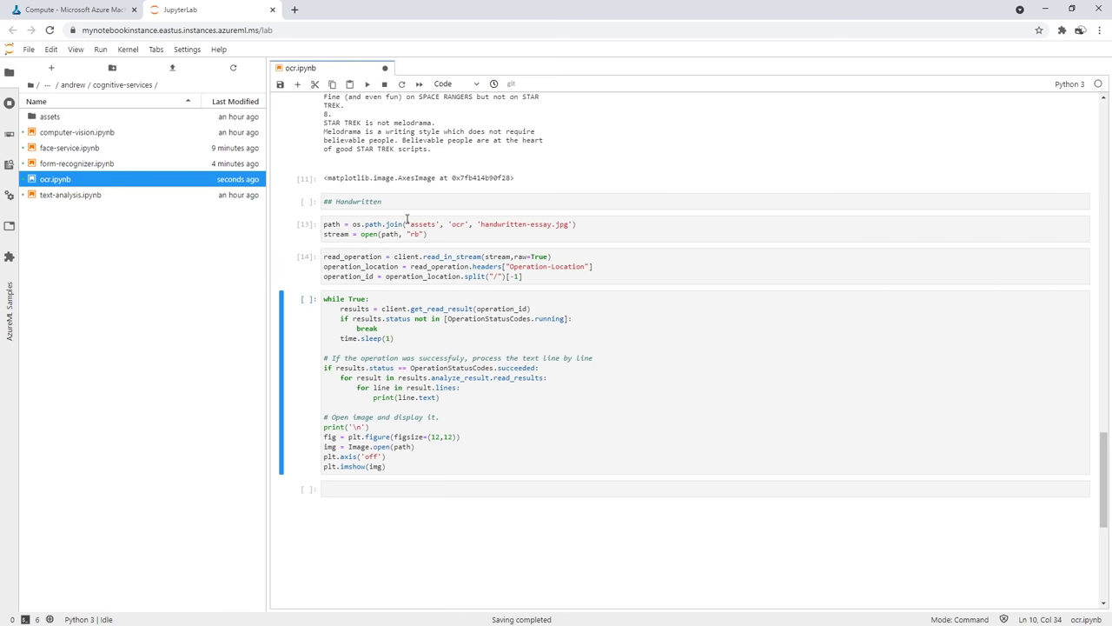
Run the cell that retrieves the handwritten essay's read results, prints its text lines and displays the image
click(396, 339)
click(367, 83)
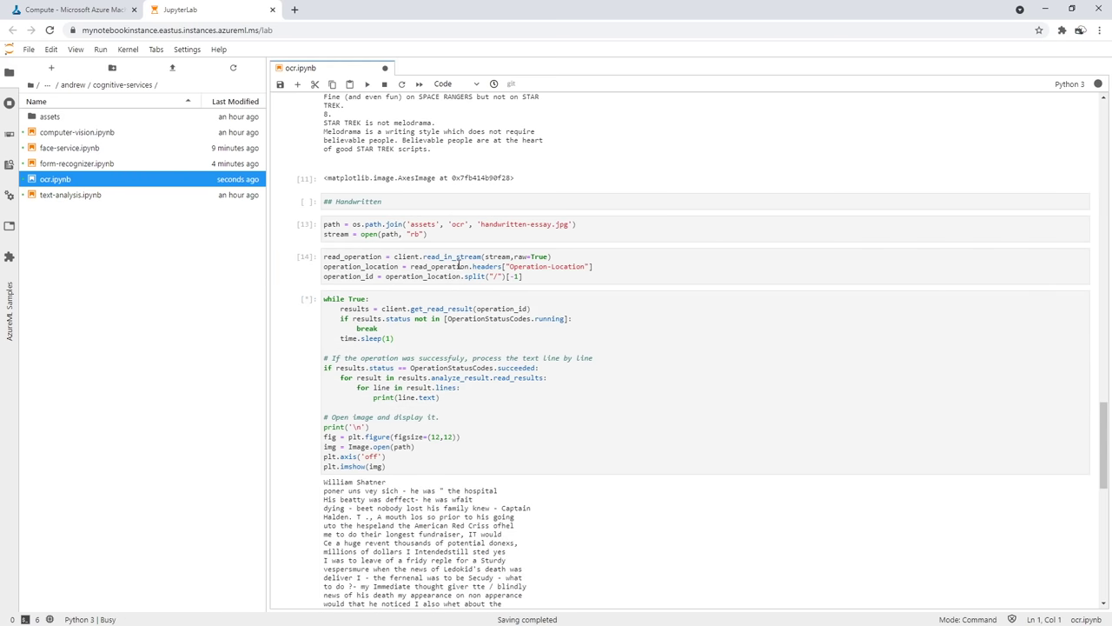
scroll(419, 261, down, 2)
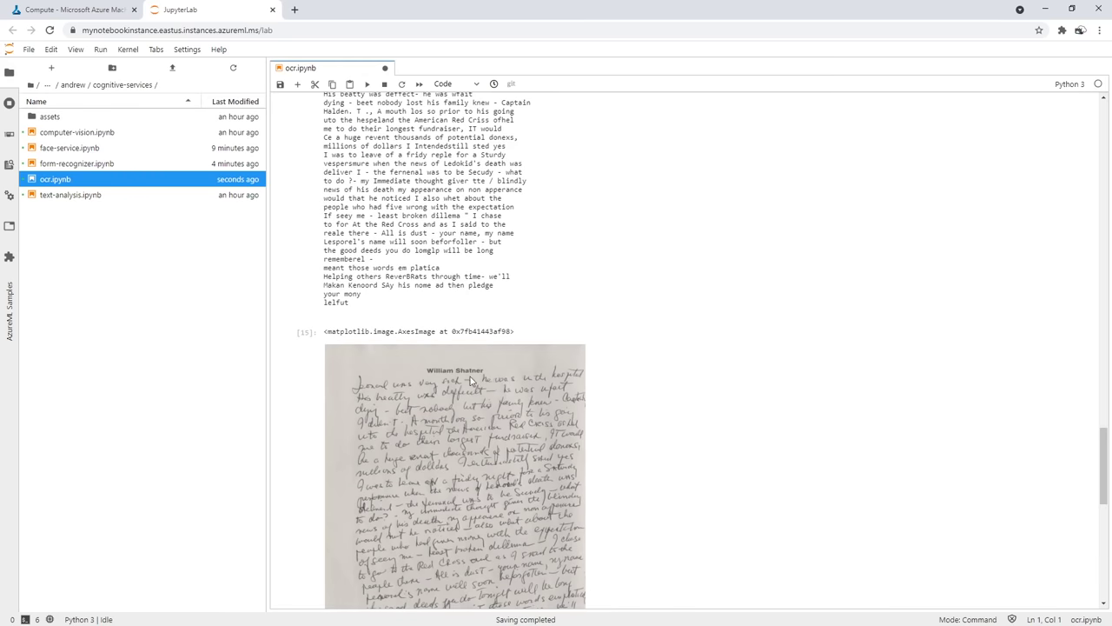
scroll(471, 376, up, 1)
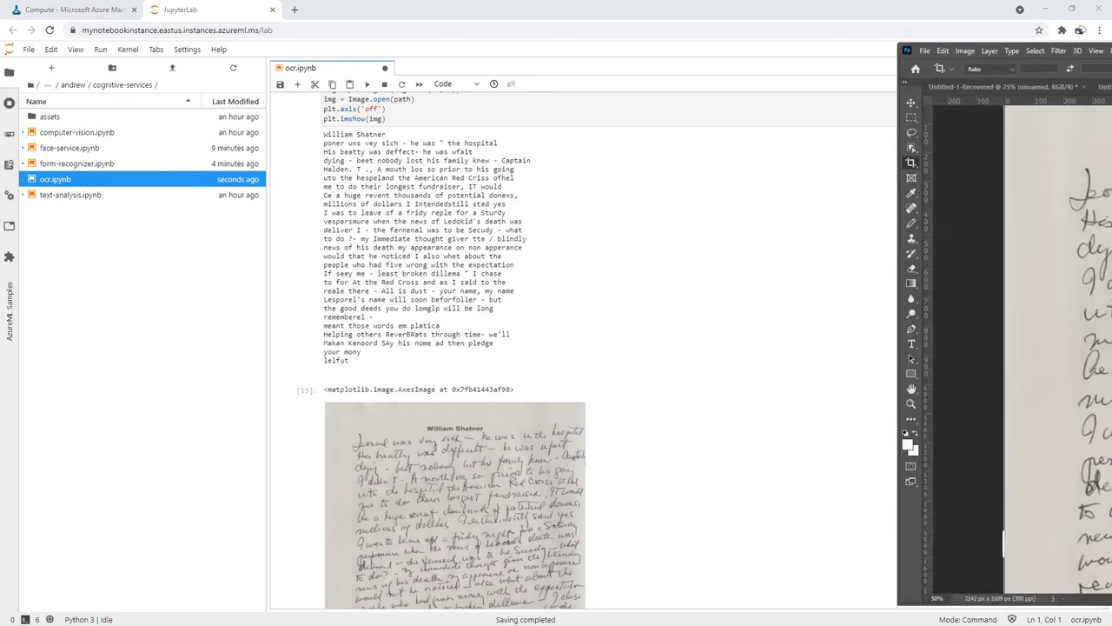
Compare the handwriting in Photoshop and in the plotted essay image with the text lines extracted in the notebook output
drag(1111, 45, 966, 45)
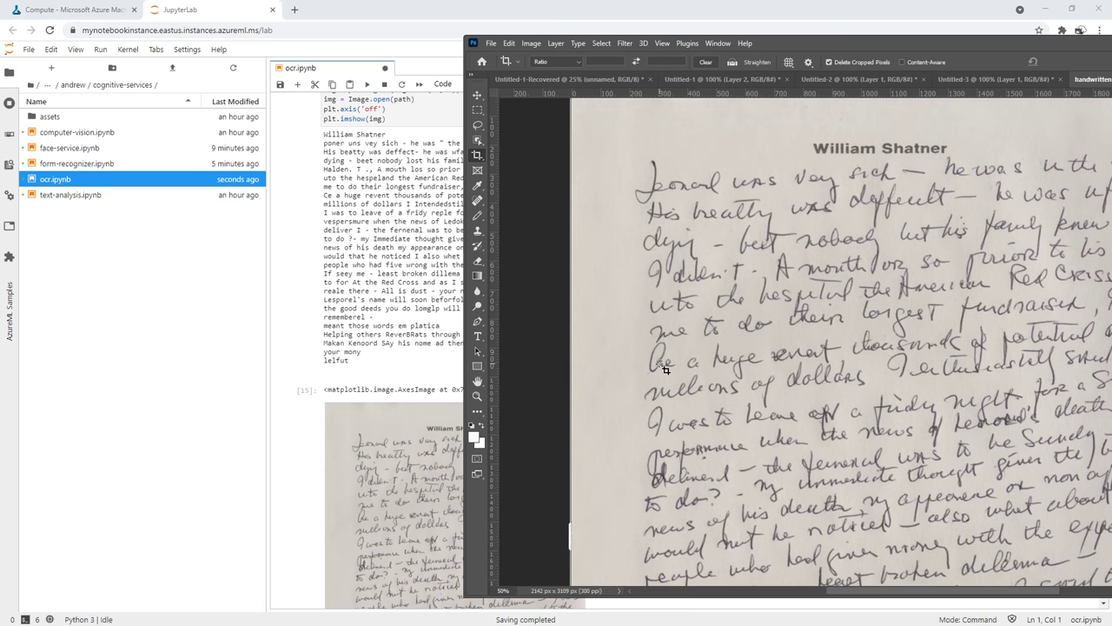
key(super+Down)
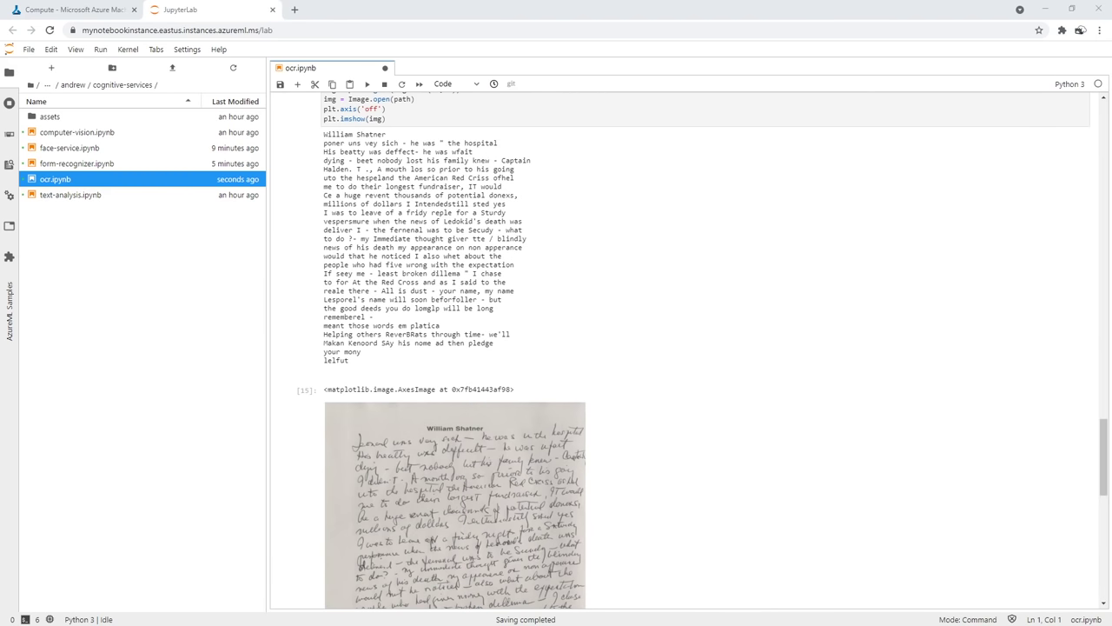
scroll(582, 386, down, 3)
scroll(582, 387, up, 5)
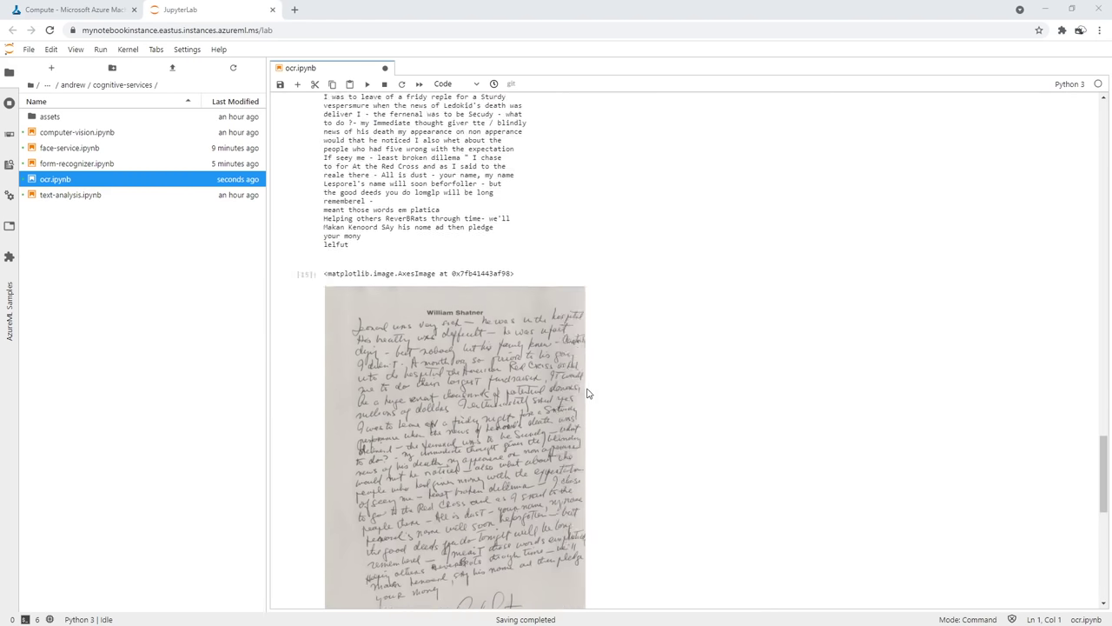
scroll(599, 405, up, 4)
scroll(604, 392, down, 7)
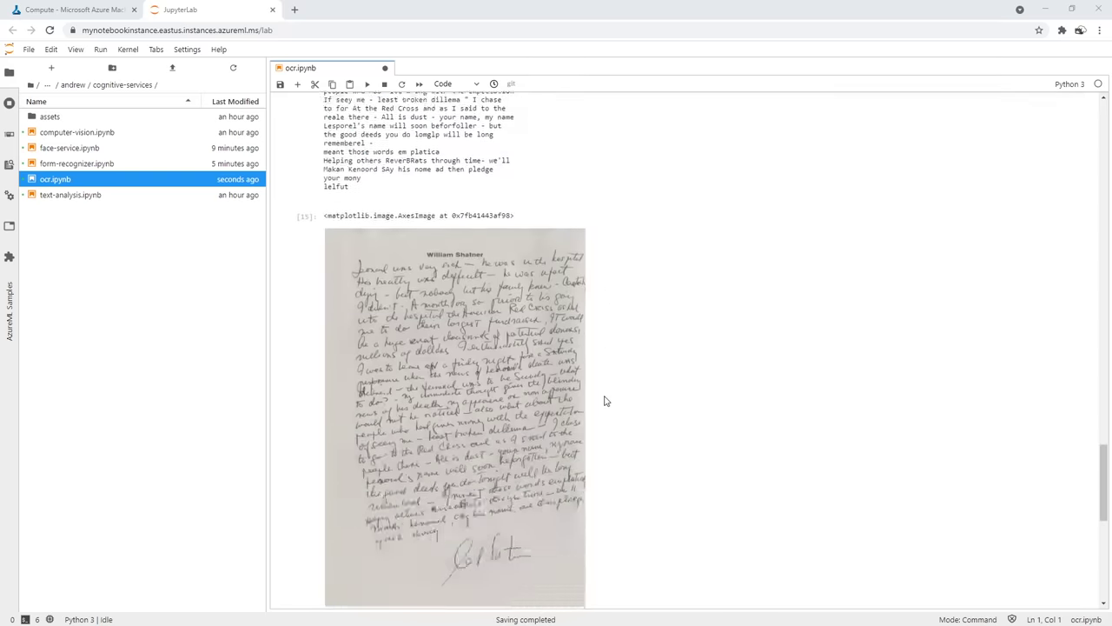
scroll(603, 397, up, 3)
scroll(599, 435, up, 10)
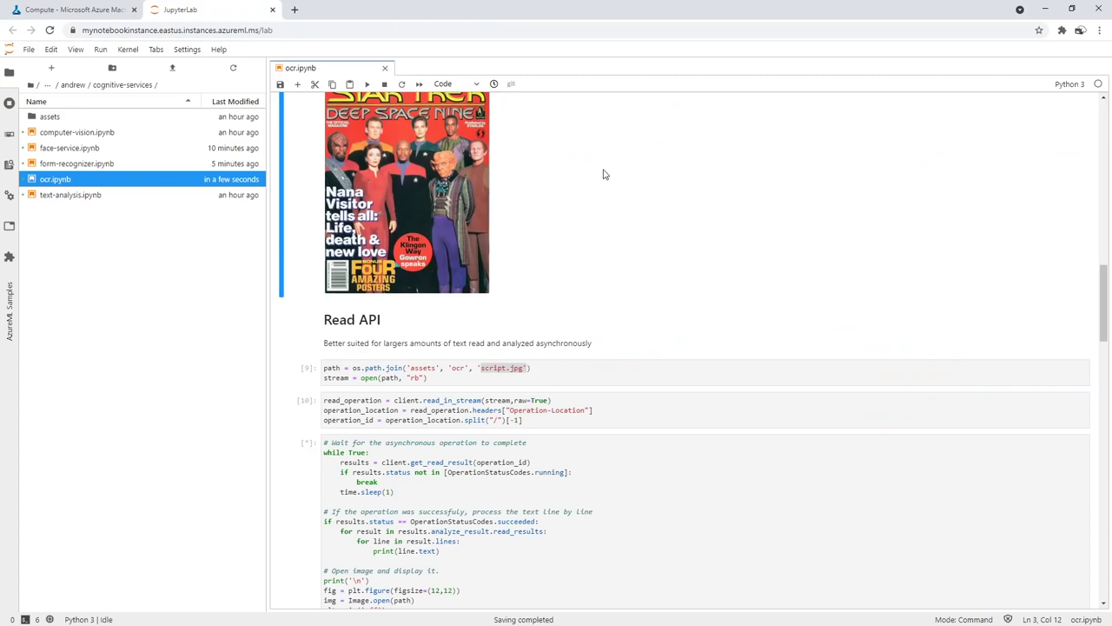
Open text-analysis.ipynb and run the cell that installs azure-cognitiveservices-language-textanalytics
double_click(117, 198)
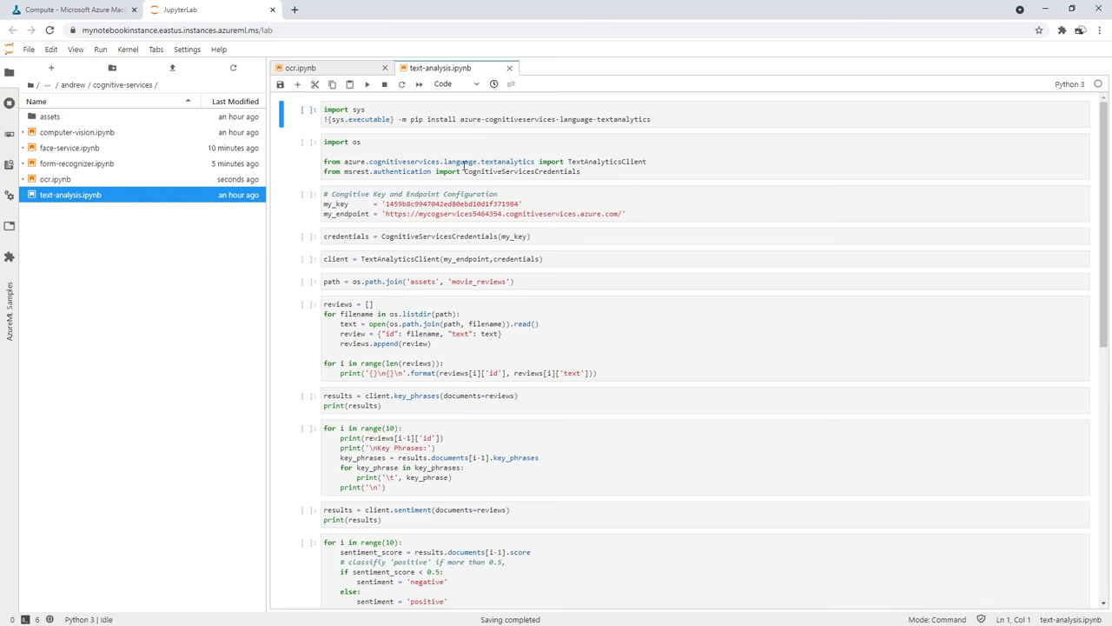
drag(458, 119, 648, 117)
click(613, 119)
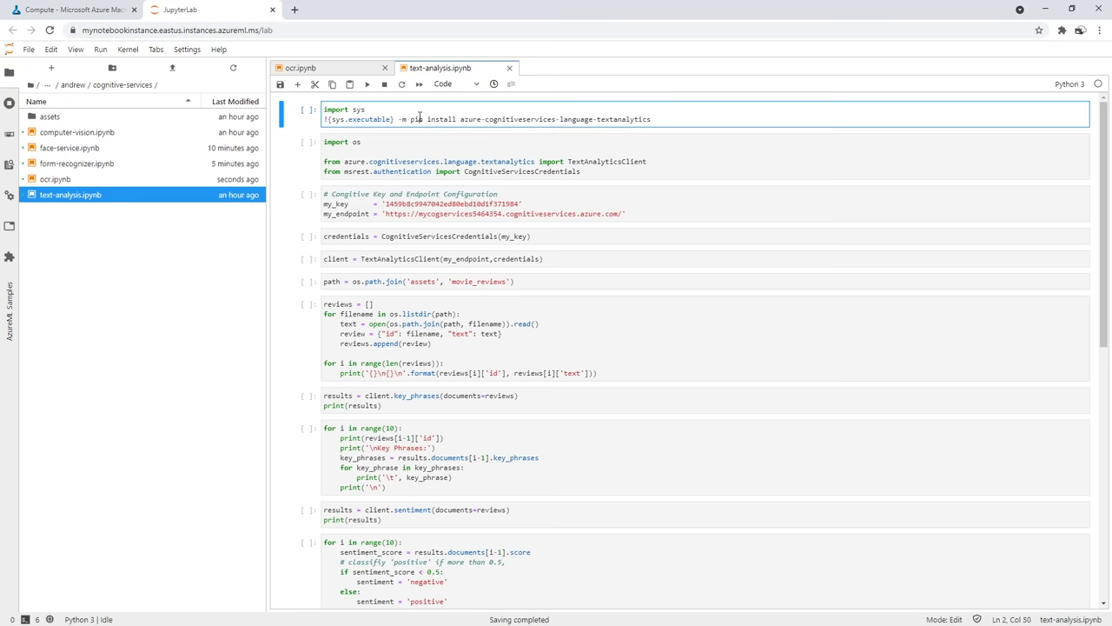
click(367, 84)
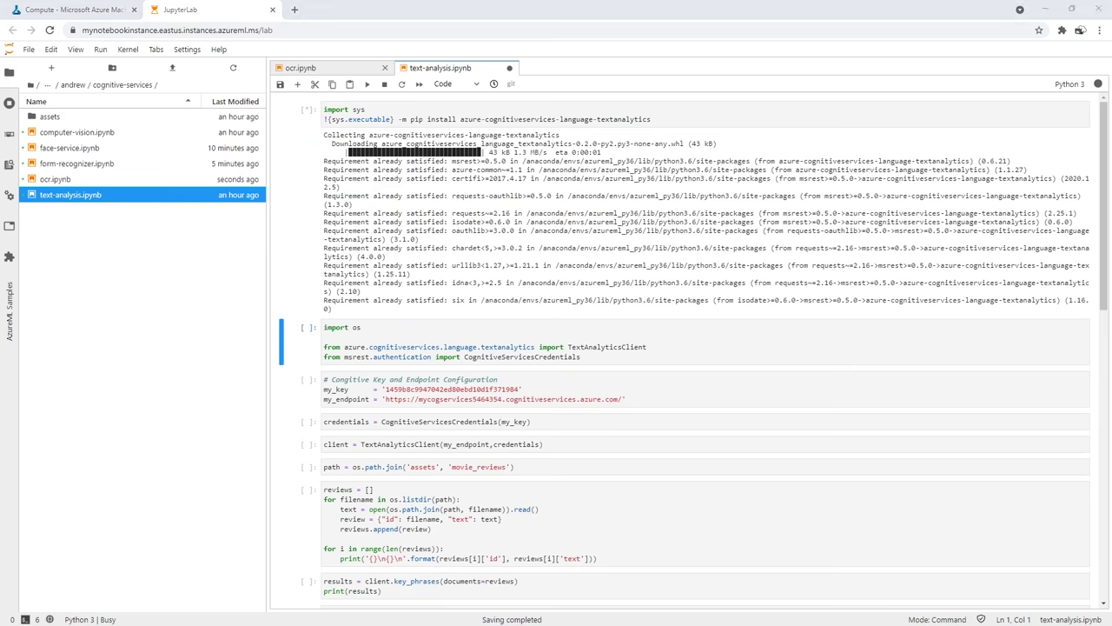
scroll(440, 261, down, 1)
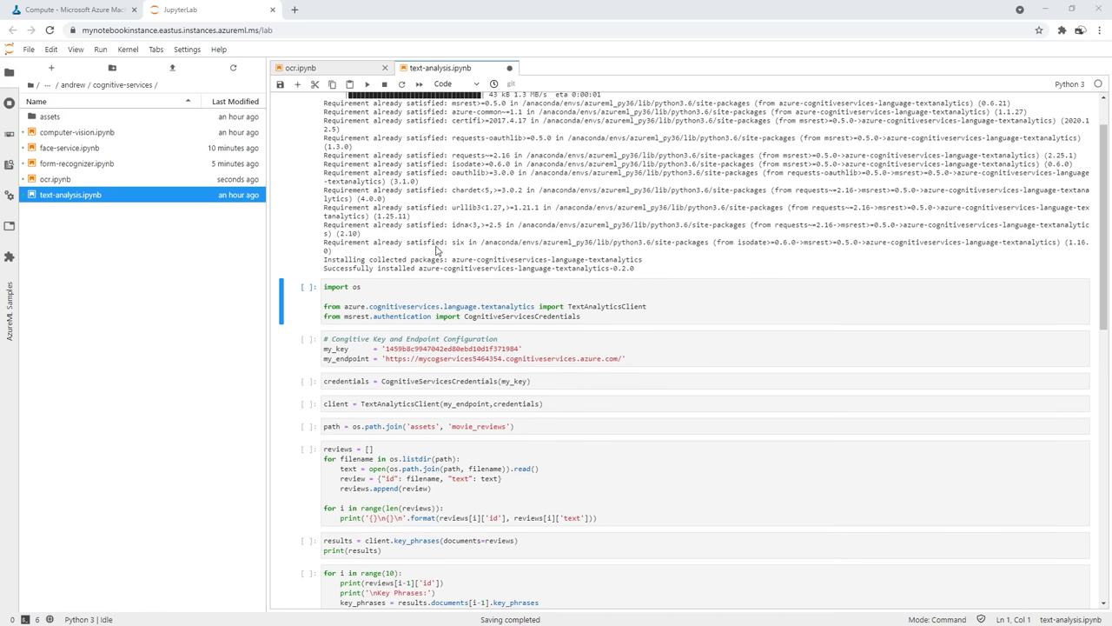
Run the cell that imports os, TextAnalyticsClient and CognitiveServicesCredentials
click(491, 293)
drag(595, 317, 492, 317)
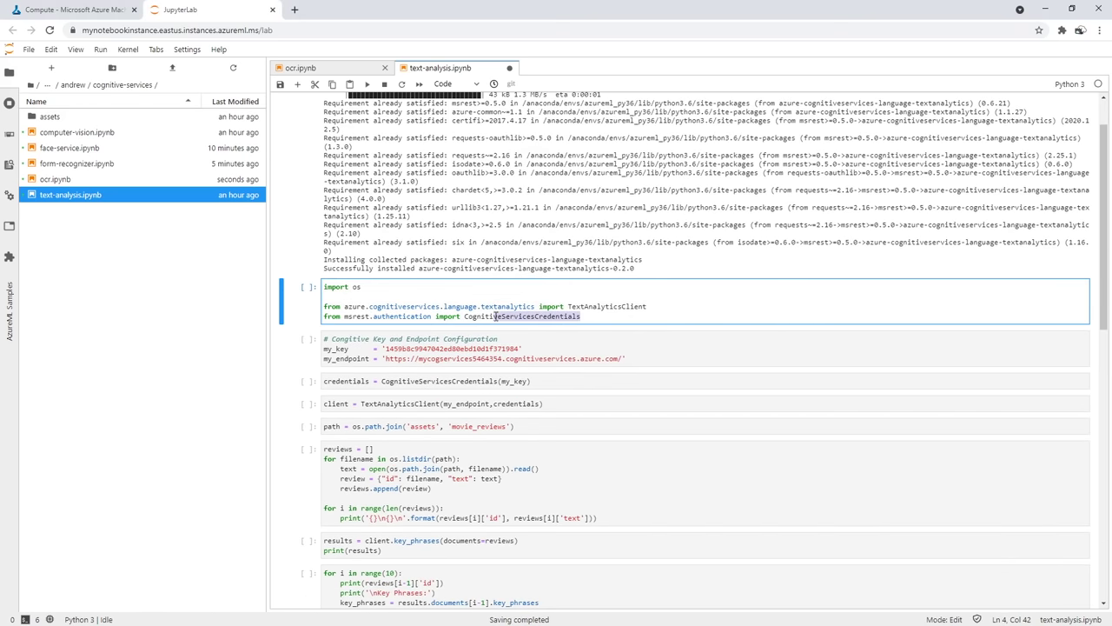
click(465, 297)
click(366, 85)
Run the cell that configures the Cognitive Services key and endpoint
scroll(609, 348, down, 3)
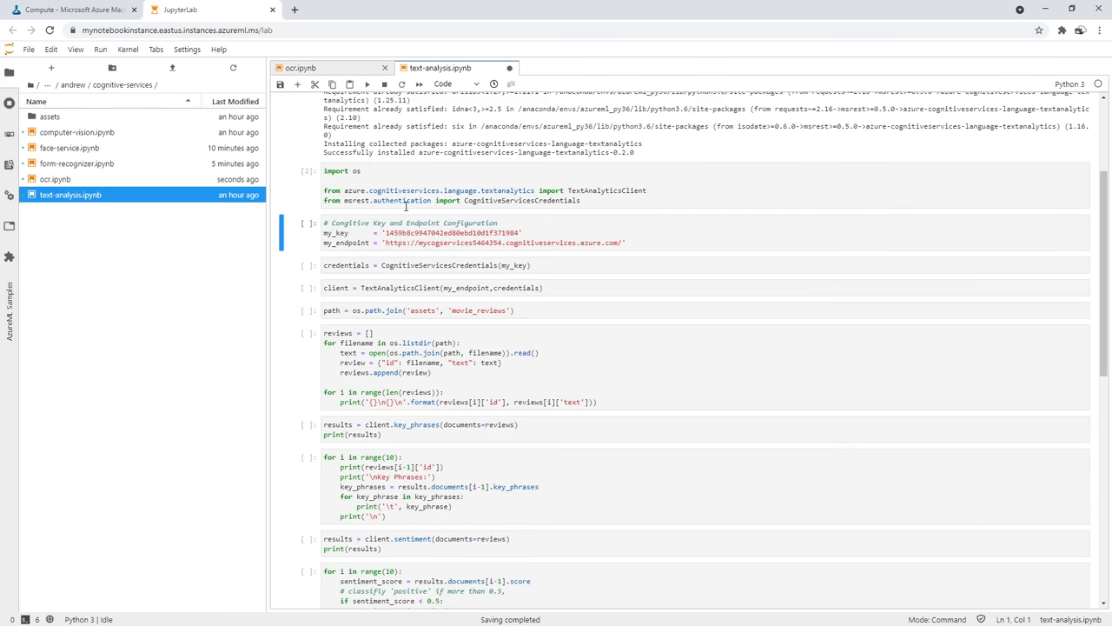
click(409, 229)
click(393, 174)
click(366, 84)
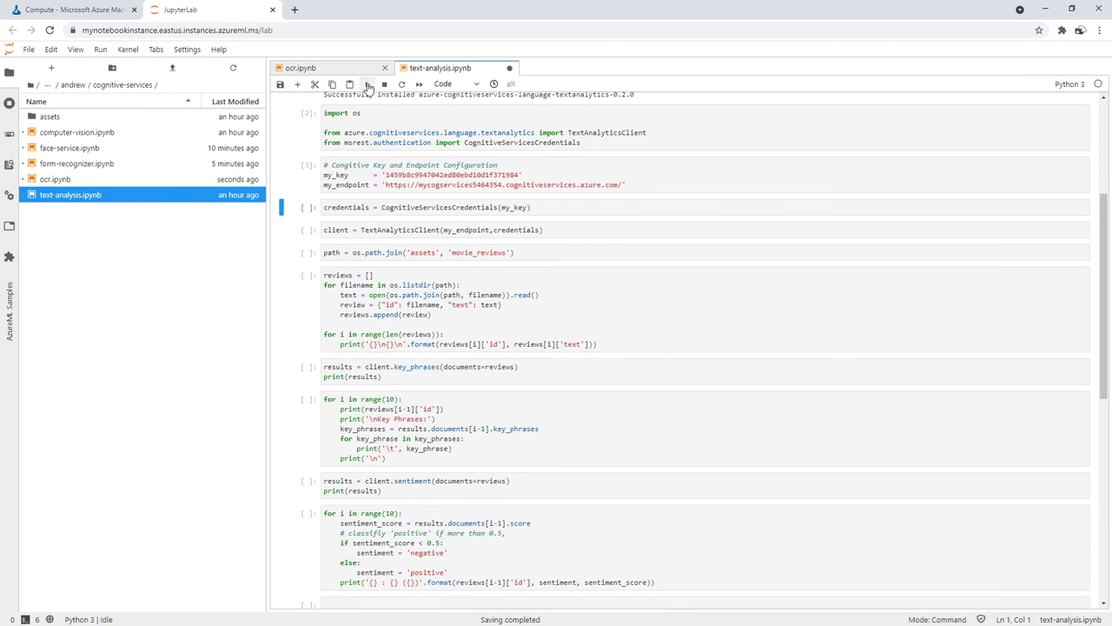
Run the three cells that create the credentials, the TextAnalyticsClient and the path to the movie_reviews assets folder
click(426, 207)
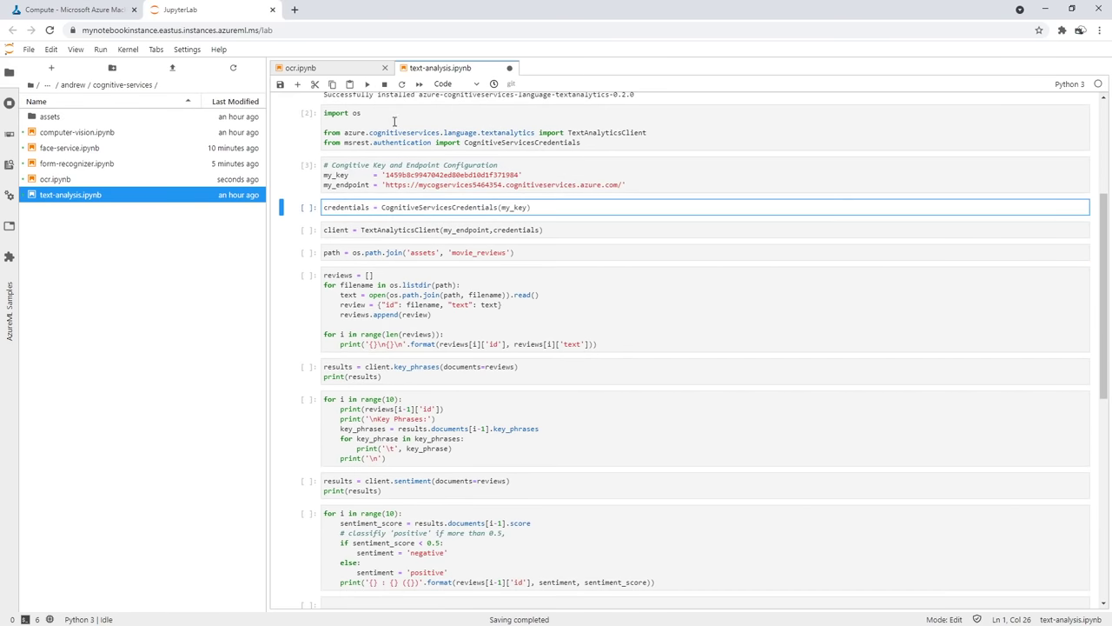
click(366, 85)
click(385, 229)
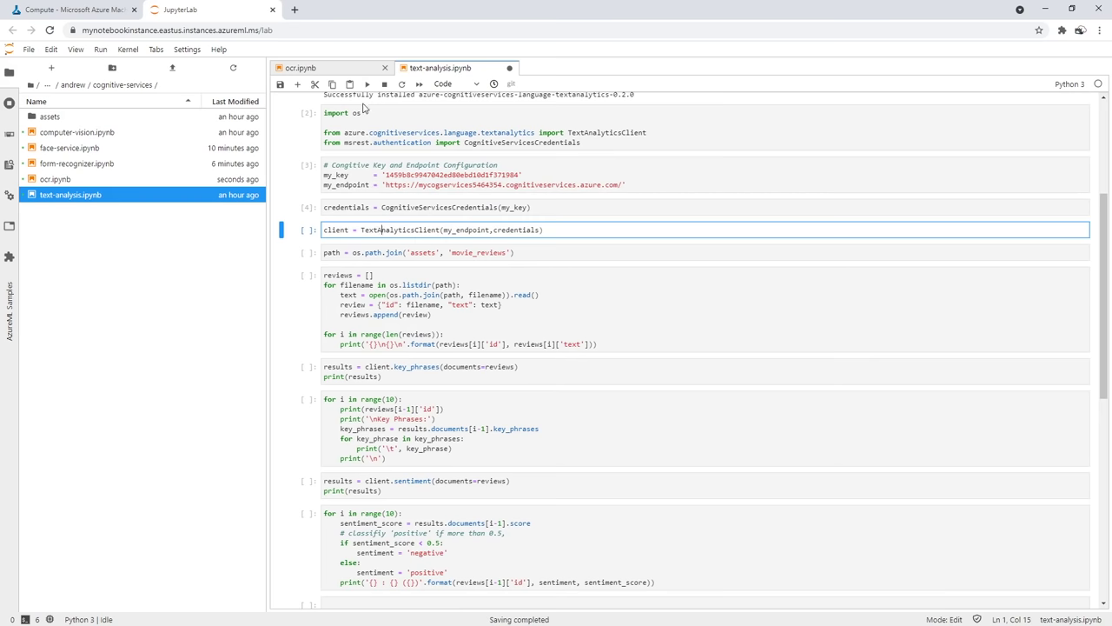
click(367, 84)
click(388, 252)
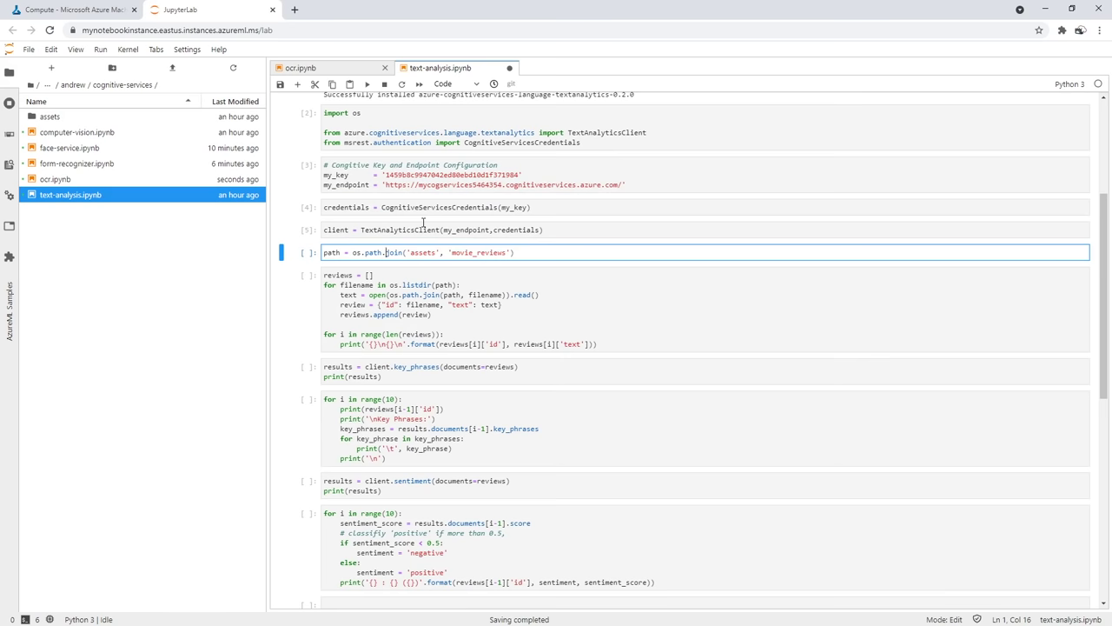
click(367, 84)
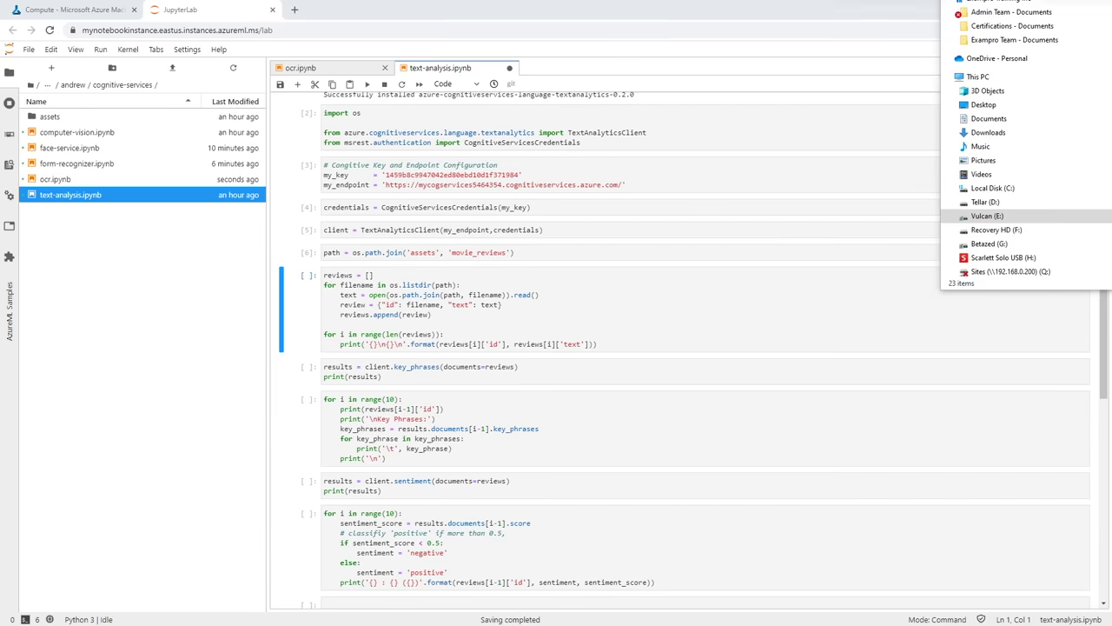
Switch to File Explorer, read review-4.txt from the movie_reviews folder in Notepad, and clear both windows away from the notebook
drag(1111, 174, 251, 100)
click(437, 180)
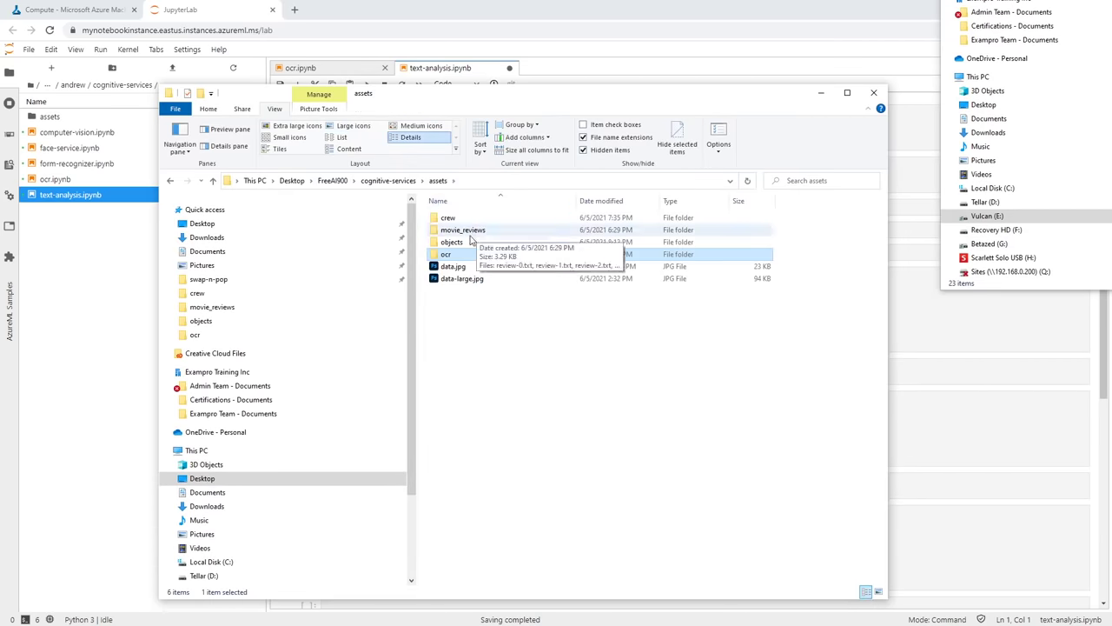
double_click(467, 231)
click(481, 267)
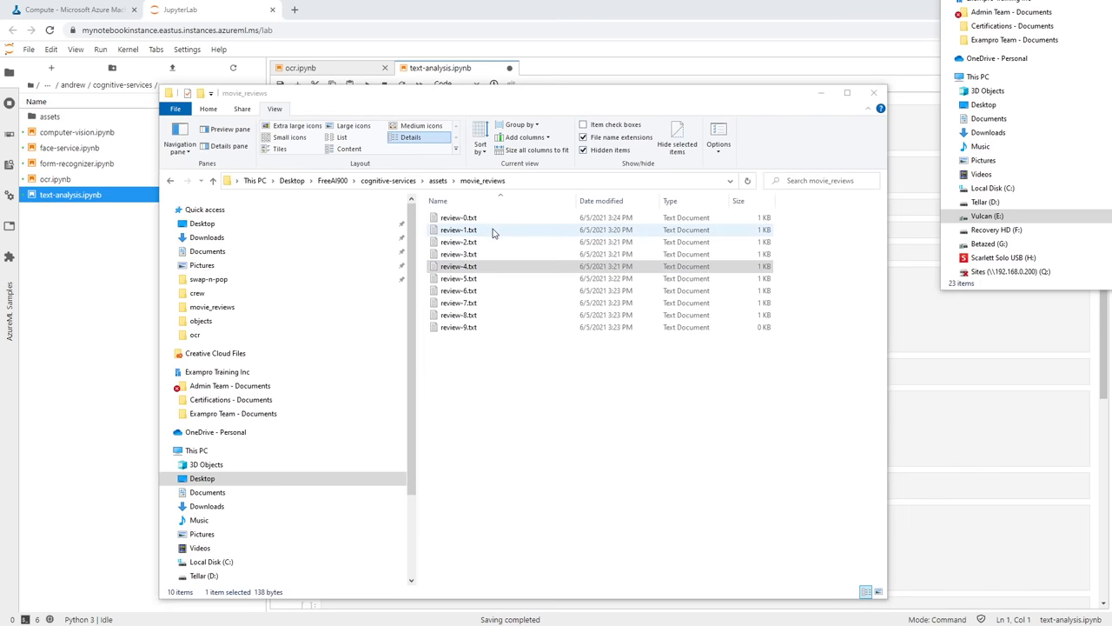
double_click(459, 266)
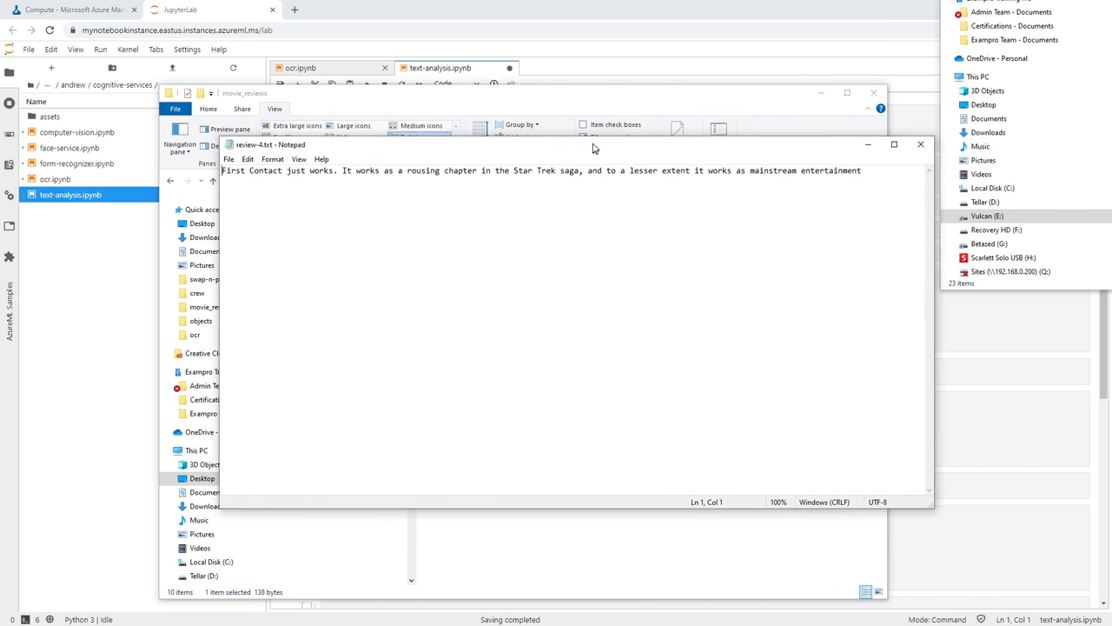
drag(345, 171, 872, 172)
click(920, 144)
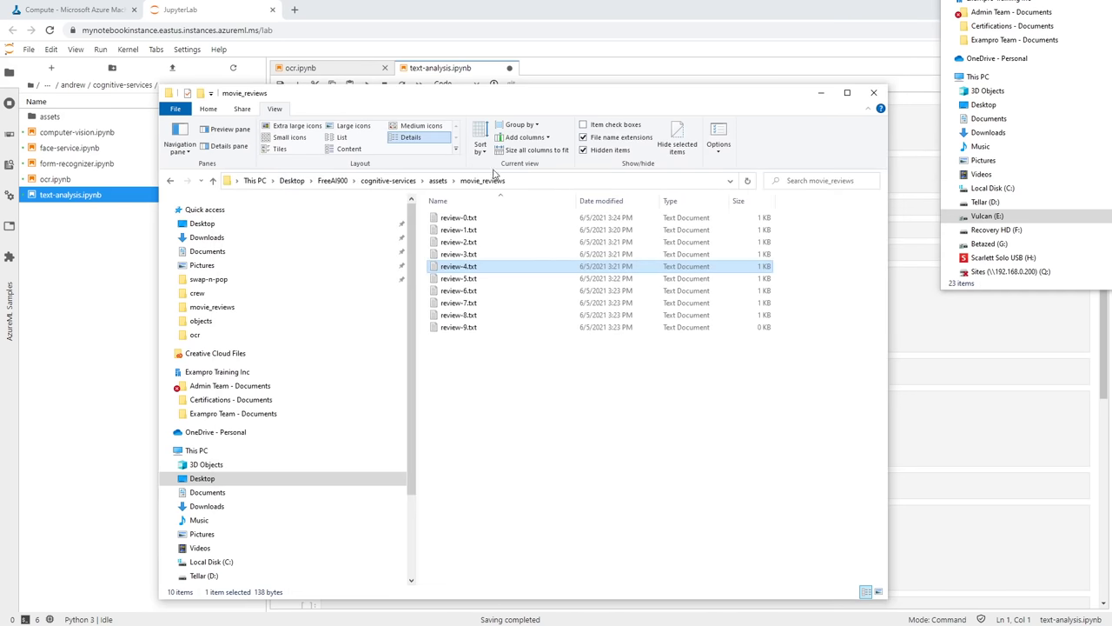
drag(570, 104, 699, 65)
click(1052, 215)
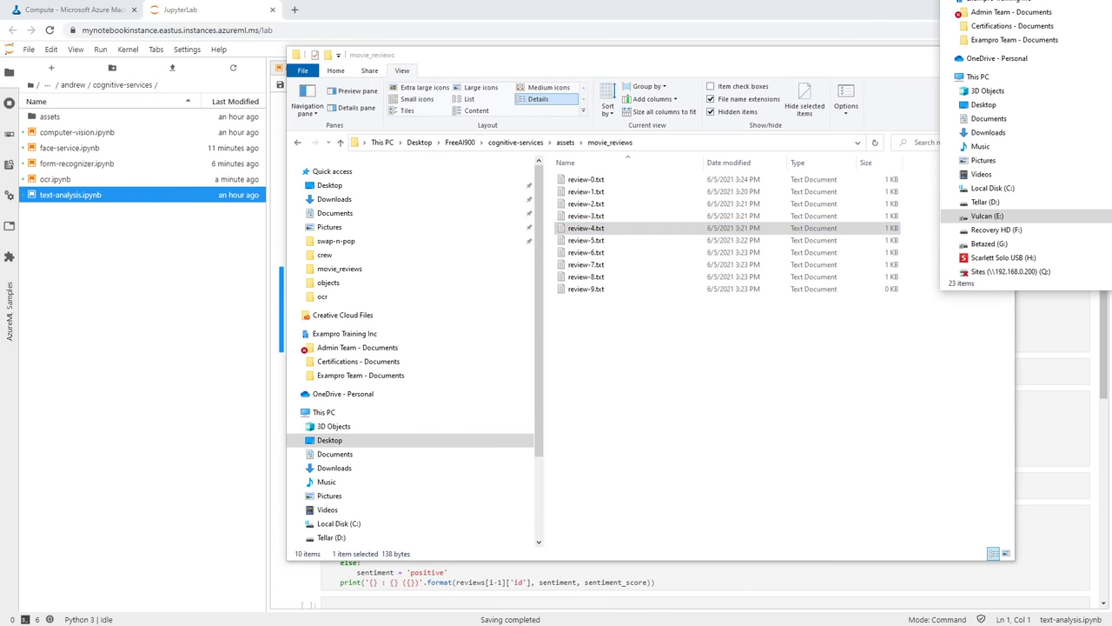
drag(760, 55, 1111, 61)
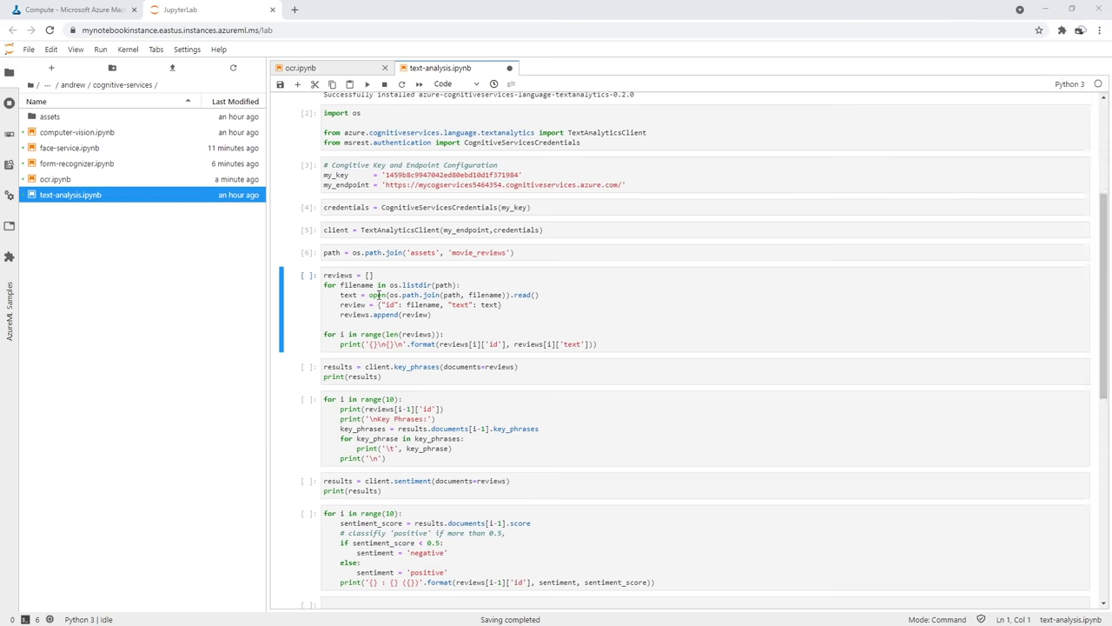
Run the cell that loads the movie review files into the reviews list, and look through the printed reviews
click(367, 83)
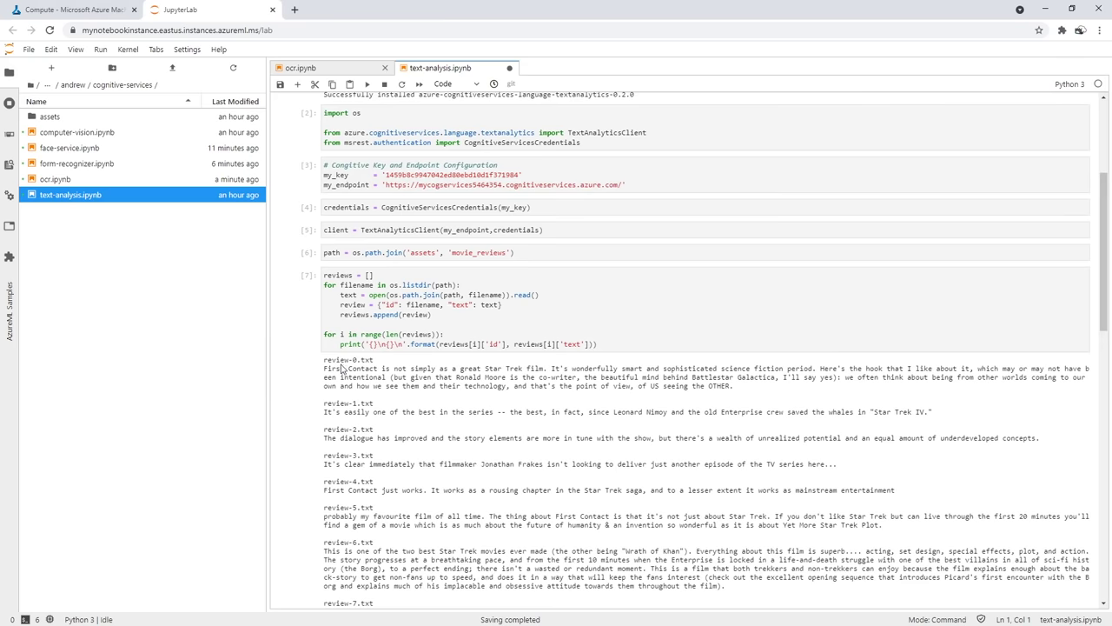
drag(341, 369, 422, 506)
scroll(424, 392, down, 3)
click(424, 388)
scroll(476, 390, down, 3)
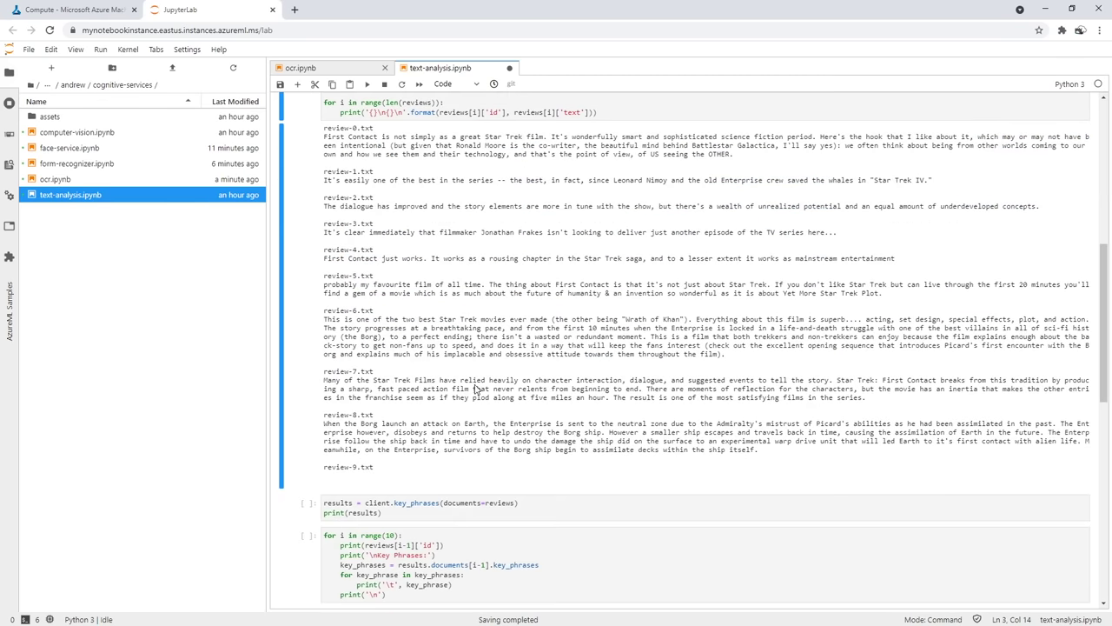
scroll(459, 406, up, 3)
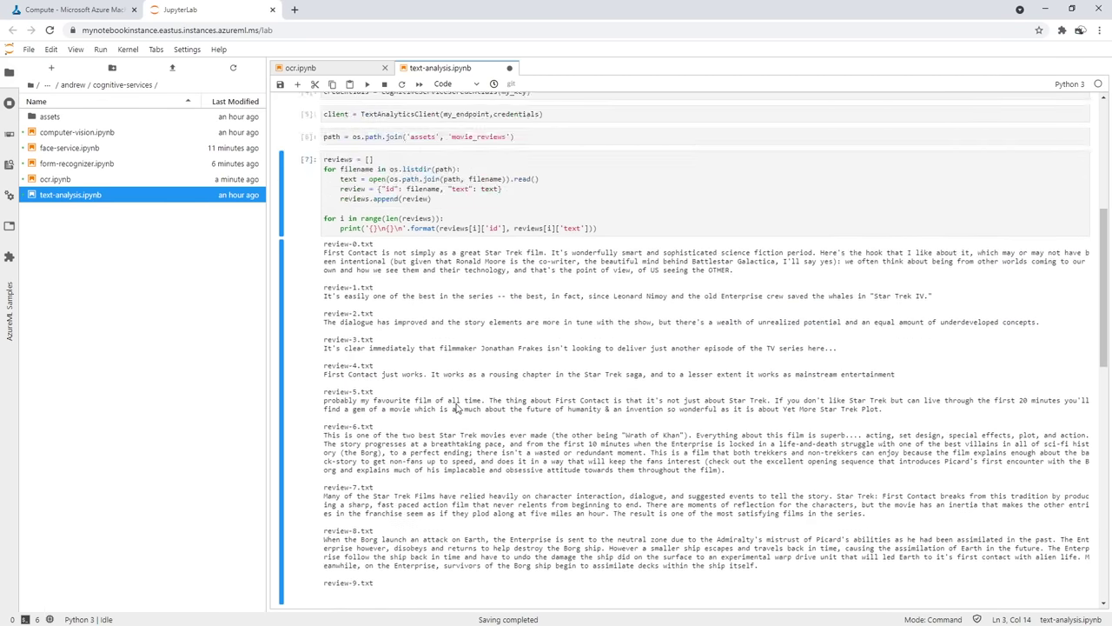
scroll(456, 409, down, 3)
scroll(417, 365, down, 1)
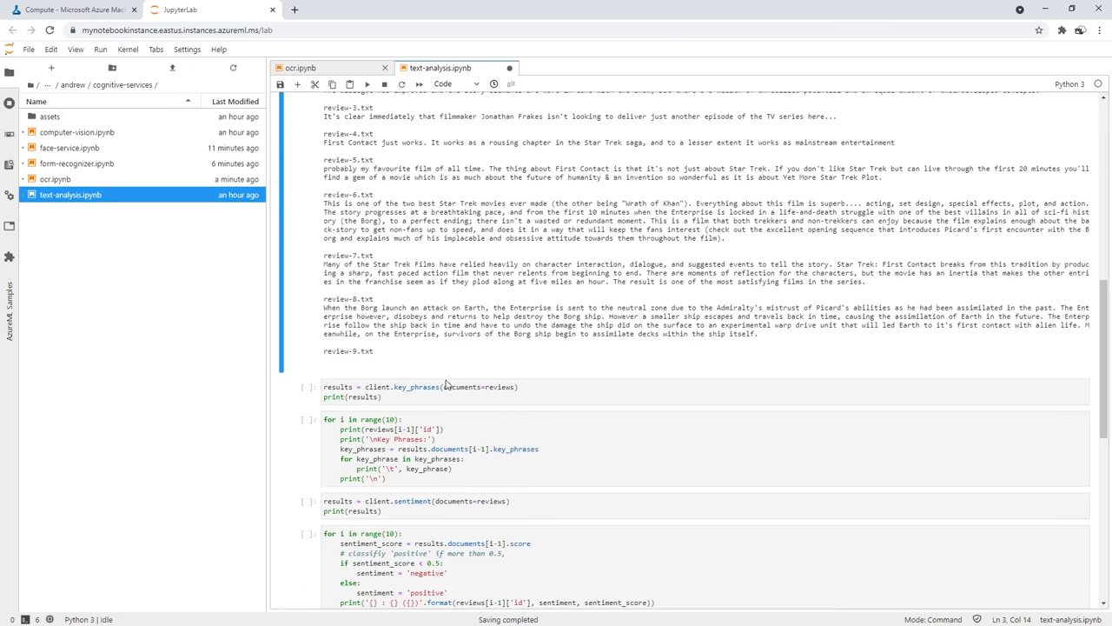
Run the cell that calls client.key_phrases on the reviews and prints the results
scroll(466, 356, down, 3)
click(422, 272)
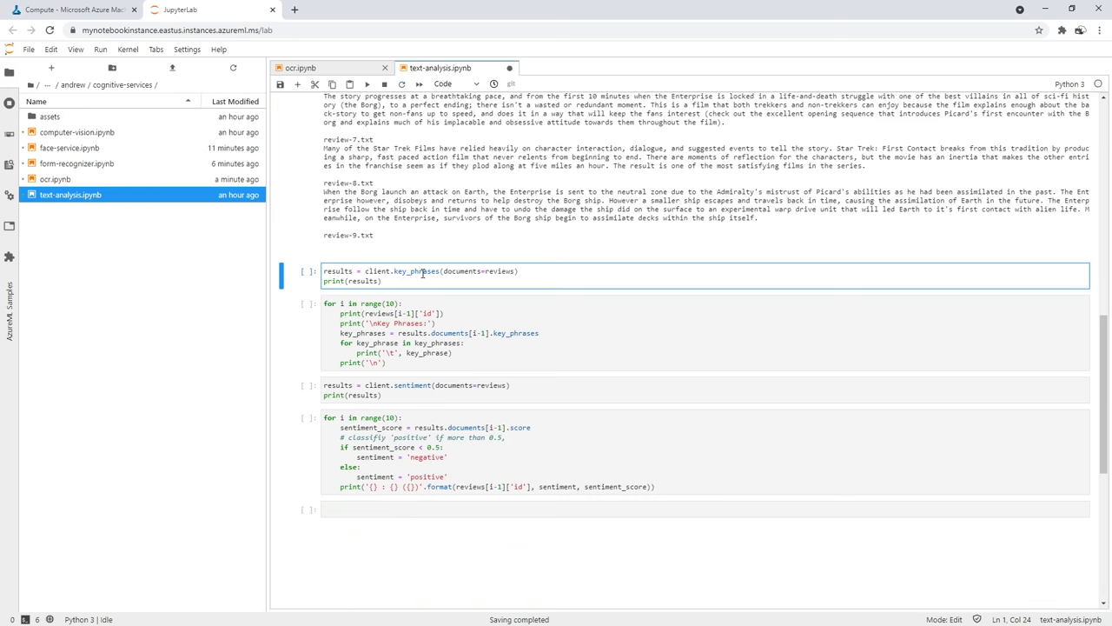
drag(394, 271, 492, 271)
scroll(472, 318, up, 10)
right_click(474, 304)
scroll(474, 304, down, 7)
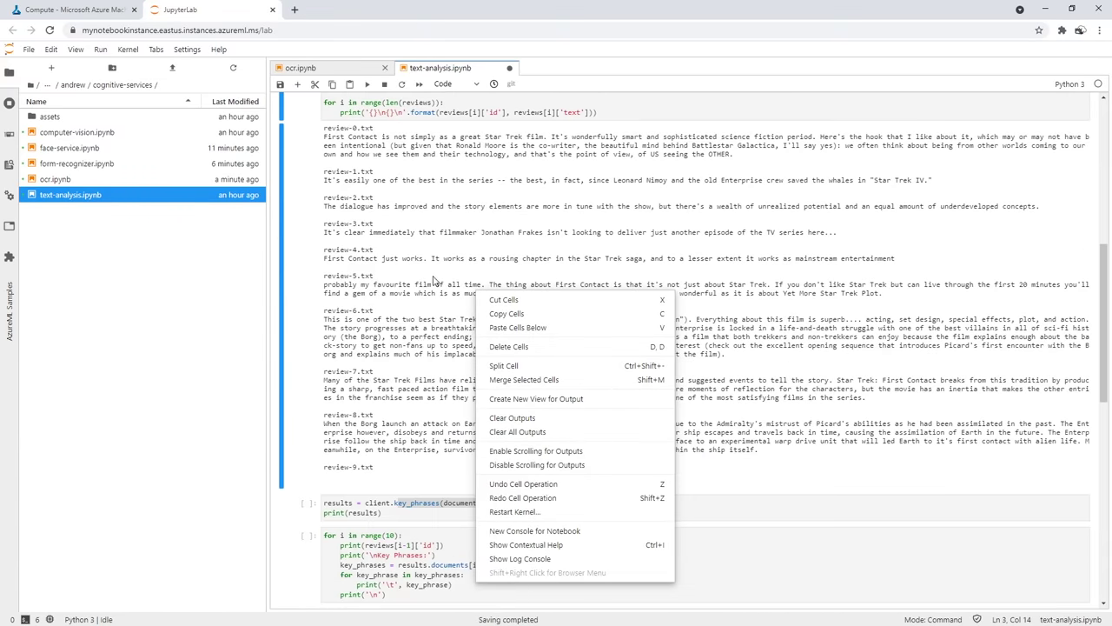
key(Escape)
scroll(435, 339, down, 4)
click(443, 329)
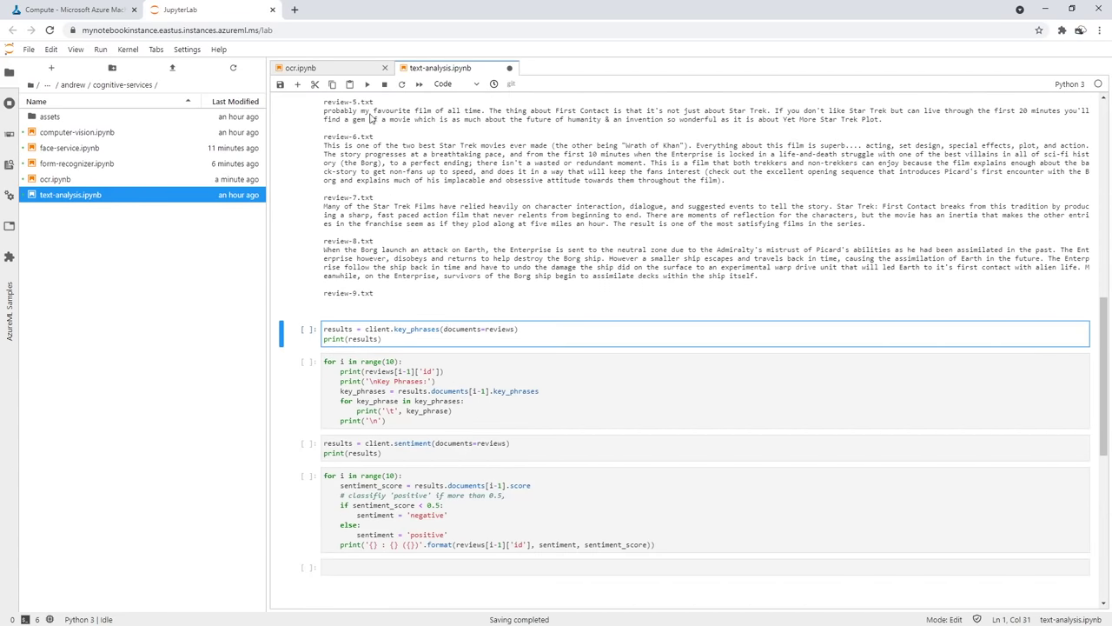
click(367, 84)
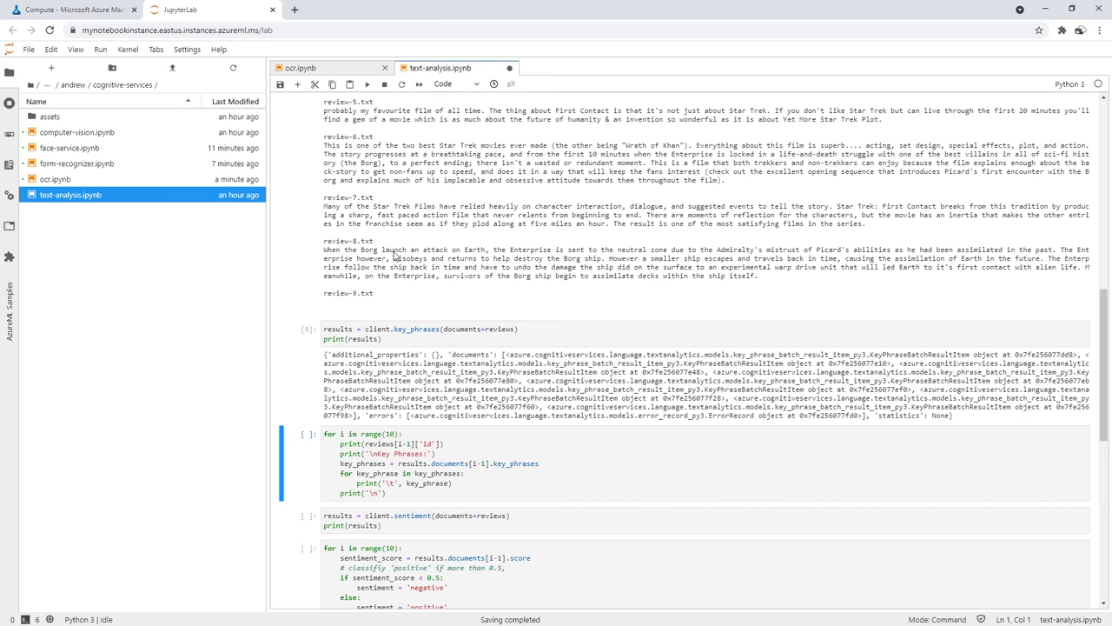
Run the loop cell that prints the key phrases of each review, and bring its output into view
scroll(396, 258, down, 1)
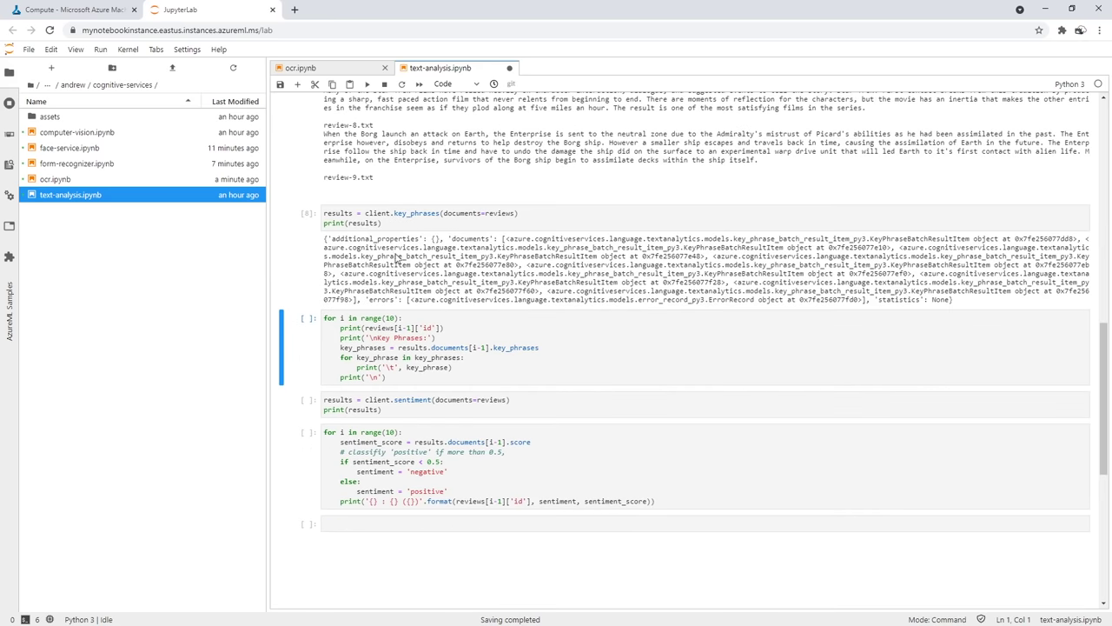
click(367, 83)
scroll(401, 250, down, 1)
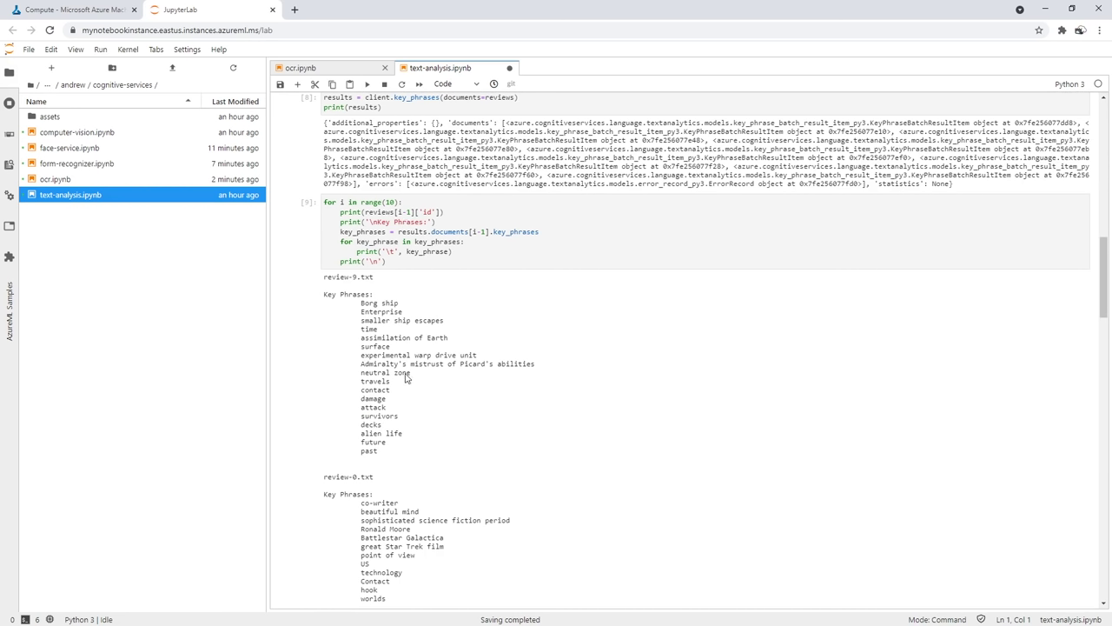
Look through the key phrases printed for each review, from review-9.txt to review-8.txt
scroll(363, 340, down, 3)
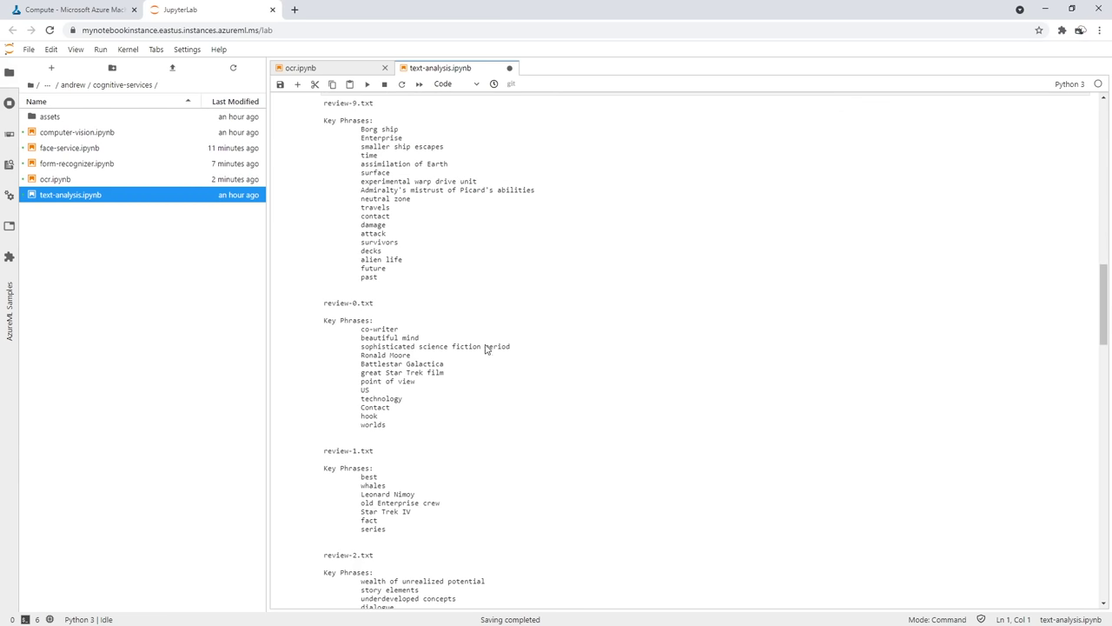
scroll(409, 347, down, 2)
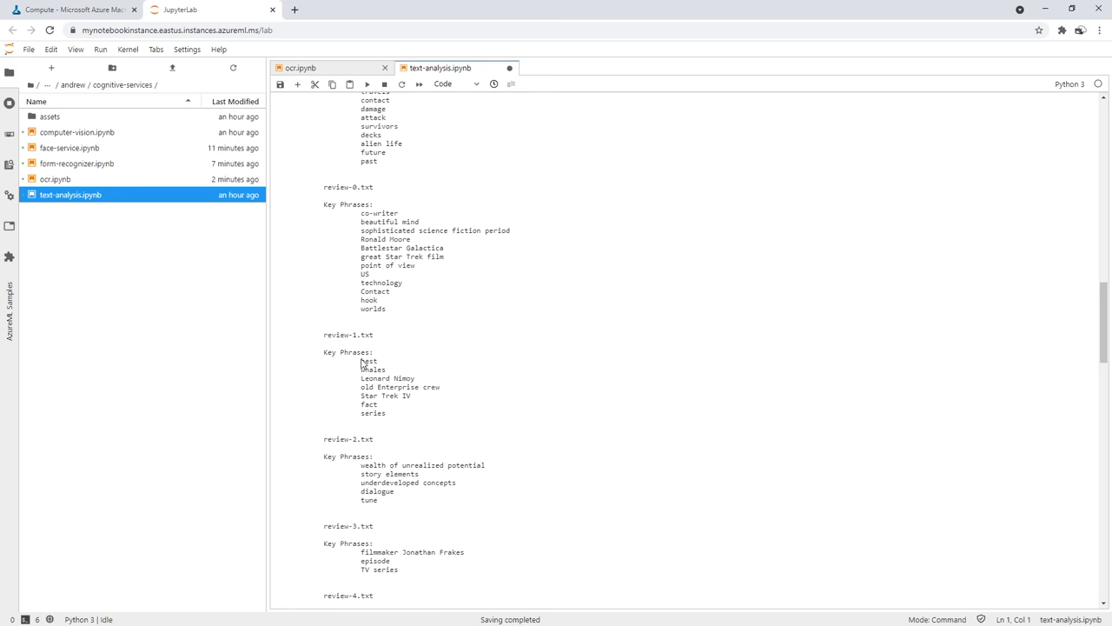
scroll(403, 378, down, 1)
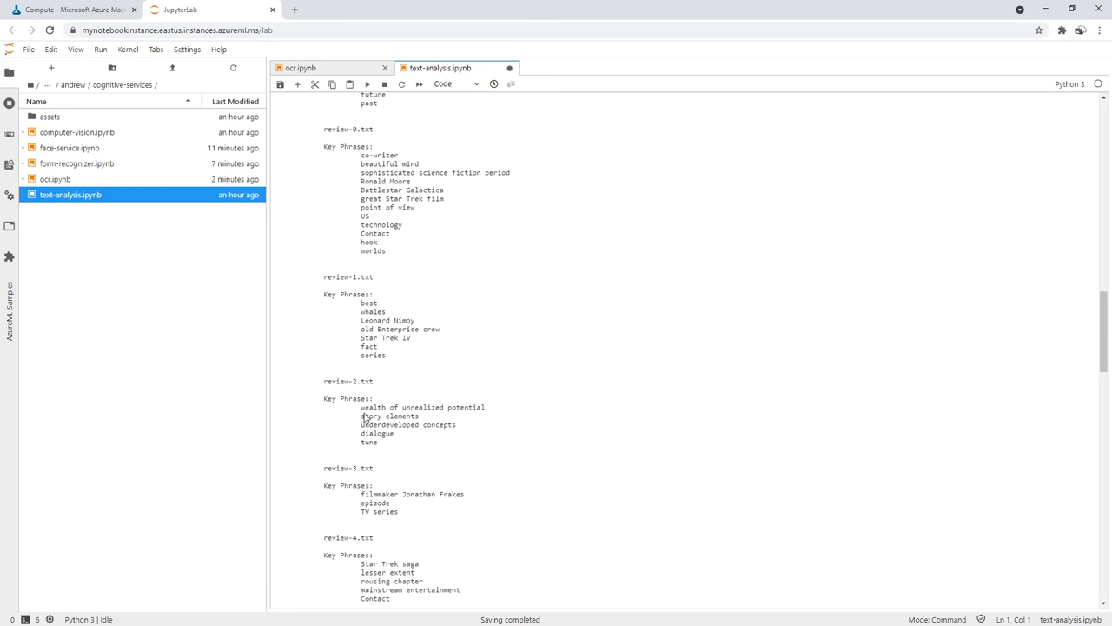
scroll(476, 411, down, 3)
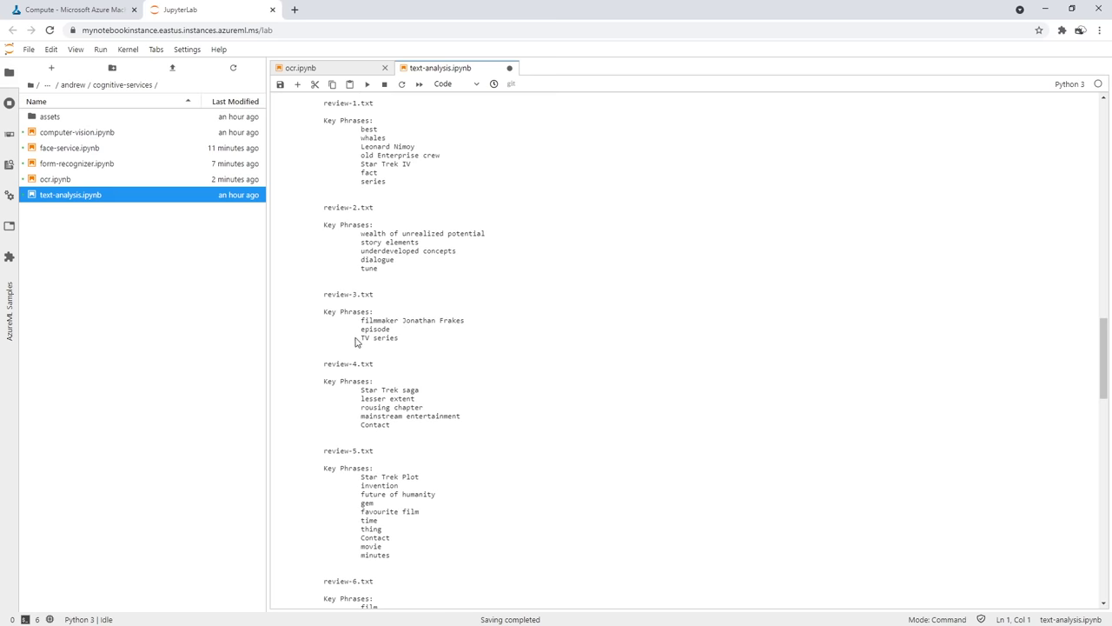
scroll(476, 331, down, 12)
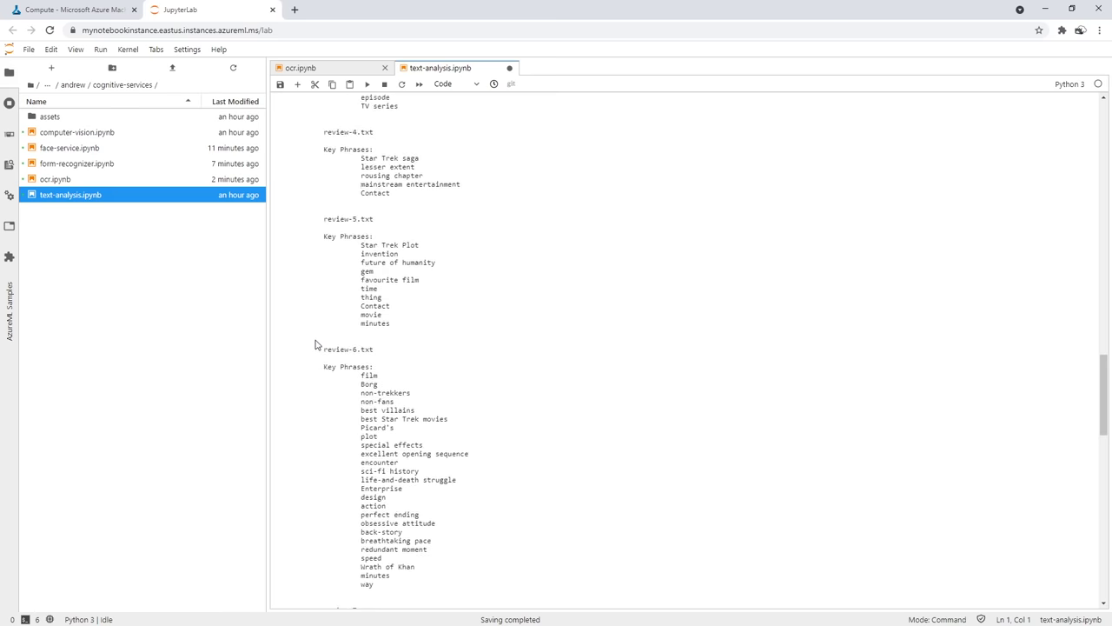
scroll(426, 344, down, 3)
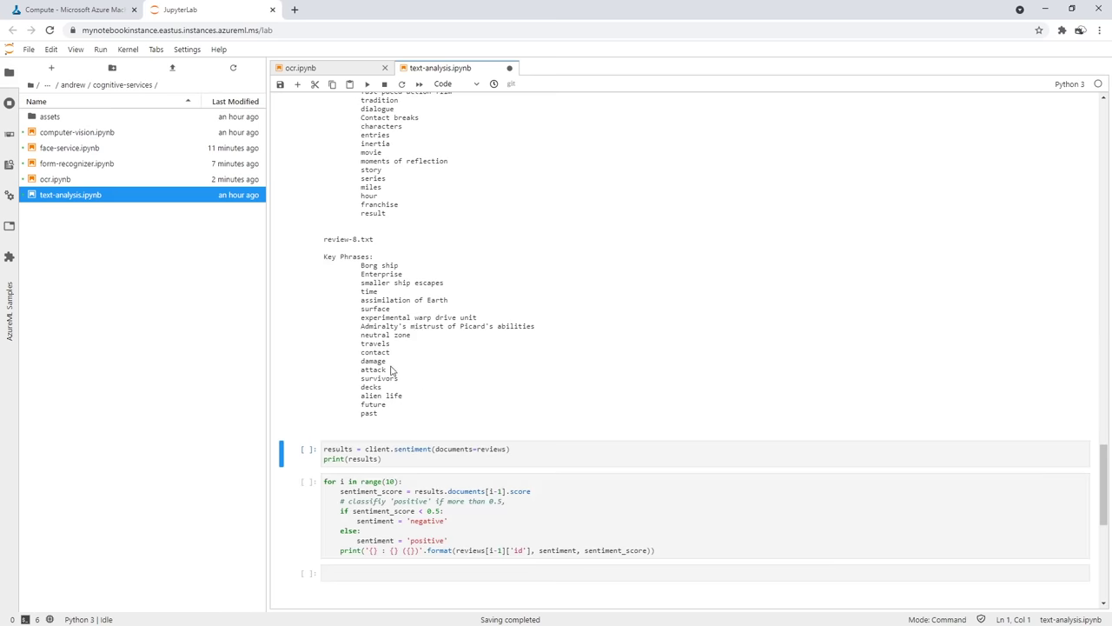
scroll(424, 268, up, 3)
scroll(452, 360, down, 2)
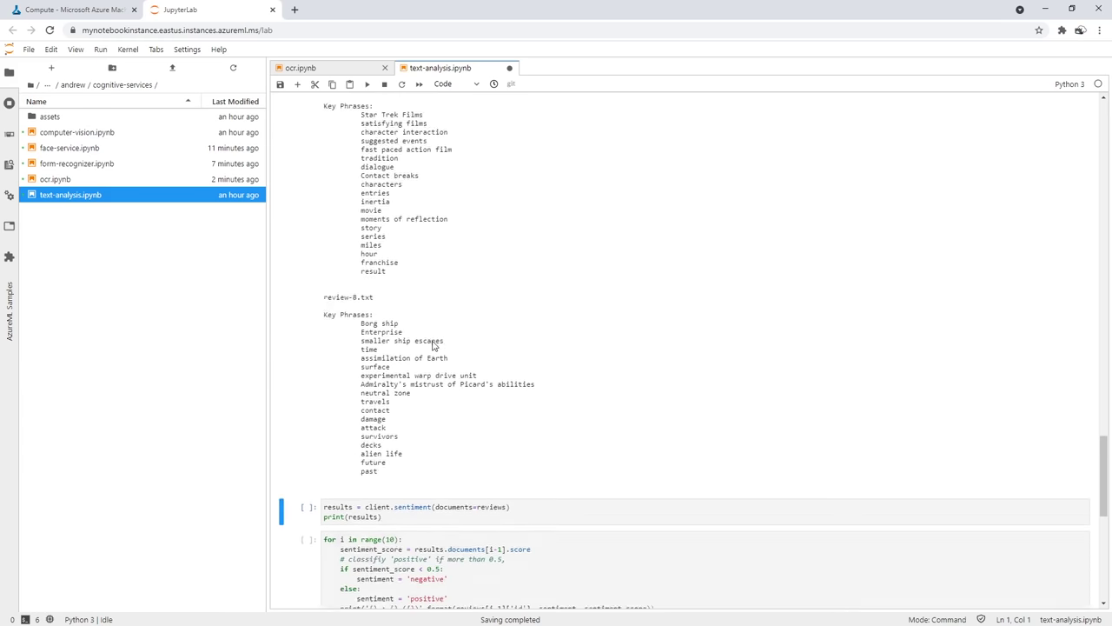
Run the cell that calls client.sentiment on the reviews and prints the results
scroll(433, 345, down, 2)
click(393, 334)
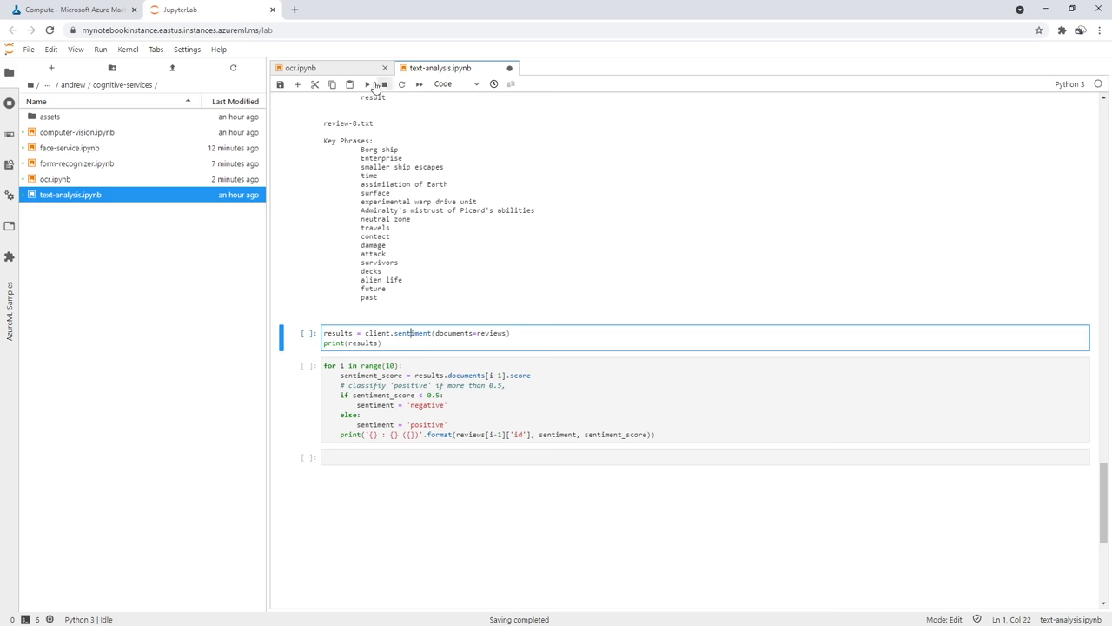
click(369, 84)
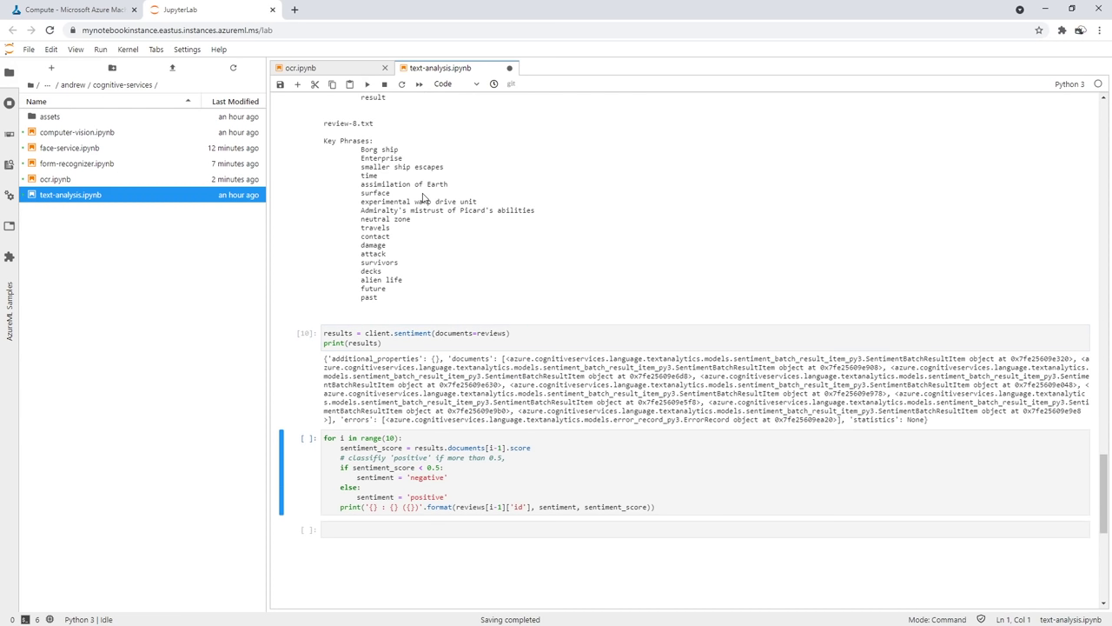
Run the loop cell that classifies each review as positive or negative by its sentiment score, and examine its output
scroll(431, 317, down, 1)
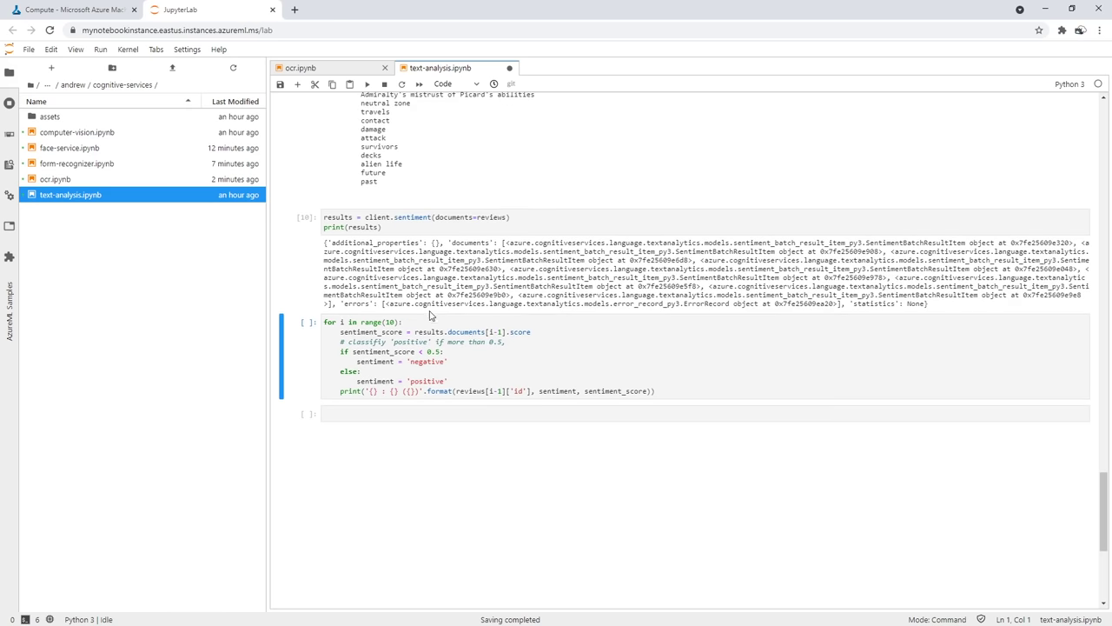
click(475, 342)
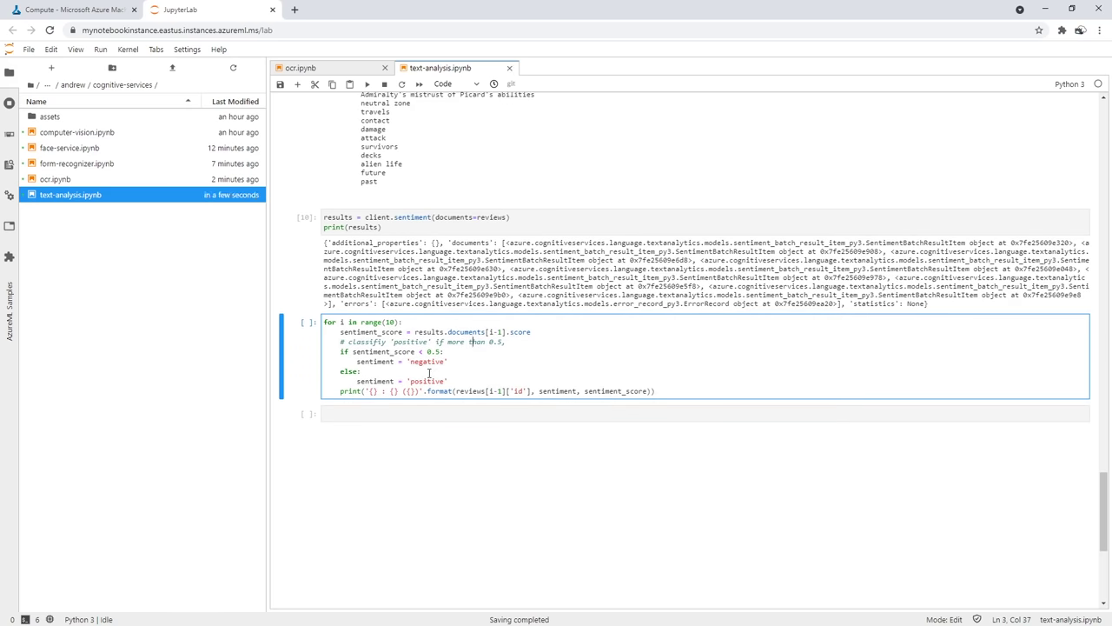
click(367, 83)
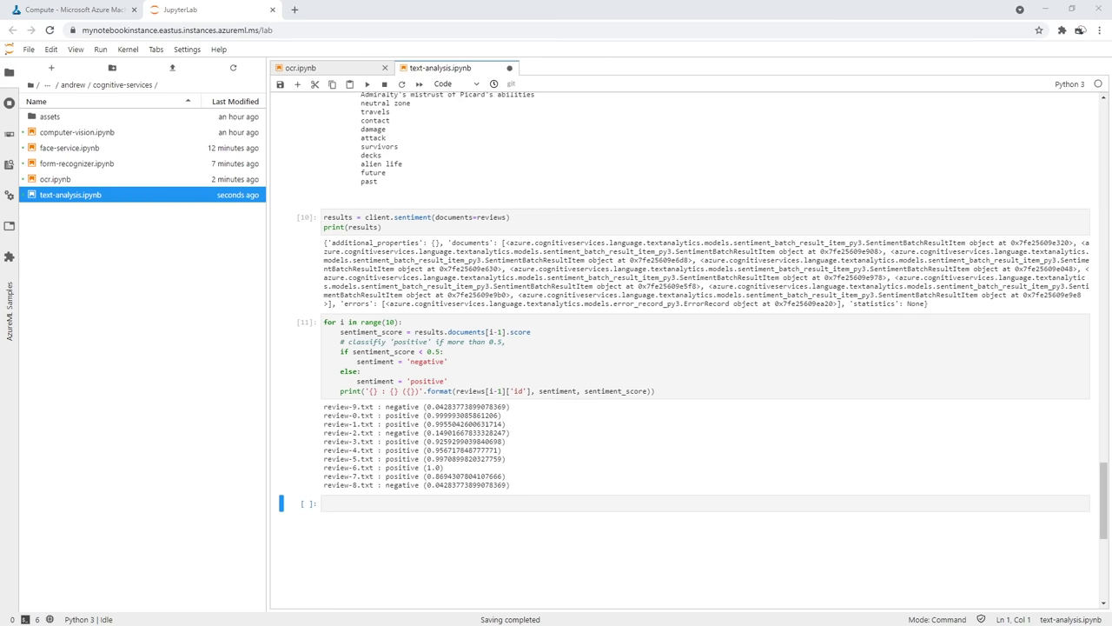
scroll(531, 206, down, 1)
scroll(539, 179, up, 5)
scroll(539, 179, down, 5)
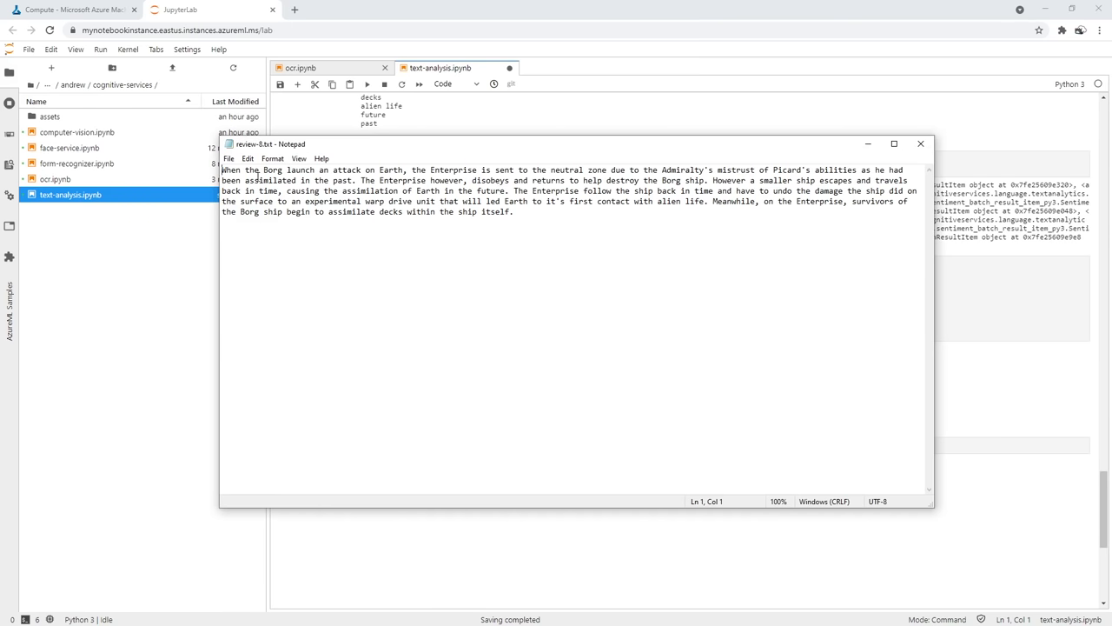
Read the text of review-8.txt in Notepad and close the file
drag(440, 171, 794, 192)
click(728, 180)
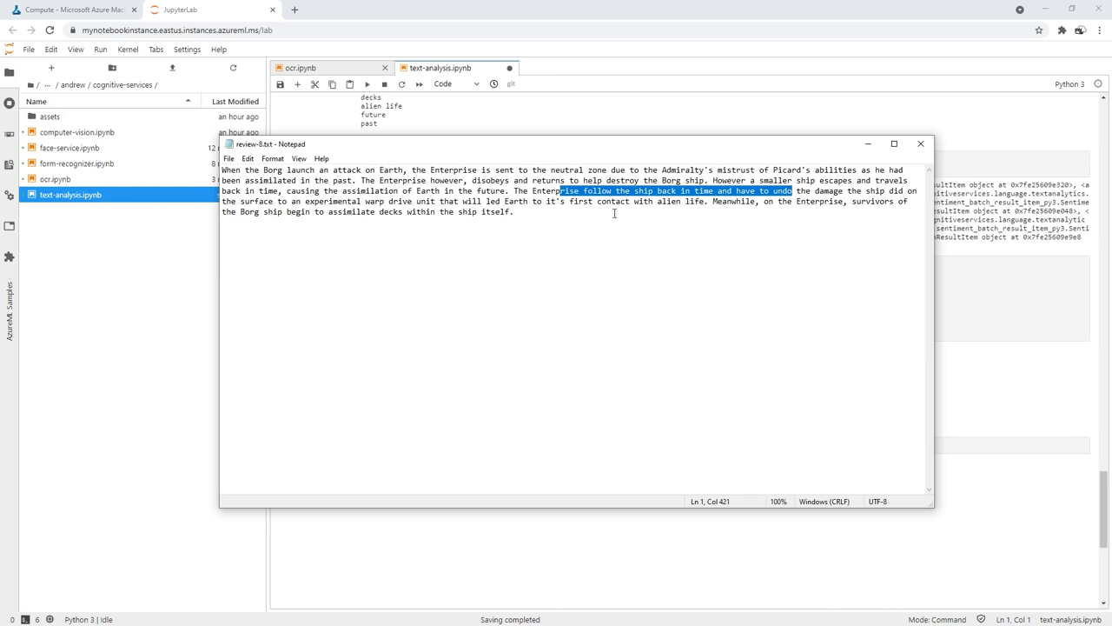
click(572, 212)
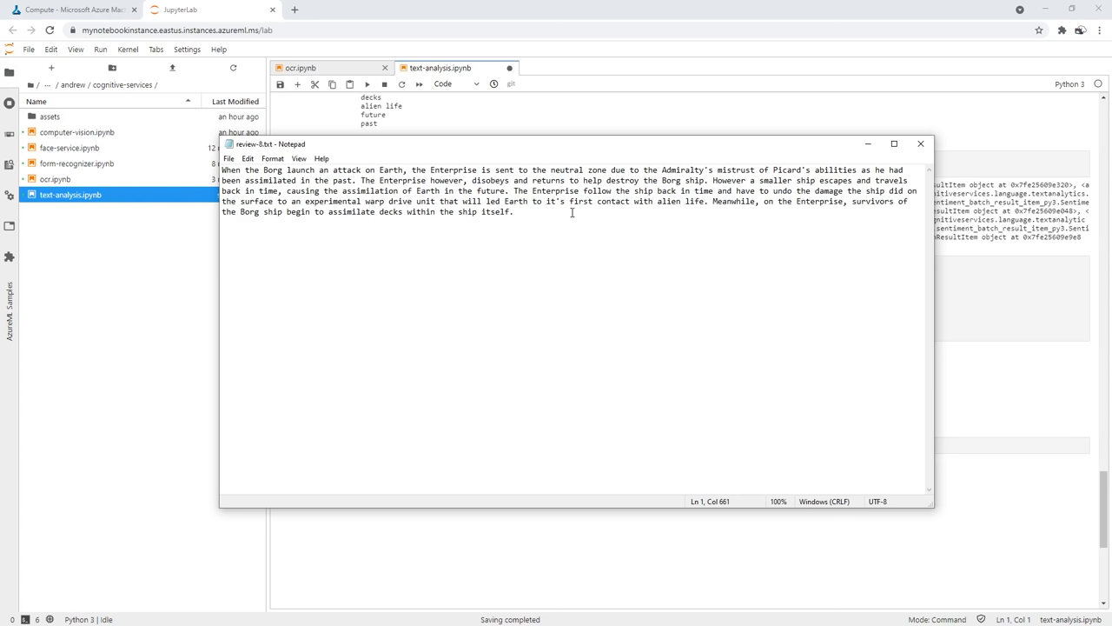
click(920, 144)
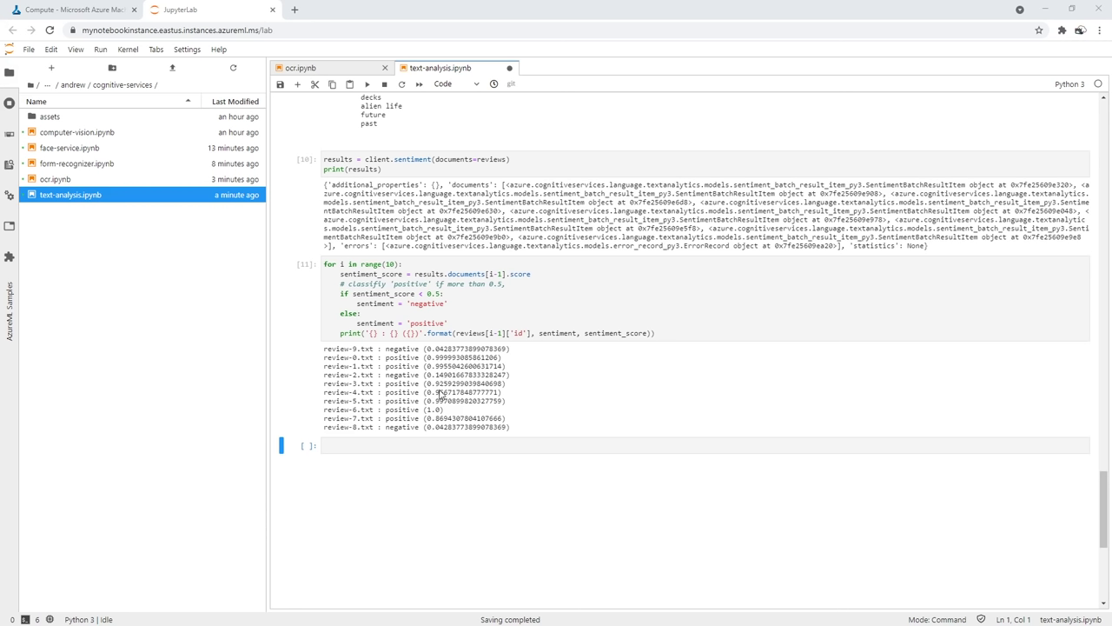
Examine the printed text of review-2.txt in the reviews output, and look through the key phrases extracted from the reviews
scroll(660, 368, up, 15)
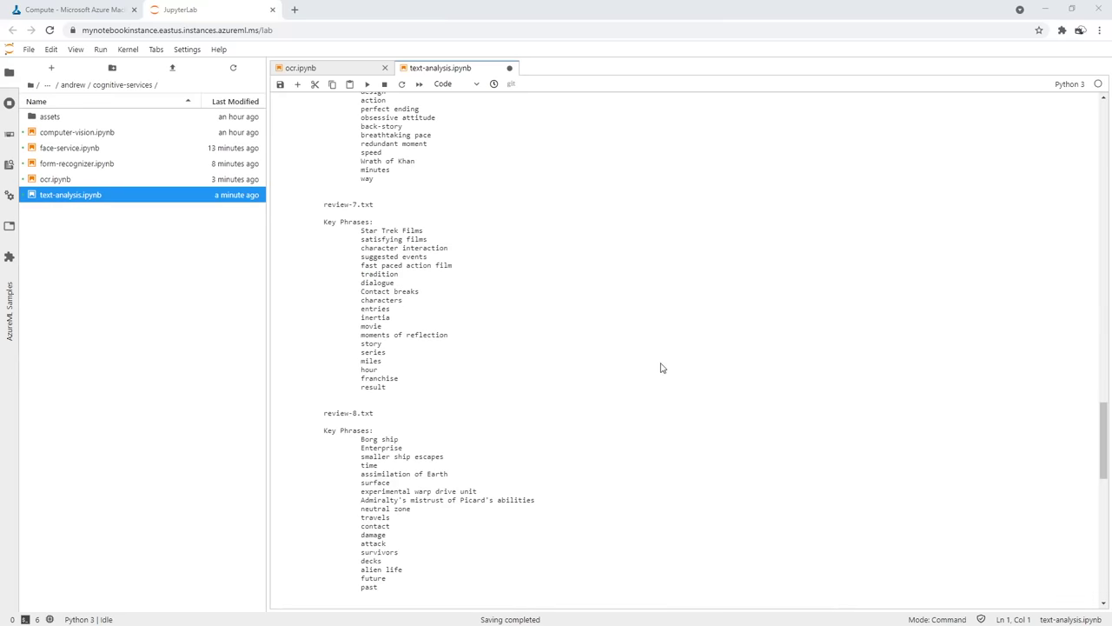
scroll(541, 329, up, 15)
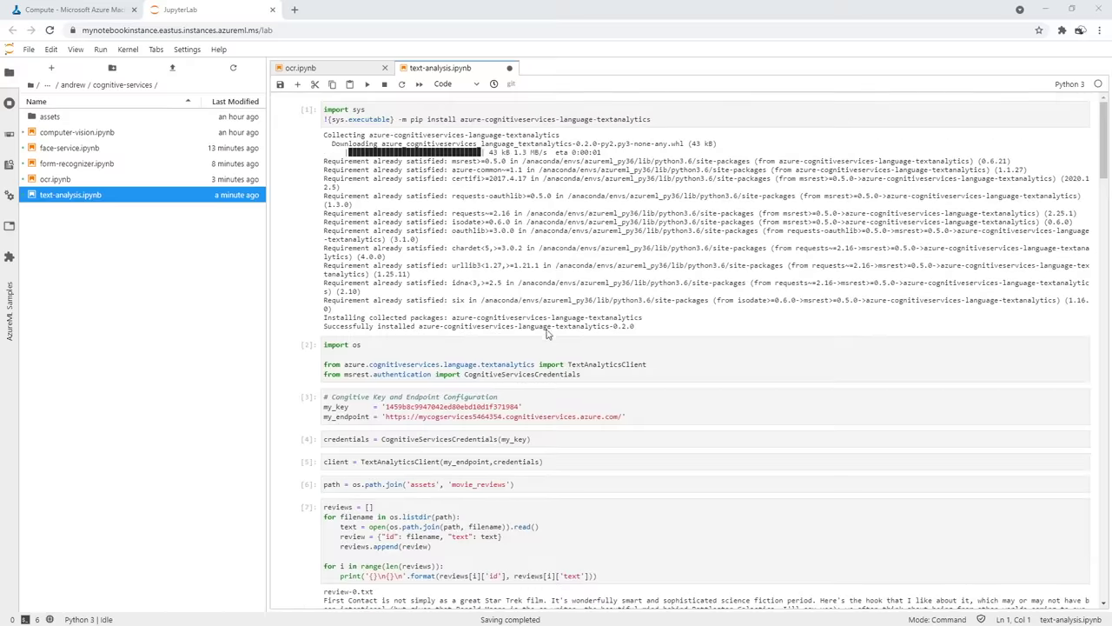
scroll(539, 334, down, 5)
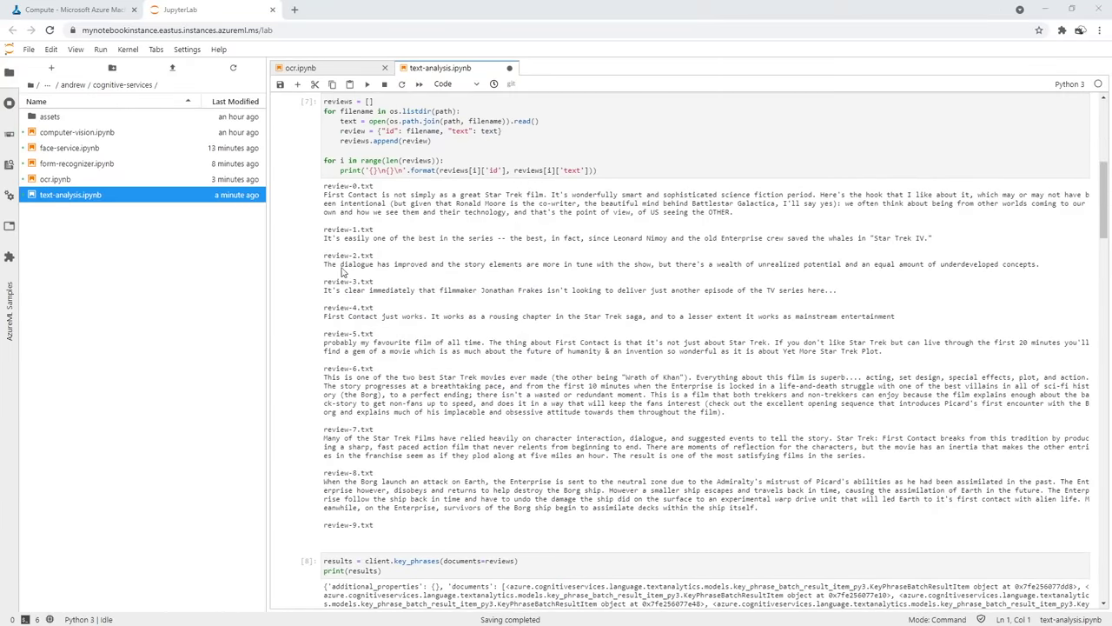
drag(338, 269, 400, 270)
drag(324, 264, 900, 268)
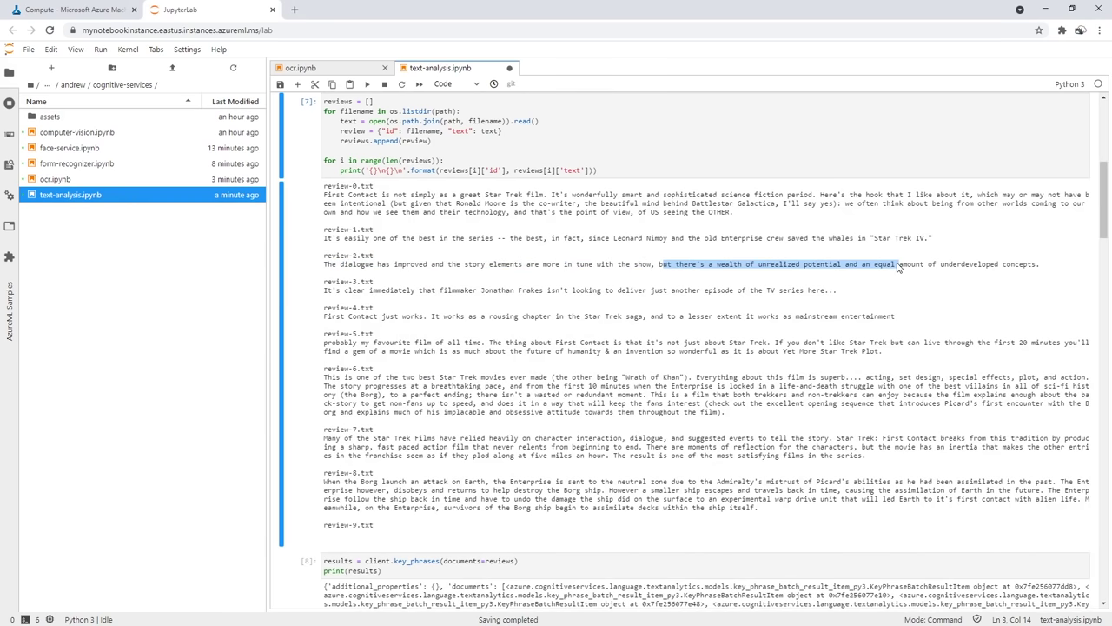
scroll(655, 246, down, 15)
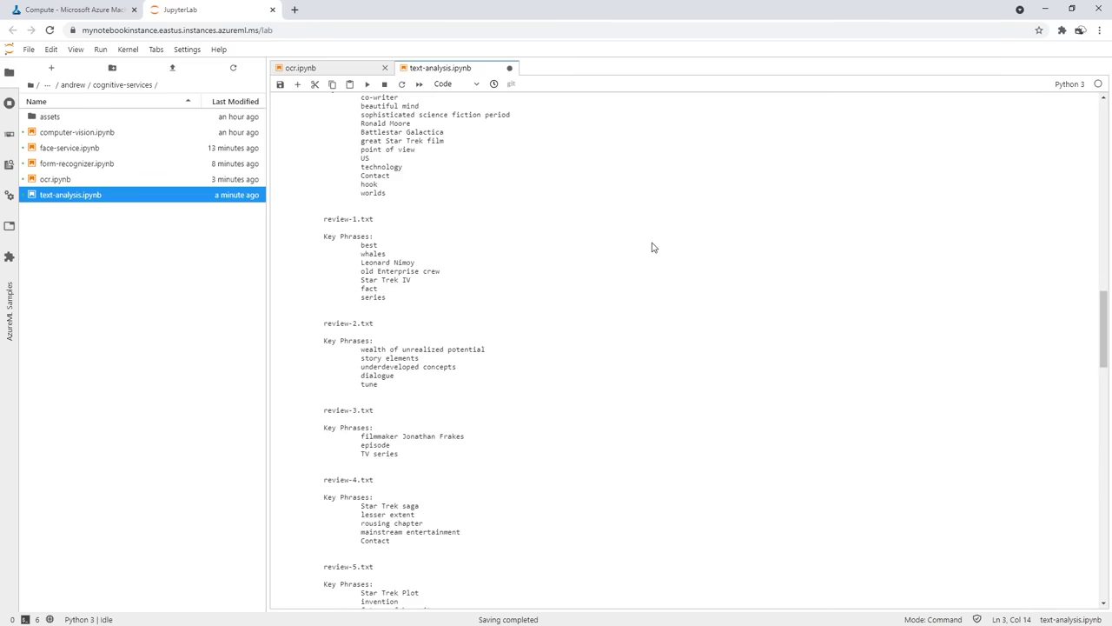
scroll(652, 248, down, 5)
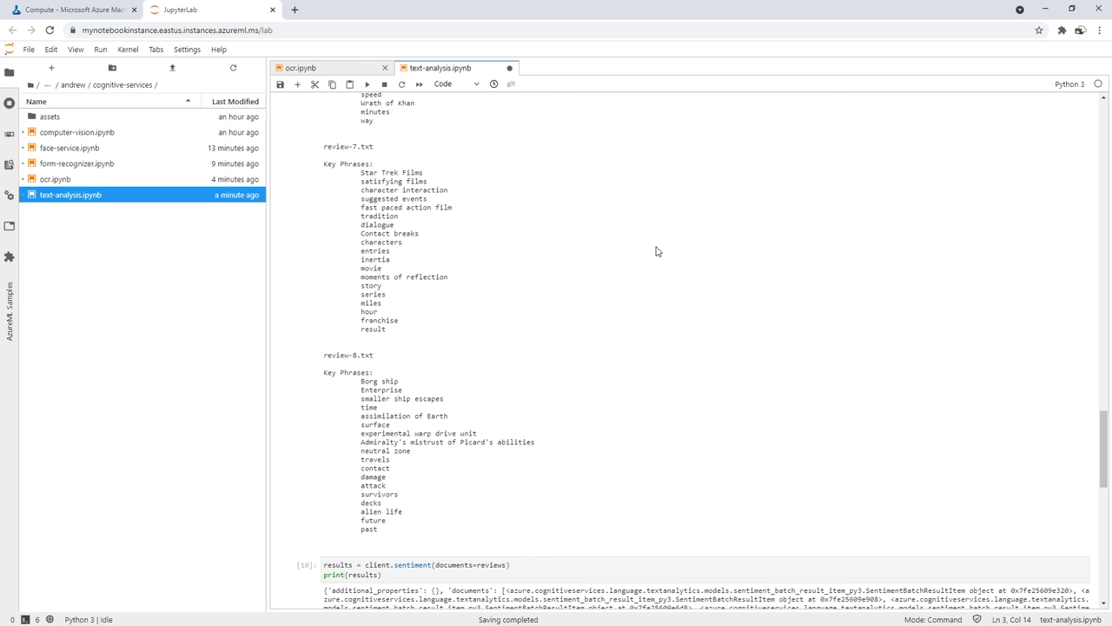
click(529, 230)
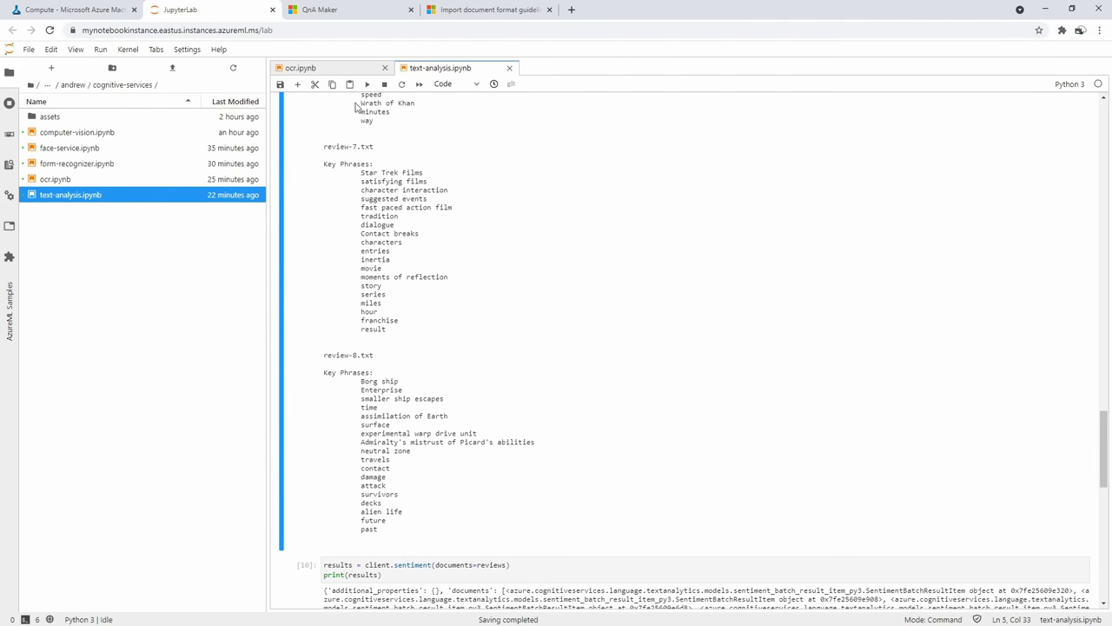
Switch to the QnA Maker site at qnamaker.ai and sign in
click(329, 14)
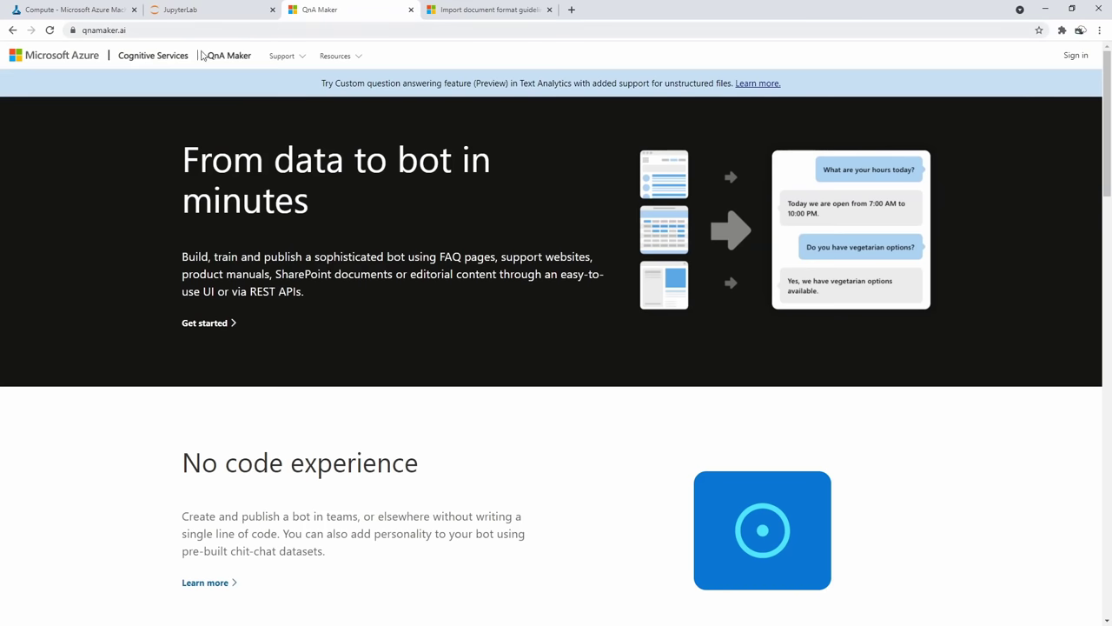
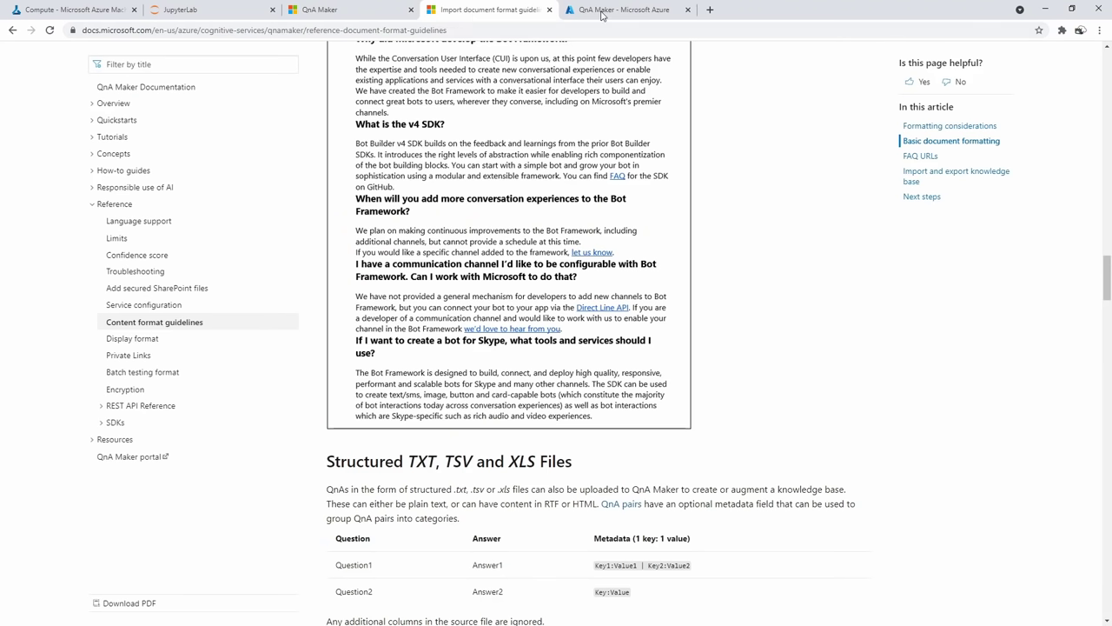
click(604, 16)
click(359, 17)
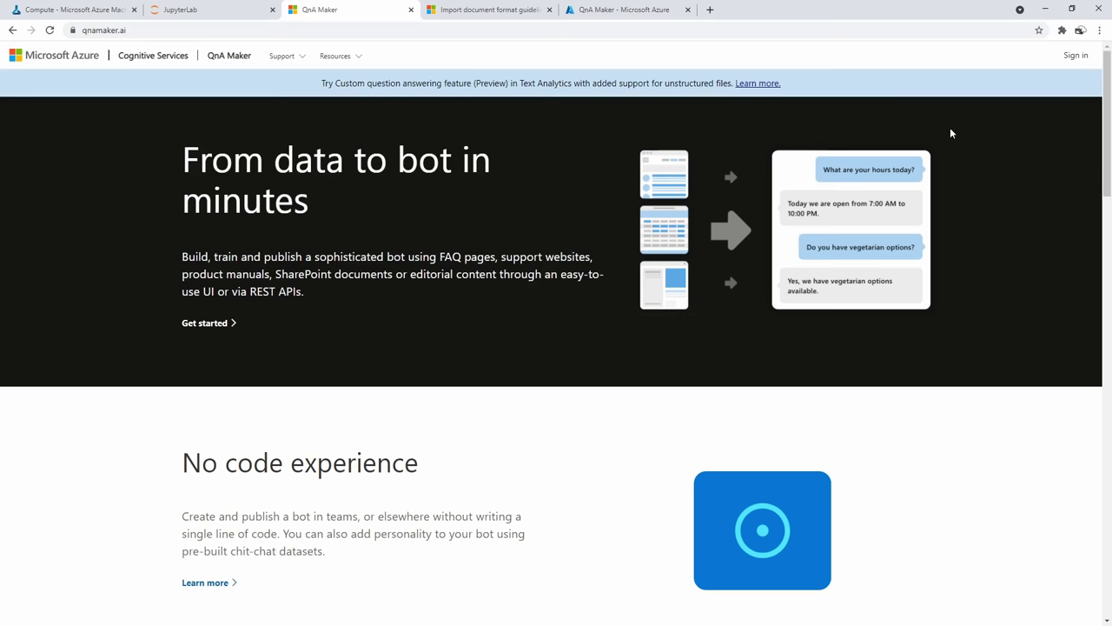
click(1076, 54)
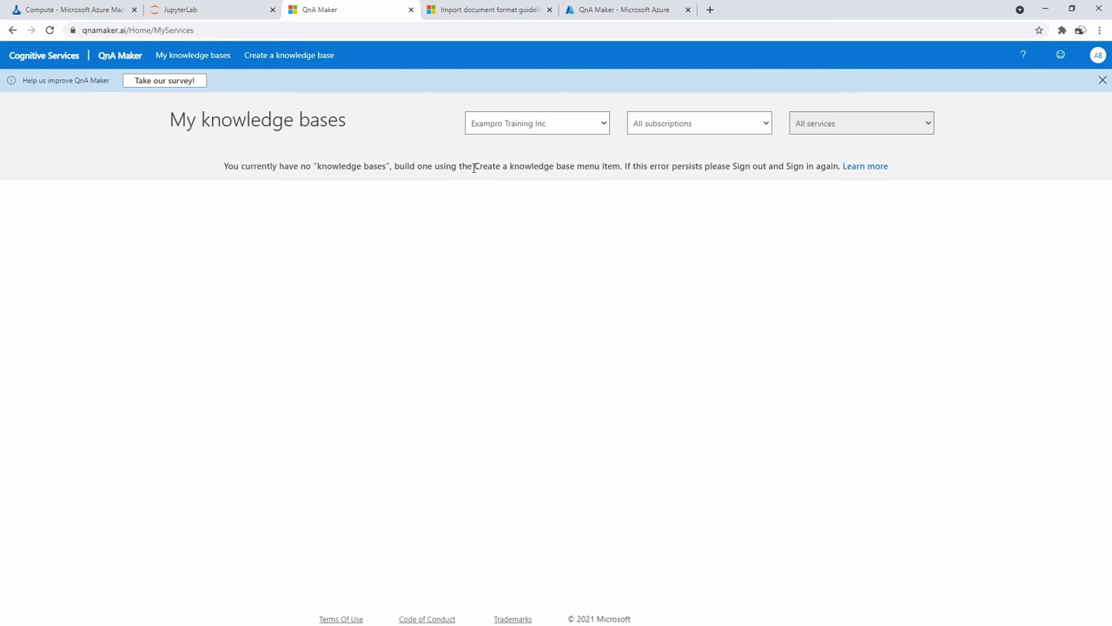
Open the page for creating a knowledge base and read the steps for creating and connecting a QnA service
click(300, 57)
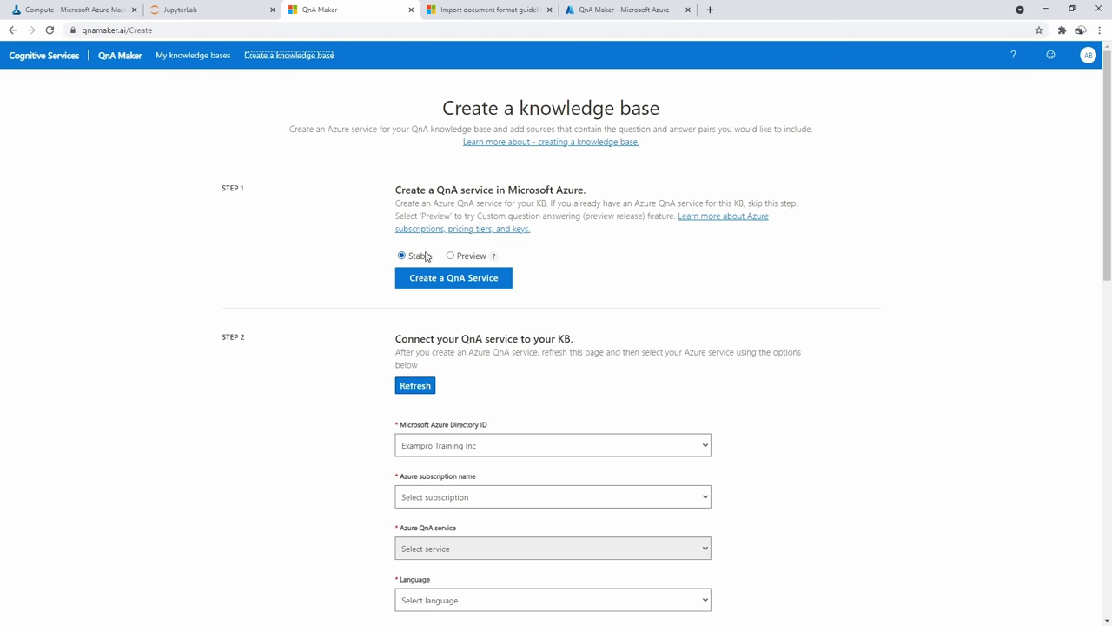
drag(394, 190, 526, 190)
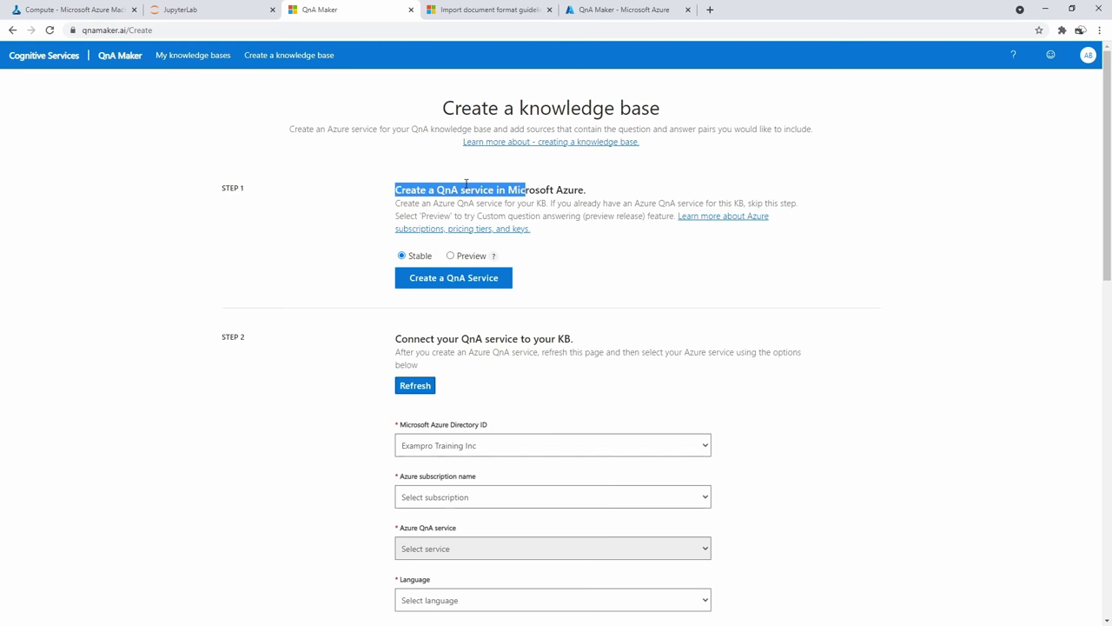
scroll(343, 291, down, 1)
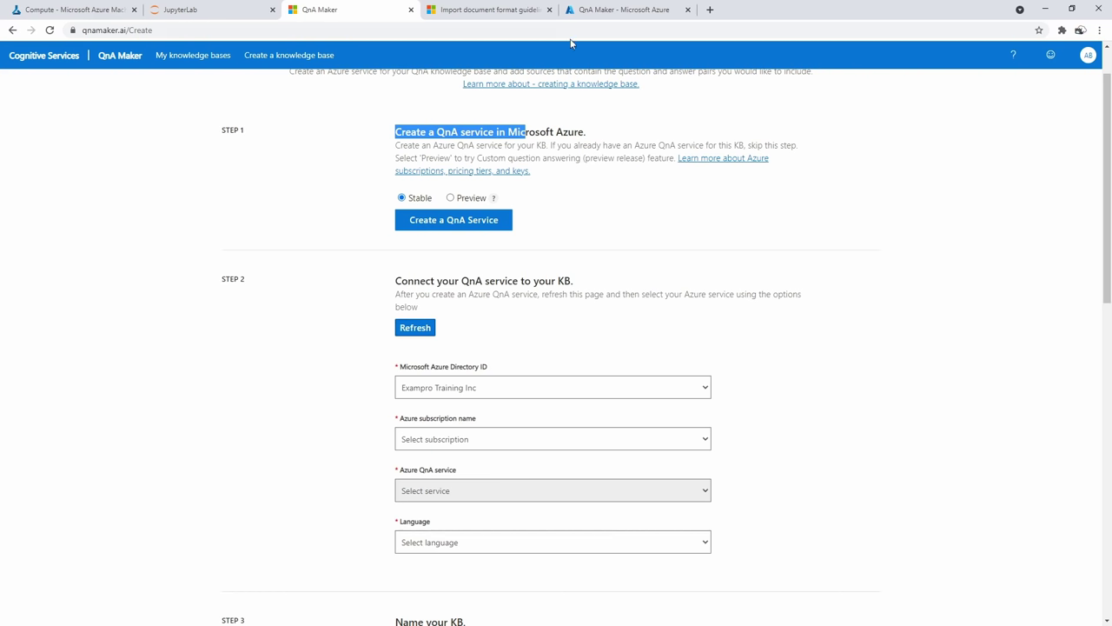
Start a new QnA Maker resource in the Azure portal, with MyCogServices as resource group and MyQnAService as name
click(598, 12)
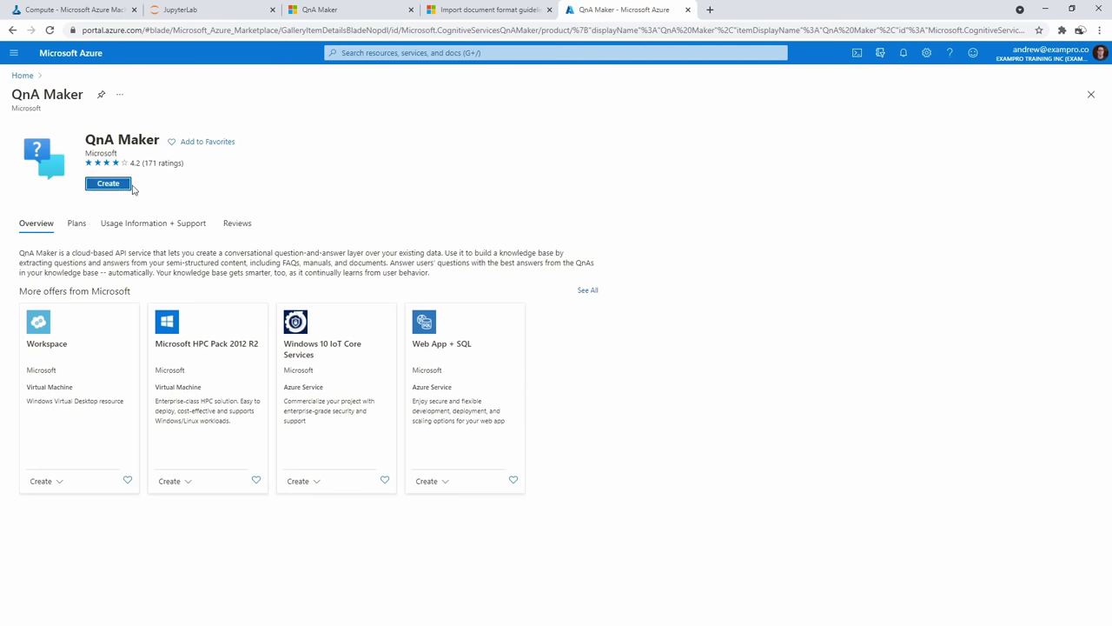
click(114, 185)
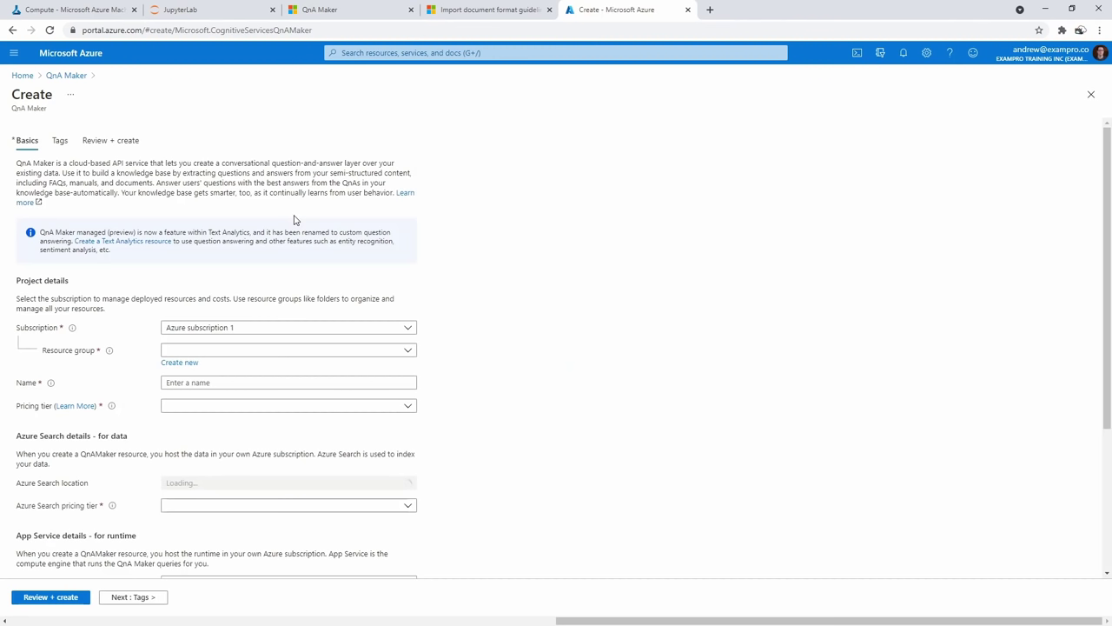
click(259, 350)
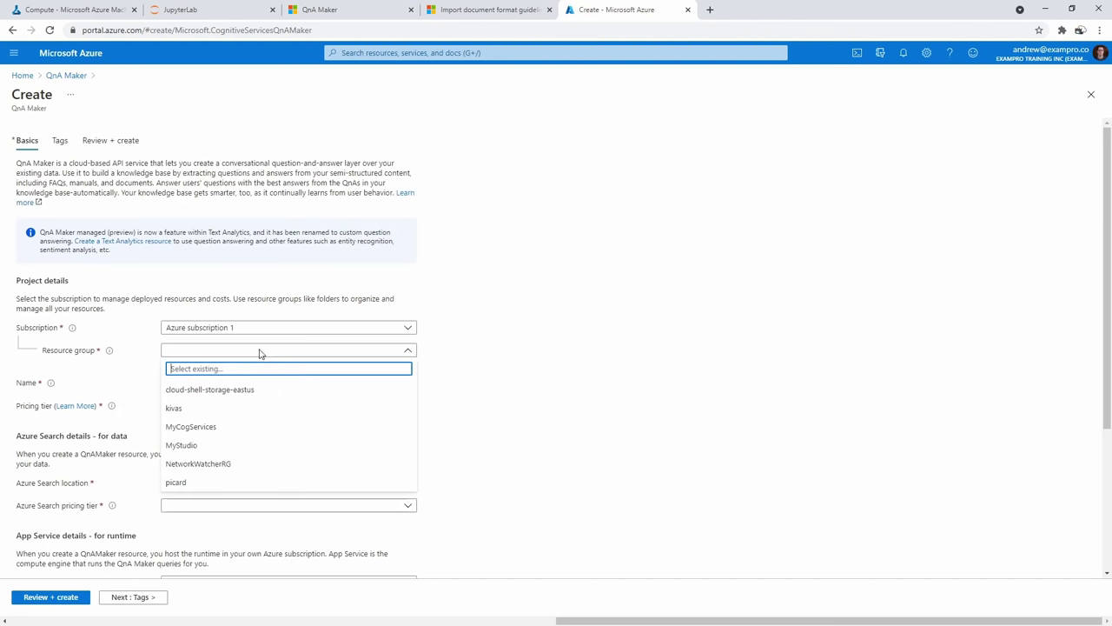
click(245, 435)
click(208, 383)
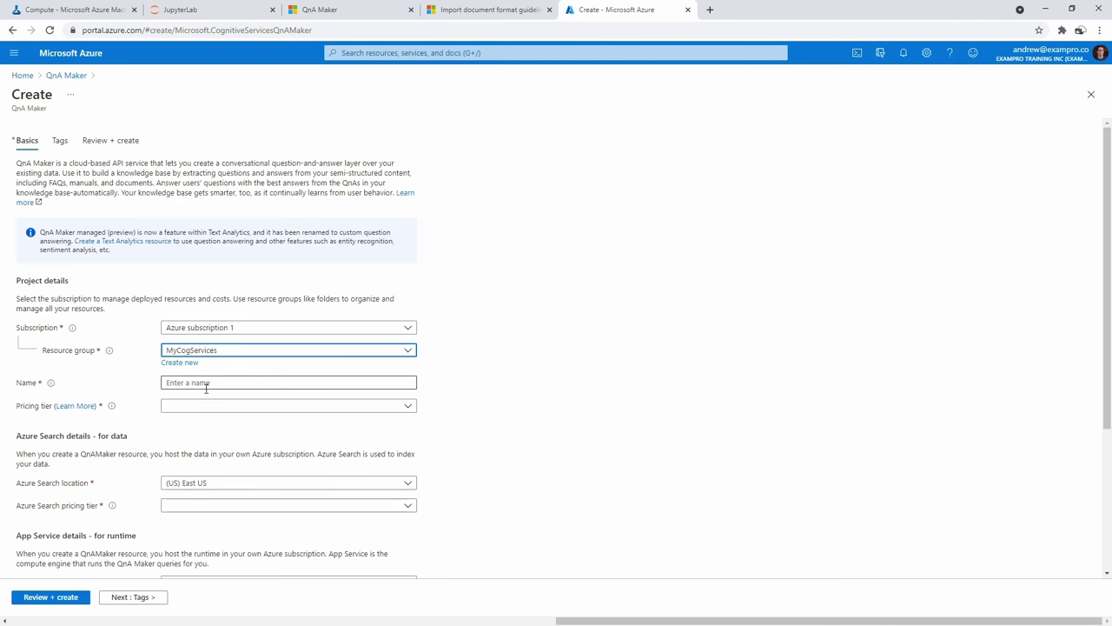
text(MyQnAService)
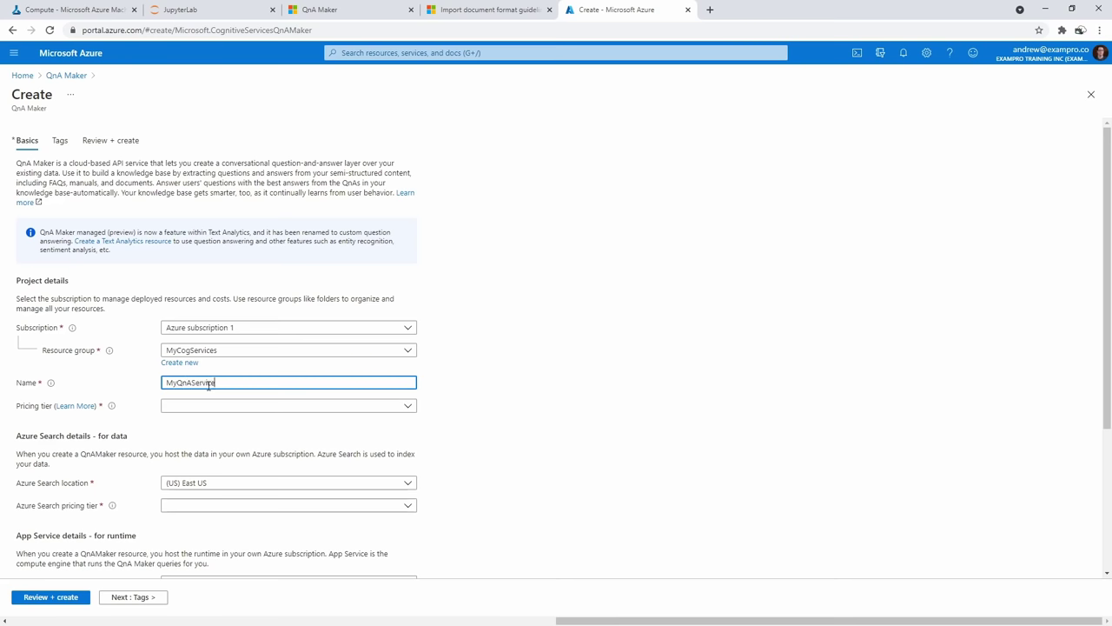
Change the QnA Maker resource name to MyQnAService5345345
click(390, 434)
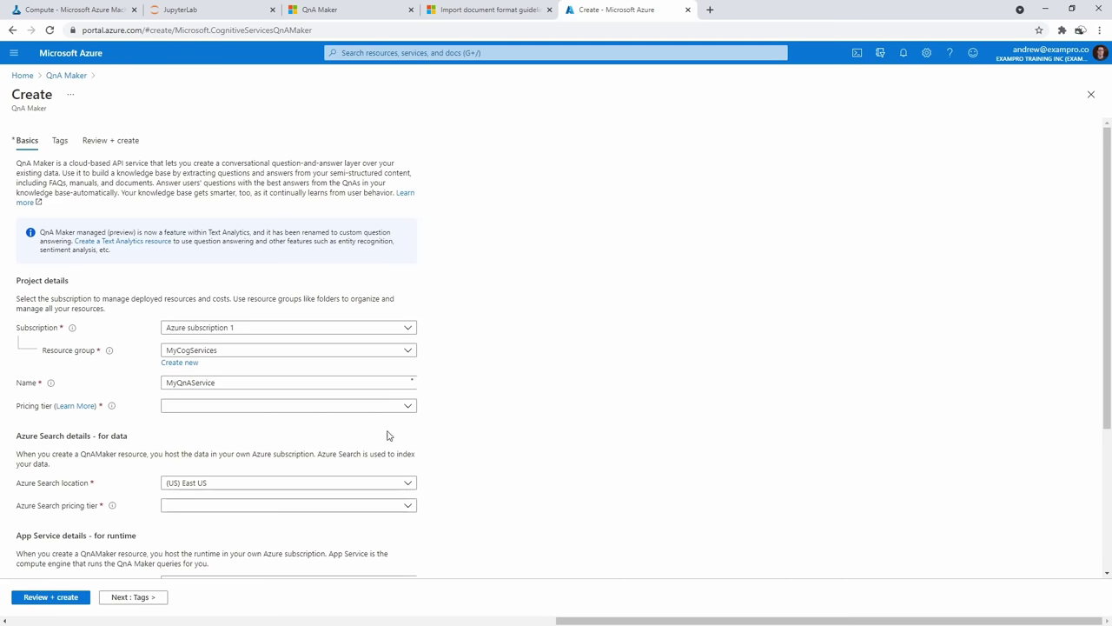
click(244, 384)
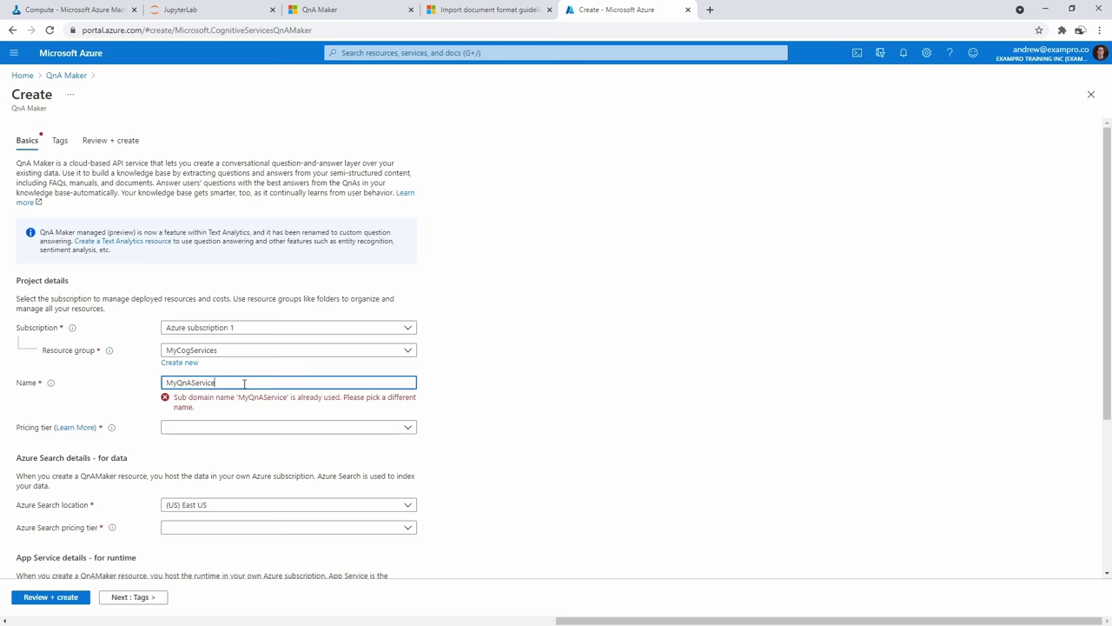
text(5345345)
scroll(240, 375, down, 1)
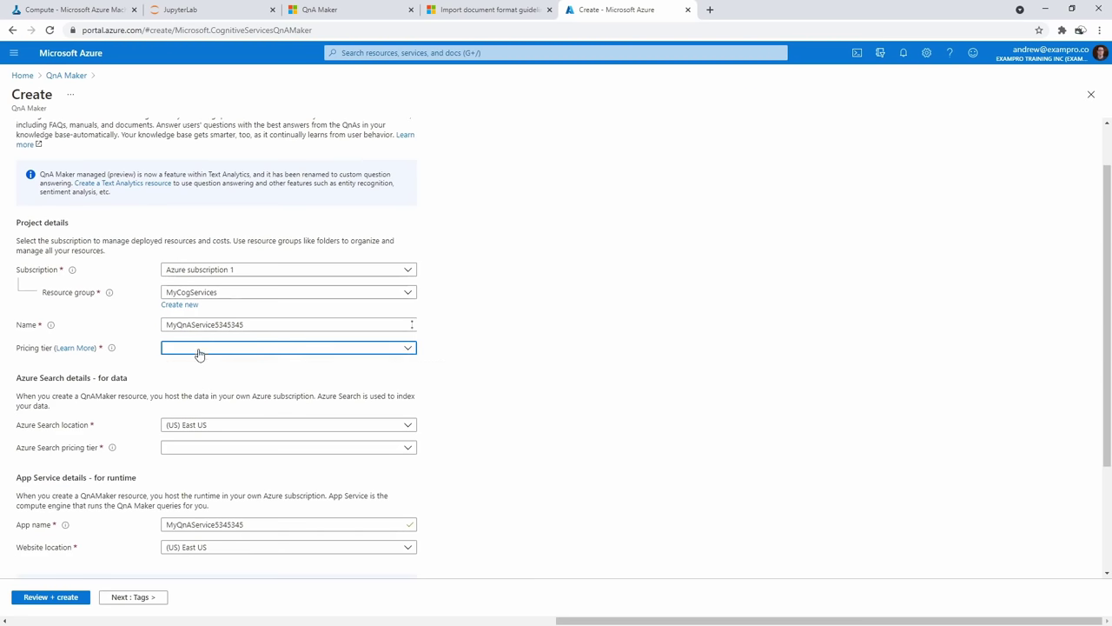
Set the pricing tier to Free F0 and the Azure Search pricing tier to Free F (3 Indexes)
click(199, 348)
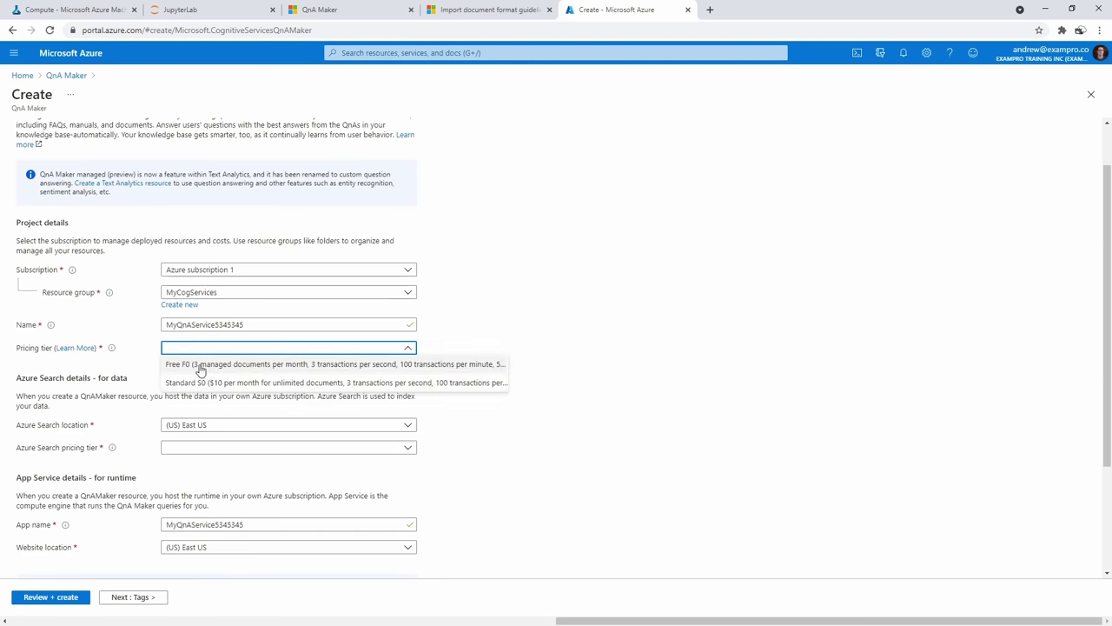
click(199, 366)
scroll(206, 328, down, 1)
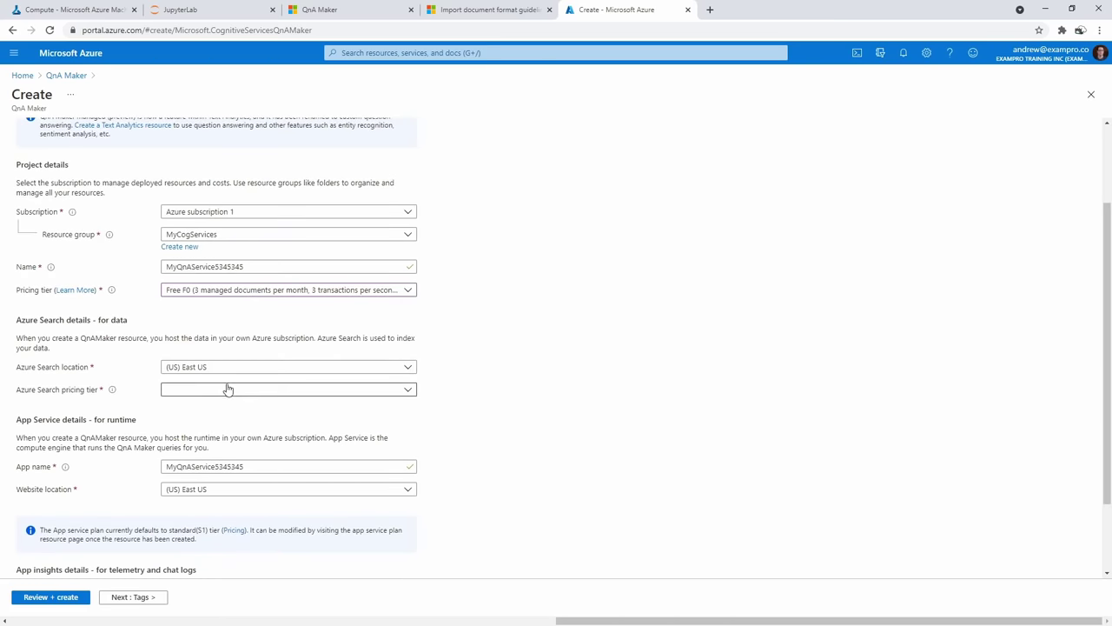
click(184, 390)
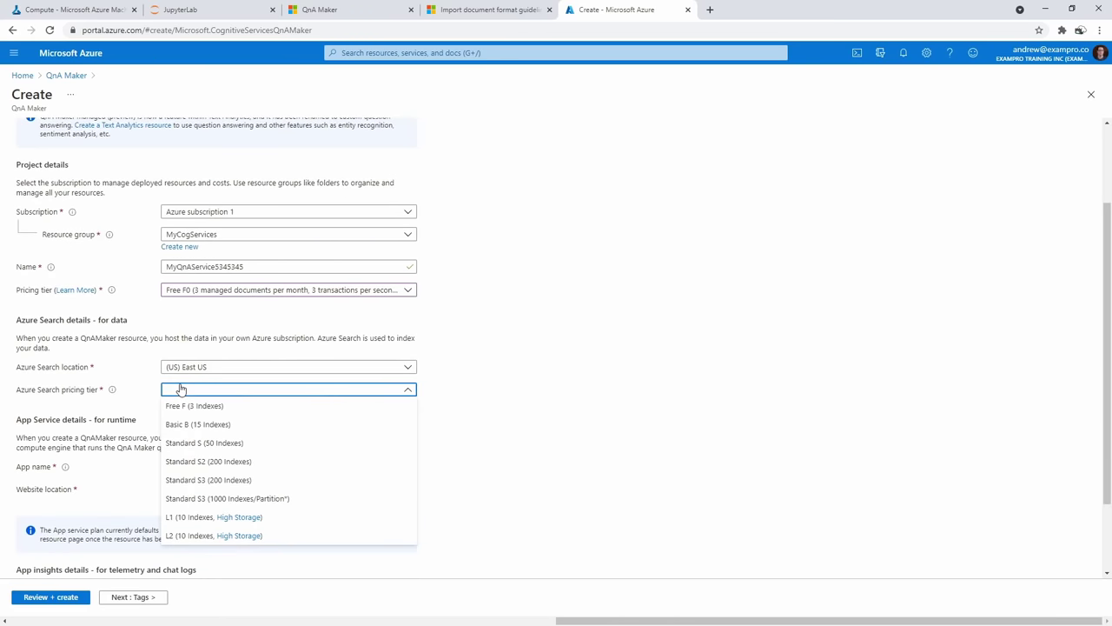
click(188, 400)
scroll(442, 347, down, 1)
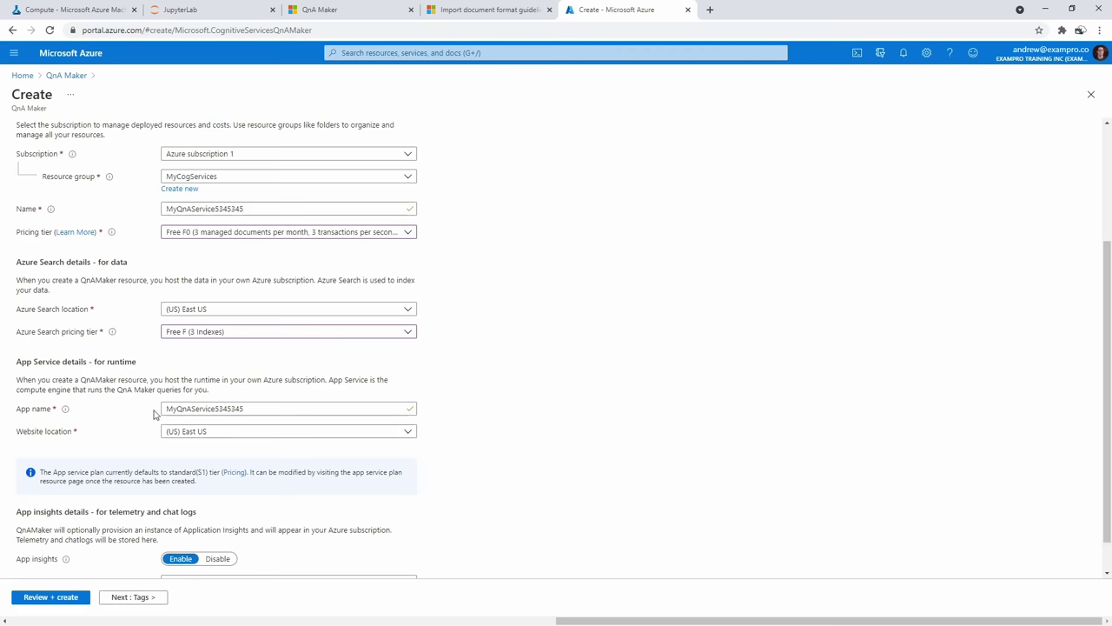
Review the QnA Maker resource configuration and create the resource
click(233, 411)
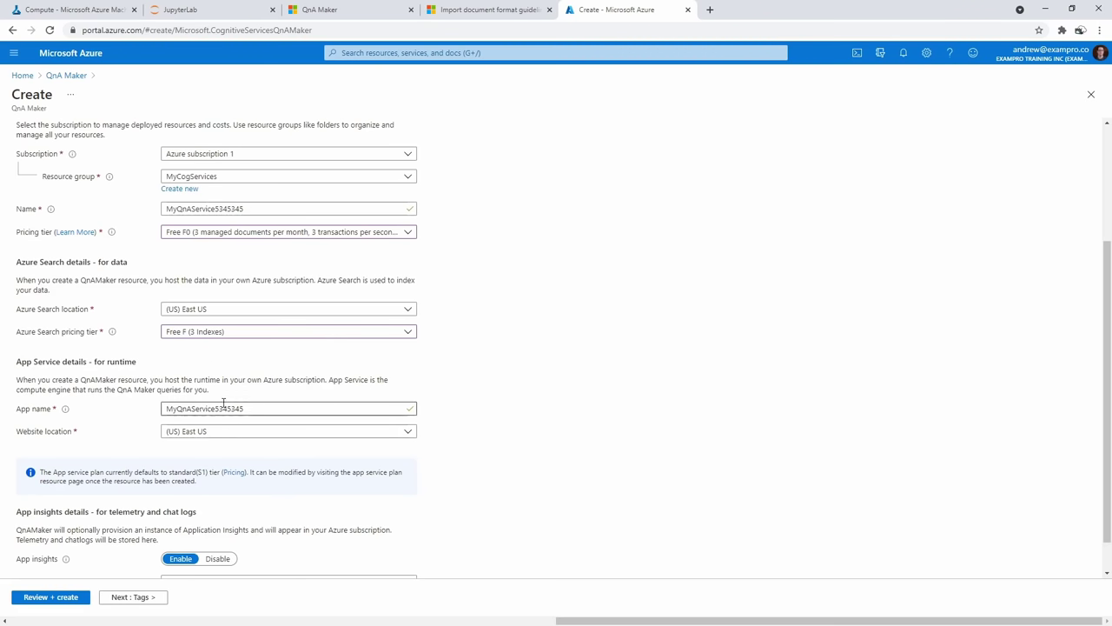
scroll(119, 360, down, 1)
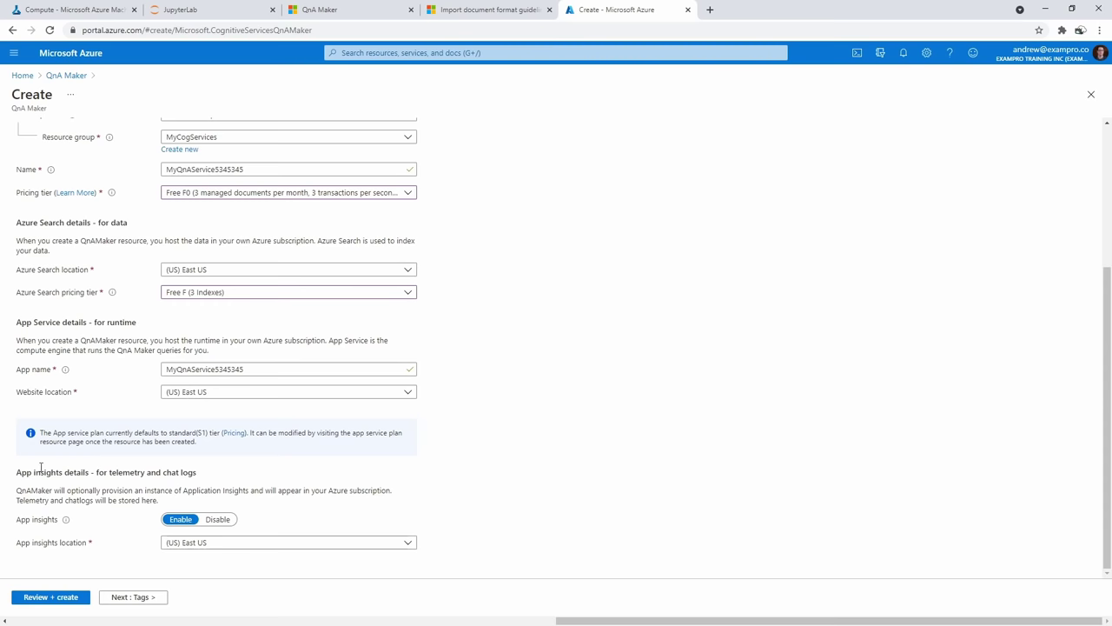
click(68, 598)
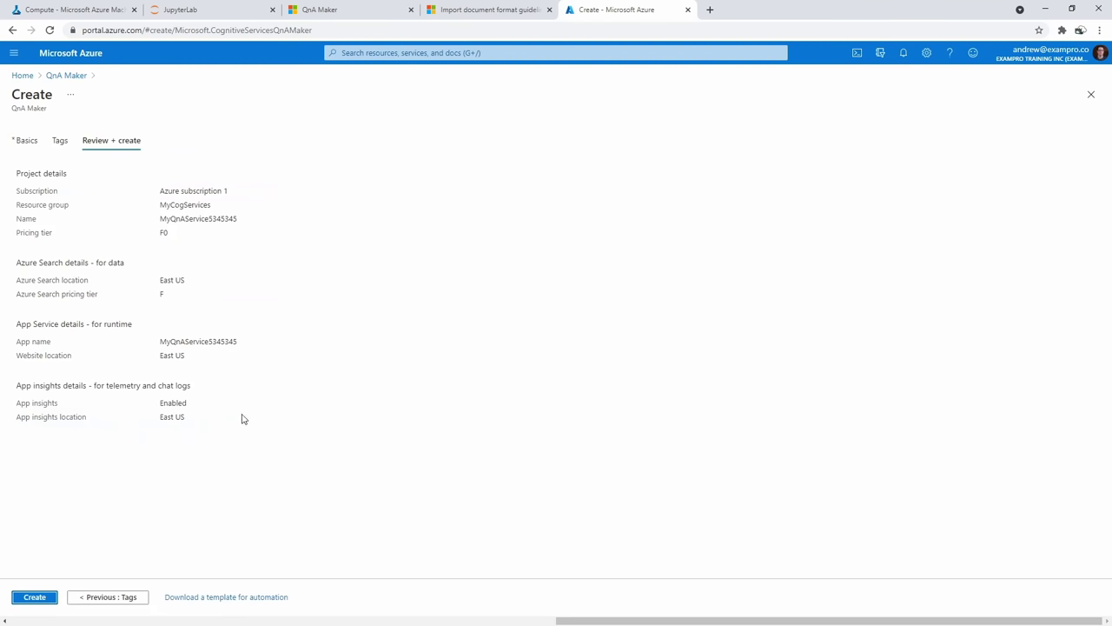
click(47, 598)
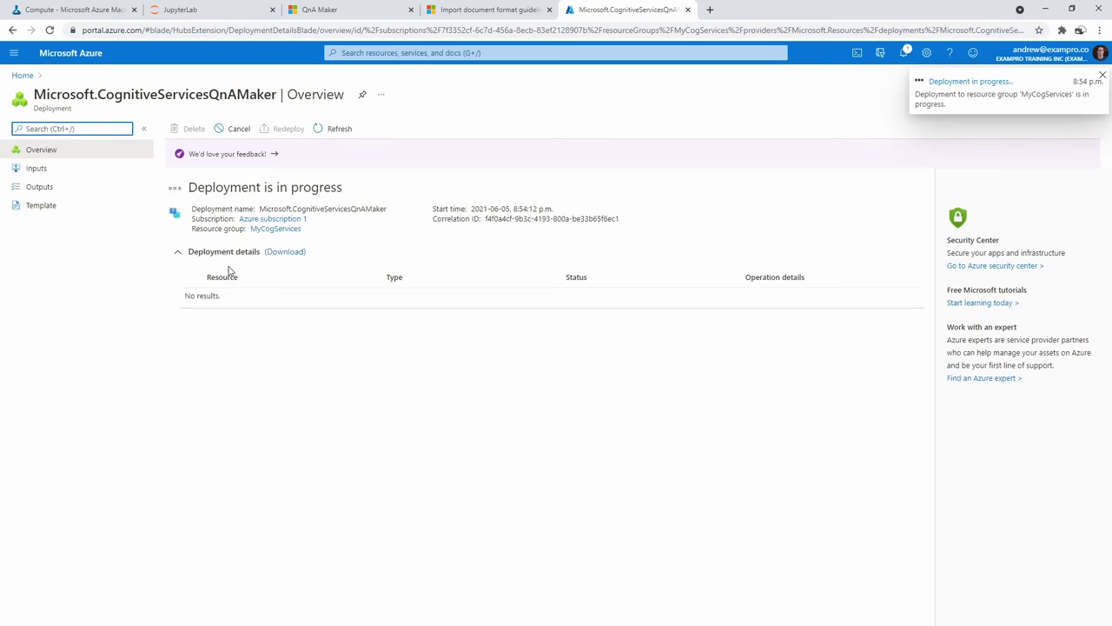
Refresh the available QnA services on the QnA Maker page and check the deployment progress in the Azure portal
click(359, 16)
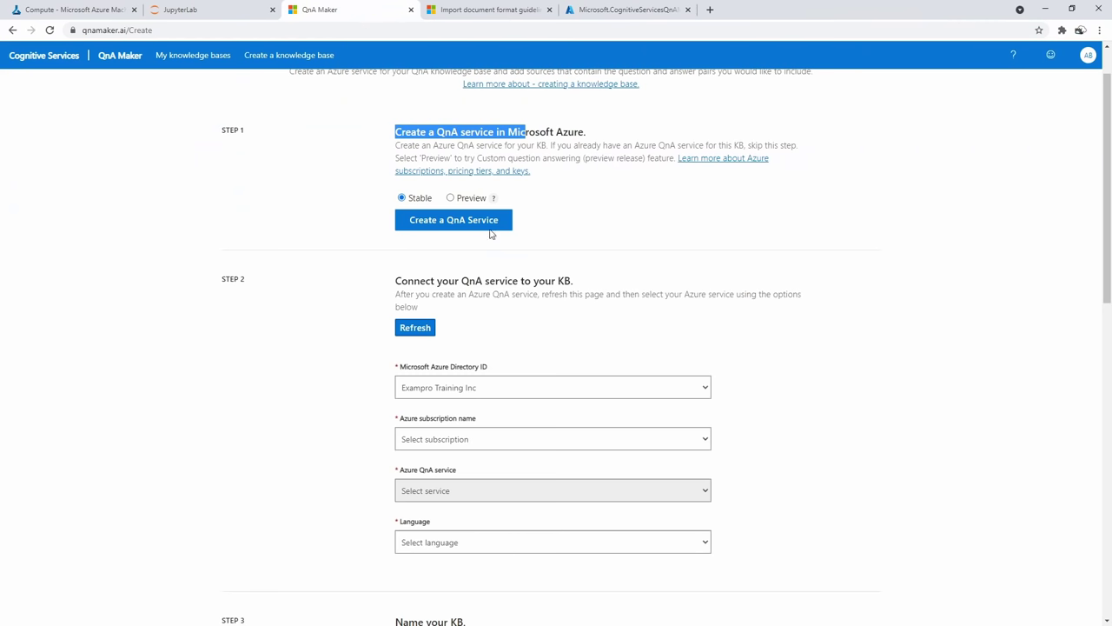
click(437, 326)
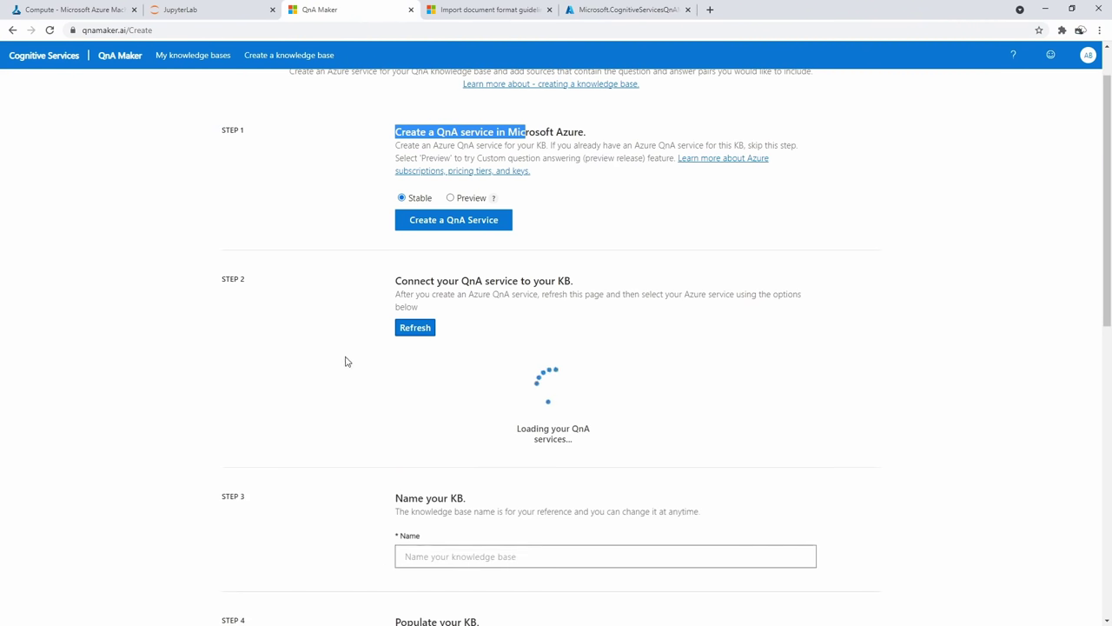
scroll(462, 267, down, 1)
click(593, 20)
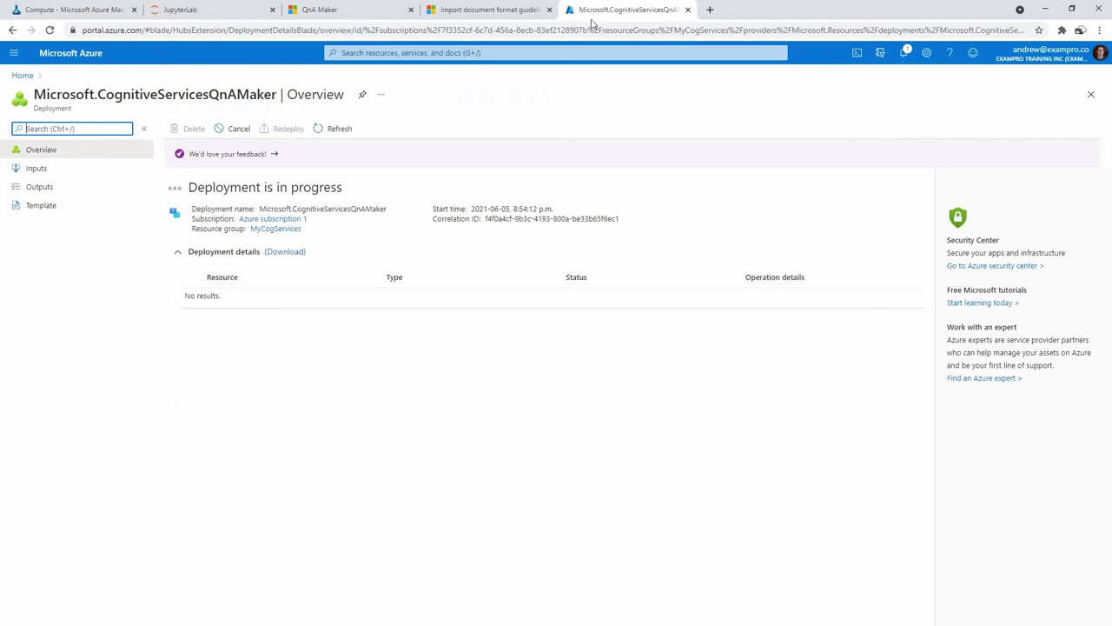
click(374, 16)
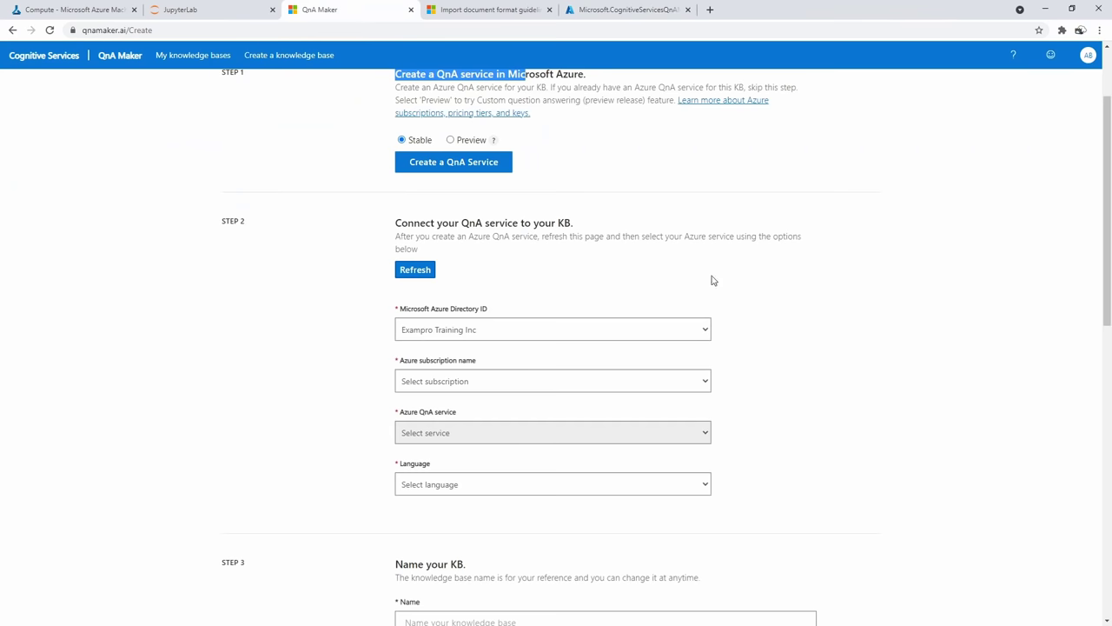
Bring up my-faq.docx in Word, set it aside, and read through the QnA Maker document format guidelines in the browser
key(alt+Tab)
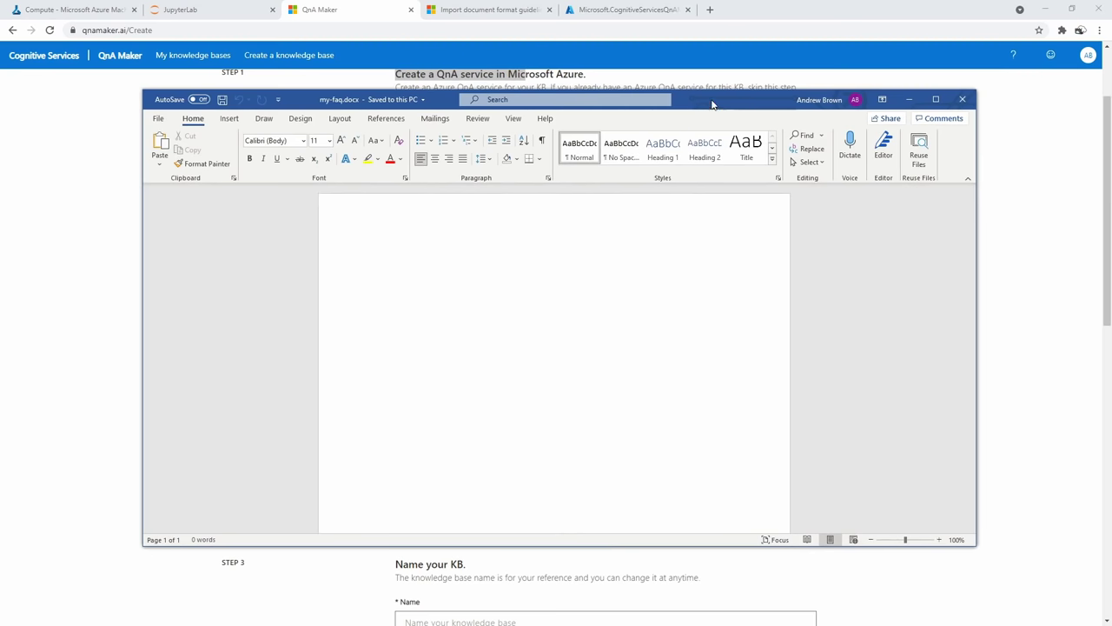
drag(713, 104, 1111, 105)
click(470, 13)
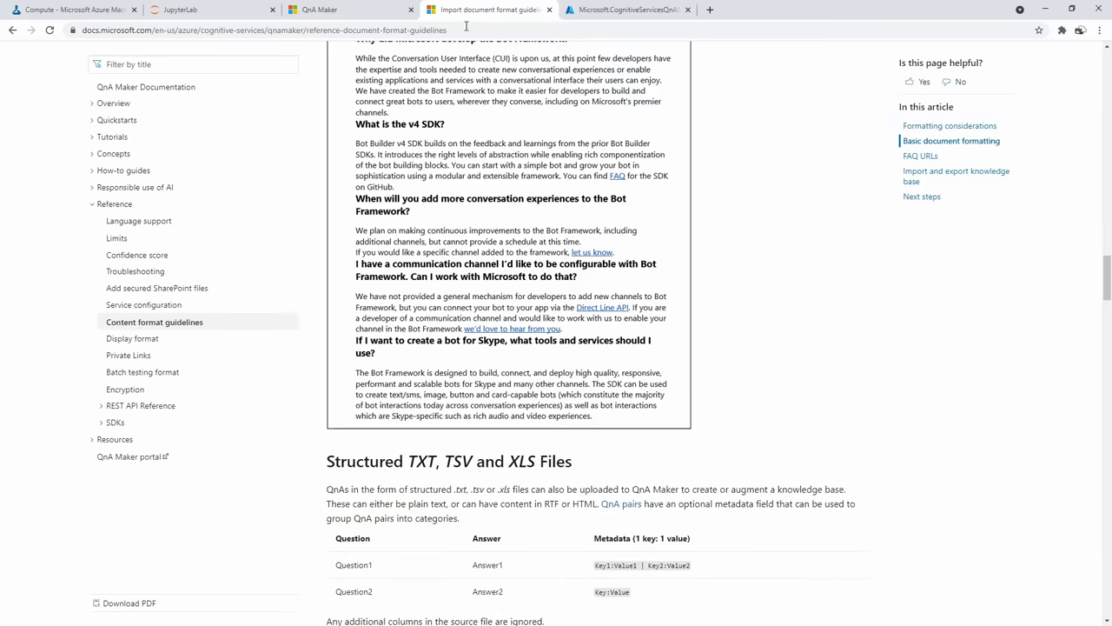
scroll(478, 472, up, 20)
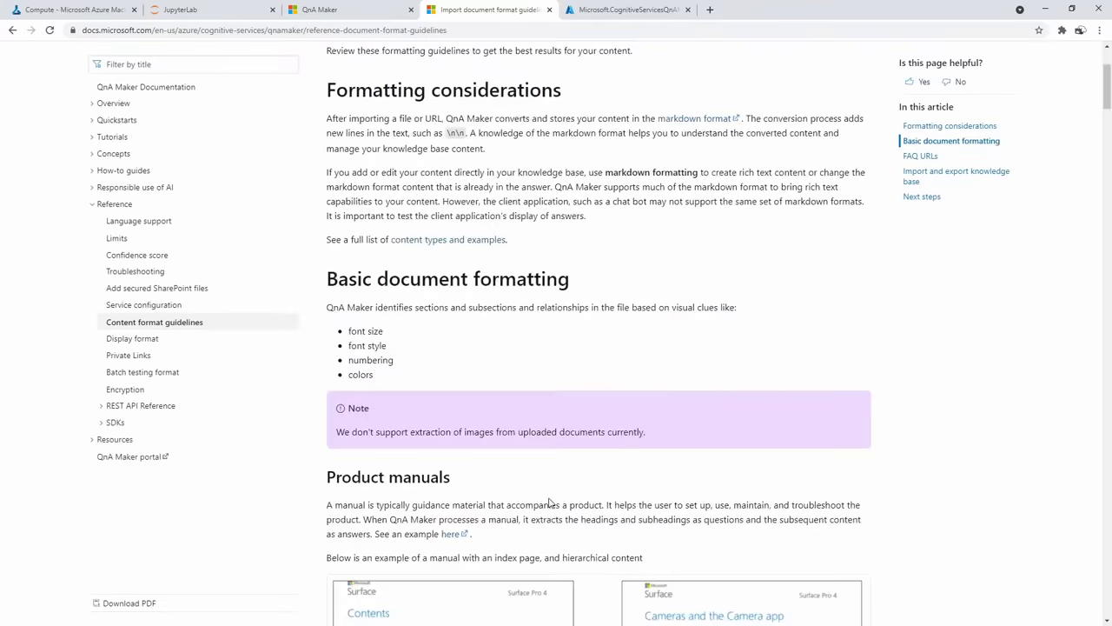
scroll(550, 502, up, 2)
drag(381, 147, 715, 148)
scroll(658, 430, down, 5)
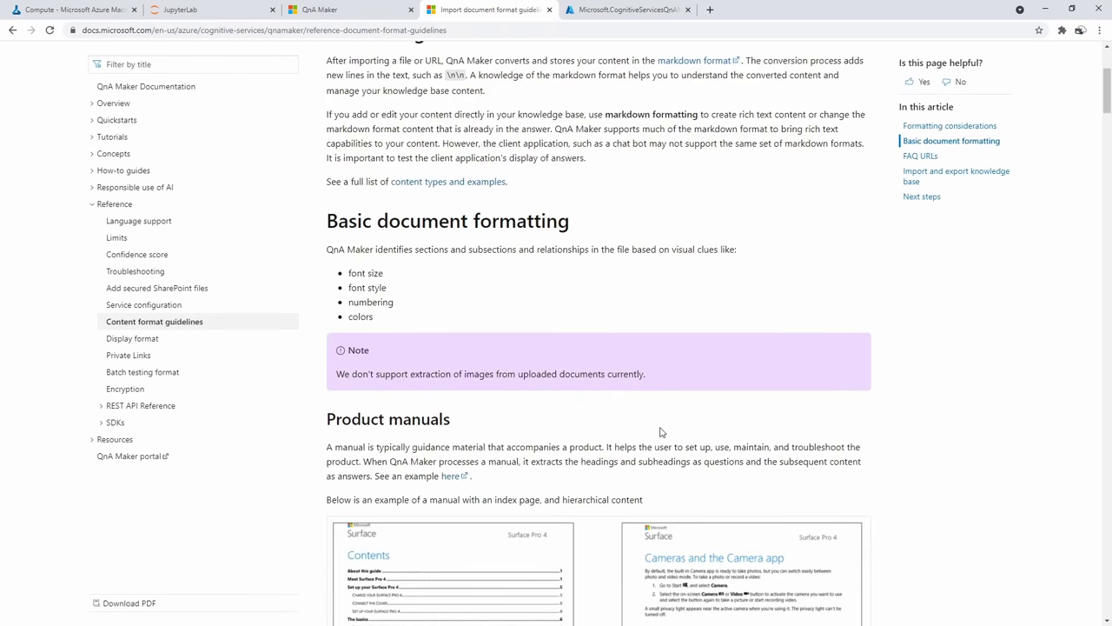
scroll(653, 416, down, 3)
scroll(653, 417, up, 1)
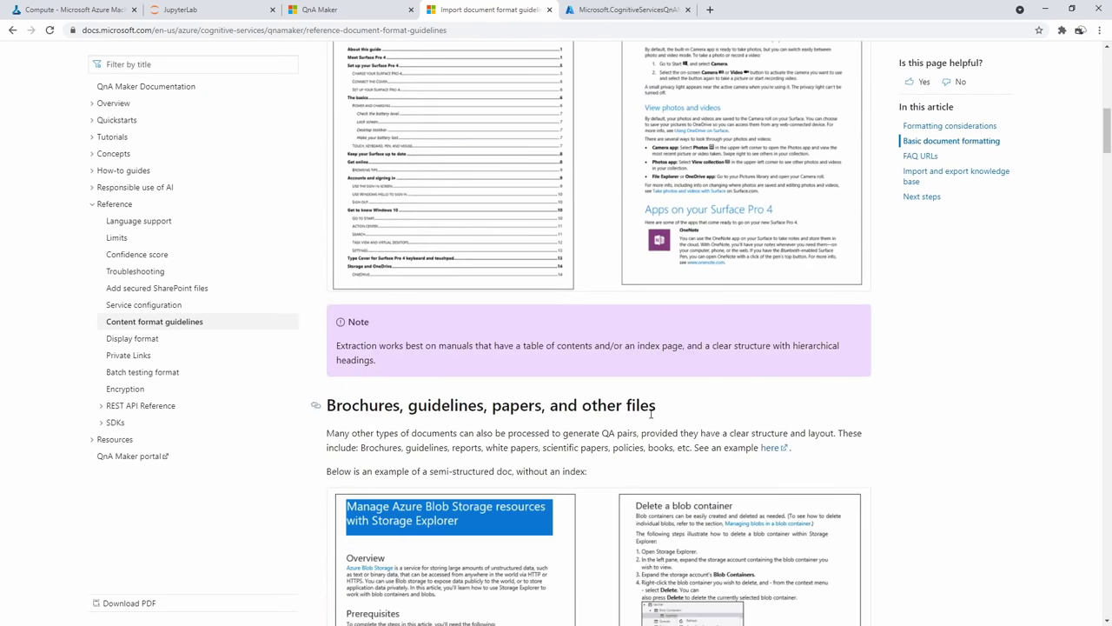
scroll(526, 314, down, 15)
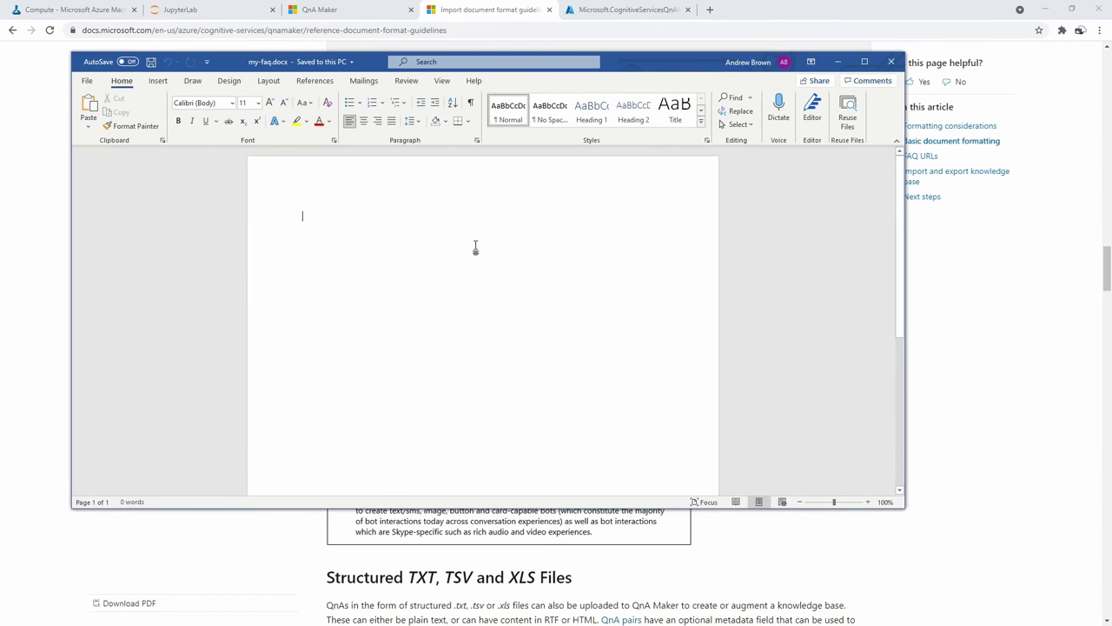
In my-faq.docx in Word, write the question "How many AWS Certification are there?" with the answer "There are 11 AWS Certifcations" on the line below
text(How many AWW)
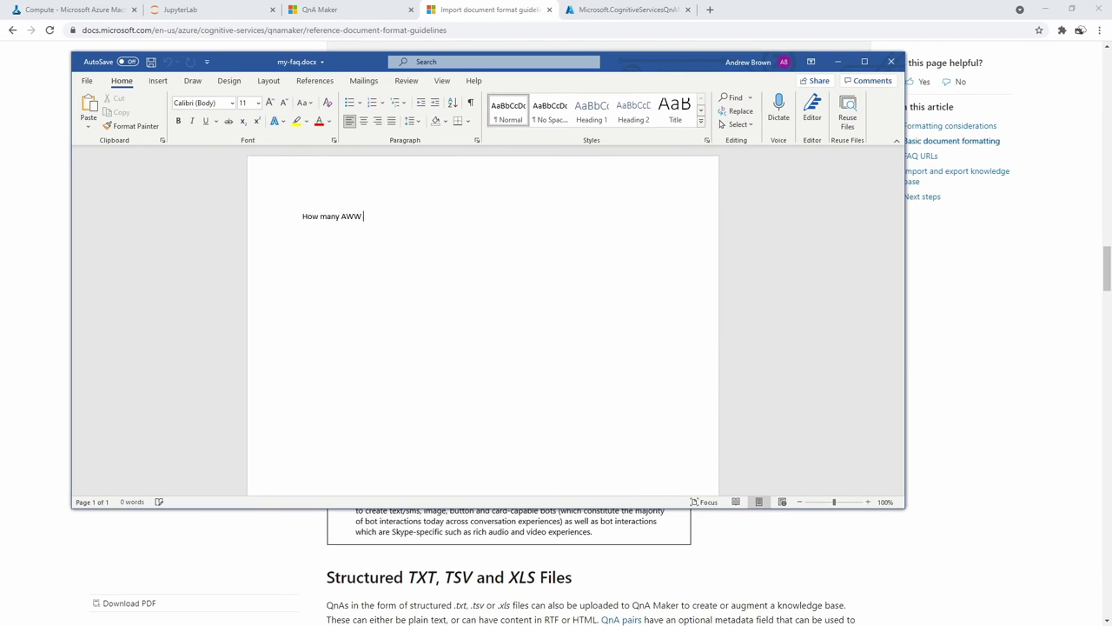
key(BackSpace)
text(S Certification are there? There are )
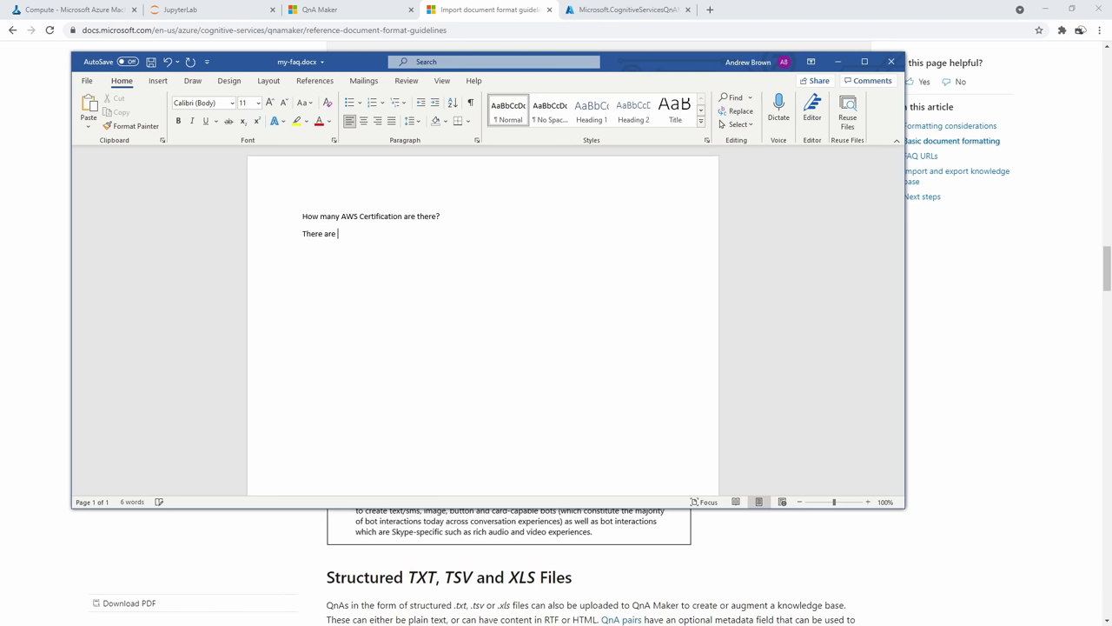
text(11 AWS Certifcations)
click(294, 202)
key(ctrl+b)
click(448, 225)
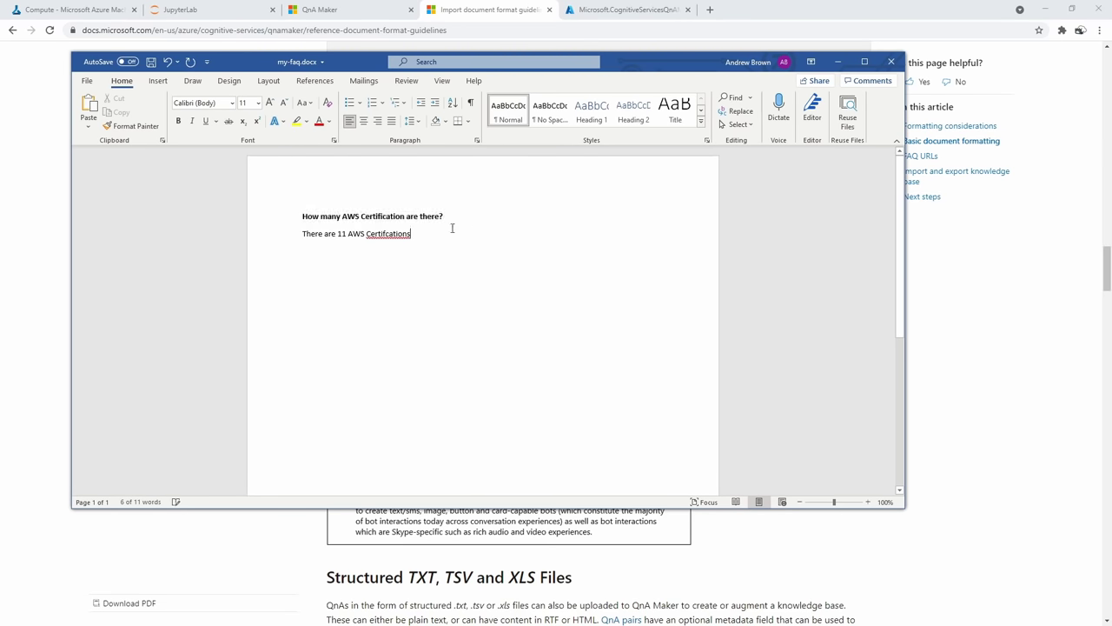
key(ctrl+z)
Apply the Heading 1 style to the AWS certification question
click(478, 221)
click(294, 216)
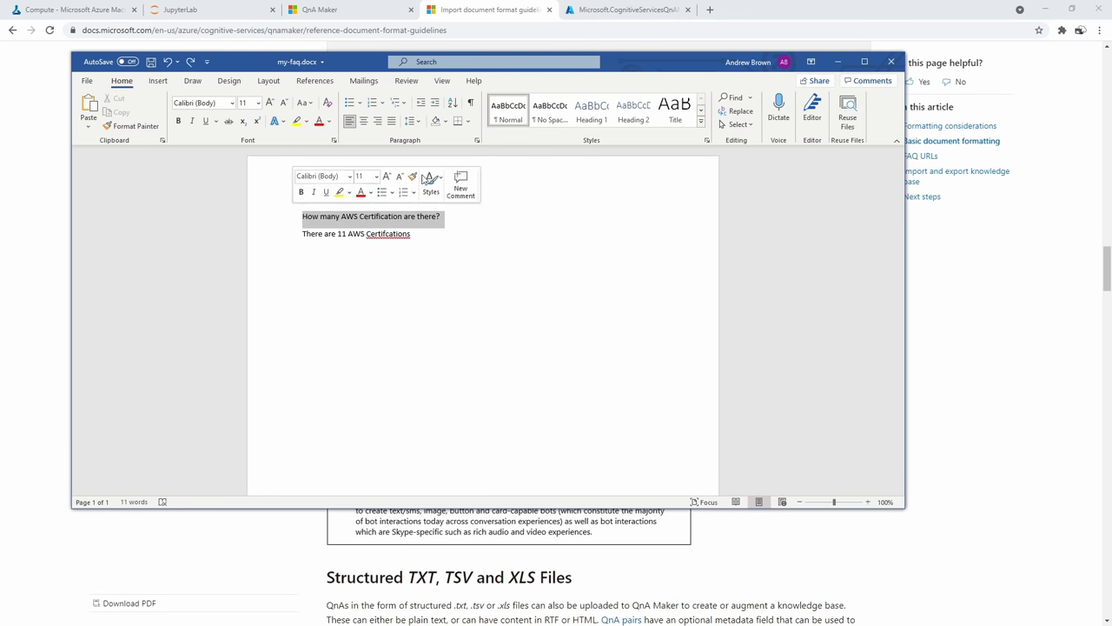
click(592, 108)
click(446, 248)
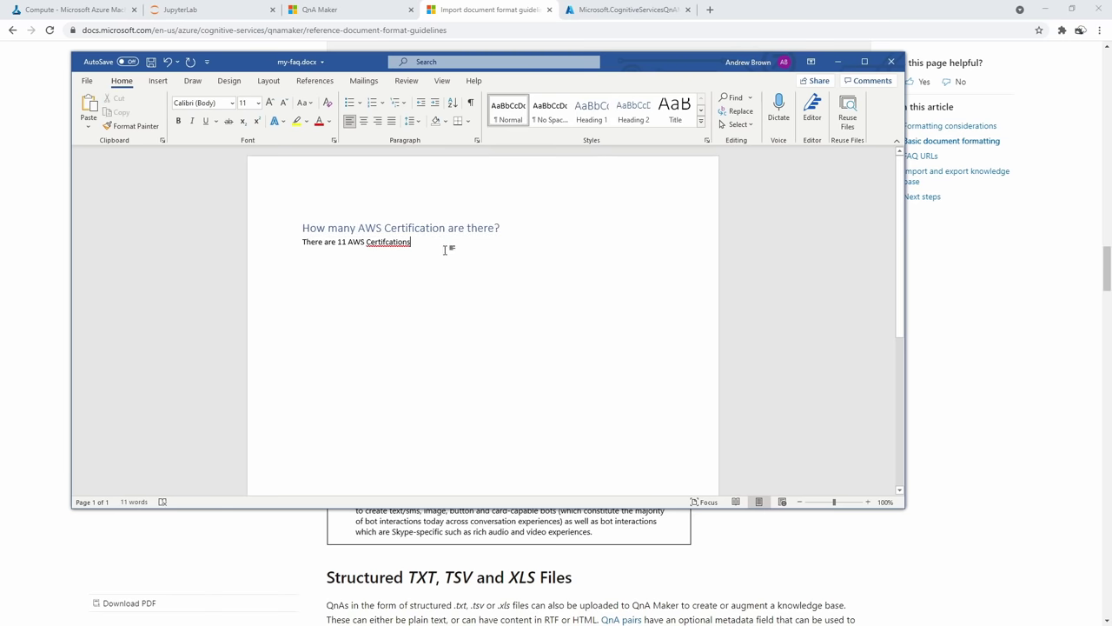
Correct the misspelled last word of the answer to "Certifications" and add blank lines below it
right_click(396, 245)
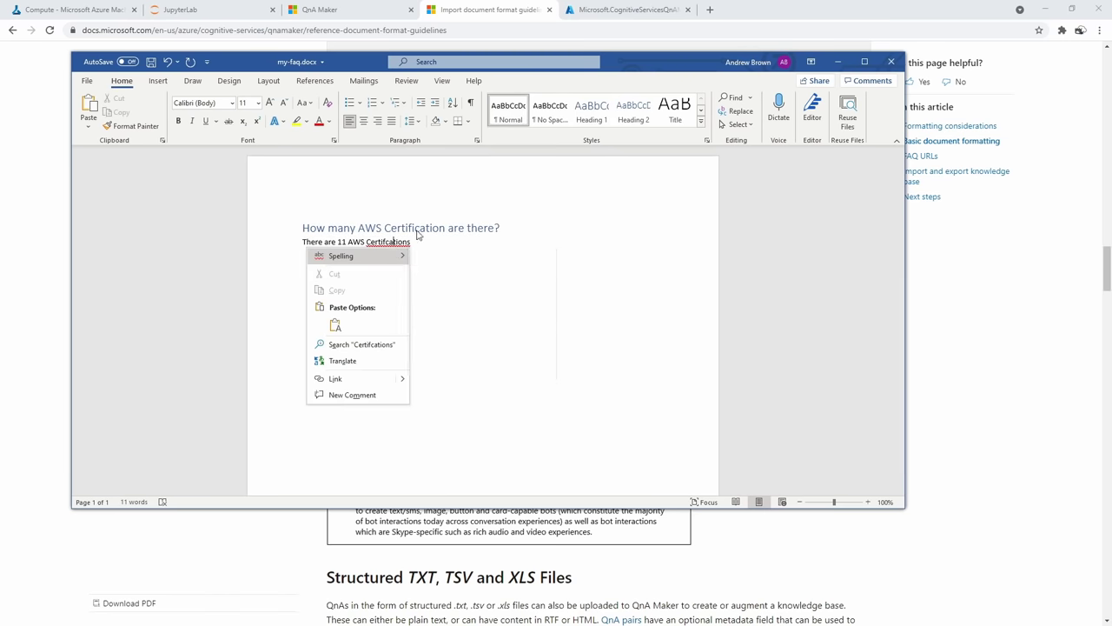
click(399, 242)
double_click(399, 242)
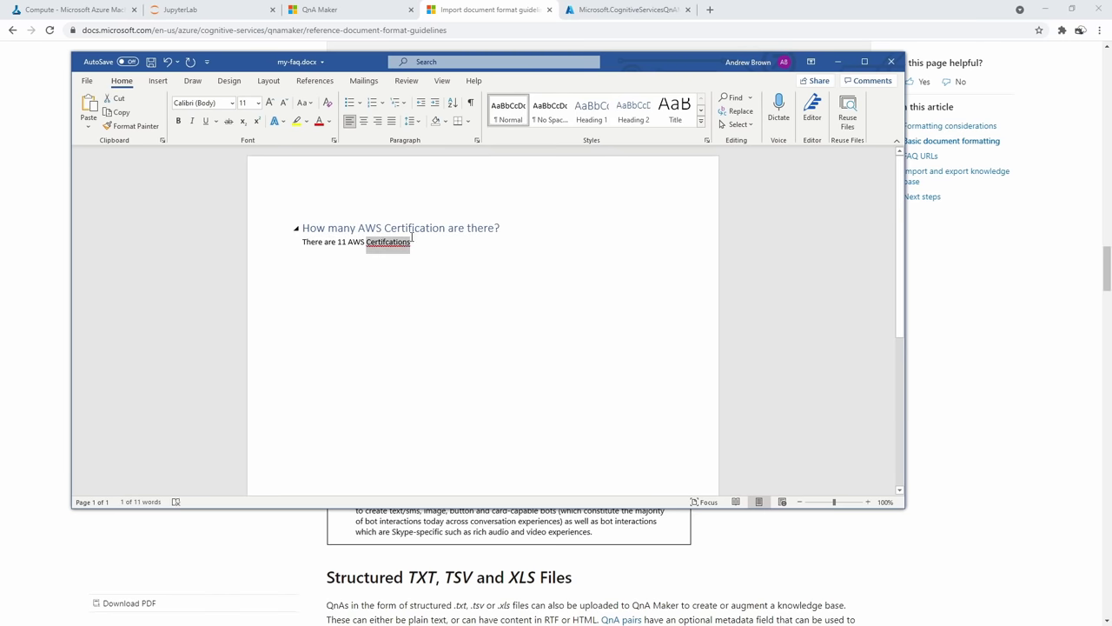
text(Certifications)
key(Return)
key(Return)
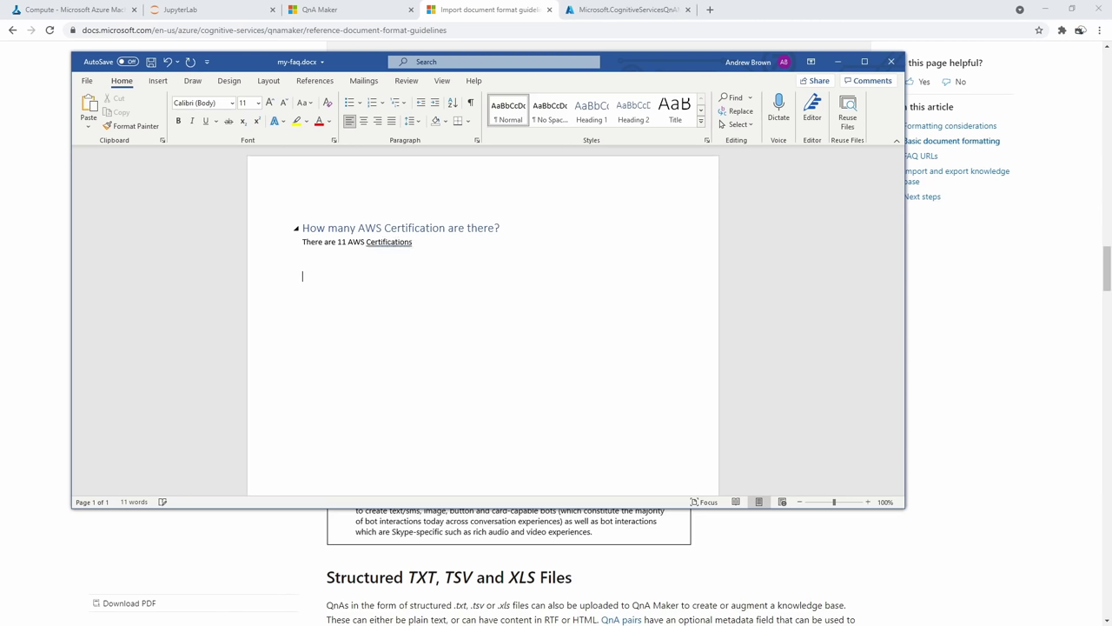
Write a second question, "How many fundamentals Azure Certifications are there?", correcting the spelling of "fundamentals"
text(How many funamd)
key(BackSpace)
text(demetals Azure Certifications are there?)
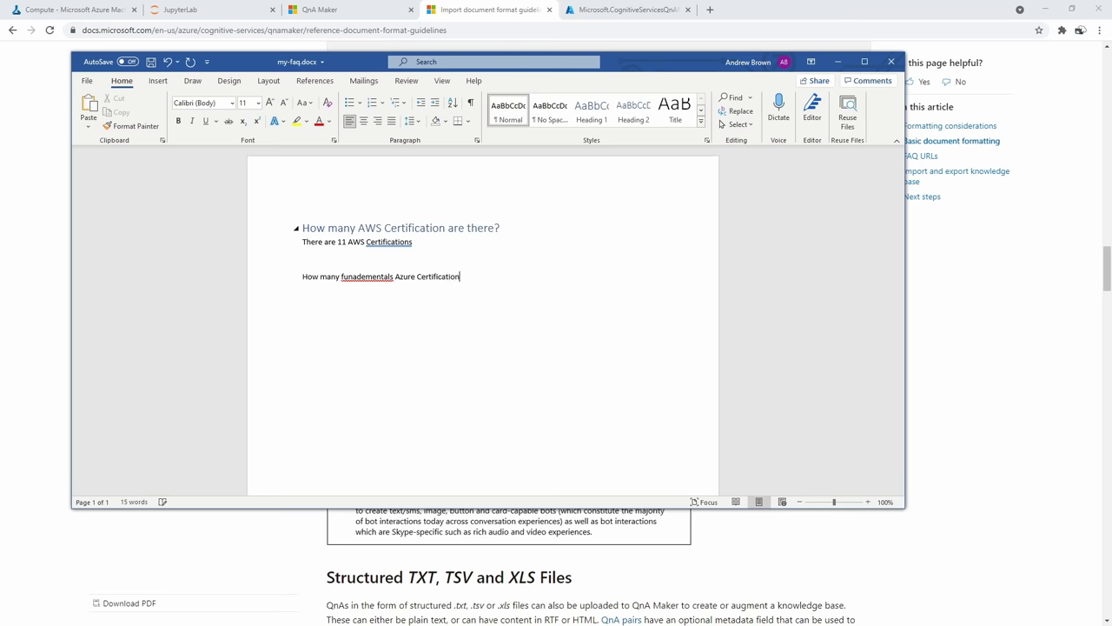
right_click(363, 277)
click(434, 295)
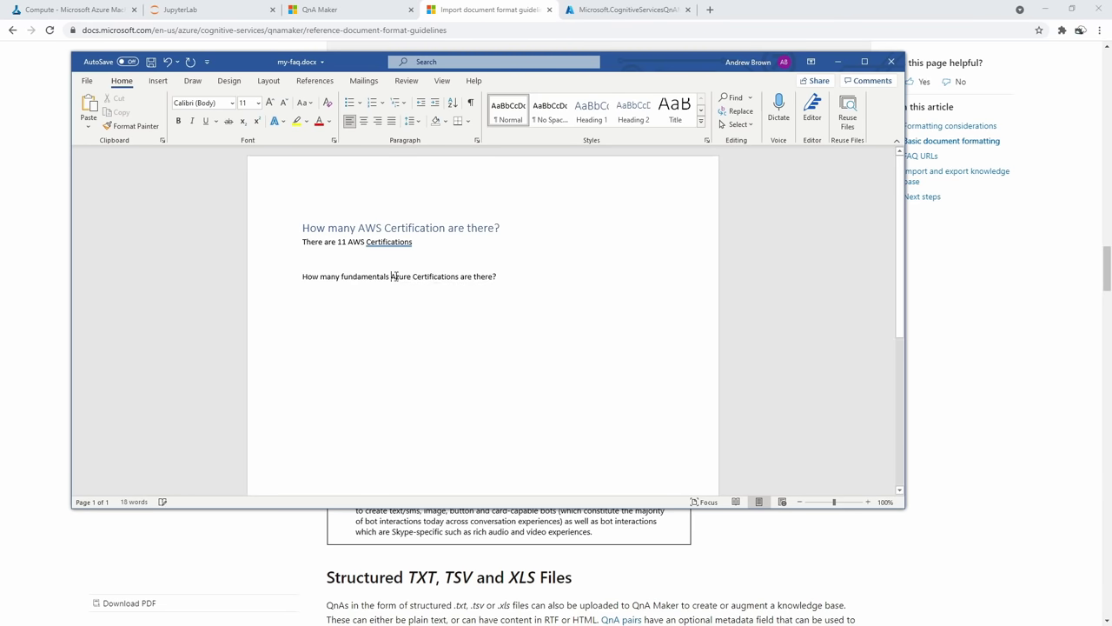
Change "fundamentals" to "fundamental", start a line below with placeholder text, and format the Azure question as Heading 1
click(512, 277)
key(Return)
text(ee)
drag(500, 277, 299, 278)
click(591, 111)
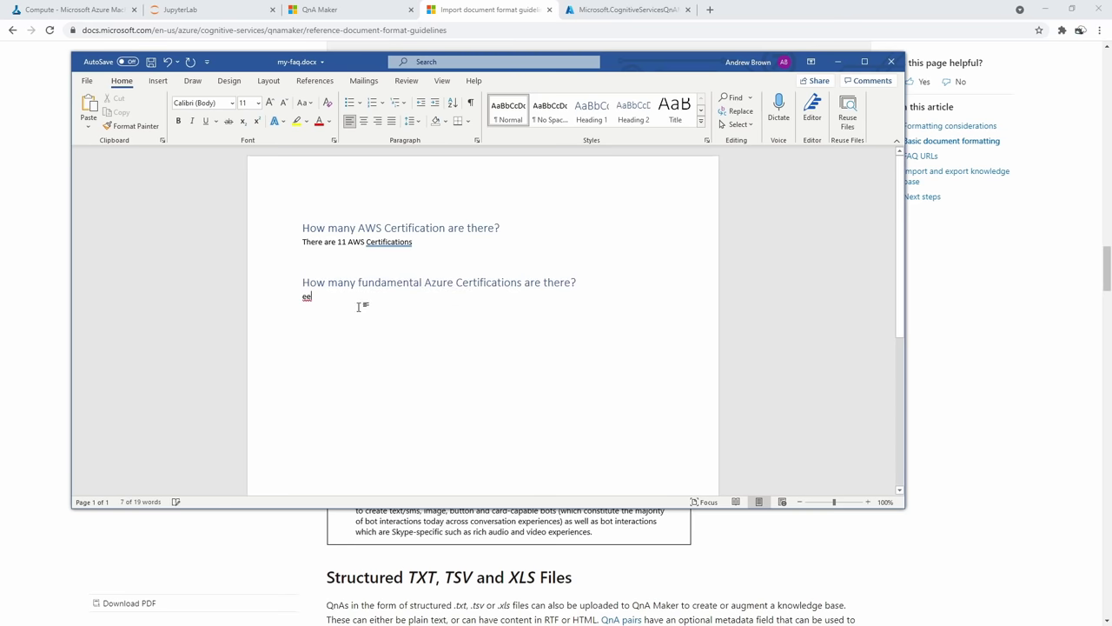
Replace the placeholder under the Azure question with "There are 4 Azure fundamental certification, DP-900, AI-900, AZ-900, SC-900"
double_click(308, 298)
text(There)
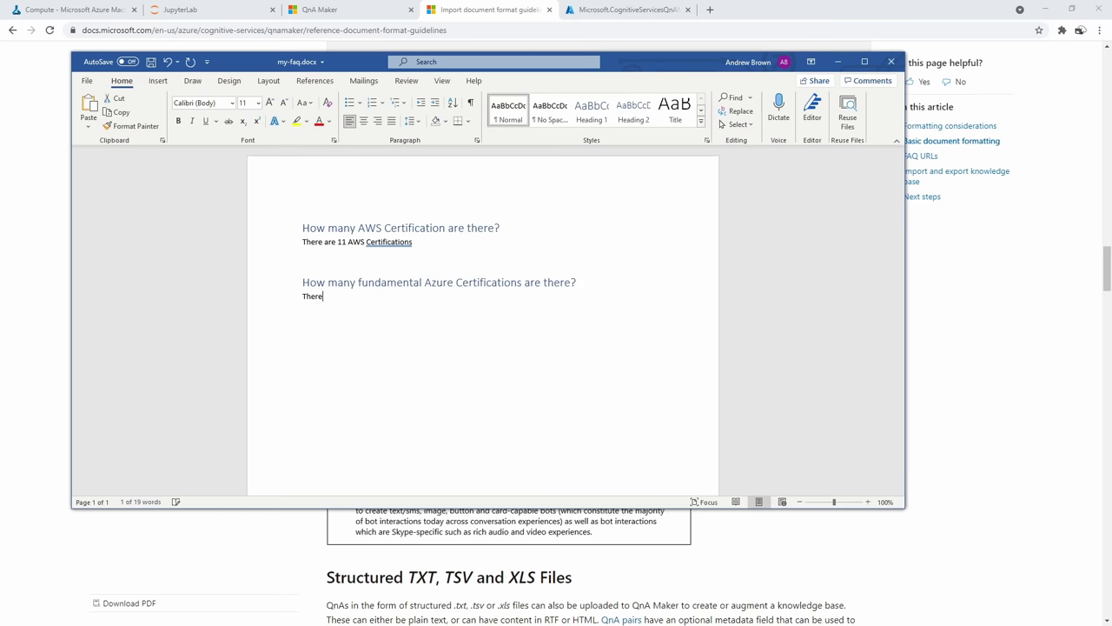
text( are 3 )
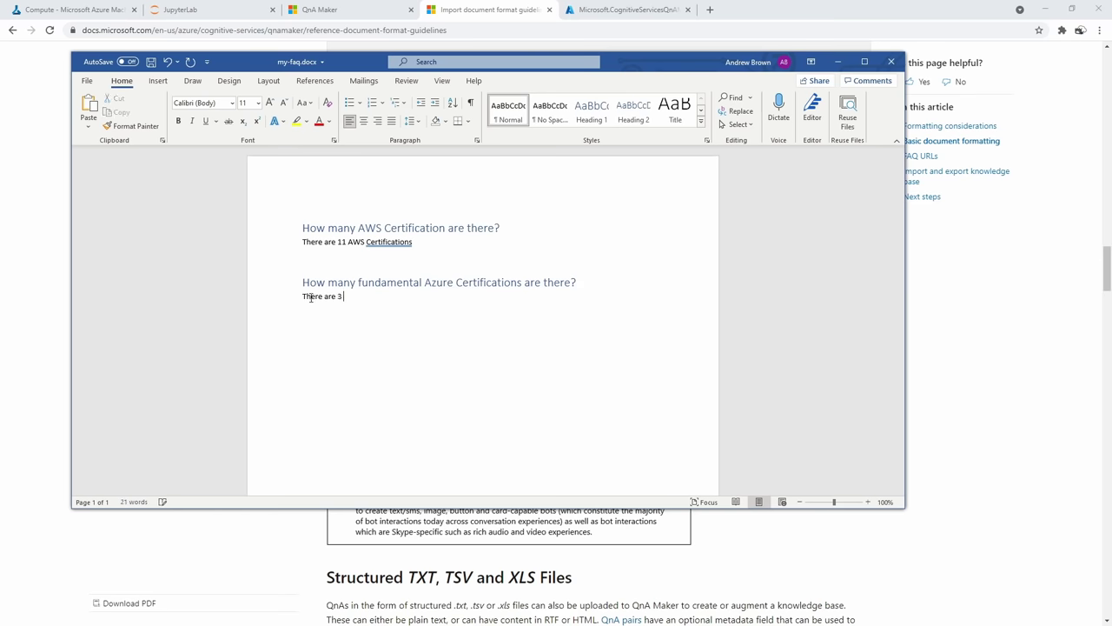
text(Azure)
text(fun)
text(damental cer)
text(tificat)
text(tion)
text(, DP)
text(0, A)
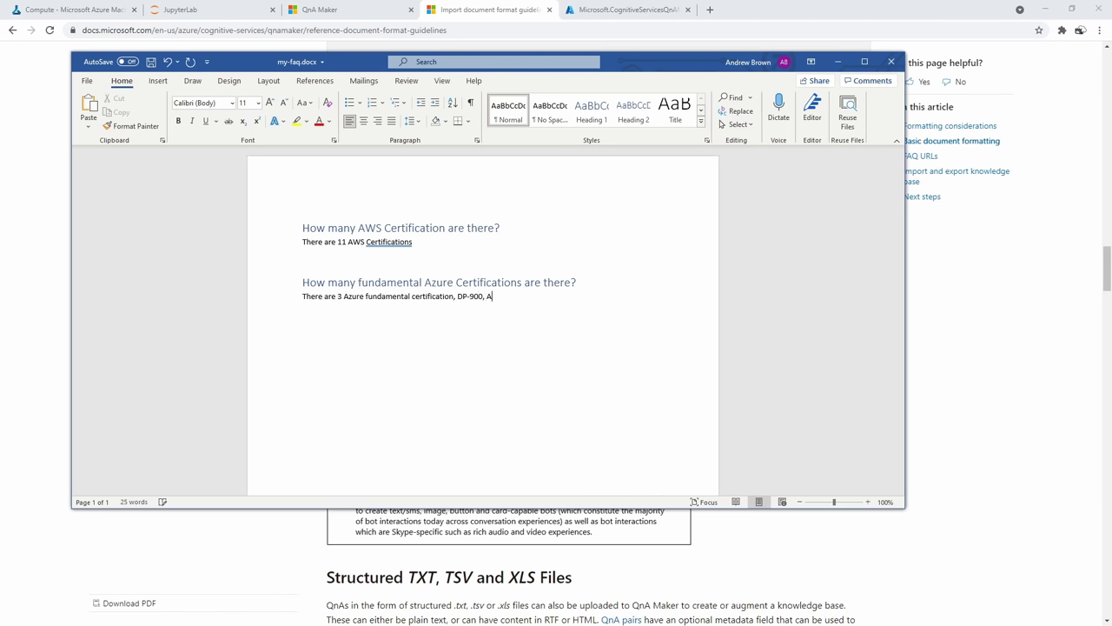
text(I-900, AZ-900, SC-900)
click(339, 296)
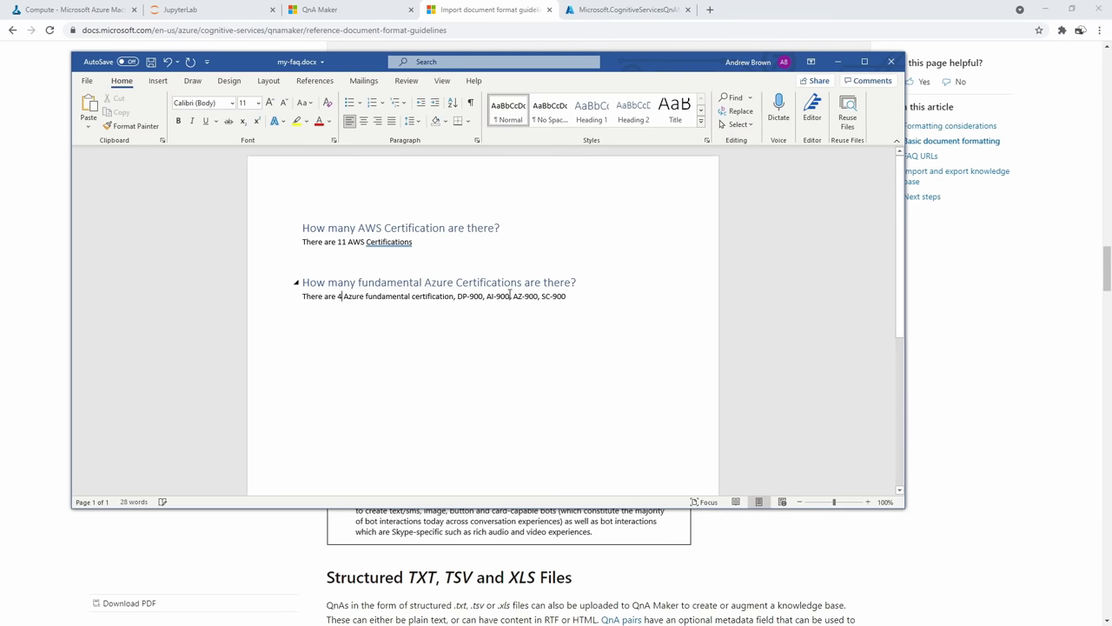
Below that answer, write a third question, "Which is the hardest Azure Association Certification?", and format it as Heading 1
click(566, 296)
key(Return)
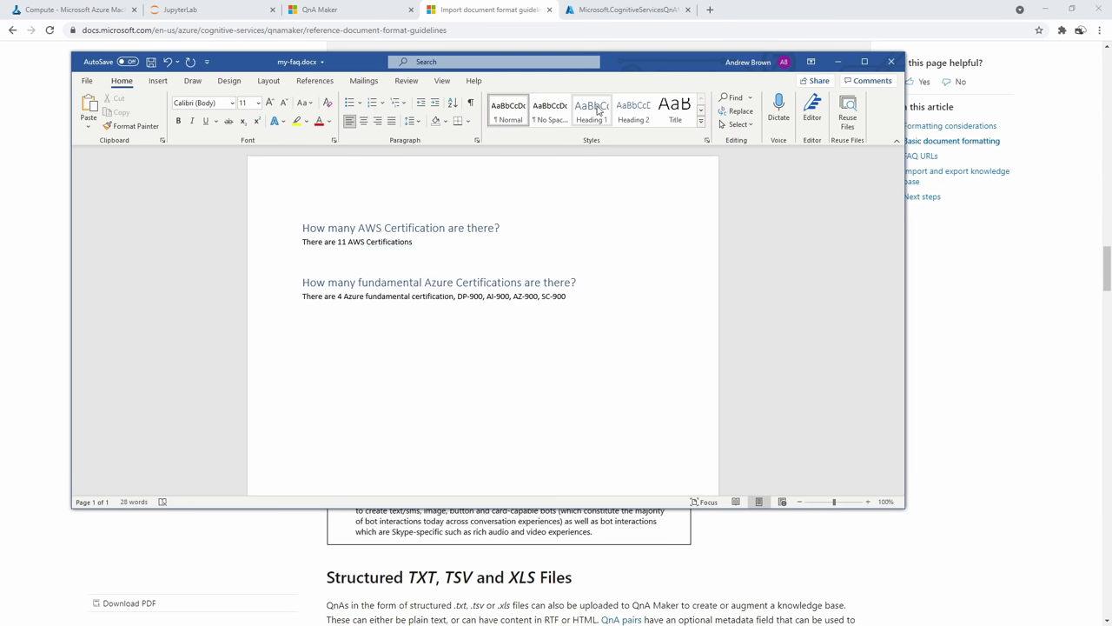
text(Which is the hardest Azure AsS)
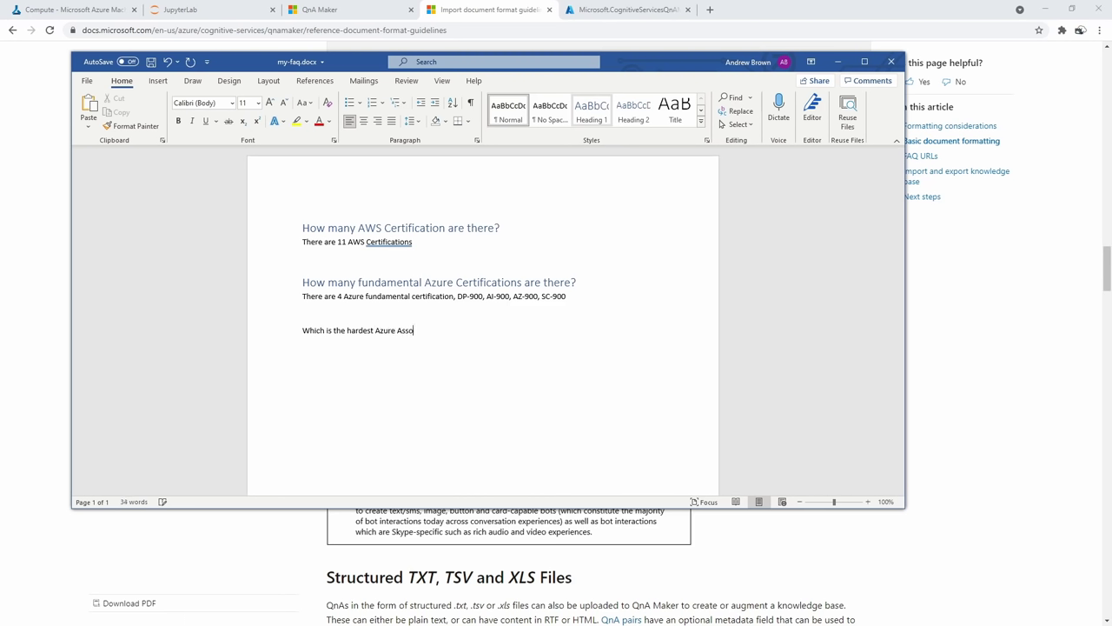
text(ociation Certification)
key(alt+Tab)
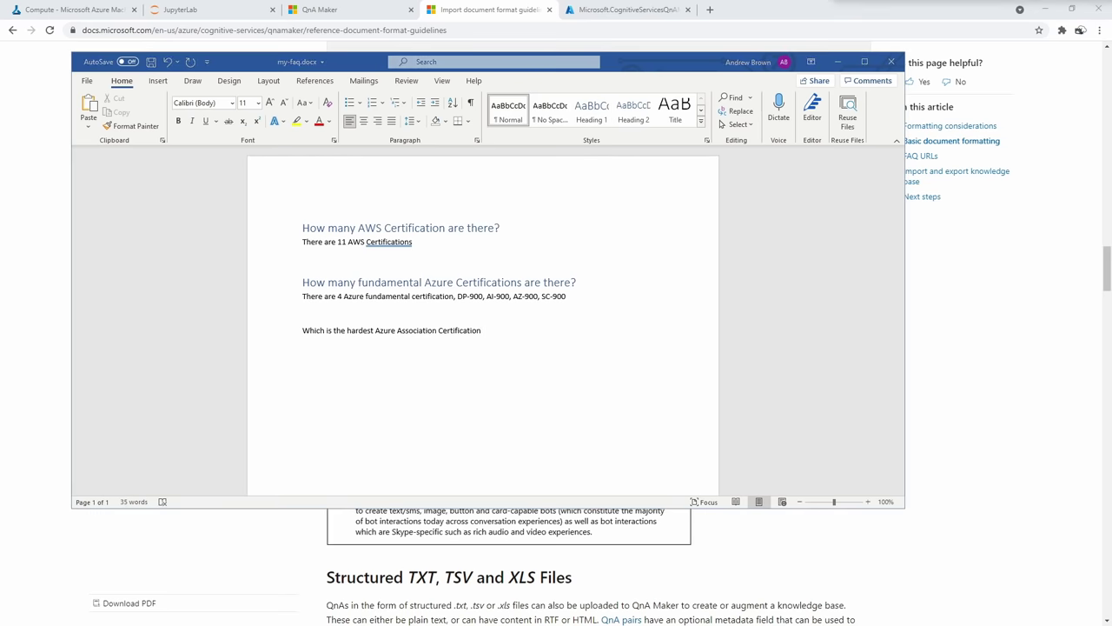
click(501, 334)
text(?)
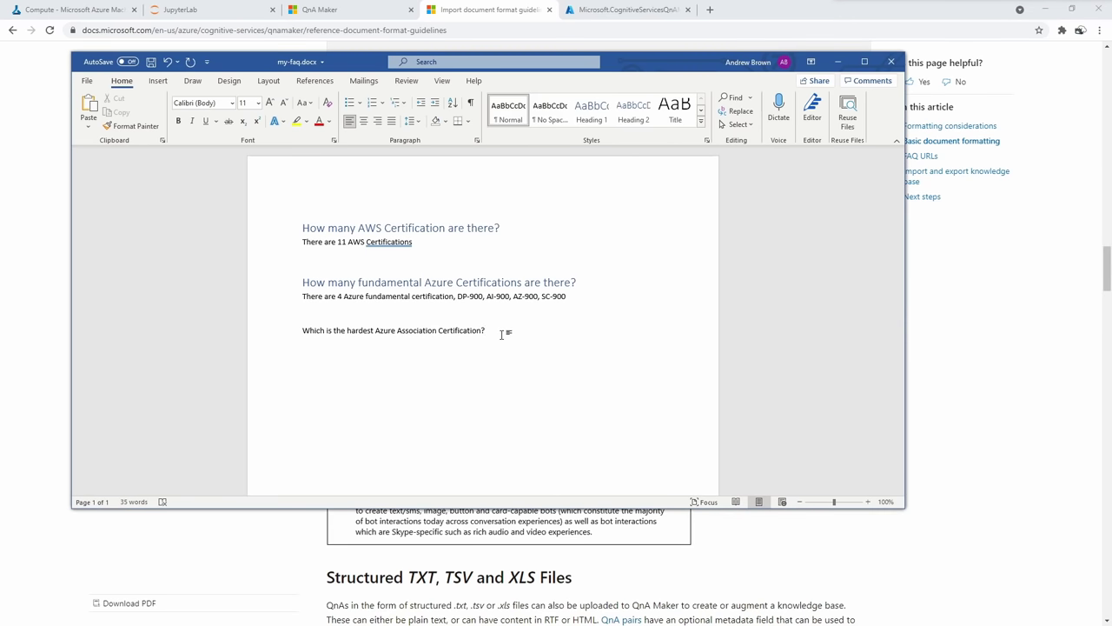
drag(501, 334, 234, 350)
click(592, 111)
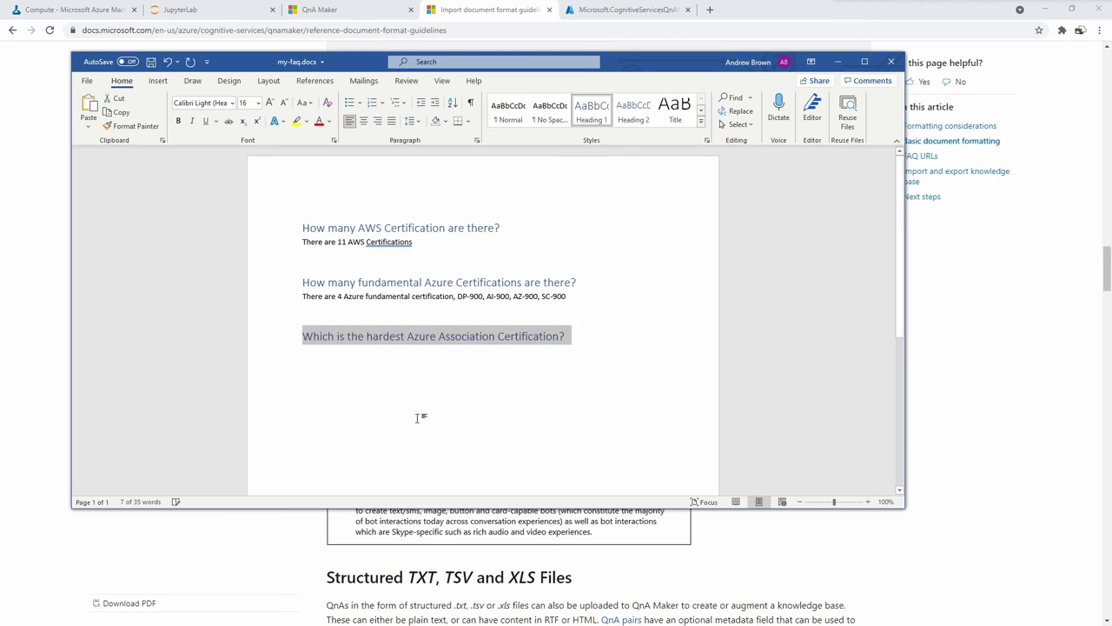
Write the answer "Azure Administrator AZ-104" as normal text under the hardest-certification question
click(355, 367)
click(613, 344)
key(Return)
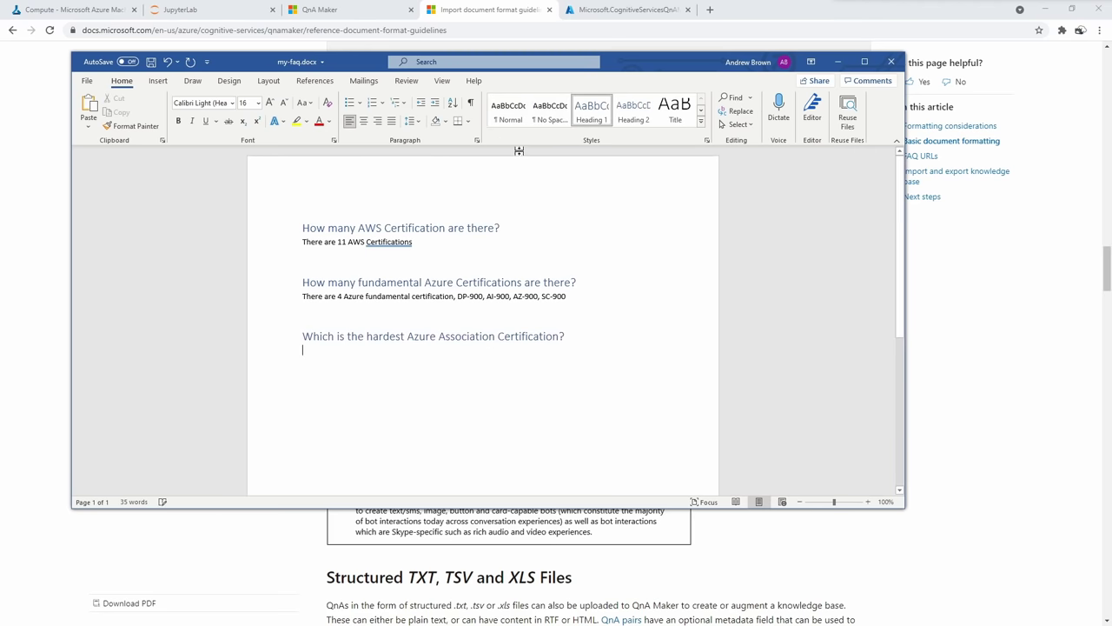
text(Azure)
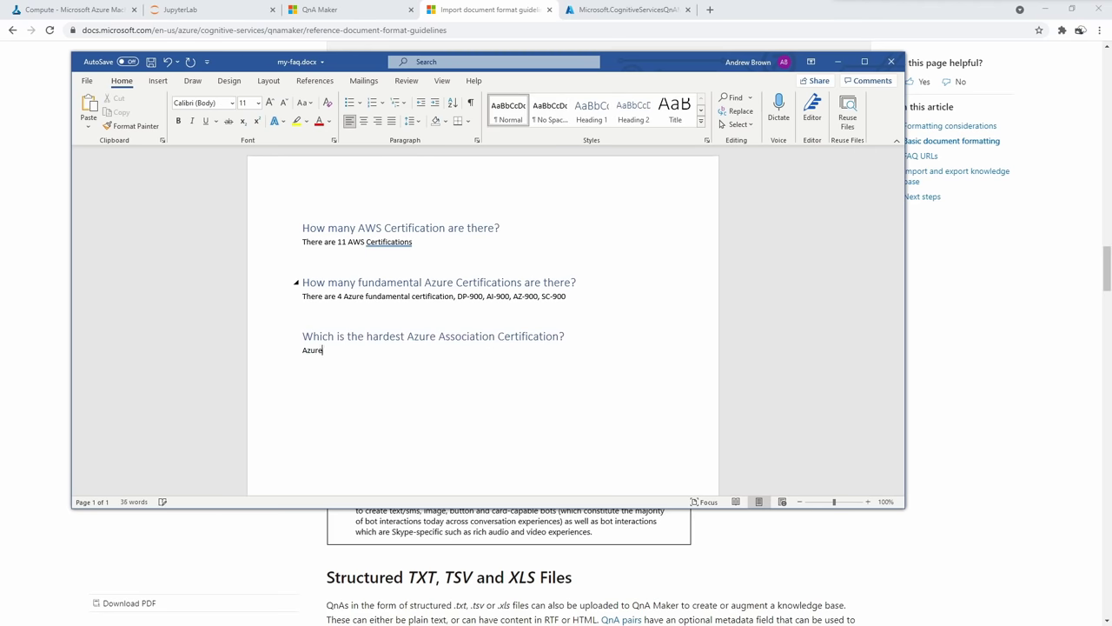
text( Admini)
text(strao)
text(tor AZ-104)
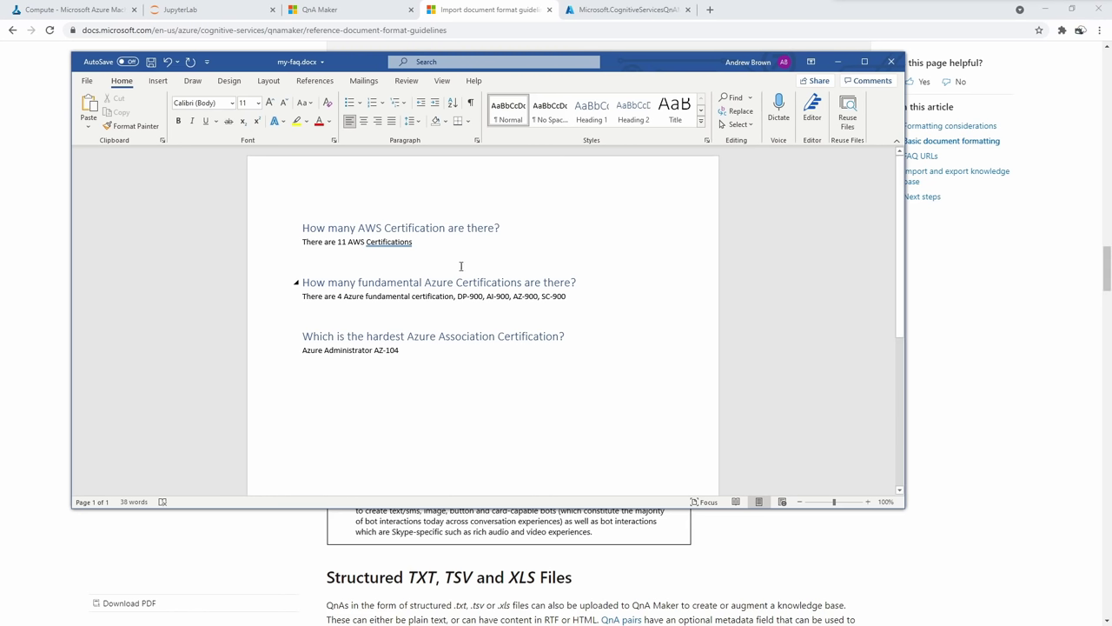
Write a fourth question, "Which is harder? AWS or Azure Certifications?", below the AZ-104 answer and format it as Heading 1
text(Wh)
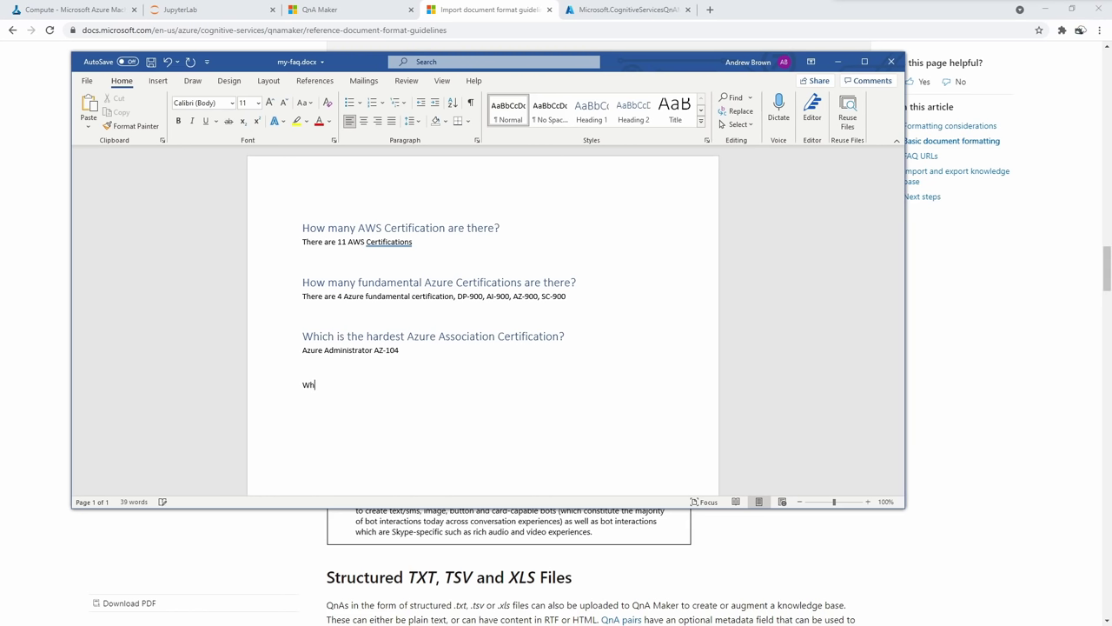
text(iua)
key(BackSpace)
key(BackSpace)
key(BackSpace)
key(BackSpace)
text(ich is harder? AWS or Azure Certifications?)
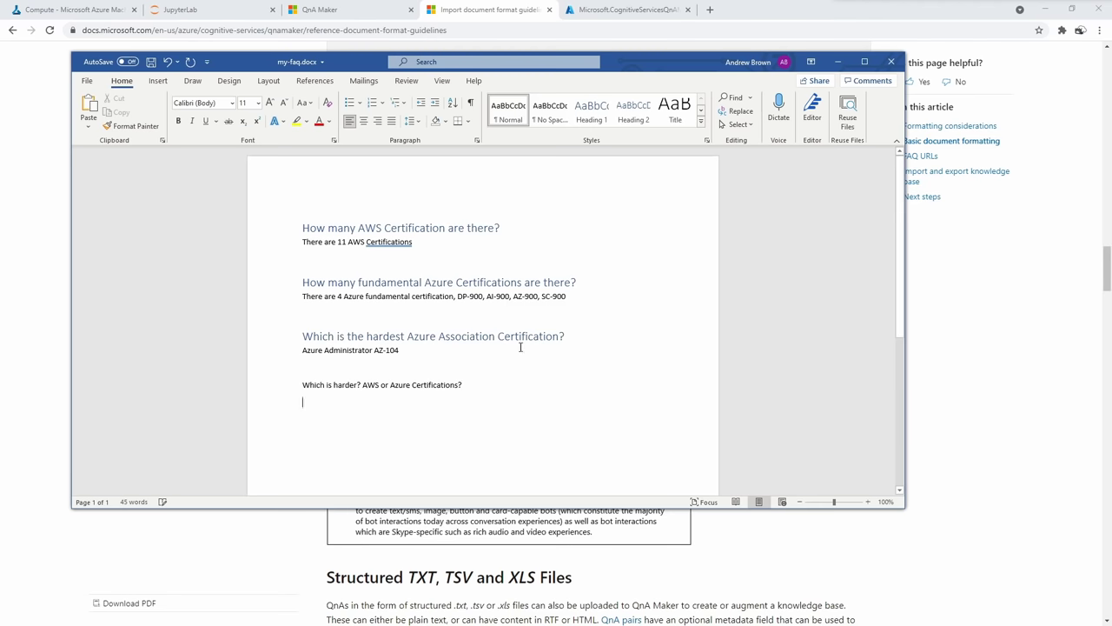
drag(467, 387, 291, 388)
click(591, 113)
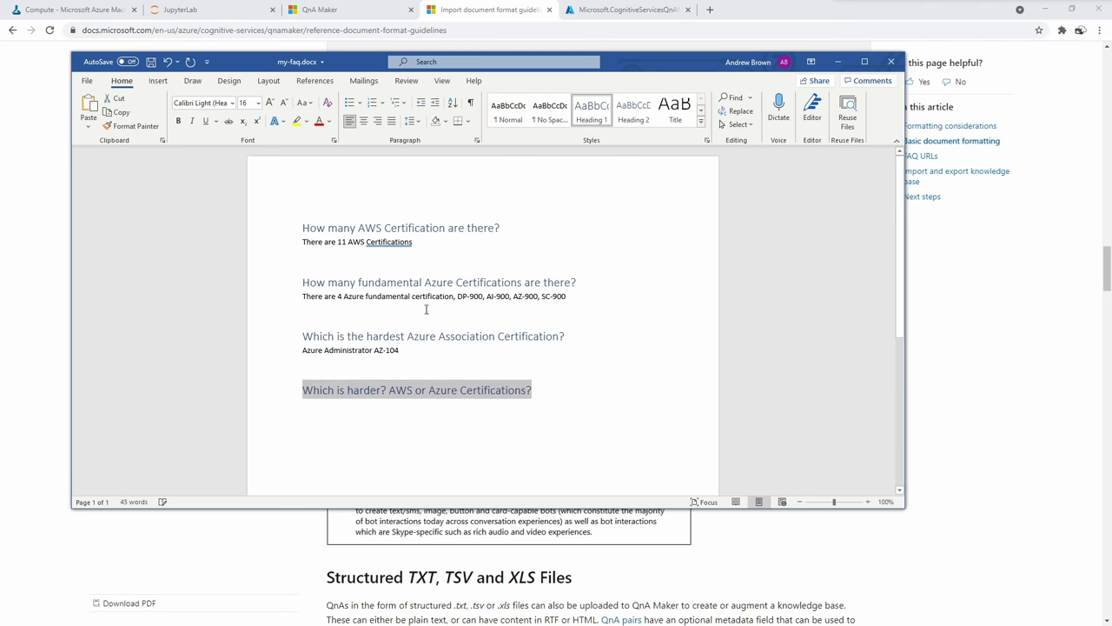
Answer the fourth question with "Azure Certifications are harder because they check exact steps for implementation where AWS focuses on concepts."
click(336, 405)
key(Return)
text(Azure )
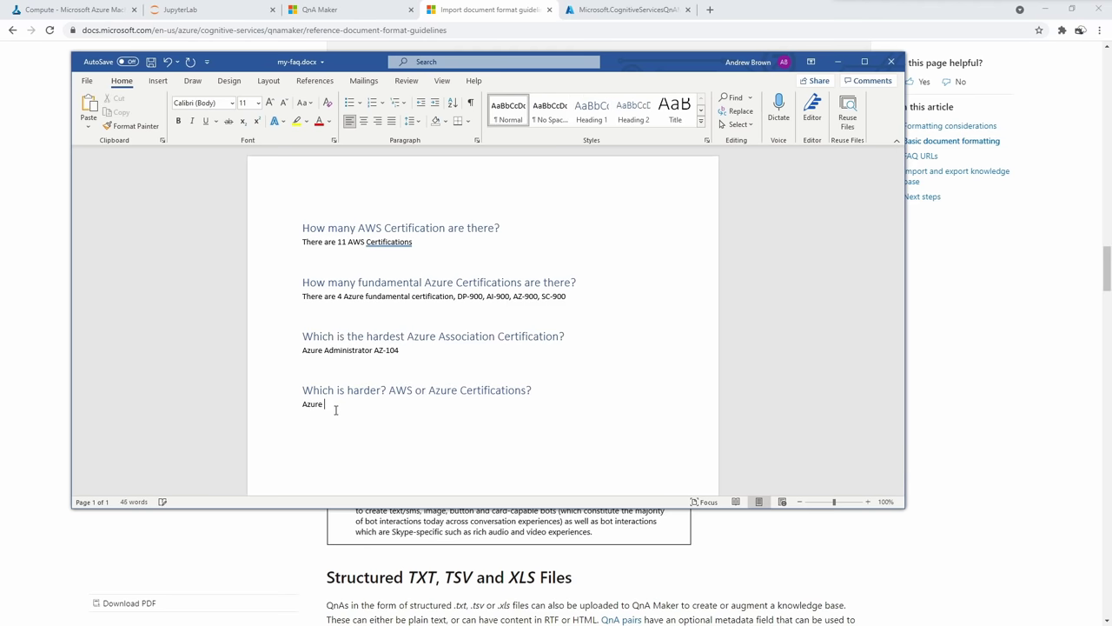
text(Certifications are harder because they check ex)
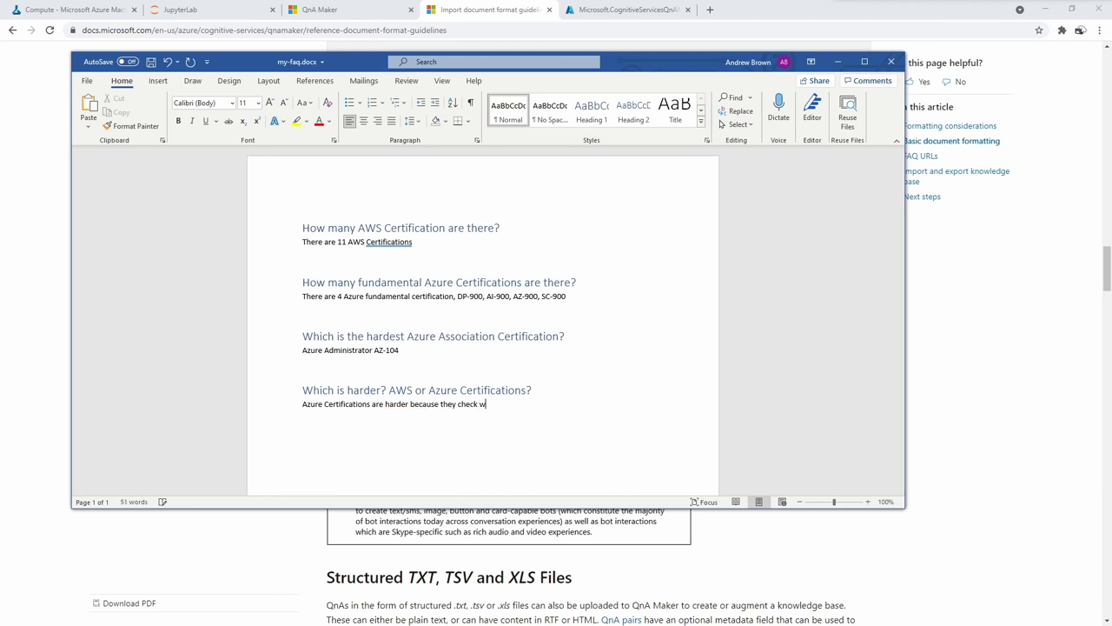
text(acty ste)
key(BackSpace)
text(steps for implementation where AWS)
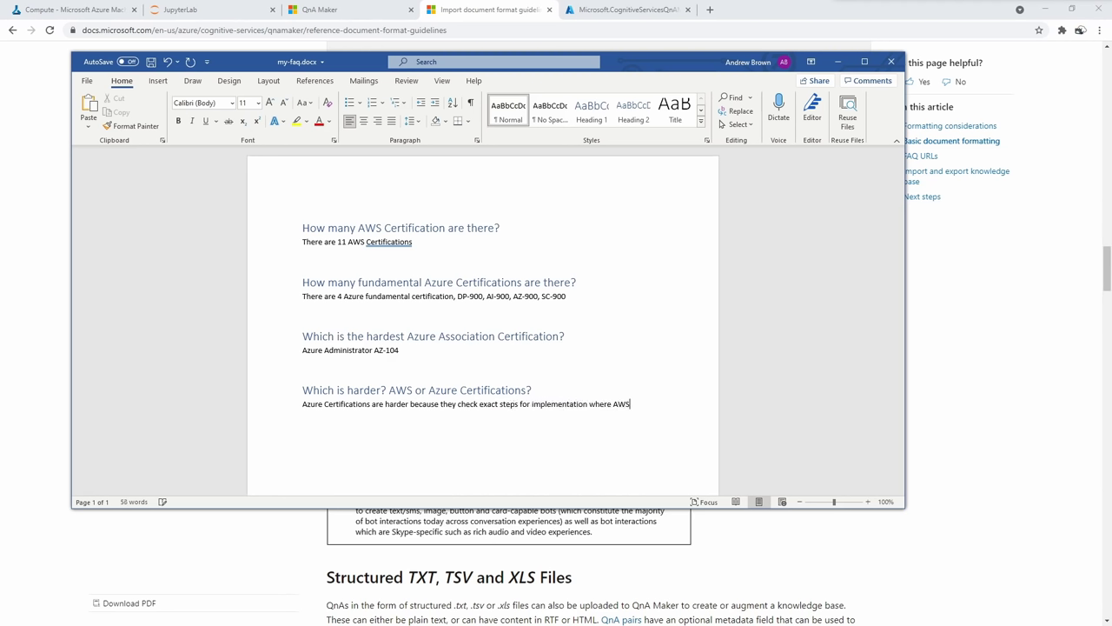
text( f)
key(BackSpace)
text(doc)
key(BackSpace)
key(BackSpace)
key(BackSpace)
text(focuses on concetp)
key(BackSpace)
text(oncepts)
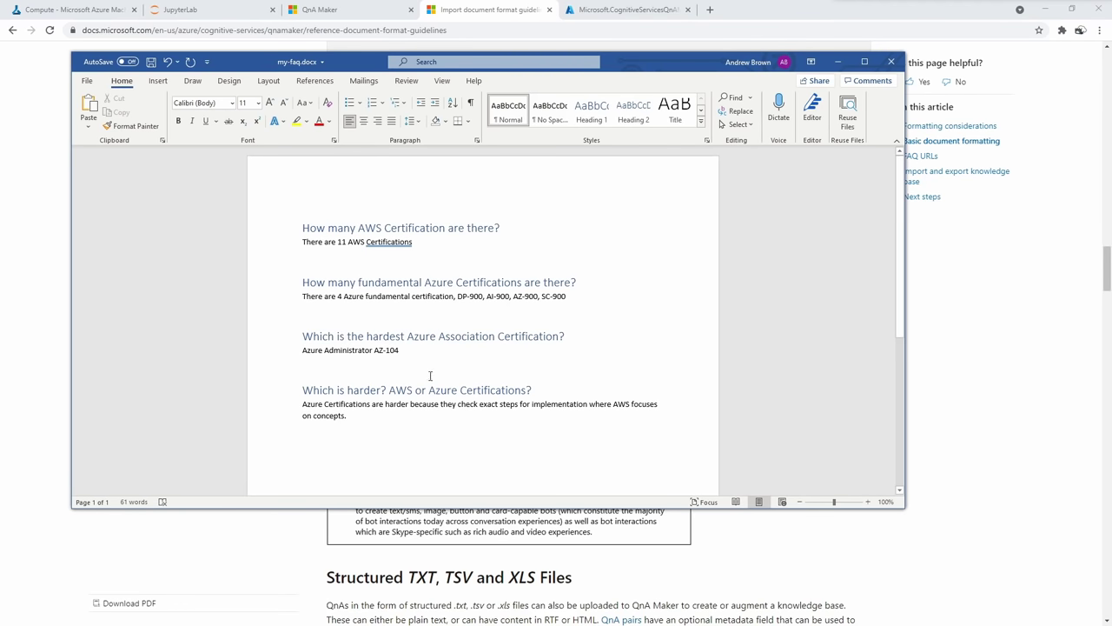
Move the Word window out of the way and switch to the QnA Maker knowledge base creation page in the browser
drag(309, 67, 333, 73)
click(861, 67)
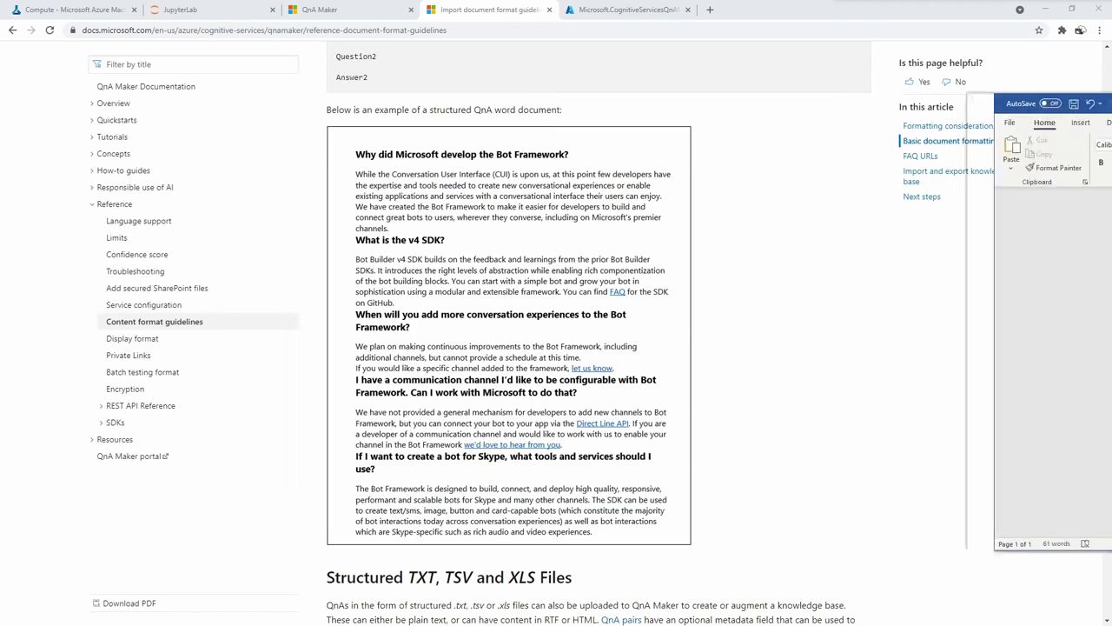
click(599, 18)
click(524, 16)
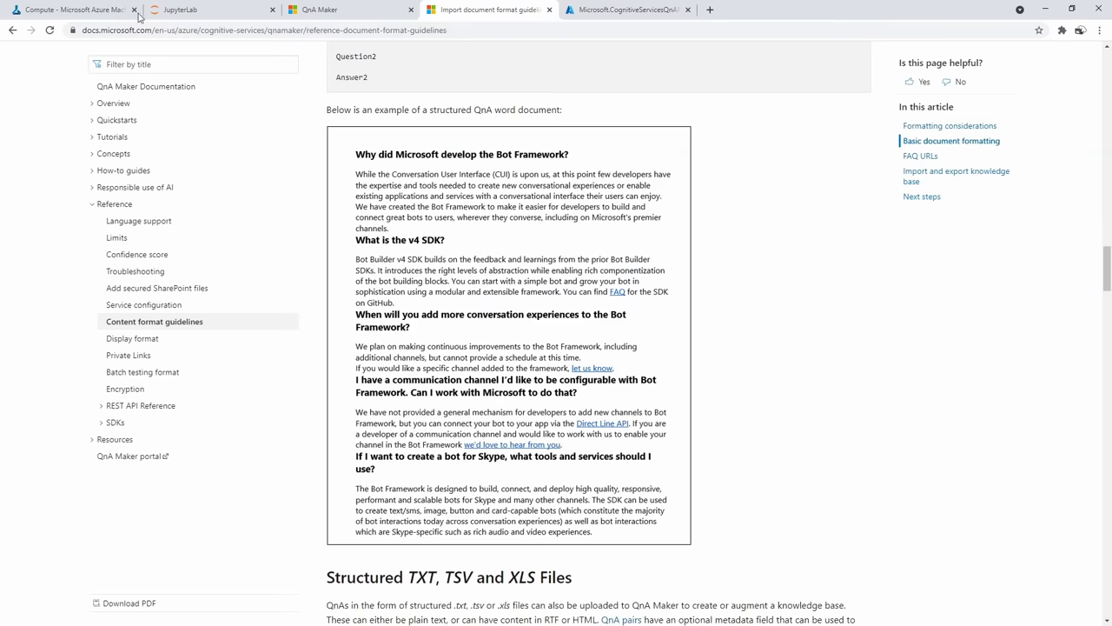
click(107, 13)
click(335, 16)
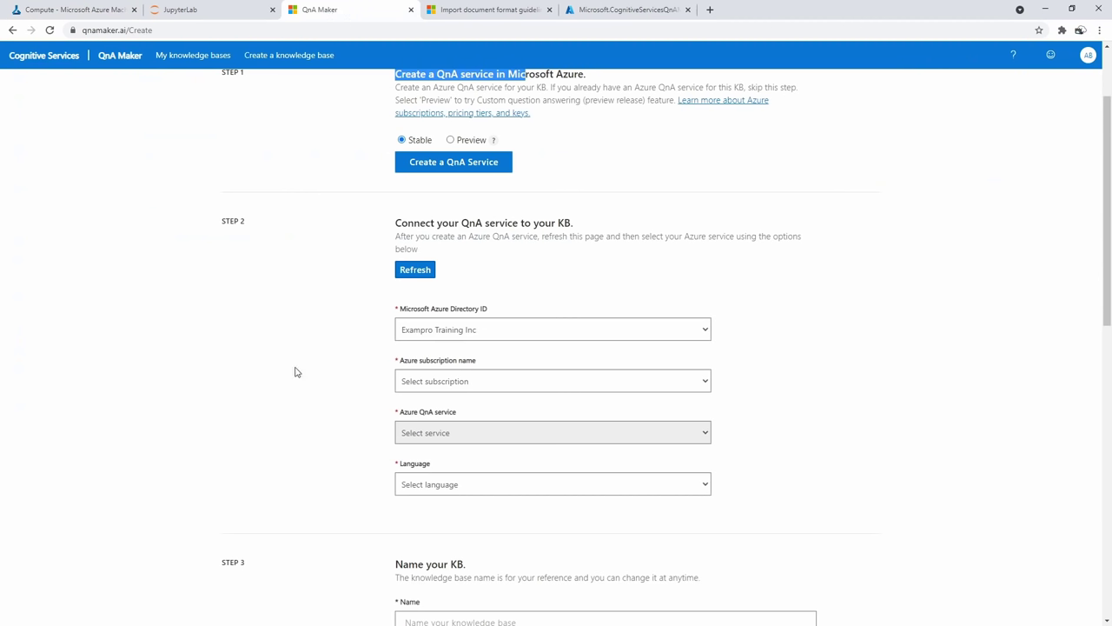
Refresh the service connection options and select Azure subscription 1 with the QnA service MyQnAService5345345
click(410, 274)
click(472, 383)
click(467, 408)
click(405, 432)
click(448, 466)
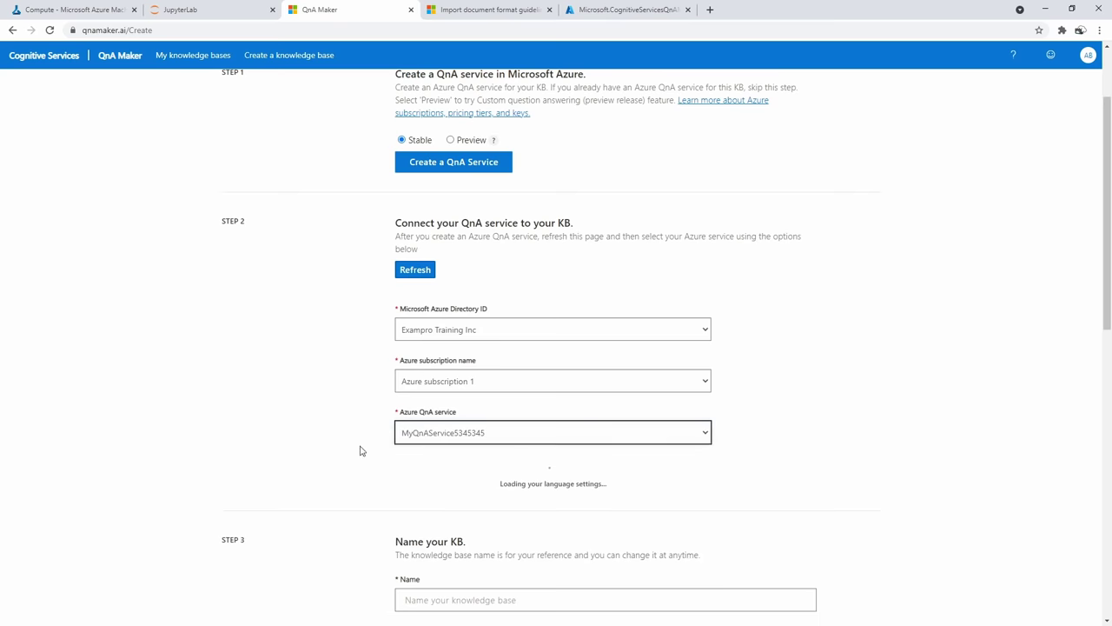
Set the language of the knowledge base to English
scroll(350, 369, down, 1)
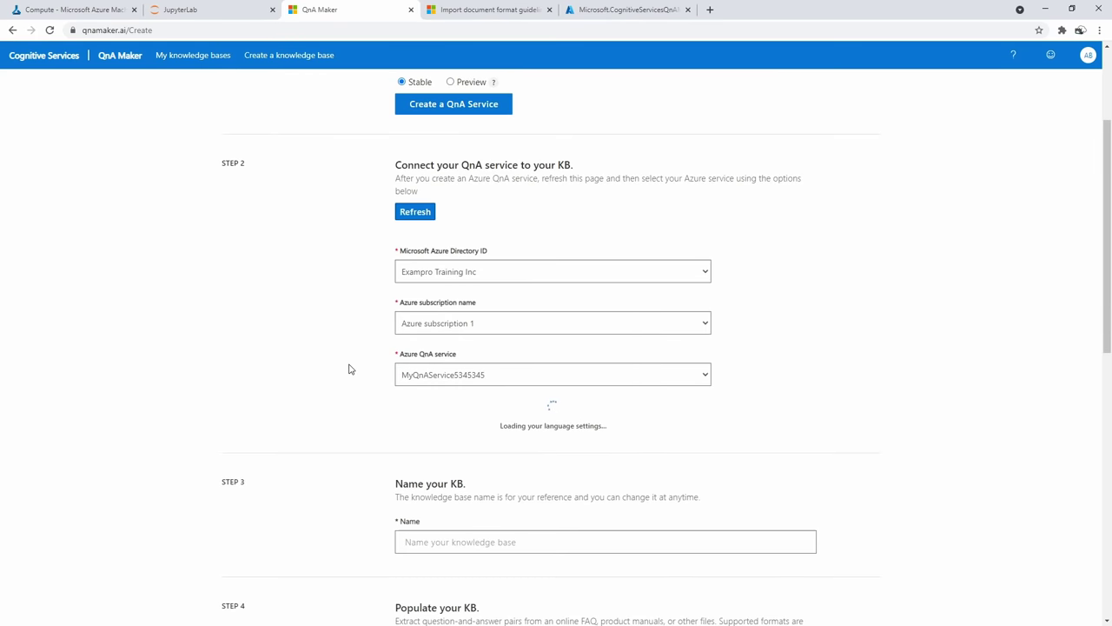
click(413, 427)
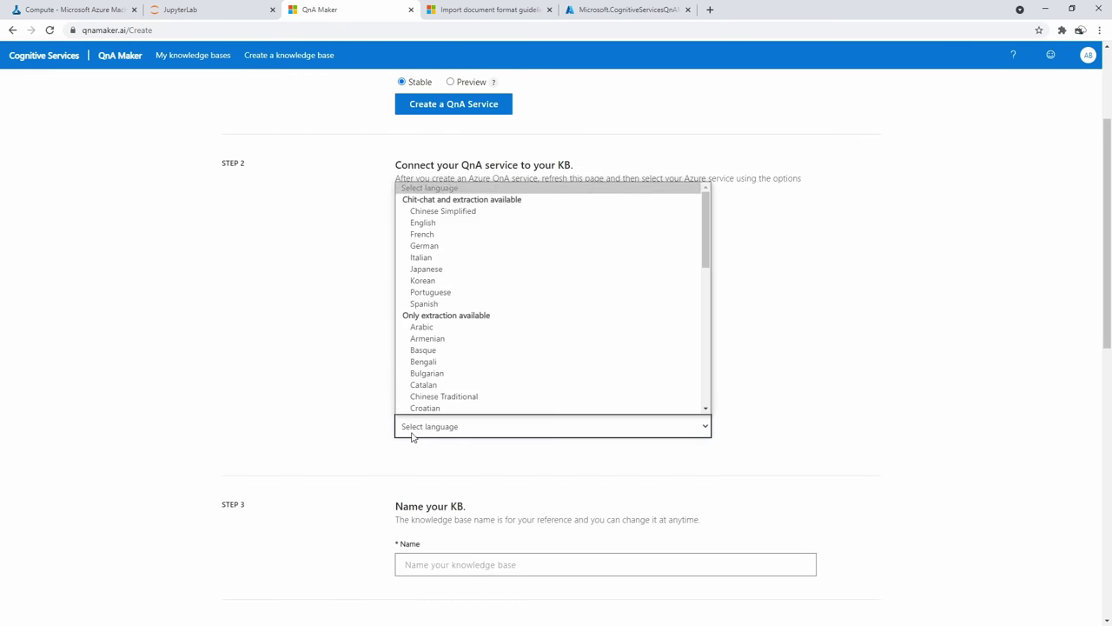
click(435, 202)
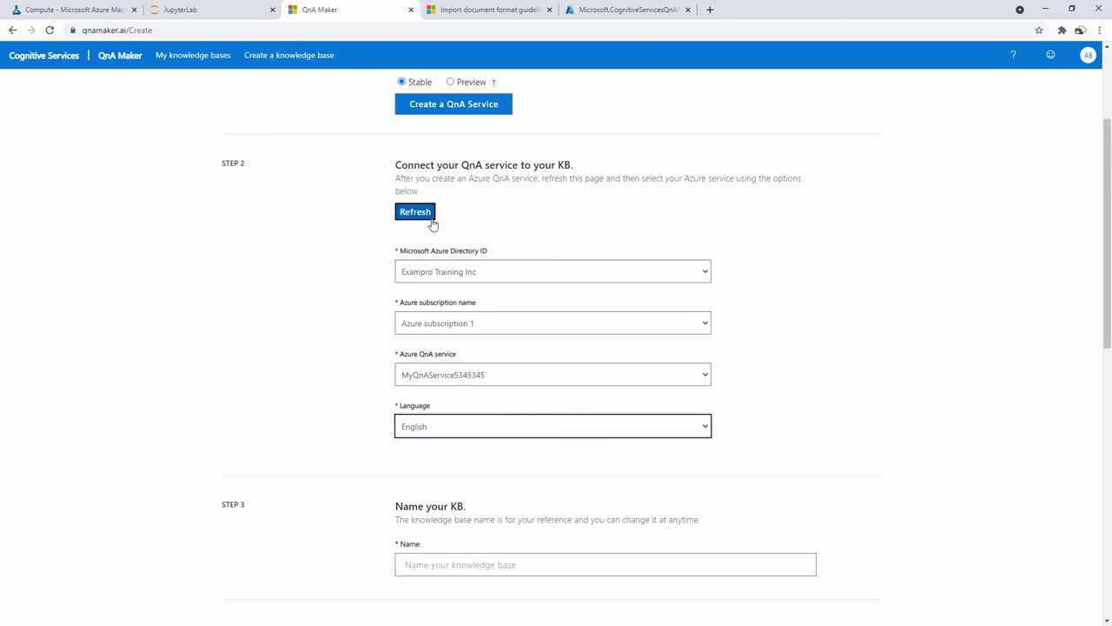
click(400, 422)
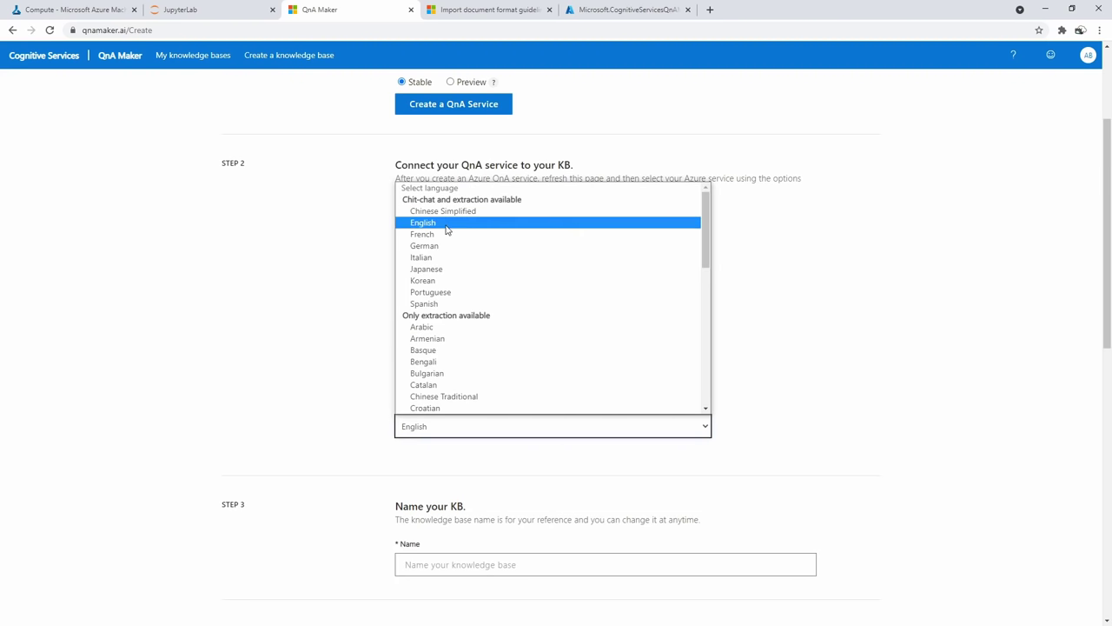
click(423, 222)
Name the knowledge base CertificationQnA
scroll(336, 343, down, 3)
click(465, 332)
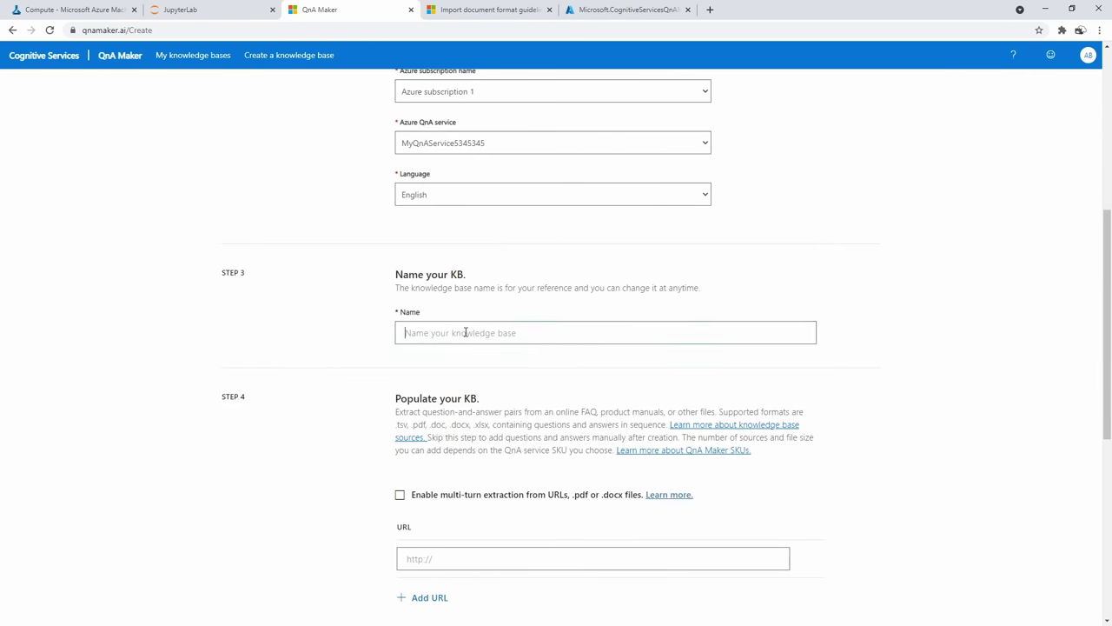
text(KB)
key(BackSpace)
key(BackSpace)
text(CertificationQnA)
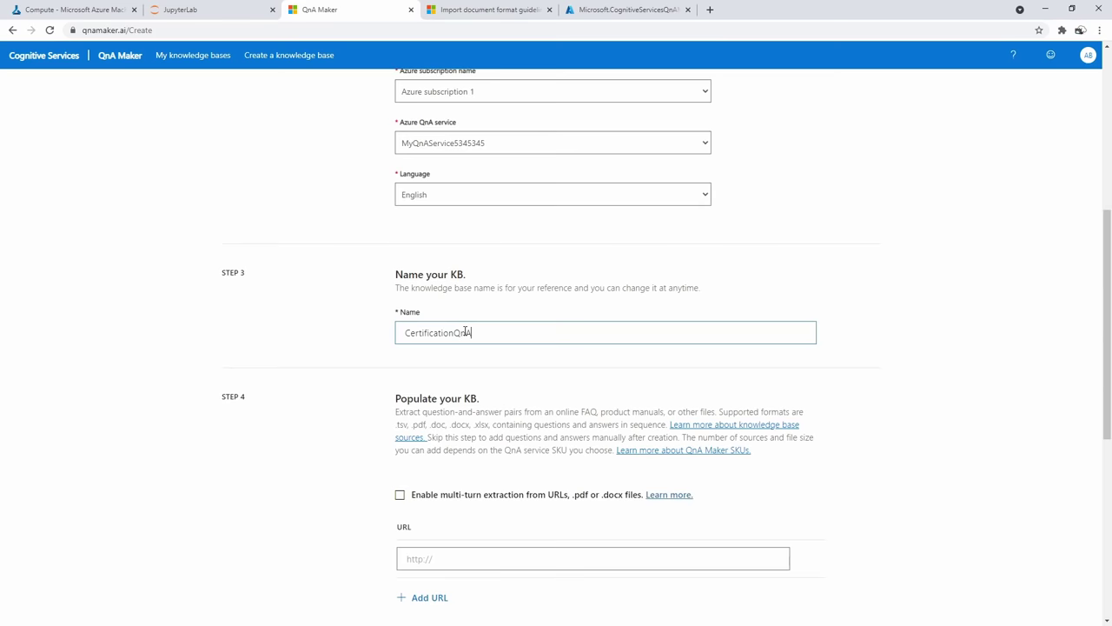
Add my-faq.docx from the Desktop folder as a file source for populating the knowledge base
scroll(310, 333, down, 2)
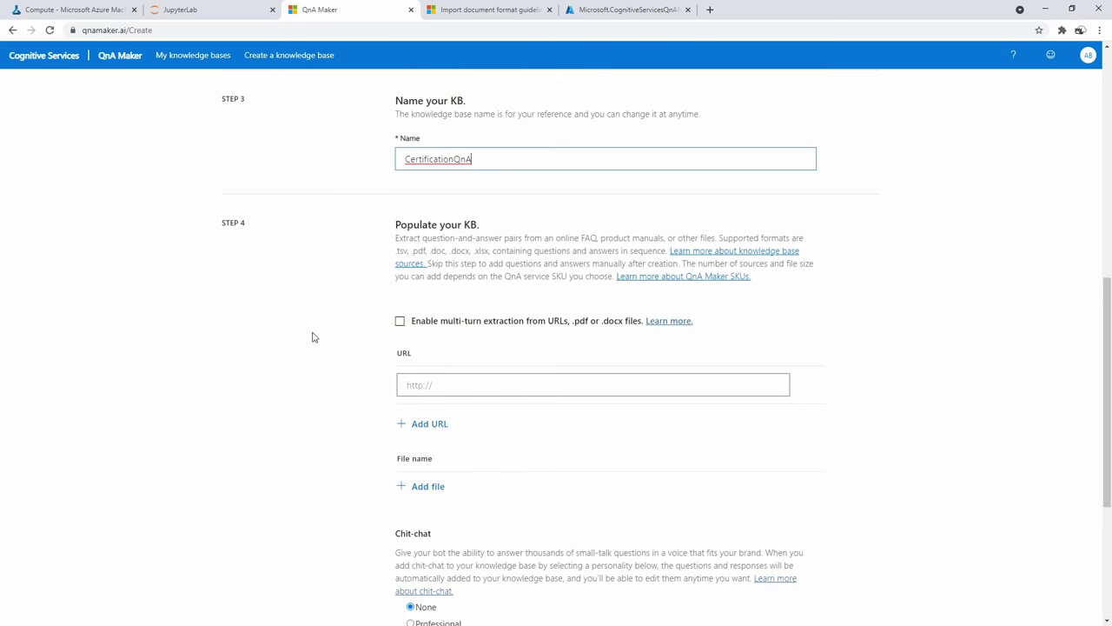
click(433, 487)
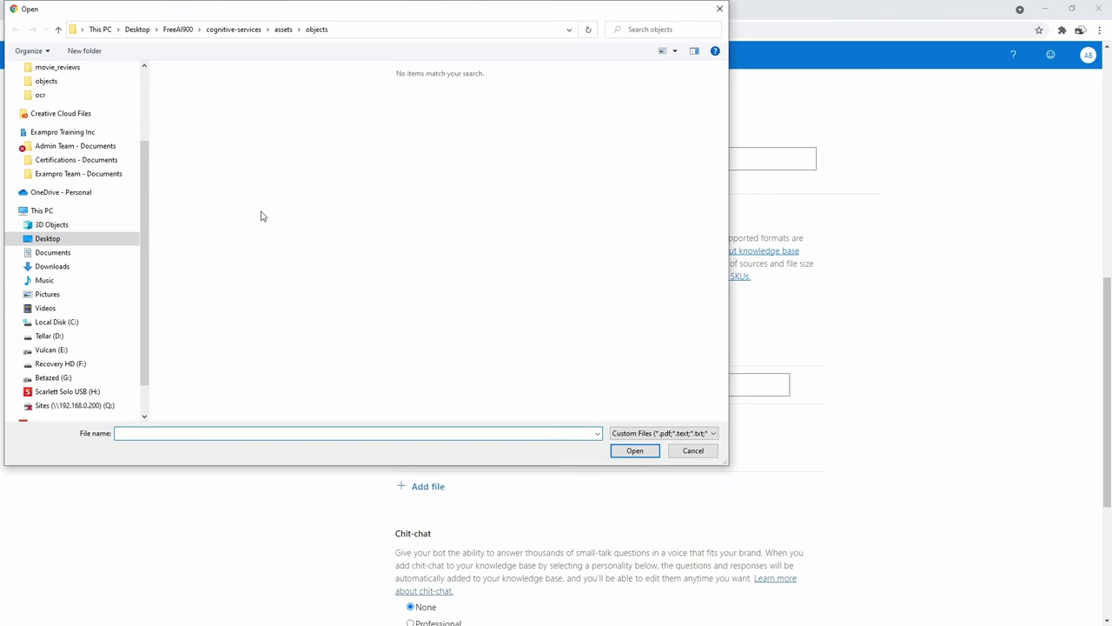
click(81, 245)
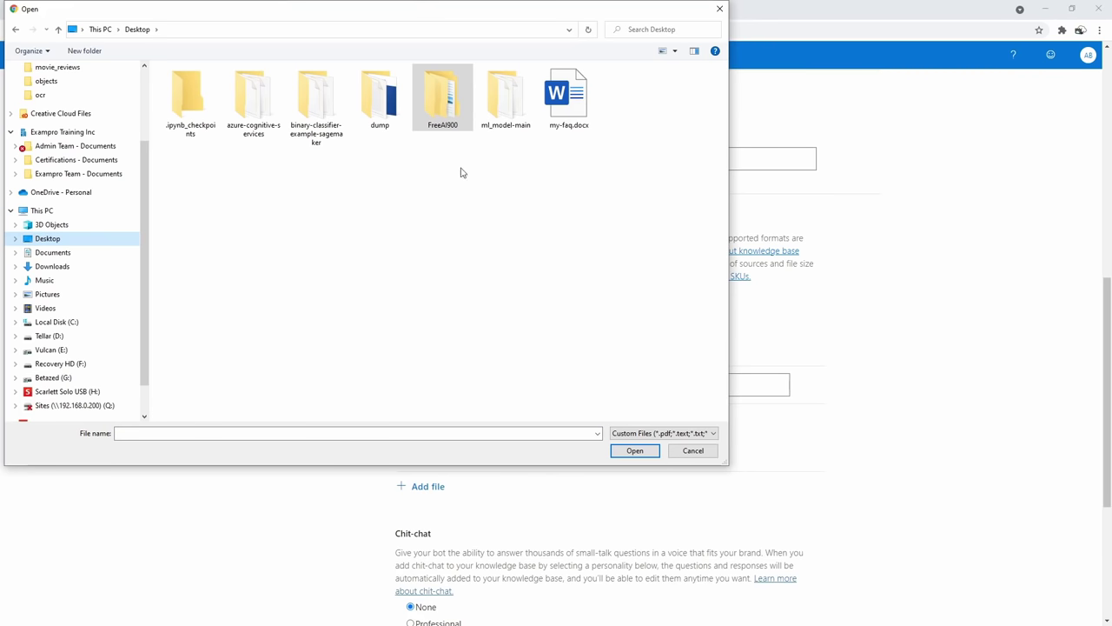
click(569, 104)
click(622, 449)
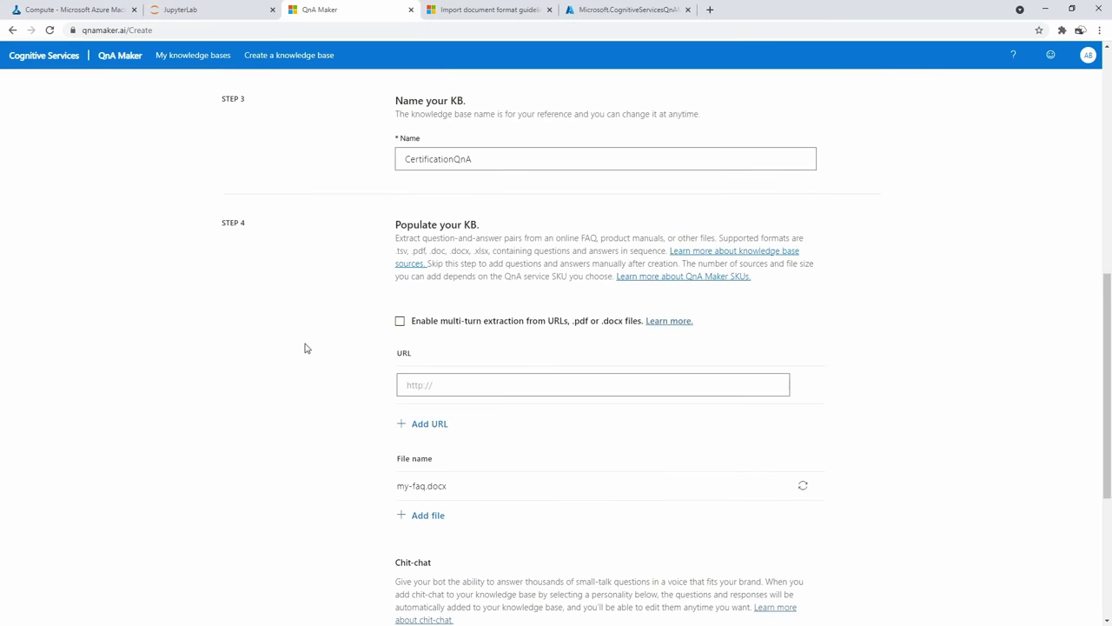
Choose the Professional chit-chat personality for the knowledge base
scroll(348, 383, down, 3)
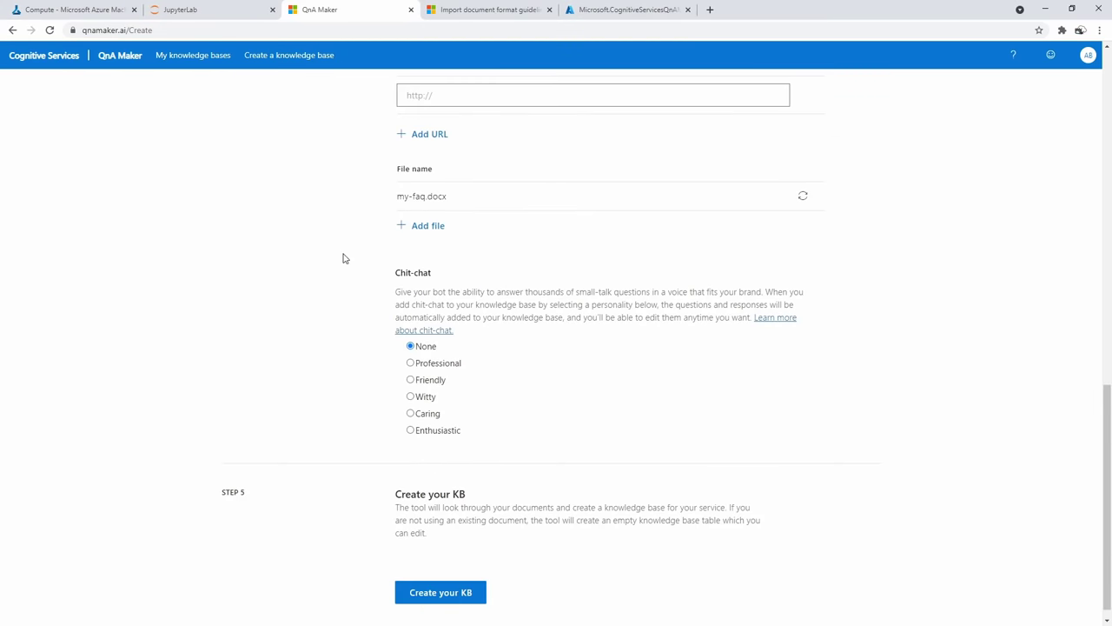
click(411, 364)
scroll(328, 258, down, 1)
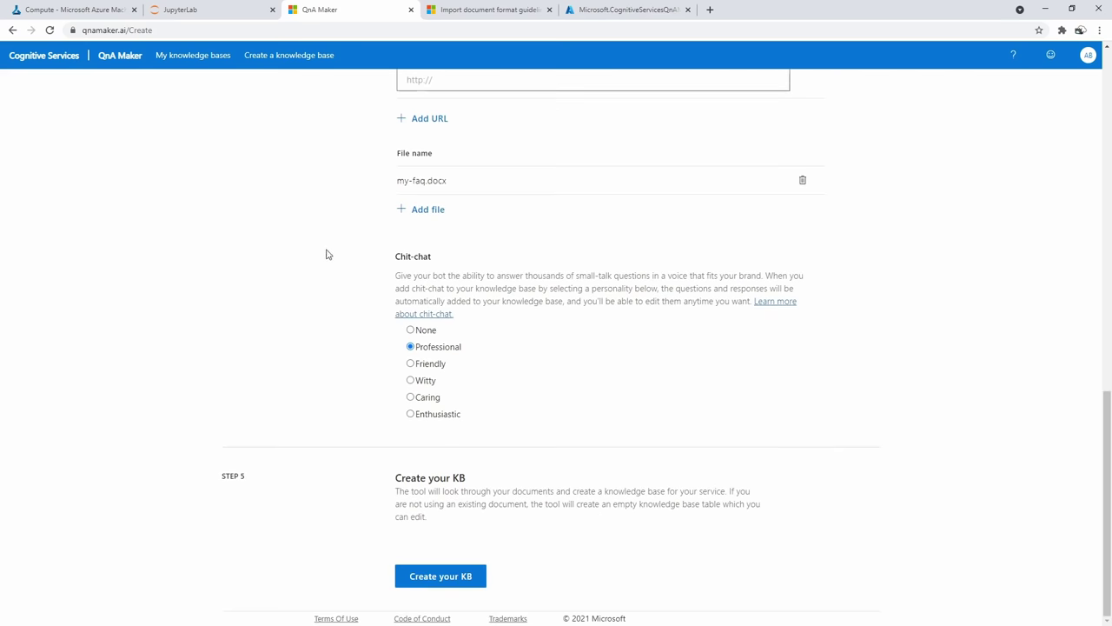
Create the knowledge base and look through its question and answer pairs from my-faq.docx and the Professional chit-chat source
click(452, 573)
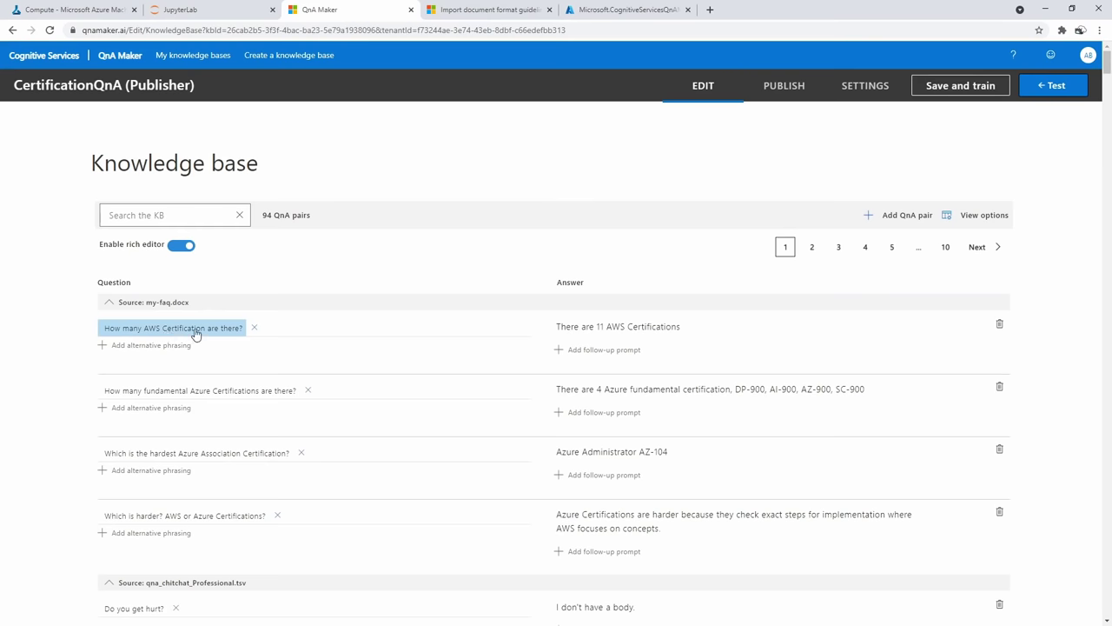
scroll(373, 293, down, 3)
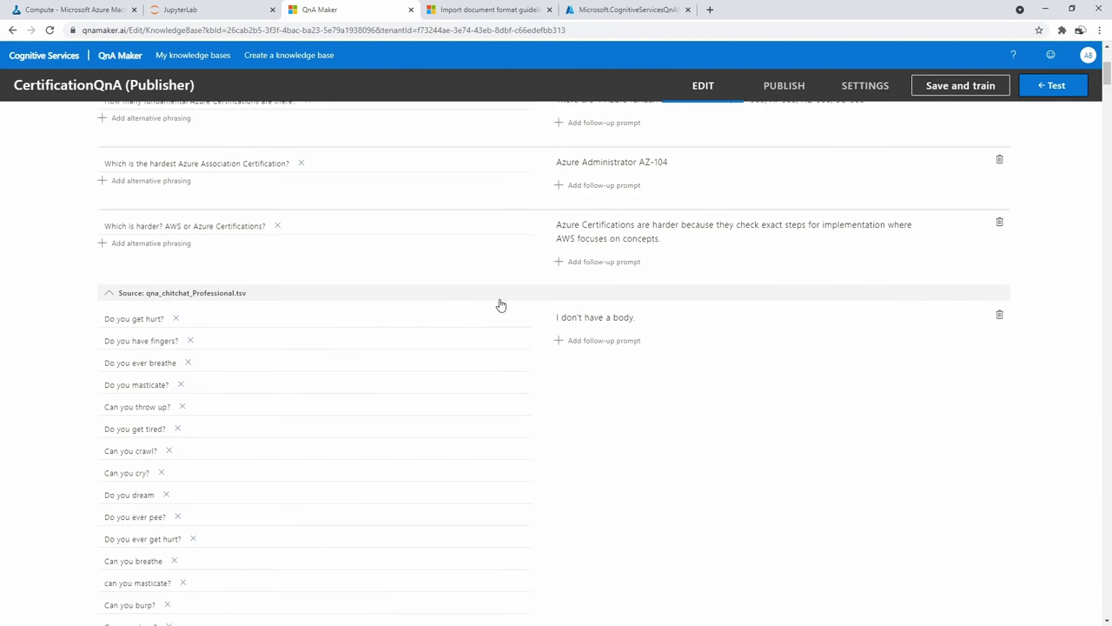
scroll(248, 350, down, 1)
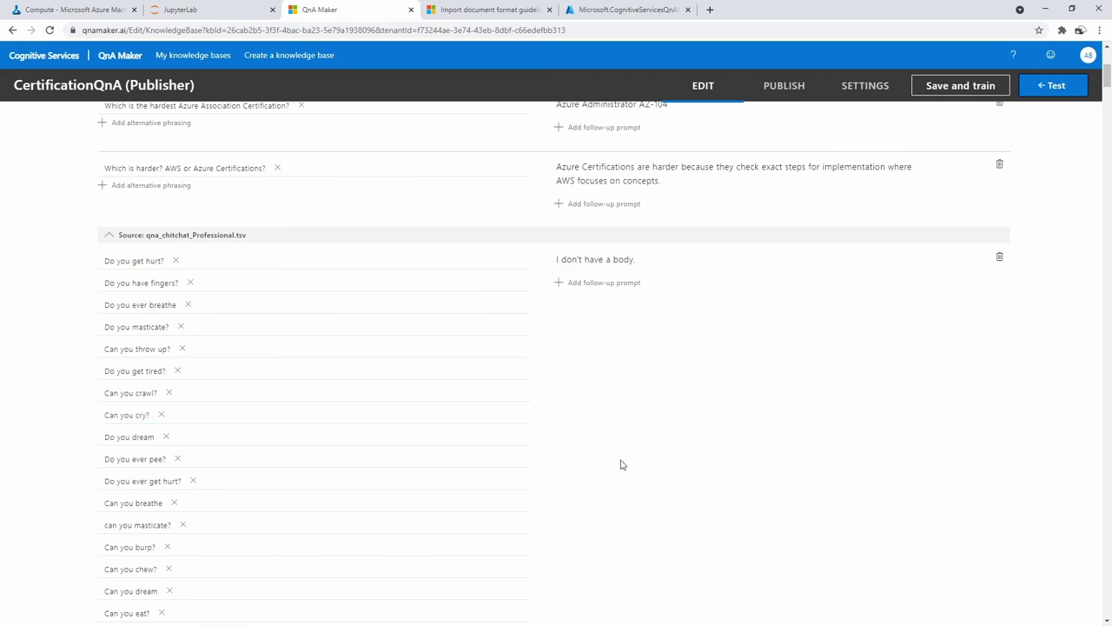
scroll(621, 465, down, 20)
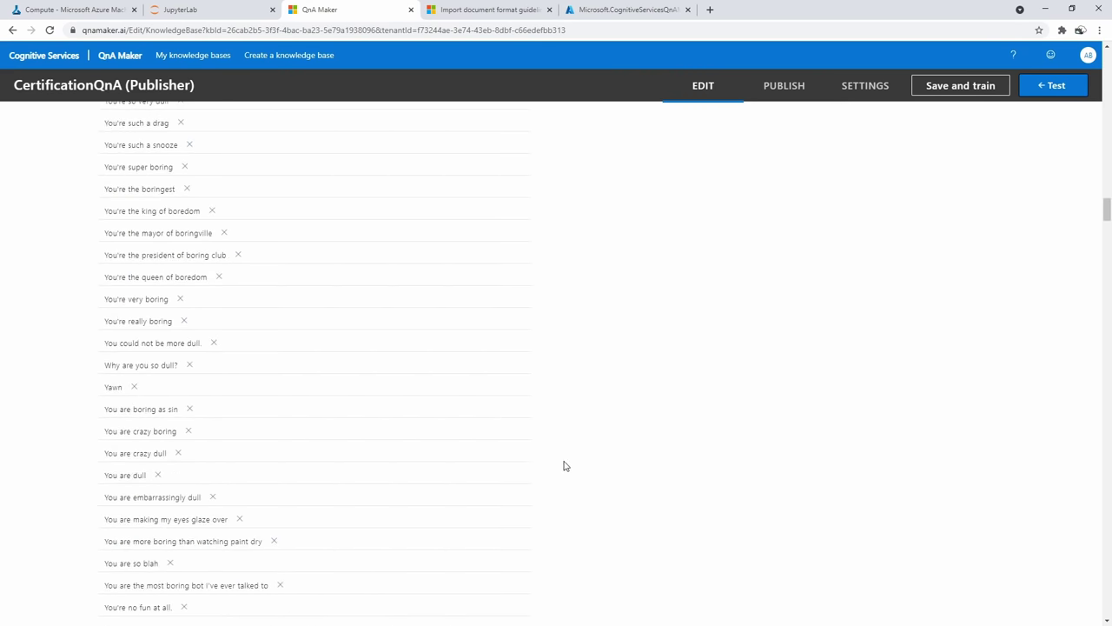
scroll(563, 466, up, 20)
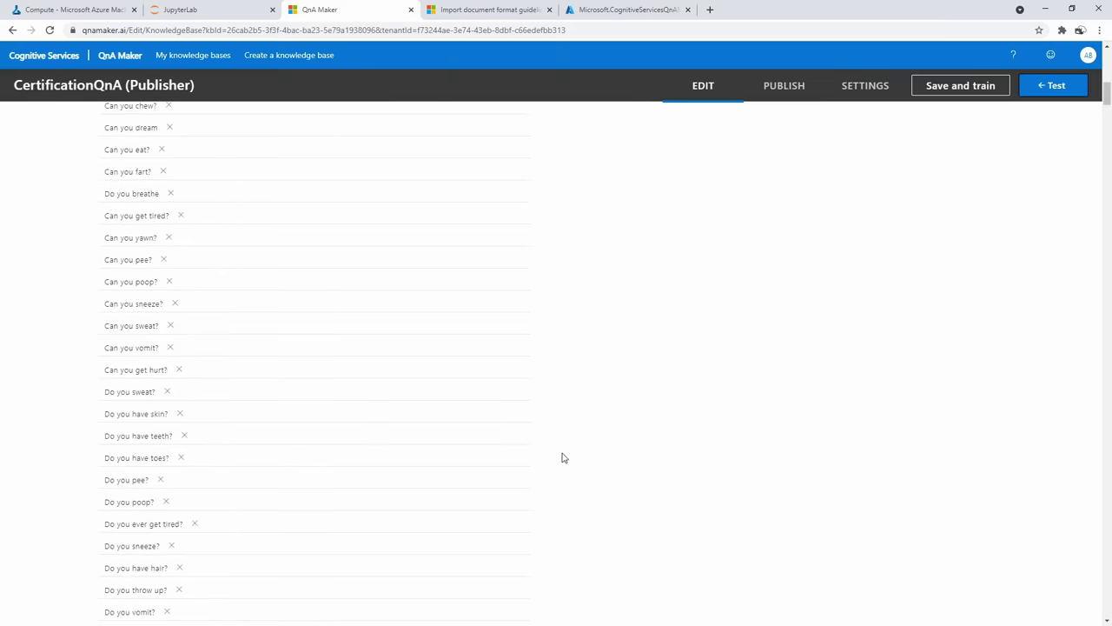
scroll(562, 459, up, 10)
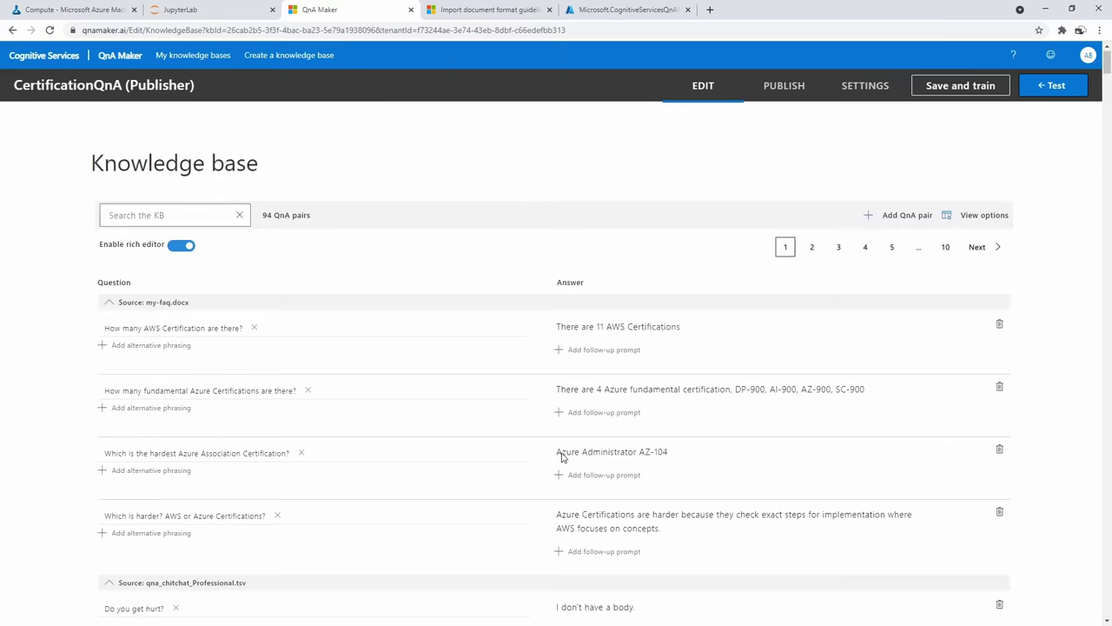
Test the knowledge base's chit-chat by sending the messages "hello", "How are you?" and "borning"
click(1036, 90)
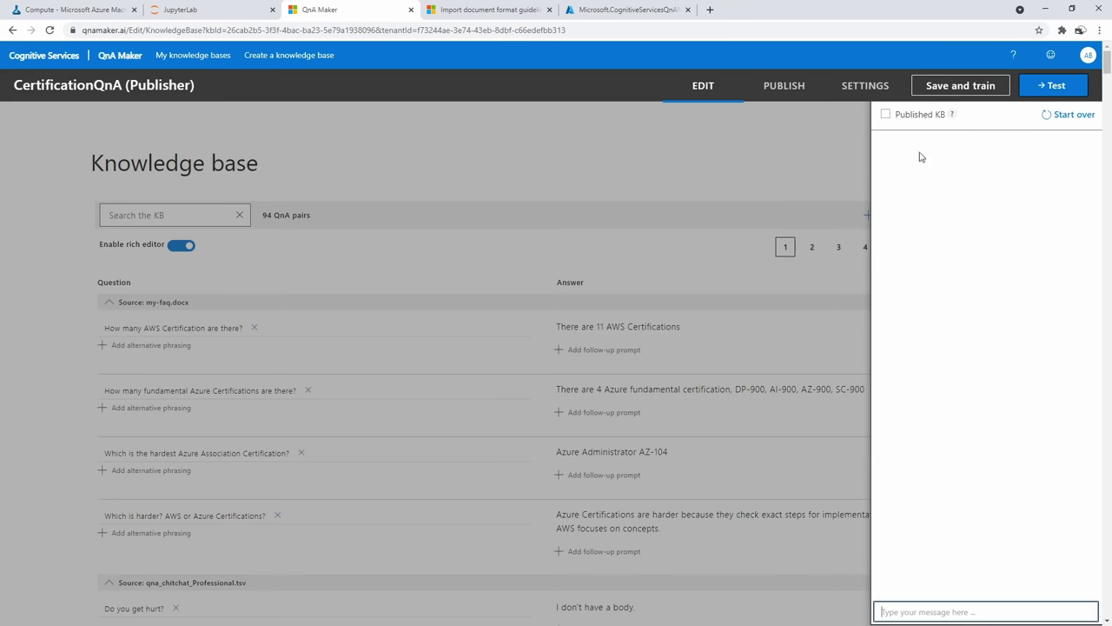
click(917, 611)
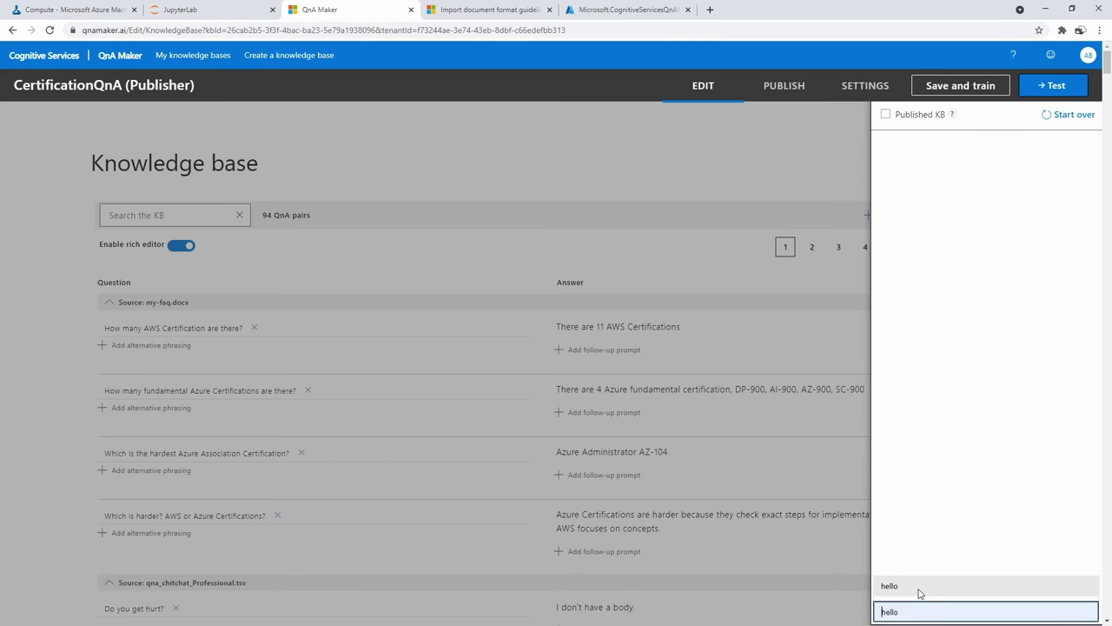
text(hello)
key(Return)
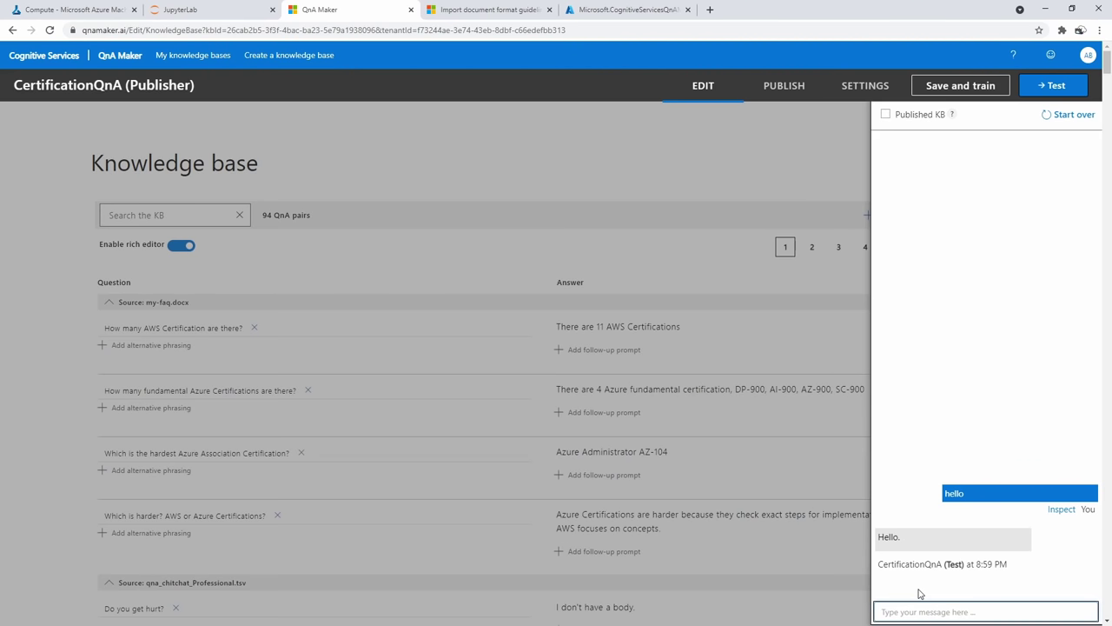
text(How are you?)
key(Return)
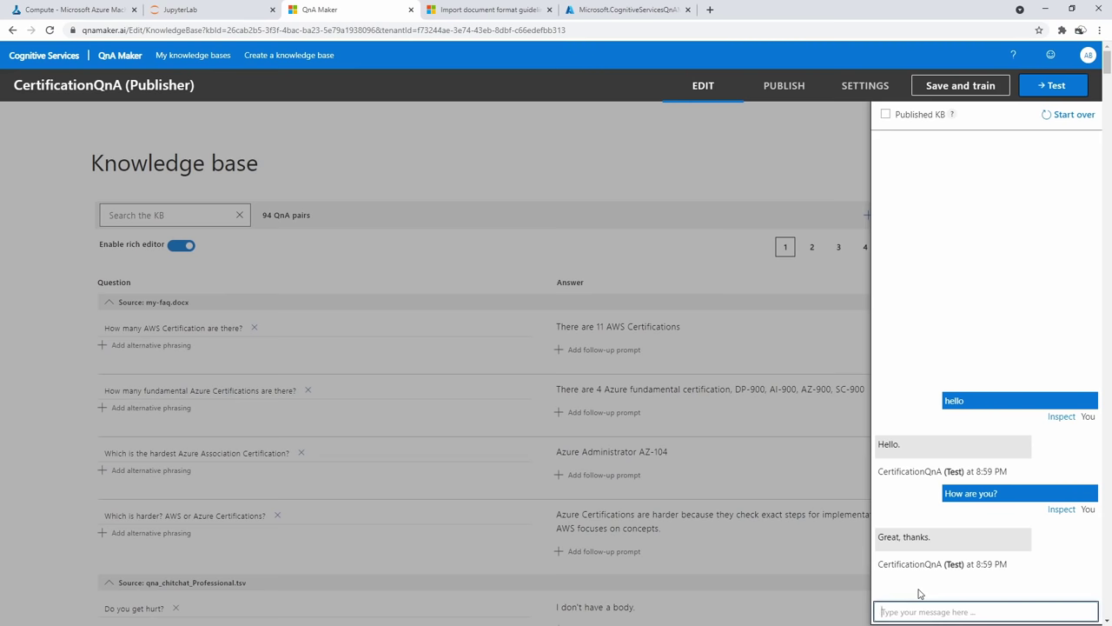
text(borning)
key(Return)
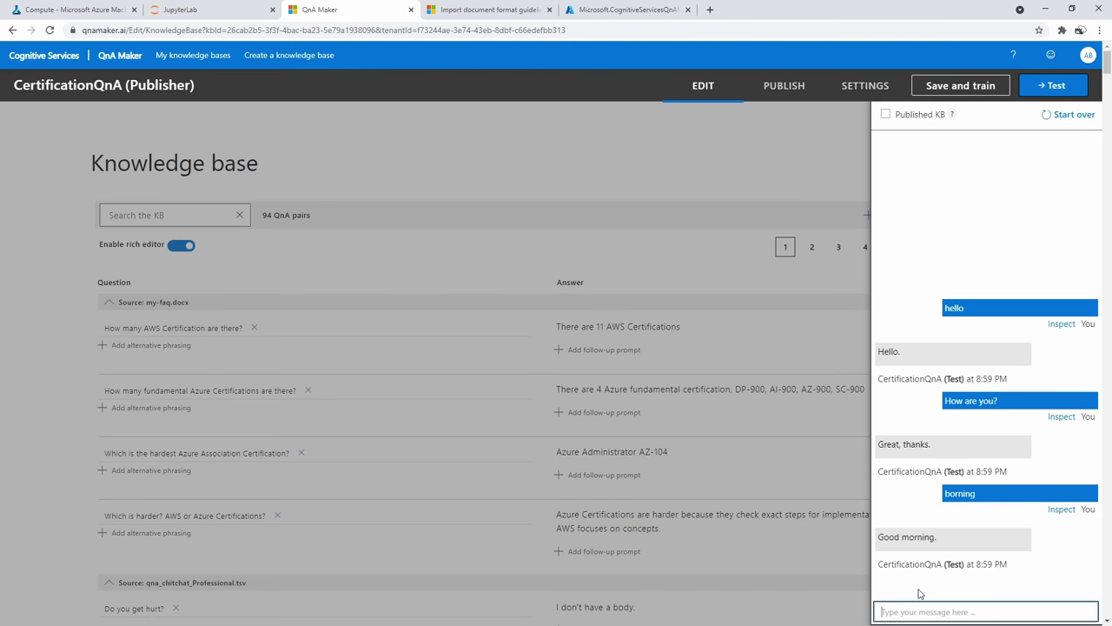
Ask the test bot "How many certifications are there?" and examine its reply
text(hello)
key(Return)
text(How many)
text( certifications )
text(arre)
text( t)
text(there?)
key(Return)
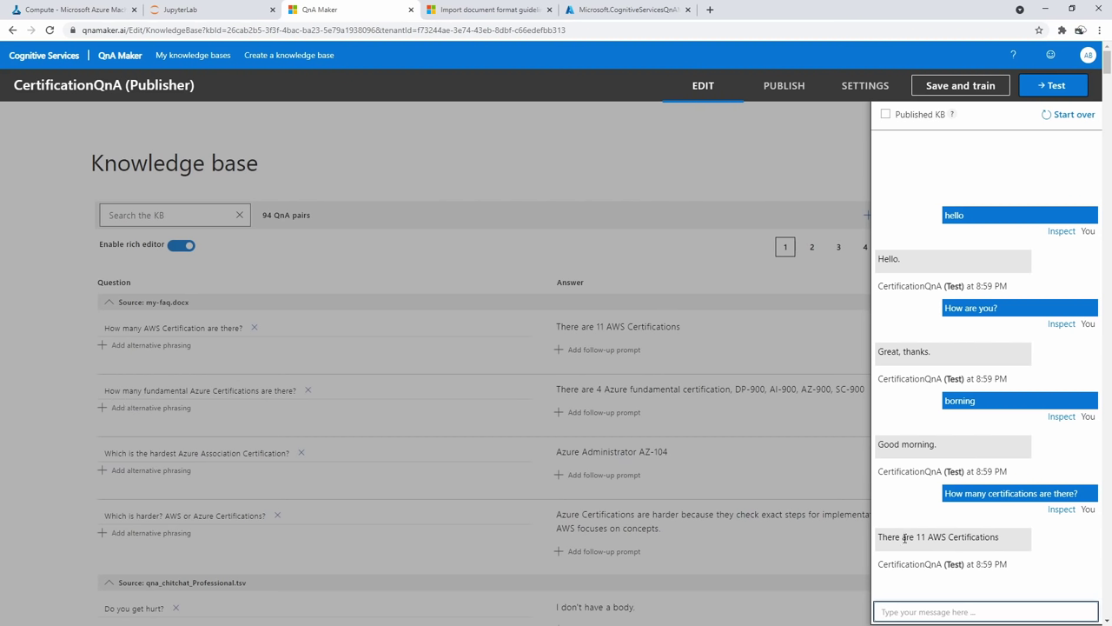
drag(905, 538, 1001, 539)
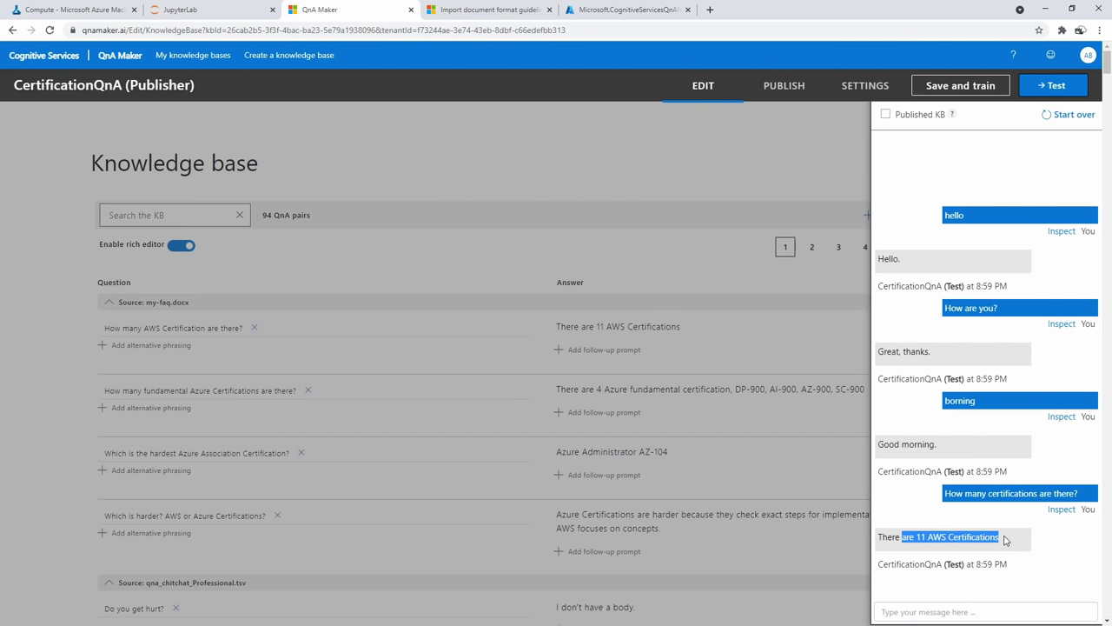
click(736, 181)
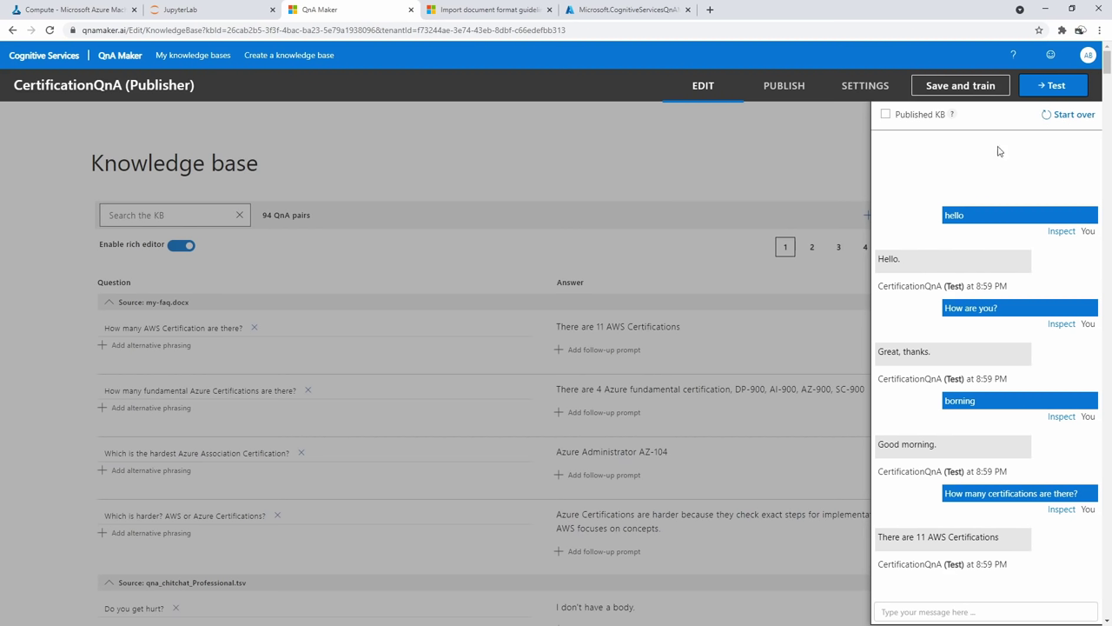
Close the test chat and add a QnA pair with the question "How many Azure Certifications are there?"
click(1056, 86)
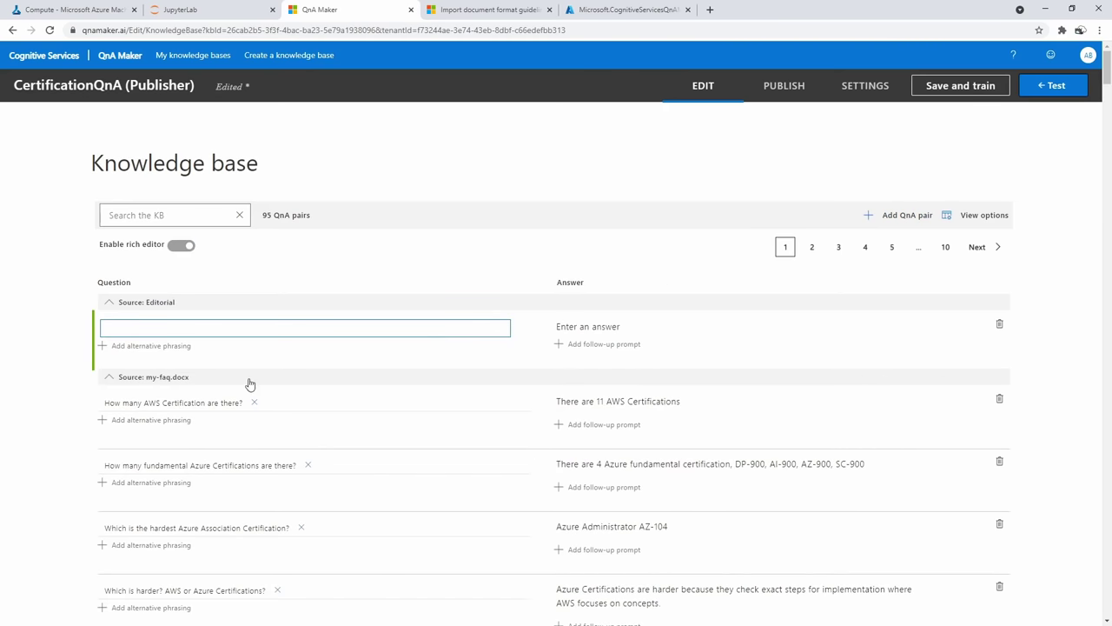
text(How many Azure Certification a)
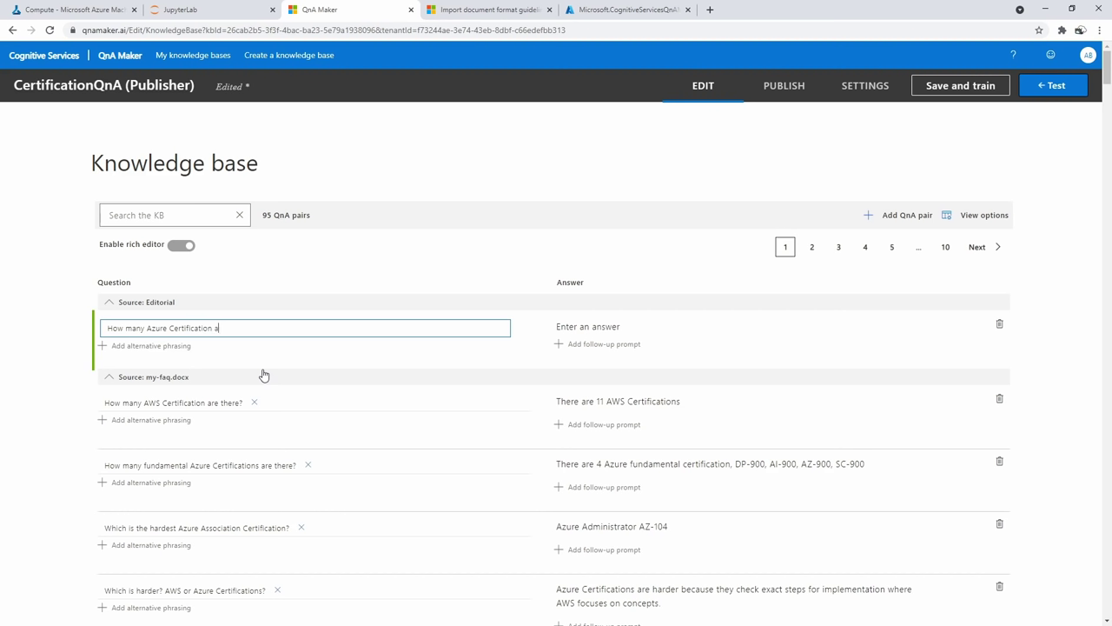
key(BackSpace)
key(BackSpace)
text(s are there?)
click(213, 327)
text(s)
Enter "There are 11-14 Azure Certifications" as the new pair's answer, without strikethrough formatting
click(578, 330)
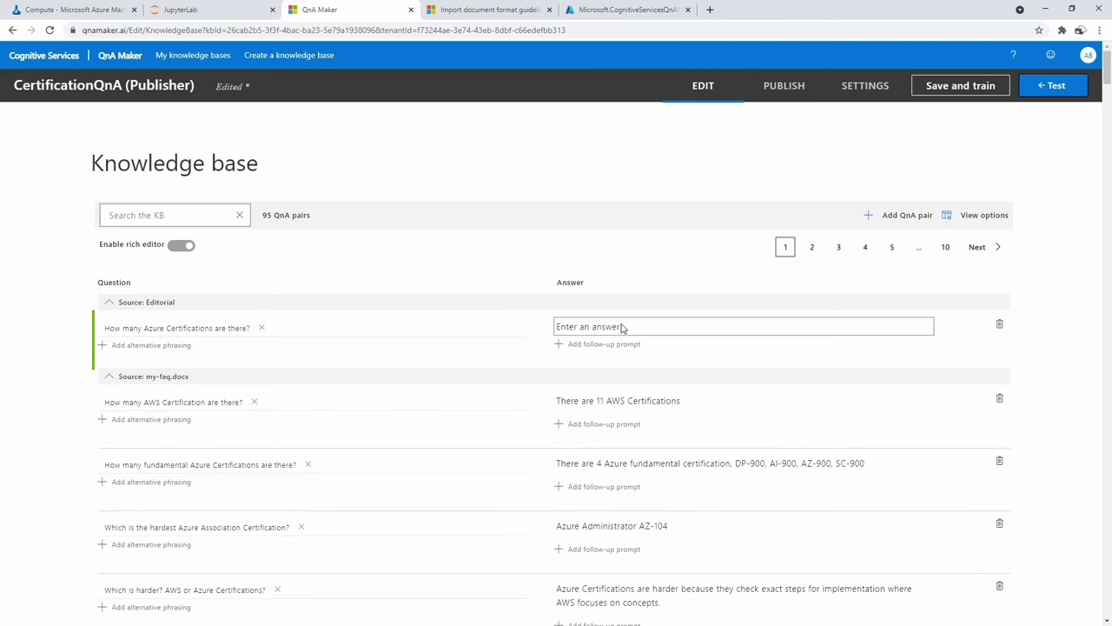
text(There are 12 Azu)
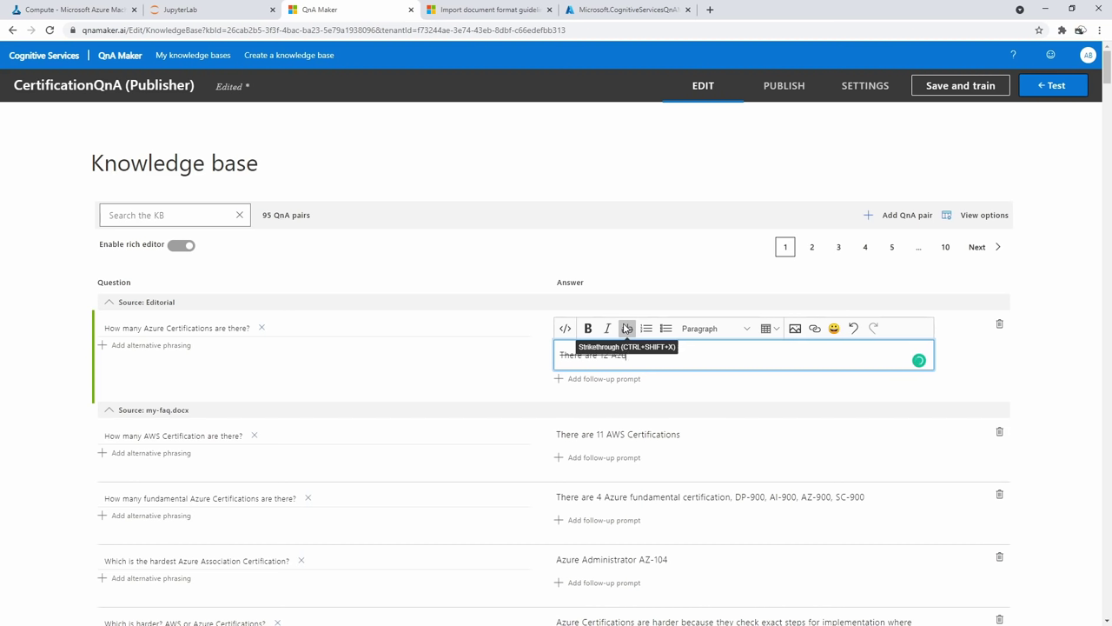
text(tions)
key(BackSpace)
key(BackSpace)
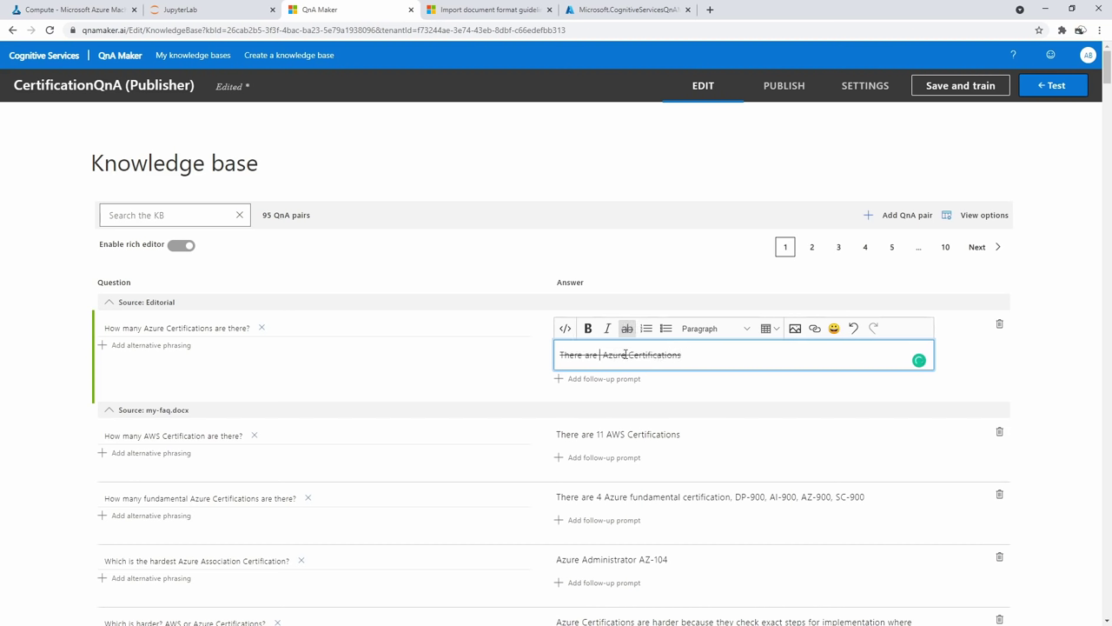
text(11-14)
triple_click(705, 357)
click(707, 359)
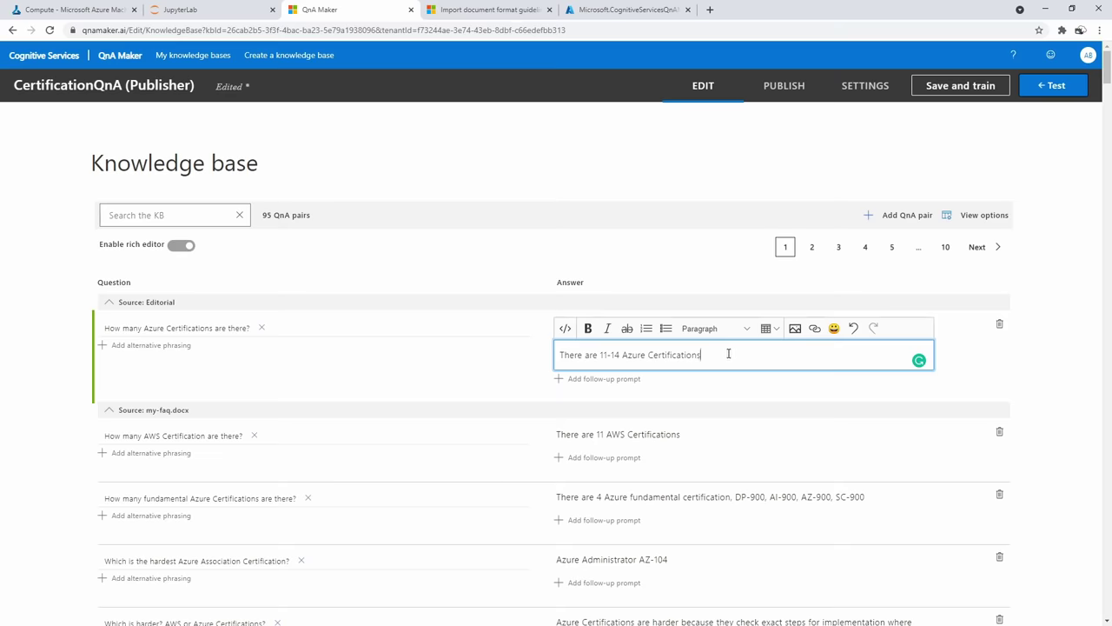
click(974, 372)
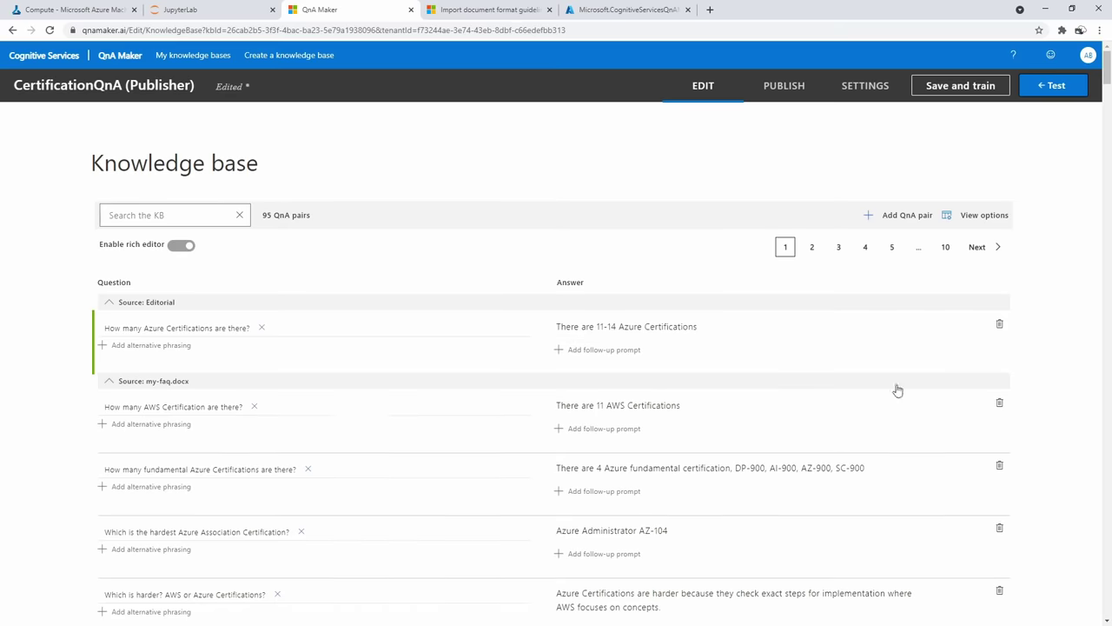
Correct the AWS question to "How many AWS Certifications are there?" and save and train the knowledge base
click(213, 407)
text(s)
click(961, 85)
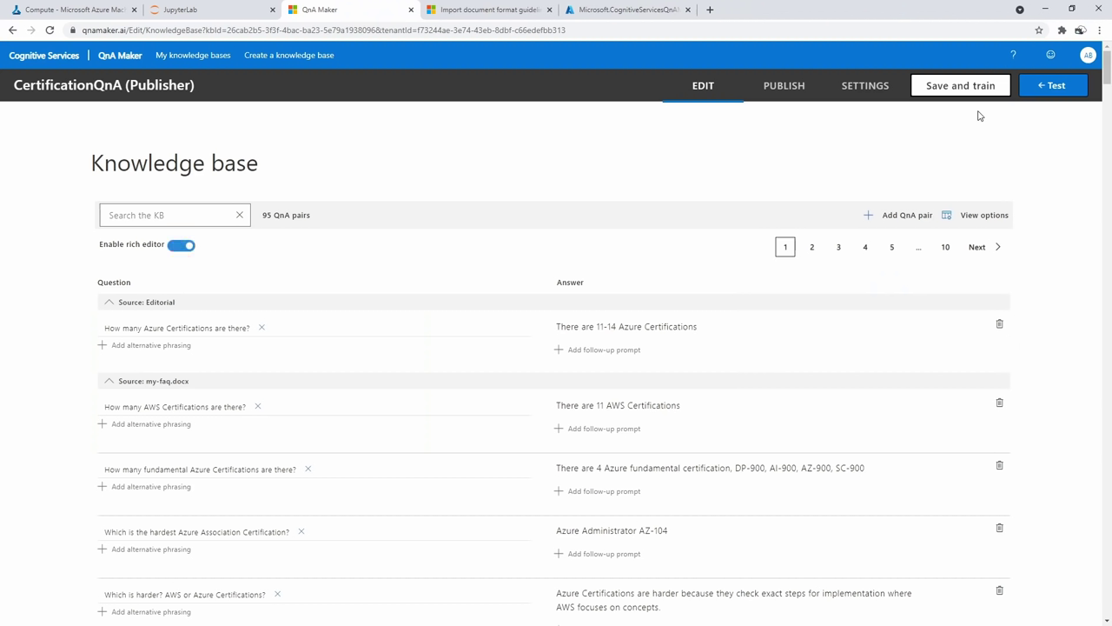
Test the retrained knowledge base with the question "How many certifications are there?"
click(1047, 86)
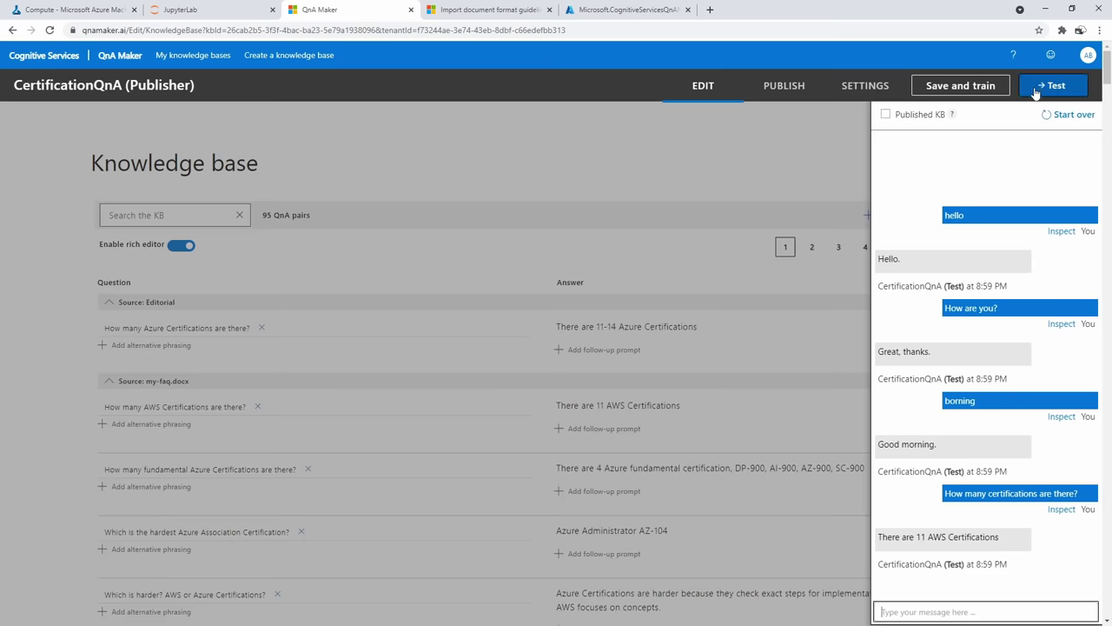
click(973, 612)
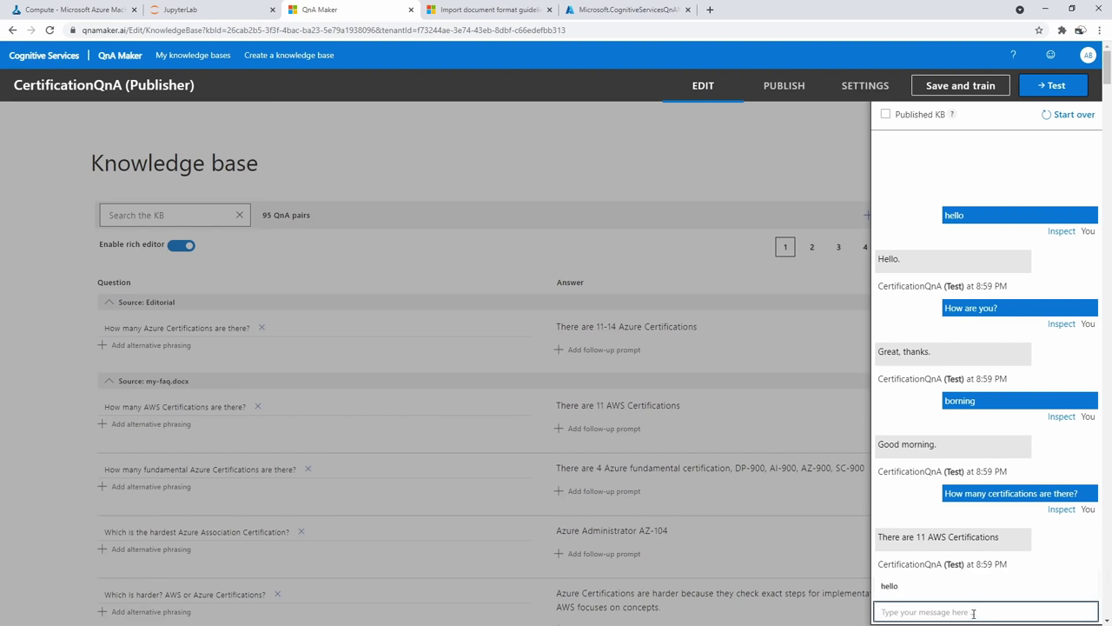
text(How many cer)
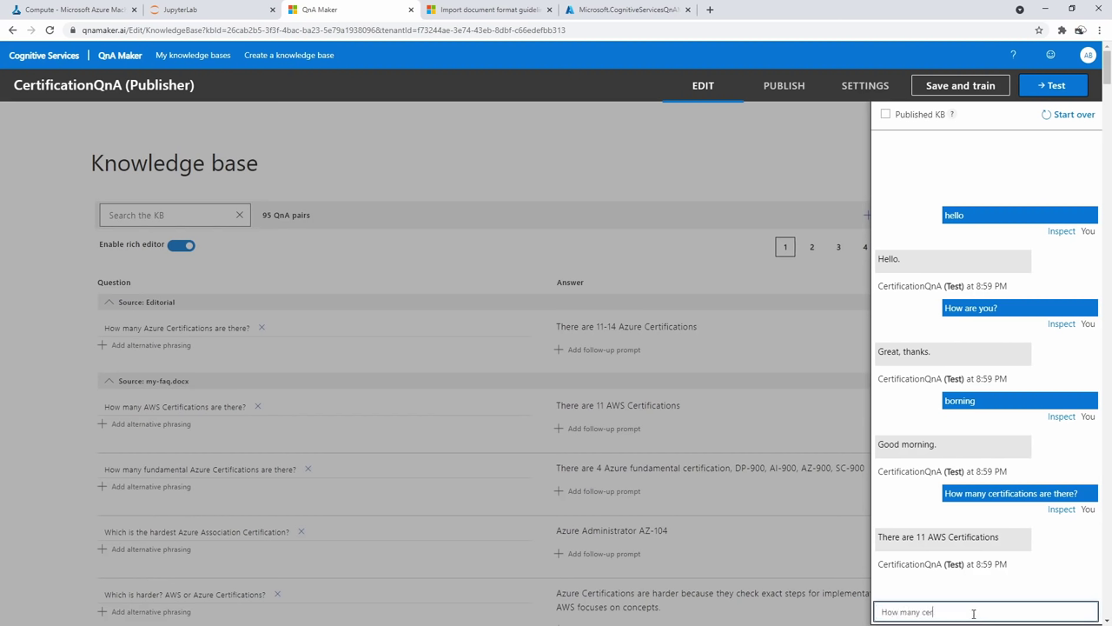
text(tification)
text(s are tehre)
text(here?)
key(Return)
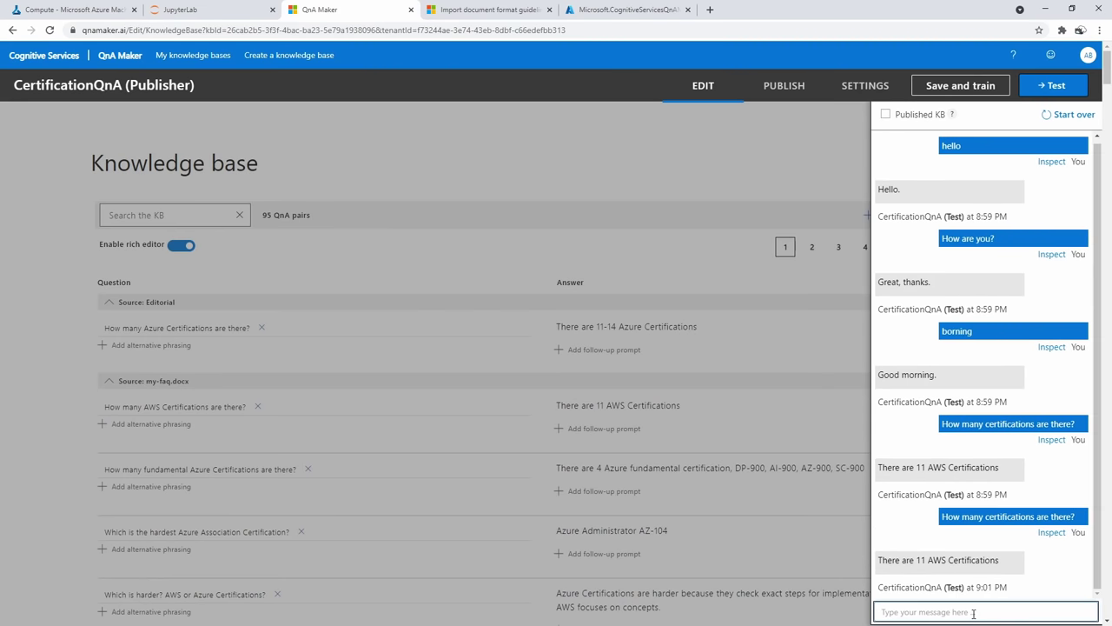
Ask the test bot "How many Azure Certifications are there?", check its reply and close the test chat
key(Down)
key(Down)
key(Down)
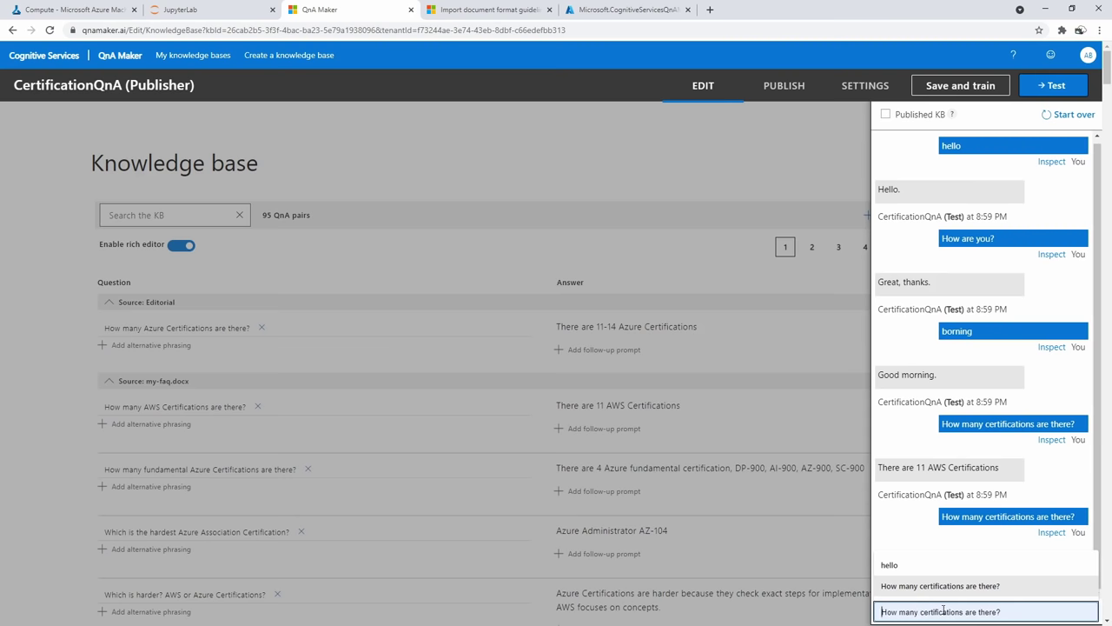
text(How many)
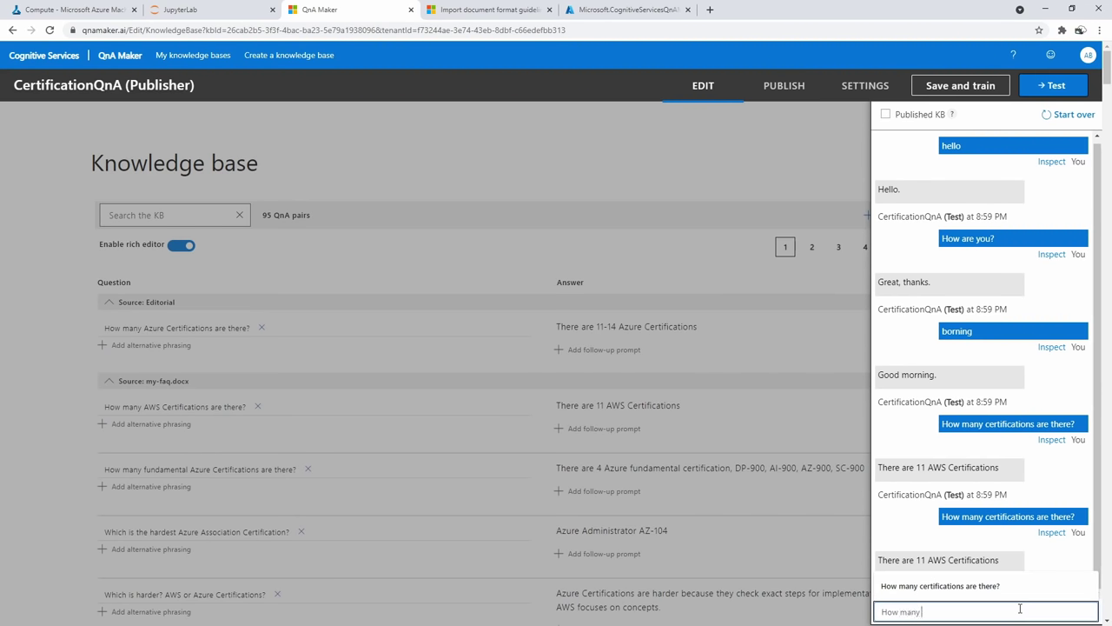
text( Azure Certificati)
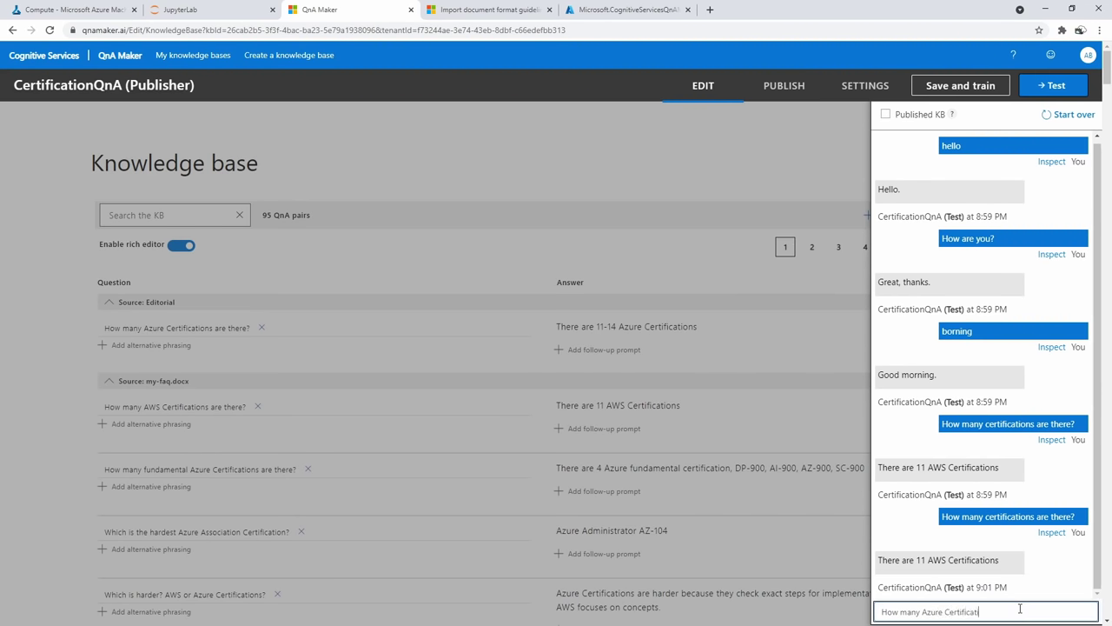
text(ons are there?)
key(Return)
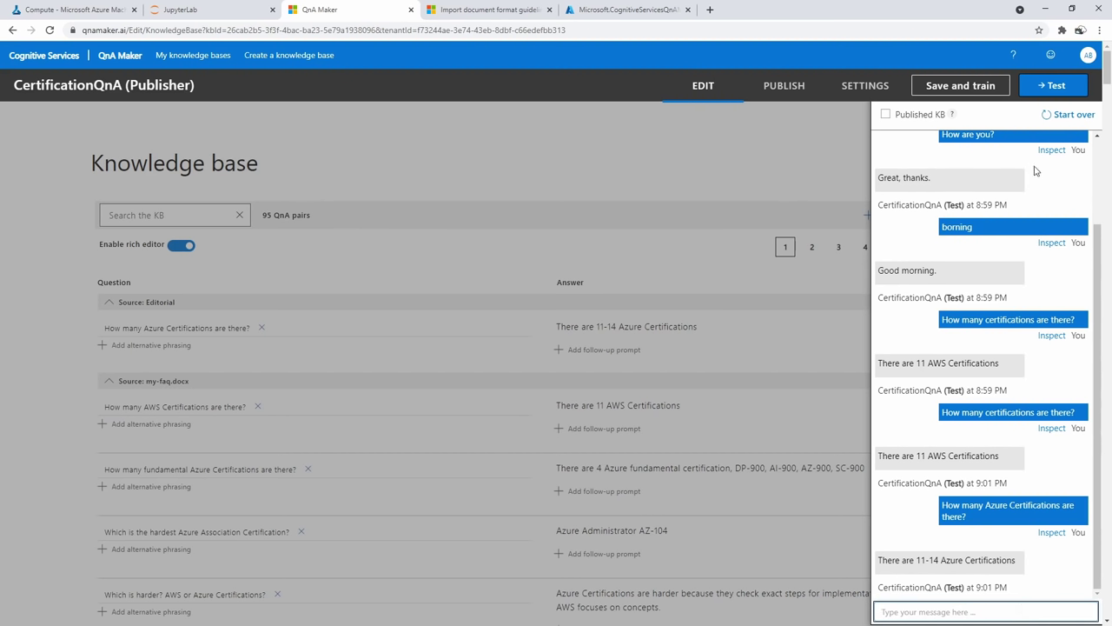
click(723, 226)
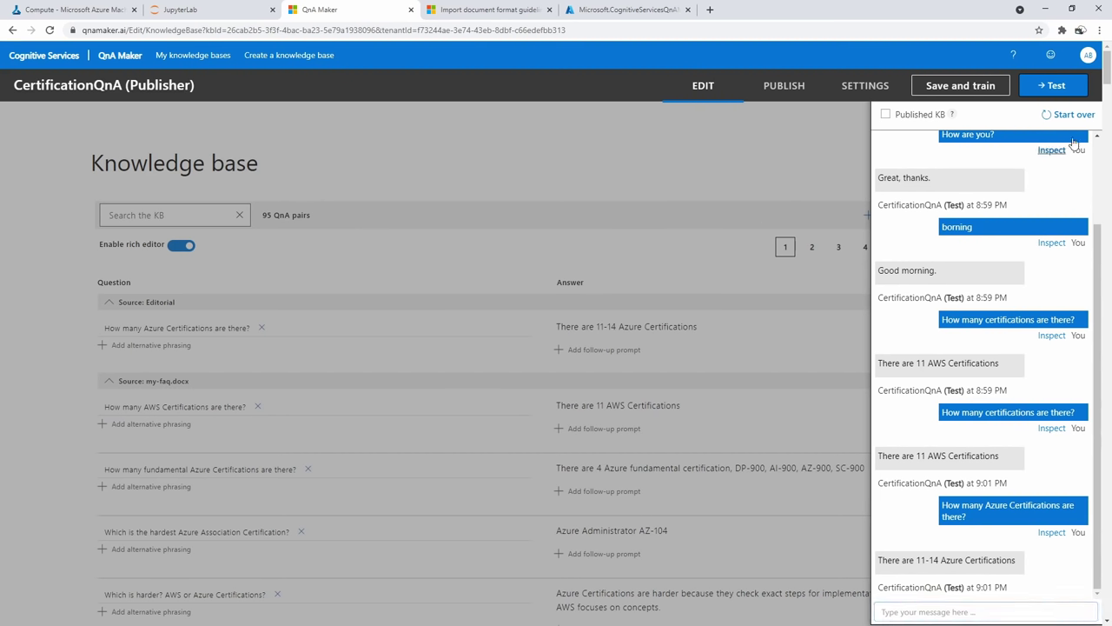
click(1053, 85)
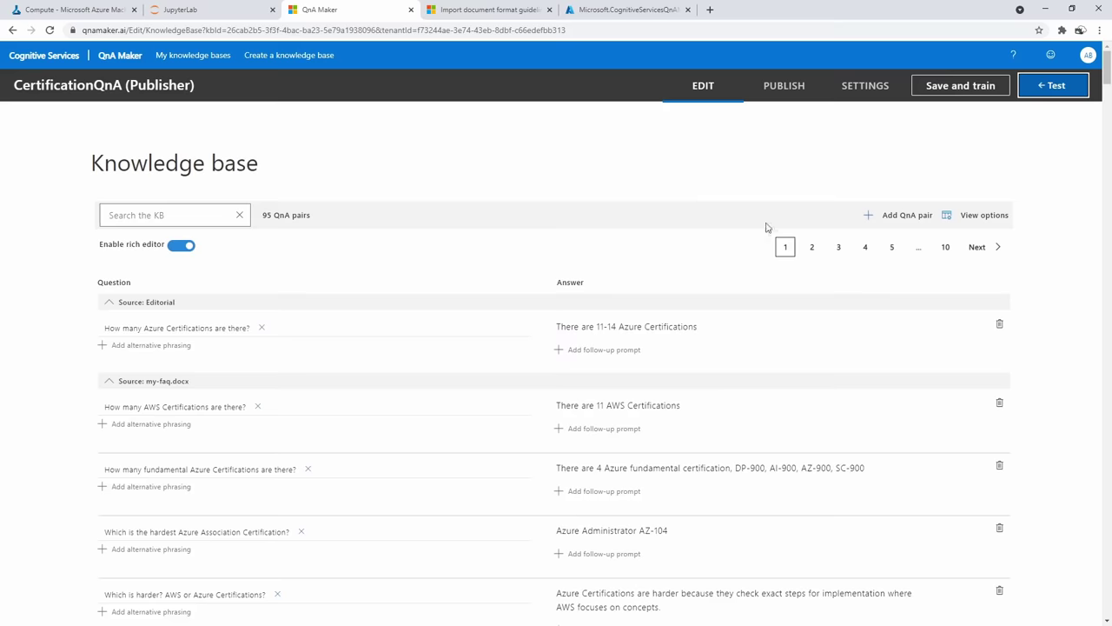
Add a QnA pair with the question "How many certifications are there?" and the answer "Which Cloud Service Provider?"
click(897, 216)
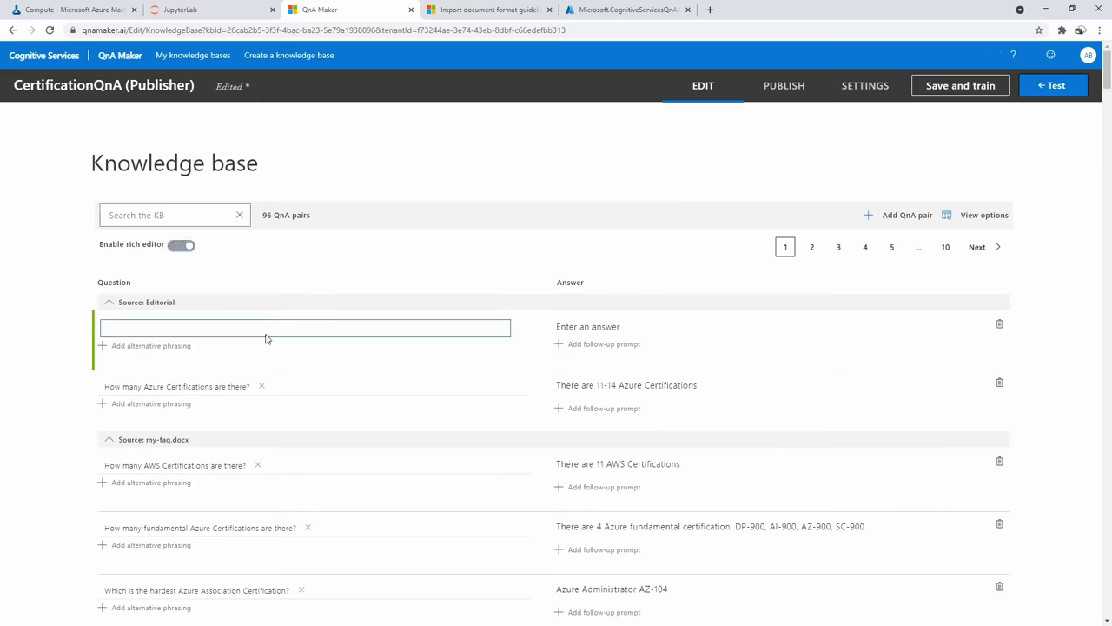
text(How many certifications are there?)
click(543, 333)
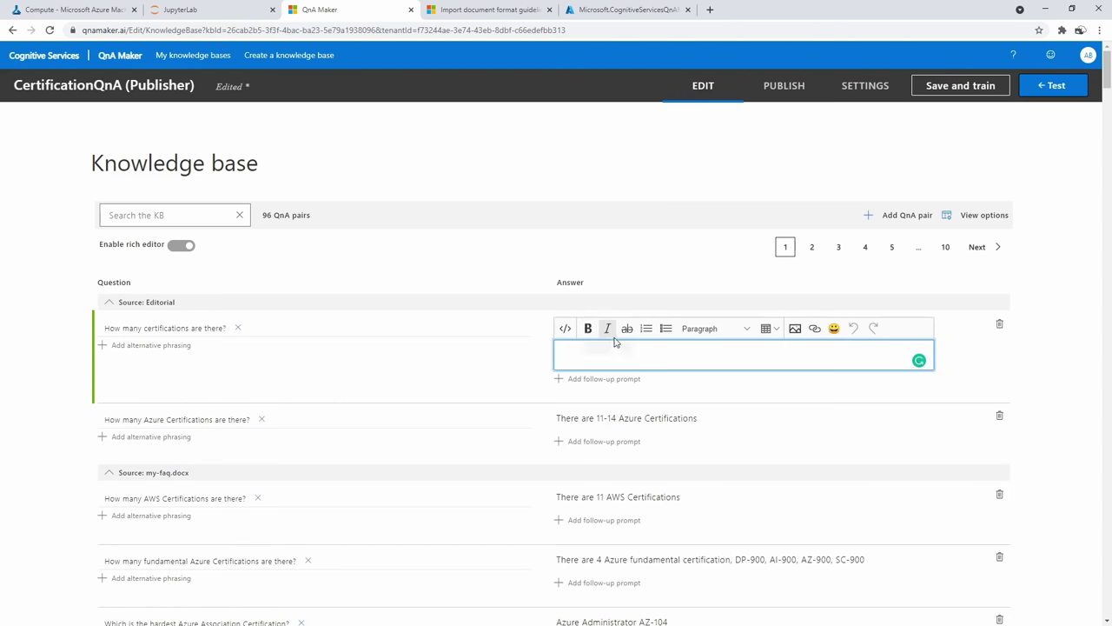
text(yWhich Cer)
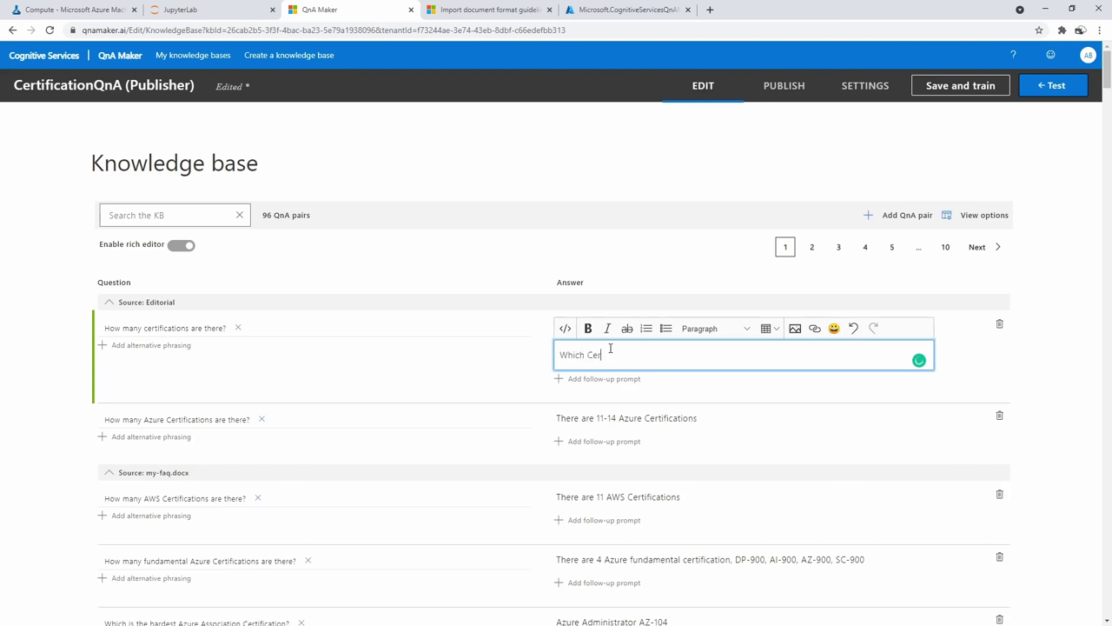
text(tification)
key(ctrl+a)
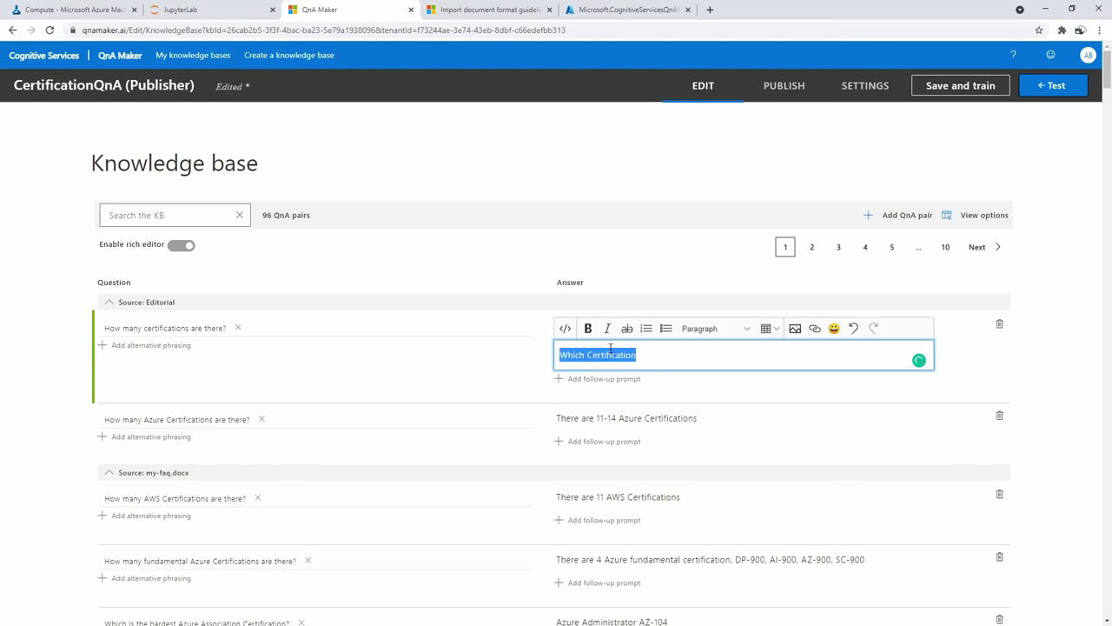
text(Which Cloud)
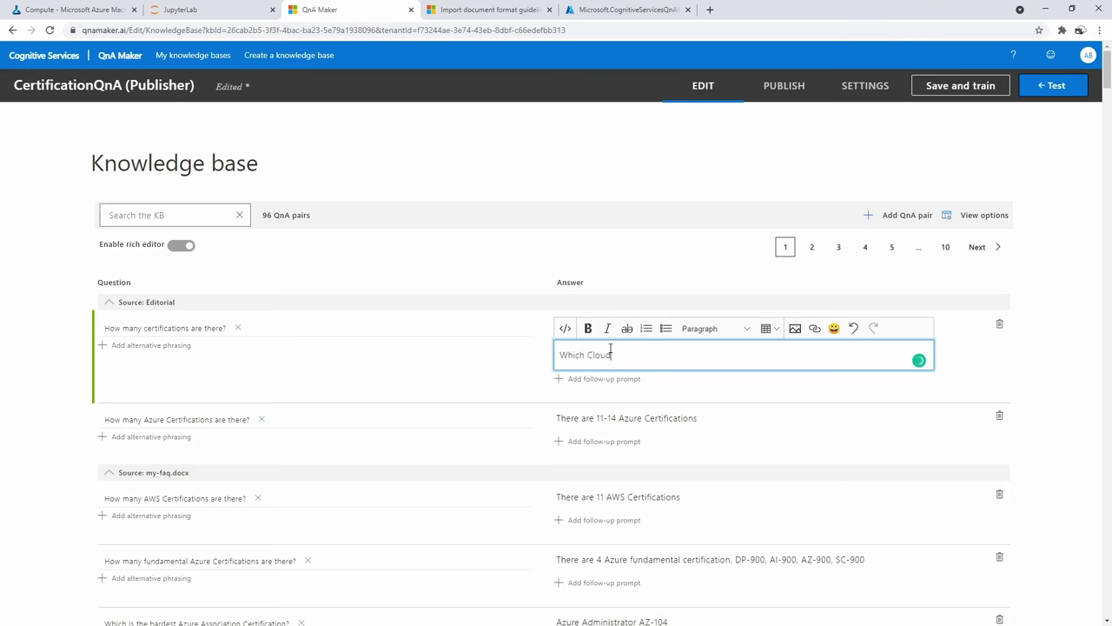
text( Service Provider?)
key(Return)
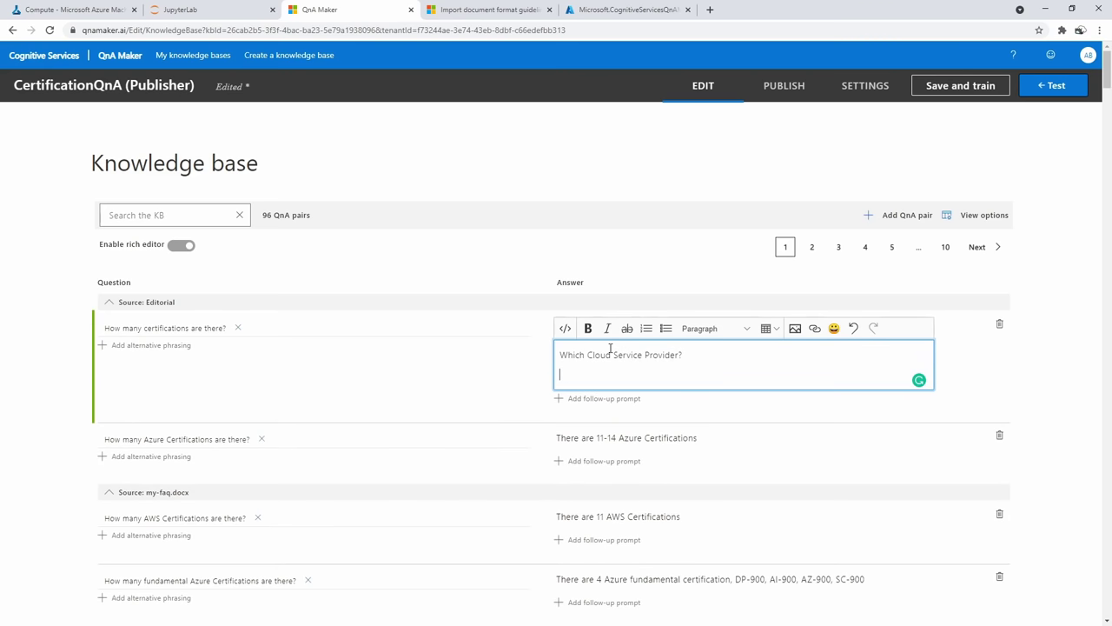
Add a bulleted list with the items AWS and Azure under the new pair's answer text
click(665, 329)
text(AWS)
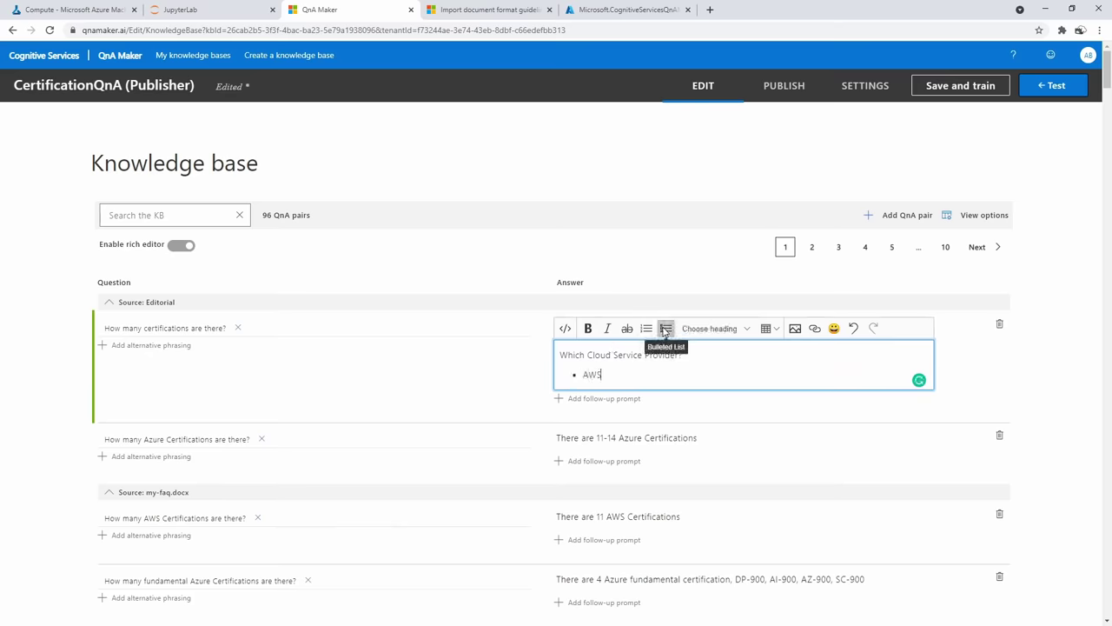
key(Return)
text(Azure)
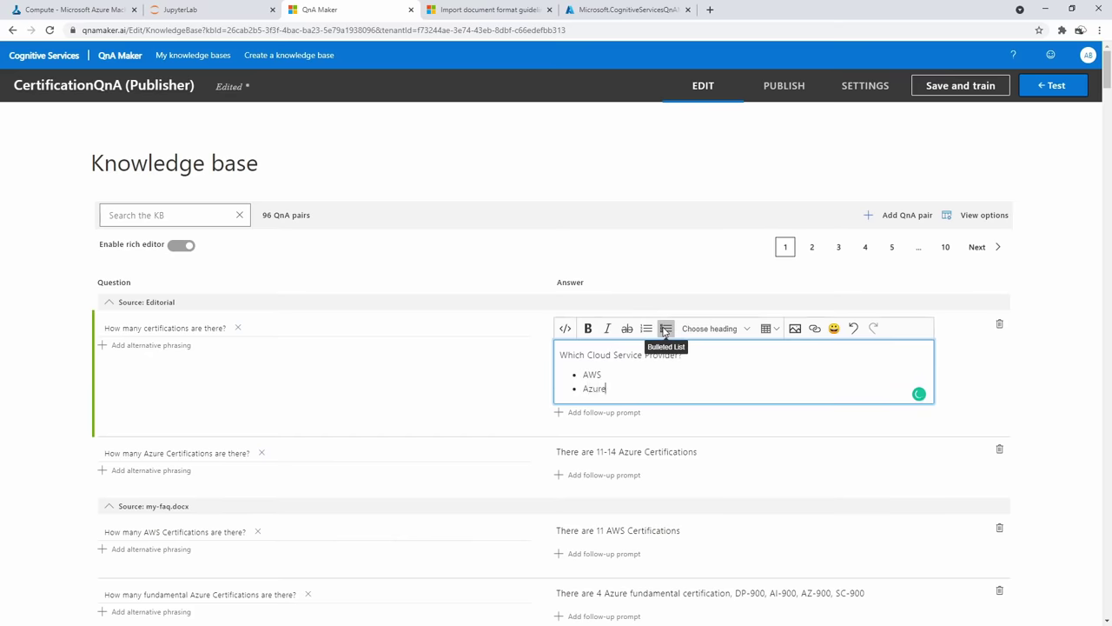
Start a follow-up prompt for the "Which Cloud Service Provider?" answer with the display text AWS
click(606, 412)
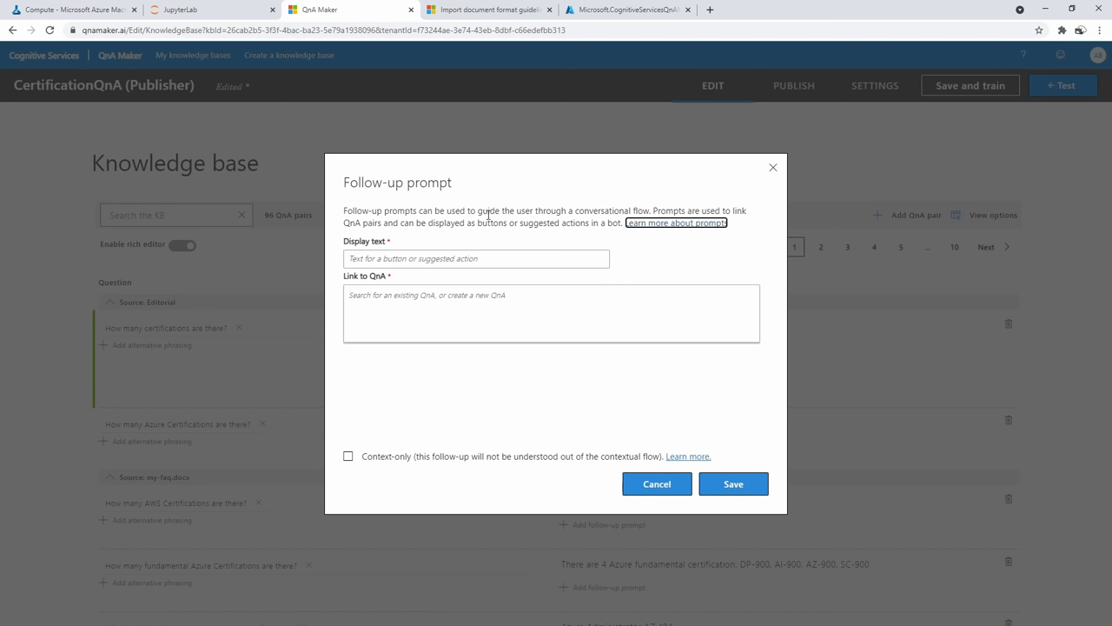
click(632, 484)
click(635, 384)
drag(414, 210, 721, 211)
click(407, 241)
click(408, 253)
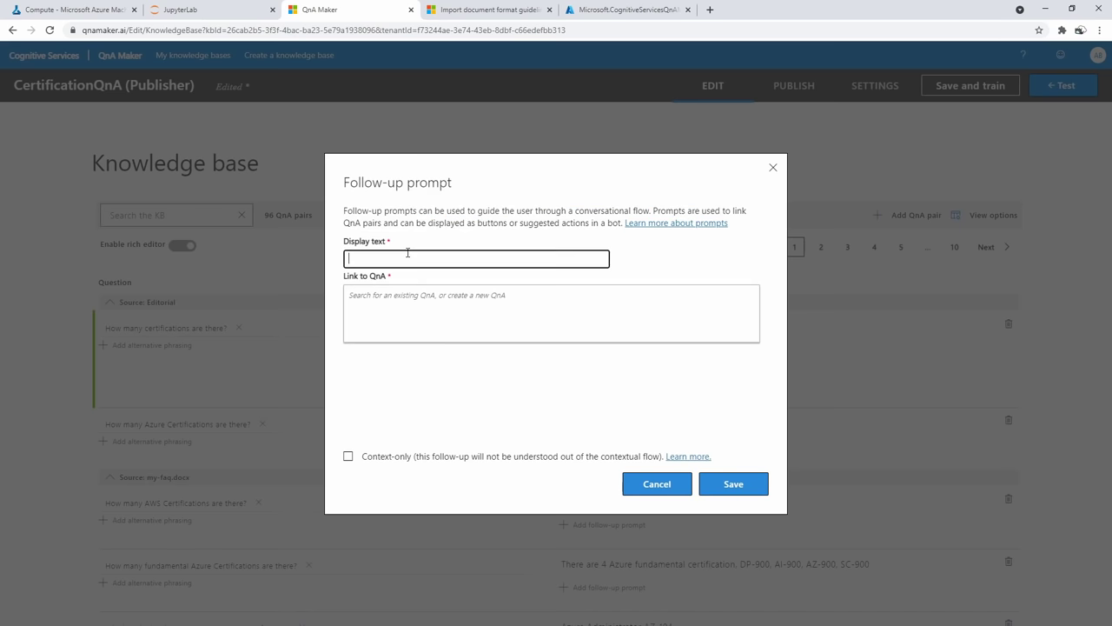
text(AWS)
click(441, 313)
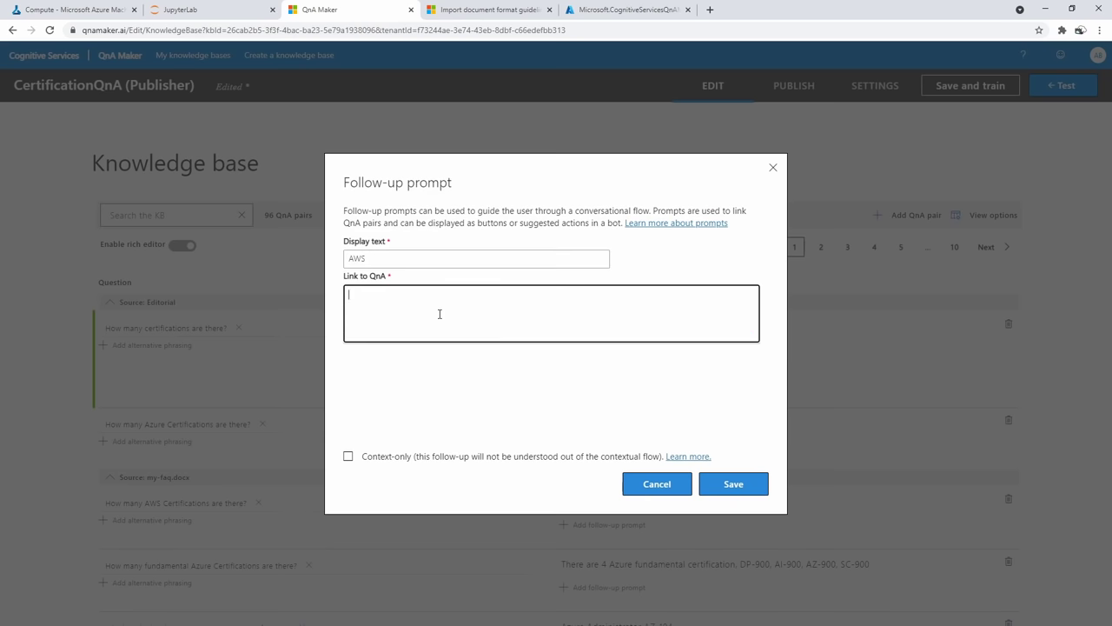
click(440, 254)
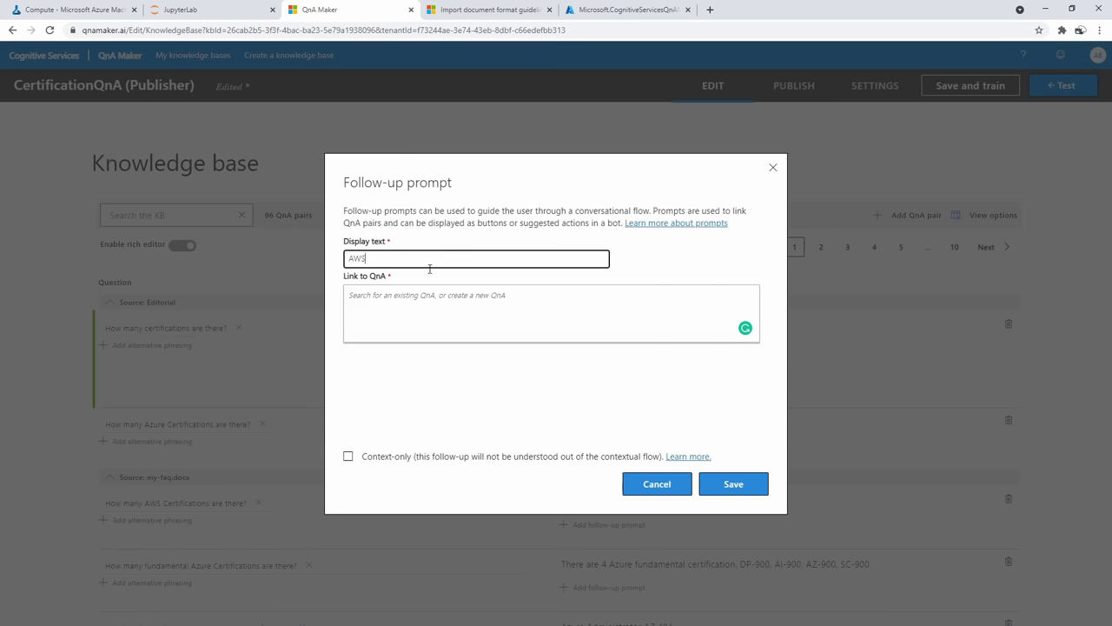
Link the AWS prompt to the existing "How many AWS Certifications are there?" pair, make it context-only and save it
click(497, 307)
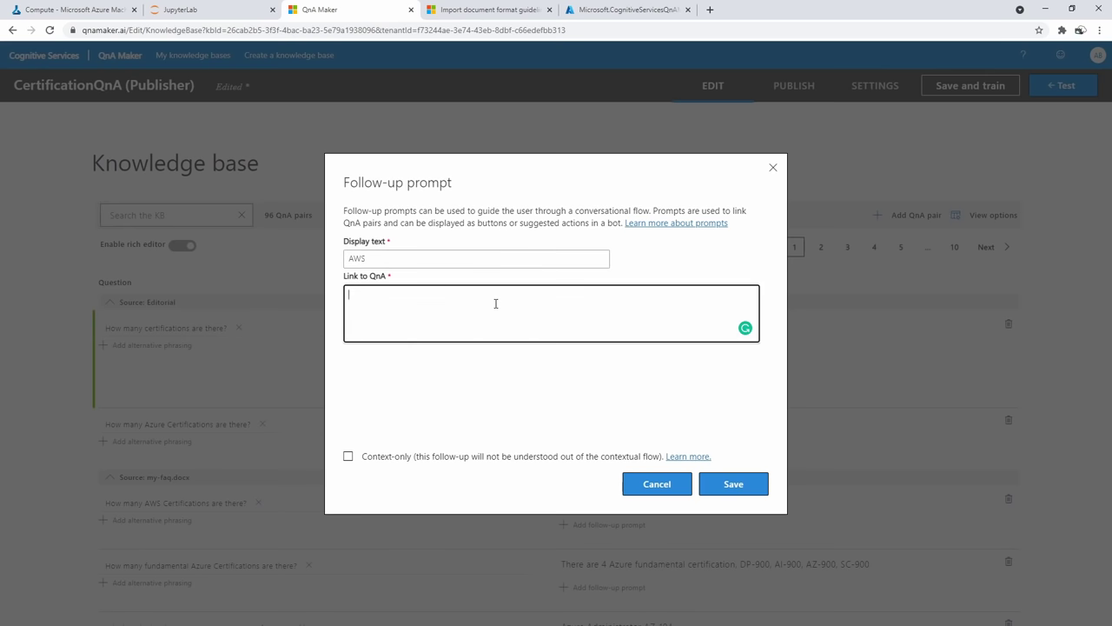
text(How many A)
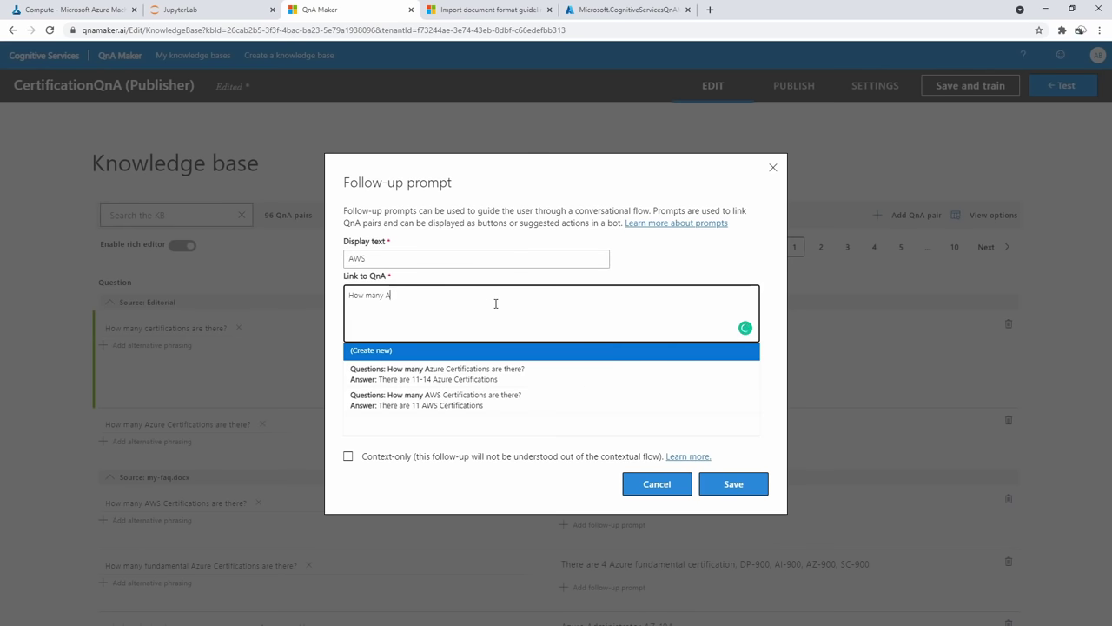
click(479, 398)
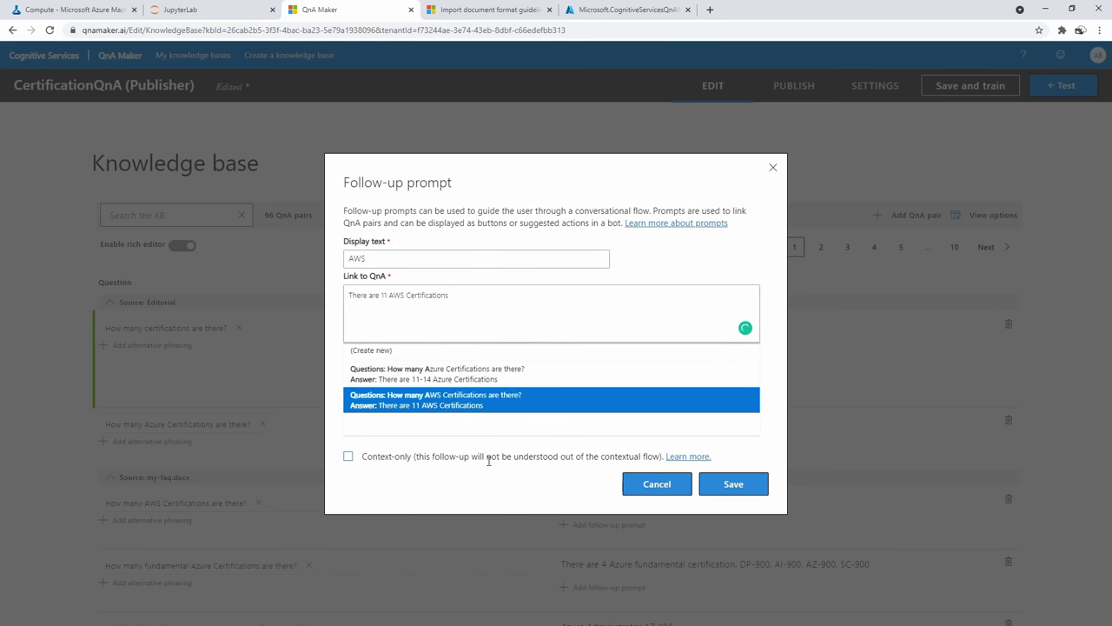
click(349, 458)
click(730, 484)
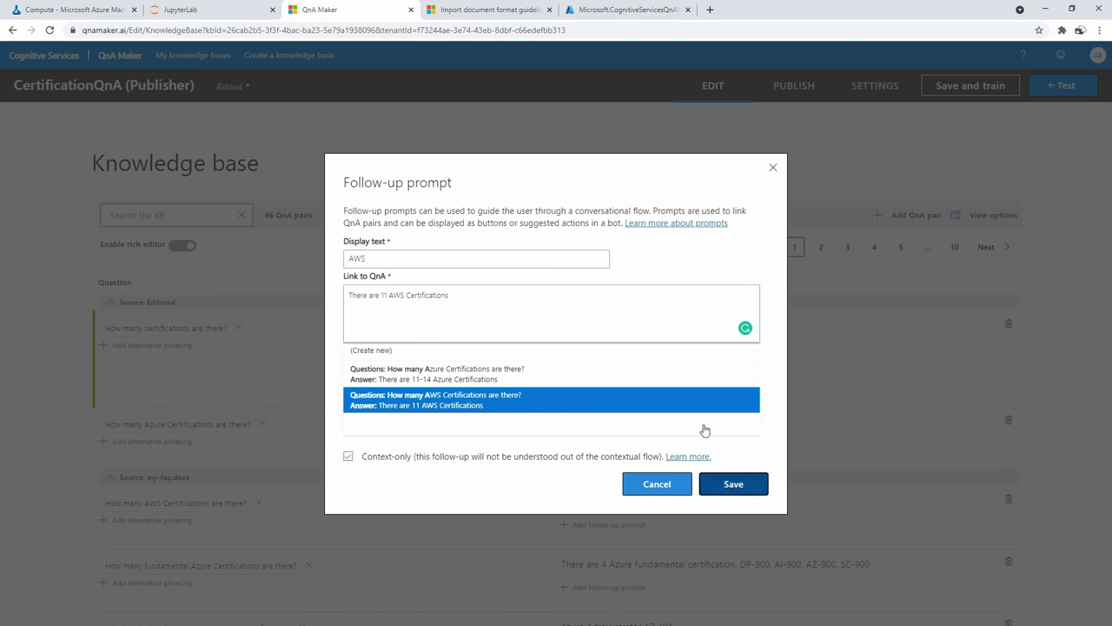
click(598, 408)
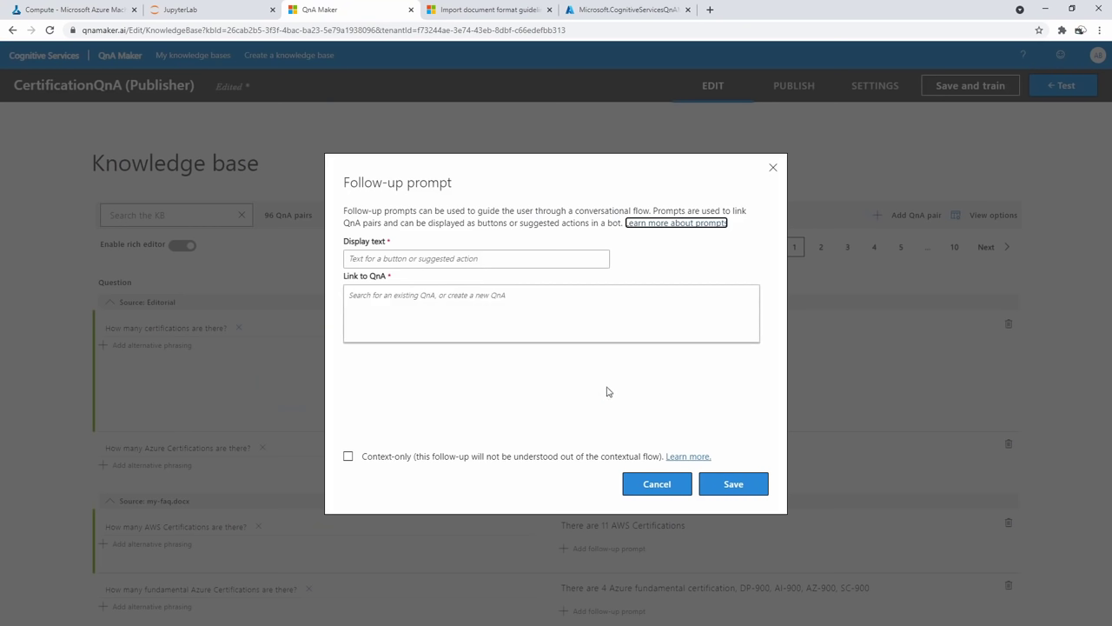
click(470, 304)
click(424, 261)
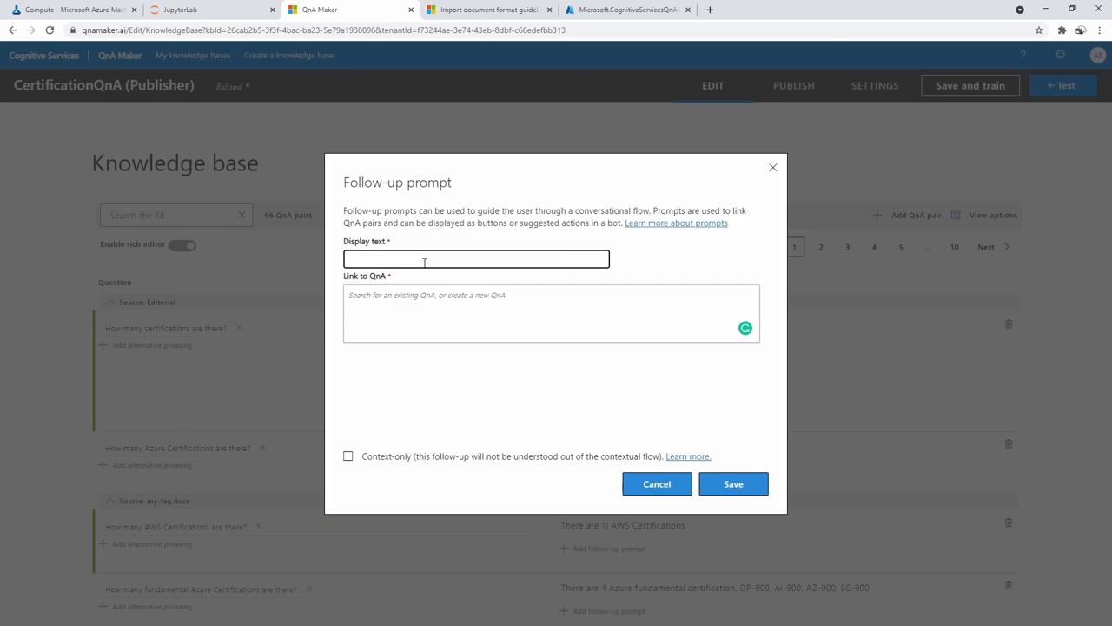
text(Azure)
click(433, 306)
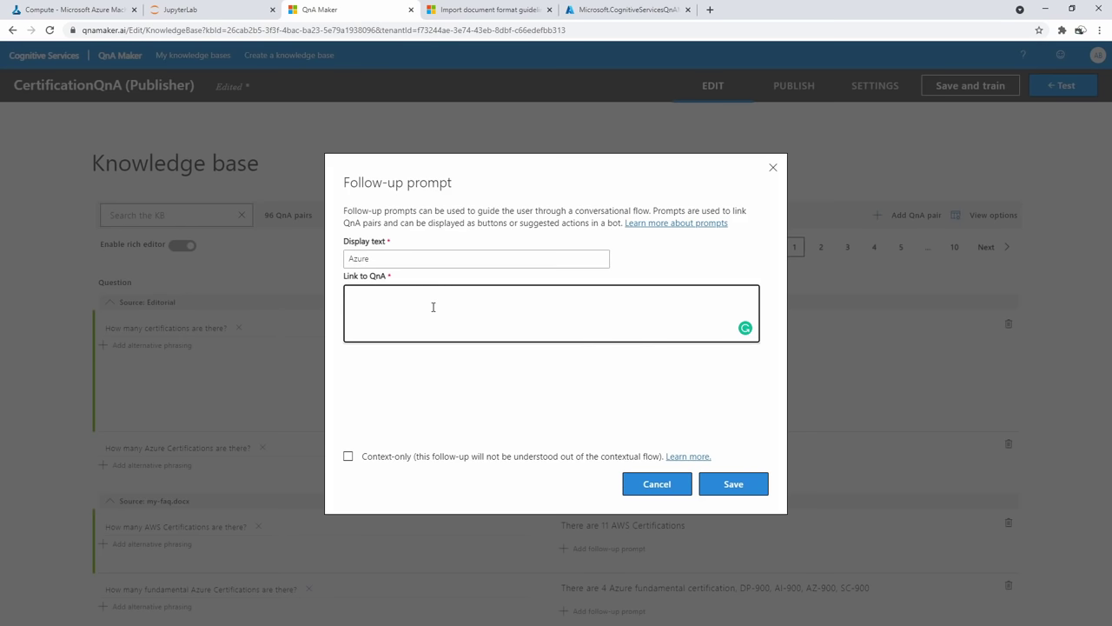
text(How many Azure)
click(454, 372)
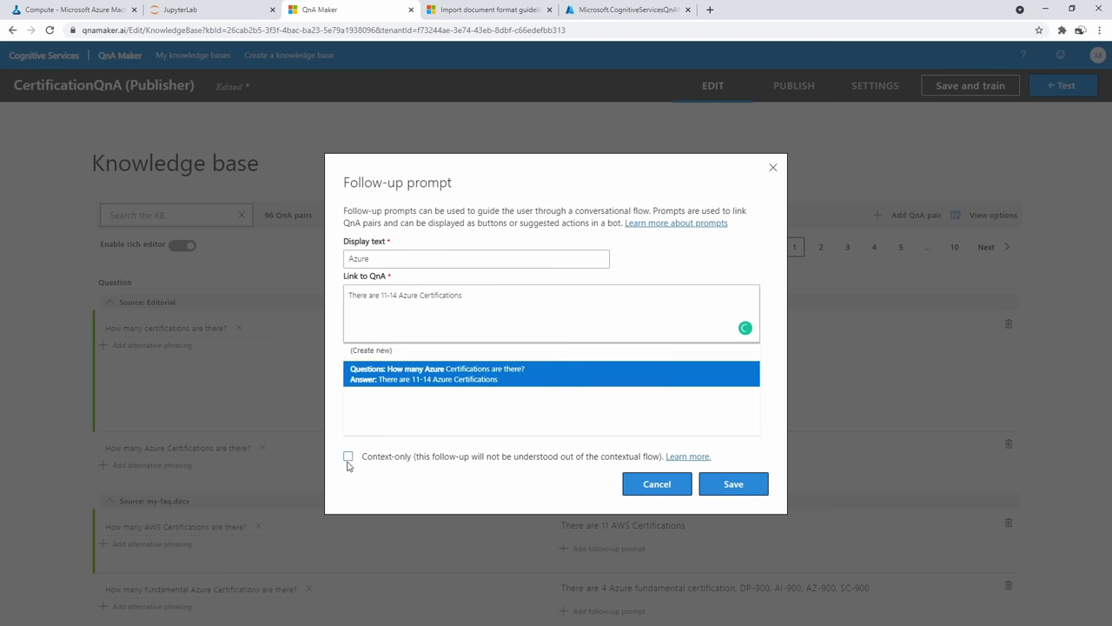
click(639, 489)
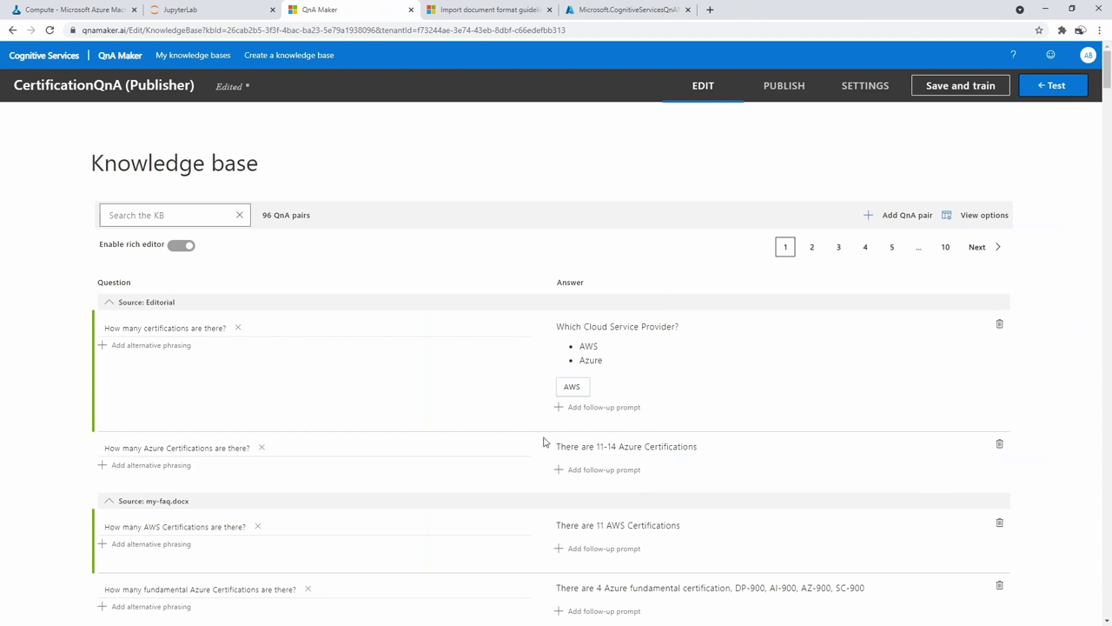
Add a follow-up prompt with display text Azure, linked to the "How many Azure Certifications are there?" pair, and save it
click(585, 409)
click(441, 261)
text(Azure)
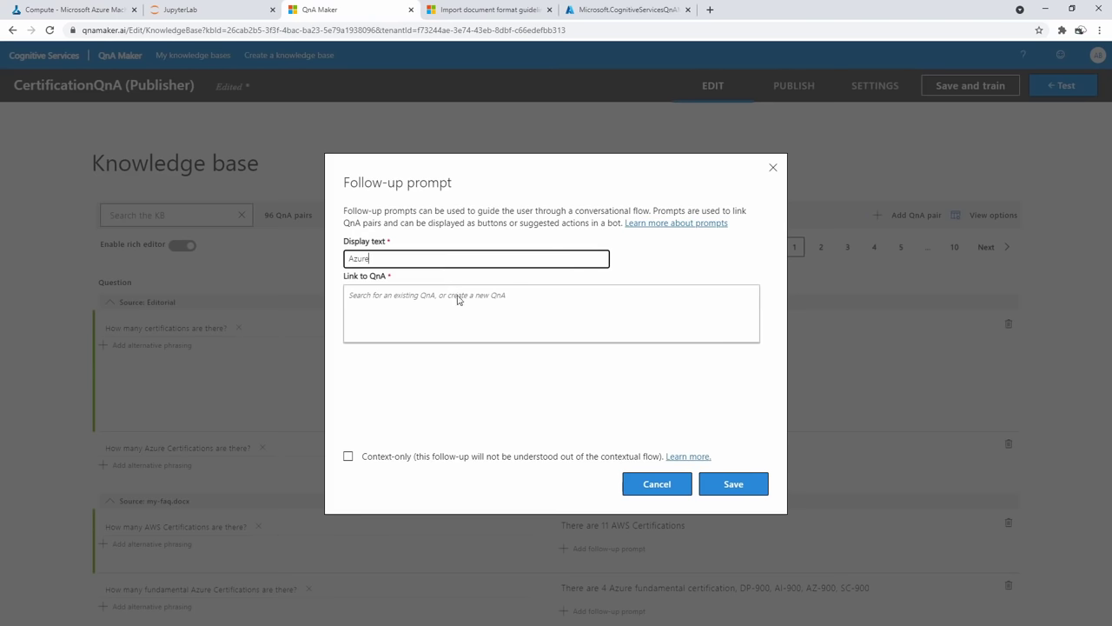
click(461, 304)
text(H)
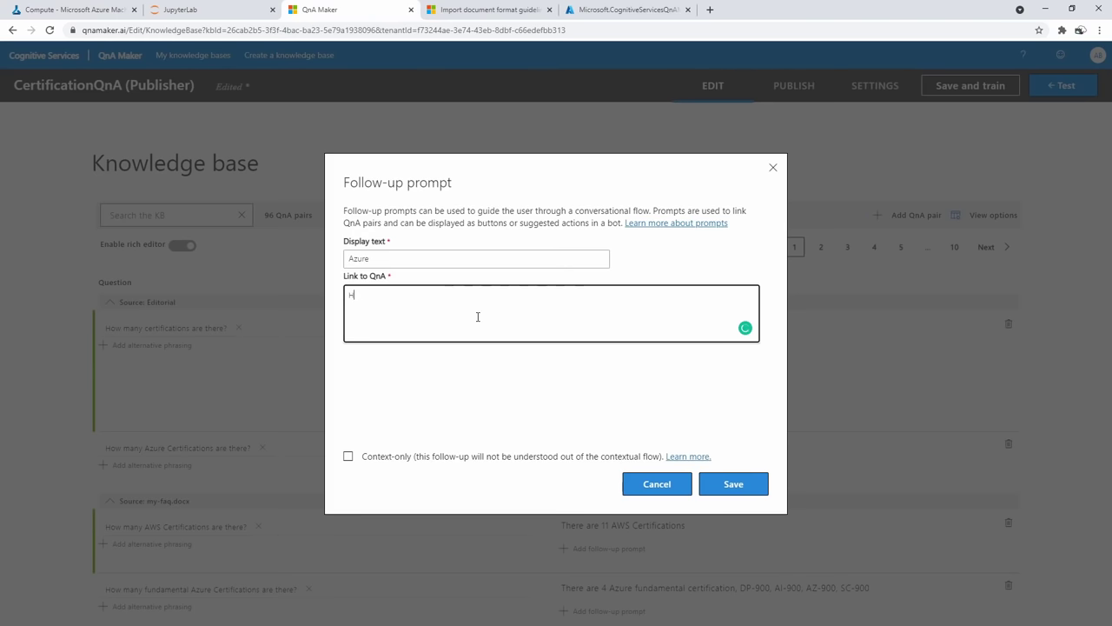
text(ow many )
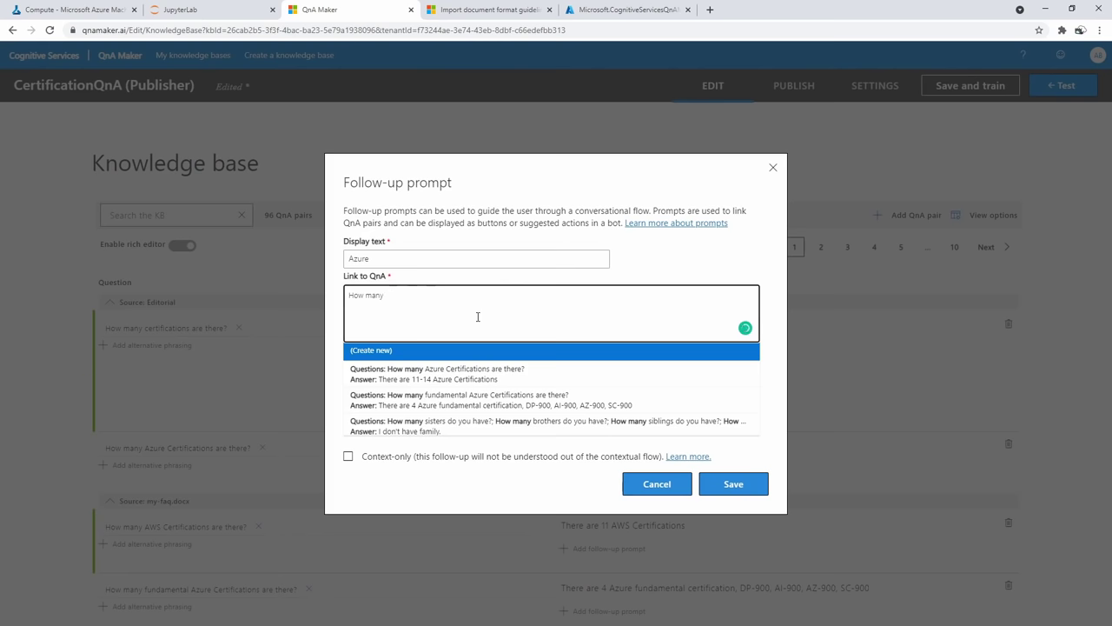
text(Azure)
click(491, 373)
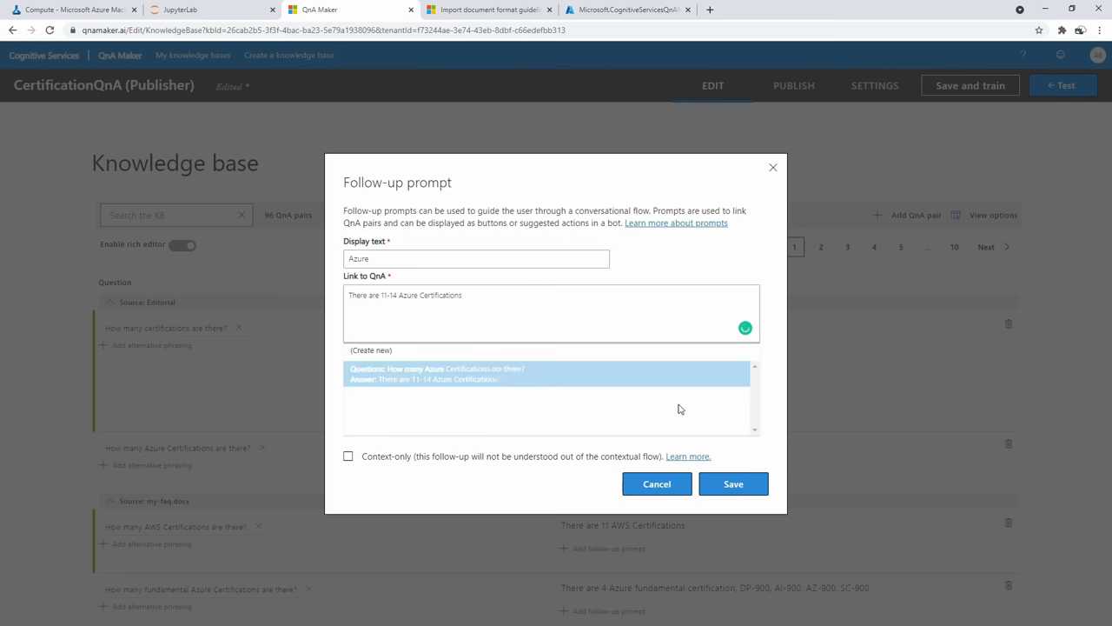
click(734, 487)
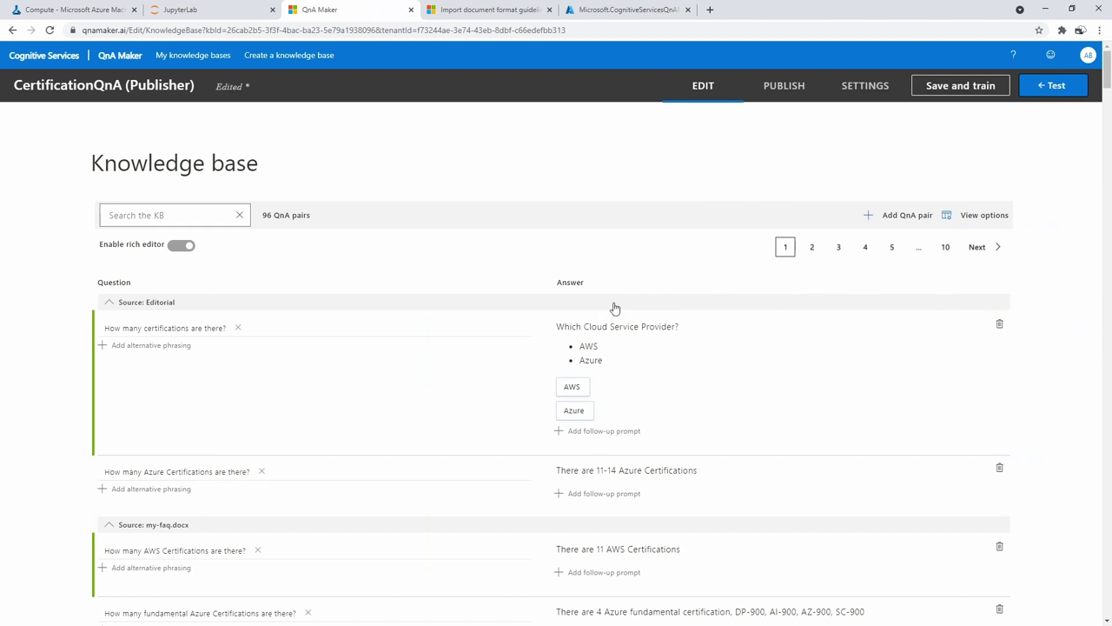
Save and train the knowledge base and test it with "How many certifications are there?", choosing the AWS follow-up
click(960, 85)
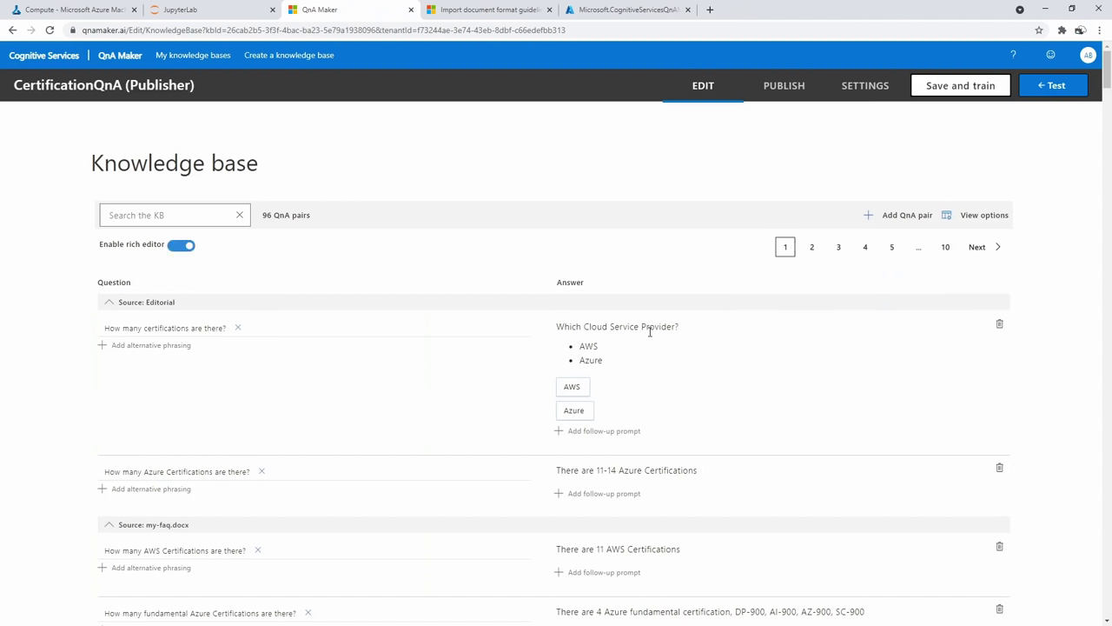
click(1069, 87)
click(937, 610)
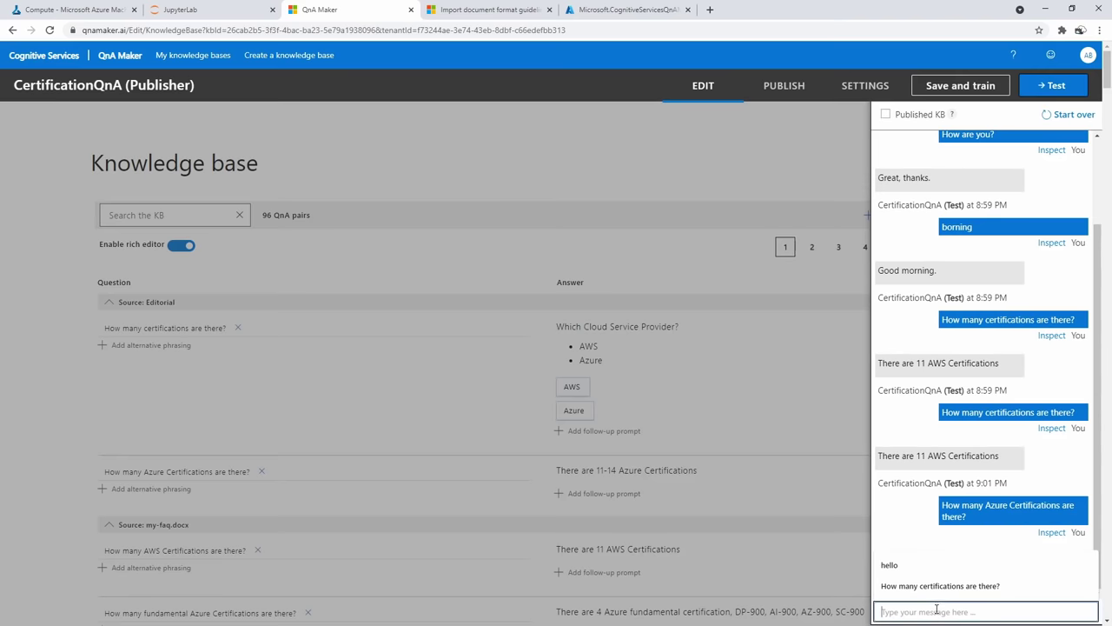
text(How man)
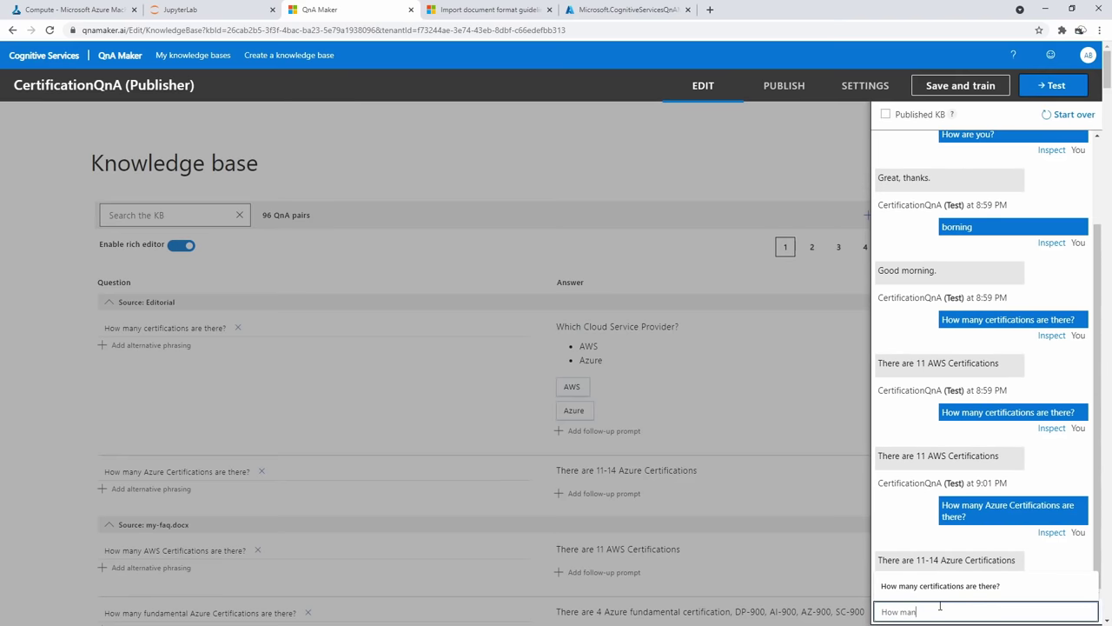
text(y A)
click(949, 587)
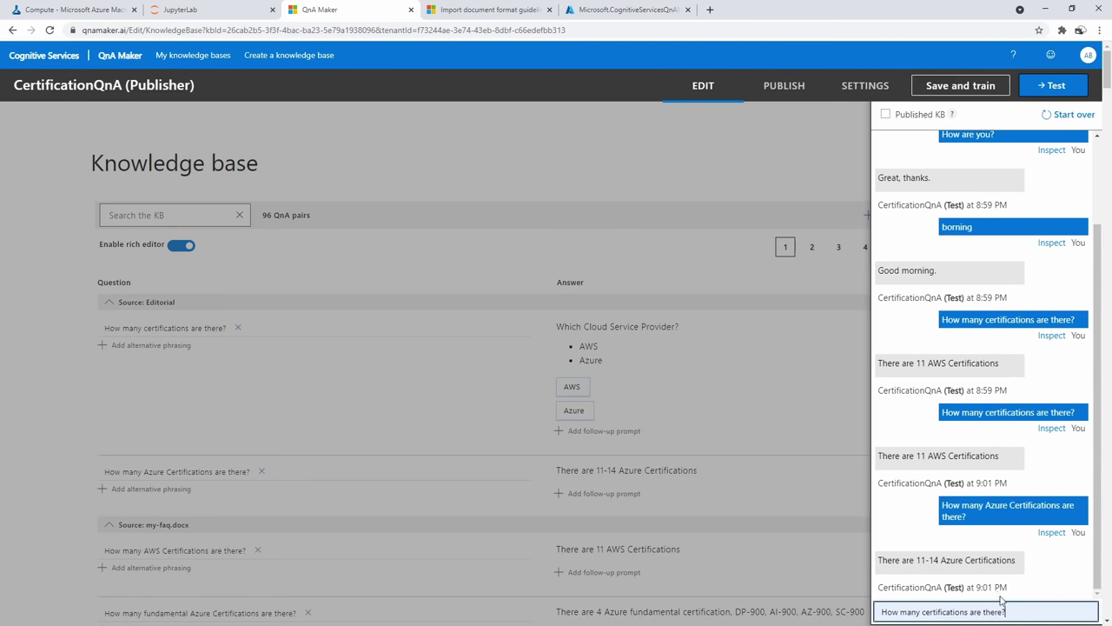
key(Return)
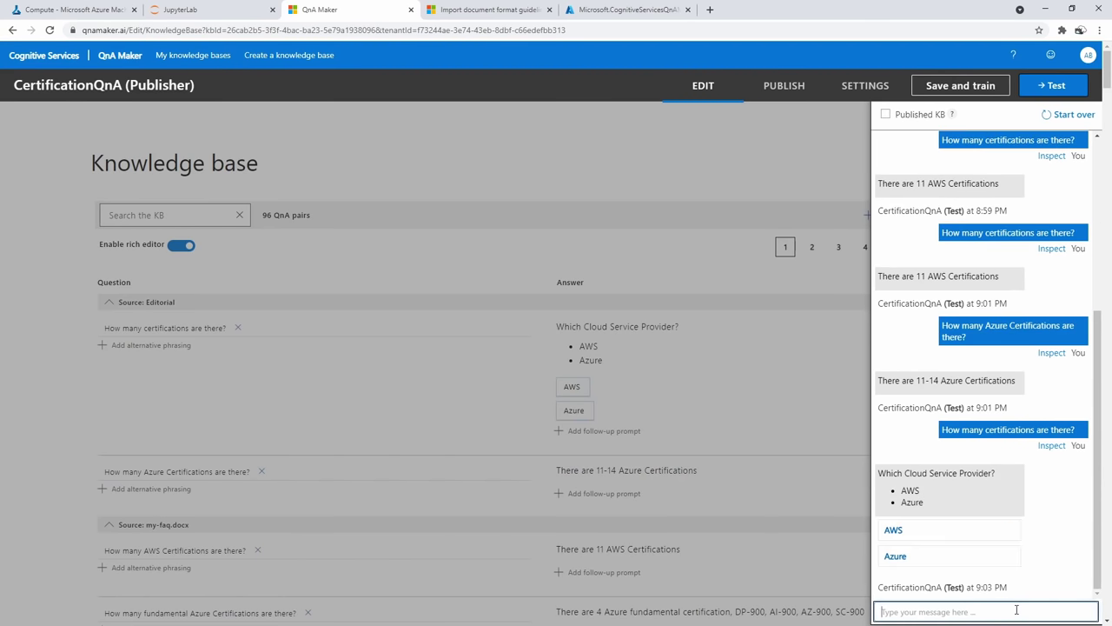
click(935, 533)
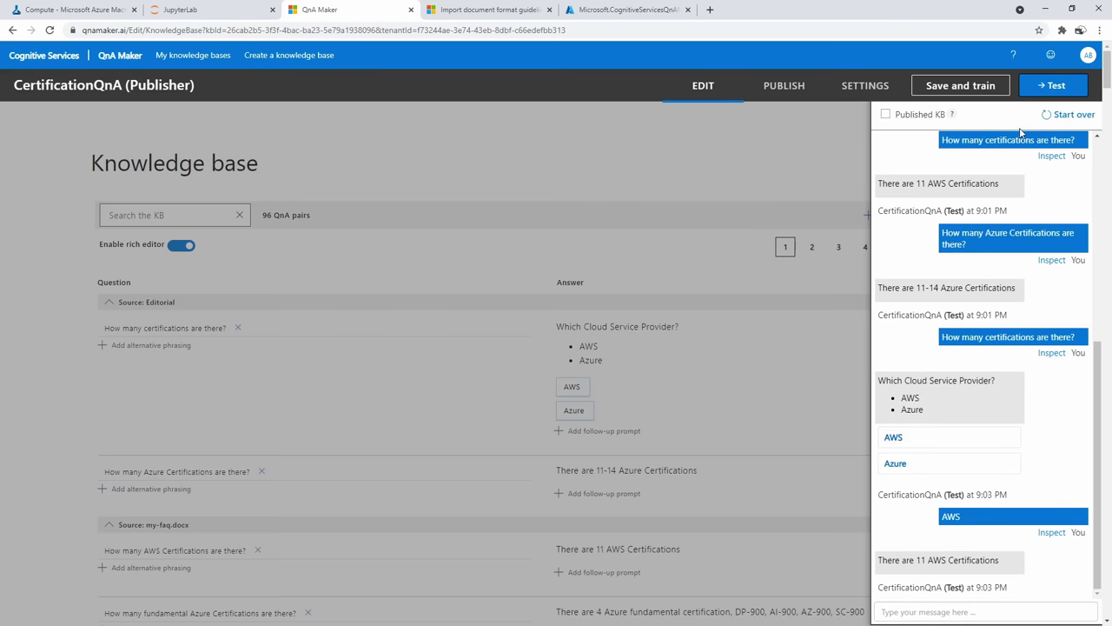
Publish the CertificationQnA knowledge base
click(784, 85)
click(309, 331)
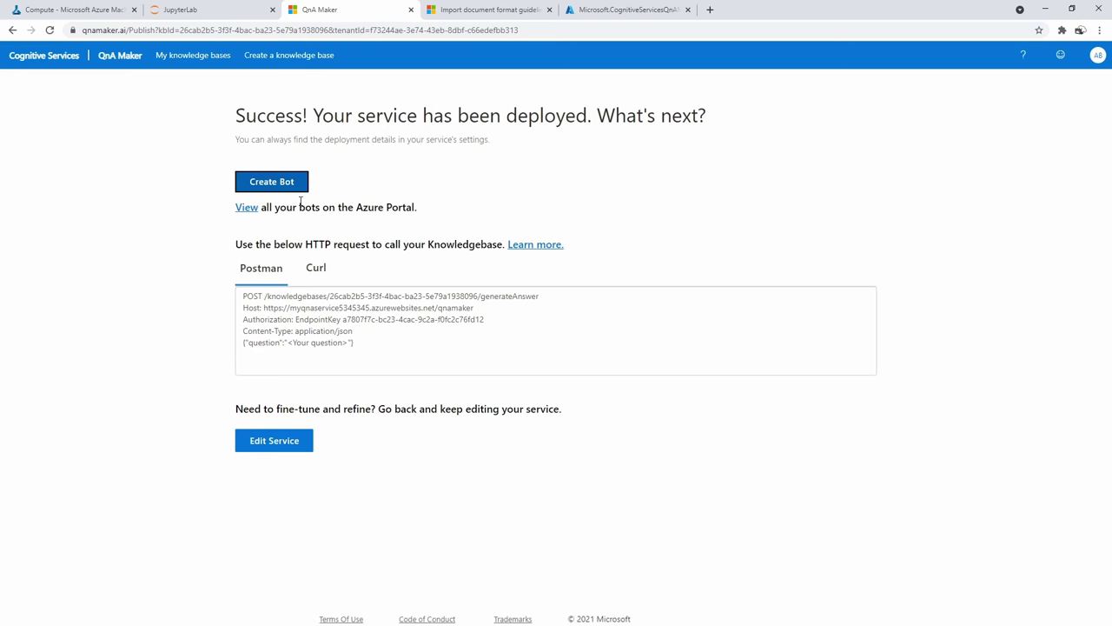
Start creating a bot from the published knowledge base and set its bot handle to CertificationQnA
click(293, 190)
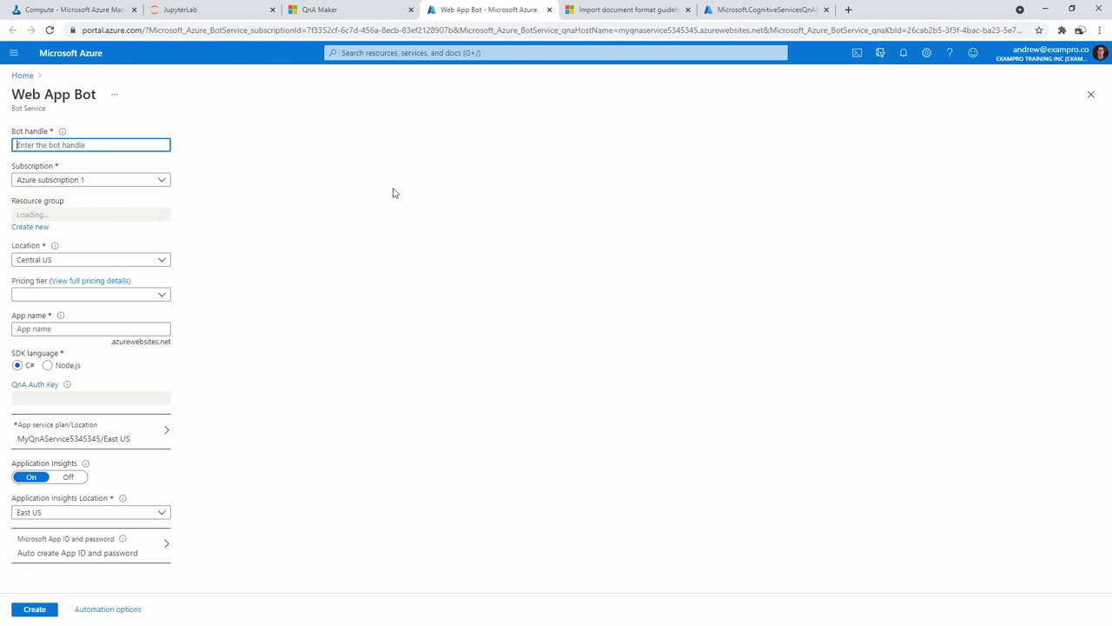
click(365, 13)
click(480, 9)
click(130, 144)
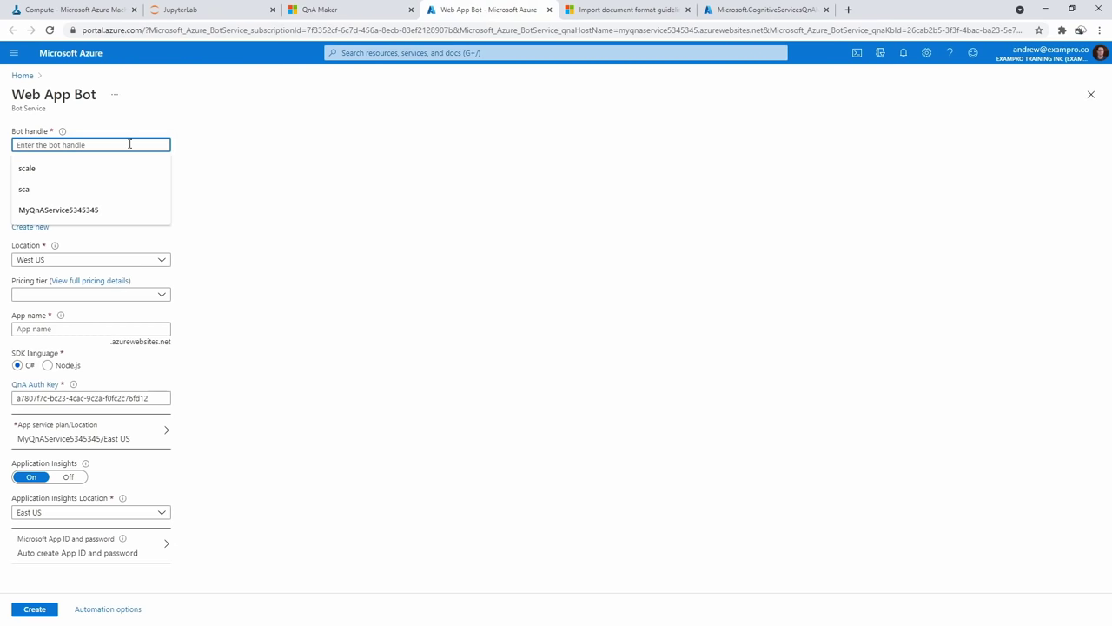
text(CertificationQnA)
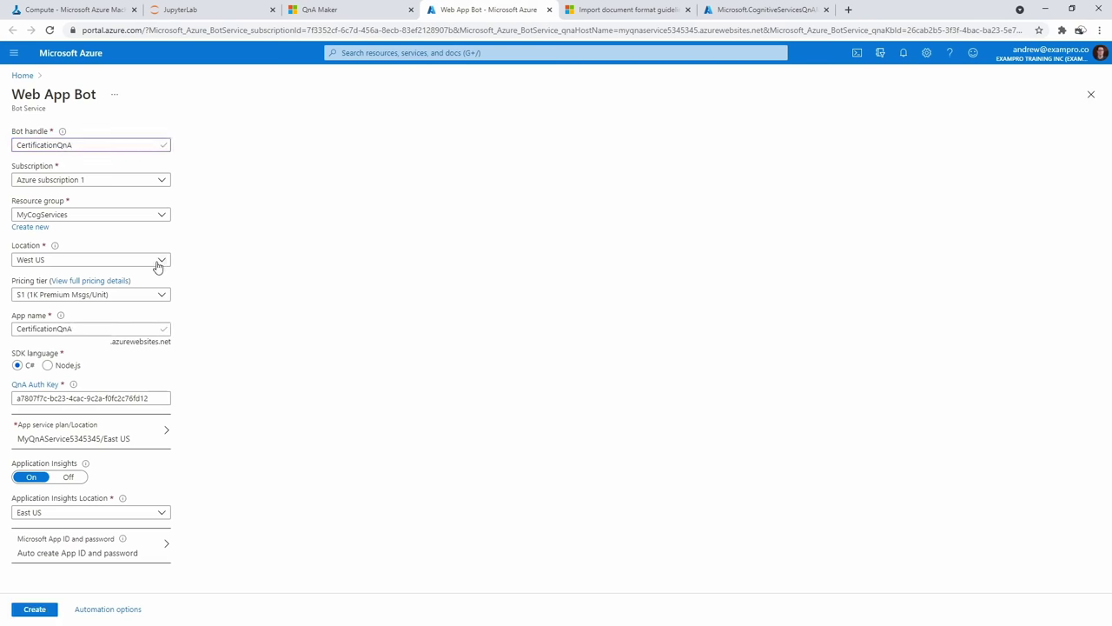
Choose the F0 (10K Premium Messages) pricing tier and the Node.js SDK language, and create the bot
click(144, 293)
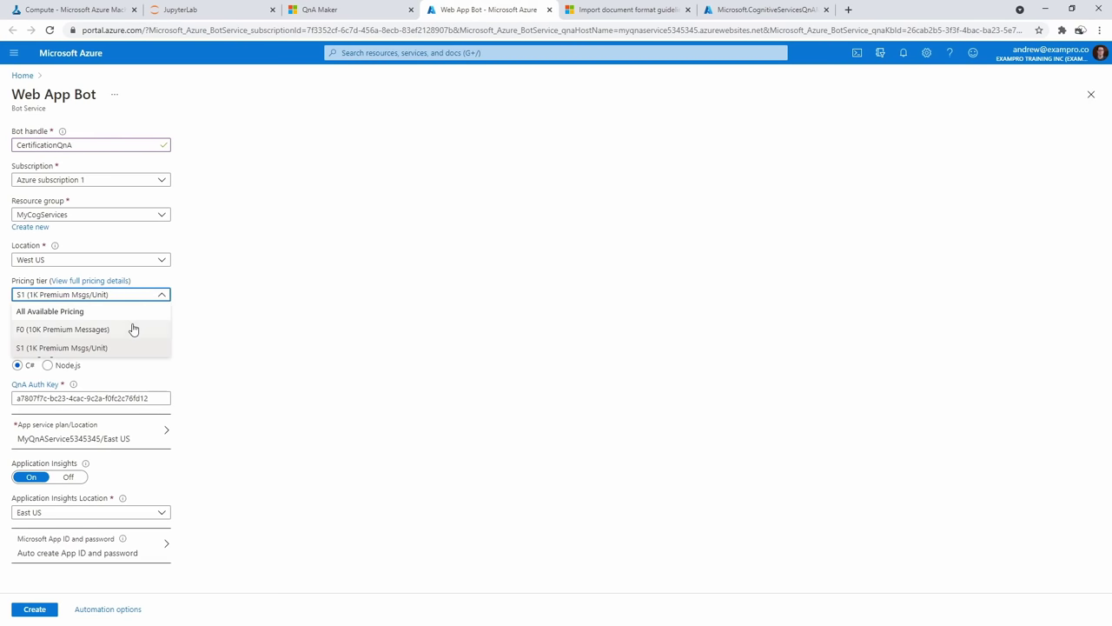
click(134, 326)
click(135, 297)
click(84, 329)
click(171, 340)
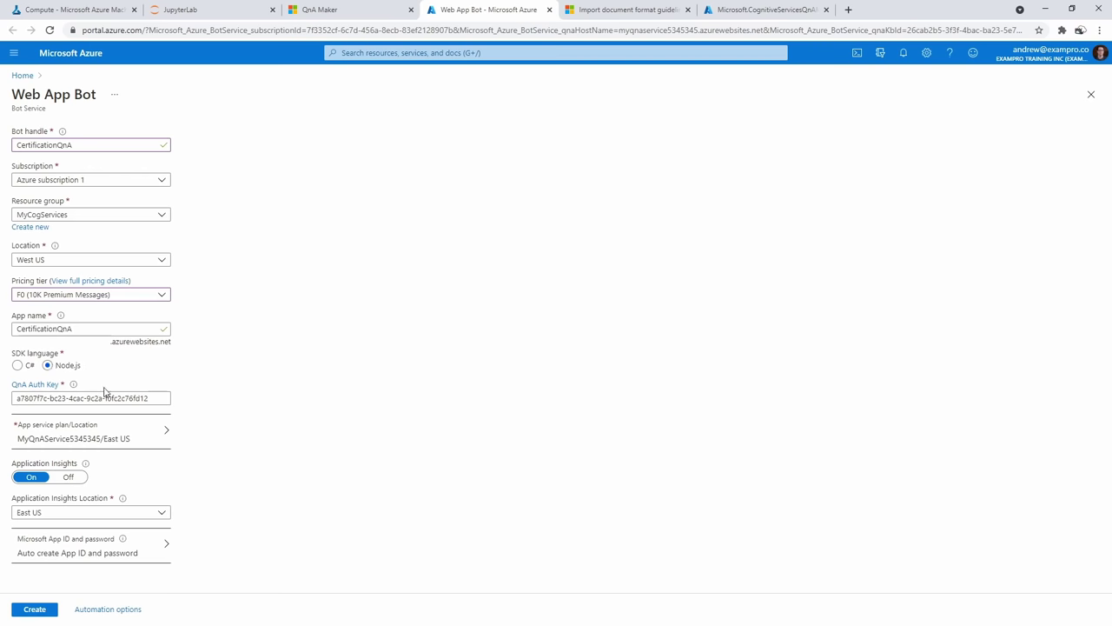
click(35, 608)
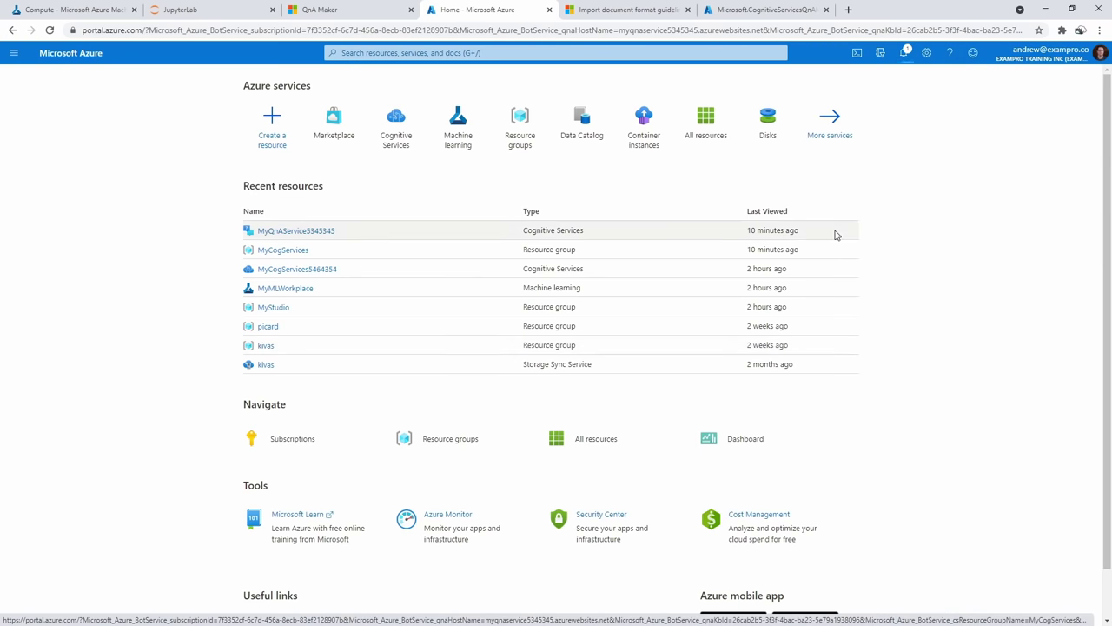
Follow the bot's deployment from the notifications and open the deployed CertificationQnA resource
click(904, 53)
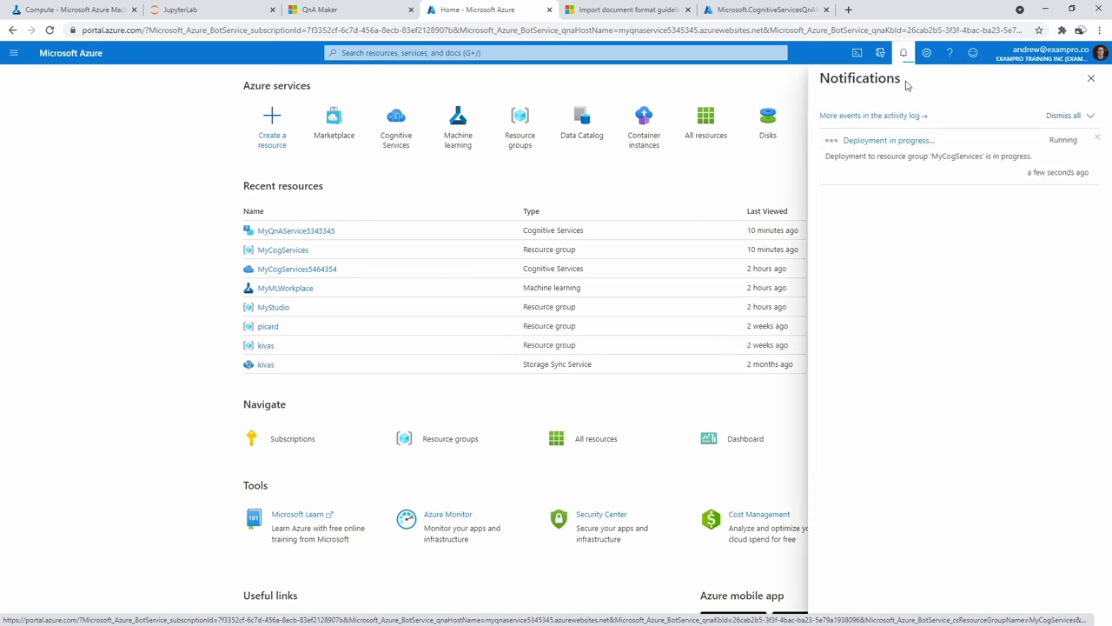
click(887, 140)
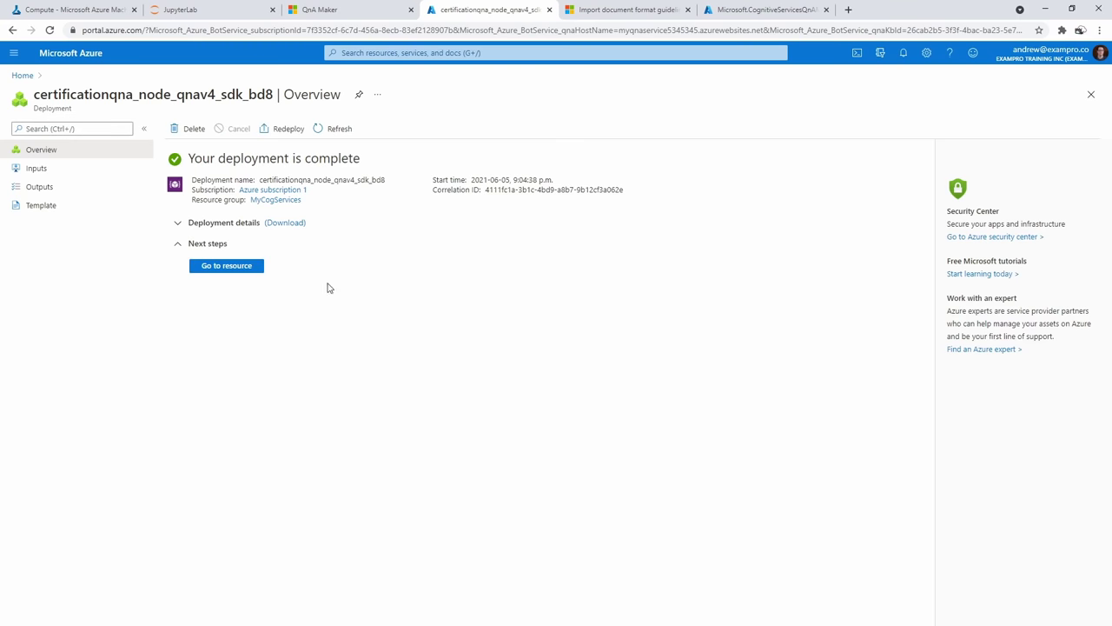
click(256, 269)
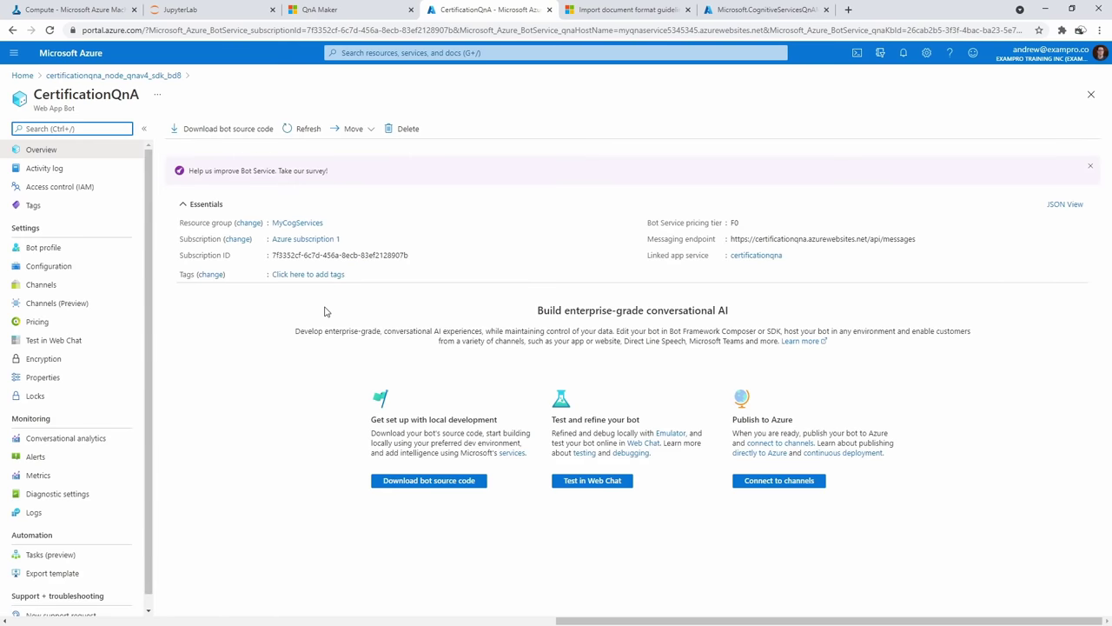
Try to download the CertificationQnA bot's source code
click(233, 136)
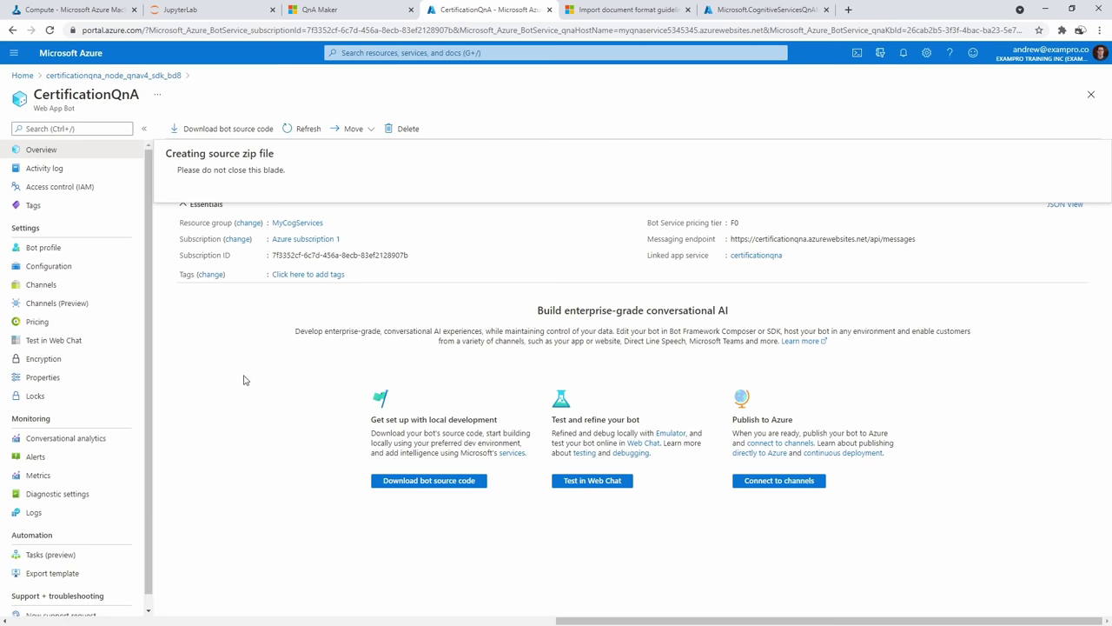
click(182, 188)
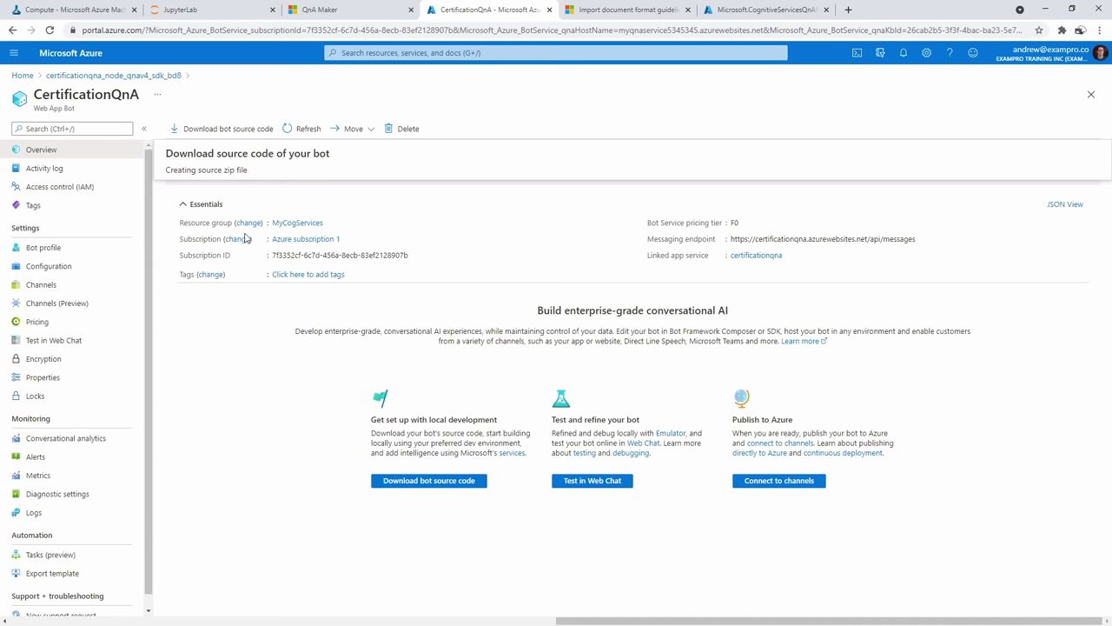
Try to open the CertificationQnA bot's Channels page in a separate browser tab
right_click(92, 287)
click(111, 291)
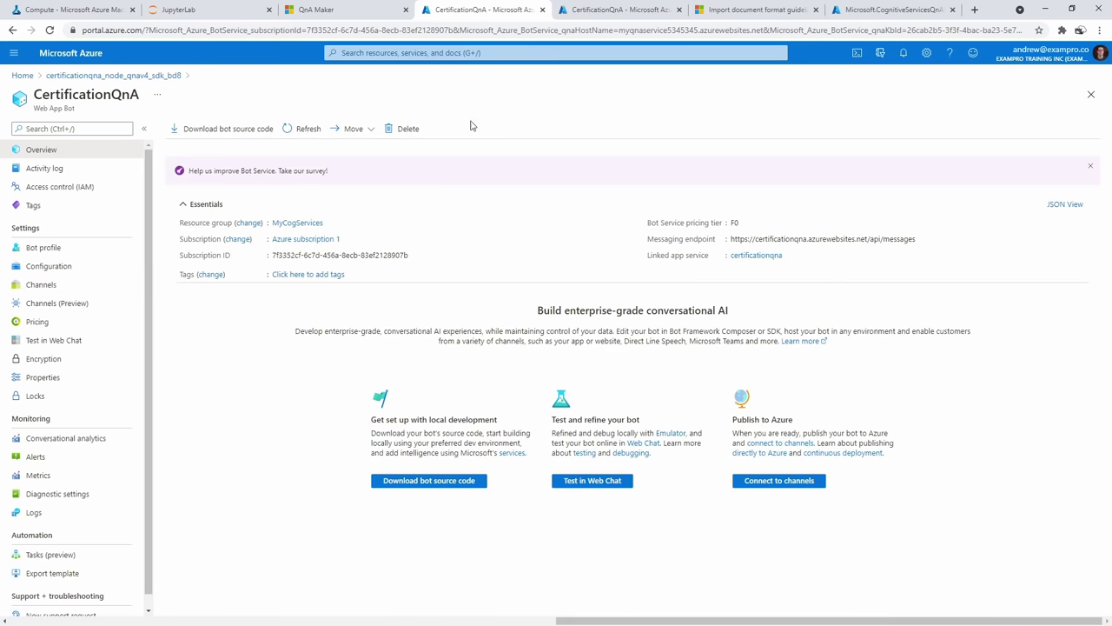
click(582, 19)
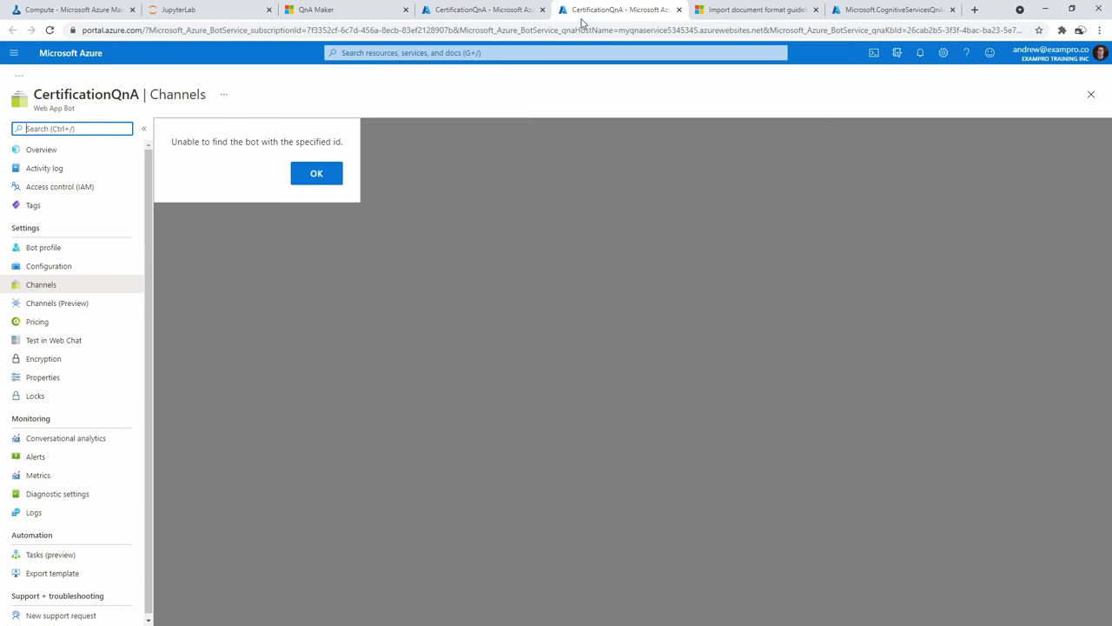
click(325, 171)
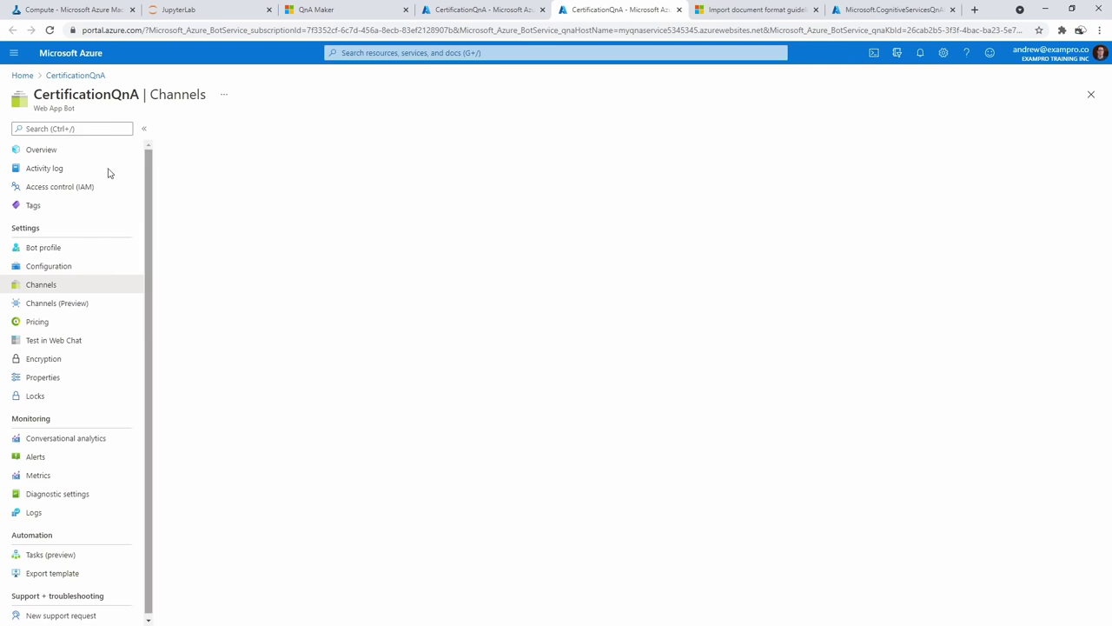
click(77, 249)
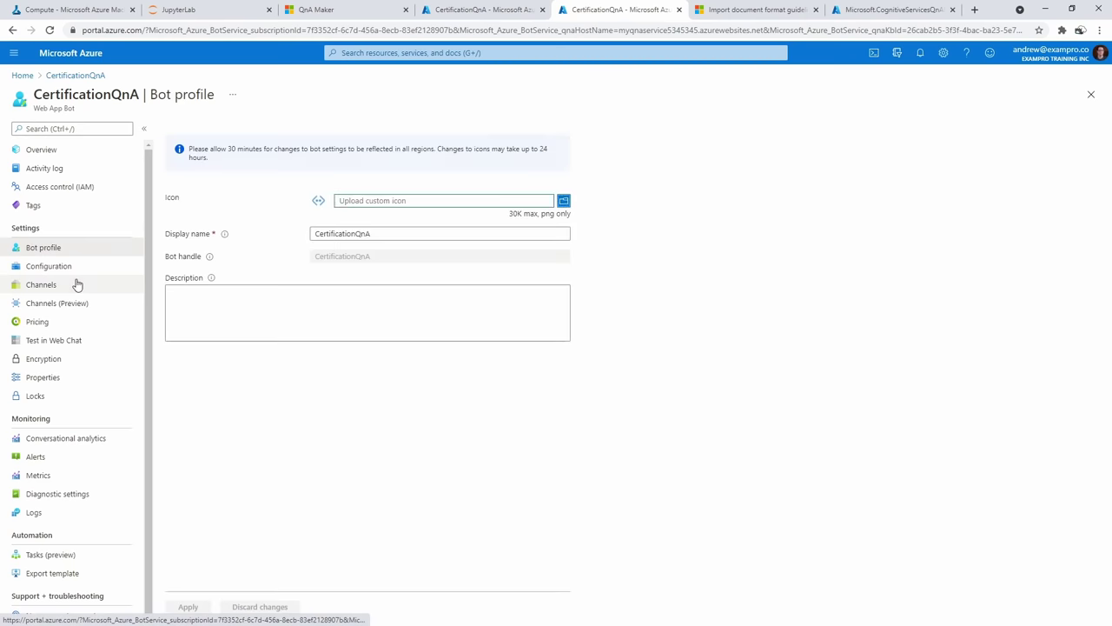
click(77, 285)
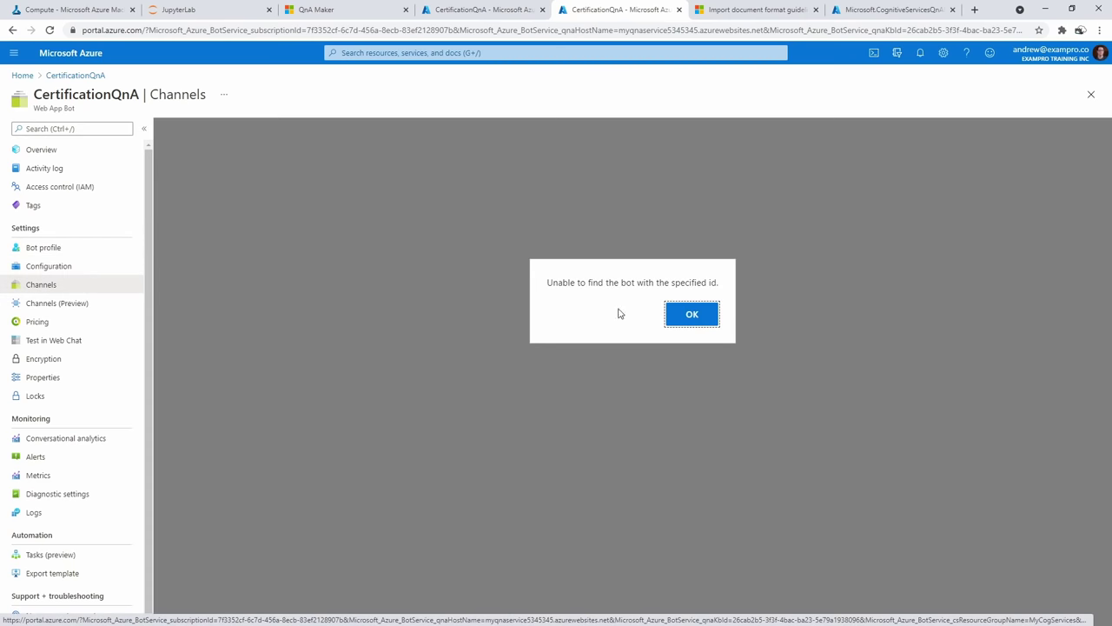
click(678, 315)
click(103, 155)
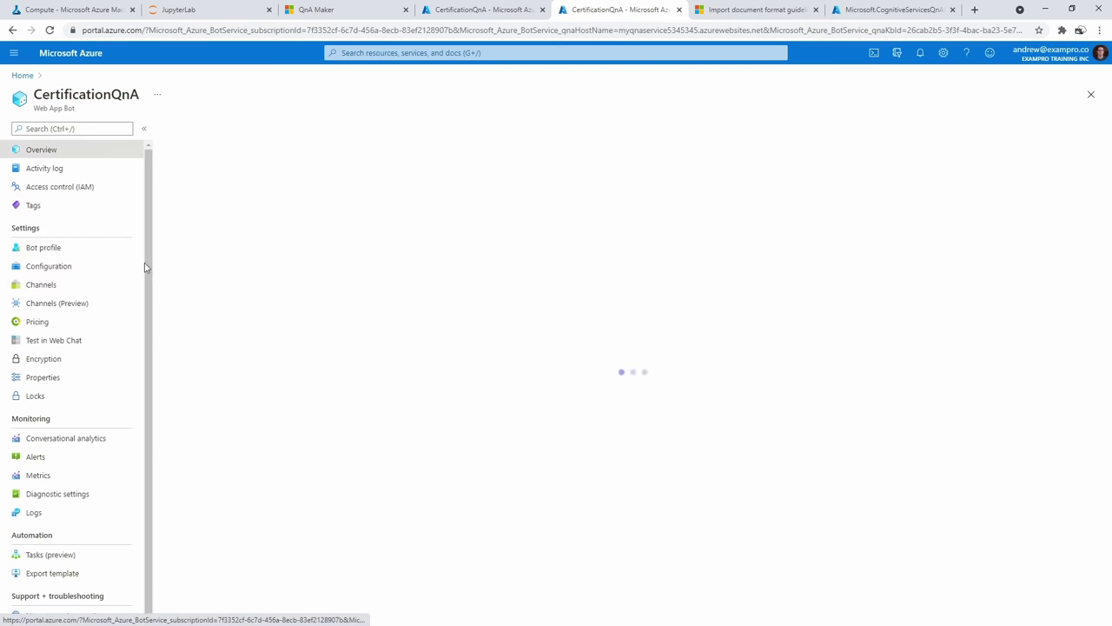
click(84, 286)
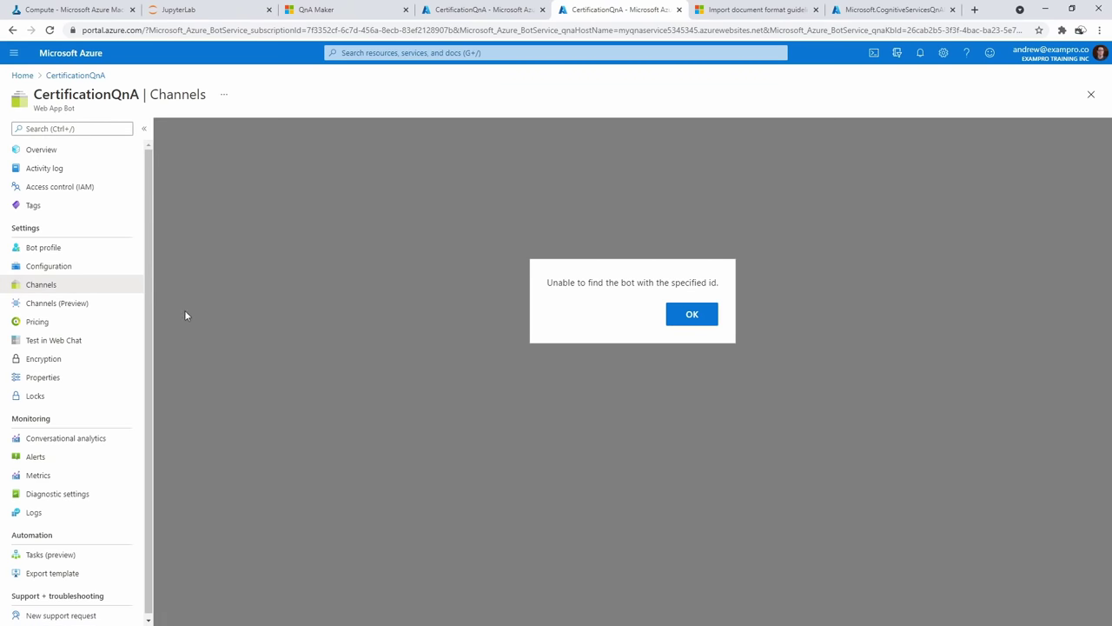
Try the bot's Channels (Preview) and Test in Web Chat pages, return to its overview and close the extra tab
click(104, 308)
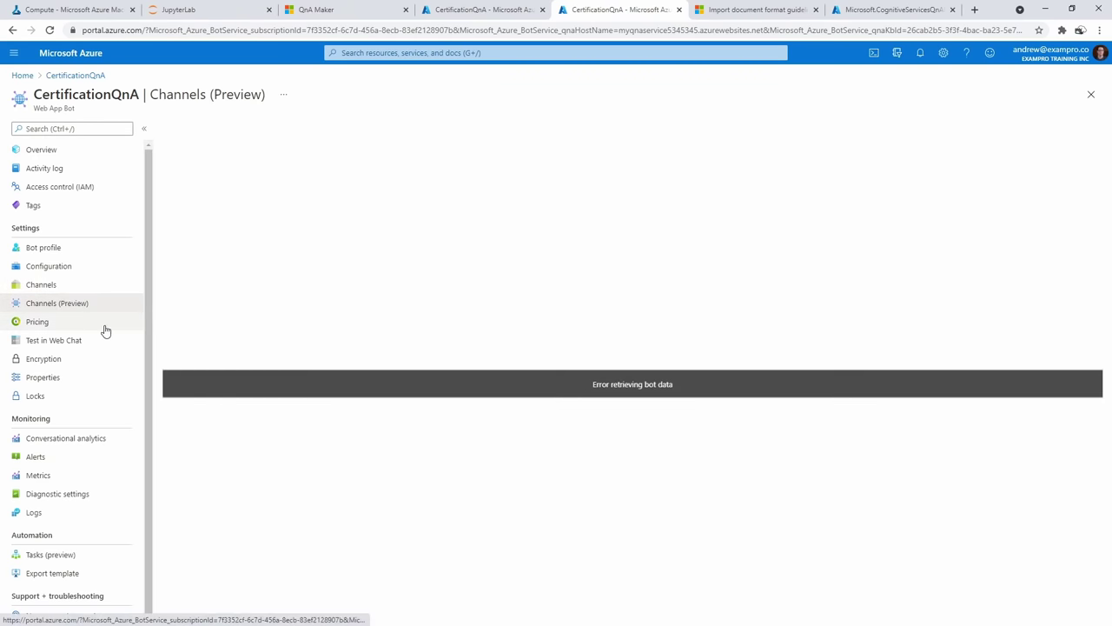
click(65, 340)
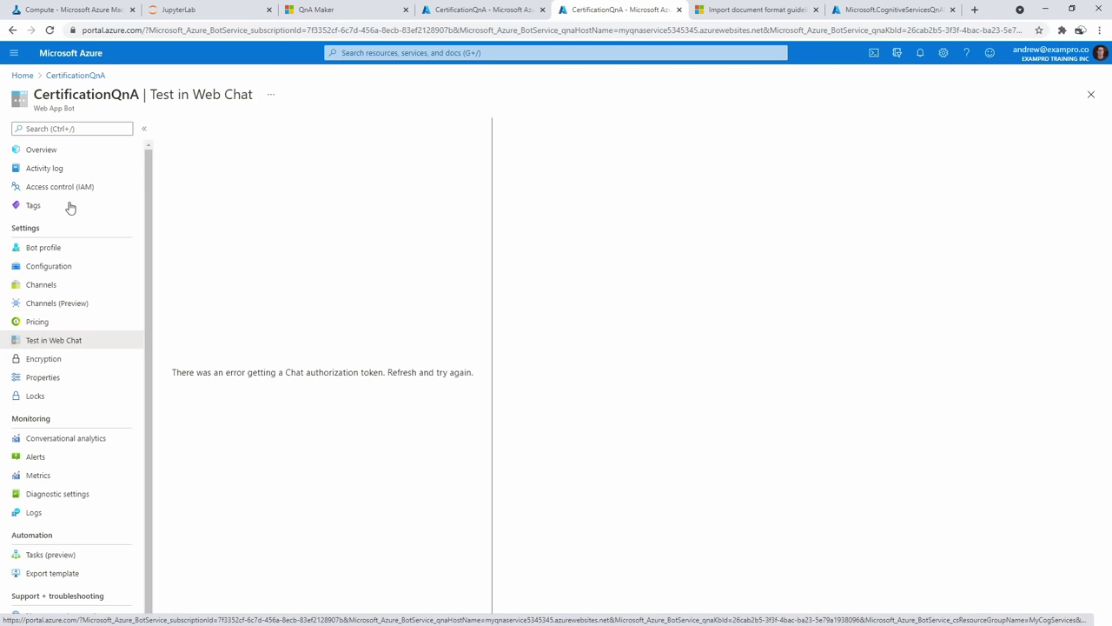
click(61, 153)
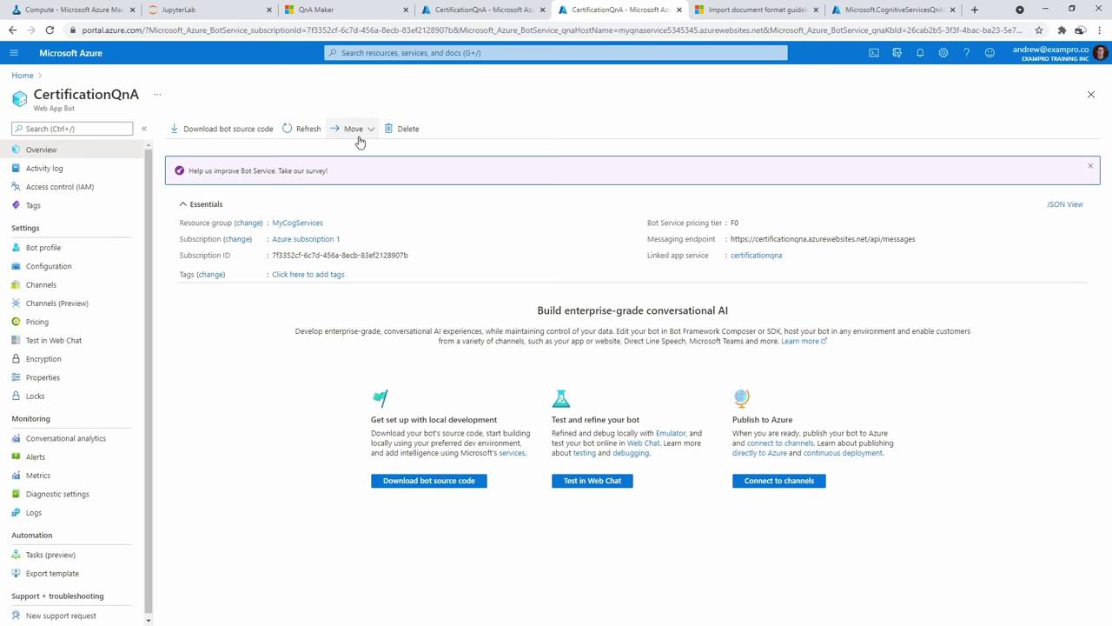
click(679, 9)
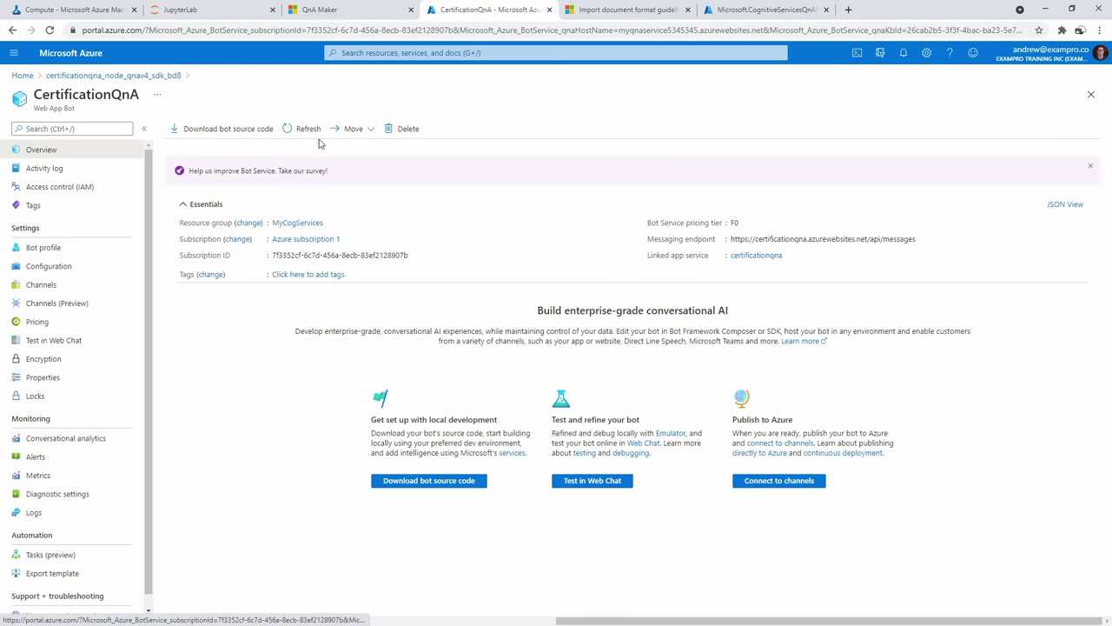
Search the portal for "bot", open CertificationQnA from Bot Services and show its available channels
click(365, 53)
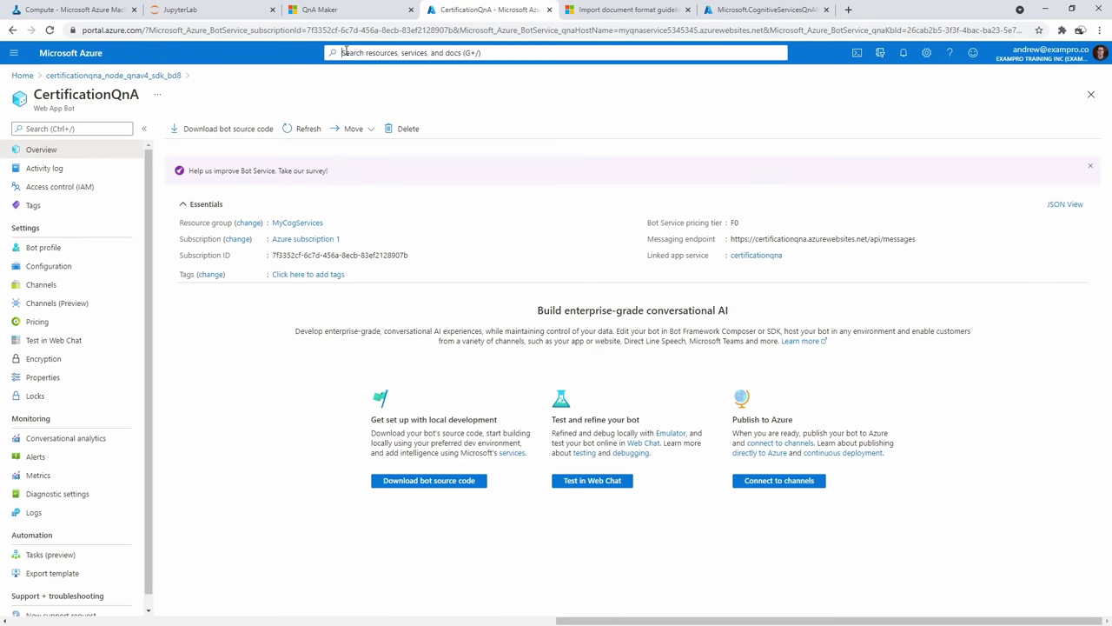
text(bot)
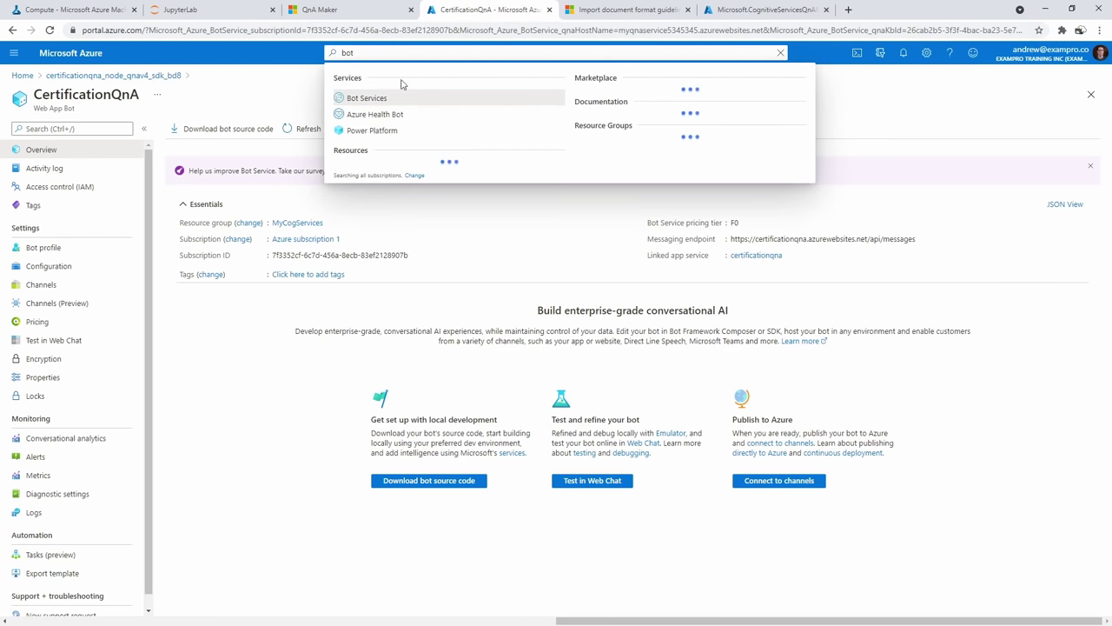
click(369, 94)
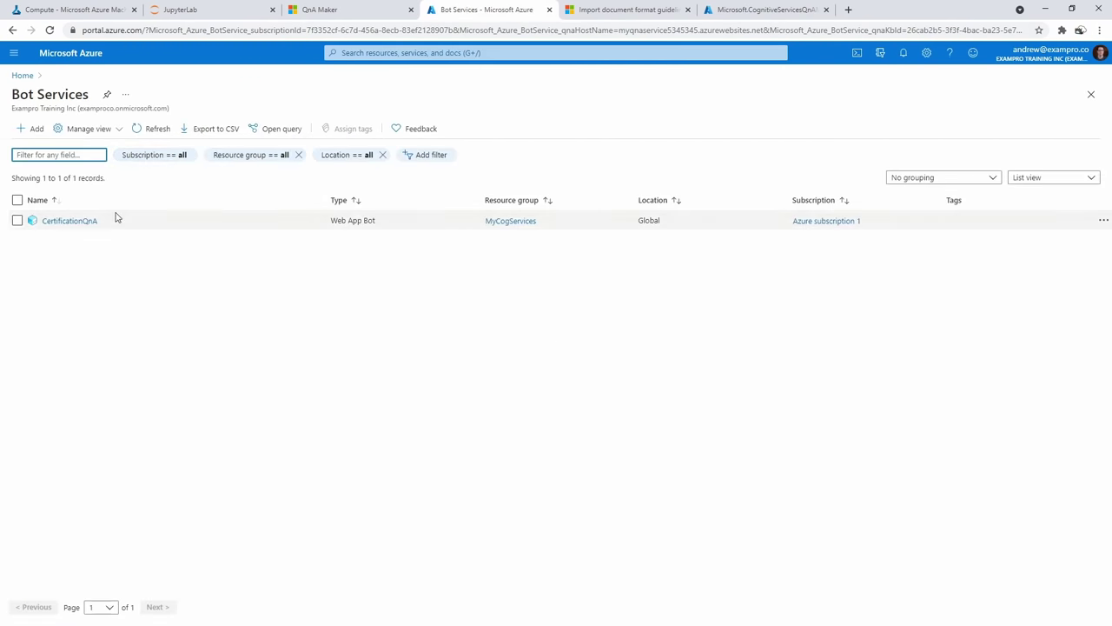
click(90, 219)
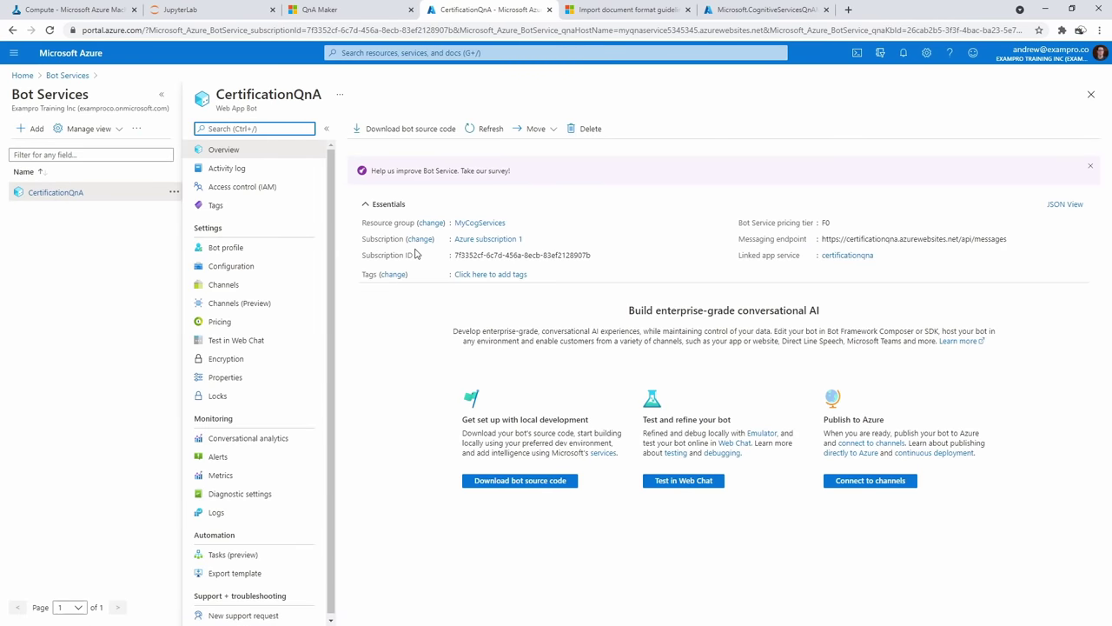
click(249, 286)
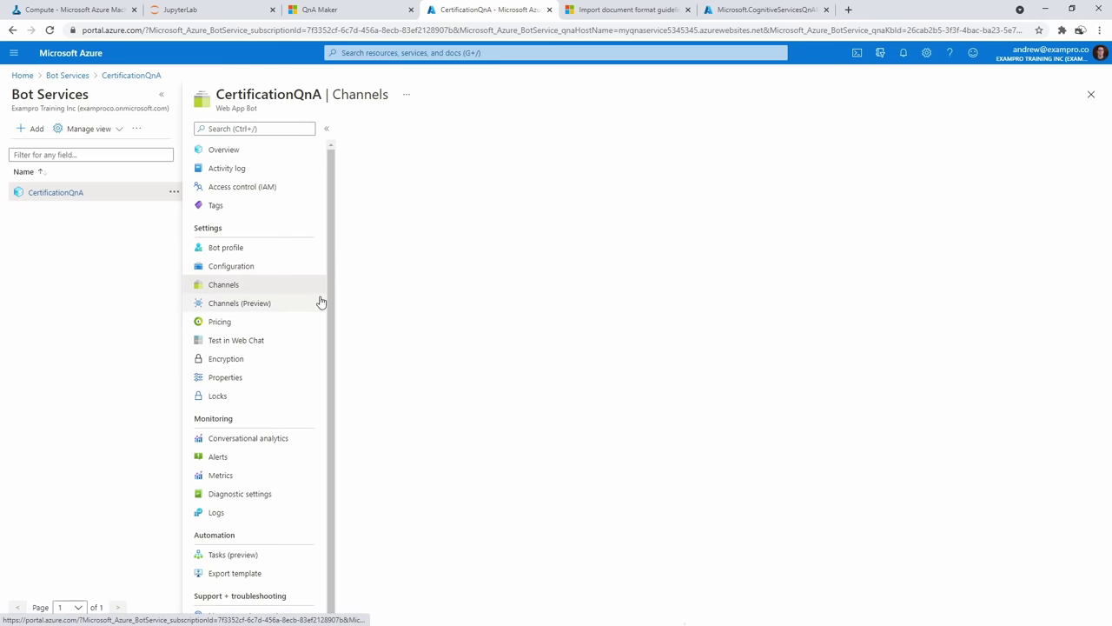
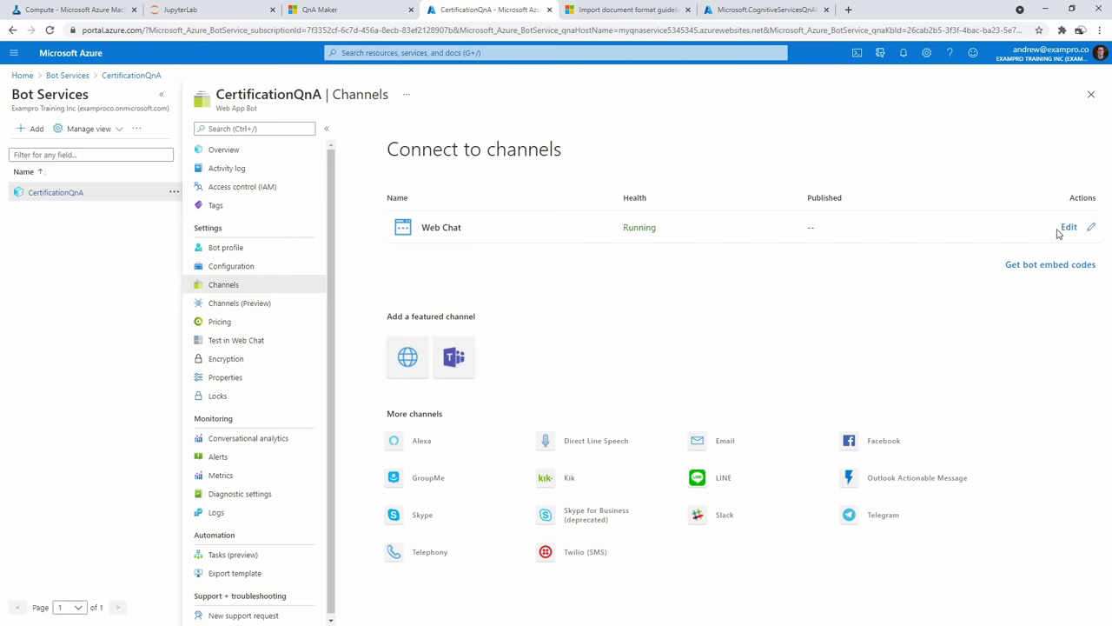
Test the bot in Web Chat with "how many certifications are there?" and choose the Azure follow-up
click(274, 339)
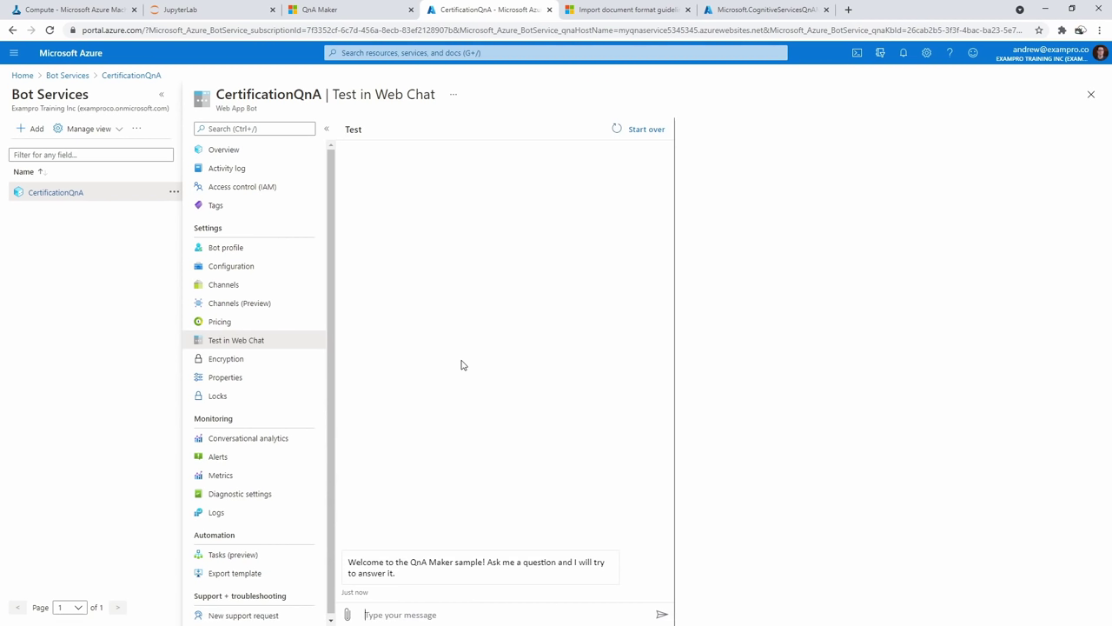
text(how many certifications are there?)
key(Return)
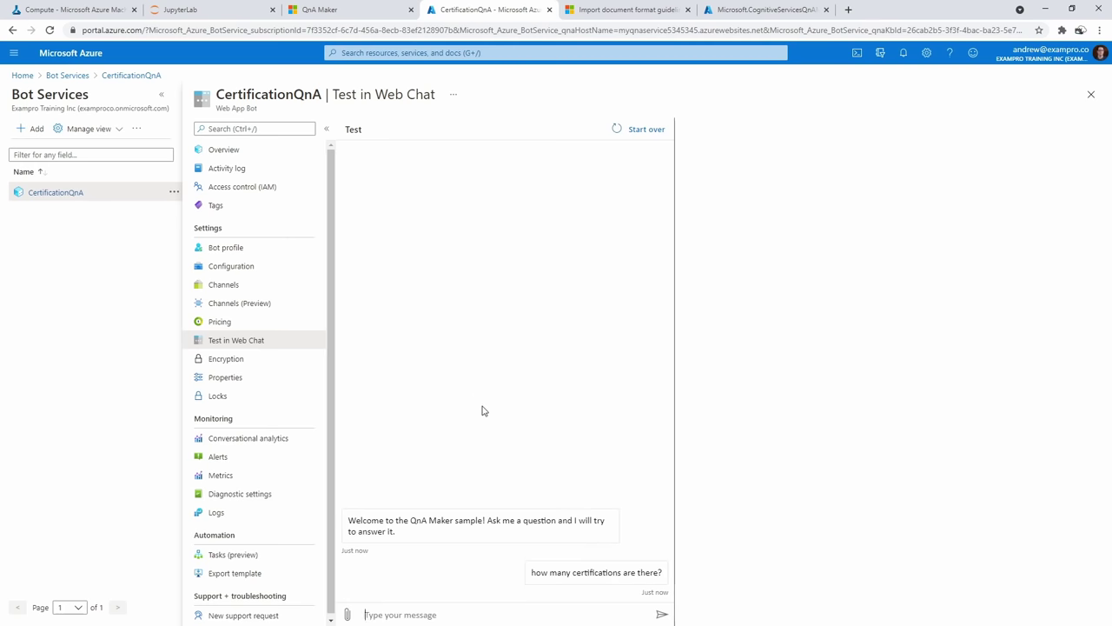
click(470, 569)
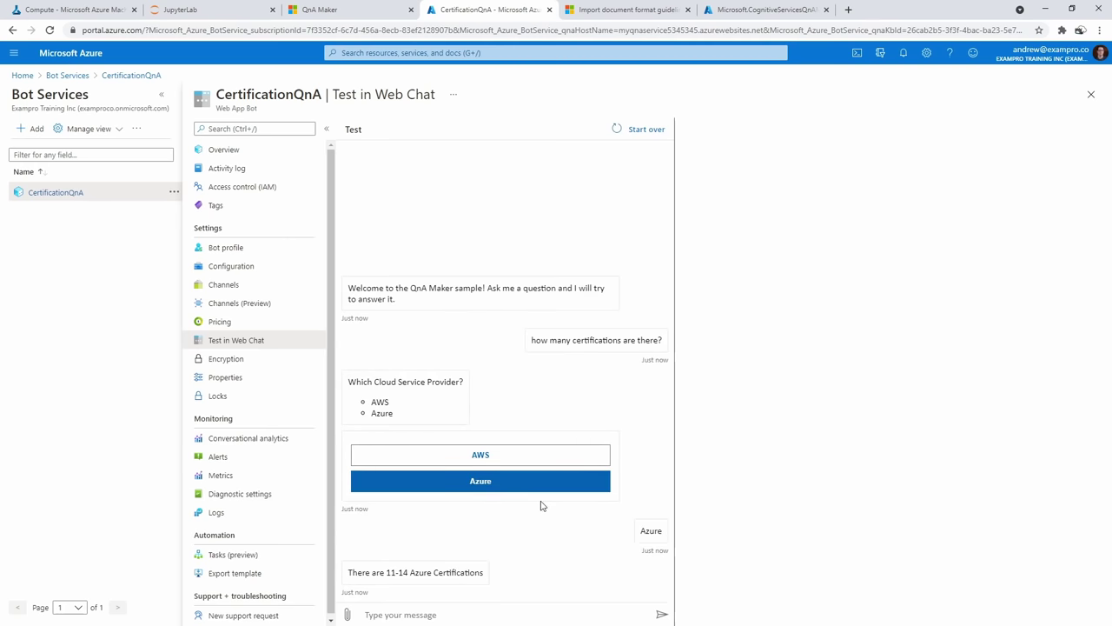
Return to the CertificationQnA bot's overview and download its source code as a zip file
click(291, 252)
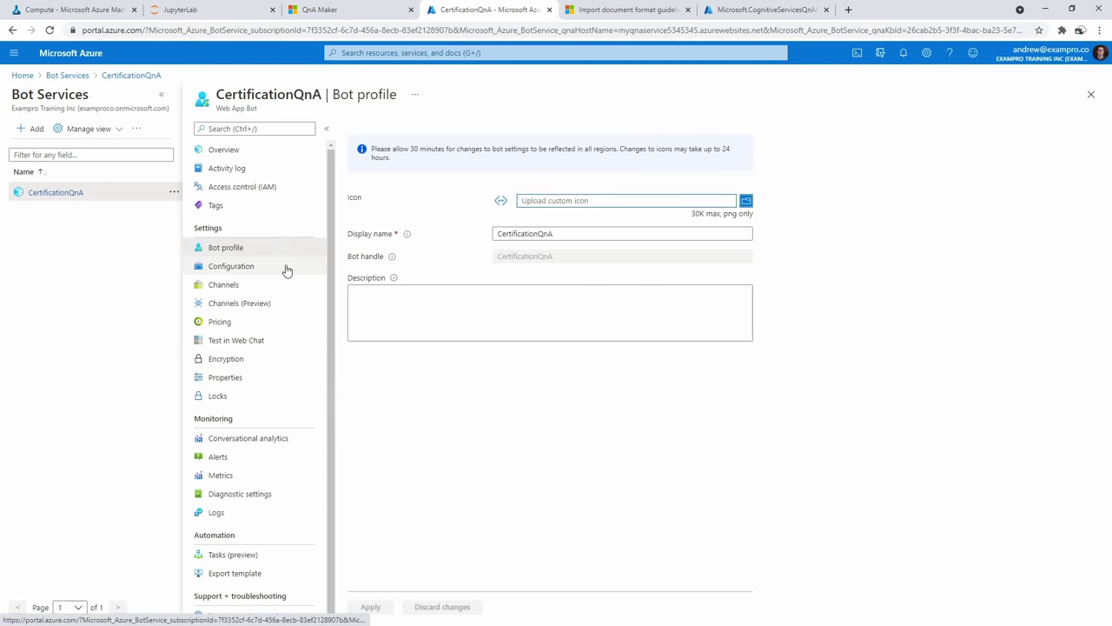
click(258, 152)
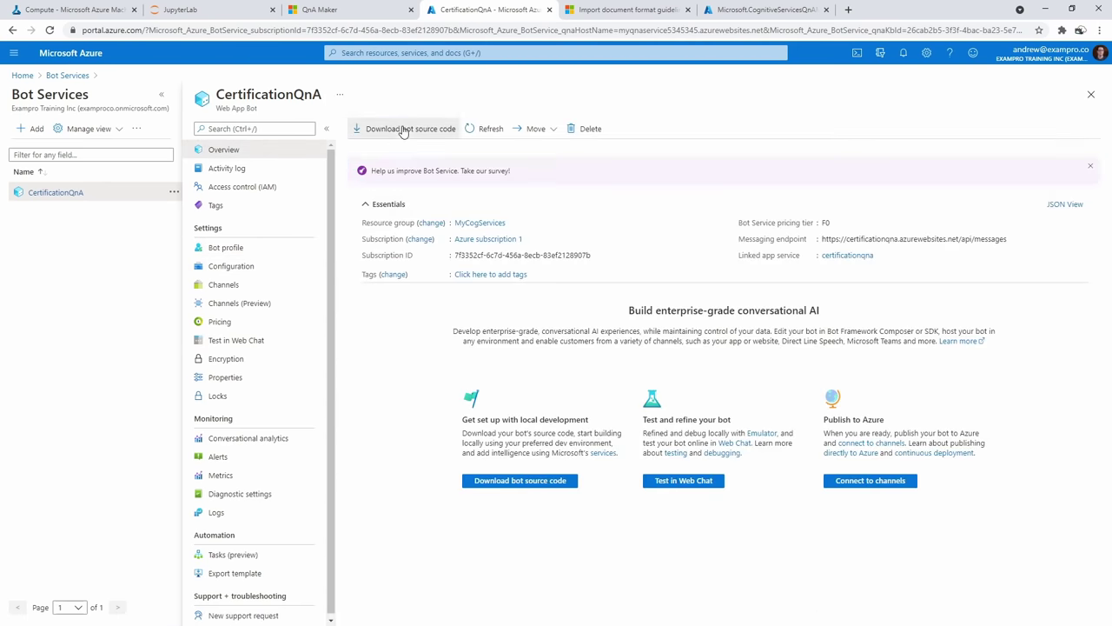
click(402, 131)
click(383, 189)
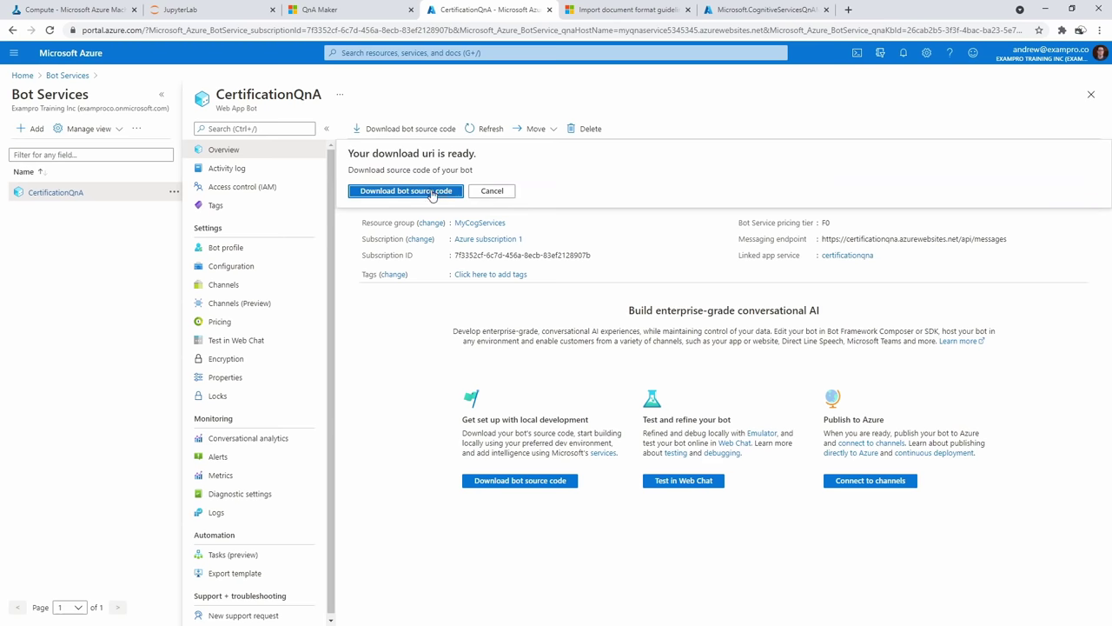
click(435, 189)
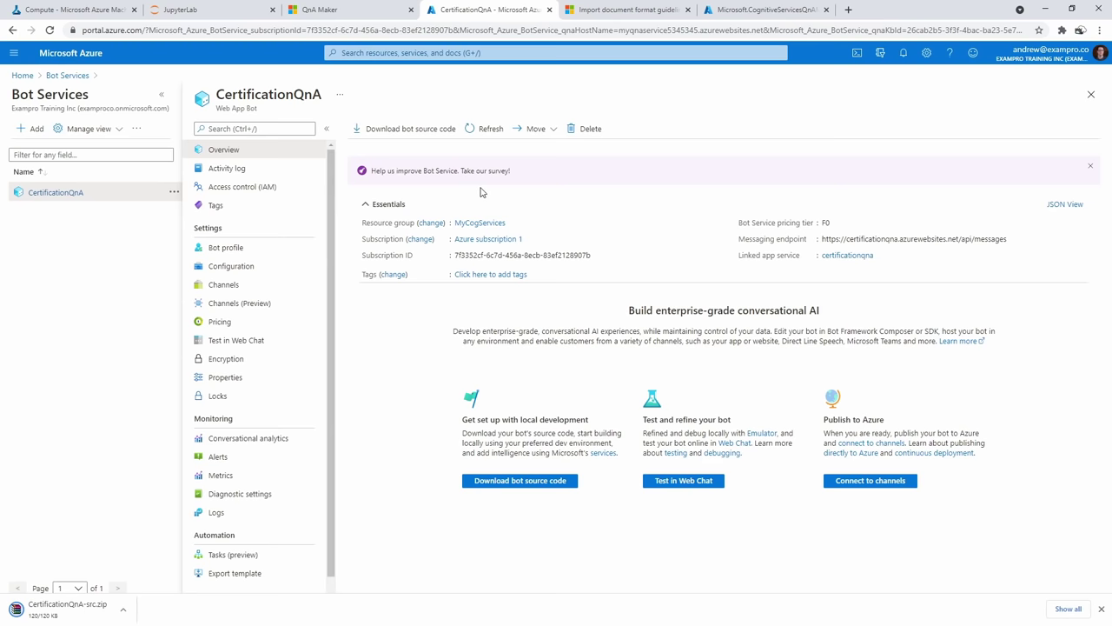
Open the downloaded CertificationQnA-src.zip, dismiss the licence reminder and copy all its files and folders into the desktop's bot-code folder
click(101, 611)
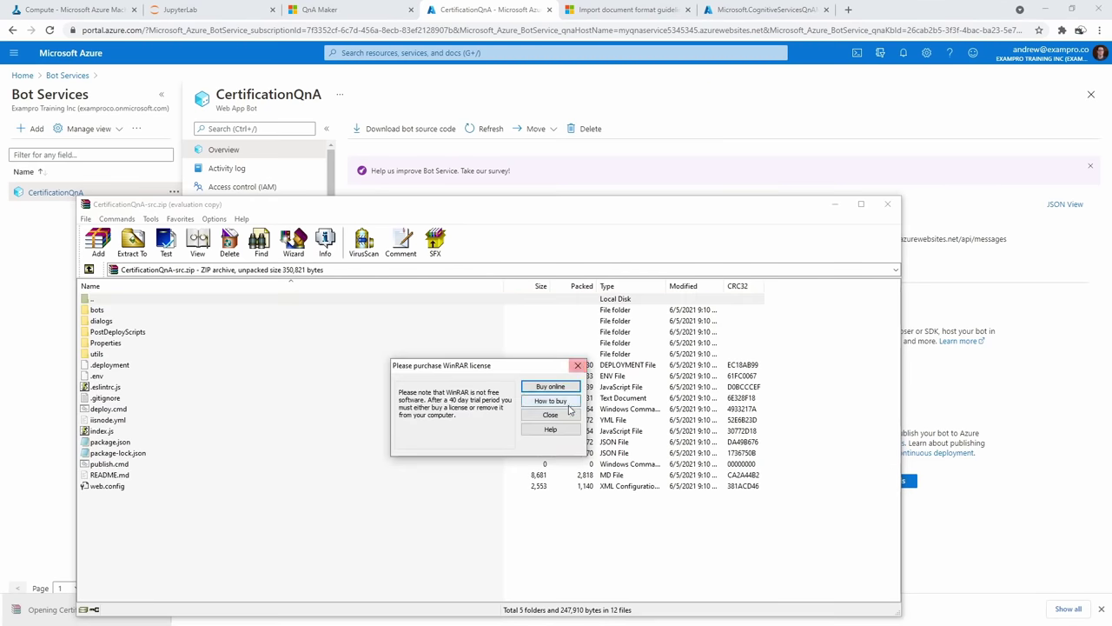
click(563, 415)
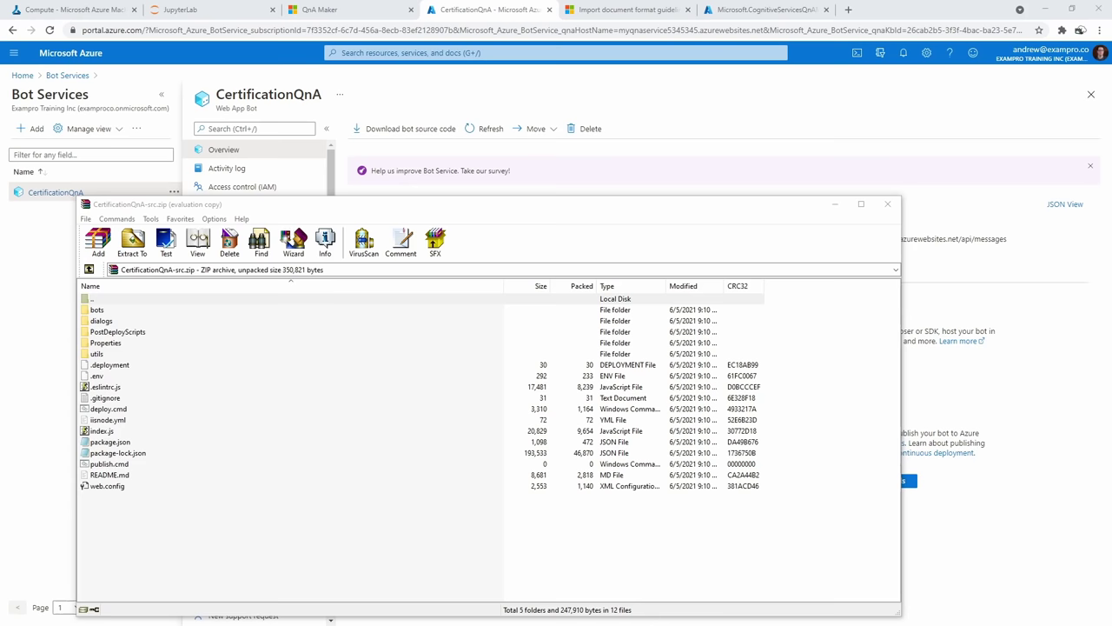
click(137, 447)
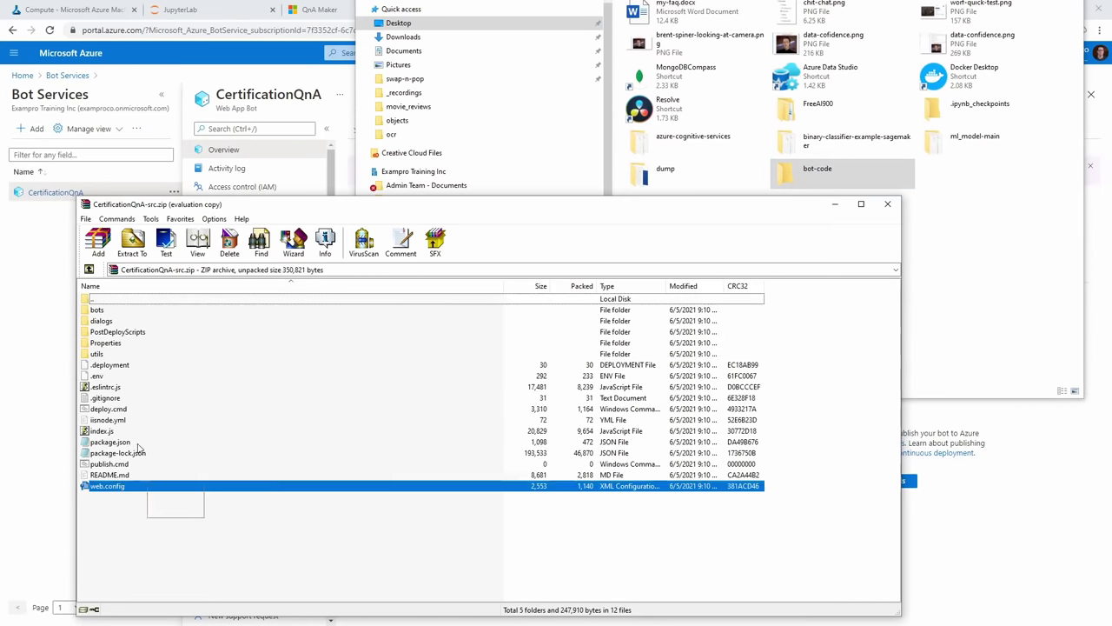
drag(138, 446, 169, 293)
drag(354, 208, 614, 300)
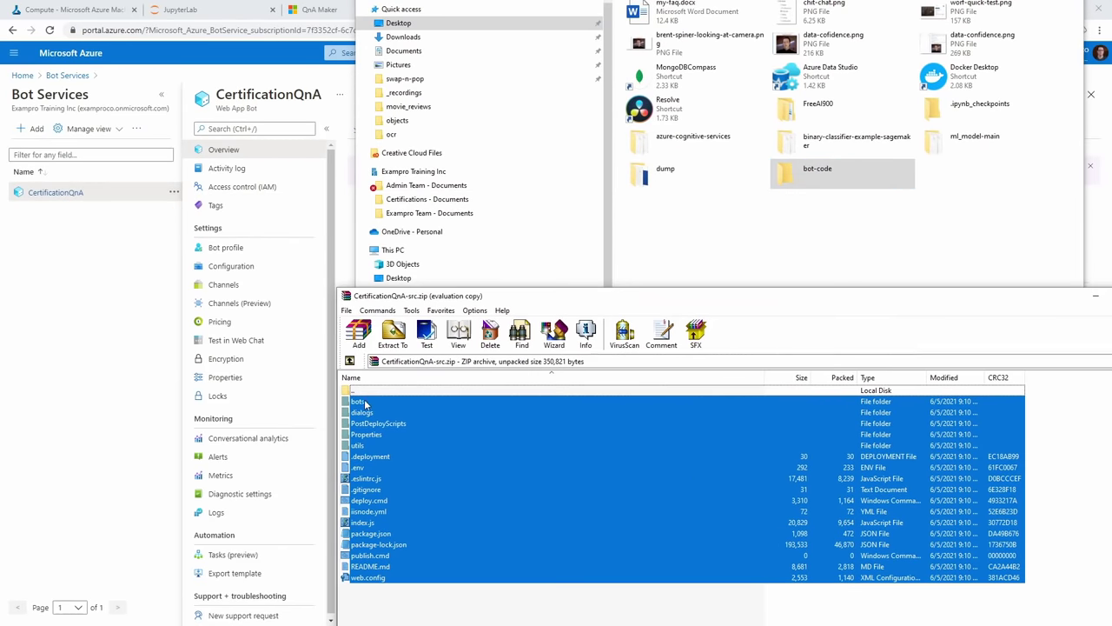
drag(365, 404, 794, 199)
double_click(794, 199)
click(390, 607)
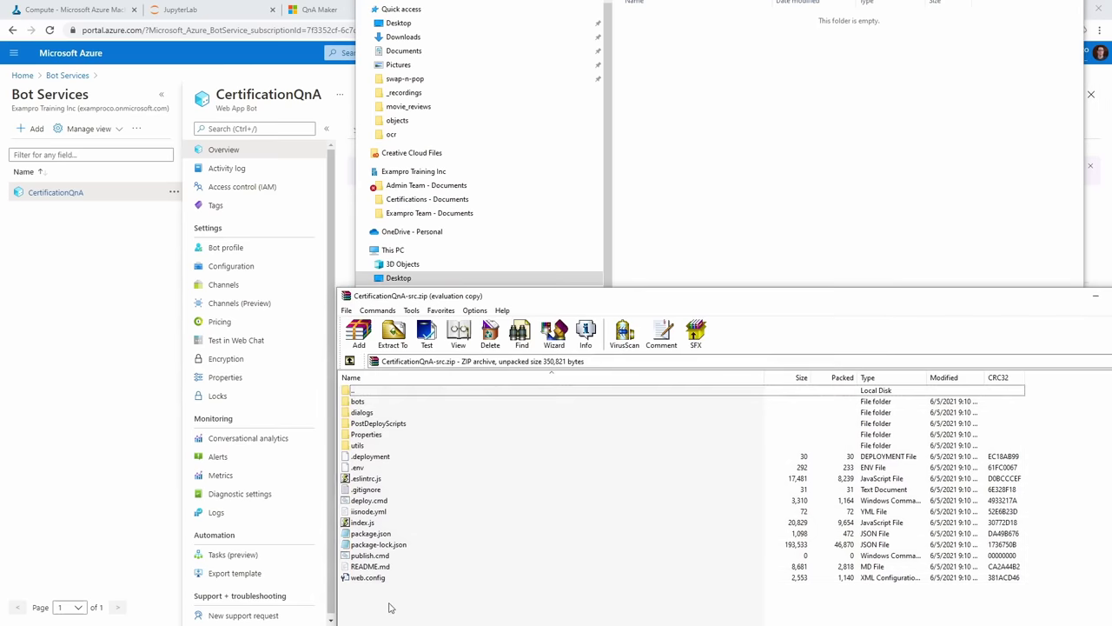
drag(391, 608, 753, 242)
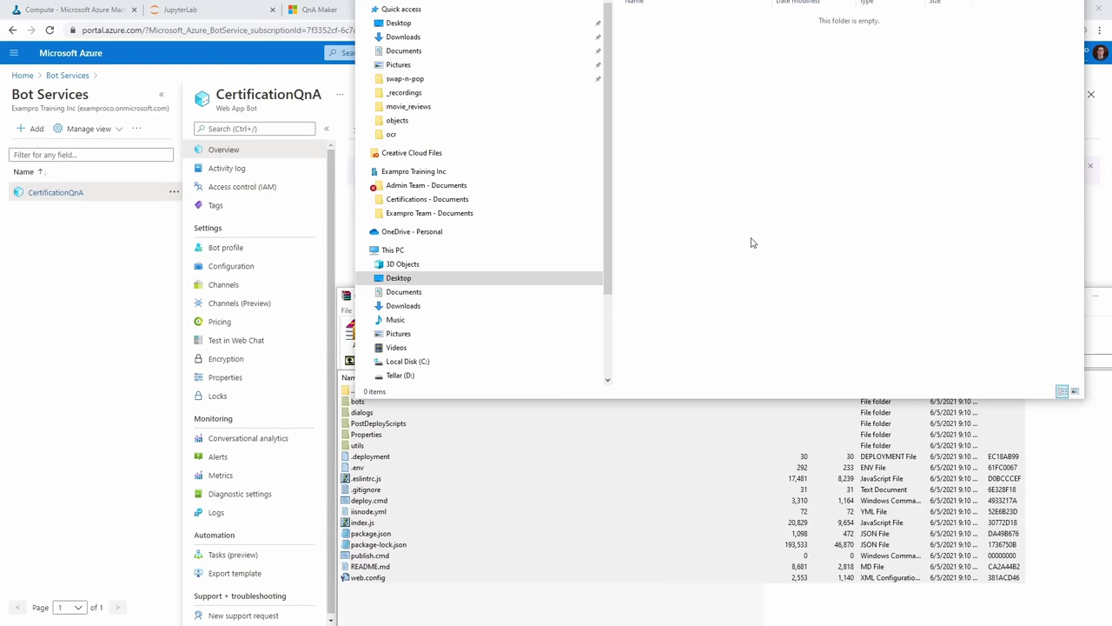
Close the archive window and open the bot-code folder in Visual Studio Code
click(703, 606)
drag(1065, 285, 795, 322)
click(884, 322)
key(super+Down)
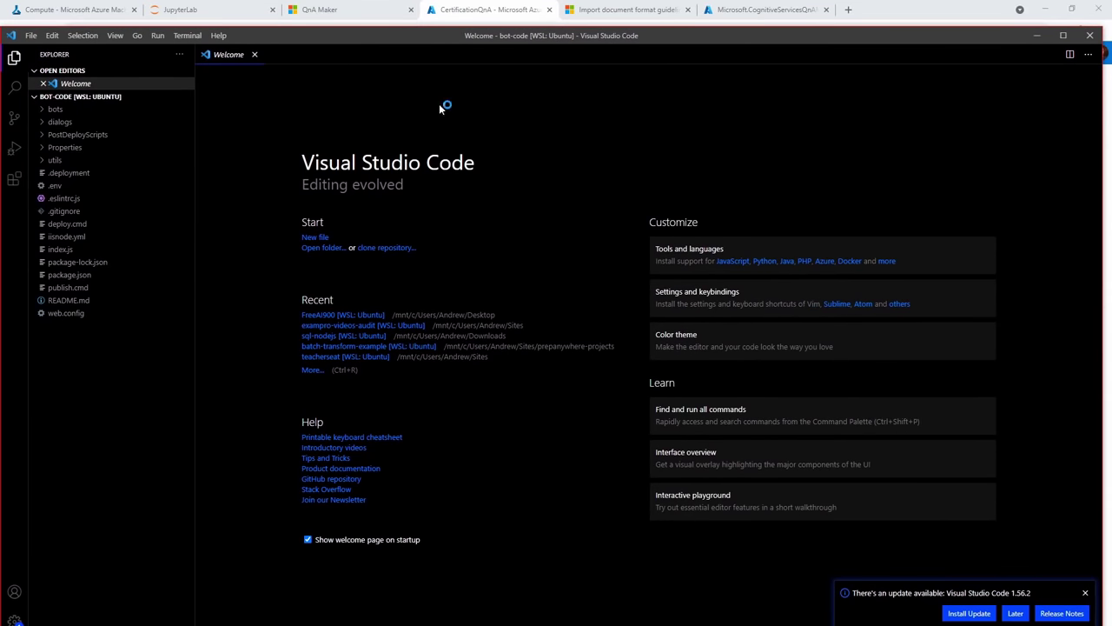
Open index.js and examine its server, adapter, error-handling and QnA endpoint code
click(105, 250)
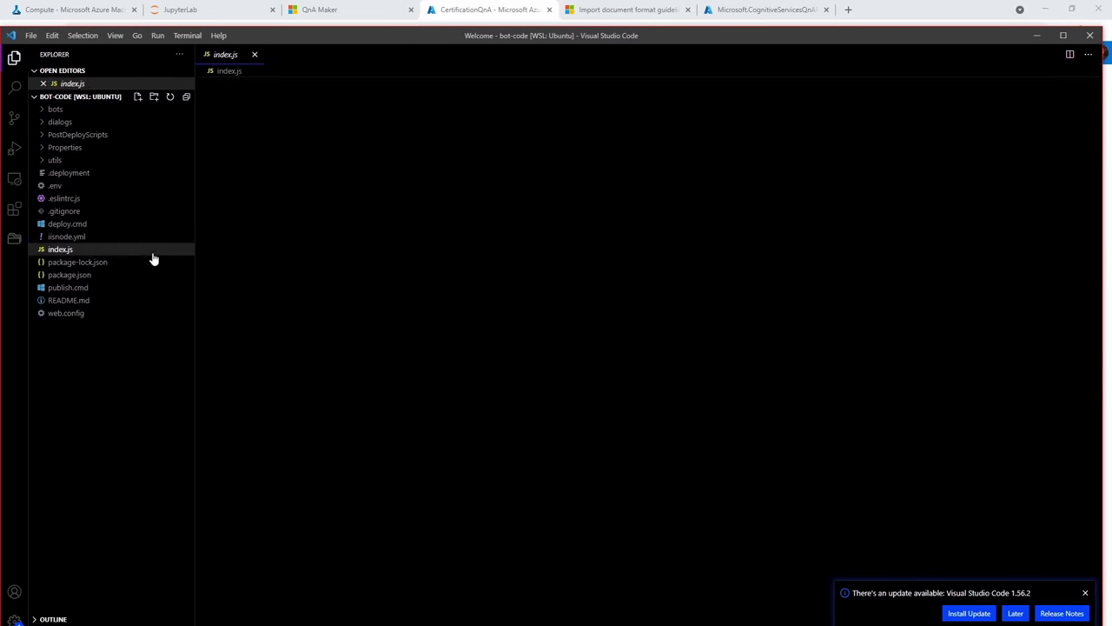
double_click(315, 292)
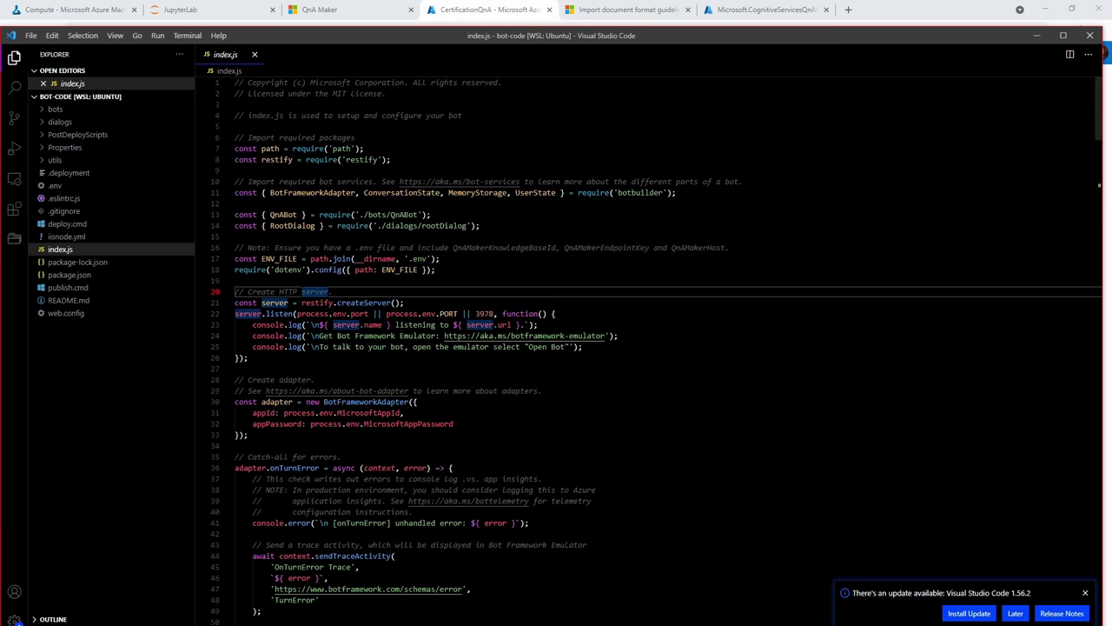
scroll(652, 347, down, 12)
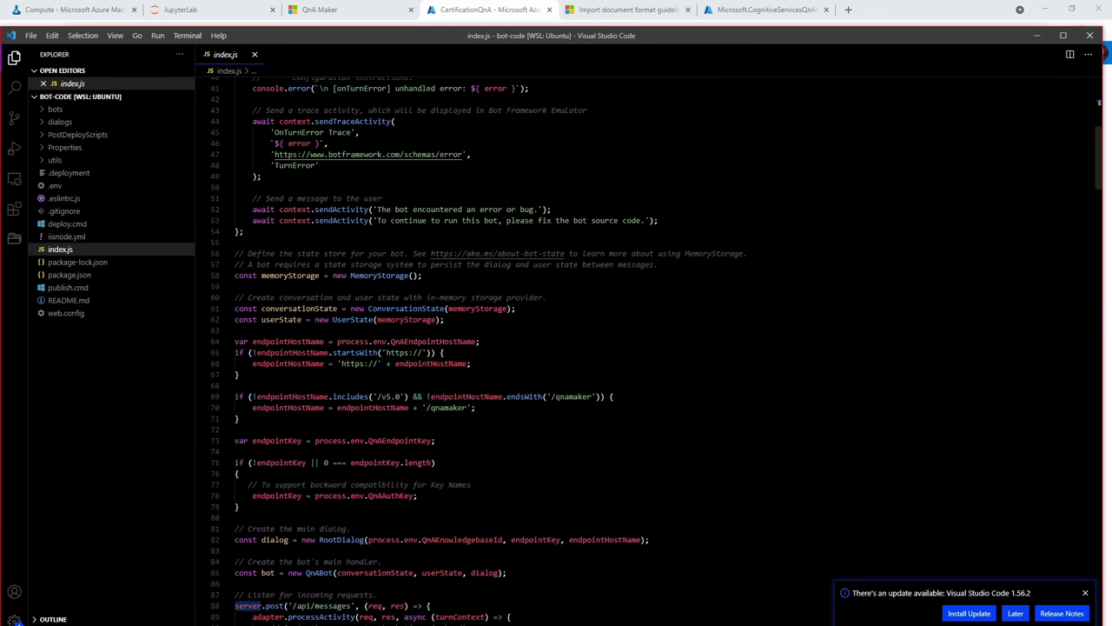
scroll(652, 348, down, 15)
scroll(652, 347, up, 6)
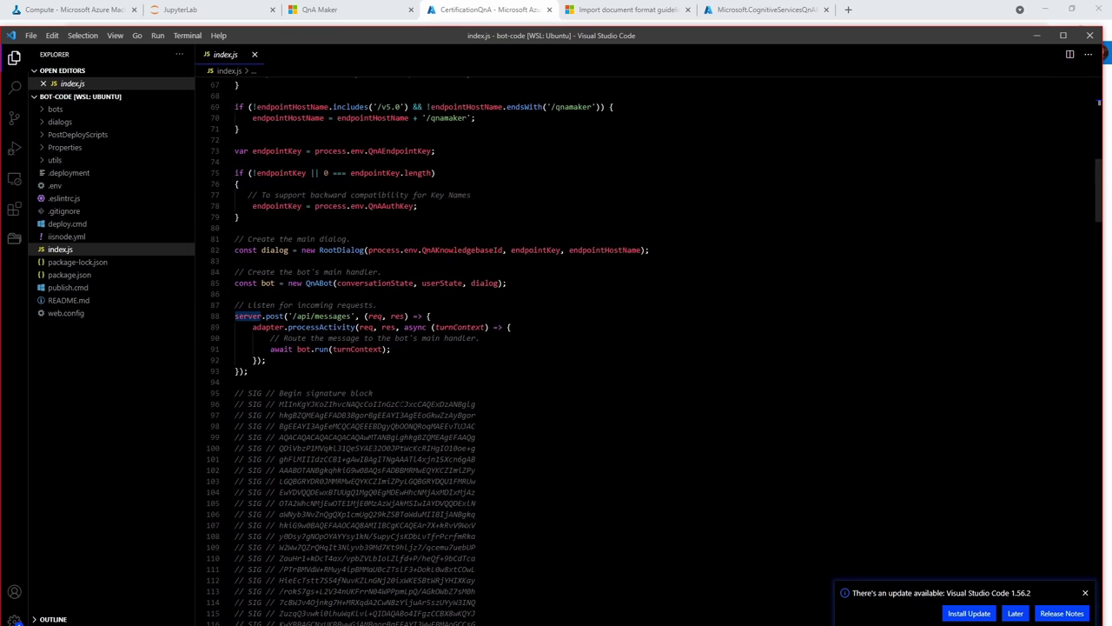
scroll(652, 347, down, 20)
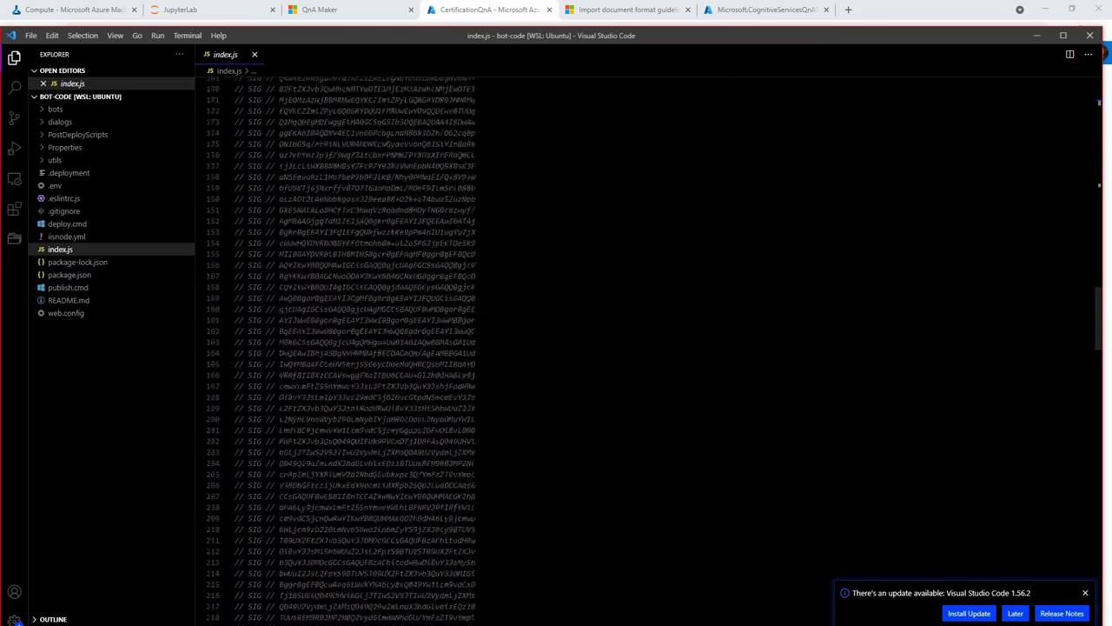
scroll(652, 348, up, 20)
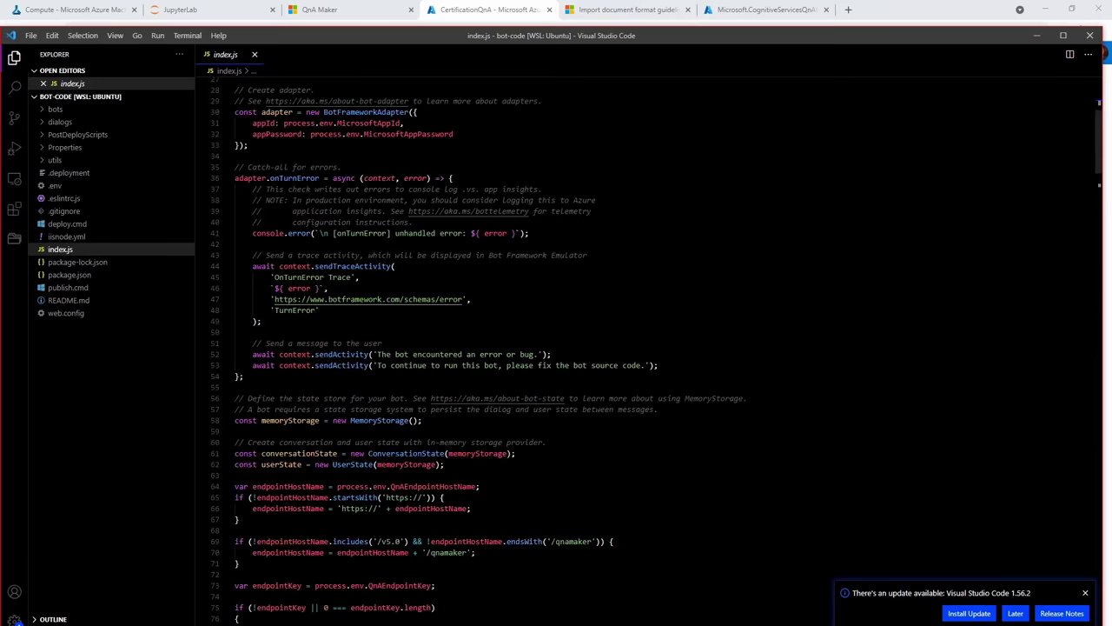
Expand the dialogs folder and examine the code of qnamakerBaseDialog.js and rootDialog.js
click(54, 122)
click(49, 136)
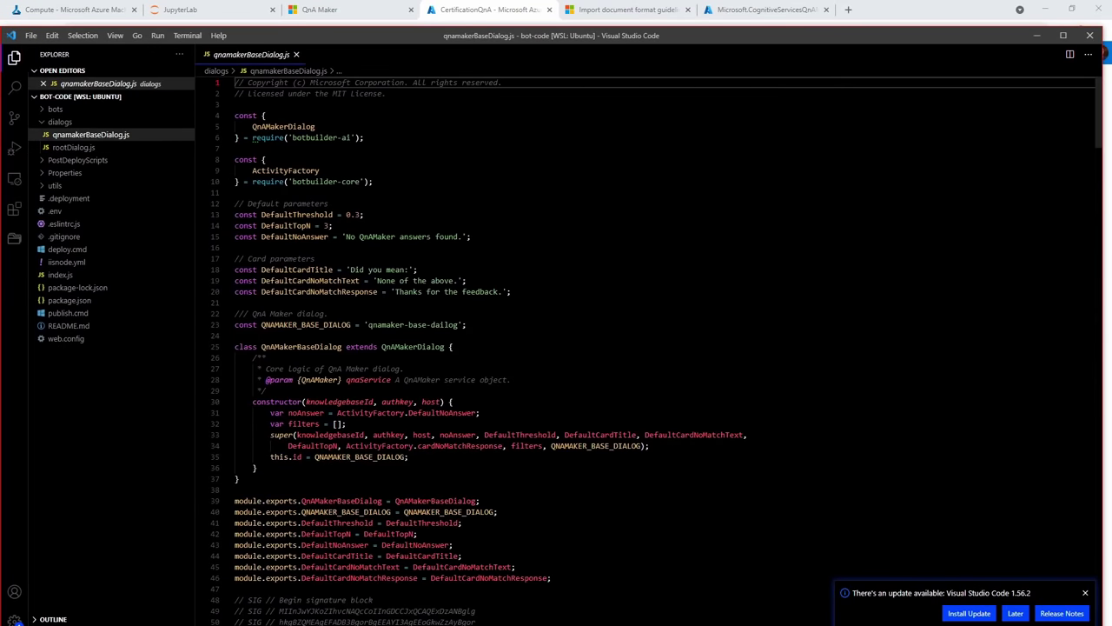
scroll(652, 347, down, 10)
scroll(651, 348, up, 15)
click(86, 148)
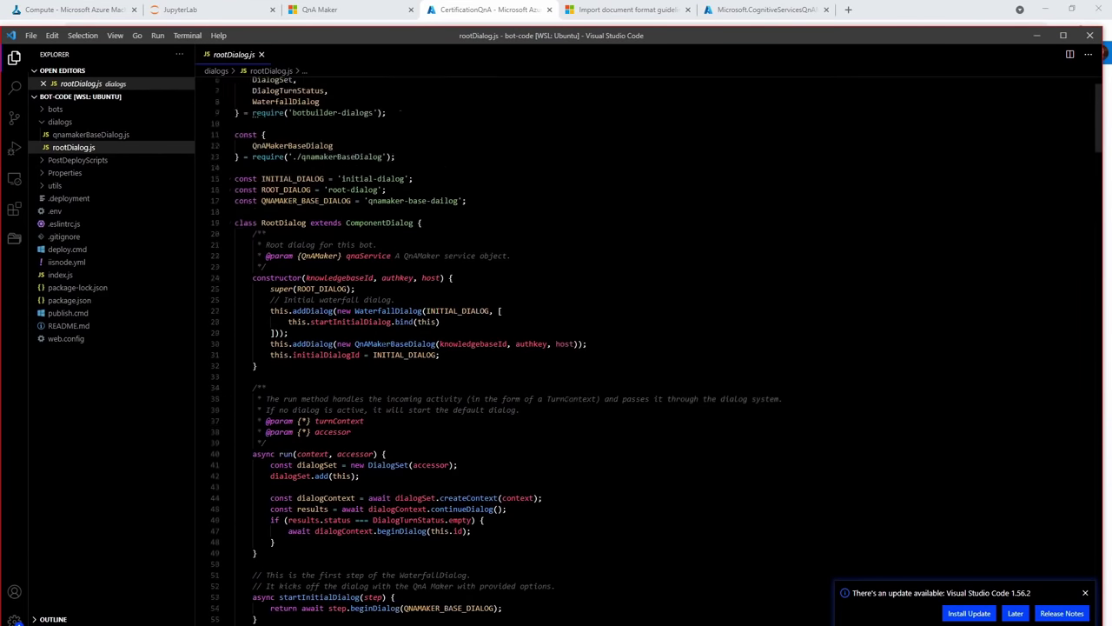
Expand the bots folder and examine the message and member-added handlers in qnaBot.js
click(54, 109)
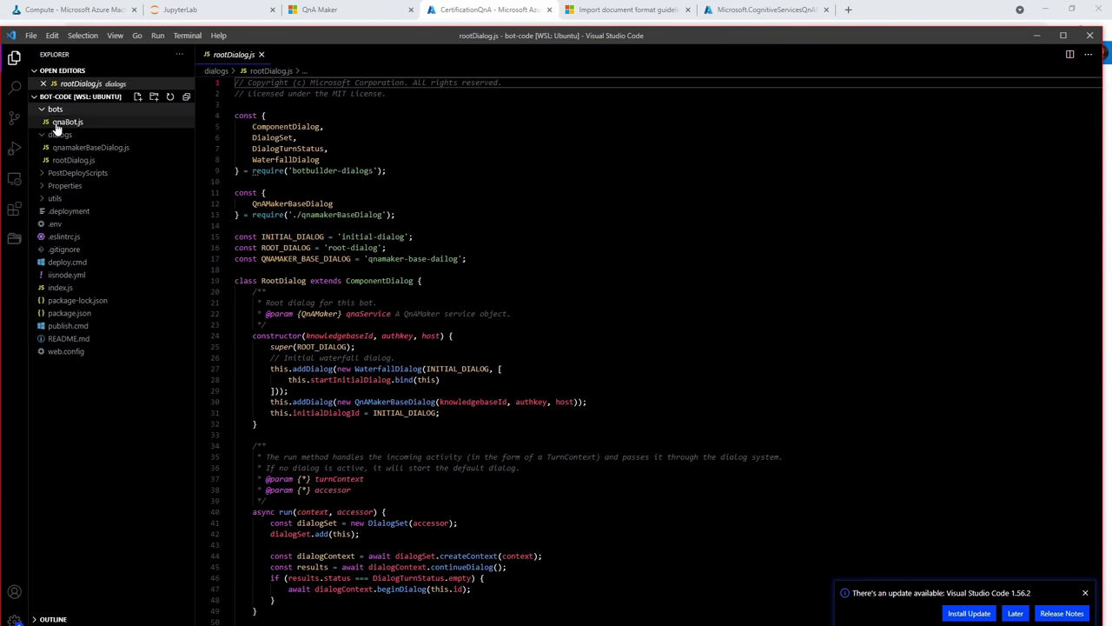
click(68, 122)
scroll(652, 347, down, 8)
scroll(652, 348, down, 9)
scroll(652, 347, up, 13)
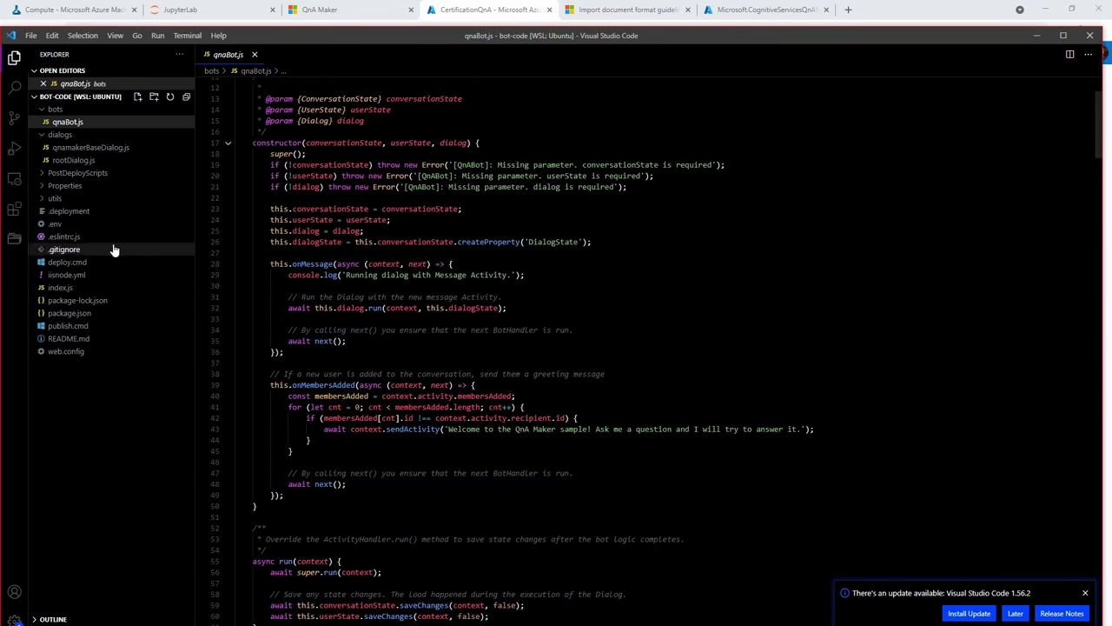
click(47, 199)
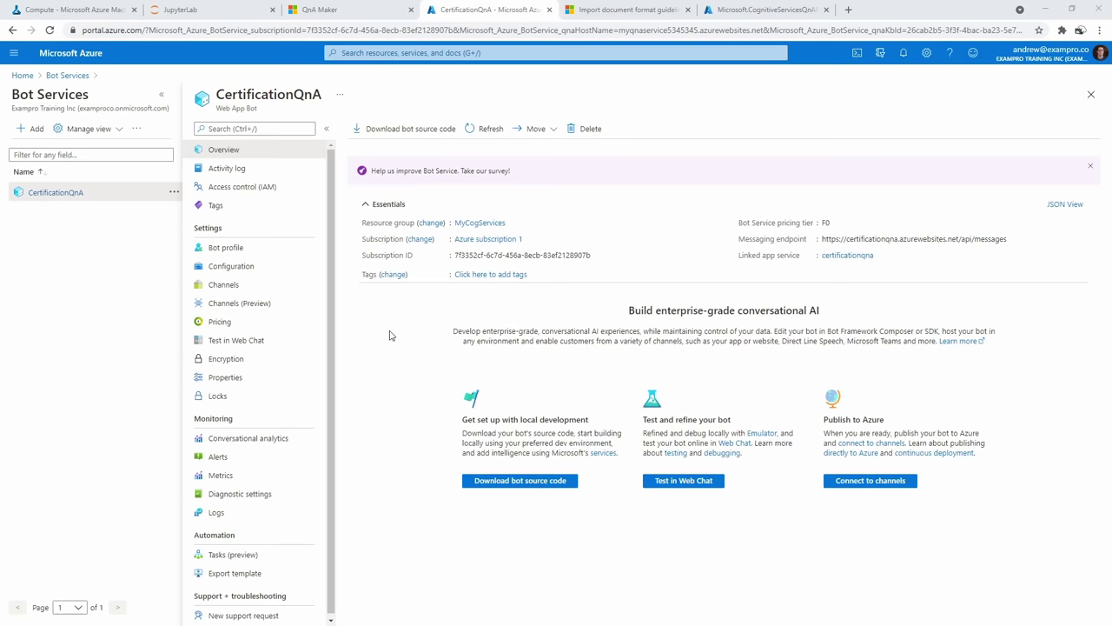
Go back to the CertificationQnA bot in the Azure portal and open its Web Chat channel configuration
click(223, 285)
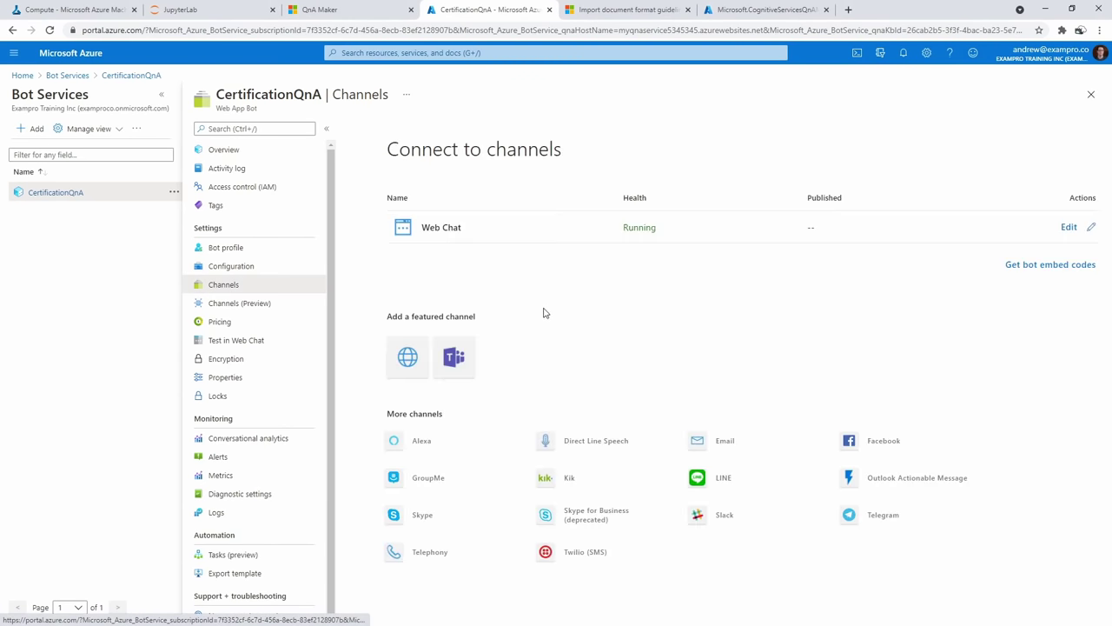
click(1066, 228)
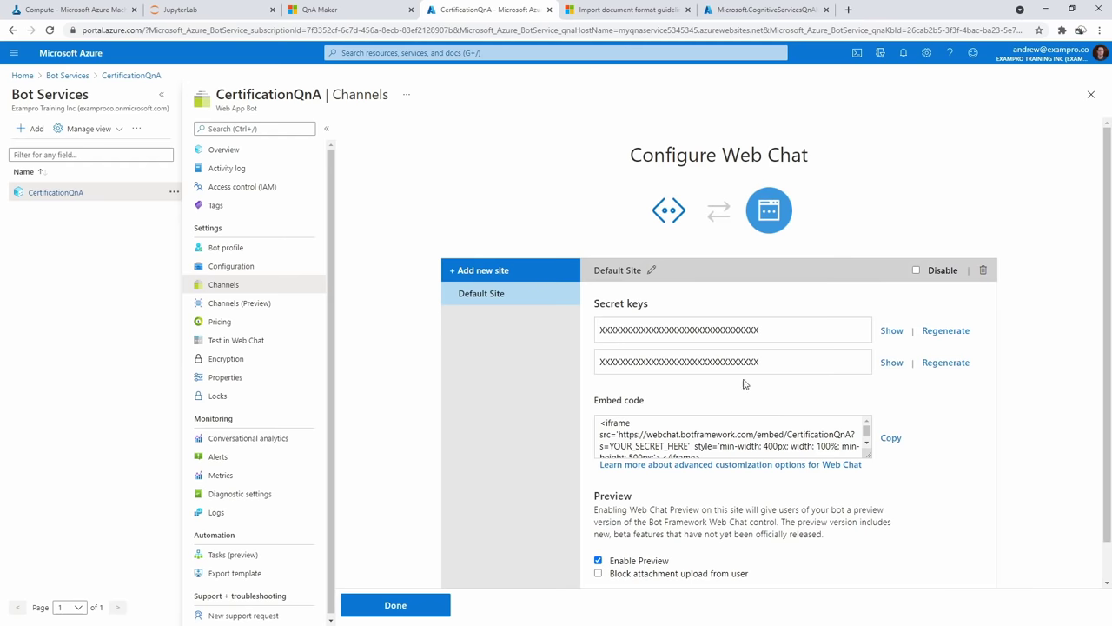
scroll(742, 385, down, 1)
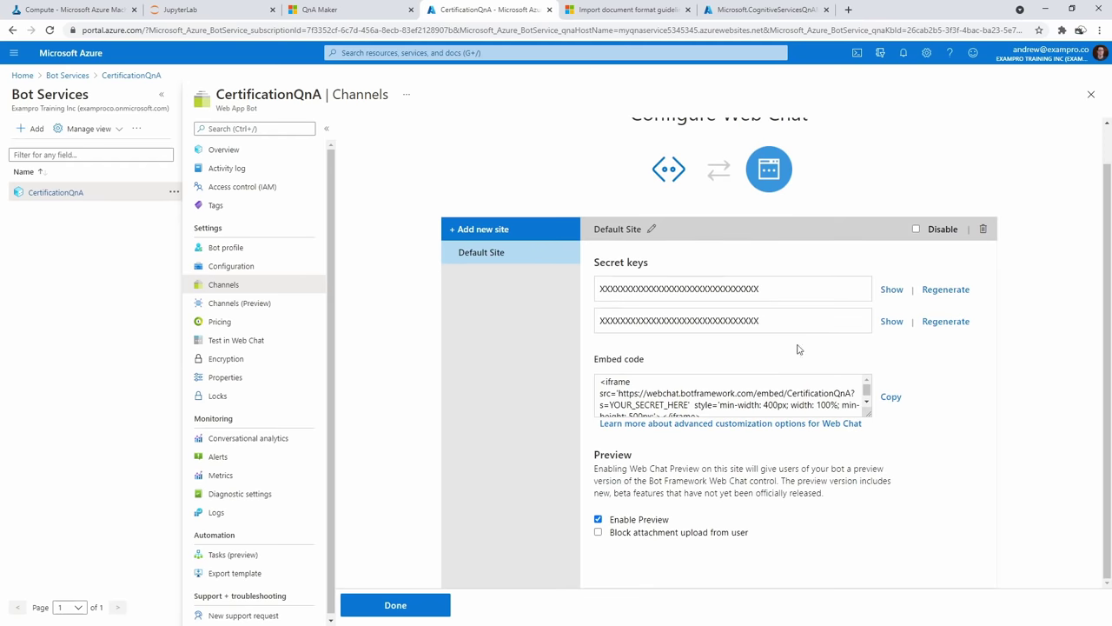
Switch to JupyterLab and create a new notebook in the cognitive-services folder with the Python 3.6 - AzureML kernel
click(198, 12)
right_click(127, 250)
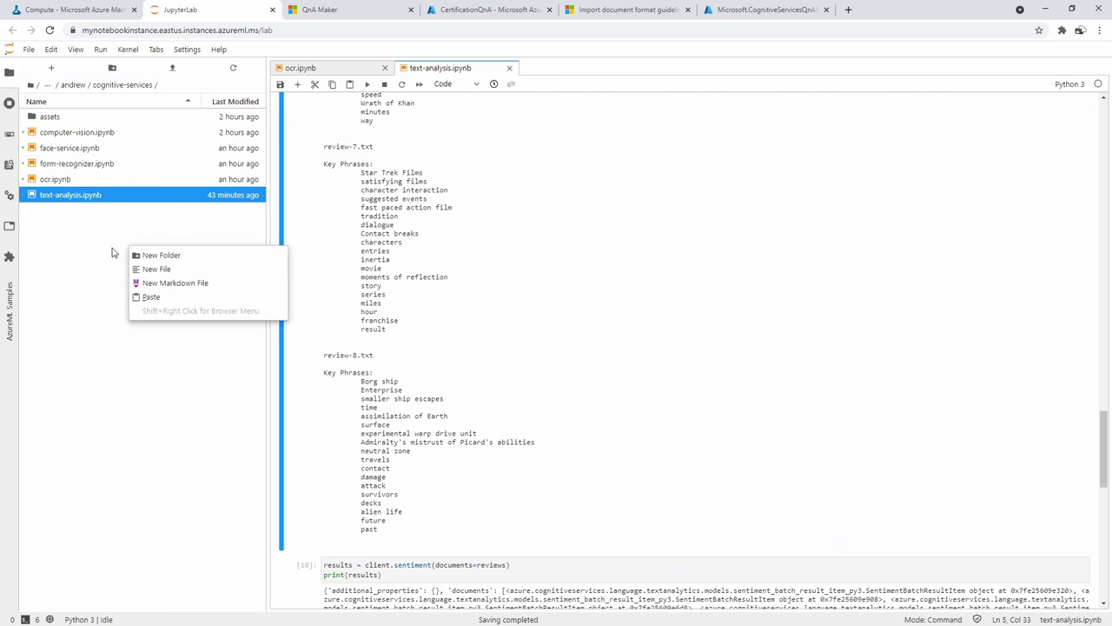
click(111, 250)
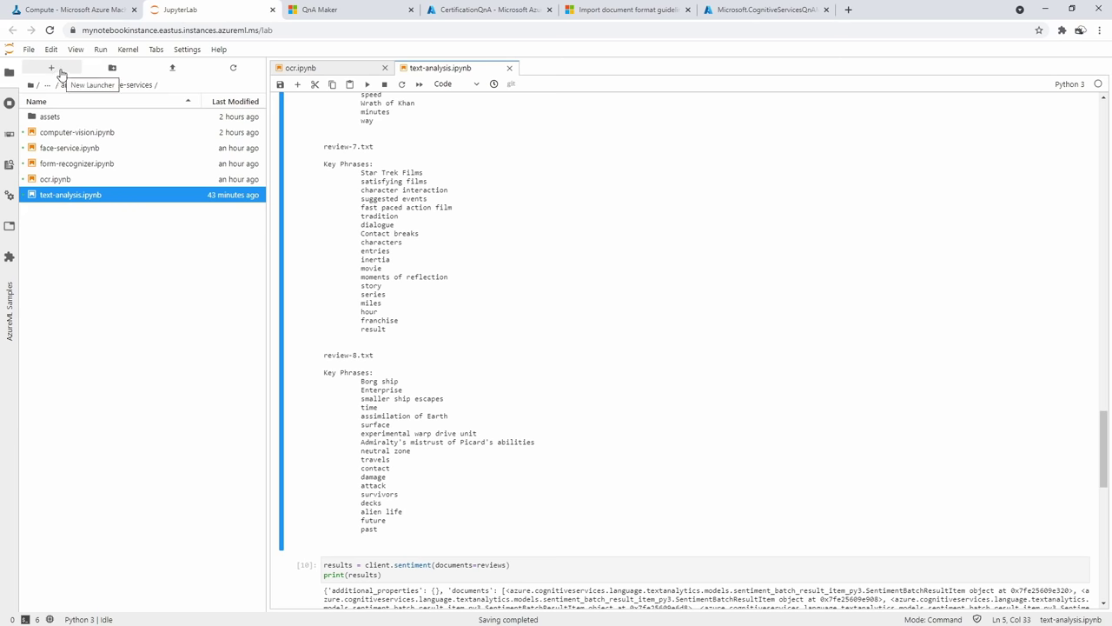
click(31, 51)
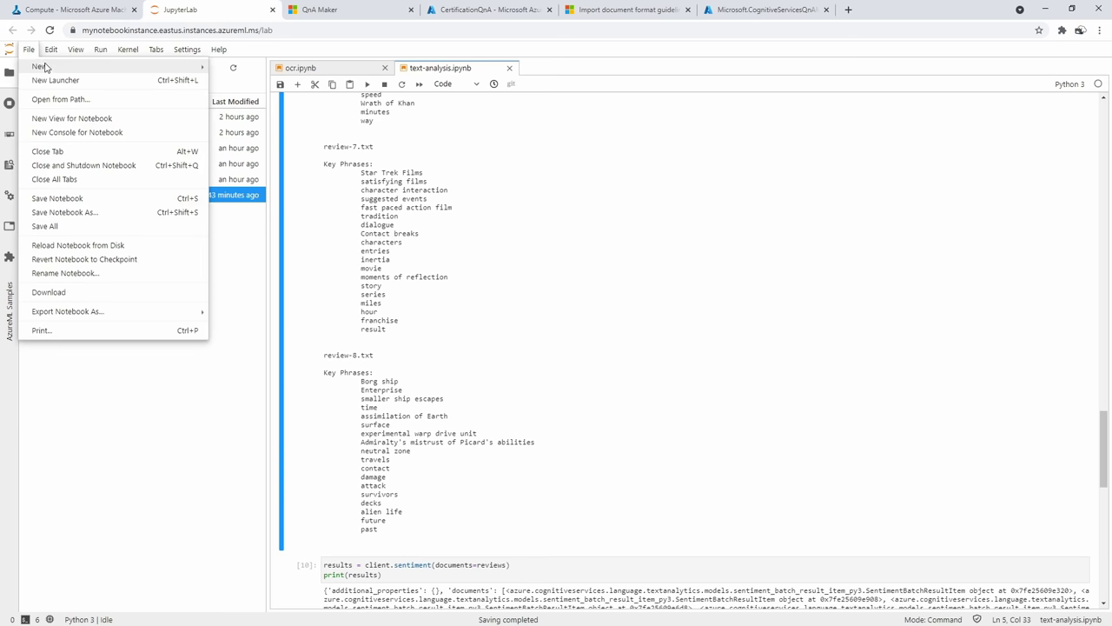
click(182, 261)
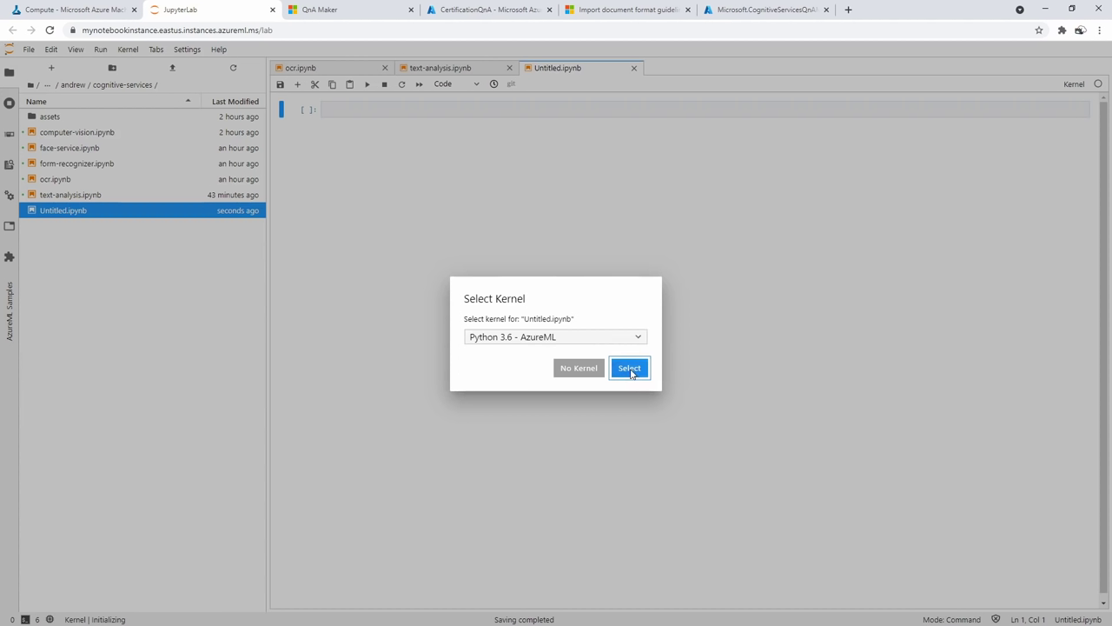
click(629, 368)
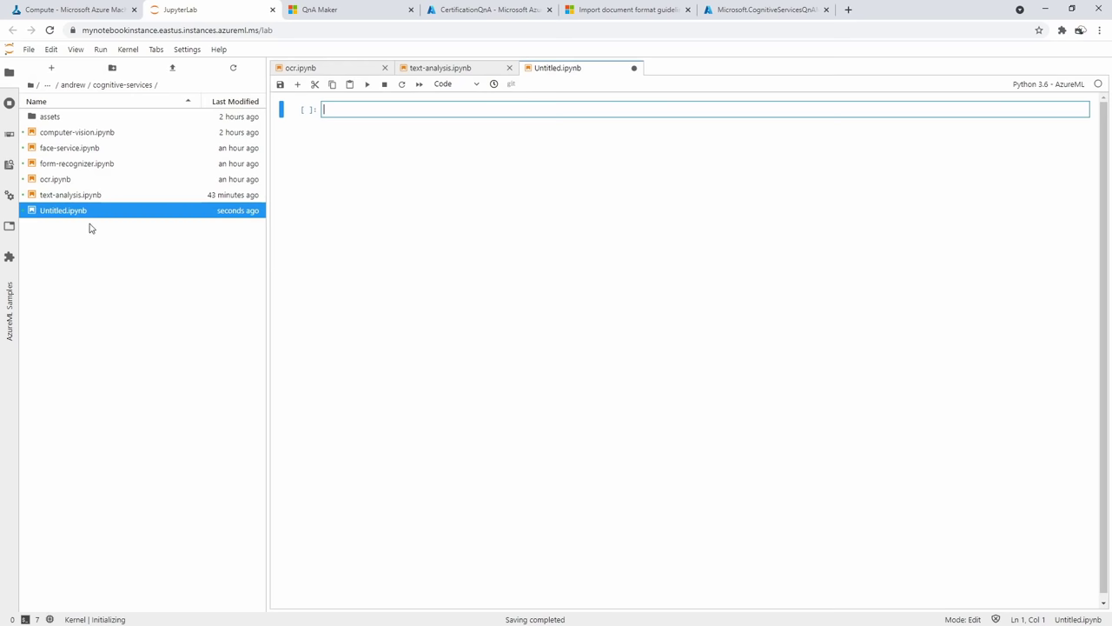
Rename the untitled notebook as qna-maker.ipynb and place the cursor in its first cell
right_click(75, 217)
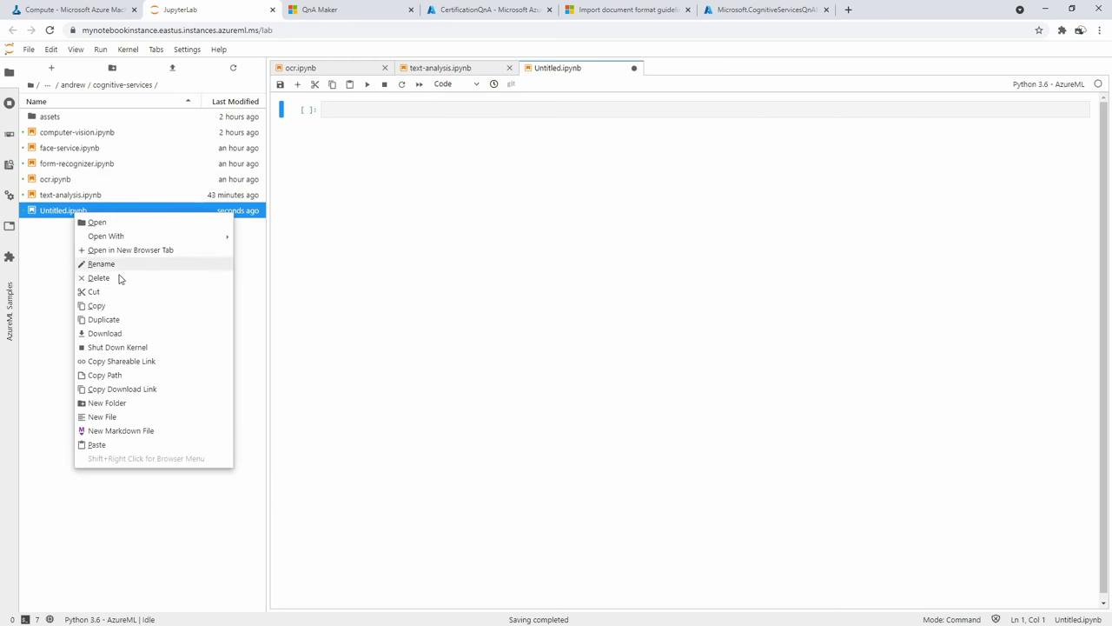
click(119, 264)
text(qa)
key(BackSpace)
text(na-maker.ipynb)
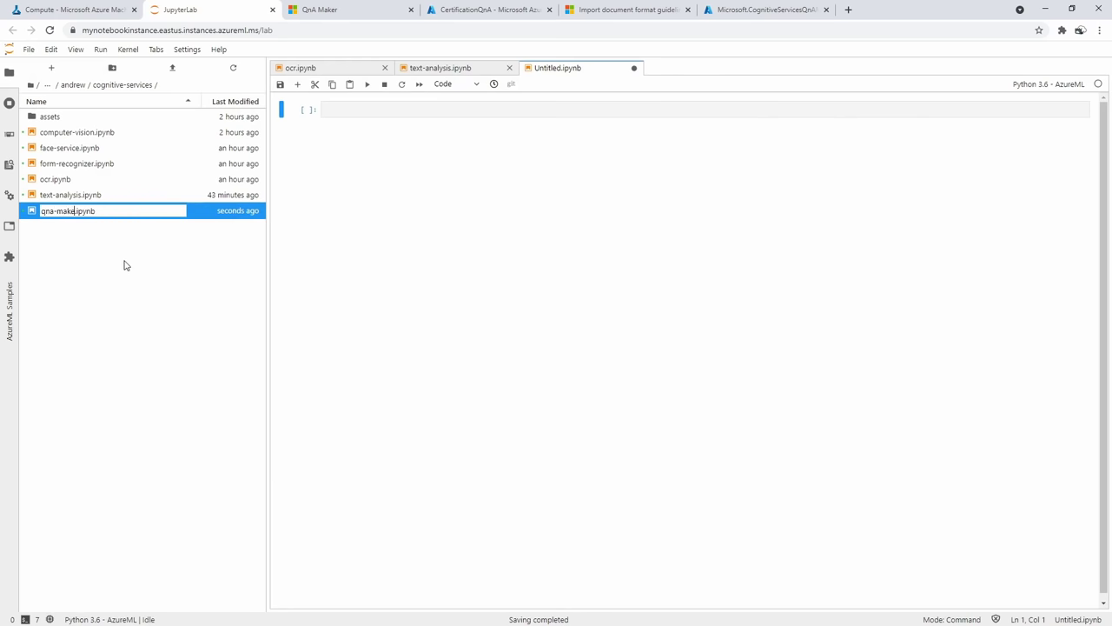
key(Return)
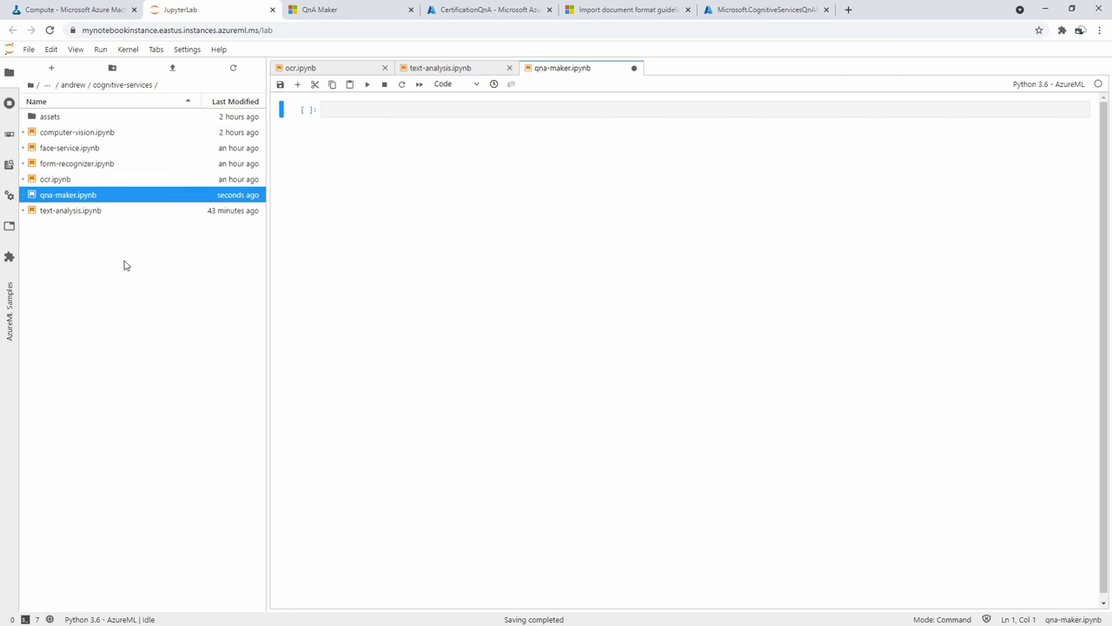
click(435, 110)
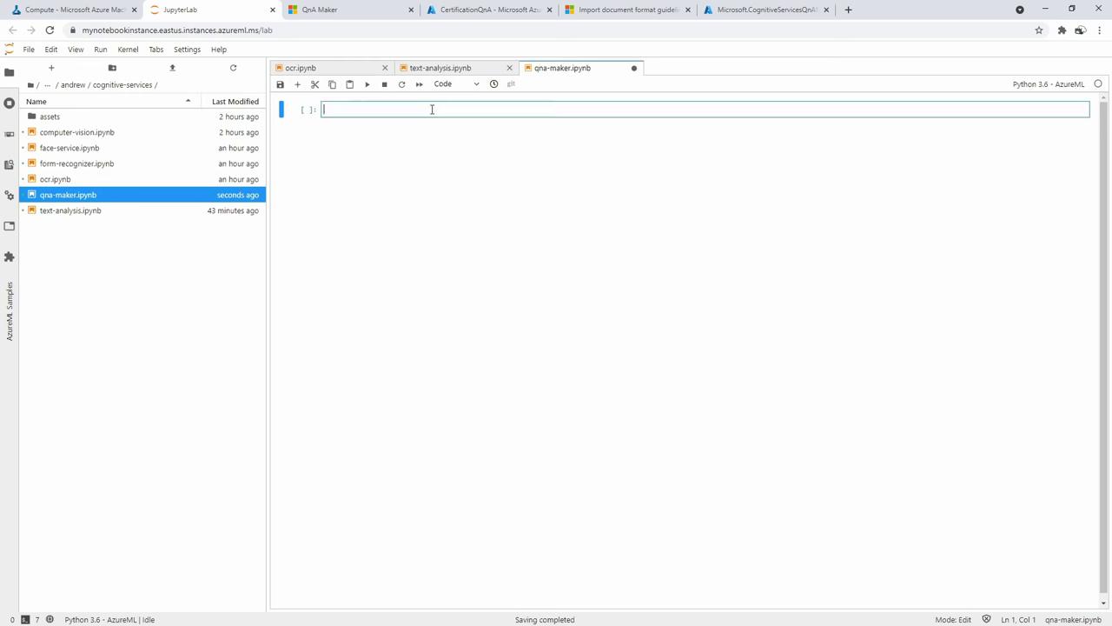
Return to the bot's Web Chat configuration in the Azure portal and copy the default site's embed code
click(349, 16)
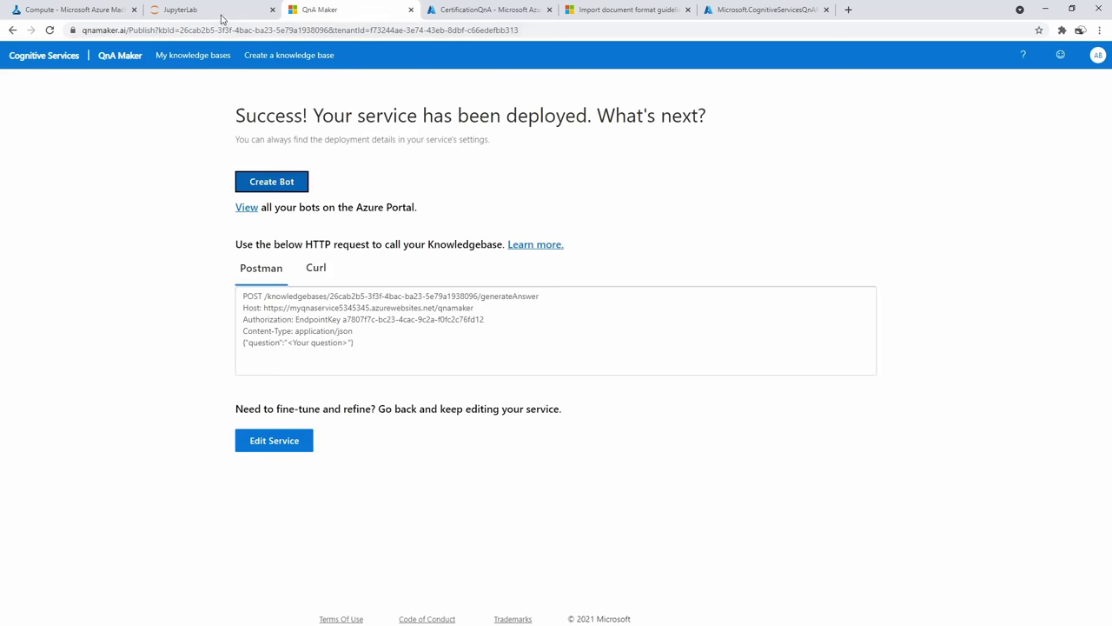
click(170, 13)
click(105, 10)
click(209, 9)
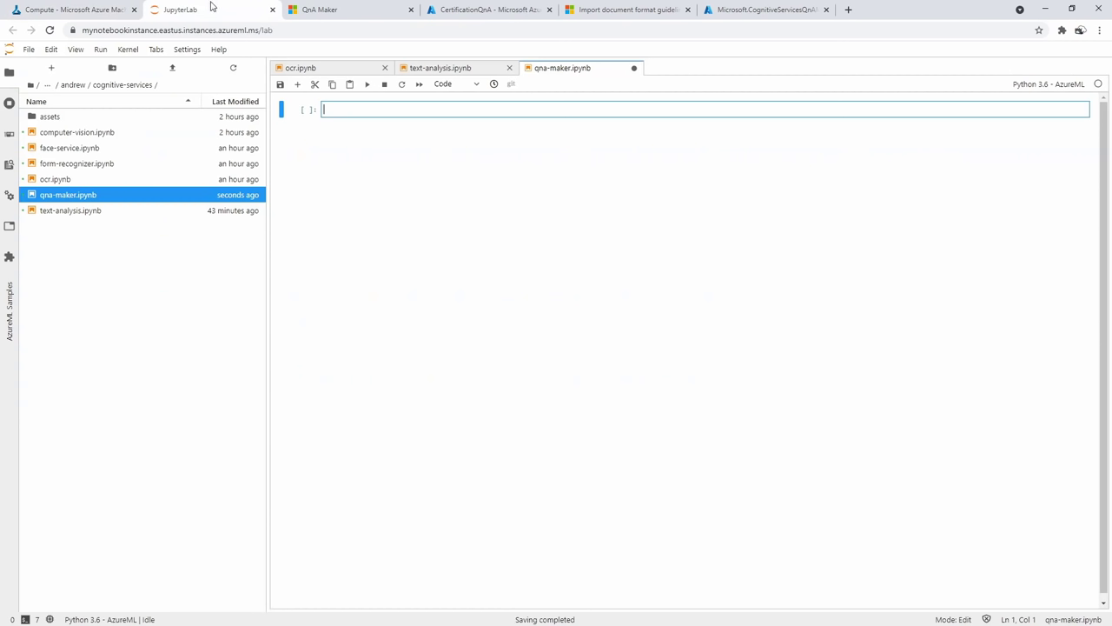
click(768, 16)
click(654, 17)
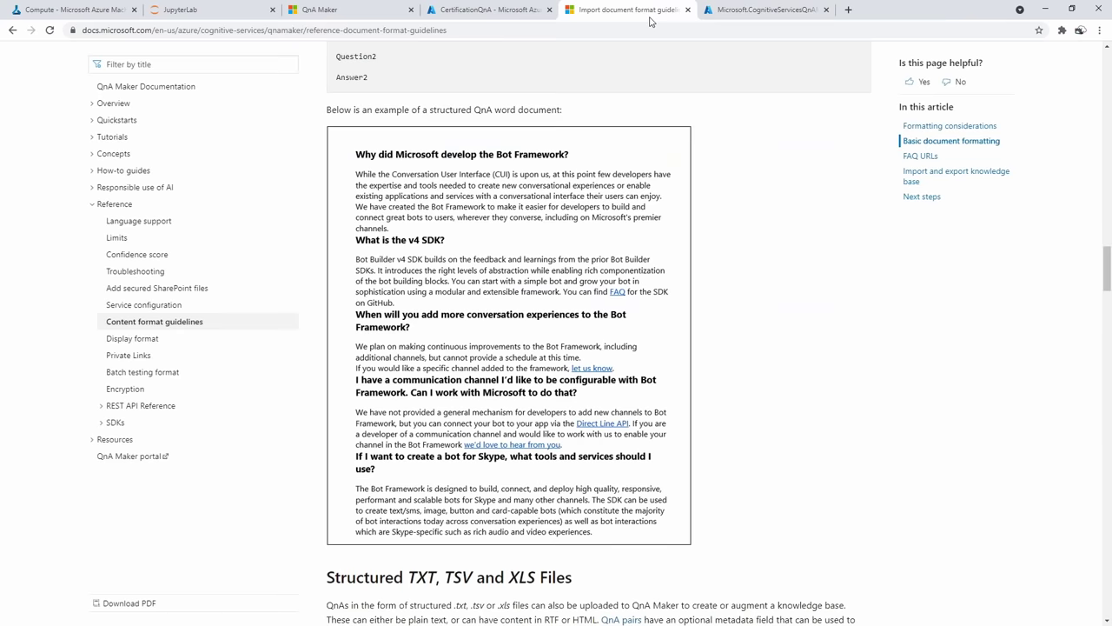
click(508, 17)
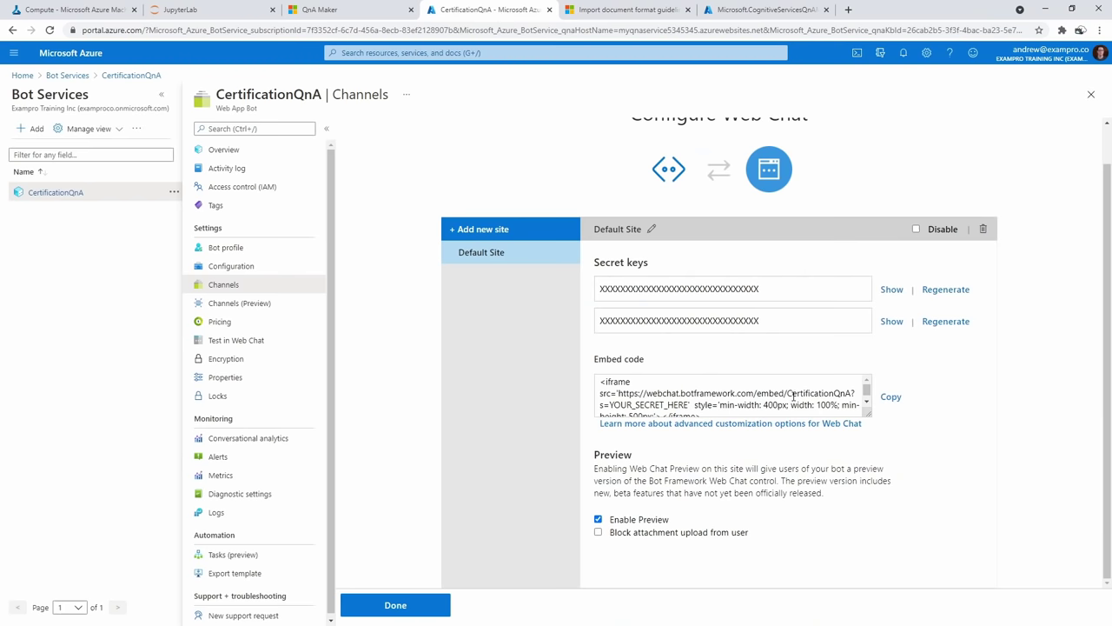
click(891, 396)
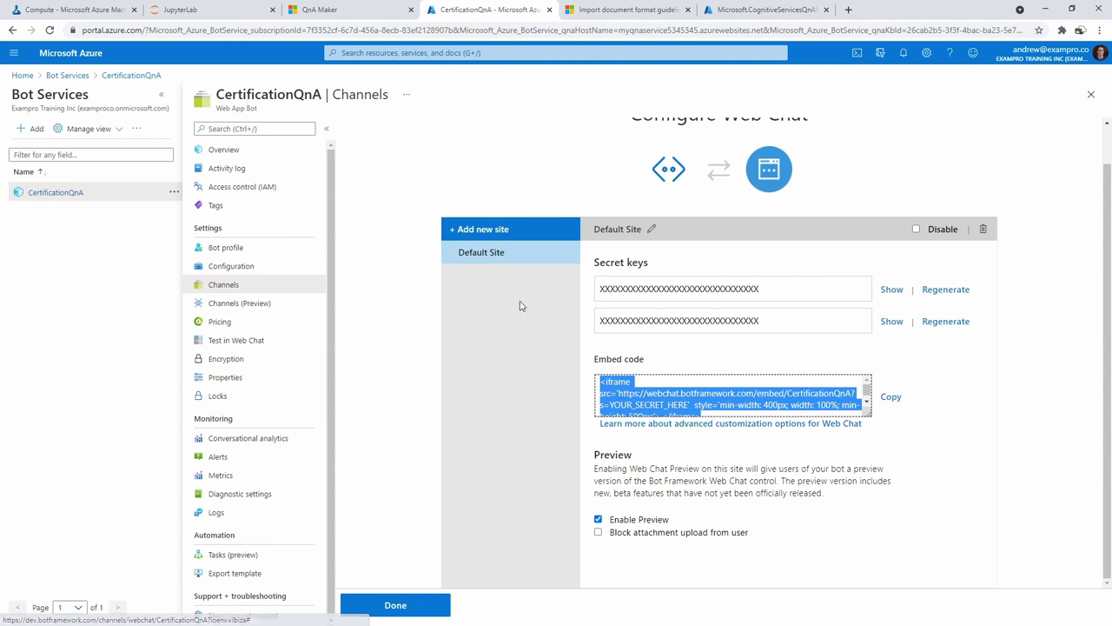
Switch to JupyterLab and run the first cell of qna-maker.ipynb with the %%html cell magic
click(368, 19)
click(261, 21)
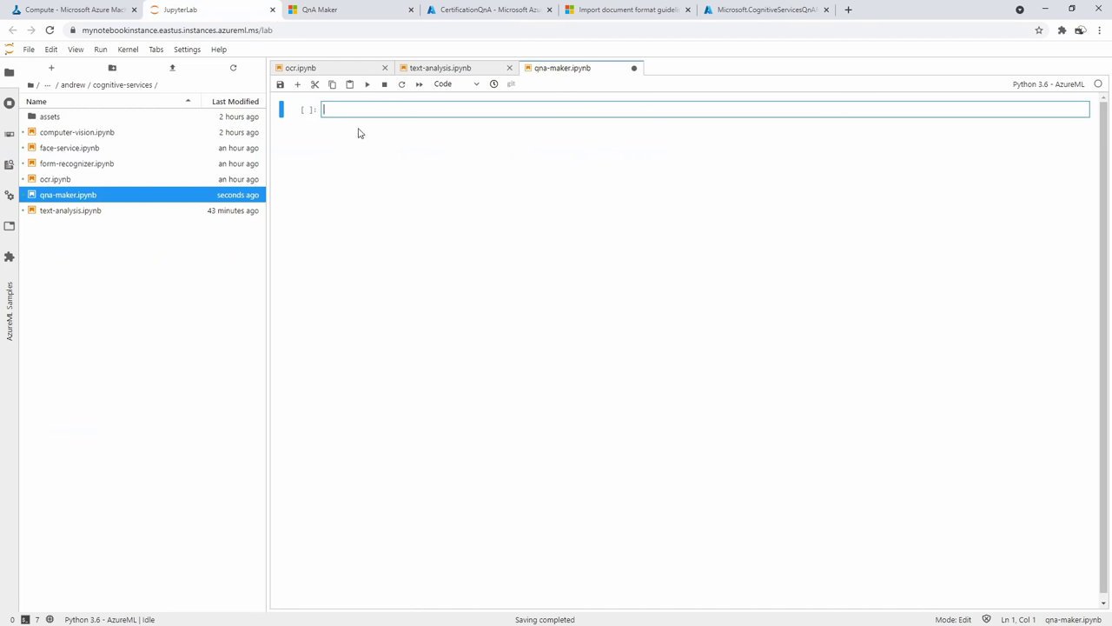
text(%%html)
key(BackSpace)
key(BackSpace)
key(BackSpace)
text(ht,;)
key(BackSpace)
key(BackSpace)
key(BackSpace)
text(ml)
key(shift+Return)
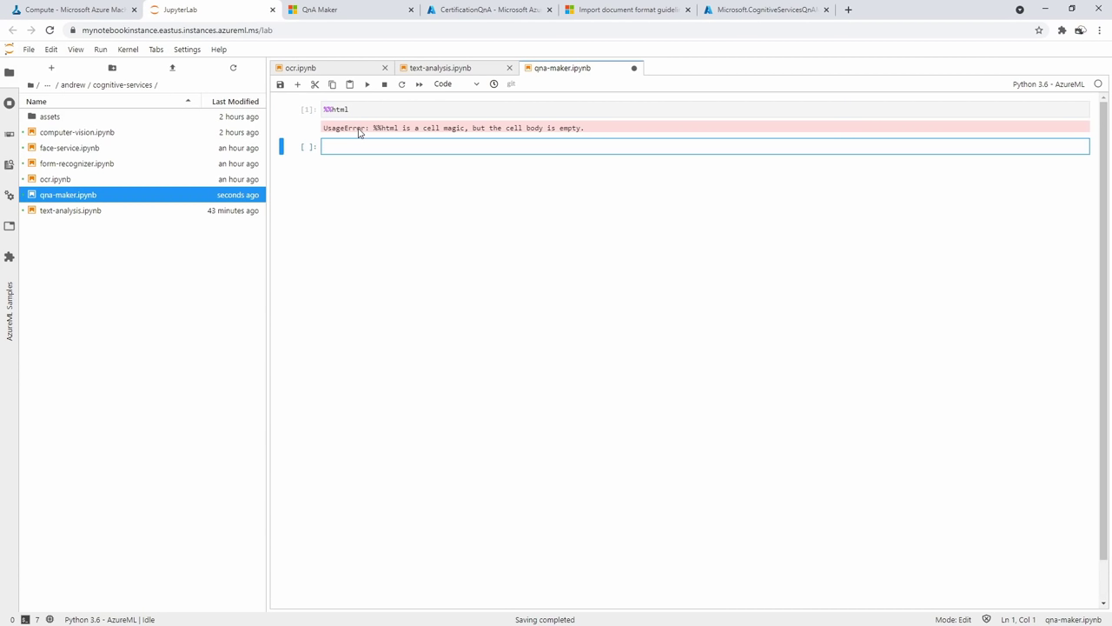
Paste the copied Web Chat iframe embed code on a new line below %%html in the first cell
click(375, 109)
key(Return)
key(ctrl+v)
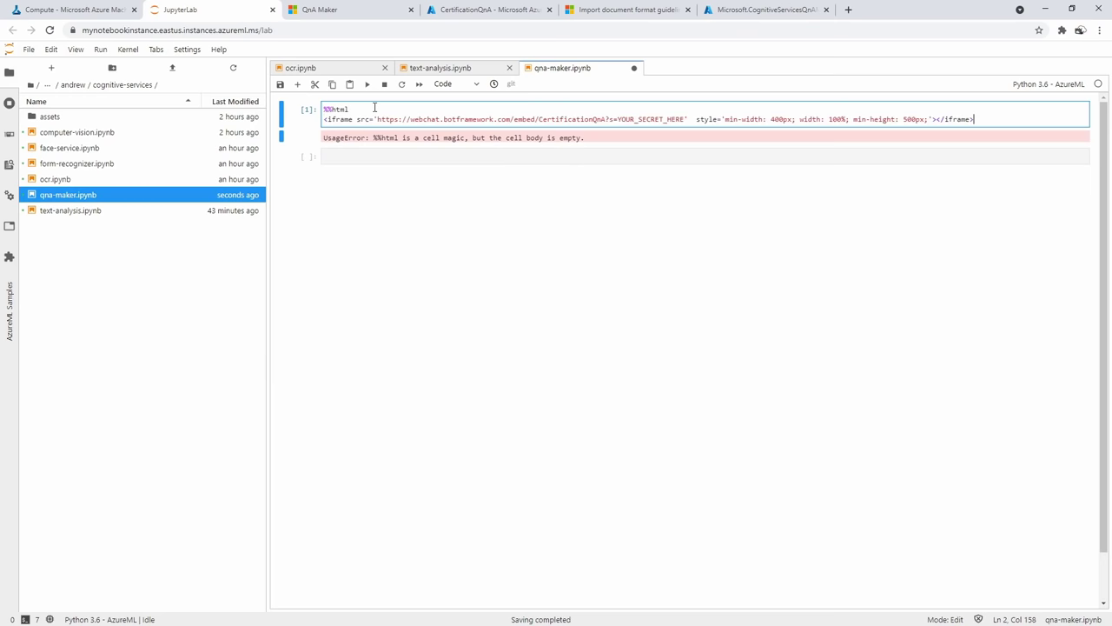
Go back to the bot's Web Chat configuration in the Azure portal, reveal the first secret key and copy it
double_click(645, 118)
click(729, 15)
click(645, 14)
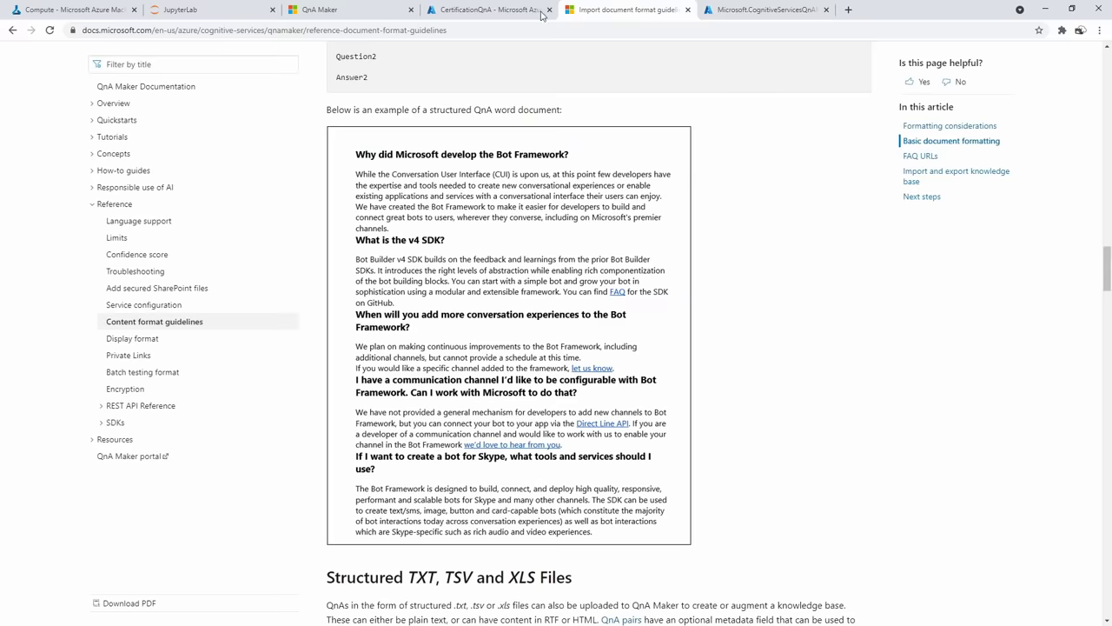
click(522, 14)
click(893, 289)
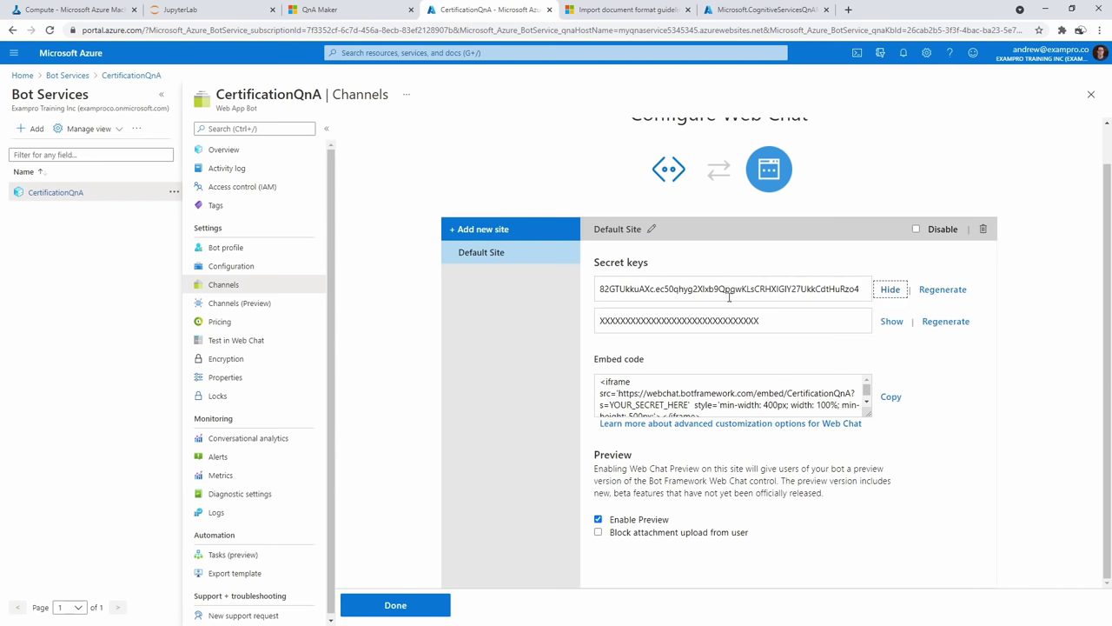
drag(730, 289, 869, 289)
Return to JupyterLab, replace the YOUR_SECRET_HERE placeholder in the iframe URL with the Web Chat secret key and run the cell
click(253, 16)
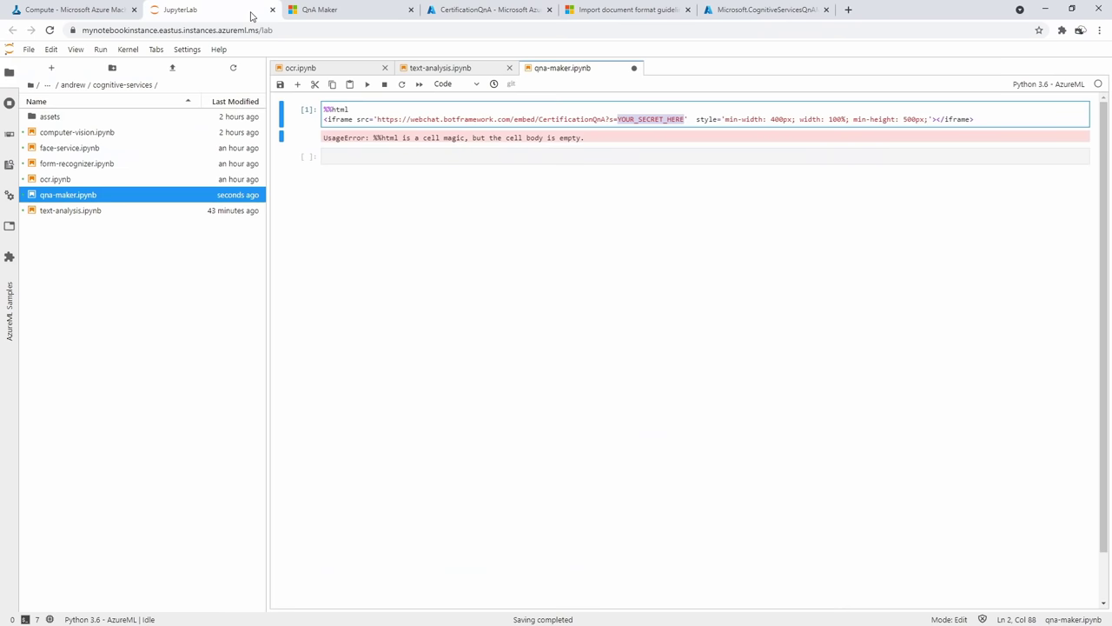
triple_click(656, 119)
double_click(660, 119)
key(ctrl+v)
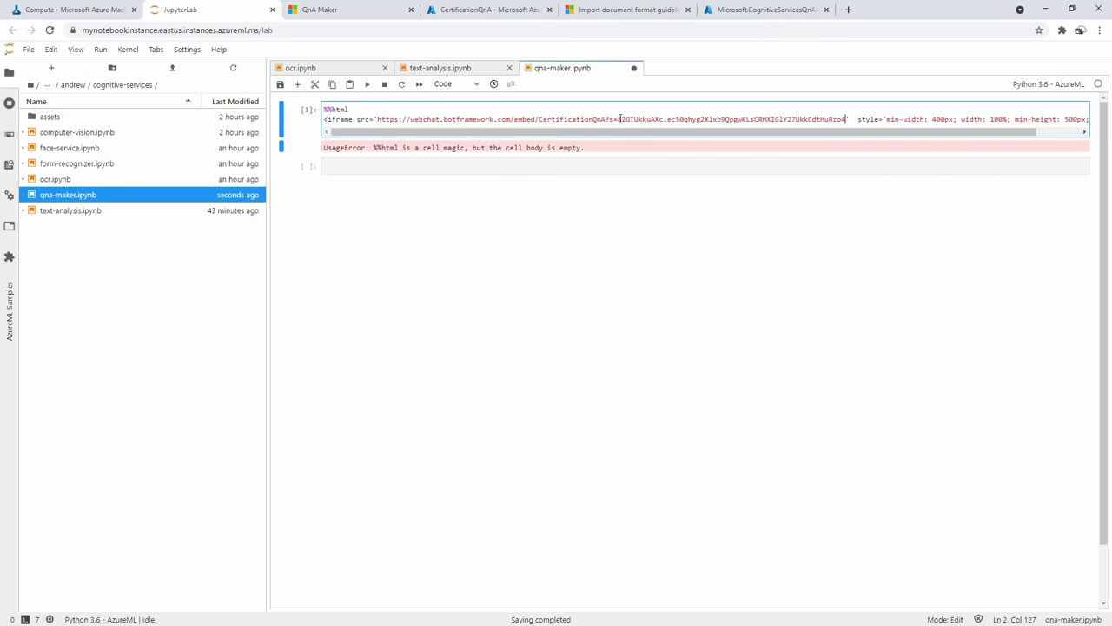
click(367, 84)
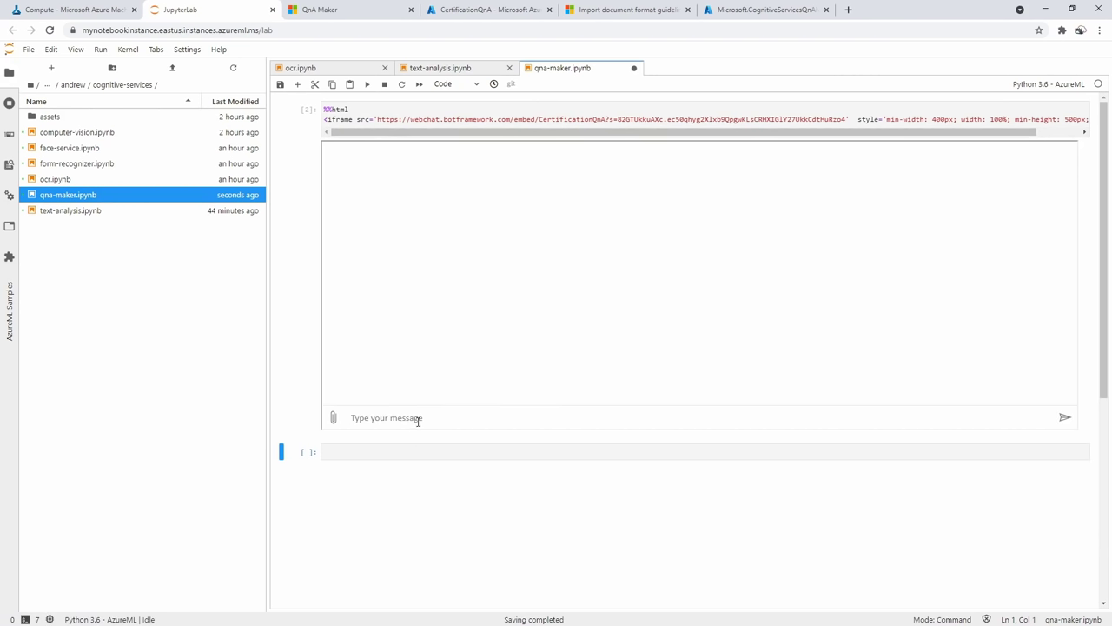
Test the embedded chat by sending the messages "where am i?" and "who are you?"
click(418, 420)
text(where am i?)
key(Return)
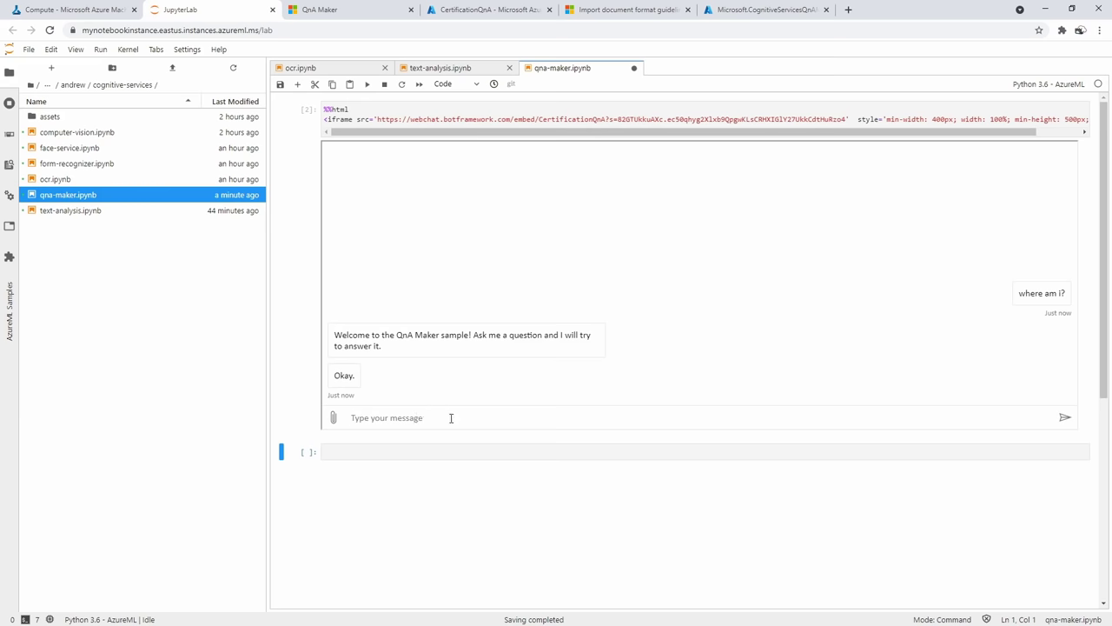
text(who are you?)
key(Return)
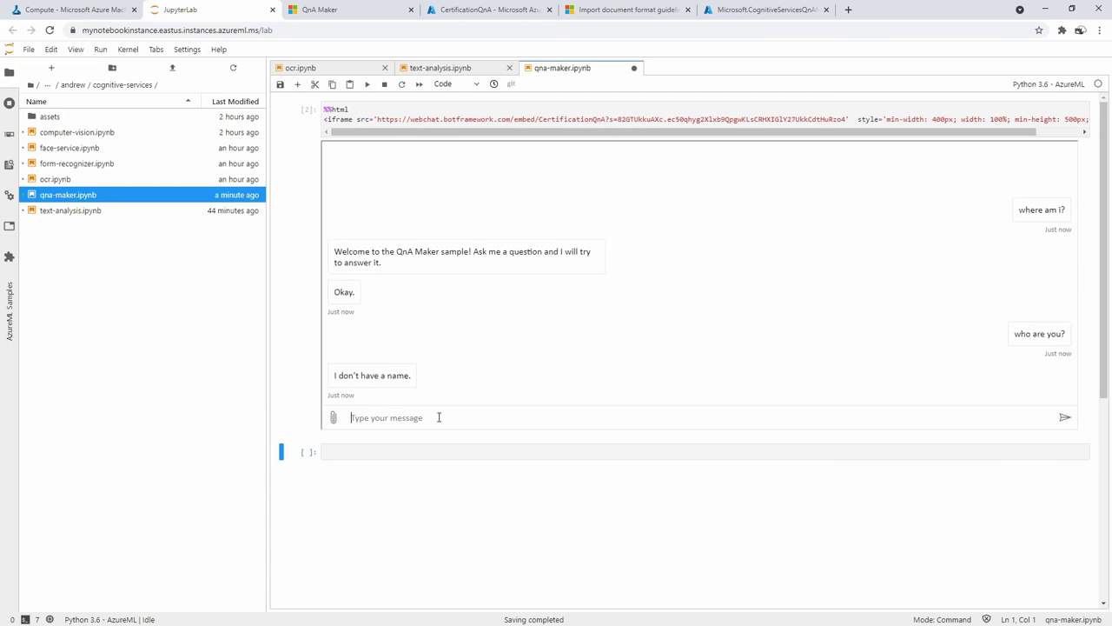
Ask the embedded bot "how many Azure Certifications?"
text(how many Azure Certifications are ther)
key(BackSpace)
key(BackSpace)
key(BackSpace)
key(BackSpace)
key(BackSpace)
key(BackSpace)
key(BackSpace)
key(BackSpace)
key(BackSpace)
text(?)
key(Return)
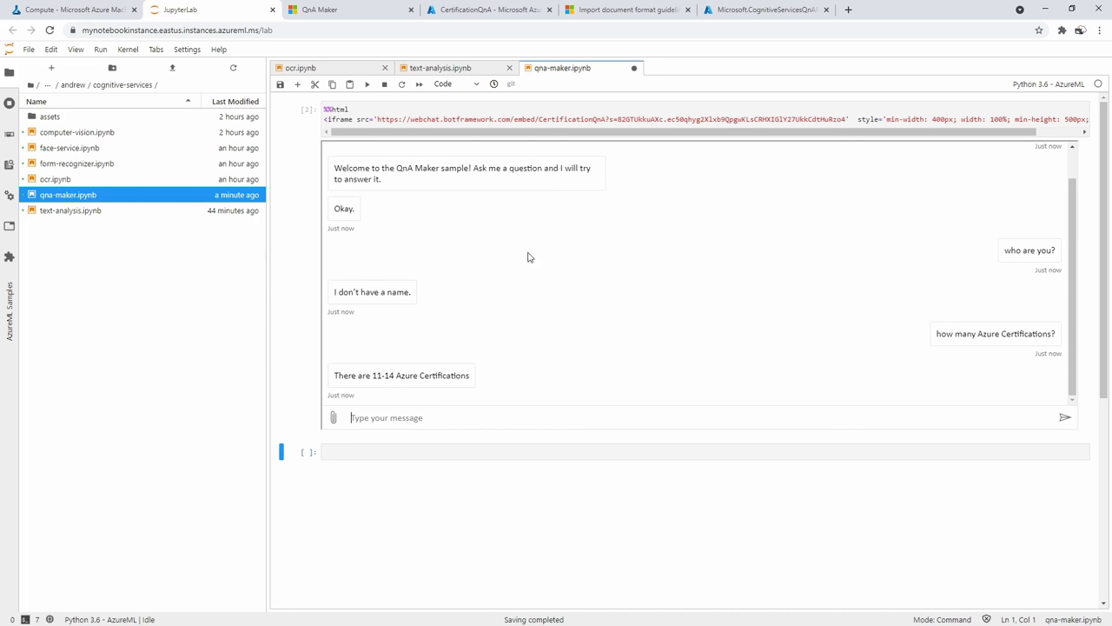
Close the qna-maker.ipynb notebook and open luis.ai in a new browser tab
click(636, 67)
click(652, 357)
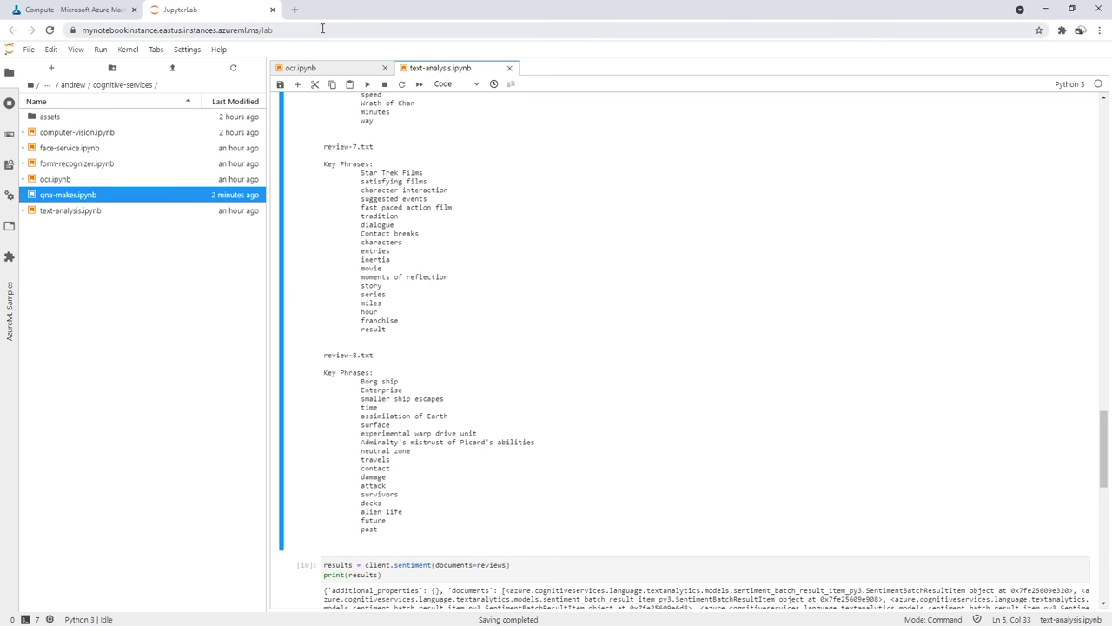
click(296, 10)
text(l)
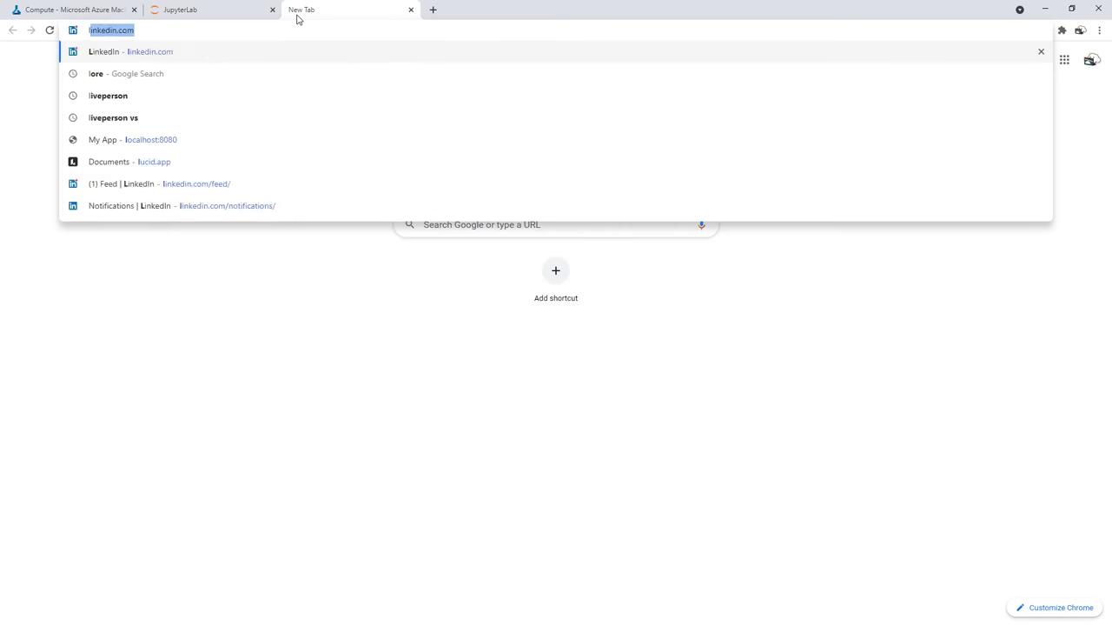
text(uis.ai)
key(Return)
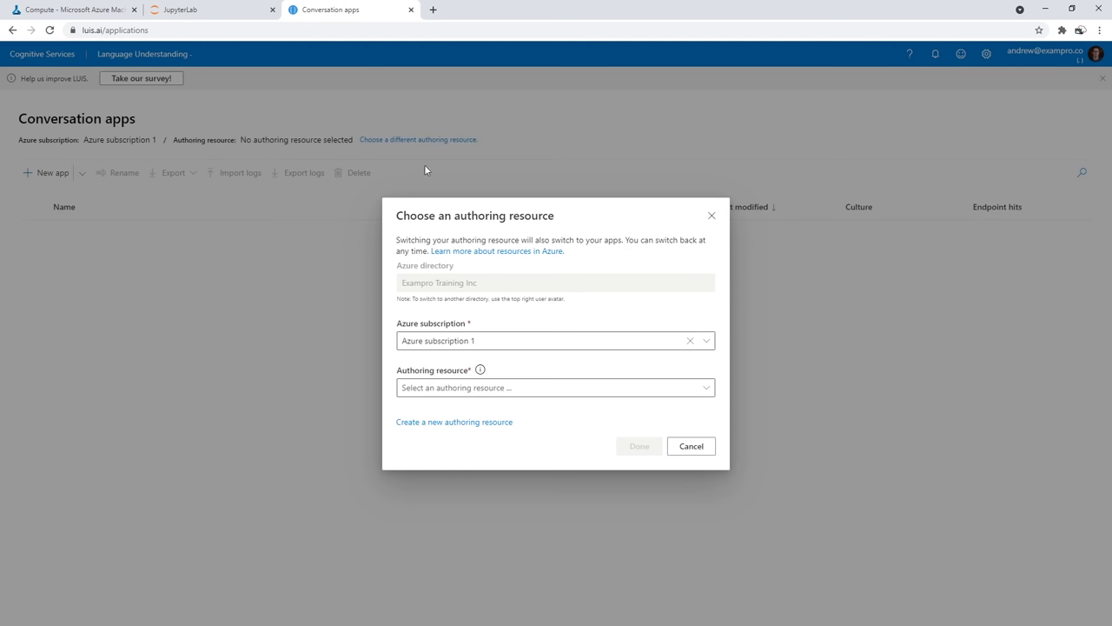
click(480, 338)
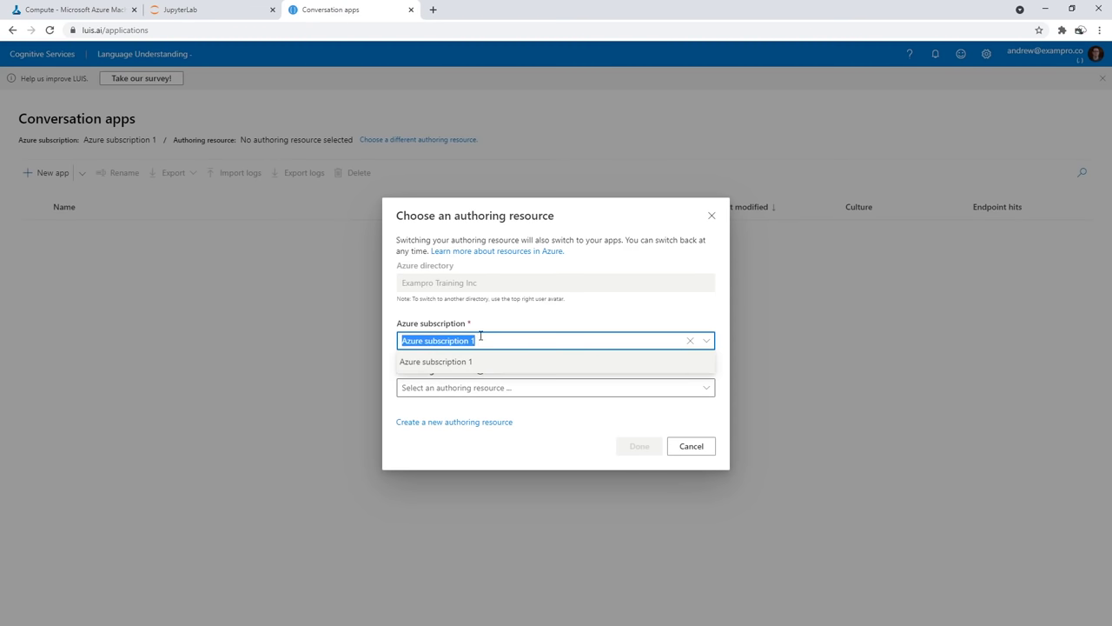
click(504, 386)
click(539, 372)
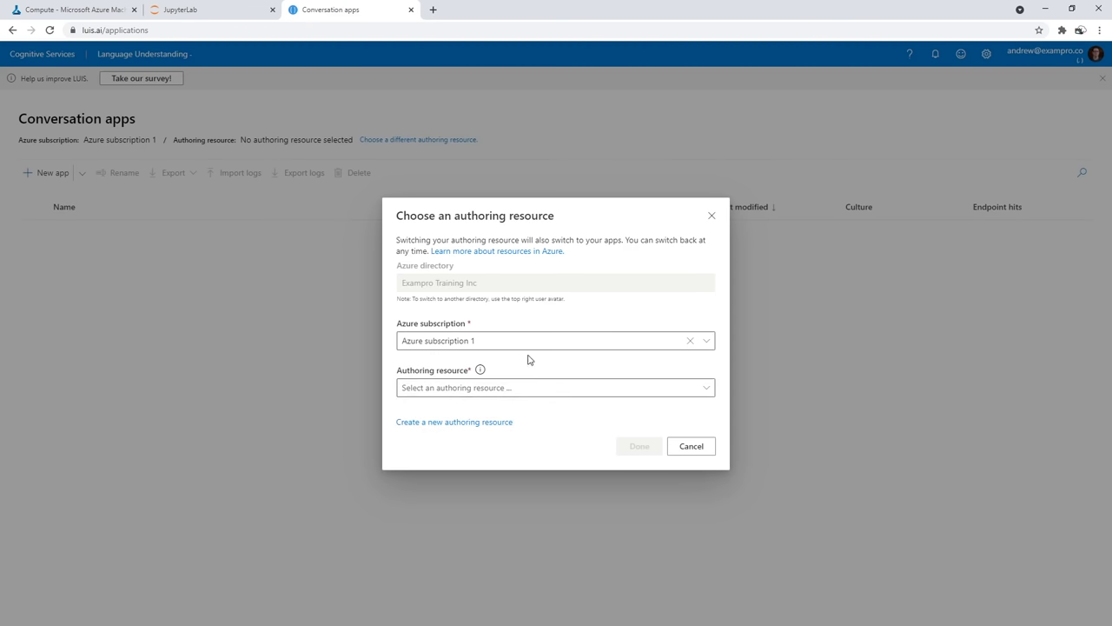
click(486, 422)
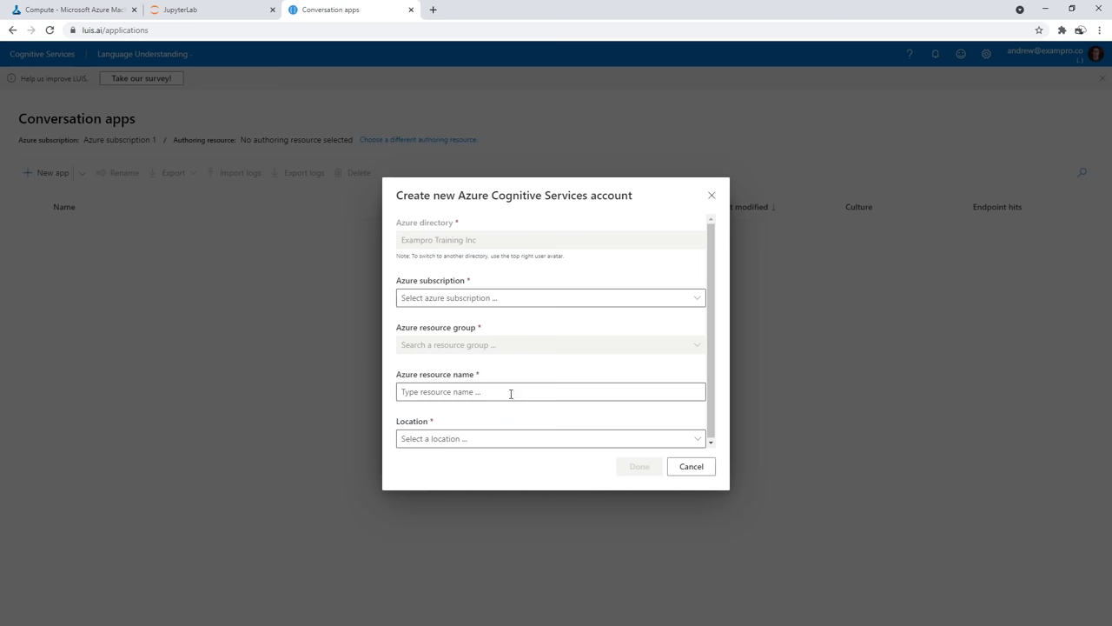
click(484, 298)
click(479, 318)
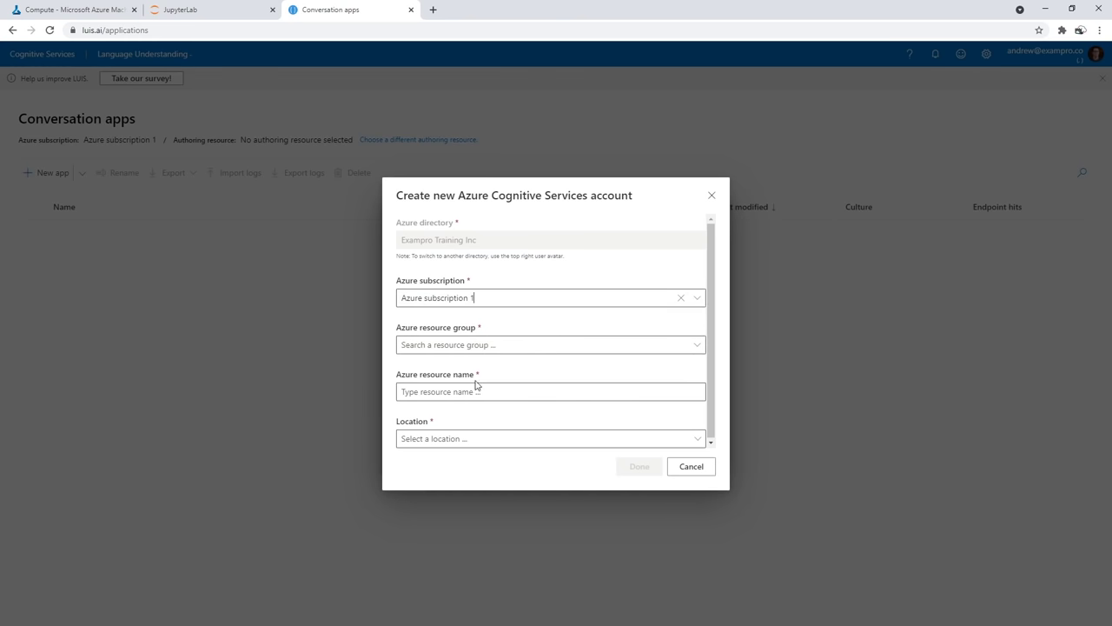
click(480, 345)
click(480, 412)
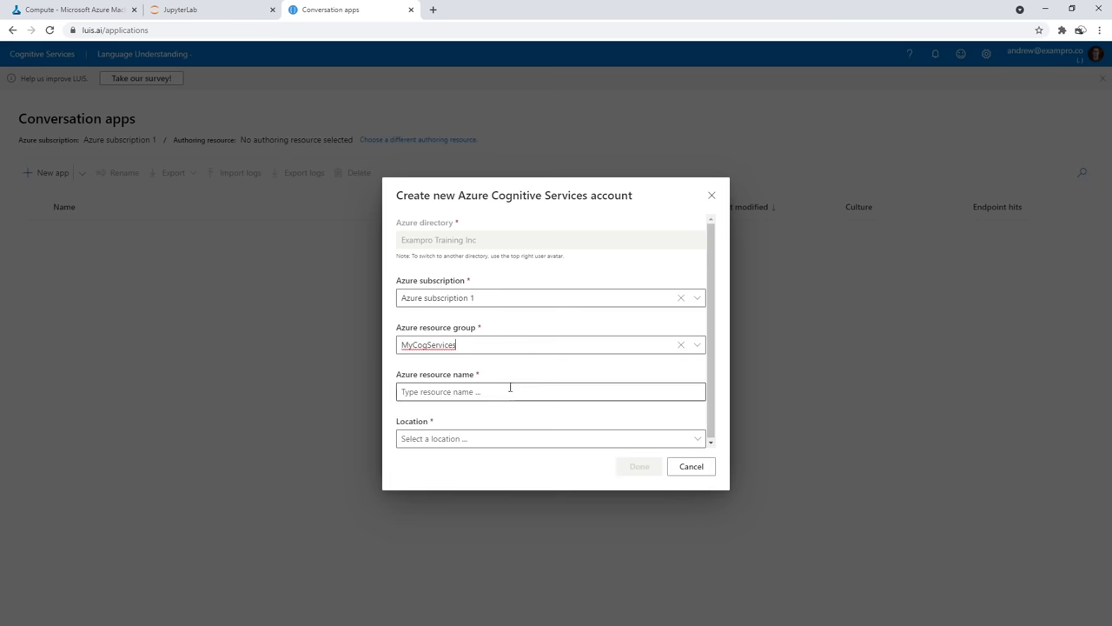
click(511, 392)
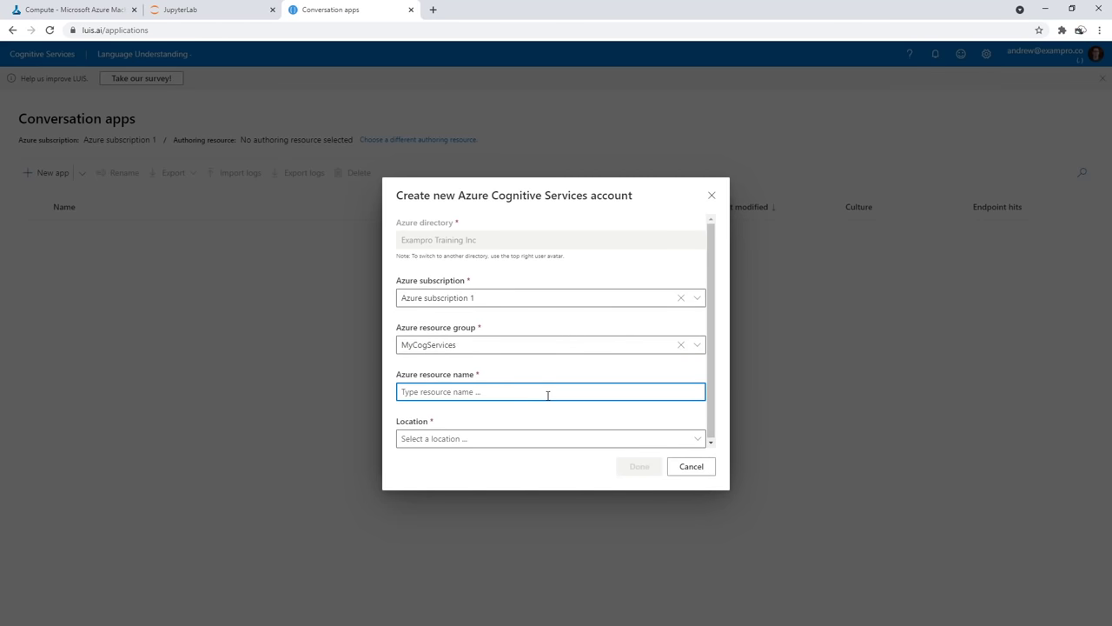
text(My)
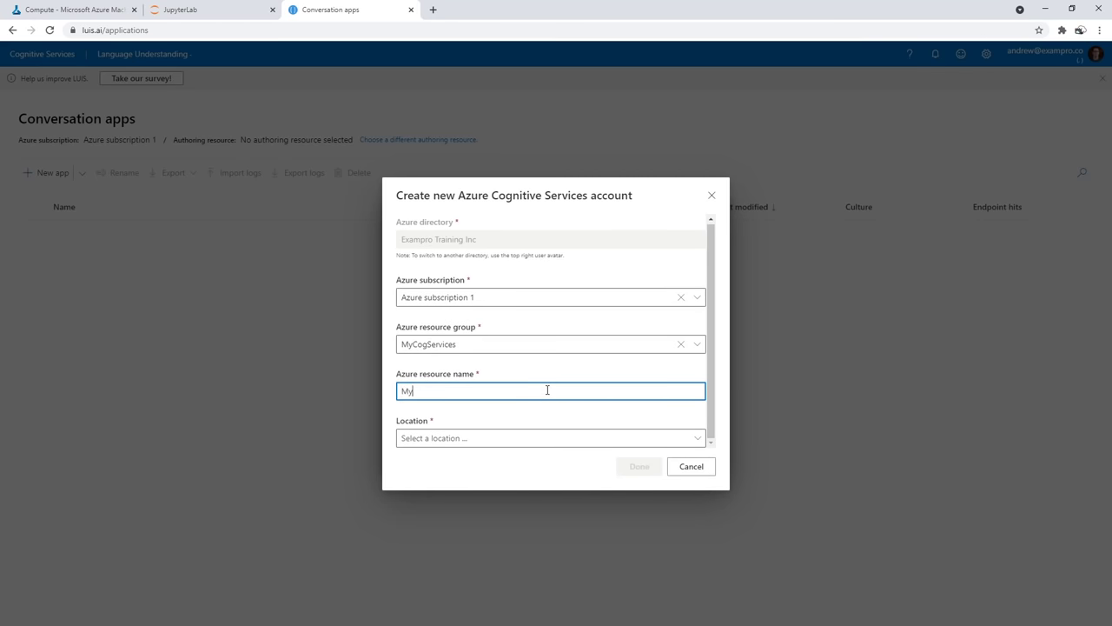
text(AuthService)
key(BackSpace)
key(BackSpace)
key(BackSpace)
key(BackSpace)
key(BackSpace)
key(BackSpace)
key(BackSpace)
key(BackSpace)
key(BackSpace)
key(BackSpace)
key(BackSpace)
key(BackSpace)
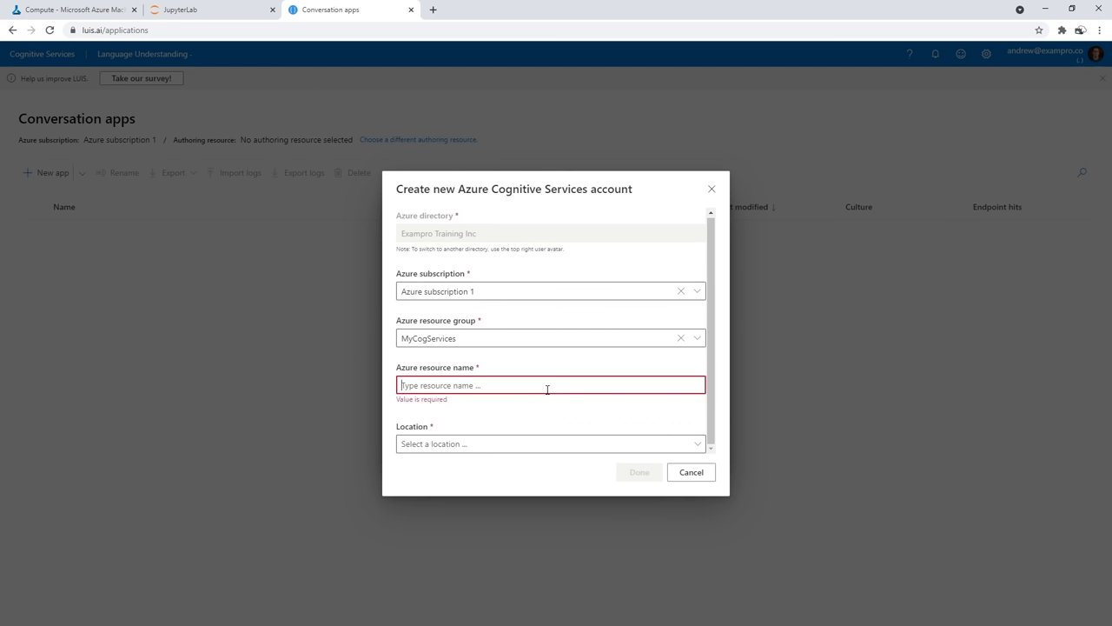
text(MyCongintiveServcie)
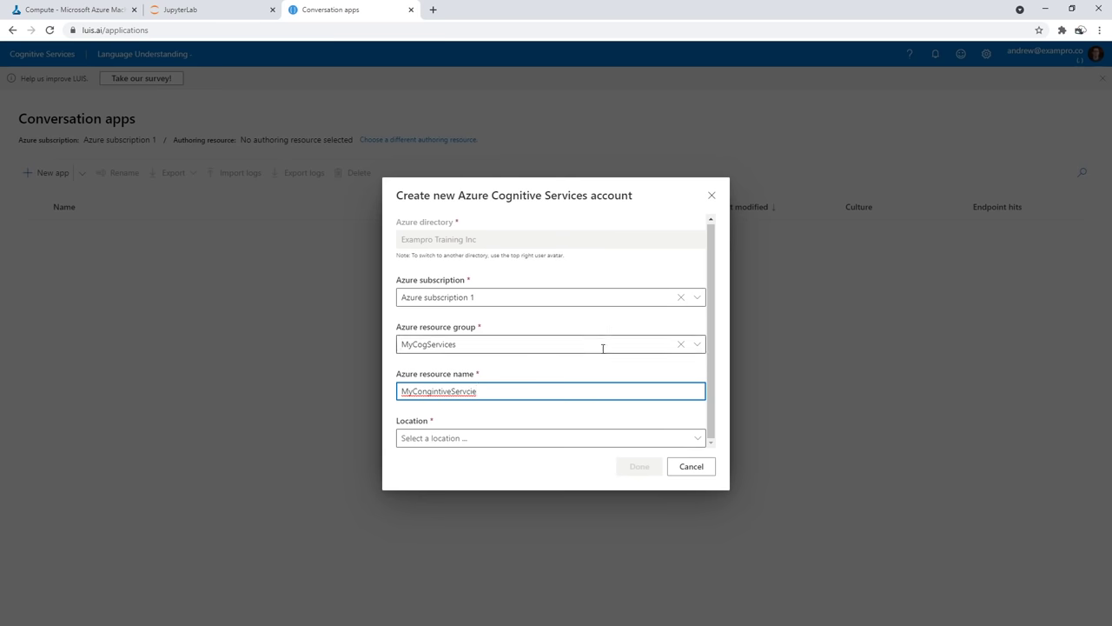
click(517, 437)
click(712, 195)
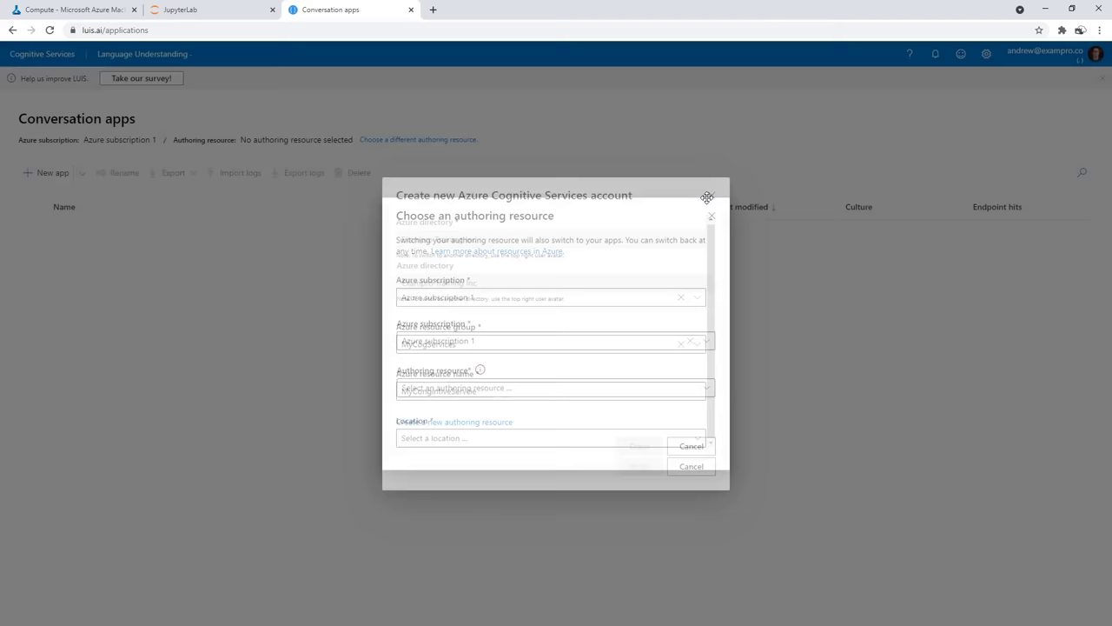
click(664, 388)
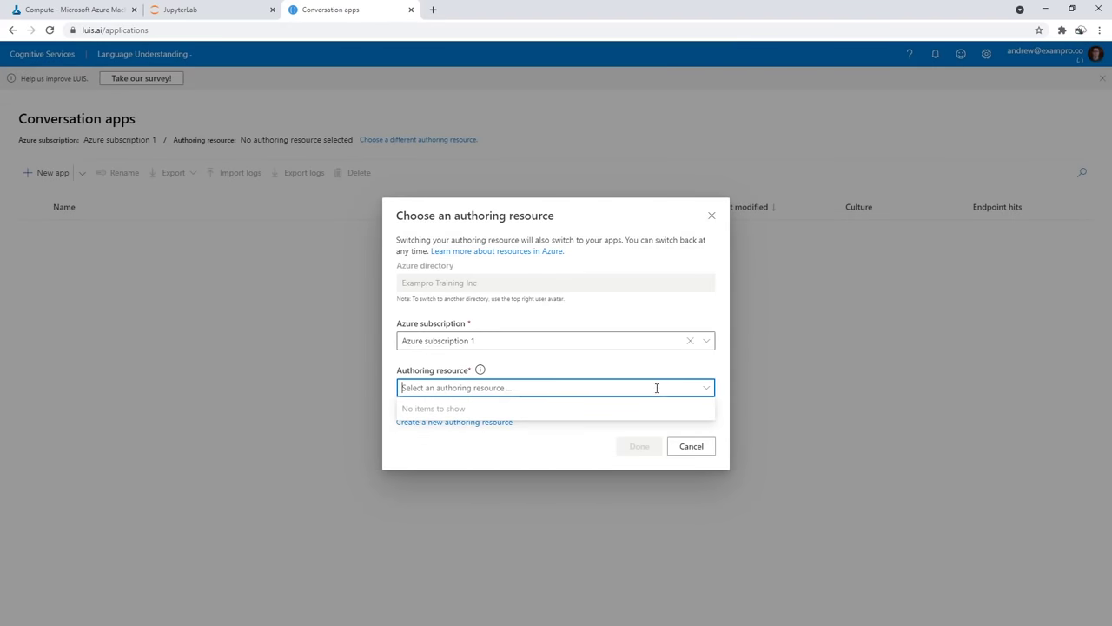
click(479, 370)
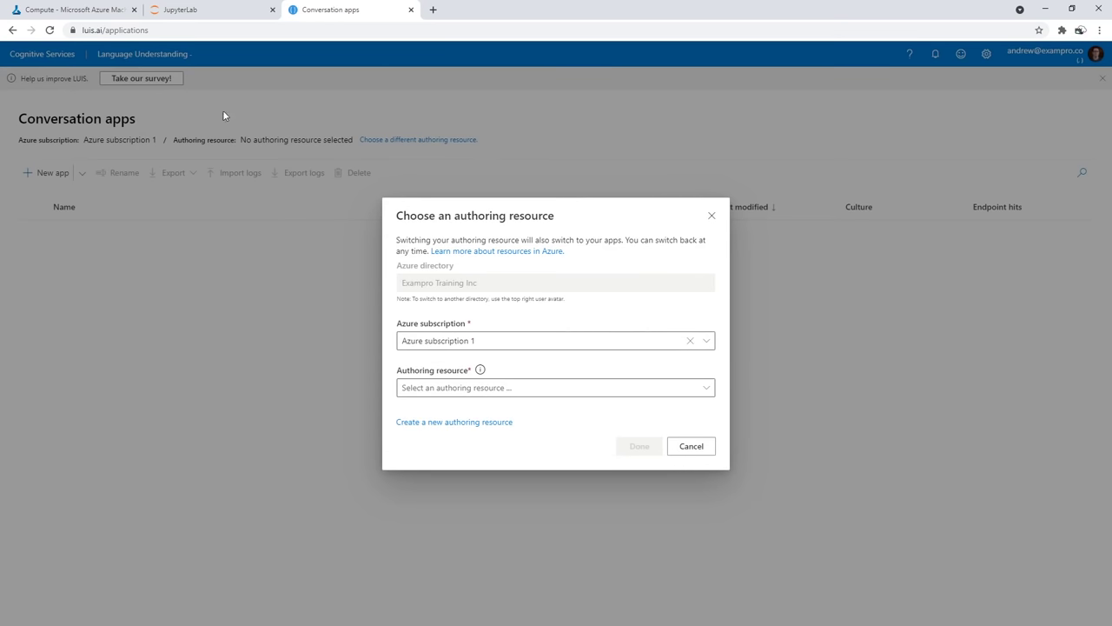
click(461, 388)
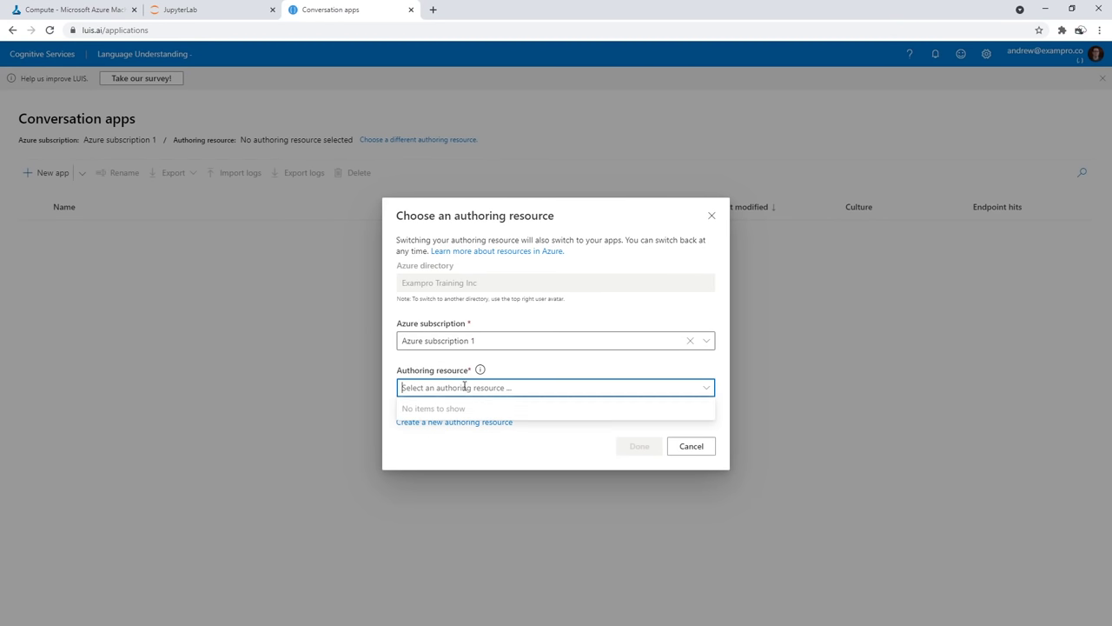
Start creating a new authoring resource in Azure subscription 1 with the resource group MyCogServices
click(463, 423)
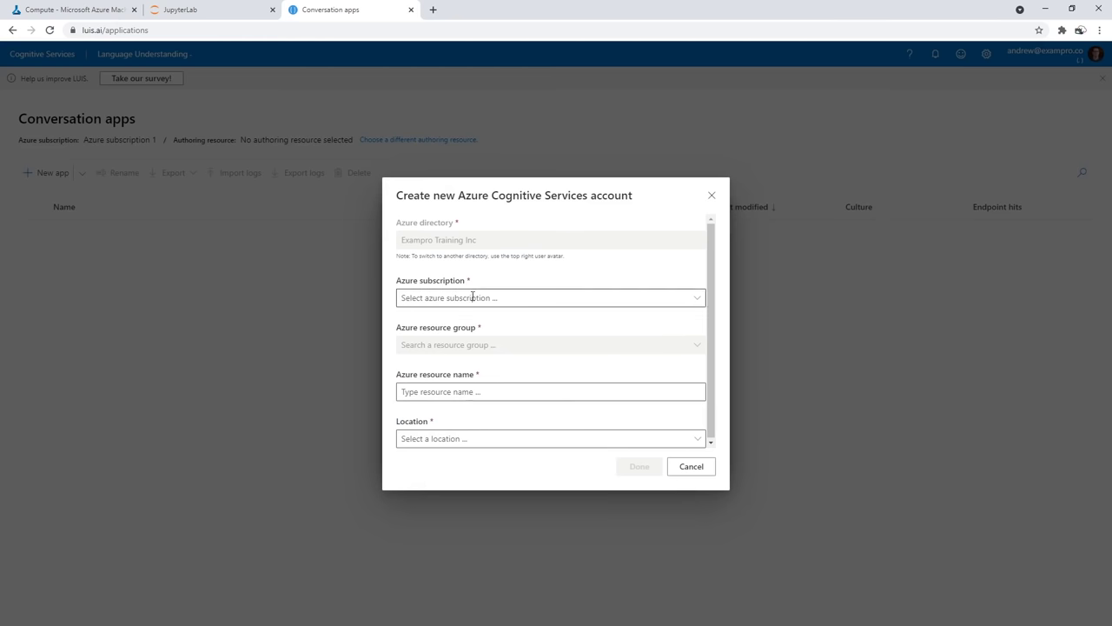
click(473, 297)
click(469, 316)
click(465, 348)
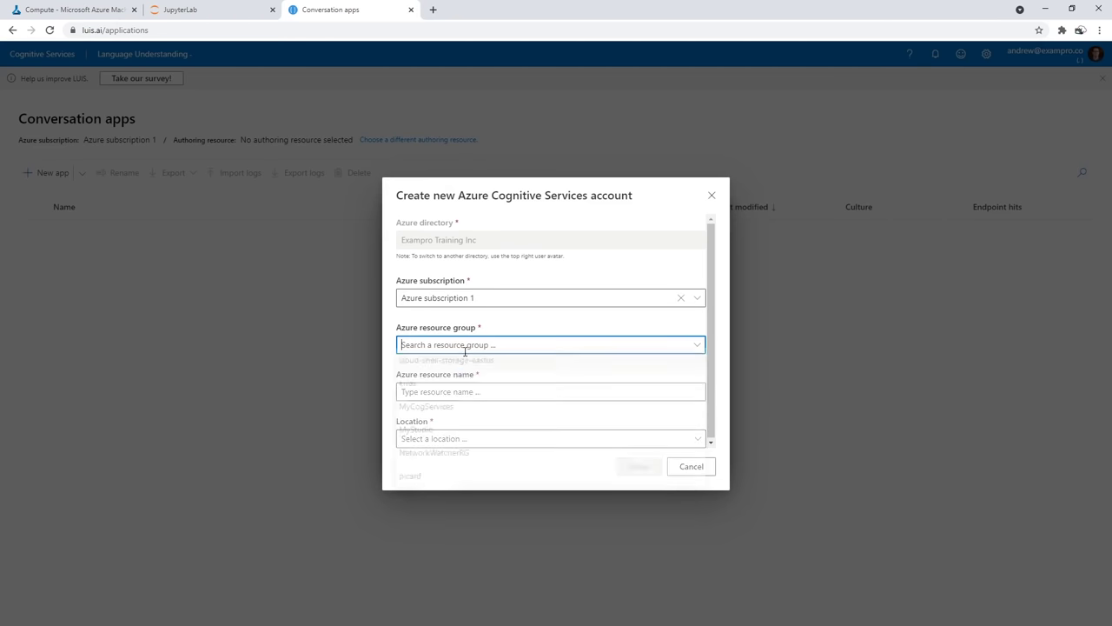
click(445, 414)
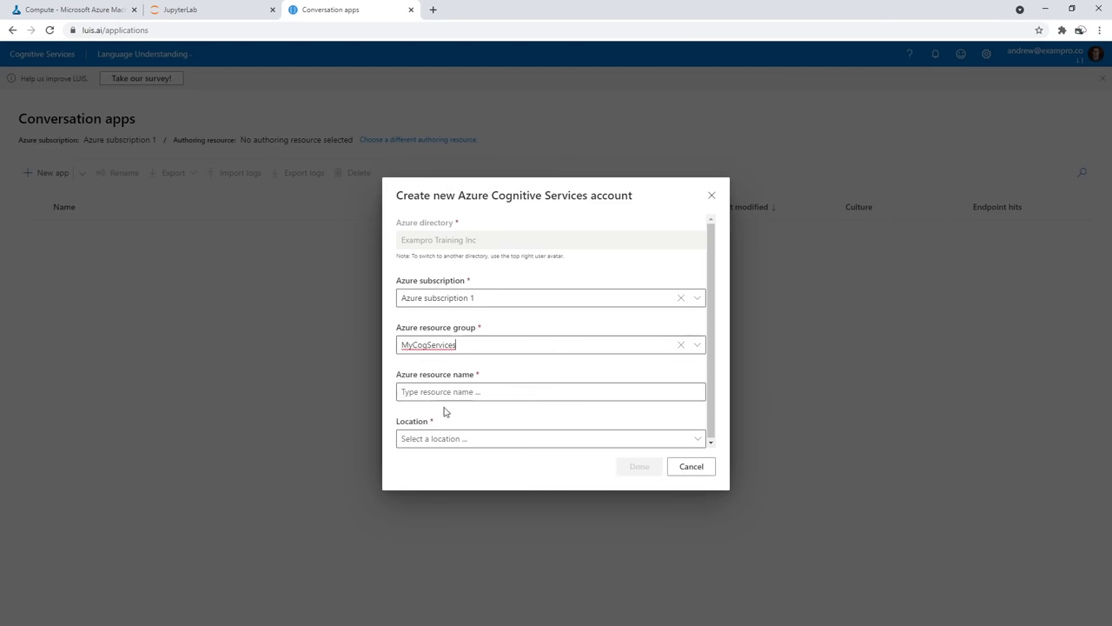
Name the new authoring resource MyCogService2 and set its location to westus
click(461, 393)
text(MyCogServices)
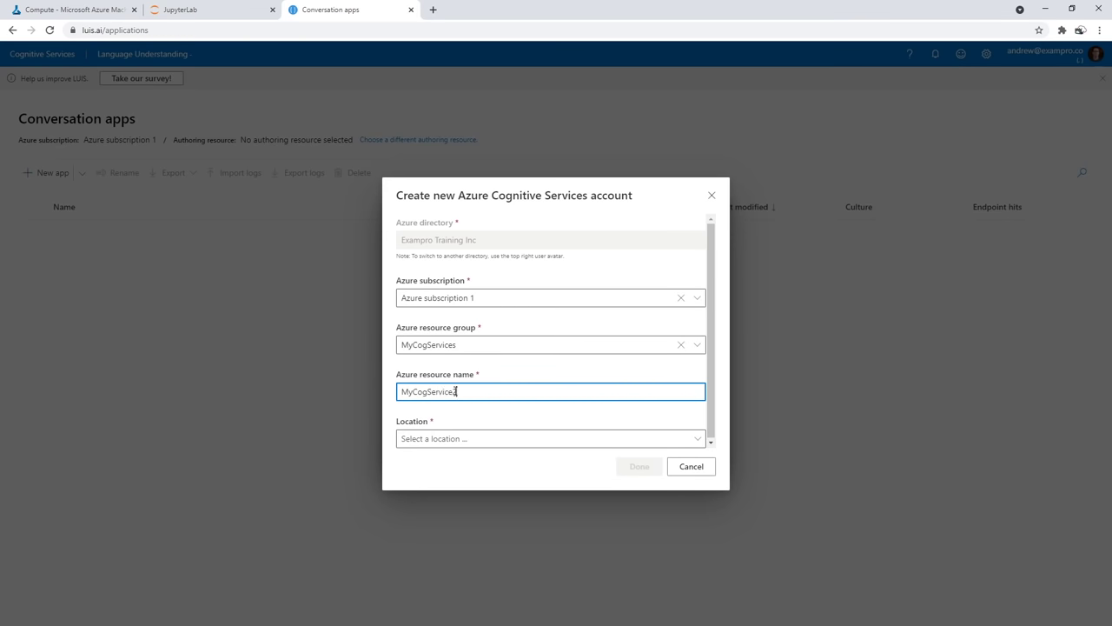
click(477, 438)
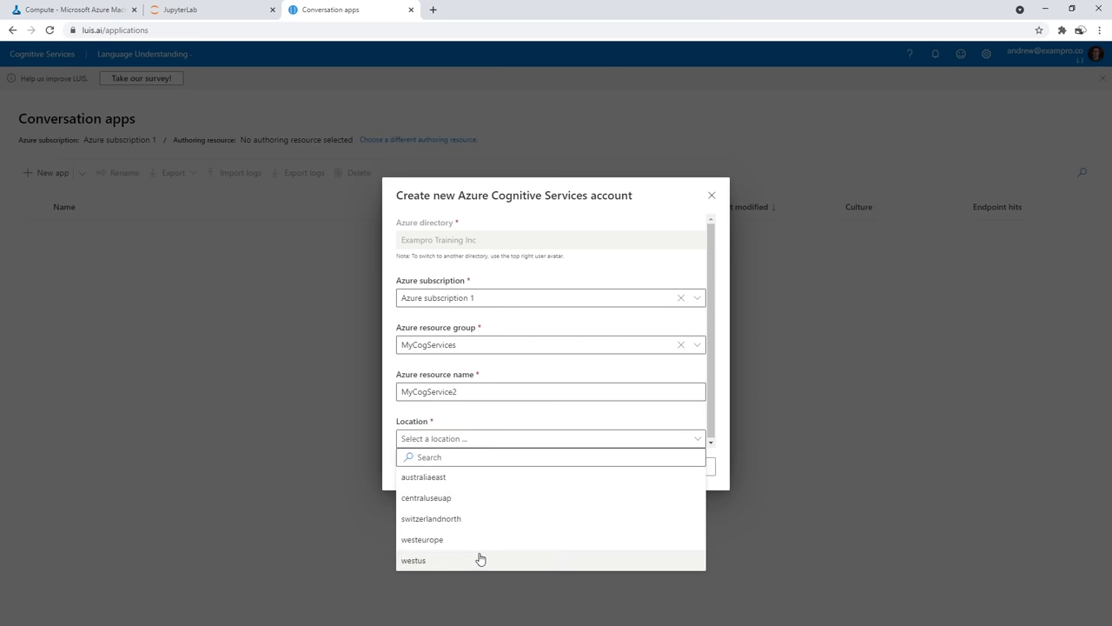
click(481, 560)
click(472, 448)
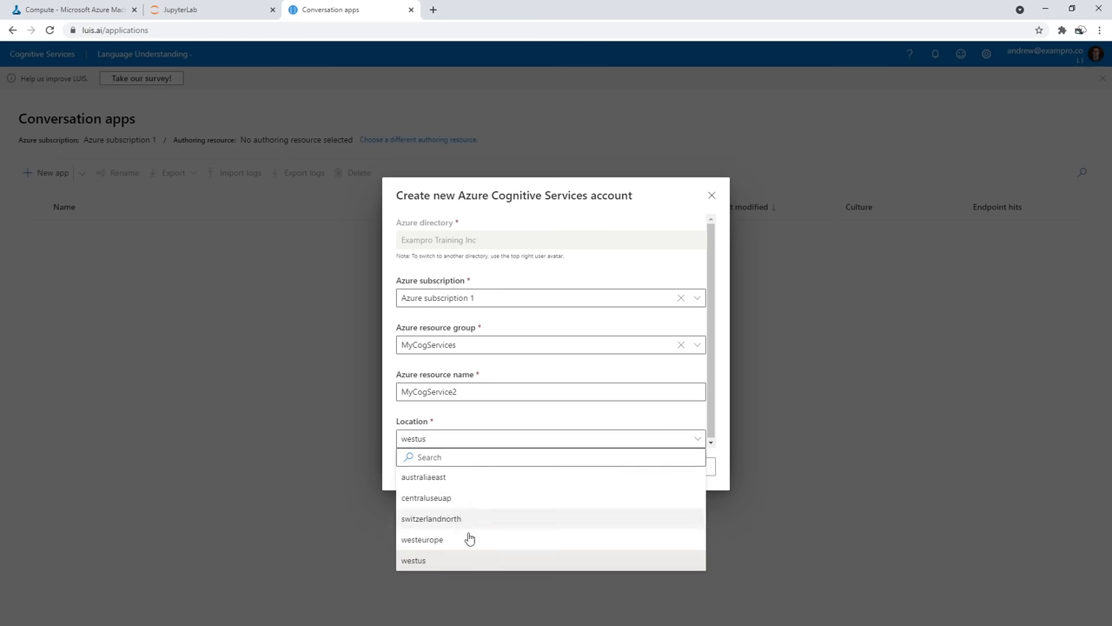
click(492, 432)
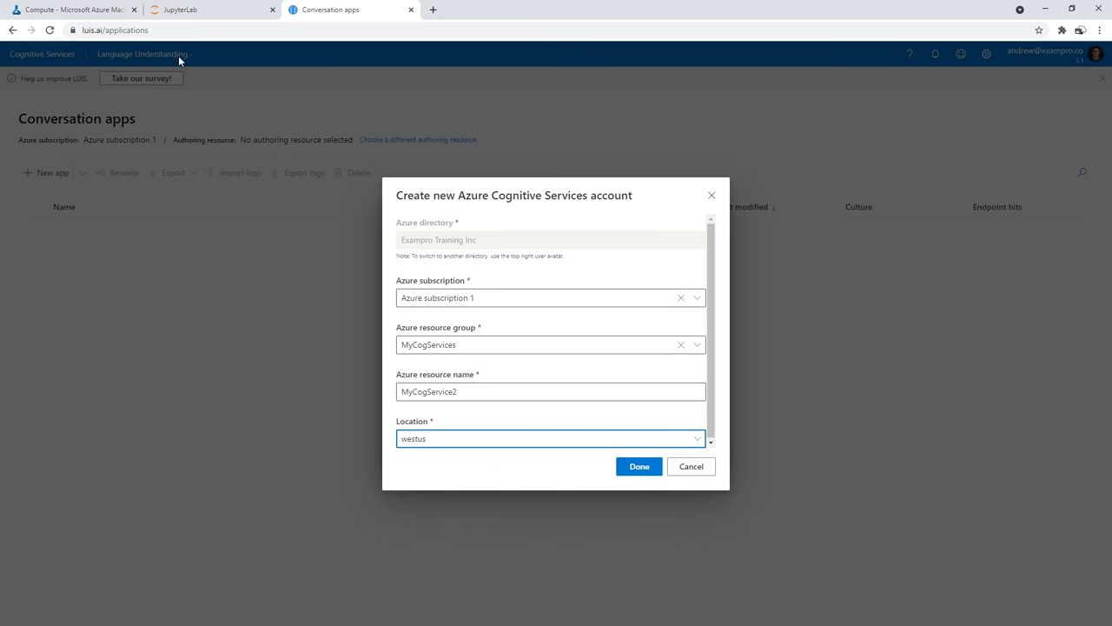
Open the Azure portal in a new browser tab and examine the MyCogServices resource group and the list of Cognitive Services resources
click(82, 15)
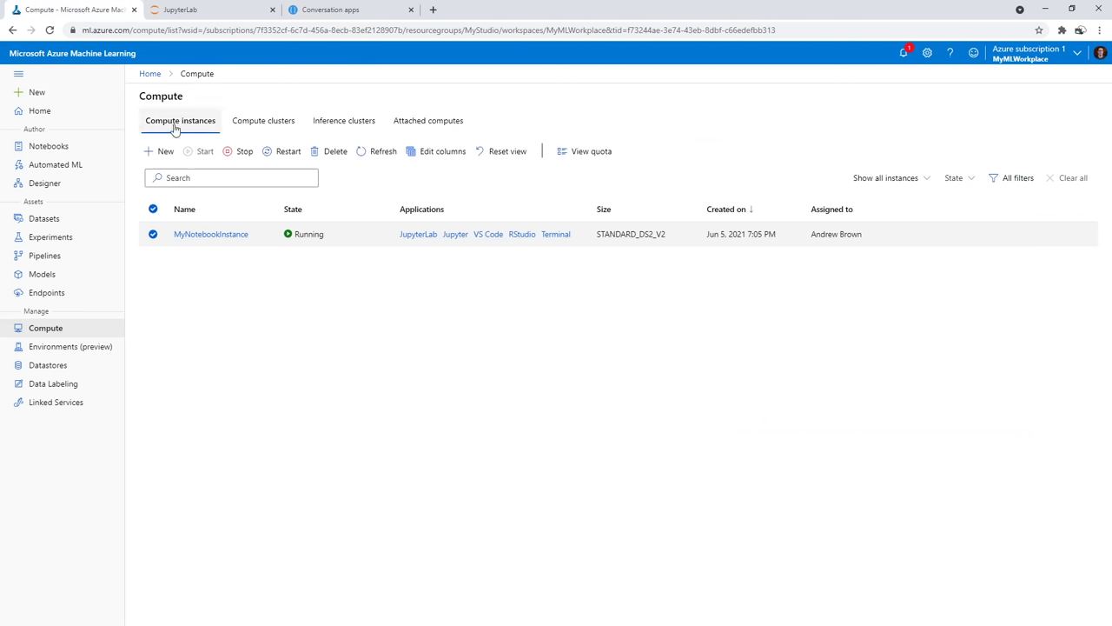
click(433, 9)
text(por)
key(Return)
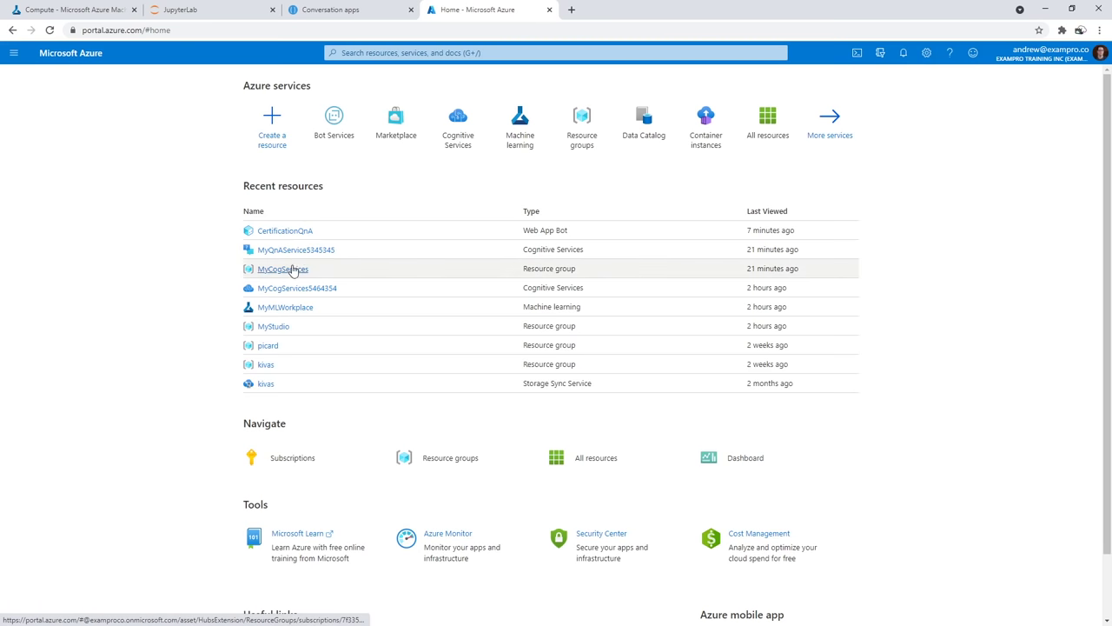
click(294, 271)
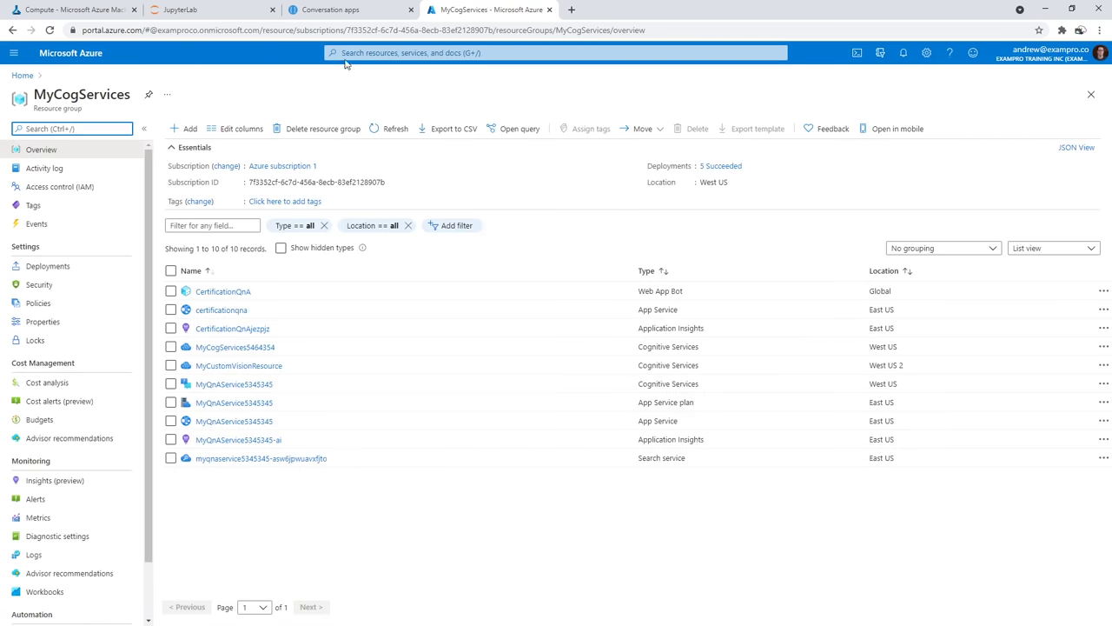
click(369, 49)
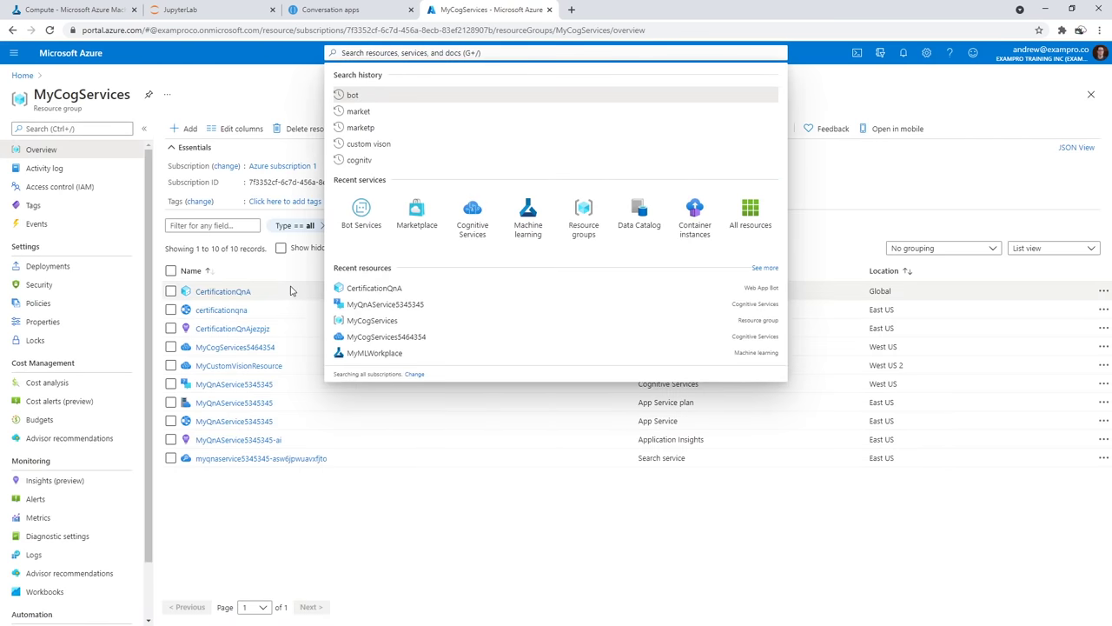
text(cogni)
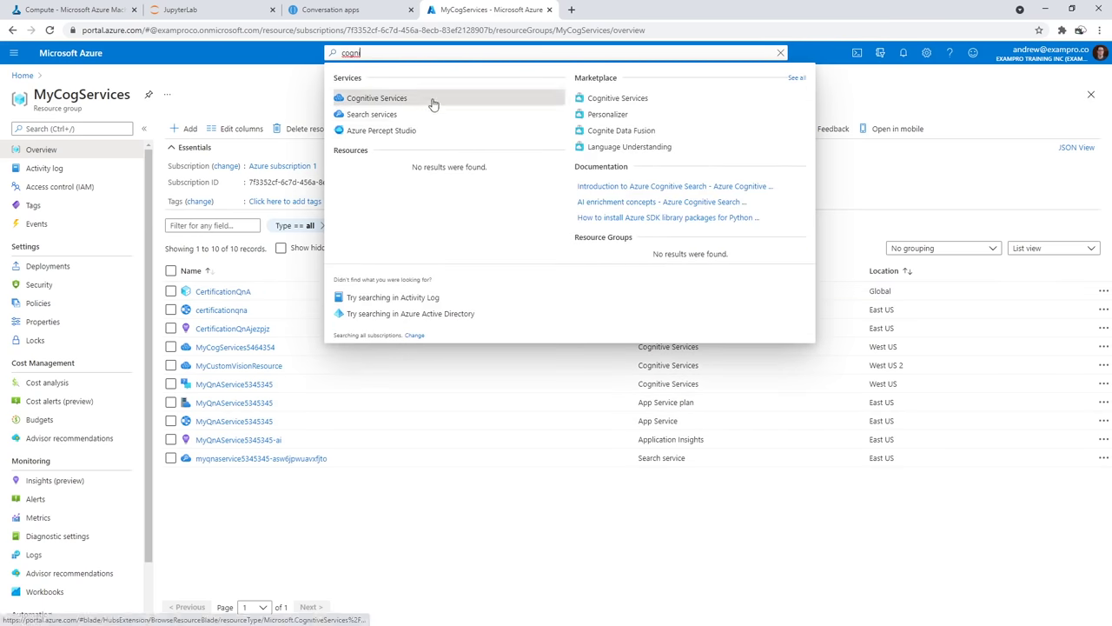
click(430, 100)
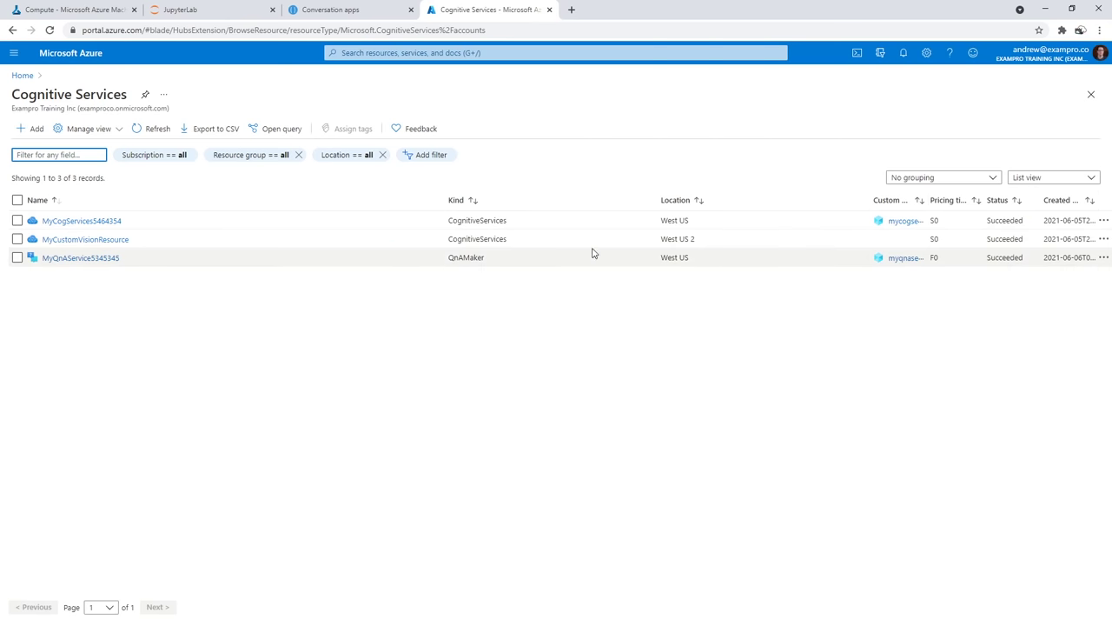
Return to LUIS to finish creating the MyCogService2 authoring resource, and refresh the Cognitive Services list in the Azure portal
click(289, 16)
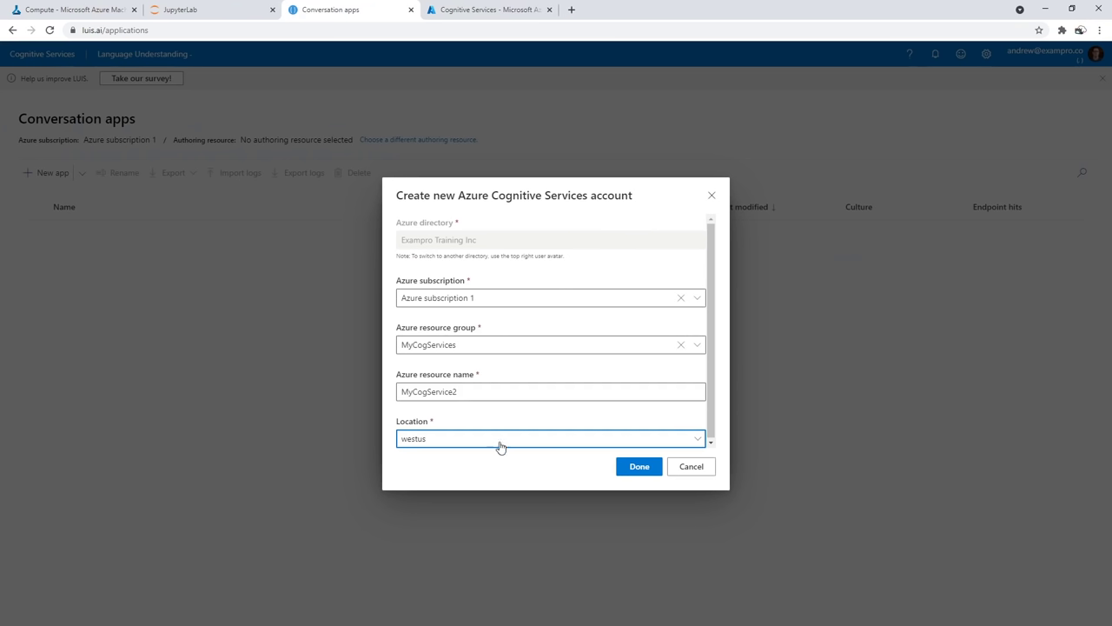
click(636, 466)
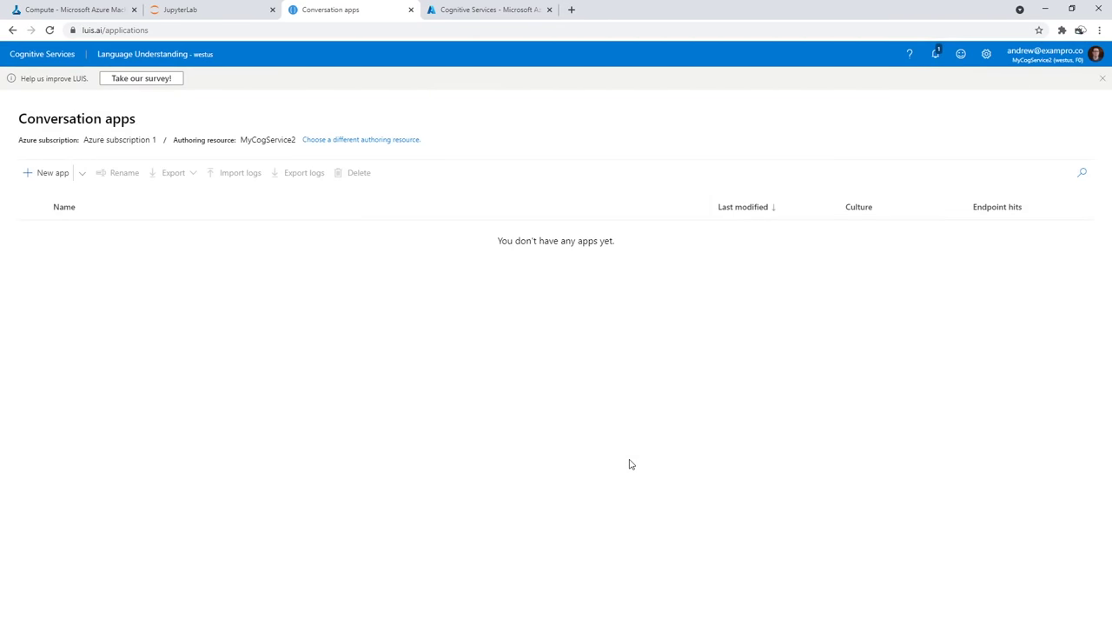
click(477, 12)
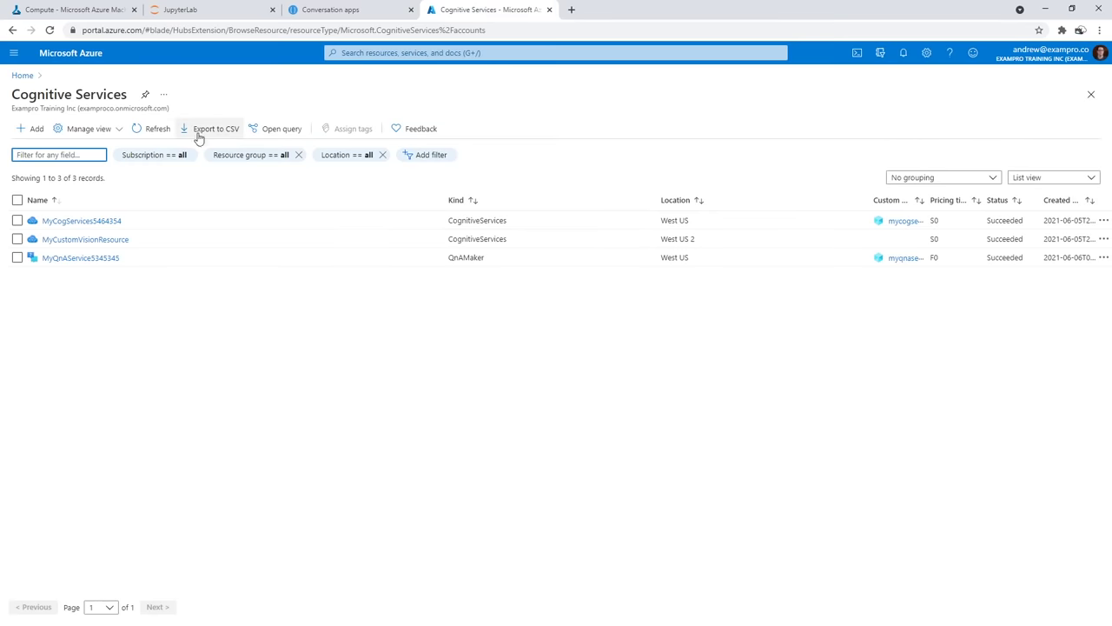
click(153, 129)
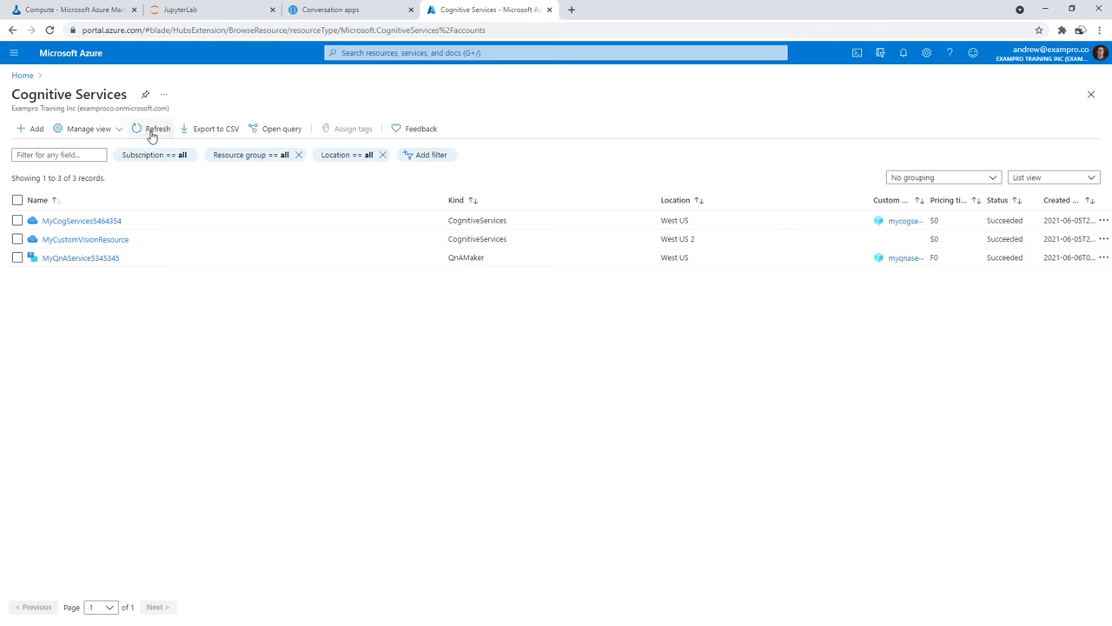
Start a new LUIS conversation app named MySampleBot, keeping English as its culture and leaving the description empty
click(339, 15)
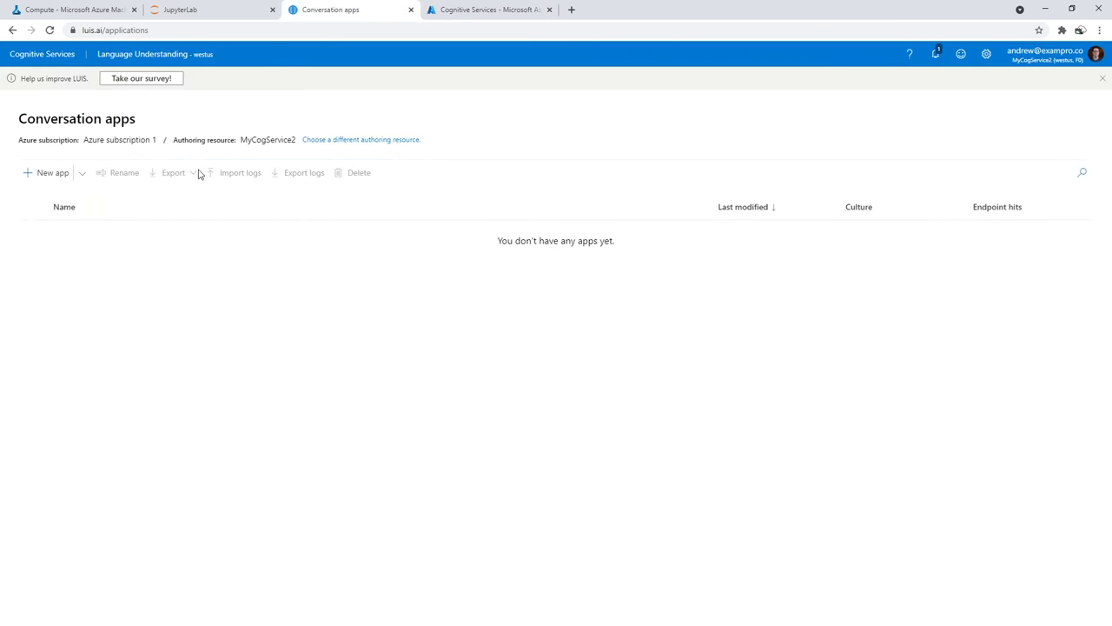
click(66, 173)
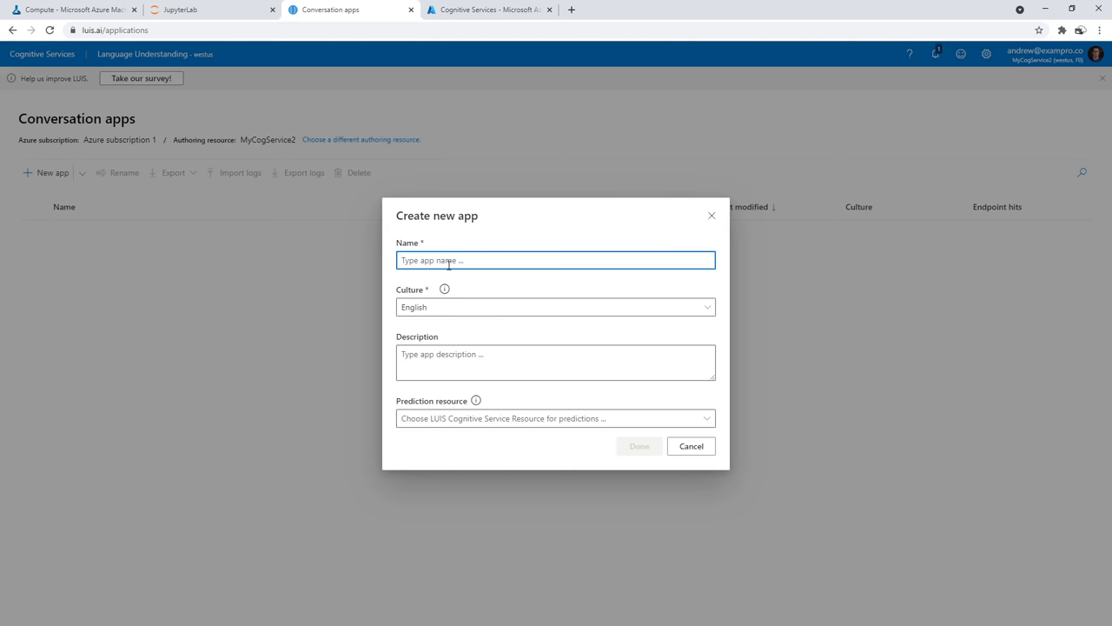
text(MyS)
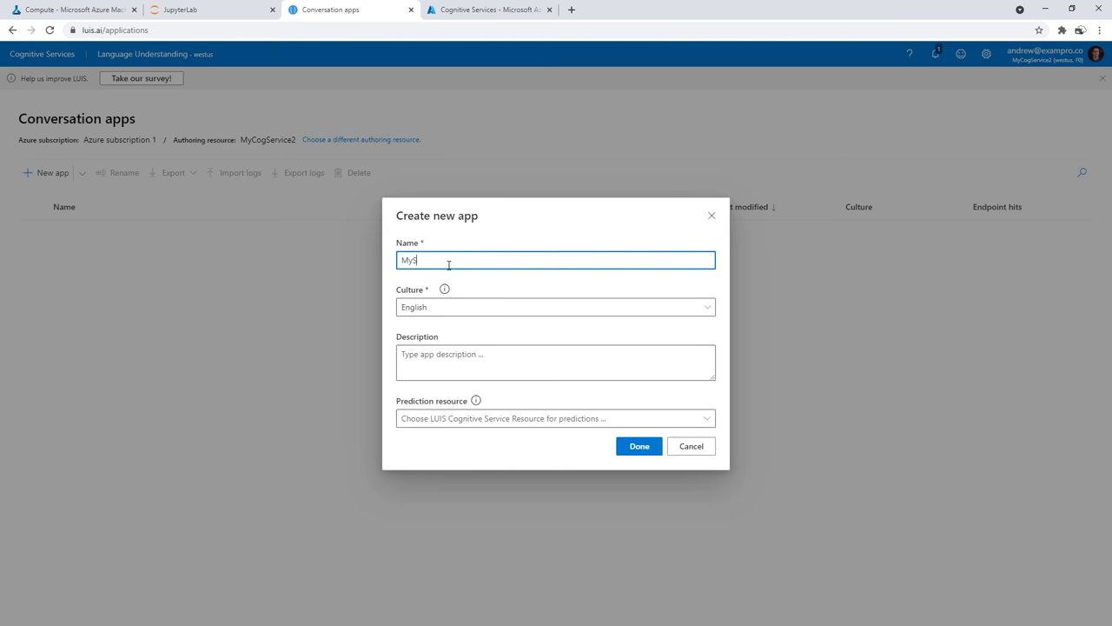
text(ampleBot)
click(479, 353)
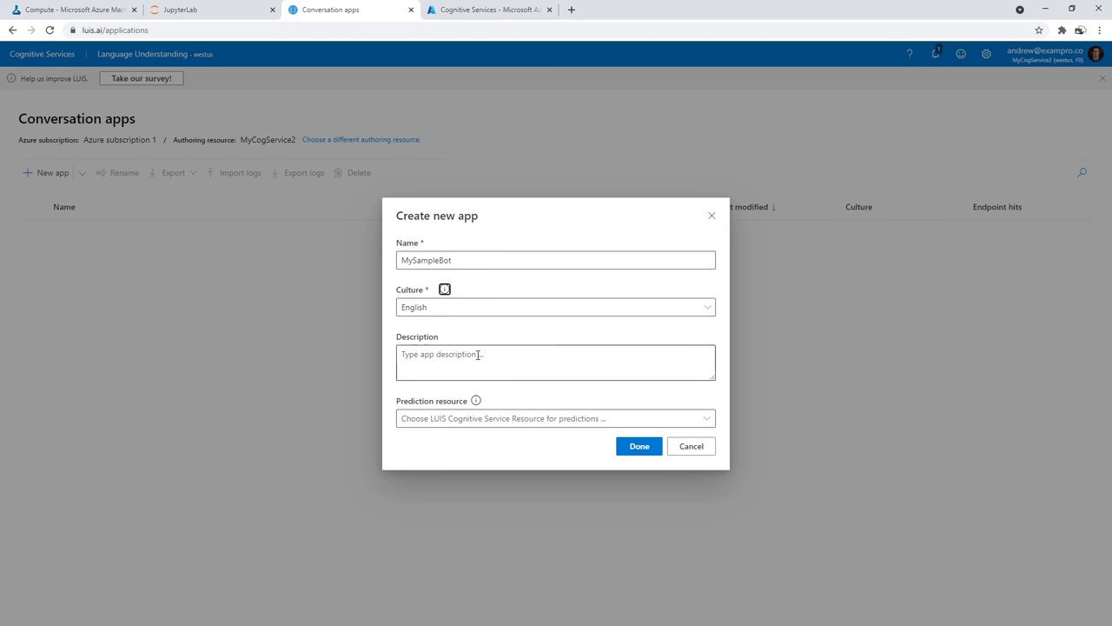
click(457, 309)
click(456, 309)
click(457, 308)
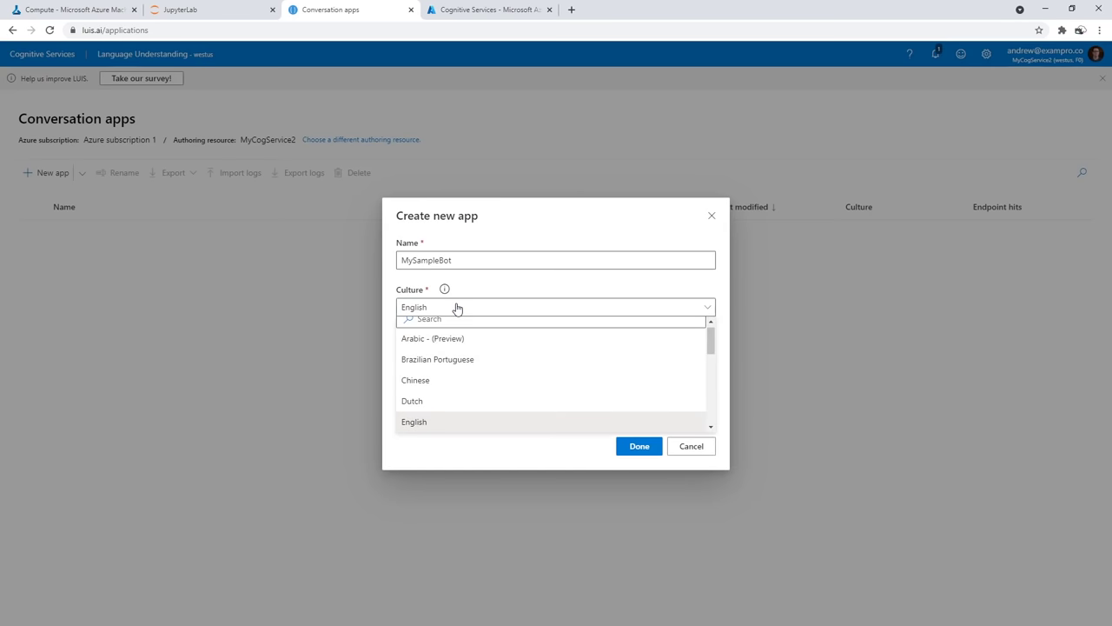
click(457, 309)
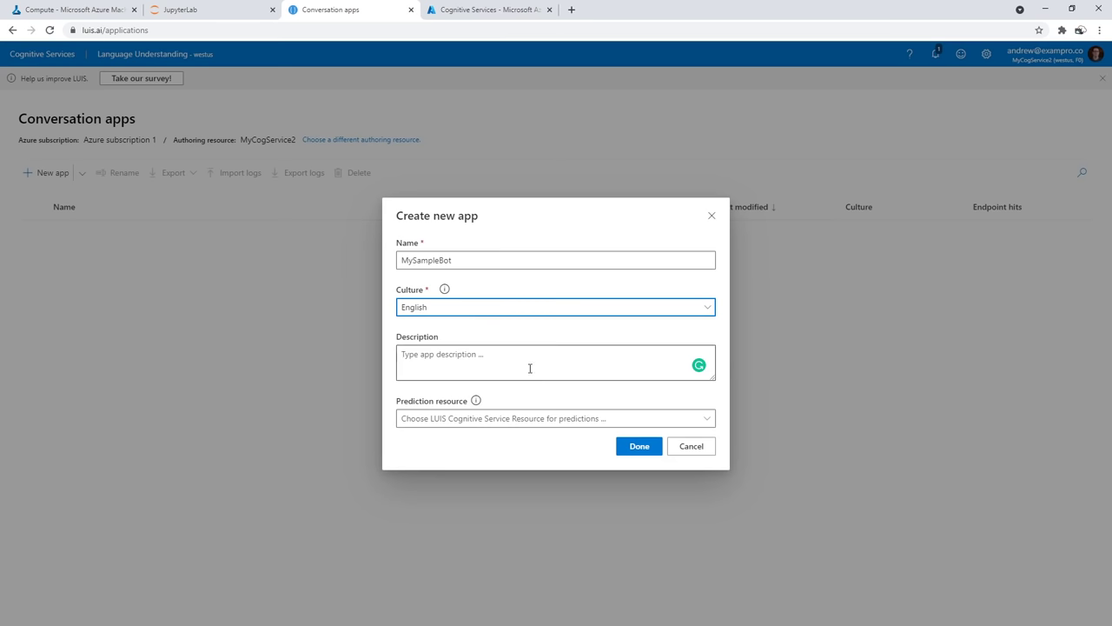
Choose MyCogServices5464354 as the prediction resource, create the app, and dismiss the introductory guide
click(513, 418)
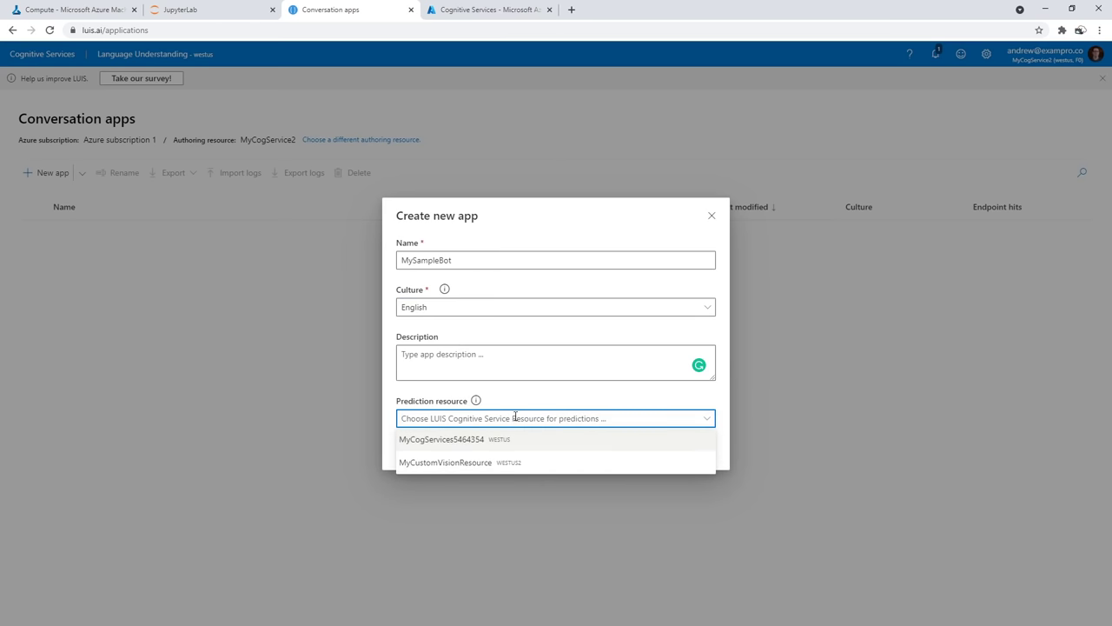
click(470, 441)
click(643, 450)
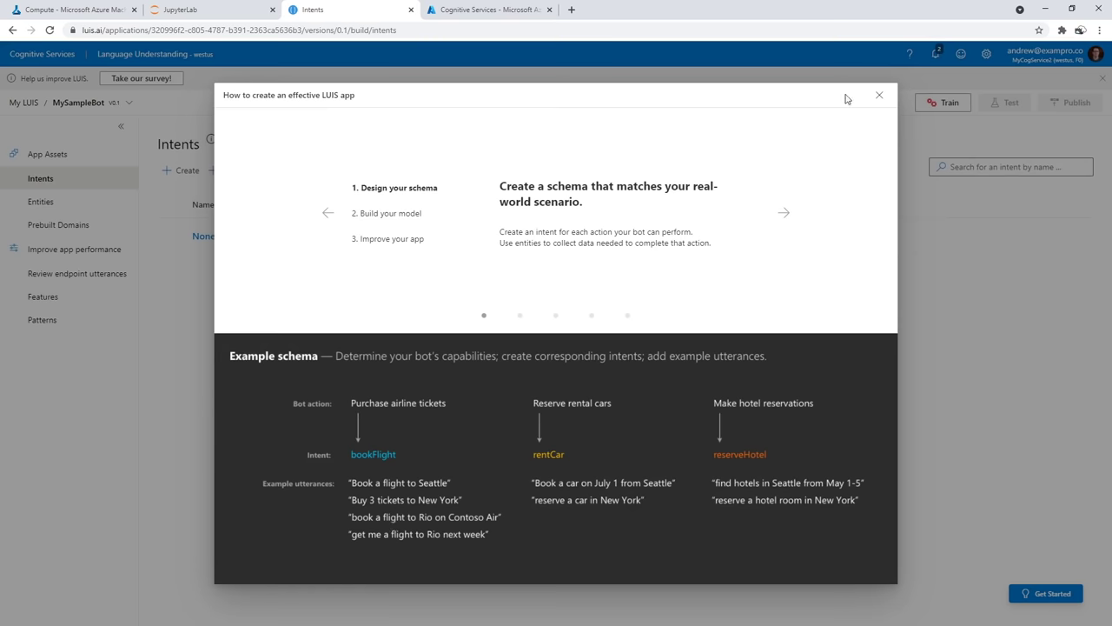
click(879, 96)
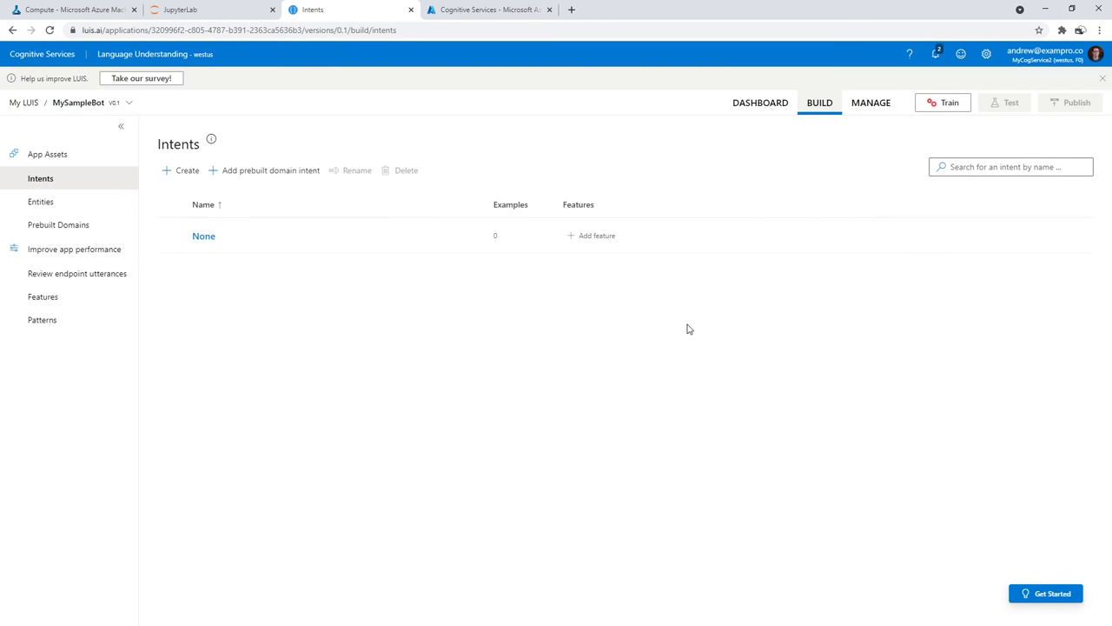
Create an intent named fightbooking and add the example utterance "Book me a flight to Toronto"
click(182, 170)
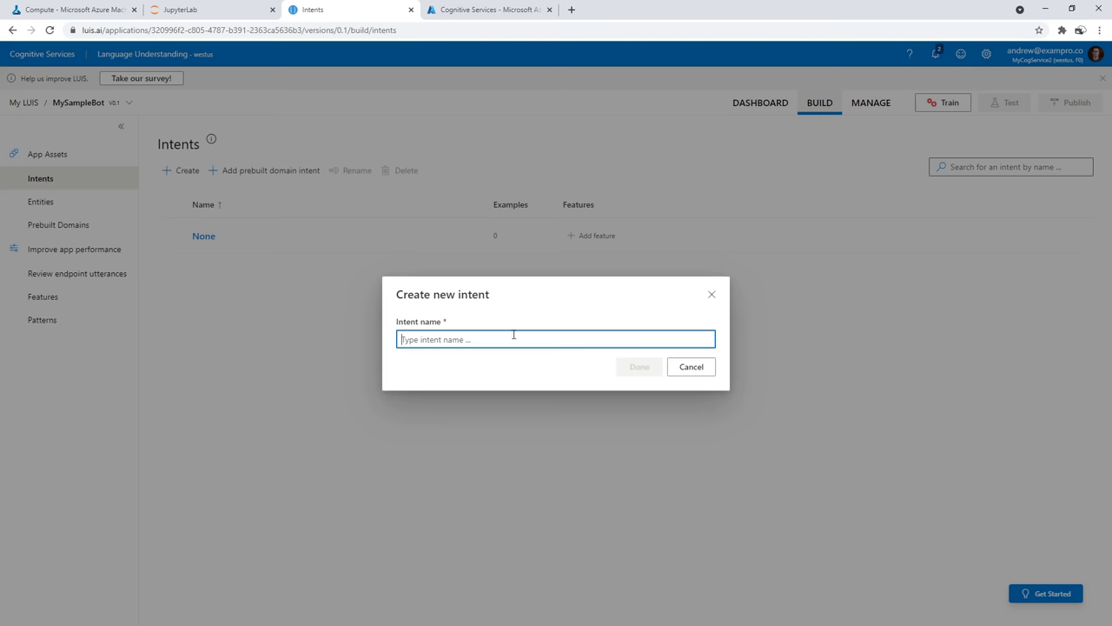
text(fightbooking)
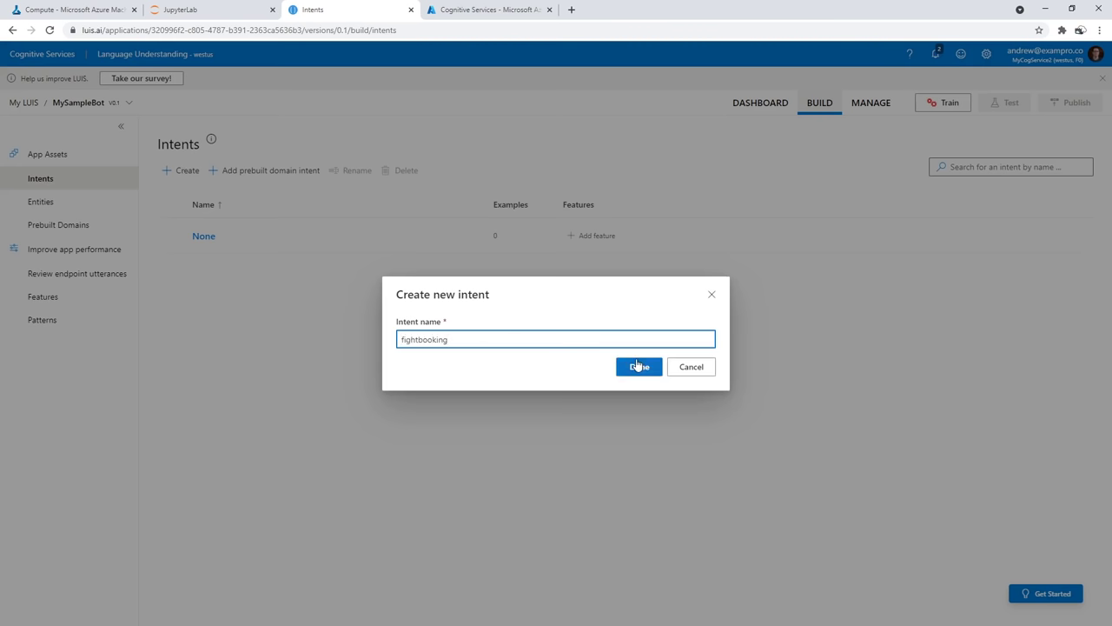
click(639, 365)
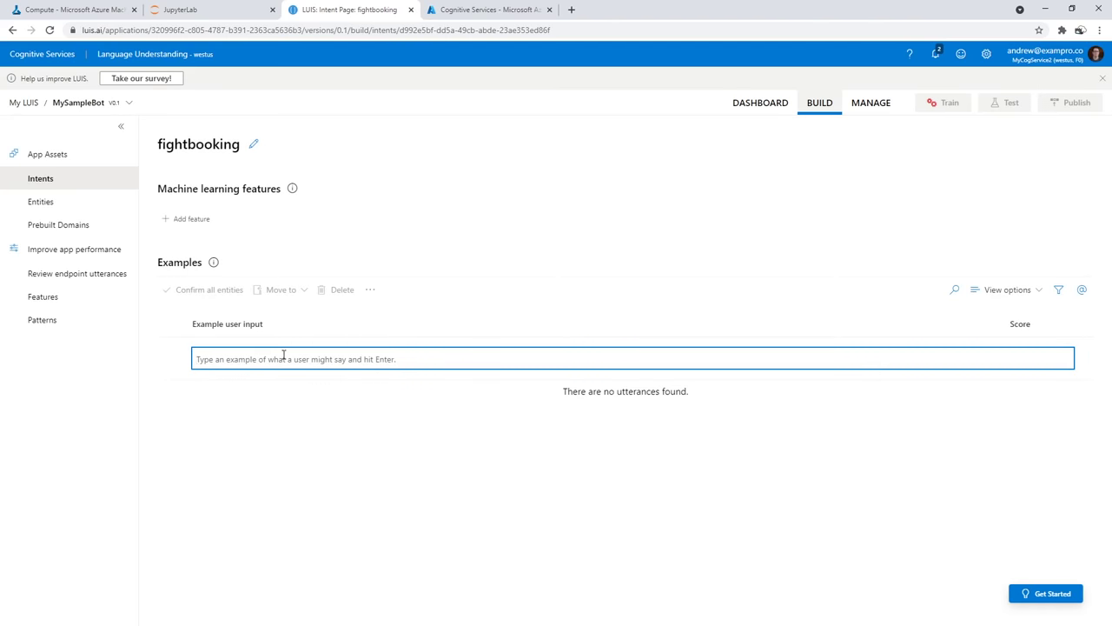
text(Book )
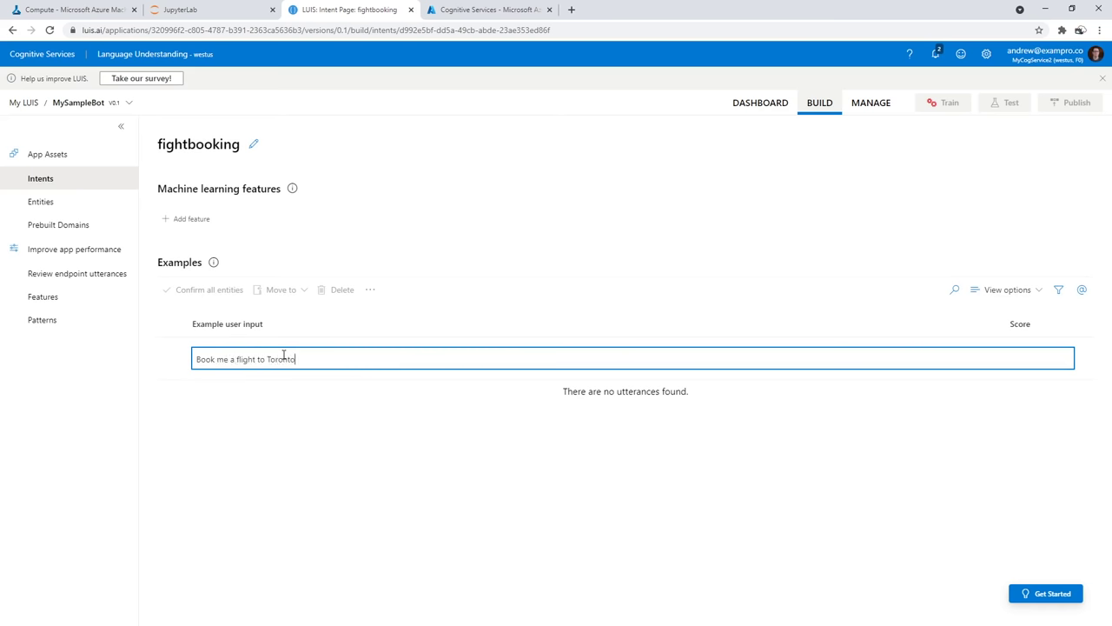
text(me a flight to Toronto)
key(Return)
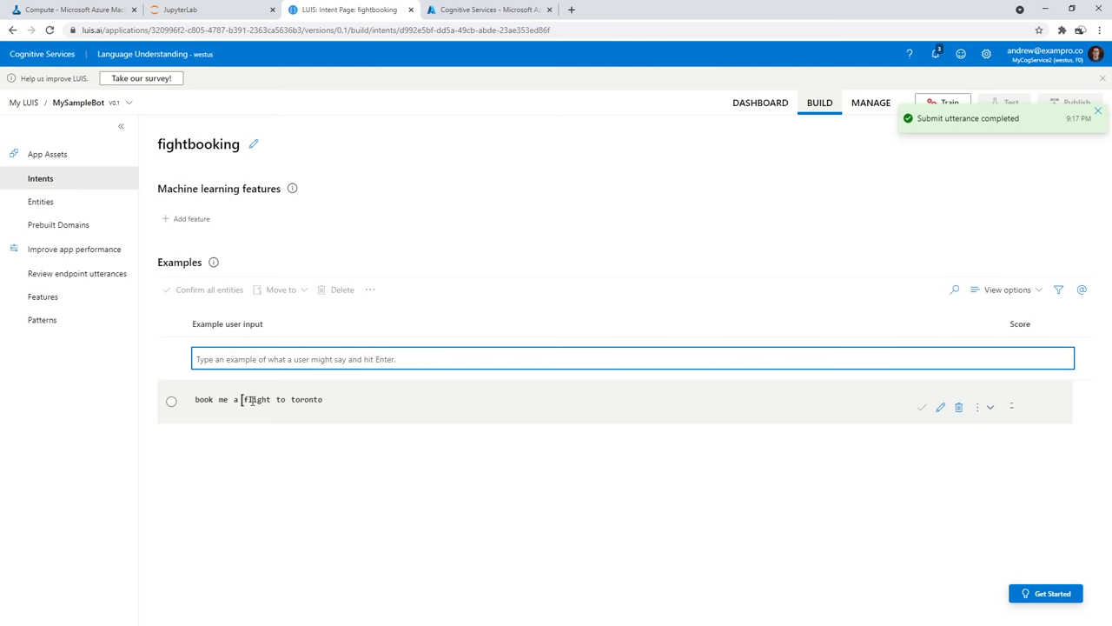
drag(159, 144, 237, 144)
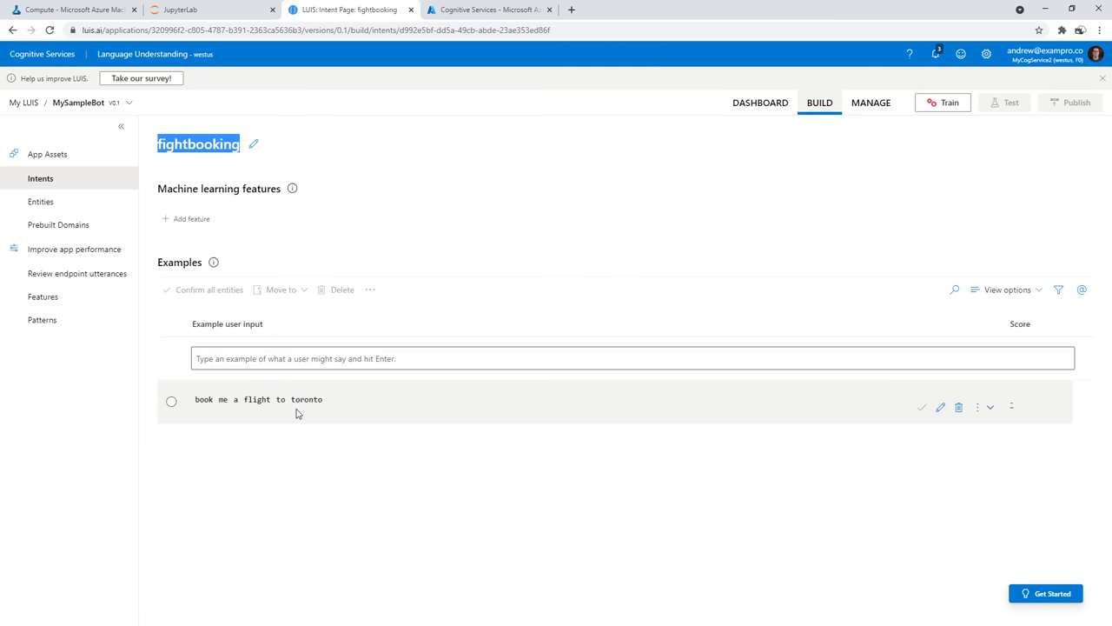
Create a List entity named Location from the word "toronto" in the example utterance, without synonyms, and open the app's entities list
drag(291, 399, 323, 399)
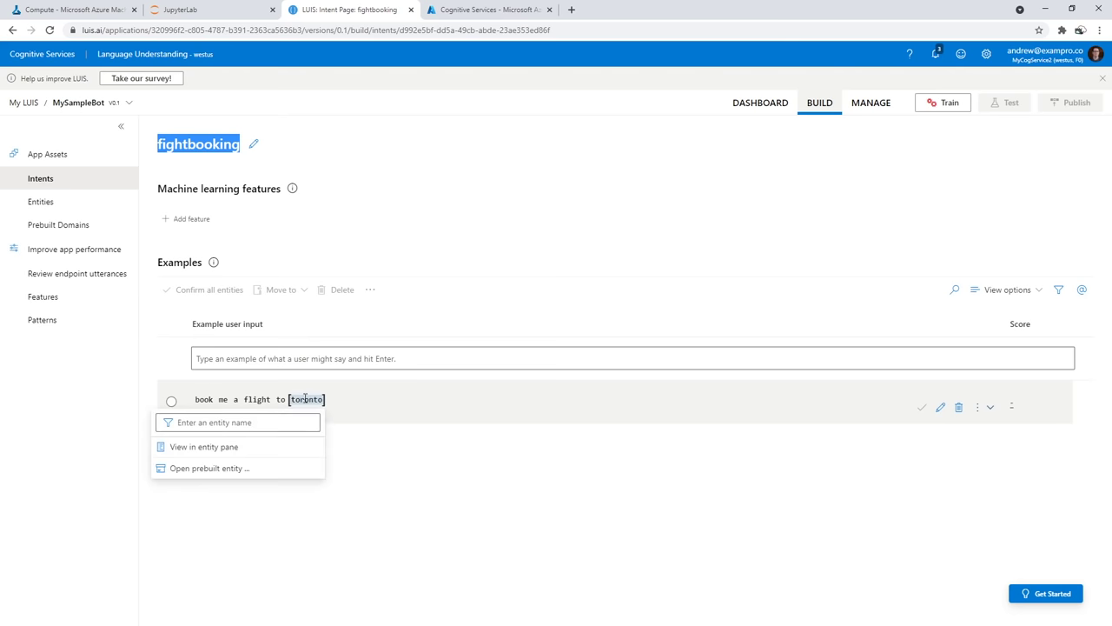
click(254, 422)
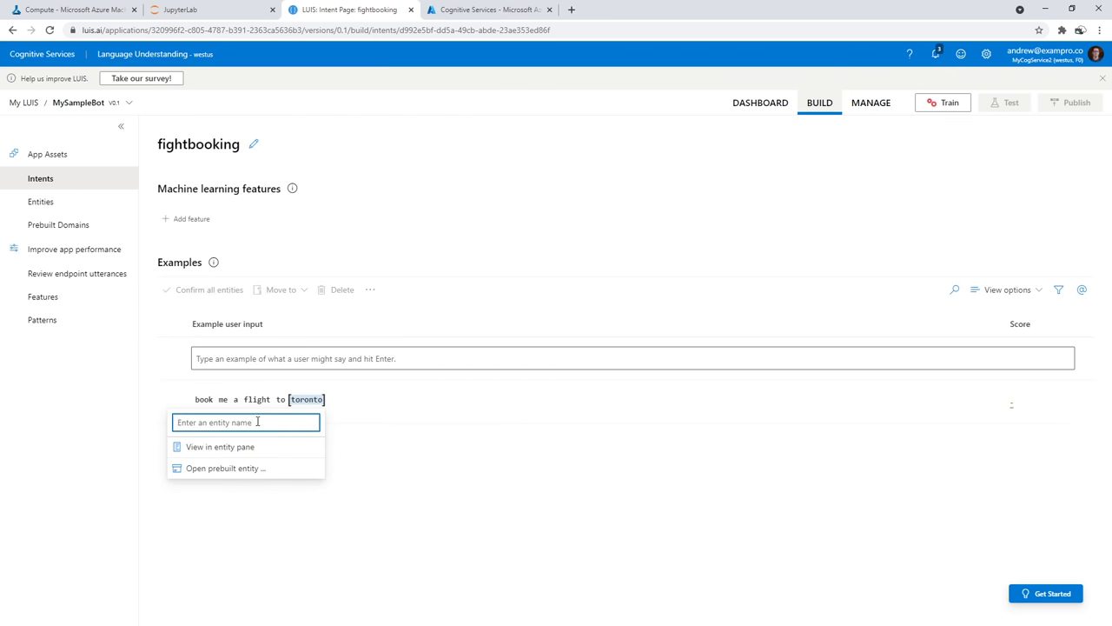
text(Location)
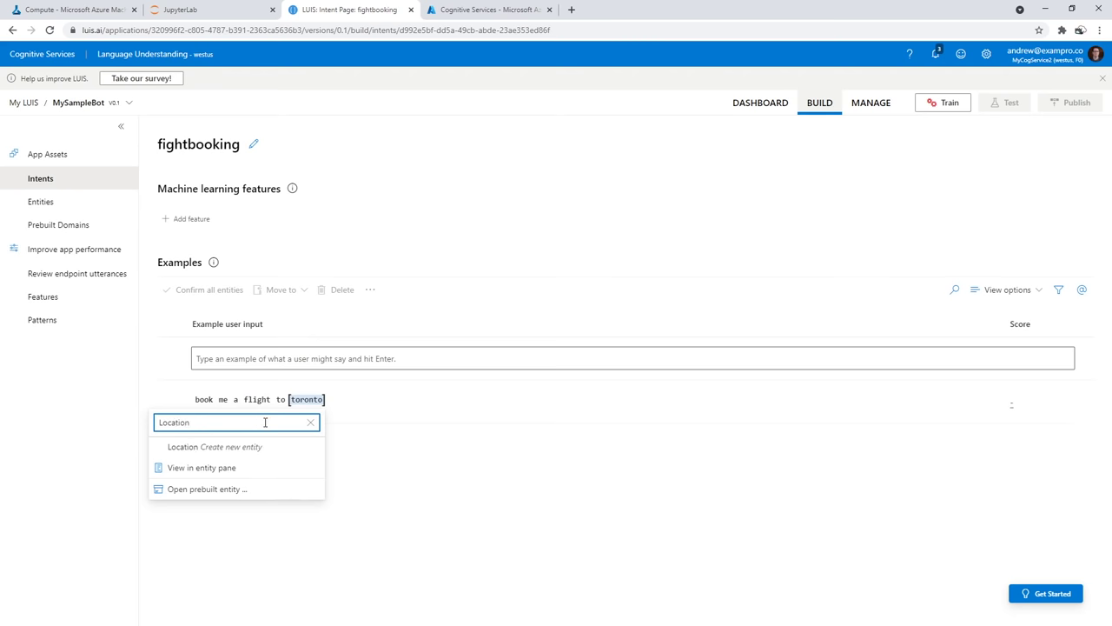
click(266, 446)
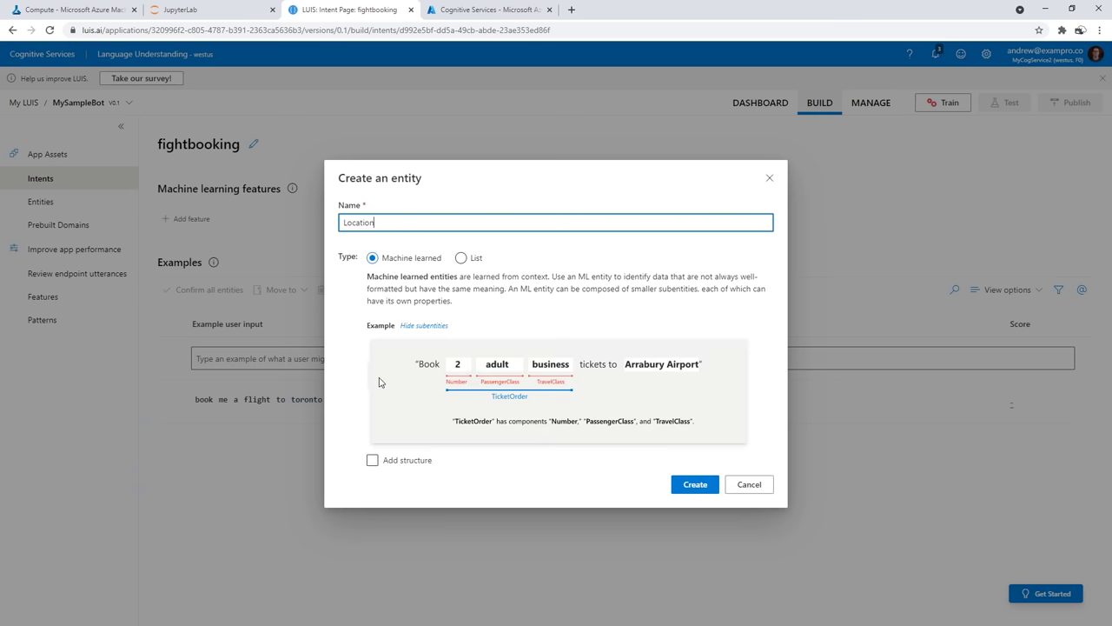
click(461, 258)
click(373, 258)
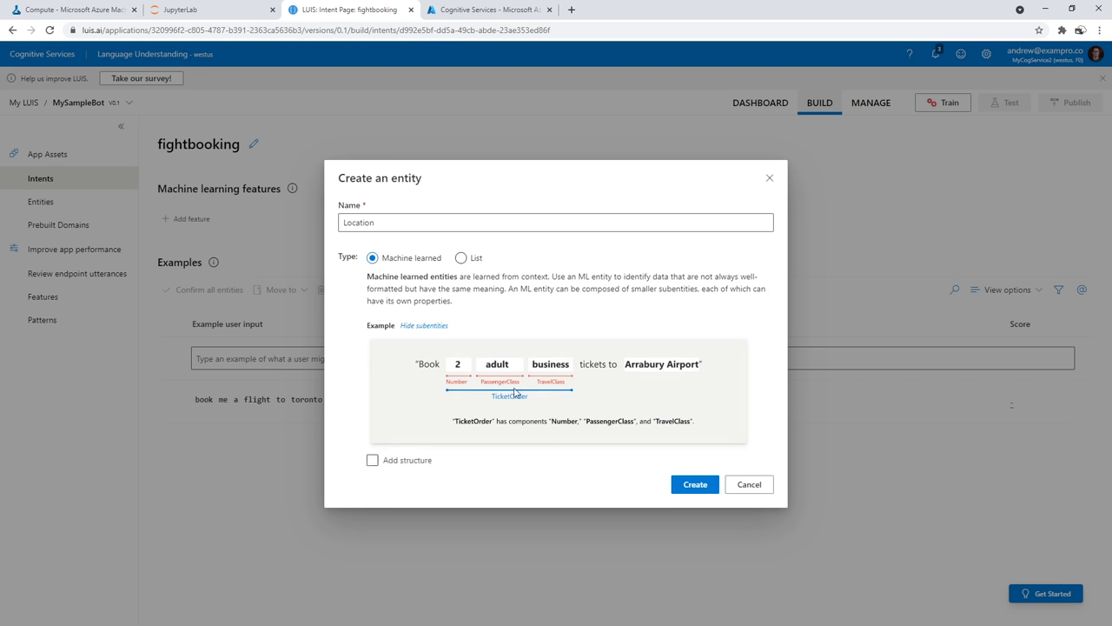
click(462, 259)
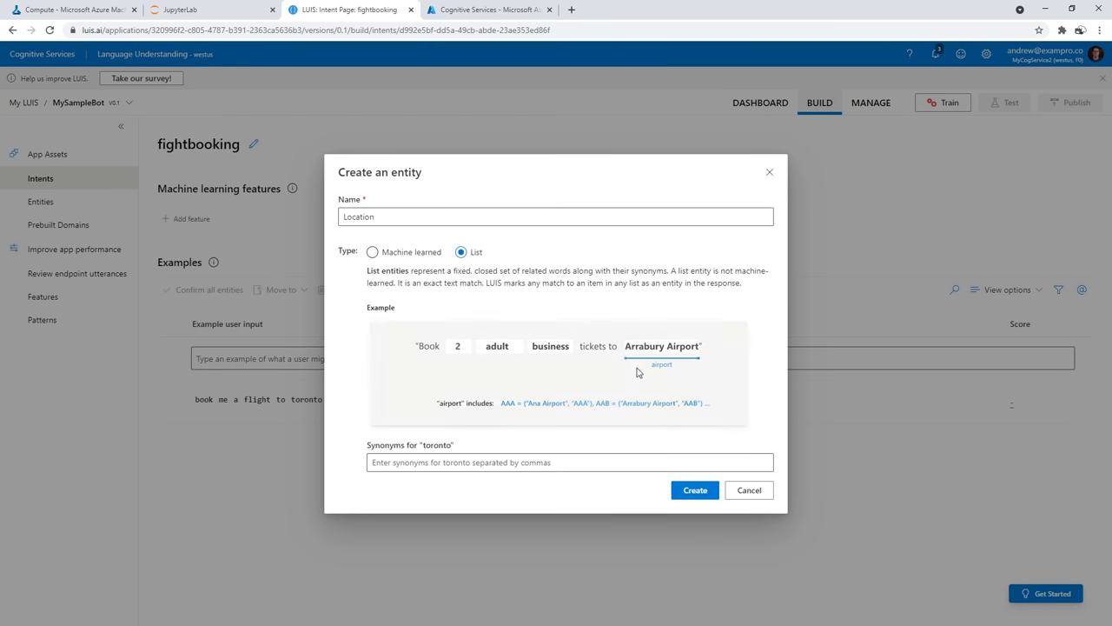
click(696, 491)
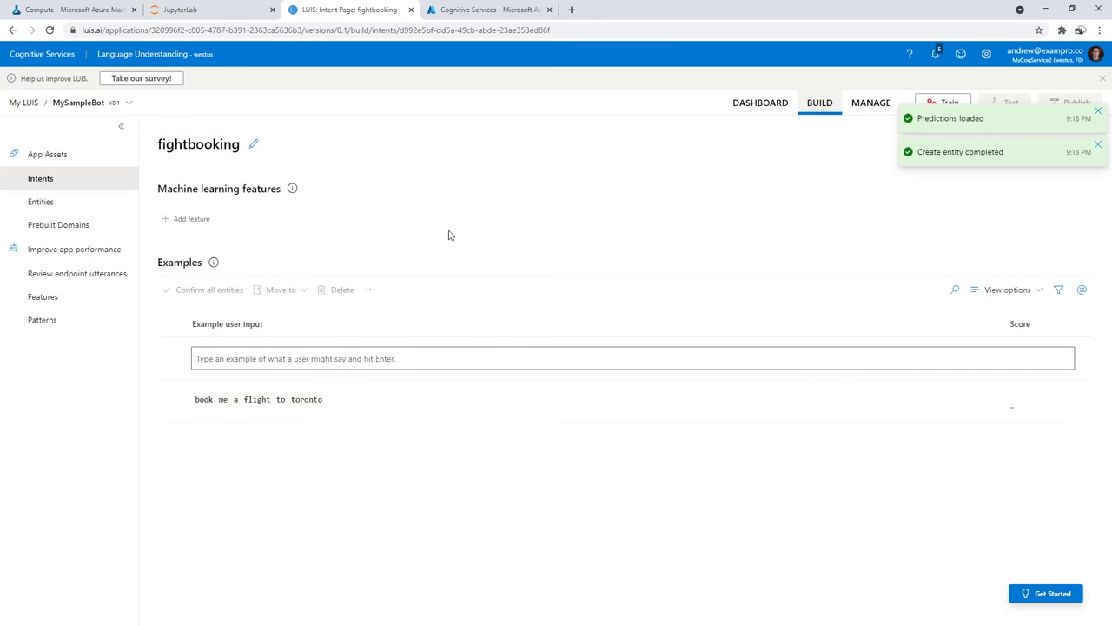
click(101, 201)
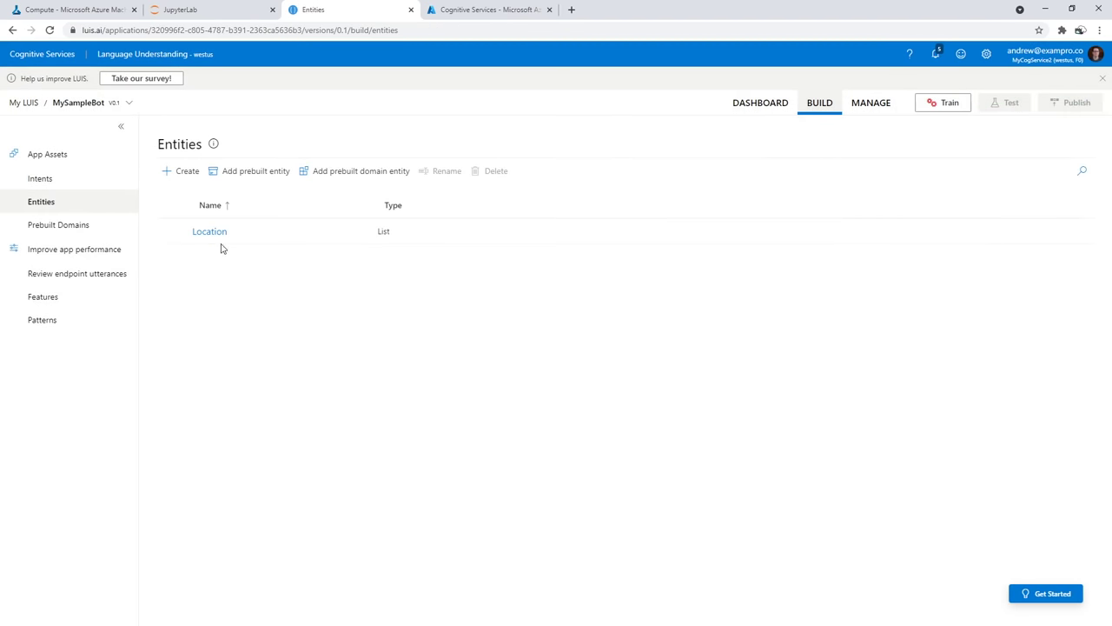
Open the Location entity and check its list items
click(230, 250)
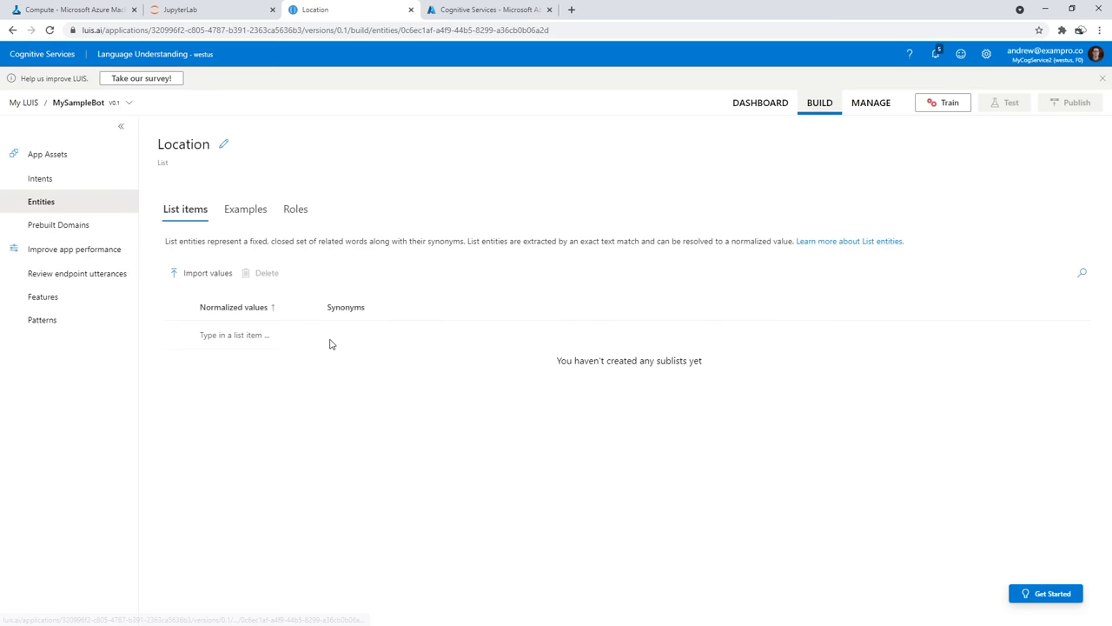
click(247, 211)
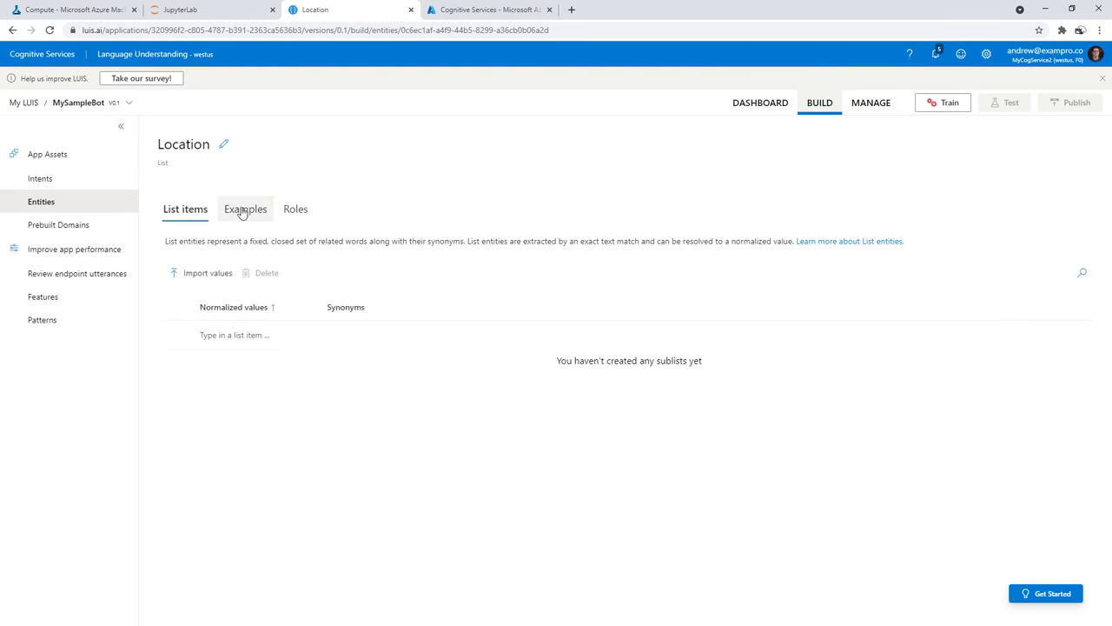
Rename the fightbooking intent to bookFlight
click(84, 181)
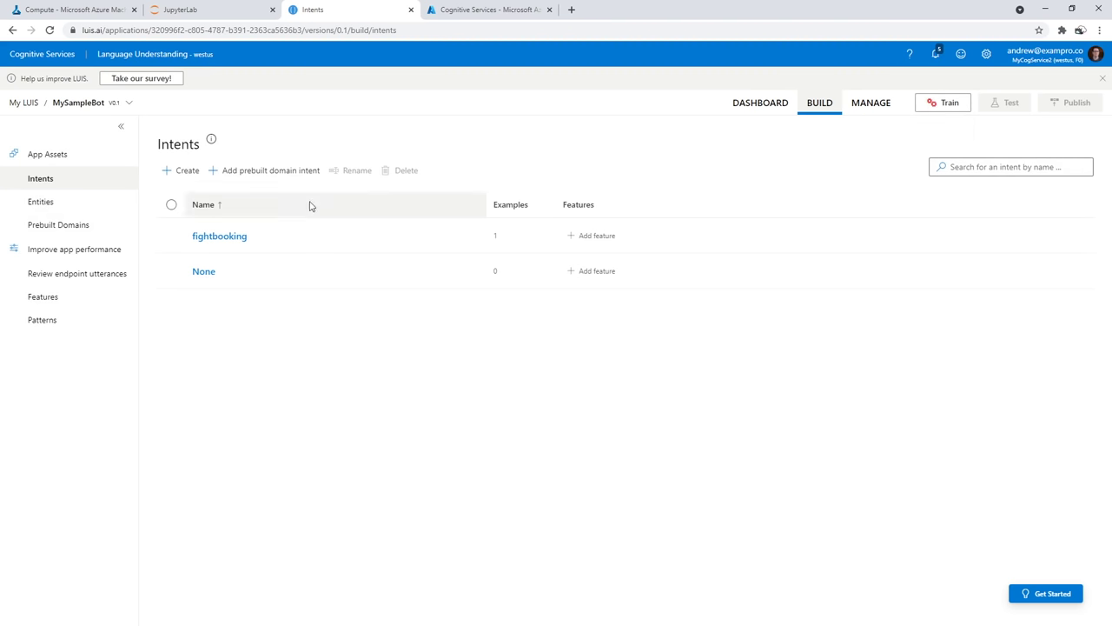
click(226, 243)
click(253, 145)
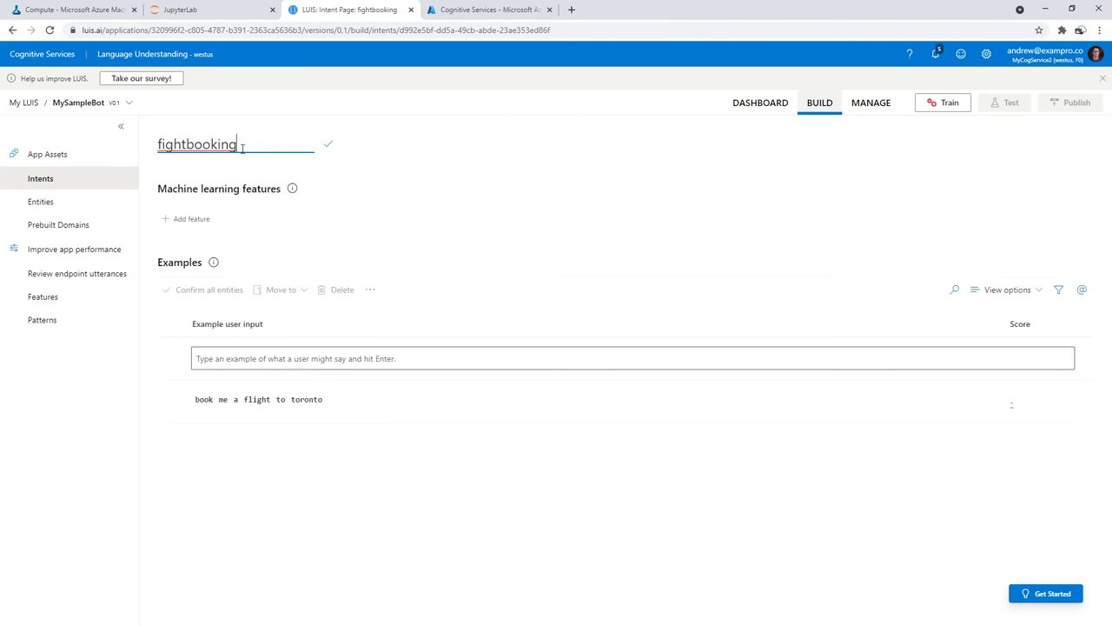
drag(242, 145, 128, 136)
text(bookFlight)
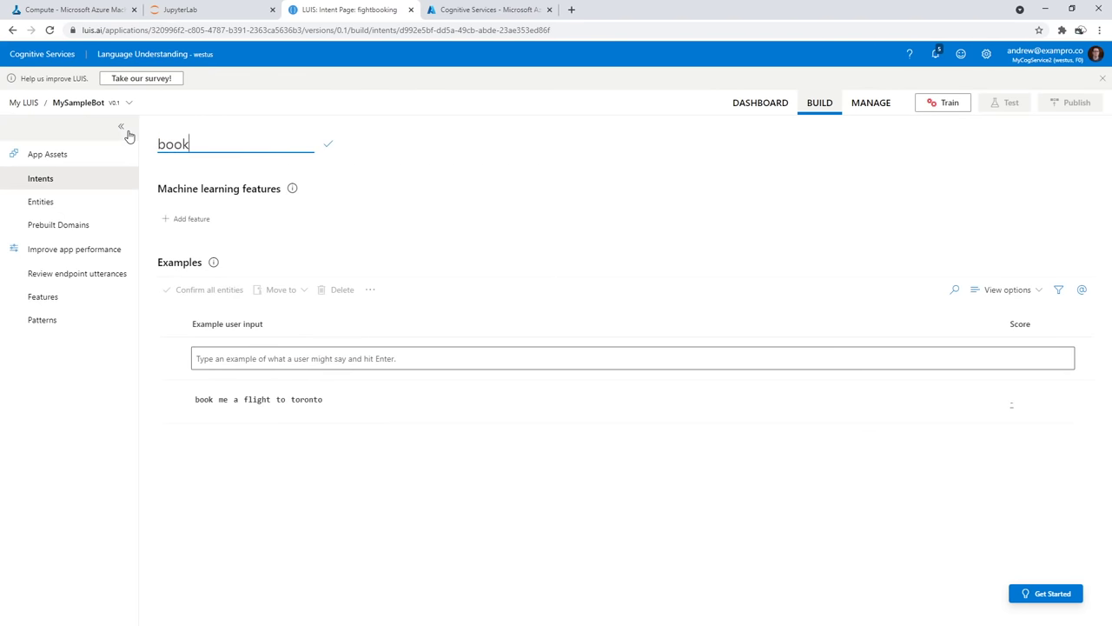
click(328, 143)
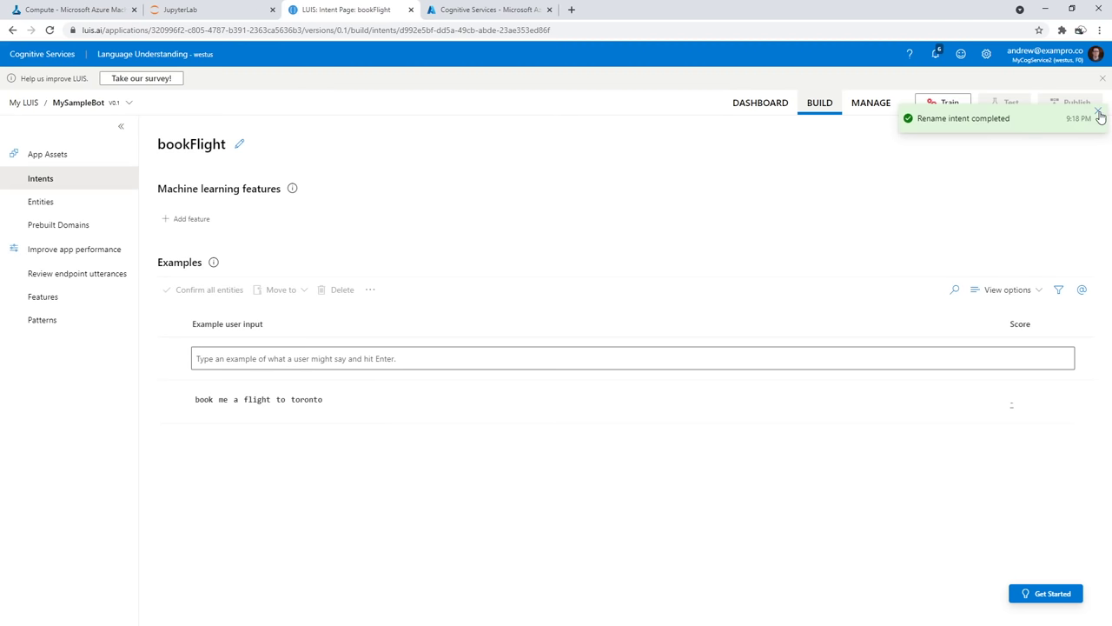
click(1099, 113)
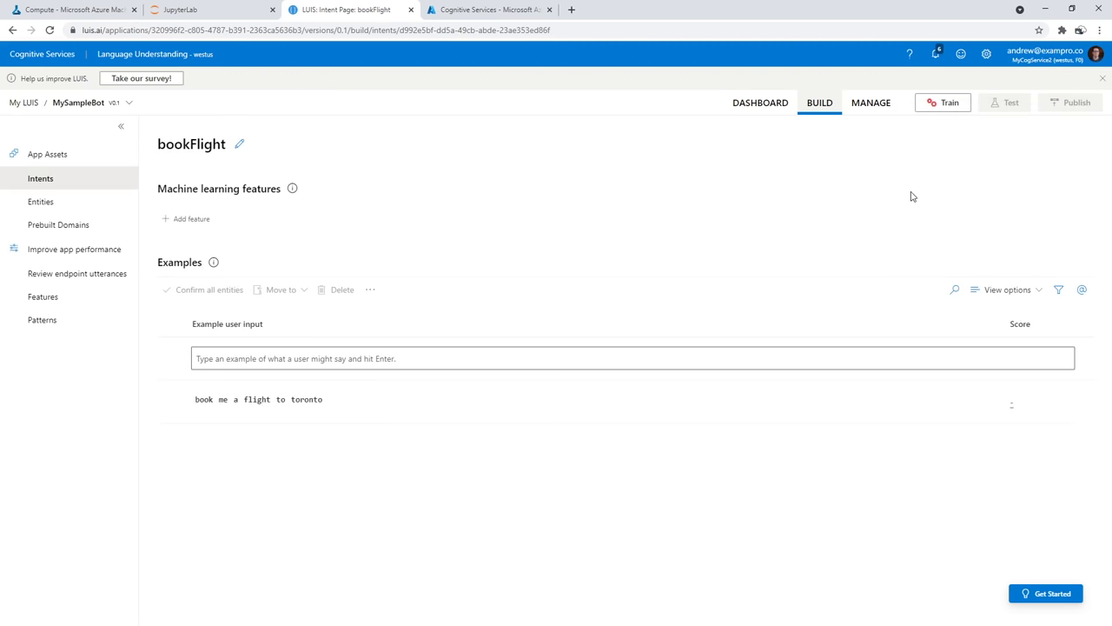
Train the MySampleBot app and dismiss the completion notice
click(941, 103)
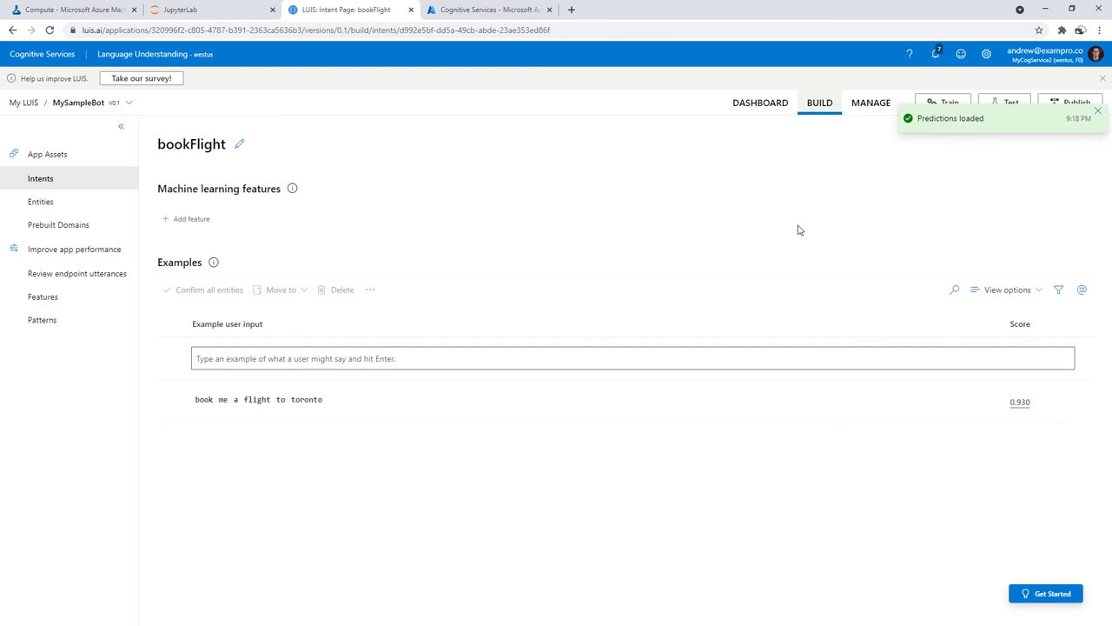
click(1098, 111)
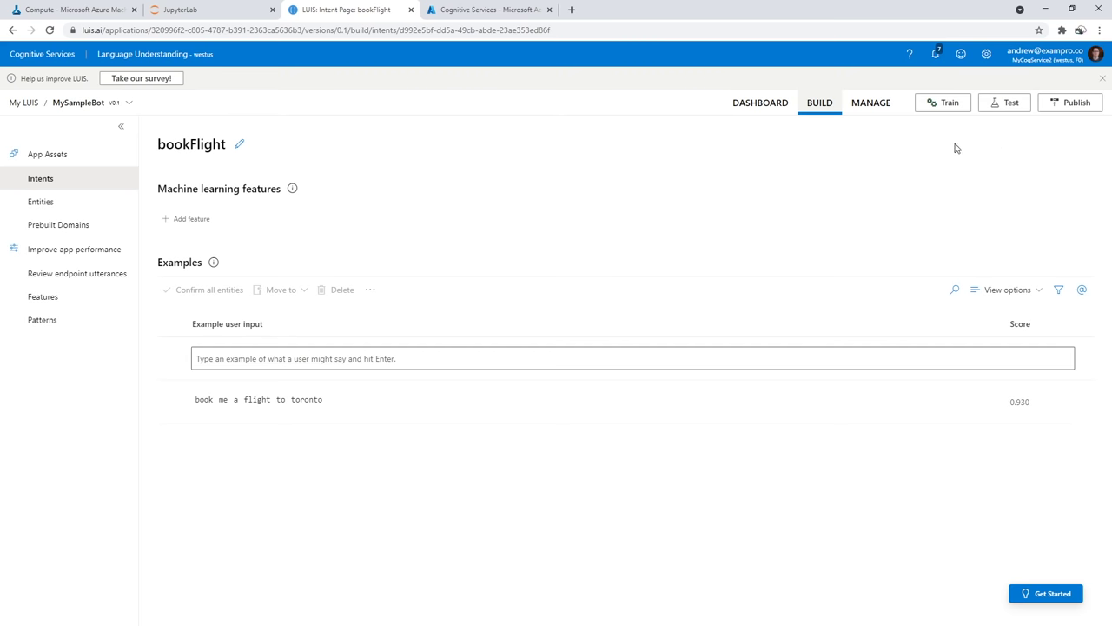
Test the trained app with the utterance "book me a flight to Seatle" and inspect its predicted intent and entities
click(988, 112)
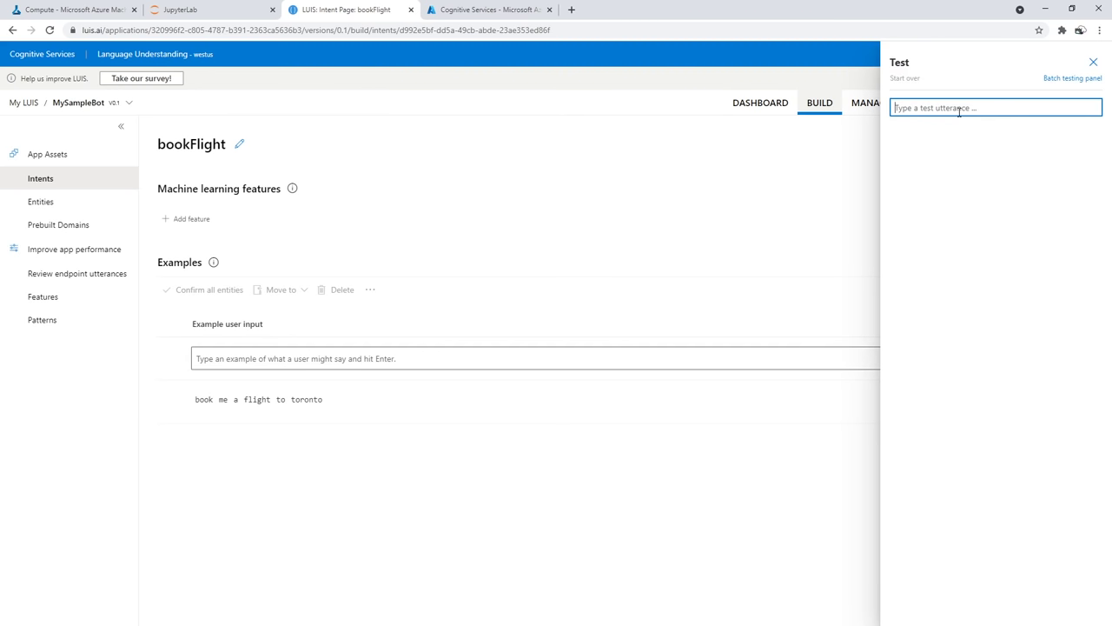
text(book me a flight to Seatle)
key(Return)
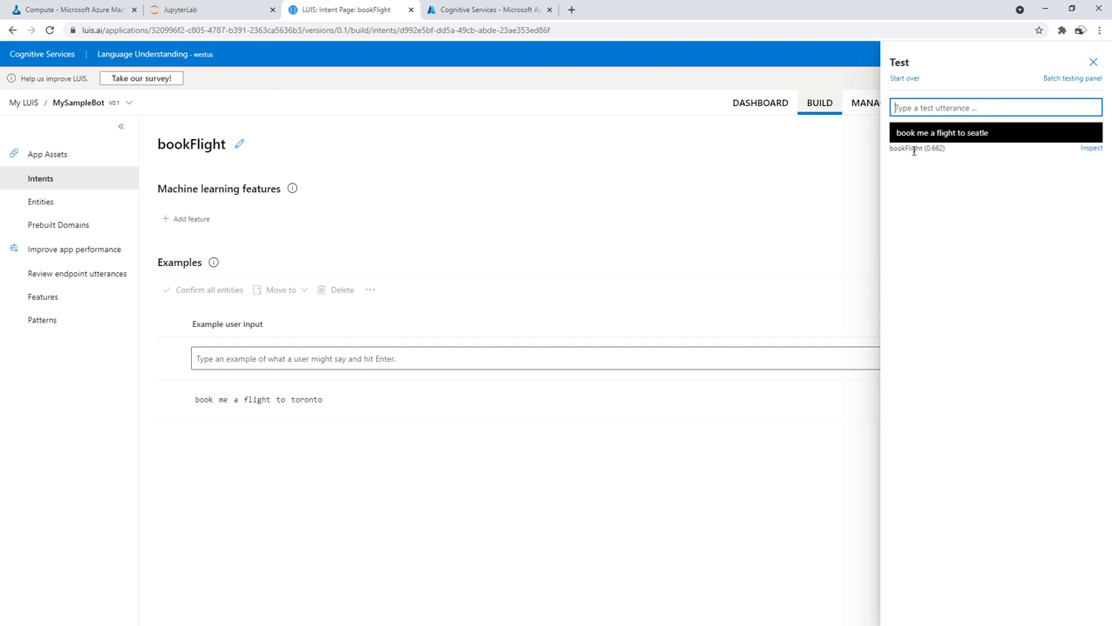
click(1092, 148)
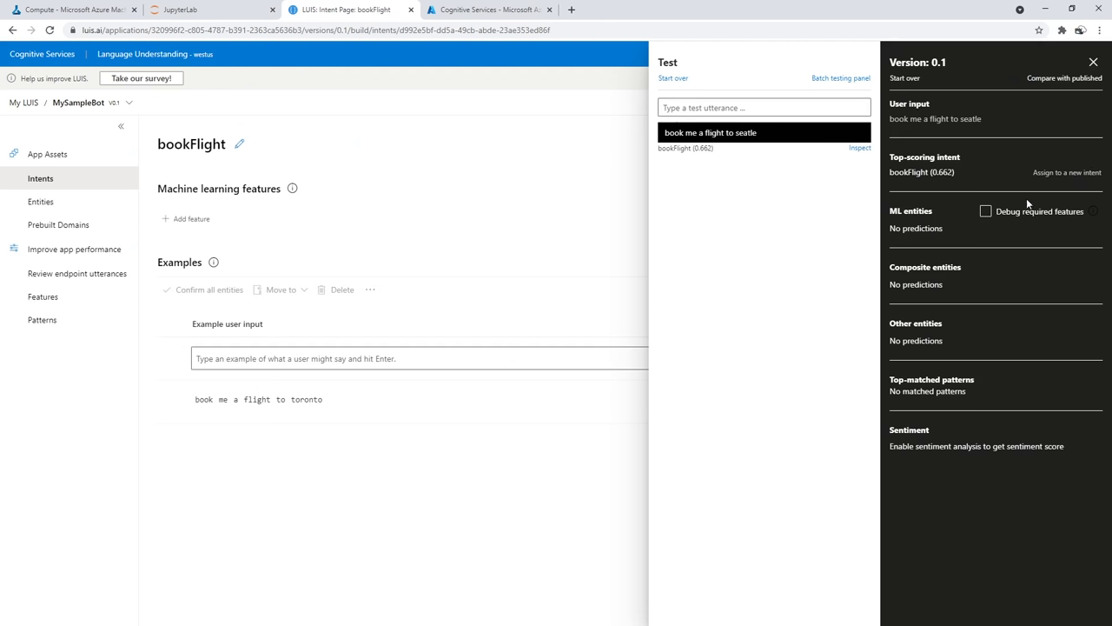
drag(932, 172, 1001, 166)
click(1094, 62)
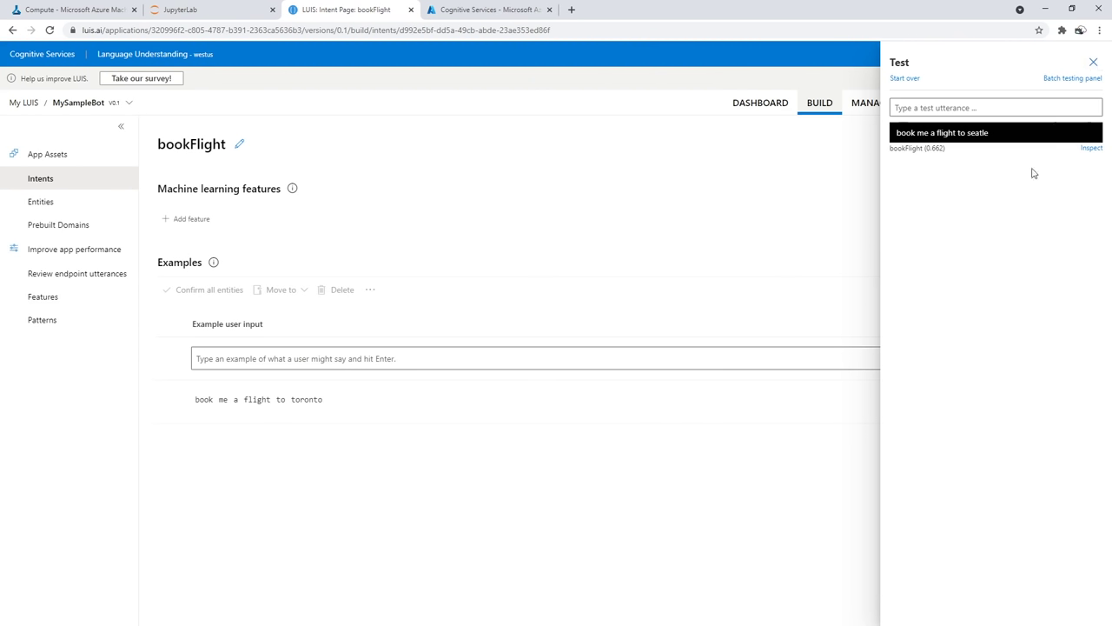
click(1092, 62)
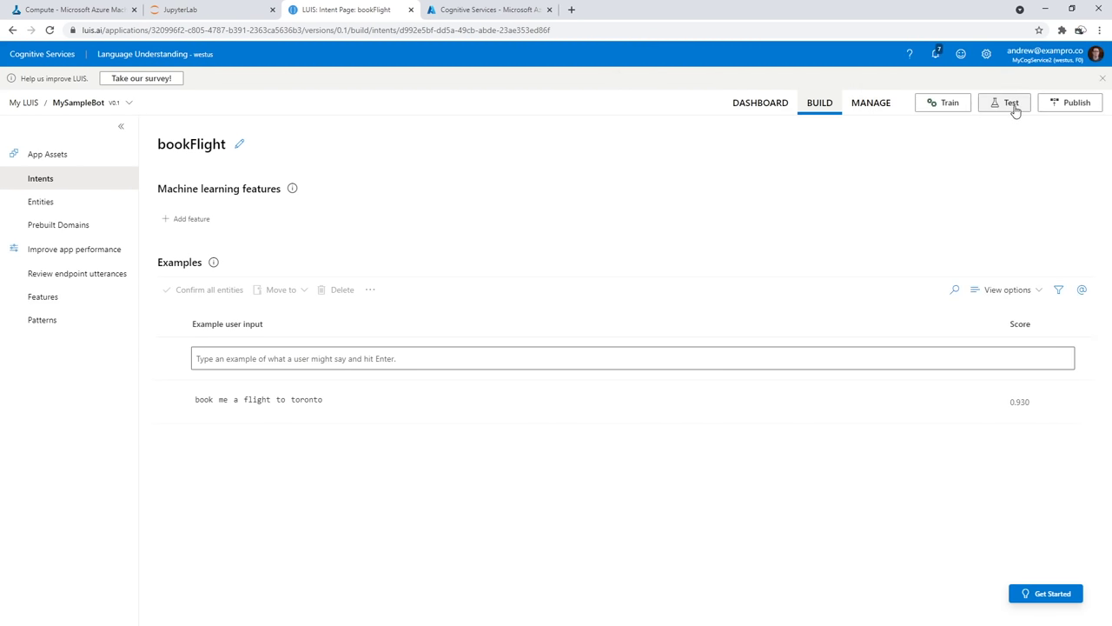
Publish MySampleBot to the production slot
click(1069, 103)
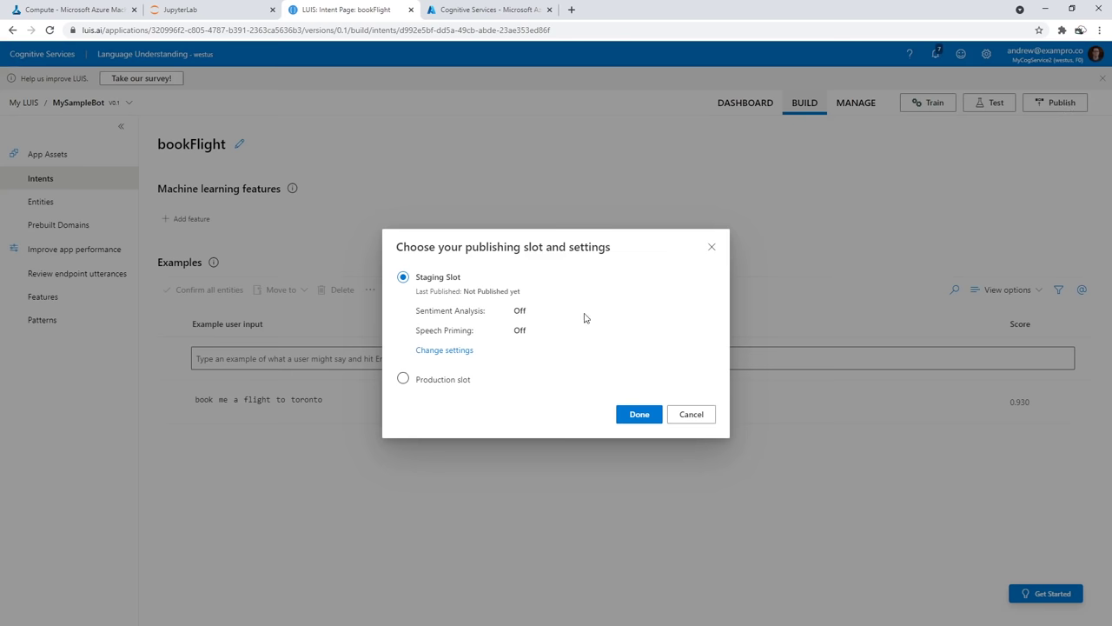
click(404, 380)
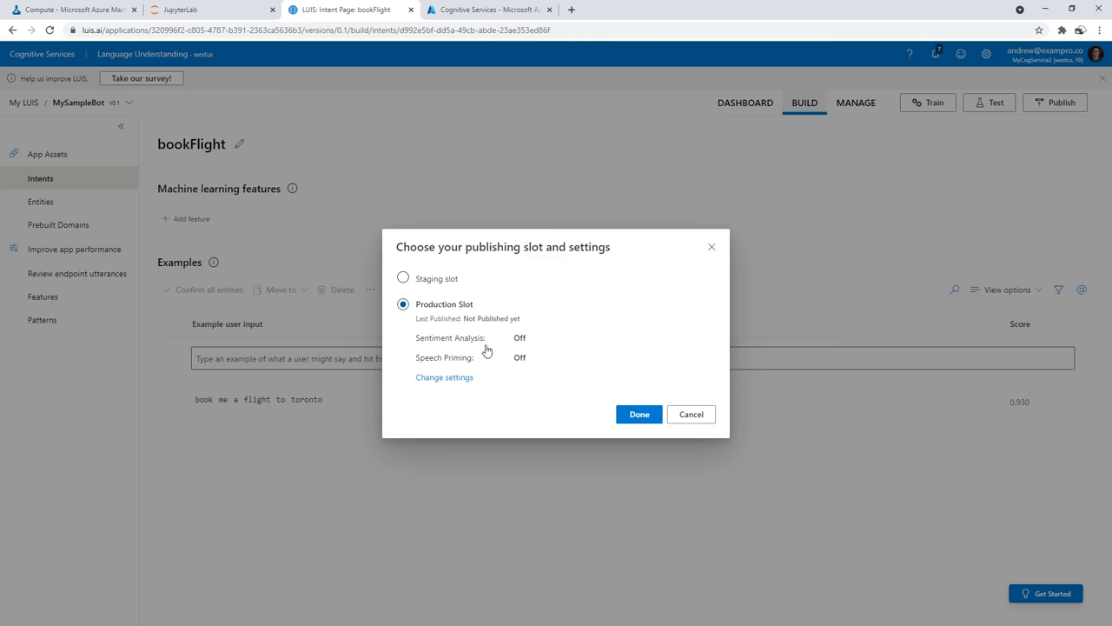
click(645, 416)
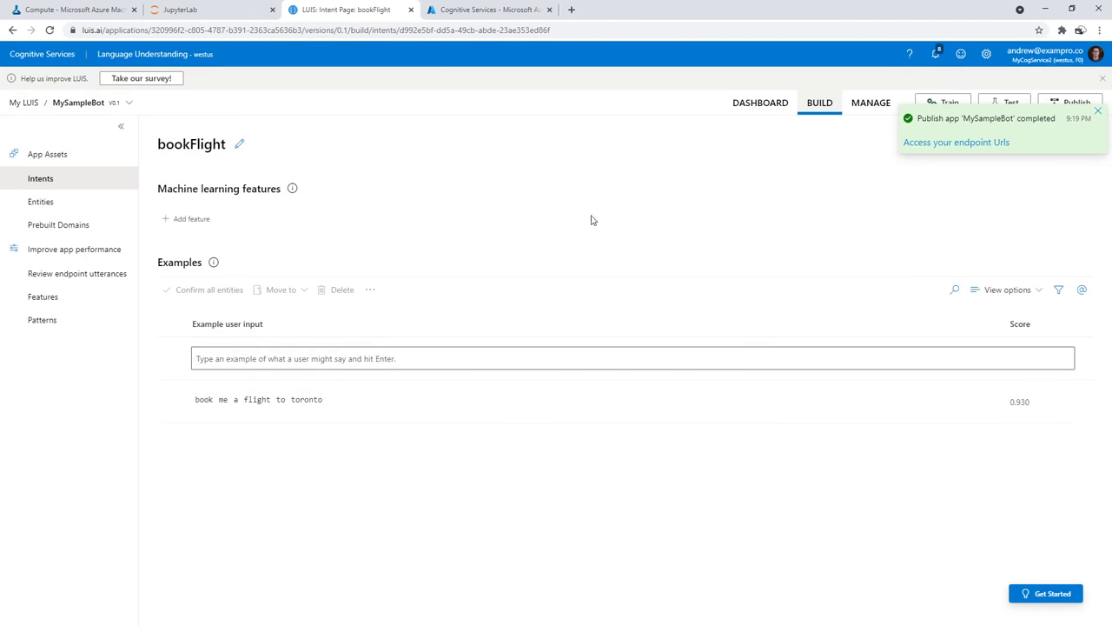
Open the published app's endpoint URLs and review the prediction resources and example queries
click(985, 142)
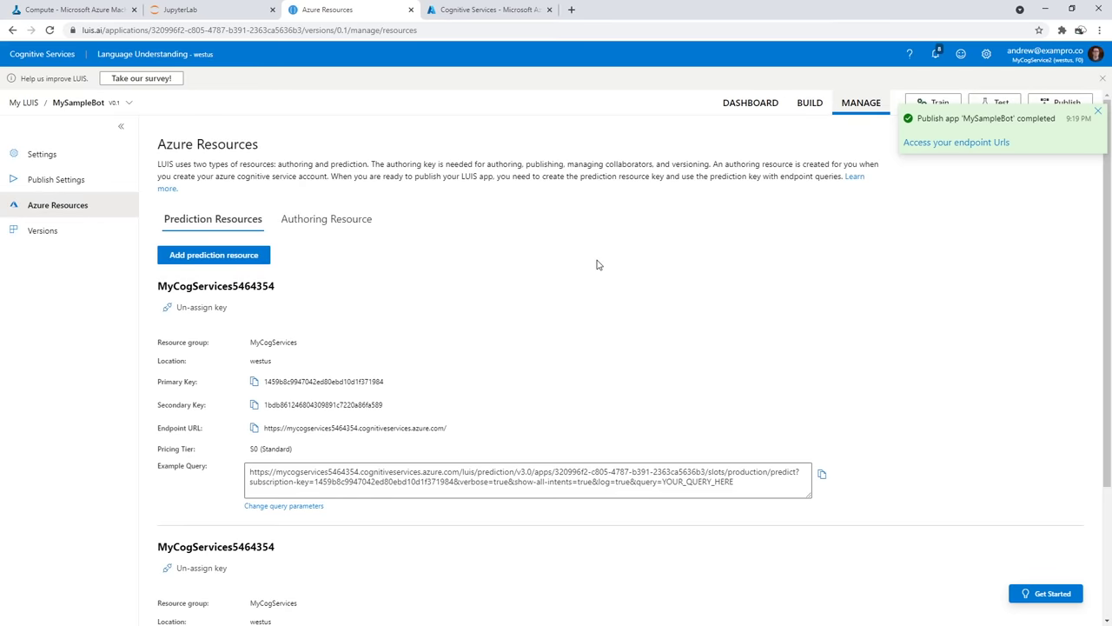
scroll(424, 426, down, 1)
scroll(425, 404, down, 3)
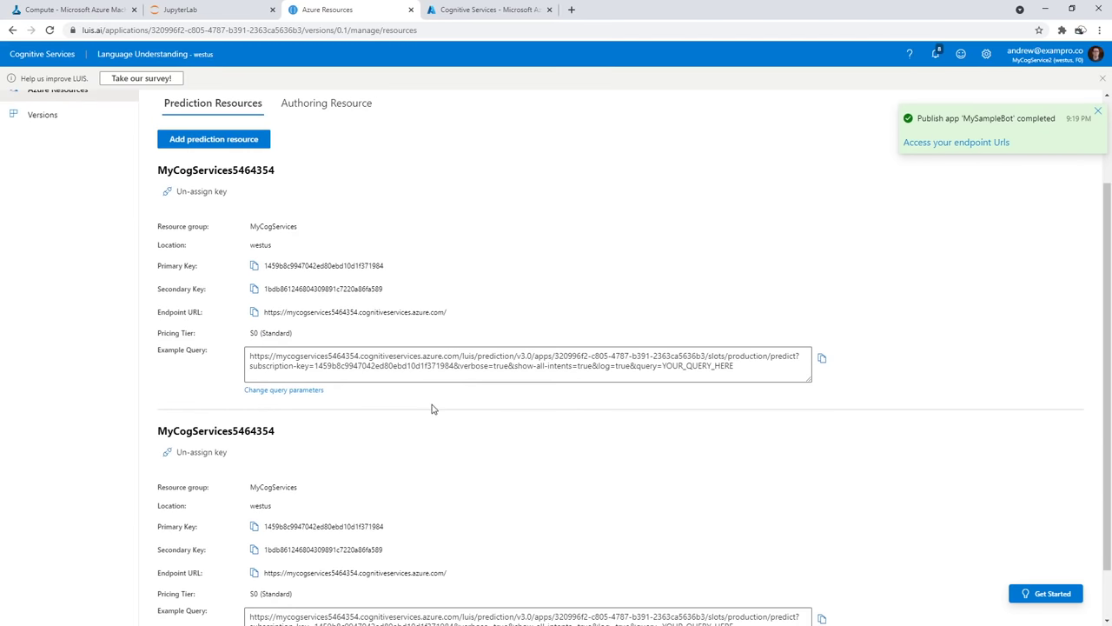
scroll(455, 435, up, 3)
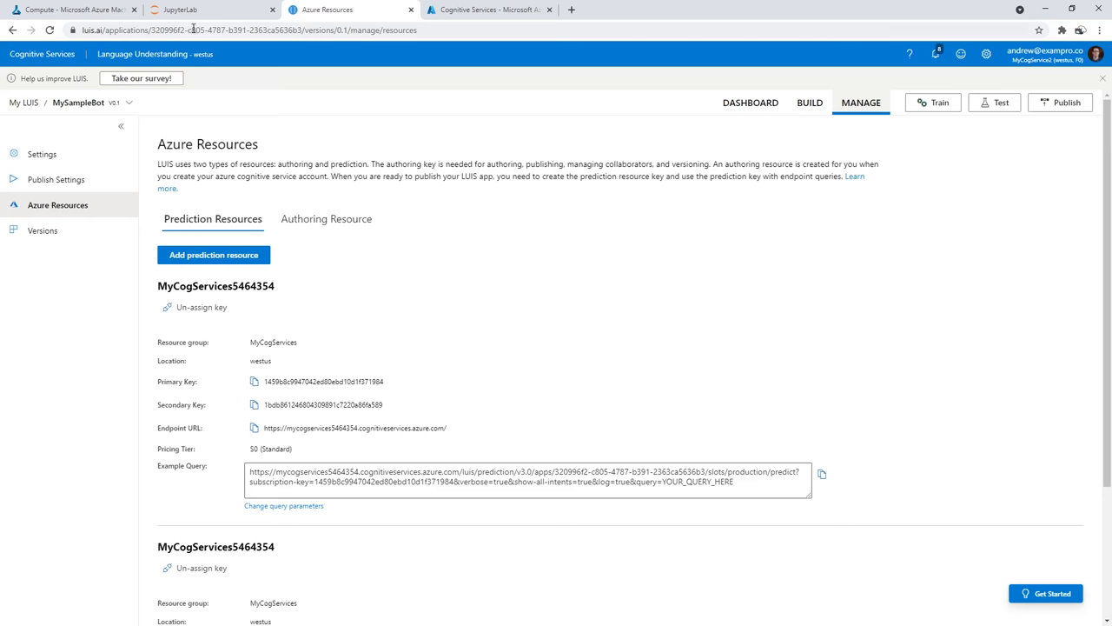
click(127, 11)
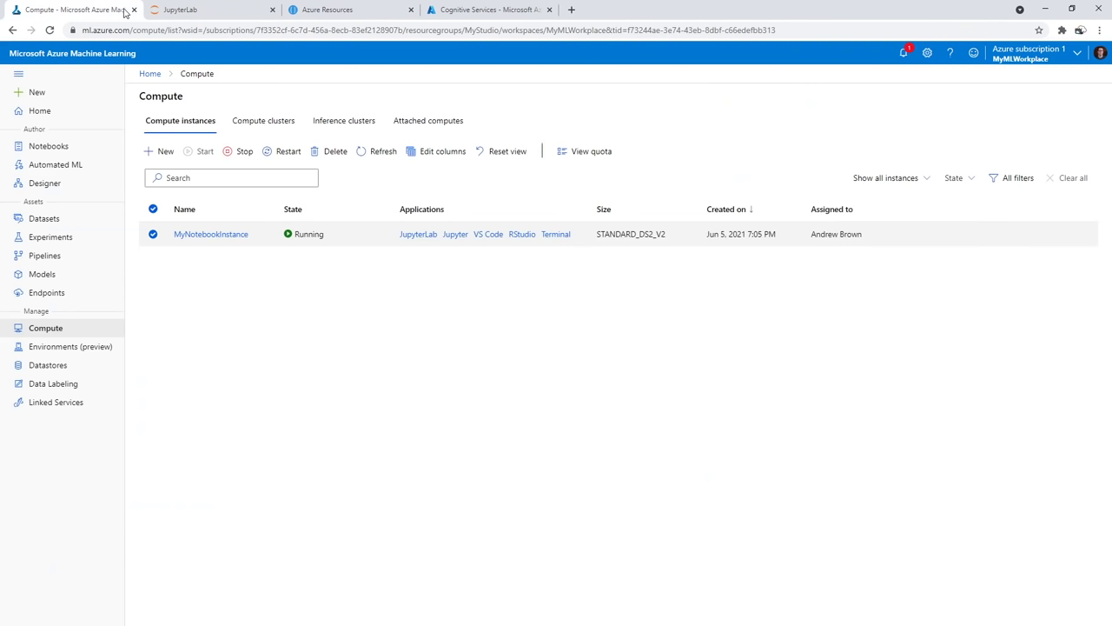
click(202, 12)
click(102, 16)
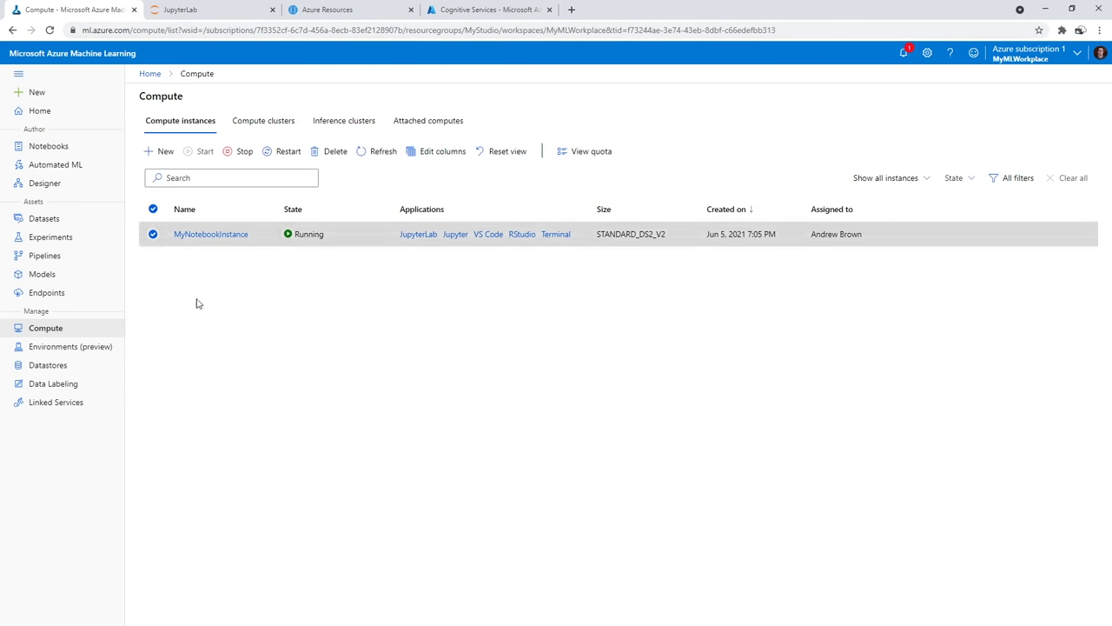
click(316, 12)
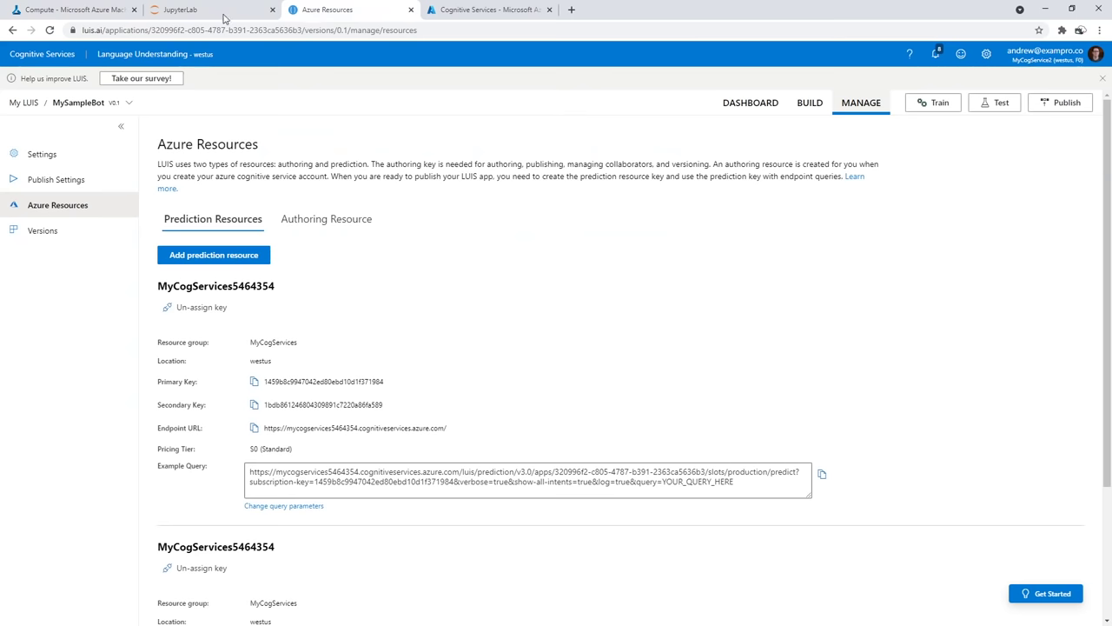
Switch to the Azure portal and delete the MyCogServices resource group, confirming with its name
click(481, 15)
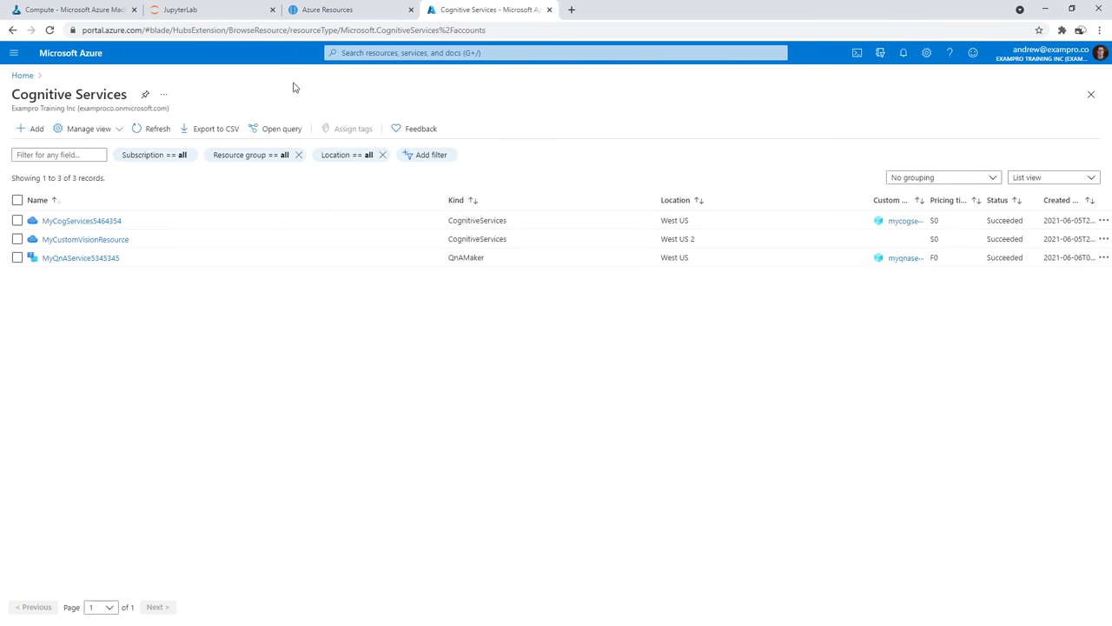
click(23, 55)
click(21, 55)
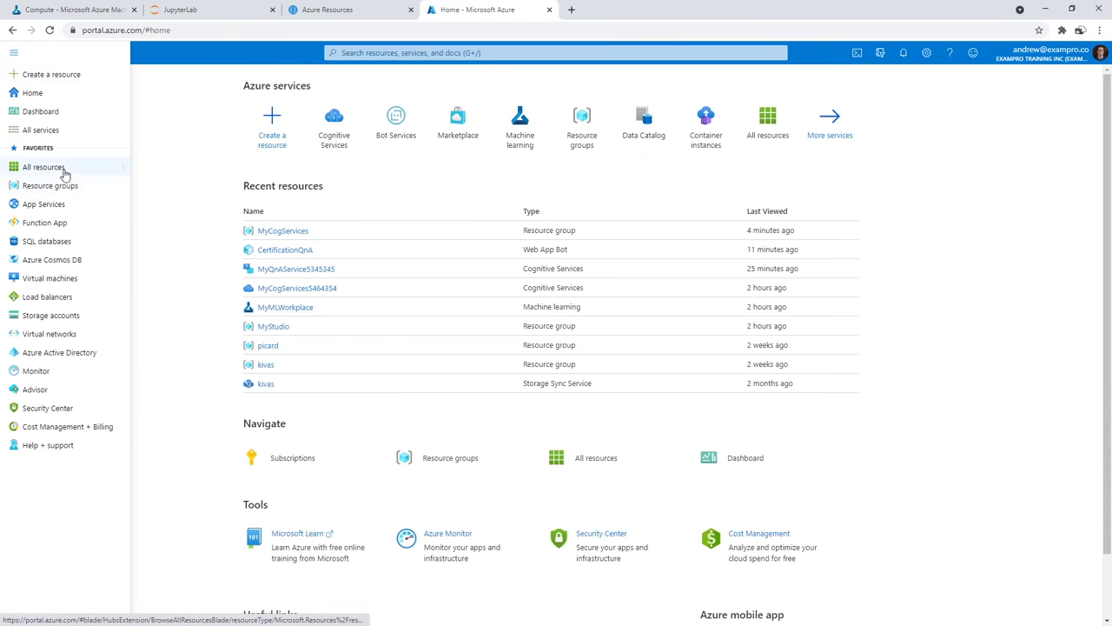
click(230, 201)
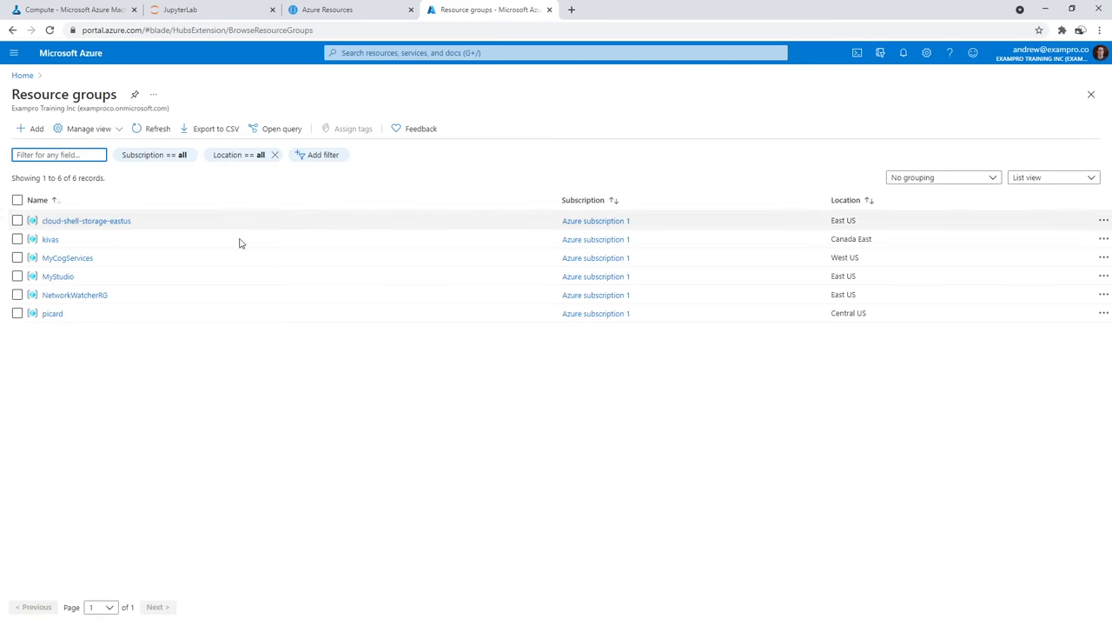
click(76, 260)
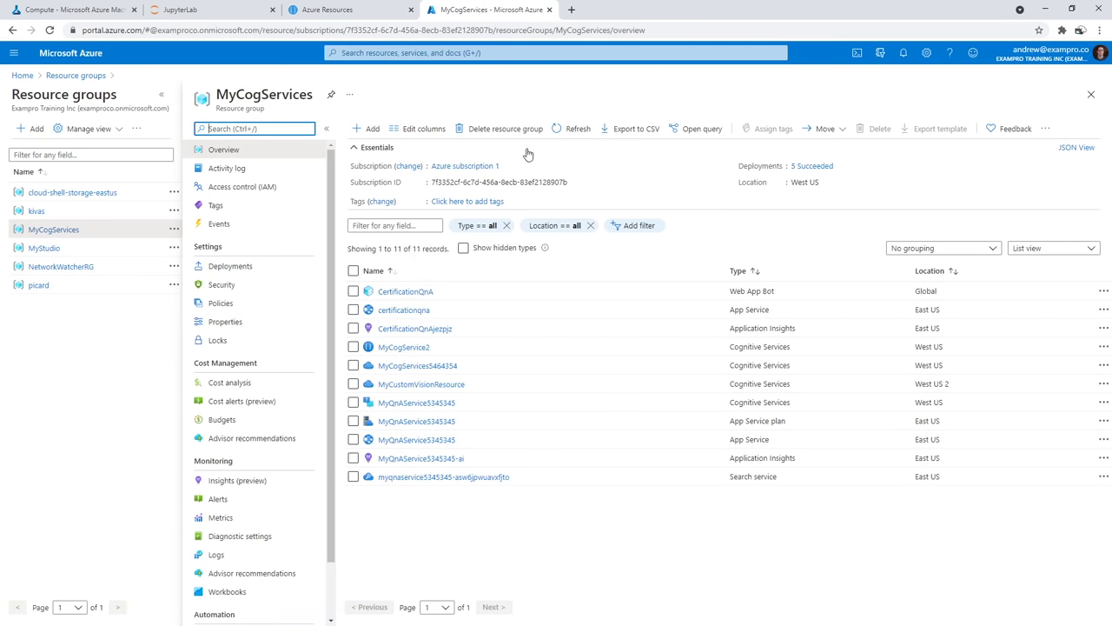
click(505, 128)
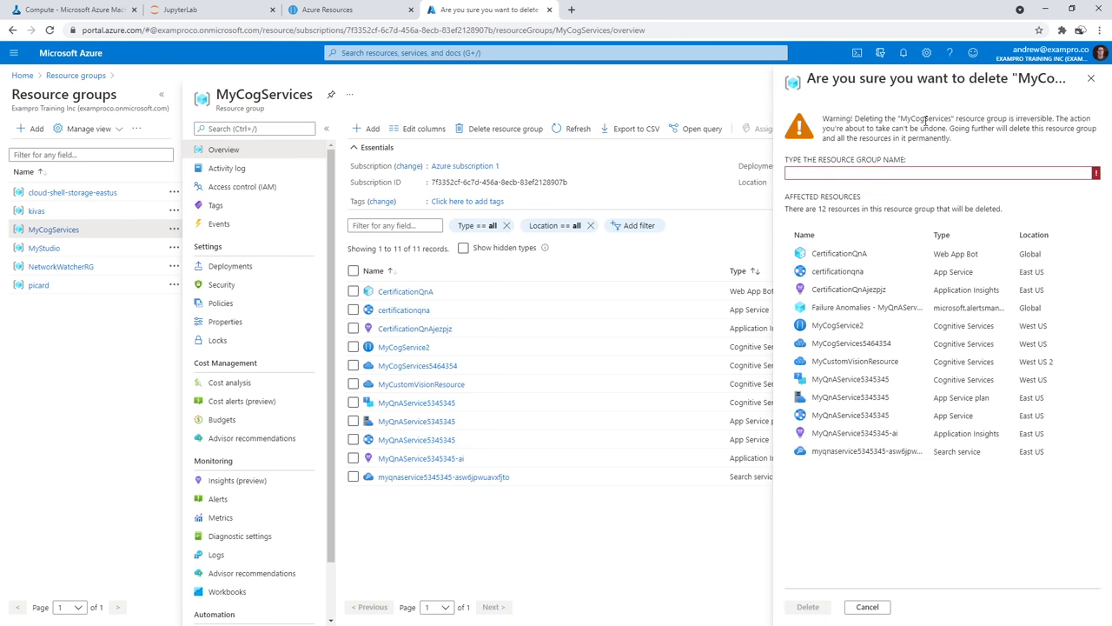
double_click(921, 119)
drag(922, 119, 863, 172)
click(823, 612)
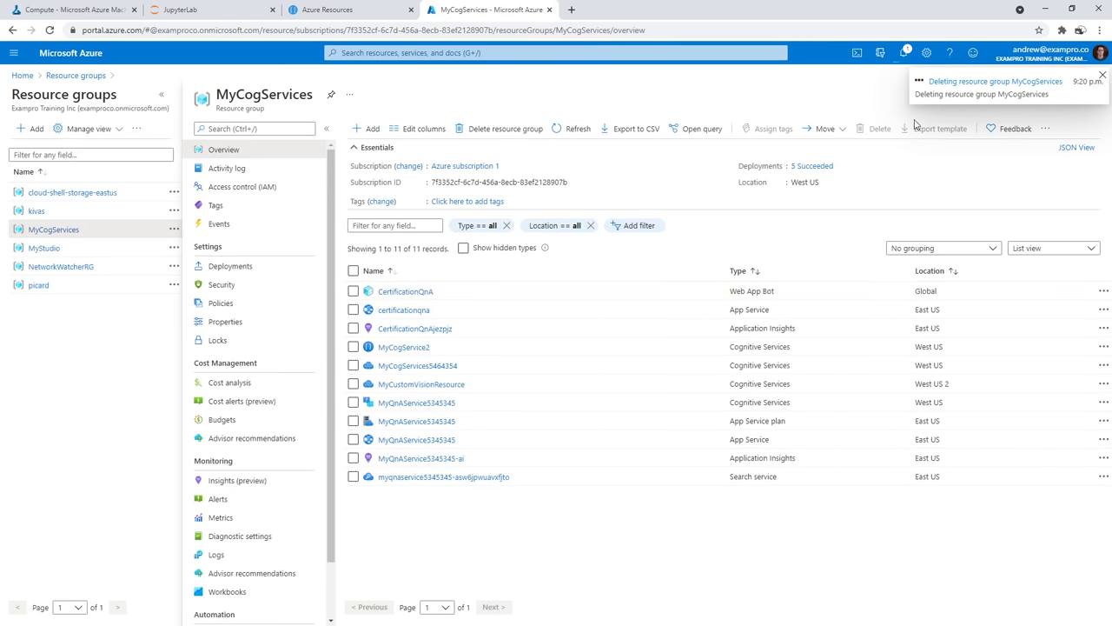
Close the LUIS and Azure portal pages, leaving the Azure Machine Learning and JupyterLab pages open
click(221, 14)
click(337, 17)
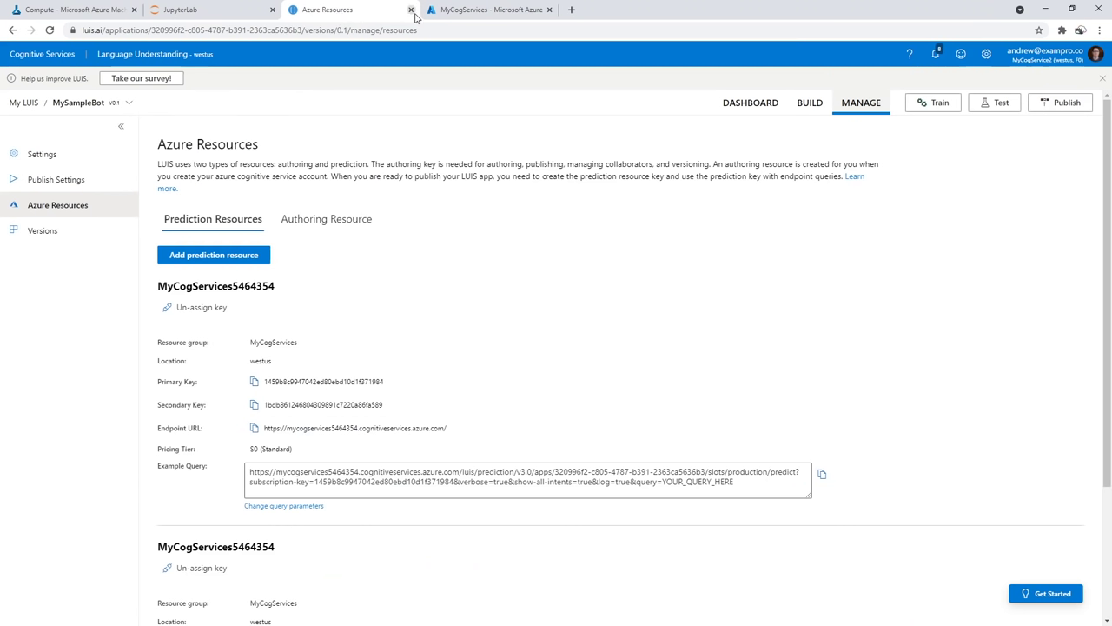
click(410, 10)
click(411, 9)
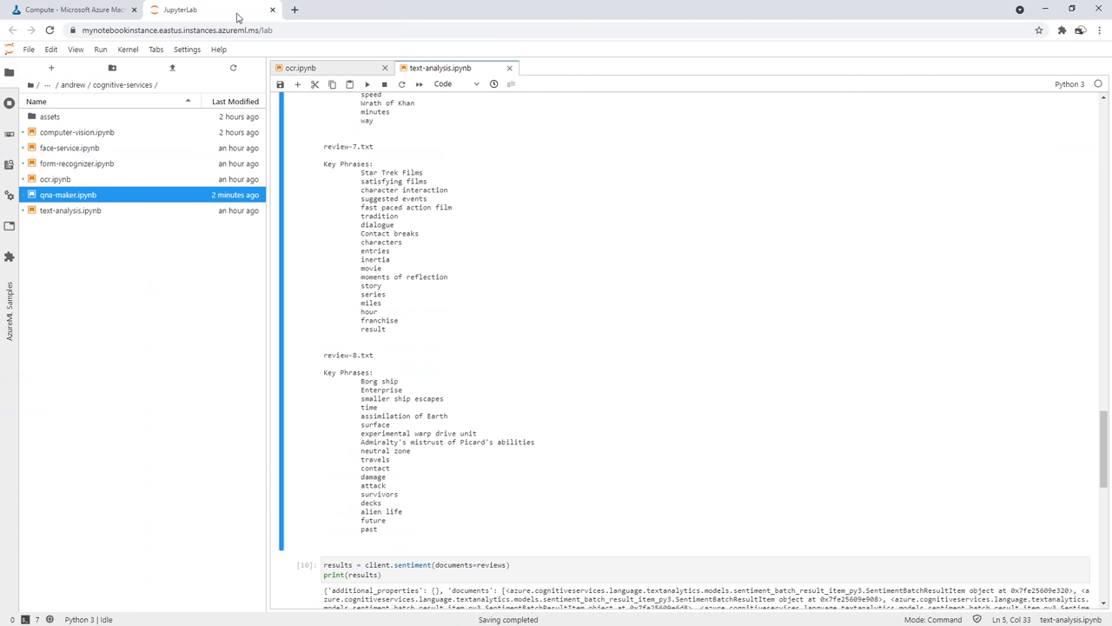
click(73, 85)
Switch to Azure Machine Learning studio and start a new Automated ML run
click(76, 9)
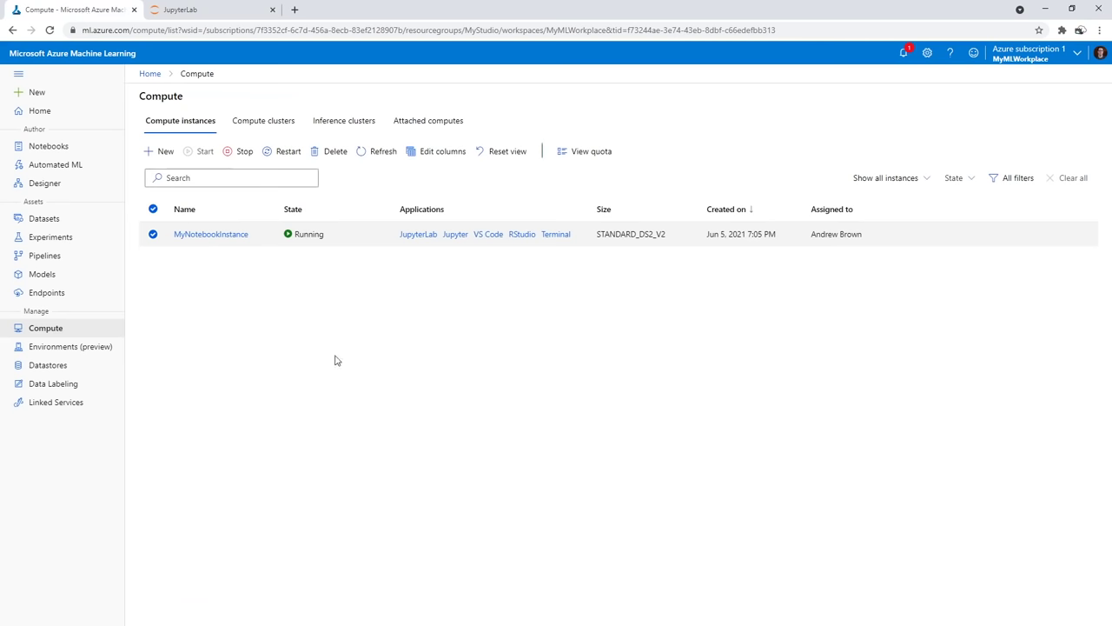
click(57, 112)
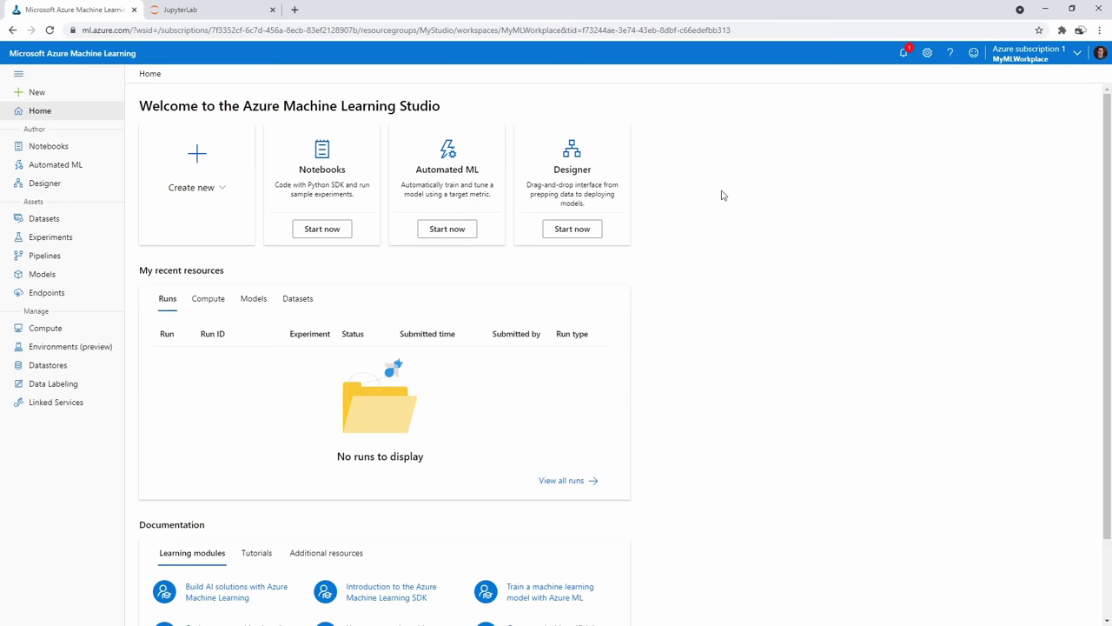
click(88, 166)
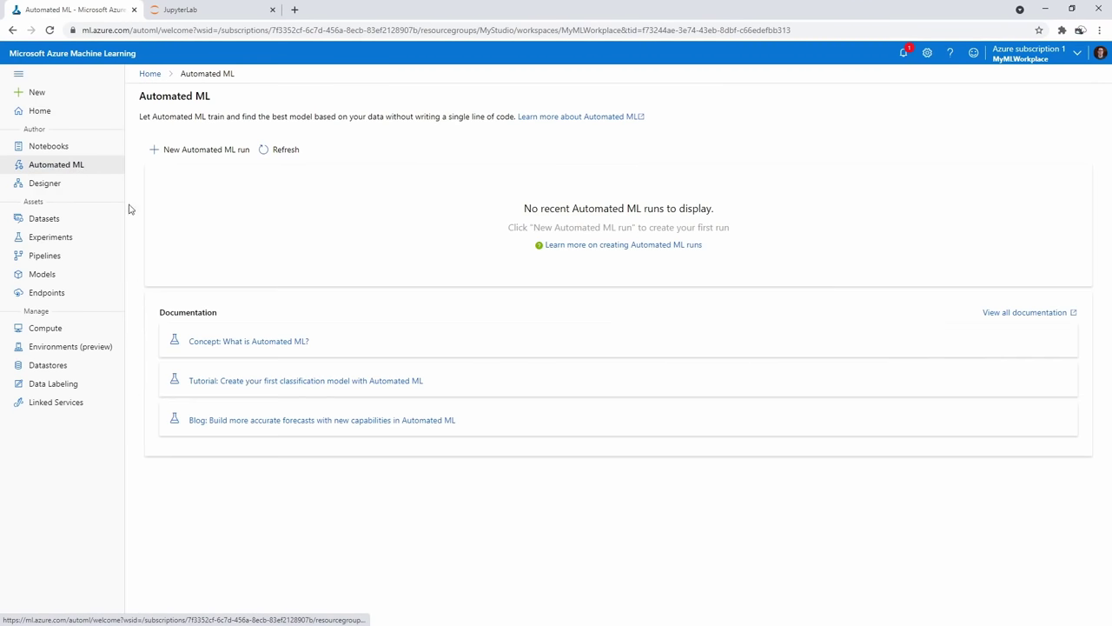
click(209, 148)
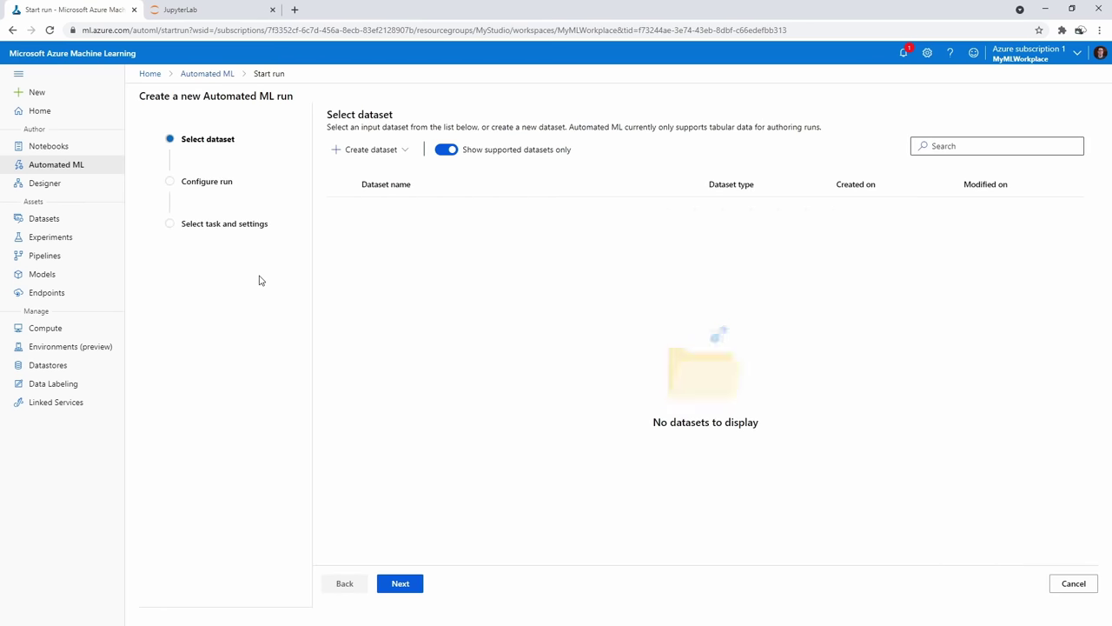
Start creating a dataset from Open Datasets and select Sample: Diabetes as the source
click(390, 151)
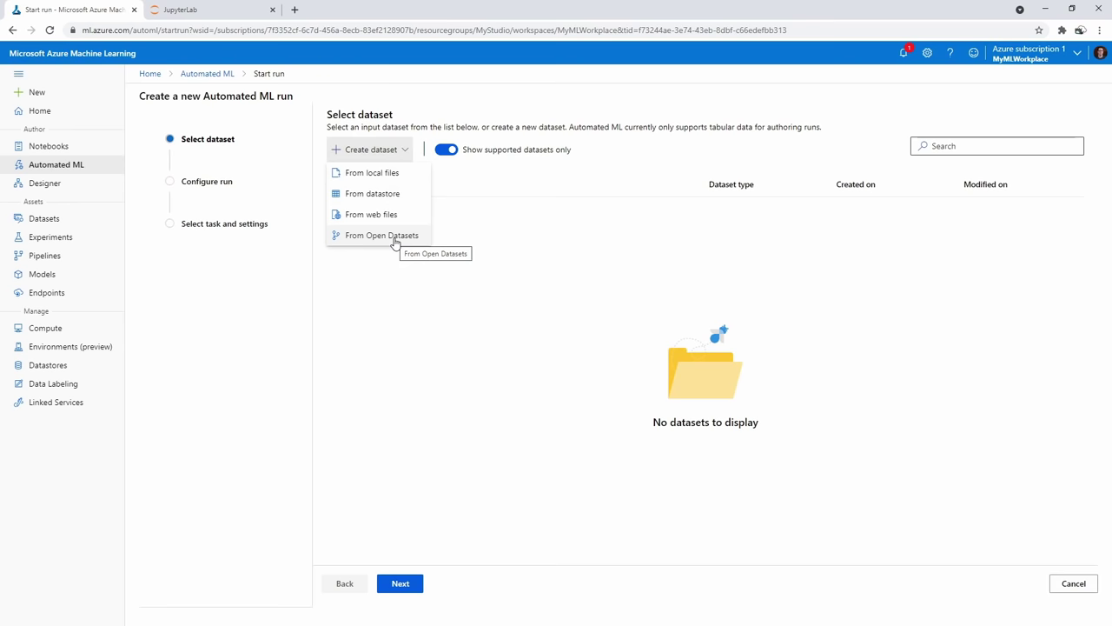
click(395, 236)
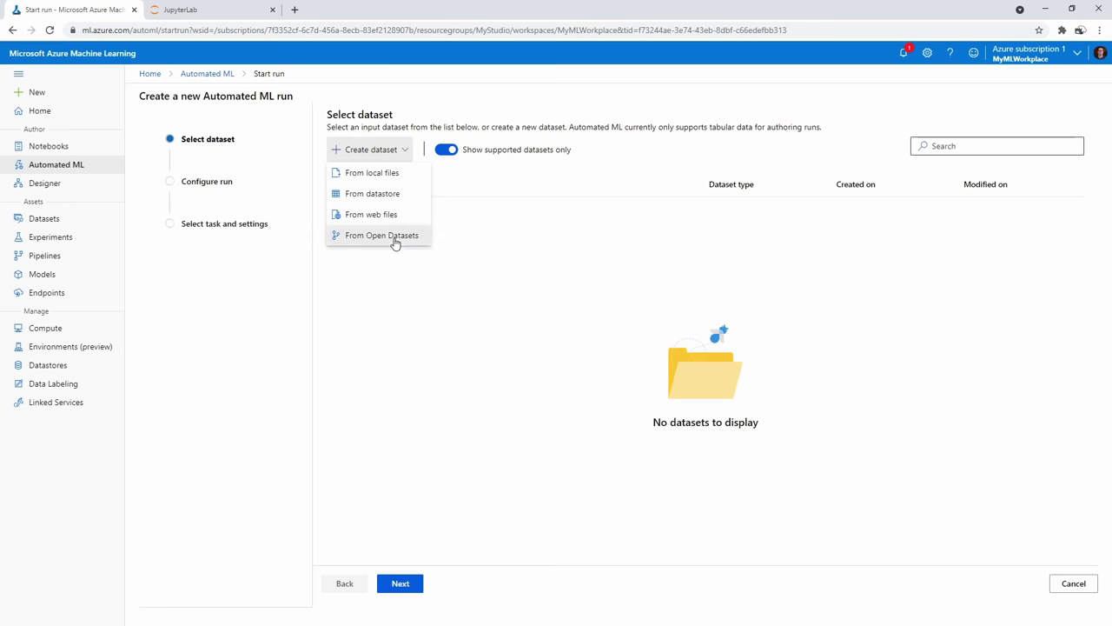
scroll(670, 377, down, 1)
scroll(670, 376, down, 3)
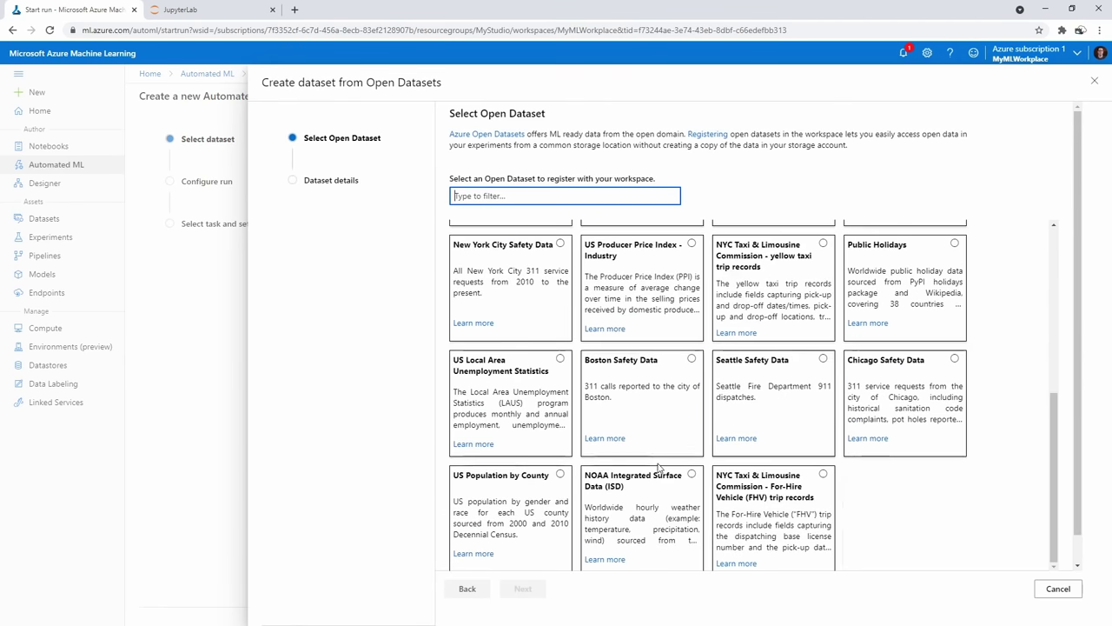
scroll(660, 469, up, 4)
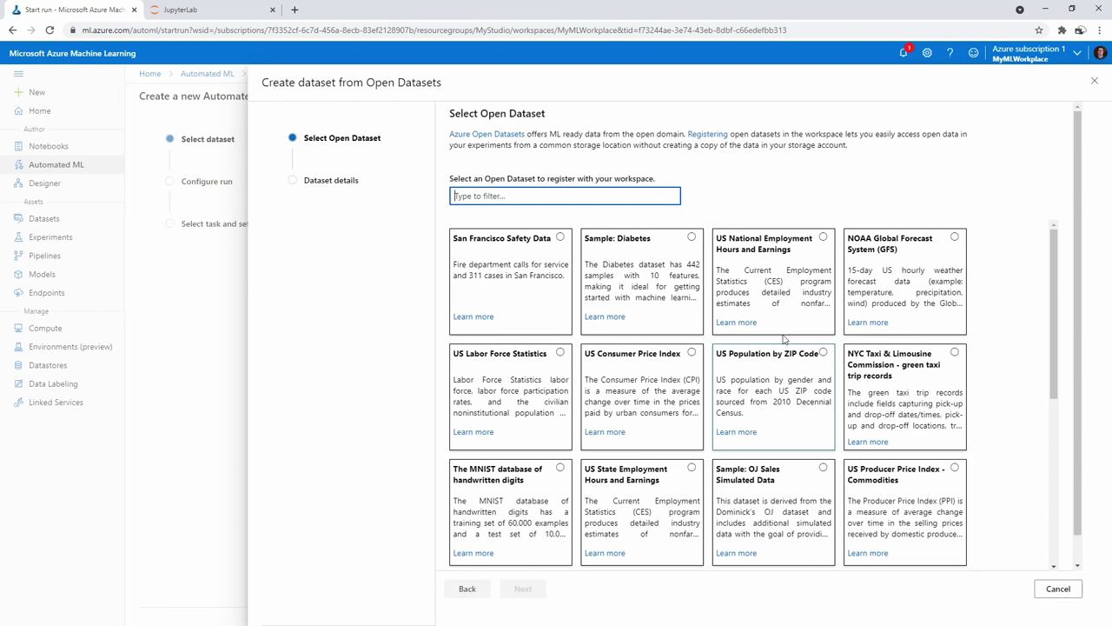
click(691, 237)
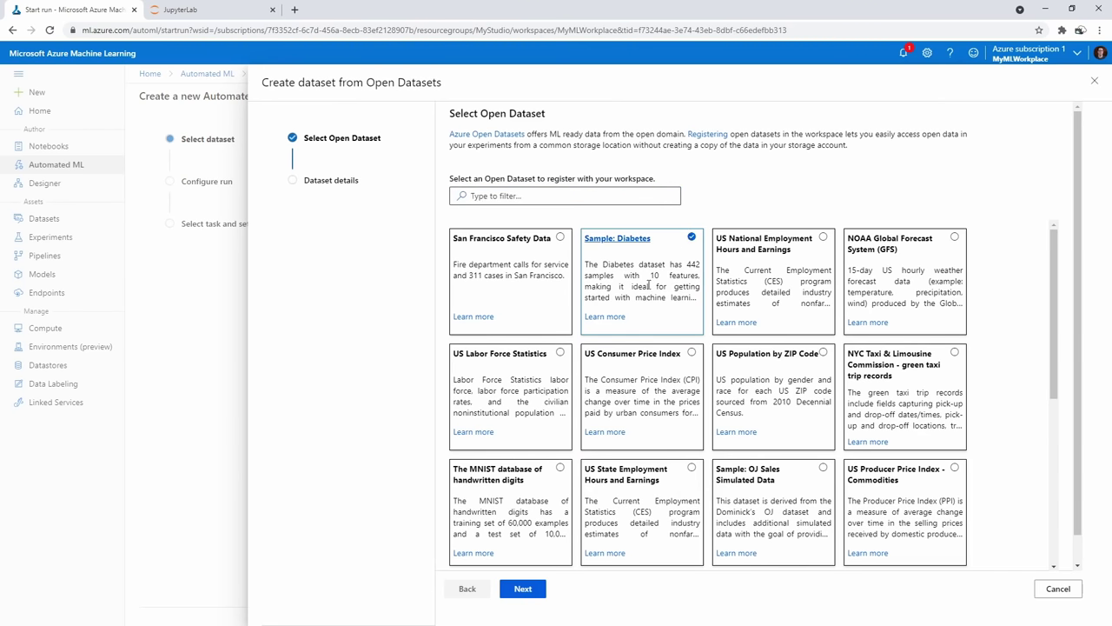
Open the Sample: Diabetes details page and read its overview, briefly opening the Scikit Learn Toy Datasets link
click(614, 323)
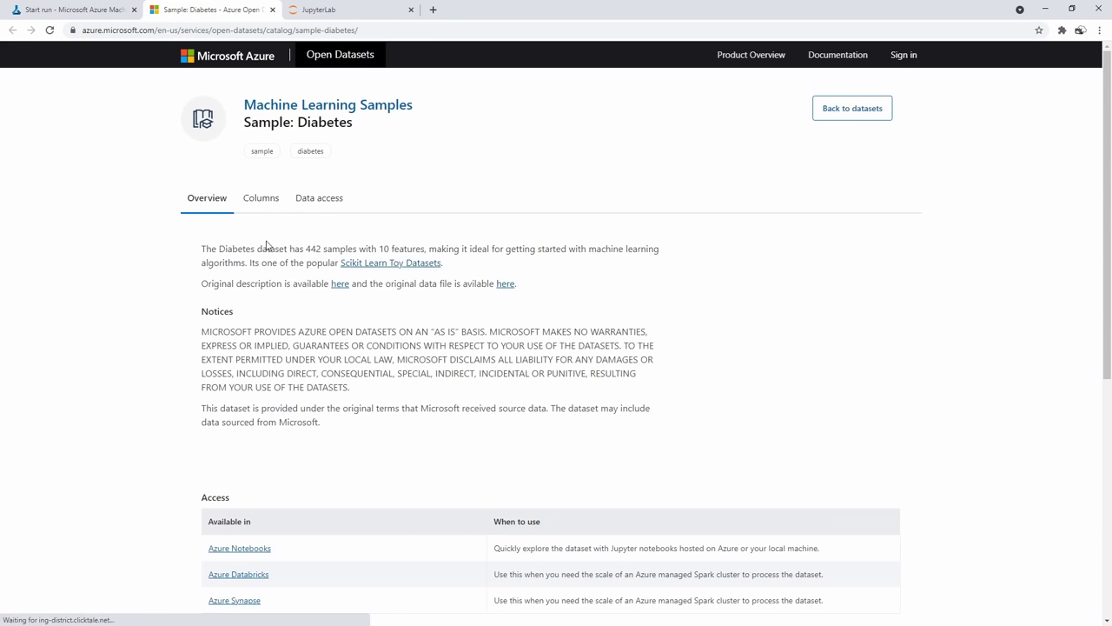
drag(306, 249, 659, 249)
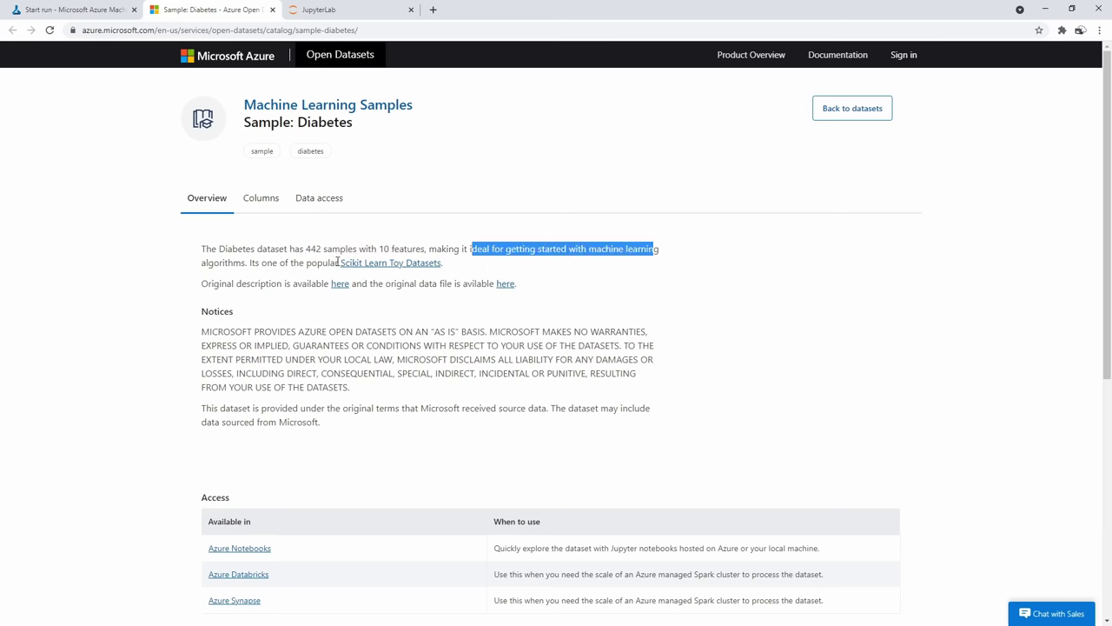
right_click(382, 265)
click(409, 270)
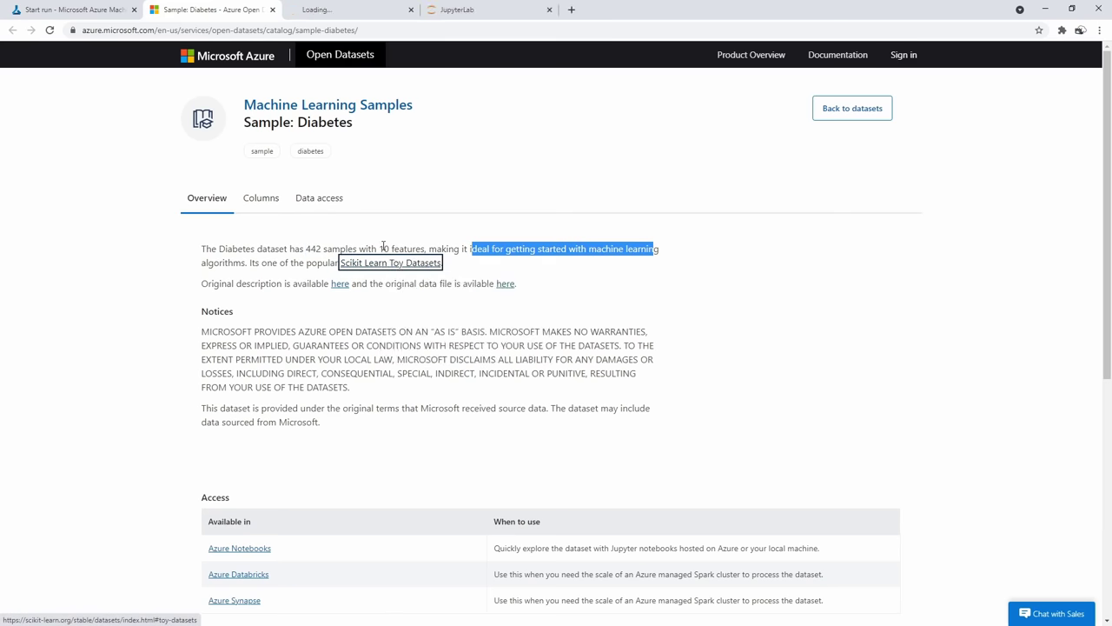
click(322, 10)
click(411, 9)
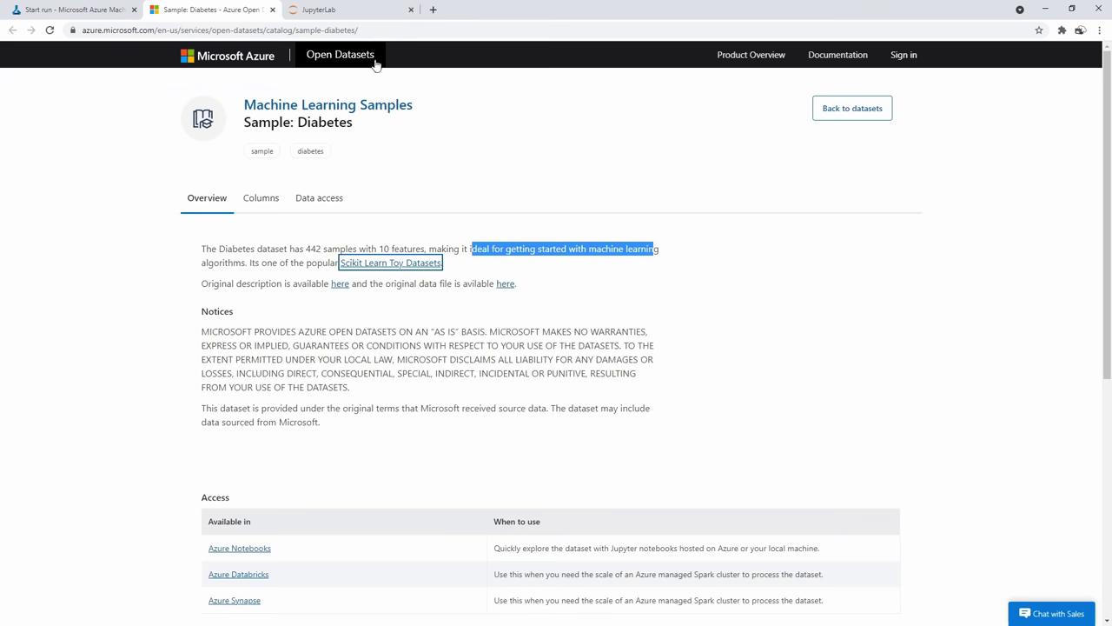
Examine the diabetes dataset's access options and preview table, comparing the feature columns with the Y column, and close the details page
scroll(154, 426, down, 3)
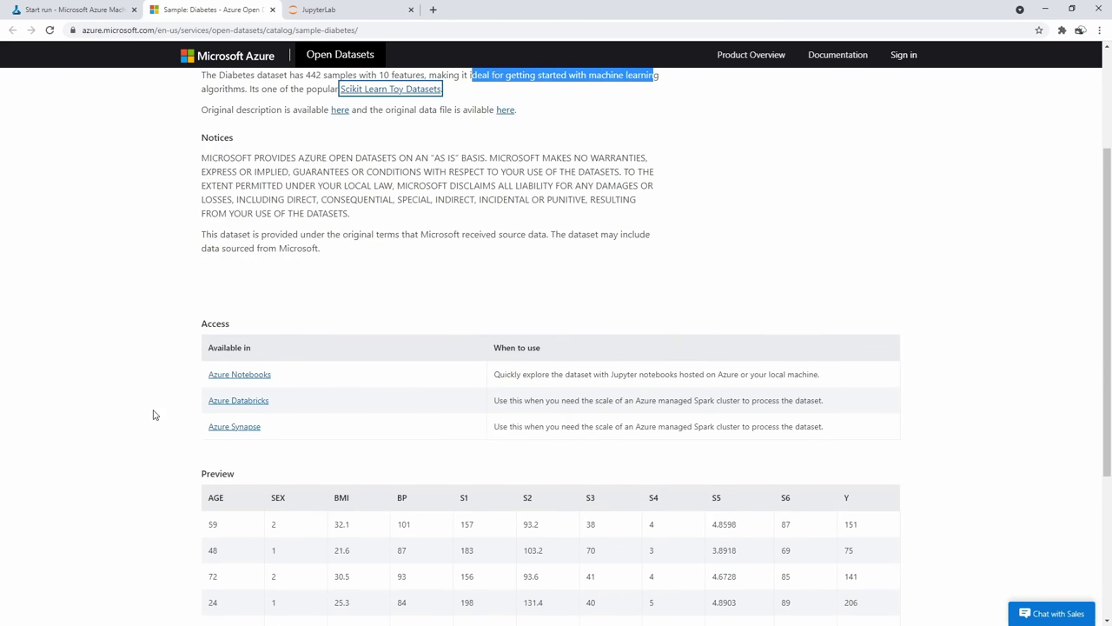
scroll(155, 417, down, 2)
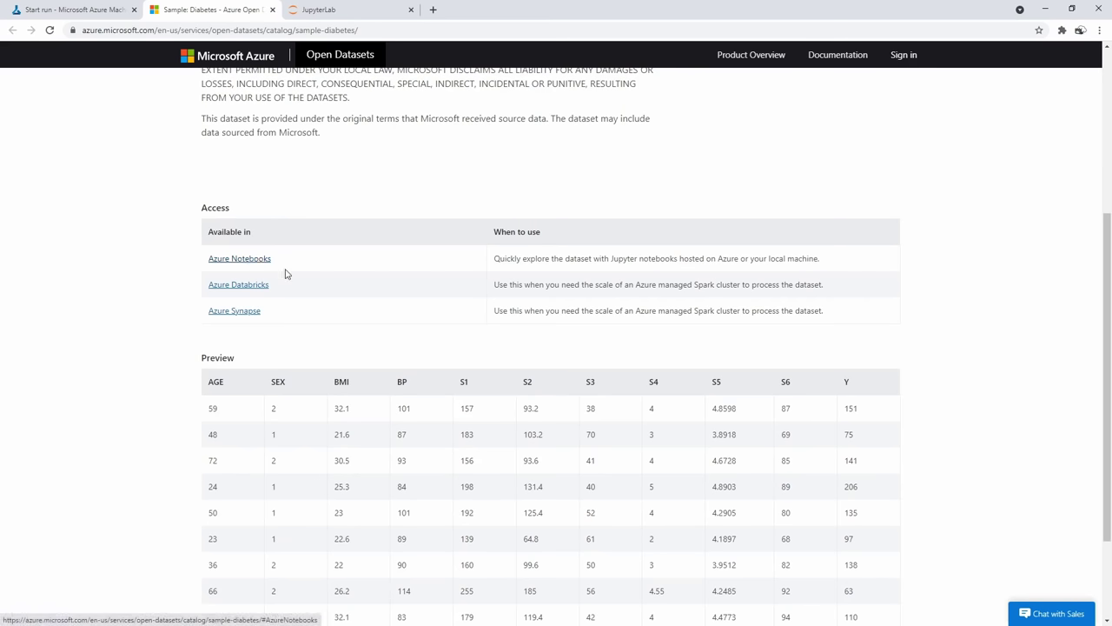
scroll(168, 301, down, 2)
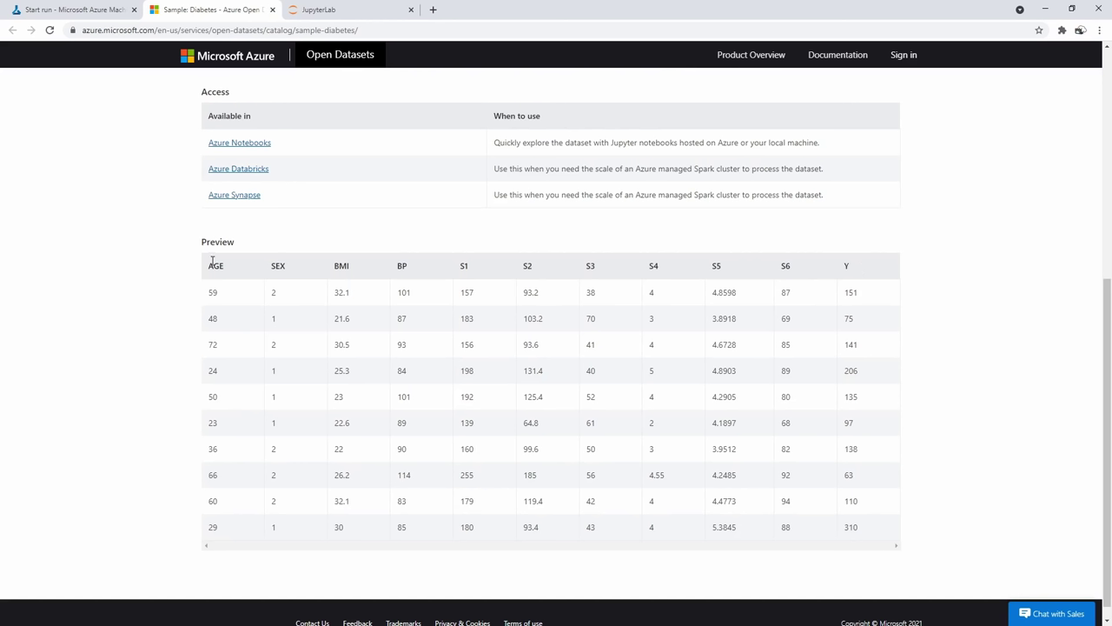
drag(213, 265, 455, 271)
click(248, 270)
drag(867, 271, 842, 266)
scroll(822, 405, down, 1)
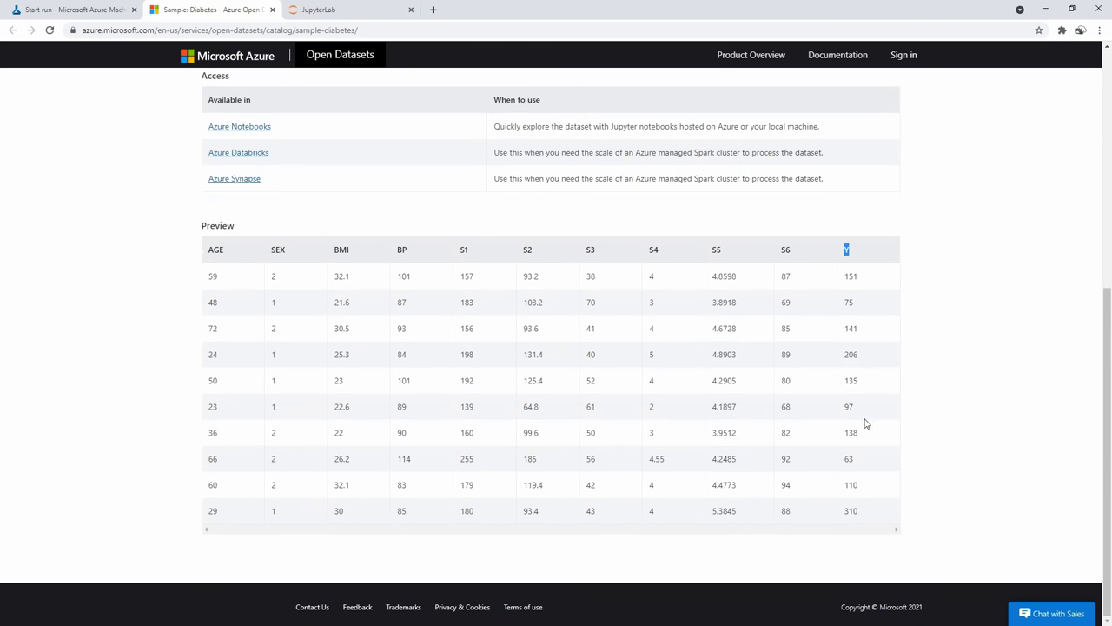
scroll(863, 423, up, 2)
scroll(895, 400, down, 2)
click(873, 292)
drag(840, 251, 860, 257)
drag(206, 251, 855, 254)
click(936, 276)
scroll(391, 235, up, 2)
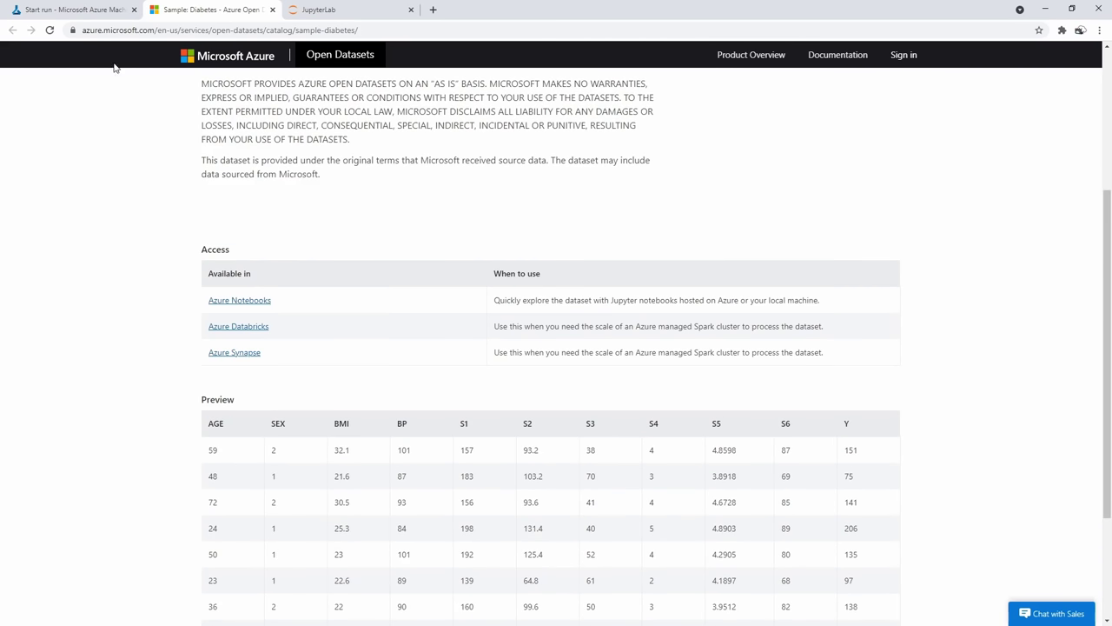
scroll(733, 422, down, 1)
drag(865, 369, 844, 365)
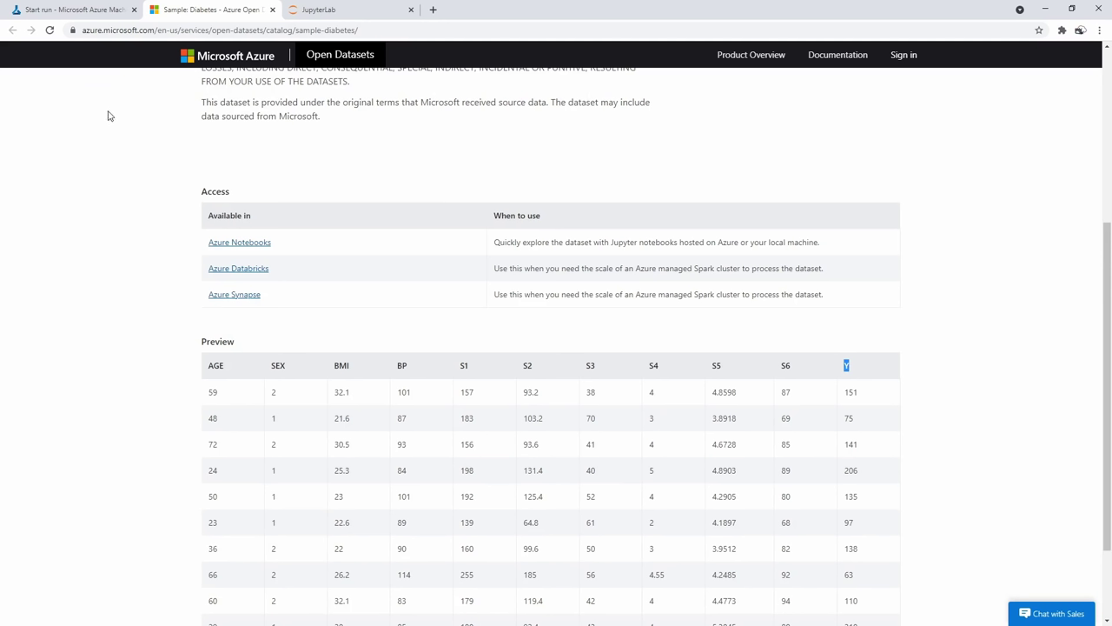
click(272, 10)
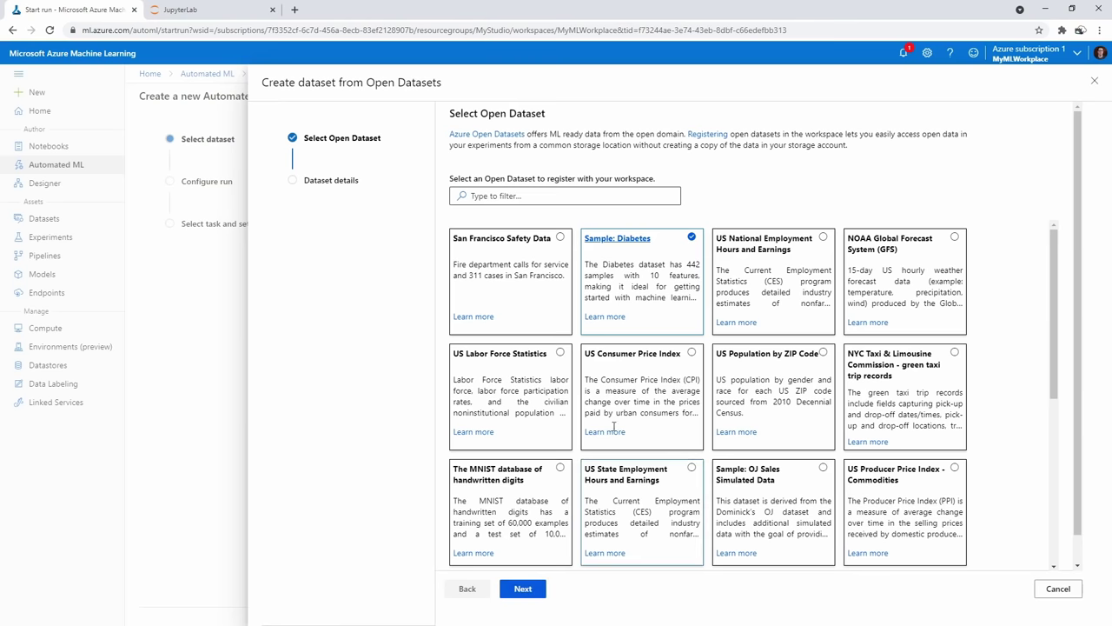
Register the open dataset under the name Sample: Diabetes and choose it as the run's input dataset
key(Return)
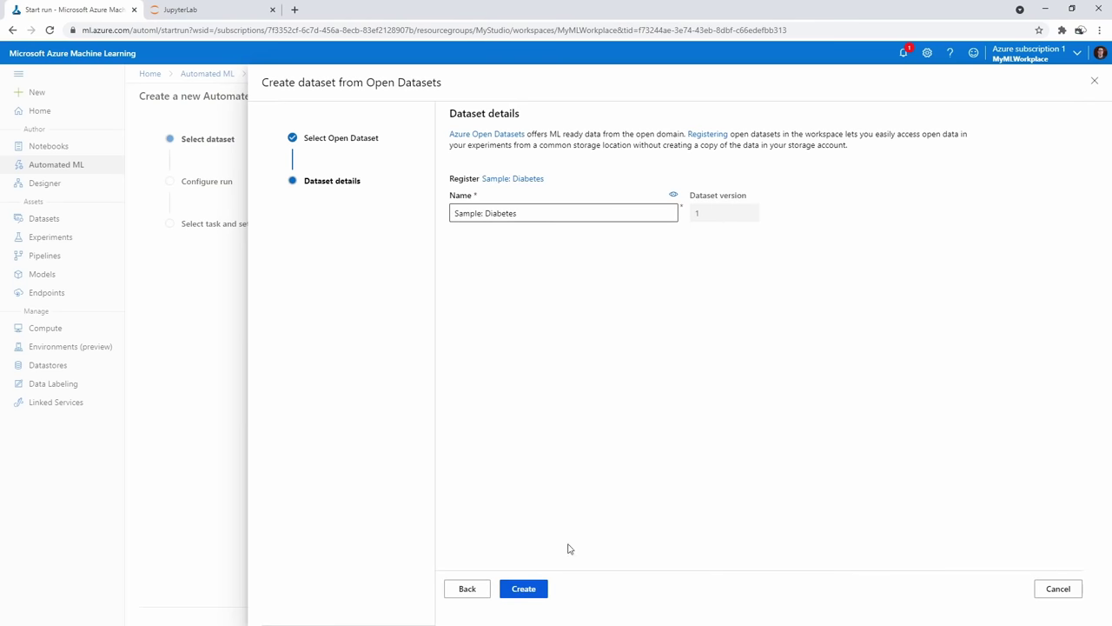
click(524, 590)
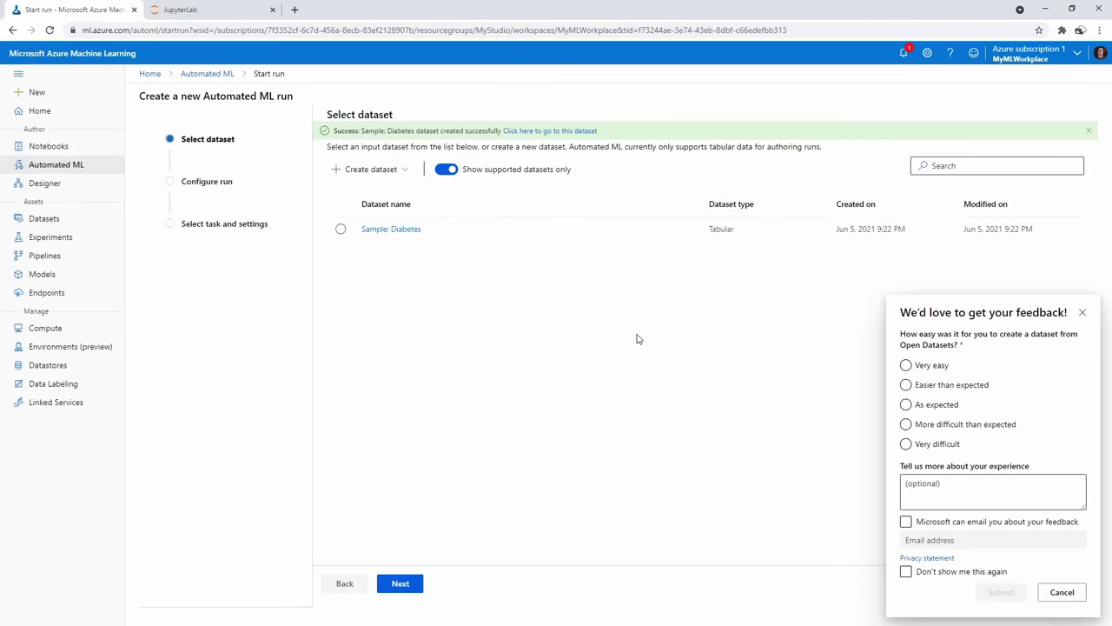
click(1082, 312)
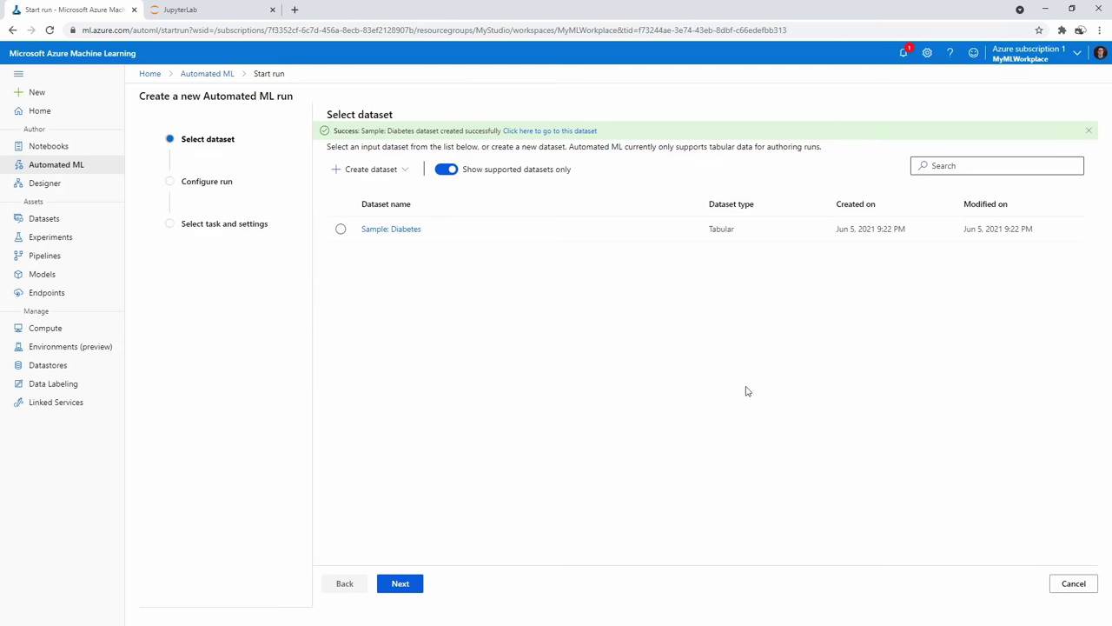
click(340, 229)
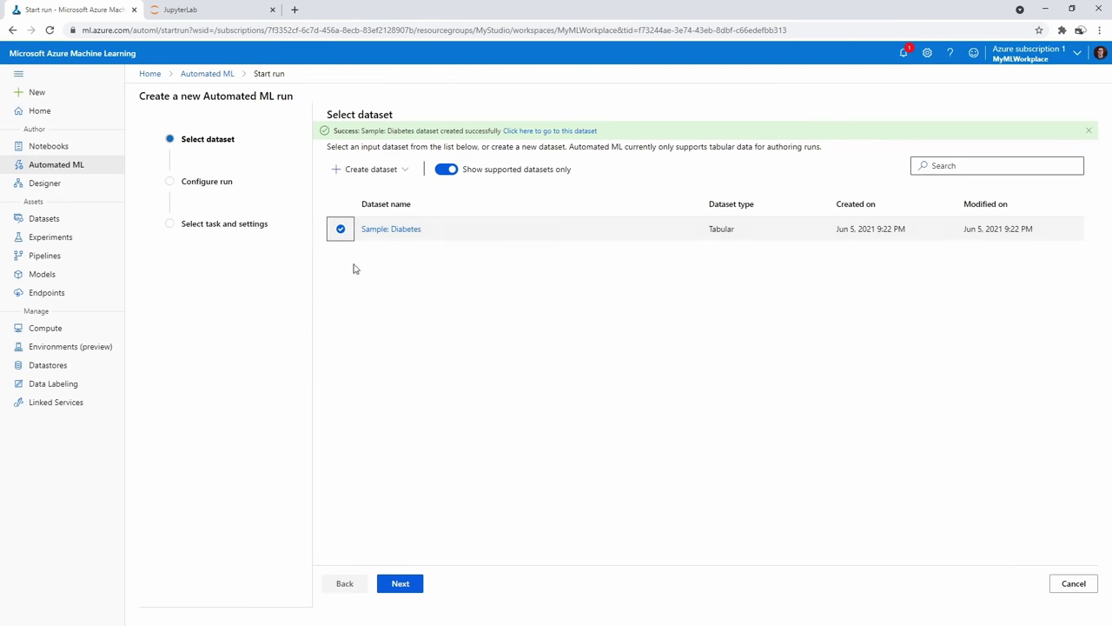
click(401, 584)
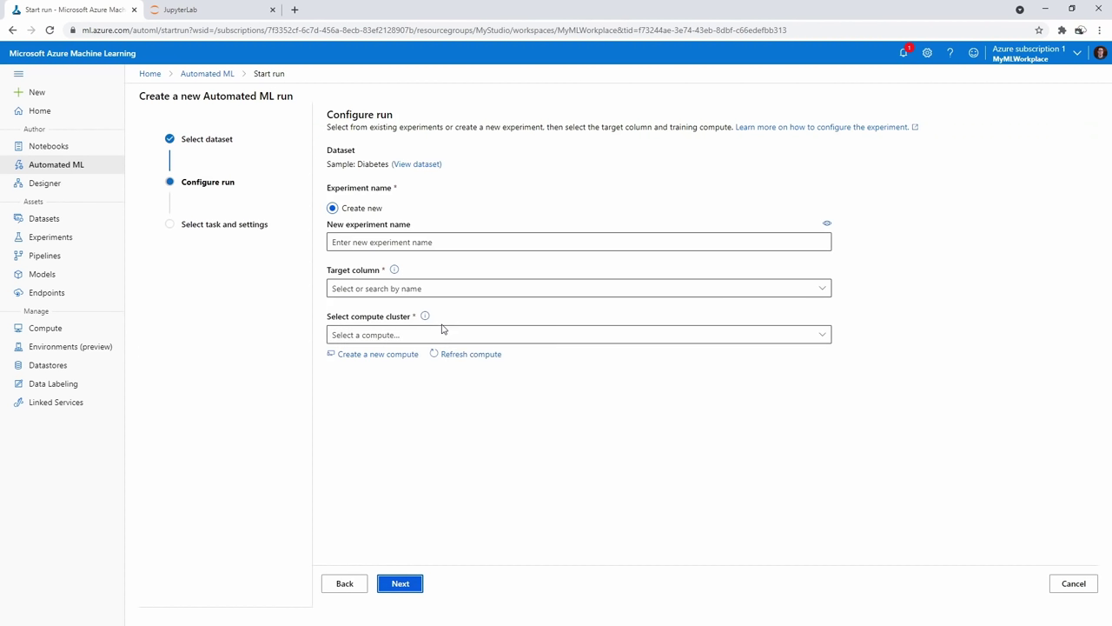
Name the new experiment MyDiabetes and set the target column to Y (Integer)
click(349, 248)
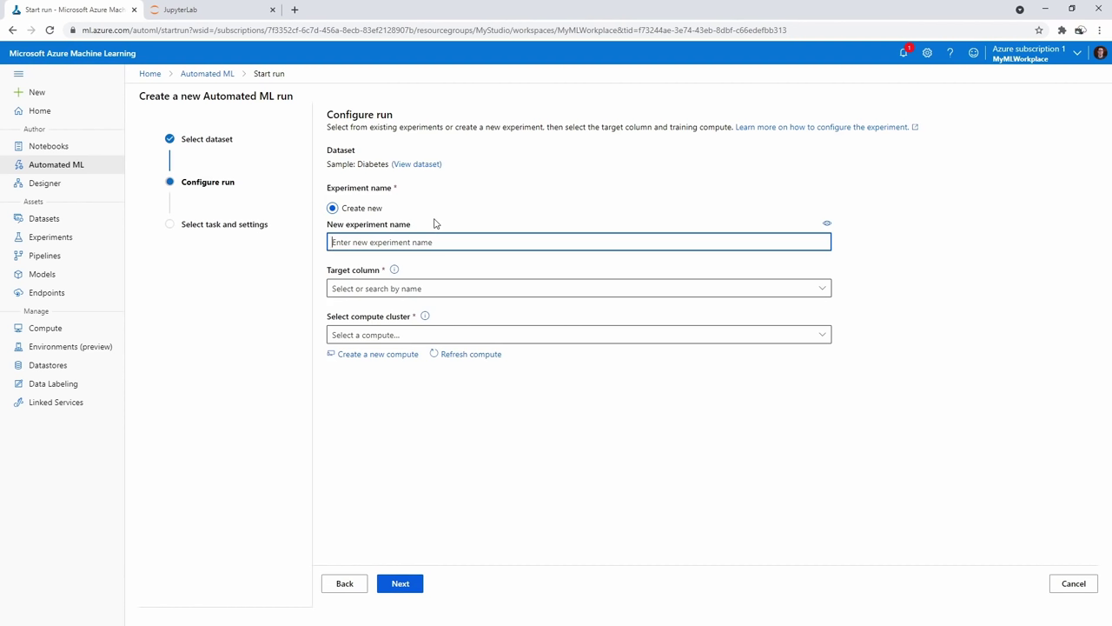
text(Diabetes)
key(Home)
text(My)
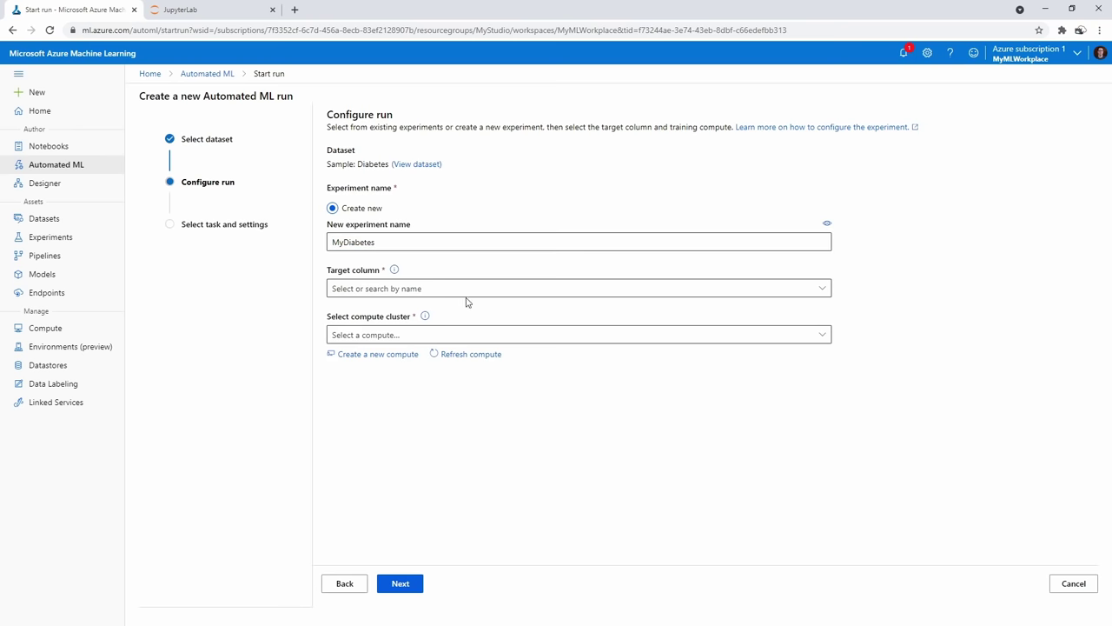
click(465, 289)
click(382, 519)
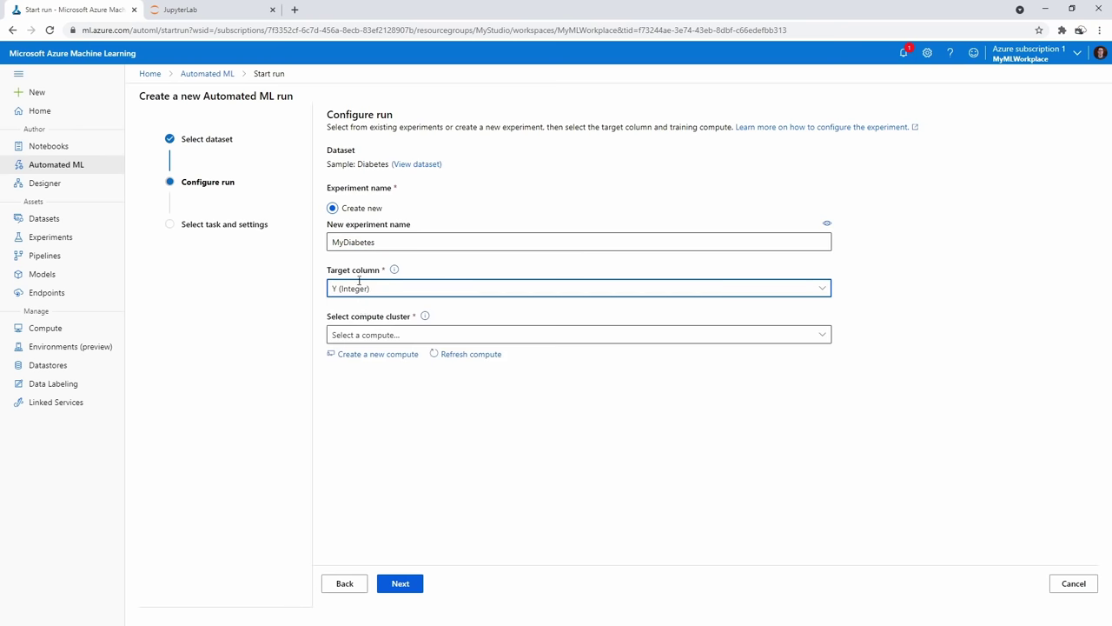
mouse_move(393, 271)
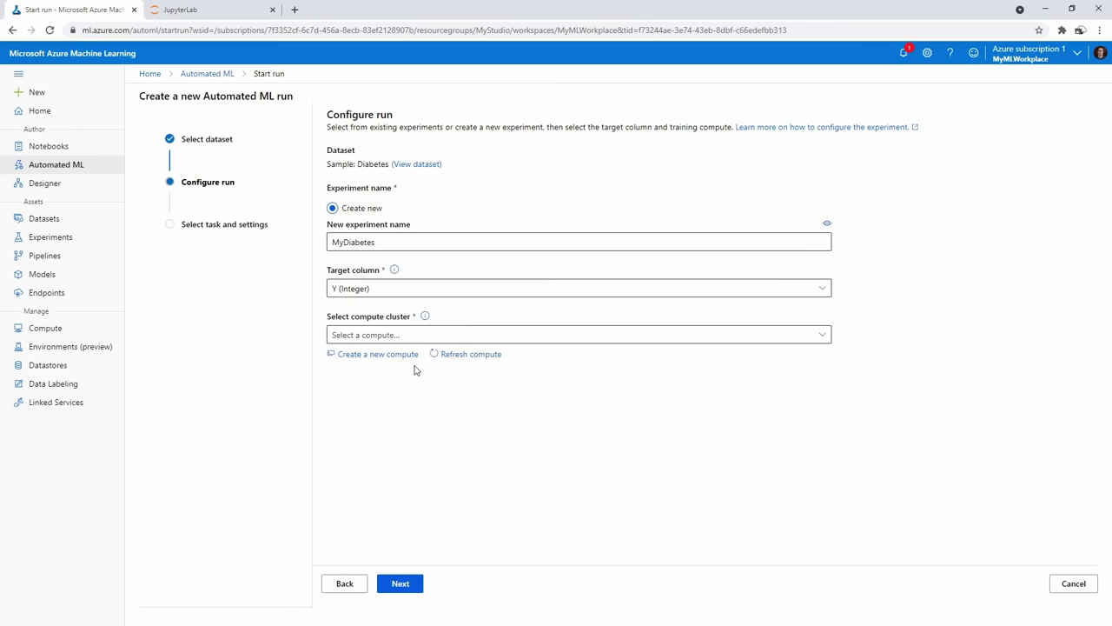
Begin creating a new compute cluster for the run and keep the virtual machine priority at Dedicated
click(440, 333)
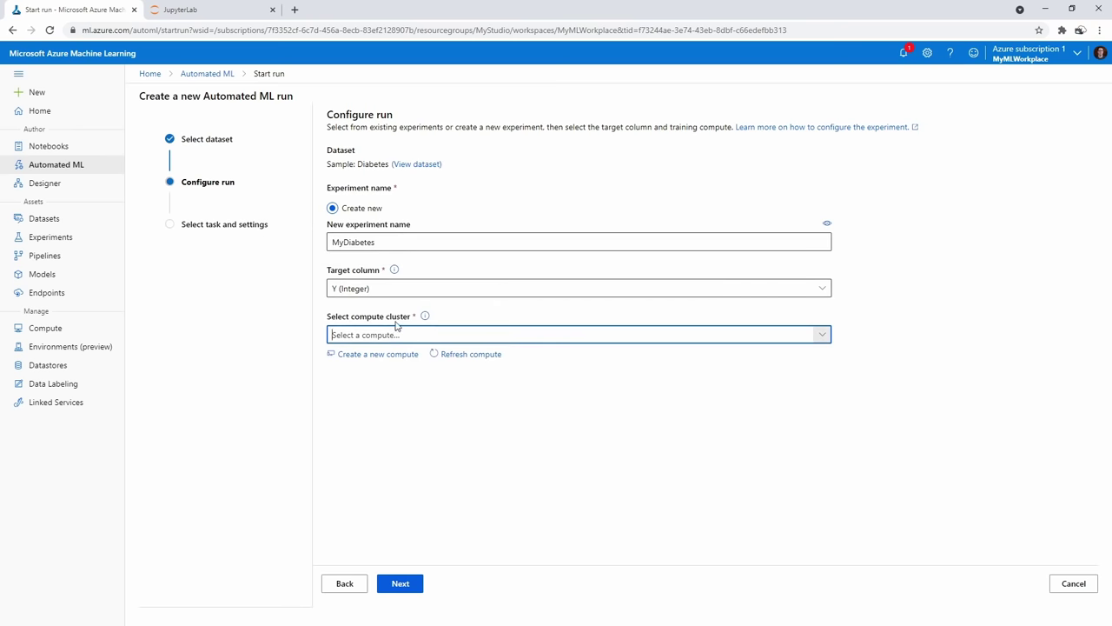
click(392, 356)
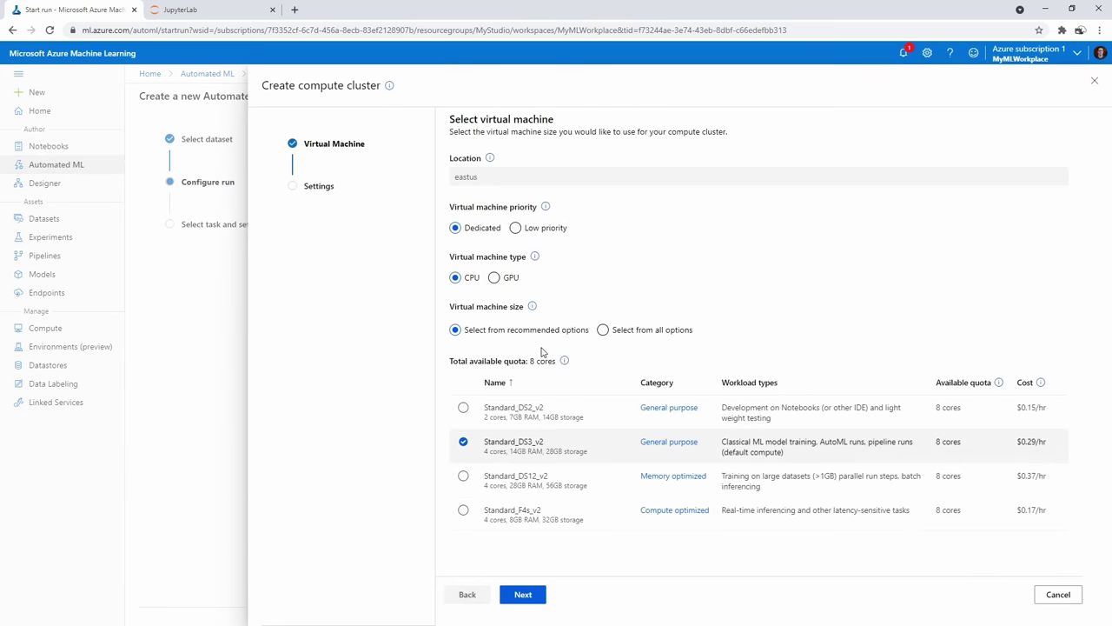
click(534, 228)
click(477, 231)
mouse_move(547, 208)
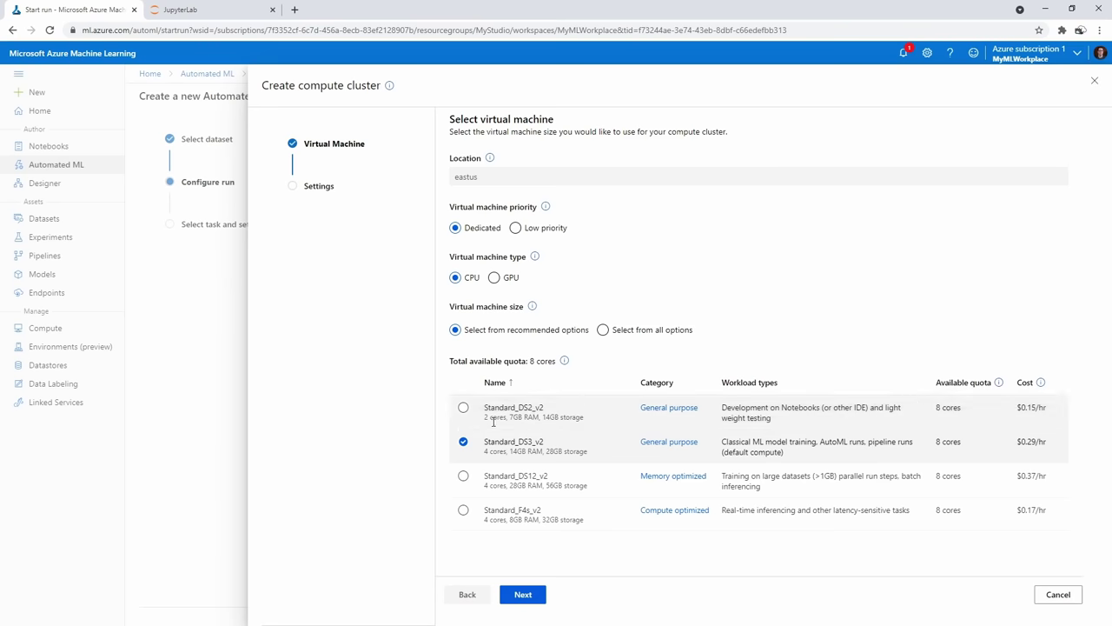
Try the Standard_DS2_v2 size and the GPU virtual machine type, returning to the CPU type
click(465, 410)
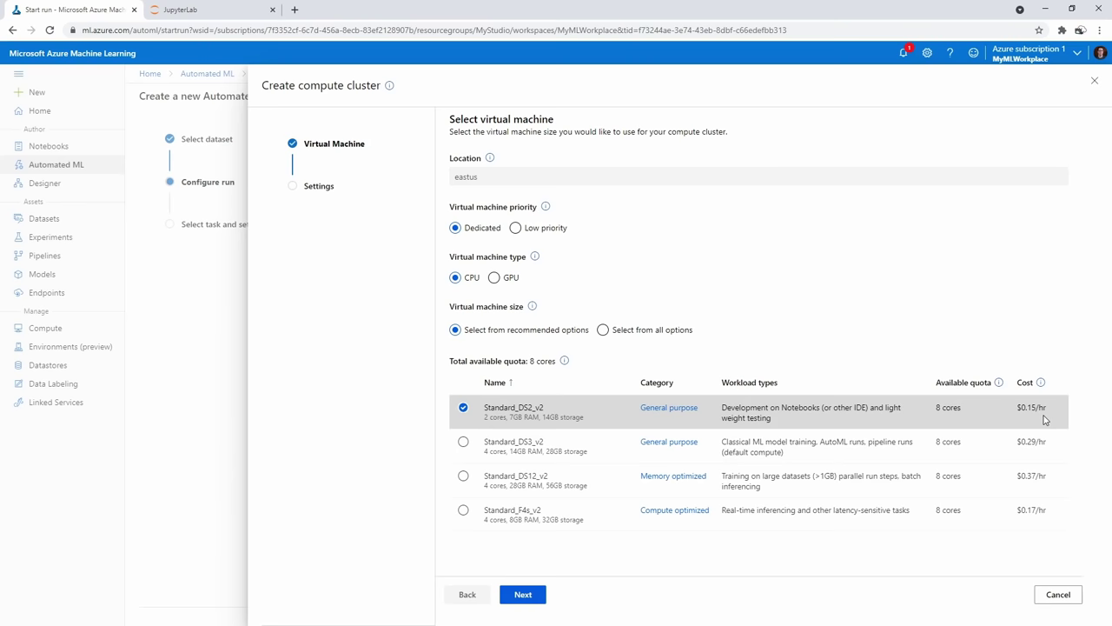
click(495, 277)
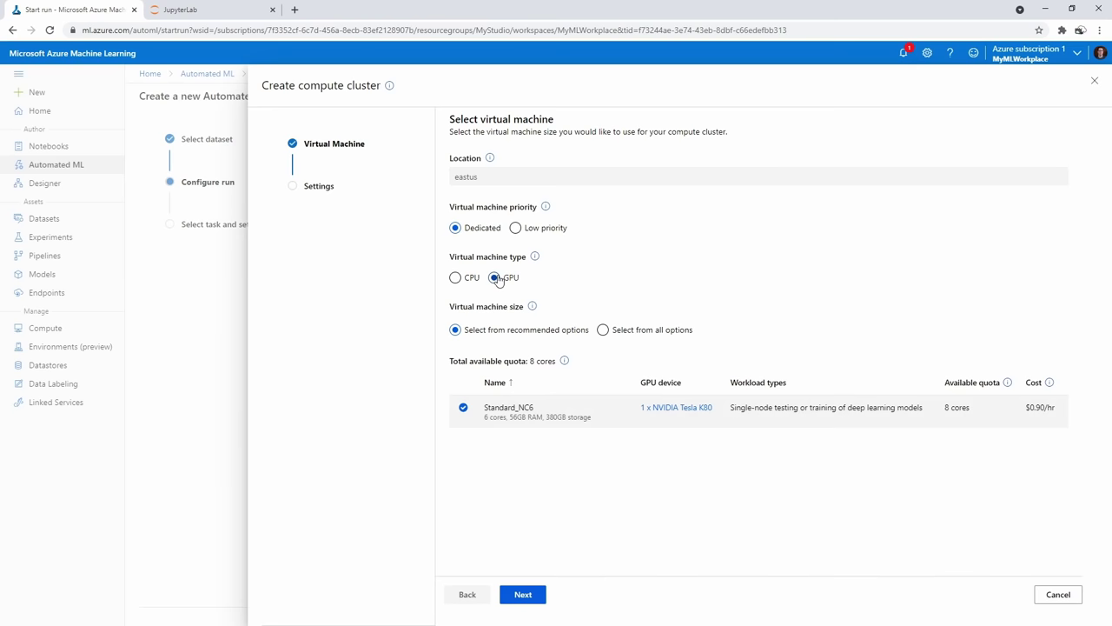
click(456, 277)
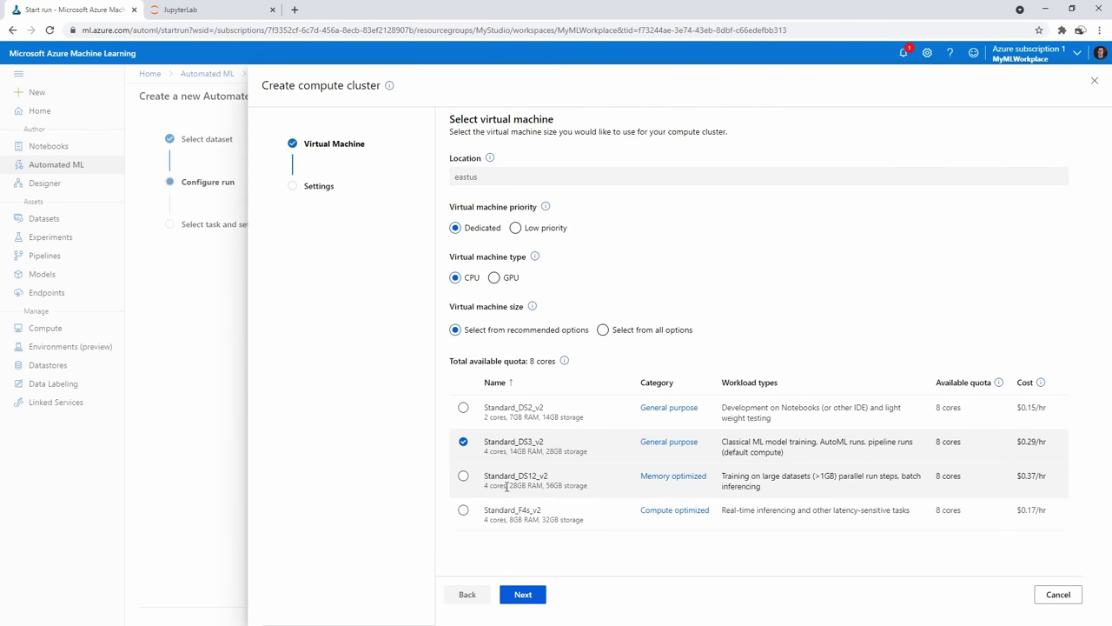
Choose the Standard_DS12_v2 virtual machine size for the cluster and enter MyDiabatesMachine as the compute name
click(463, 476)
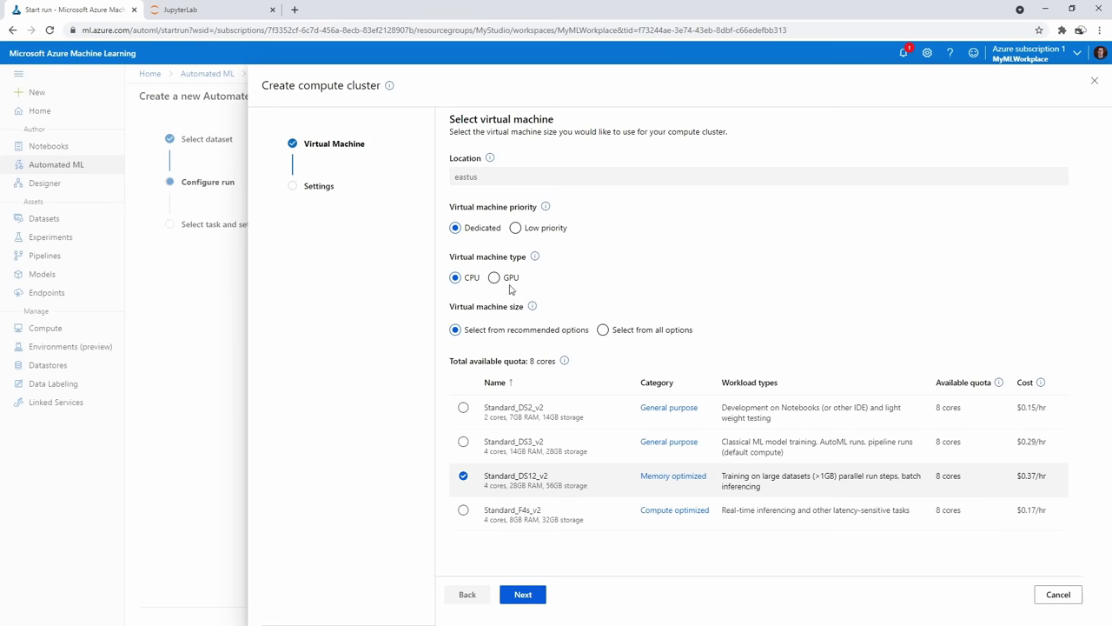
click(538, 592)
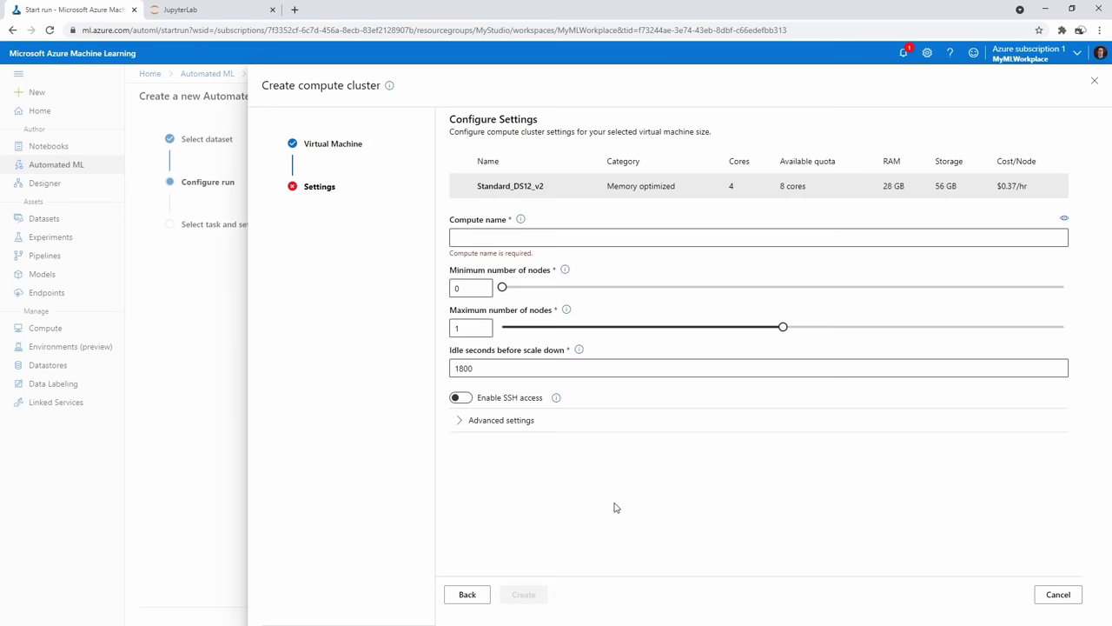
click(528, 235)
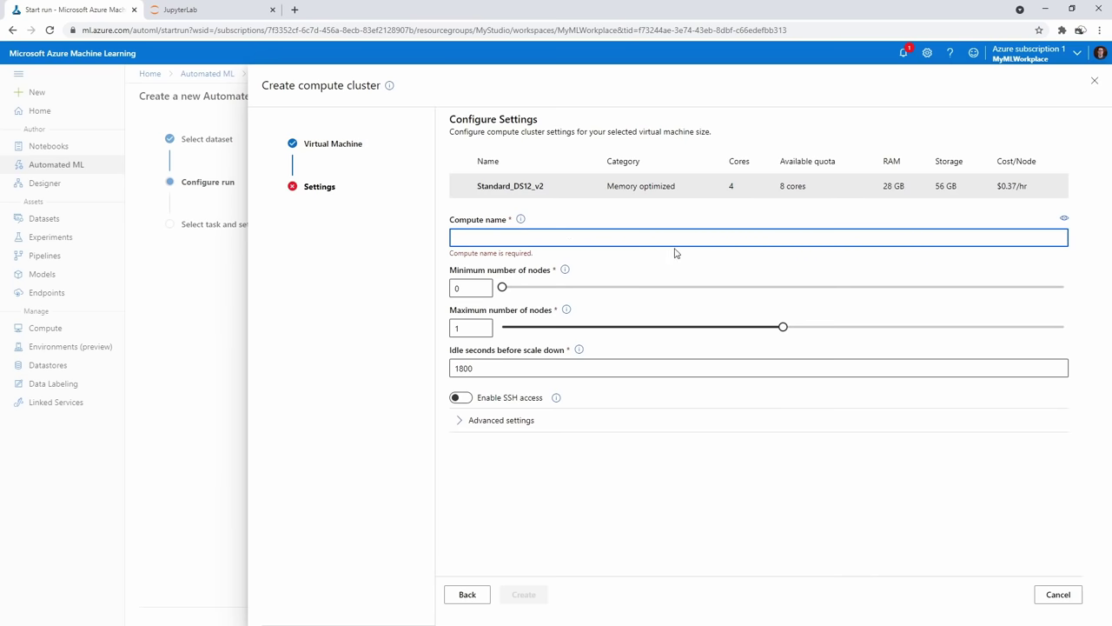
text(MyD)
text(iabet)
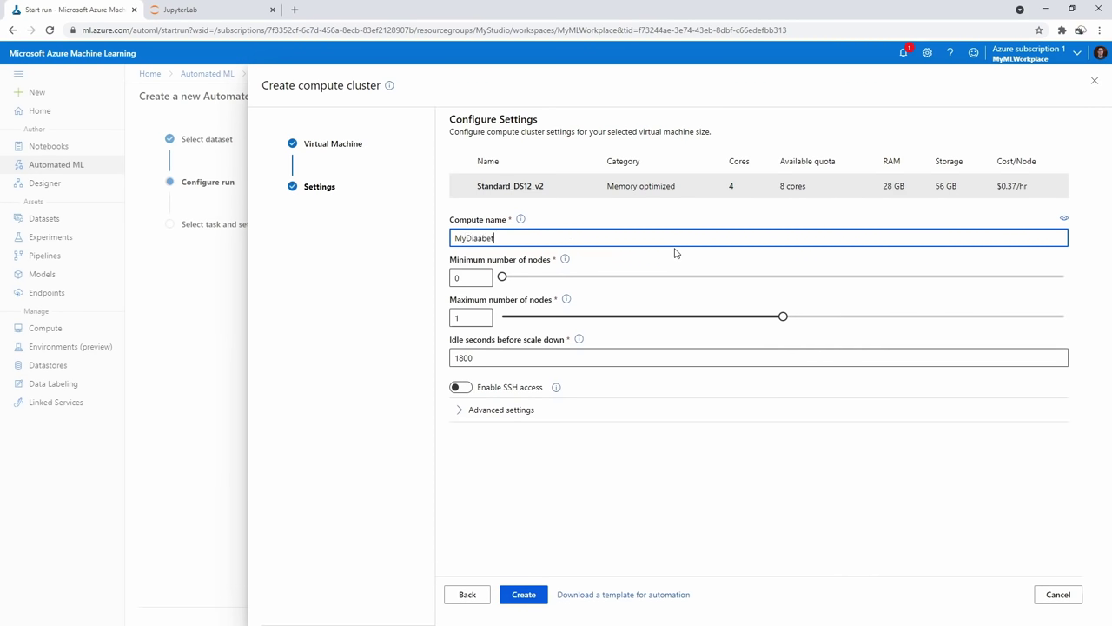
key(BackSpace)
key(BackSpace)
key(BackSpace)
text(betesMachine)
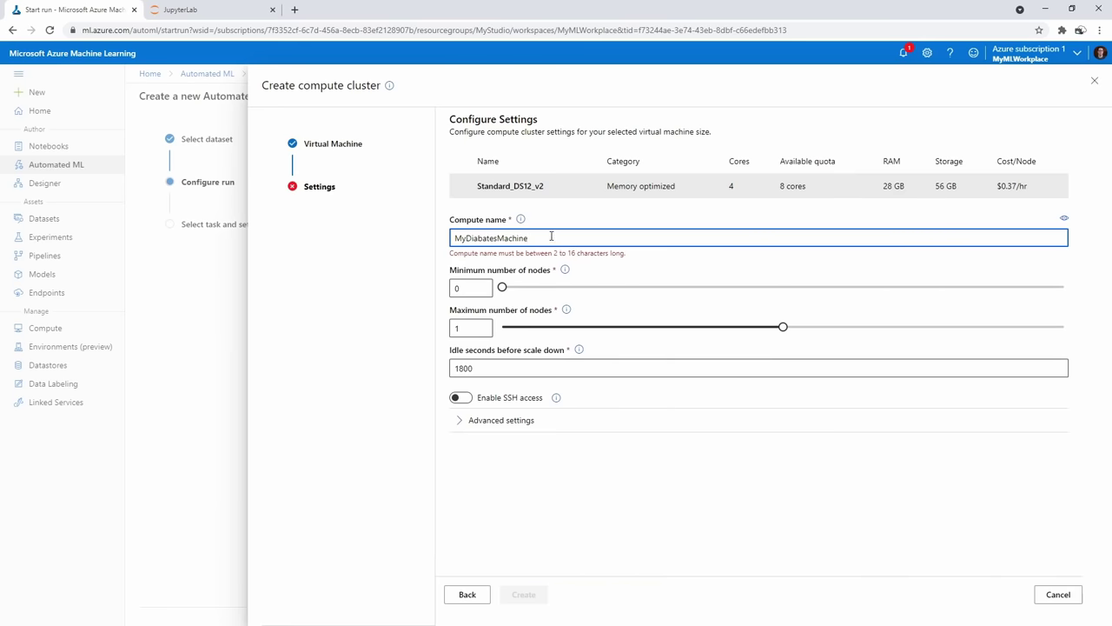
Check the explanations of the minimum and maximum node counts and expand the cluster's advanced settings
mouse_move(566, 275)
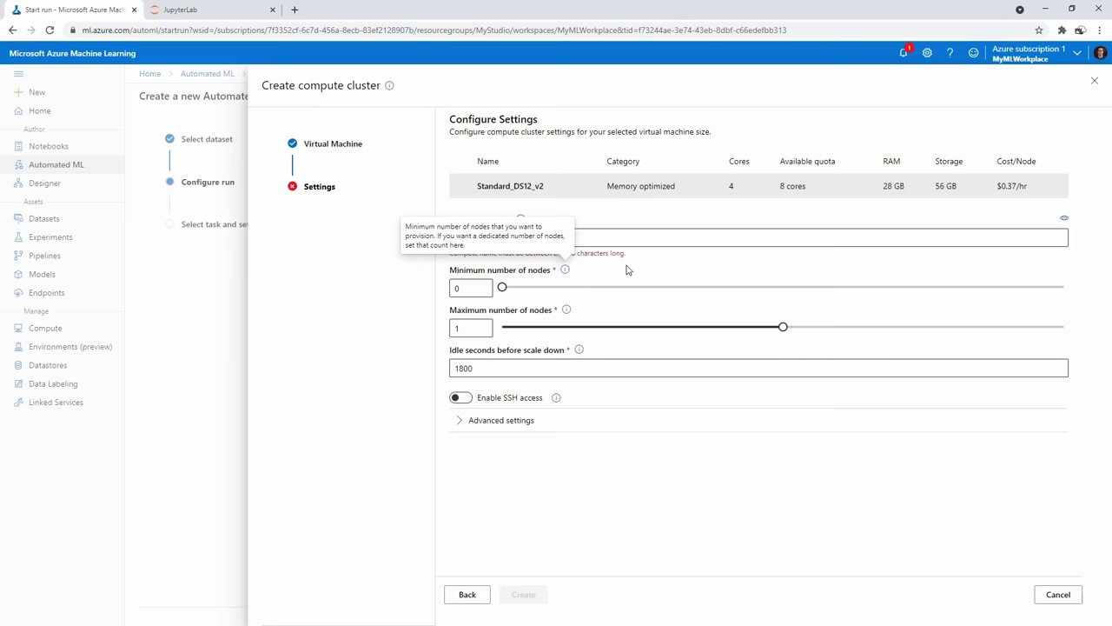
mouse_move(567, 313)
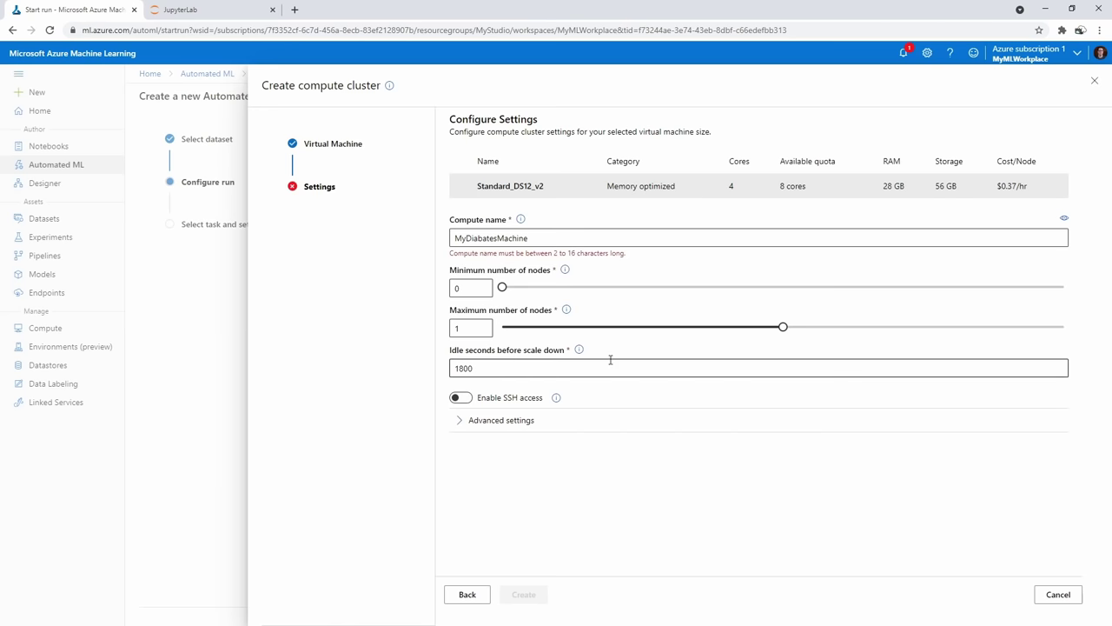
click(500, 424)
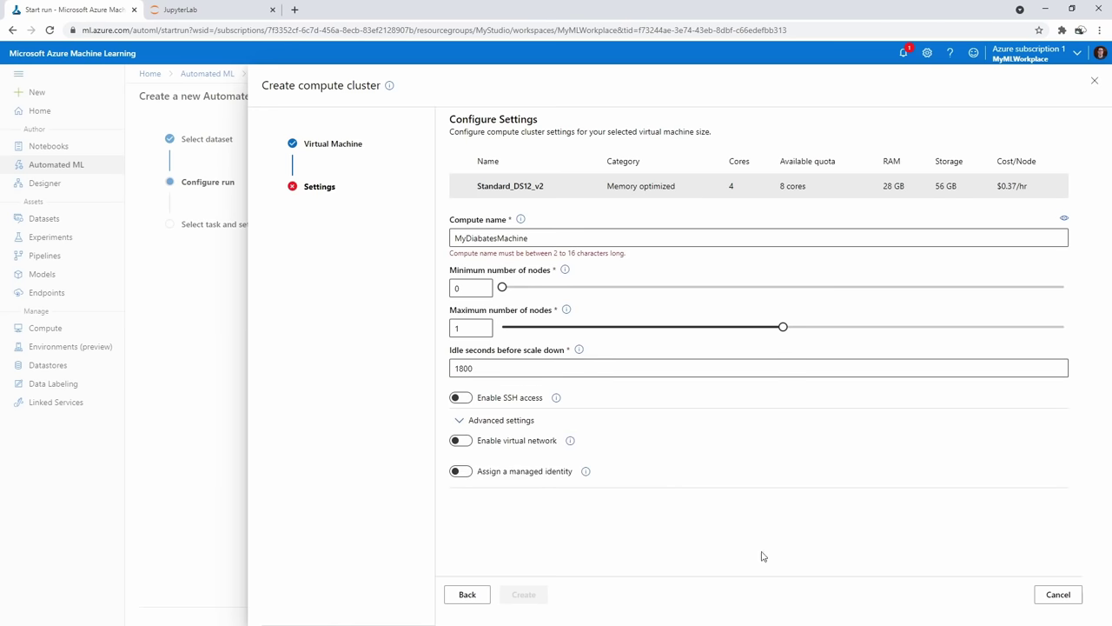
Shorten the compute name to MyDiabatesMachi and create the compute cluster
click(536, 240)
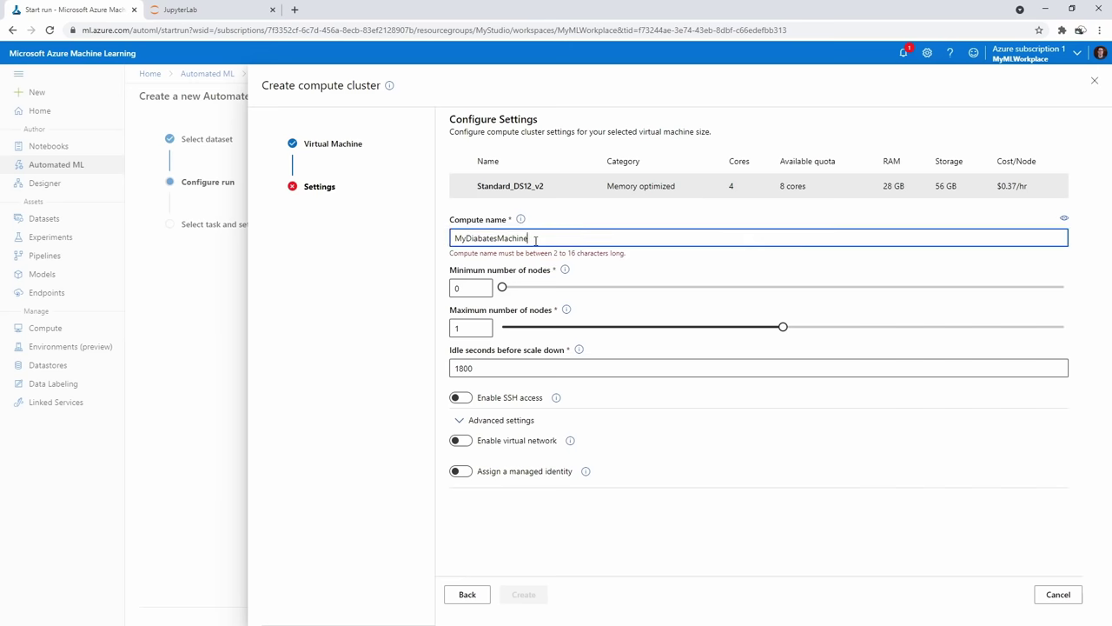
text(43534)
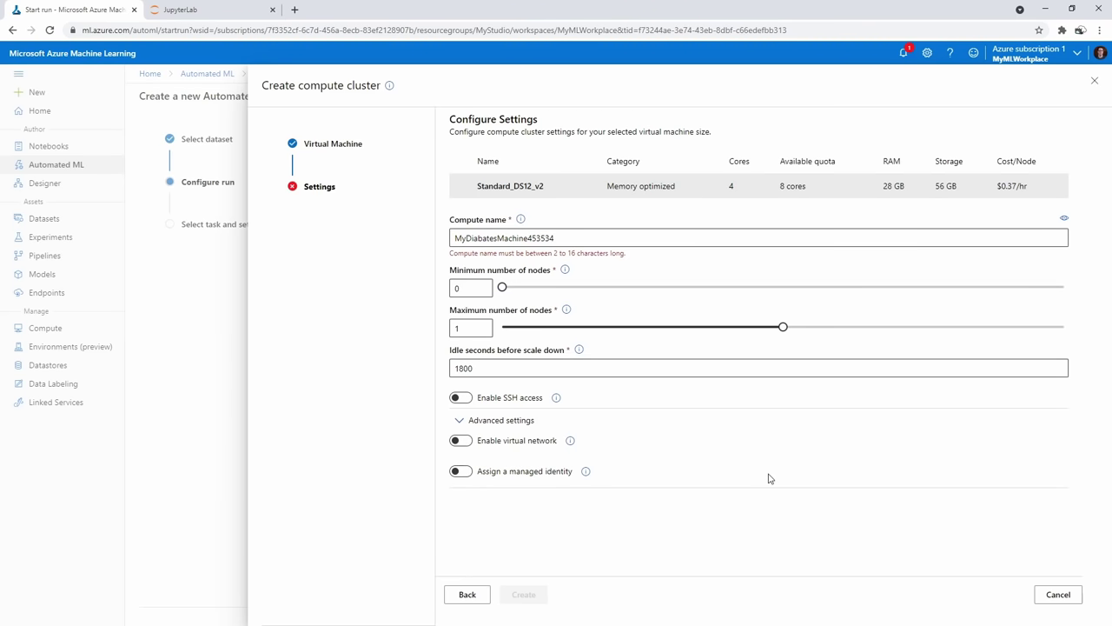
click(558, 238)
drag(556, 238, 525, 238)
key(BackSpace)
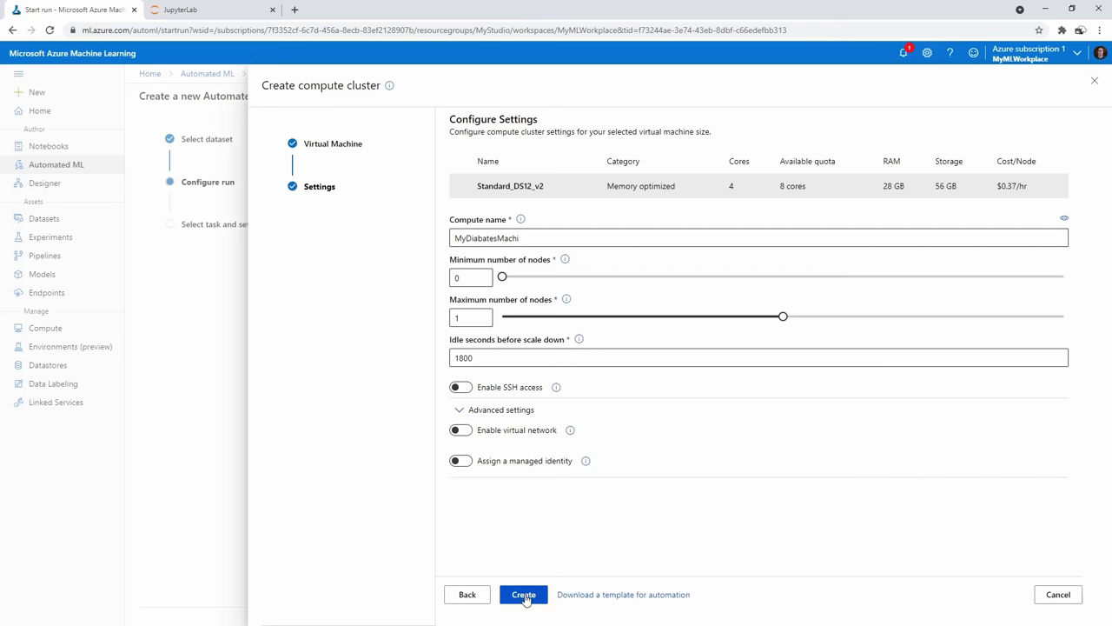
click(524, 595)
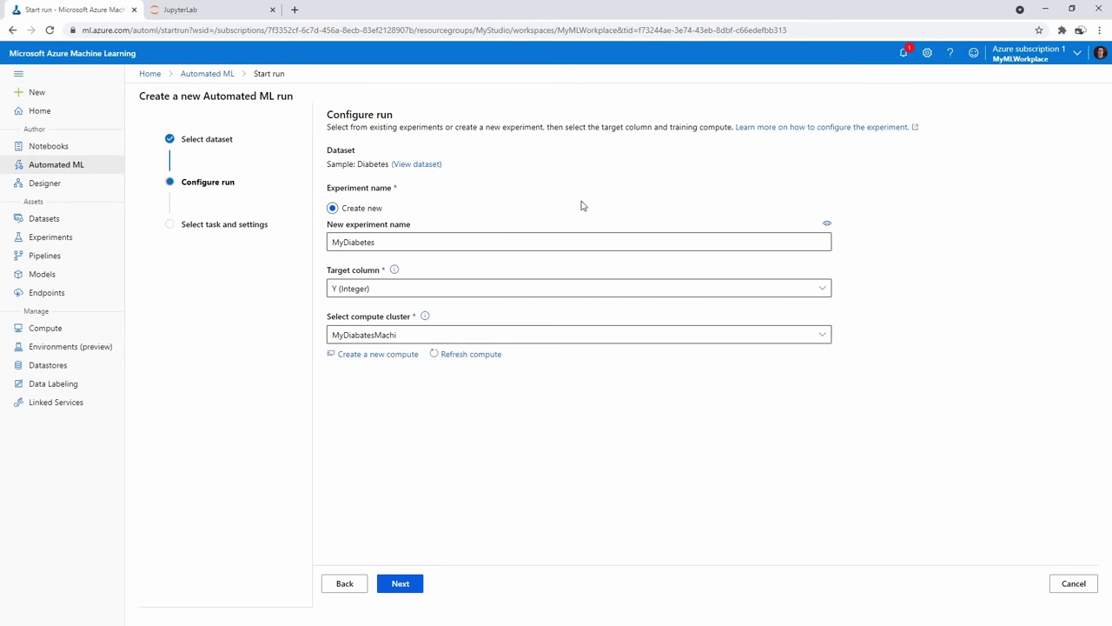
Open the workspace's compute resources in a separate browser tab and inspect the nodes and runs of the MyDiabatesMachi cluster
right_click(69, 329)
click(100, 335)
click(192, 10)
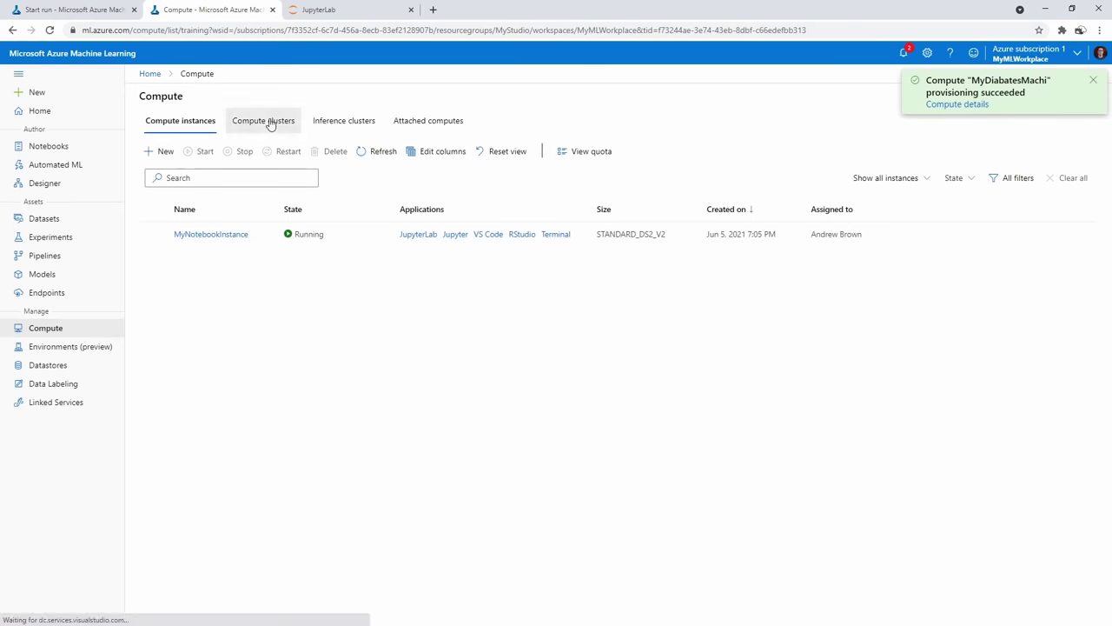
click(263, 120)
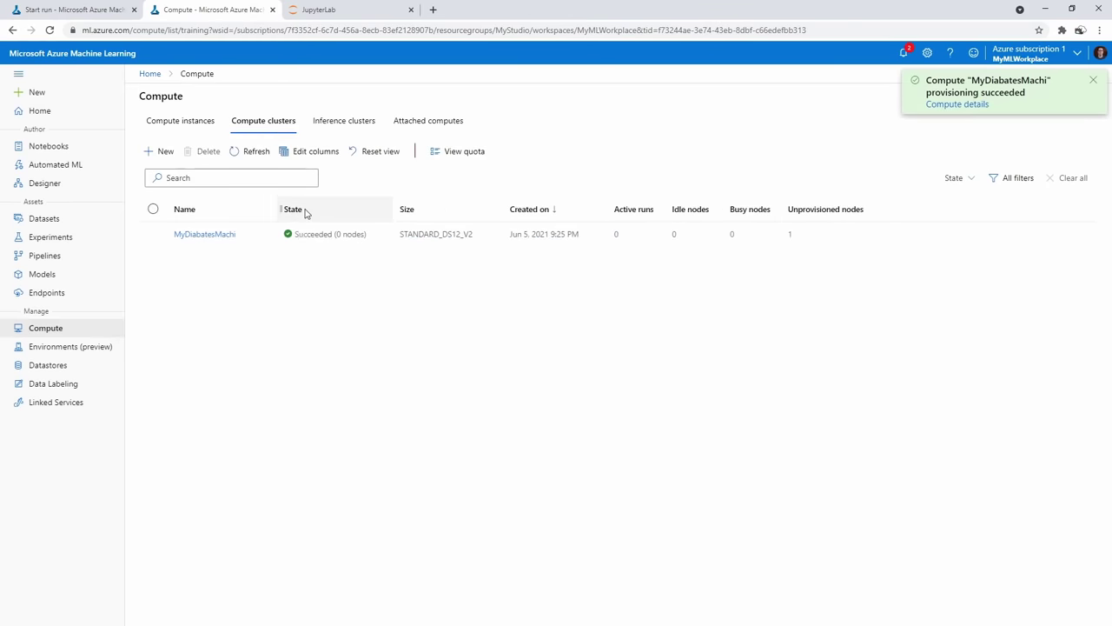
click(179, 120)
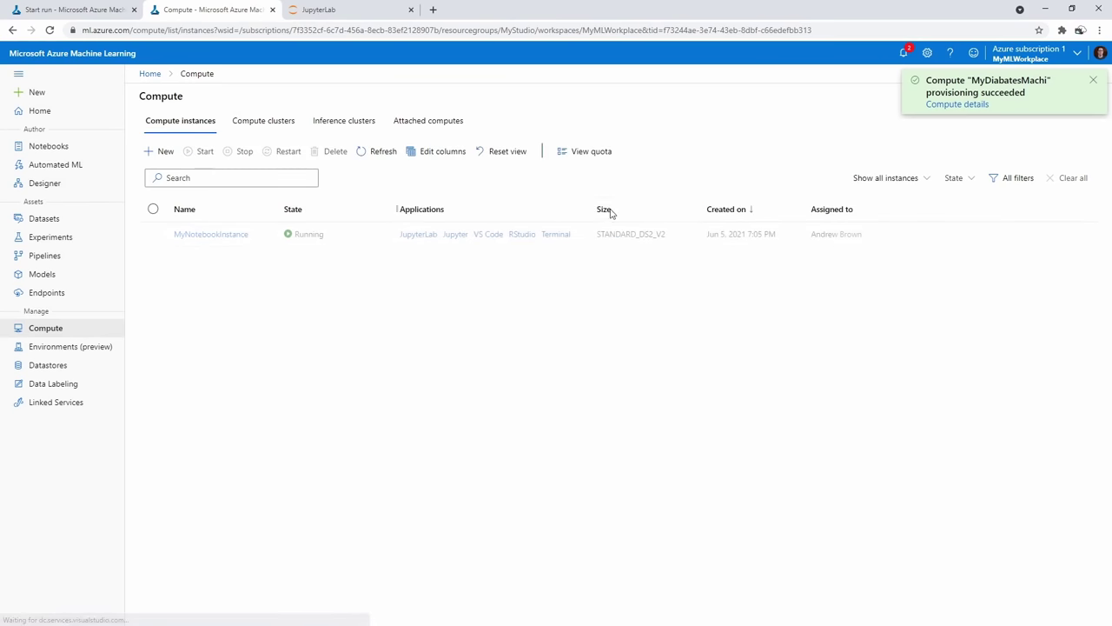
click(266, 121)
click(205, 234)
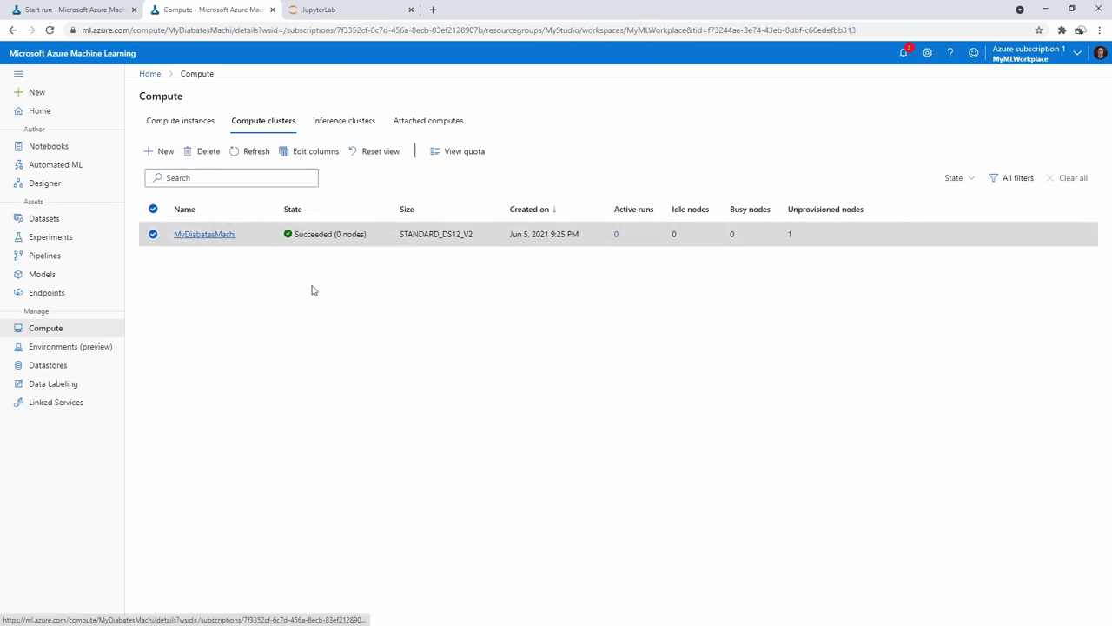
click(197, 122)
click(232, 122)
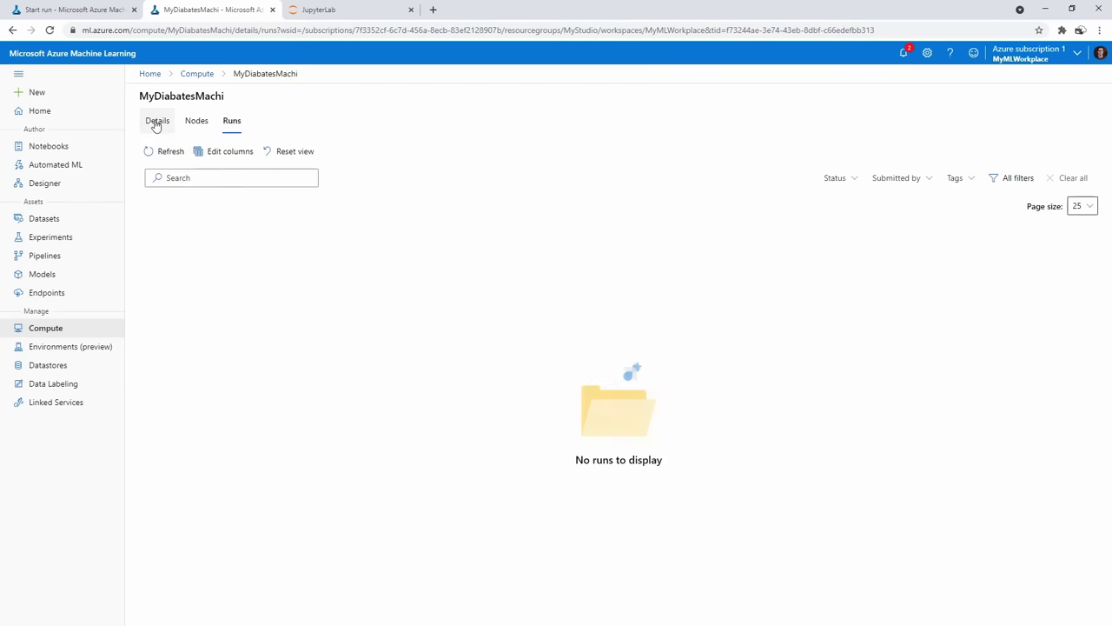
Return to the Automated ML run setup, keep Regression as the task type and submit the run
click(122, 10)
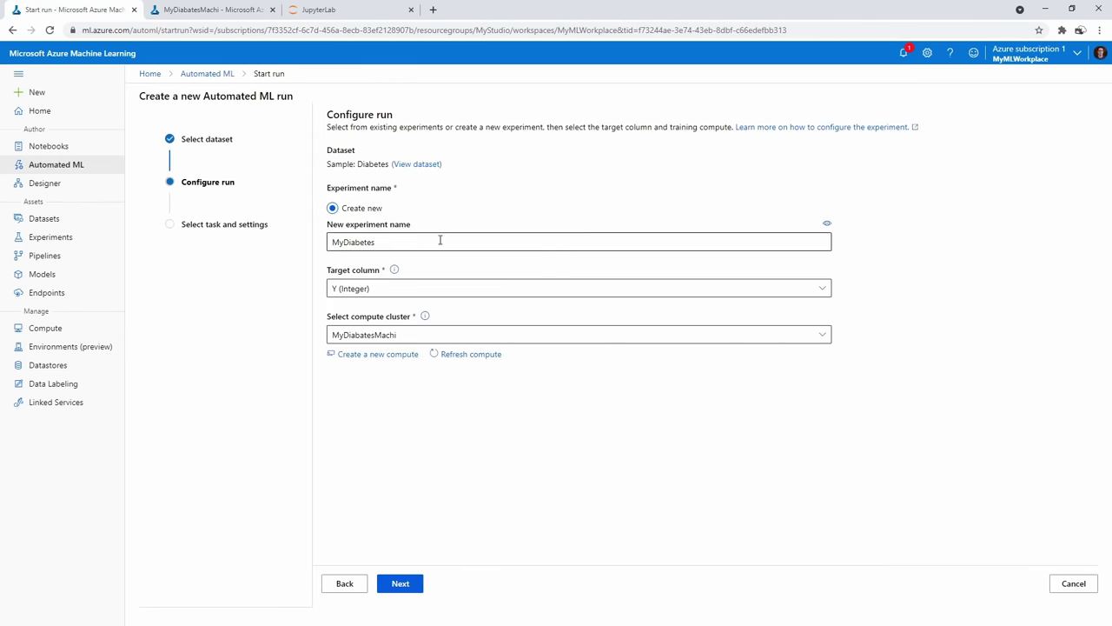
click(404, 586)
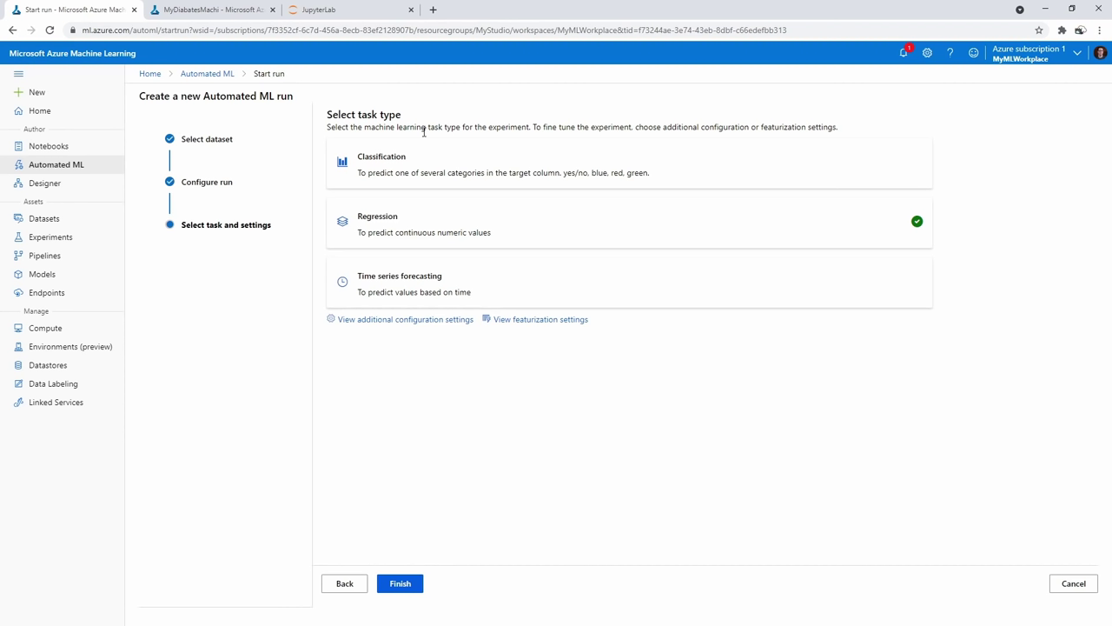
click(399, 583)
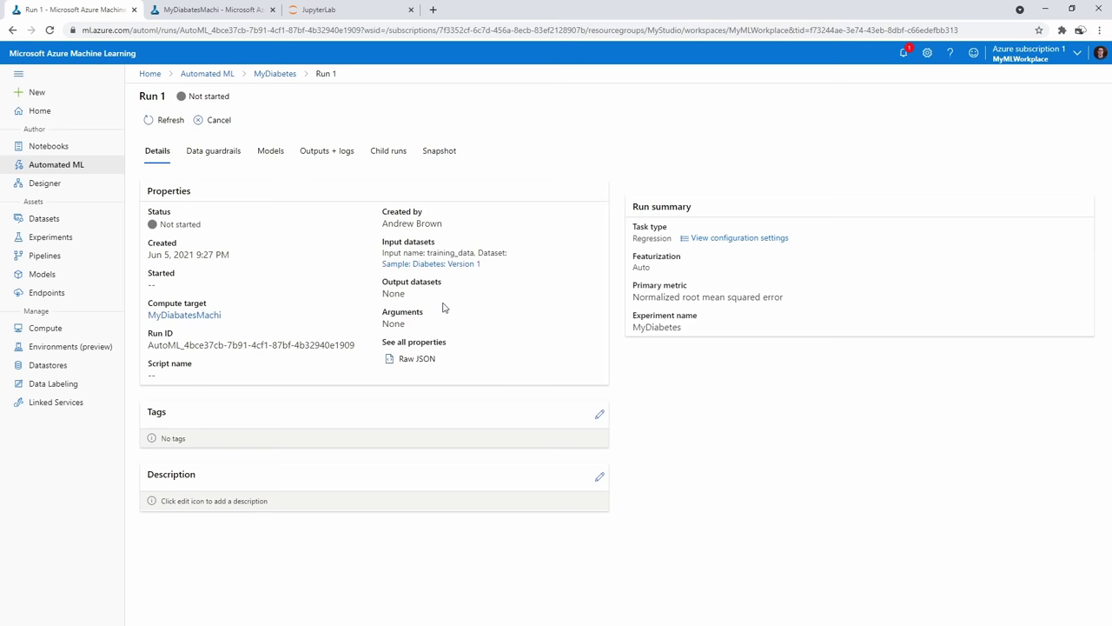
Review the run's featurization and its configuration settings, including the blocked algorithms and the primary metric
drag(634, 256, 662, 269)
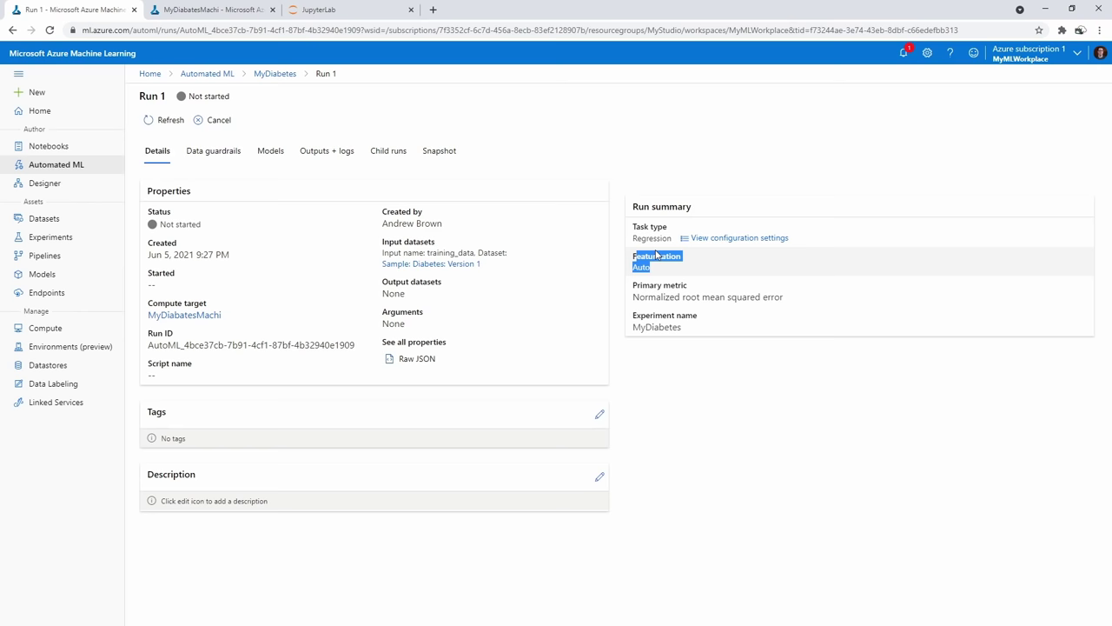
click(733, 238)
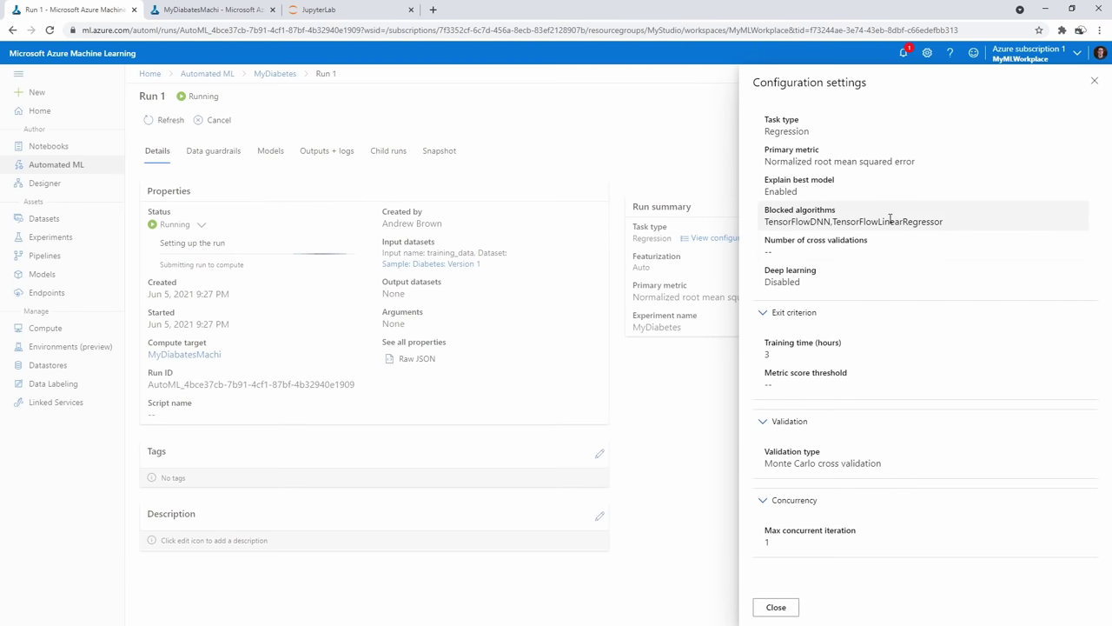
drag(881, 219, 913, 221)
drag(831, 221, 810, 220)
drag(765, 161, 910, 160)
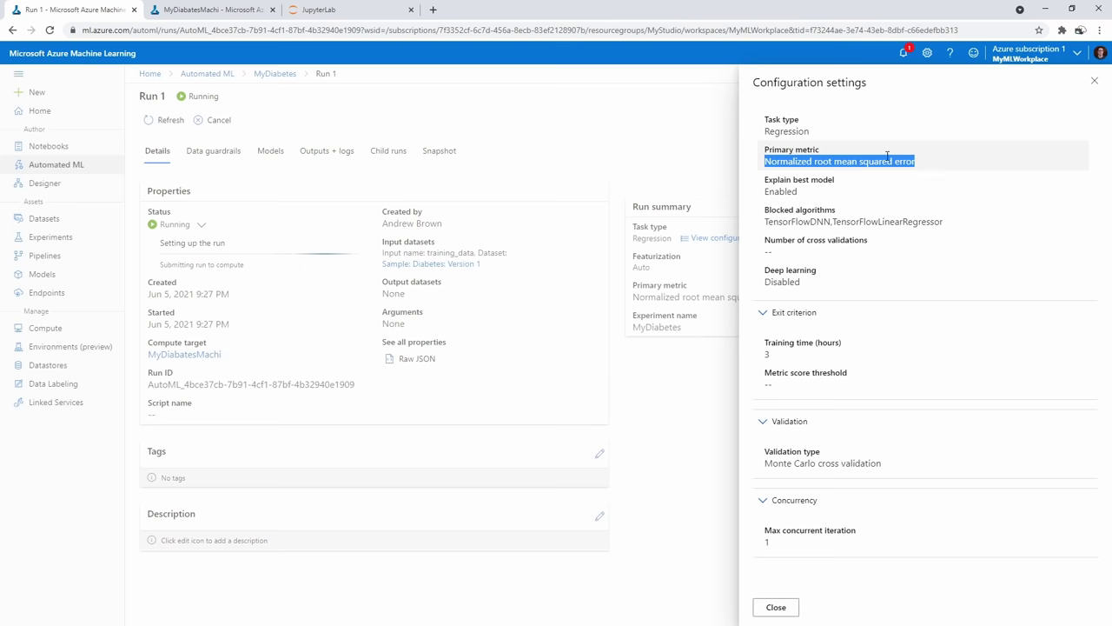
click(1094, 81)
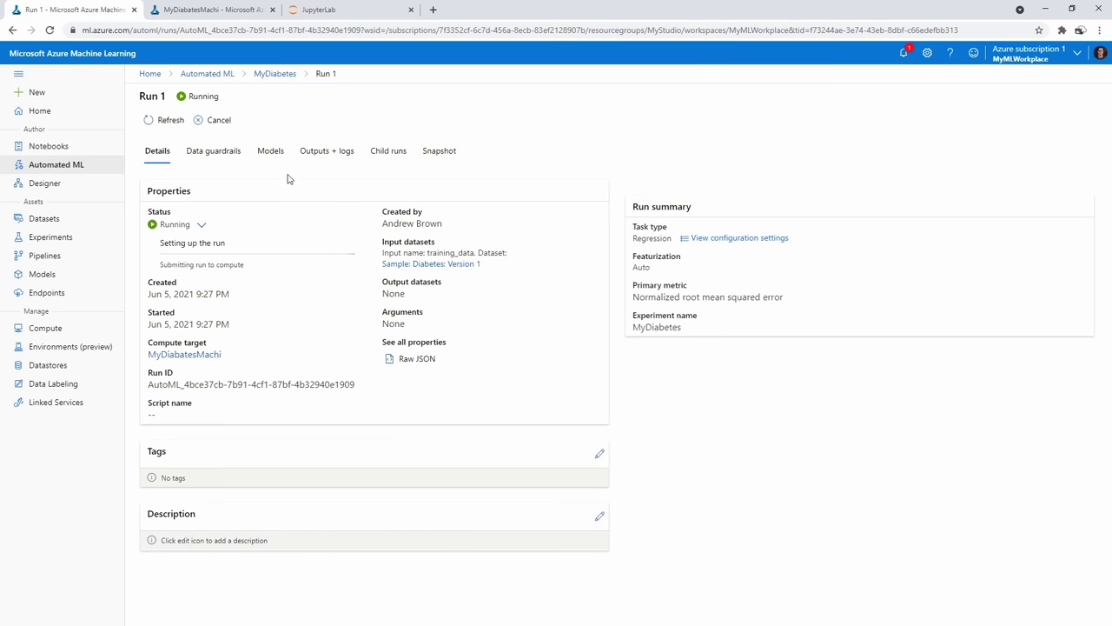
Check the run's data guardrails and models, ending on its details
click(213, 151)
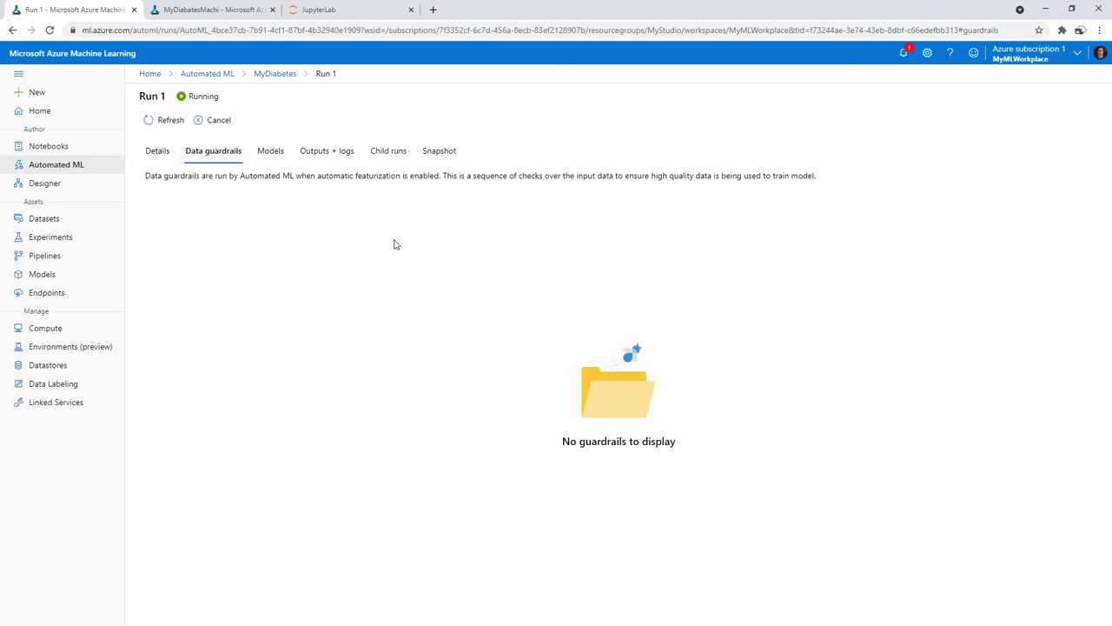
click(270, 157)
click(159, 151)
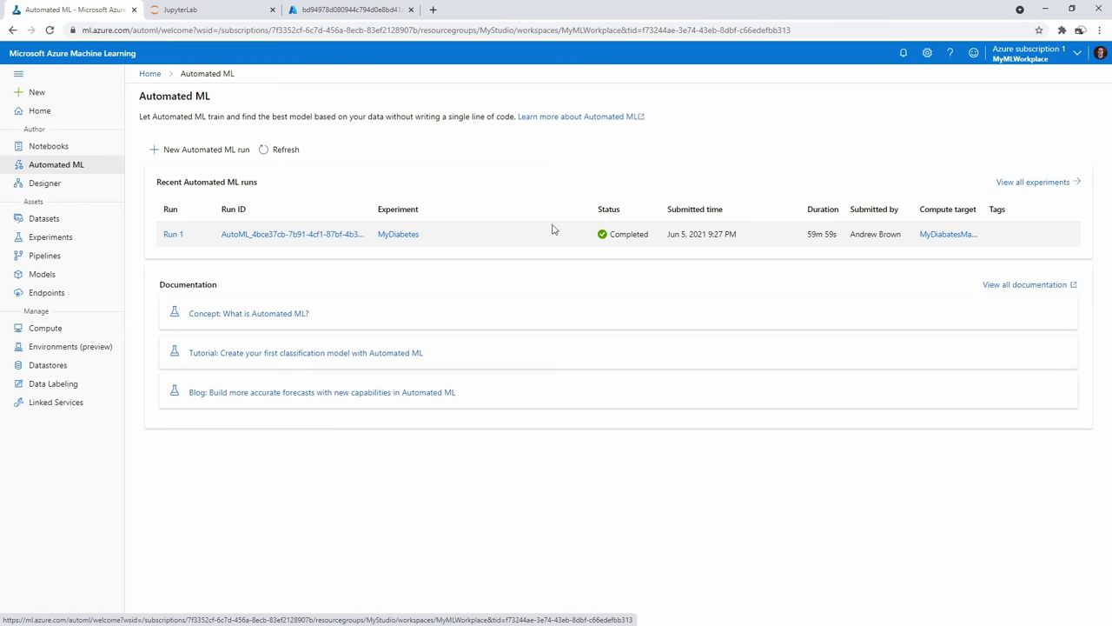
Open the completed MyDiabetes run and look through both pages of its trained models
click(294, 234)
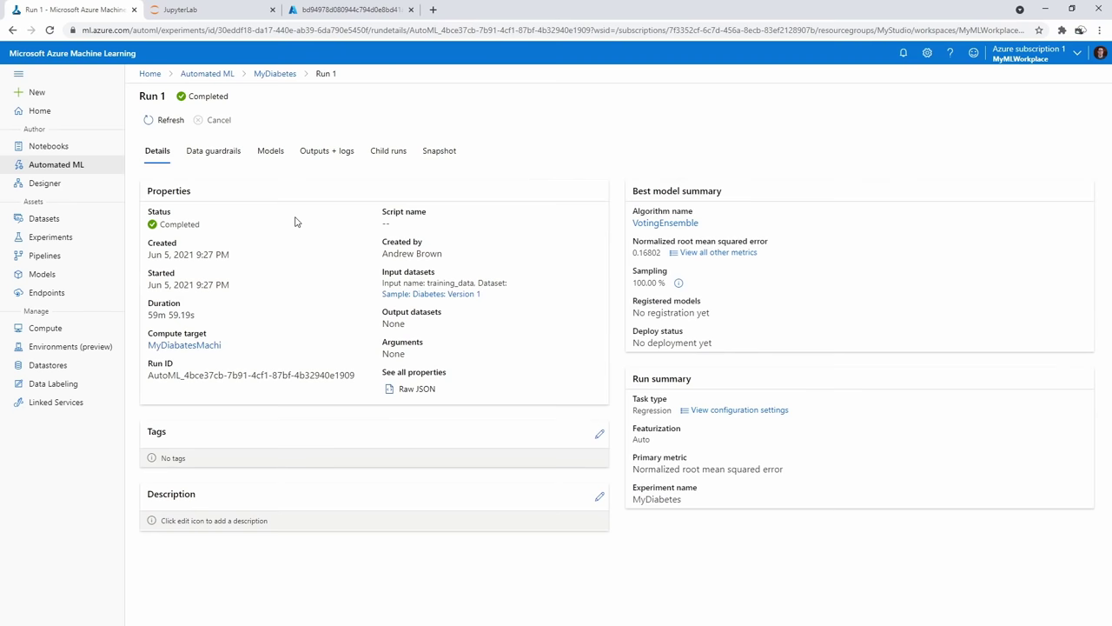
click(272, 150)
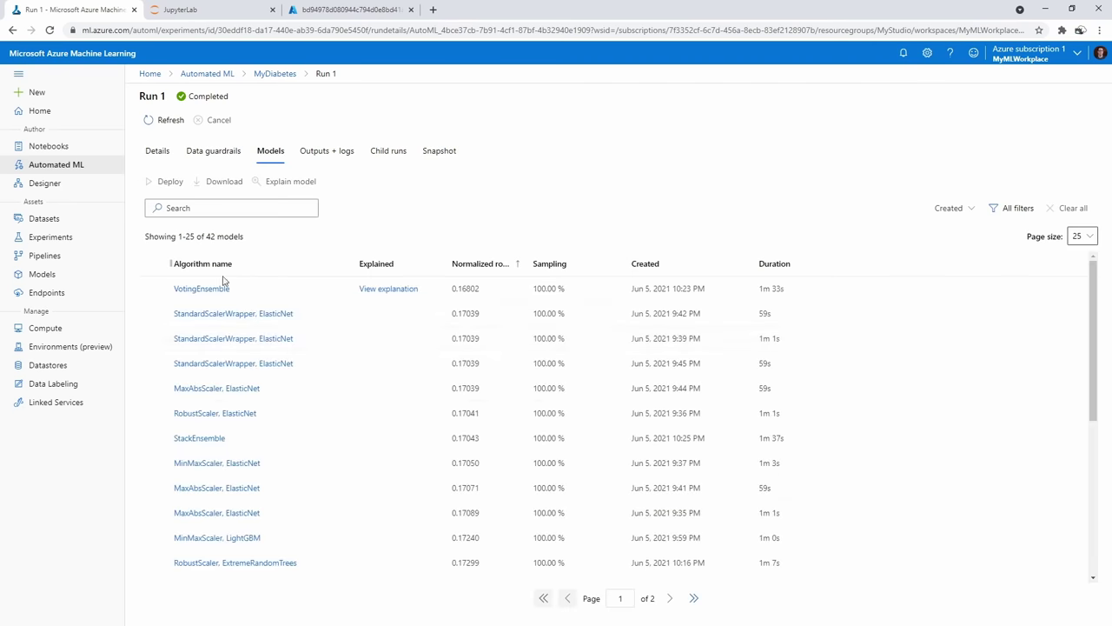
scroll(333, 437, down, 10)
scroll(330, 478, up, 10)
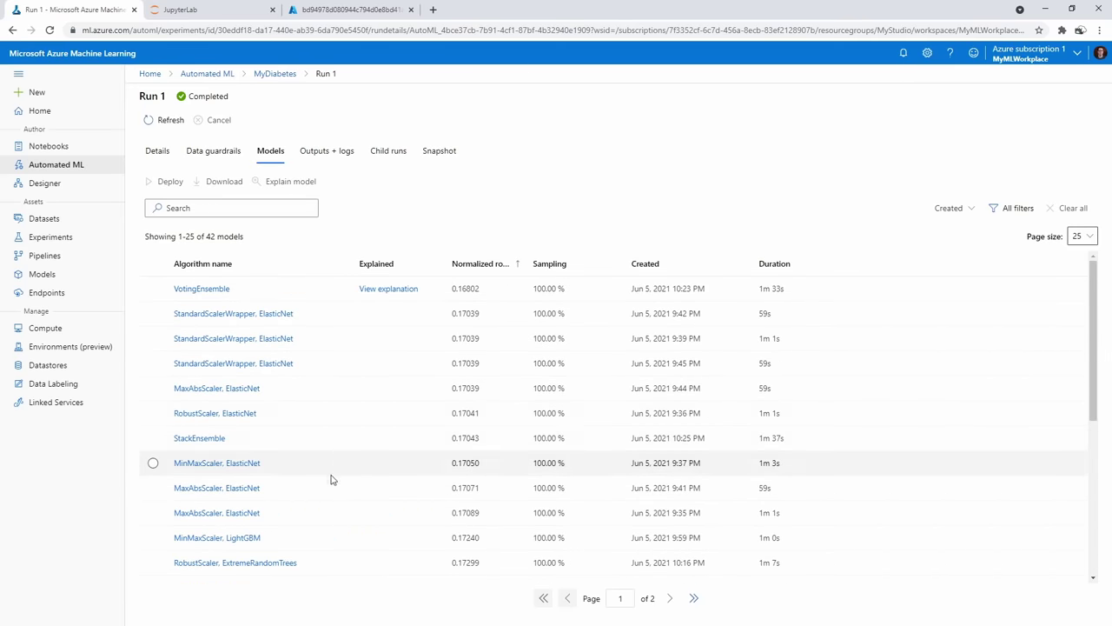
click(670, 598)
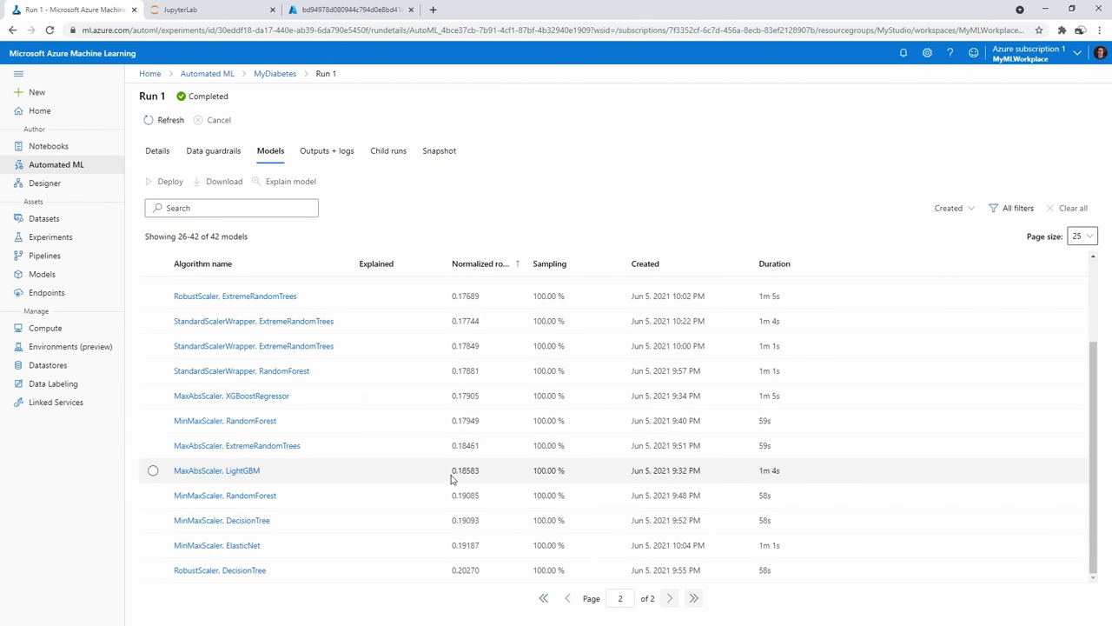
scroll(450, 478, up, 3)
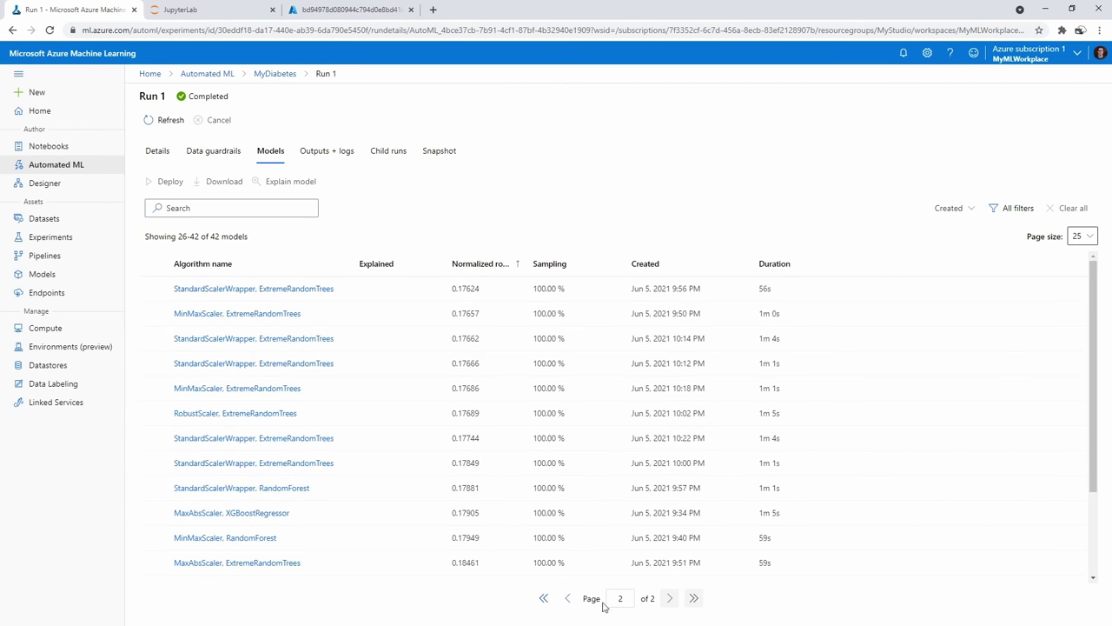
click(568, 598)
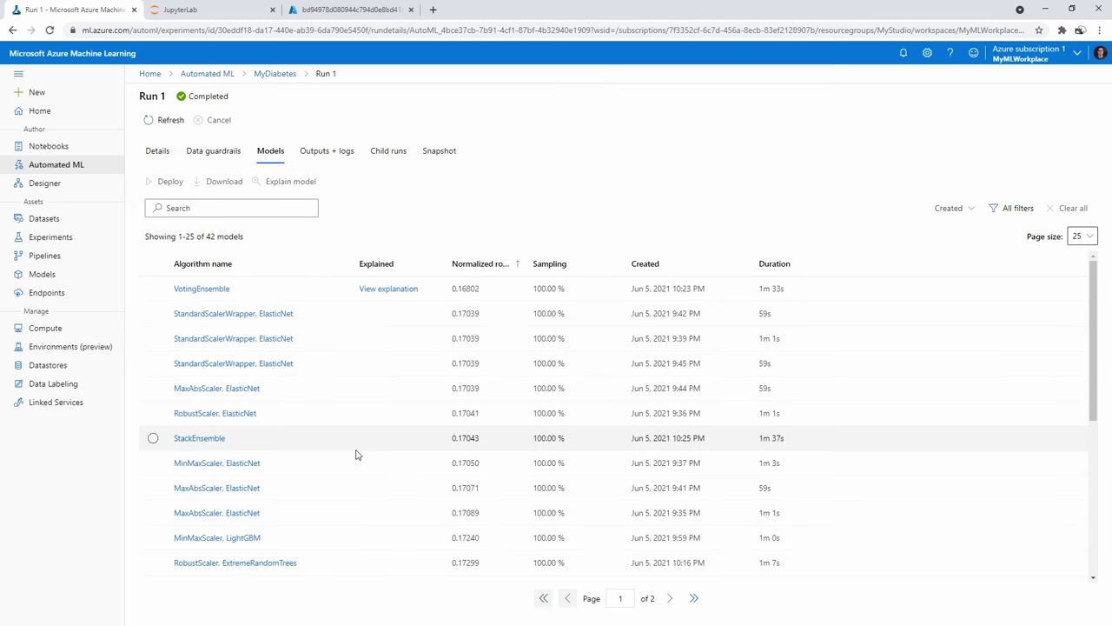
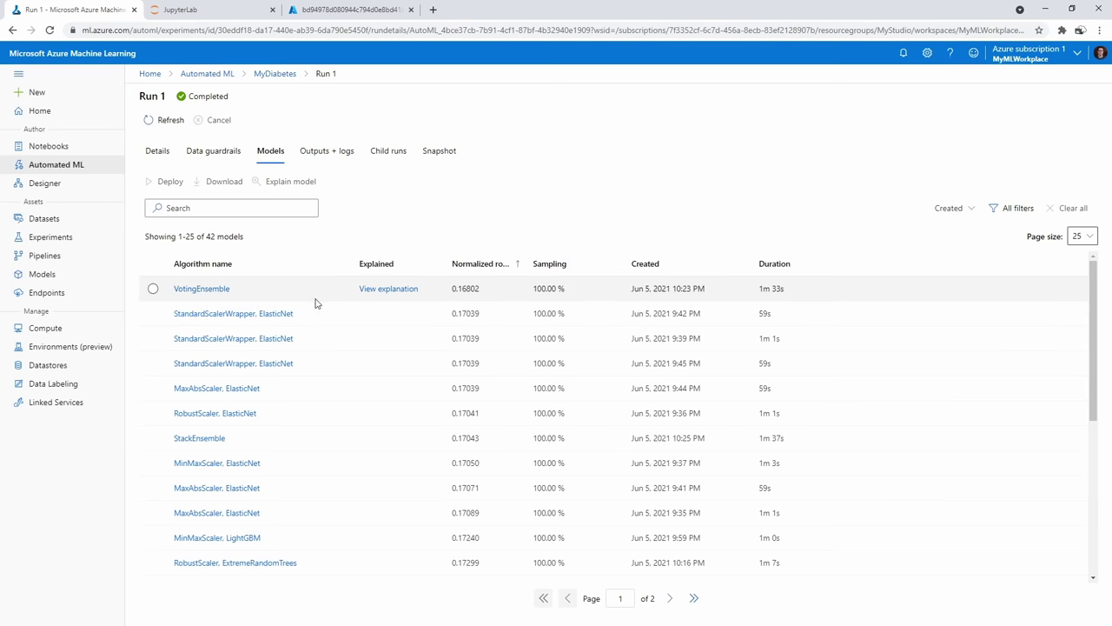
Open the VotingEnsemble model's explanation dde0232c and check its model performance and dataset explorer views
click(378, 289)
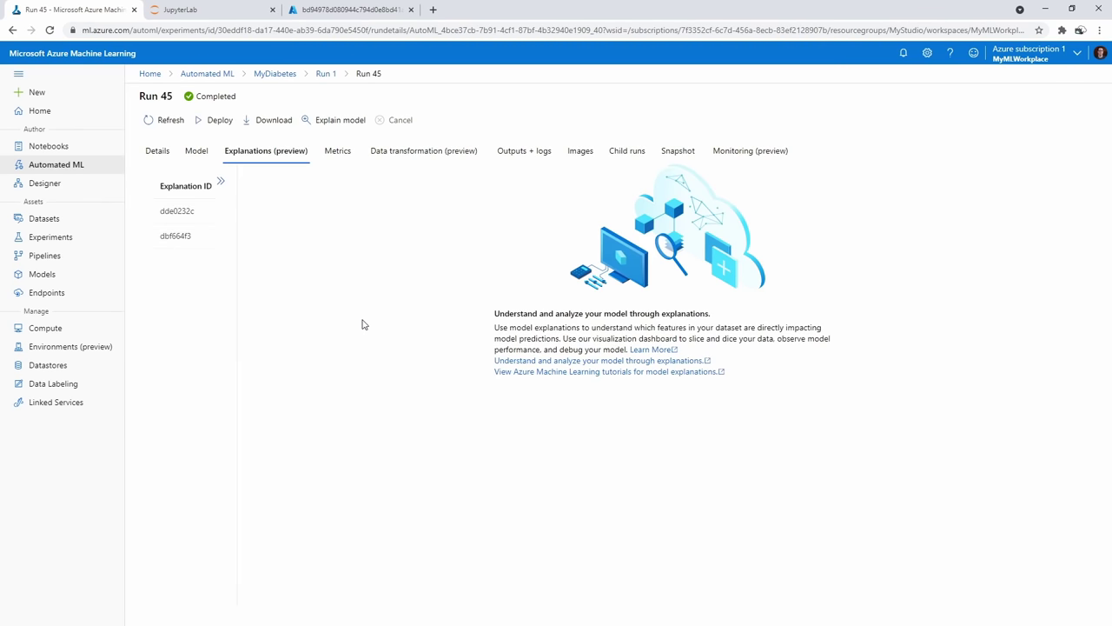
click(185, 211)
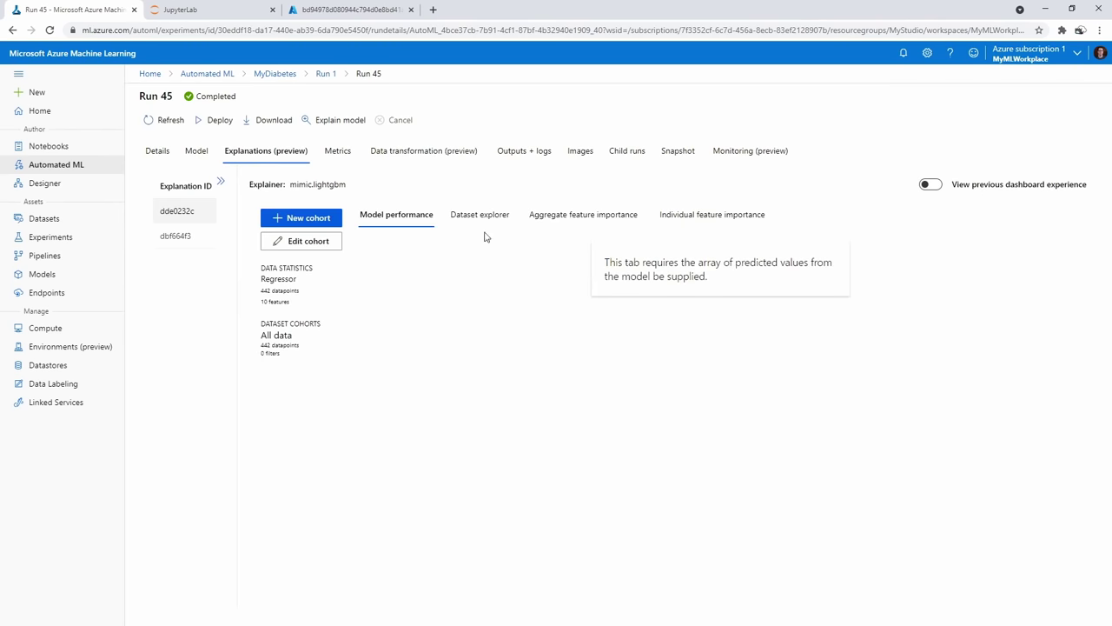
drag(618, 263, 759, 269)
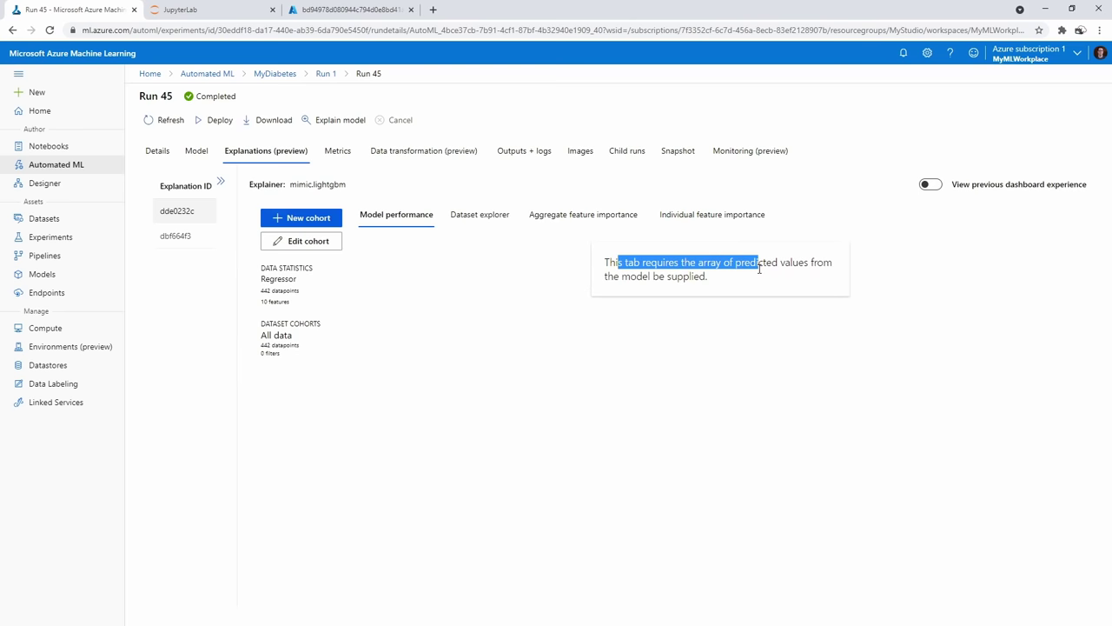
click(480, 215)
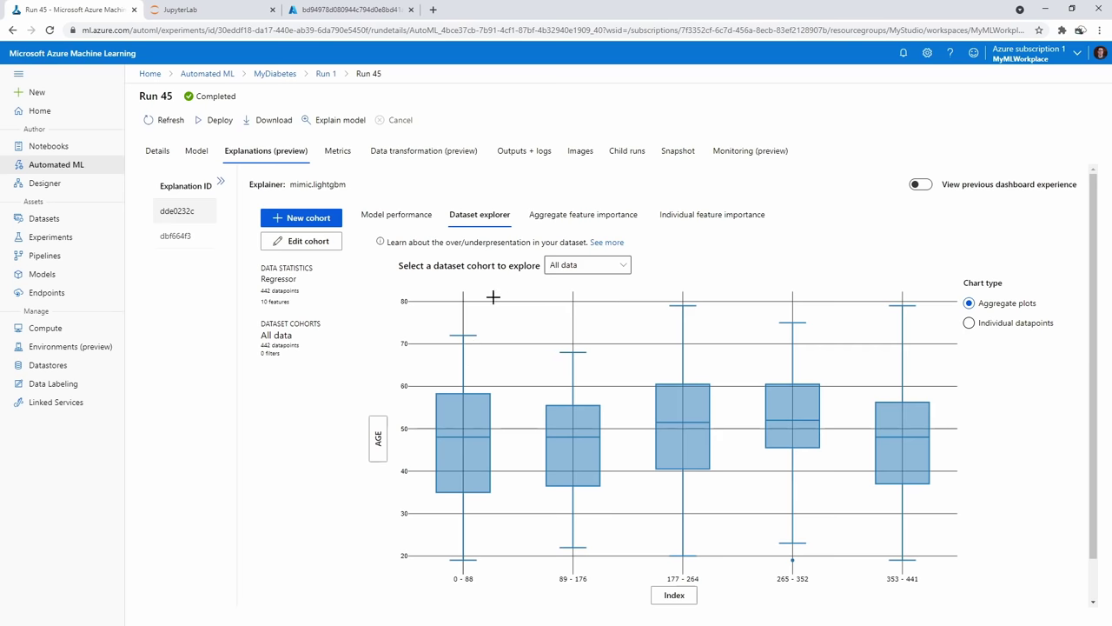
click(582, 273)
click(584, 270)
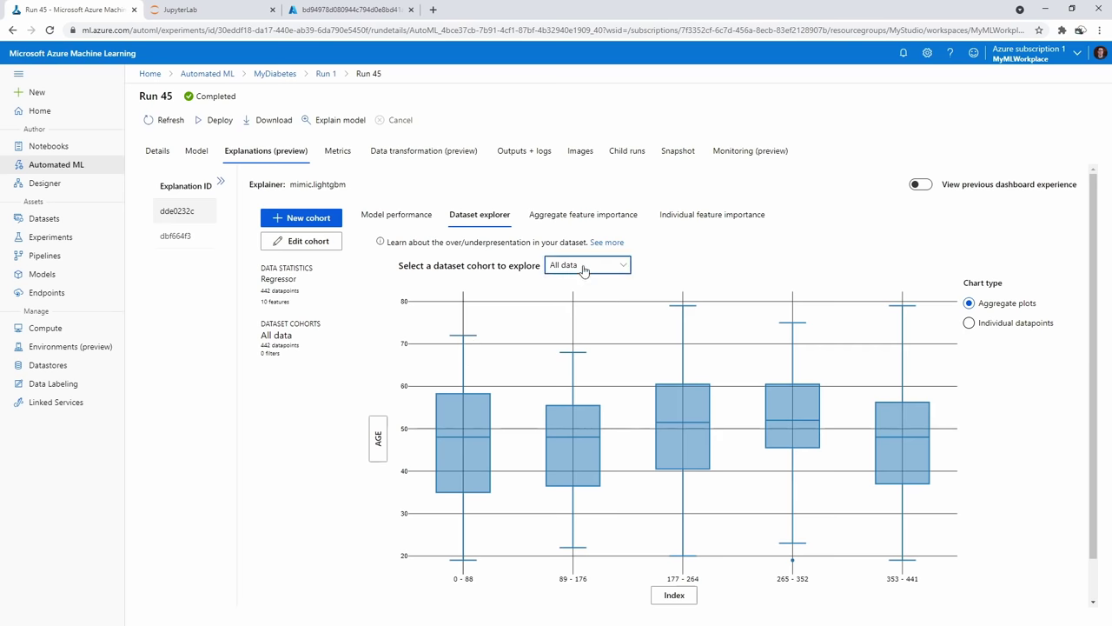
scroll(577, 451, down, 1)
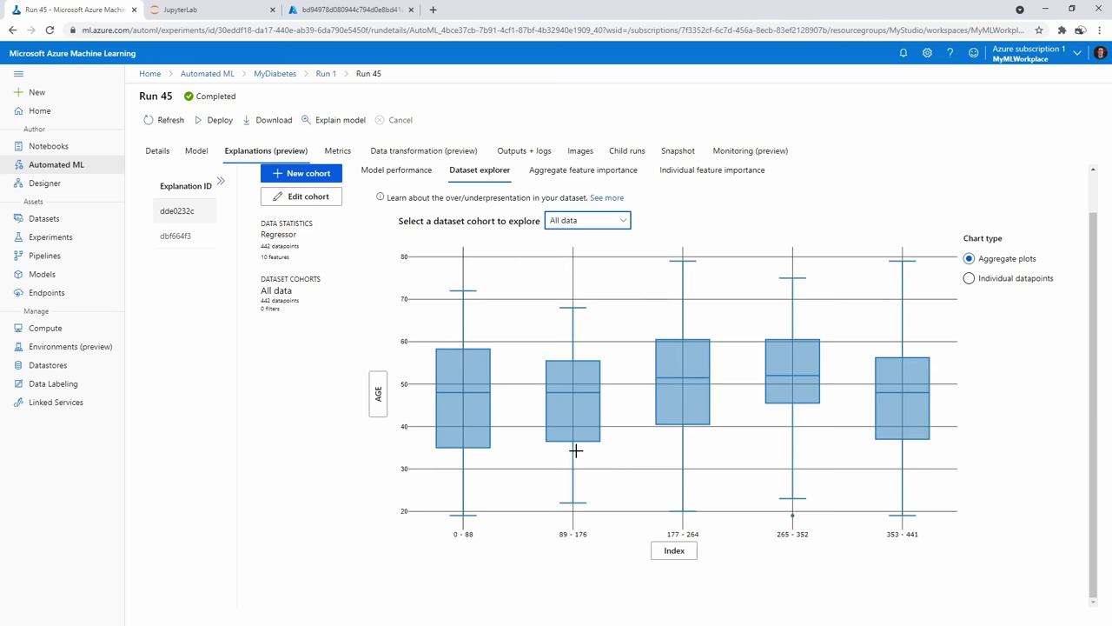
scroll(567, 450, up, 1)
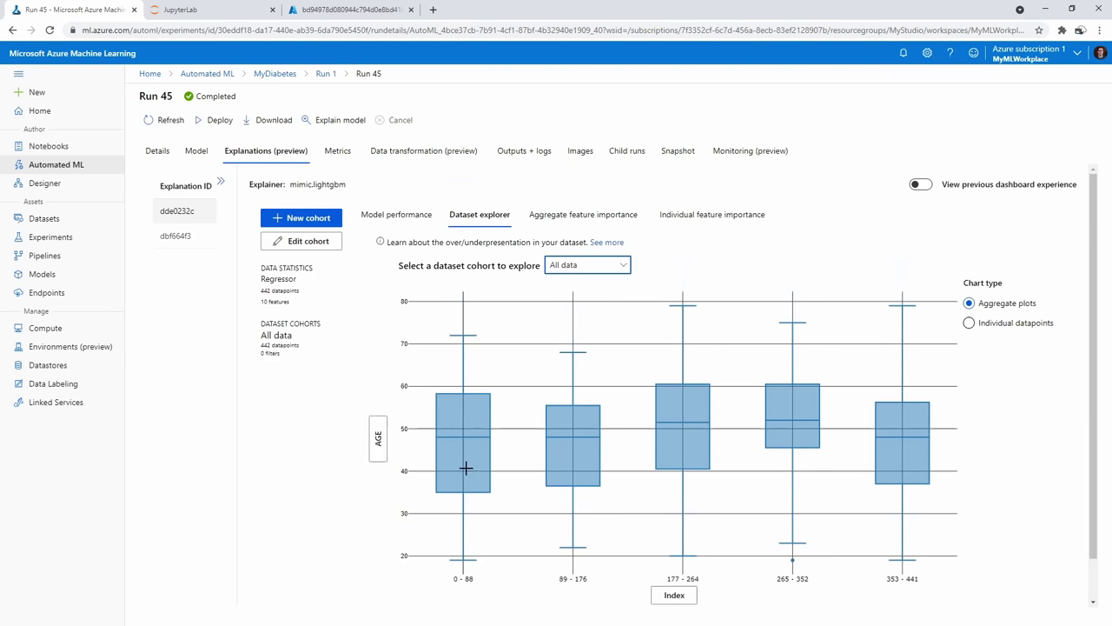
scroll(464, 464, down, 1)
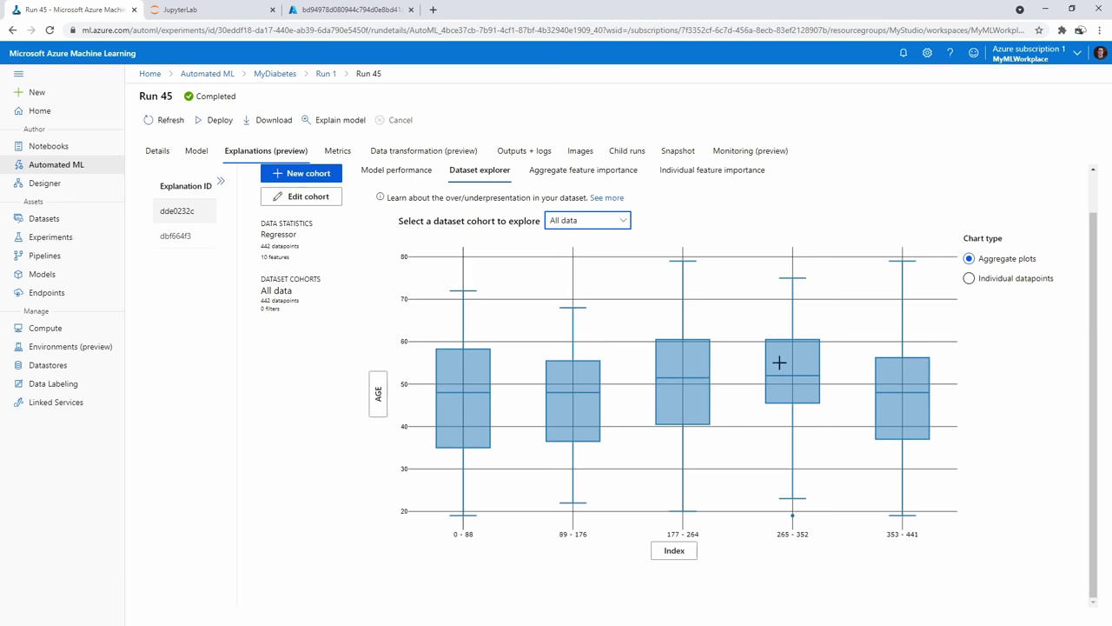
View the aggregate feature importance for the top 10 features and inspect the bars from S5 to AGE
click(596, 170)
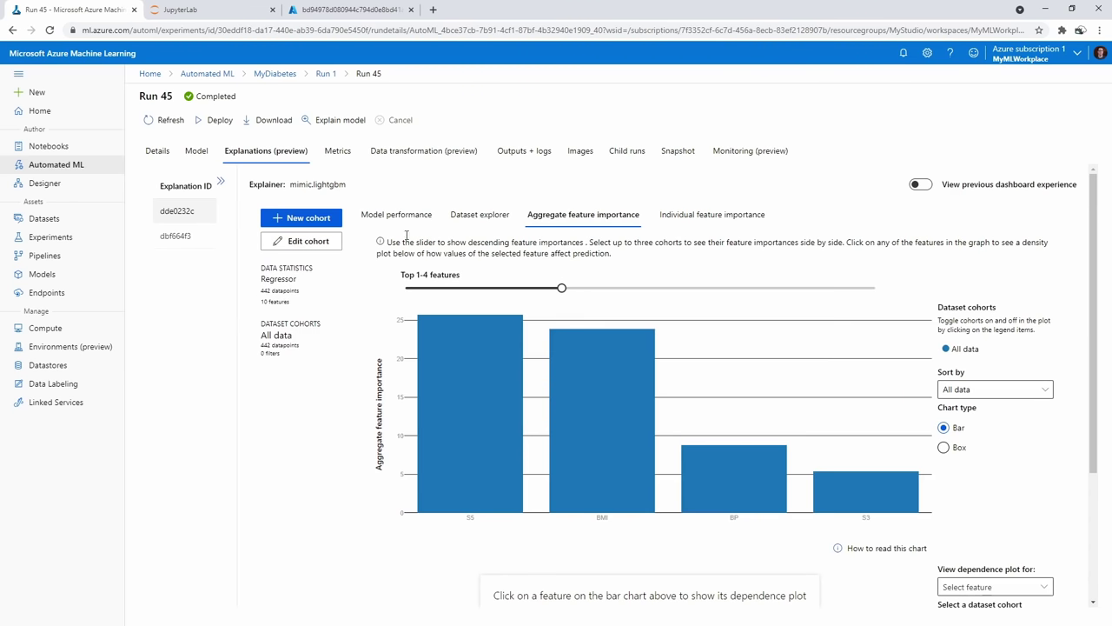
drag(421, 241, 573, 242)
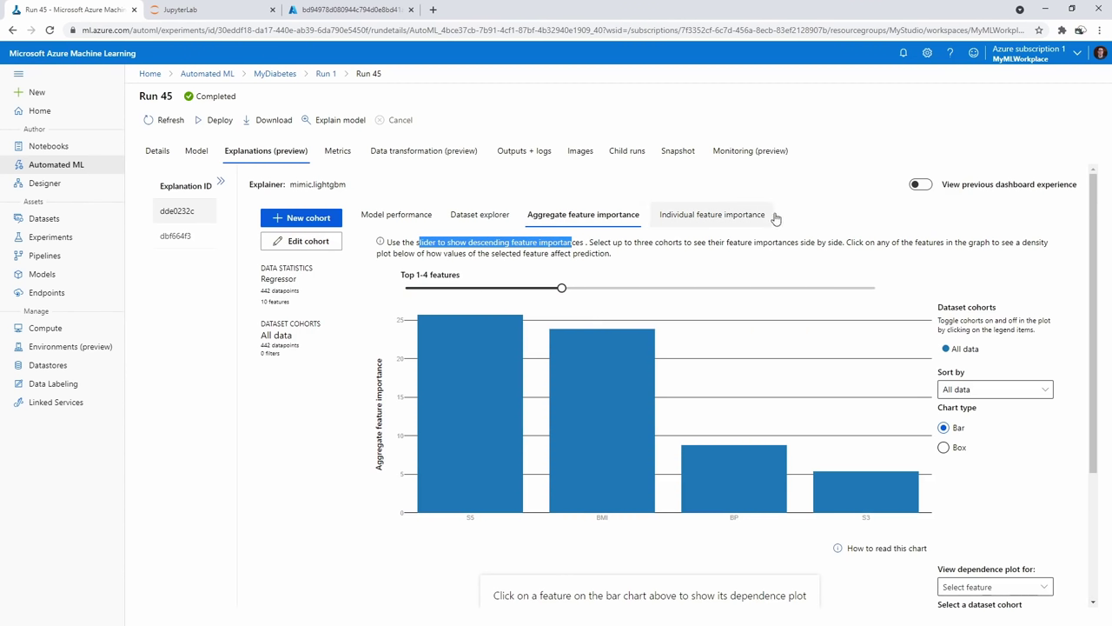
drag(721, 245, 850, 245)
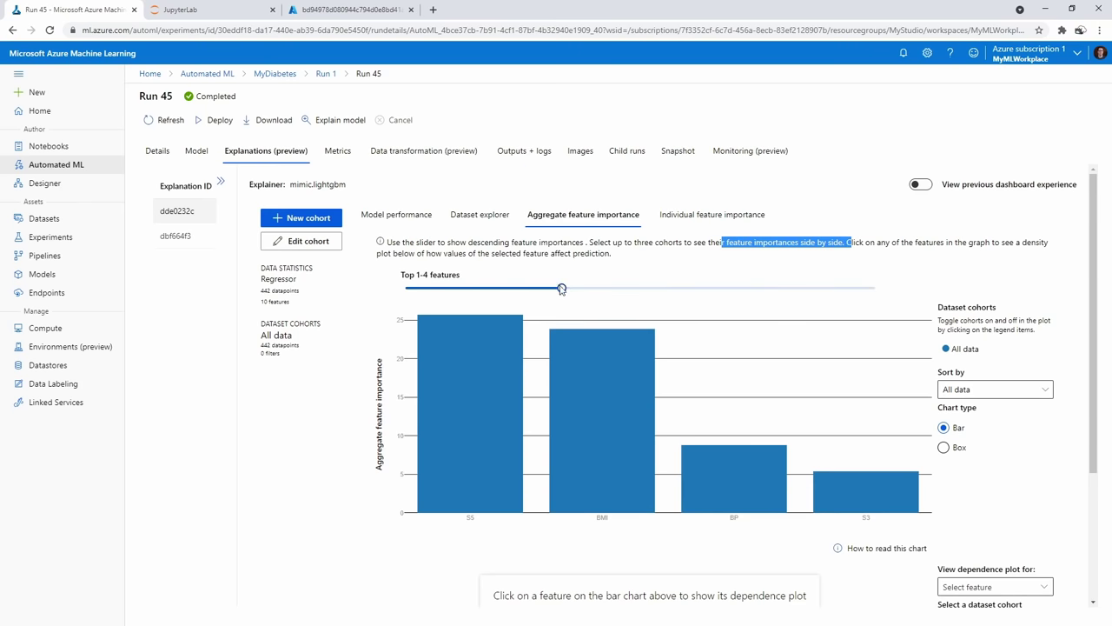
drag(561, 288, 878, 289)
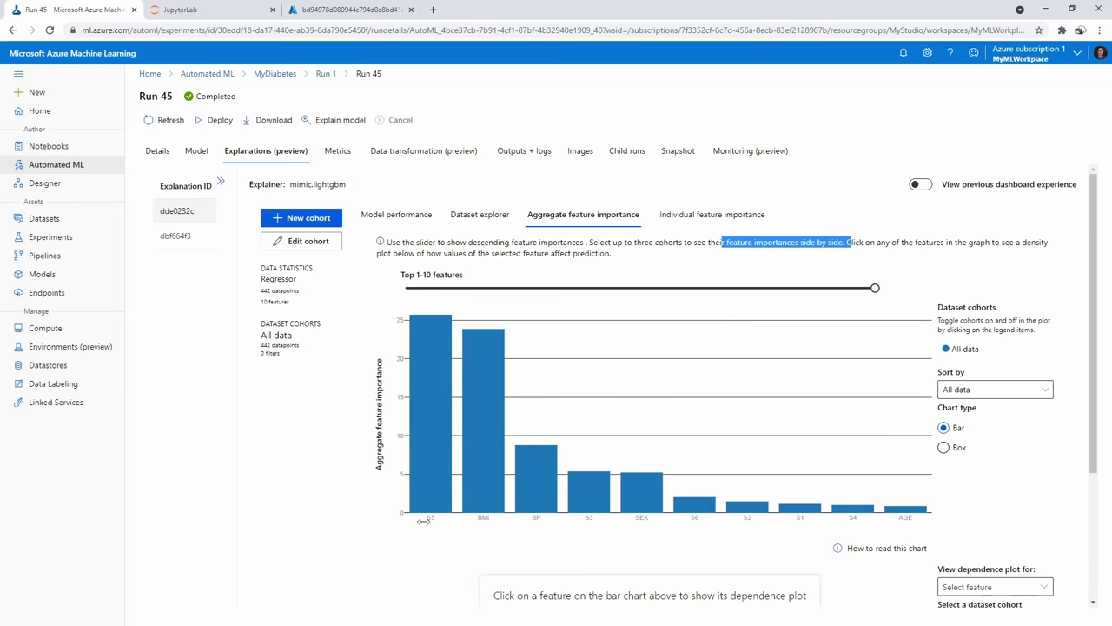
mouse_move(442, 411)
mouse_move(491, 385)
mouse_move(447, 388)
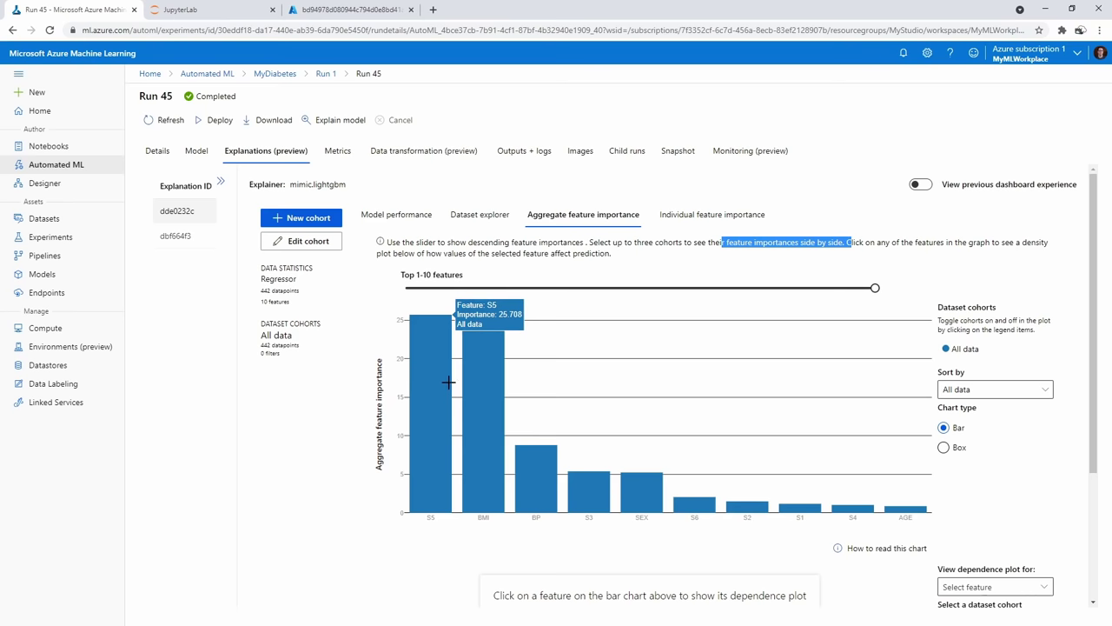
mouse_move(902, 508)
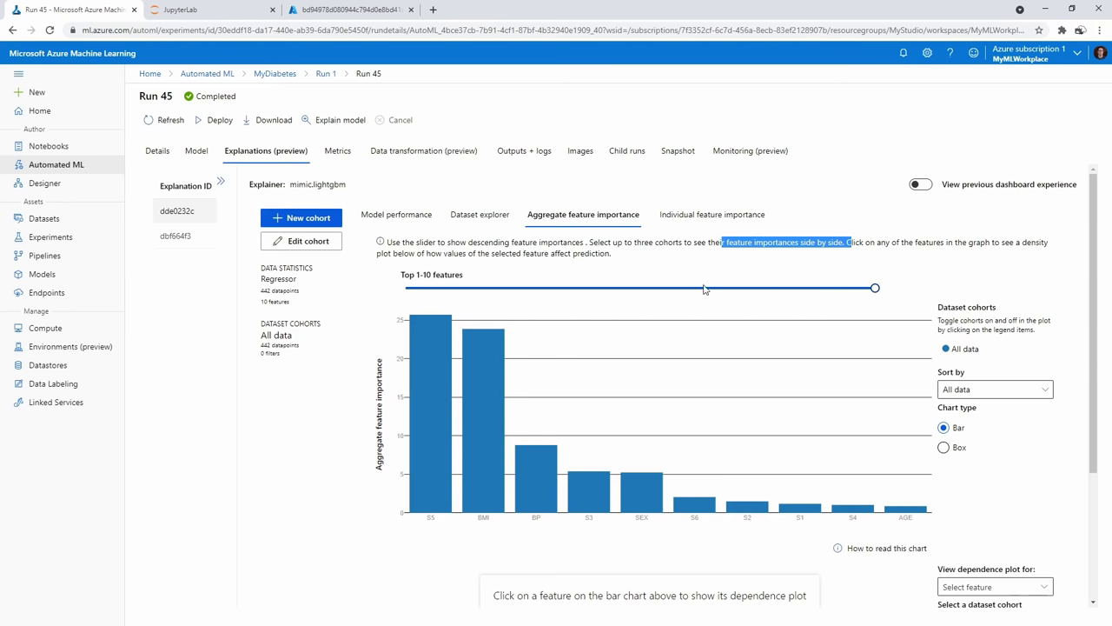
In individual feature importance, select datapoints including rows 216 and 402 to compare their local feature importance
click(698, 217)
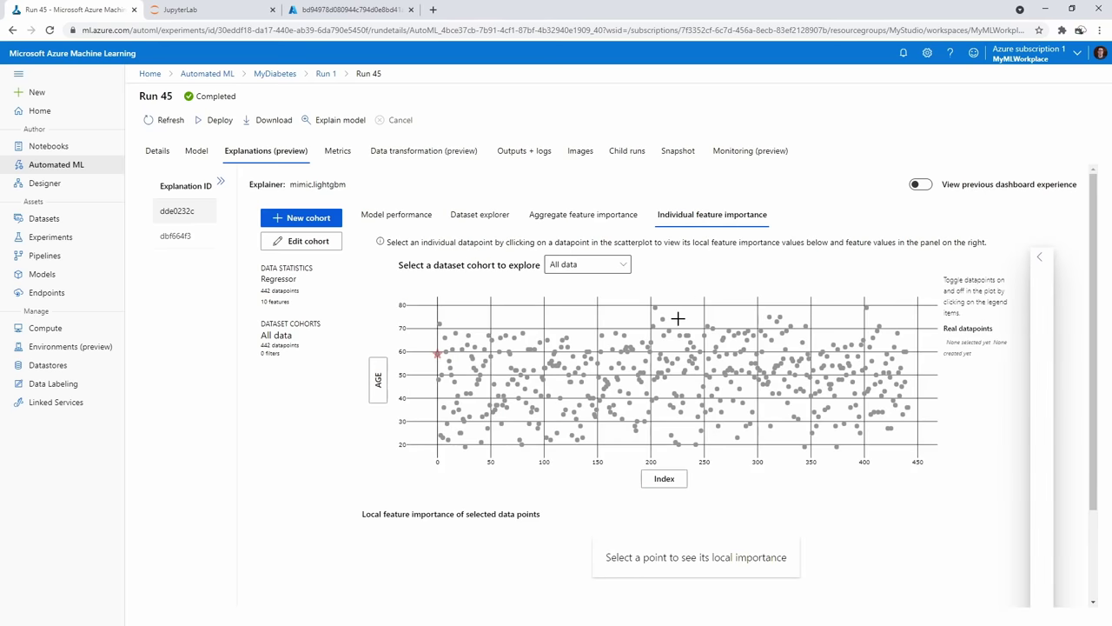
click(671, 372)
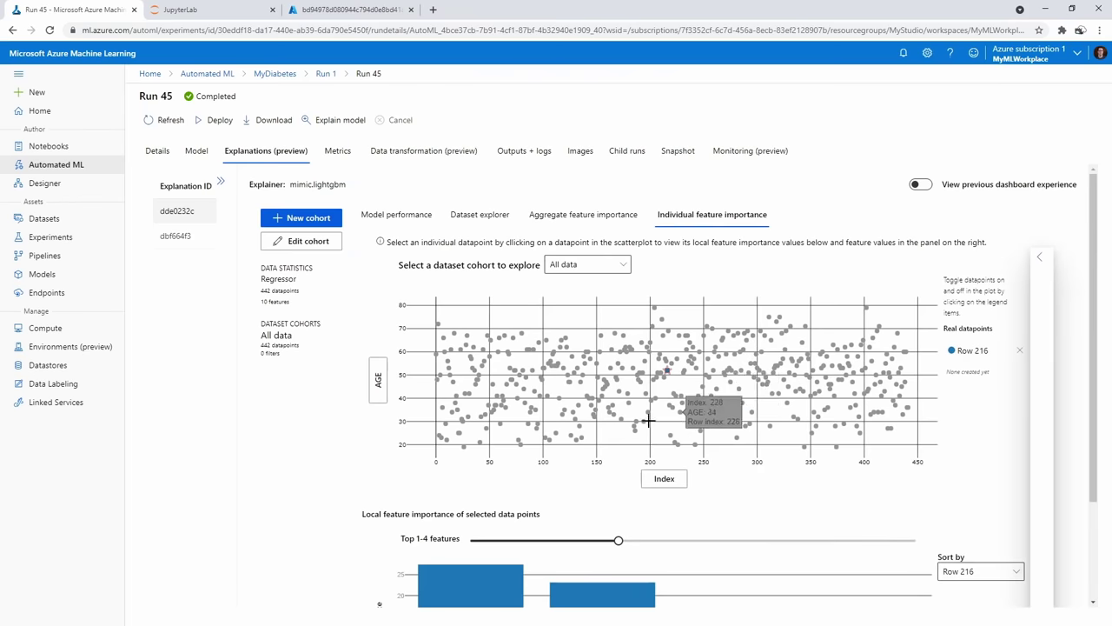
scroll(695, 408, down, 2)
scroll(771, 340, up, 2)
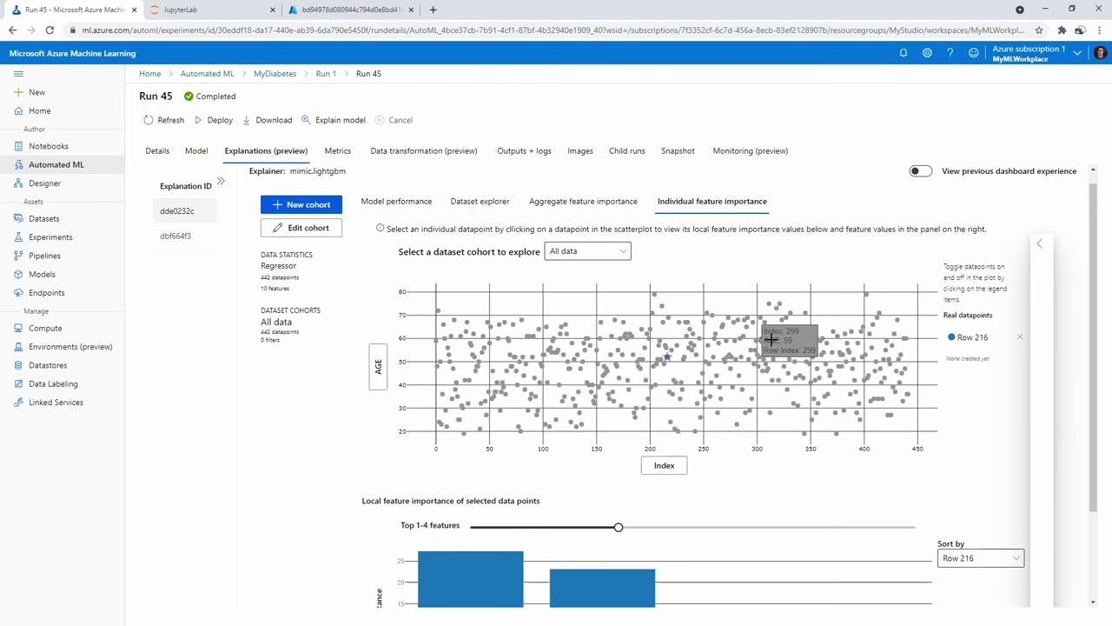
click(868, 295)
scroll(771, 423, down, 1)
mouse_move(864, 254)
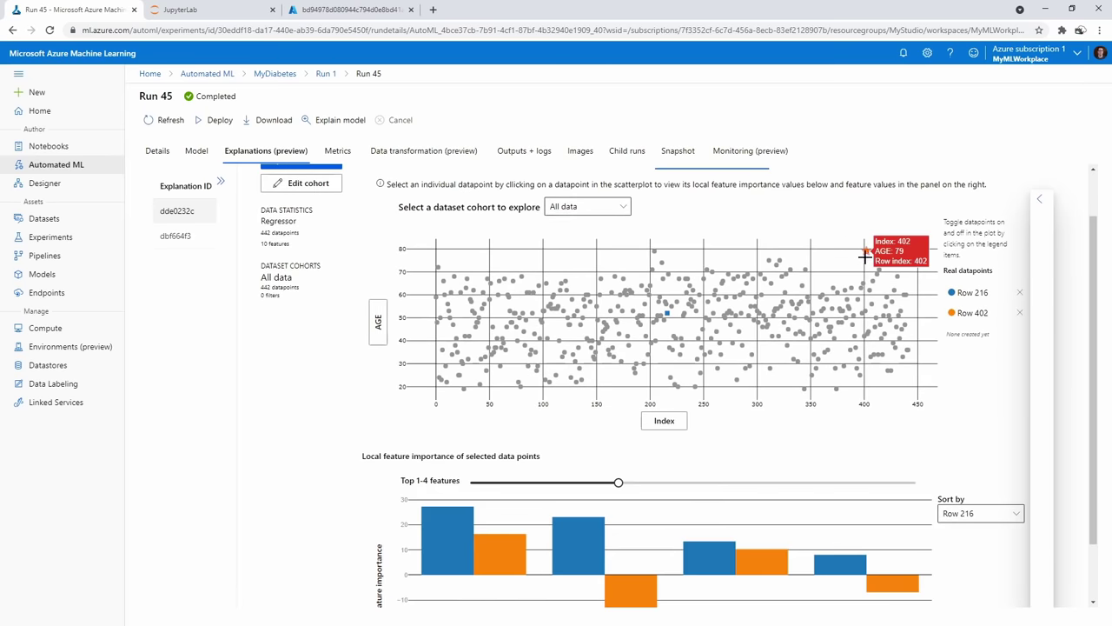
click(647, 336)
scroll(643, 339, up, 1)
Return to the model performance view and examine the error distribution of explanation dbf664f3
click(552, 215)
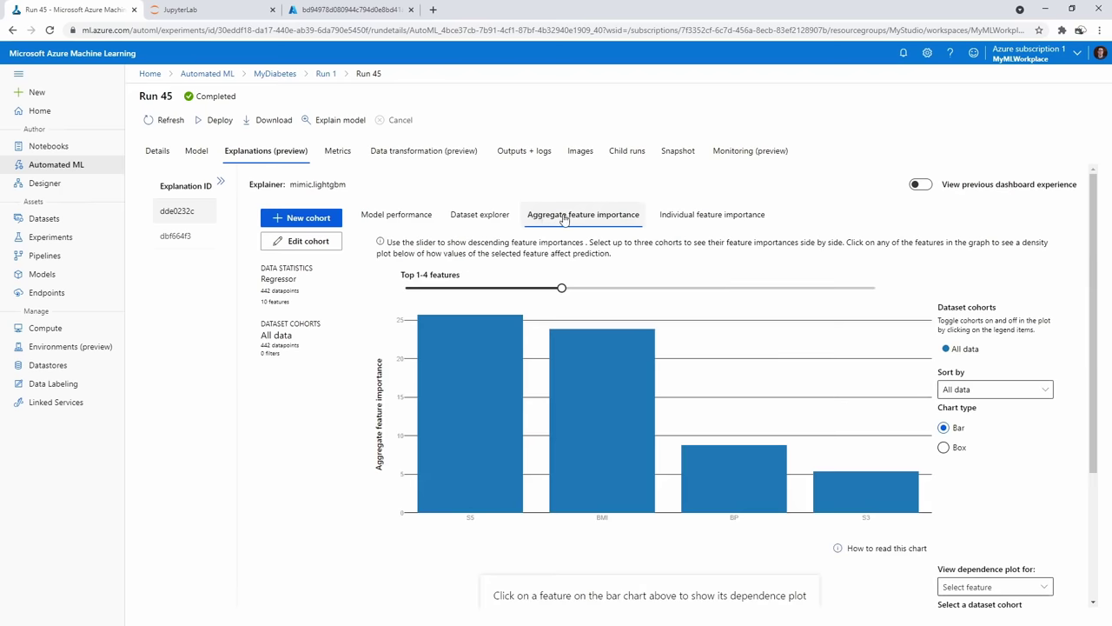
click(480, 215)
click(414, 217)
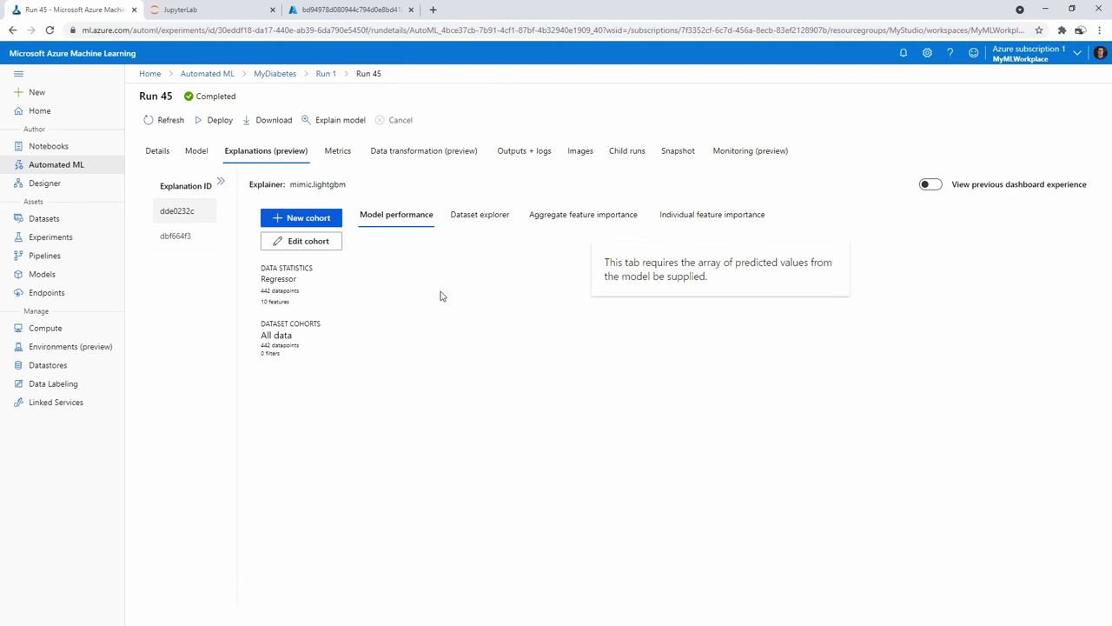
click(205, 237)
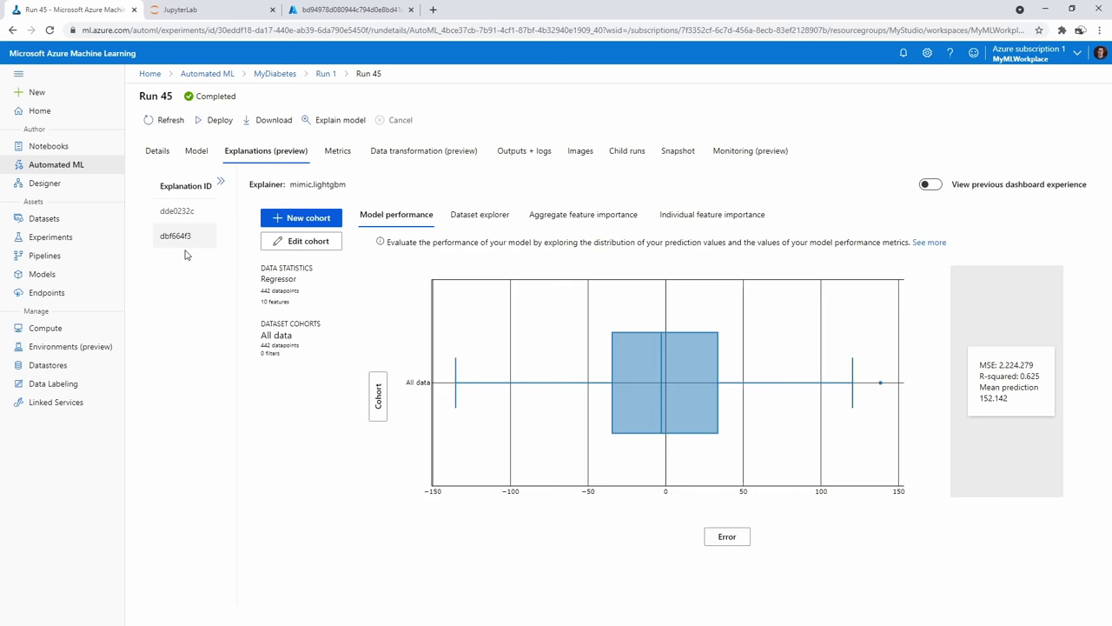
mouse_move(473, 333)
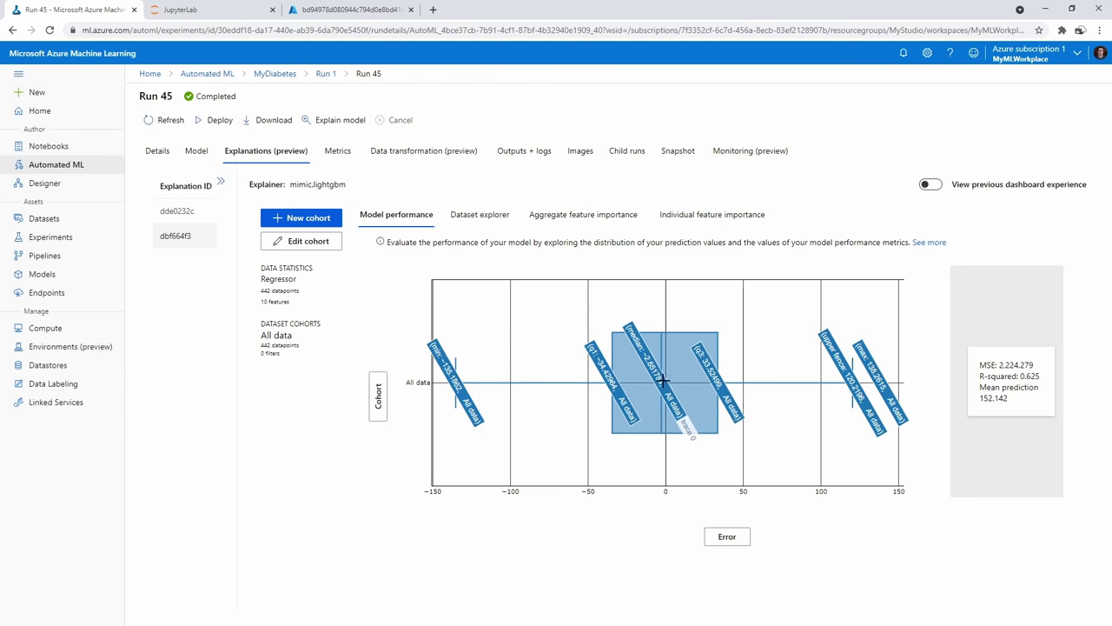
Look through dbf664f3's dataset explorer and its feature importance views, showing the top 6 features in the aggregate chart
click(480, 214)
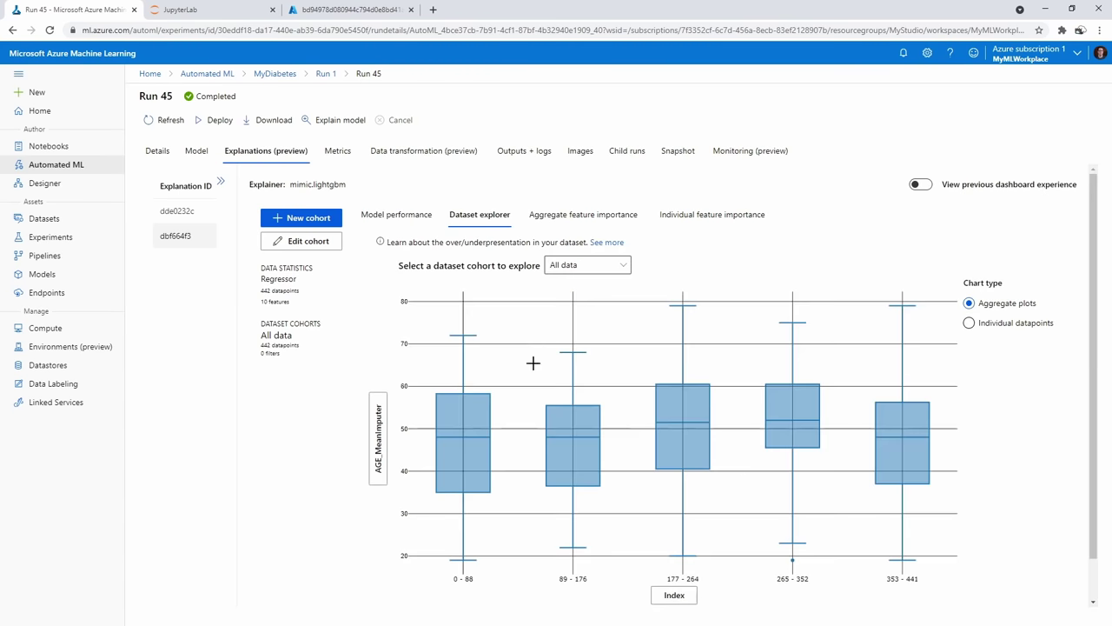
click(567, 217)
drag(561, 288, 692, 290)
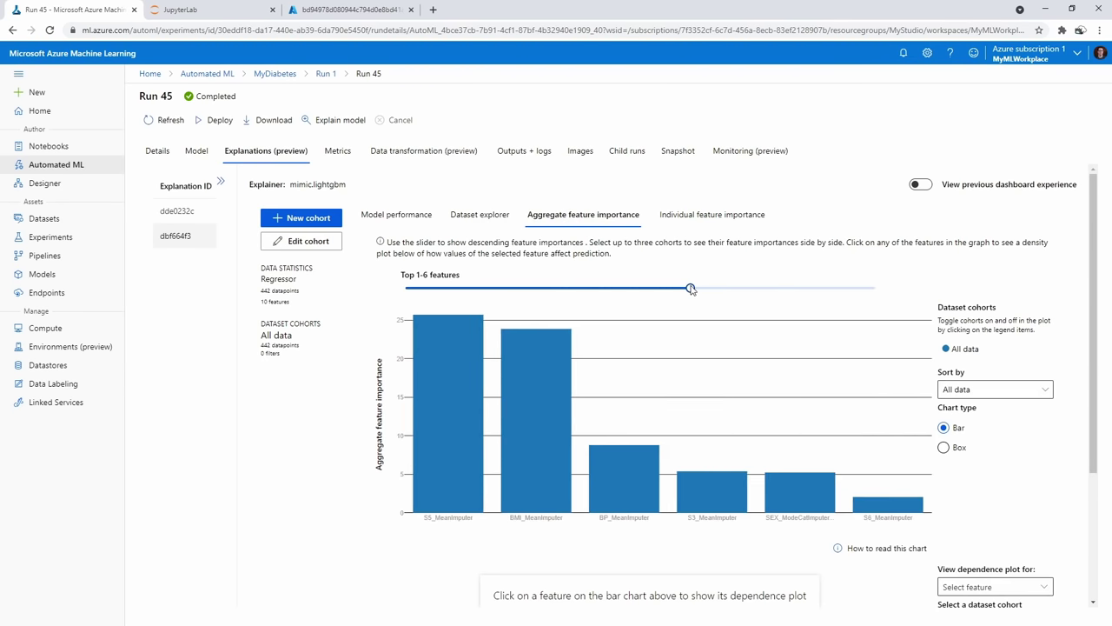
click(679, 215)
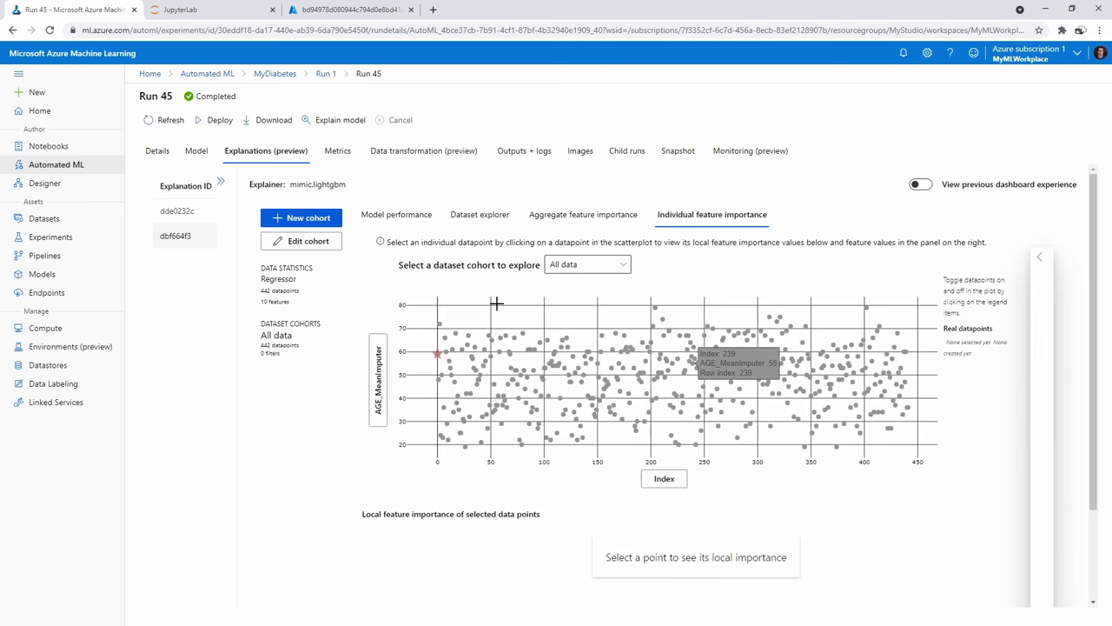
Review the model's metrics and examine its data transformation diagram
click(337, 151)
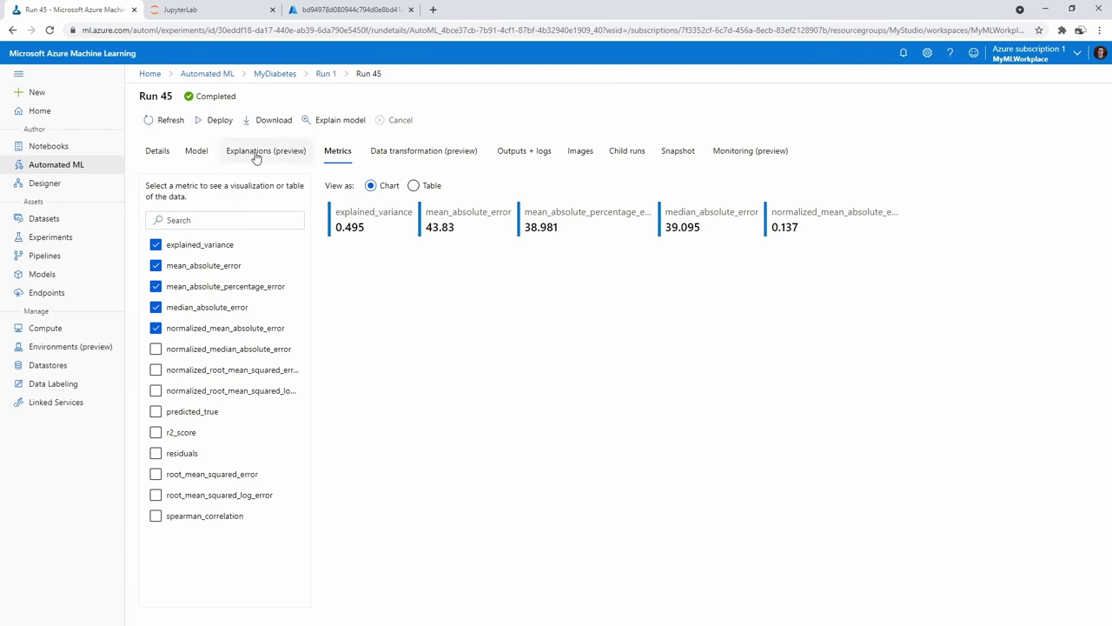
click(256, 152)
click(338, 151)
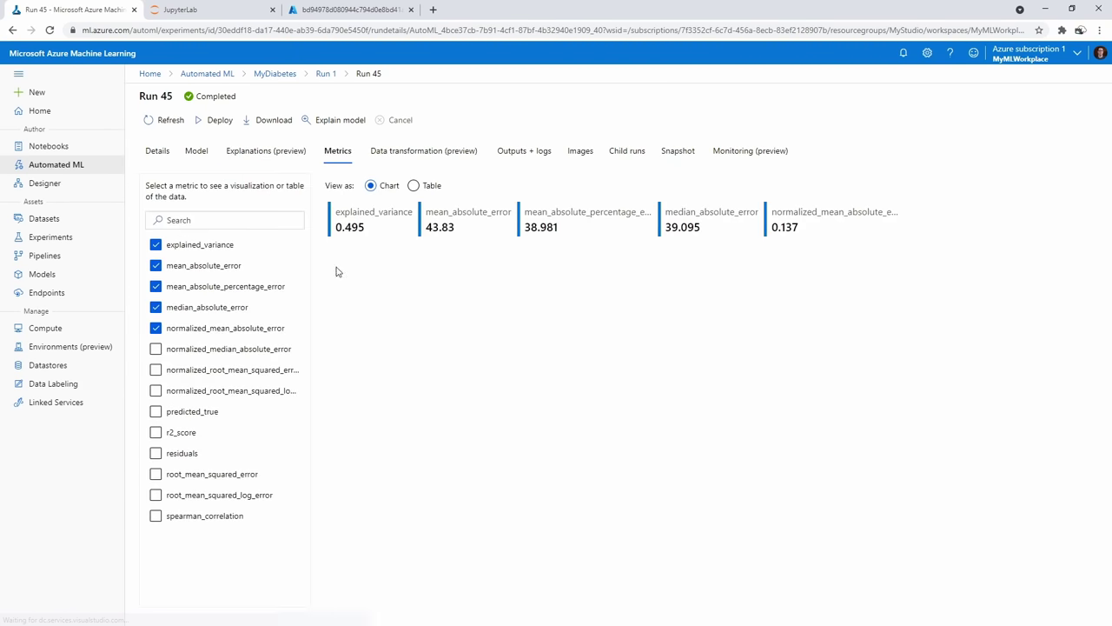
click(431, 159)
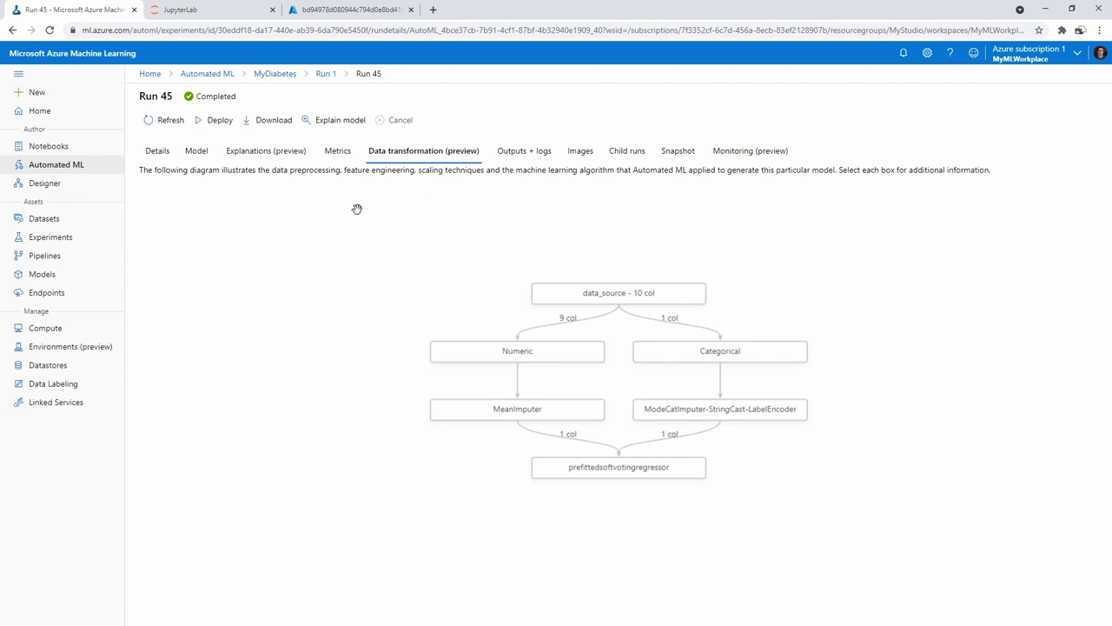
drag(270, 171, 685, 173)
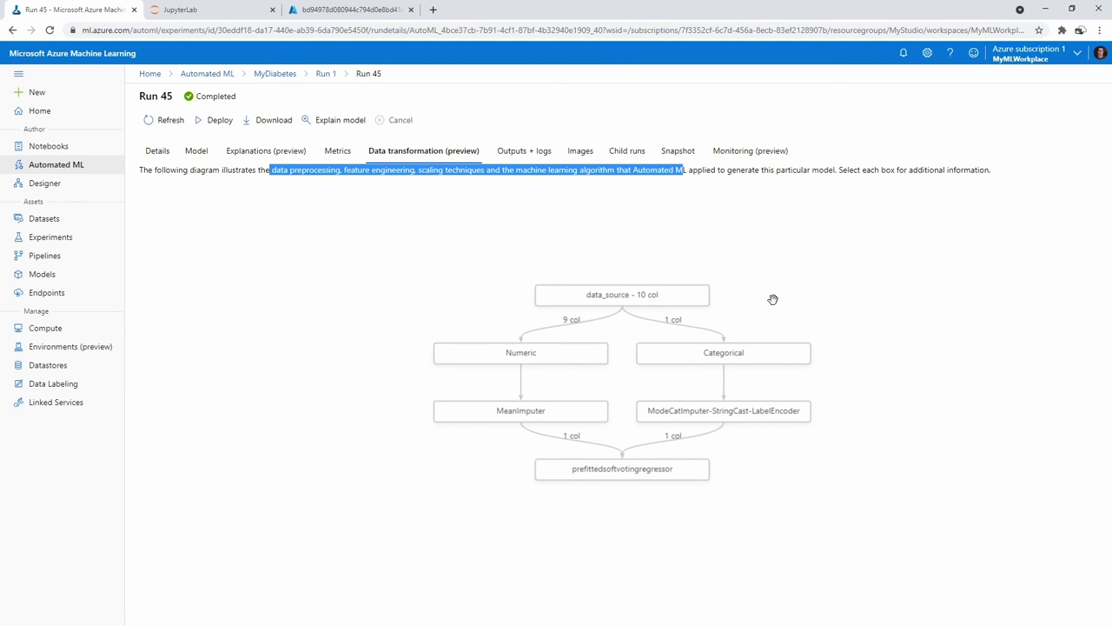
drag(773, 298, 713, 269)
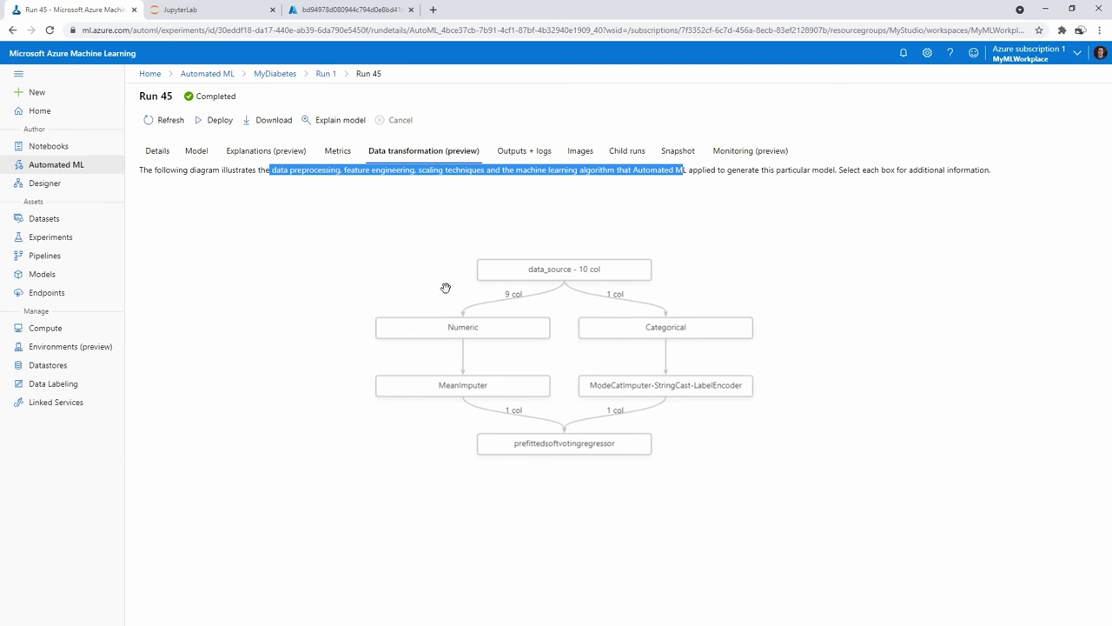
mouse_move(780, 268)
mouse_down()
mouse_move(805, 283)
mouse_move(765, 274)
mouse_up()
Check the run's details and the VotingEnsemble model summary, ending on the summary
click(278, 156)
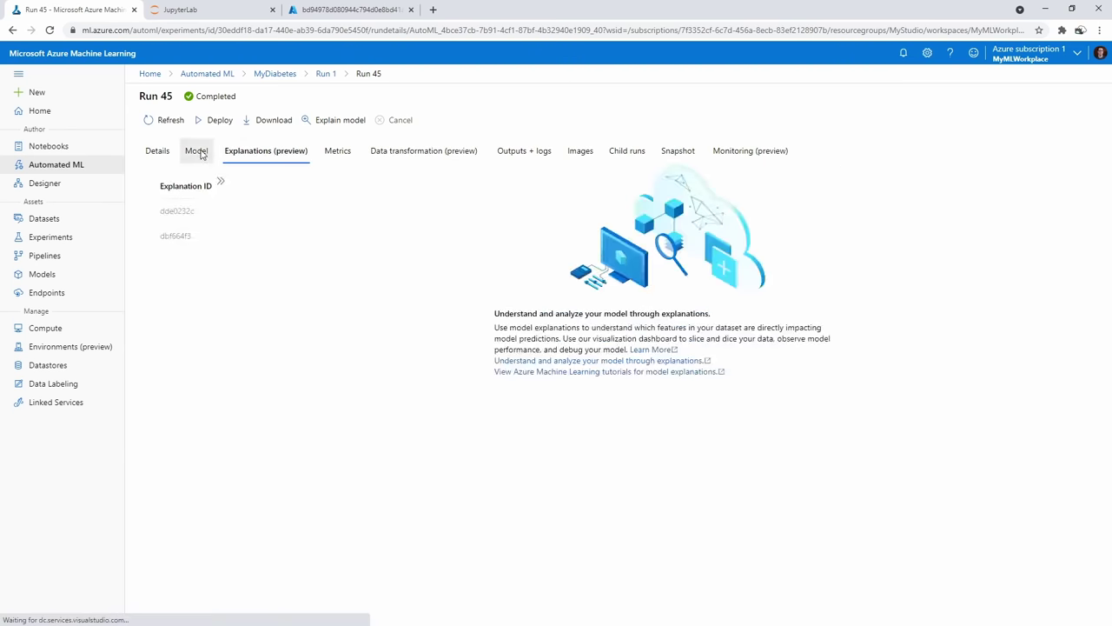
click(201, 154)
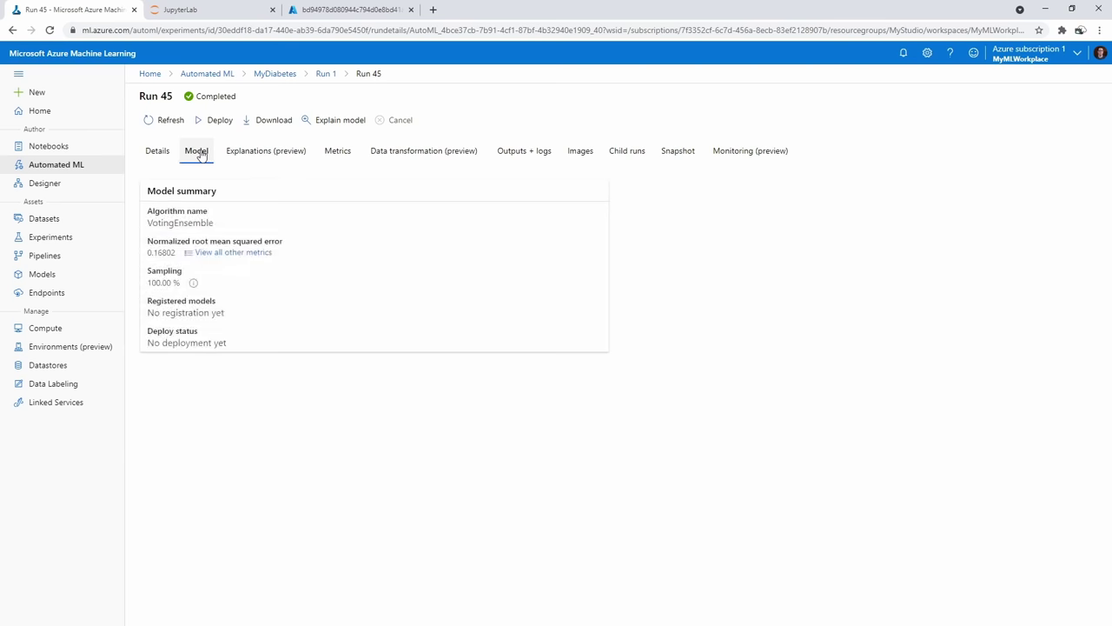
click(156, 151)
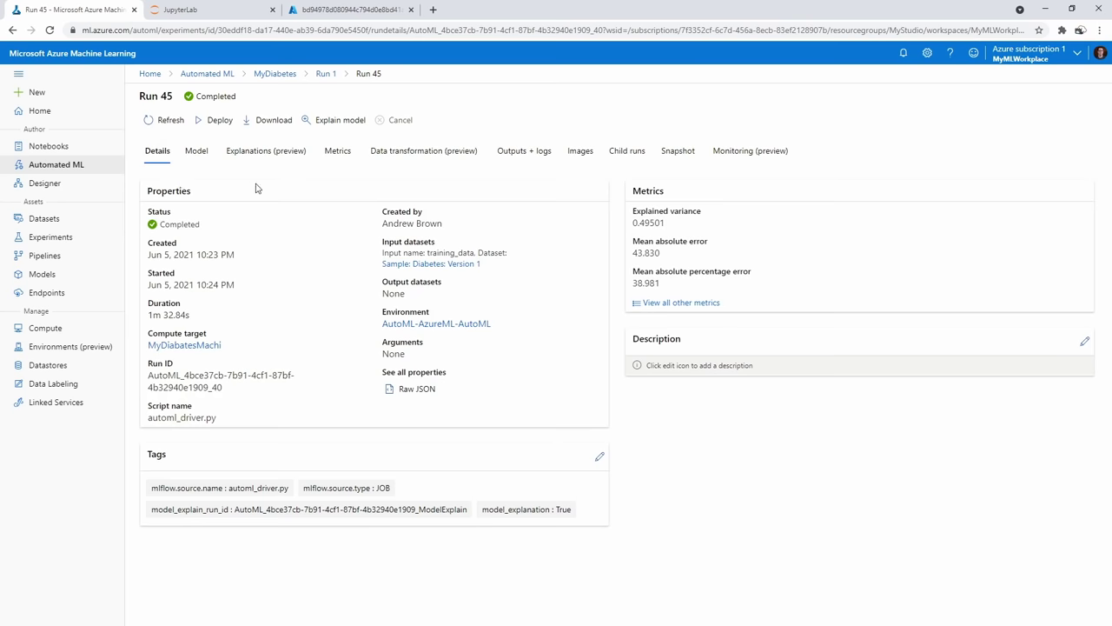
click(198, 153)
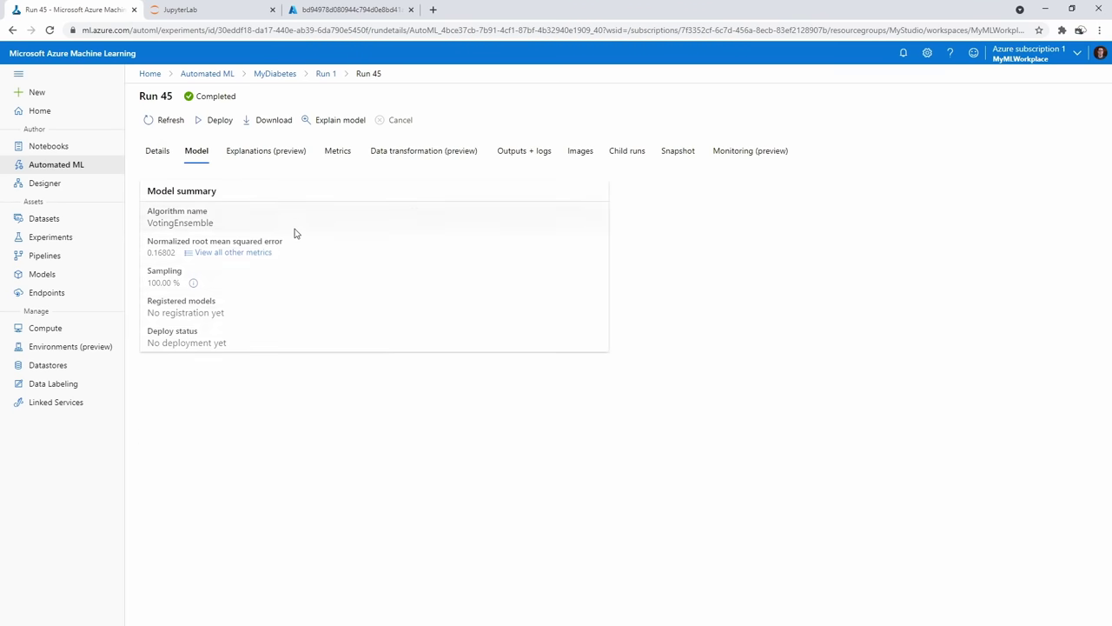
click(283, 155)
click(192, 156)
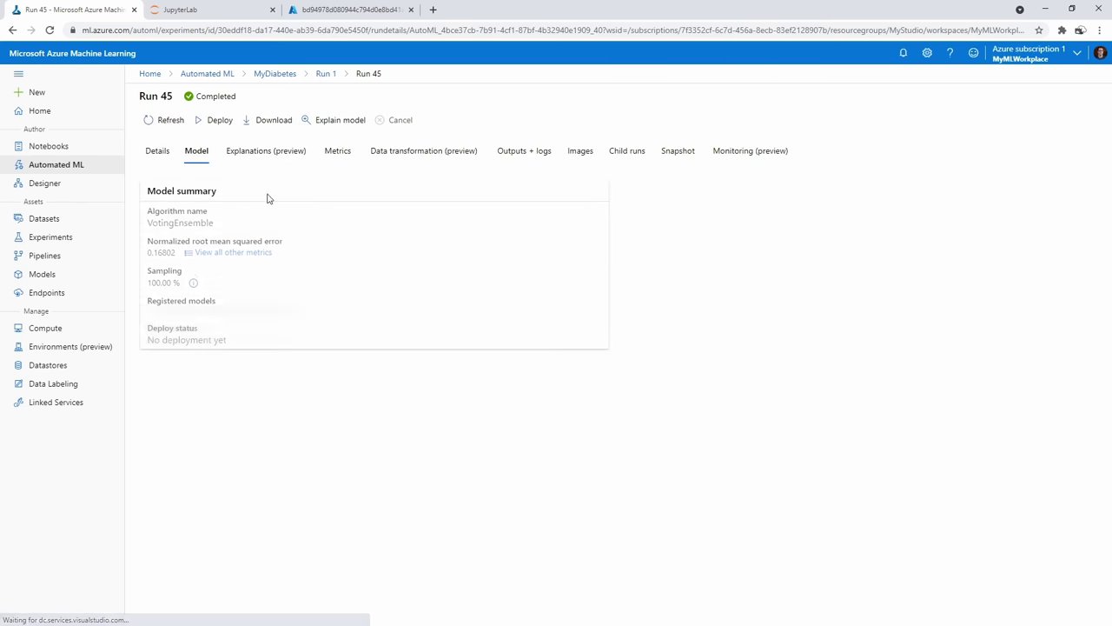
Return through the Automated ML runs to MyDiabetes Run 1's model list and select the VotingEnsemble model
click(160, 154)
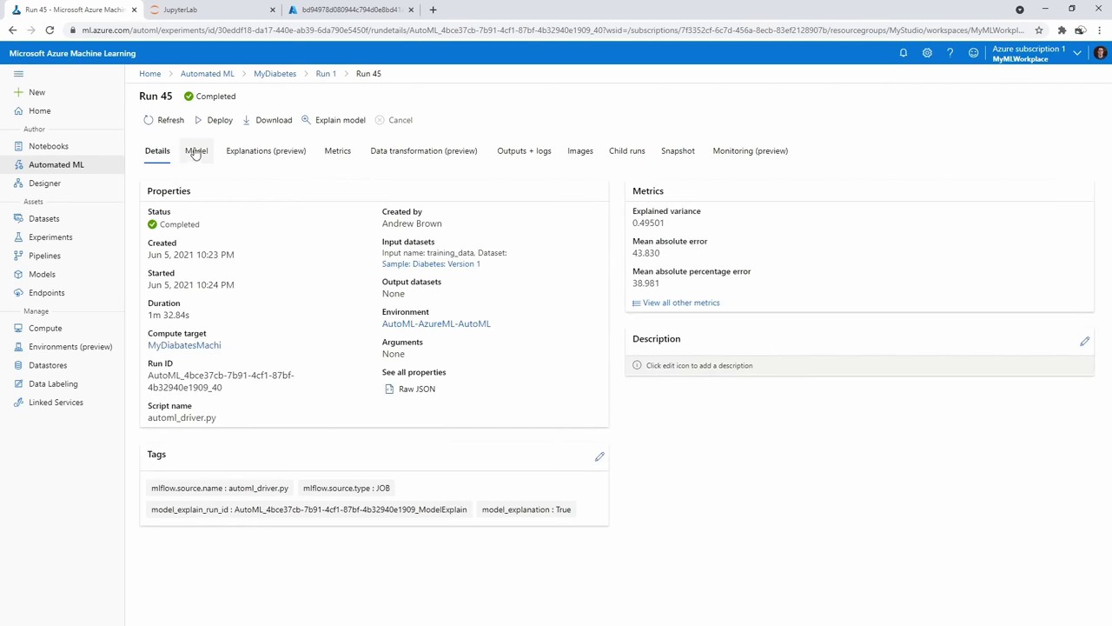
click(325, 75)
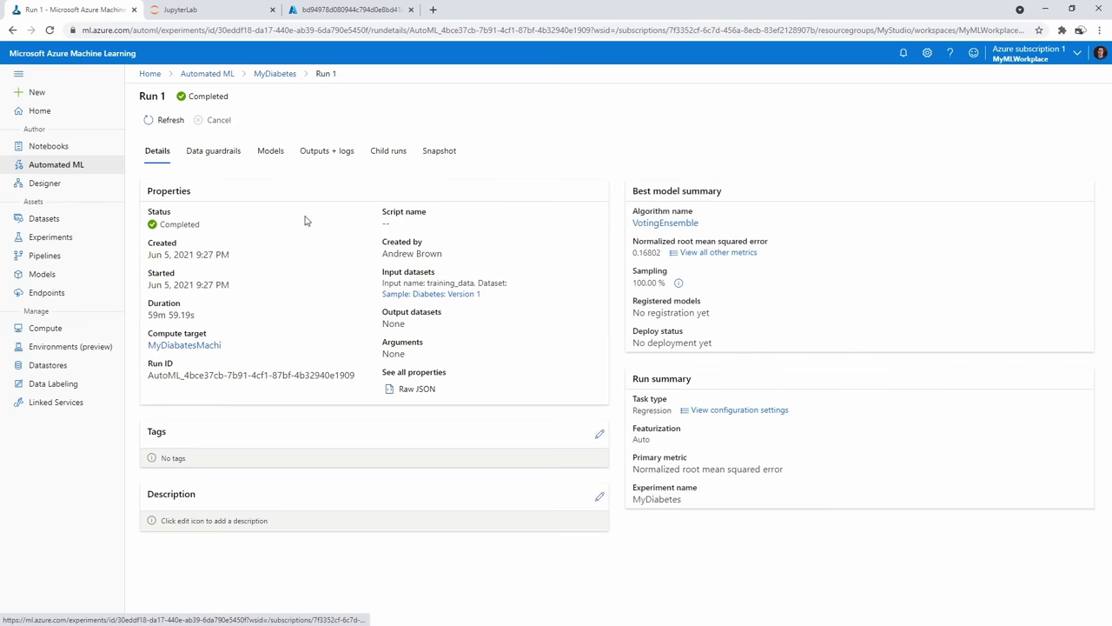
click(275, 74)
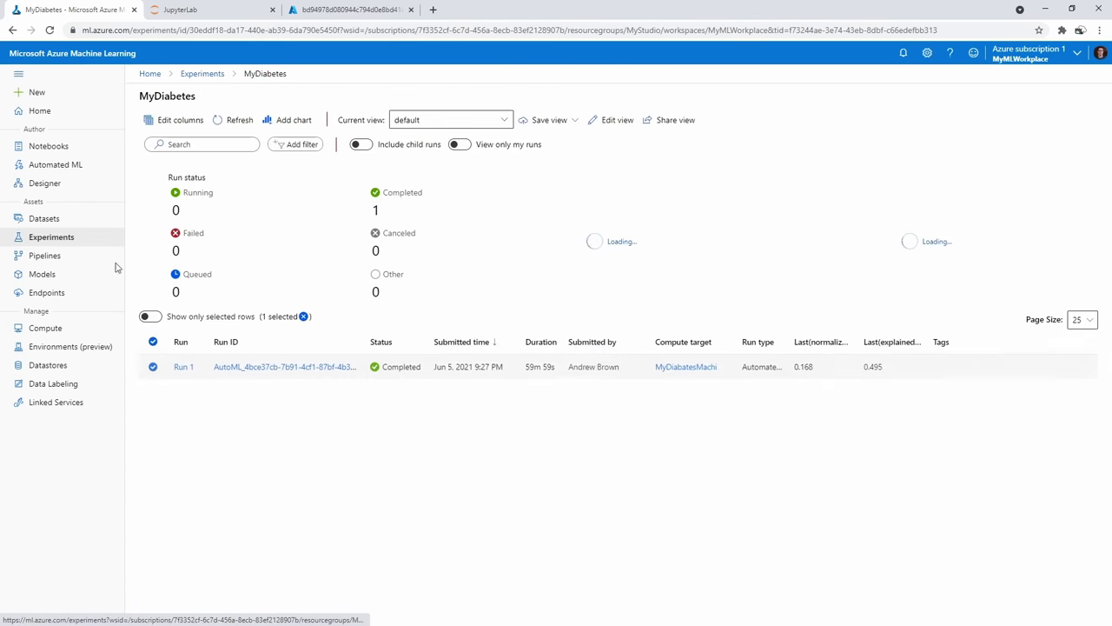
click(58, 165)
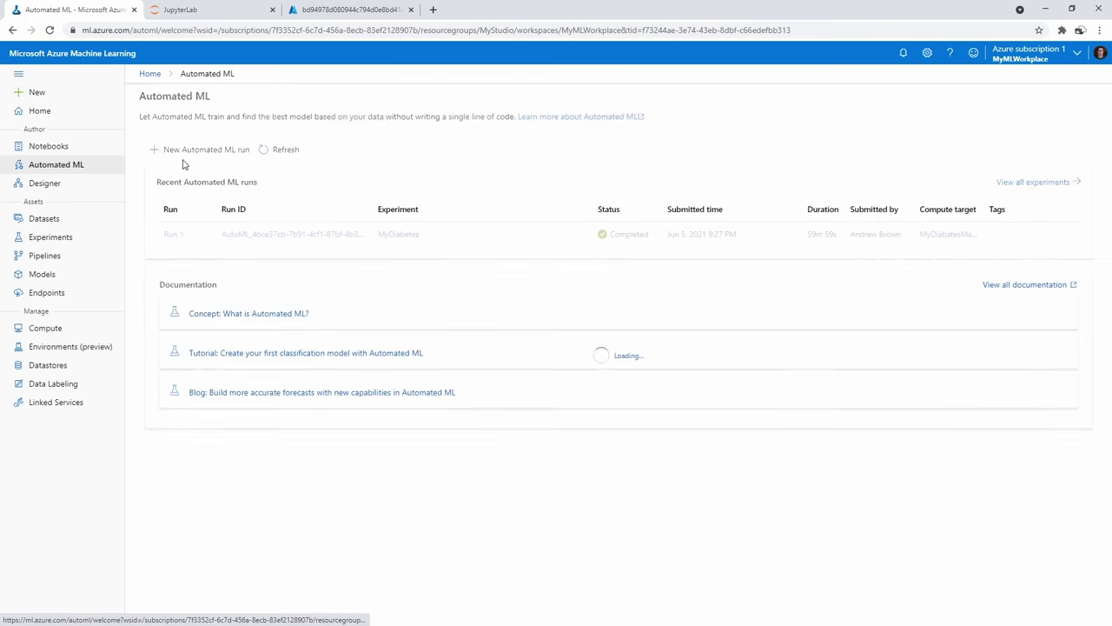
click(267, 235)
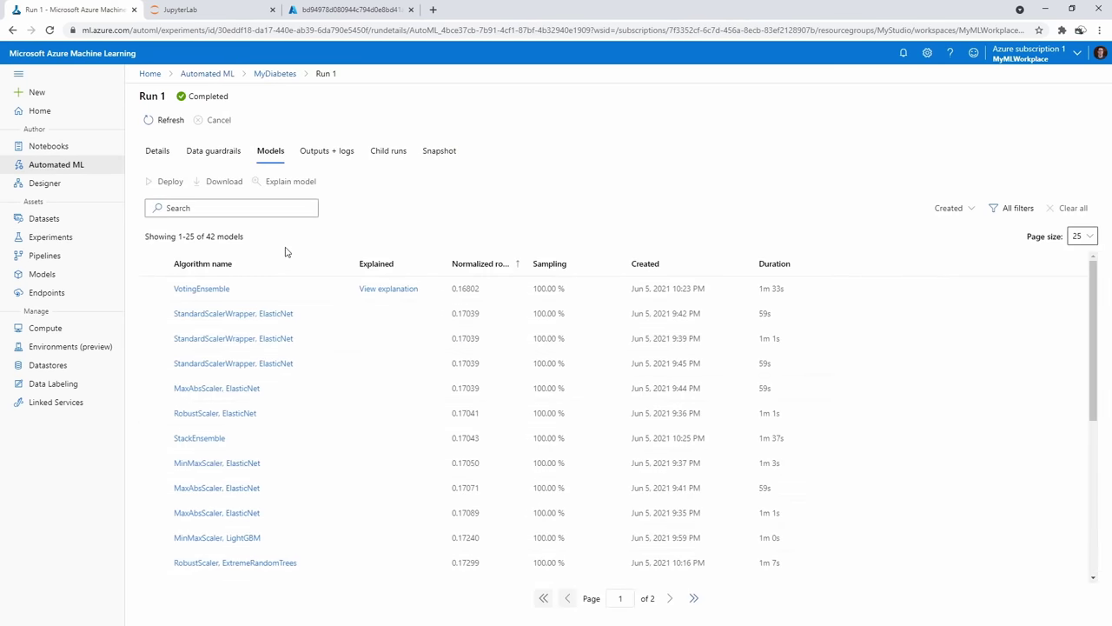
click(153, 313)
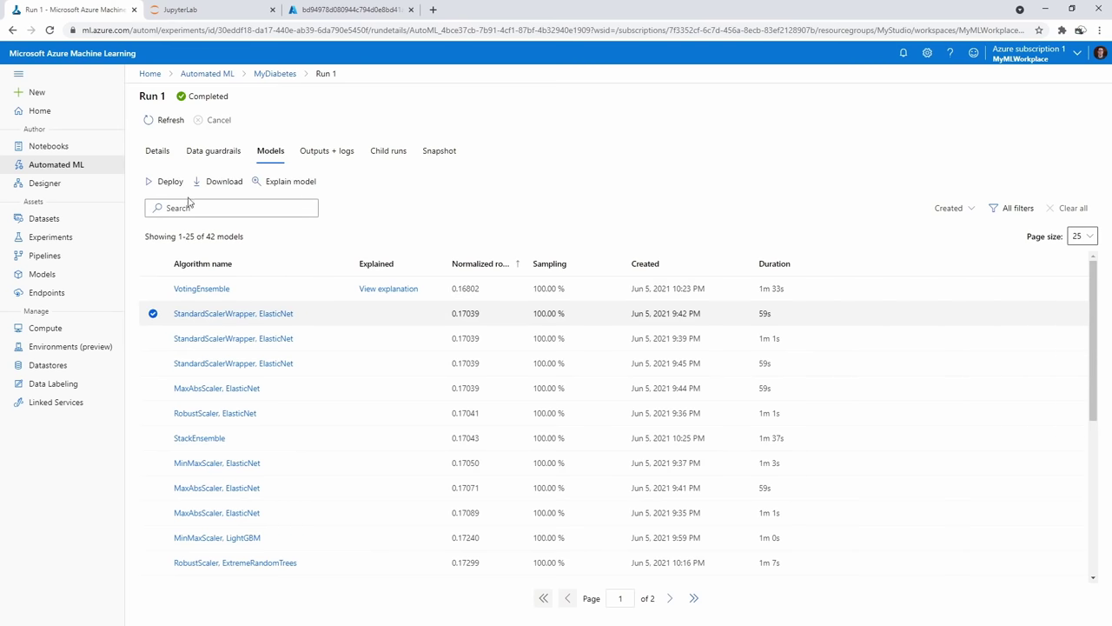
click(153, 288)
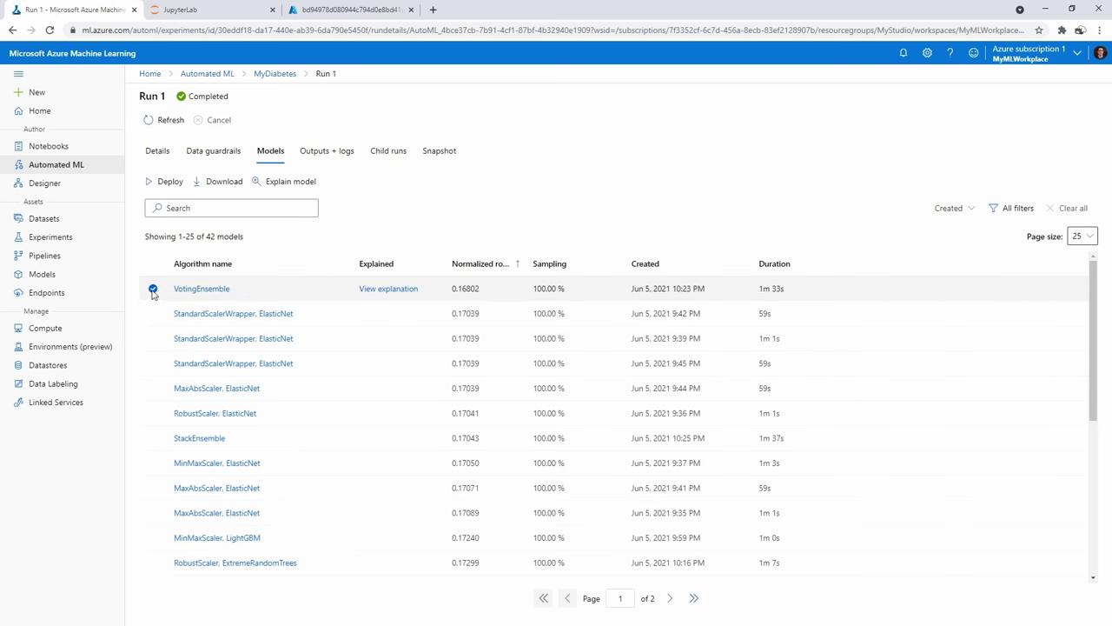
Review Run 1's data guardrails, including the automatic featurization note and the high cardinality feature detection check
click(206, 156)
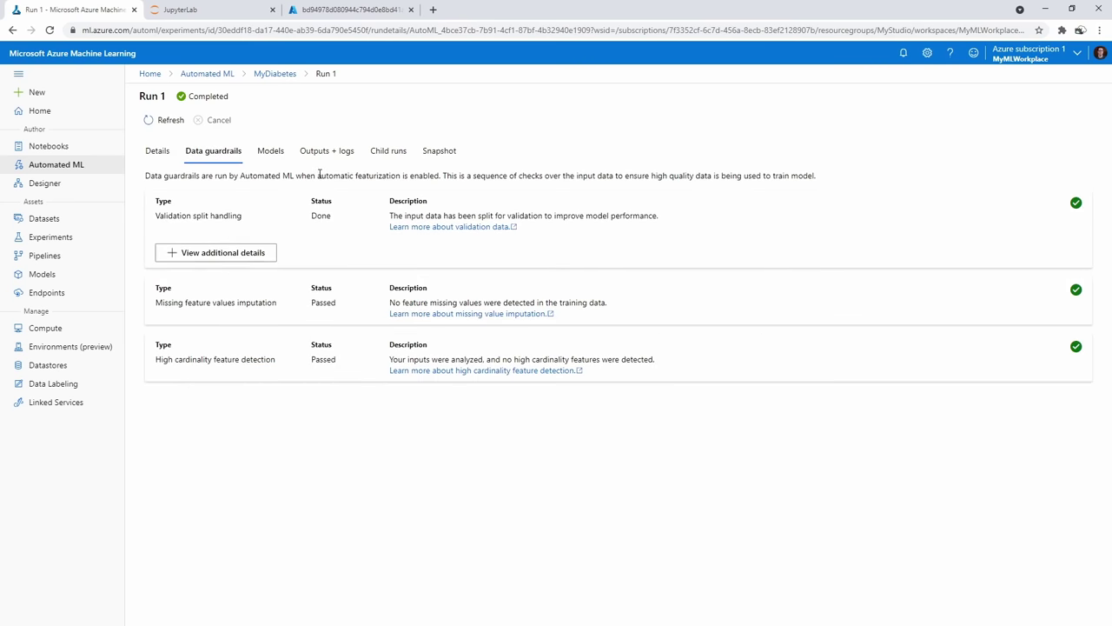
drag(319, 175, 404, 175)
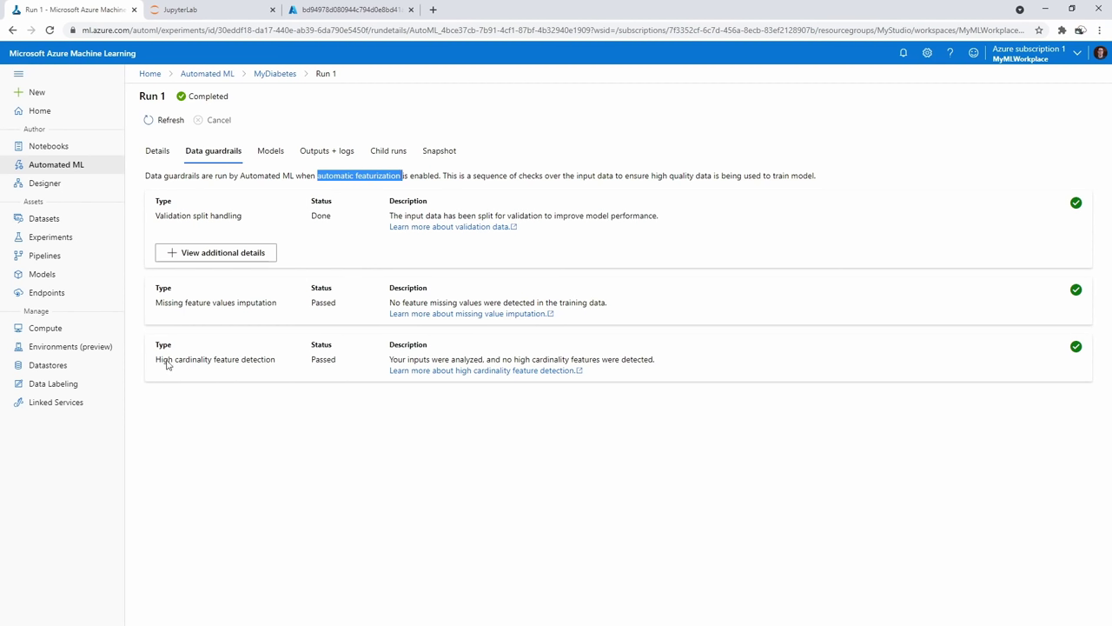
drag(166, 364, 244, 360)
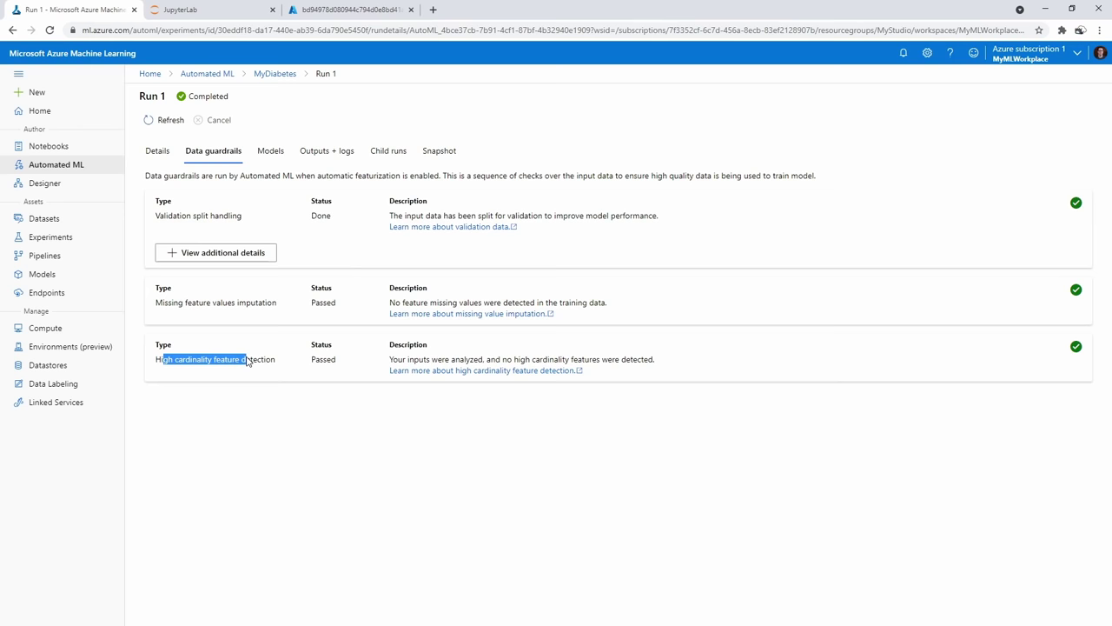
Start deploying the VotingEnsemble model from Run 1's model list and name the deployment InferMyDiabetes
click(270, 153)
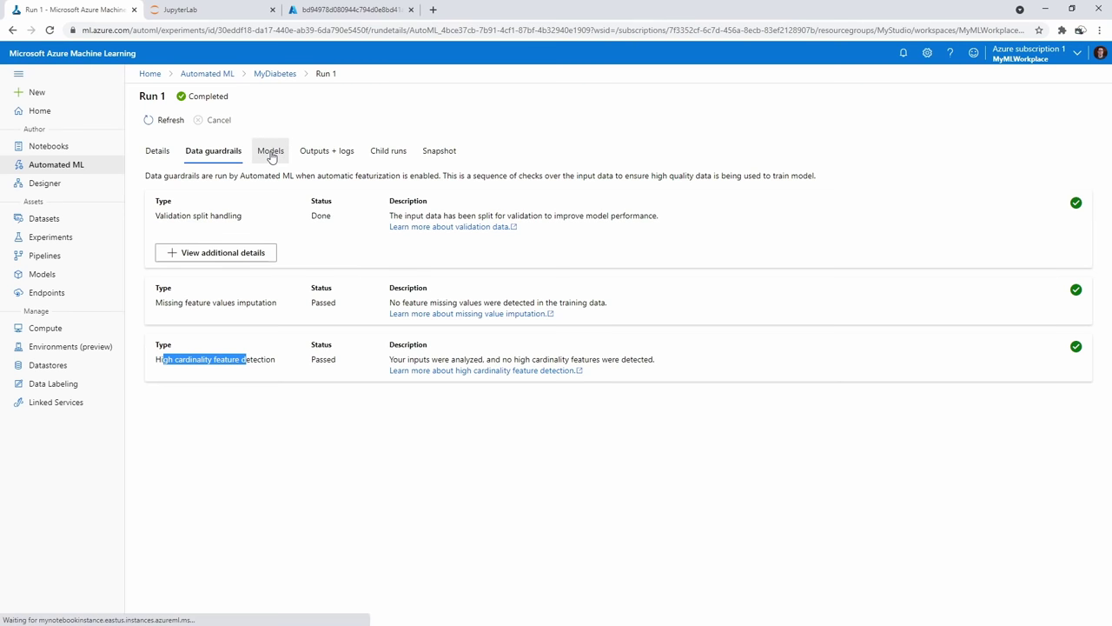
click(152, 290)
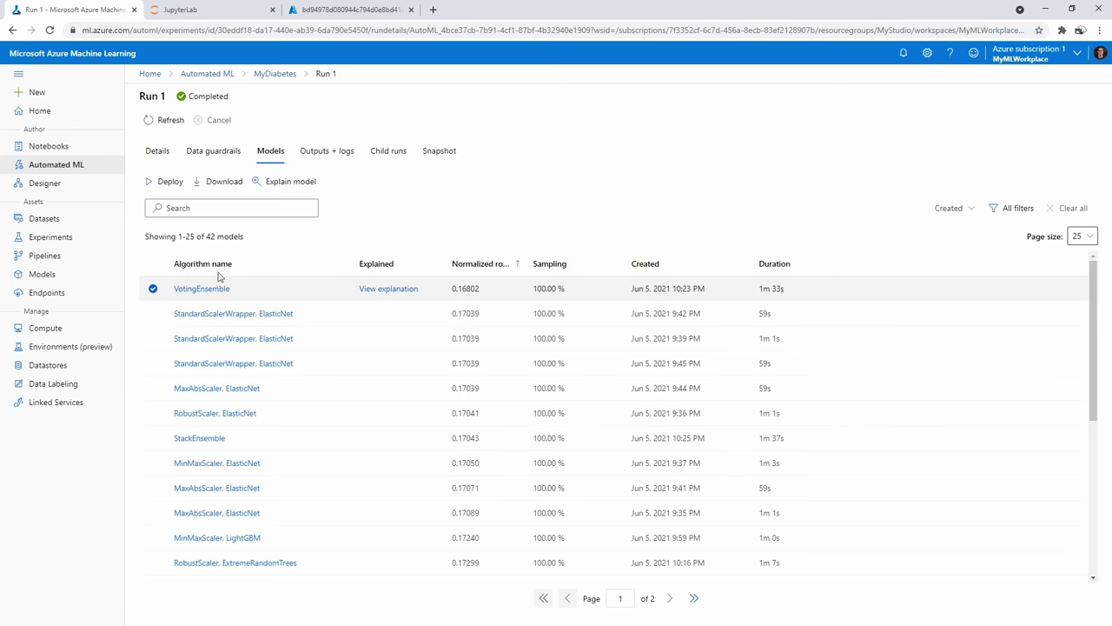
click(166, 180)
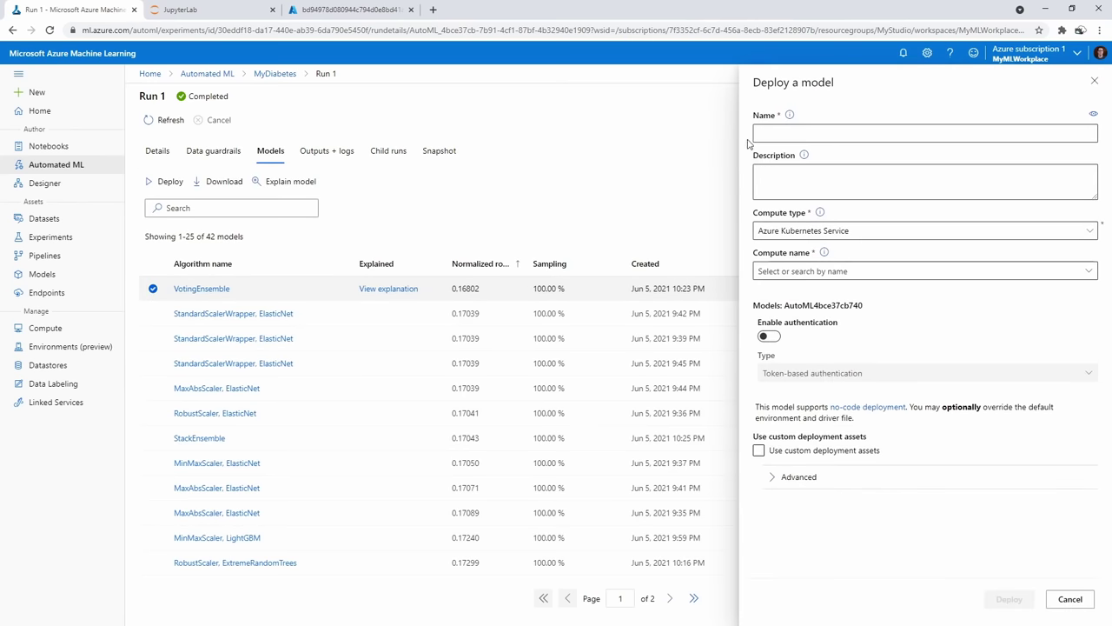
click(782, 132)
text(diabet)
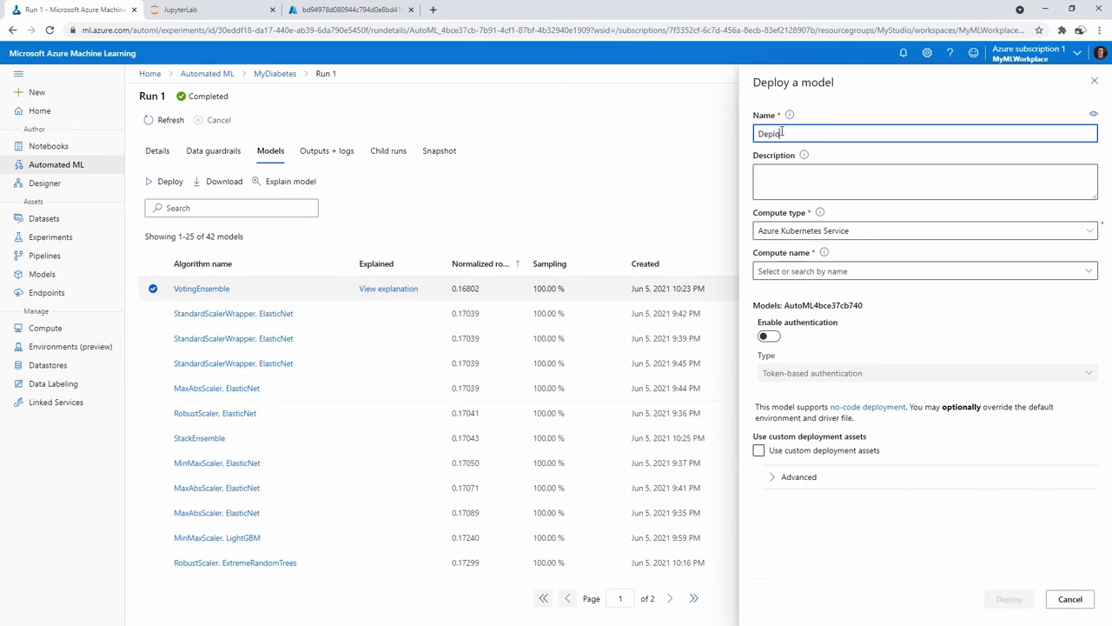
key(ctrl+a)
key(BackSpace)
text(InferMyDiabetes)
Try Azure Container Instance as the deployment's compute type and switch back to Azure Kubernetes Service
click(864, 252)
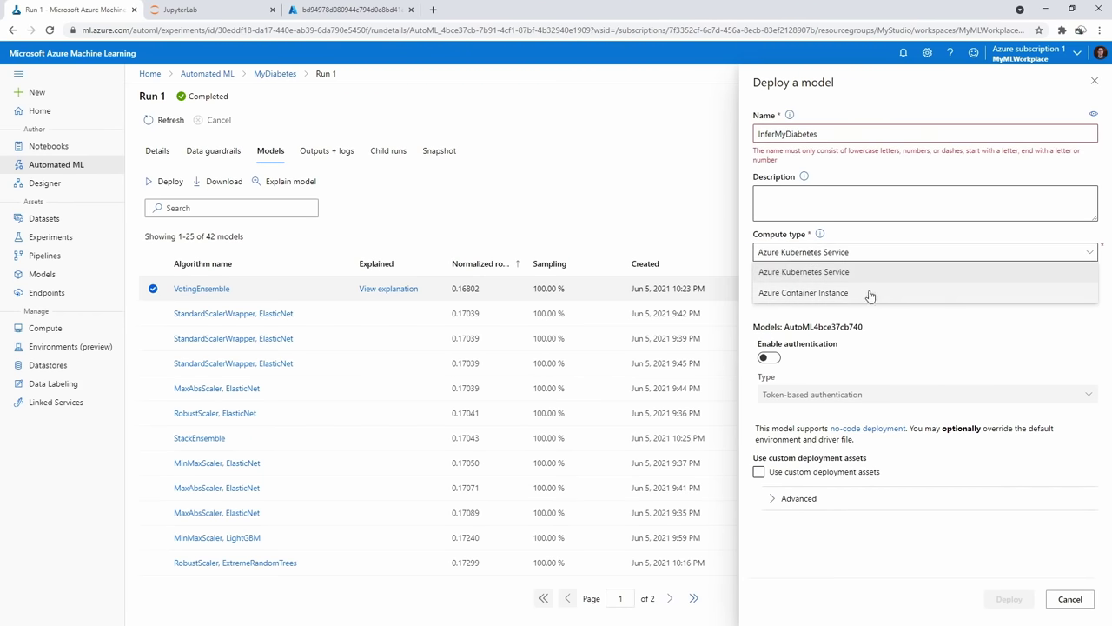
click(830, 293)
click(857, 254)
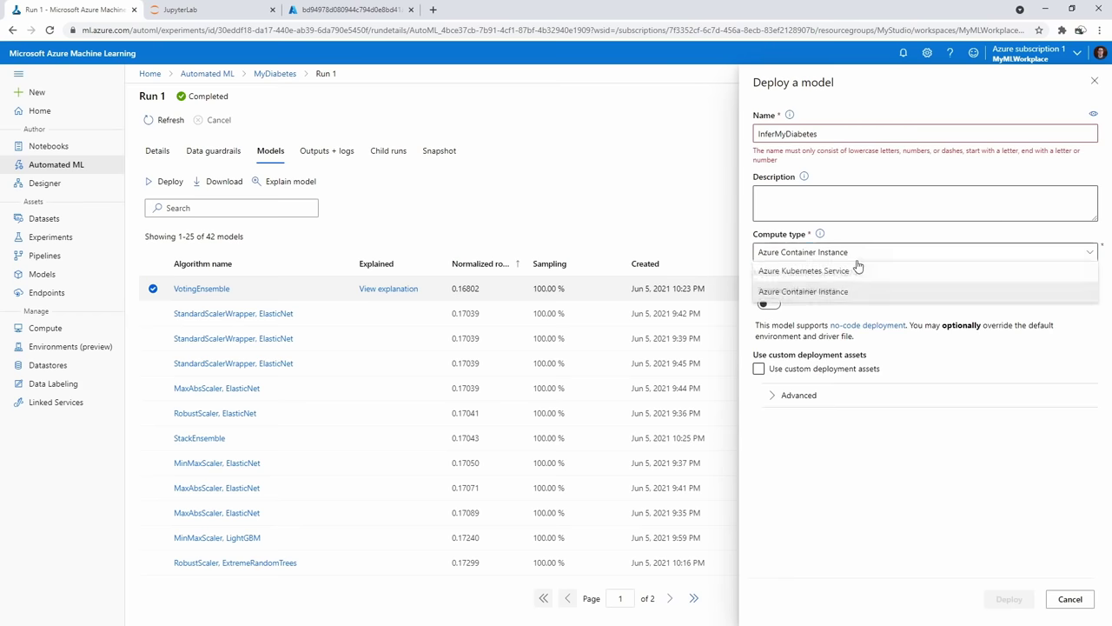
click(857, 270)
Rename the deployment diabetesprod, using only lowercase letters
click(840, 142)
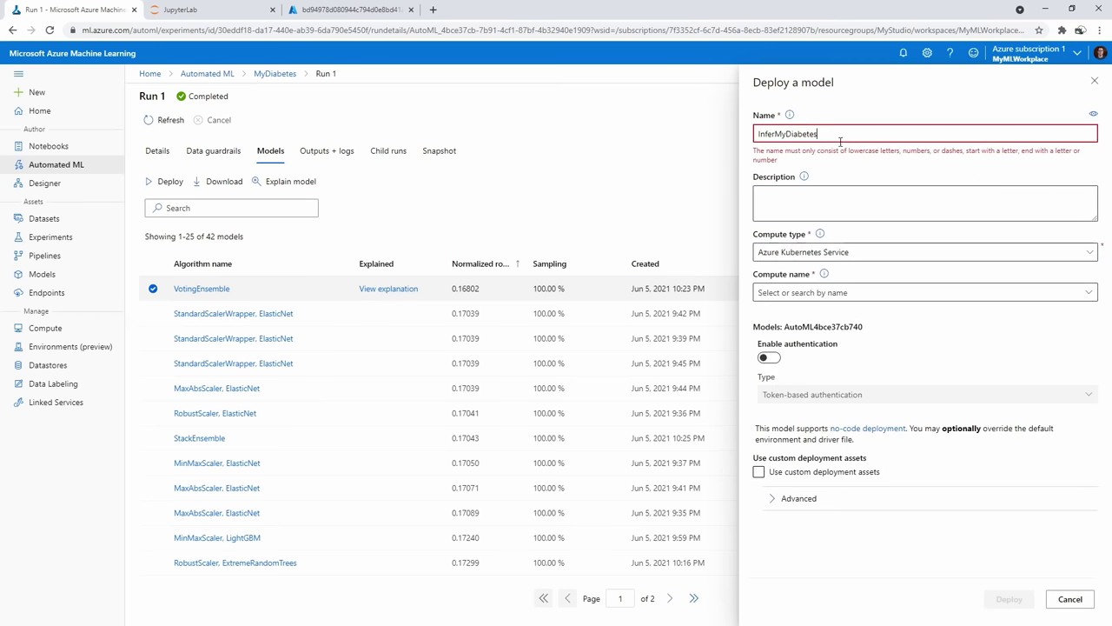
click(839, 207)
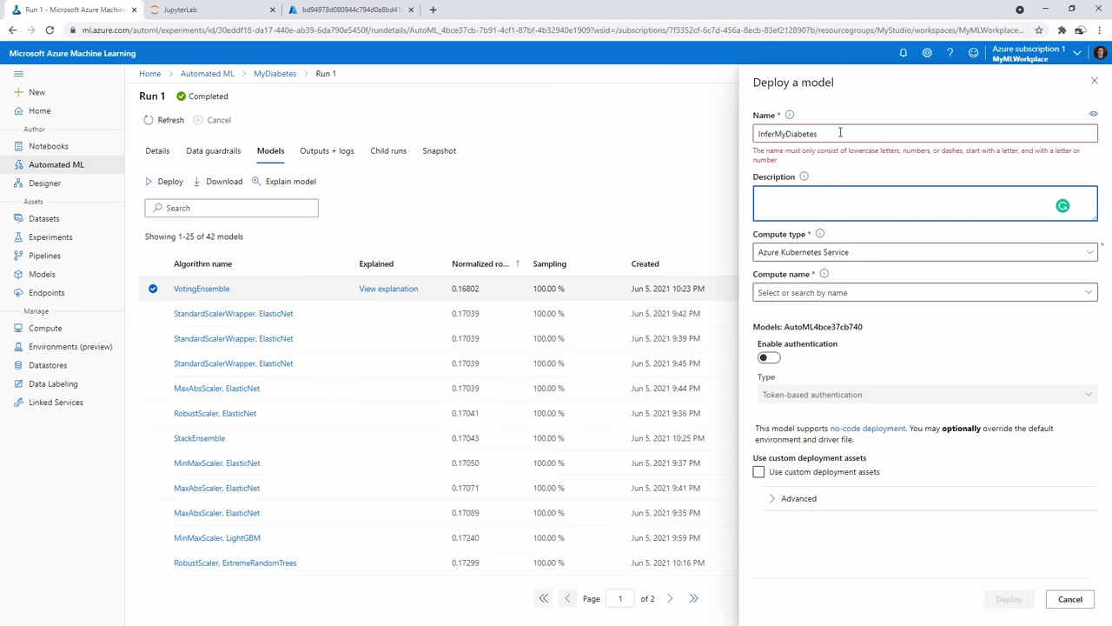
drag(842, 133, 704, 131)
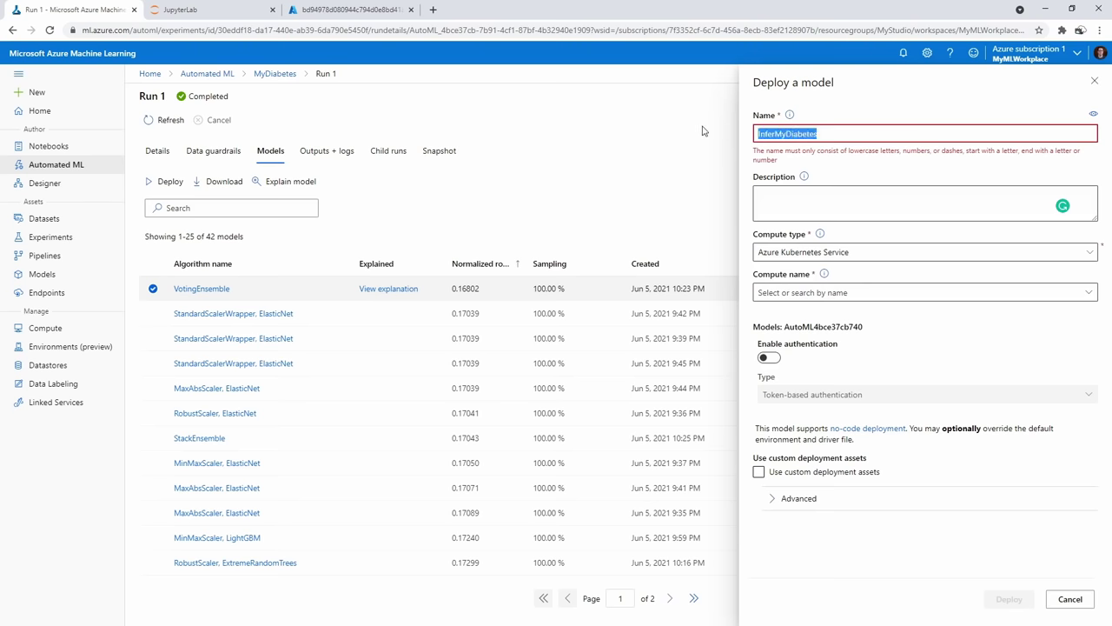
text(diabetesprod)
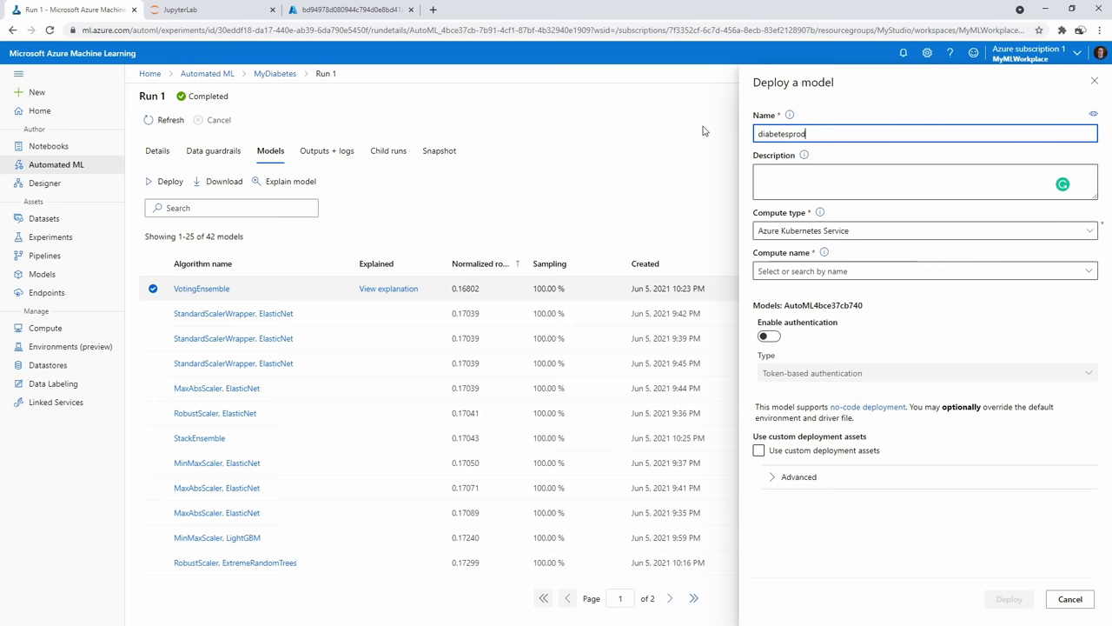
click(826, 170)
Try to enter a compute name for the Azure Kubernetes Service deployment and check the field's help
click(875, 273)
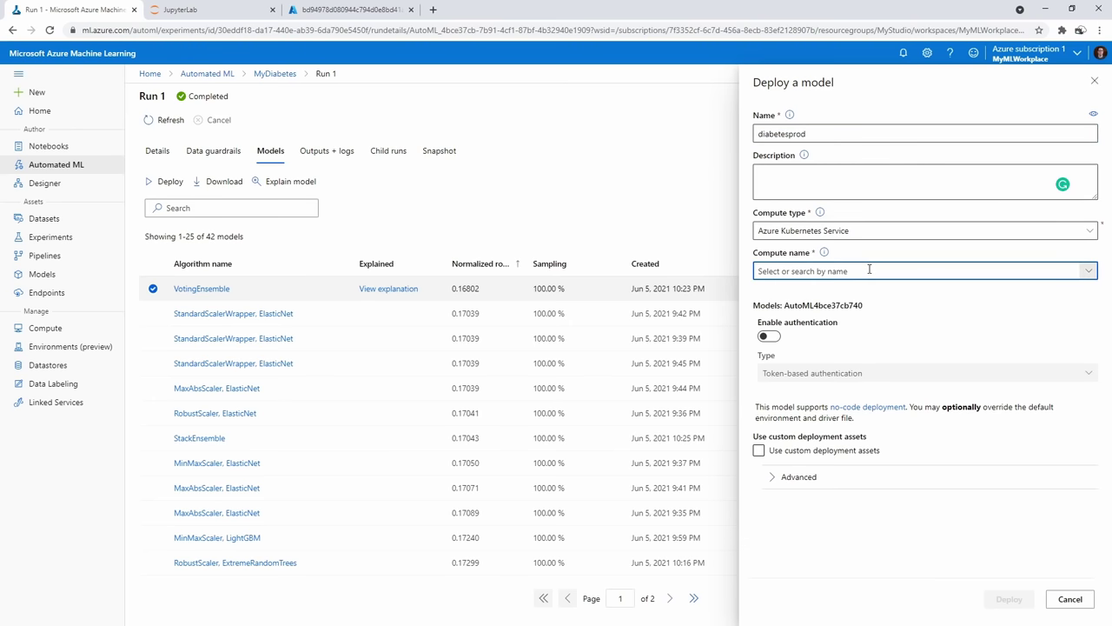
text(akddiabetes)
click(943, 339)
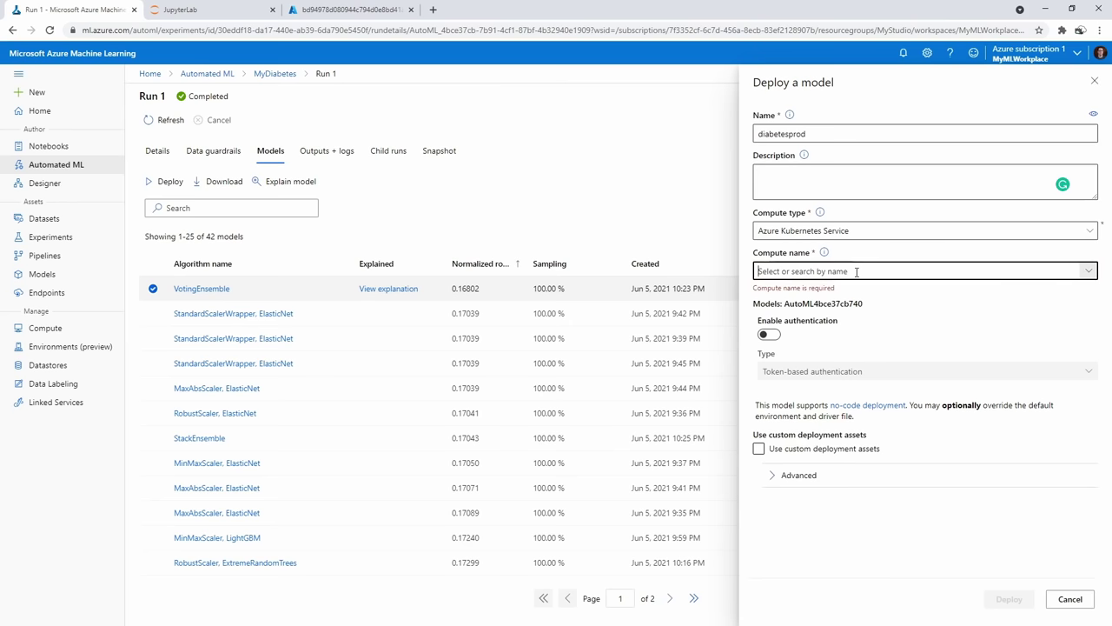
click(902, 271)
click(825, 252)
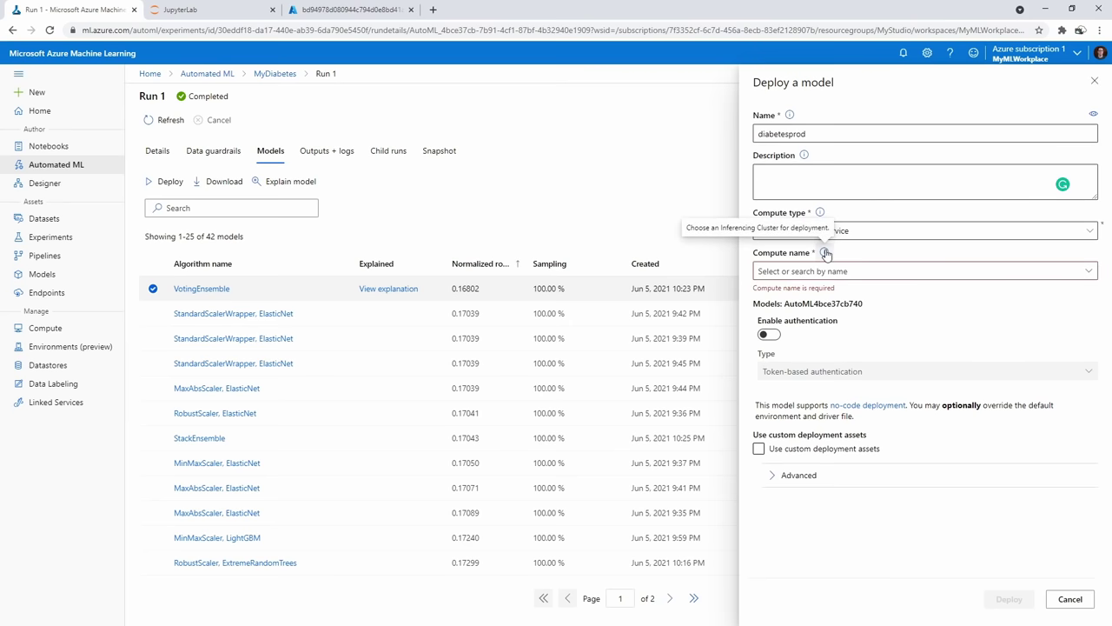
click(830, 272)
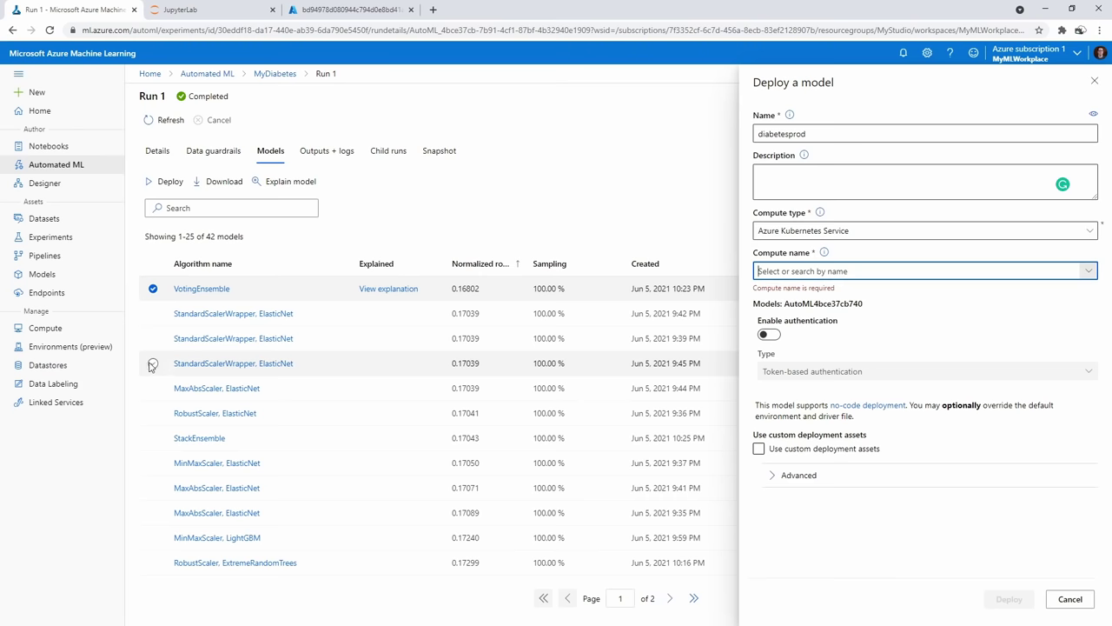
Open the Compute page in a separate browser tab, start creating a new inference cluster and look through its location choices
right_click(92, 328)
click(113, 332)
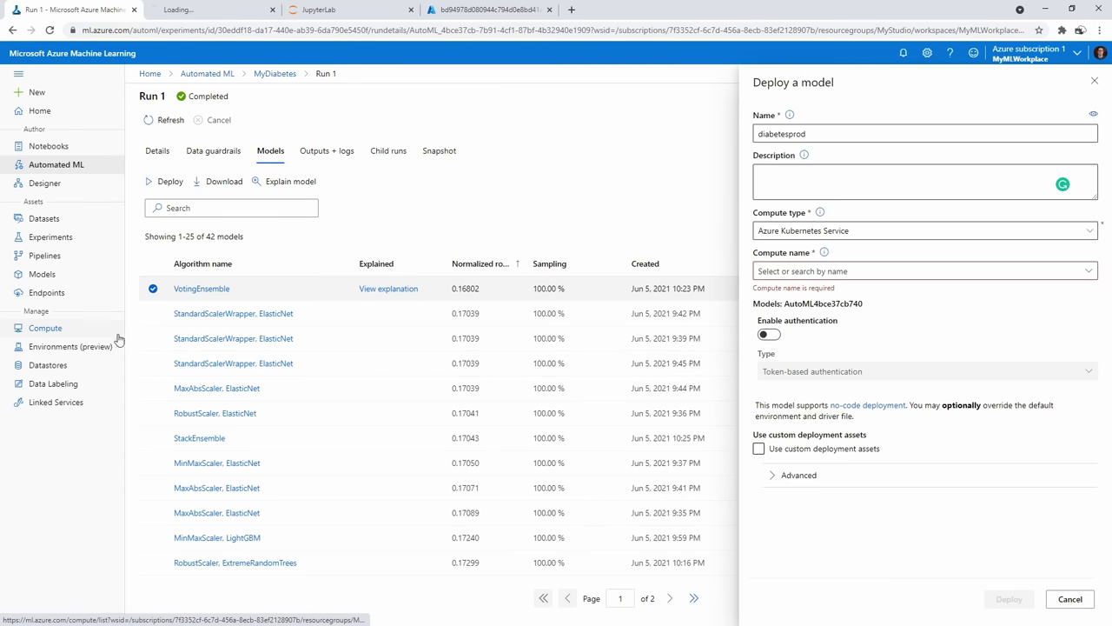
click(193, 10)
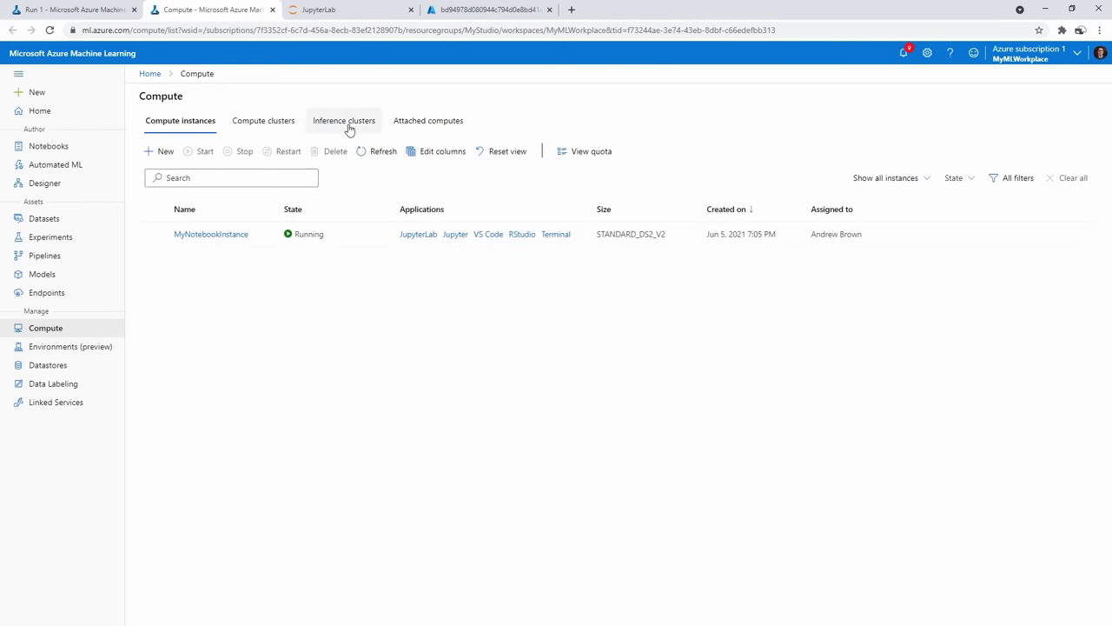
click(346, 123)
click(510, 405)
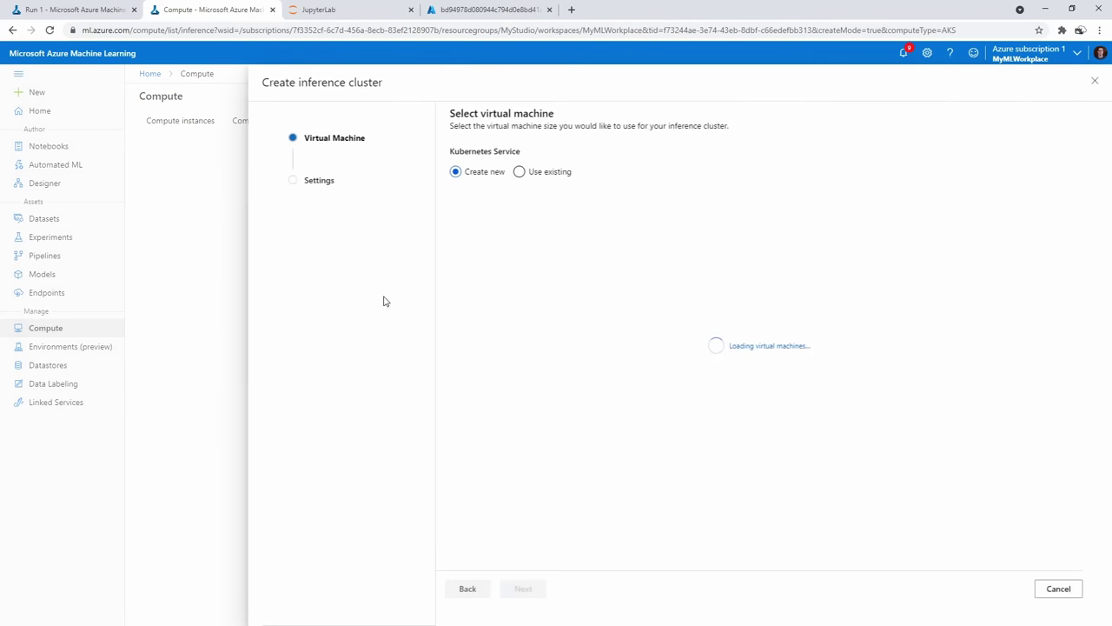
click(517, 218)
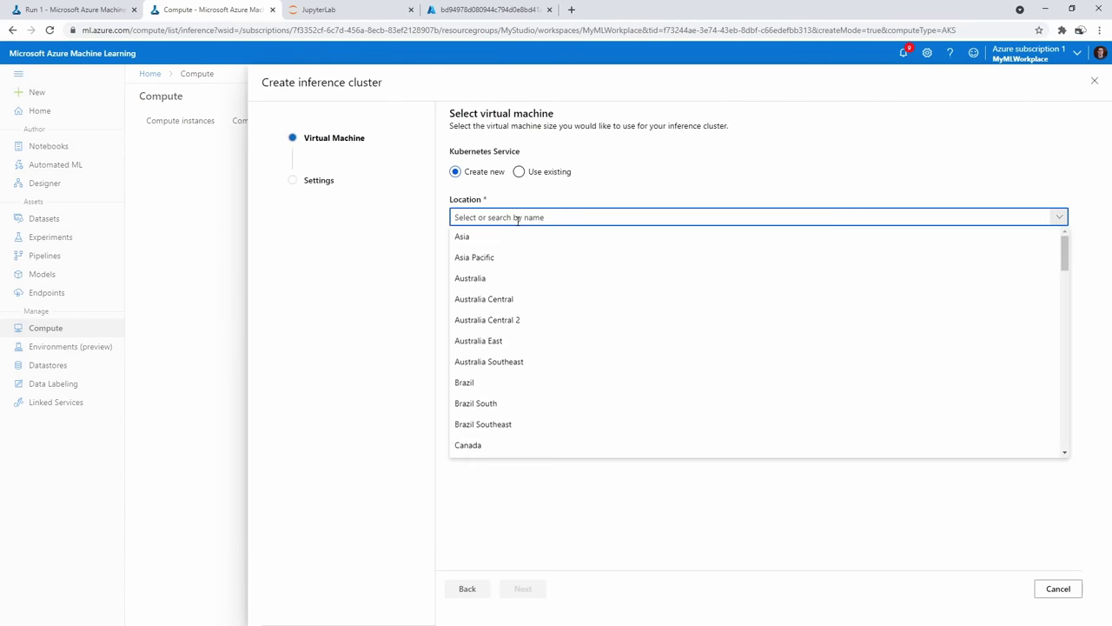
click(260, 206)
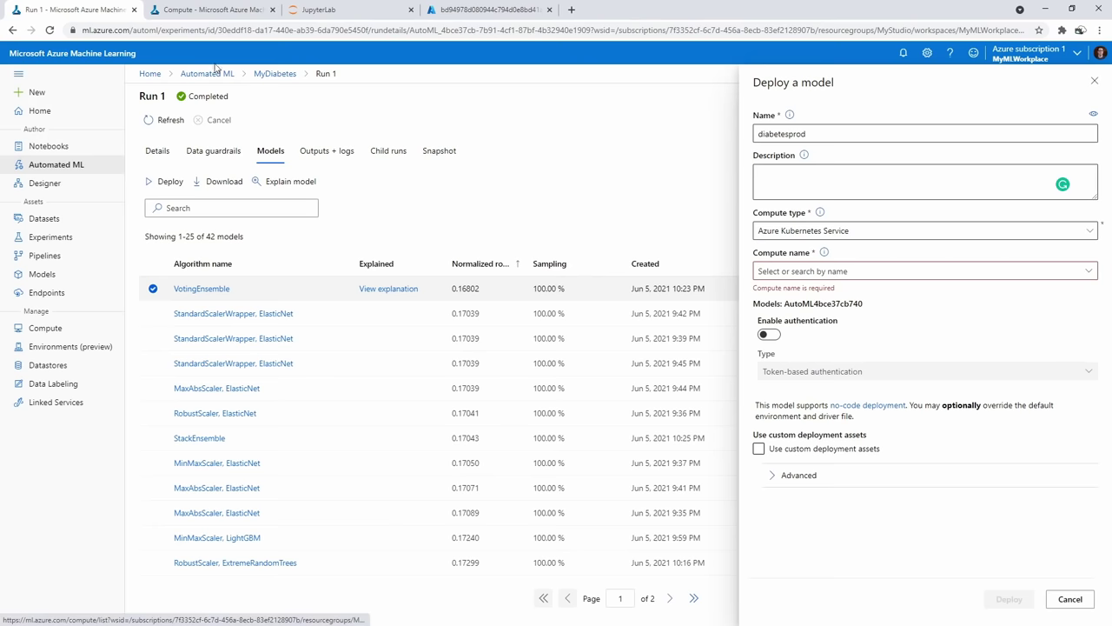
Look up MyMLWorkplace's location among the Machine learning workspaces in the Azure portal and return to the inference cluster form
click(207, 10)
click(480, 8)
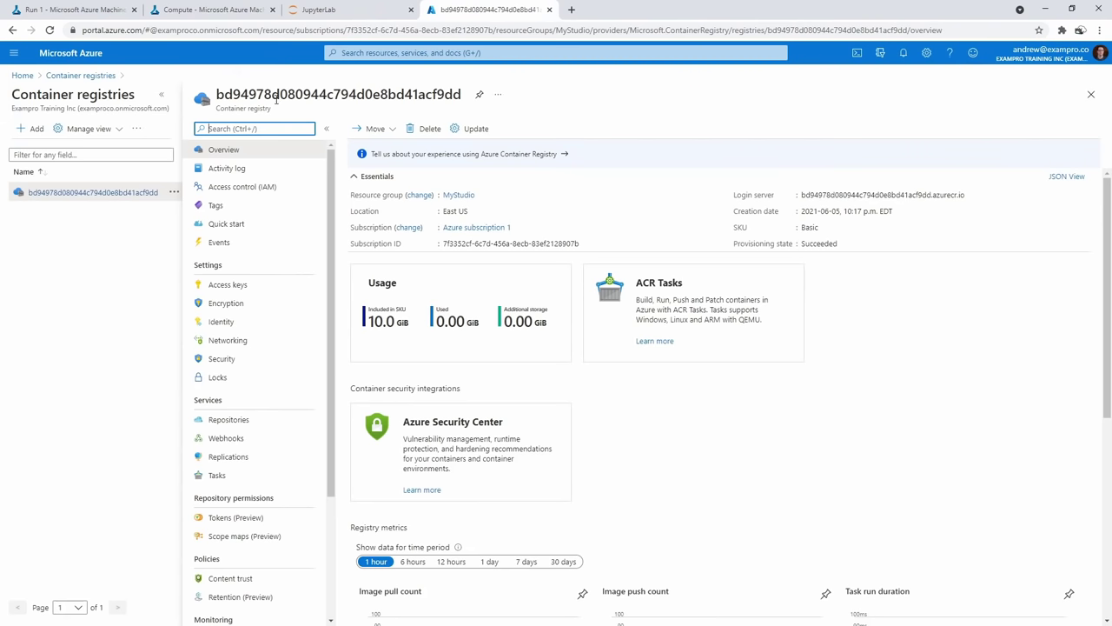
click(423, 50)
text(studio)
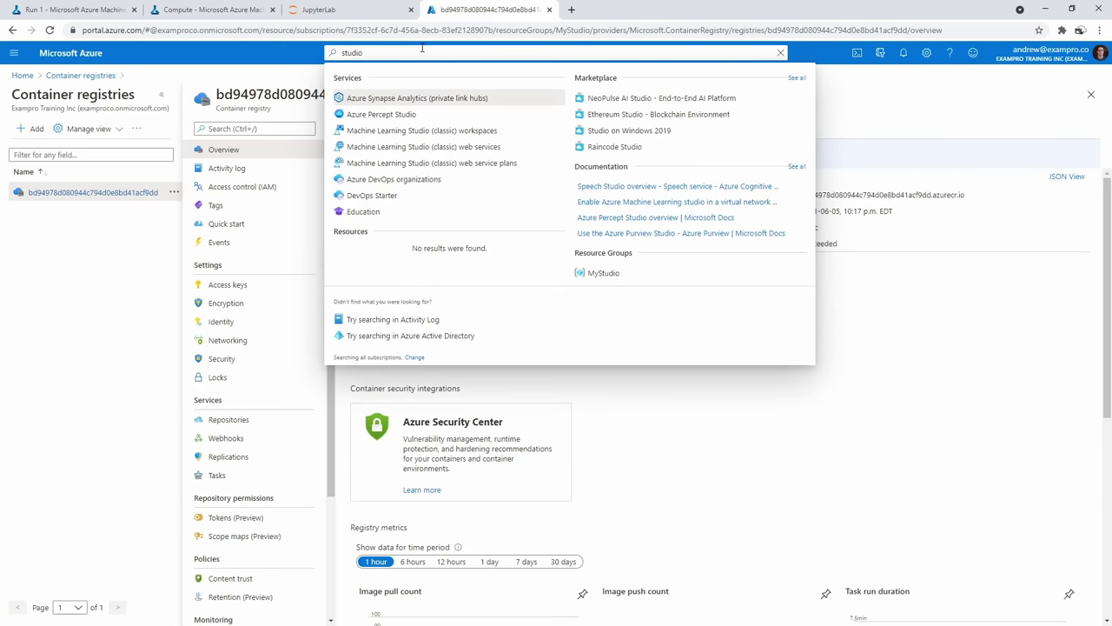
key(ctrl+a)
text(azure me)
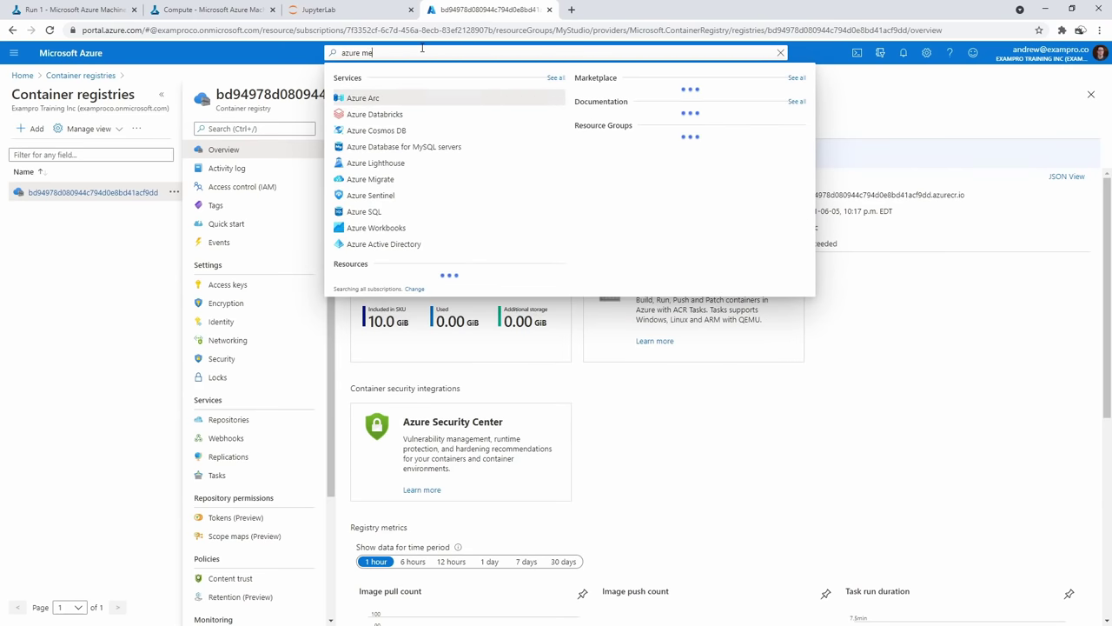
text(achine learning)
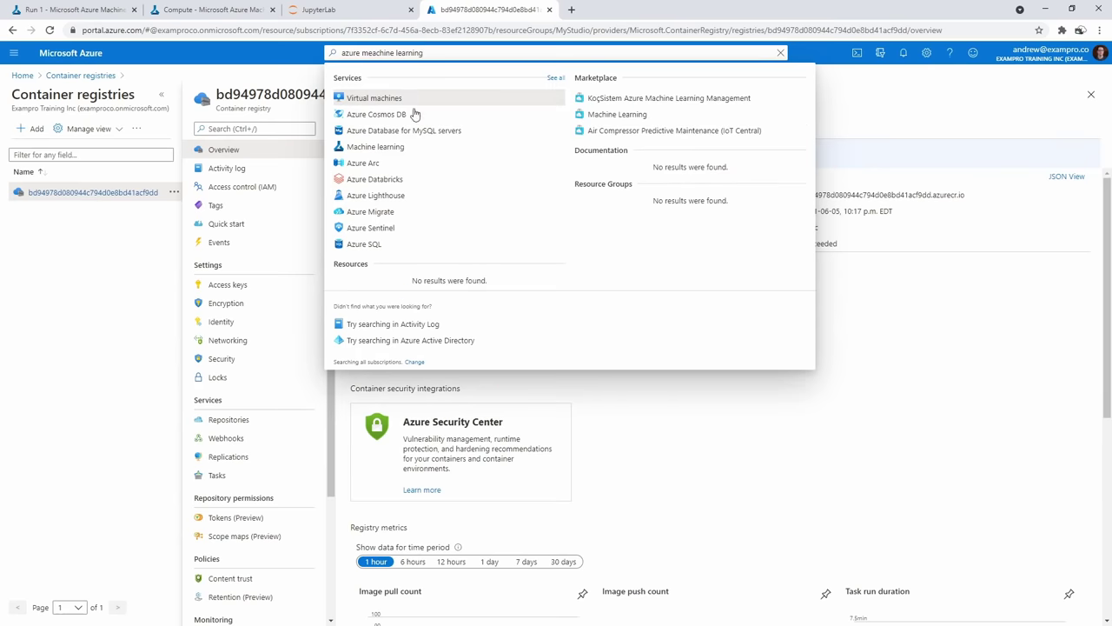
click(410, 150)
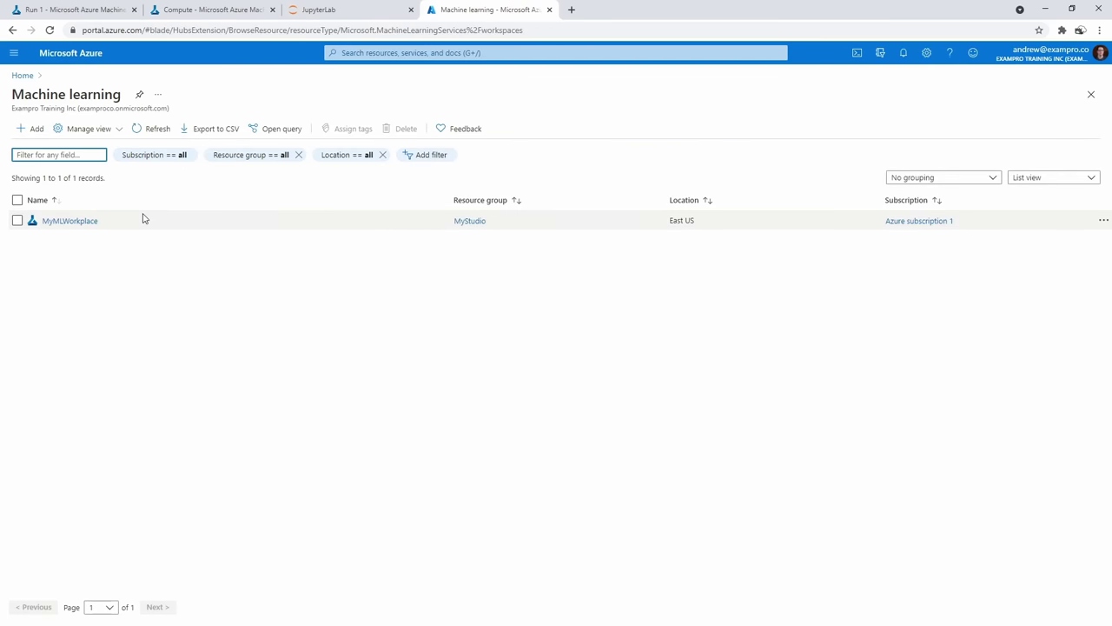
click(182, 12)
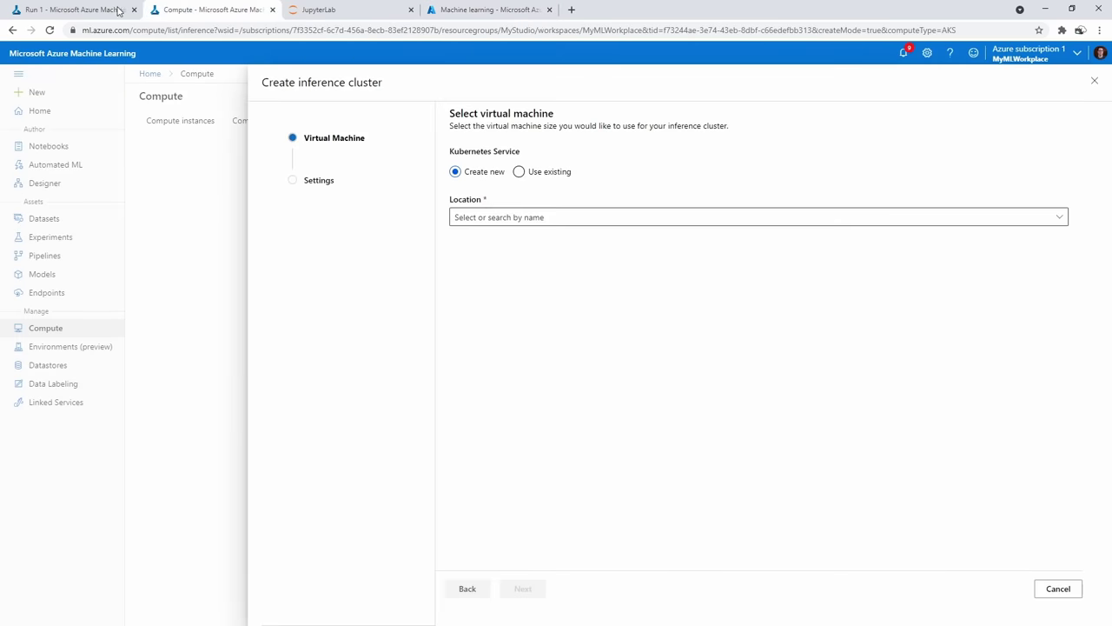
Set the new inference cluster's location to East US and select the Standard_A2 virtual machine size, continuing to its settings
click(564, 214)
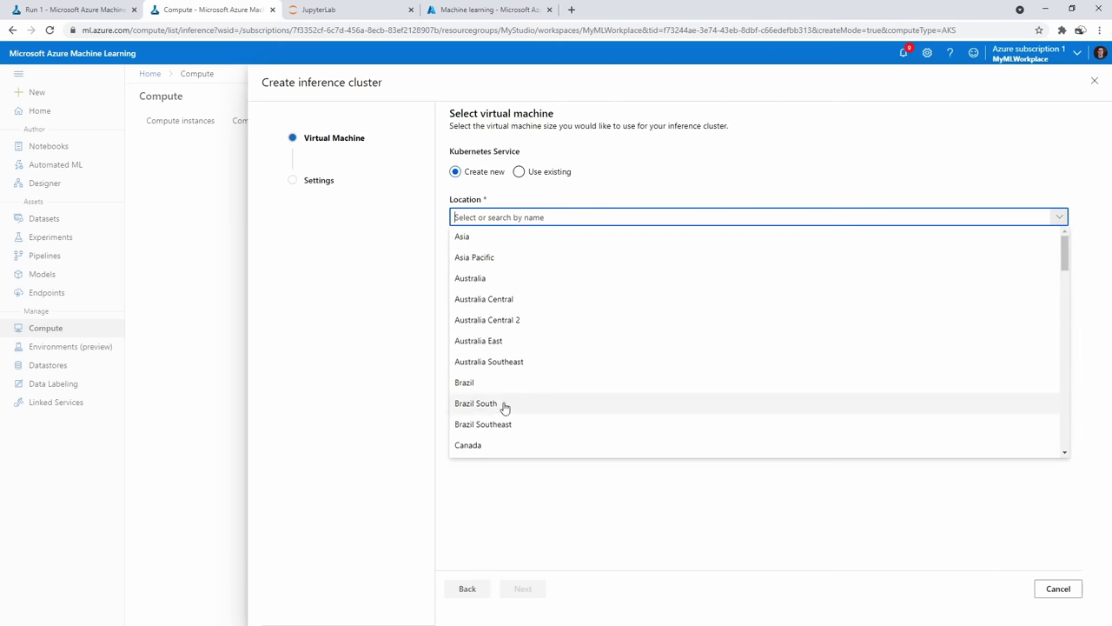
scroll(559, 328, down, 3)
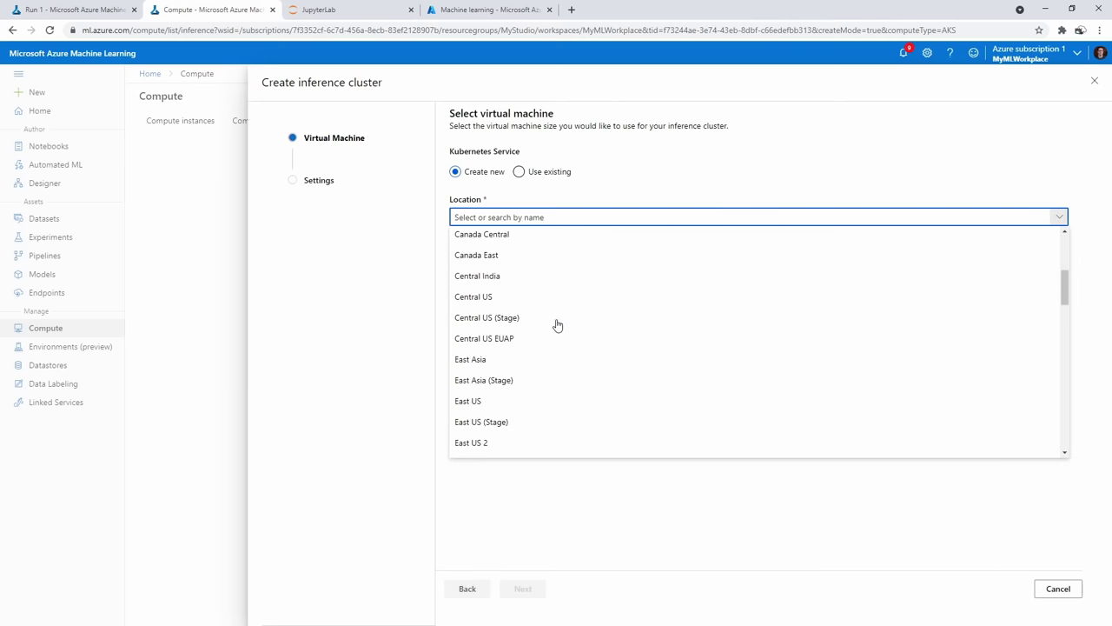
click(521, 400)
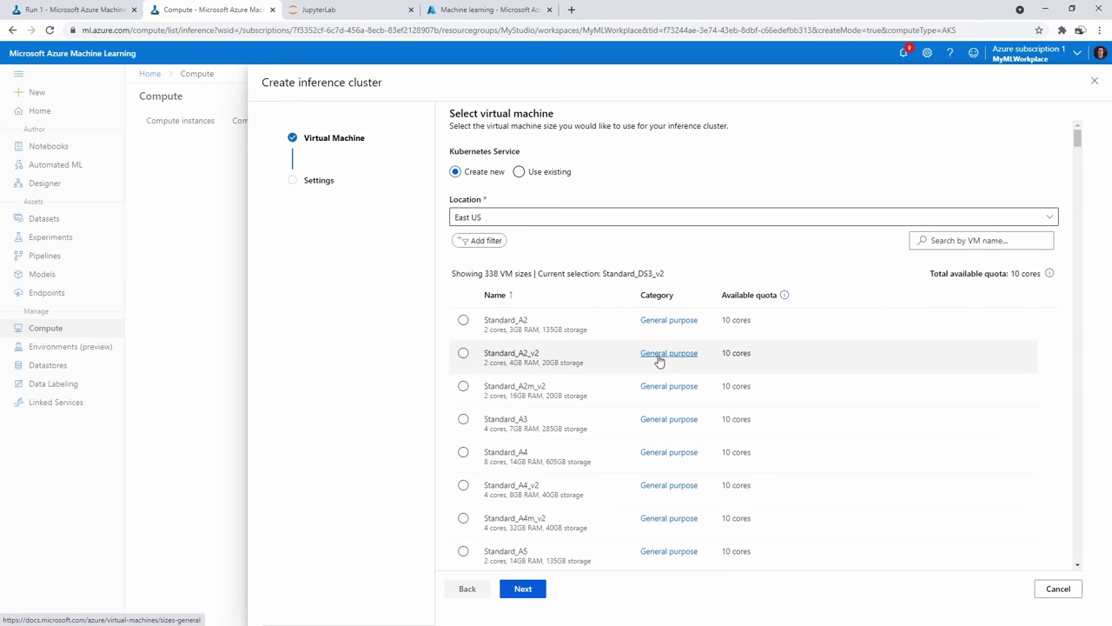
click(471, 323)
click(539, 596)
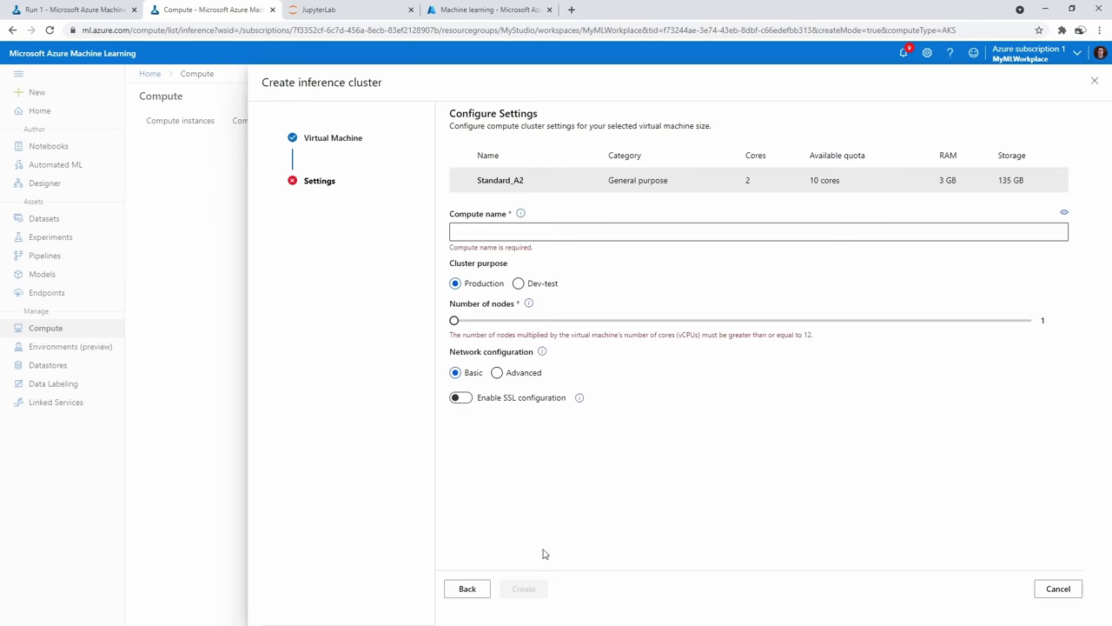
Name the compute MyDiabetesProd, set the number of nodes to 12 and try to create the production cluster
click(535, 229)
text(MyDiabetesProd)
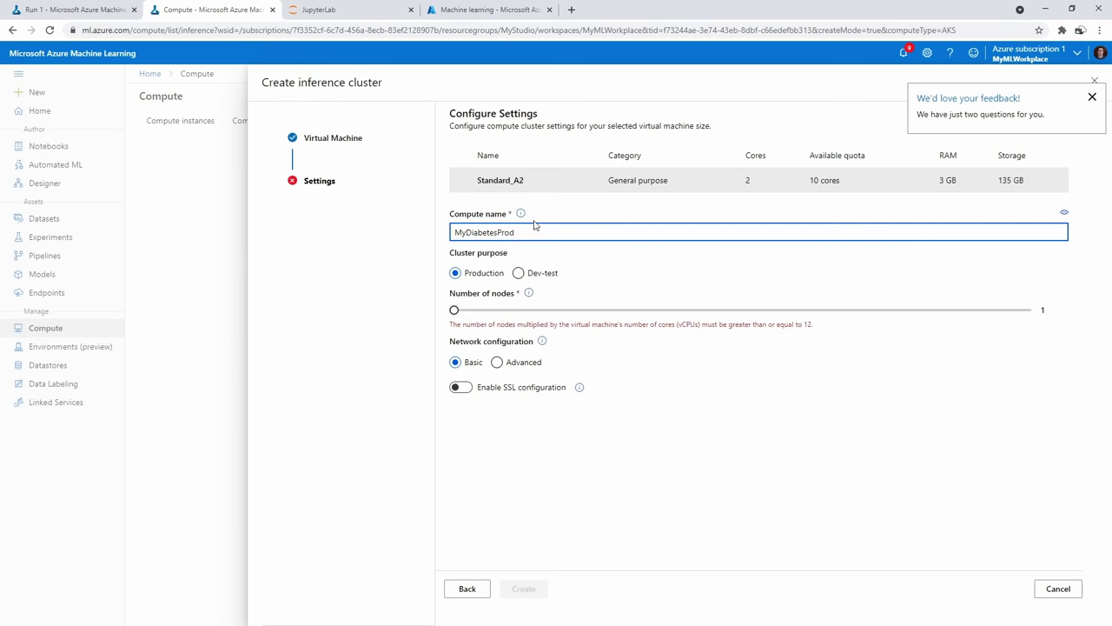
click(738, 516)
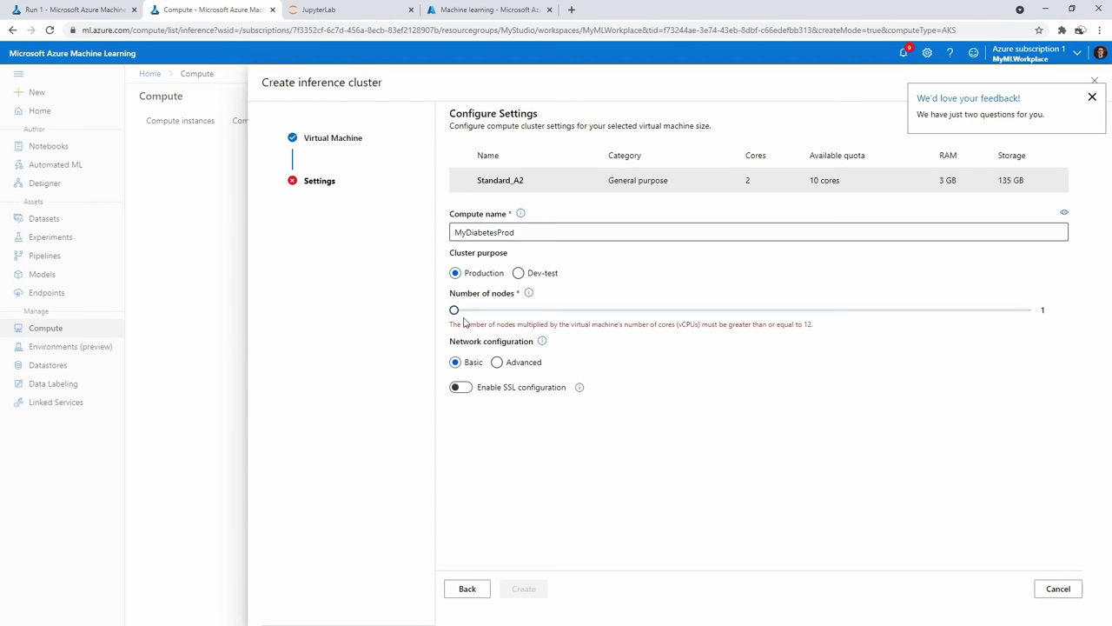
mouse_move(455, 310)
mouse_down()
mouse_move(478, 313)
mouse_move(443, 313)
mouse_up()
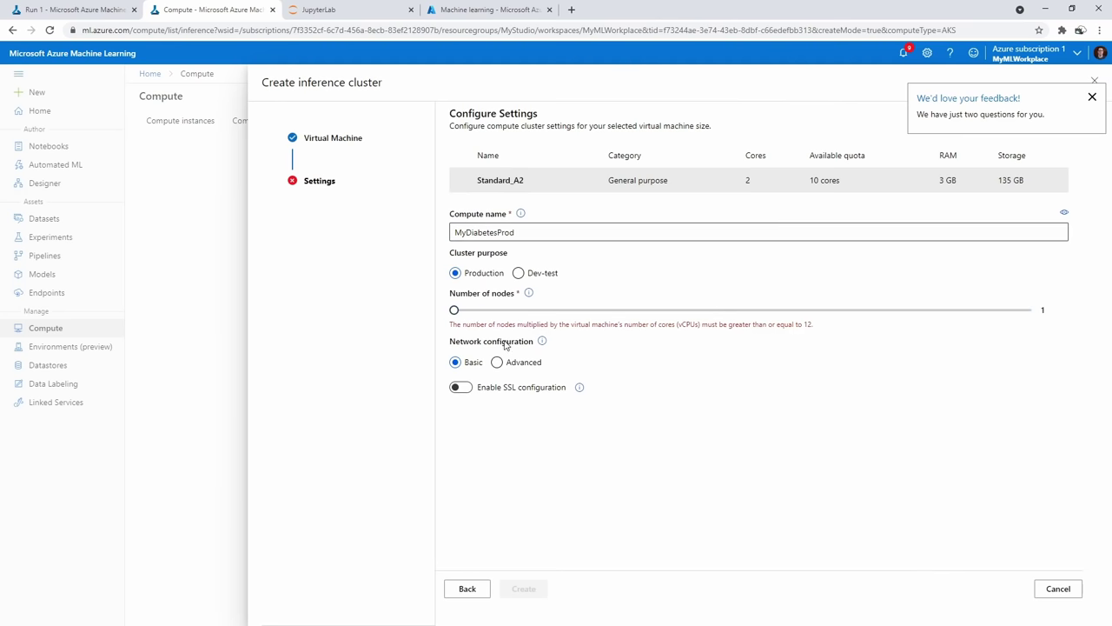
drag(570, 339, 642, 324)
click(652, 343)
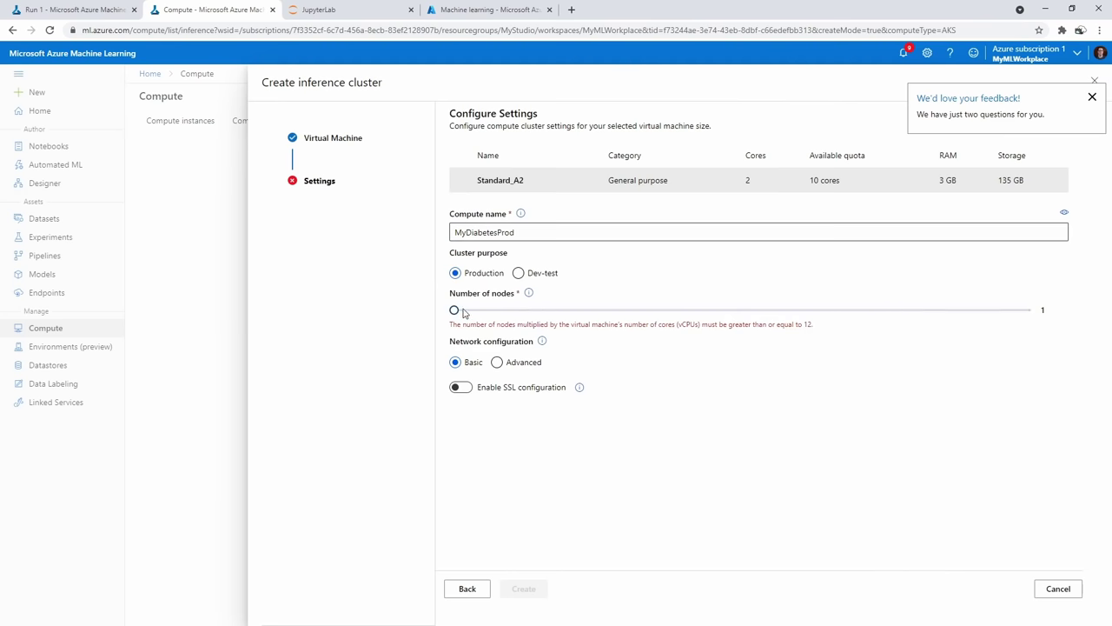
drag(454, 309, 519, 308)
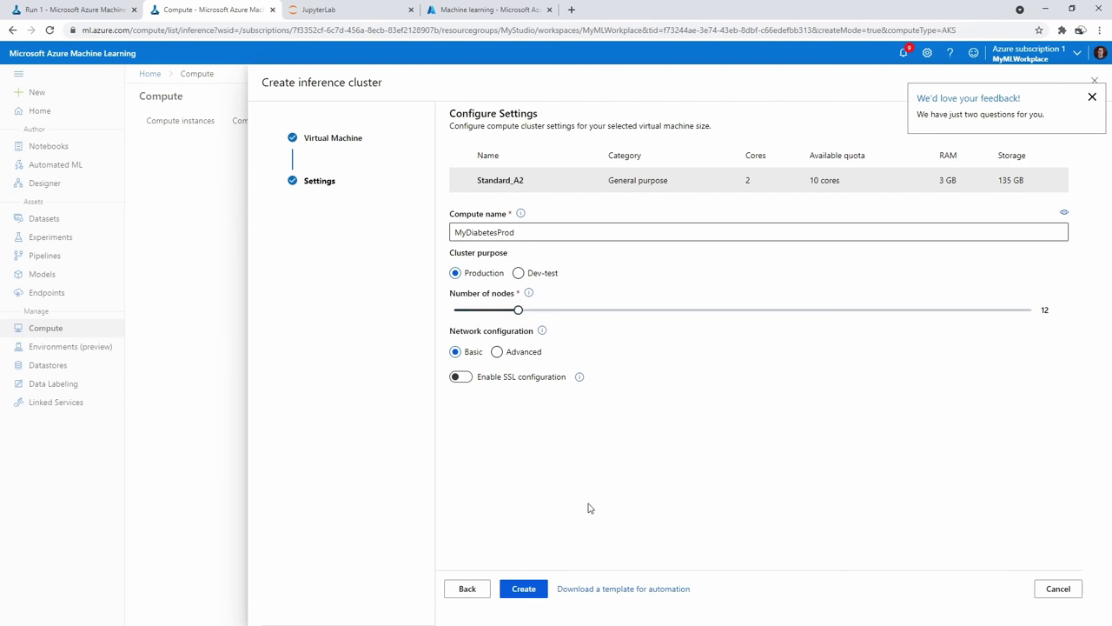
click(536, 595)
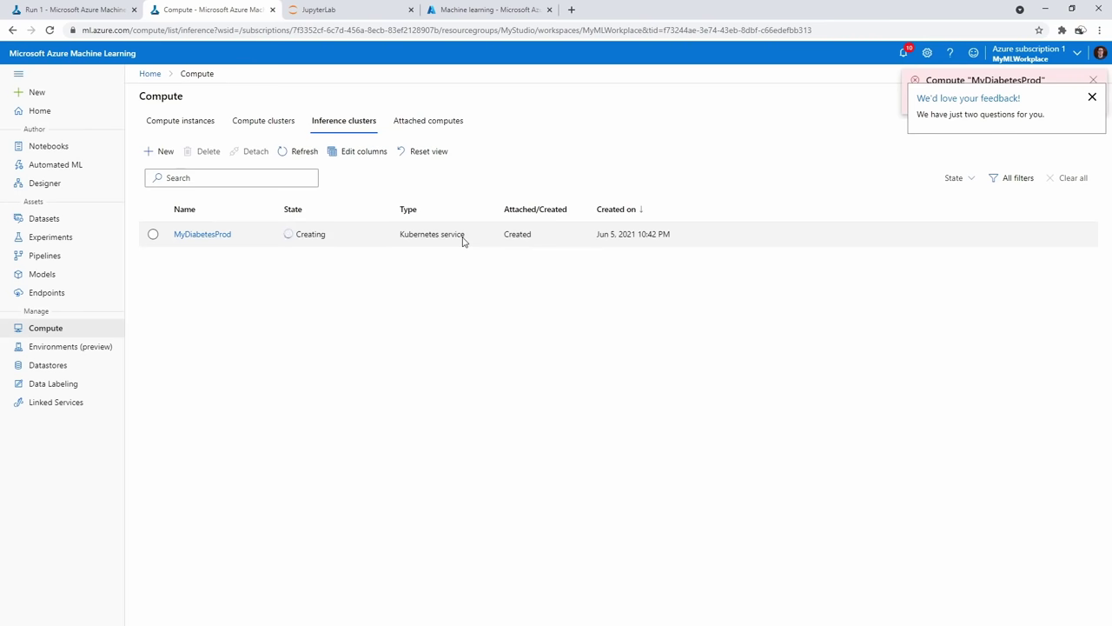
Dismiss the pop-ups, read MyDiabetesProd's provisioning error through its notification's compute details, and return to the inference clusters list
click(1094, 80)
click(1092, 96)
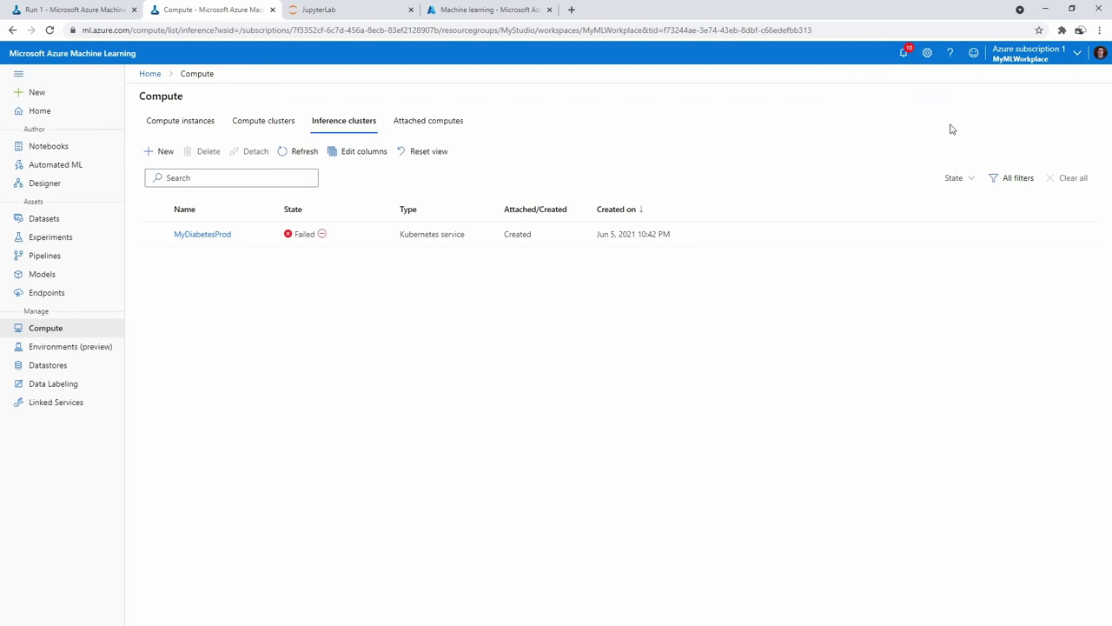
click(904, 56)
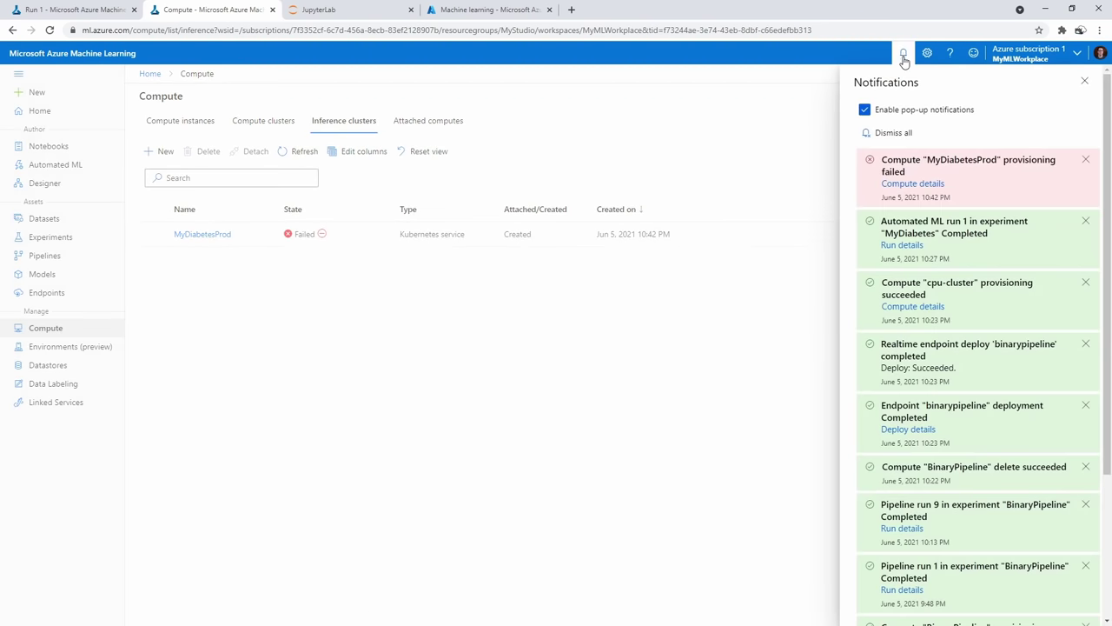
click(912, 184)
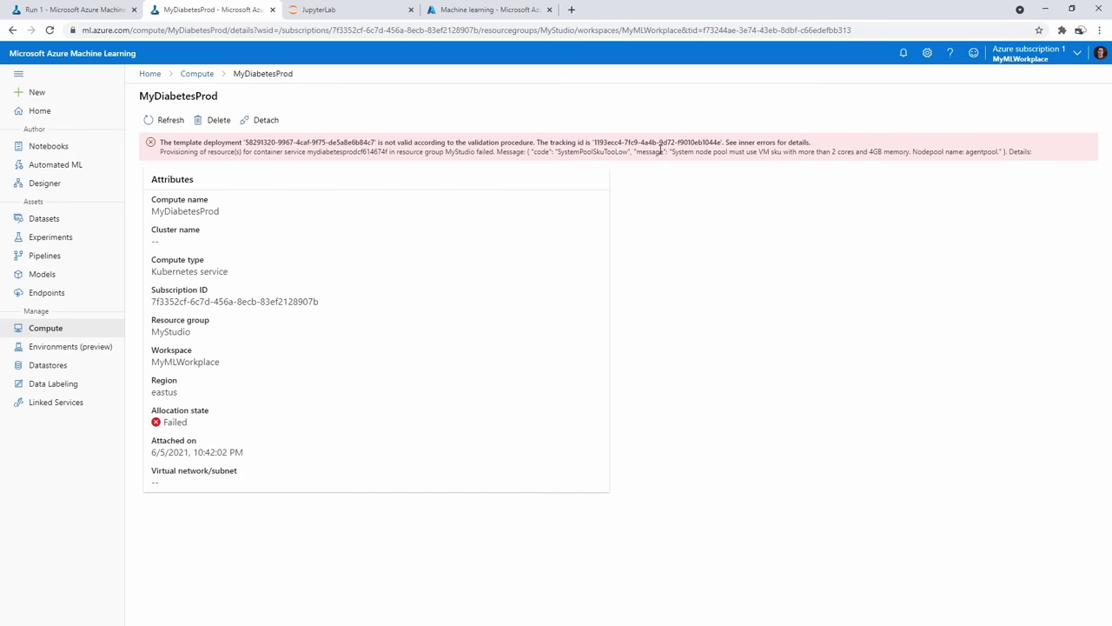
drag(682, 152, 908, 152)
click(908, 153)
click(13, 30)
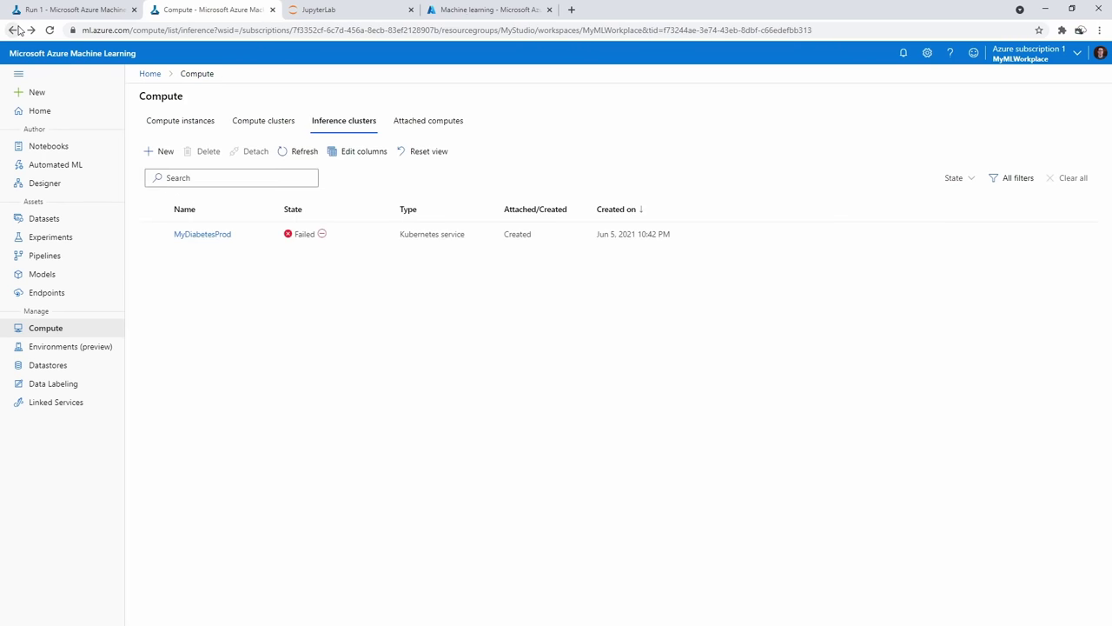
Start another inference cluster in East US with the Standard_A2_v2 virtual machine size and continue to its settings
click(162, 152)
click(524, 217)
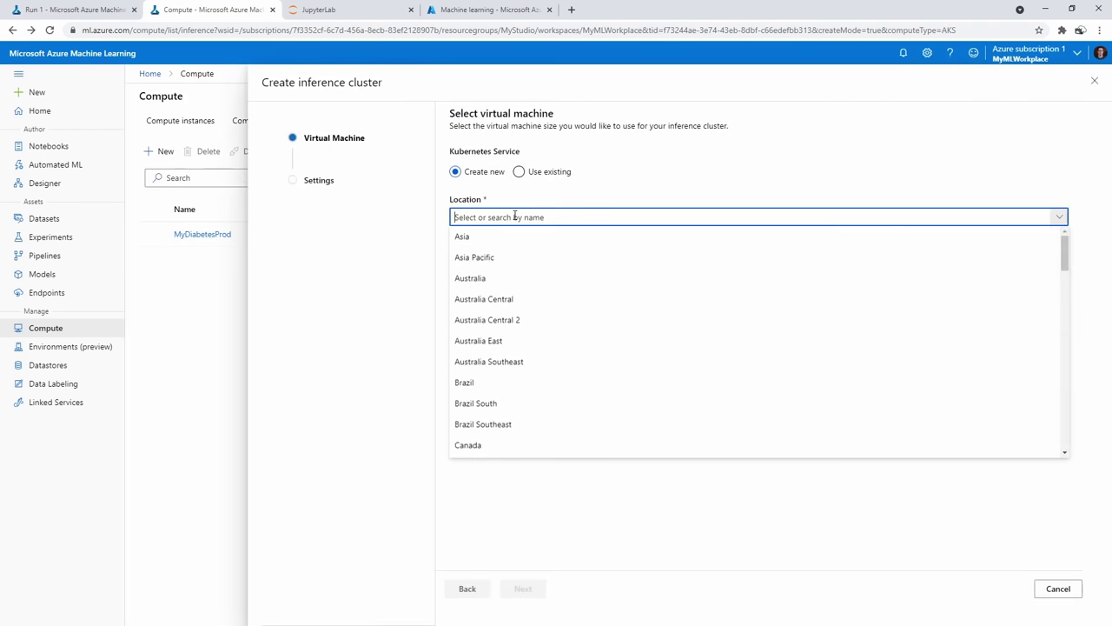
scroll(530, 330, down, 3)
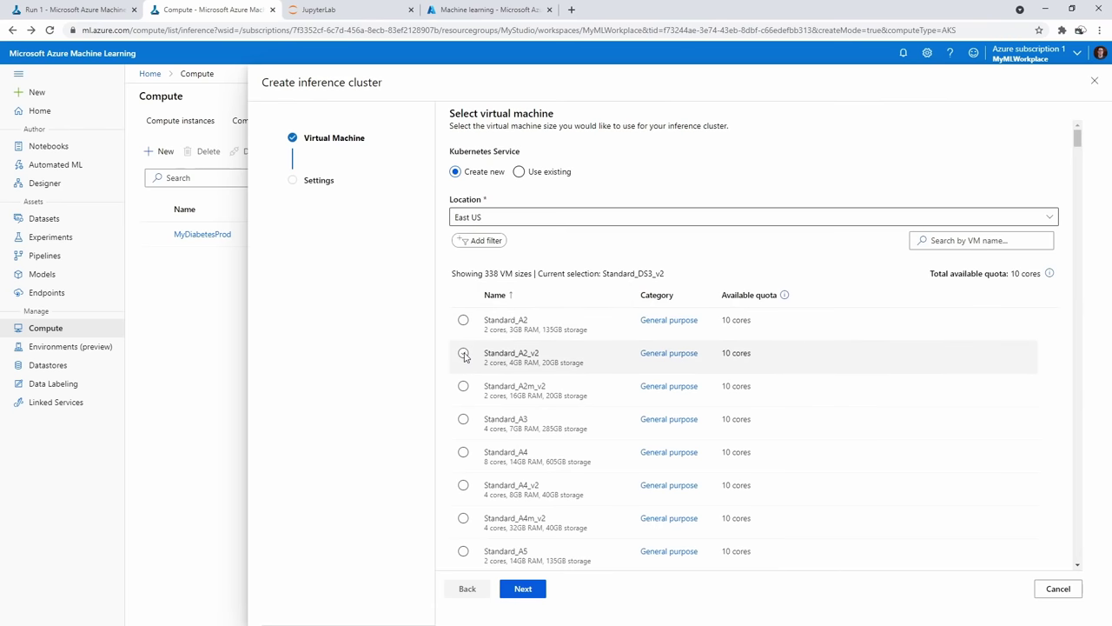
click(463, 353)
click(524, 588)
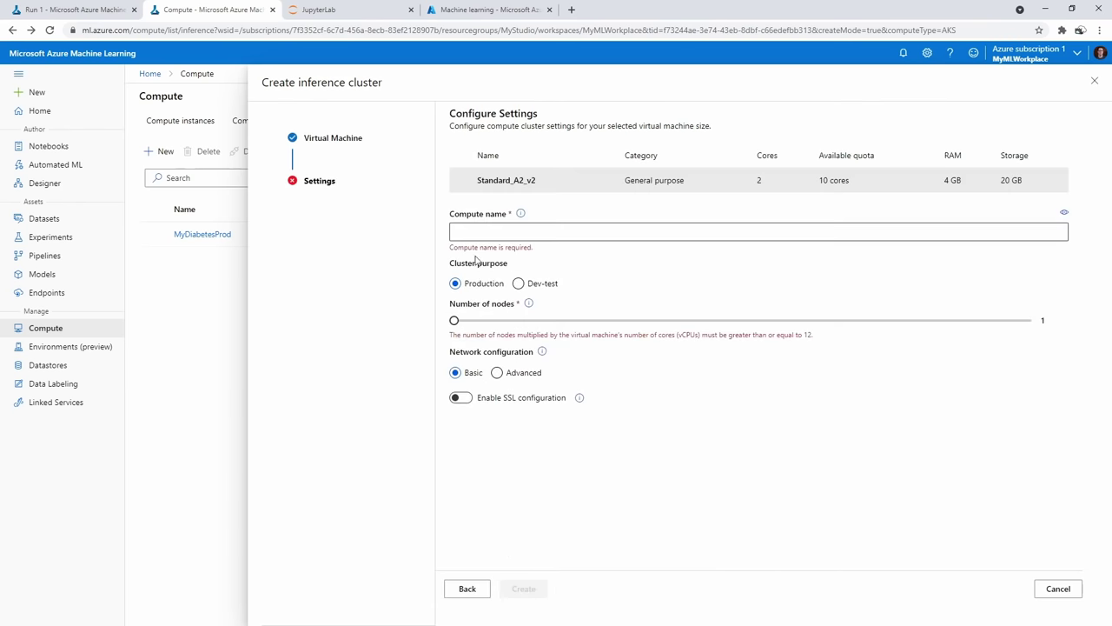
Enter mydiabetesprod as the compute name, set the number of nodes to 12 and try to create the cluster
click(484, 229)
text(MyD)
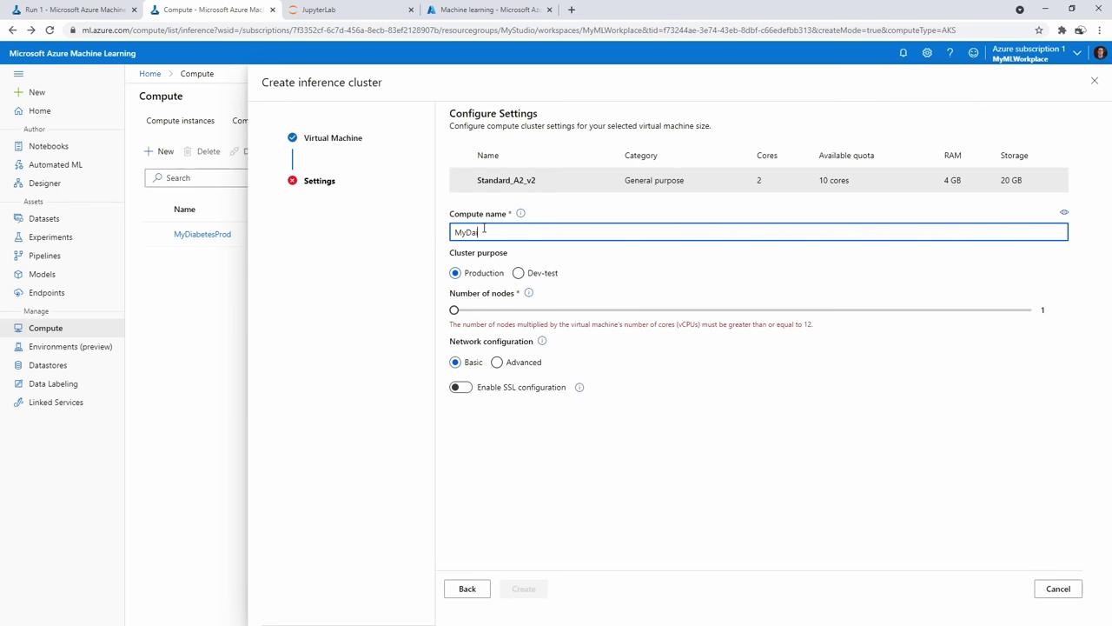
text(a)
key(BackSpace)
key(BackSpace)
key(BackSpace)
key(BackSpace)
text(mydiabetesprod)
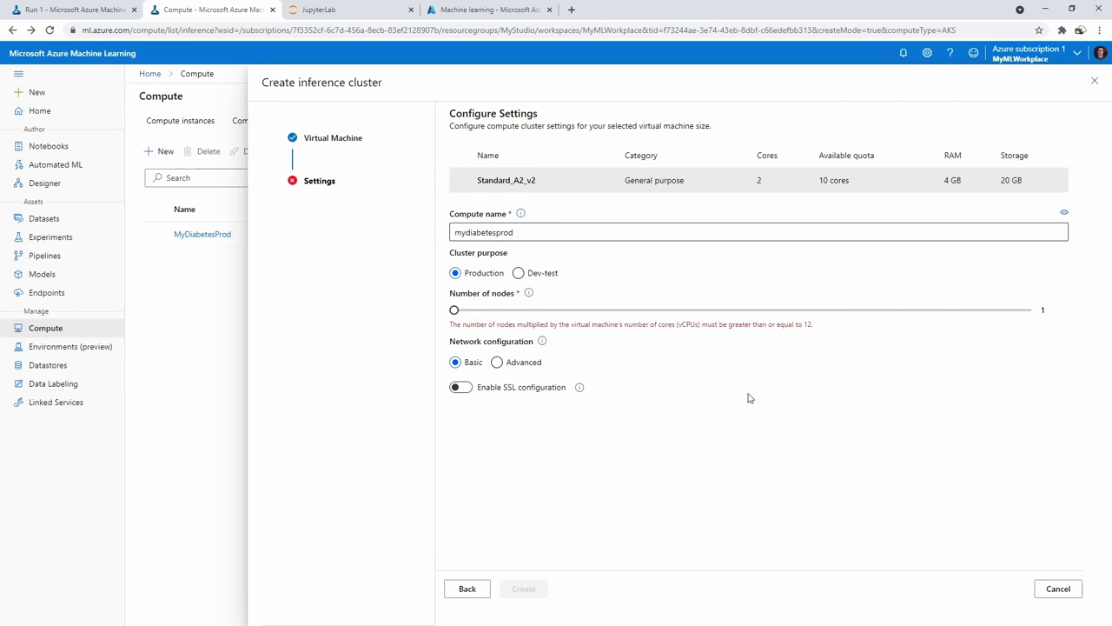
drag(453, 310, 519, 314)
click(526, 596)
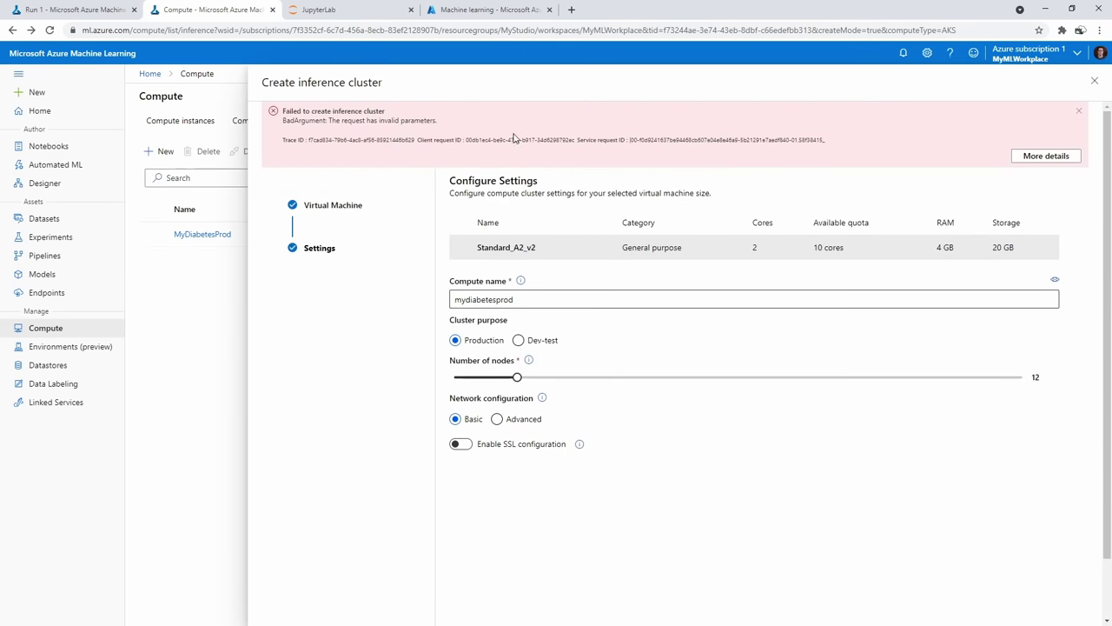
Examine the detailed explanation of the cluster creation error and close it
click(1046, 156)
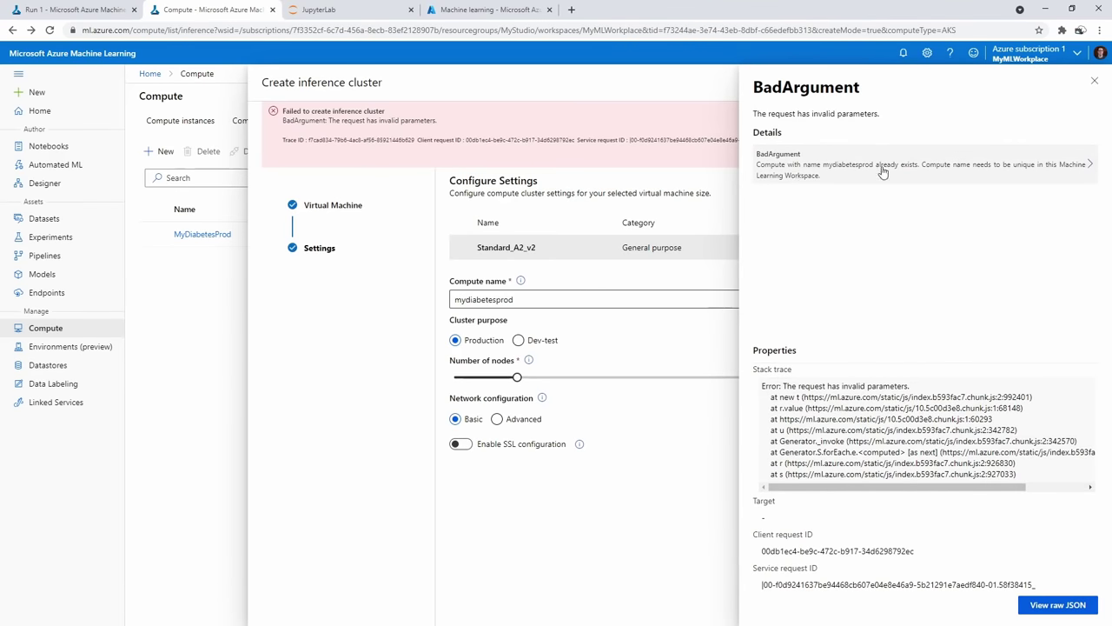
click(1086, 163)
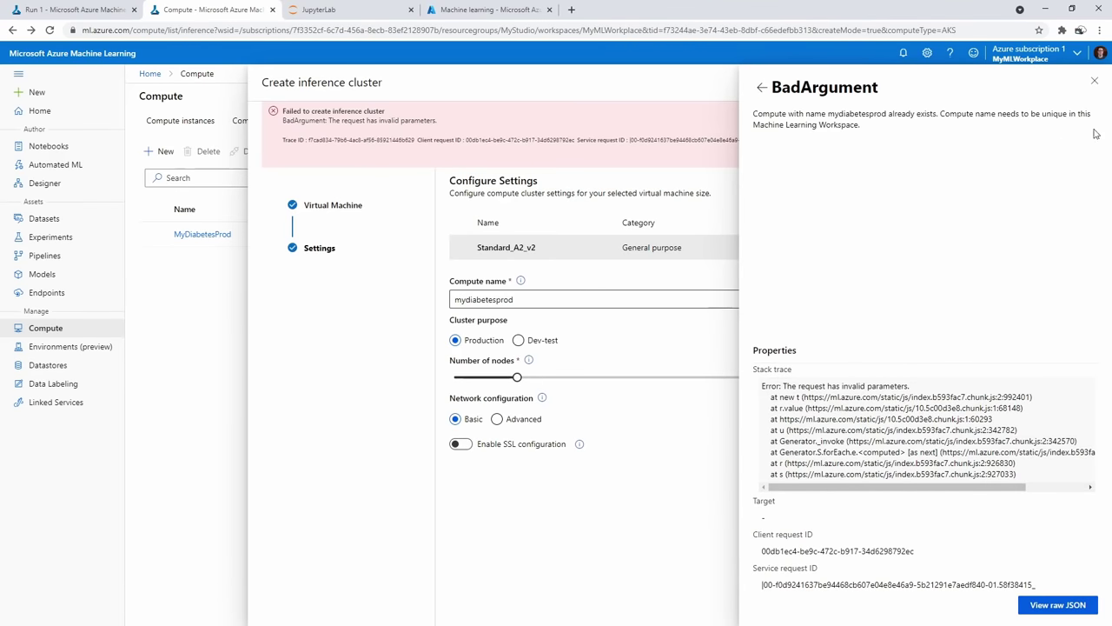
click(1094, 80)
Change the compute name to mydiabetesprod2 and submit the inference cluster for creation again
click(565, 299)
text(2)
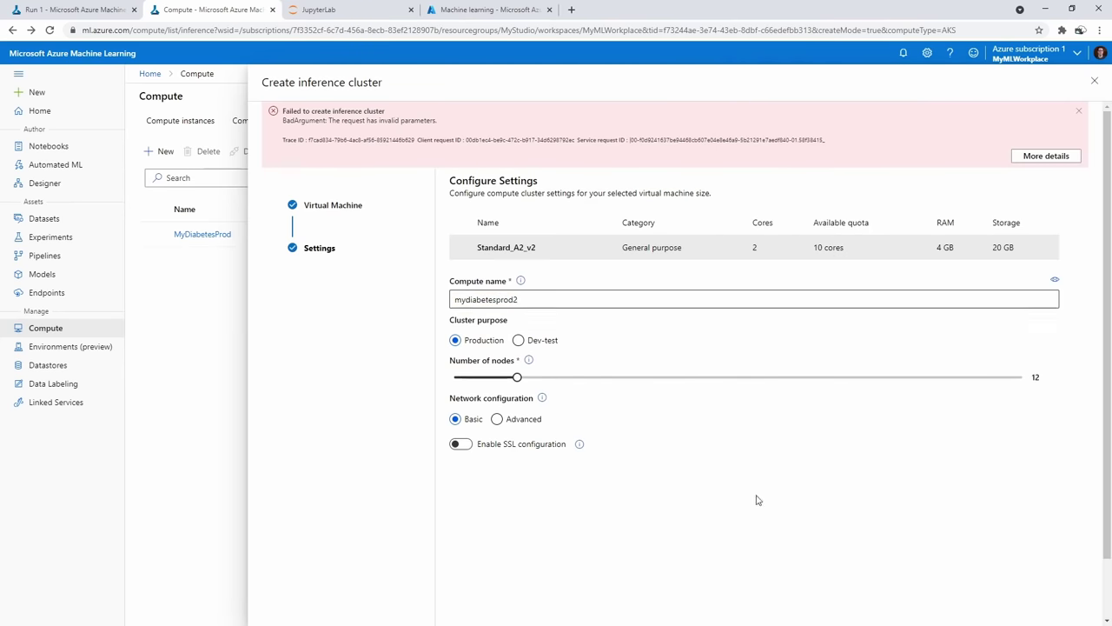
scroll(641, 479, down, 1)
click(524, 589)
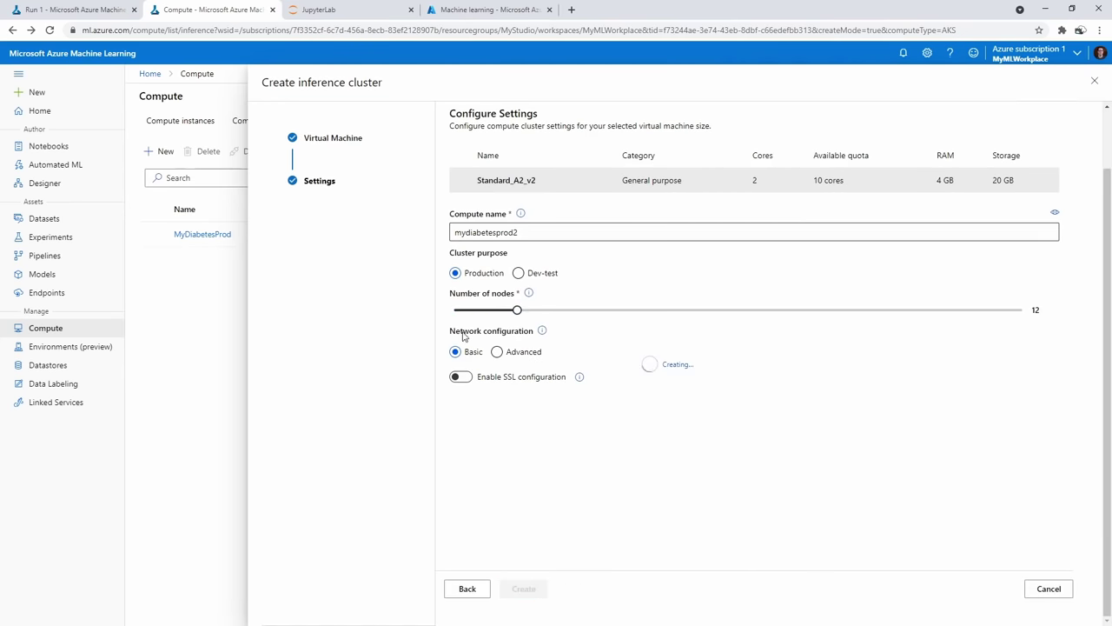
Delete the failed MyDiabetesProd inference cluster and confirm the deletion
click(153, 259)
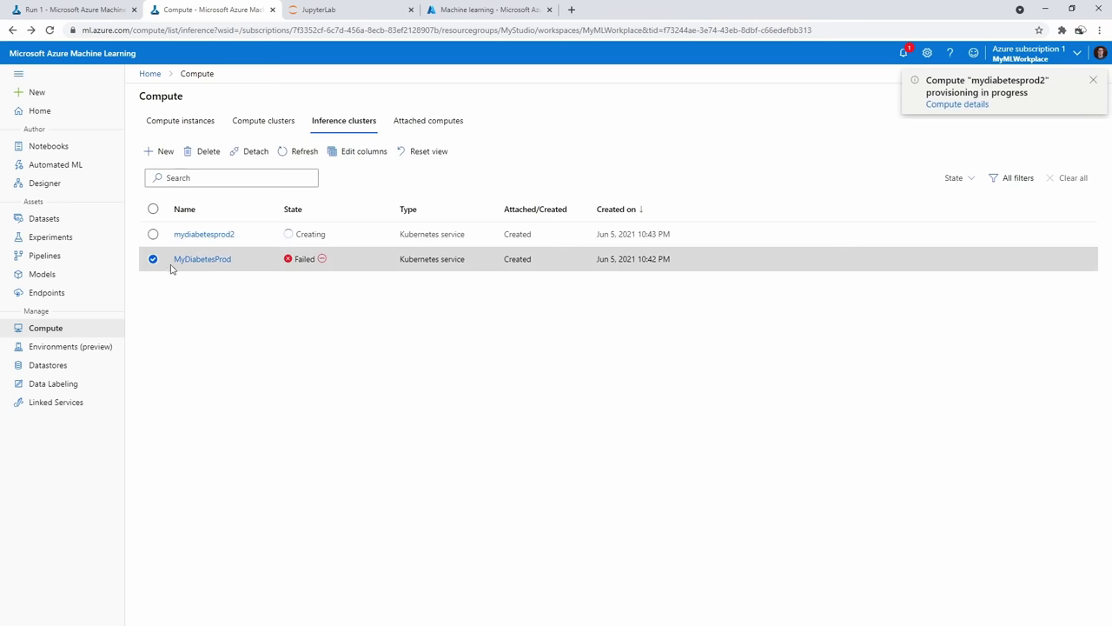
click(203, 152)
click(606, 371)
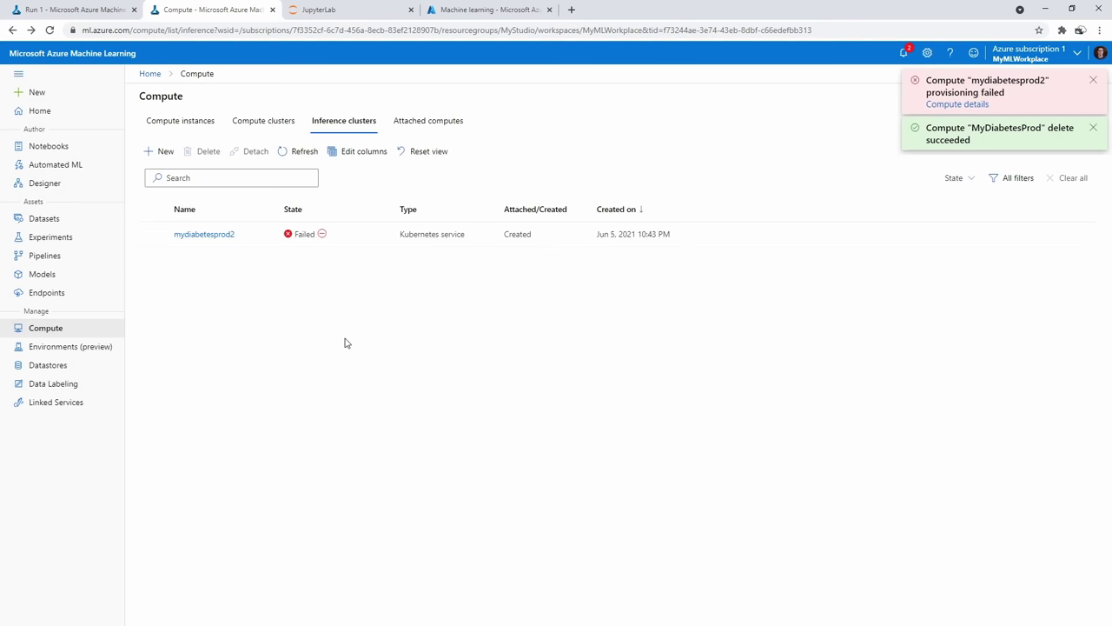
Read why mydiabetesprod2 failed to provision and delete that inference cluster
click(321, 234)
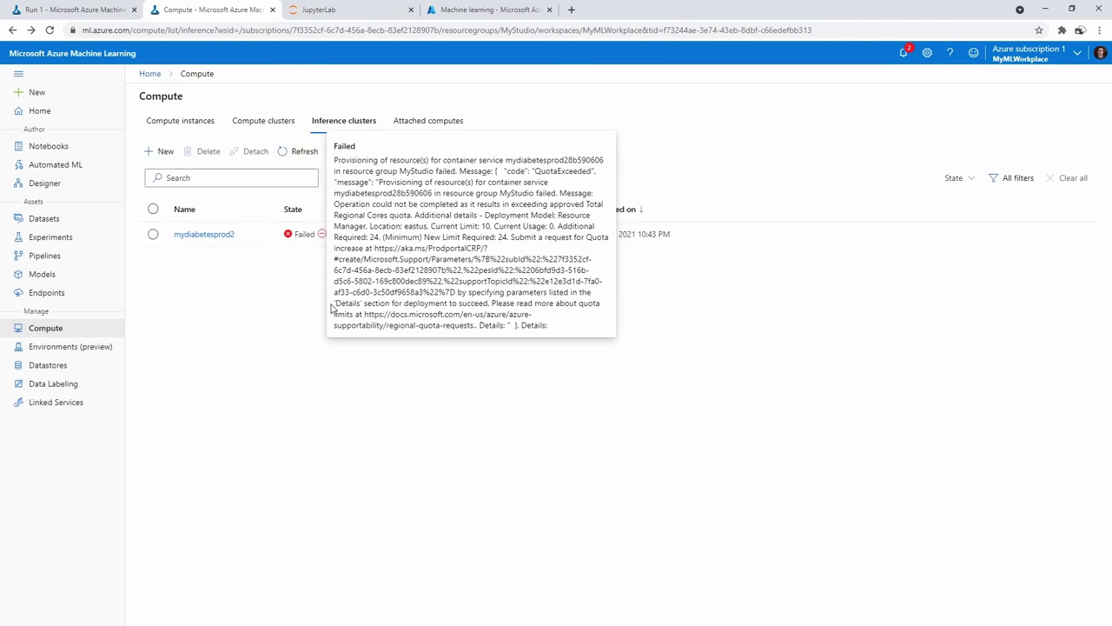
click(383, 227)
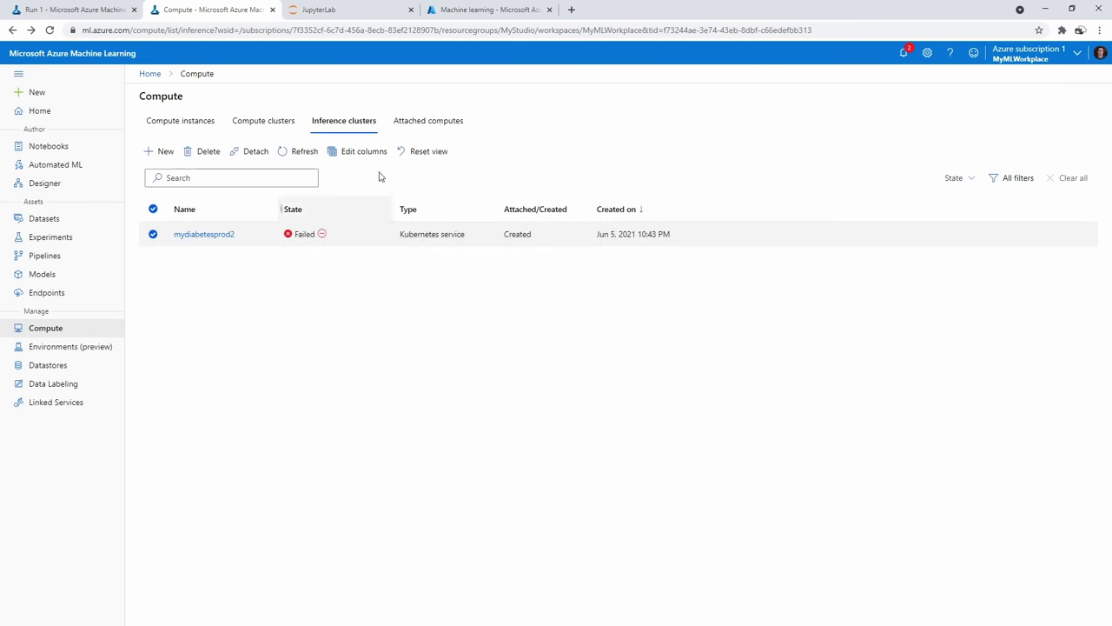
click(203, 151)
click(598, 364)
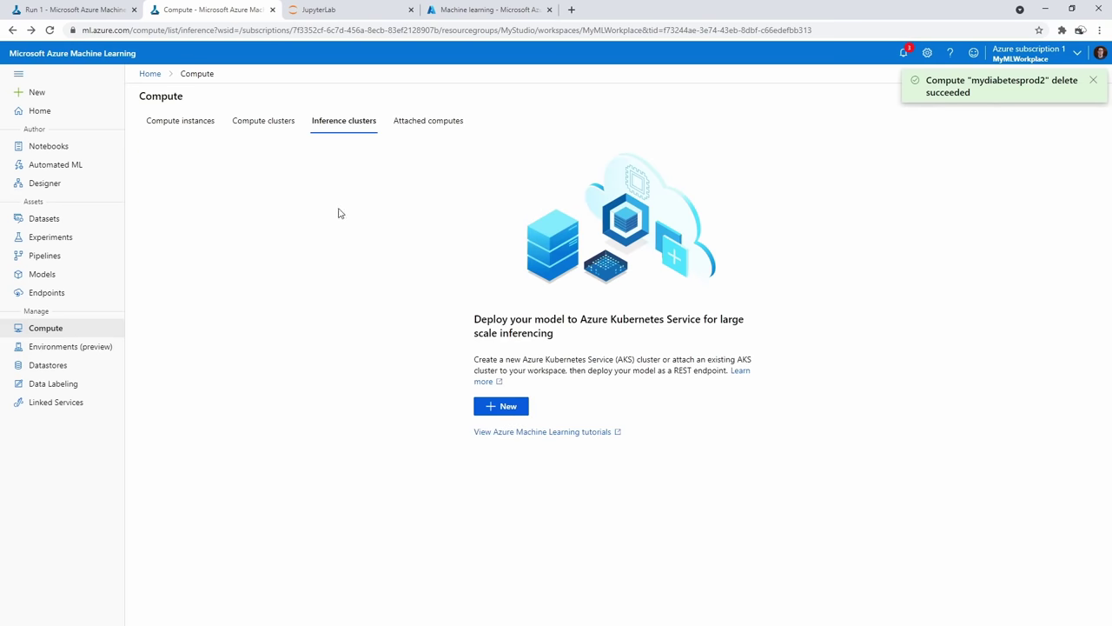
Return to the model deployment form of Run 1, change the compute type to Azure Container Instance and deploy diabetesprod
click(102, 16)
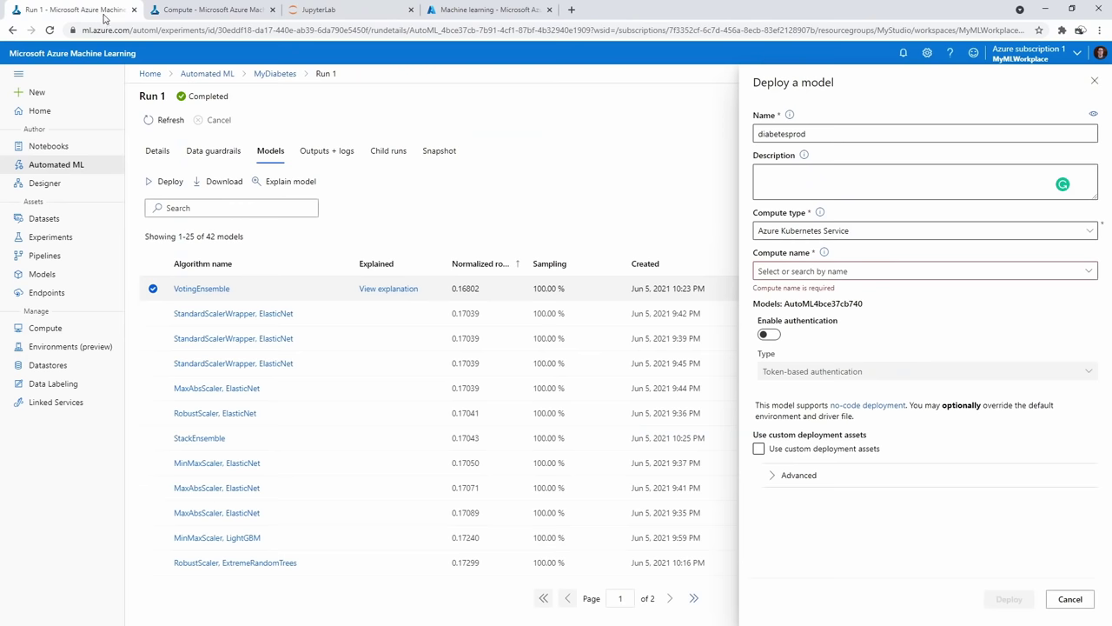
click(840, 232)
click(836, 271)
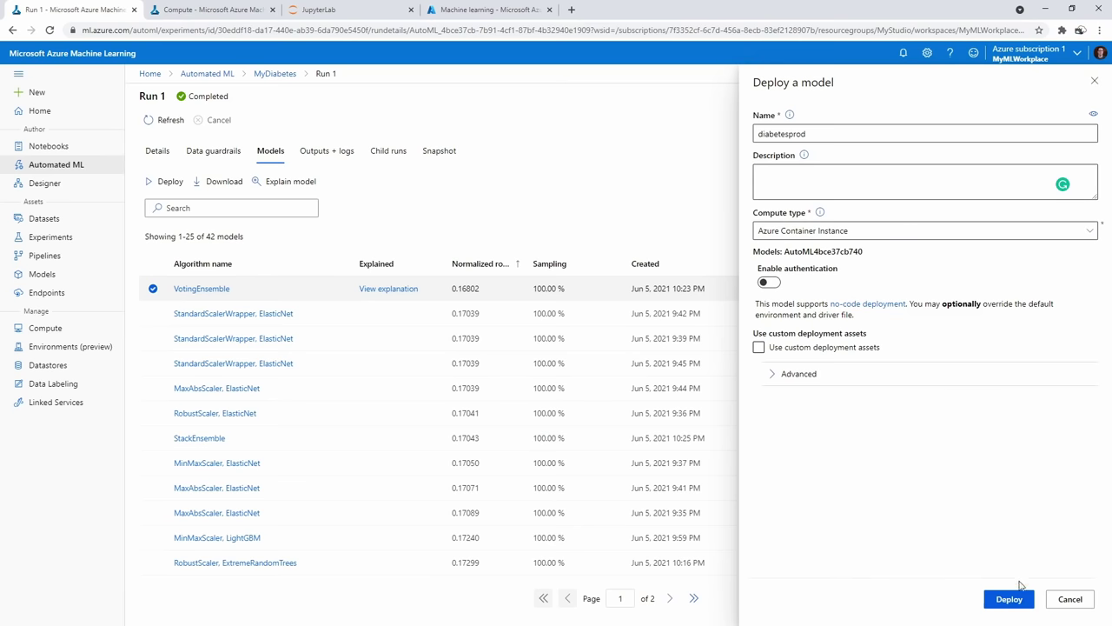
click(1008, 598)
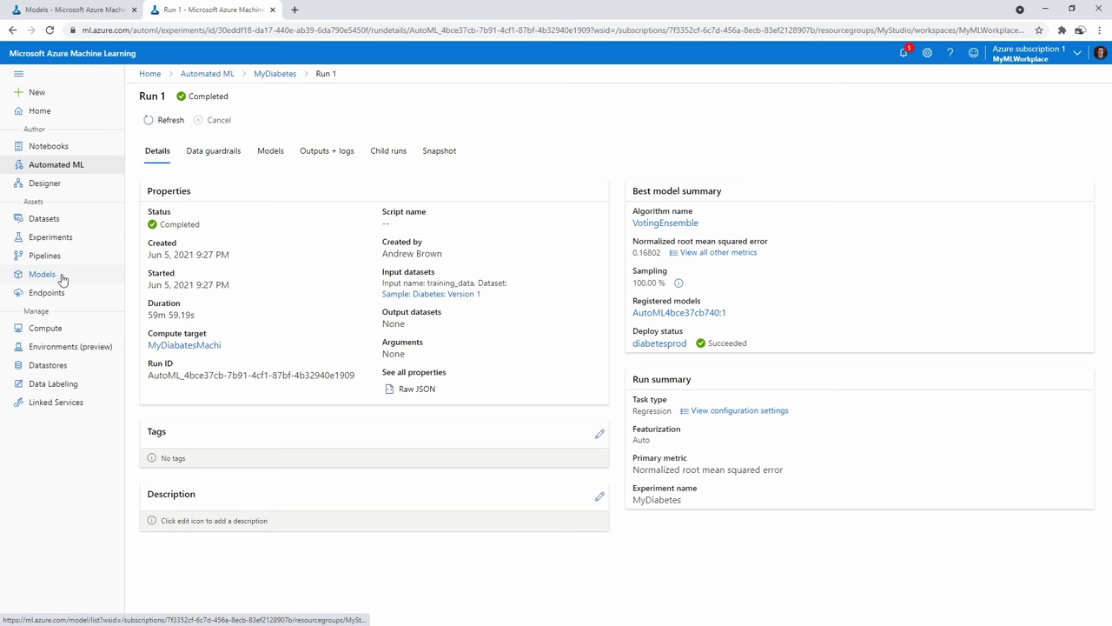
Check the inference clusters on the Compute page, then open the list of all experiments
click(74, 328)
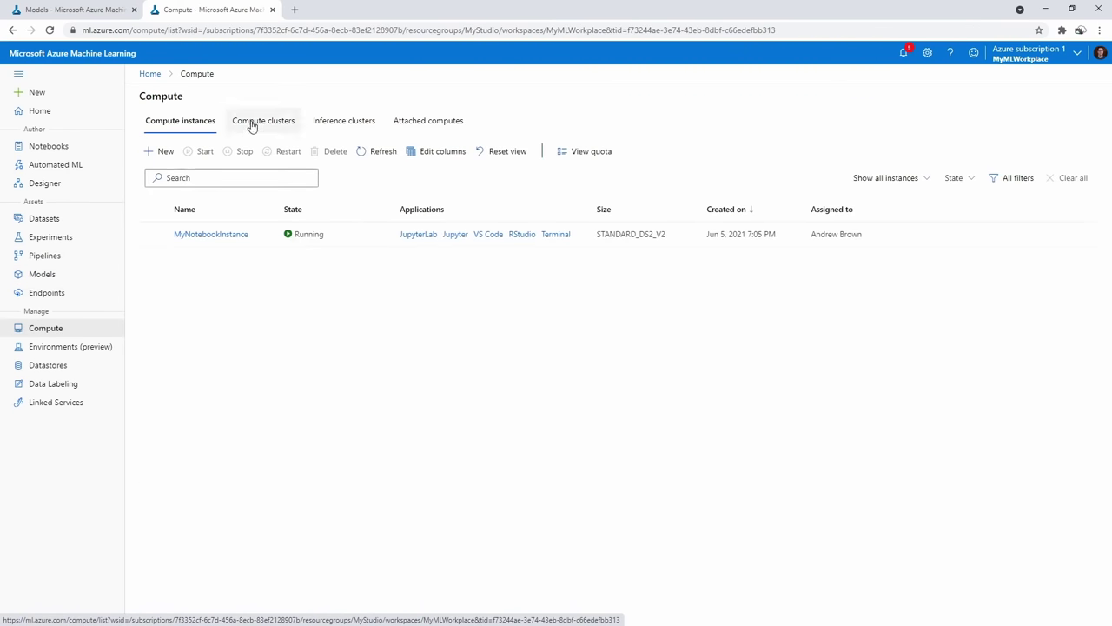
click(334, 129)
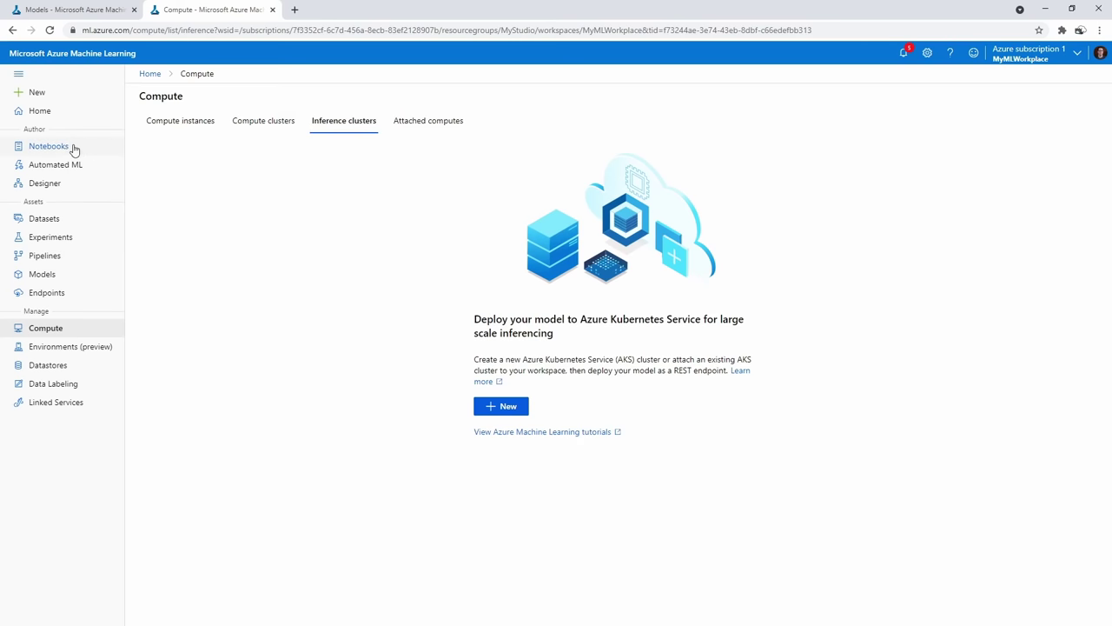
click(69, 241)
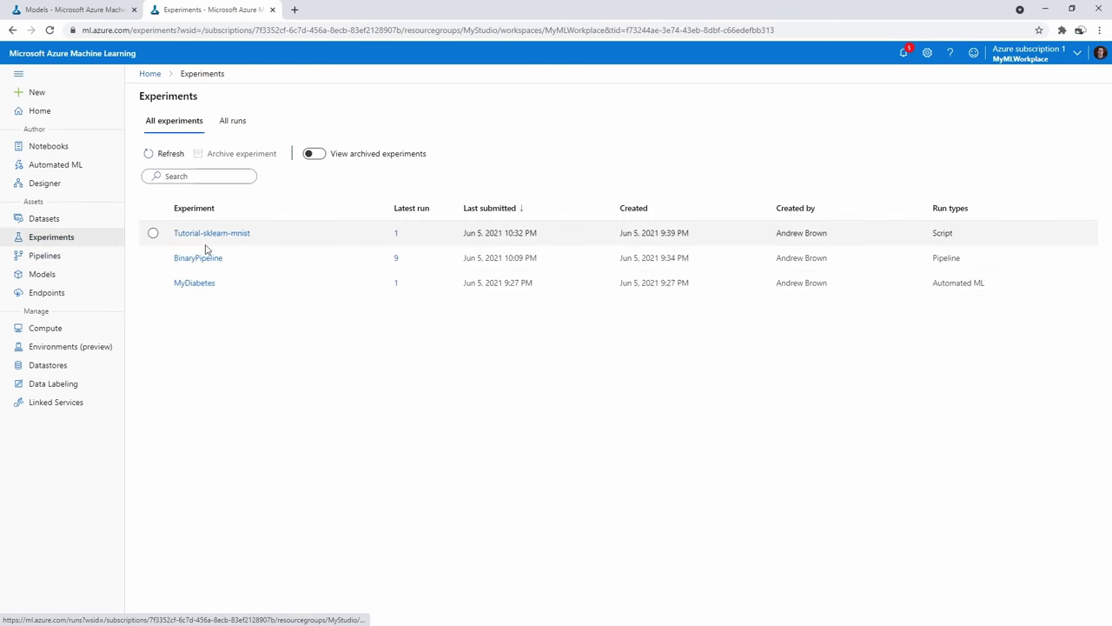
Open Run 1 of the MyDiabetes experiment, select VotingEnsemble among its models, and return to the Automated ML overview
click(195, 283)
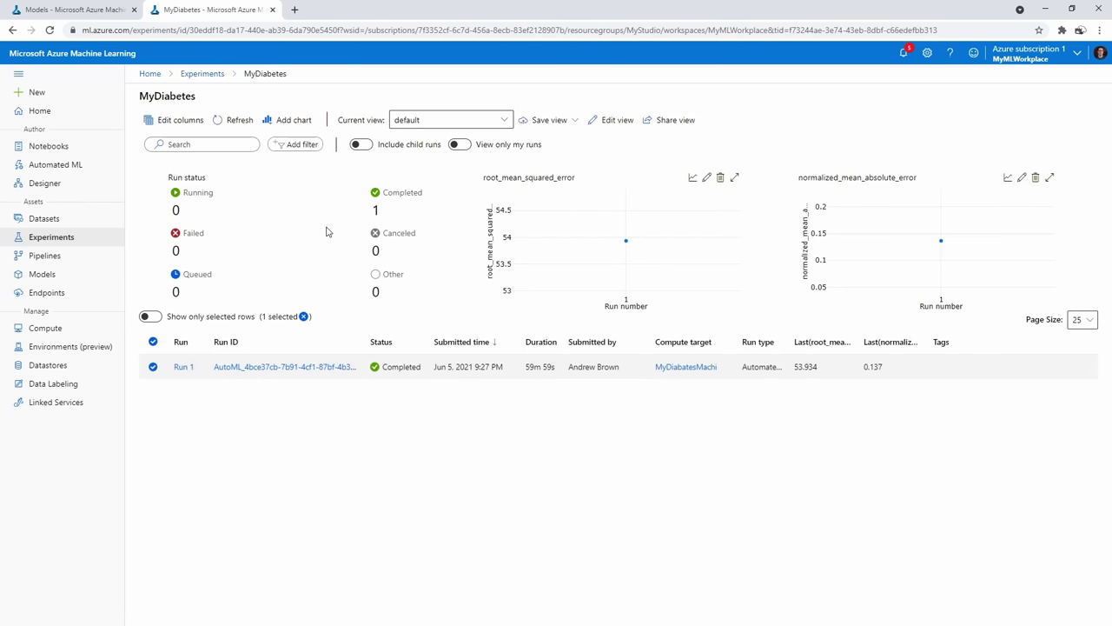
click(278, 367)
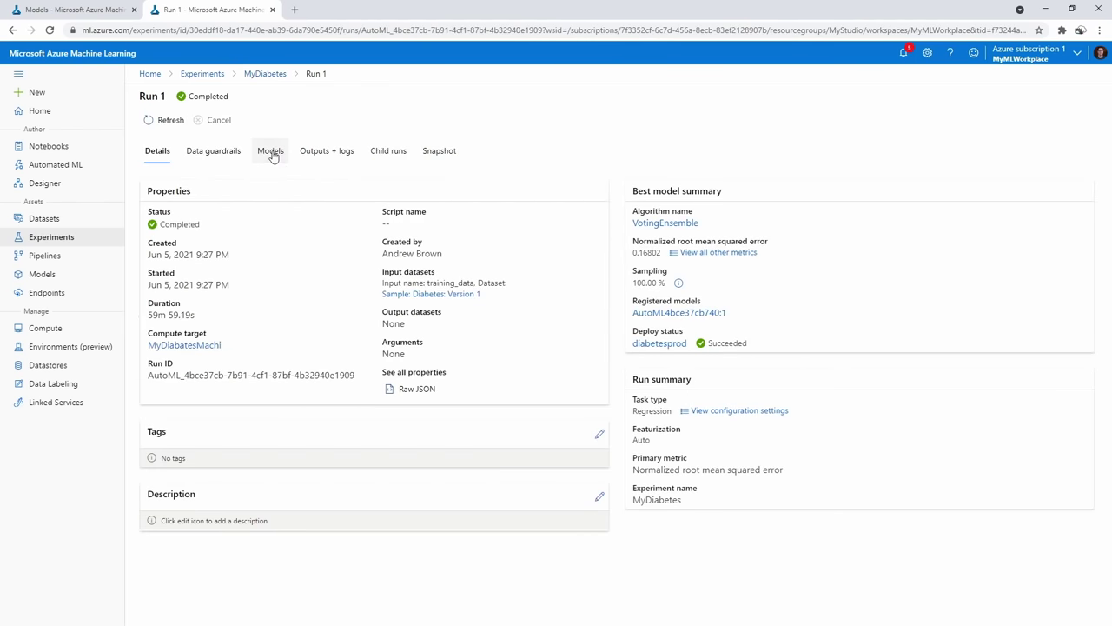
click(268, 155)
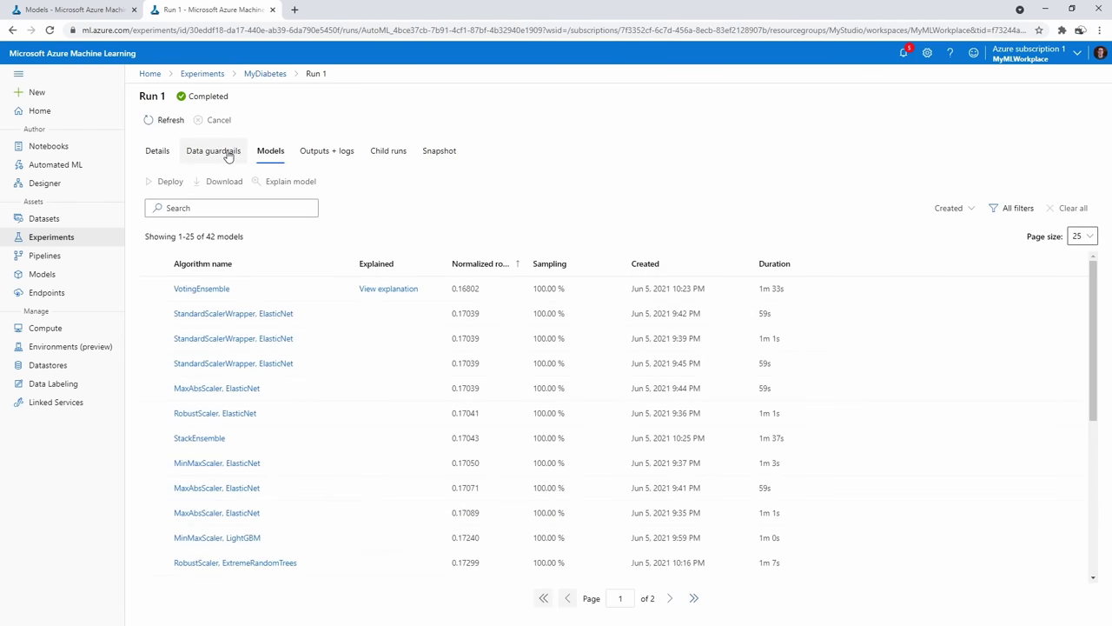
click(153, 289)
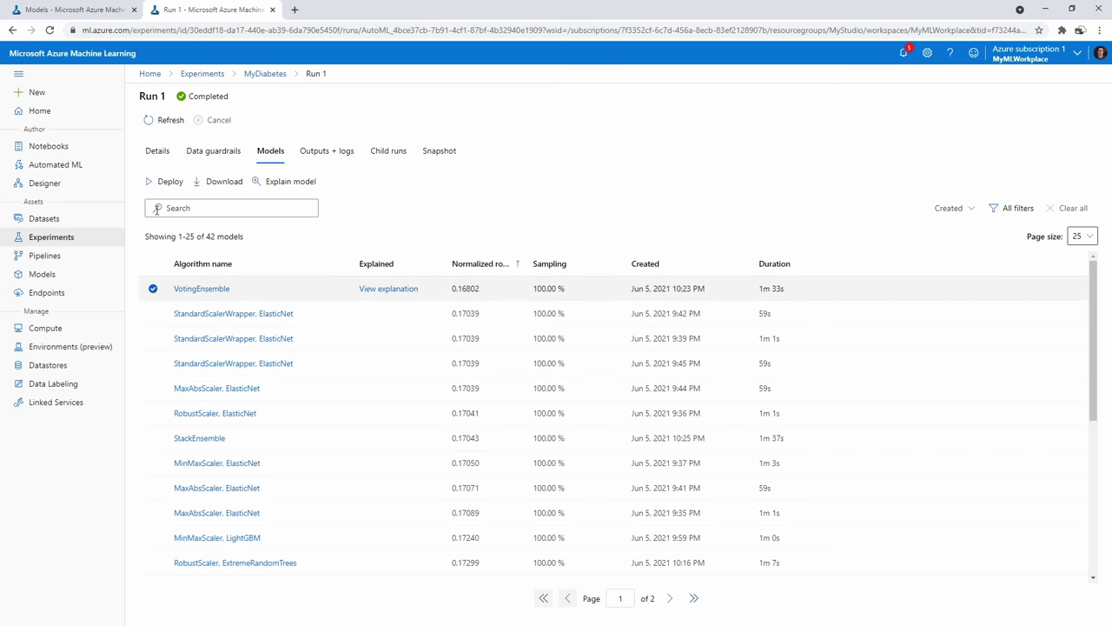
click(76, 169)
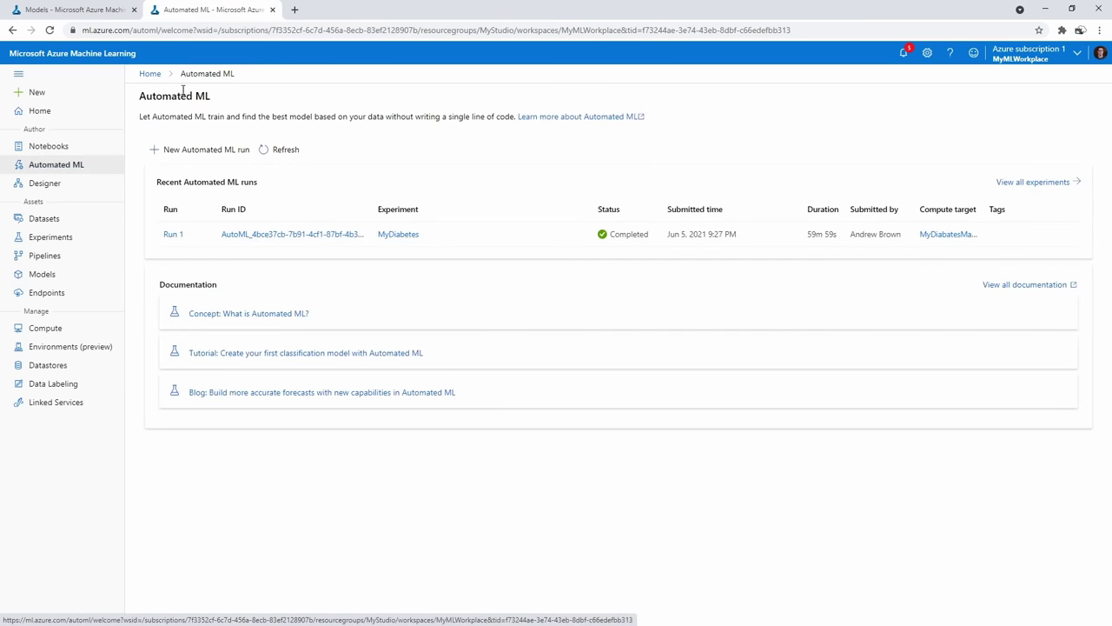
Switch to the Azure portal home page in a new browser tab
click(100, 11)
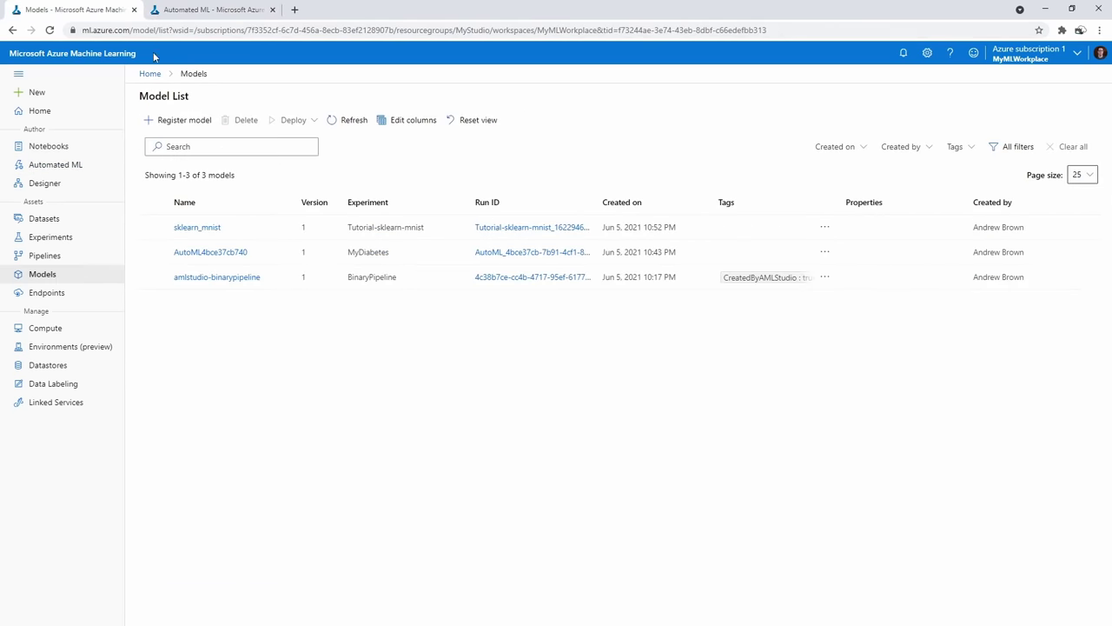
click(294, 10)
text(por)
key(Return)
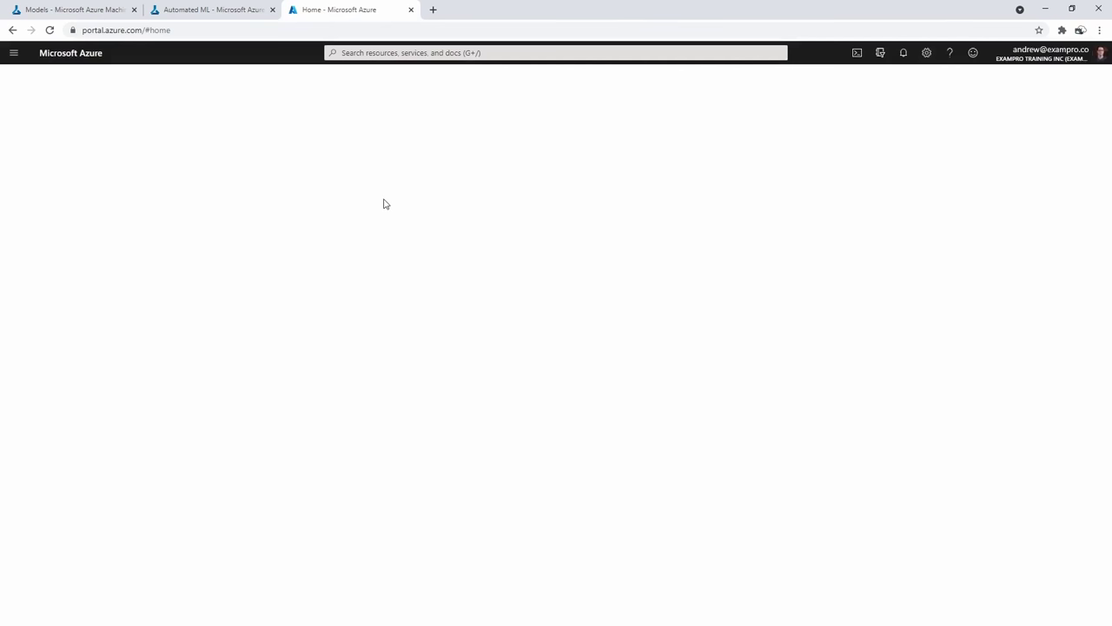
Search the portal for the Container instances service and open the diabetesprod container instance
click(398, 52)
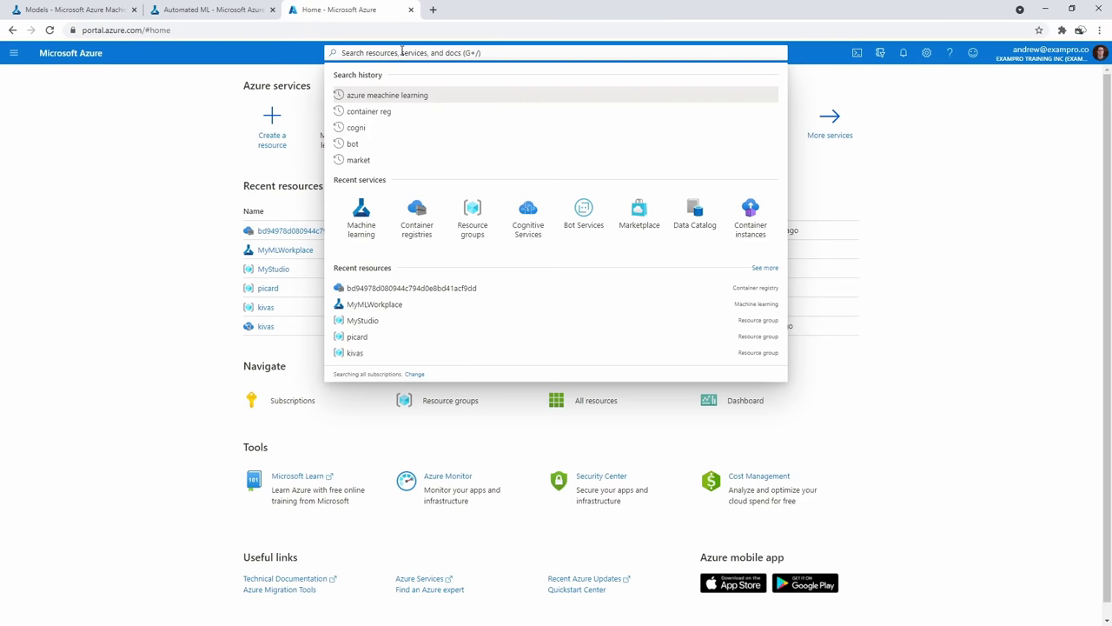
text(azure)
key(BackSpace)
key(BackSpace)
key(BackSpace)
key(BackSpace)
key(BackSpace)
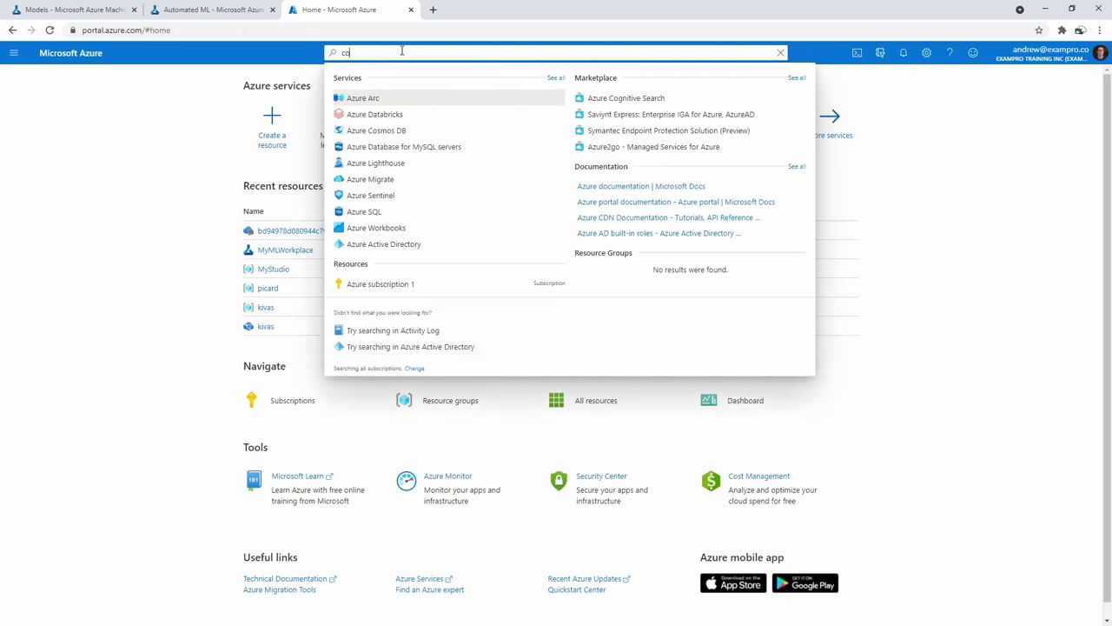
text(conatain)
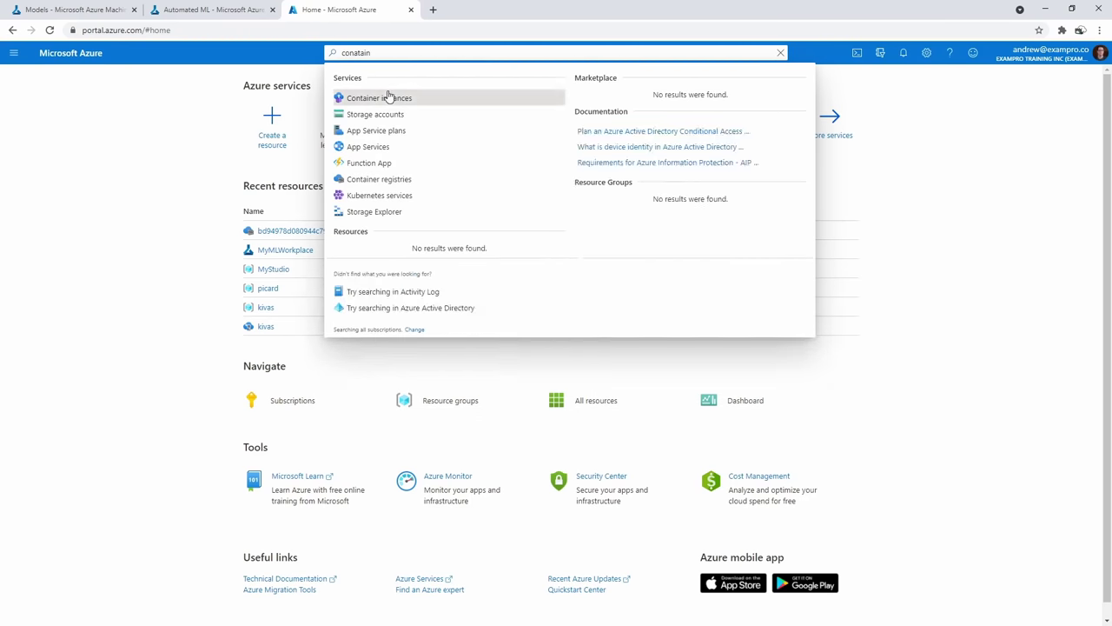
click(383, 97)
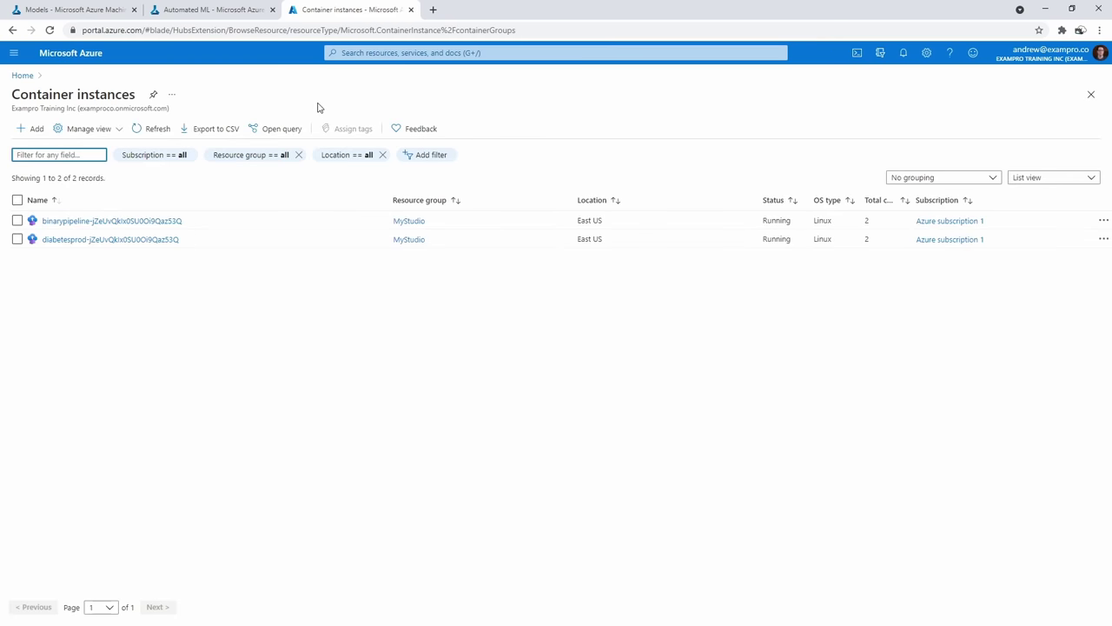
click(102, 241)
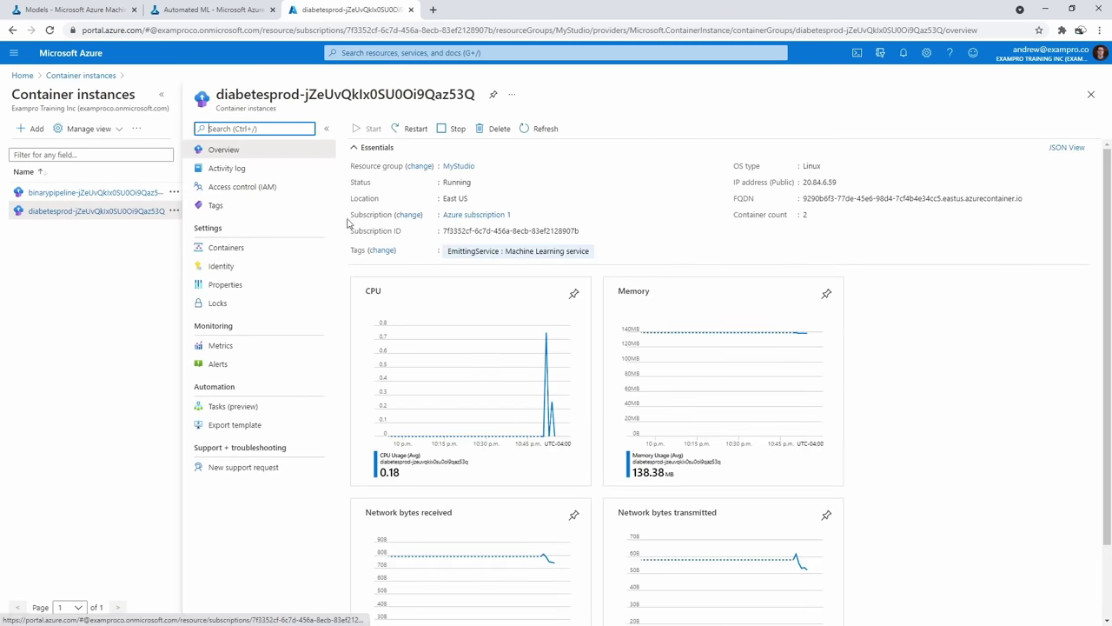
Return to Azure Machine Learning studio and check the pipeline endpoints and real-time endpoints of the workspace
click(205, 10)
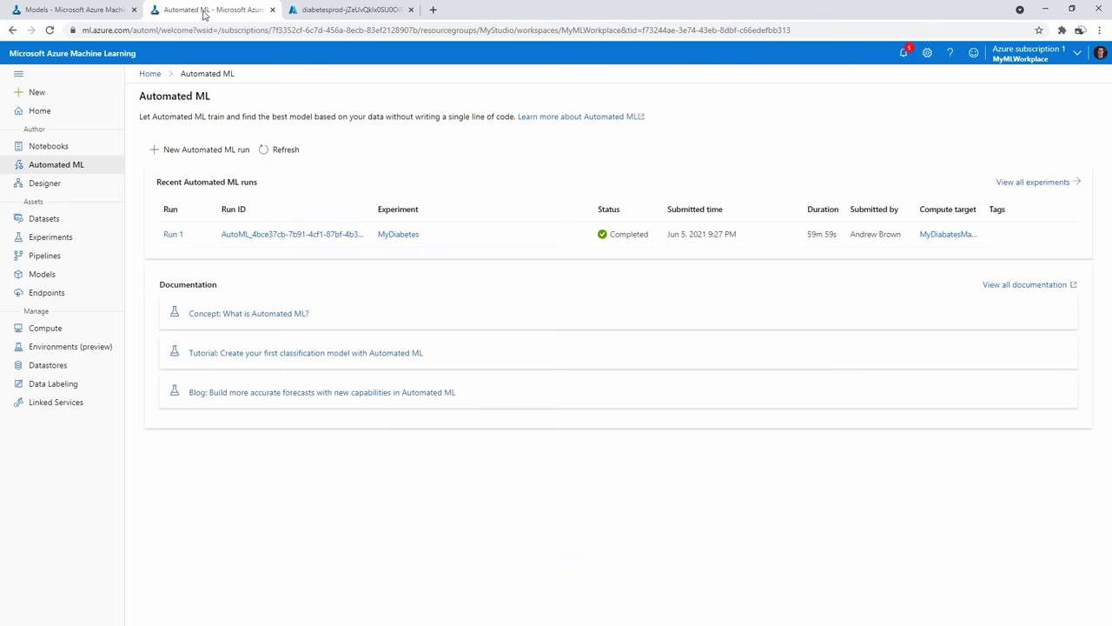
click(77, 292)
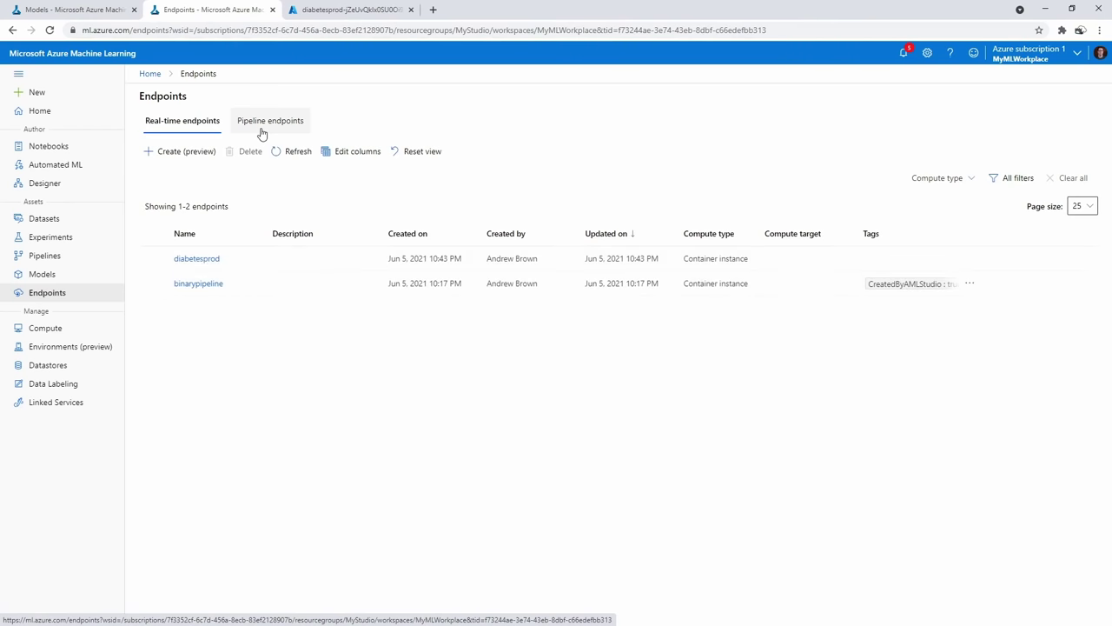
click(269, 121)
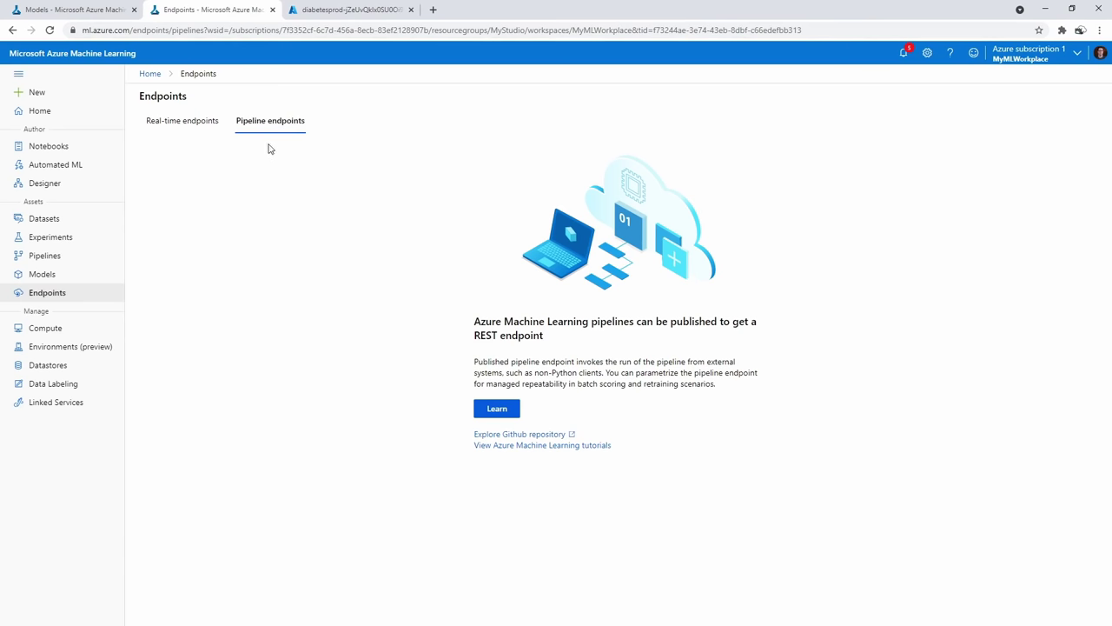
click(185, 122)
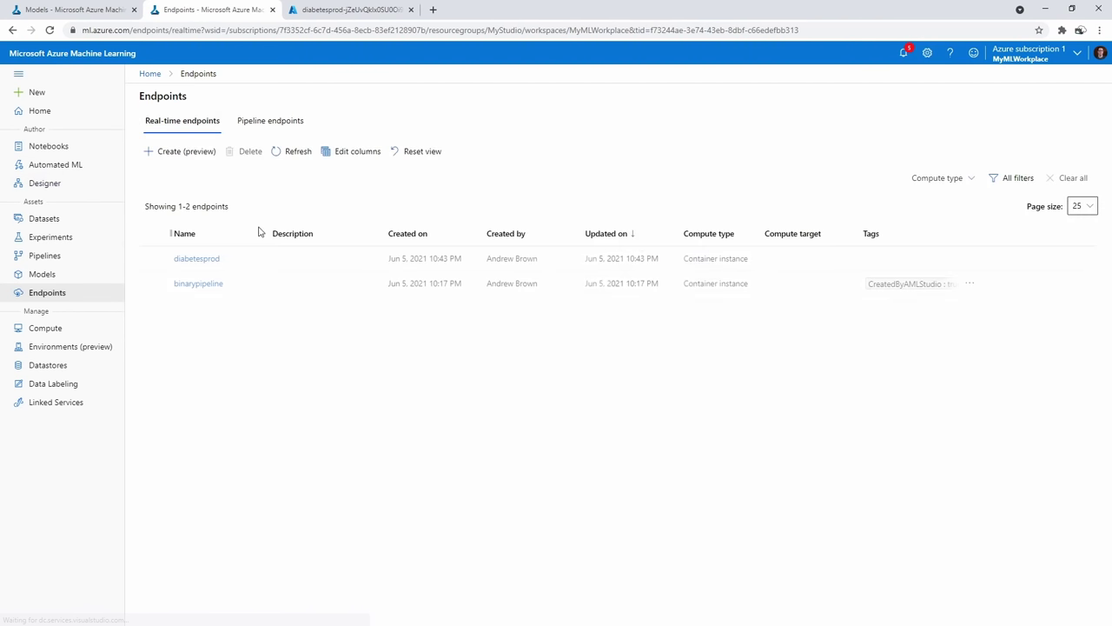
Open the diabetesprod real-time endpoint and bring up its test form, ready to enter AGE
click(211, 259)
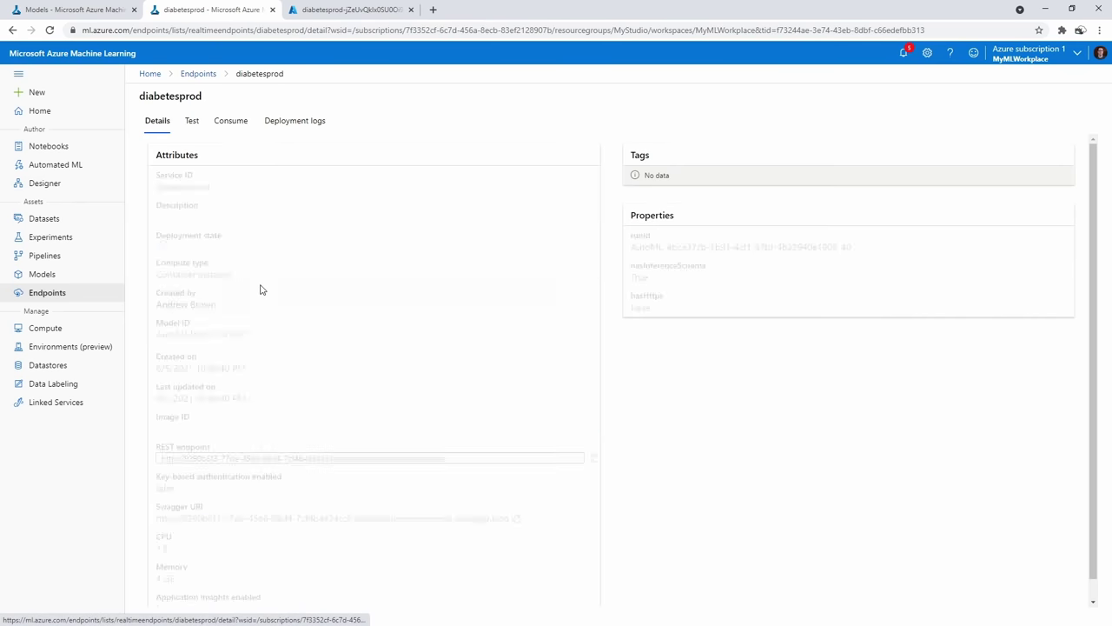
click(187, 124)
click(251, 235)
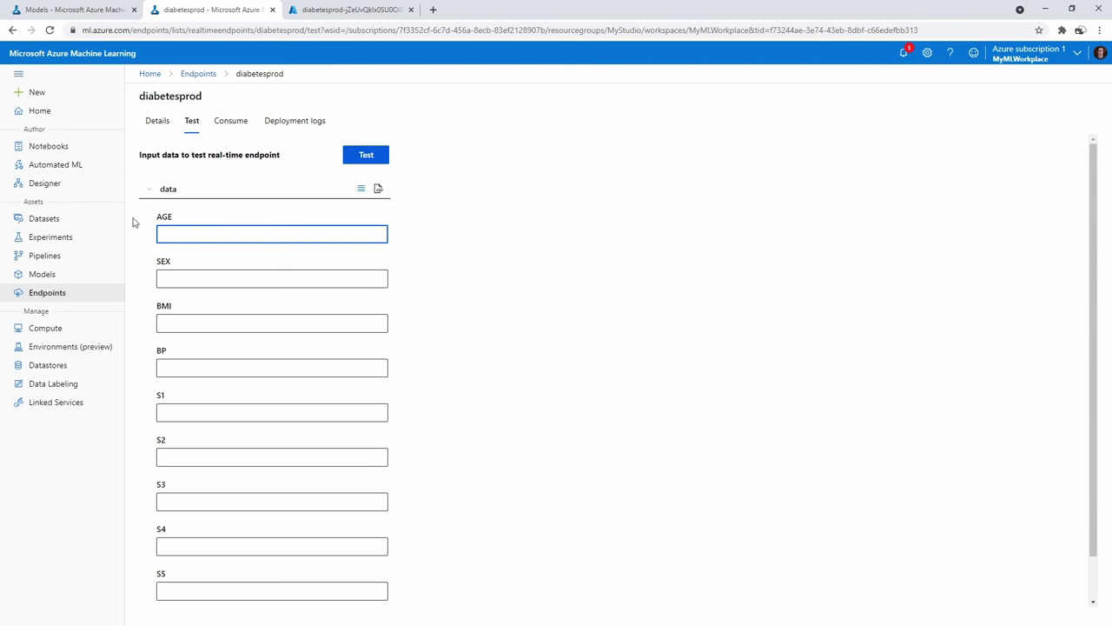
Open the datasets list in a separate browser tab and explore the data of the Sample: Diabetes dataset
right_click(57, 220)
click(97, 228)
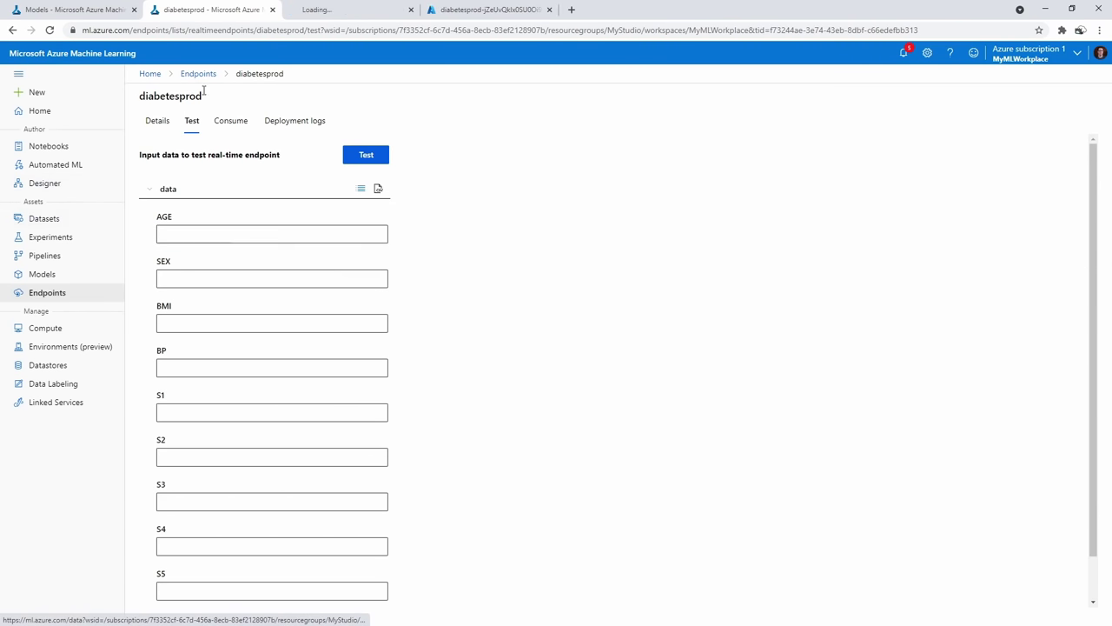
click(343, 9)
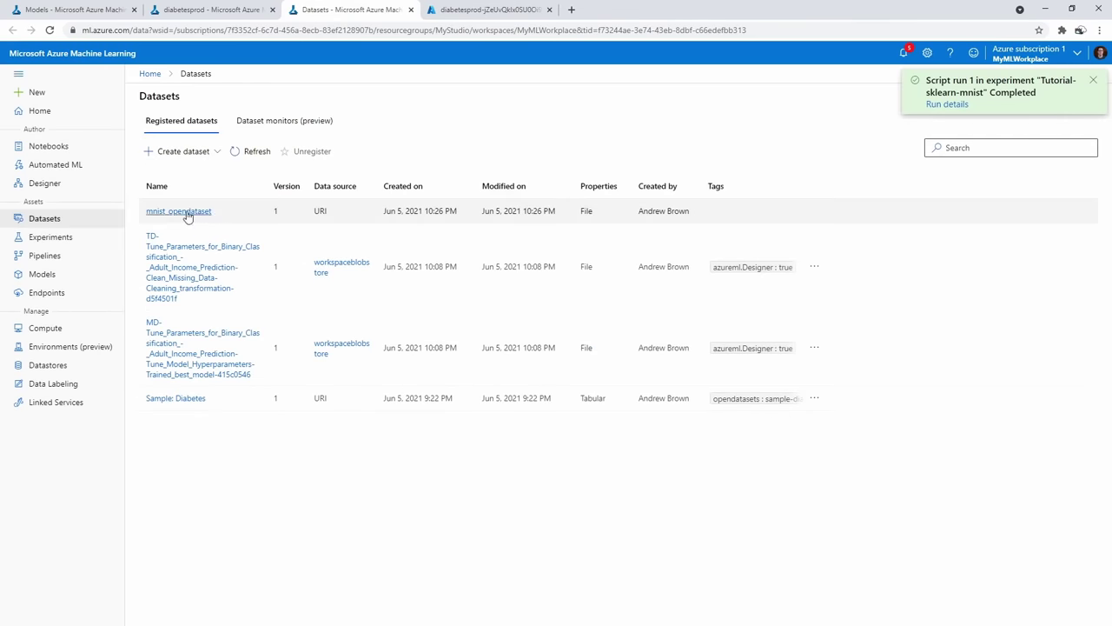
click(178, 398)
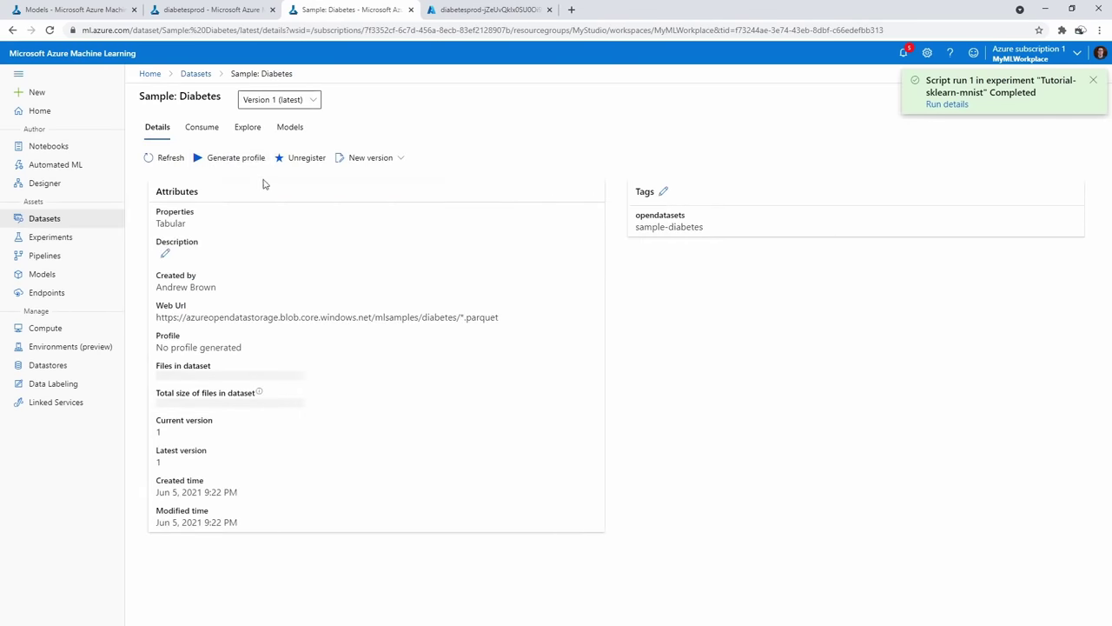
click(247, 127)
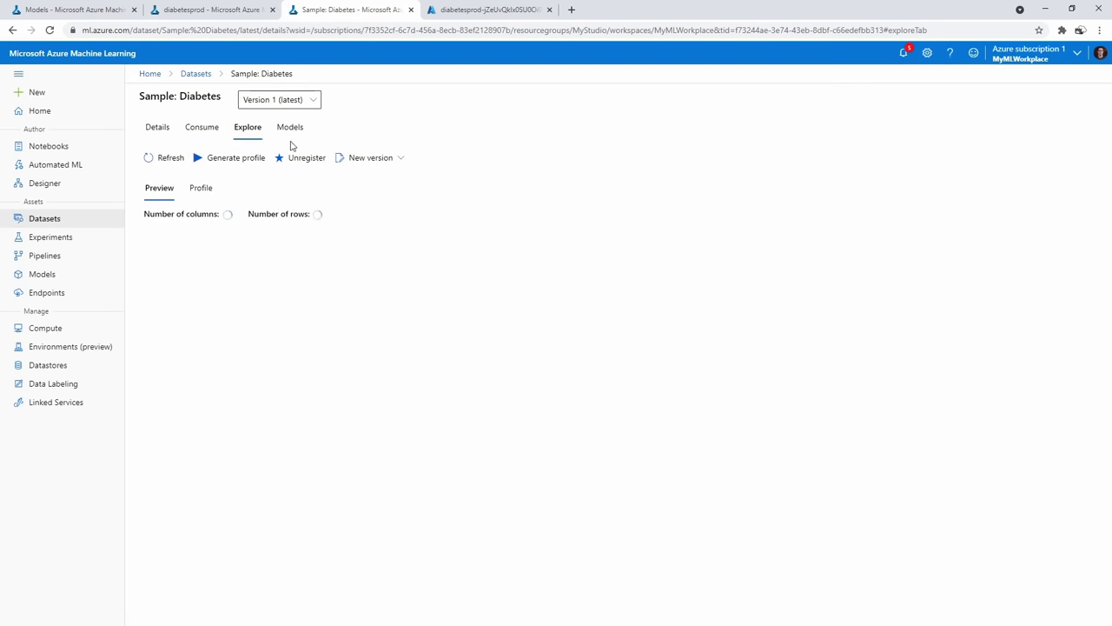
Set AGE to 36 and SEX to 2 in the diabetesprod test form, using the dataset preview as reference
click(209, 9)
click(214, 233)
text(data_folder)
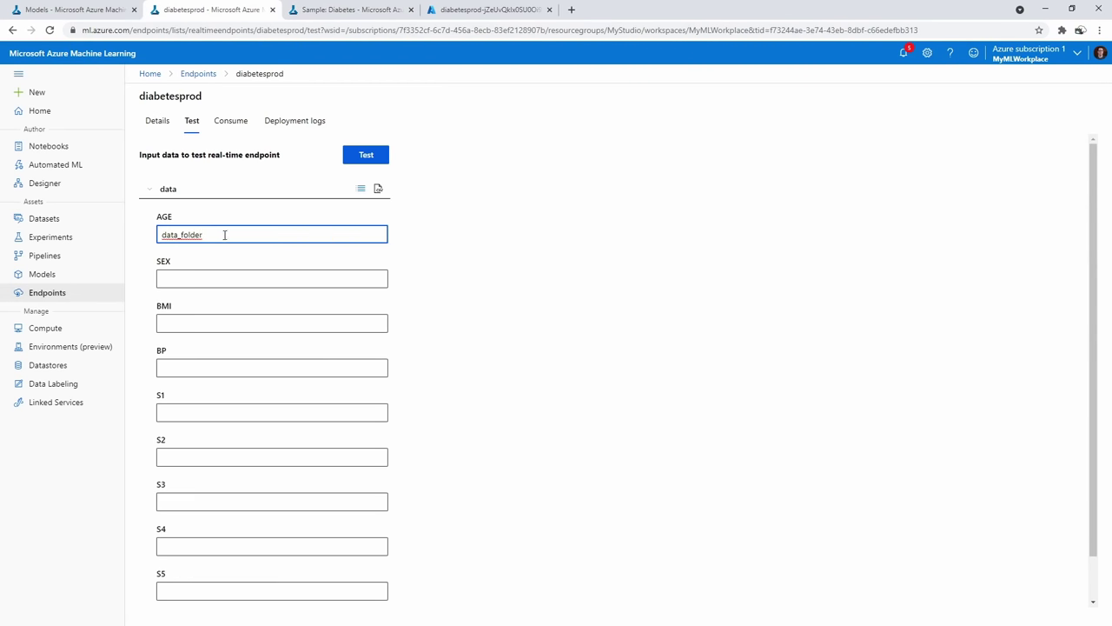
key(ctrl+a)
text(59)
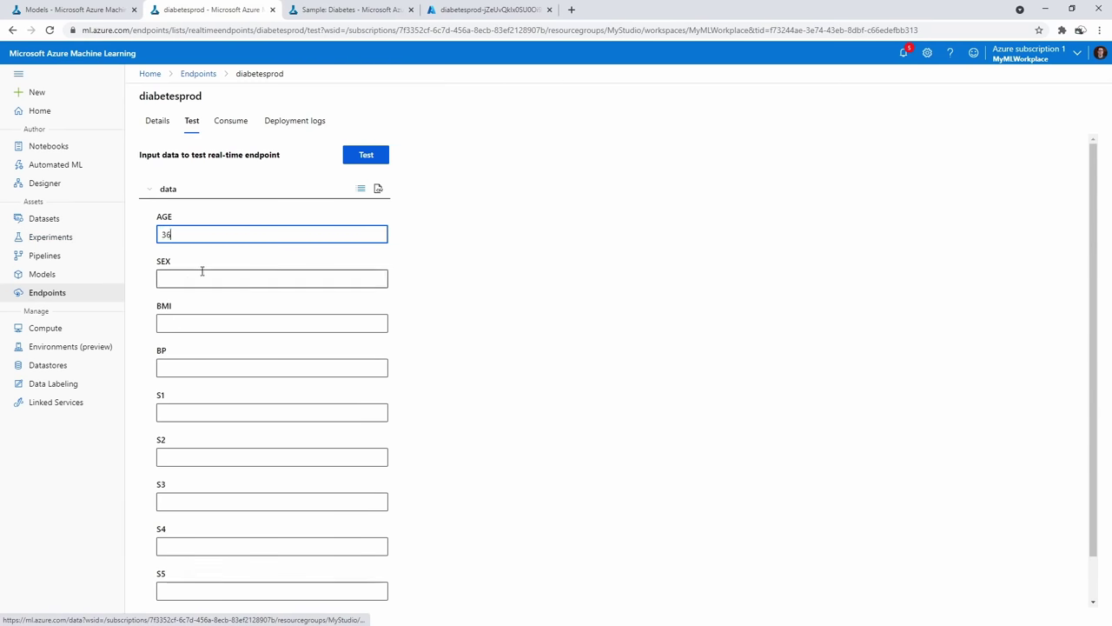
click(201, 276)
click(325, 16)
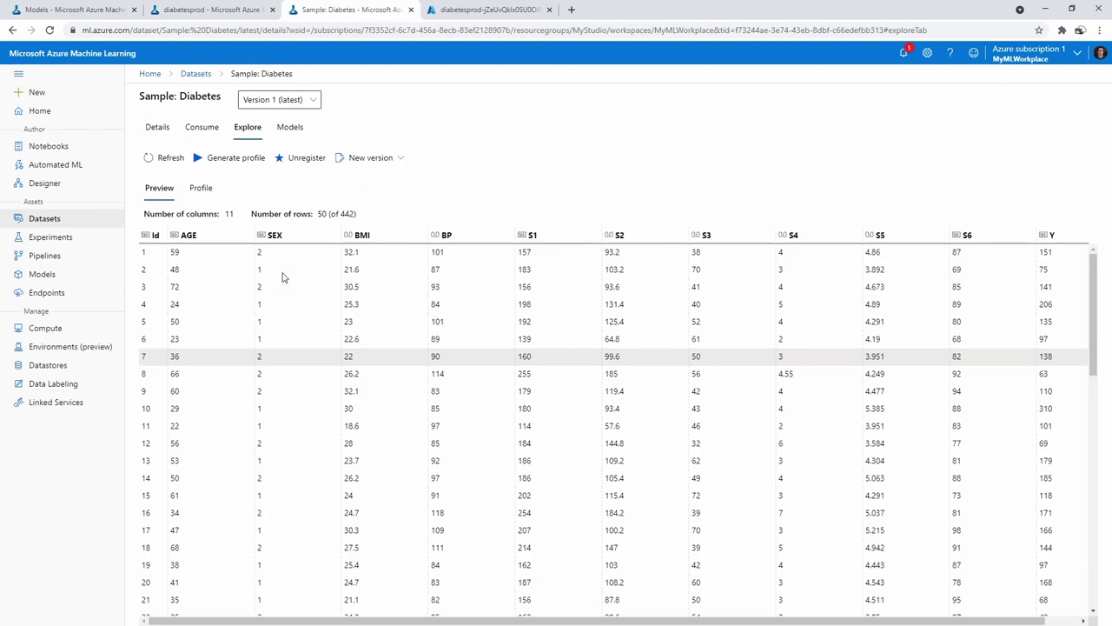
click(223, 12)
text(2)
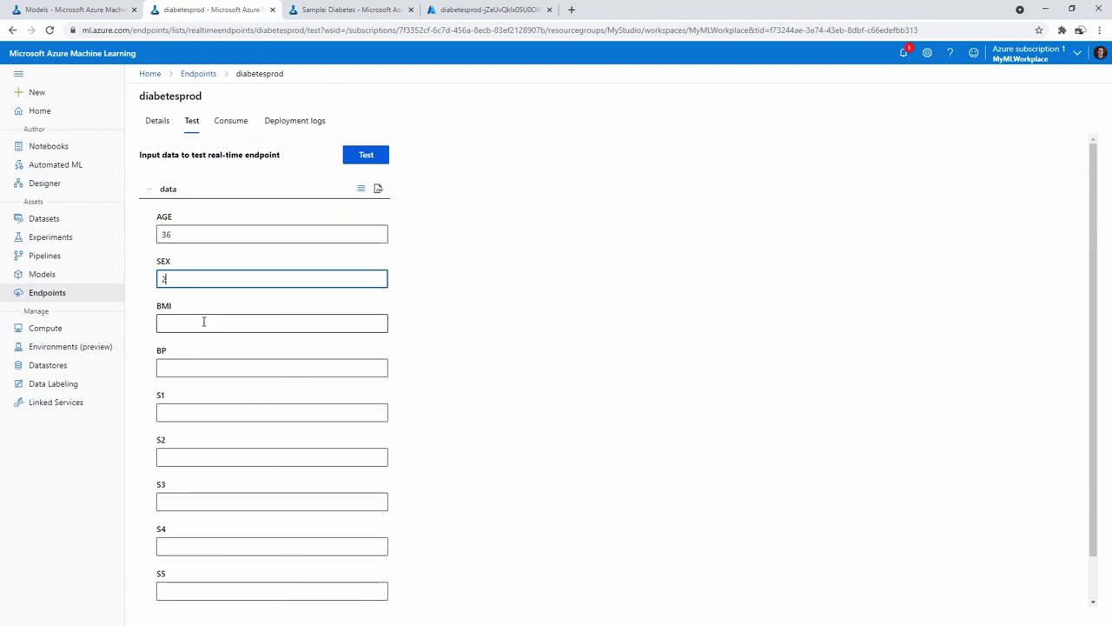
Copy the BMI value 25.3 from row 4 of the dataset preview into the test form's BMI field
click(203, 320)
click(315, 16)
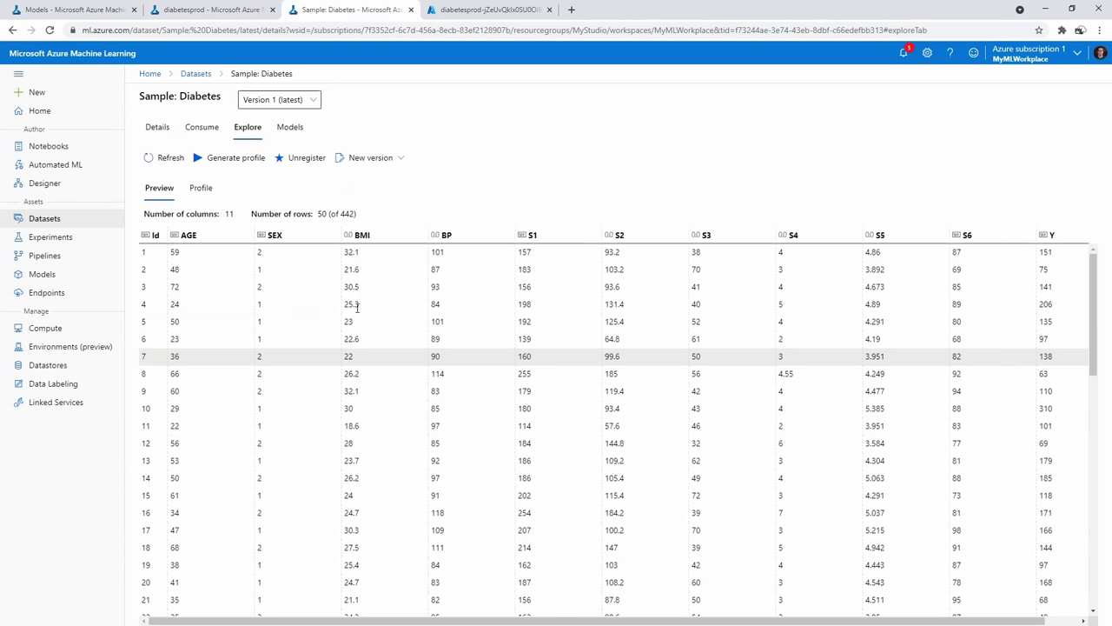
drag(357, 307, 342, 313)
key(ctrl+c)
click(211, 12)
key(ctrl+v)
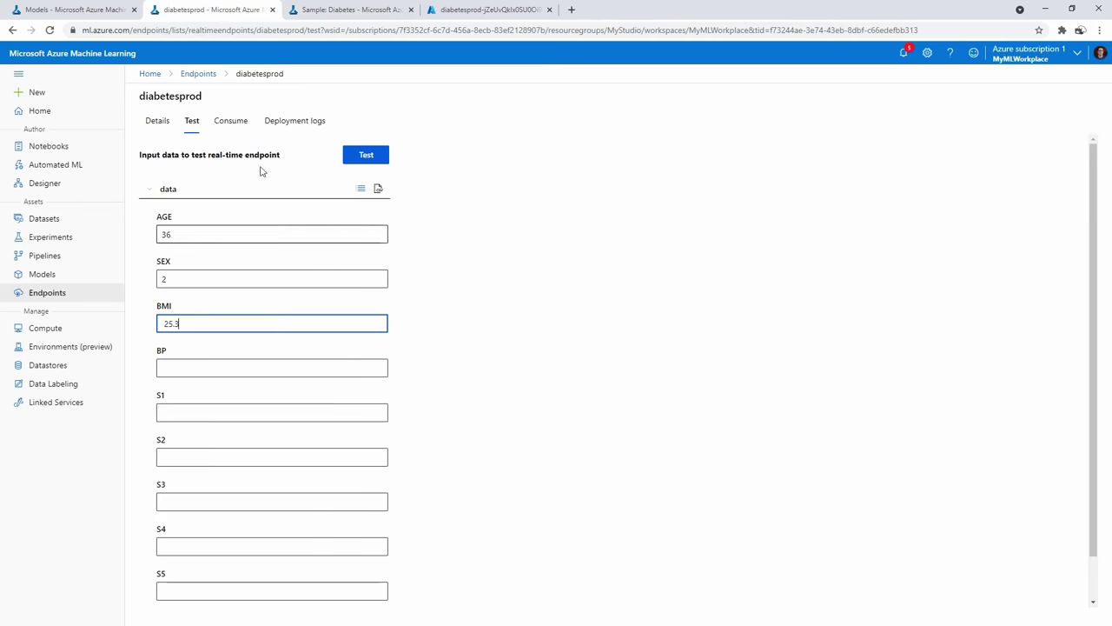
Try to copy the BP value from row 9 of the dataset preview into the test form's BP field
click(314, 16)
drag(443, 392, 432, 393)
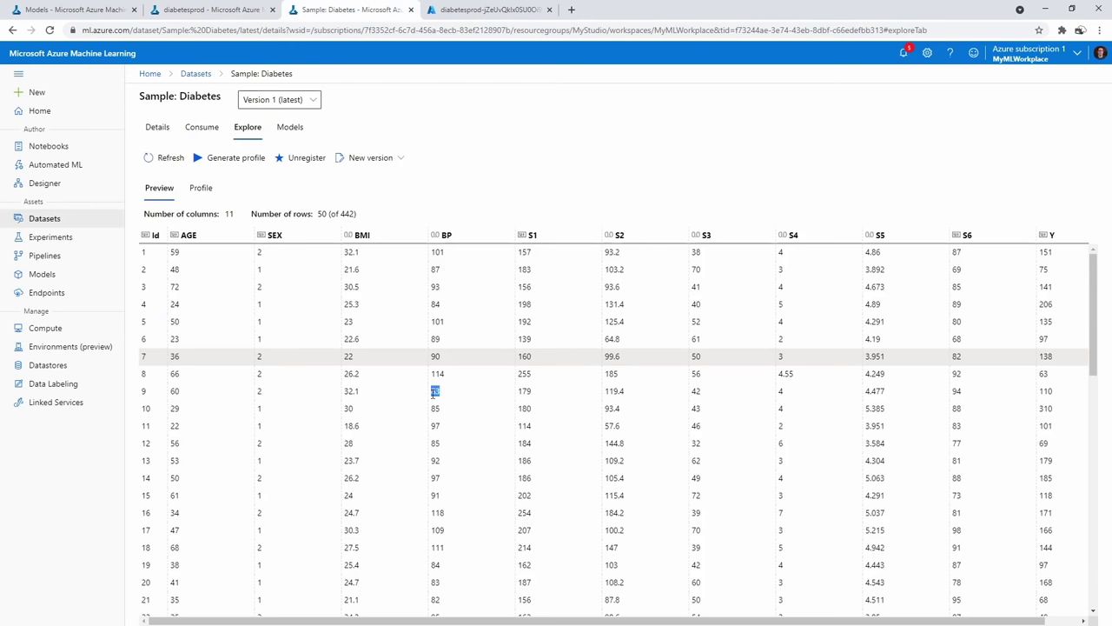
click(213, 13)
click(199, 364)
key(ctrl+v)
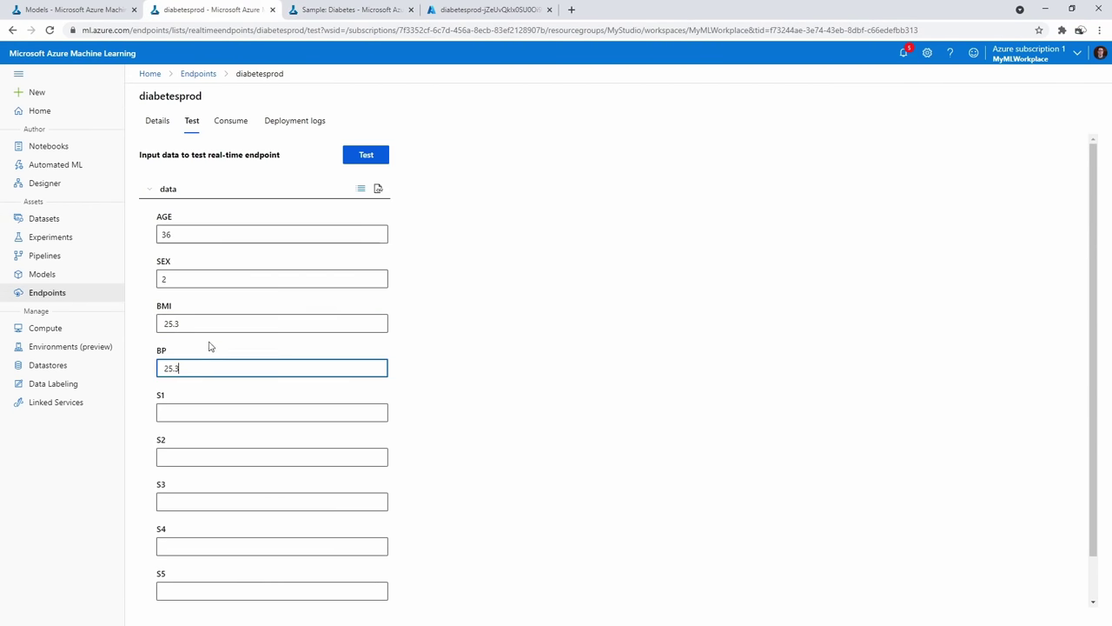
Set BP to 83 and S1 to 160 in the diabetesprod test form, consulting the dataset preview
click(314, 13)
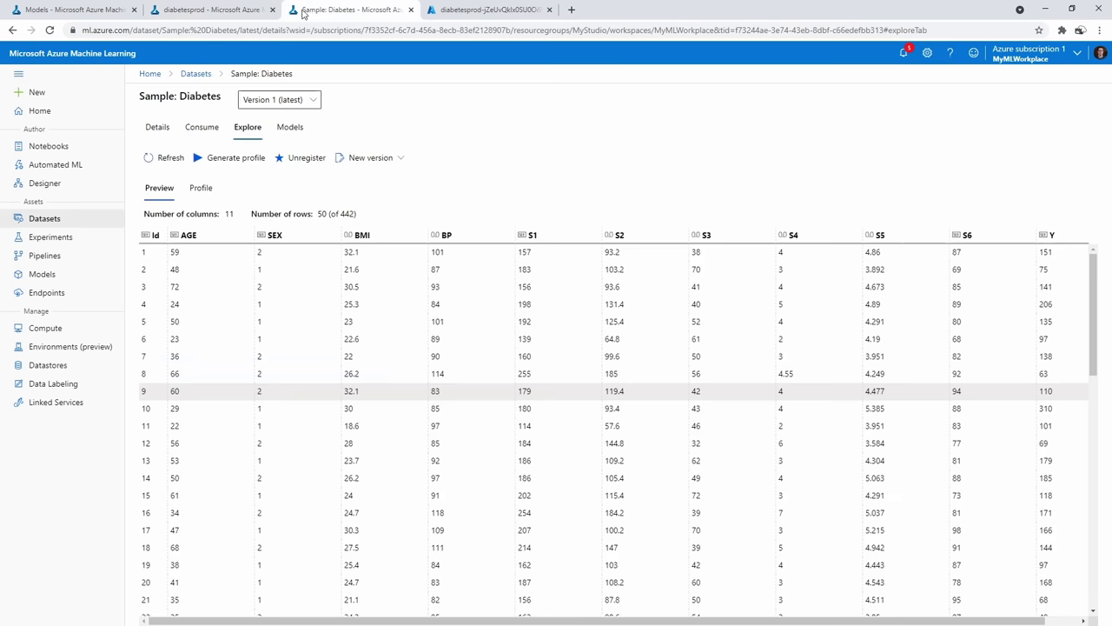
click(243, 12)
key(ctrl+a)
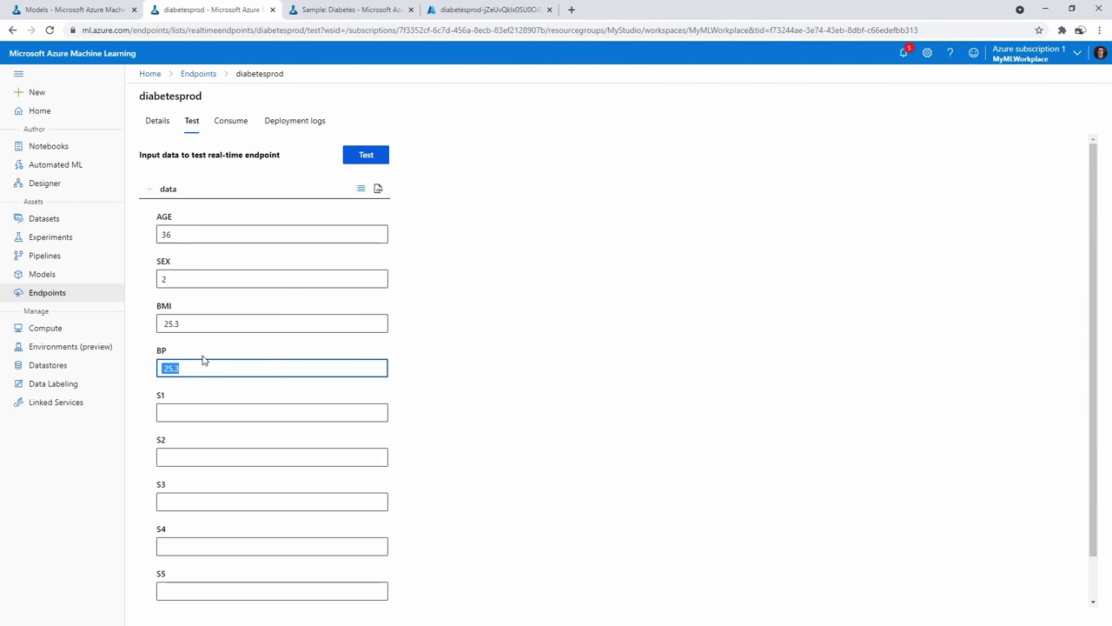
text(84)
click(346, 9)
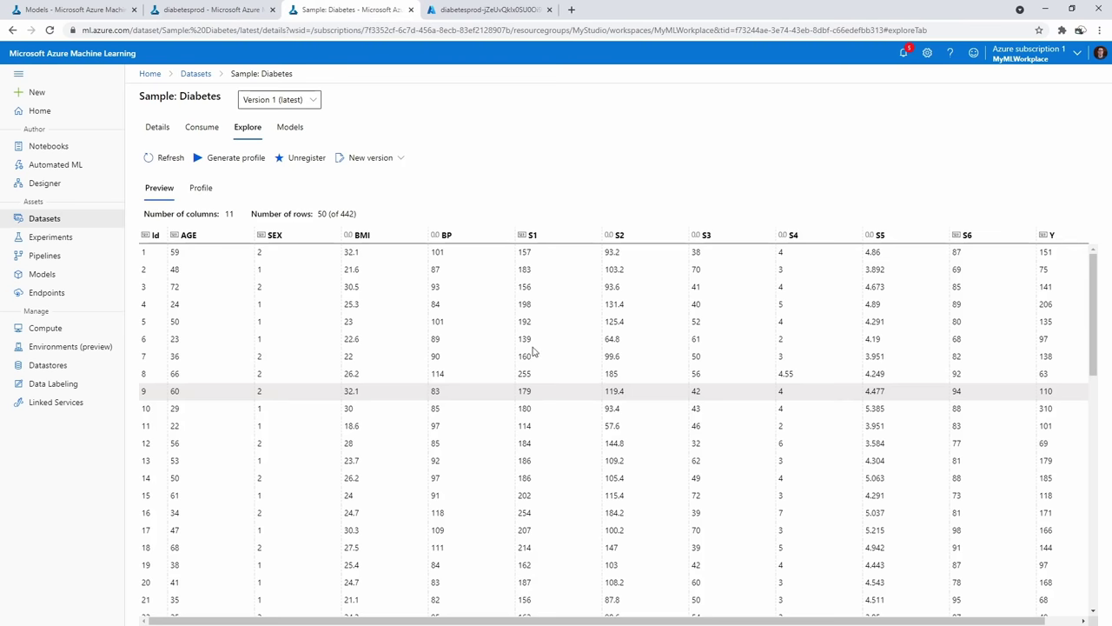
click(213, 11)
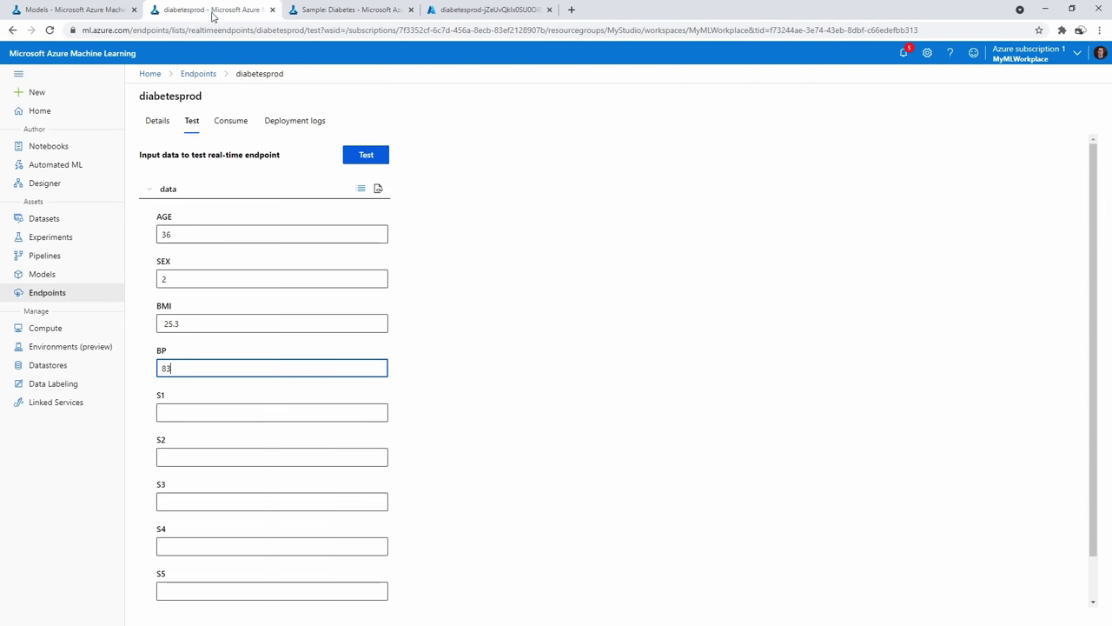
click(180, 412)
text(160)
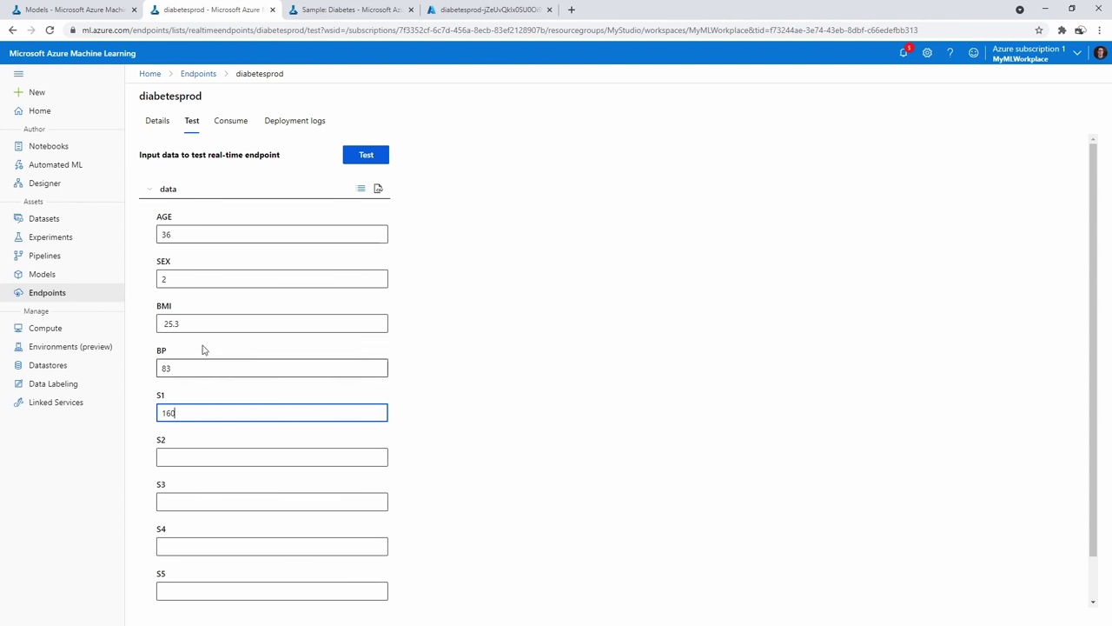
Set S2 to 99.6 in the diabetesprod test form, using the dataset preview as reference
key(Tab)
click(374, 13)
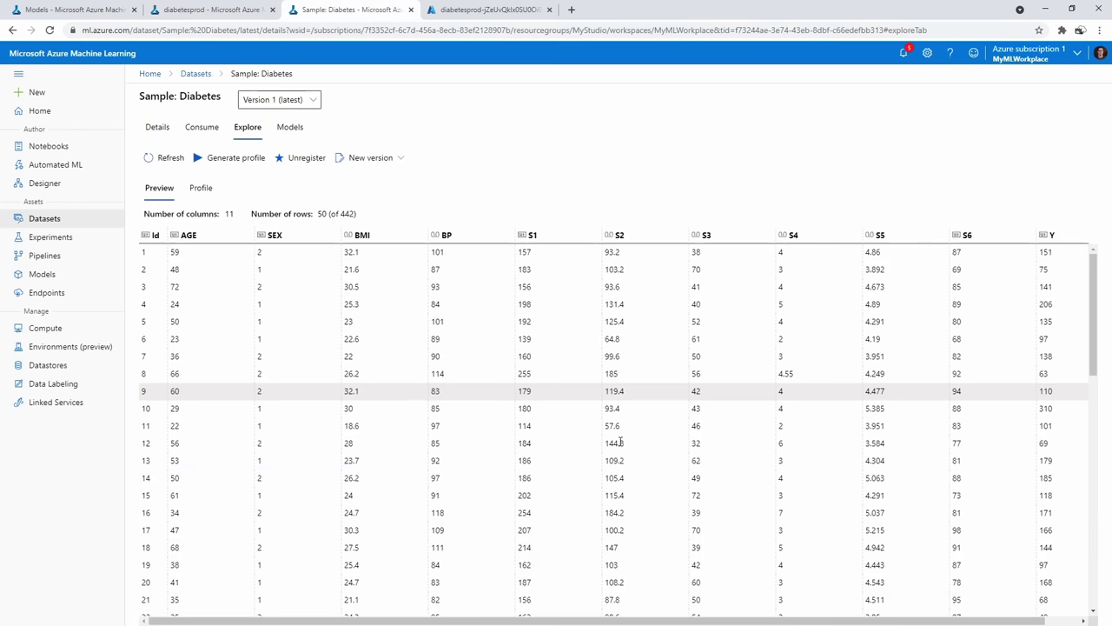
click(248, 10)
text(99)
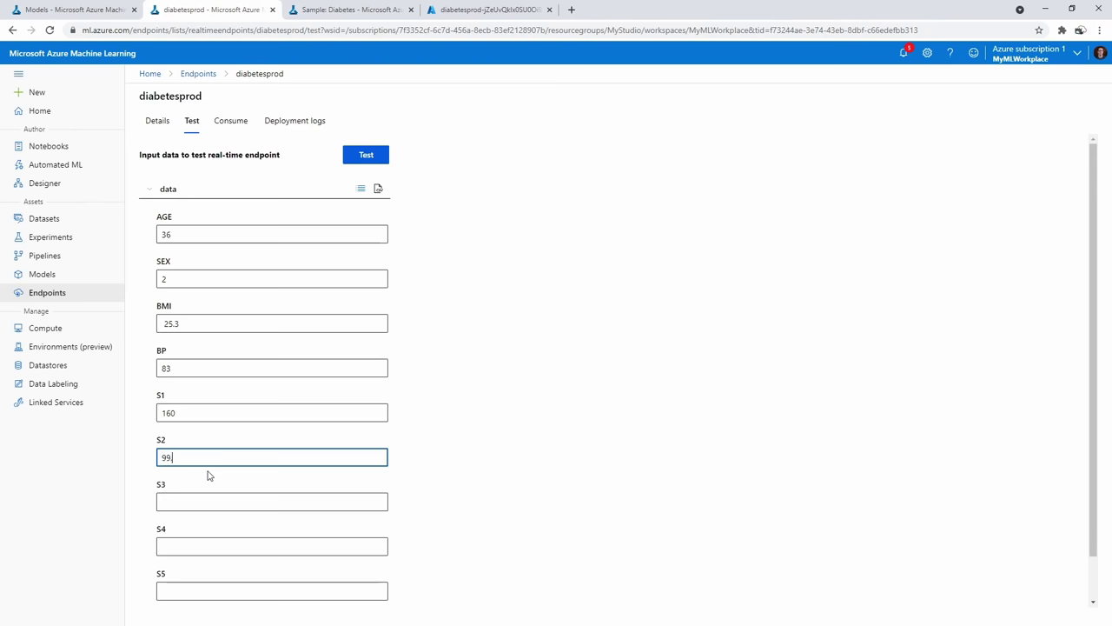
text(.6)
key(Tab)
Set S3 to 40, S4 to 5 and S5 to 5.1 in the test form, consulting the dataset preview
click(315, 15)
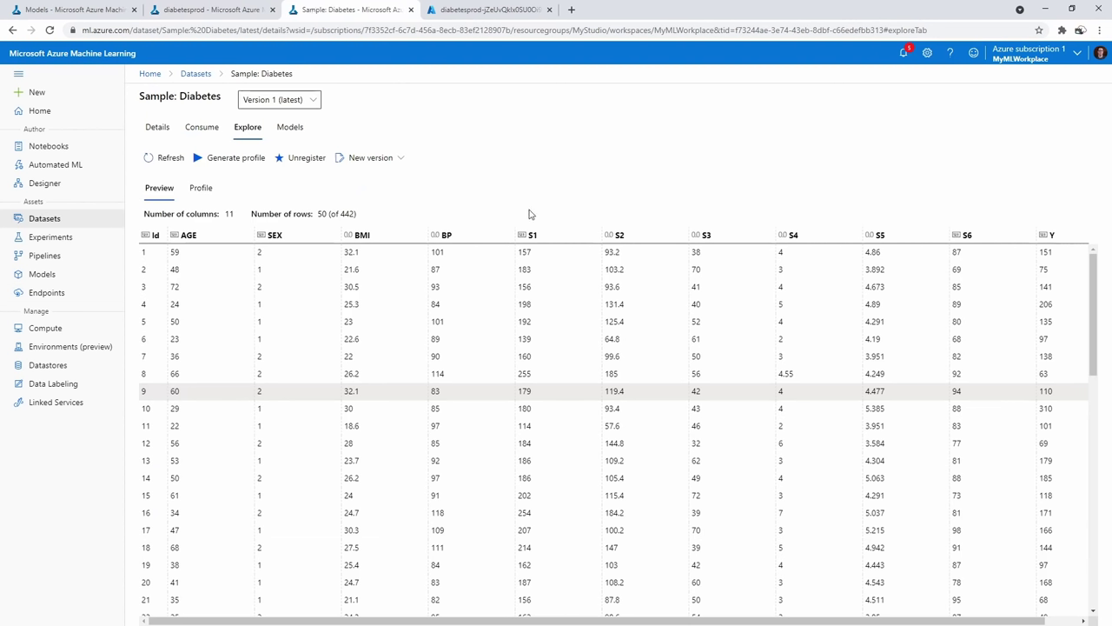
click(193, 10)
text(40)
key(Tab)
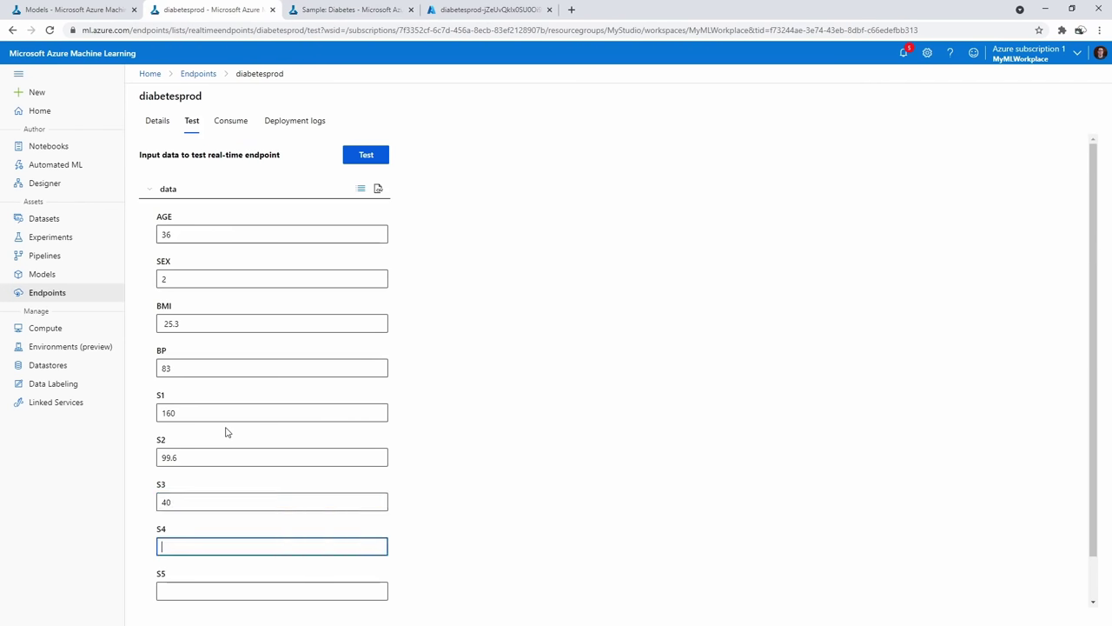
text(5)
key(Tab)
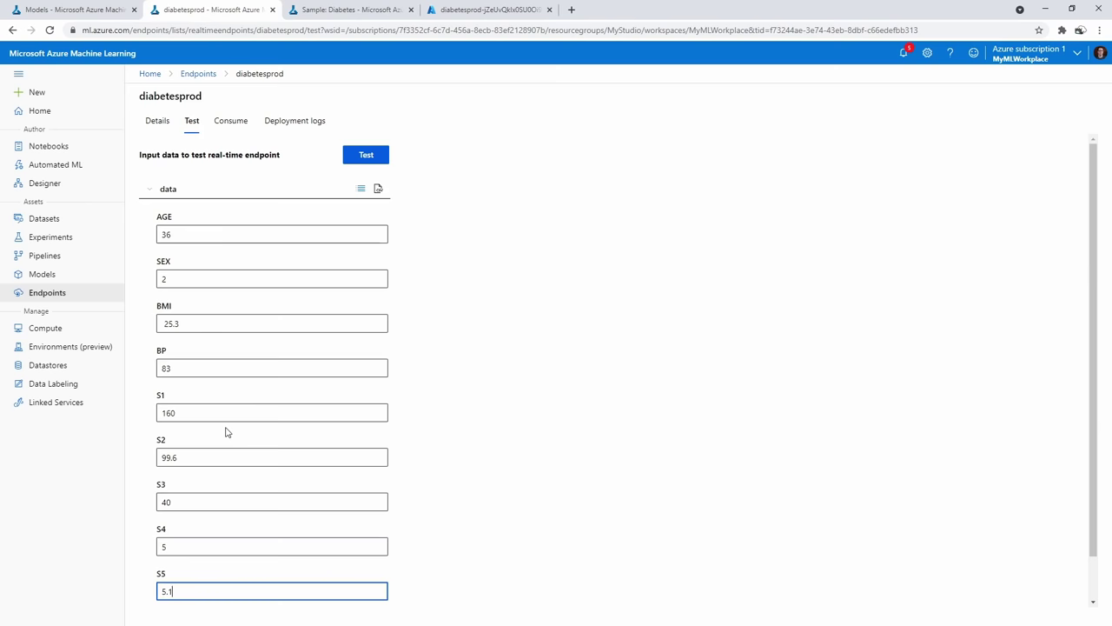
scroll(225, 432, down, 1)
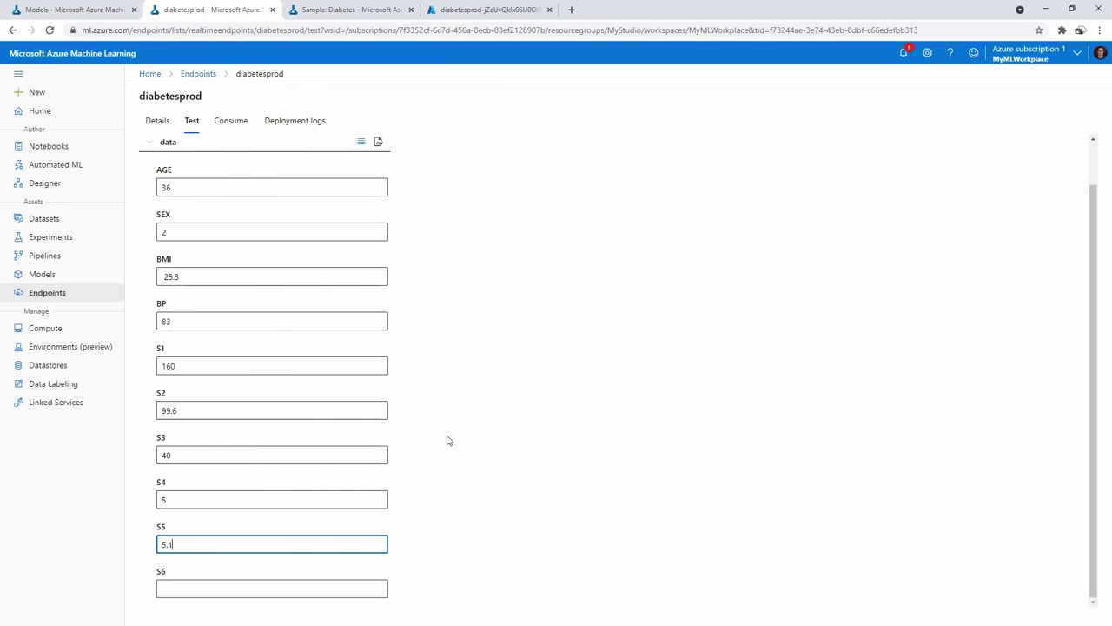
Set S6 to 82 in the test form, checking typical S6 values in the Sample: Diabetes preview
click(291, 583)
click(310, 9)
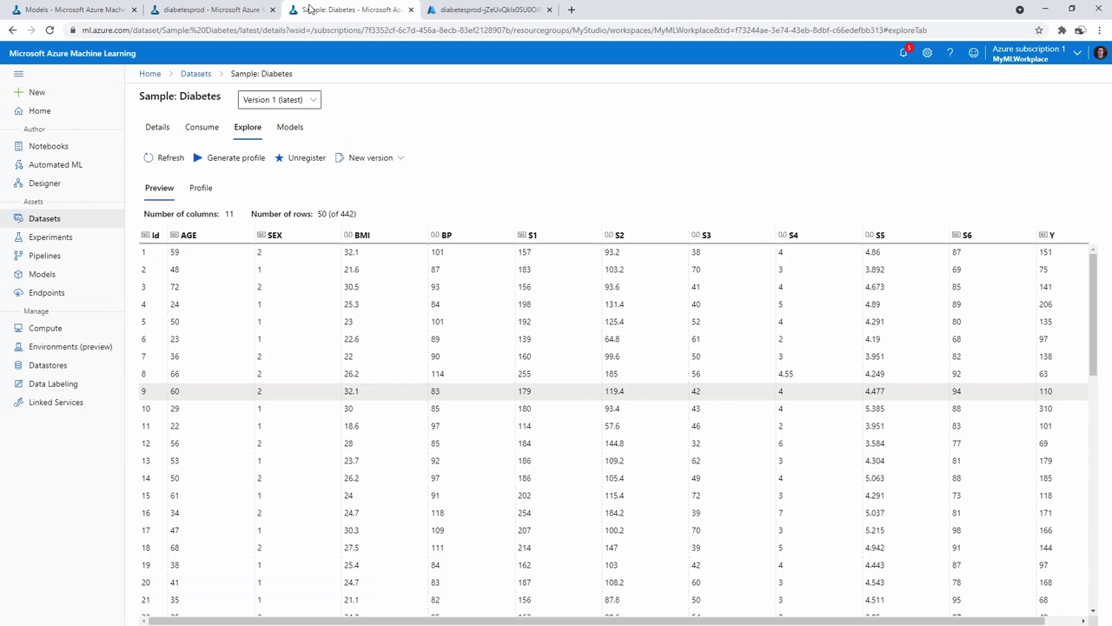
click(257, 11)
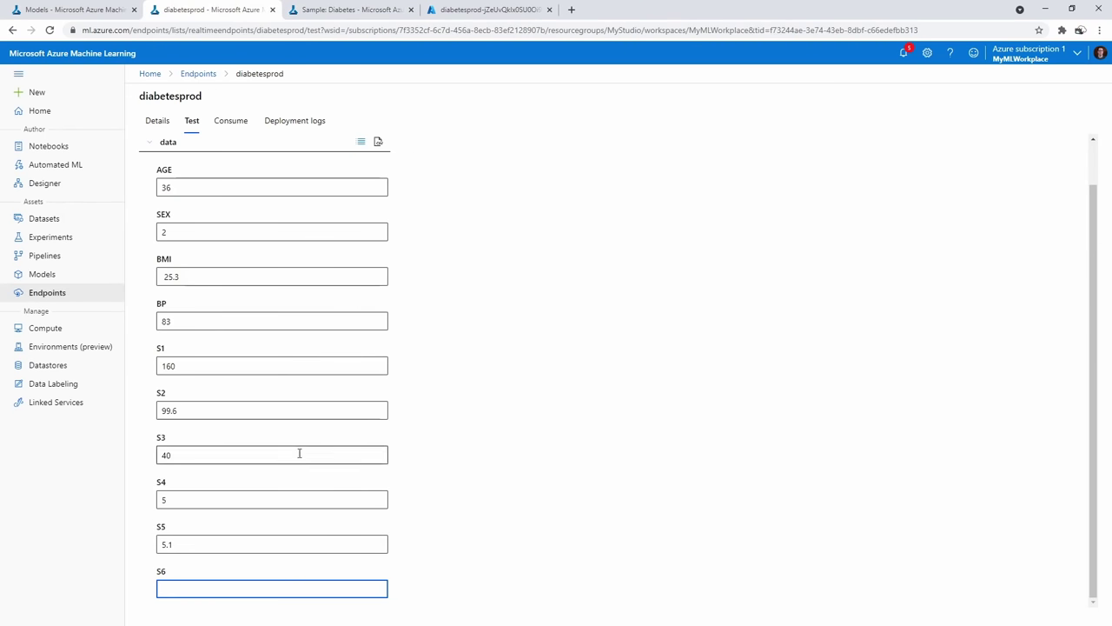
text(88)
click(306, 13)
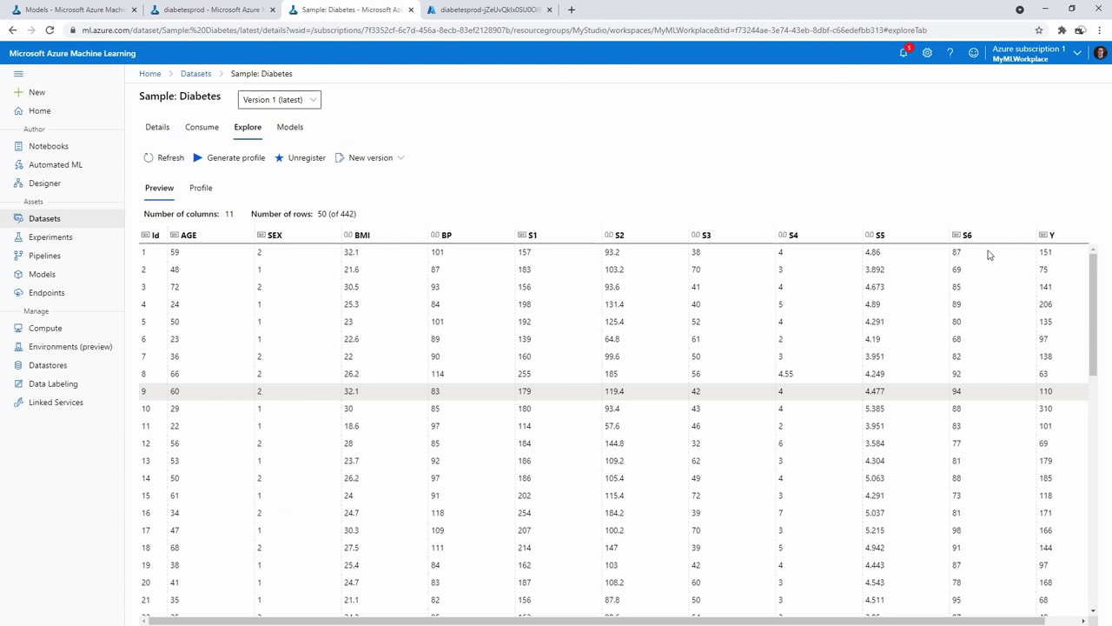
click(252, 13)
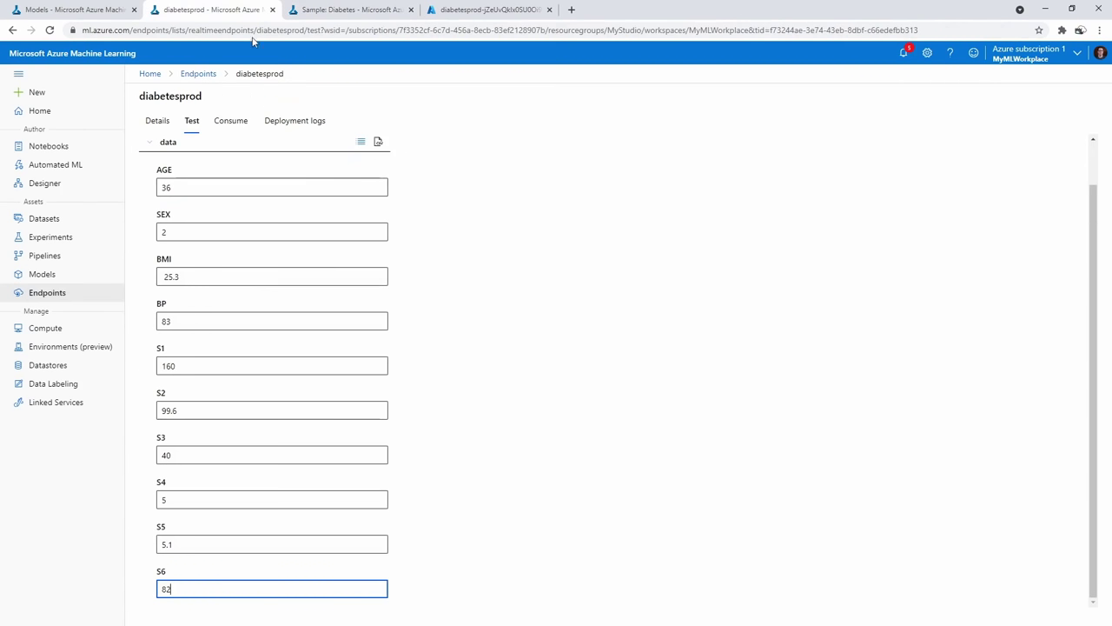
Run the diabetesprod endpoint test with the entered values and return to the Endpoints list
scroll(382, 308, up, 1)
click(366, 155)
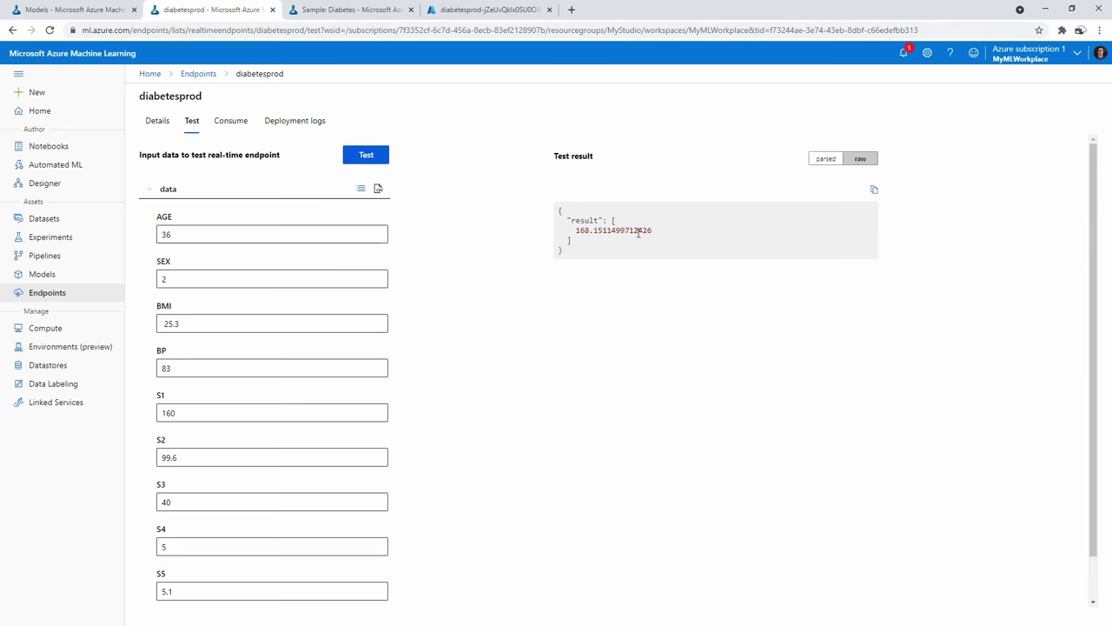
click(199, 75)
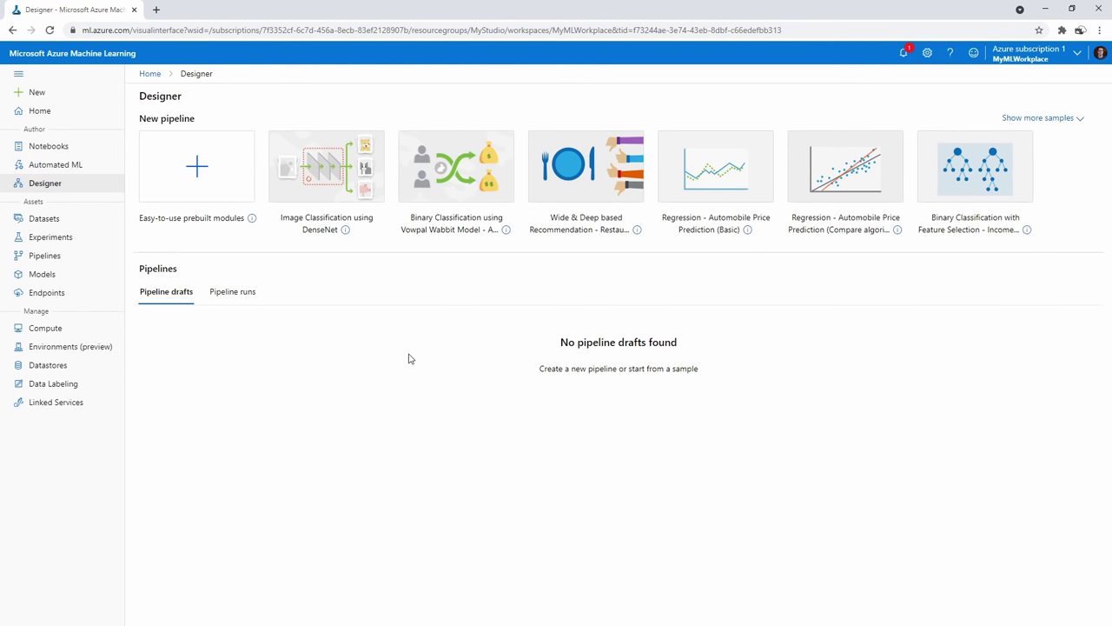
Show all Designer samples and create a pipeline draft from Tune Parameters for Binary Classification - Adult Income Prediction, dismissing its settings
click(1039, 120)
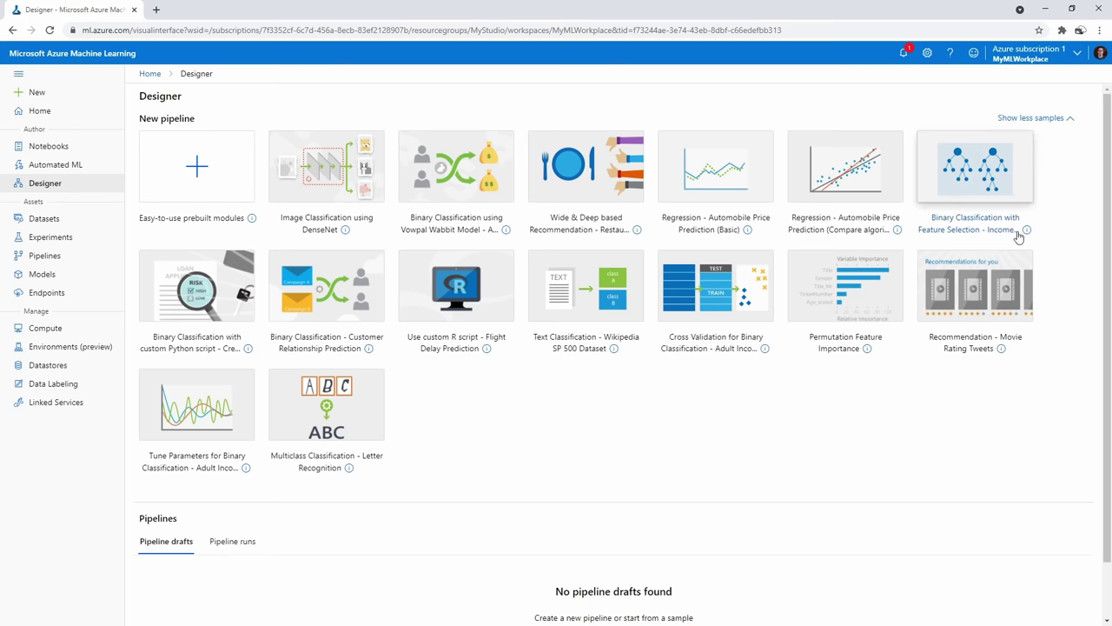
mouse_move(1027, 233)
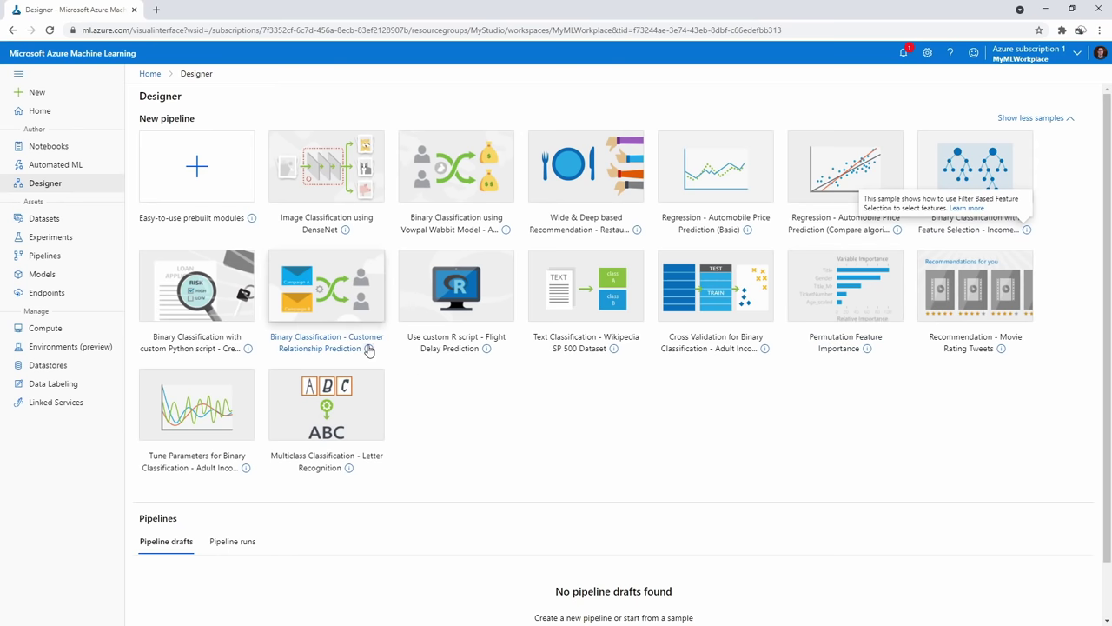
mouse_move(371, 352)
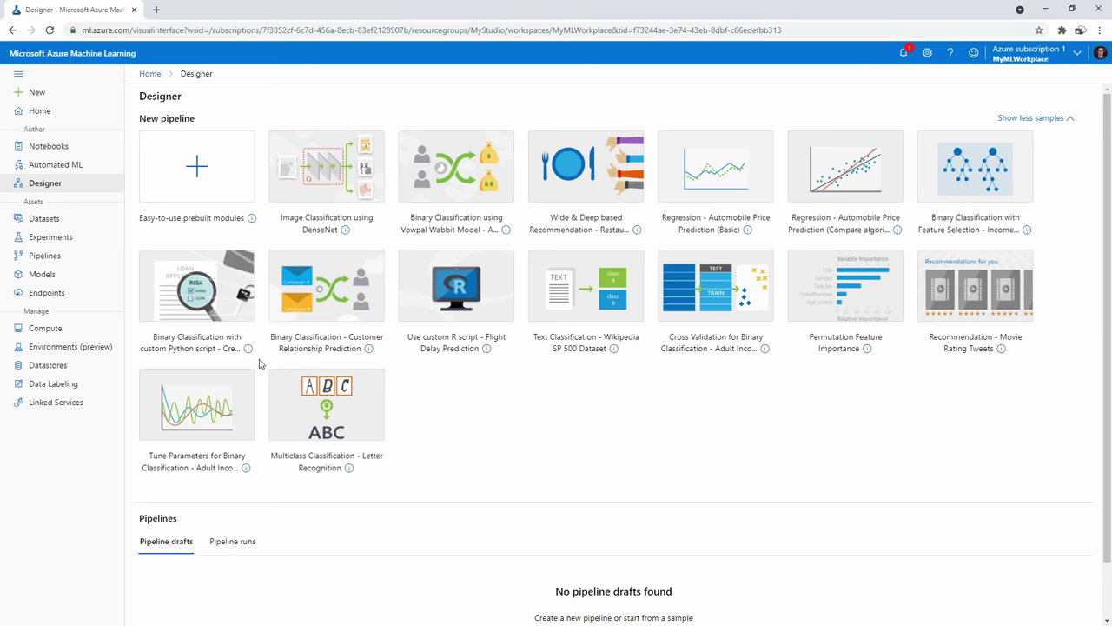
mouse_move(248, 349)
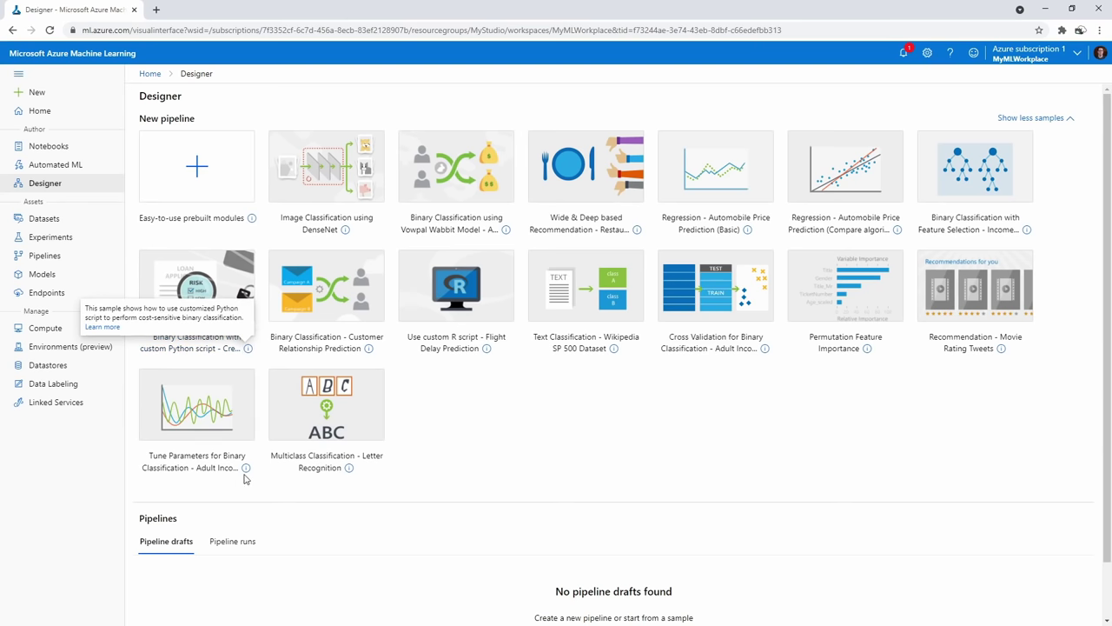
mouse_move(245, 471)
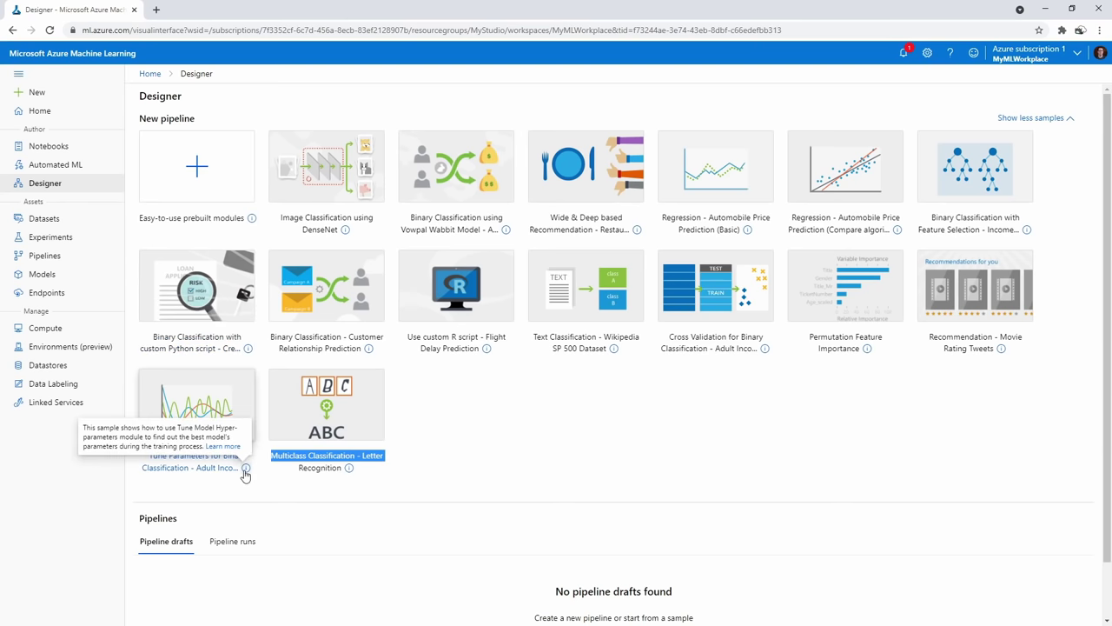
click(204, 410)
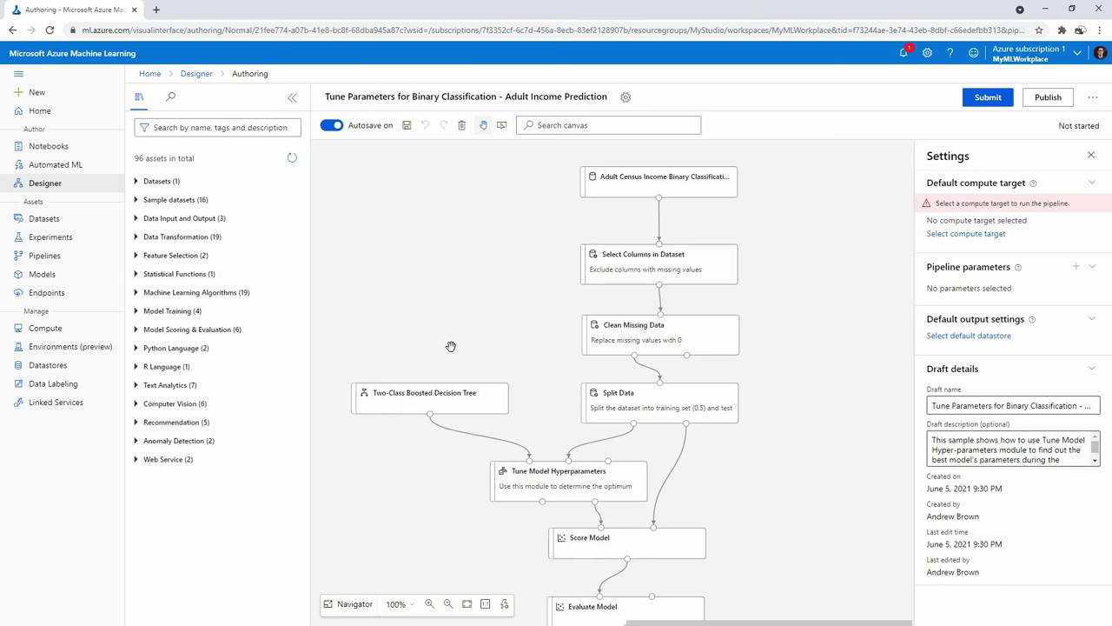
click(612, 202)
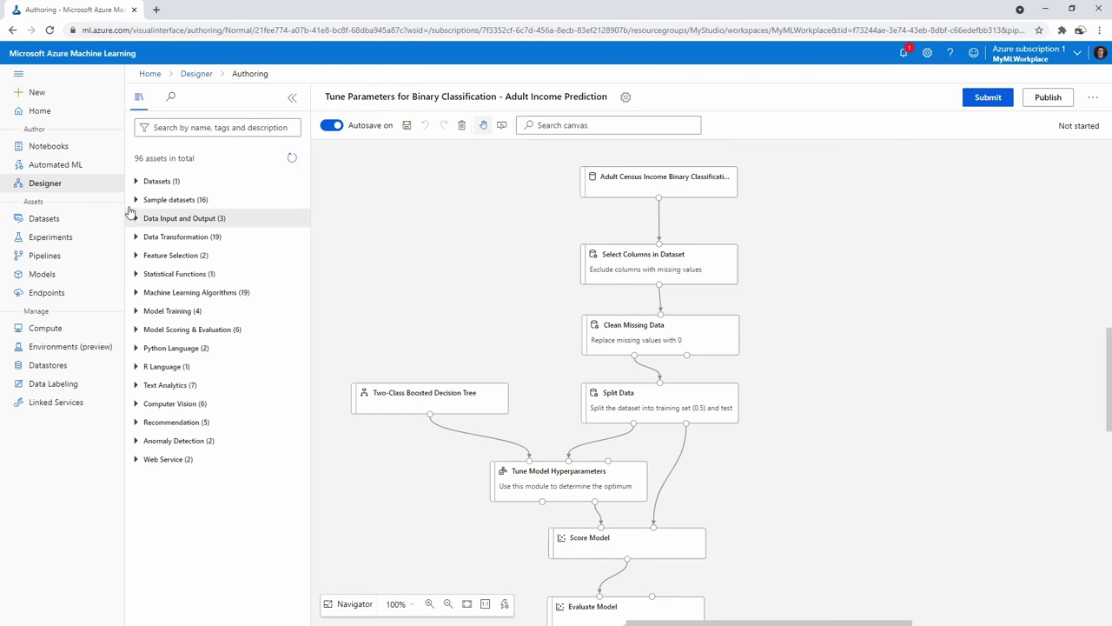
Add a second Adult Census Income Binary Classification dataset from the sample datasets to the canvas and delete that copy
click(135, 183)
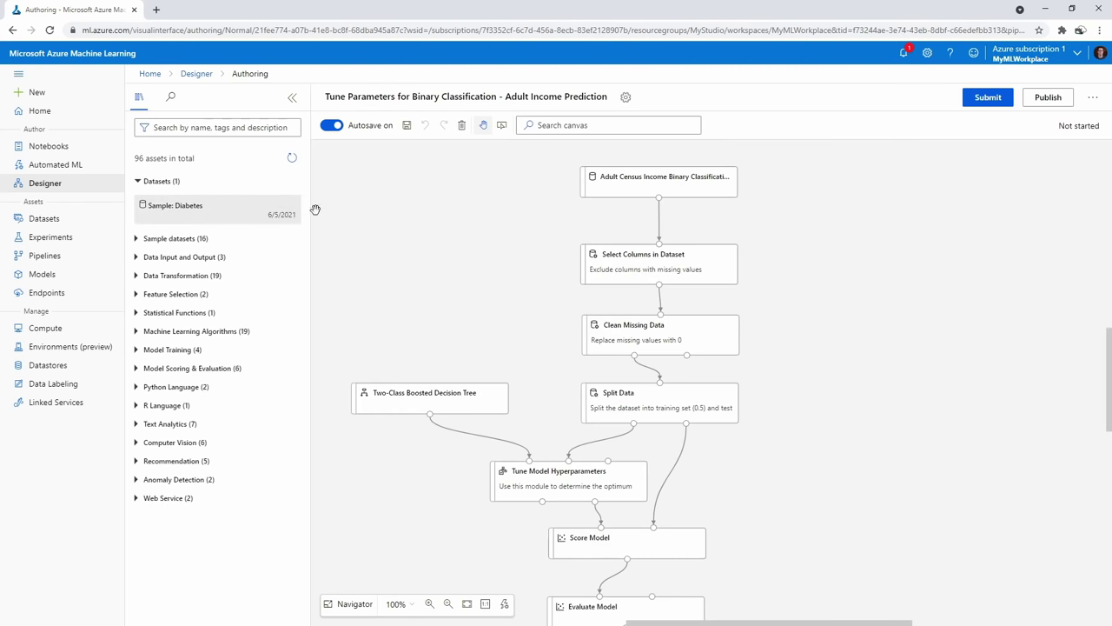
click(137, 244)
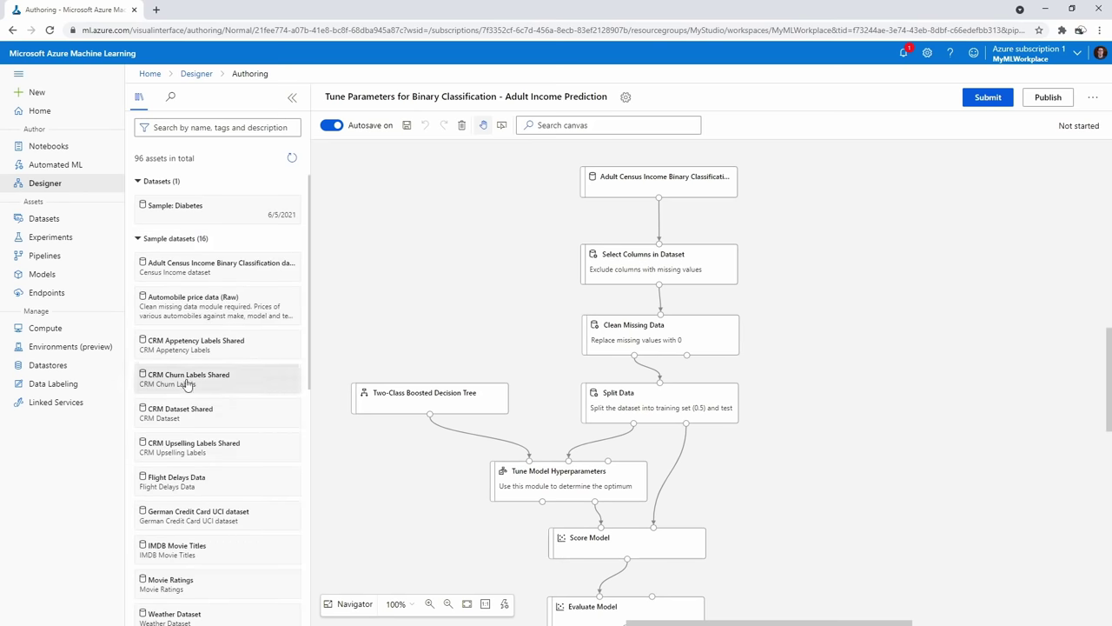
drag(209, 266, 416, 178)
click(426, 210)
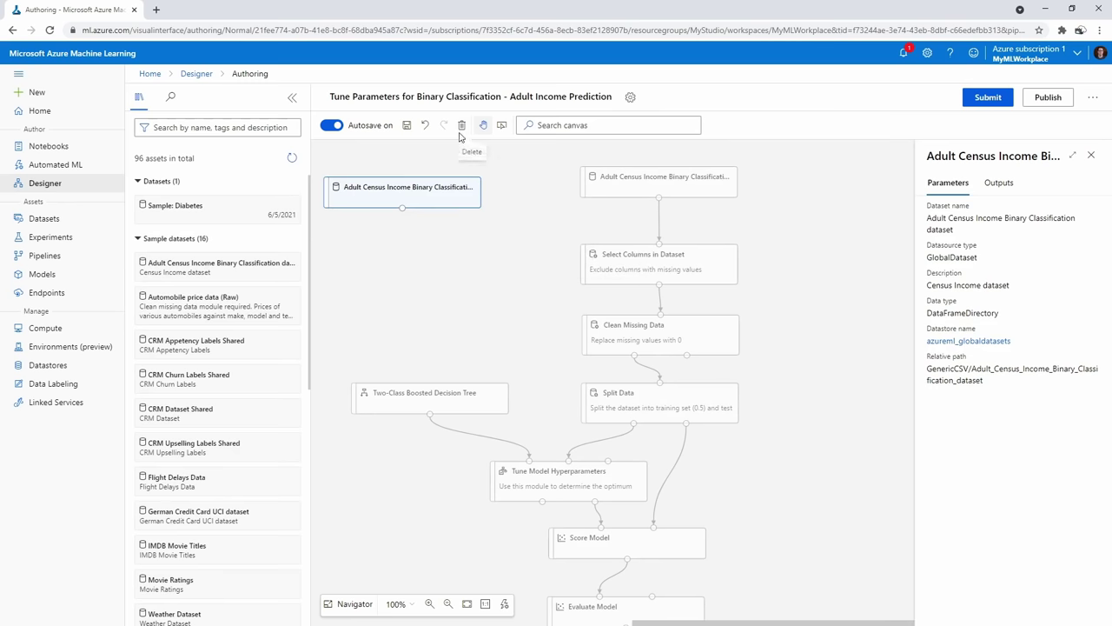
right_click(453, 191)
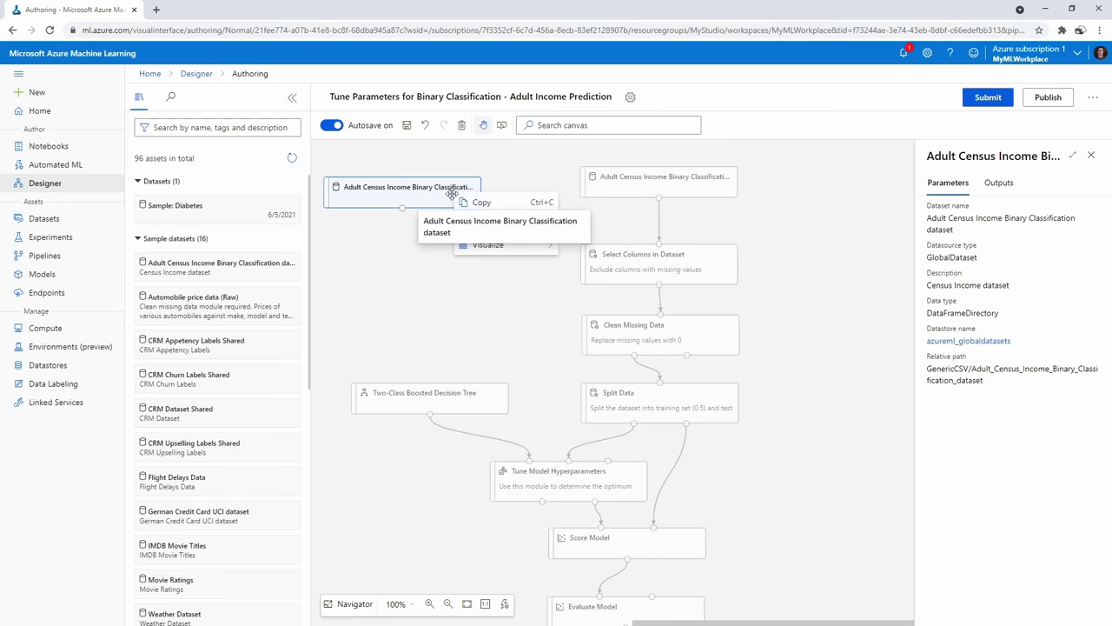
click(475, 225)
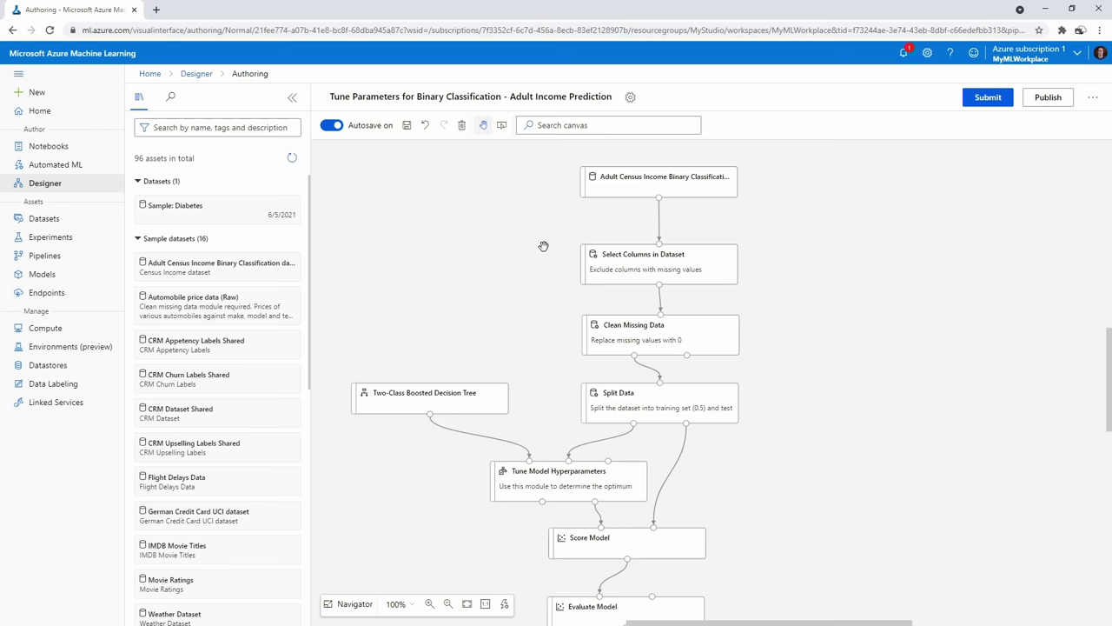
Check the available actions on the pipeline's Adult Census Income dataset and show the settings of the Select Columns in Dataset module
right_click(626, 188)
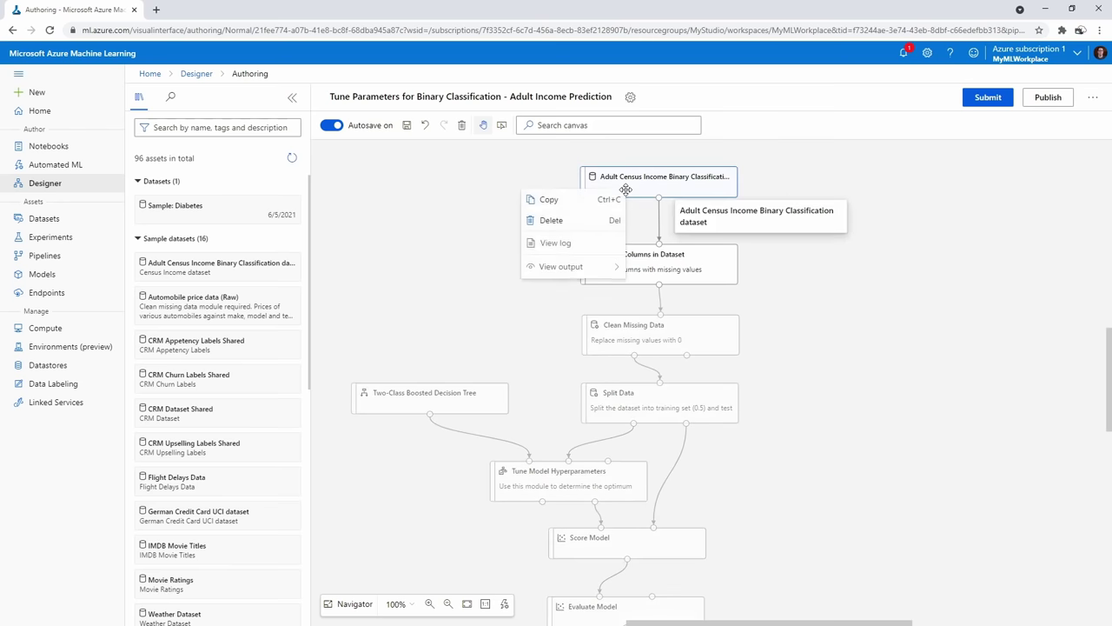
click(445, 205)
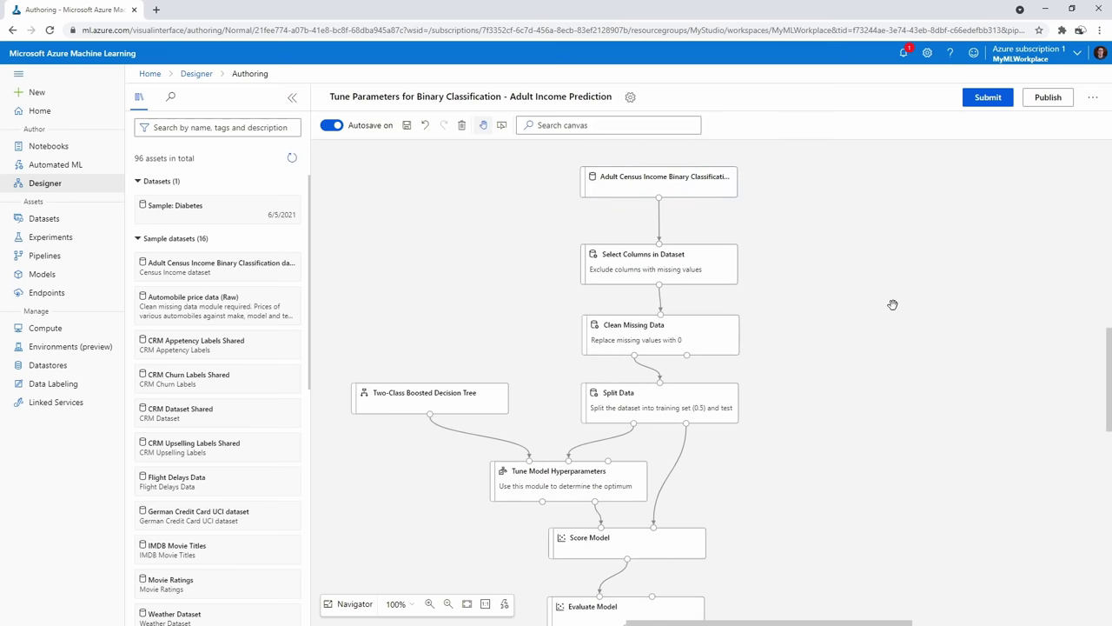
drag(892, 305, 944, 251)
drag(544, 231, 520, 298)
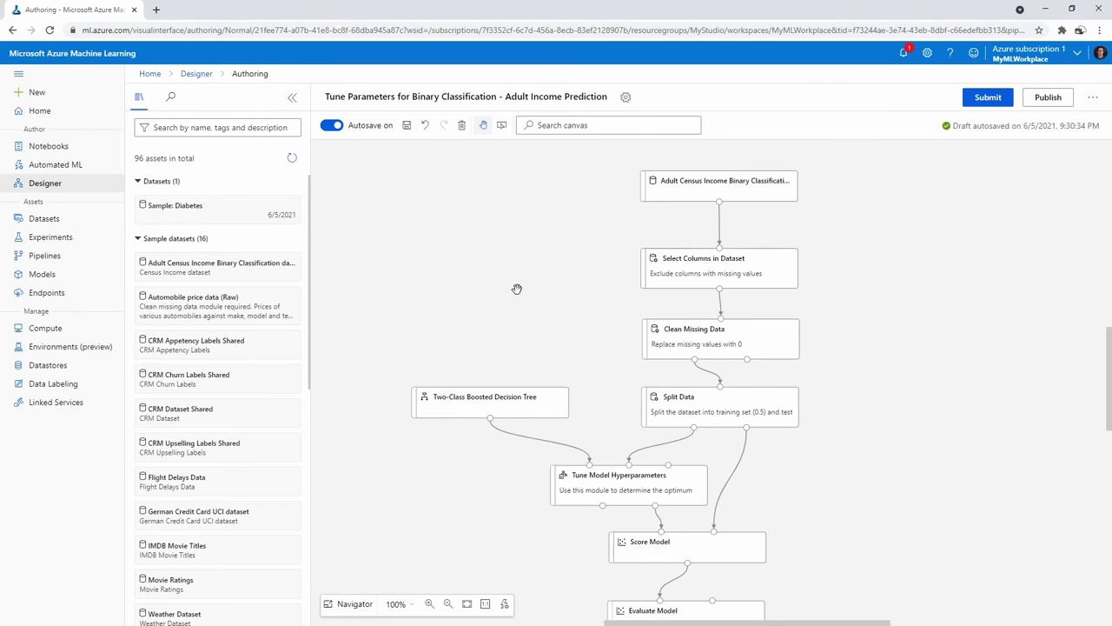
click(695, 186)
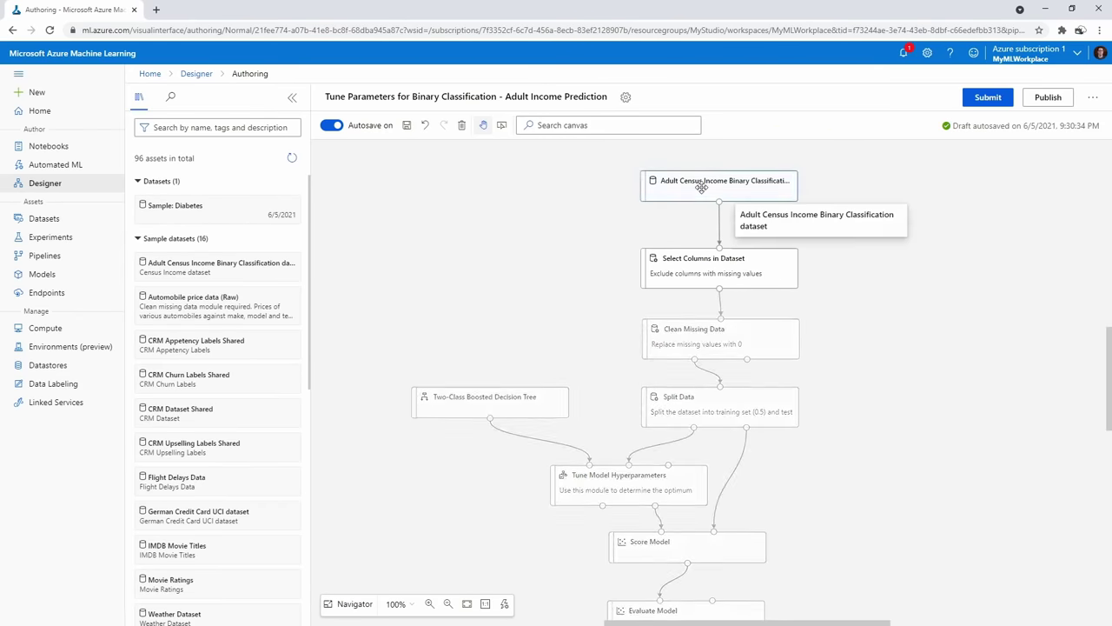
drag(878, 250, 783, 250)
click(648, 262)
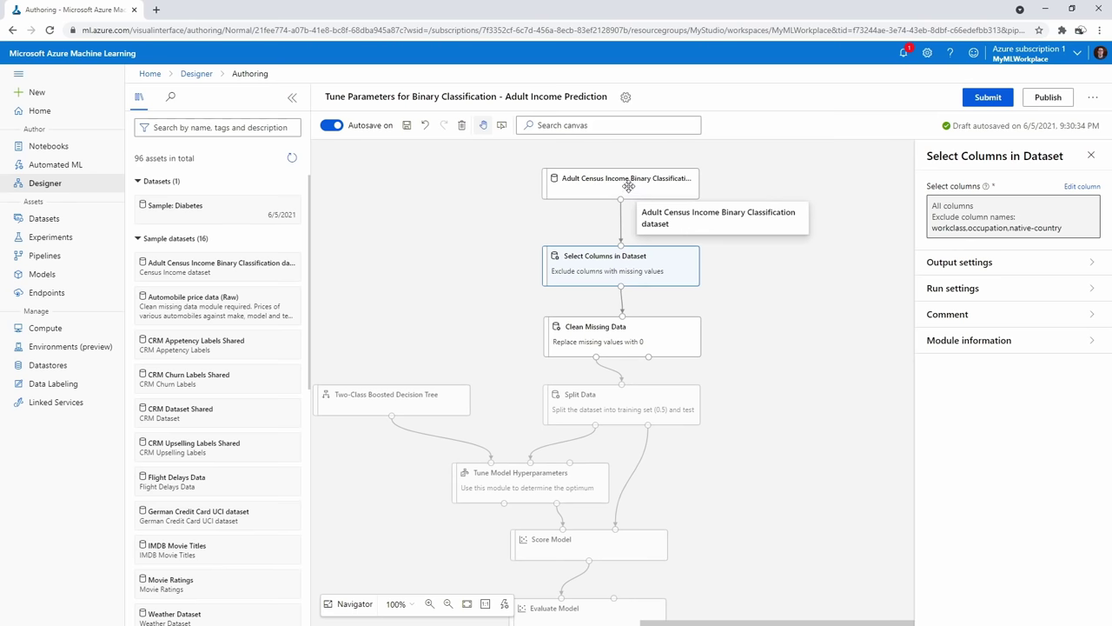
Look for the Adult Census Income dataset among the workspace's registered datasets in a separate browser tab and return to the pipeline draft
right_click(55, 220)
click(61, 227)
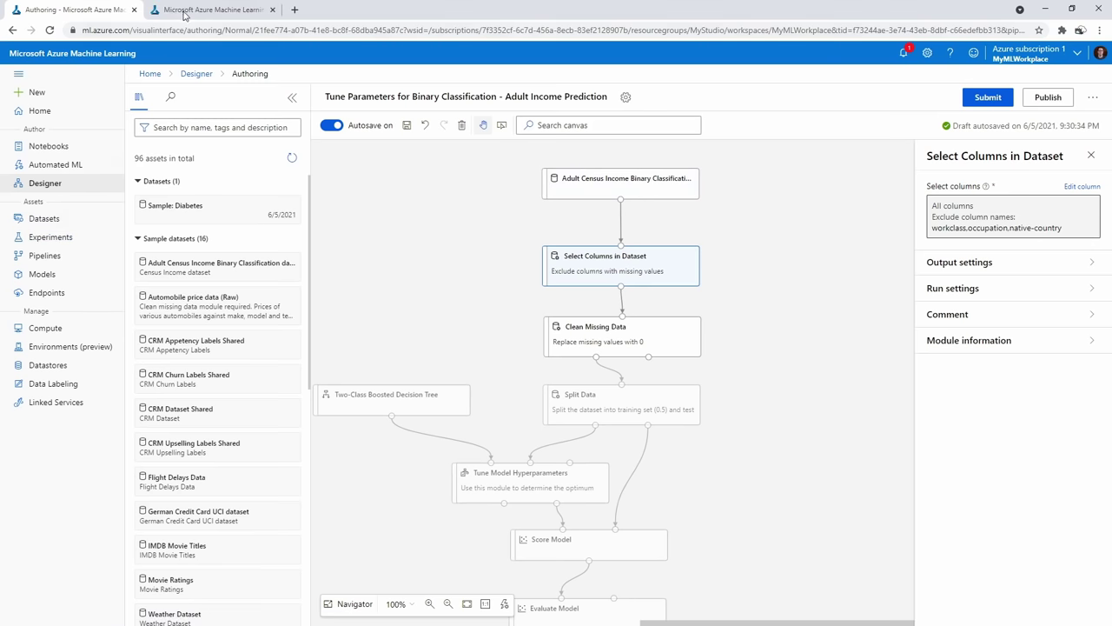
key(ctrl+Tab)
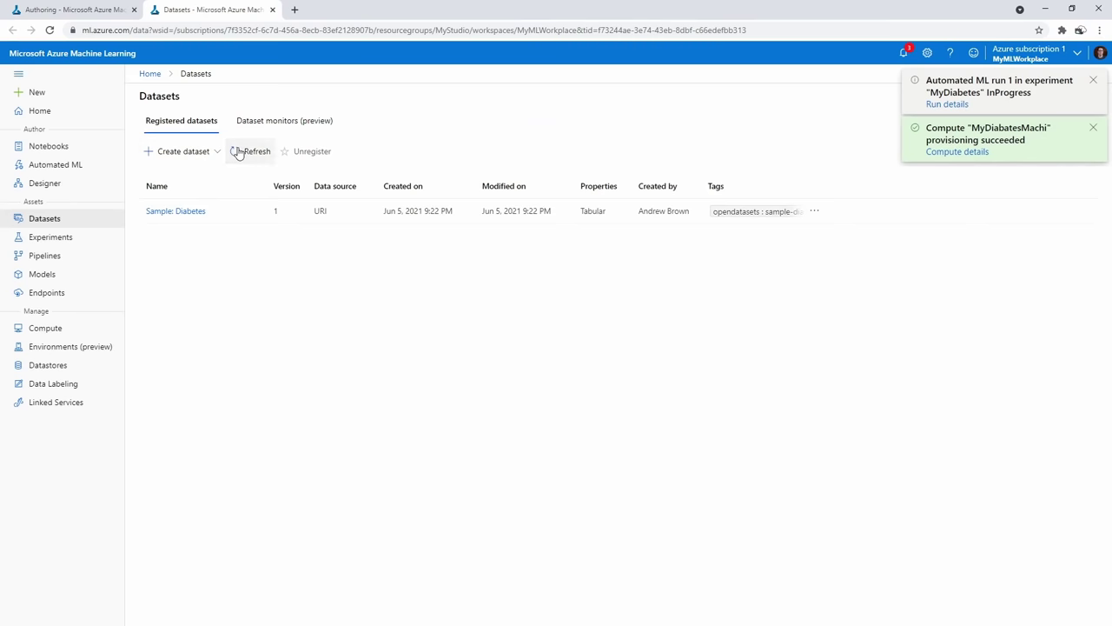
click(237, 153)
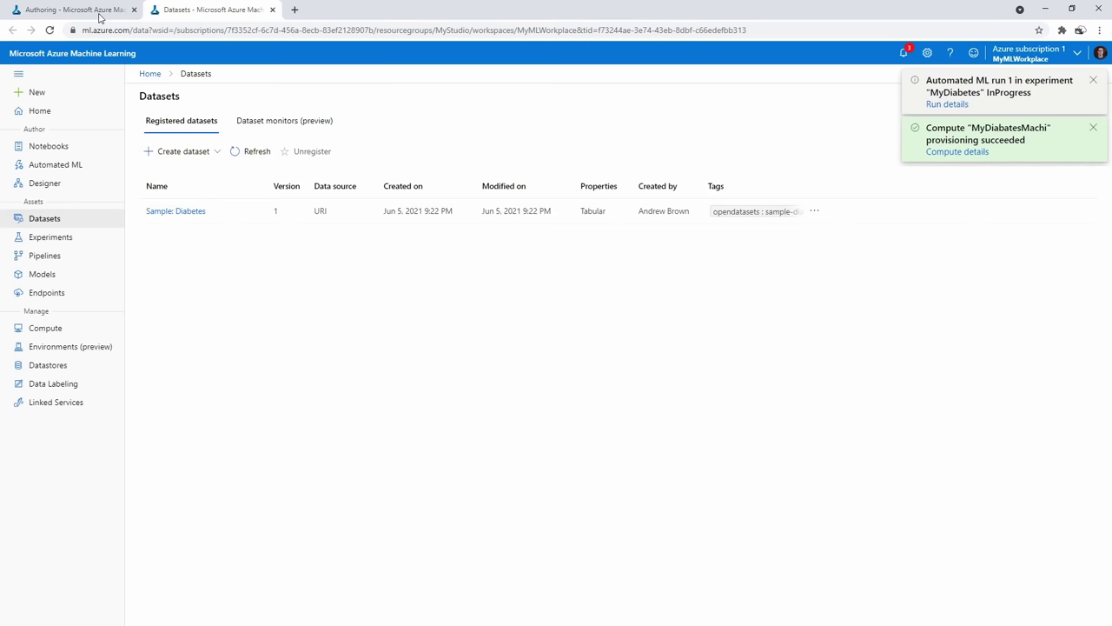
click(100, 17)
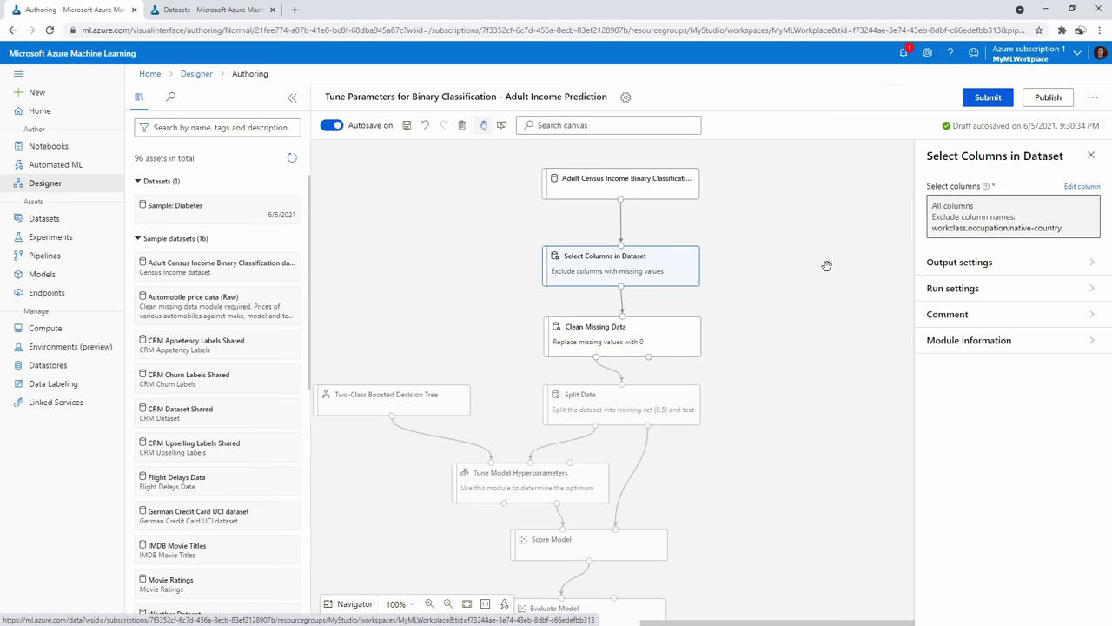
Review the Clean Missing Data module's parameters, output settings and run settings, including its compute target and Docker configuration
click(675, 337)
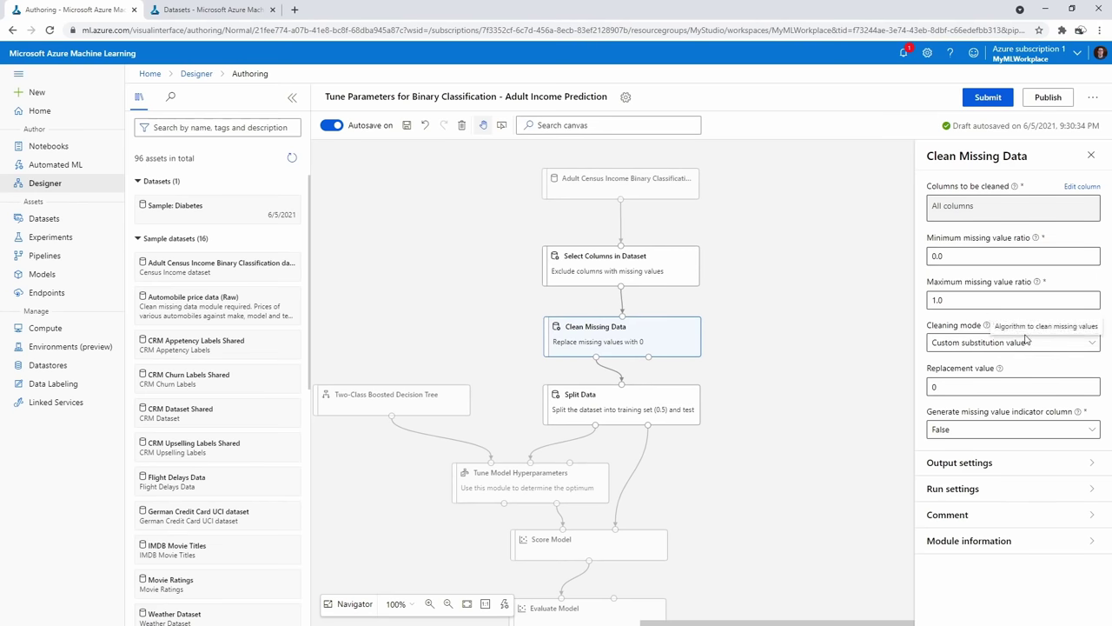
click(1012, 461)
scroll(1008, 487, down, 1)
click(956, 546)
scroll(995, 447, down, 5)
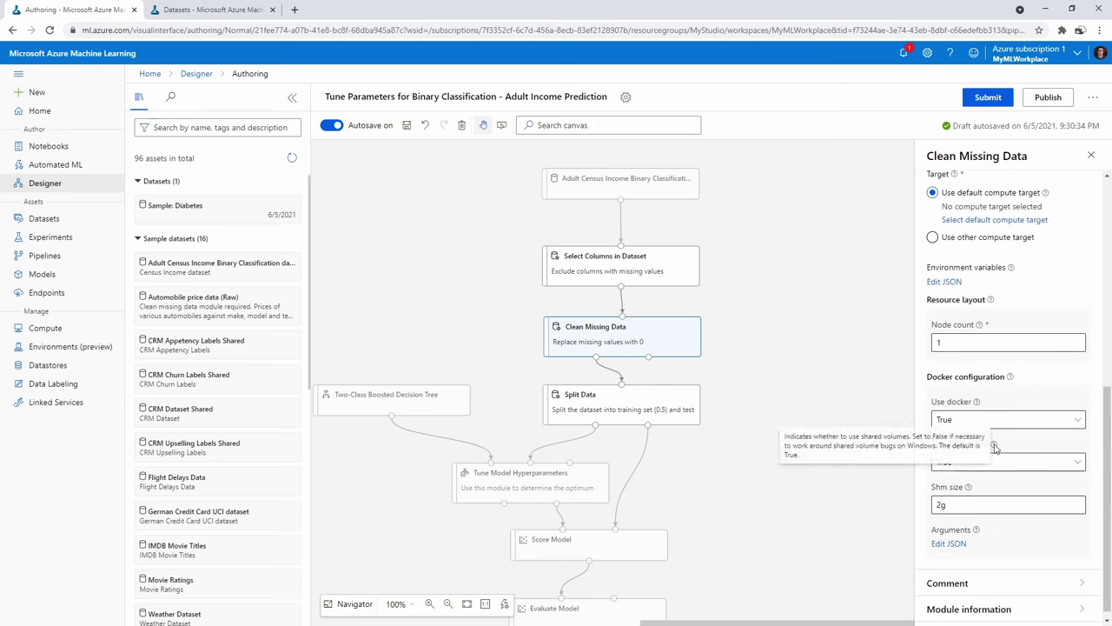
Review the Clean Missing Data module's comment and module information, and check its available actions on the canvas
click(991, 582)
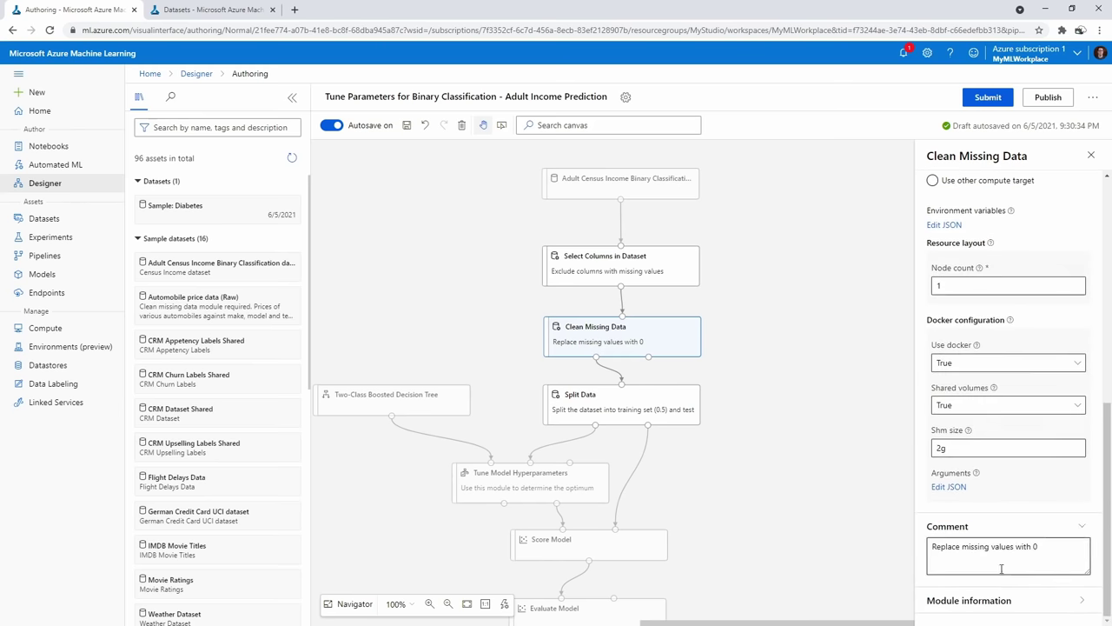
click(999, 600)
right_click(648, 336)
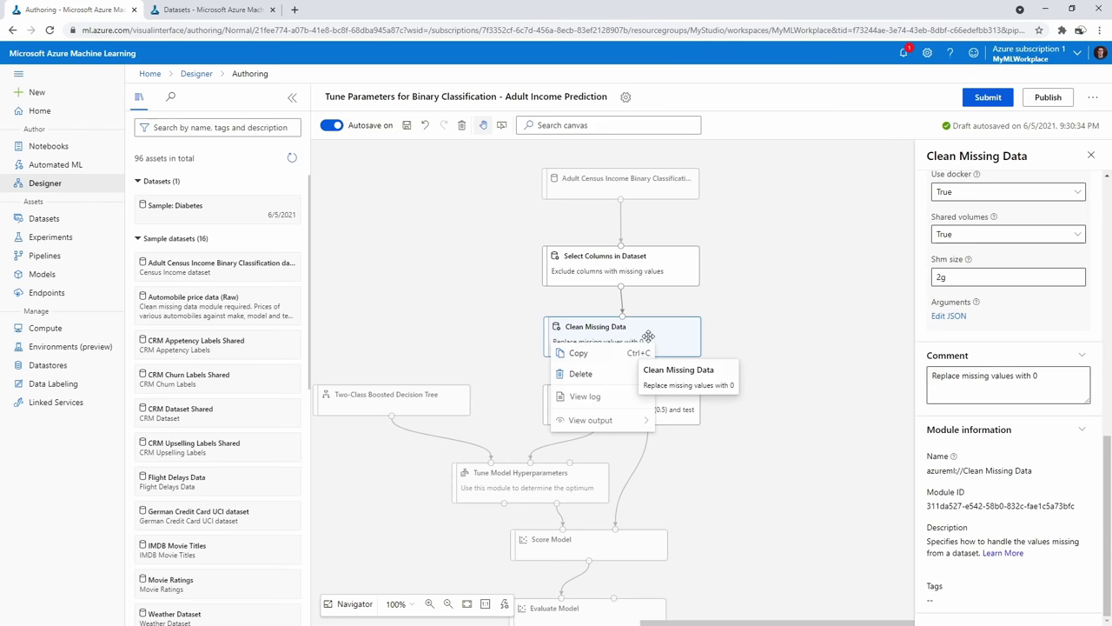
click(956, 312)
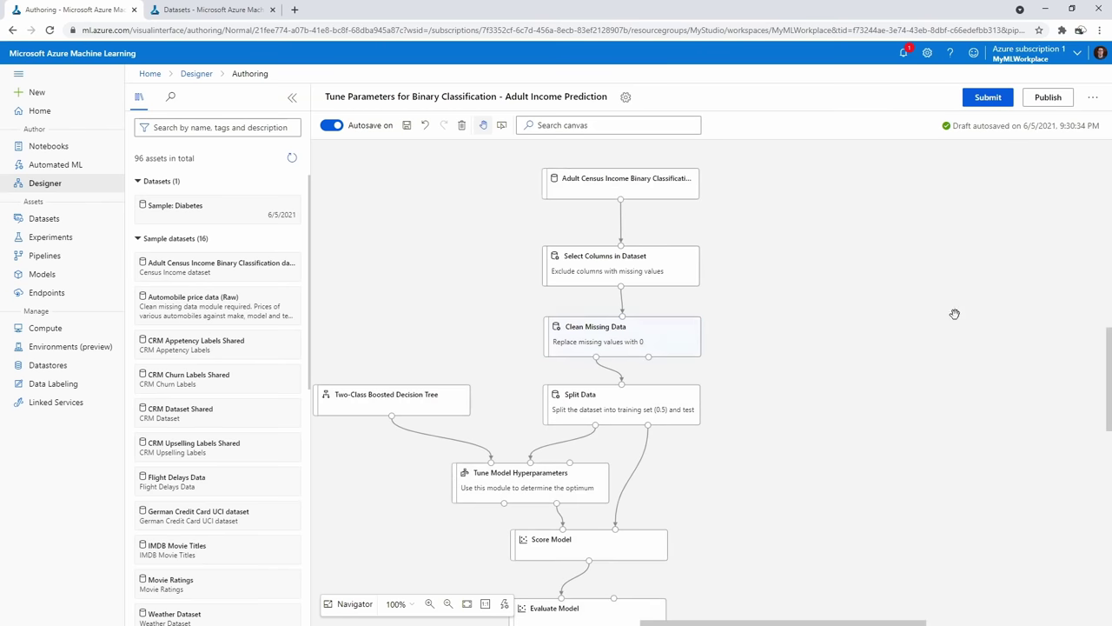
Examine Clean Missing Data's column selection rules and the available cleaning modes without changing them
click(667, 337)
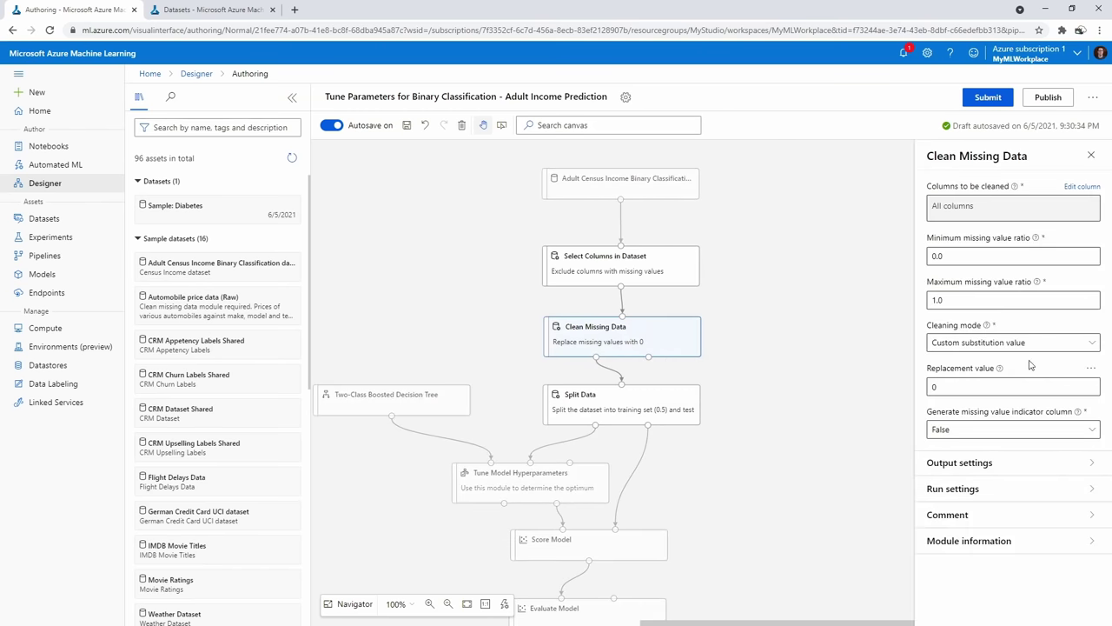
click(1077, 190)
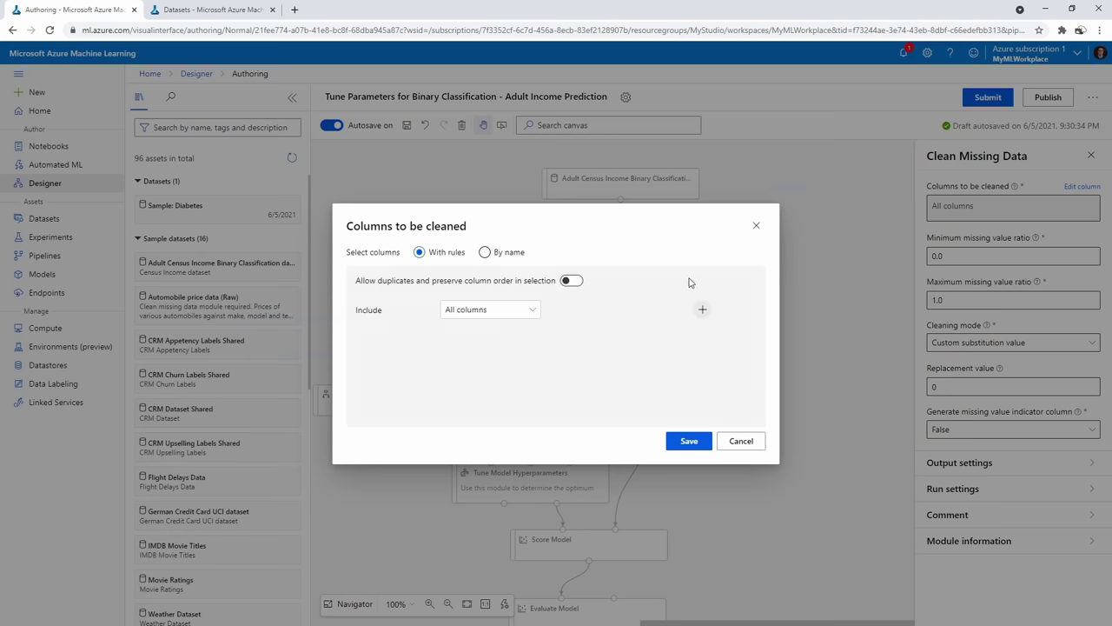
click(757, 226)
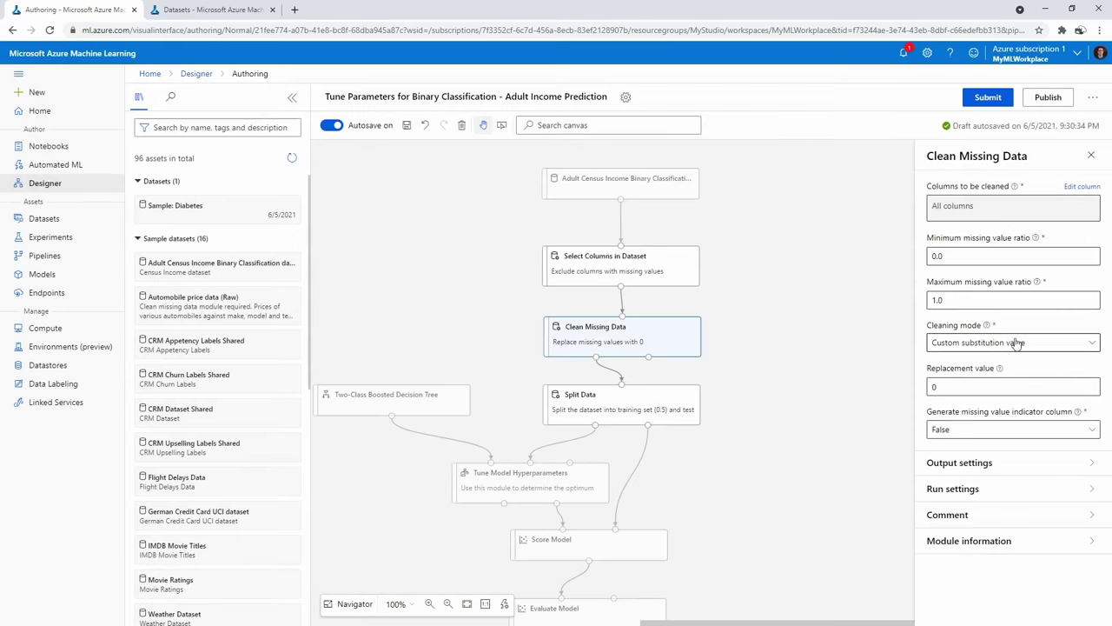
click(1018, 345)
click(1017, 344)
mouse_move(987, 326)
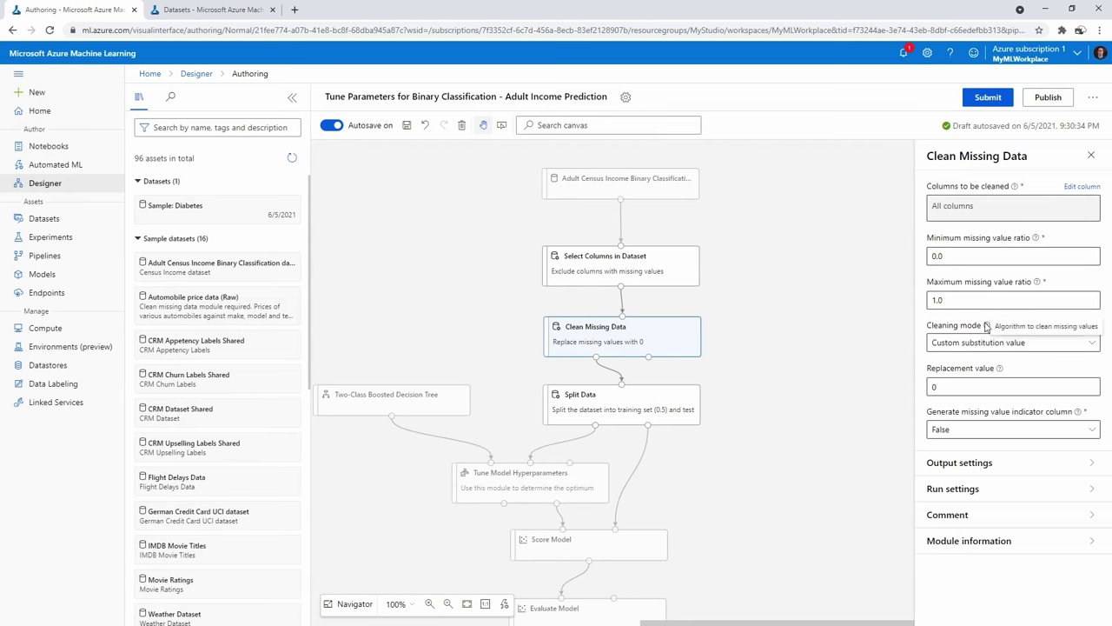
click(1006, 346)
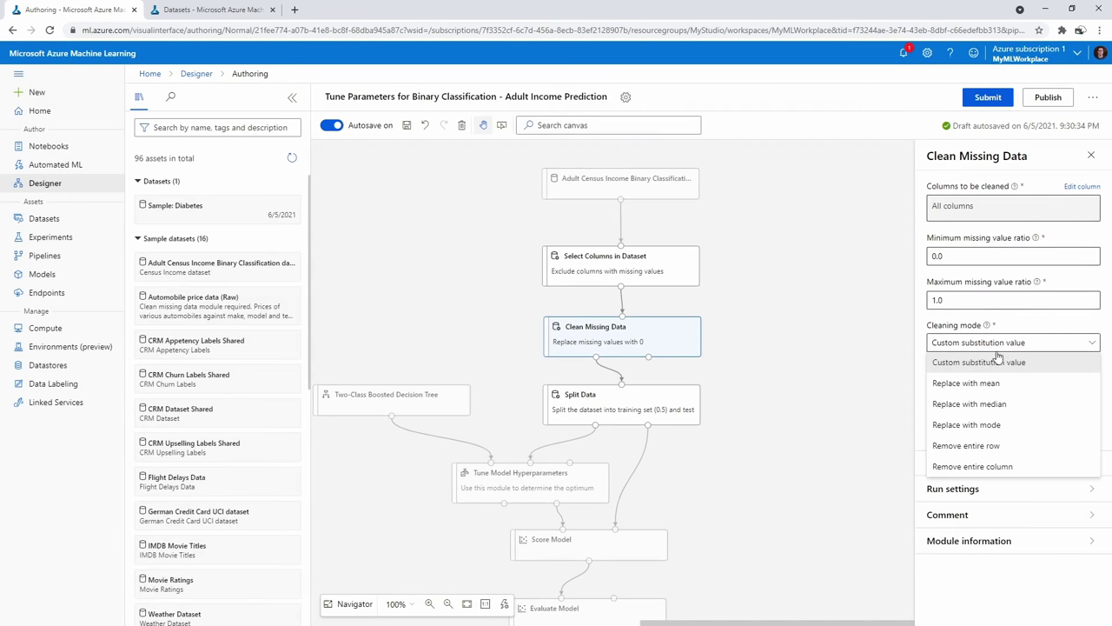
click(1000, 342)
click(846, 343)
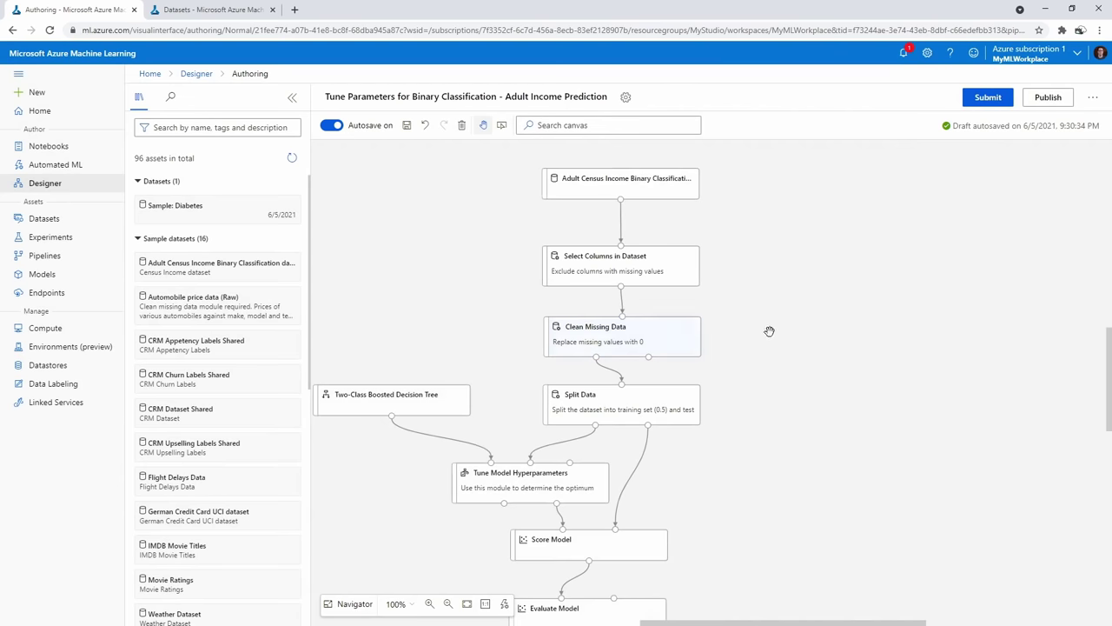
Review the Split Data module's parameters, including its randomized split setting
click(644, 395)
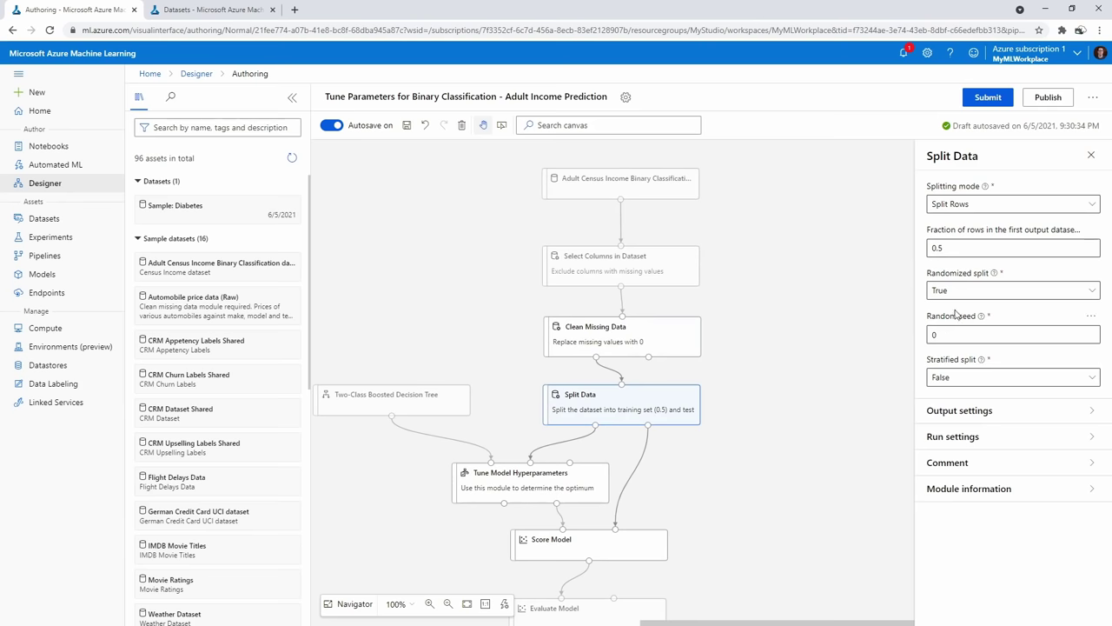
click(980, 292)
click(887, 290)
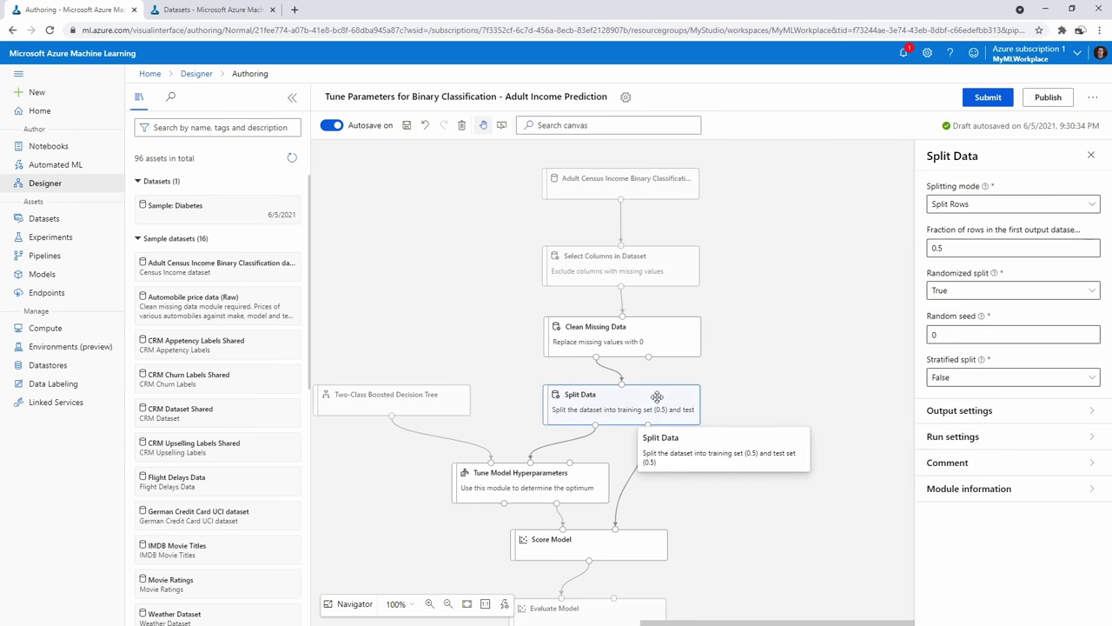
drag(736, 450, 812, 311)
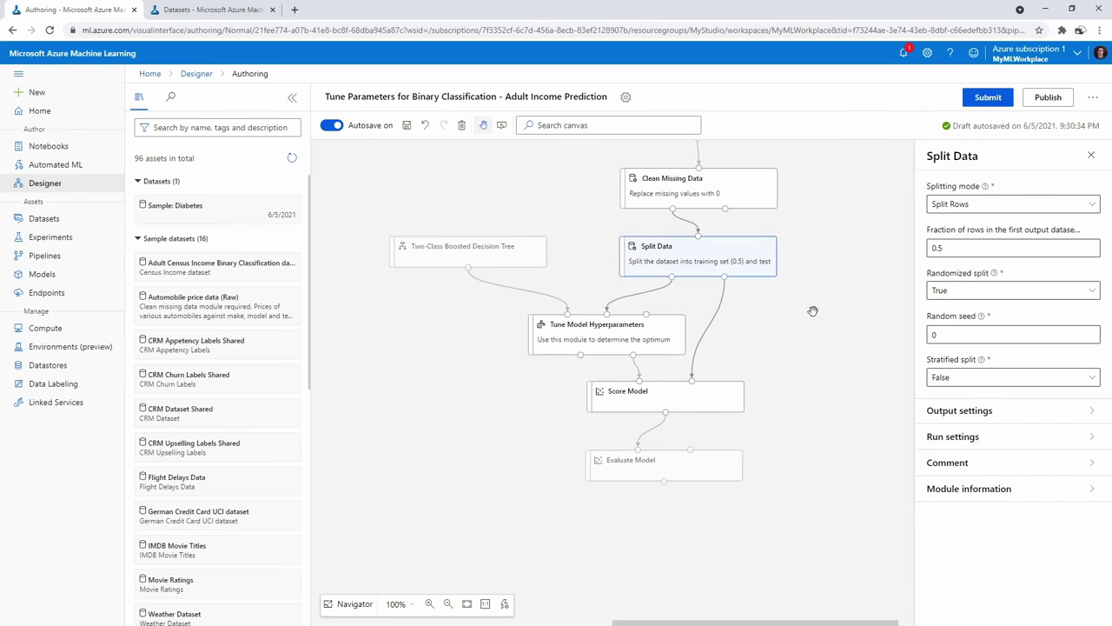
Inspect the Tune Model Hyperparameters, Two-Class Boosted Decision Tree, Score Model and Evaluate Model modules' settings
click(664, 329)
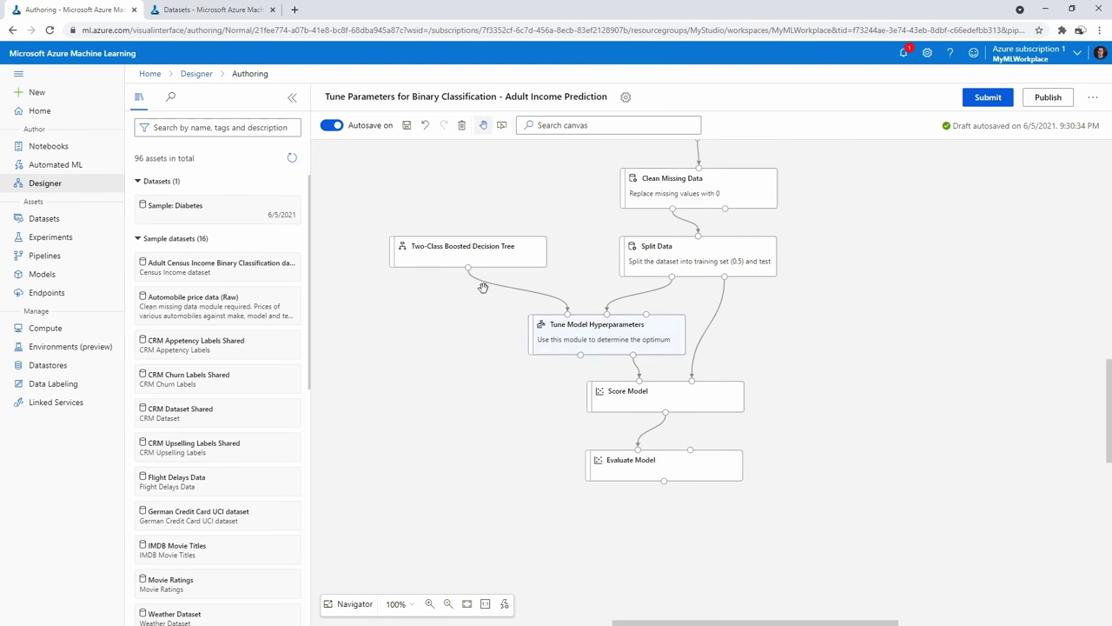
click(521, 256)
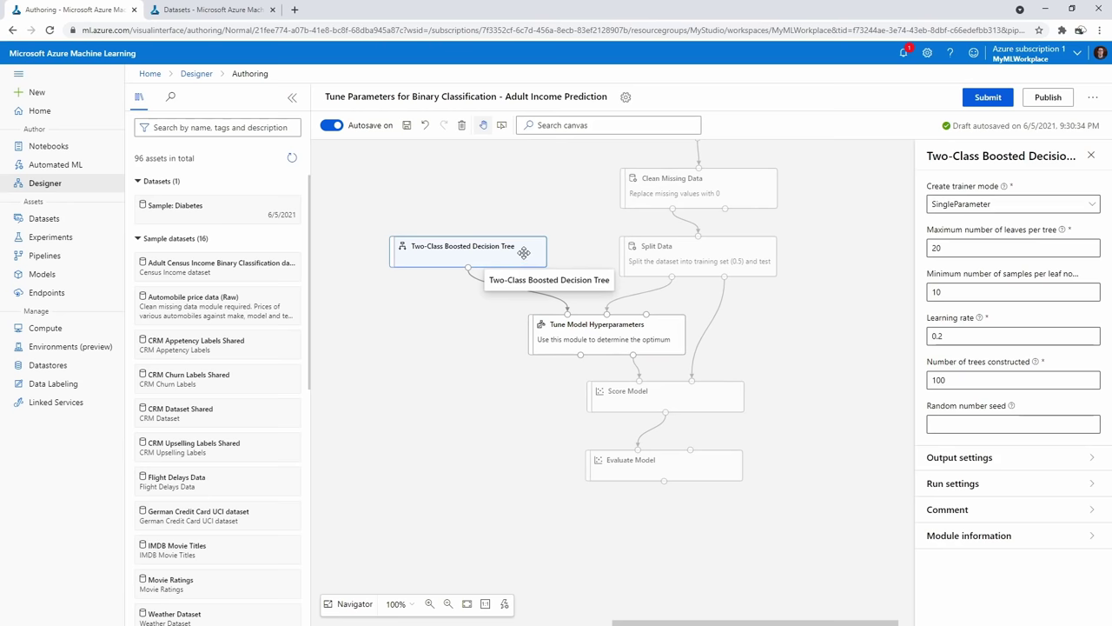
click(693, 402)
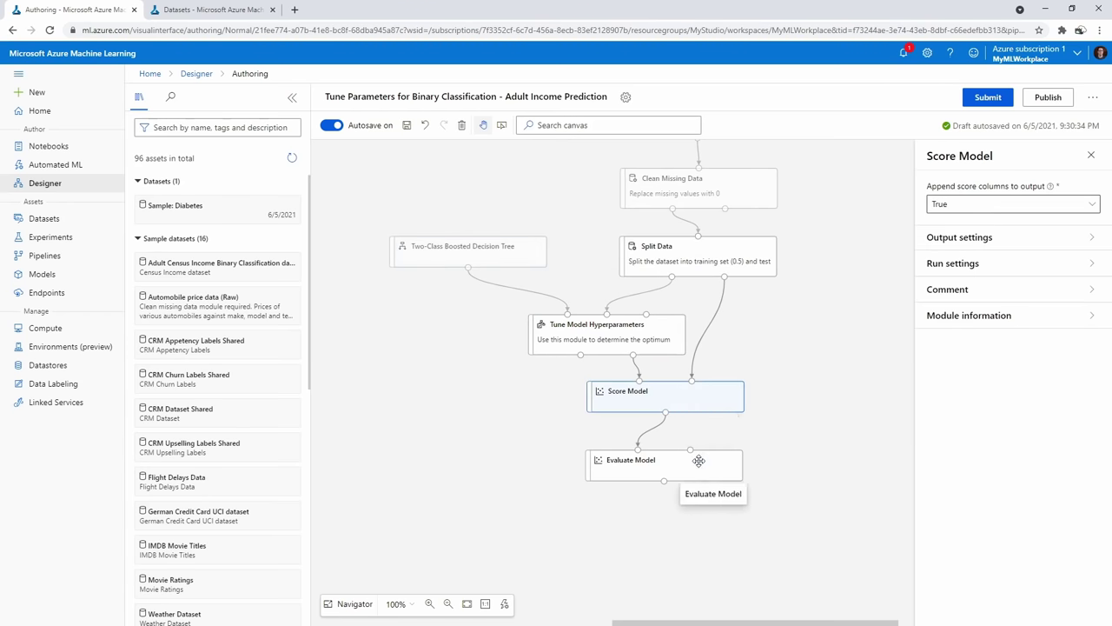
click(698, 460)
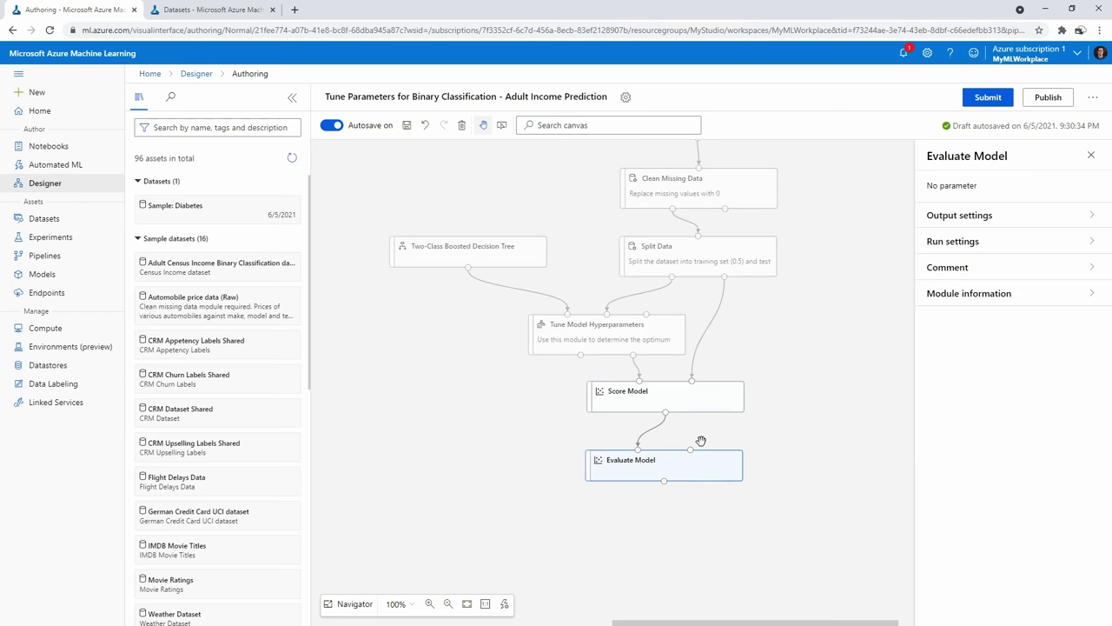
drag(825, 266, 805, 457)
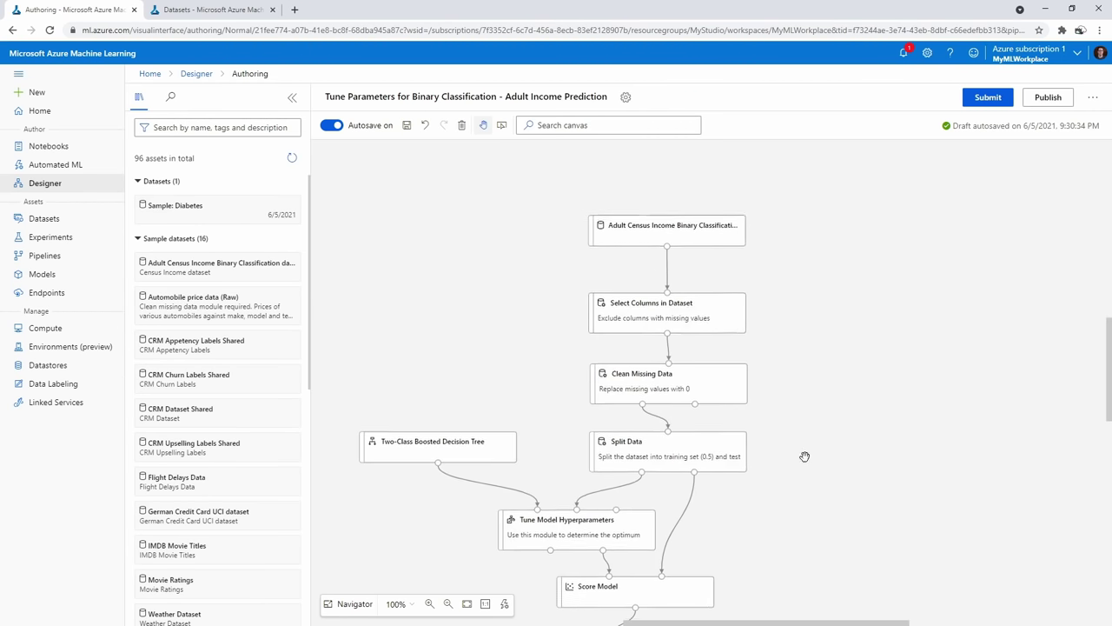
Create a new compute target named BinaryPipeline with the predefined configuration from the pipeline settings and close the compute target setup
click(624, 97)
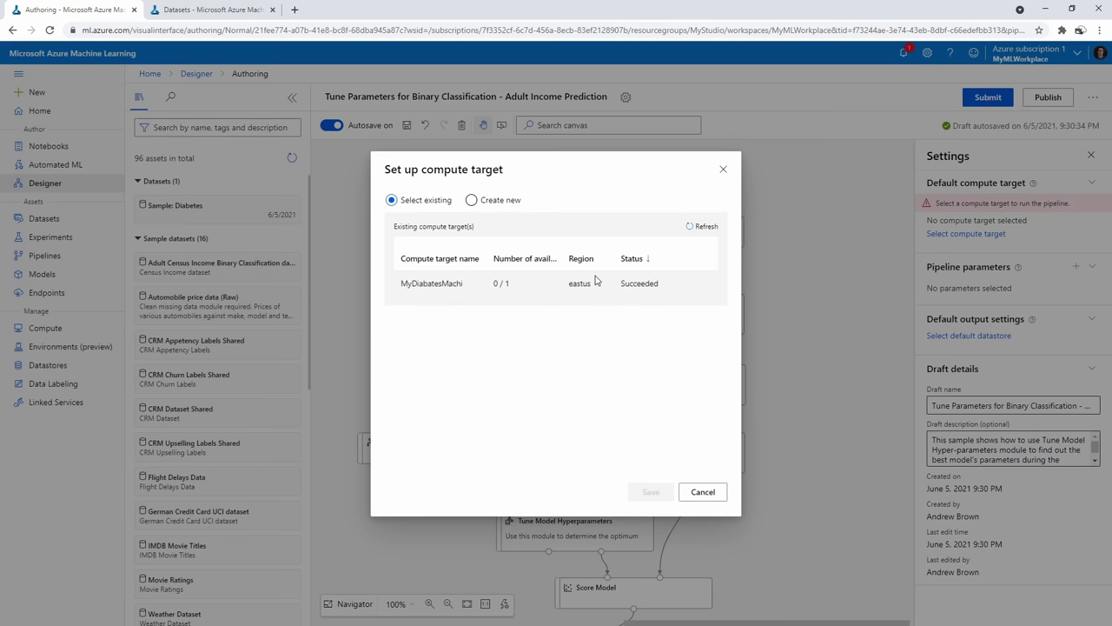
click(487, 205)
click(471, 364)
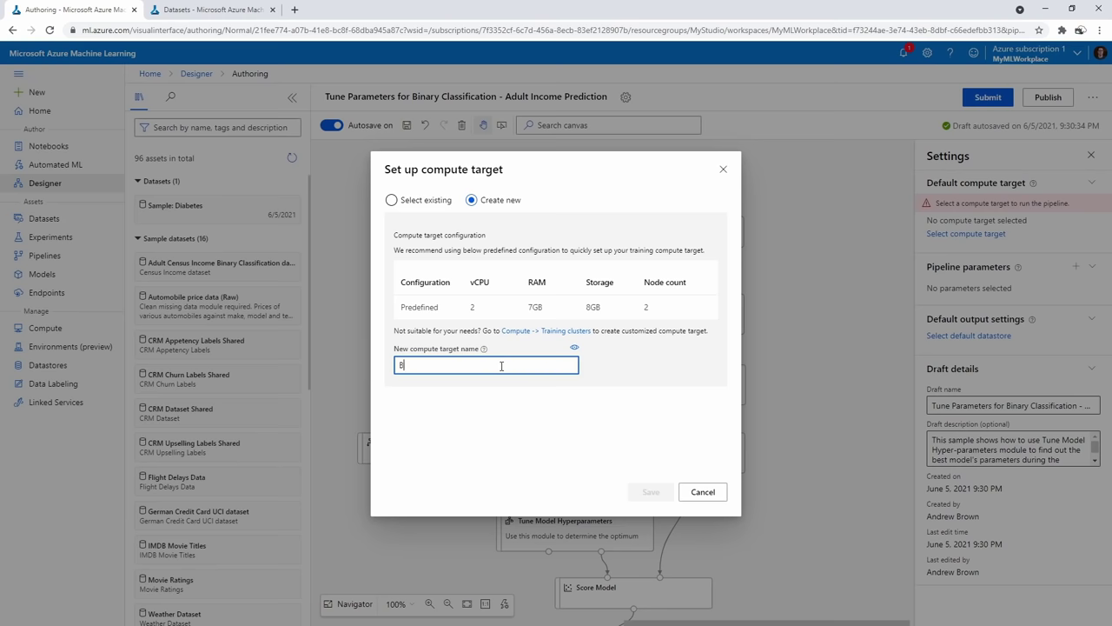
text(inar)
key(BackSpace)
key(BackSpace)
key(BackSpace)
text(BinaryPipeline)
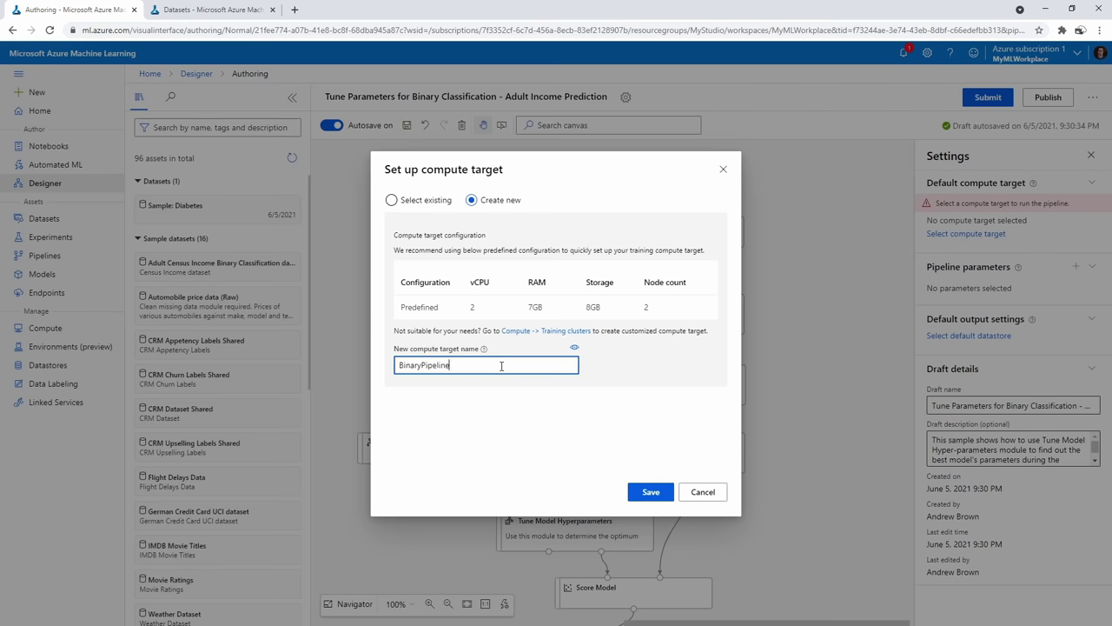
click(570, 310)
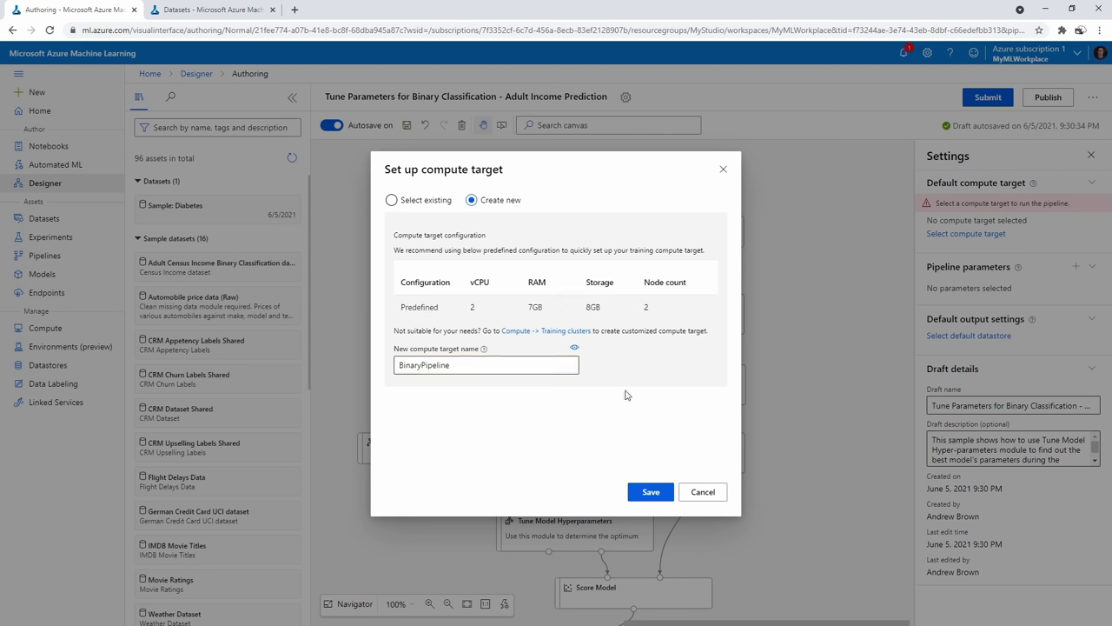
click(650, 492)
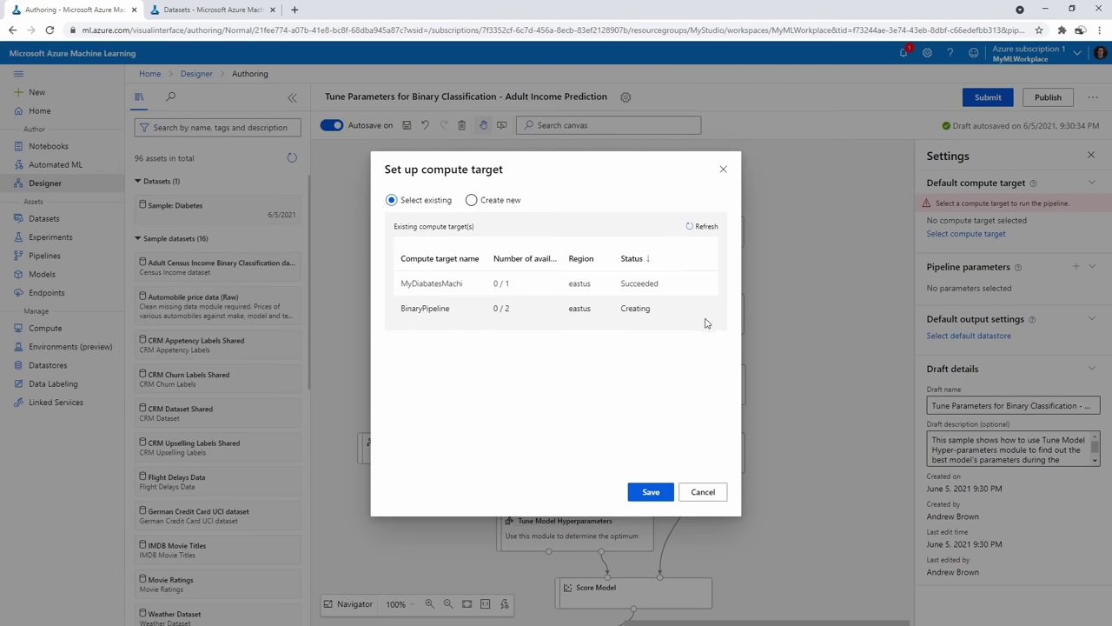
click(723, 168)
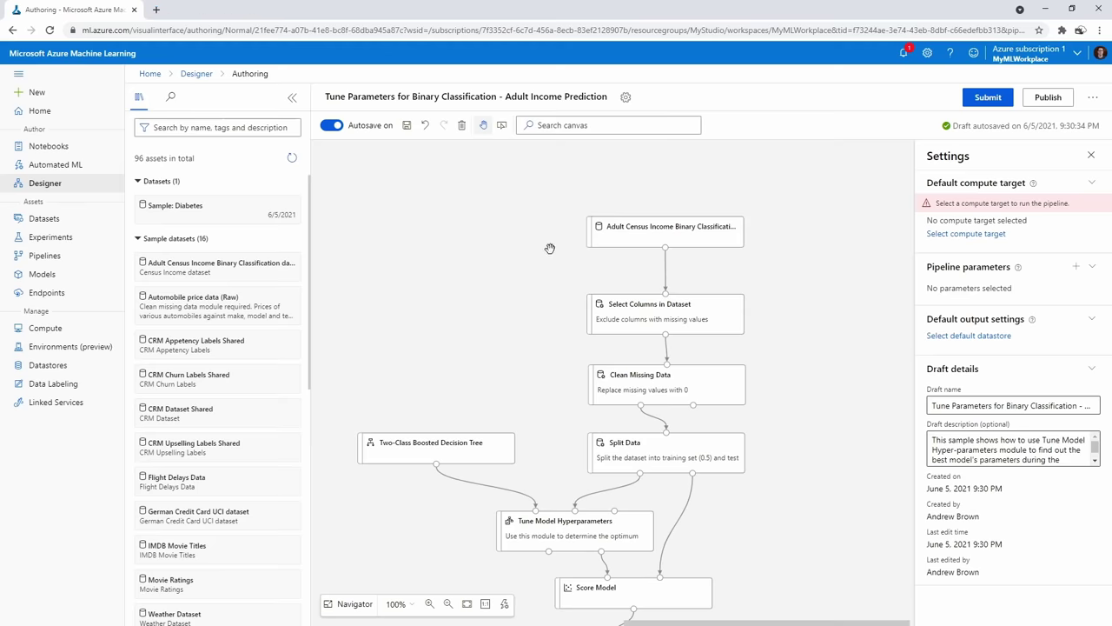
Check the workspace notifications for the BinaryPipeline compute's provisioning status
click(903, 53)
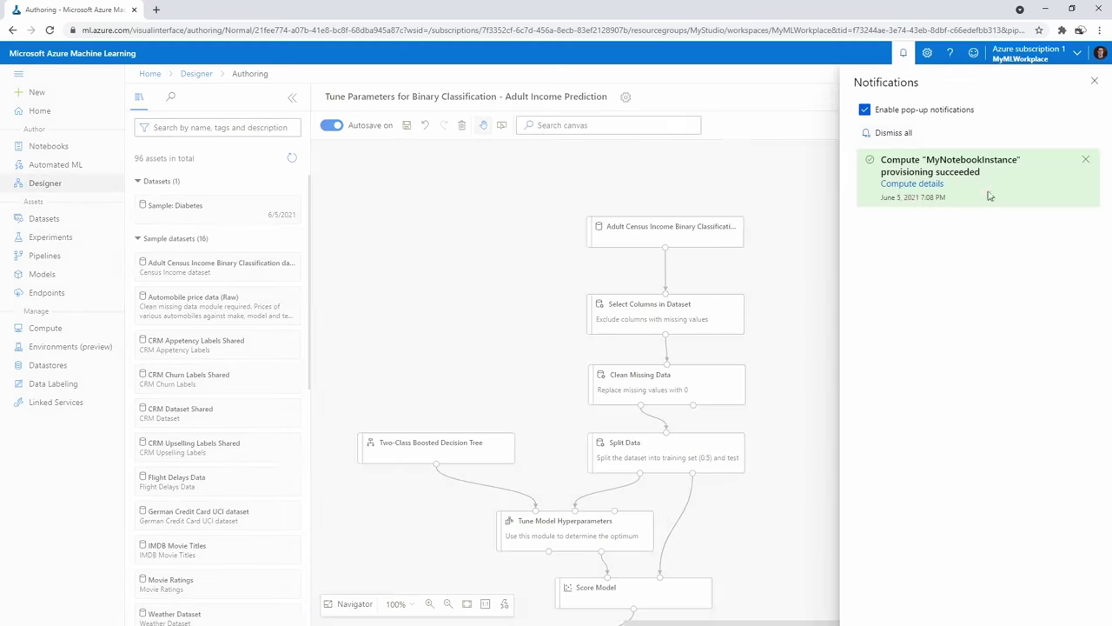
click(904, 54)
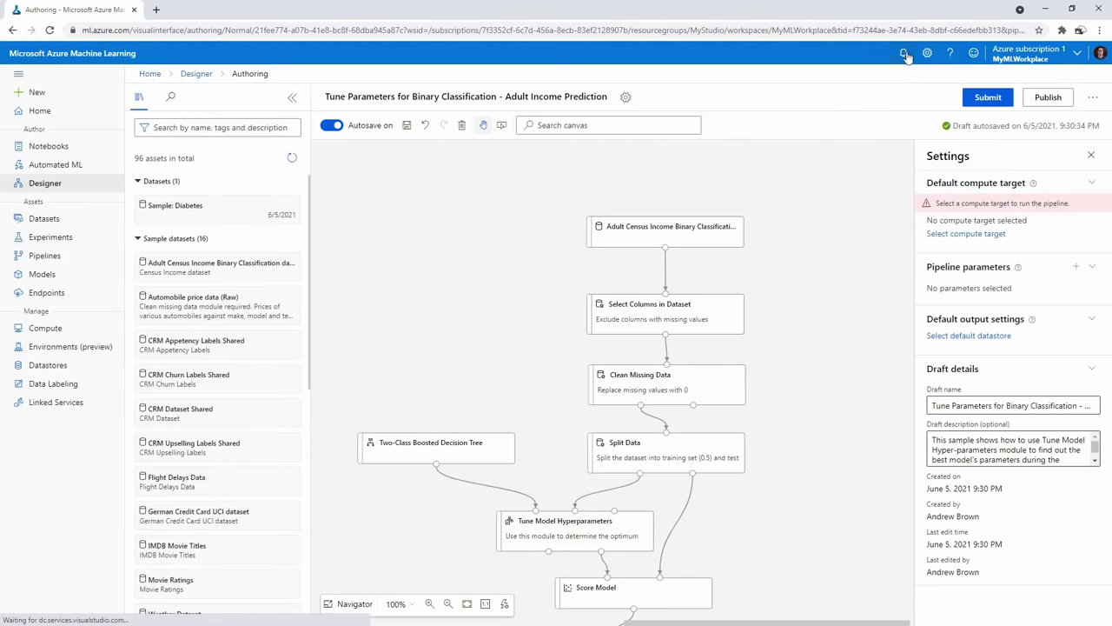
click(903, 54)
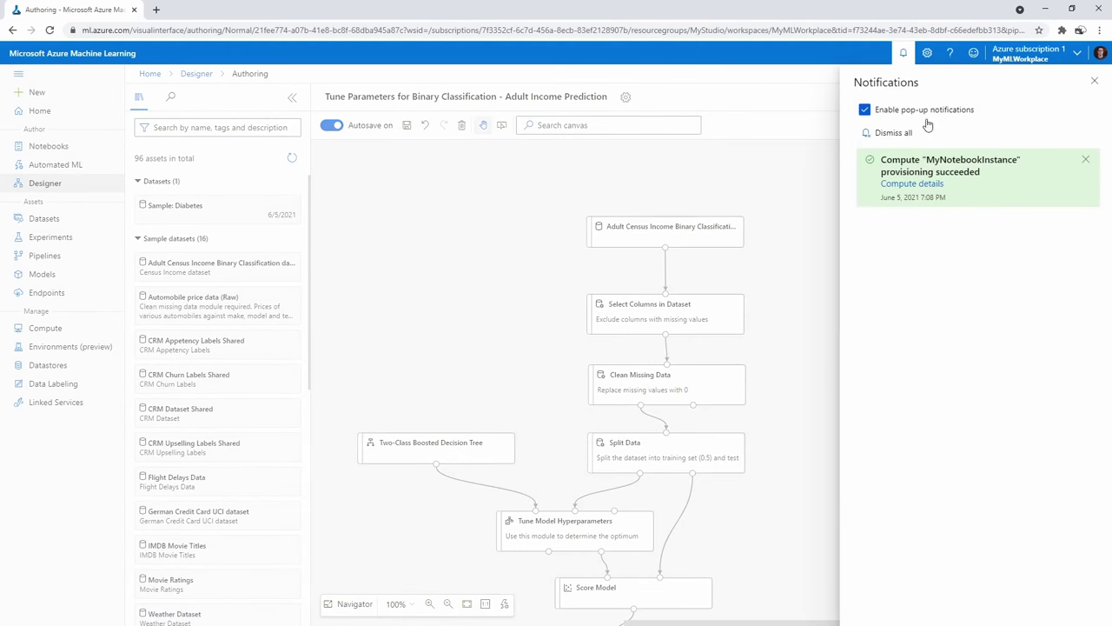
click(903, 54)
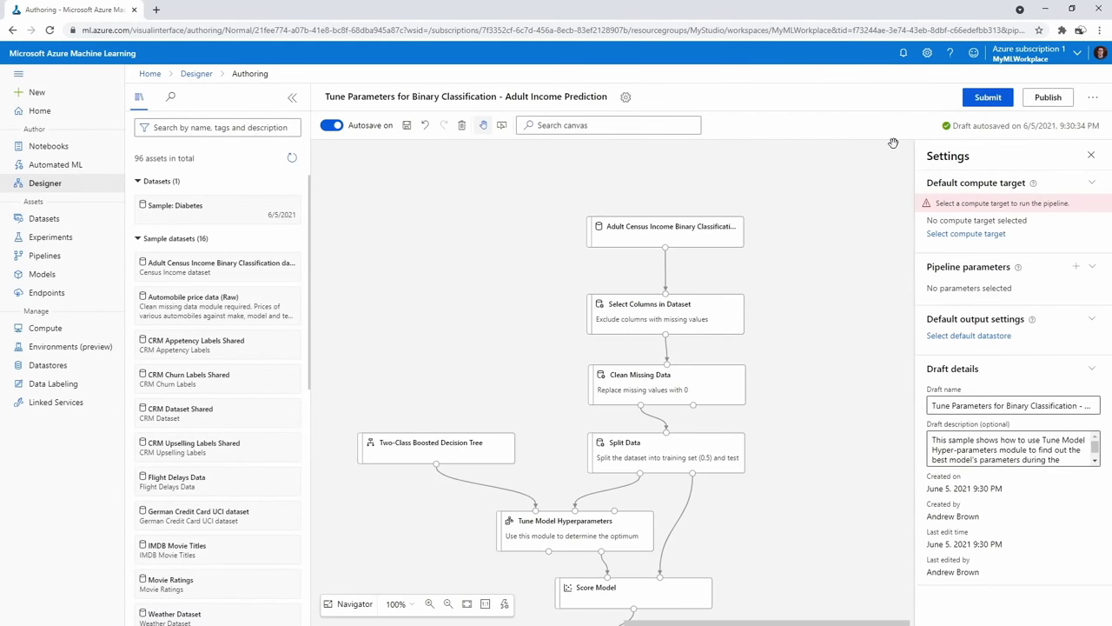
Check the BinaryPipeline cluster's state among the workspace's compute clusters in a separate browser tab and return to the pipeline draft
right_click(59, 329)
click(95, 331)
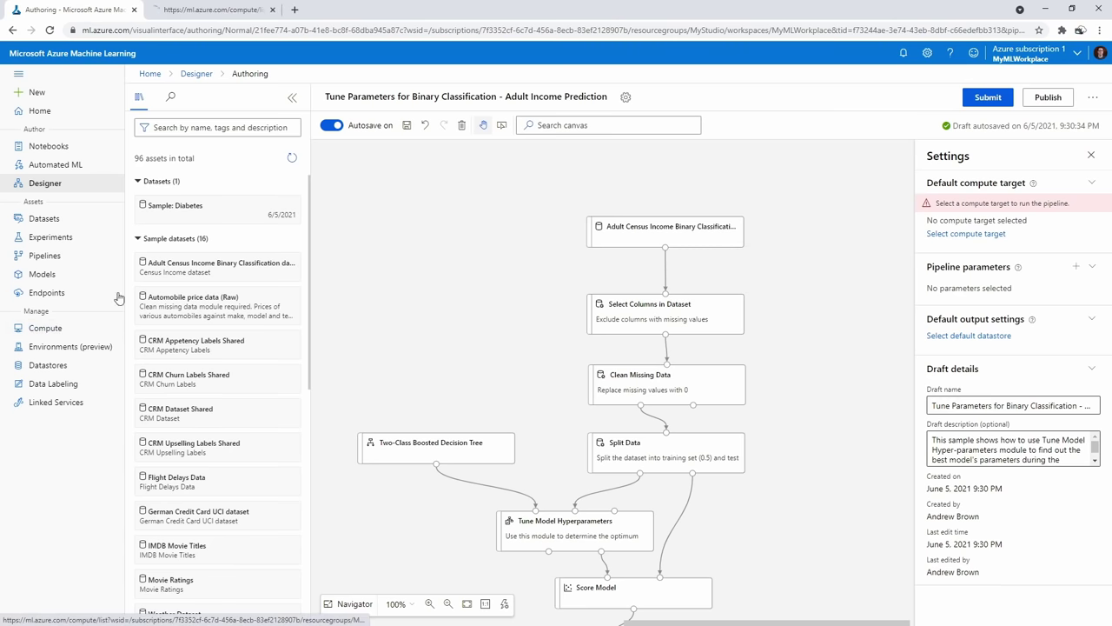
click(186, 12)
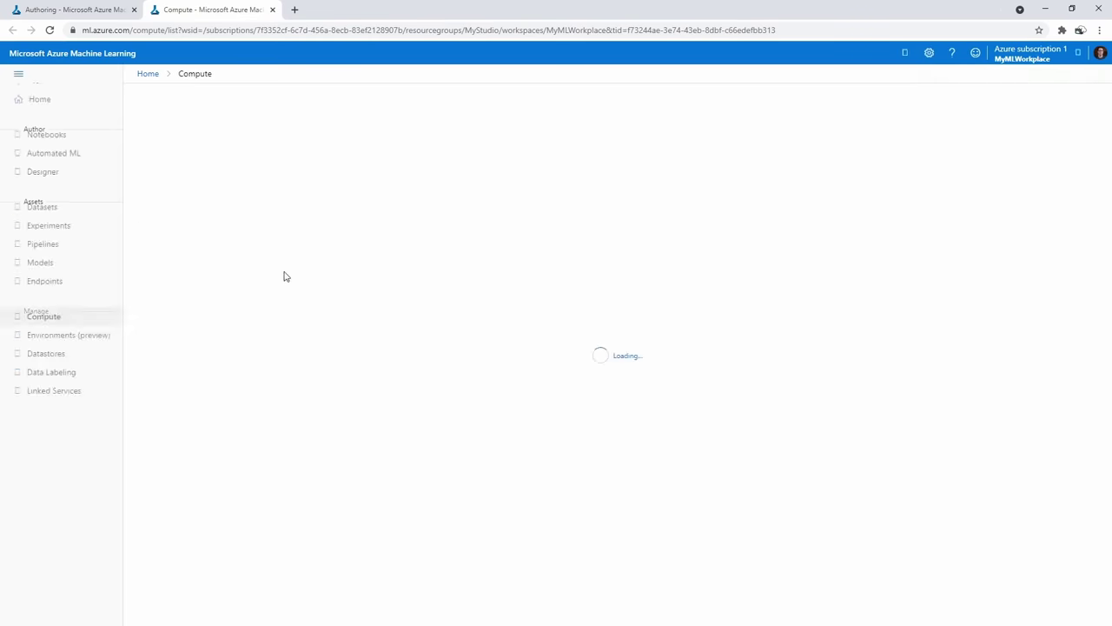
click(263, 122)
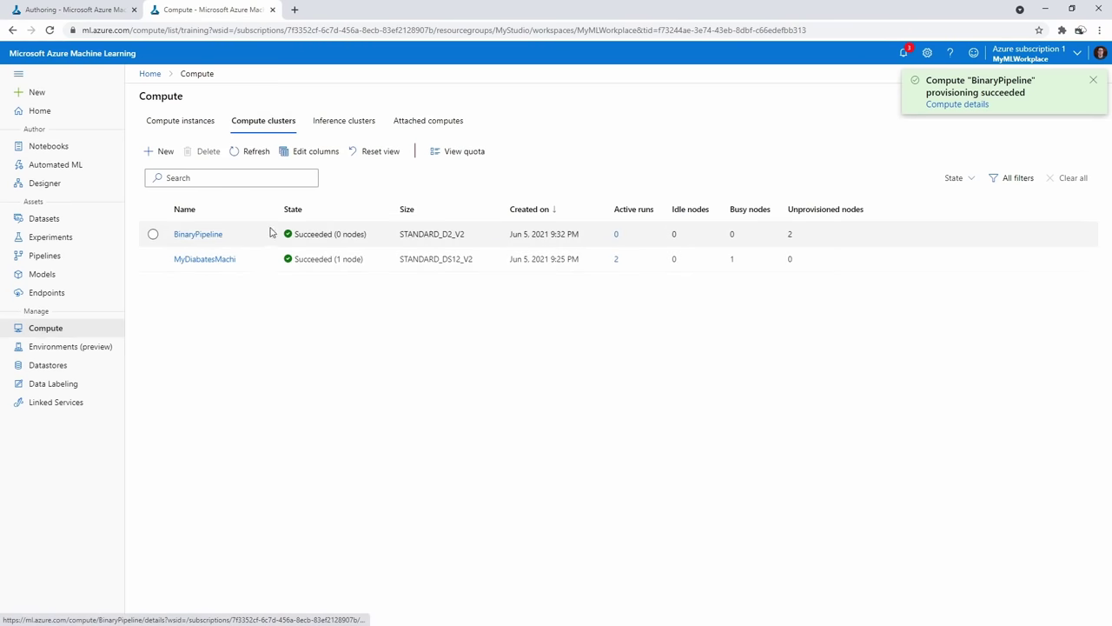
click(128, 13)
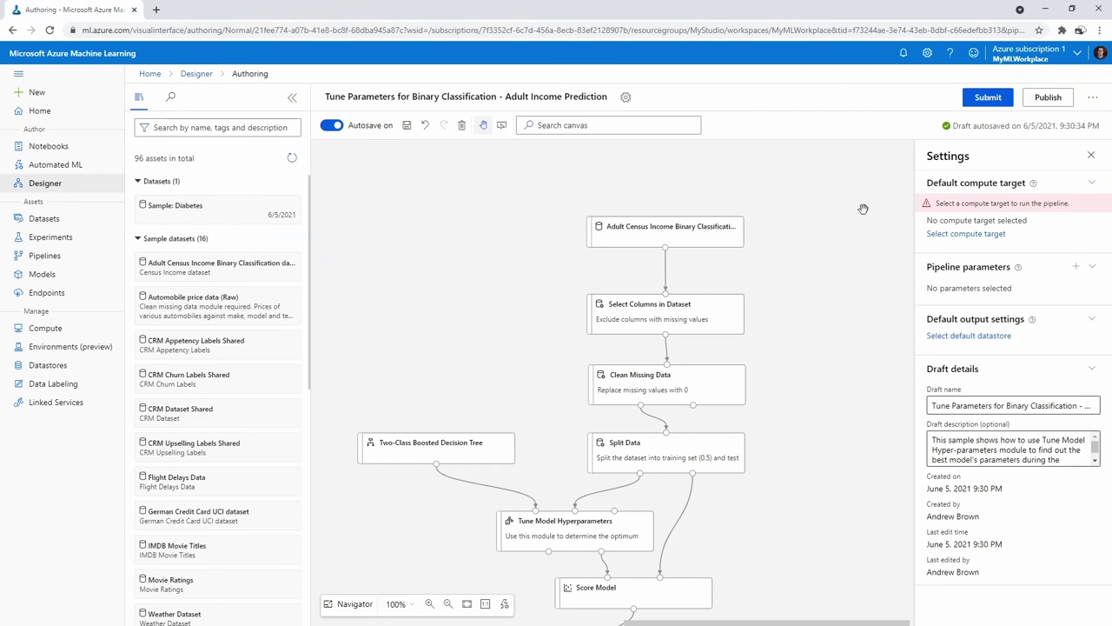
Set the pipeline's default compute target to BinaryPipeline
click(949, 233)
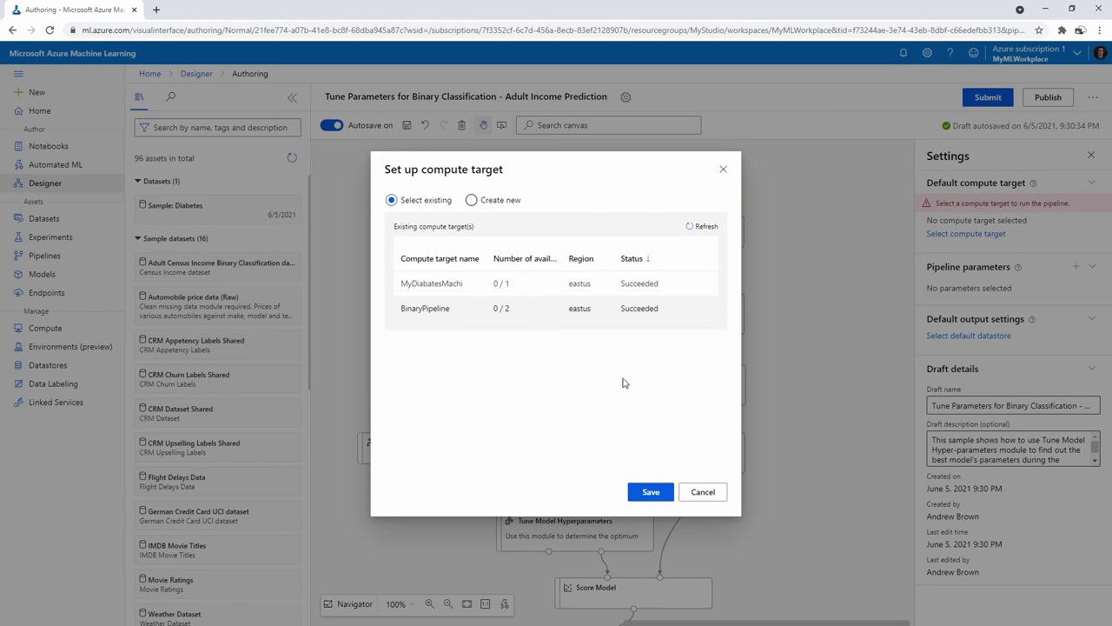
click(650, 492)
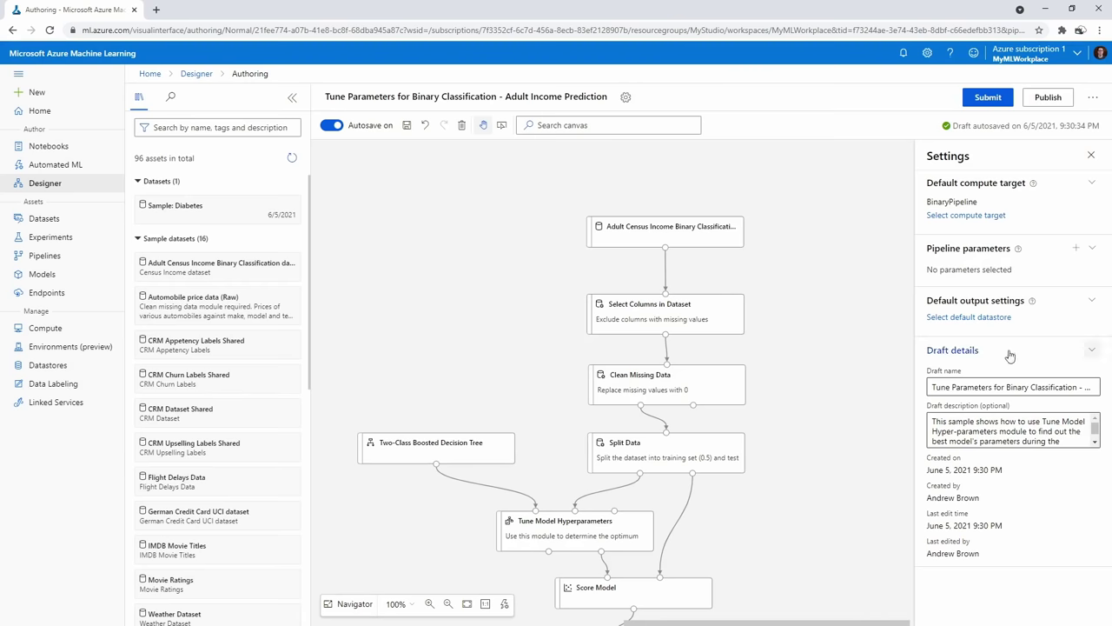
Submit the pipeline as a run under a new experiment named BinaryPipeline, keeping the default run description
click(988, 98)
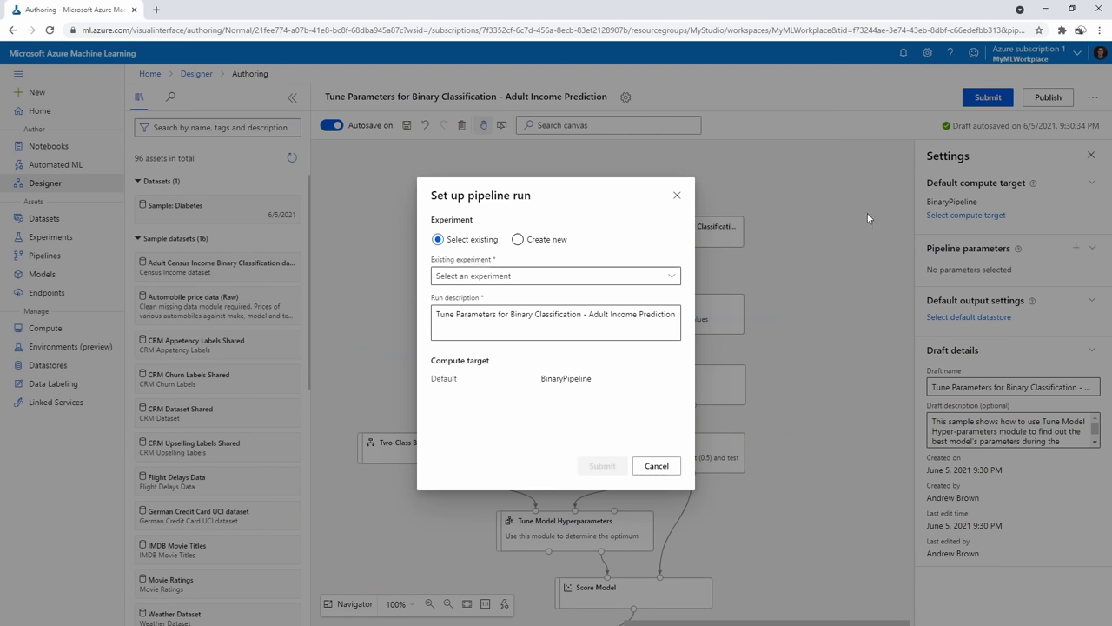
click(527, 240)
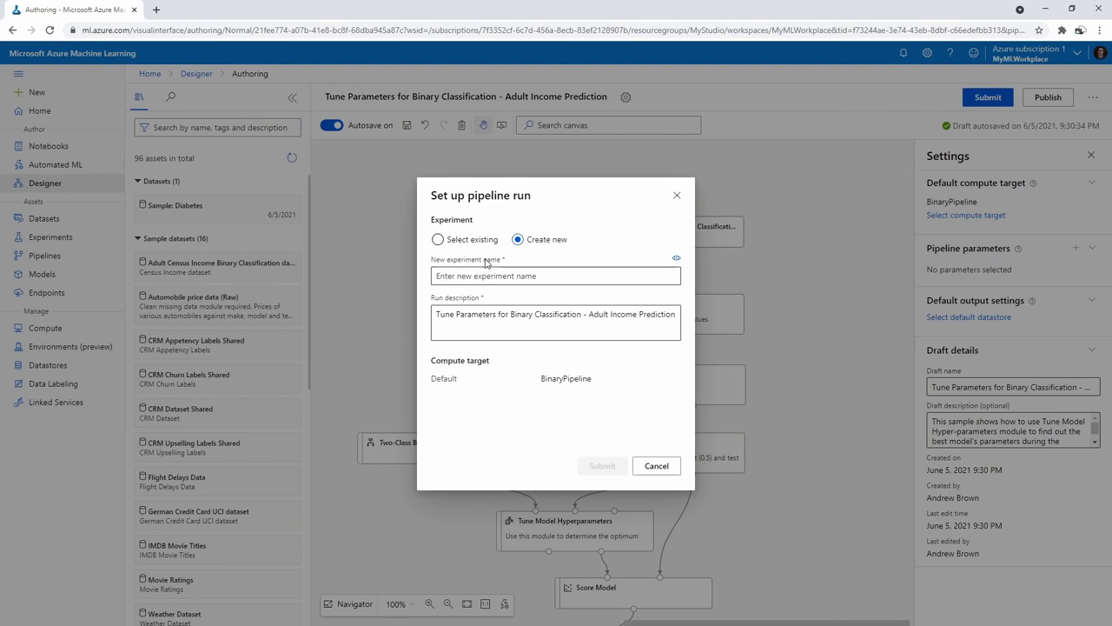
click(502, 277)
text(BinaryPipeline)
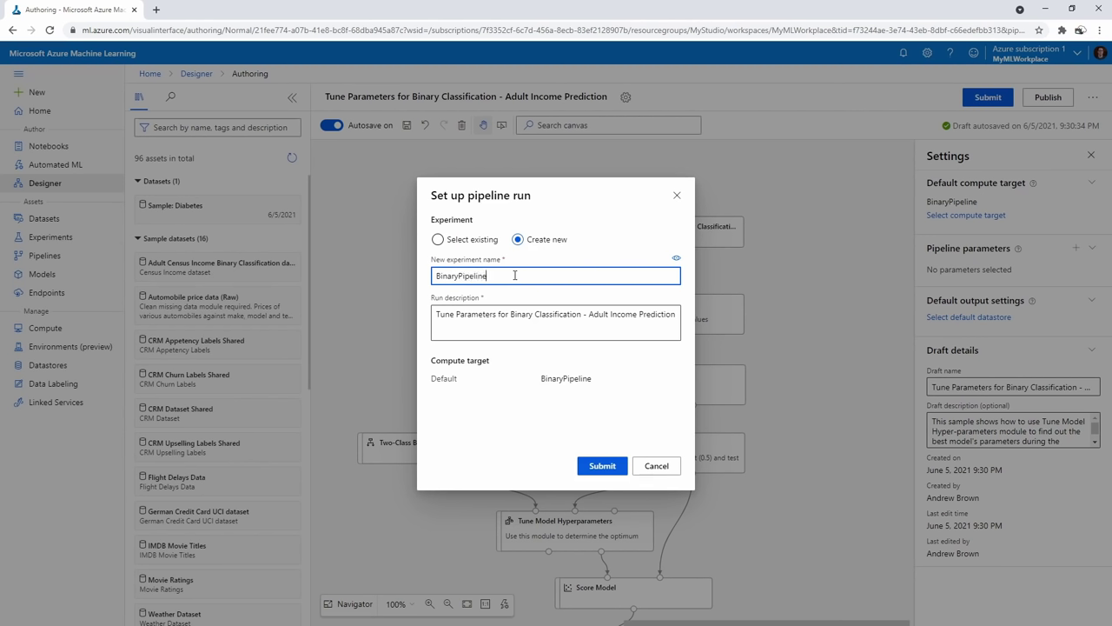
click(602, 466)
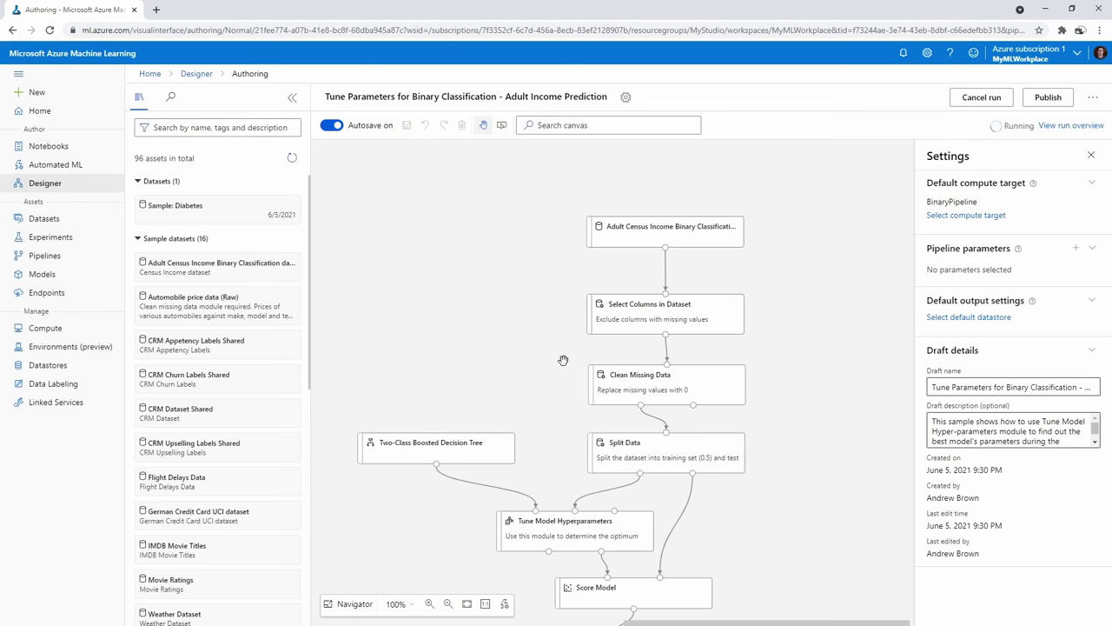
Check the execution status of the submitted pipeline's modules on the graph
drag(563, 360, 550, 309)
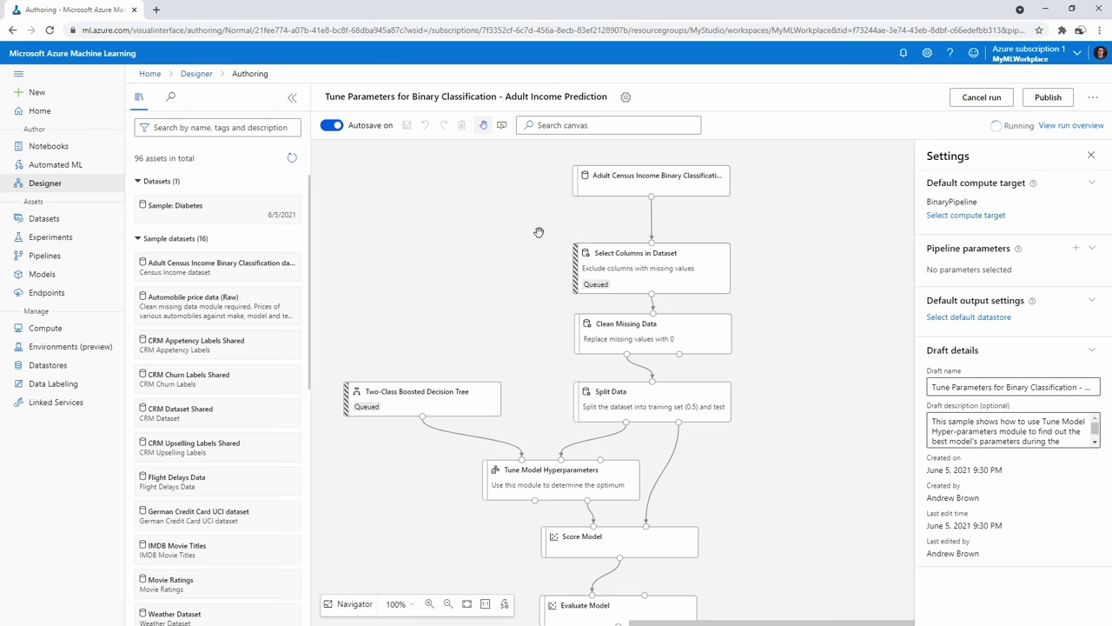
scroll(540, 252, down, 2)
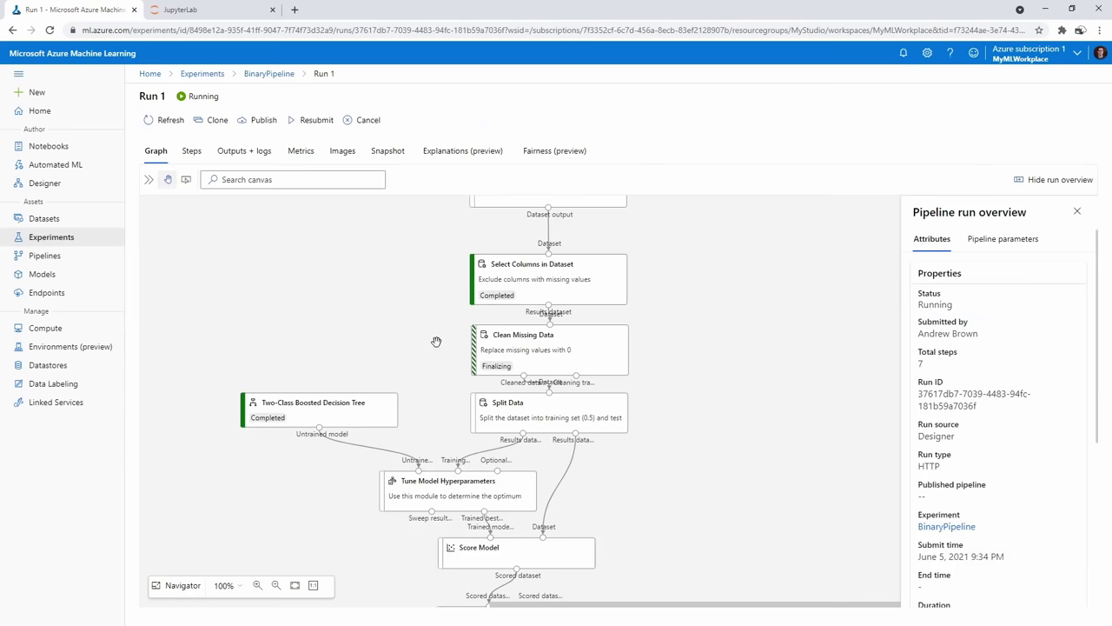
scroll(434, 313, down, 1)
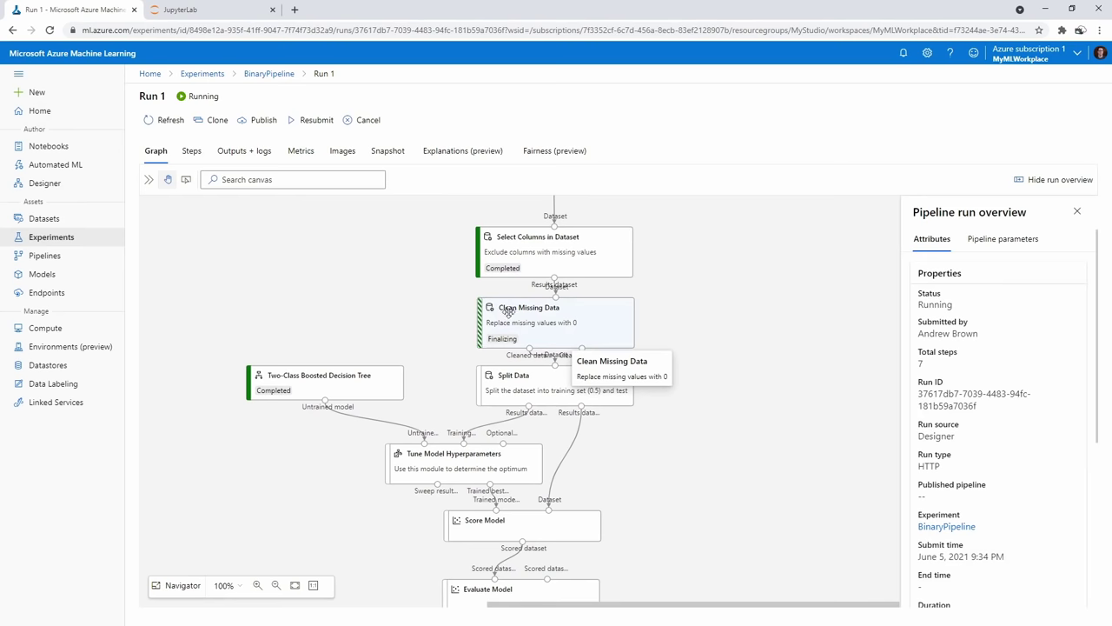
scroll(698, 368, up, 3)
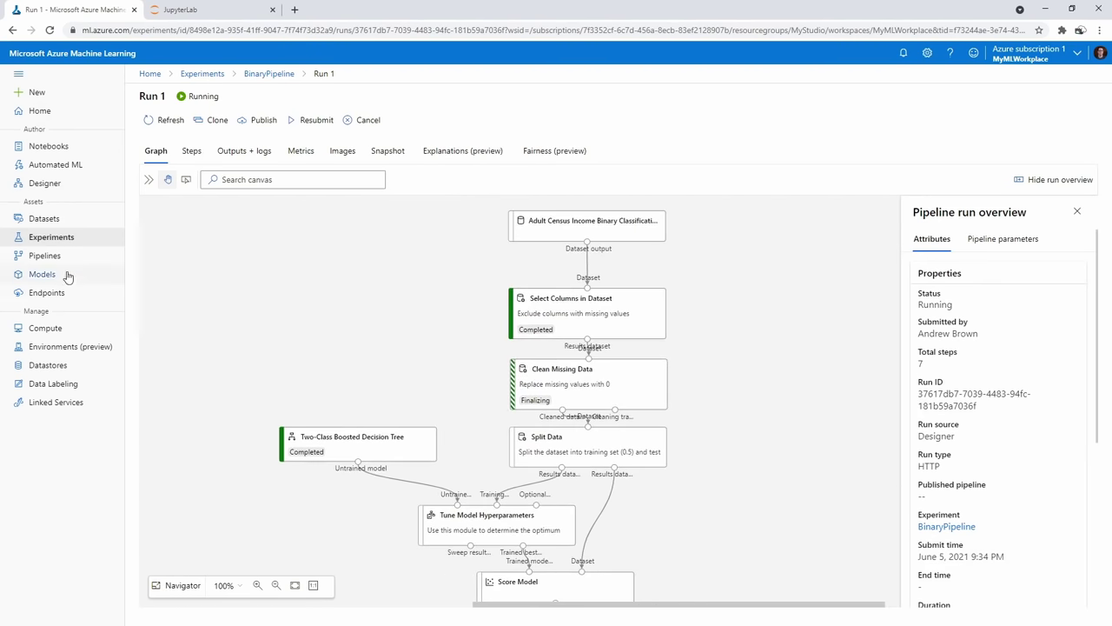
Open Run 1 of the BinaryPipeline experiment from the workspace's experiments list
click(62, 239)
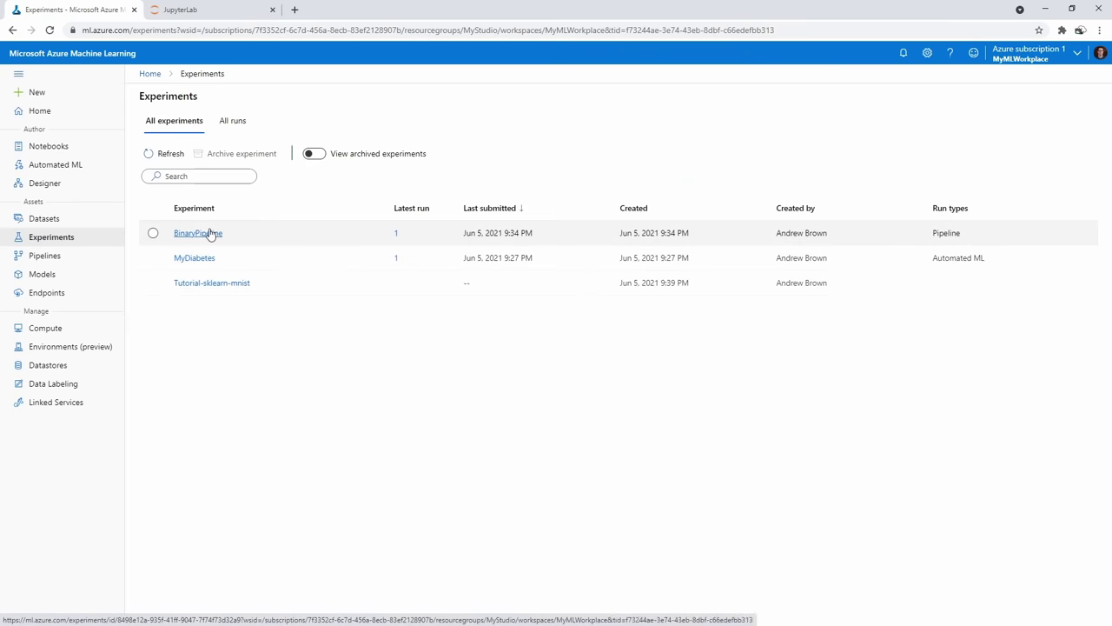
click(215, 234)
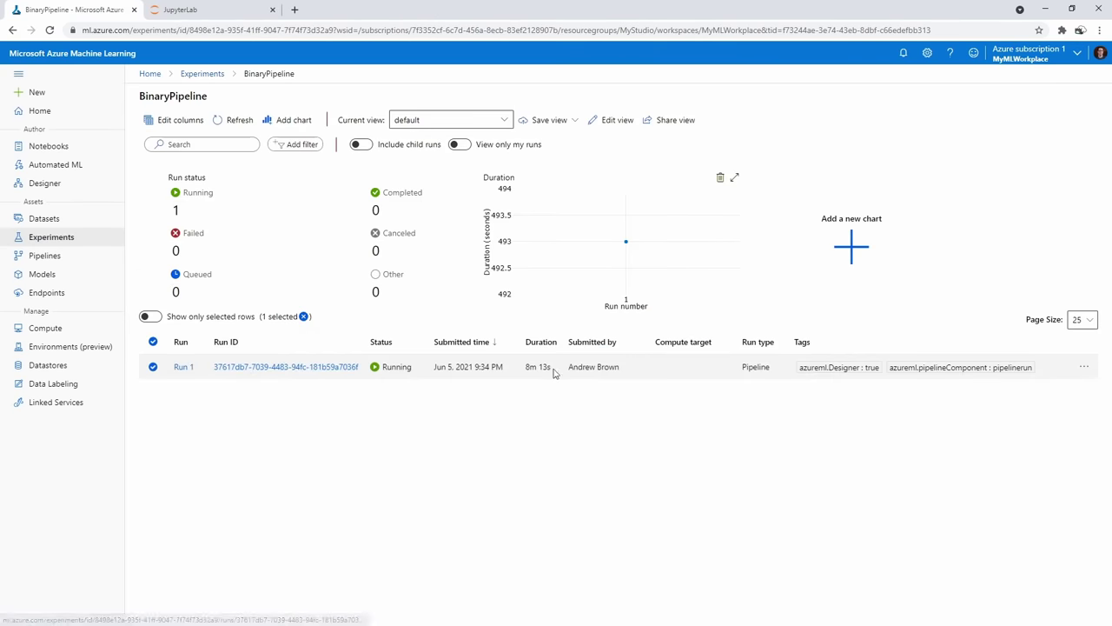
click(304, 369)
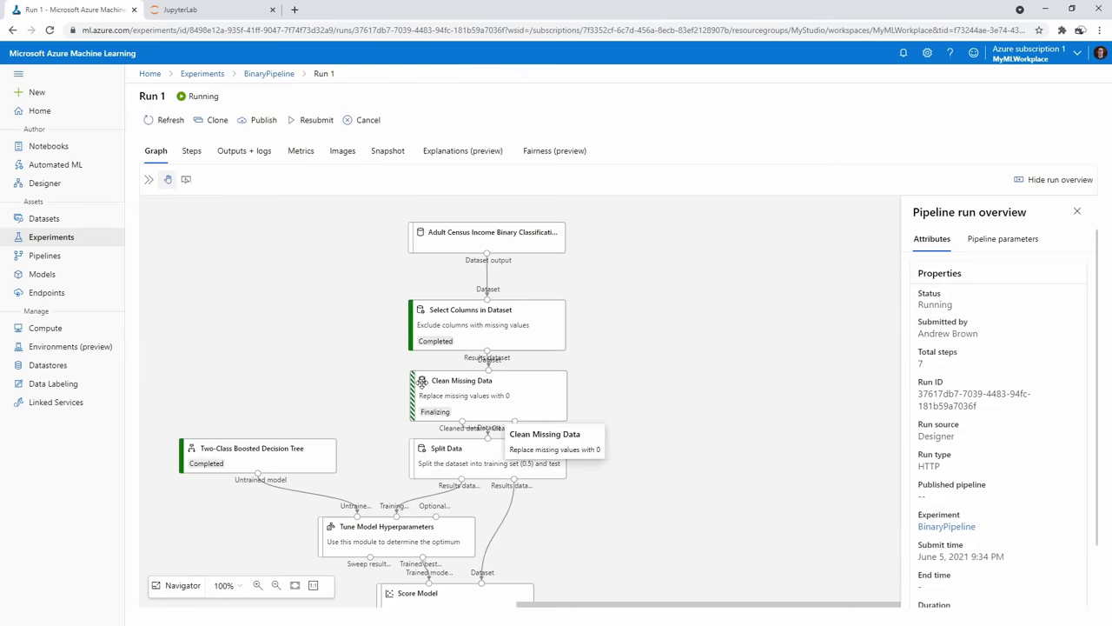
Follow the progress of Run 1 through its graph, from Clean Missing Data and Split Data down to Evaluate Model
scroll(637, 395, down, 1)
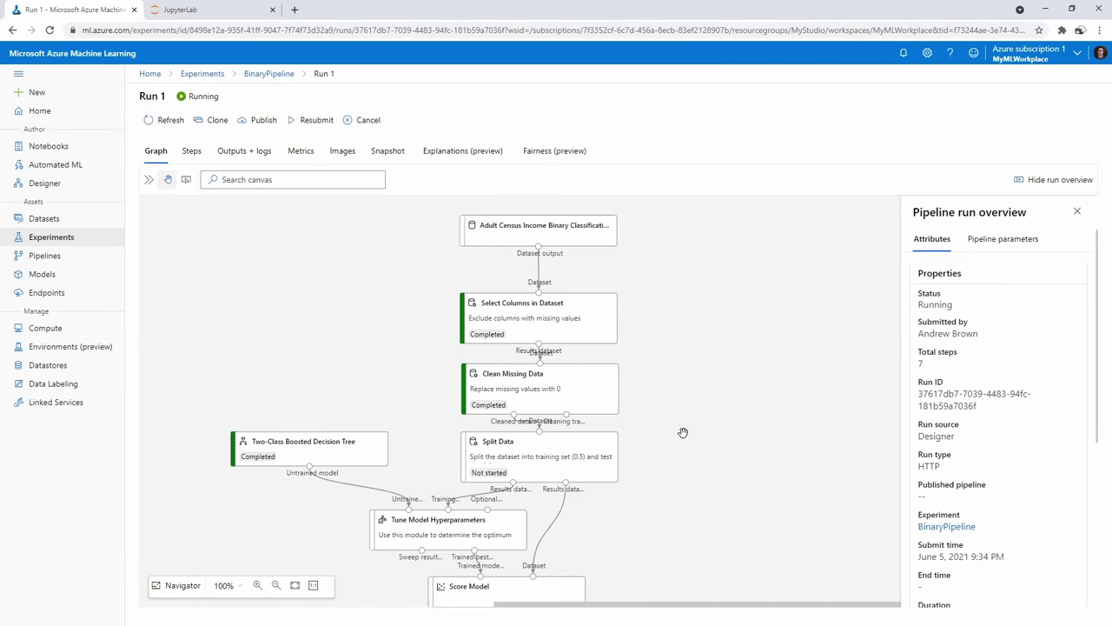
scroll(669, 417, down, 1)
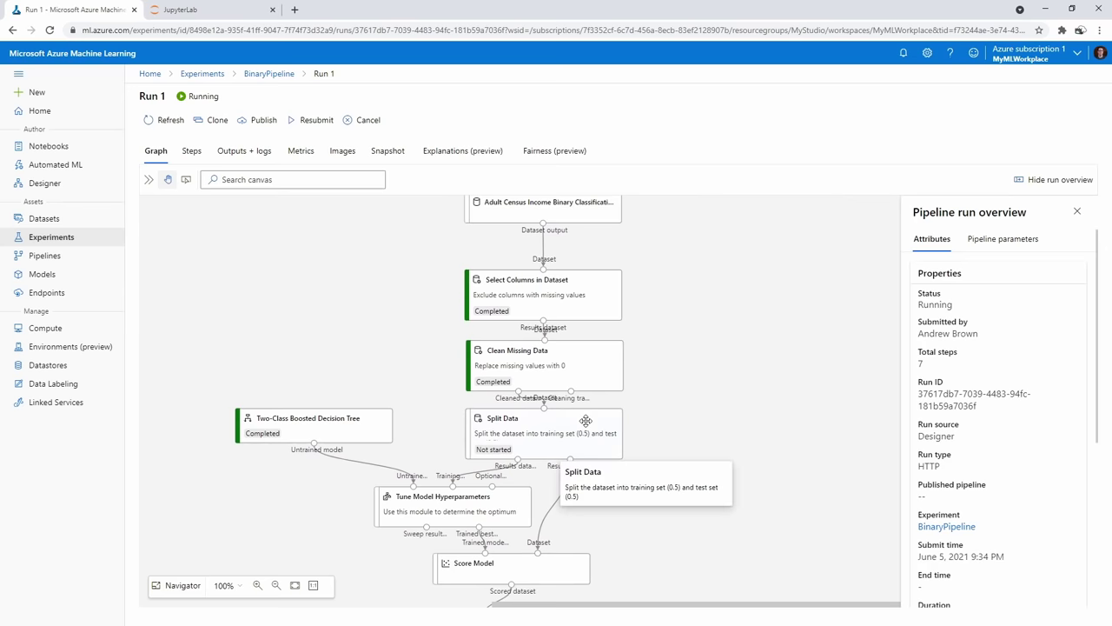
scroll(700, 405, down, 1)
scroll(691, 362, up, 2)
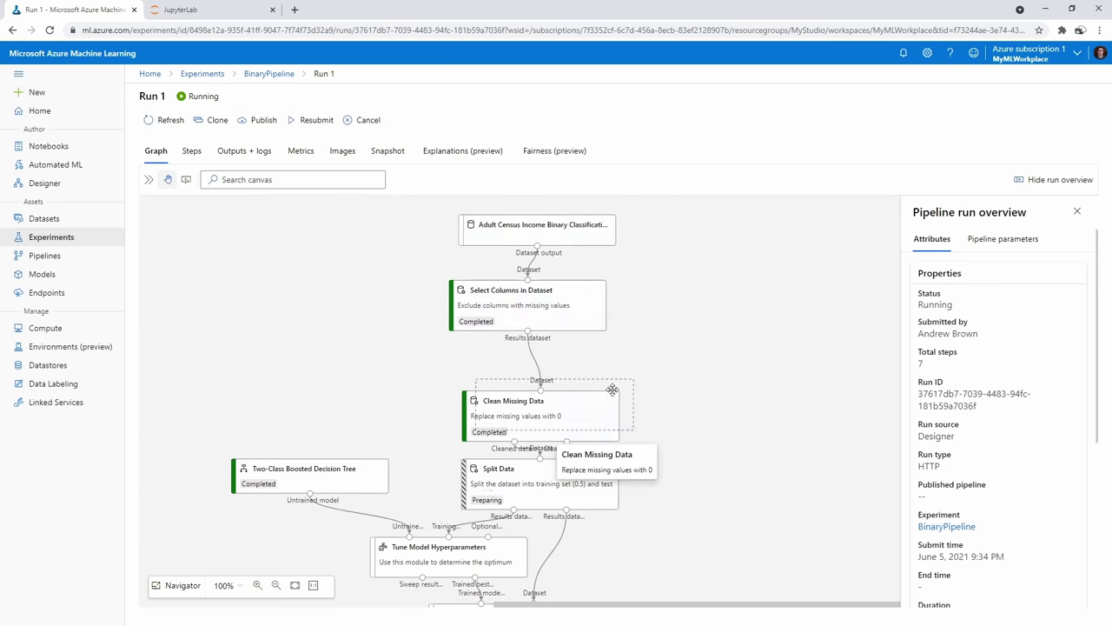
scroll(374, 347, down, 1)
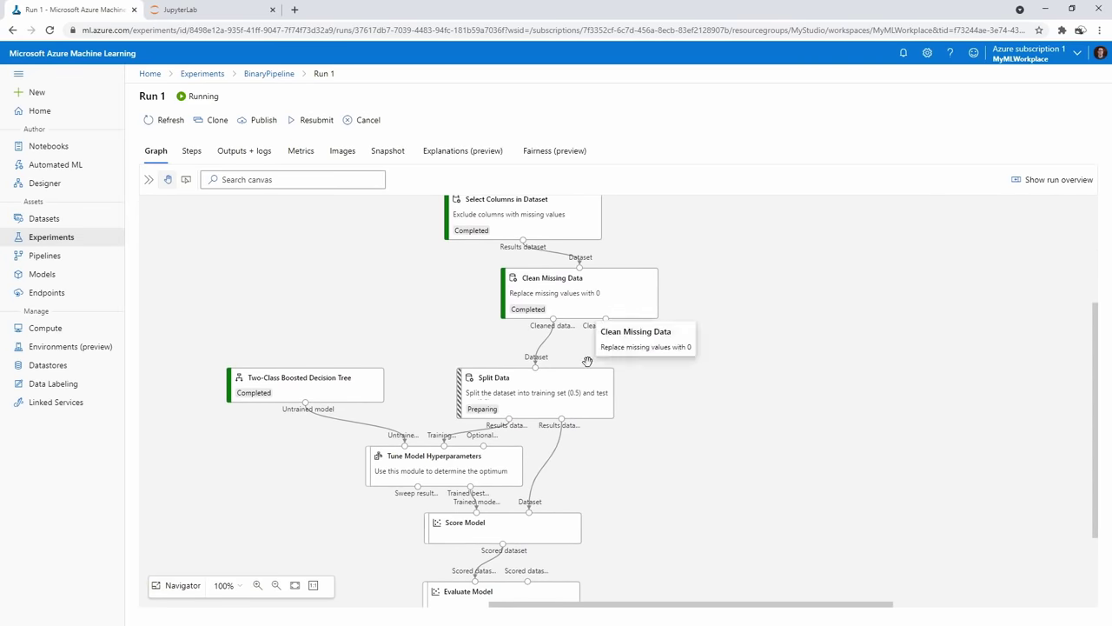
scroll(679, 373, down, 1)
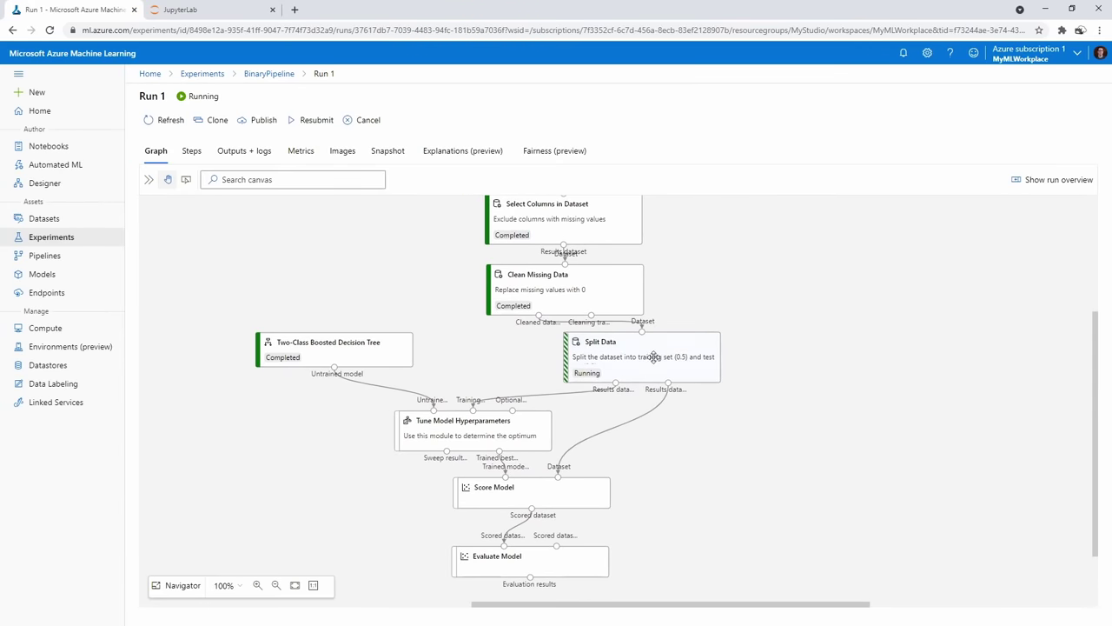
scroll(694, 383, down, 1)
scroll(694, 383, down, 1)
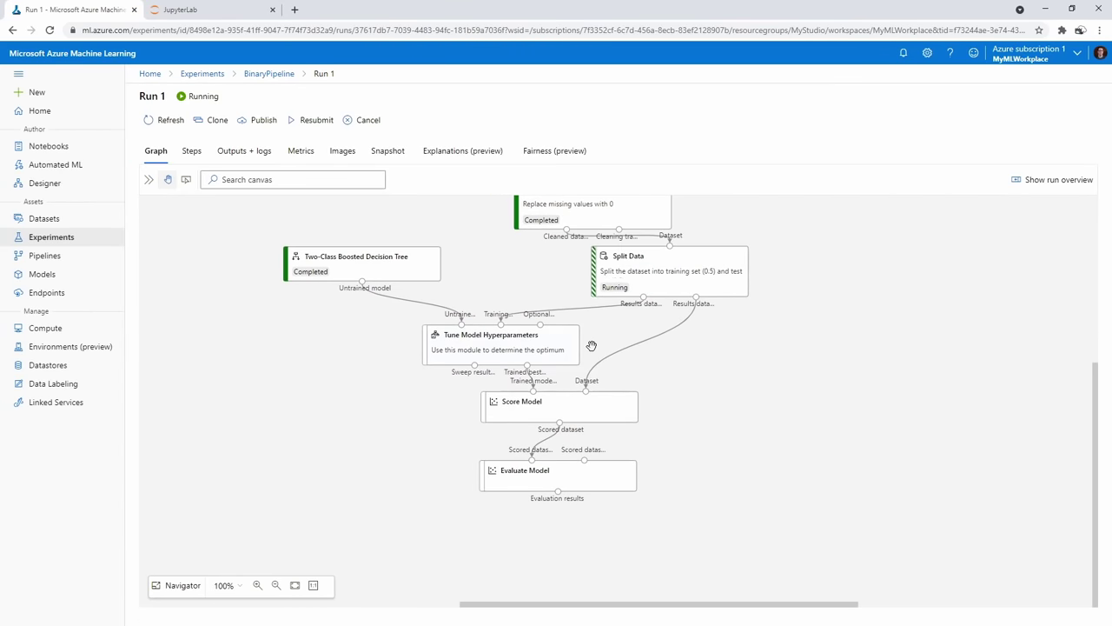
drag(655, 363, 640, 396)
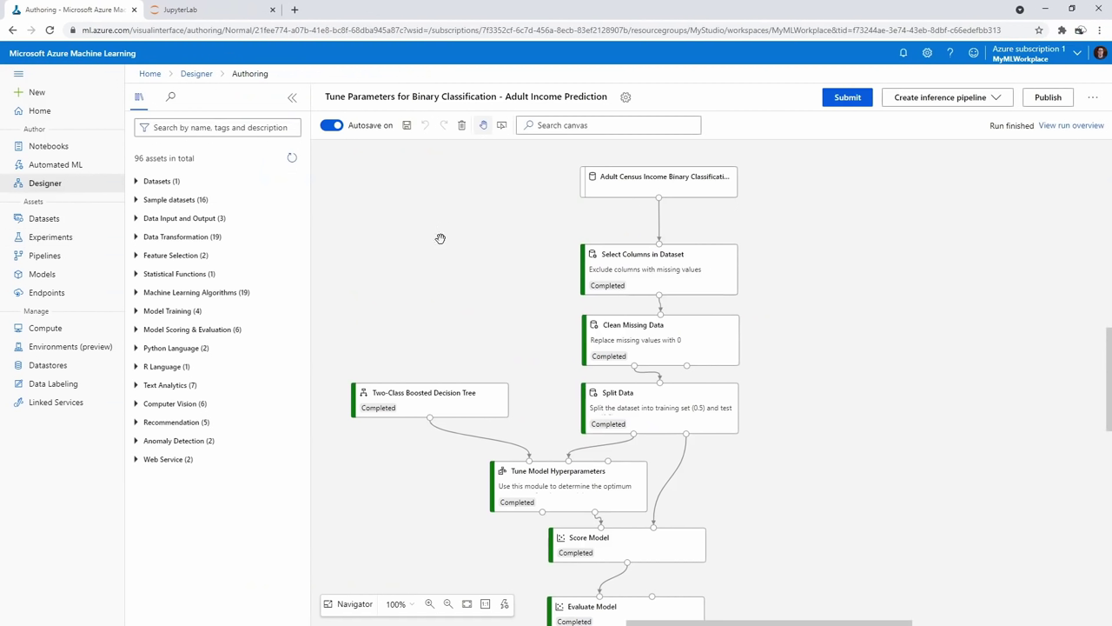
Check the module statuses in the pipeline draft and reopen the BinaryPipeline experiment's Run 1 to view its graph
scroll(491, 246, down, 5)
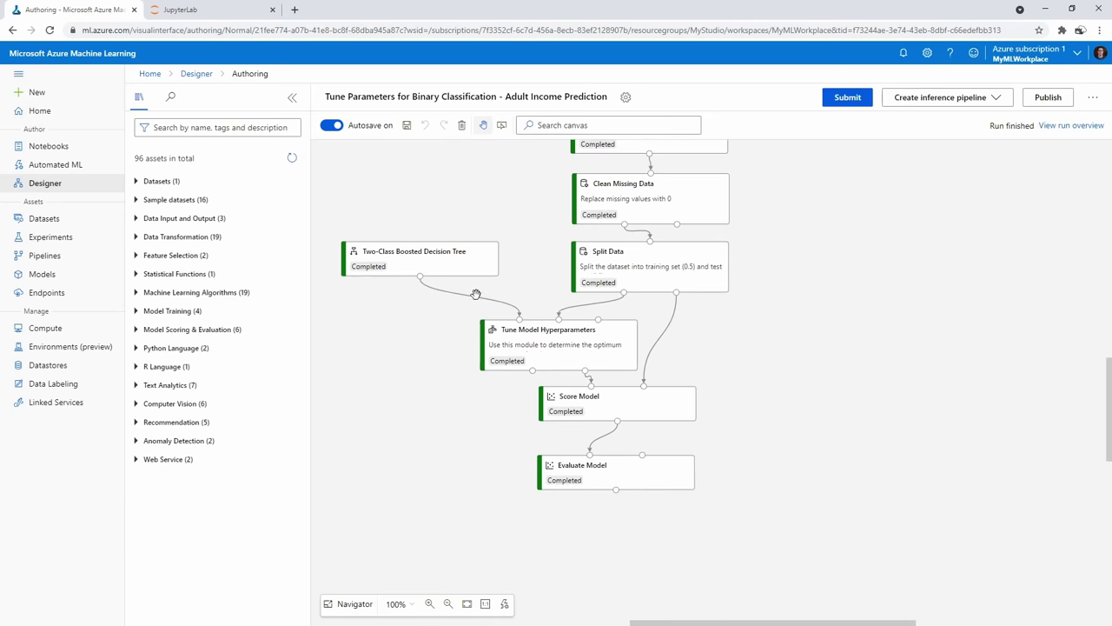
click(71, 242)
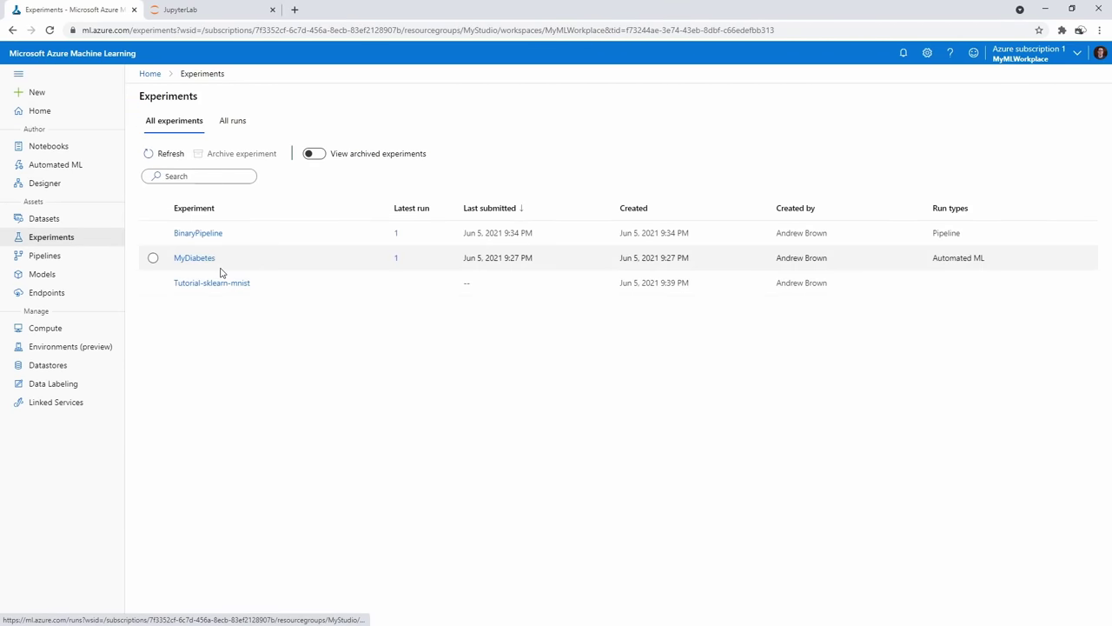
click(209, 239)
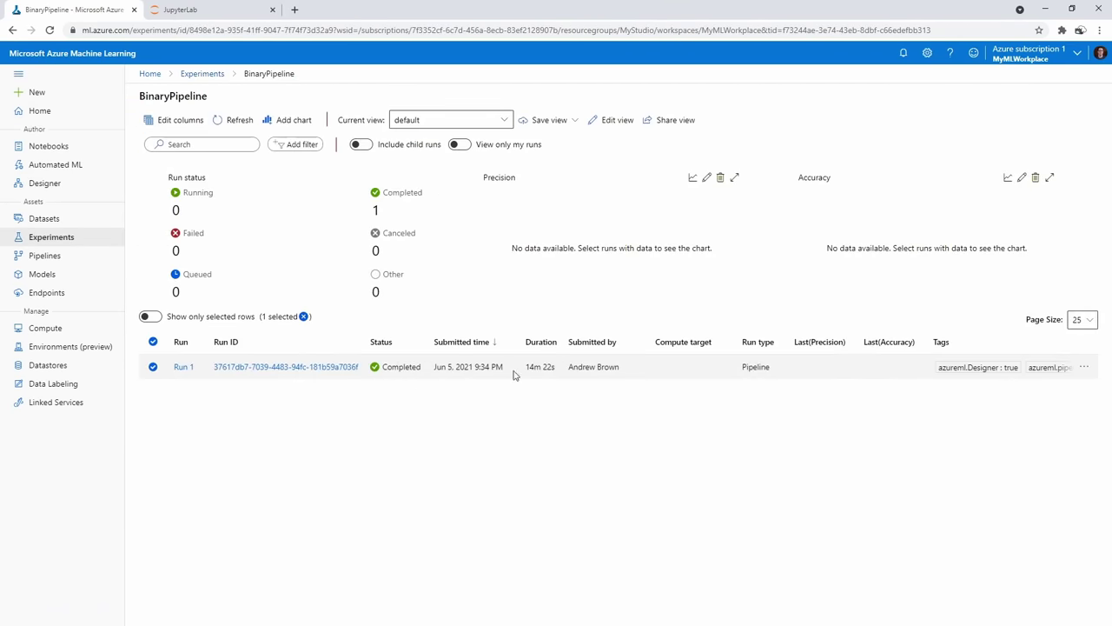
click(292, 367)
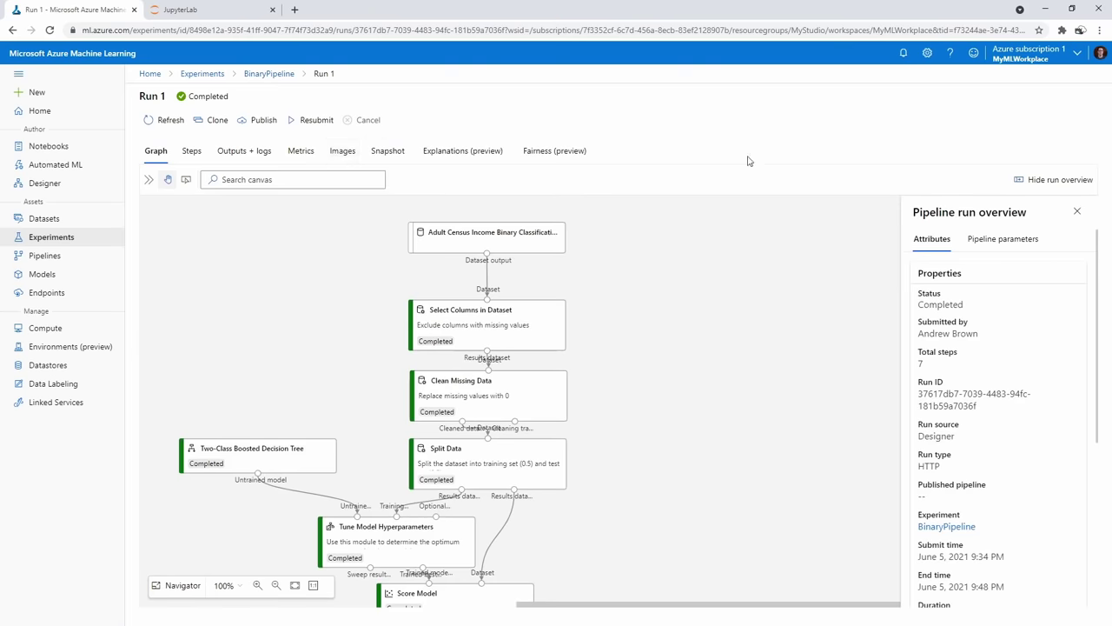
drag(346, 263, 412, 308)
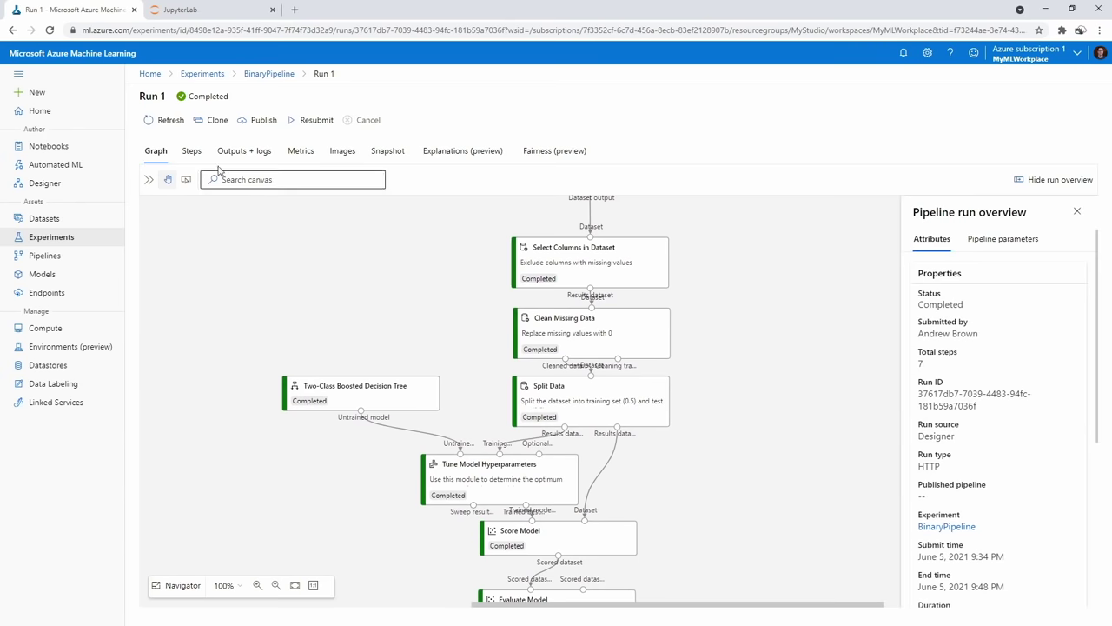
Review Run 1's individual steps, metrics, module graph and run overview properties
click(192, 152)
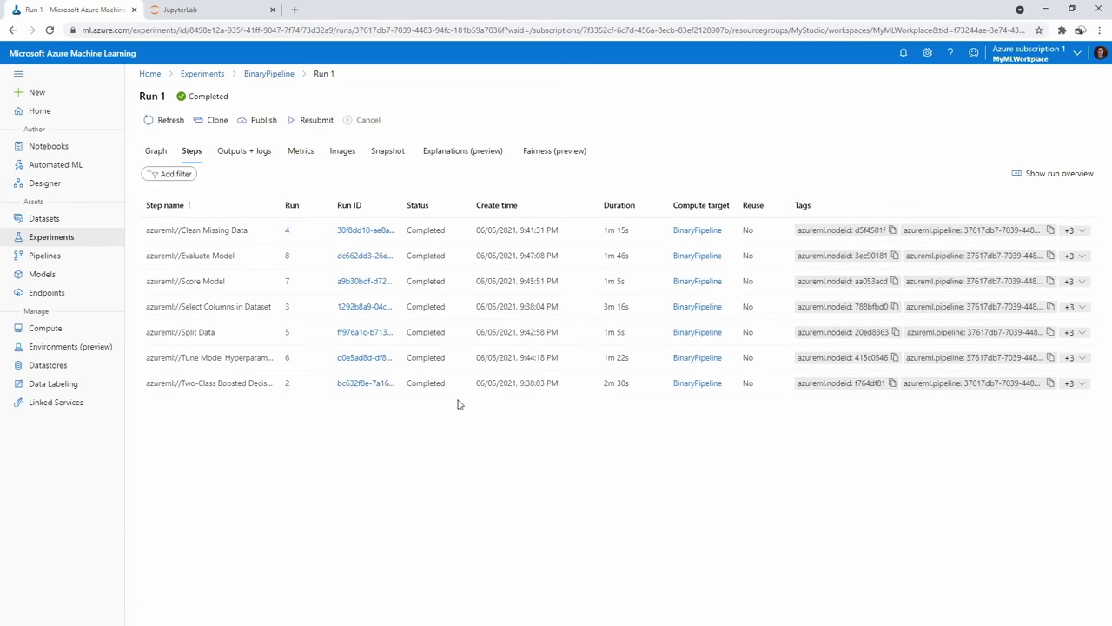
click(158, 152)
scroll(296, 258, down, 2)
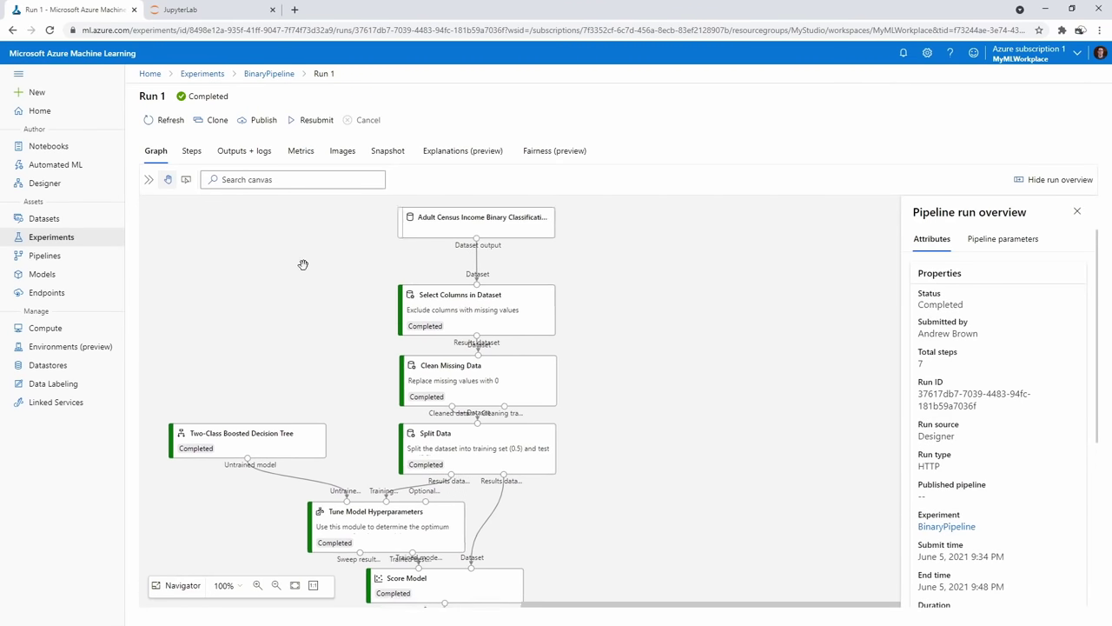
click(301, 151)
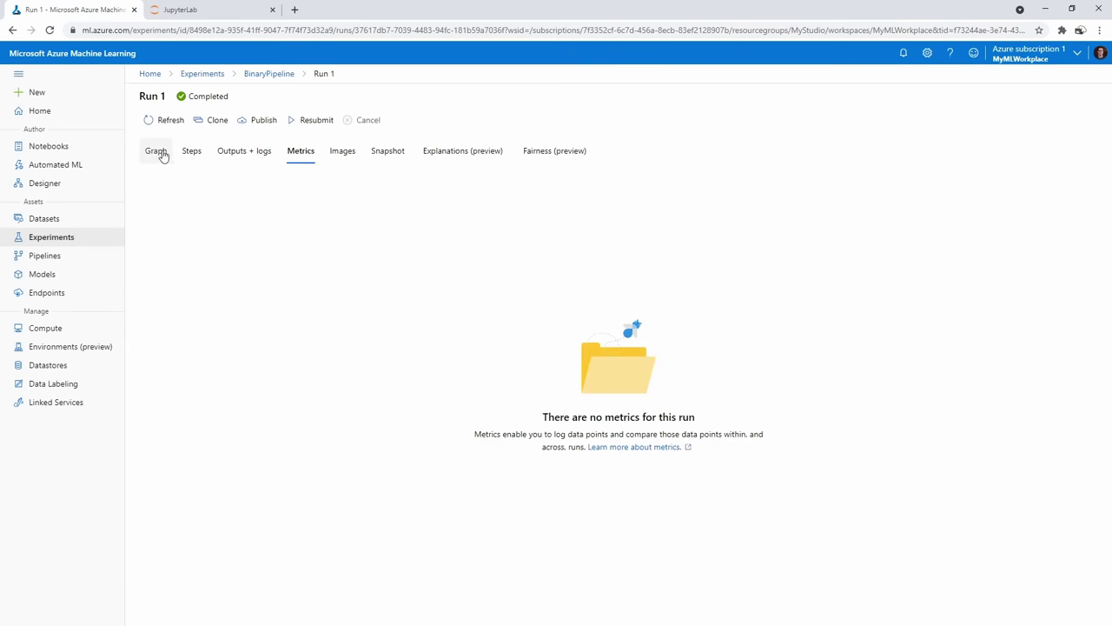
click(157, 152)
scroll(826, 325, down, 4)
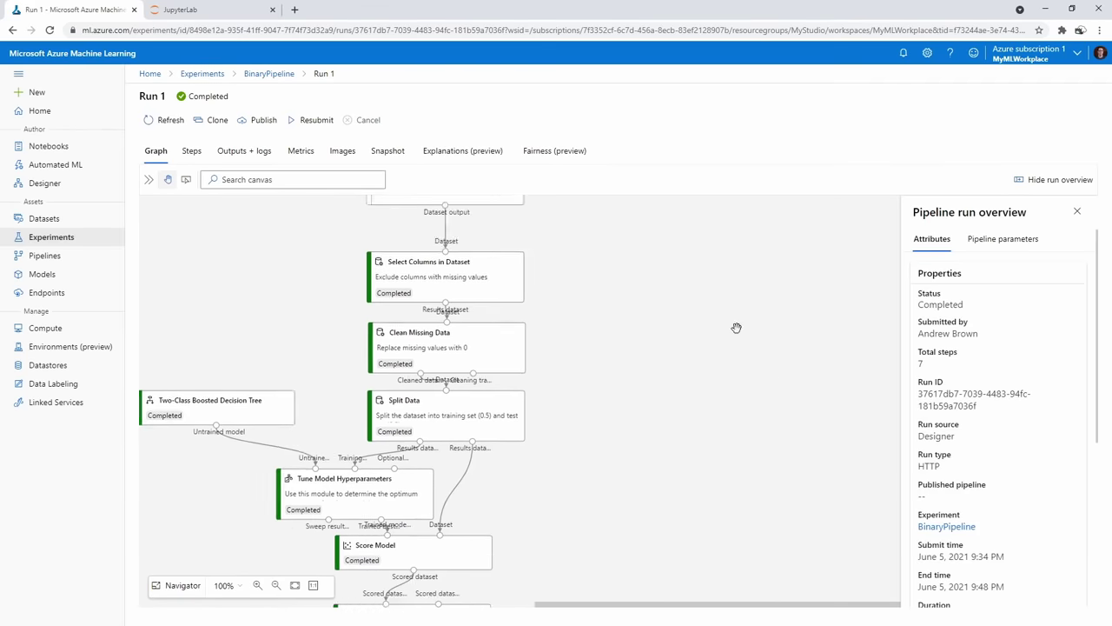
scroll(1010, 417, down, 3)
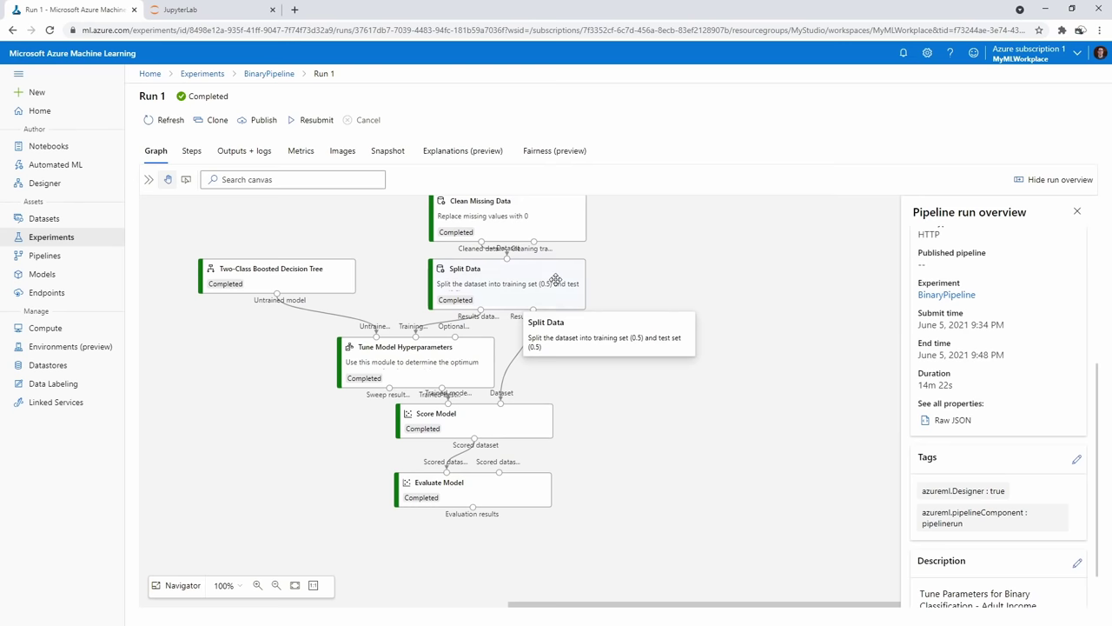
scroll(304, 257, left, 1)
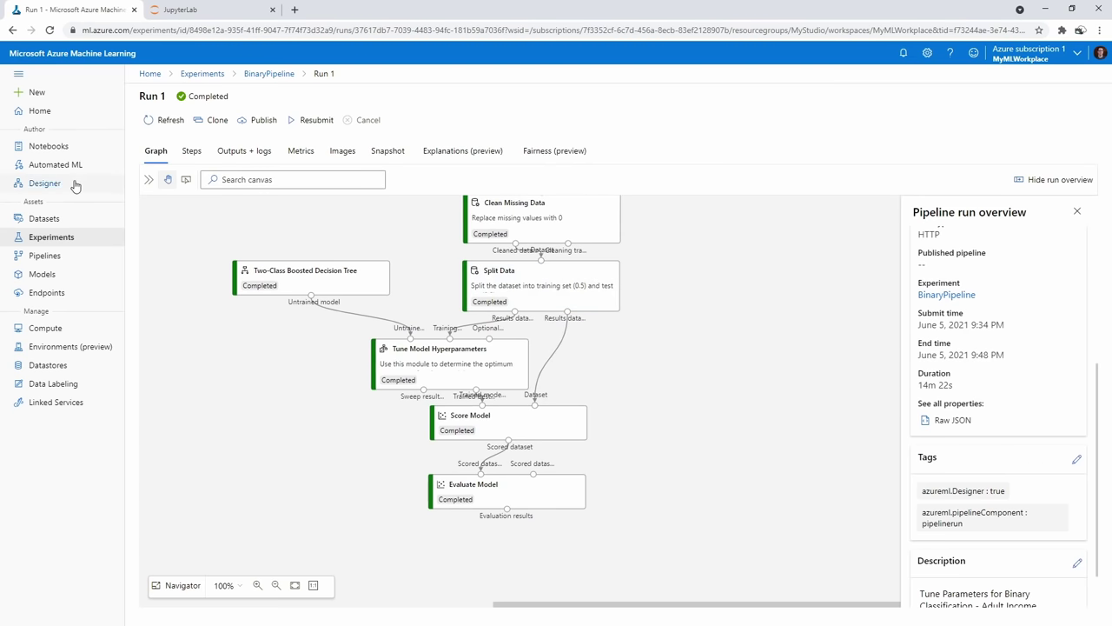
Reopen the Adult Income Prediction pipeline draft in Designer and create a real-time inference pipeline from it
click(74, 185)
click(246, 426)
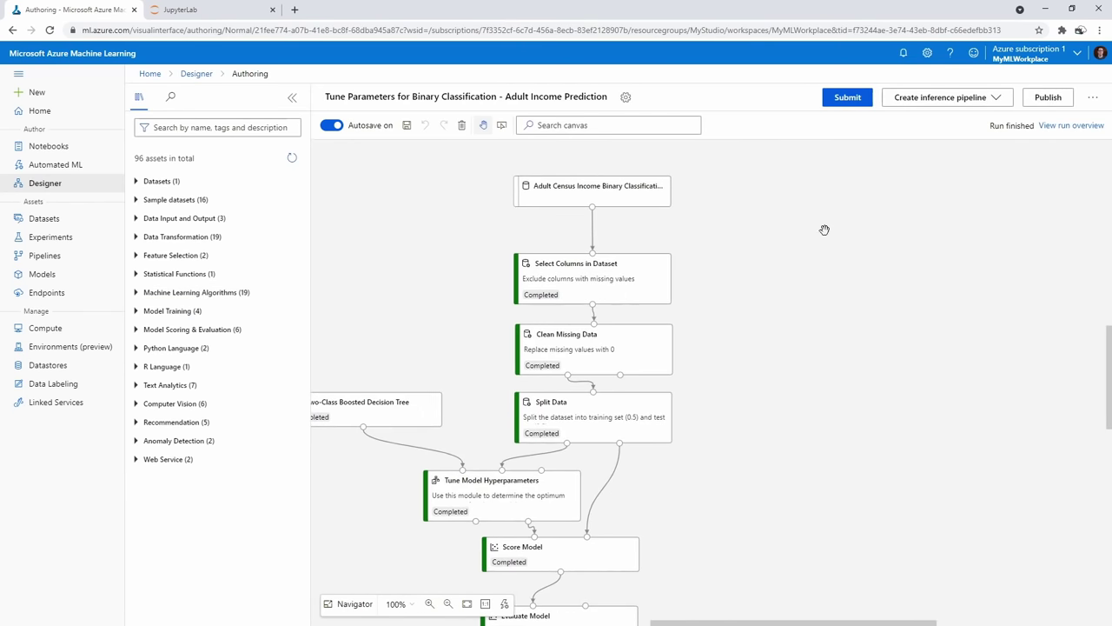
click(944, 109)
click(943, 108)
click(956, 100)
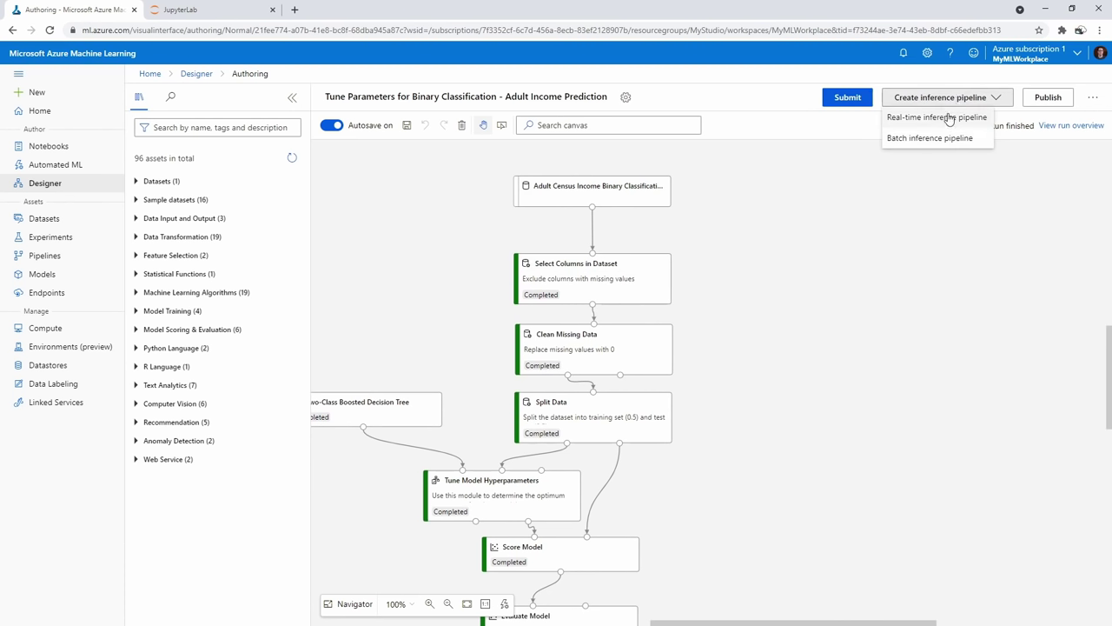
click(945, 117)
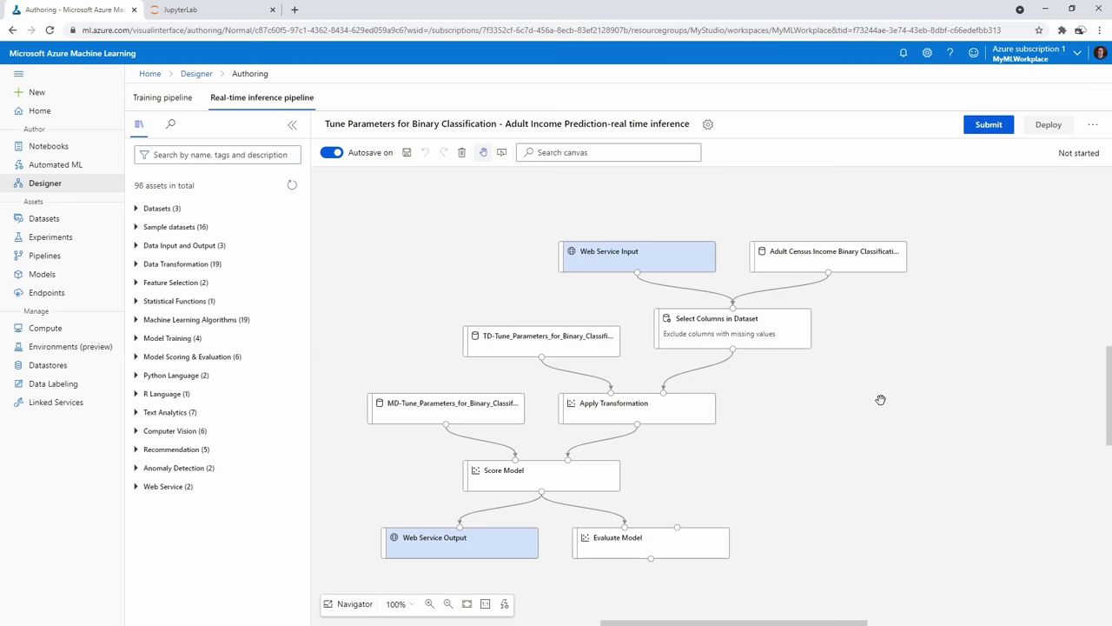
Examine the inference pipeline's graph and the Web Service Input module's settings, closing the settings without changes
scroll(883, 374, down, 1)
drag(881, 380, 886, 395)
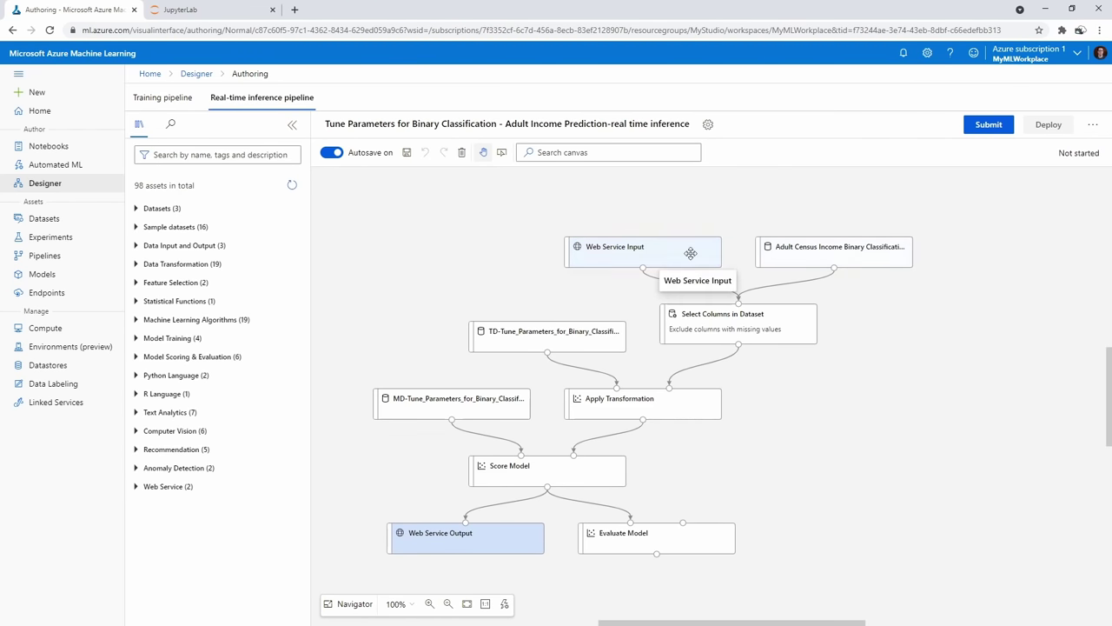
click(690, 253)
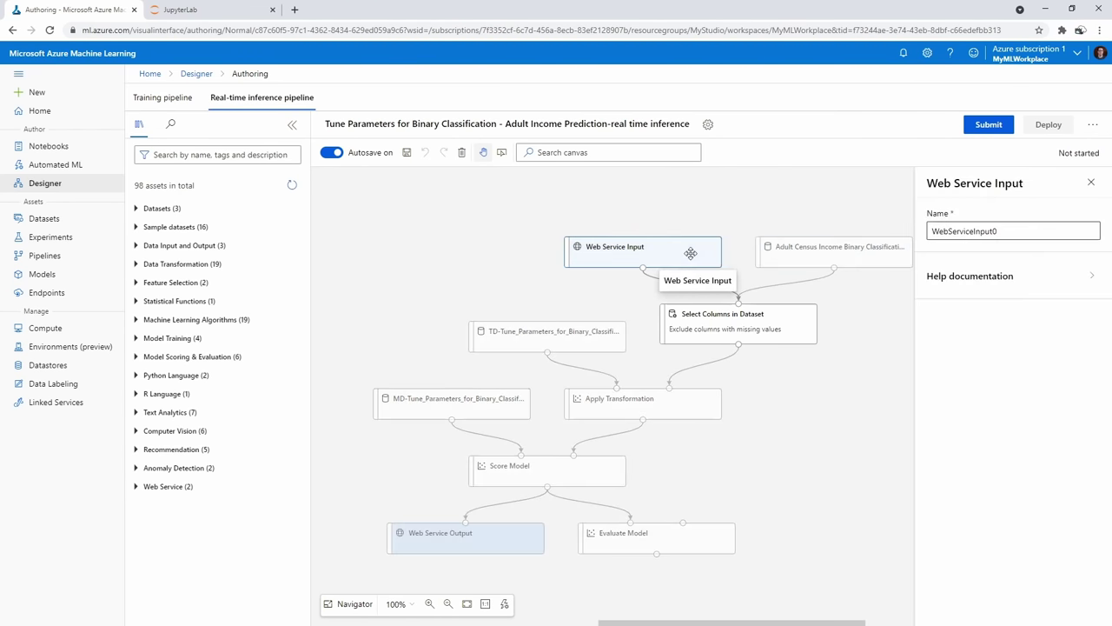
click(1091, 182)
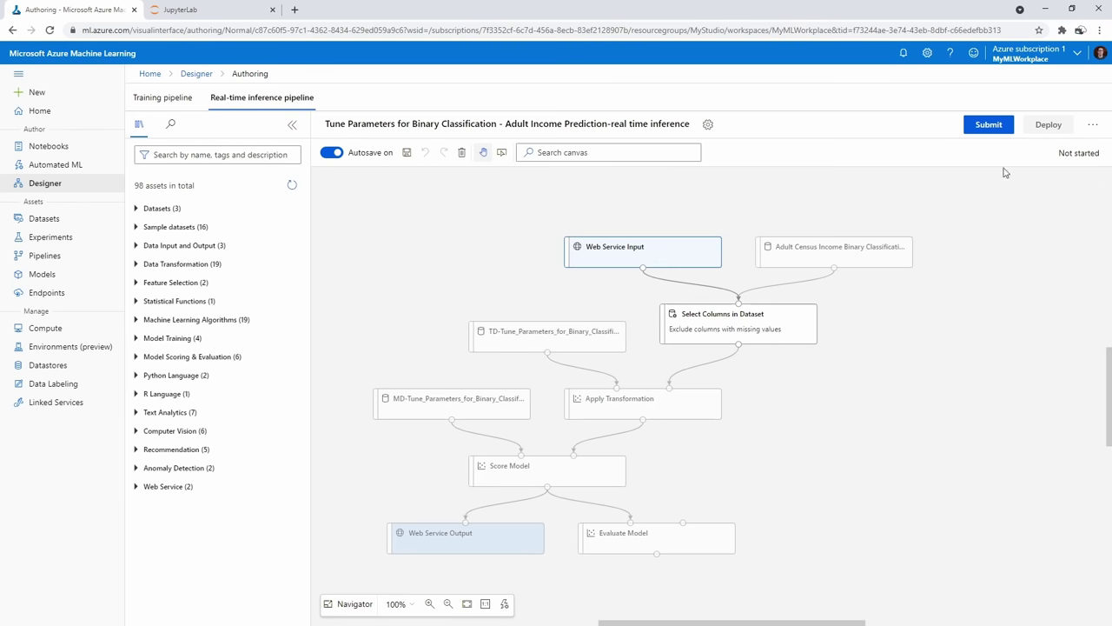
Submit the real-time inference pipeline as a run under the existing BinaryPipeline experiment
click(1007, 126)
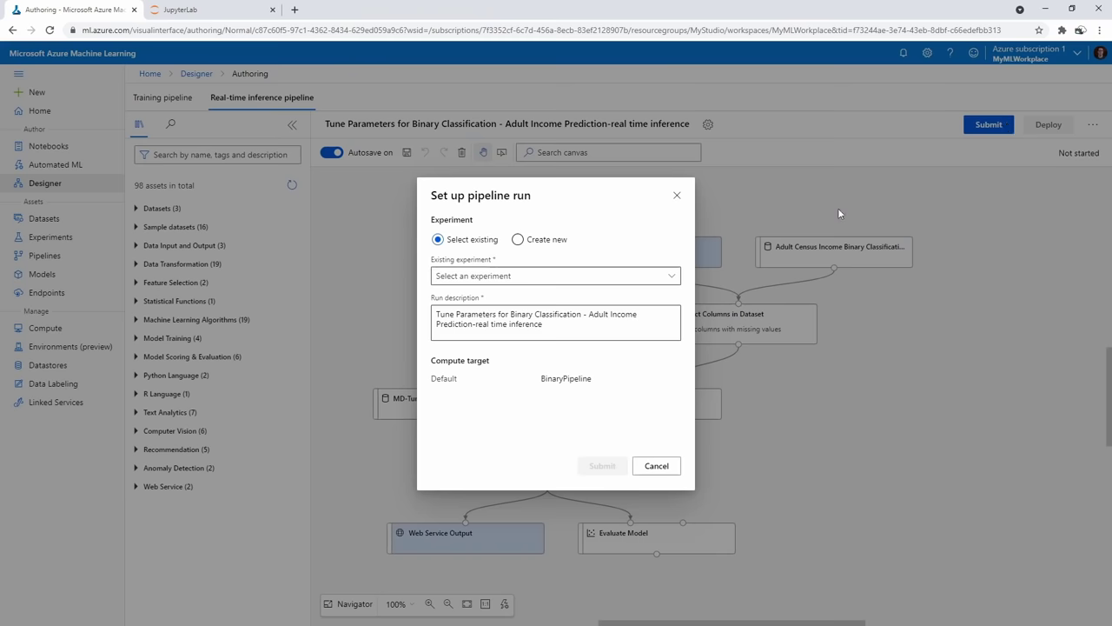
click(615, 275)
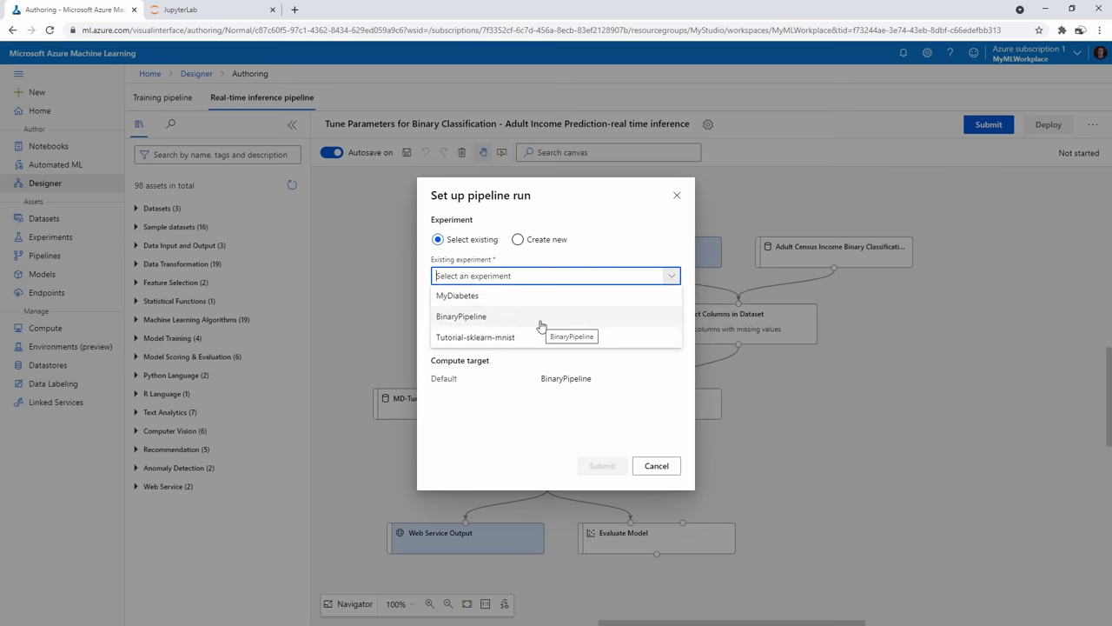
click(540, 319)
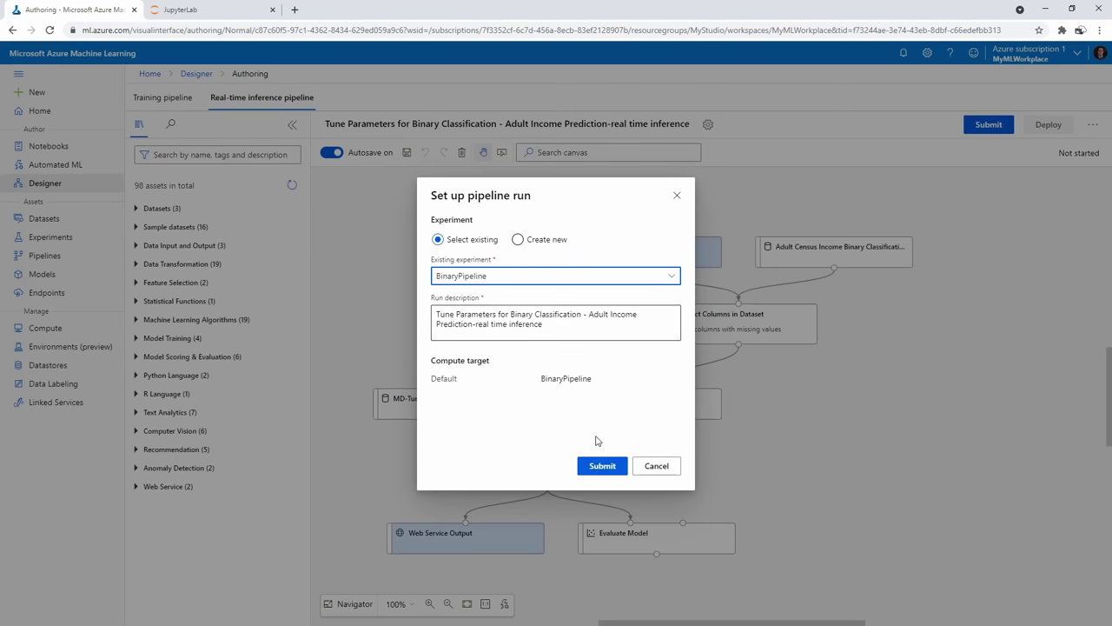
click(597, 466)
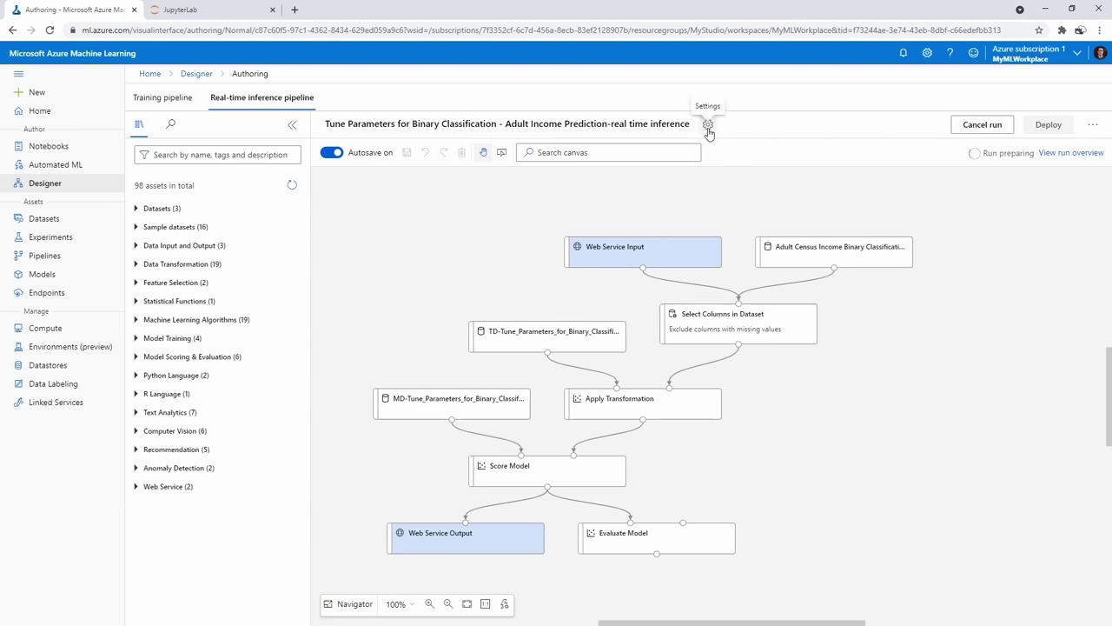
Check the inference pipeline's draft settings and follow the module statuses across the graph while it runs
click(709, 126)
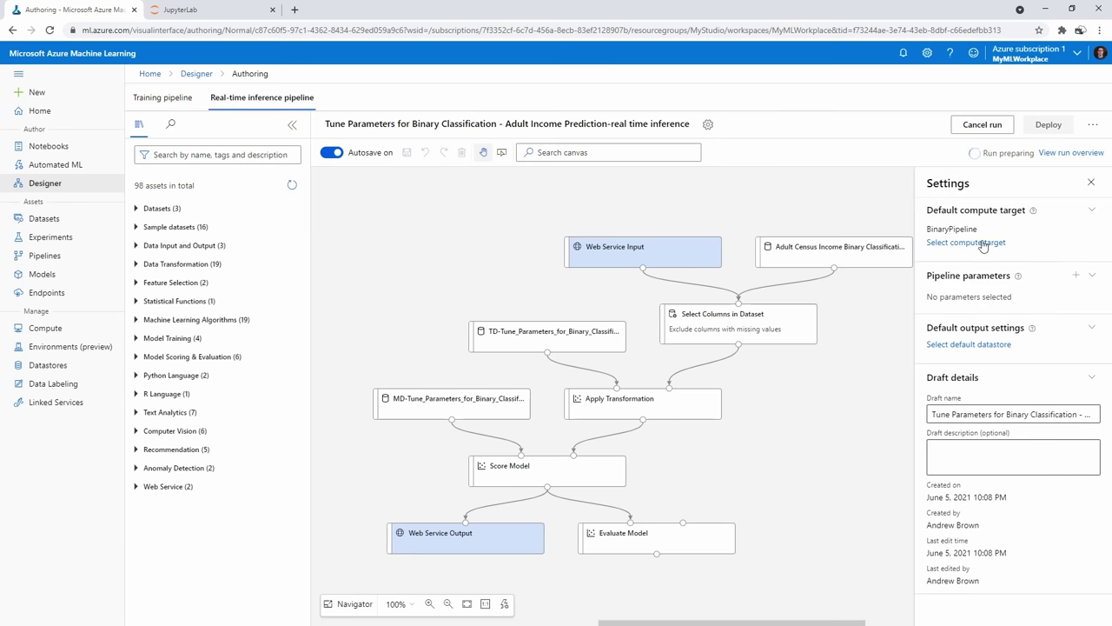
click(1093, 186)
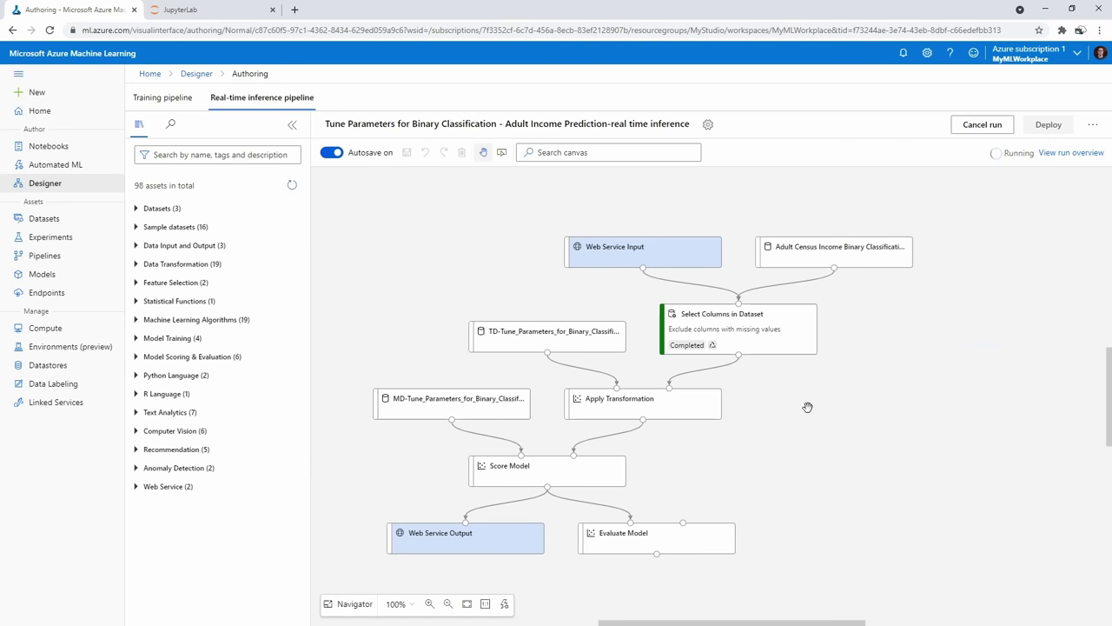
mouse_move(810, 407)
mouse_down()
mouse_move(832, 407)
mouse_move(809, 397)
mouse_up()
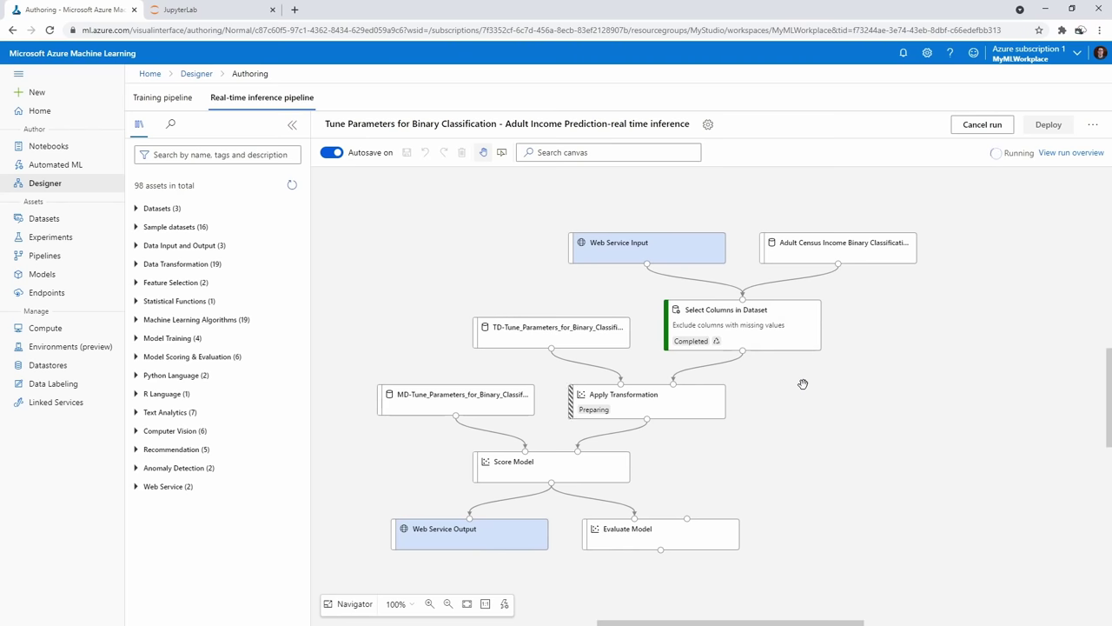
drag(857, 390, 877, 370)
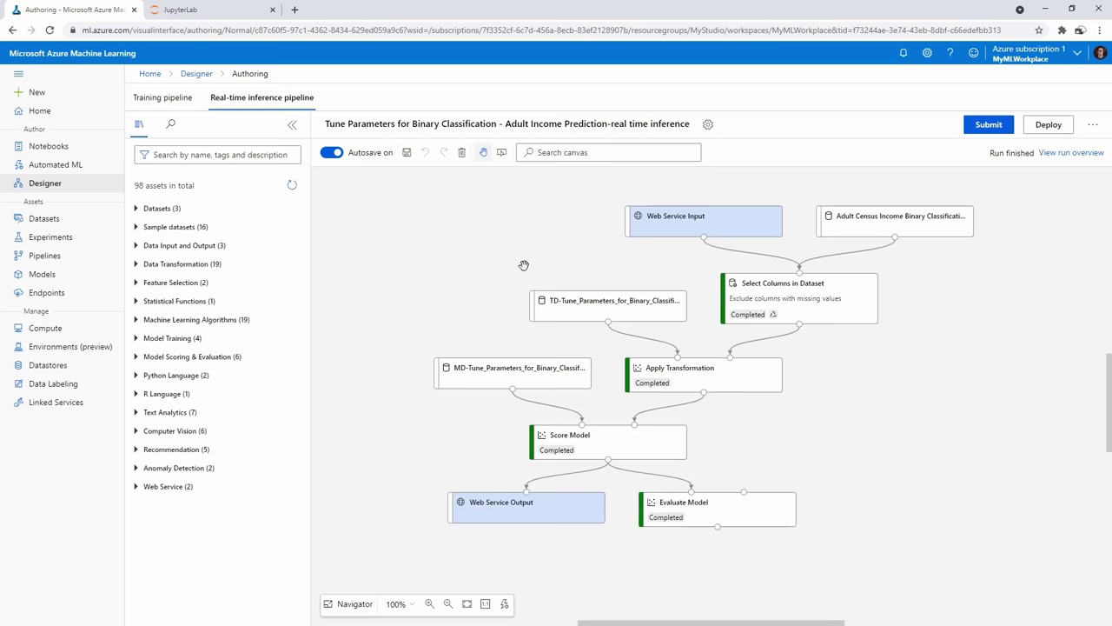
drag(524, 265, 472, 263)
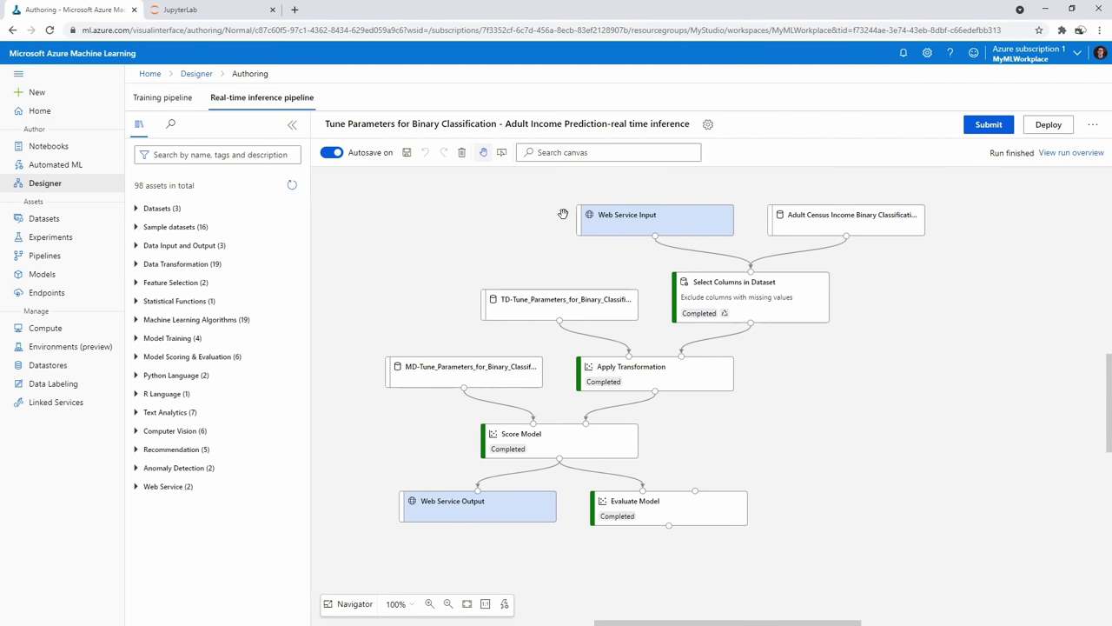
scroll(687, 414, down, 1)
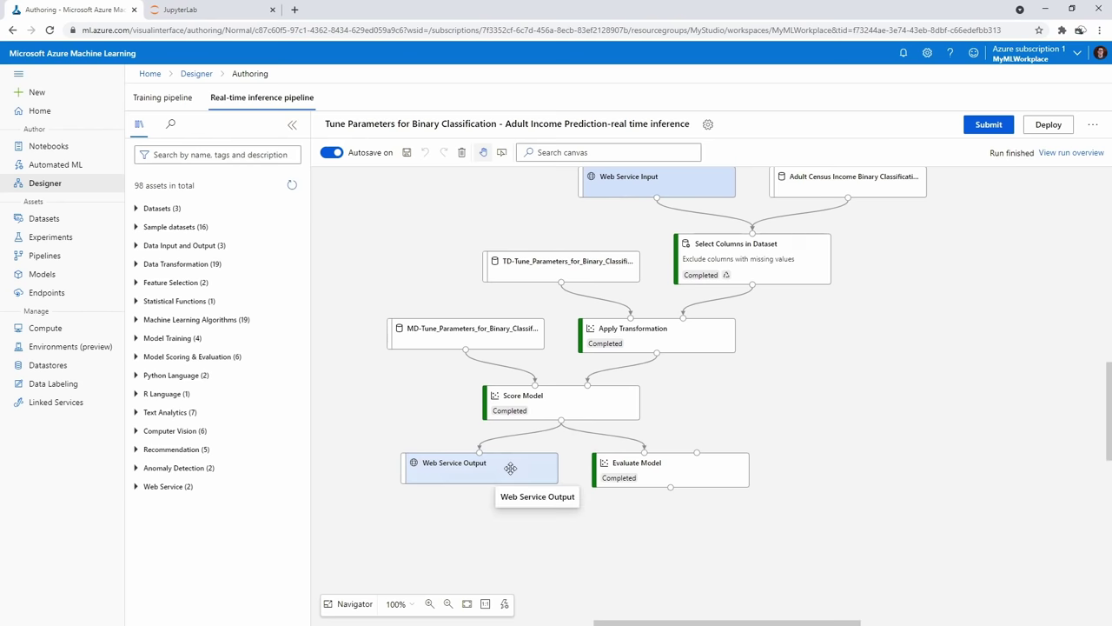
Examine the Web Service Output module's settings and its connection in the graph, closing the settings without changes
click(509, 464)
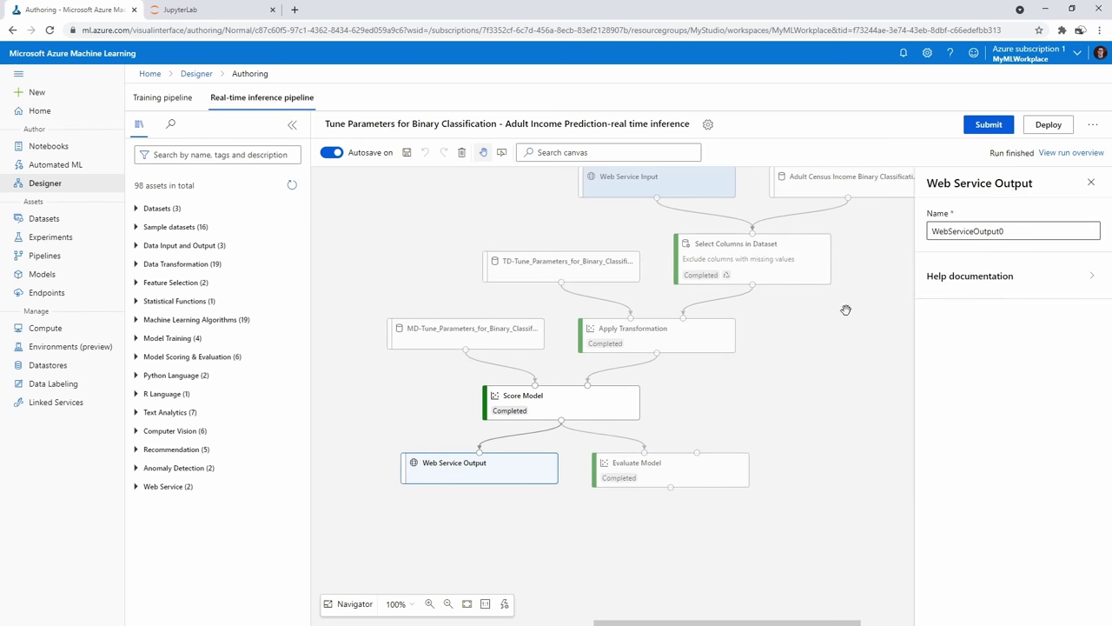
scroll(846, 330, up, 2)
scroll(851, 346, down, 1)
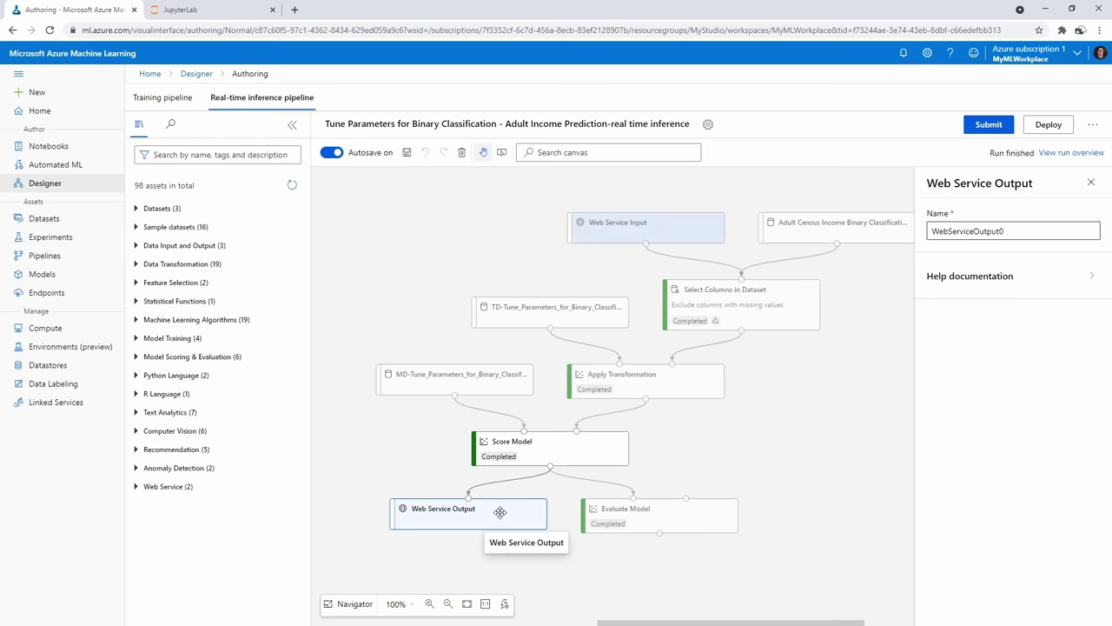
scroll(772, 420, right, 1)
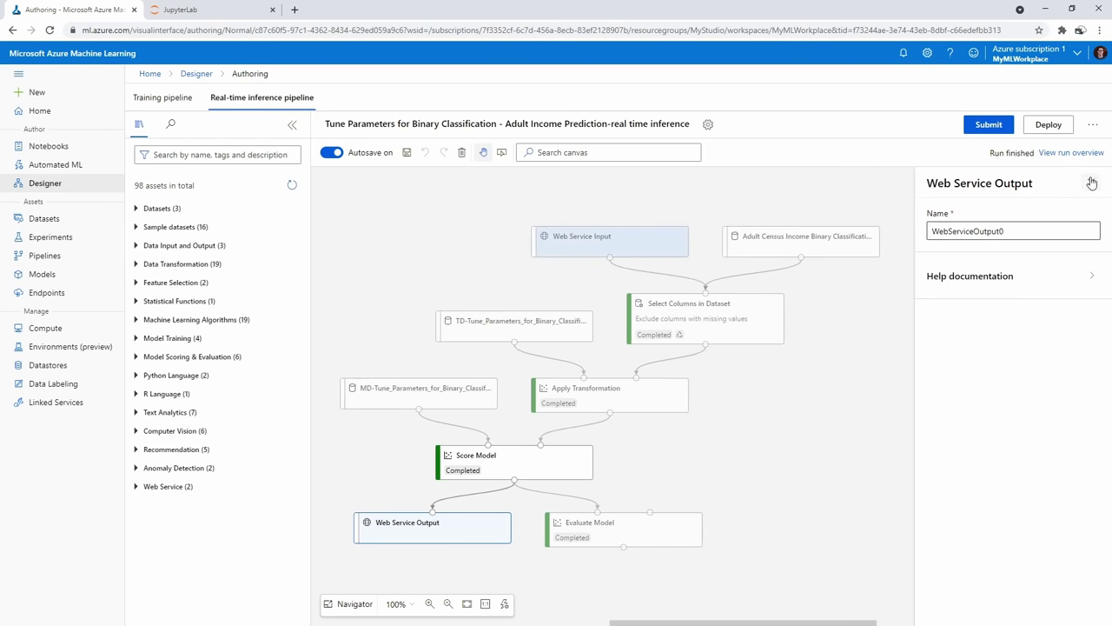
click(1092, 181)
scroll(878, 347, down, 1)
scroll(941, 313, left, 1)
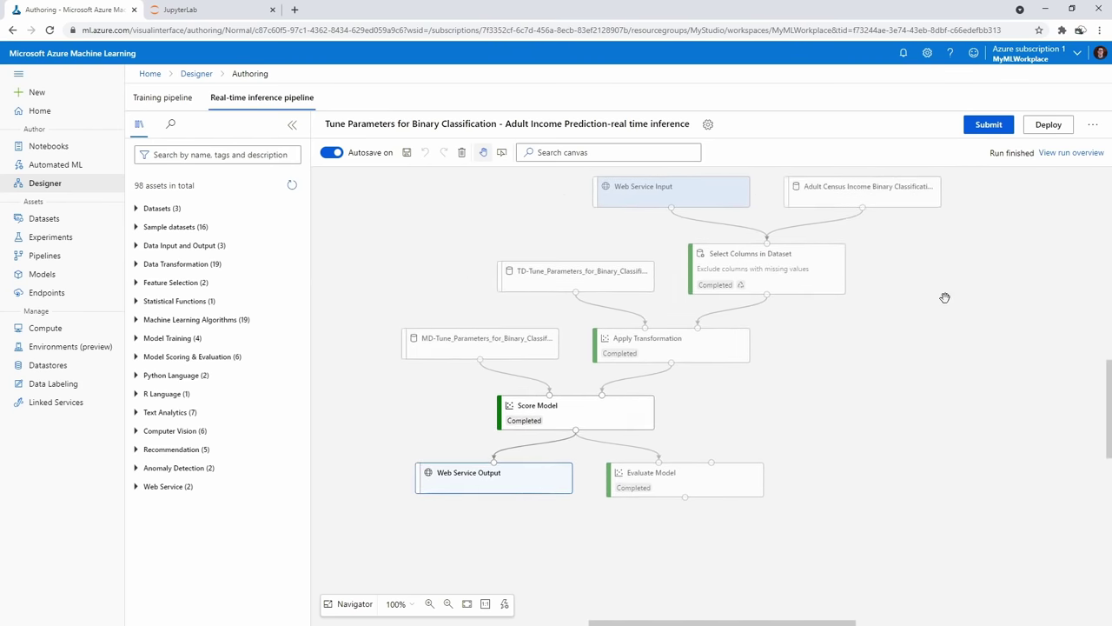
Begin deploying the inference pipeline as a new real-time endpoint and name it binarypipeline
click(1048, 124)
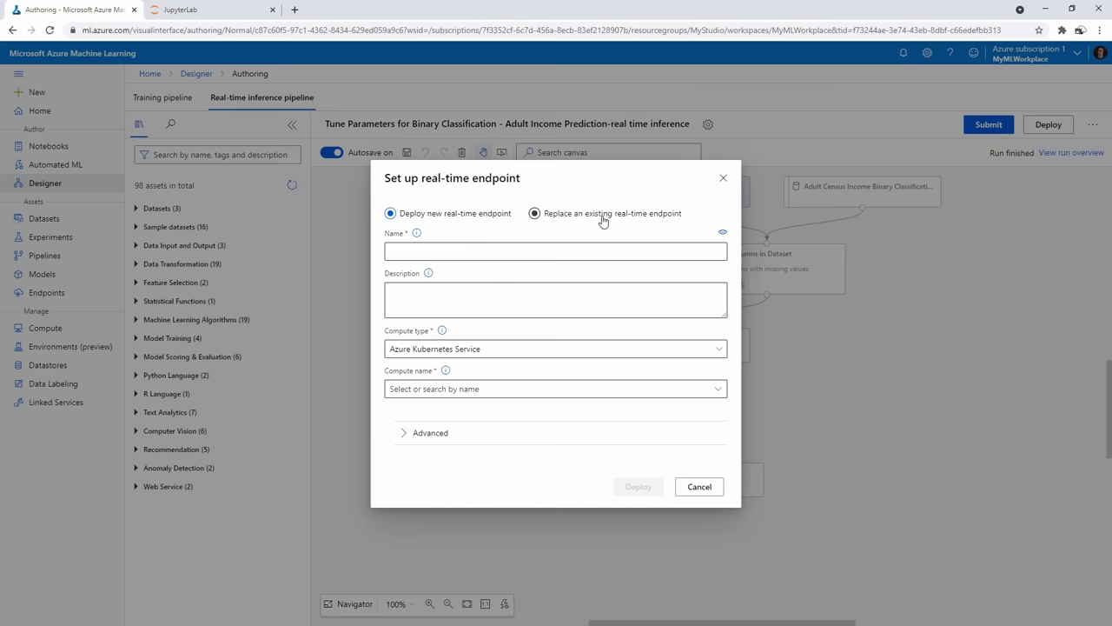
click(502, 250)
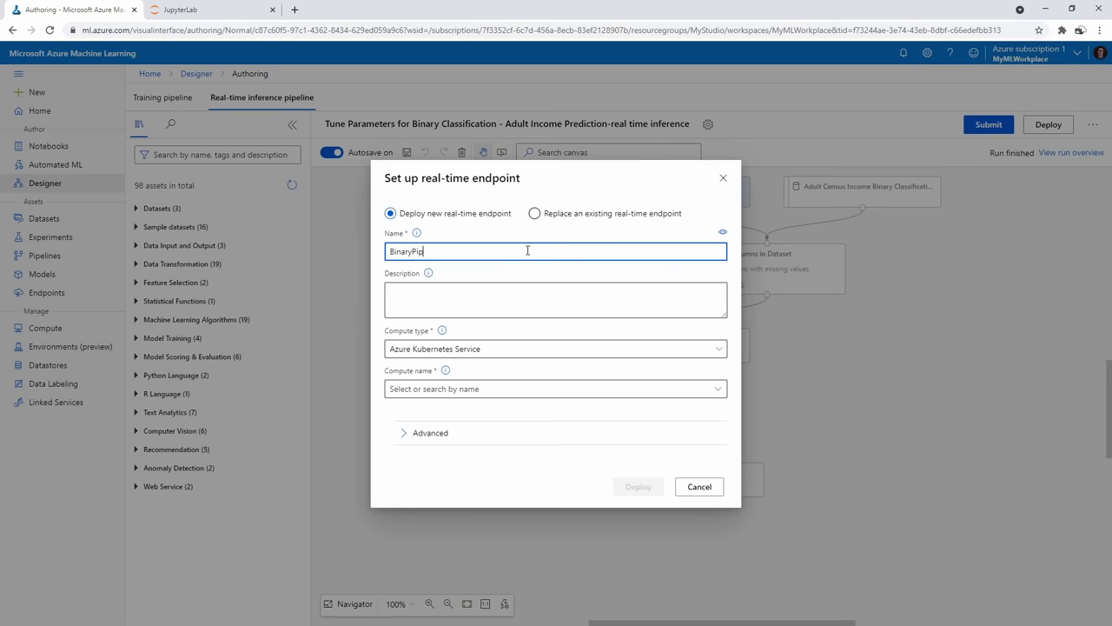
click(542, 350)
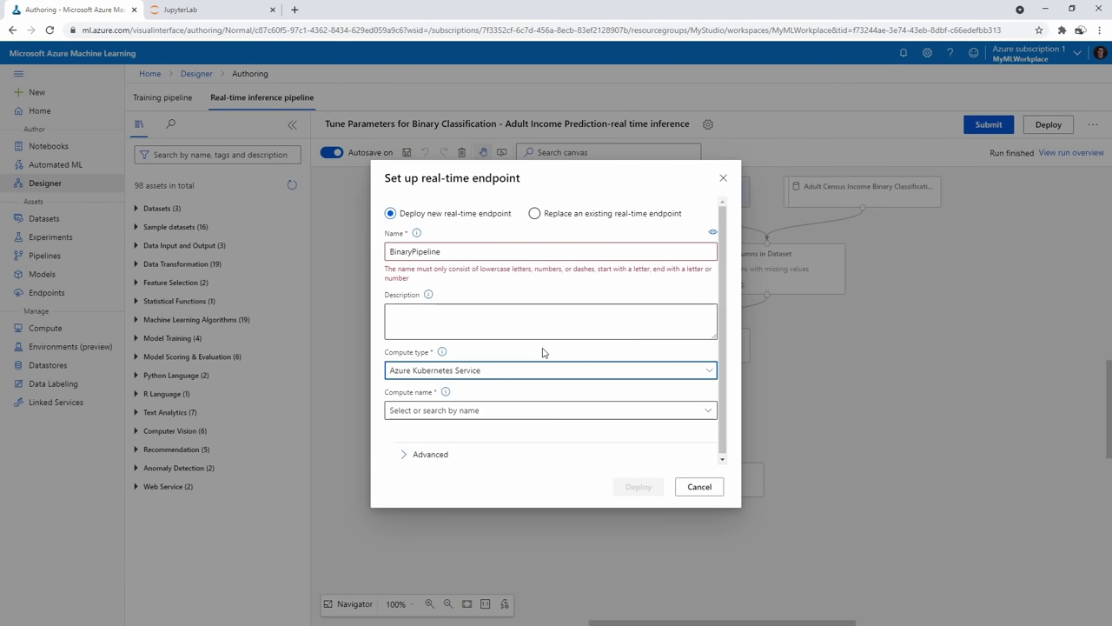
click(469, 250)
drag(497, 253, 322, 246)
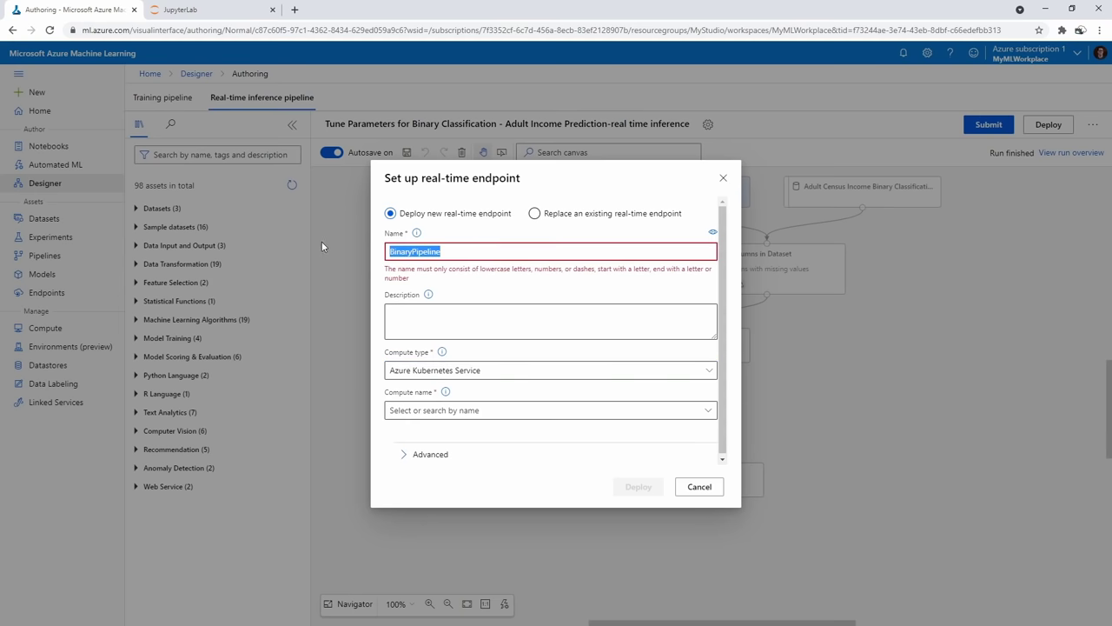
text(b)
key(BackSpace)
text(binar)
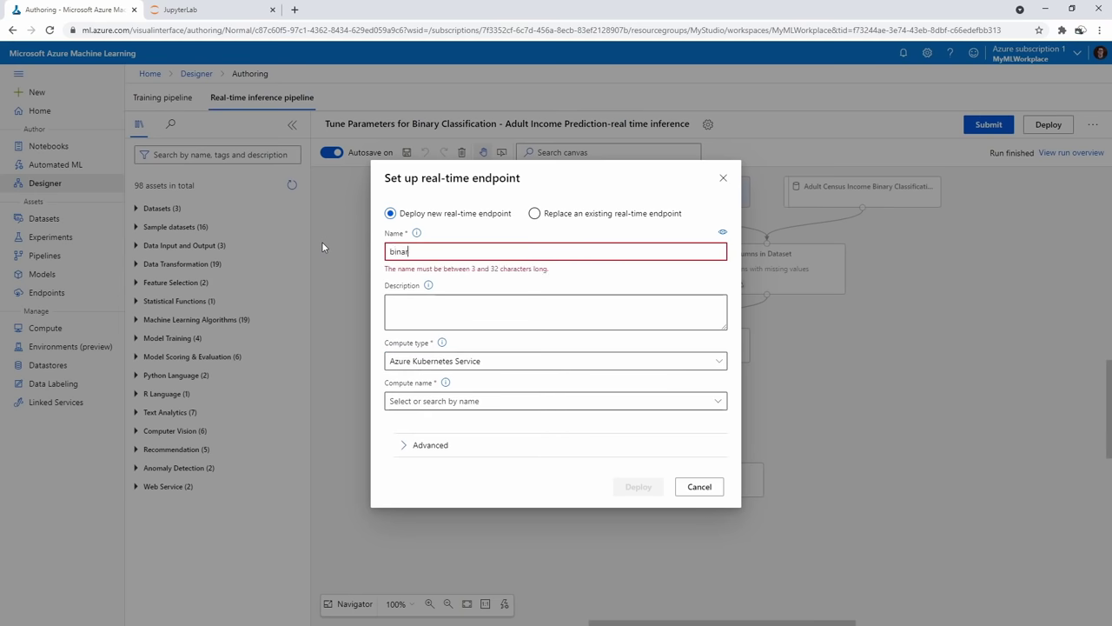
text(ypipeline)
key(Tab)
key(Tab)
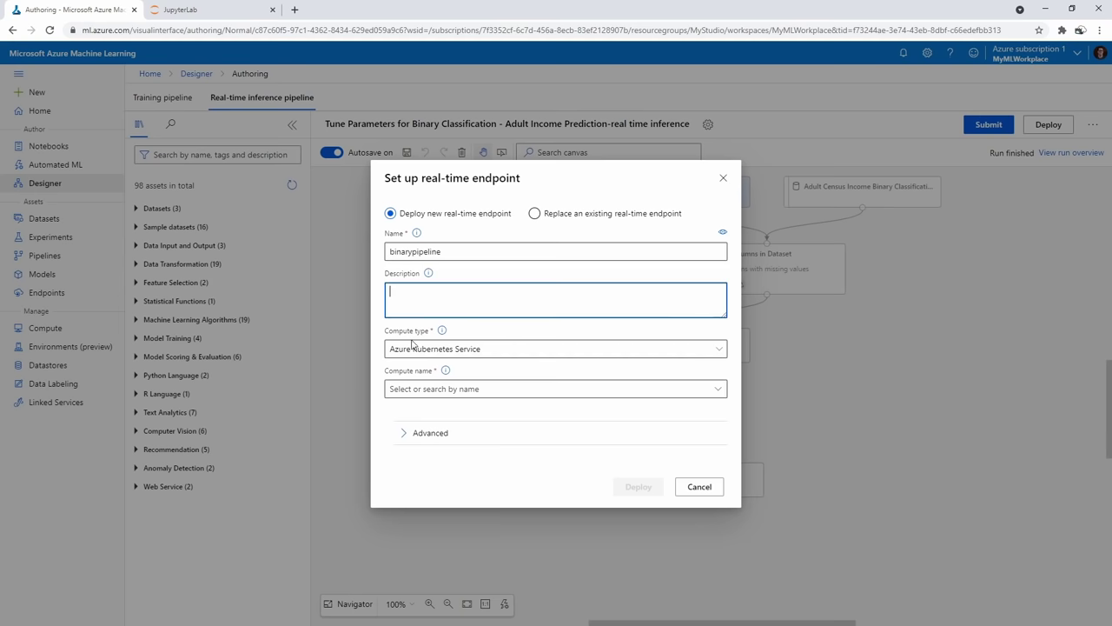
Compare the endpoint's compute type options and review the advanced settings for Azure Kubernetes Service
click(490, 350)
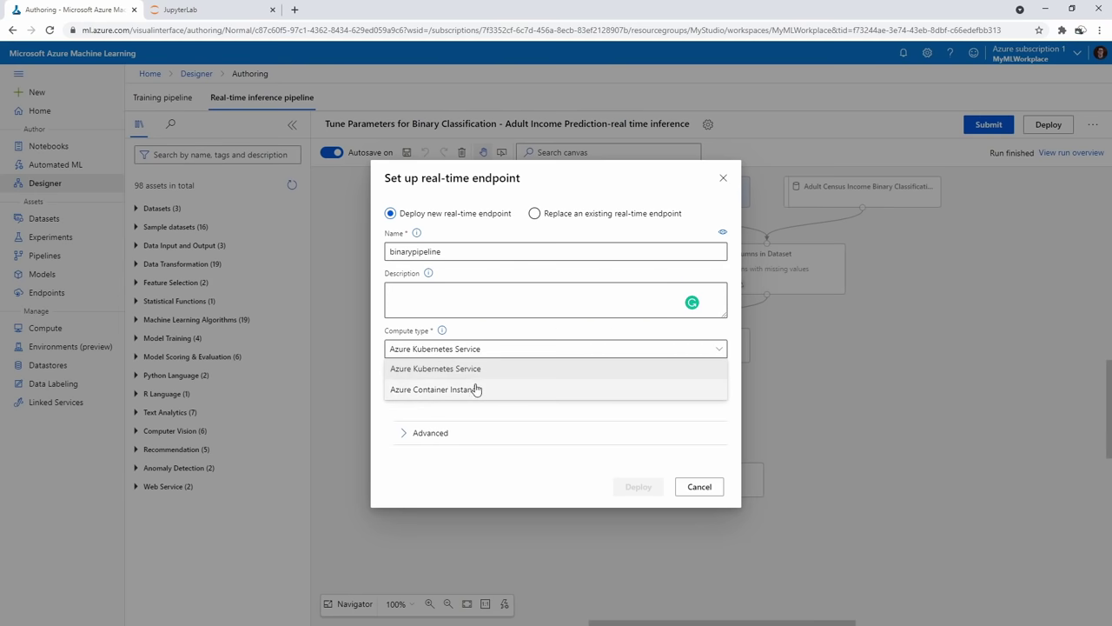
click(476, 389)
click(440, 349)
click(477, 368)
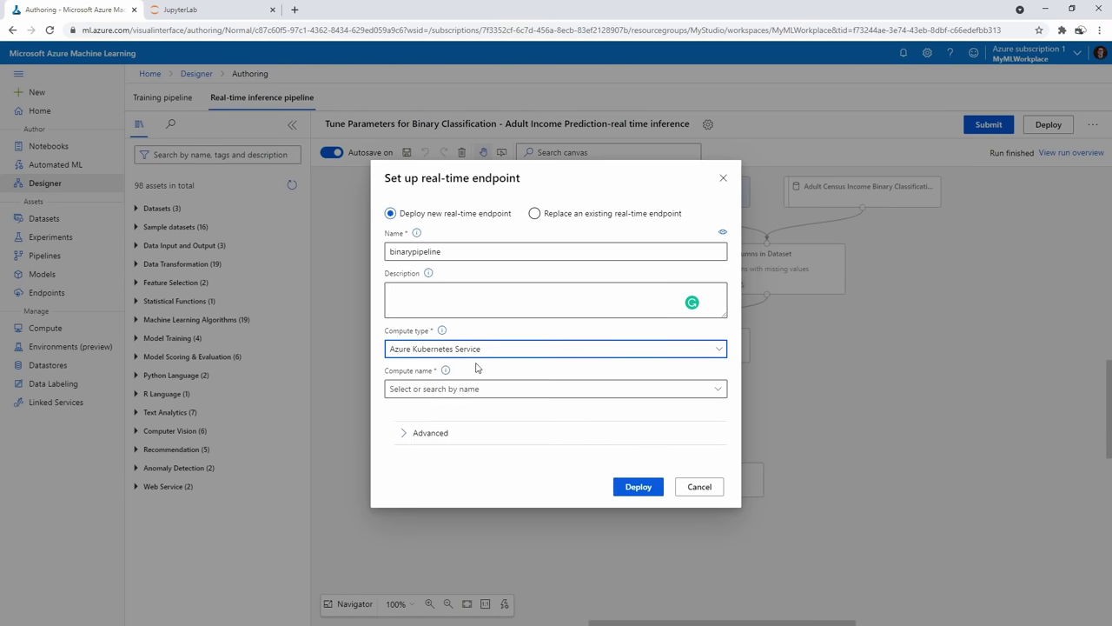
click(431, 433)
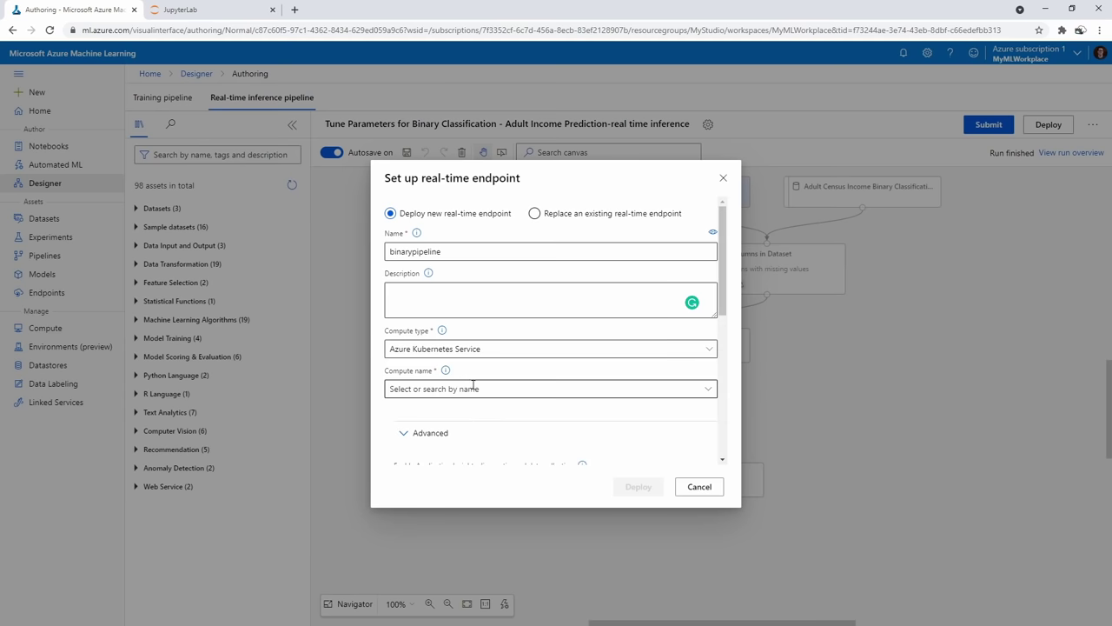
scroll(487, 390, down, 3)
scroll(491, 395, up, 1)
scroll(443, 377, up, 2)
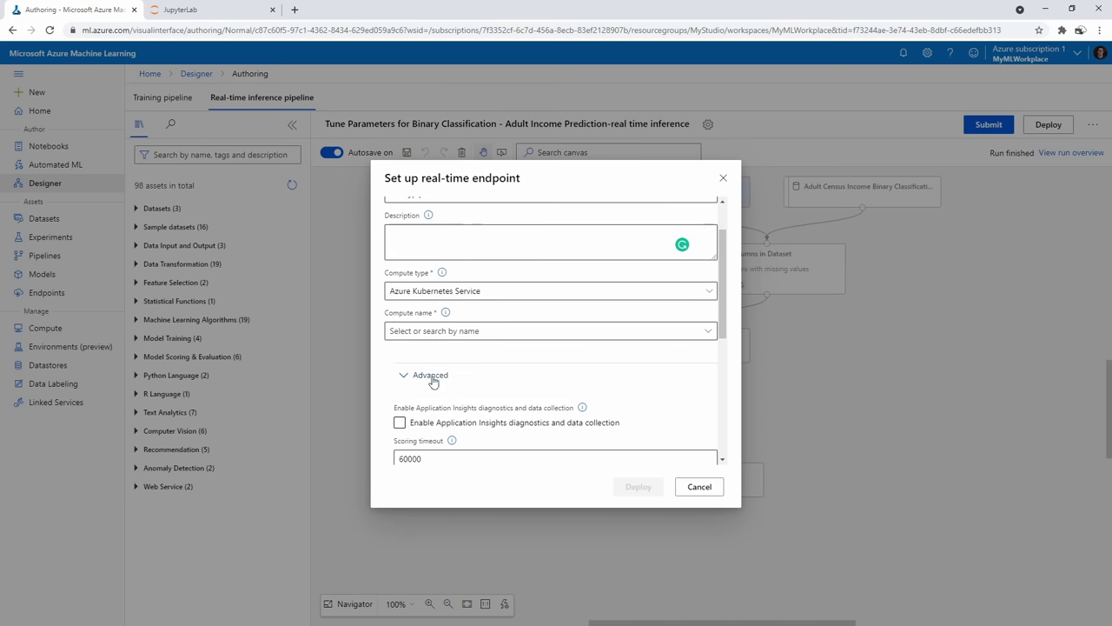
Set the endpoint's compute type to Azure Container Instance, review its advanced settings and deploy it
click(457, 295)
click(459, 328)
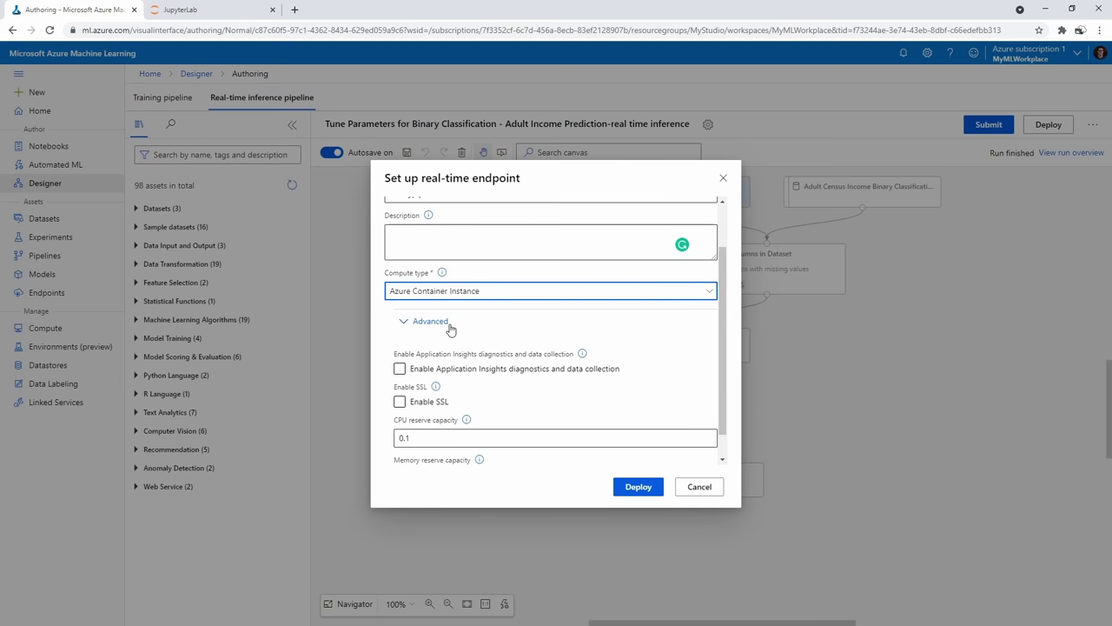
scroll(452, 330, down, 1)
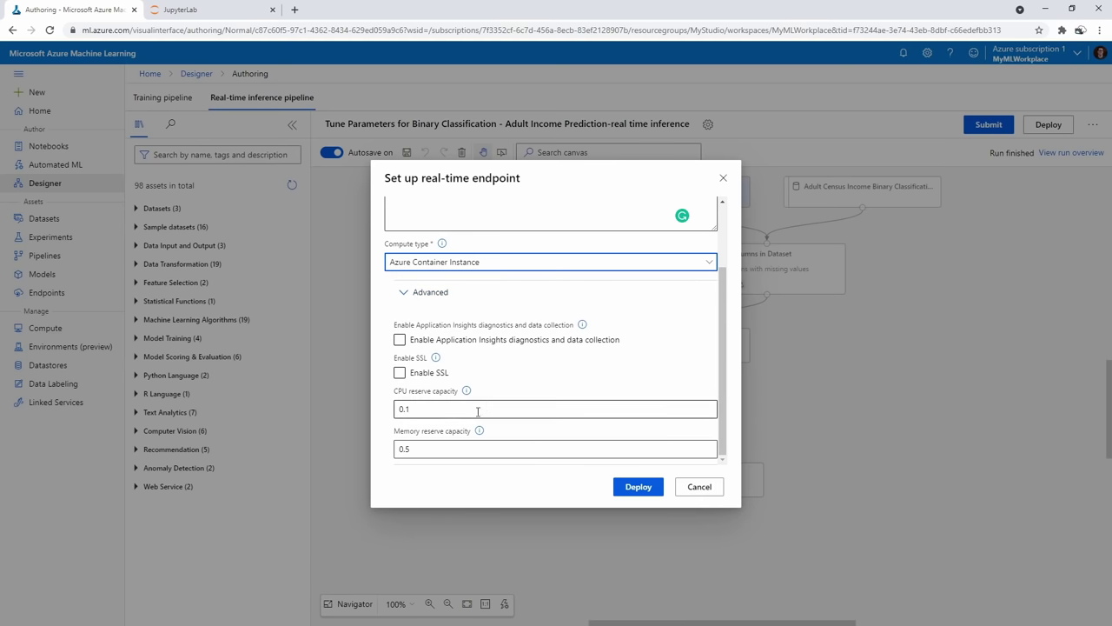
scroll(477, 448, up, 3)
scroll(487, 407, down, 3)
click(638, 487)
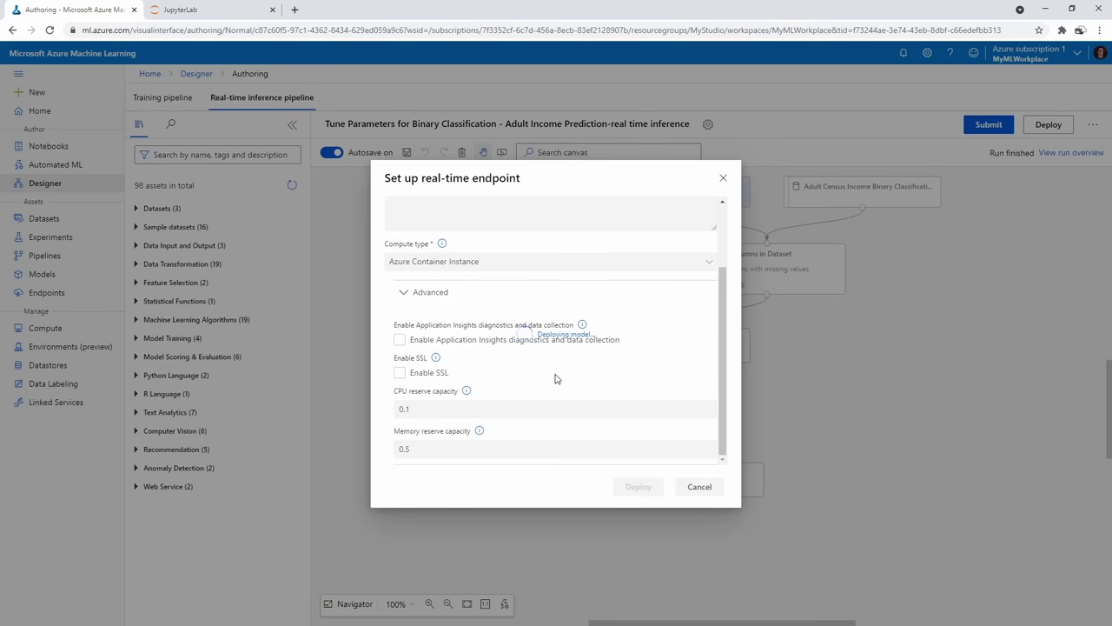
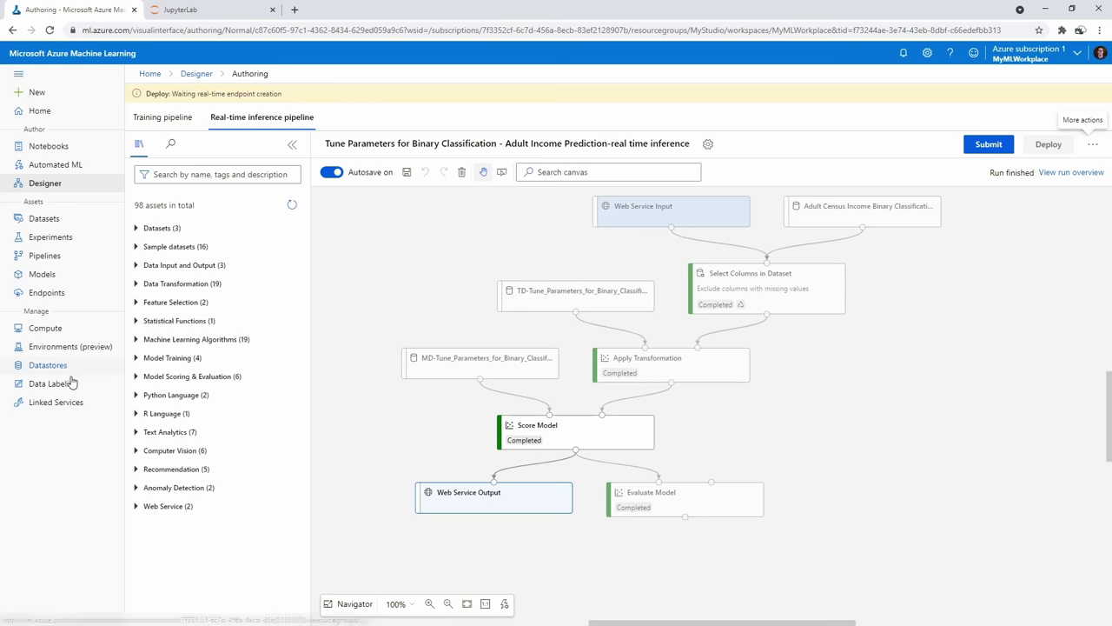
Review the workspace's inference clusters and compute clusters in the Compute section
click(54, 329)
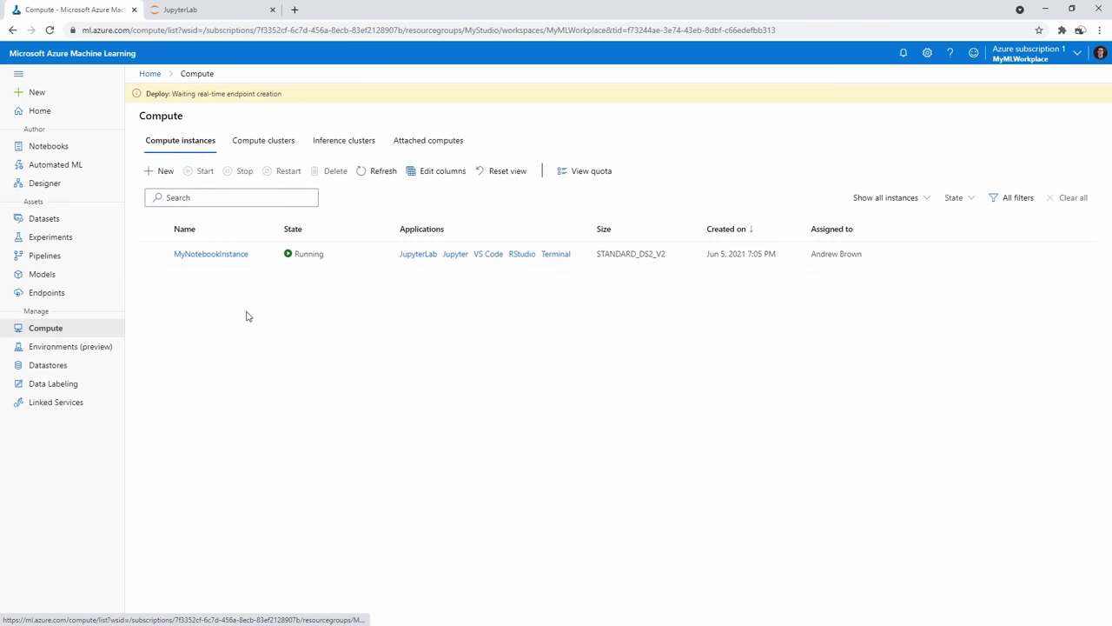
click(346, 143)
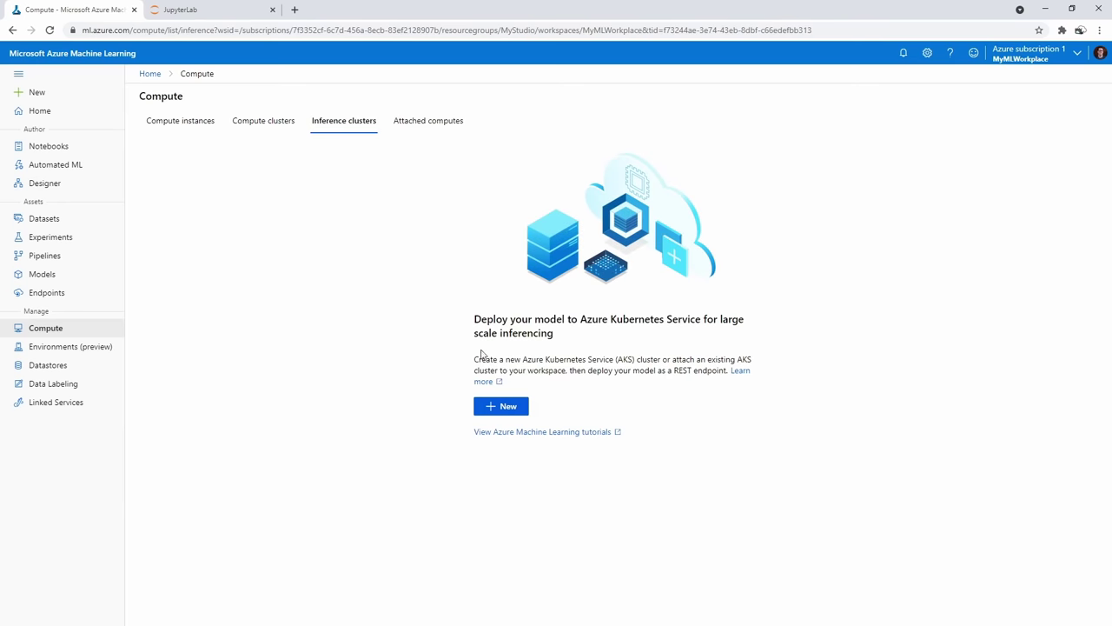
drag(555, 359, 640, 376)
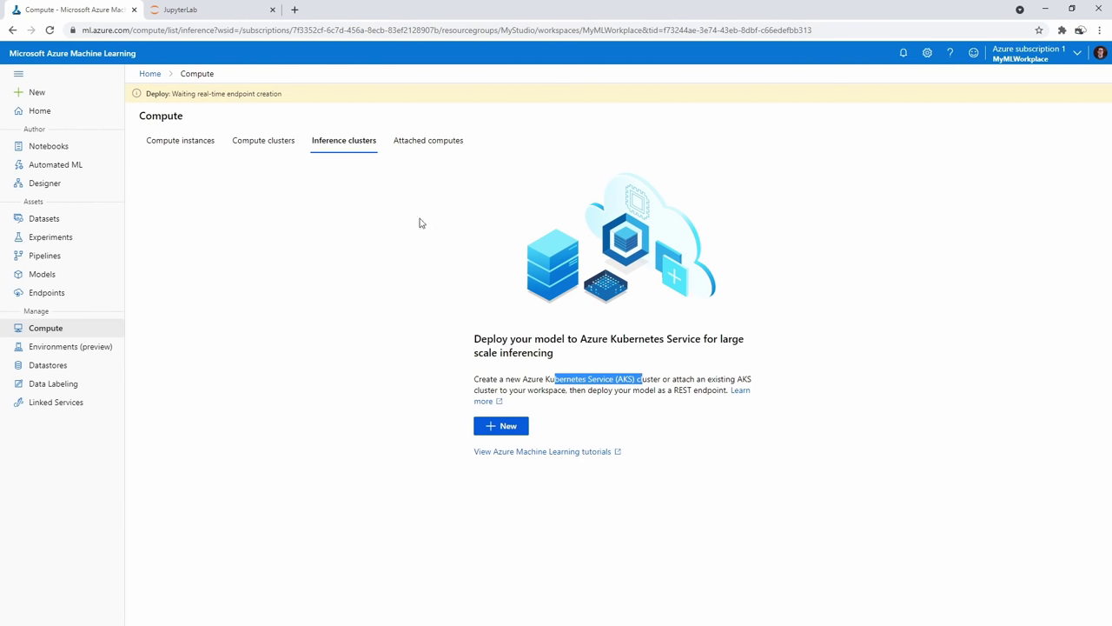
click(407, 277)
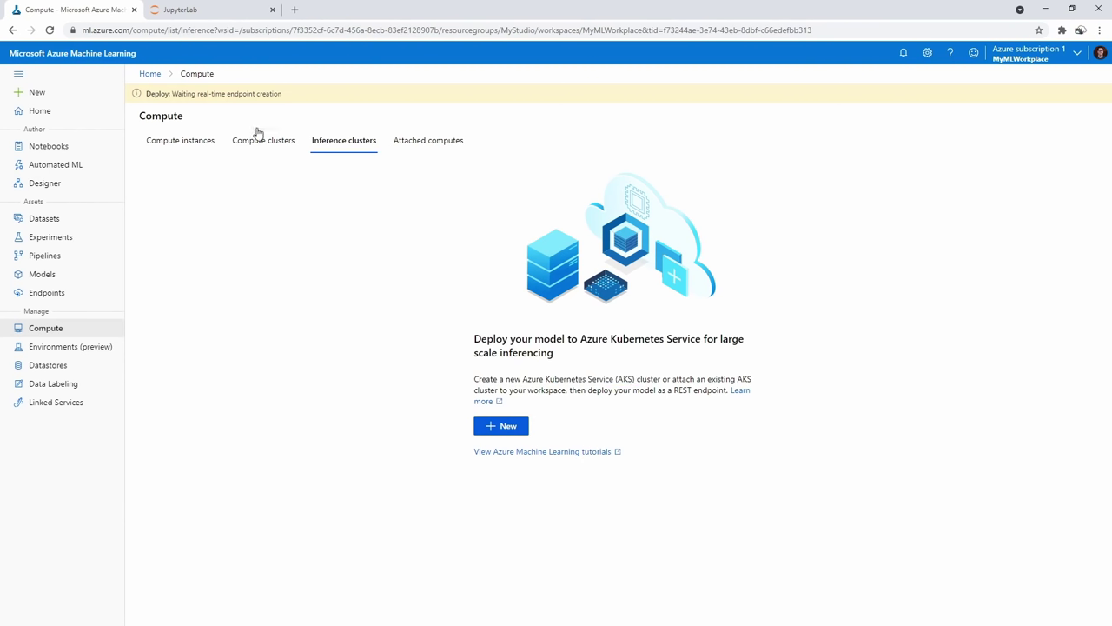
click(295, 149)
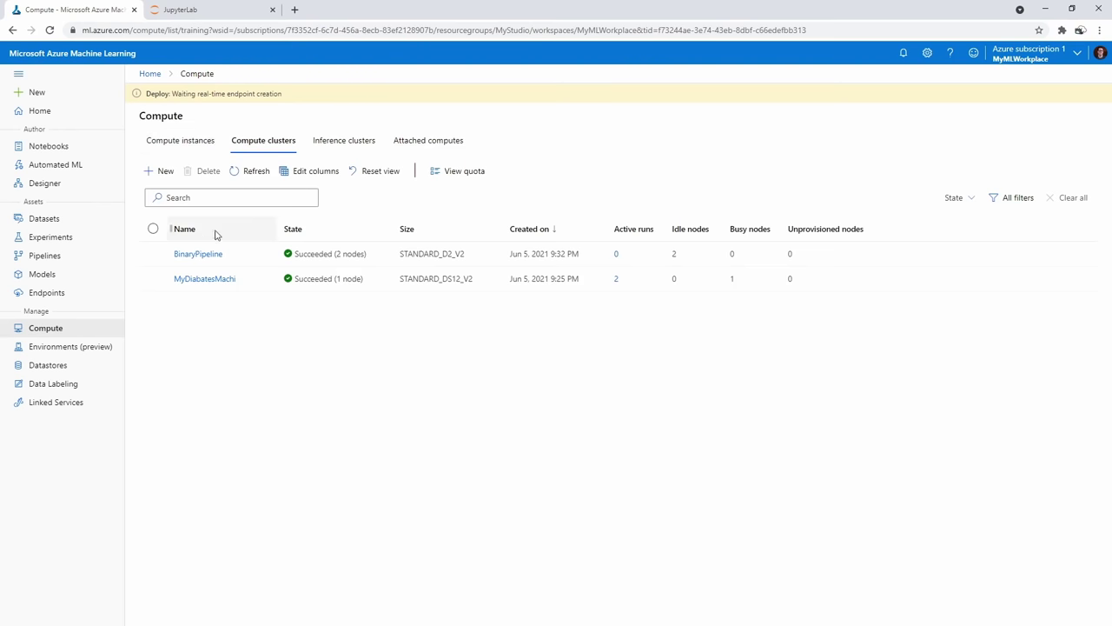
Delete the BinaryPipeline compute cluster and confirm the deletion
click(153, 253)
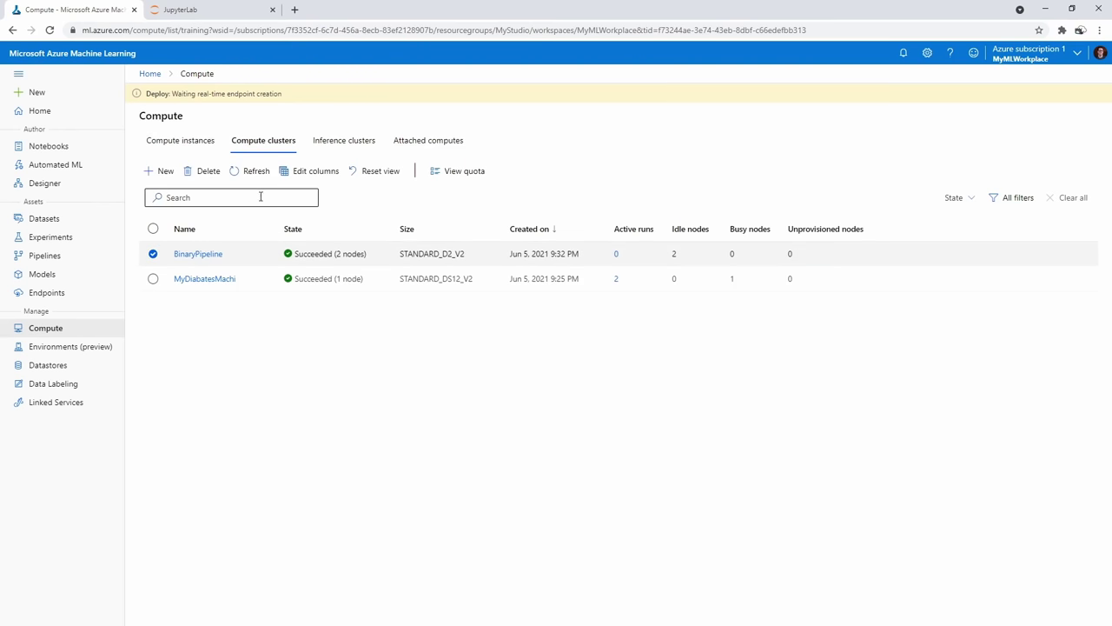
click(206, 176)
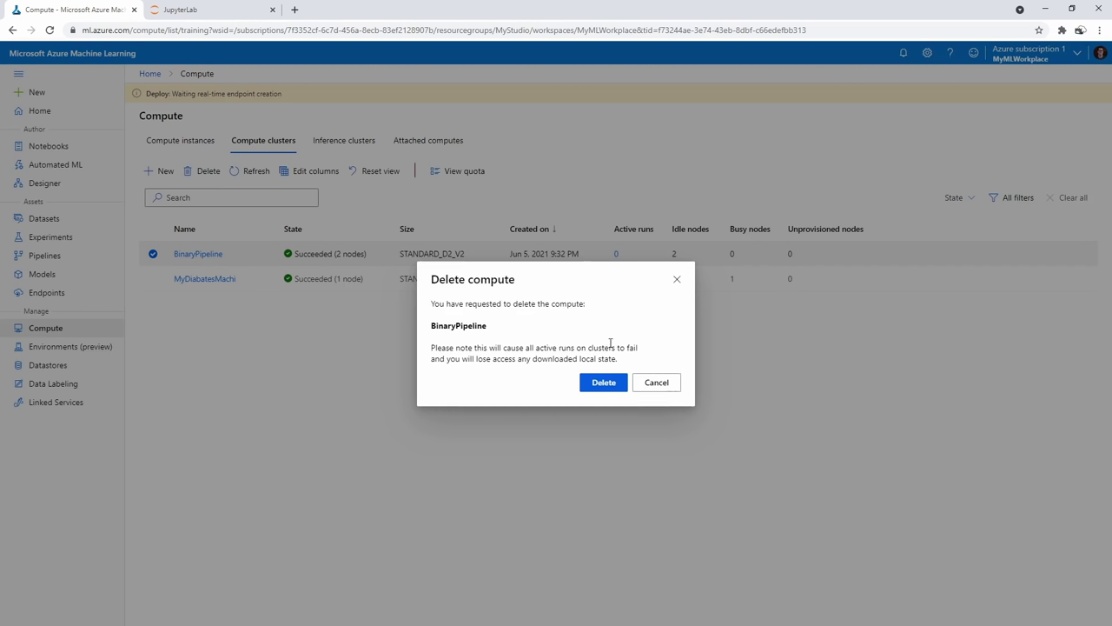
click(604, 383)
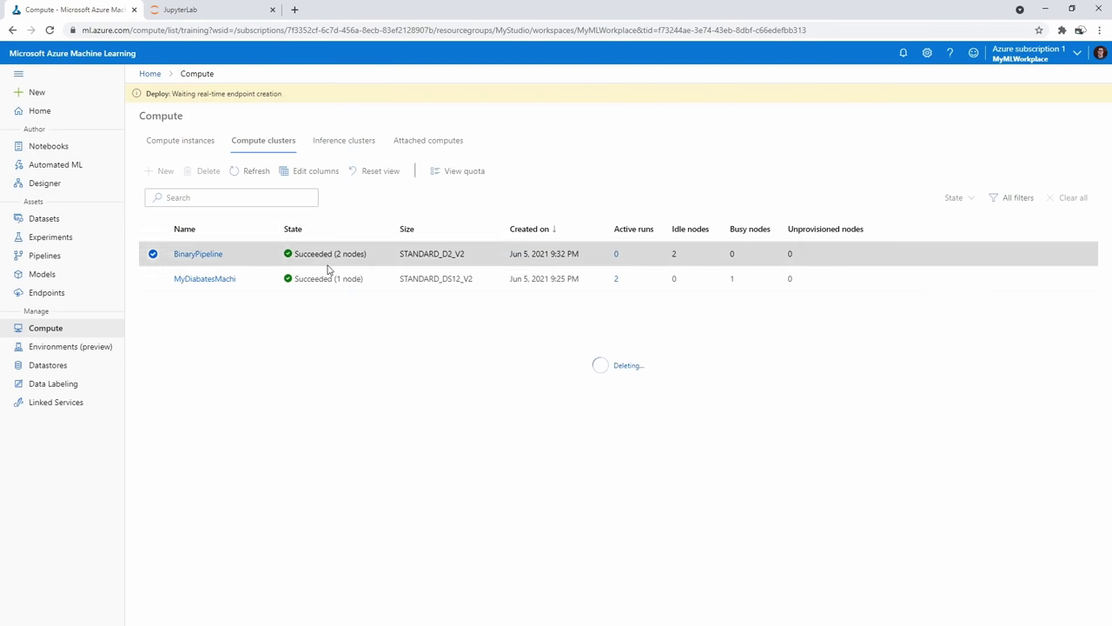
click(190, 141)
click(263, 121)
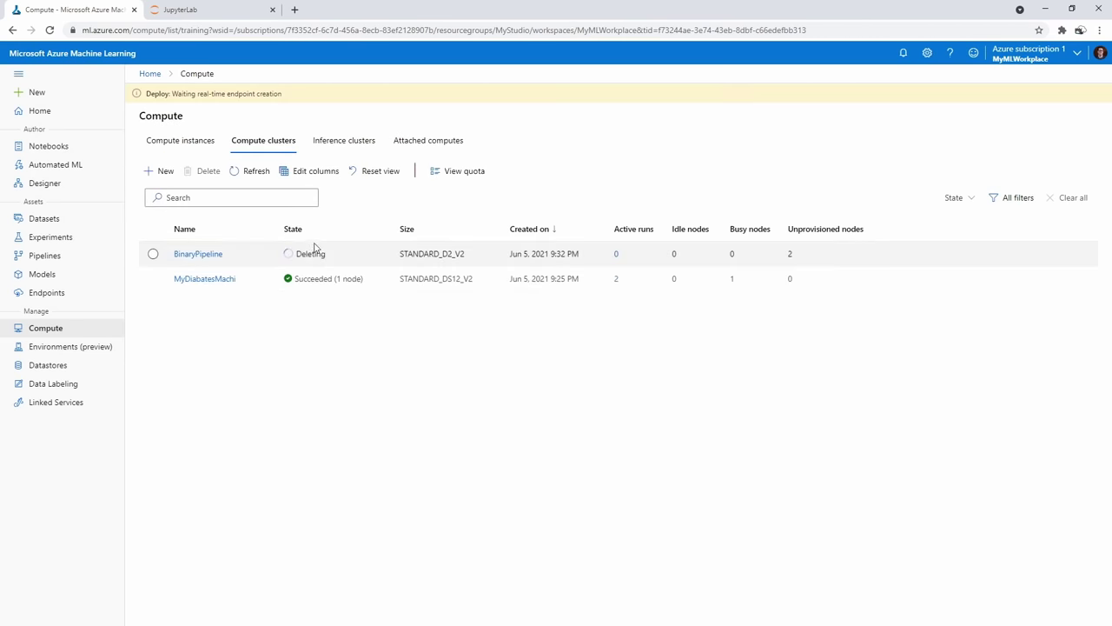
Open the real-time inference draft of the Tune Parameters for Binary Classification pipeline in the Designer
click(62, 259)
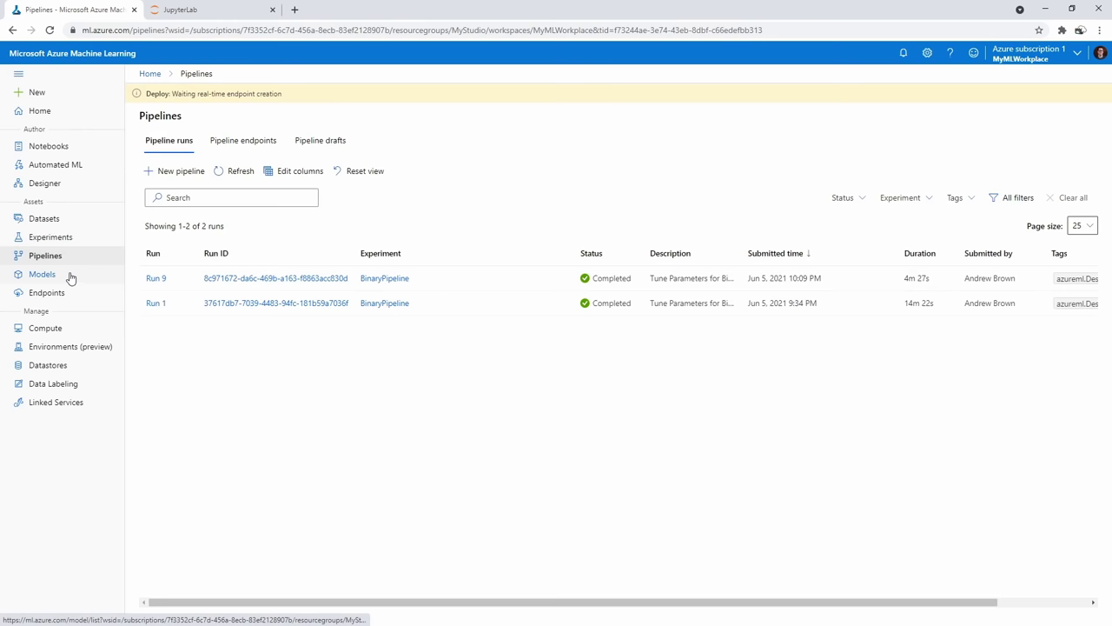
click(48, 183)
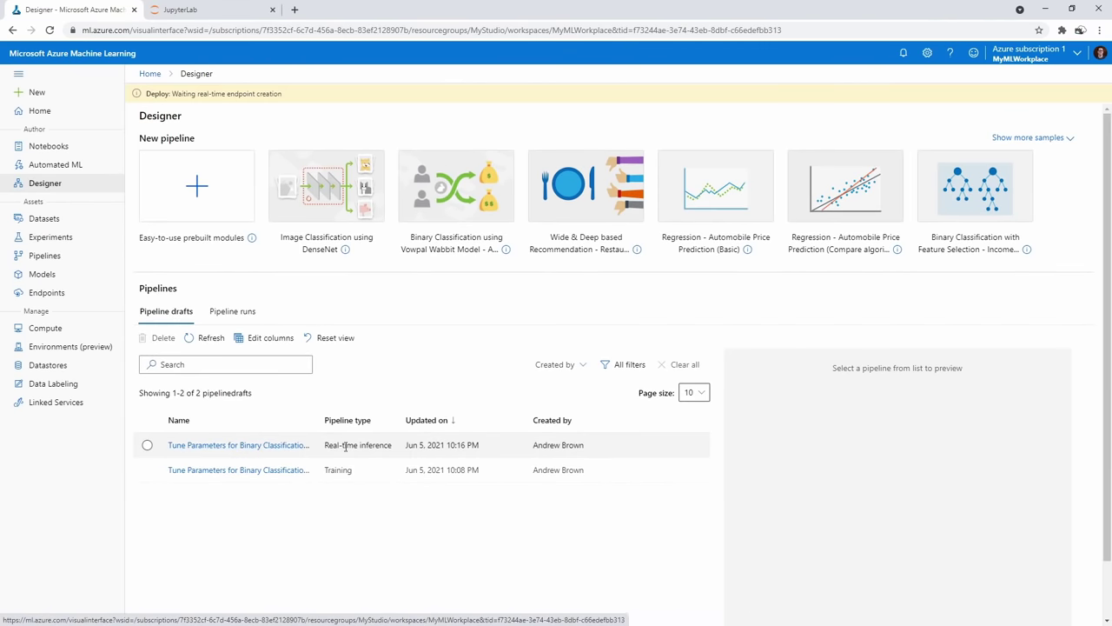
click(345, 447)
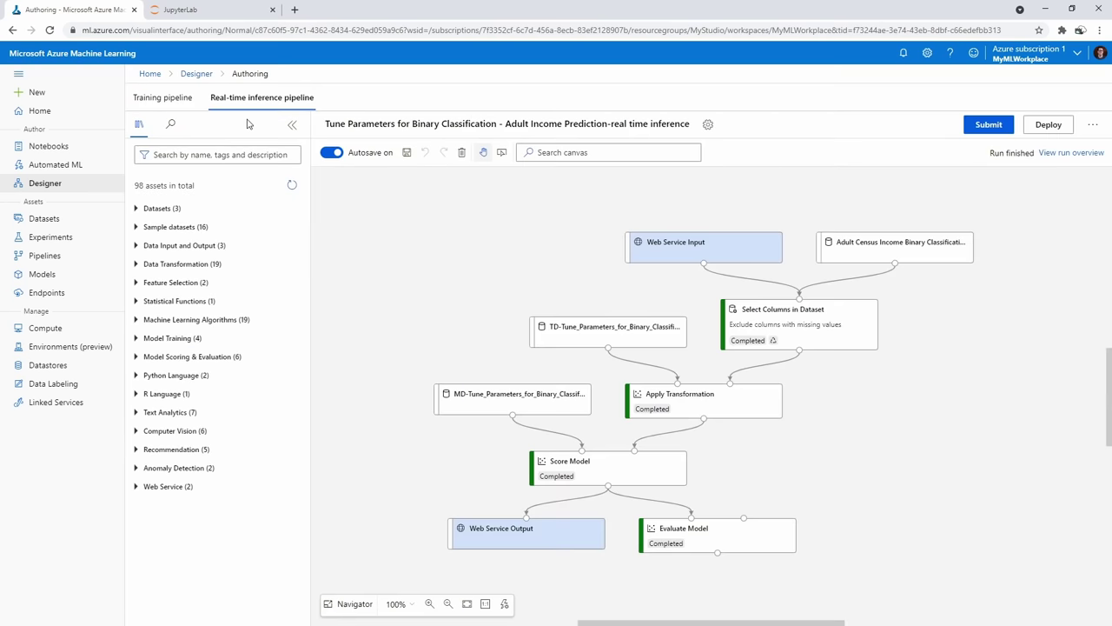
drag(473, 259, 453, 241)
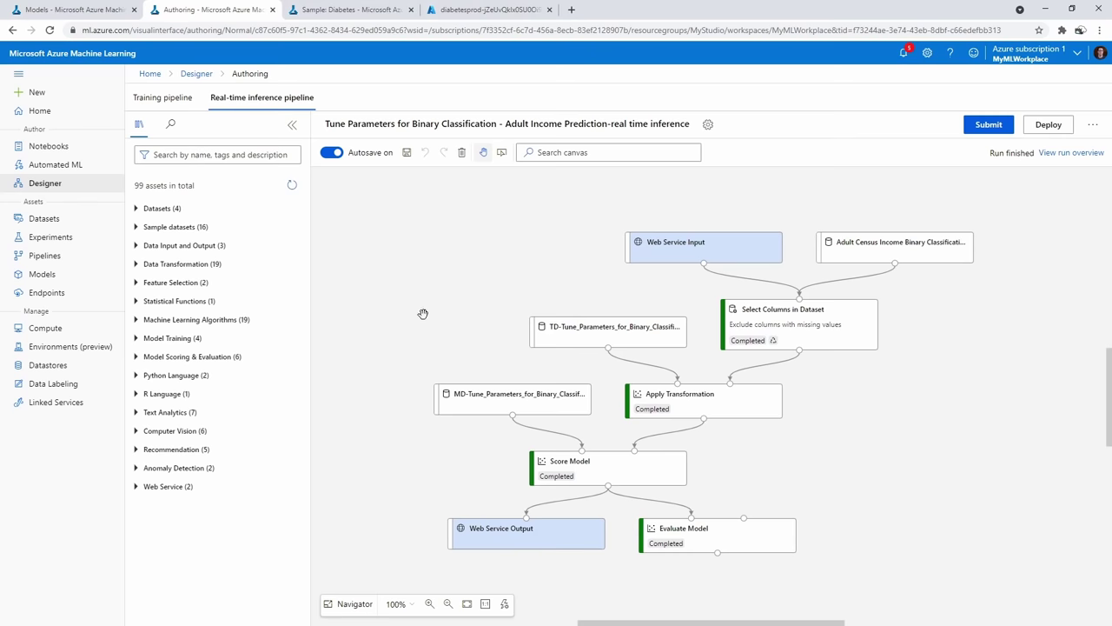
Test the binarypipeline real-time endpoint with its prefilled sample input data
click(56, 293)
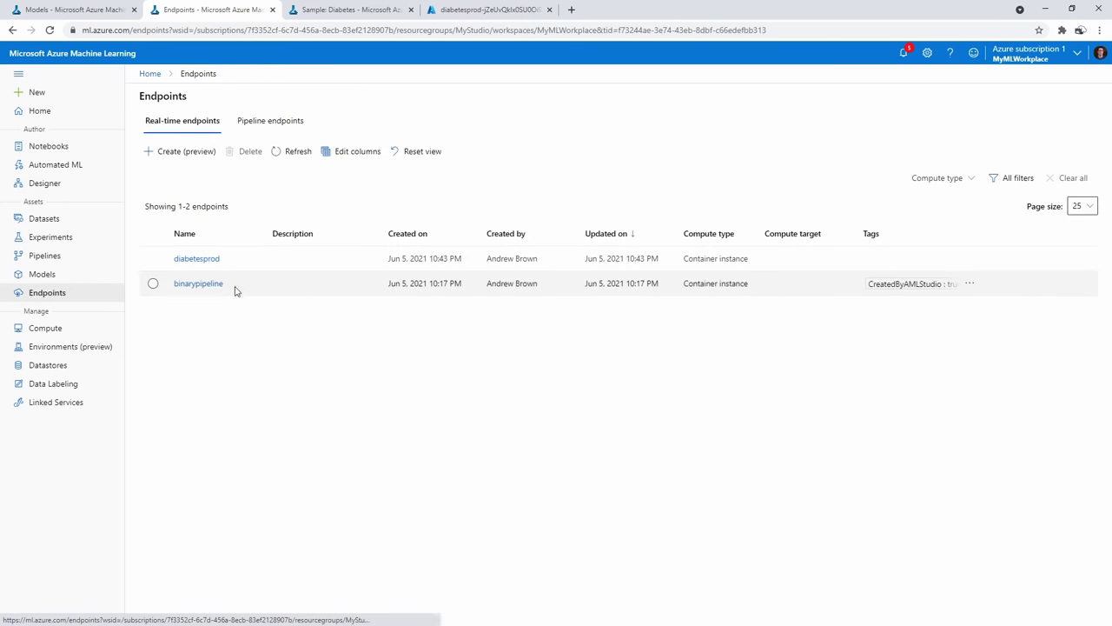
click(202, 286)
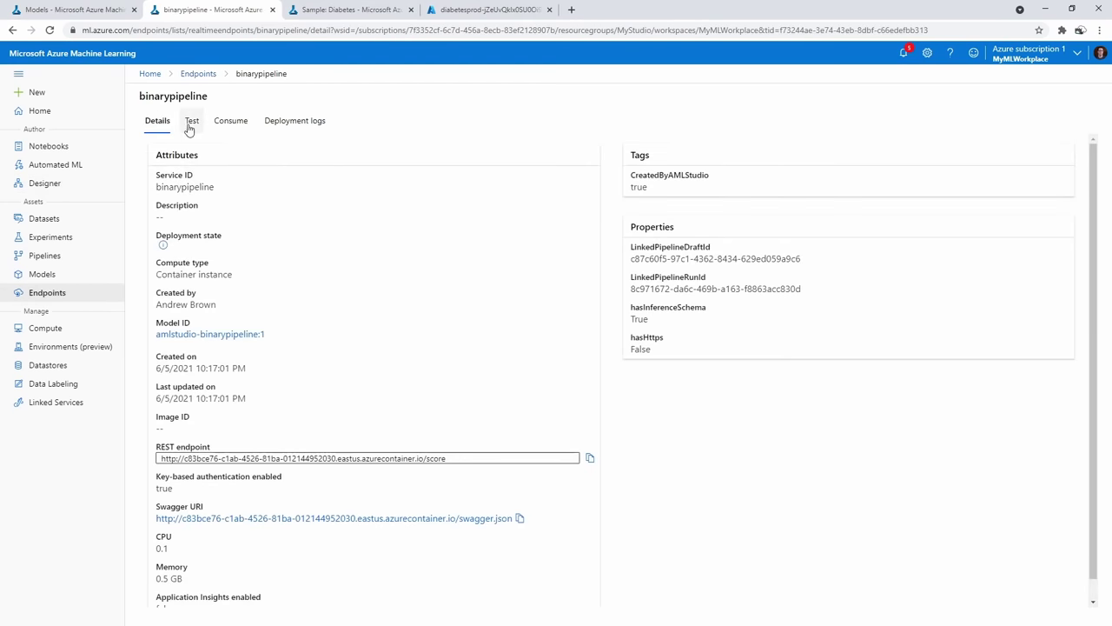
click(191, 122)
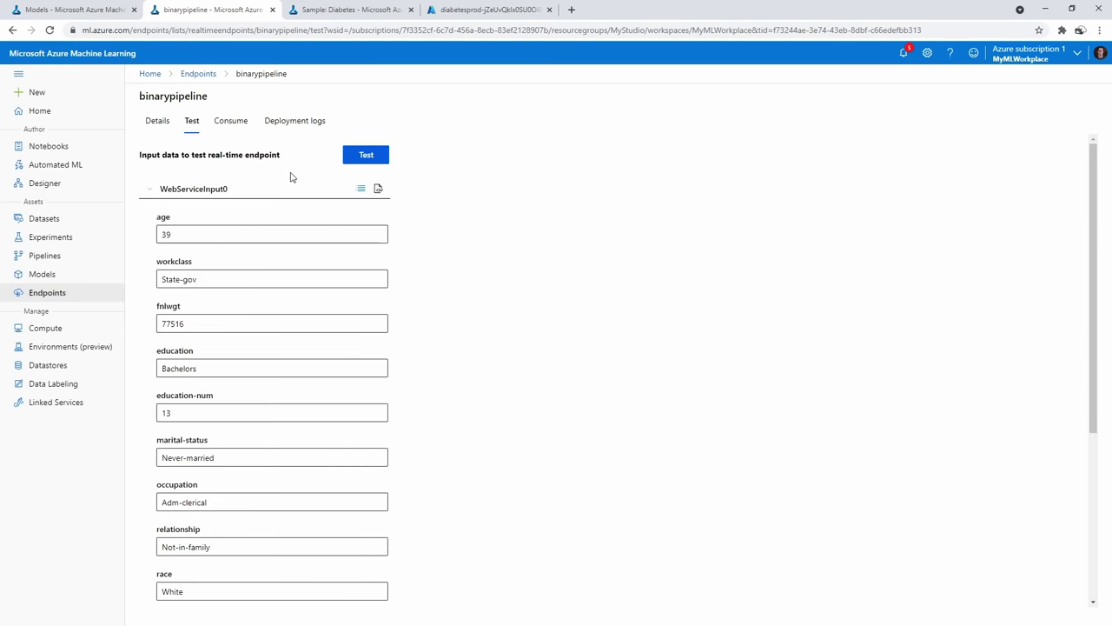
scroll(303, 410, down, 3)
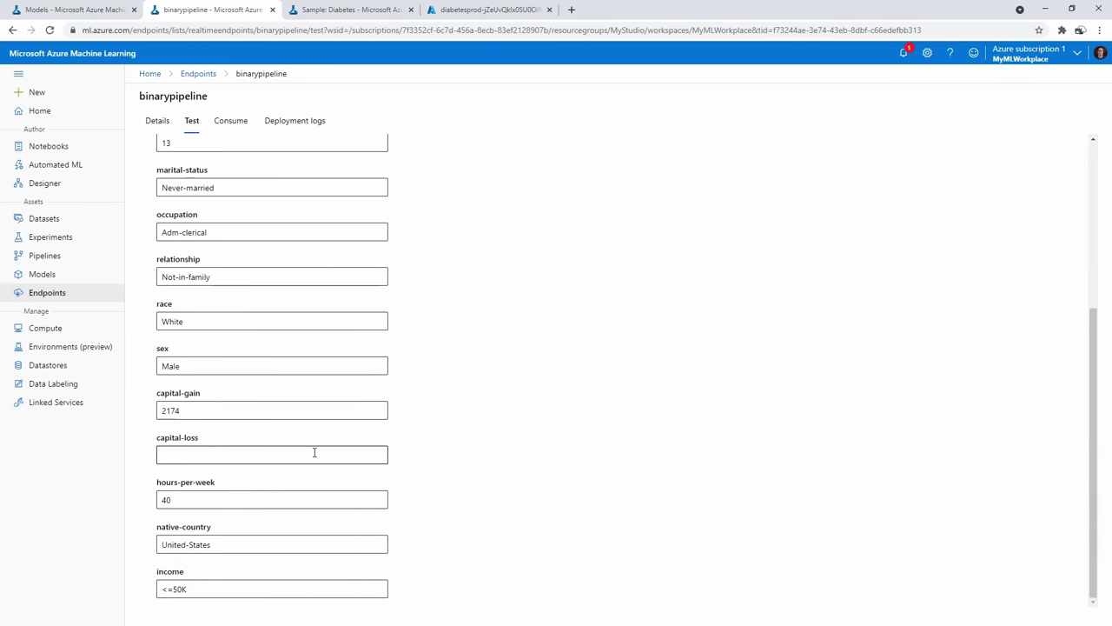
scroll(307, 513, up, 3)
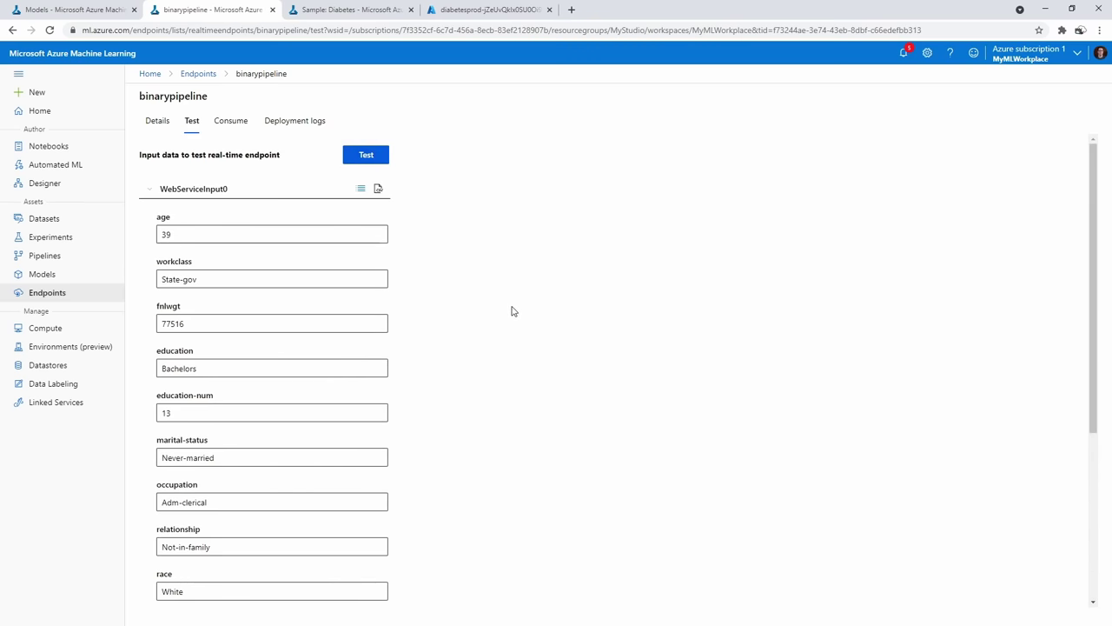
click(379, 165)
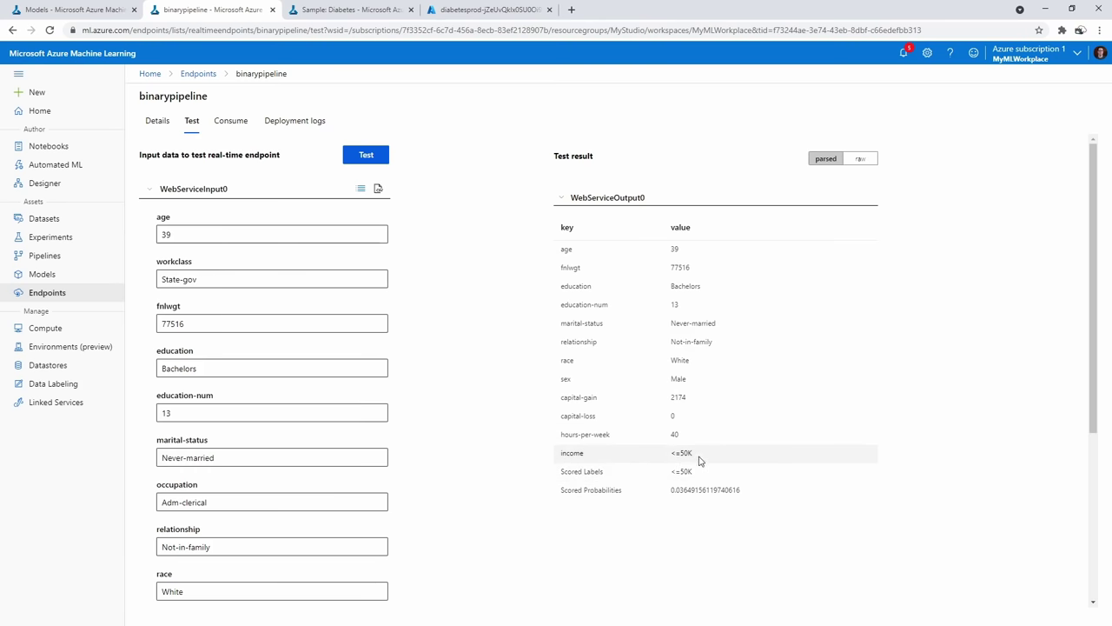
Examine the scored label and scored probability in the test result against the submitted input values
drag(748, 491, 668, 491)
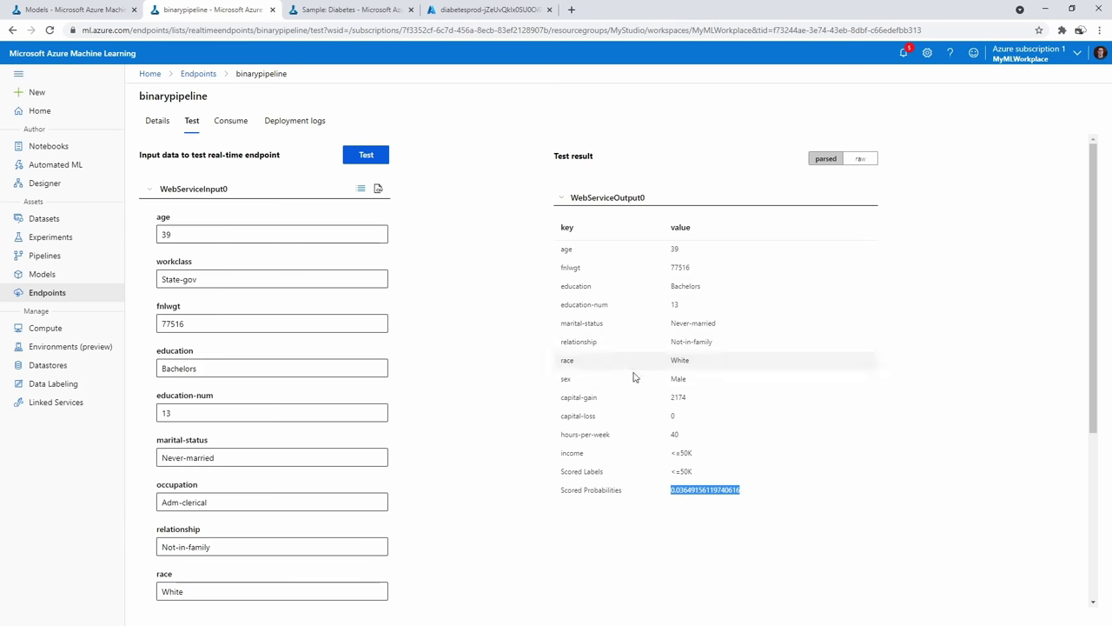
scroll(276, 466, down, 3)
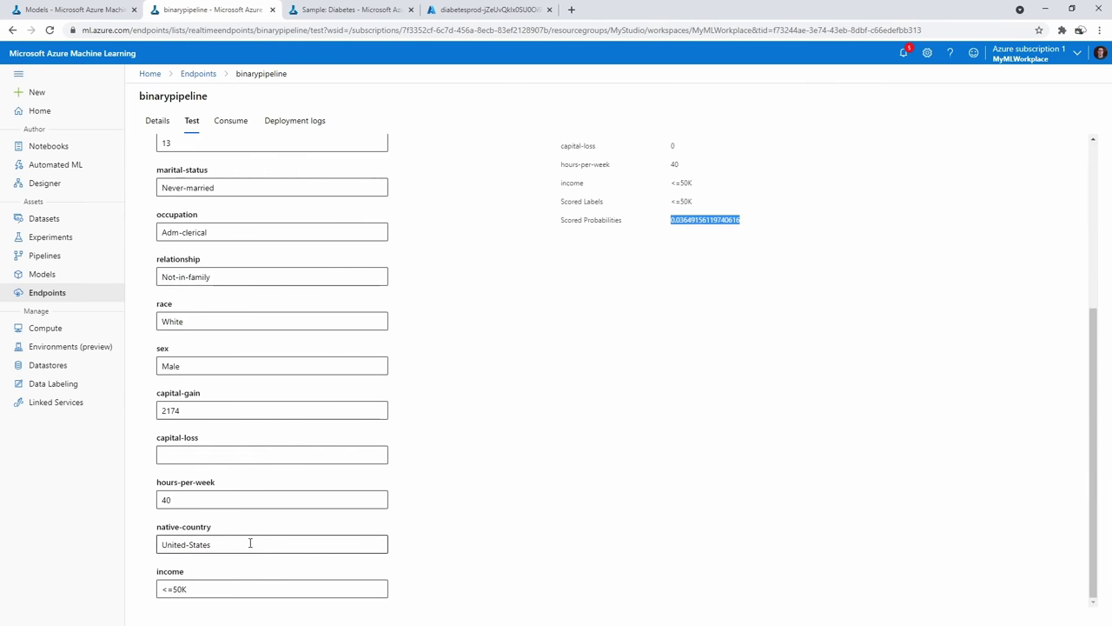
drag(762, 223, 578, 205)
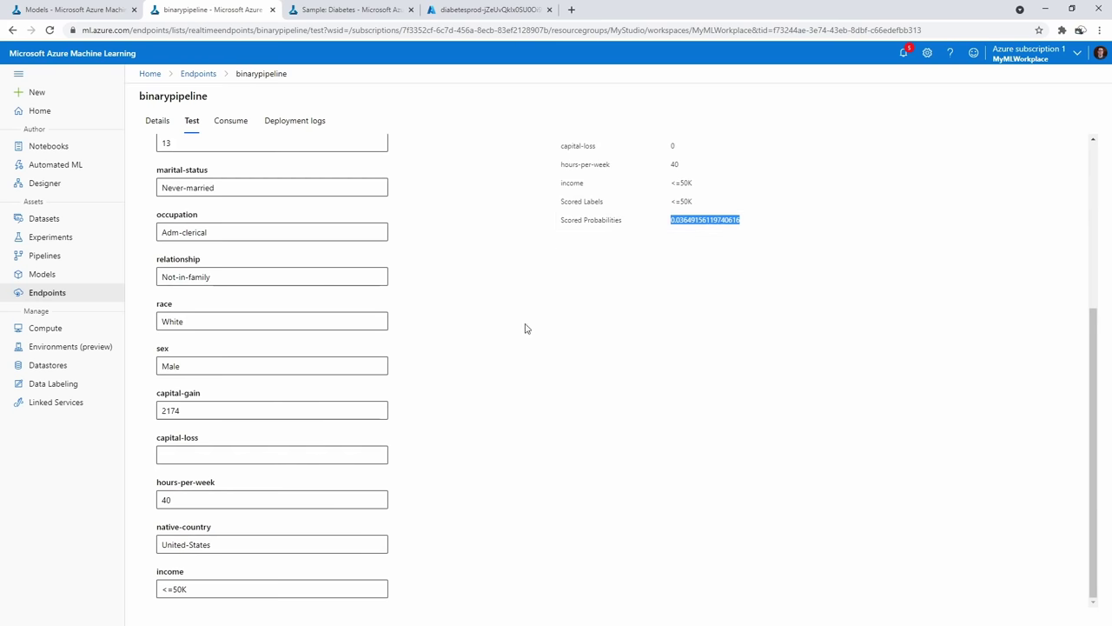
scroll(522, 317, up, 3)
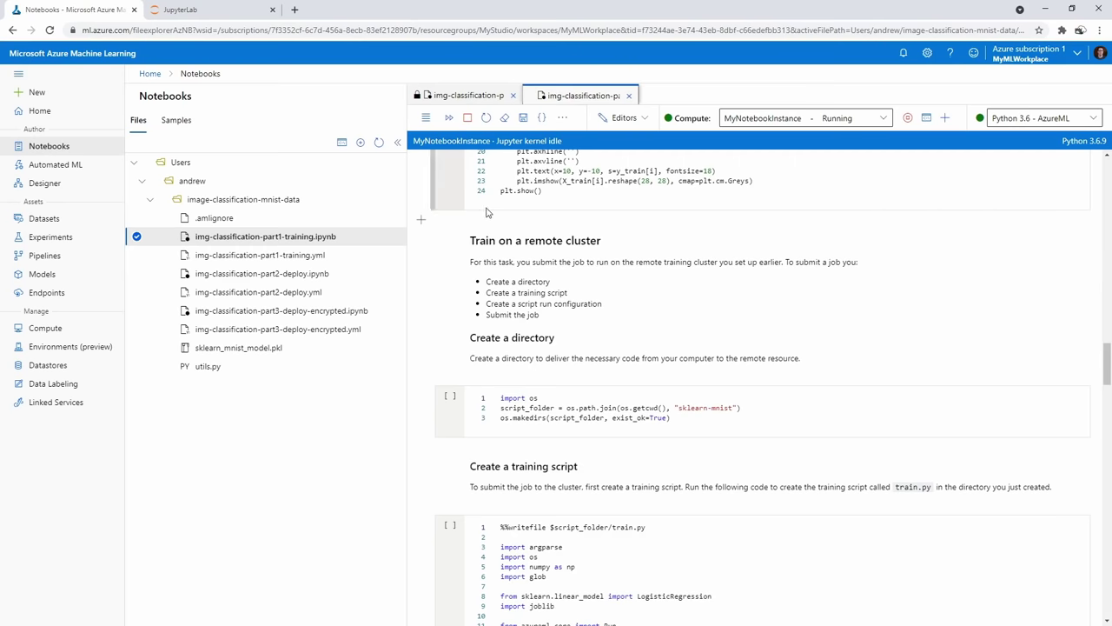
Browse the sample tutorial notebooks, and check which external editors the cloned img-classification-part1-training notebook can be opened in
click(176, 120)
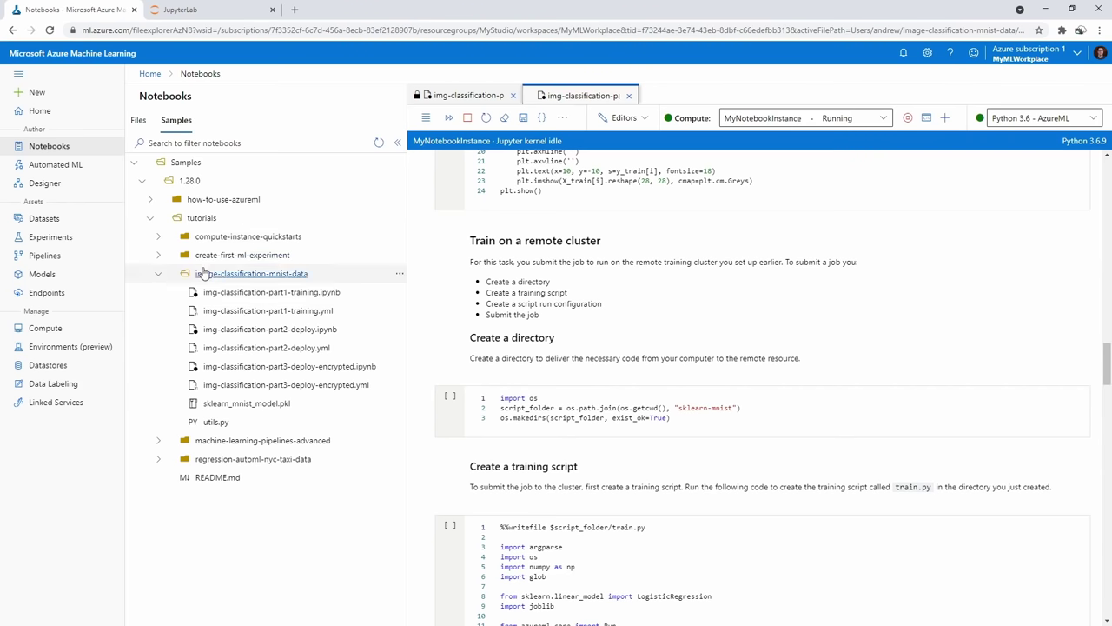
click(158, 238)
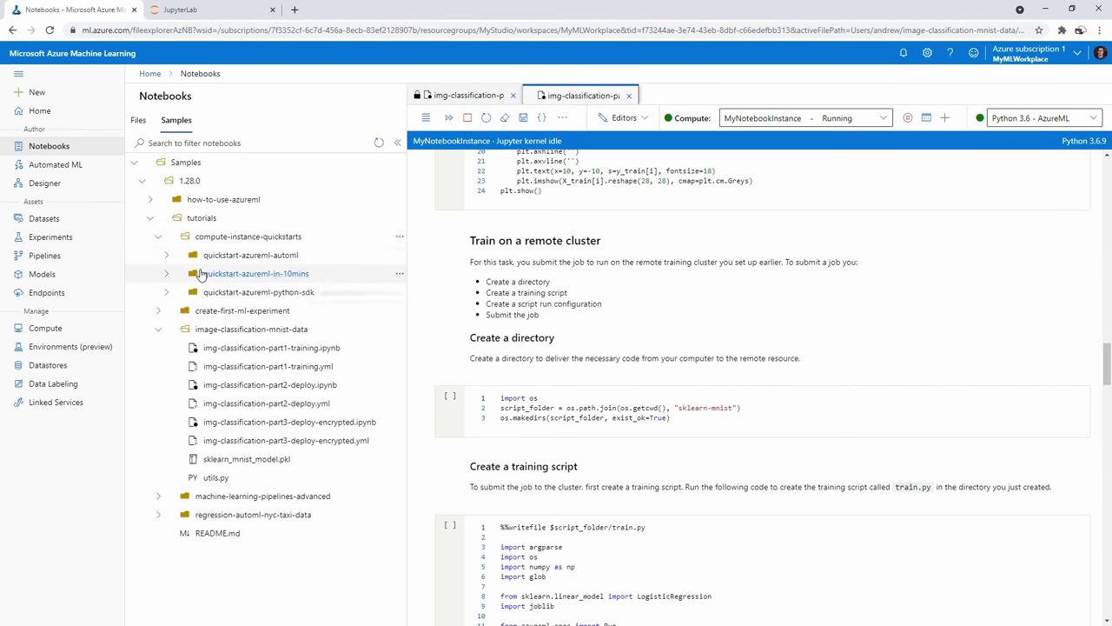
click(159, 239)
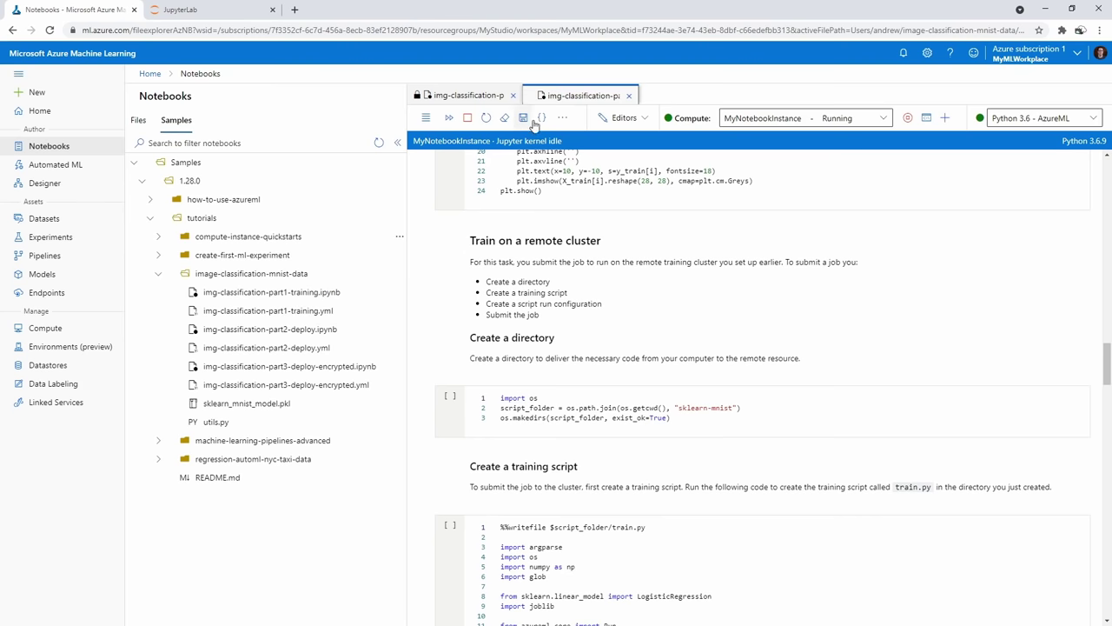
click(484, 97)
click(599, 96)
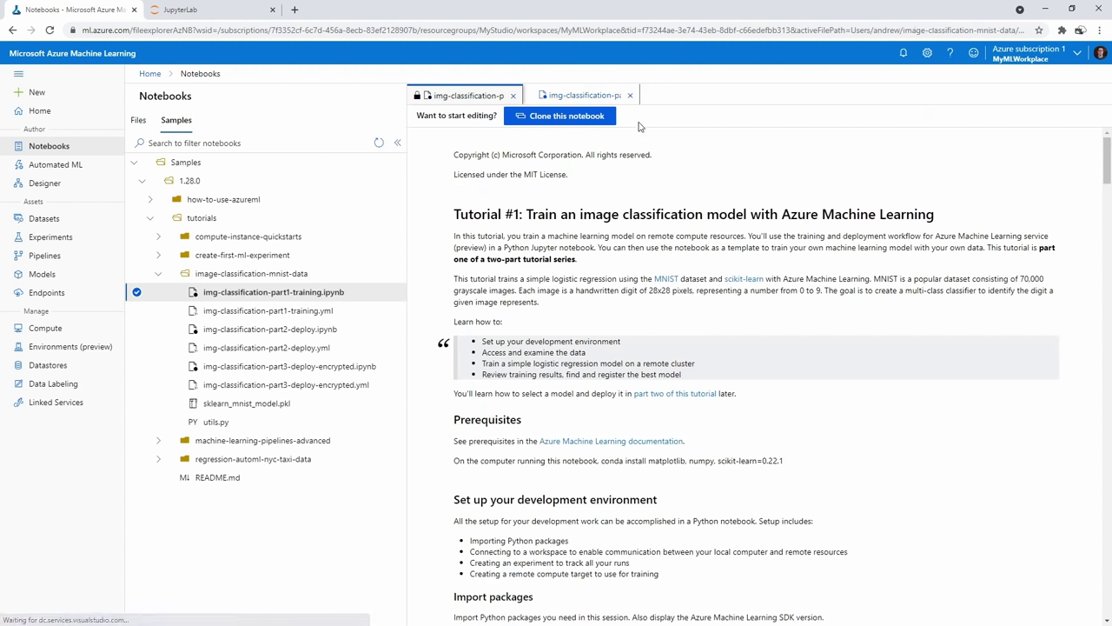
click(624, 118)
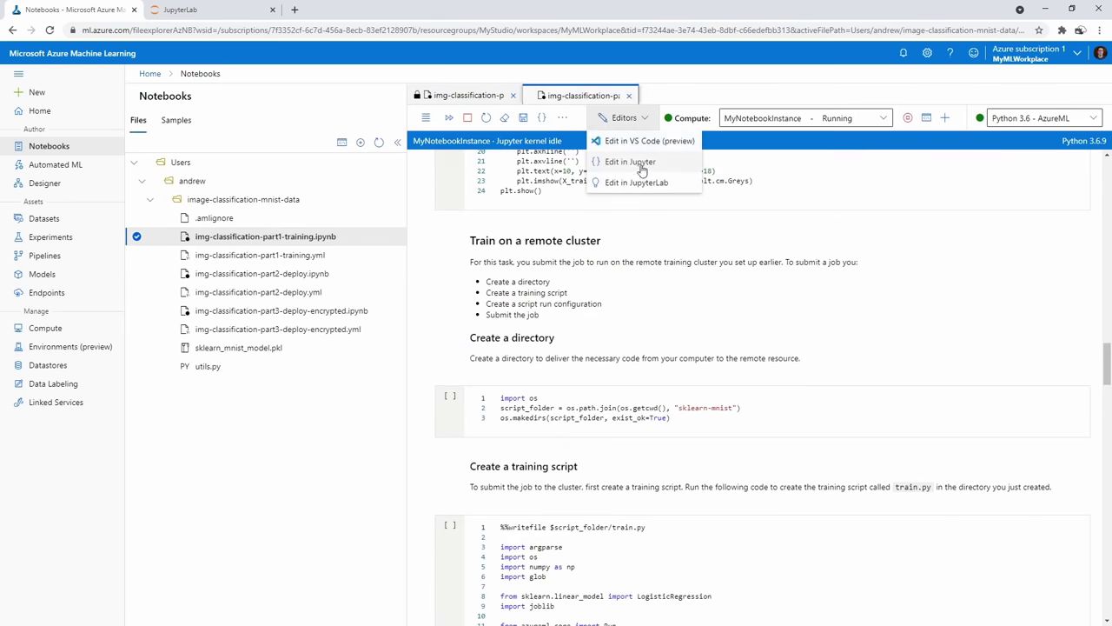
Switch to JupyterLab from the compute instances list and close the img-classification-part1-training and text-analysis notebooks
click(79, 331)
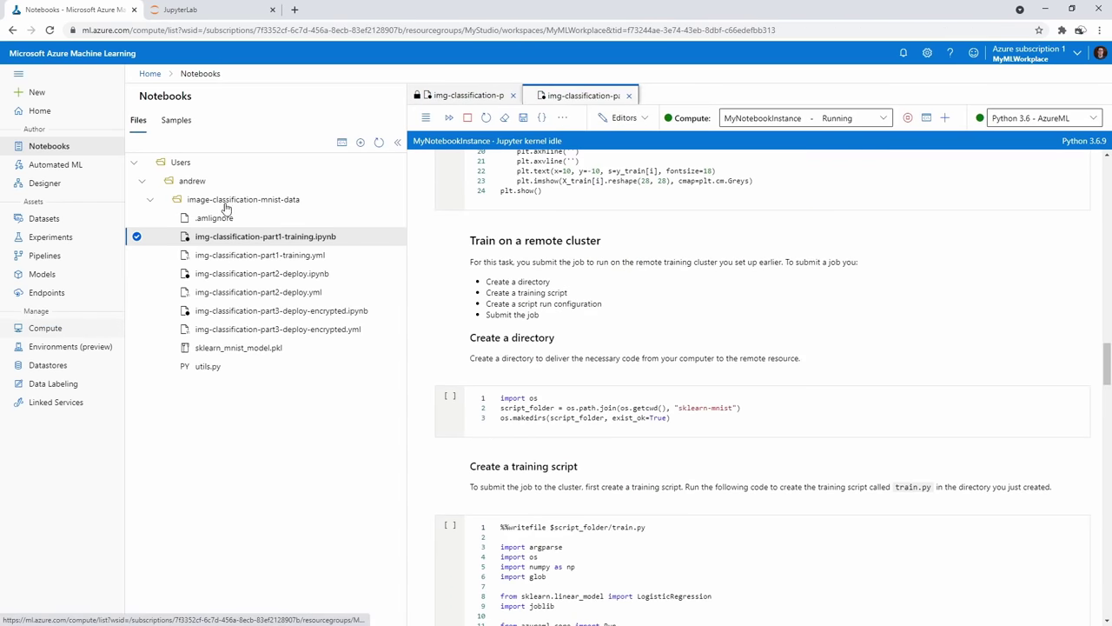
click(418, 234)
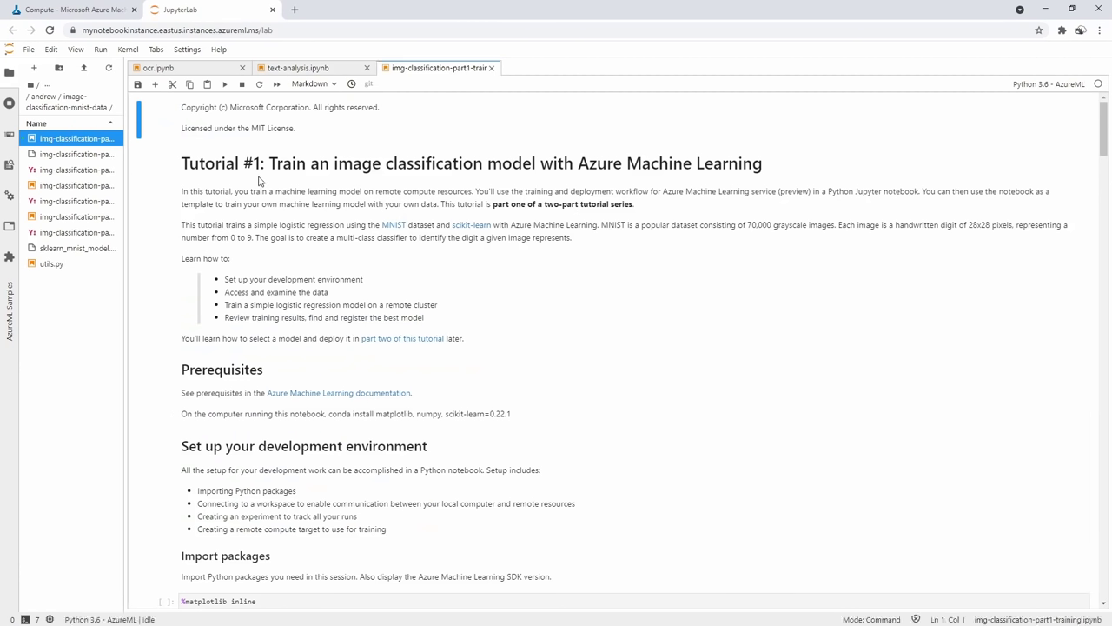
click(491, 67)
click(366, 68)
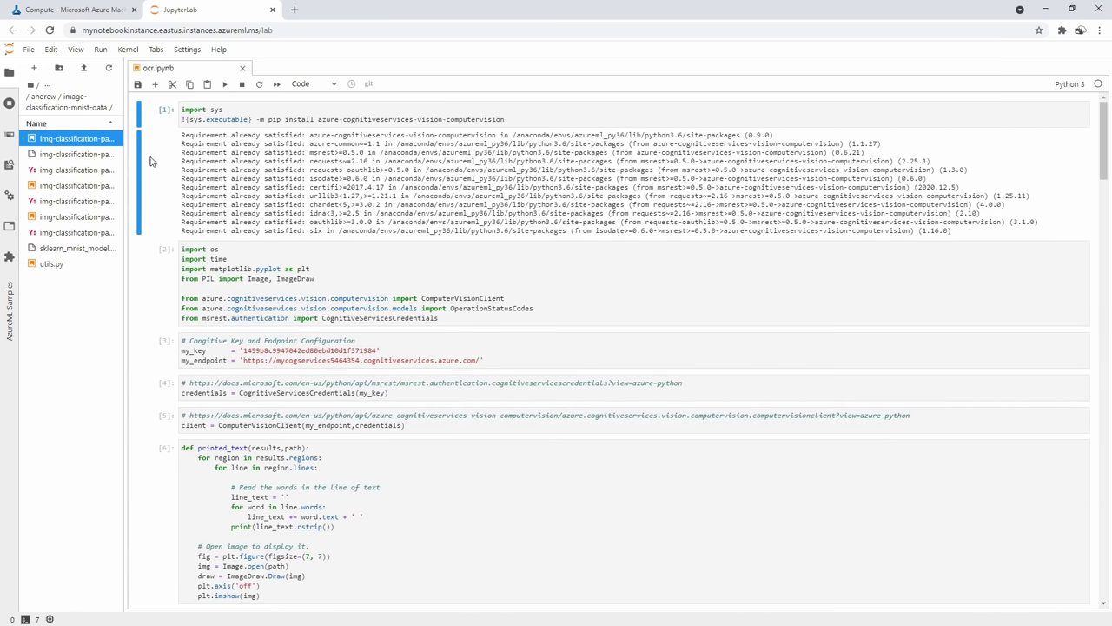
Widen the file browser and open img-classification-part1-training.ipynb from the image-classification-mnist-data folder
drag(163, 127, 378, 131)
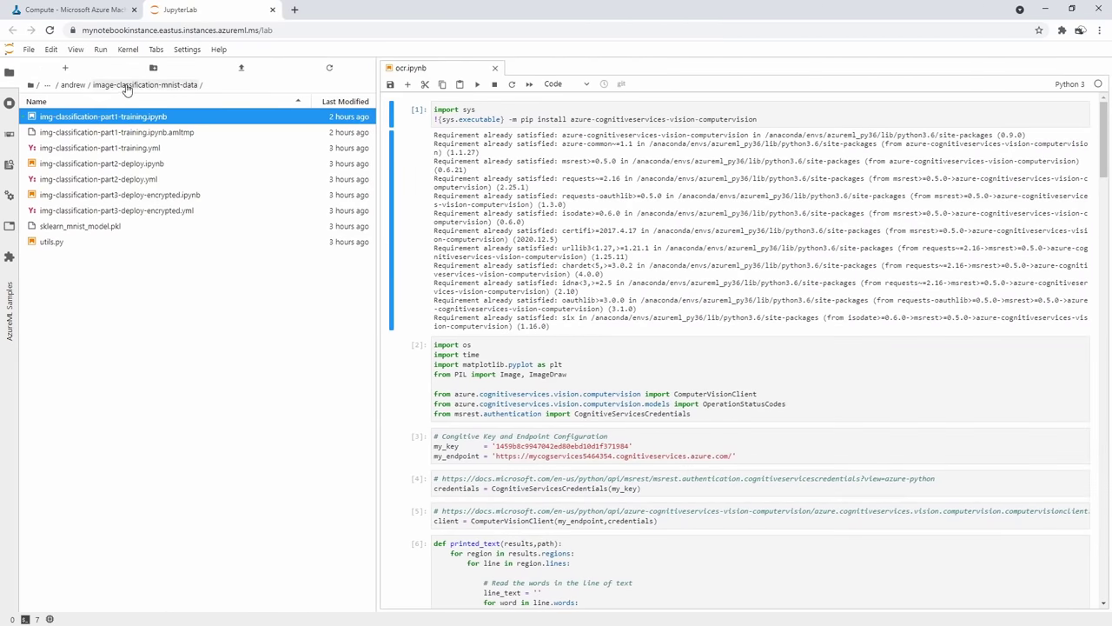
click(75, 86)
click(87, 136)
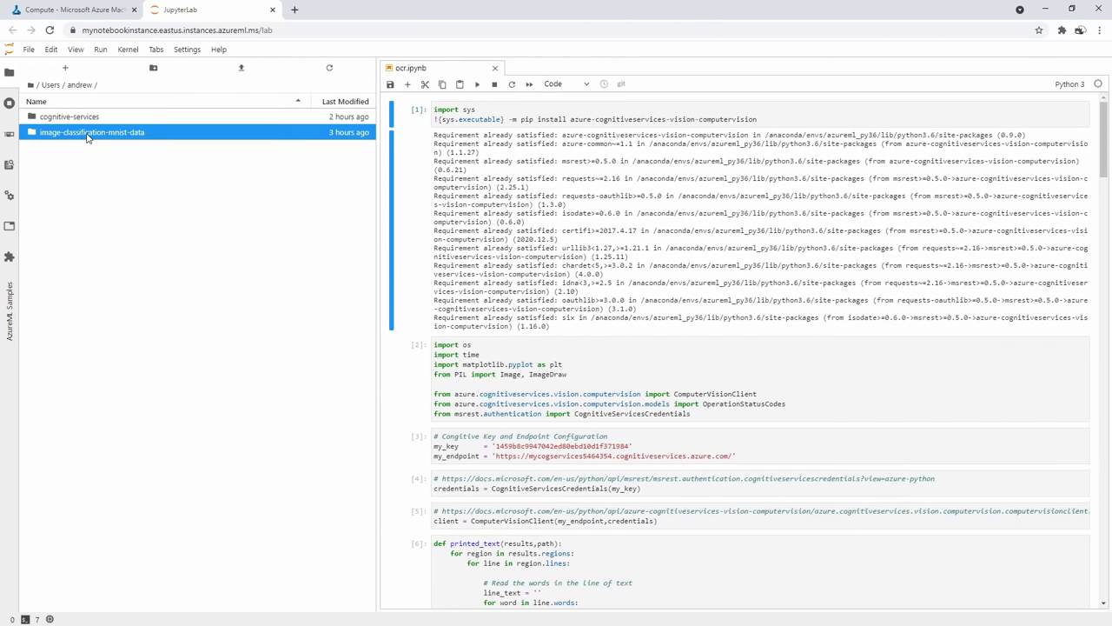
double_click(87, 132)
double_click(87, 133)
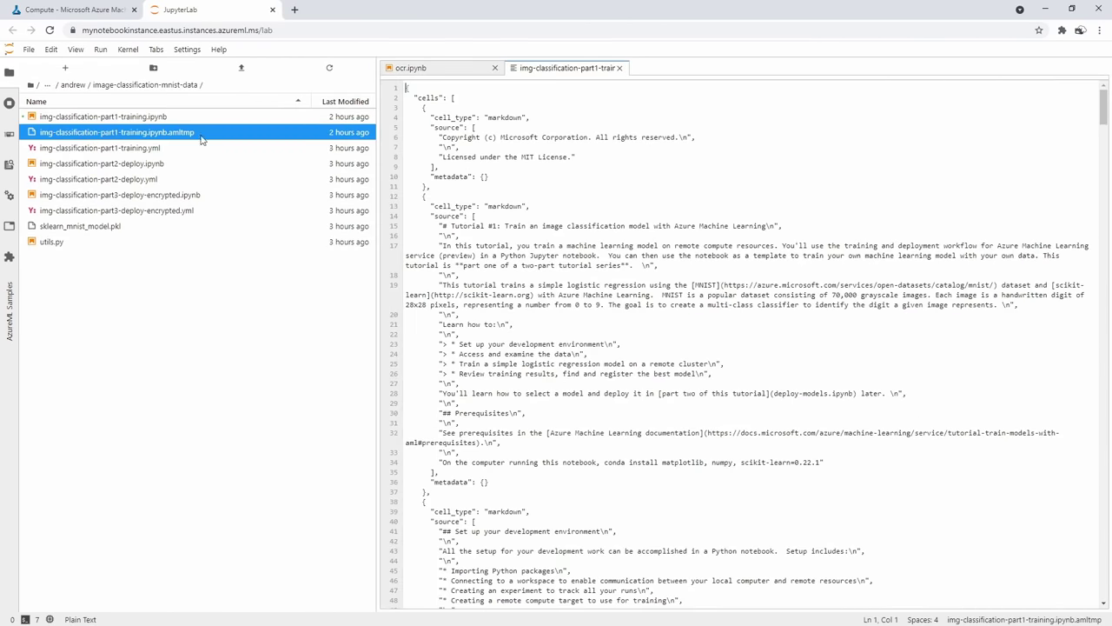
click(619, 68)
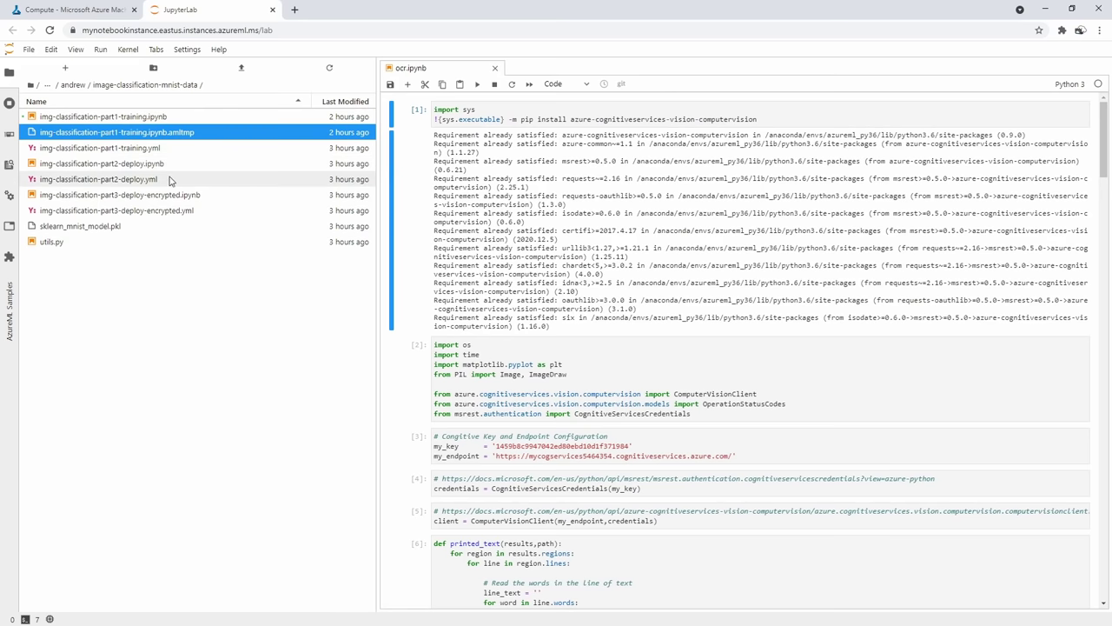
double_click(141, 118)
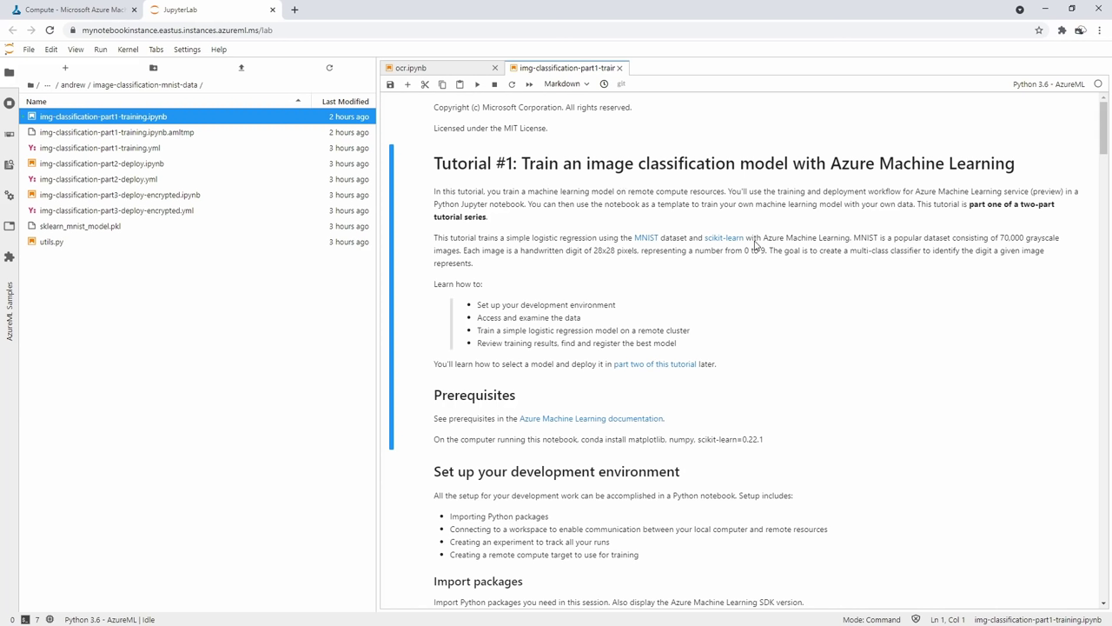
Read the notebook's introduction on the MNIST dataset, the prerequisites and the development environment setup
drag(767, 240, 863, 243)
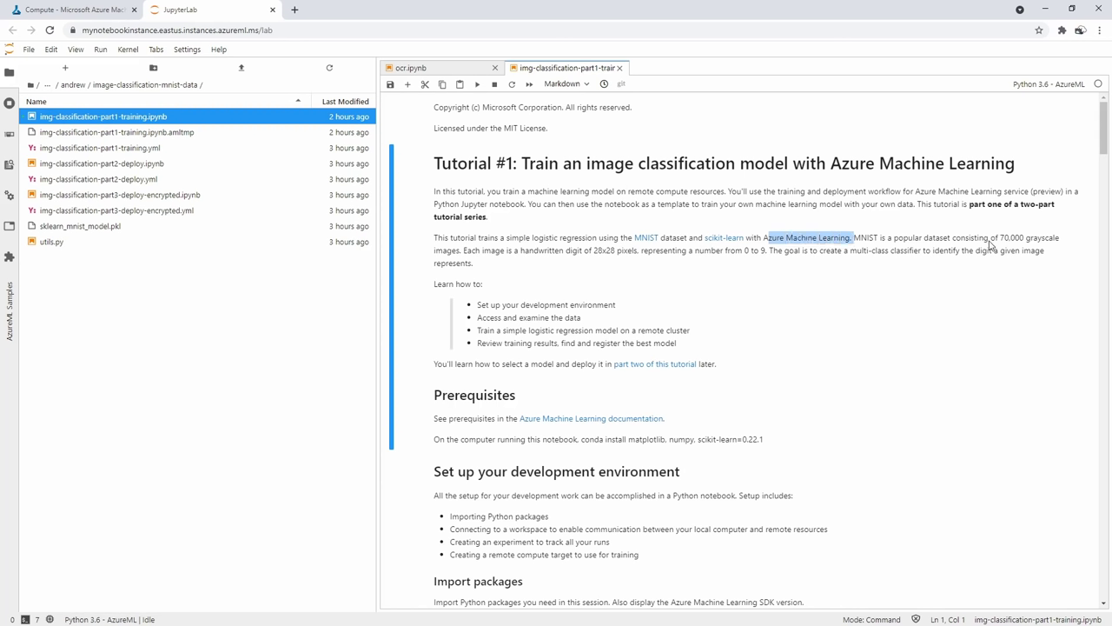
drag(1000, 240, 1050, 241)
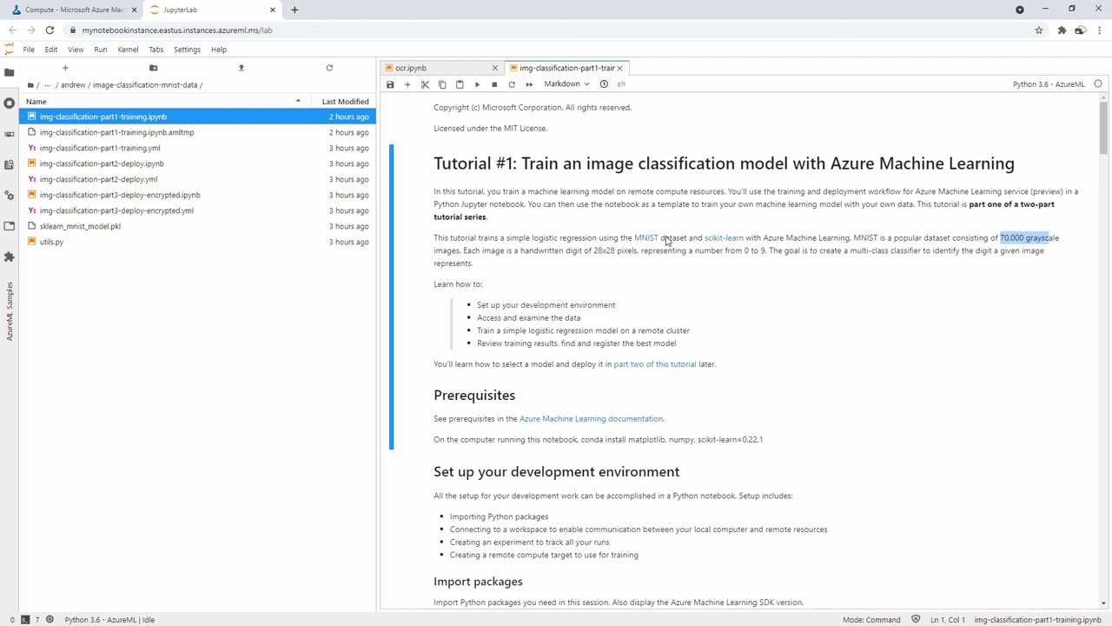
scroll(609, 278, down, 3)
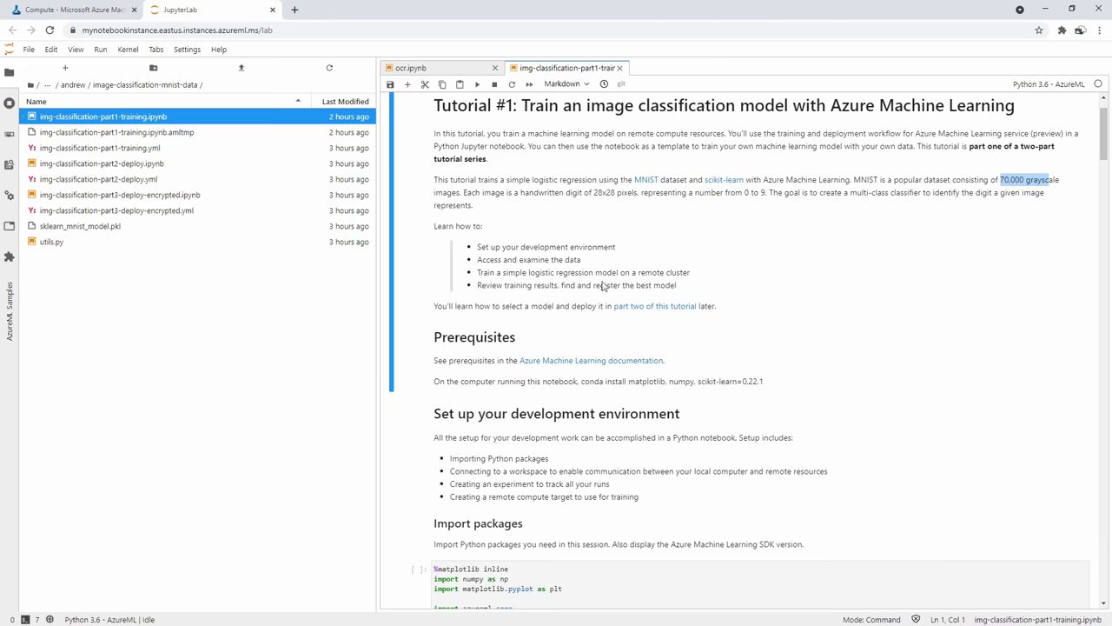
scroll(561, 239, down, 2)
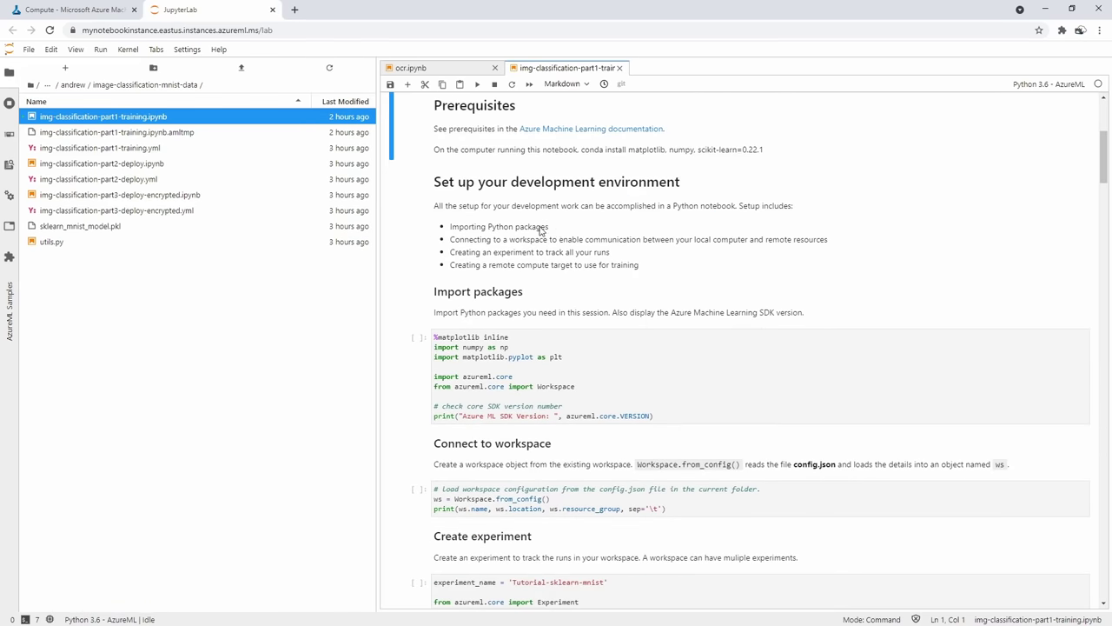
Review the matplotlib, numpy and azureml.core imports in the Import packages code cell and run it
scroll(548, 230, down, 2)
click(549, 225)
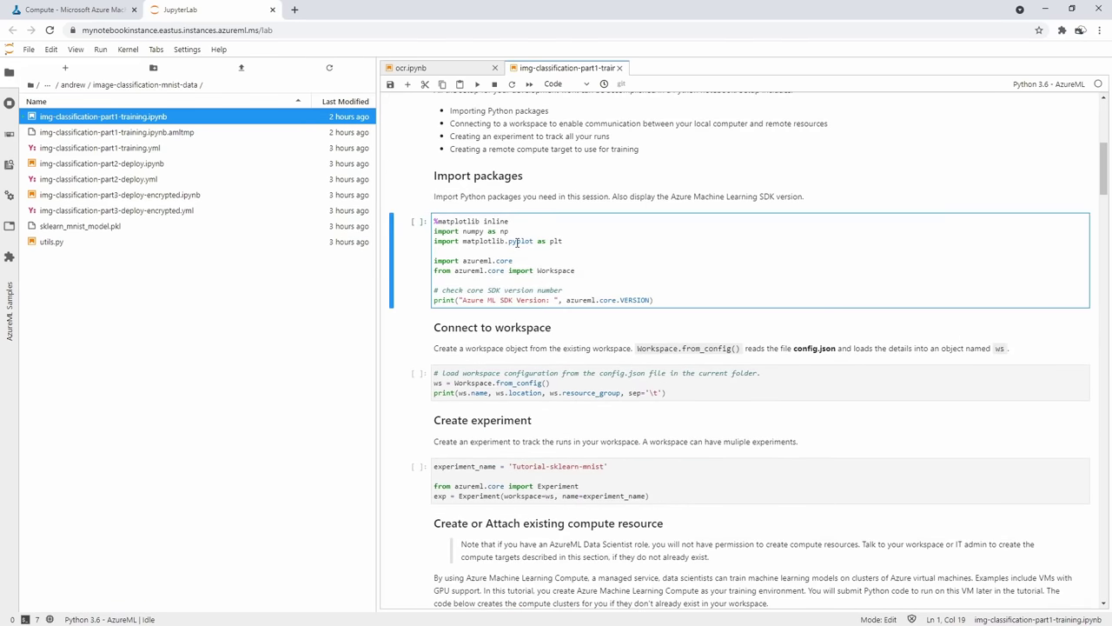
scroll(548, 287, up, 2)
scroll(535, 268, down, 2)
drag(525, 221, 440, 221)
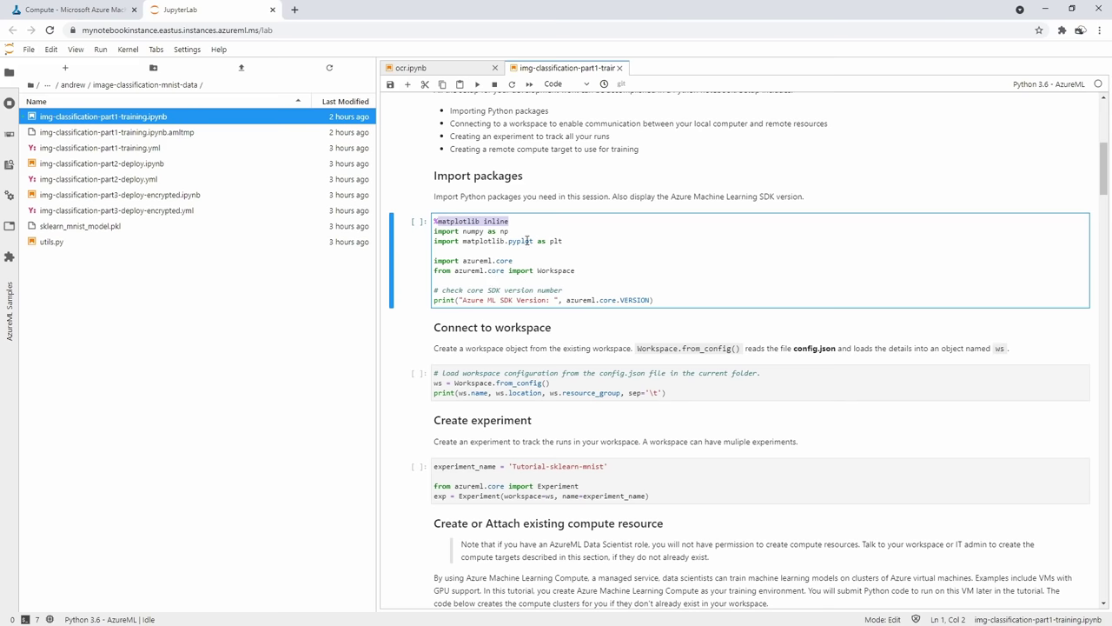
drag(511, 231, 439, 232)
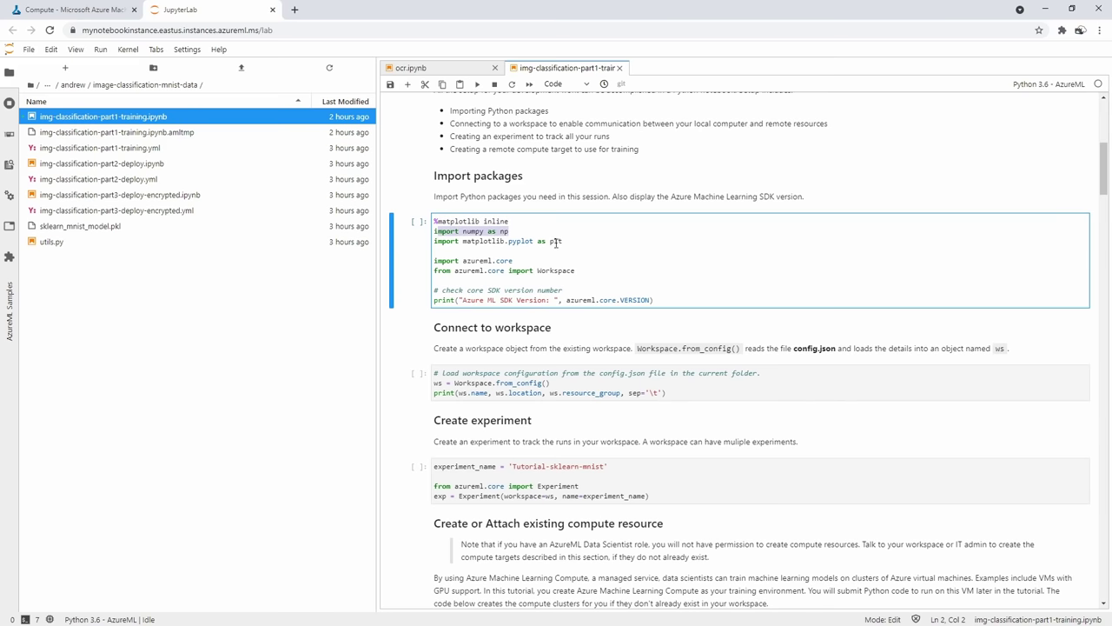
drag(557, 244, 454, 245)
drag(526, 261, 459, 262)
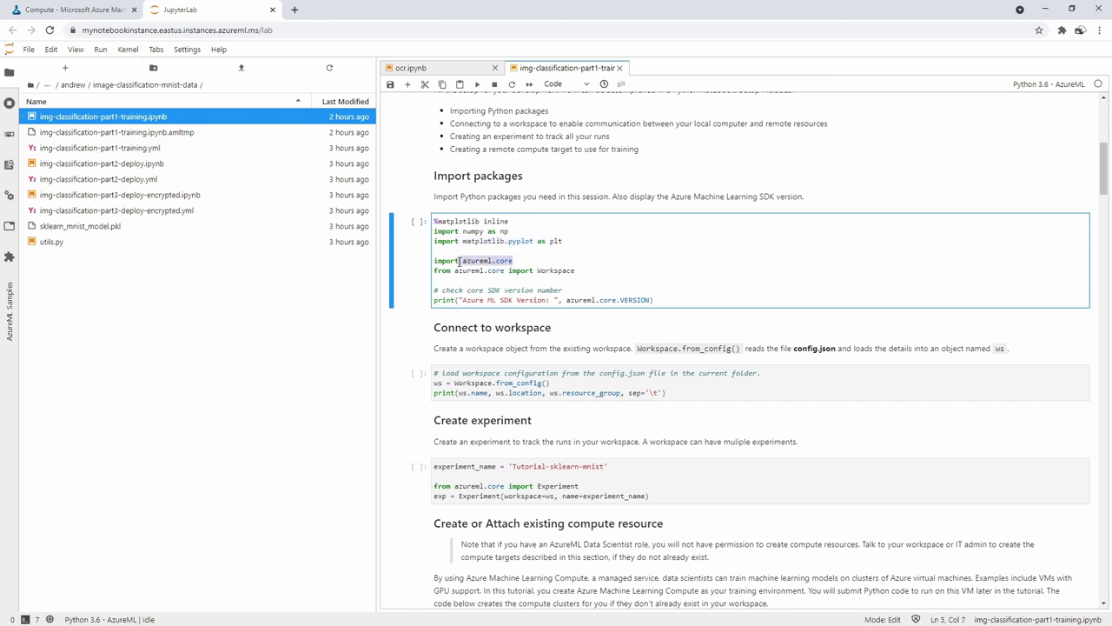
click(572, 272)
double_click(563, 271)
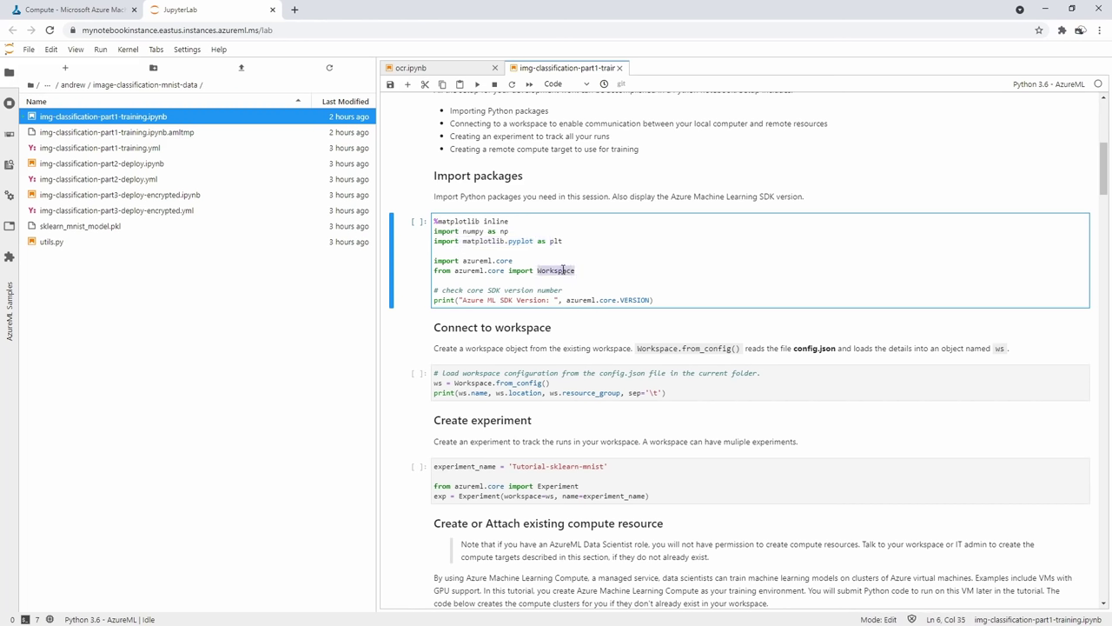
click(493, 291)
click(477, 84)
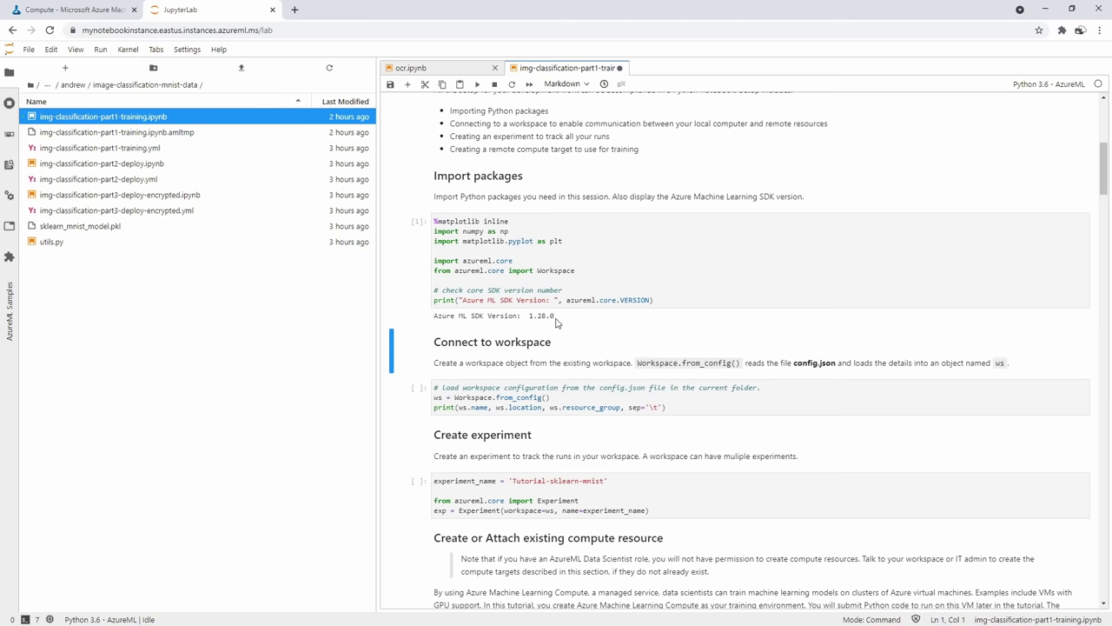
Run the Connect to workspace cell that loads the workspace configuration from config.json
click(559, 263)
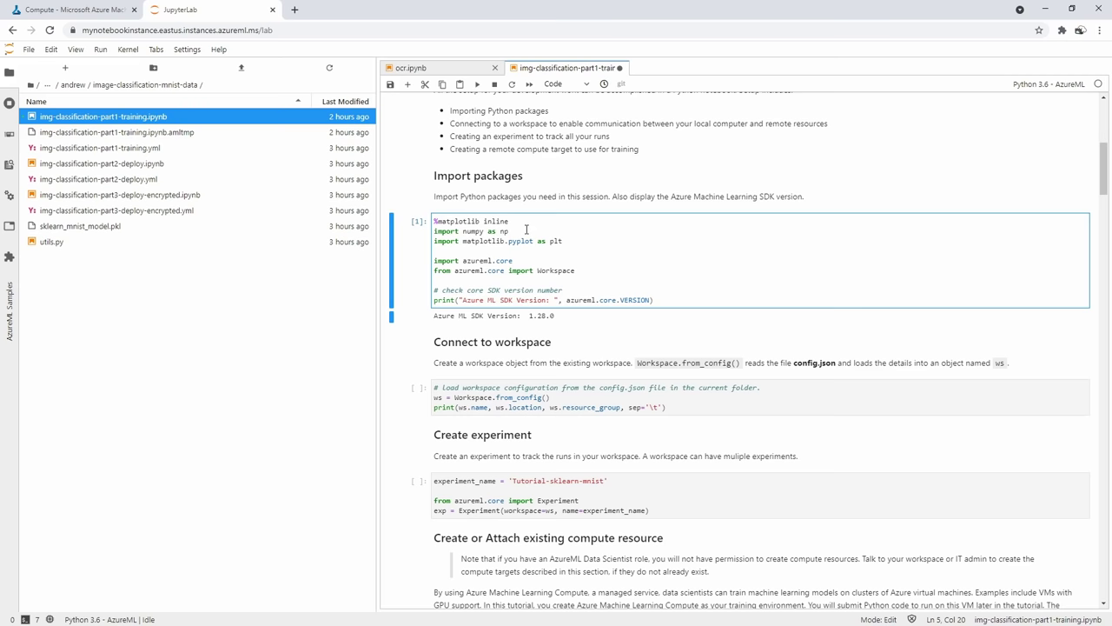
scroll(532, 230, down, 1)
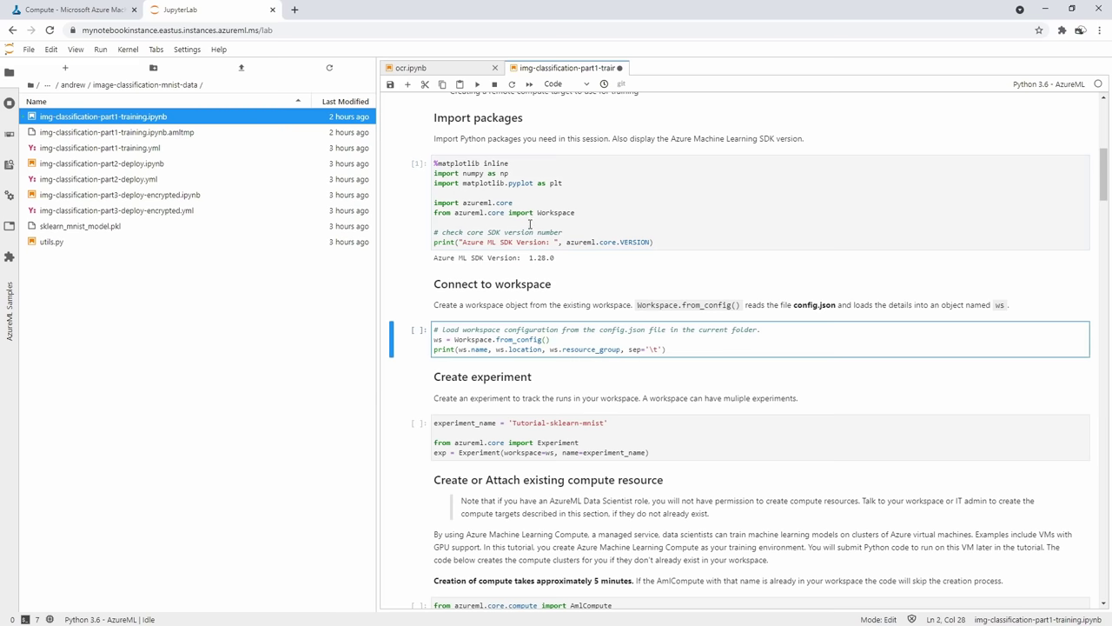
click(477, 83)
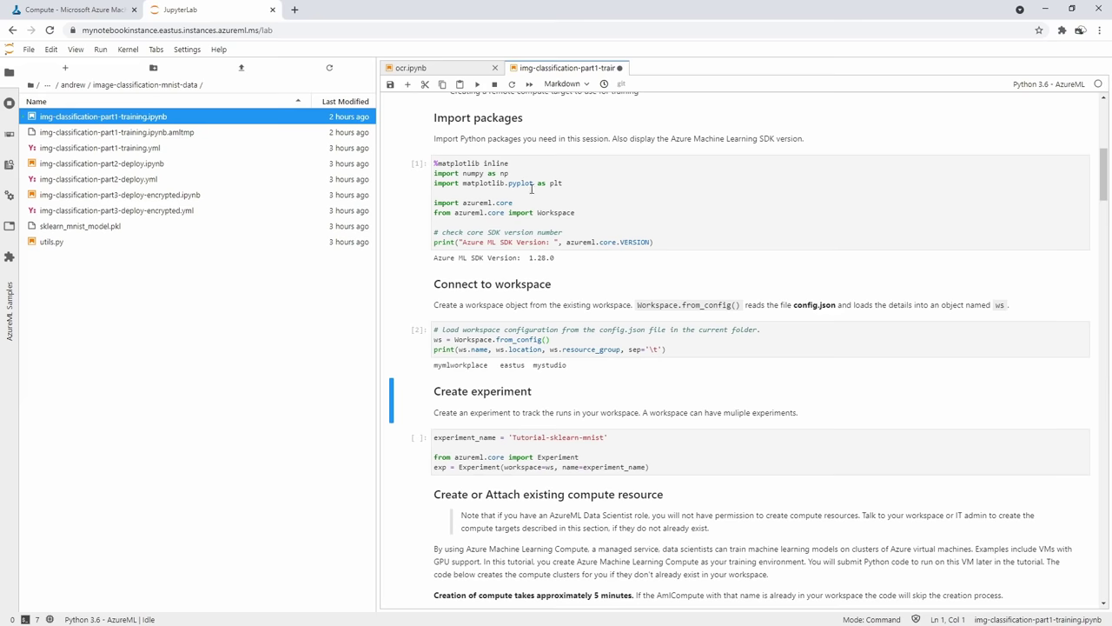
Review the Workspace.from_config() line, and run the Create experiment cell for the experiment Tutorial-sklearn-mnist
scroll(475, 268, down, 1)
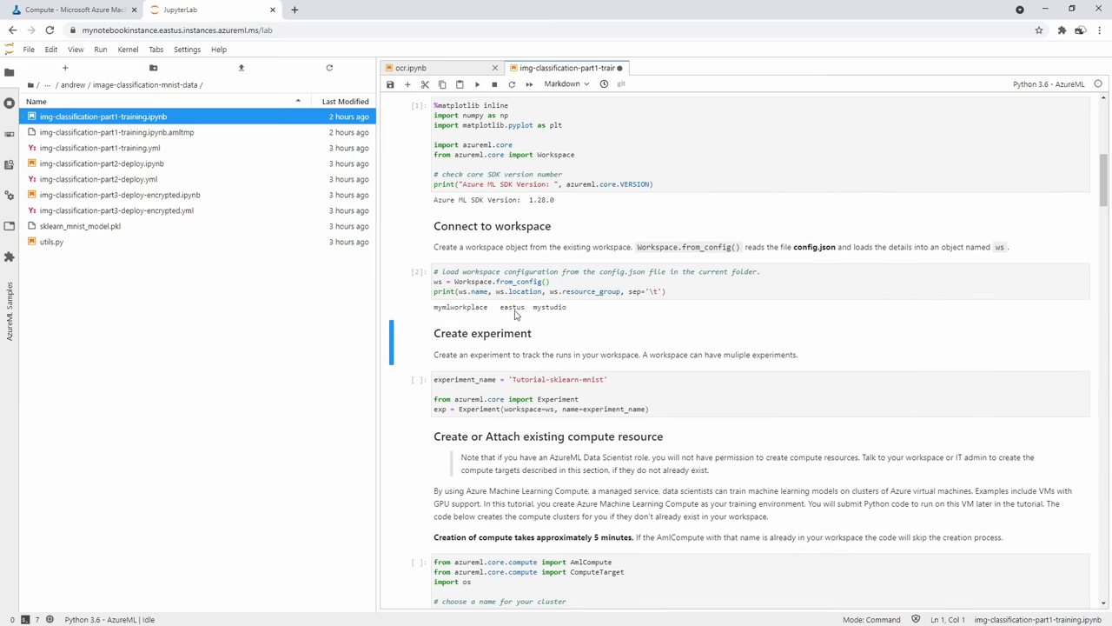
scroll(590, 271, down, 2)
click(529, 273)
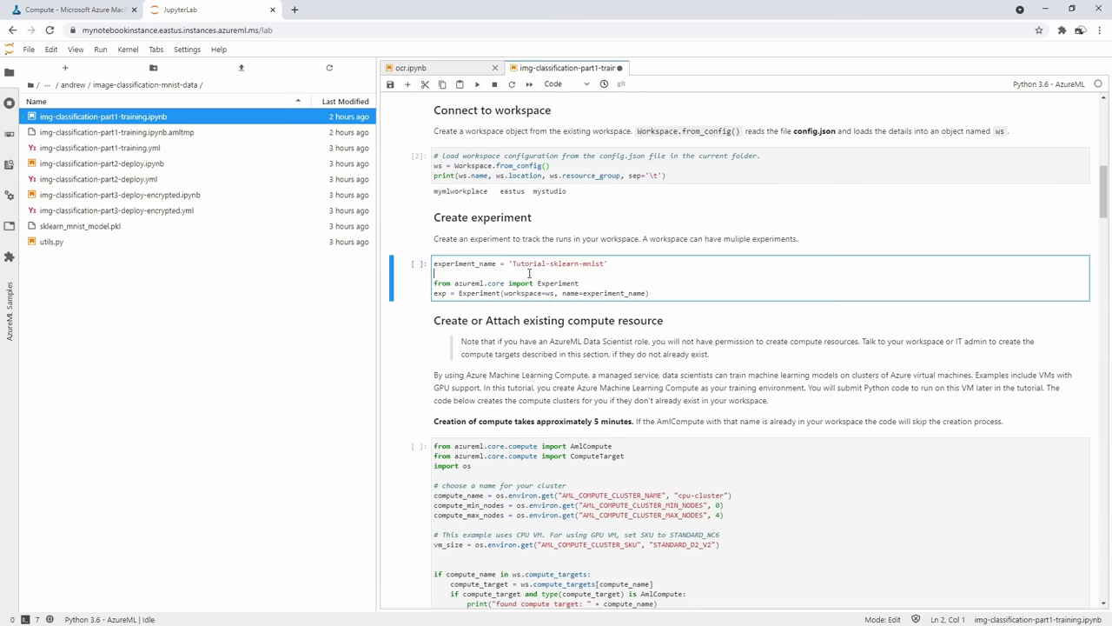
click(549, 167)
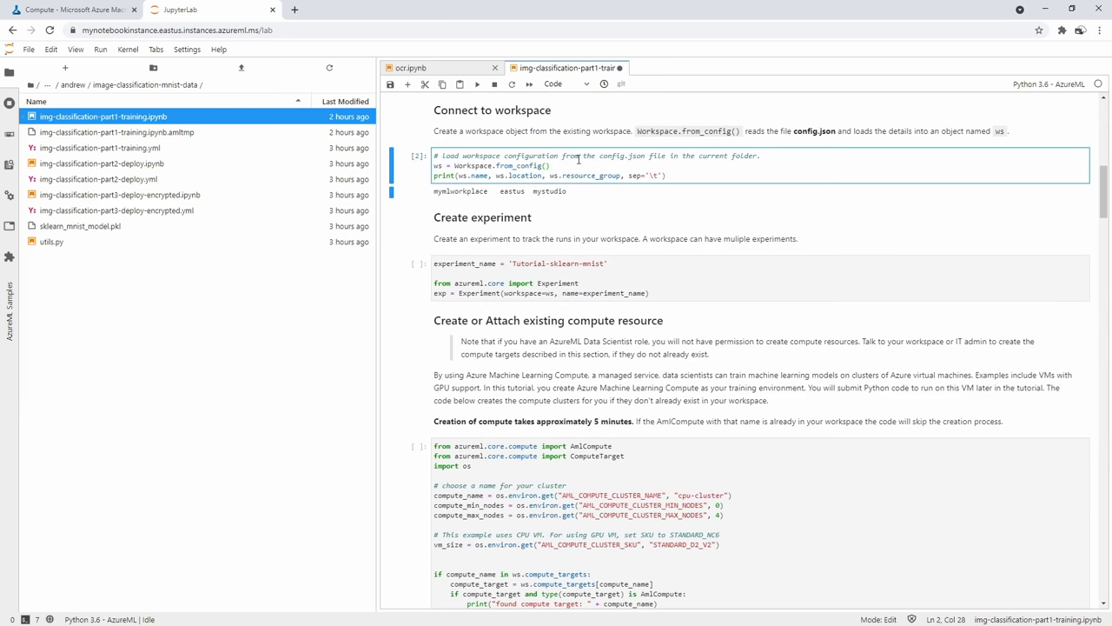
drag(550, 165, 435, 166)
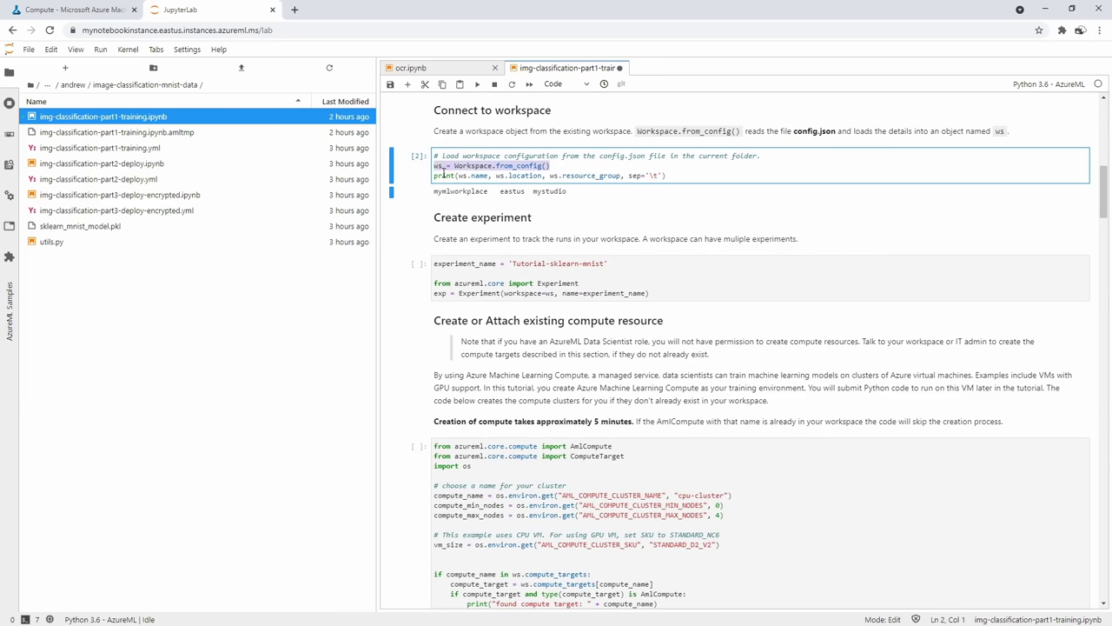
click(437, 166)
click(492, 269)
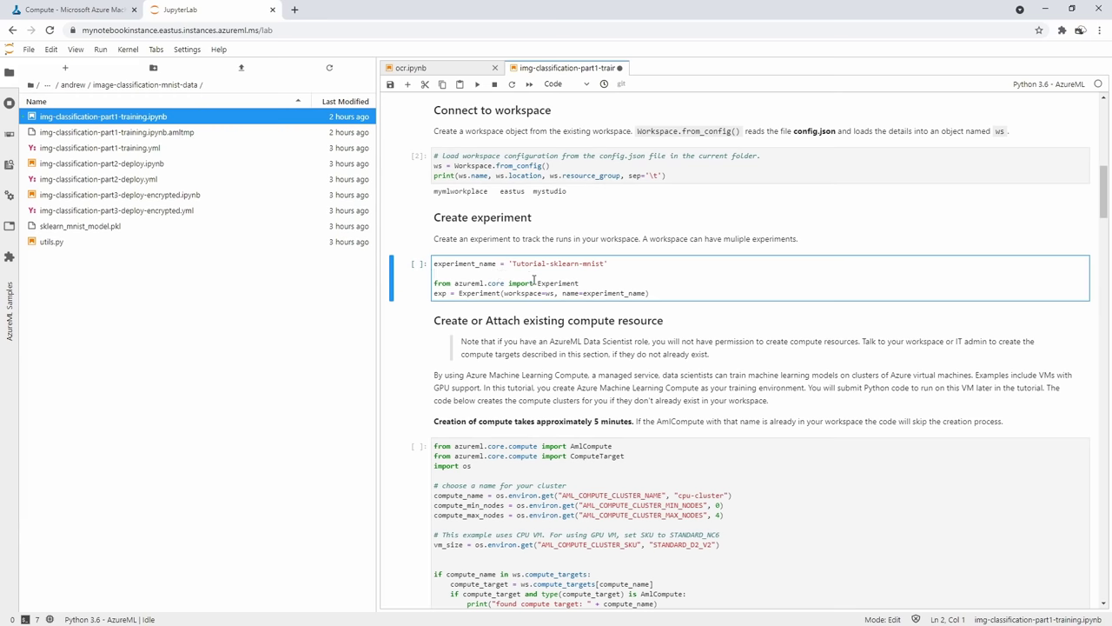
click(477, 83)
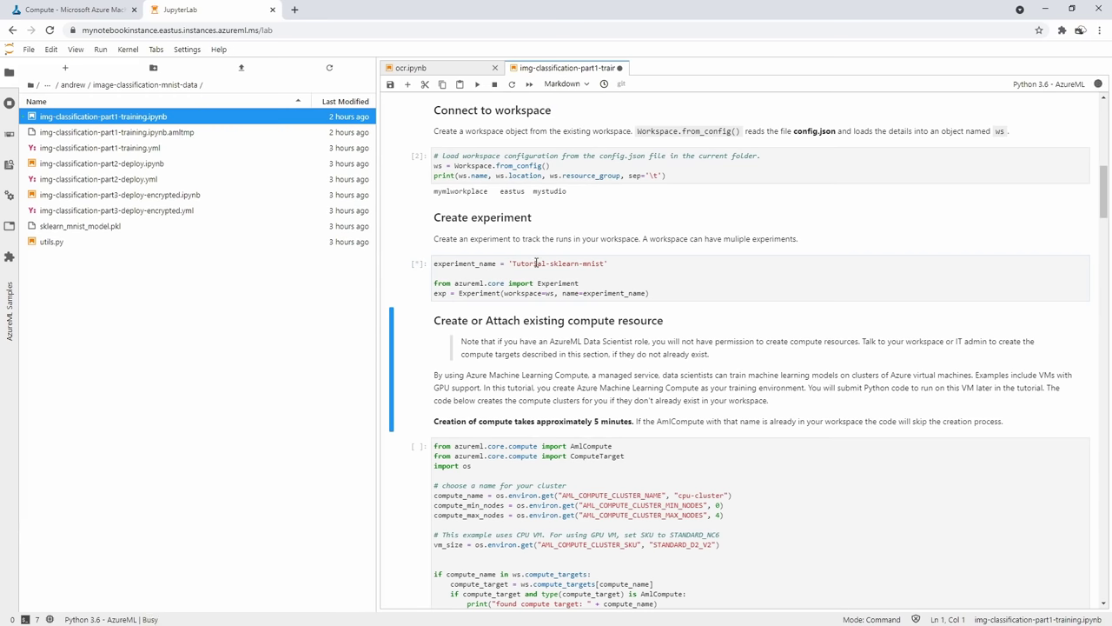
Switch to Azure Machine Learning studio and open the Tutorial-sklearn-mnist experiment from the experiments list
click(483, 276)
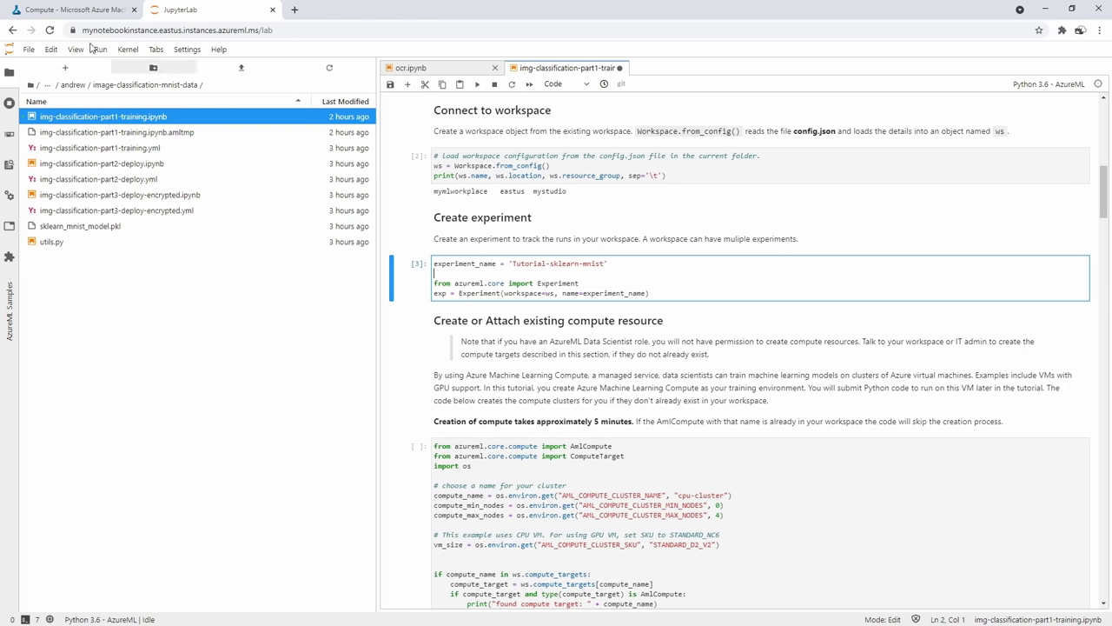
click(80, 13)
click(70, 236)
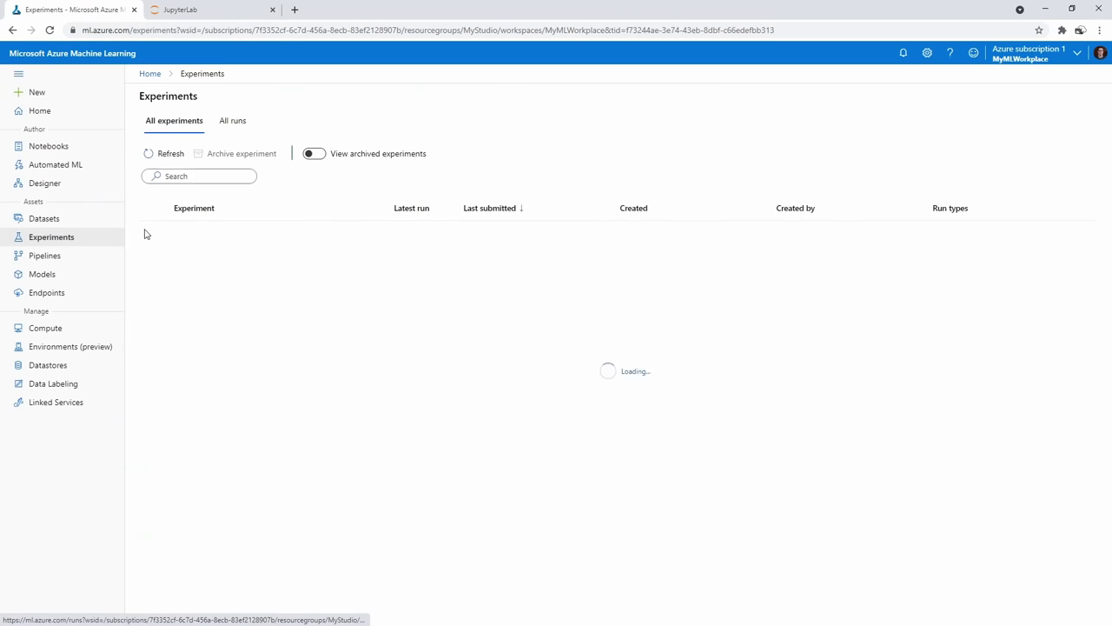
click(198, 282)
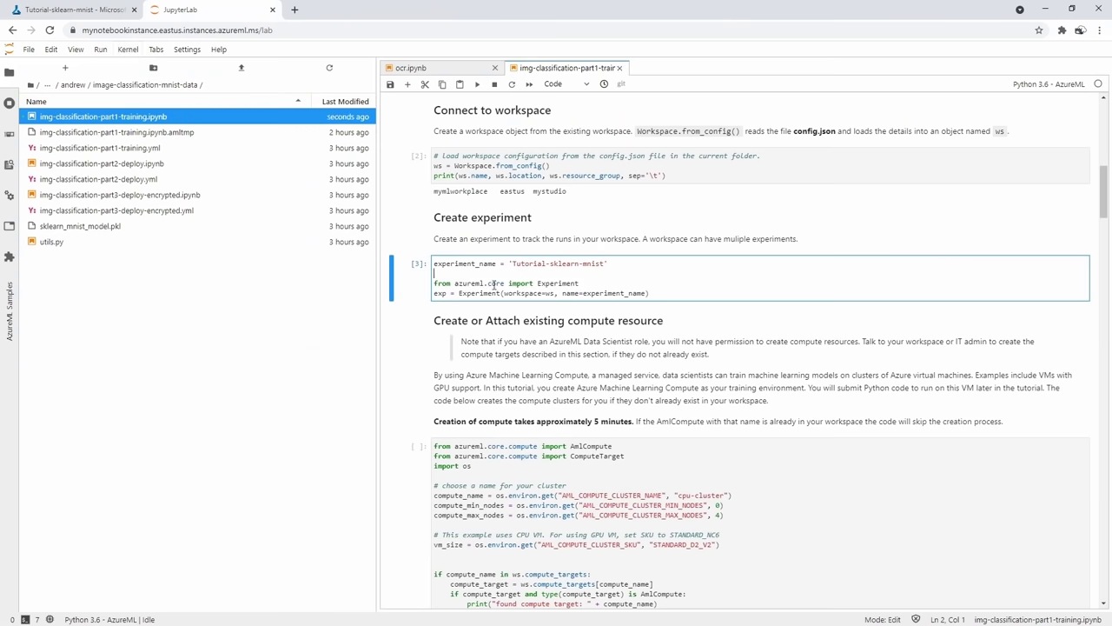
Return to JupyterLab and read the compute resource section, examining the environment variables for the cluster name and node limits
scroll(476, 249, down, 2)
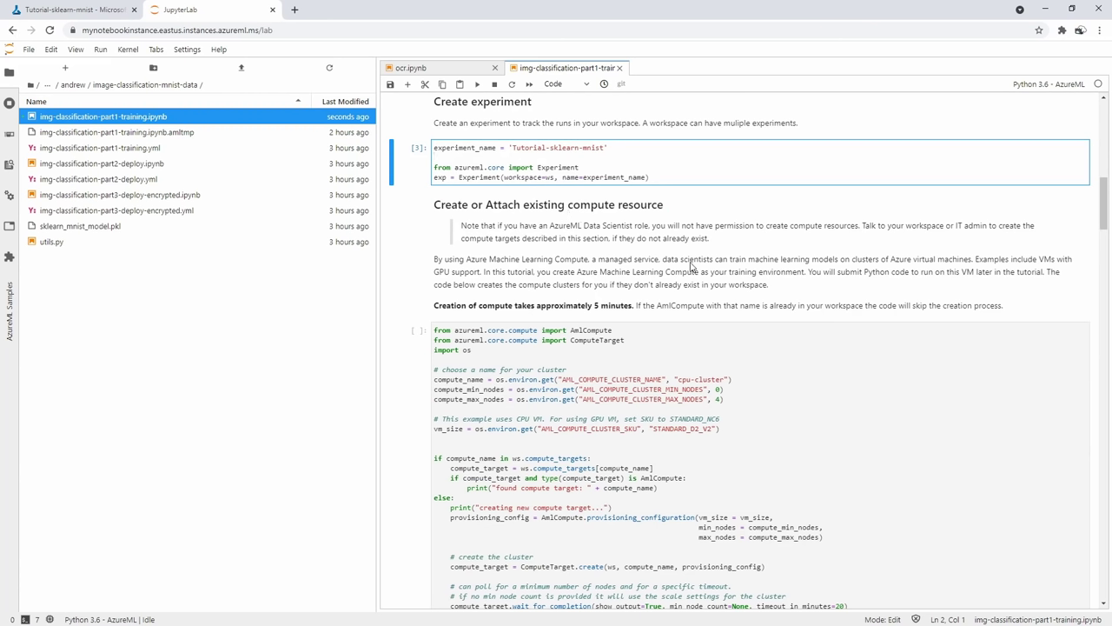
scroll(608, 300, down, 2)
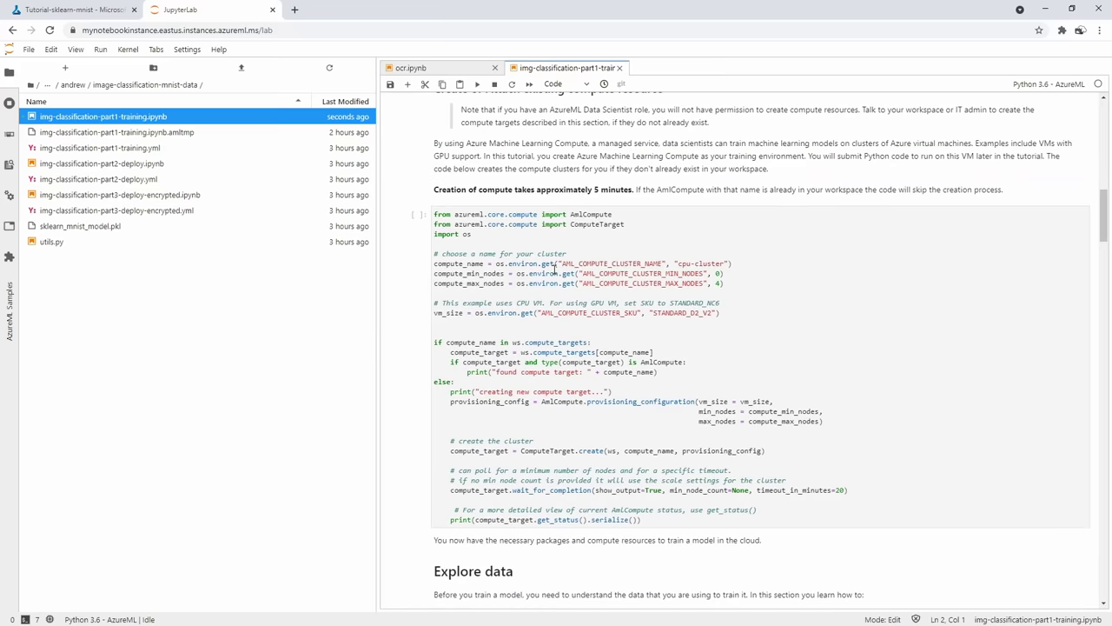
click(621, 263)
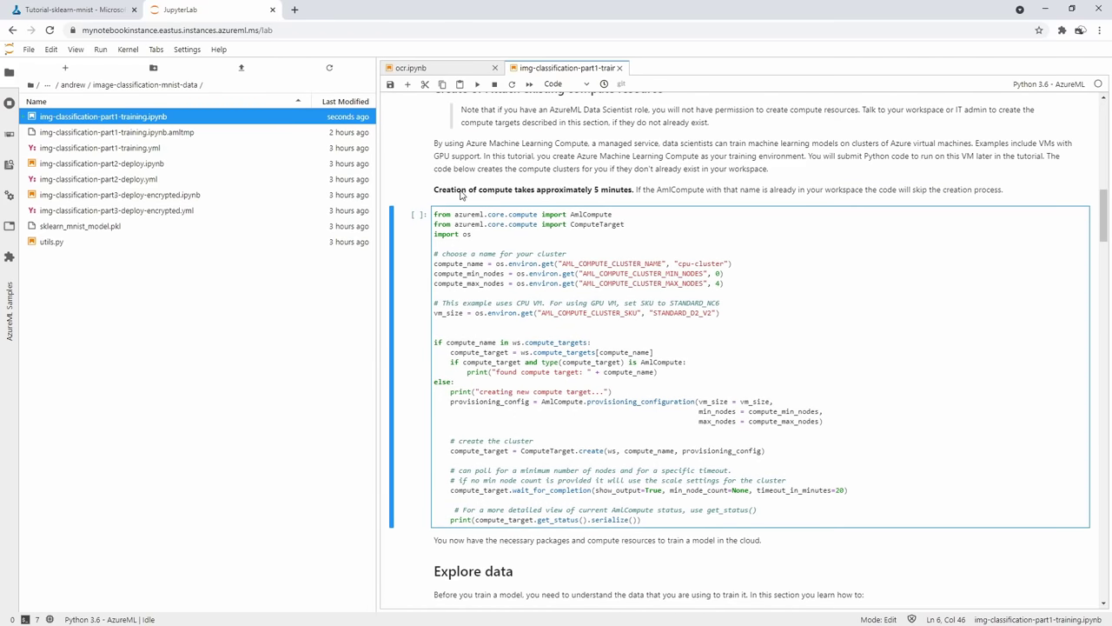
click(619, 241)
double_click(589, 263)
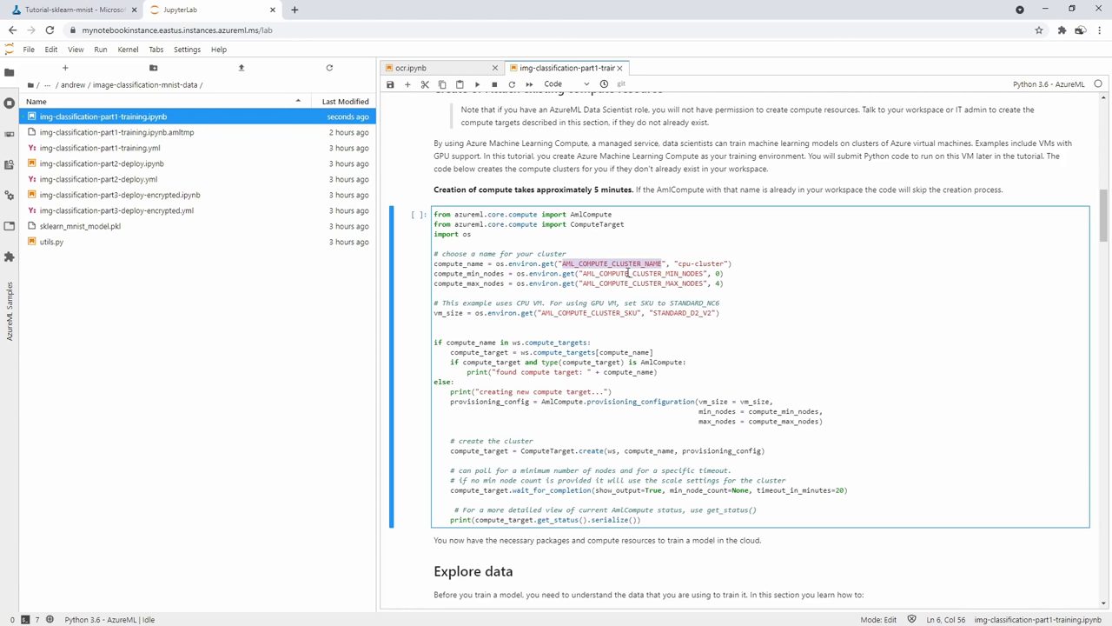
click(629, 273)
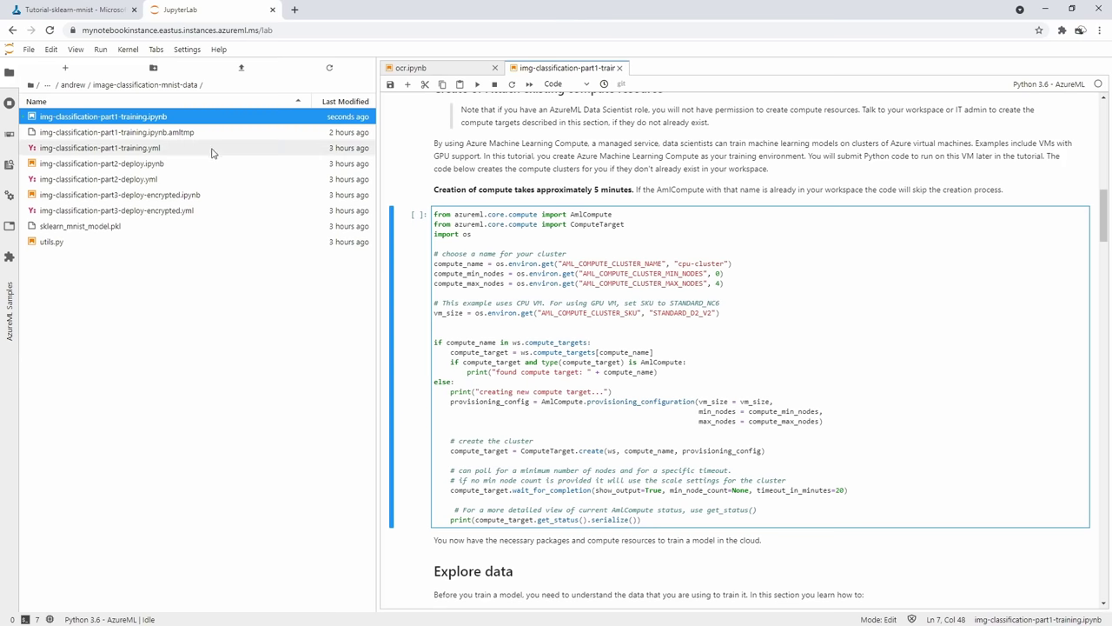
click(100, 50)
mouse_move(125, 54)
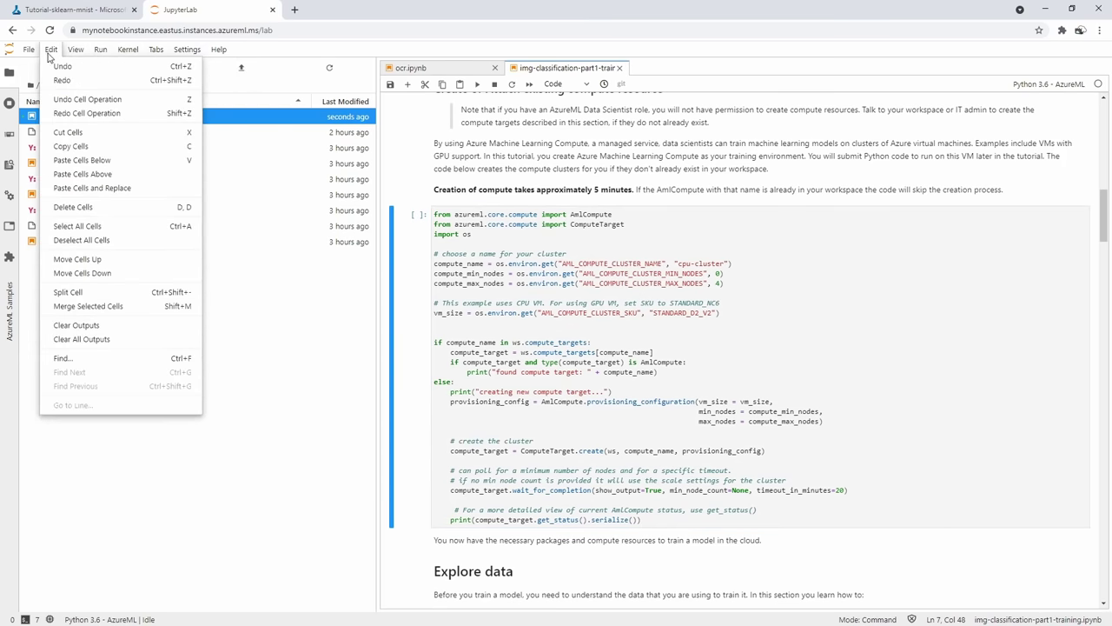
click(50, 50)
click(563, 300)
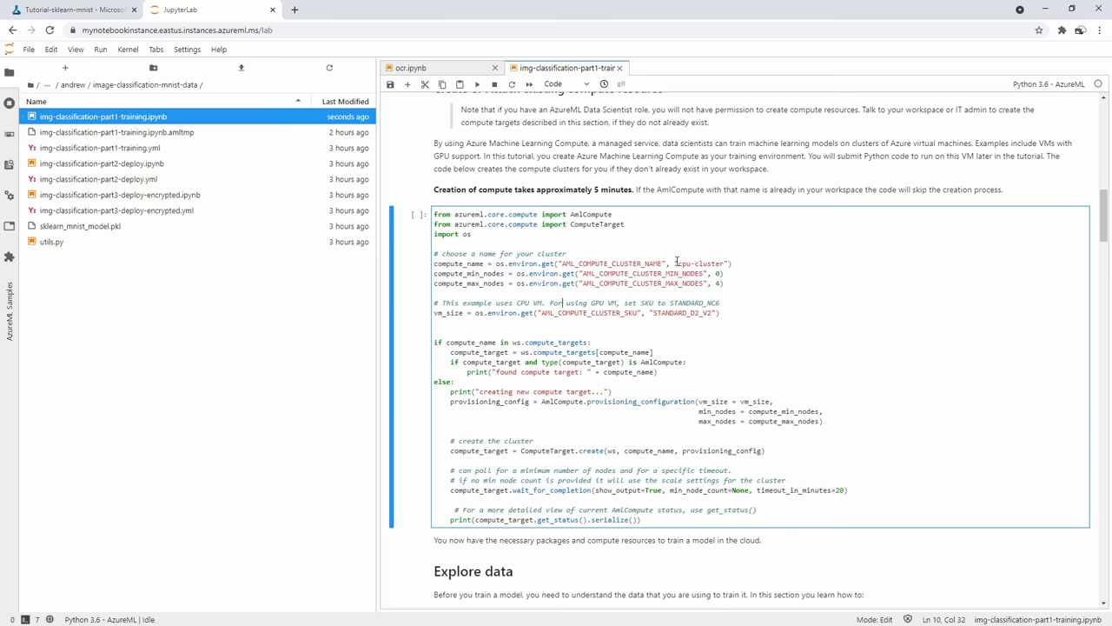
Examine the default cluster name, minimum nodes and VM size in the compute resource cell
drag(677, 264, 730, 263)
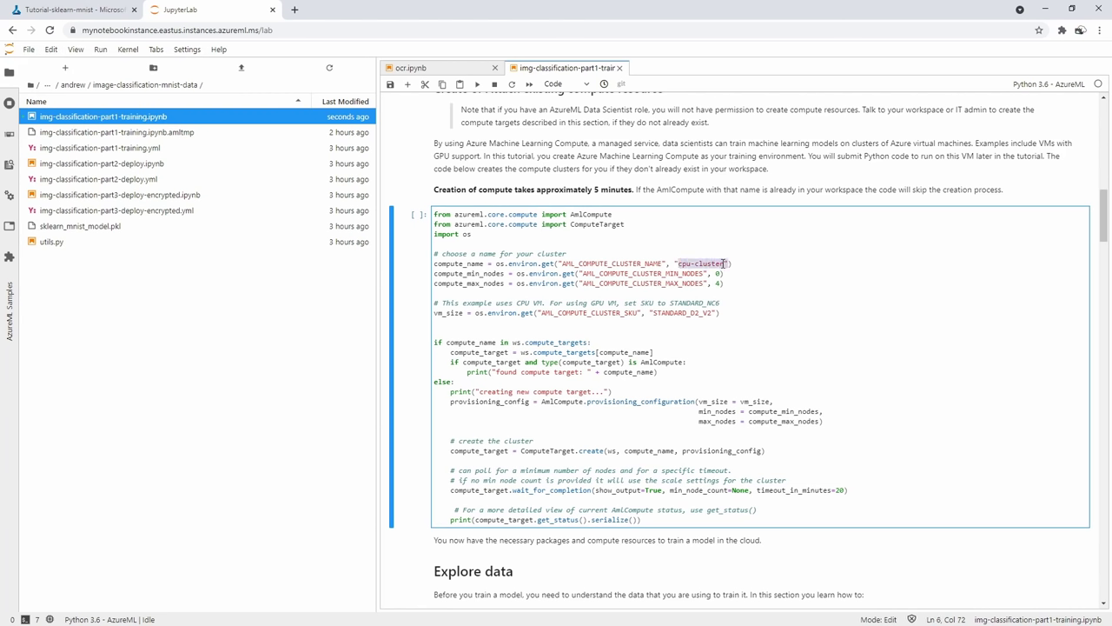
click(718, 273)
click(694, 313)
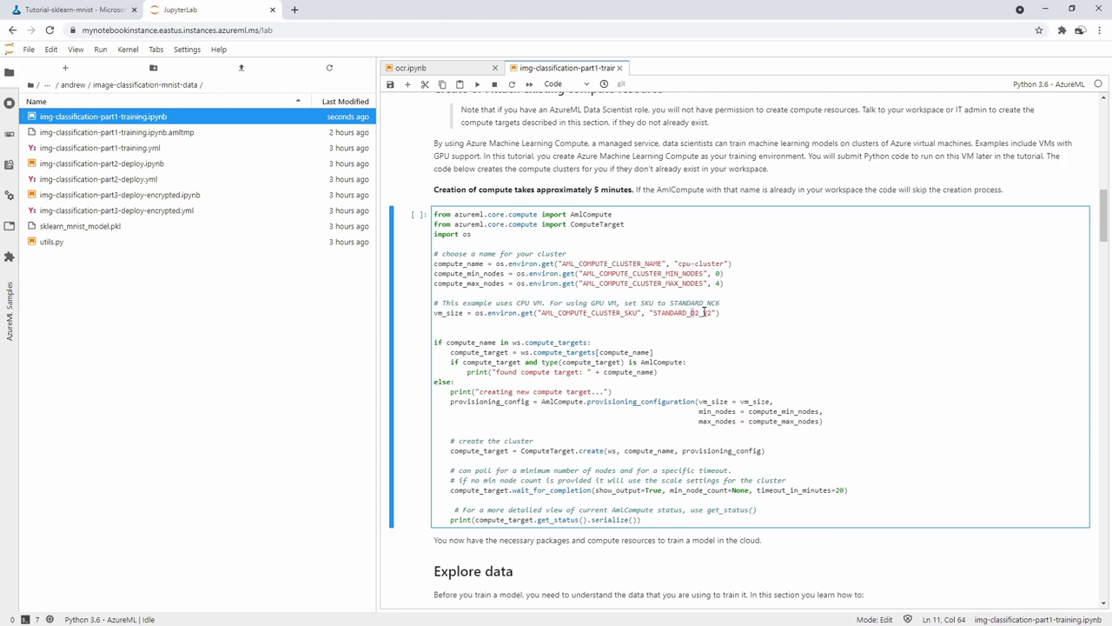
Switch to Azure Machine Learning studio and show the workspace's compute clusters
click(90, 13)
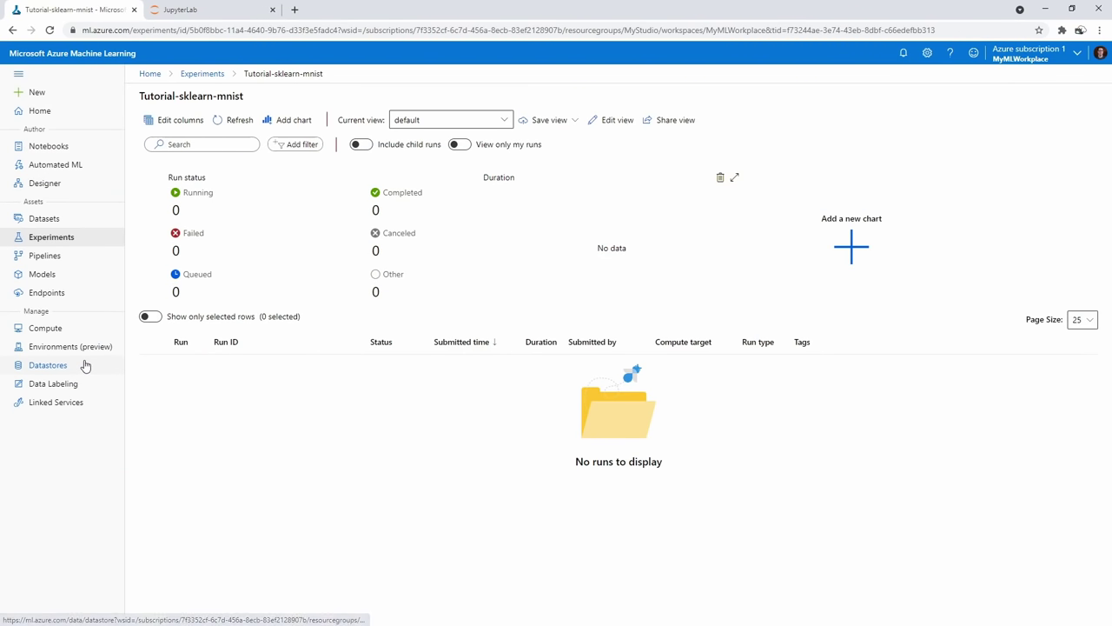
click(62, 328)
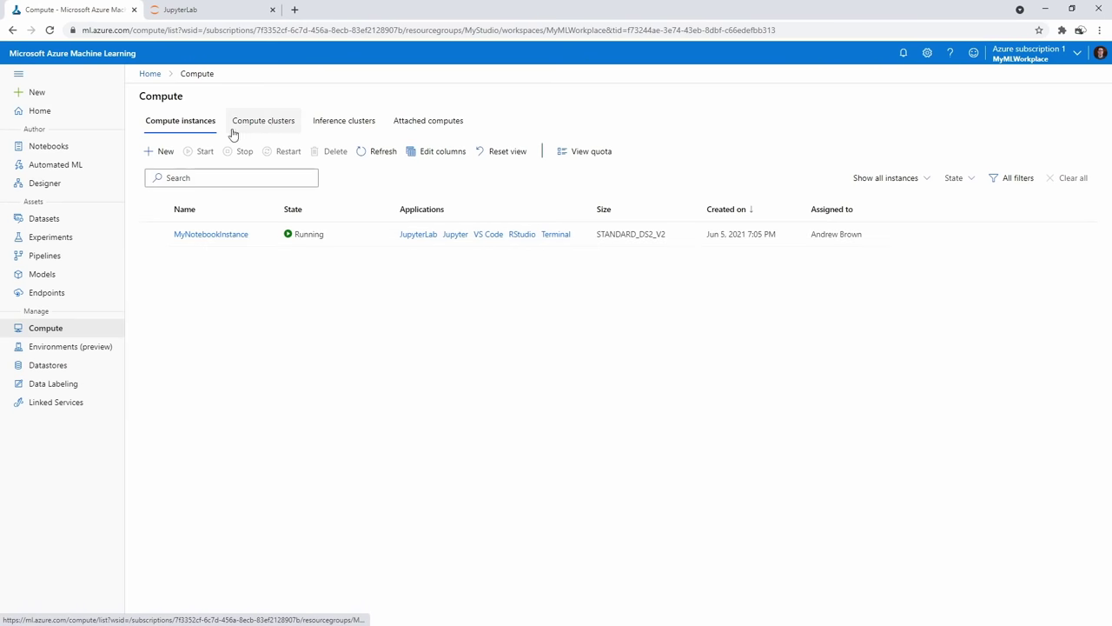
click(187, 11)
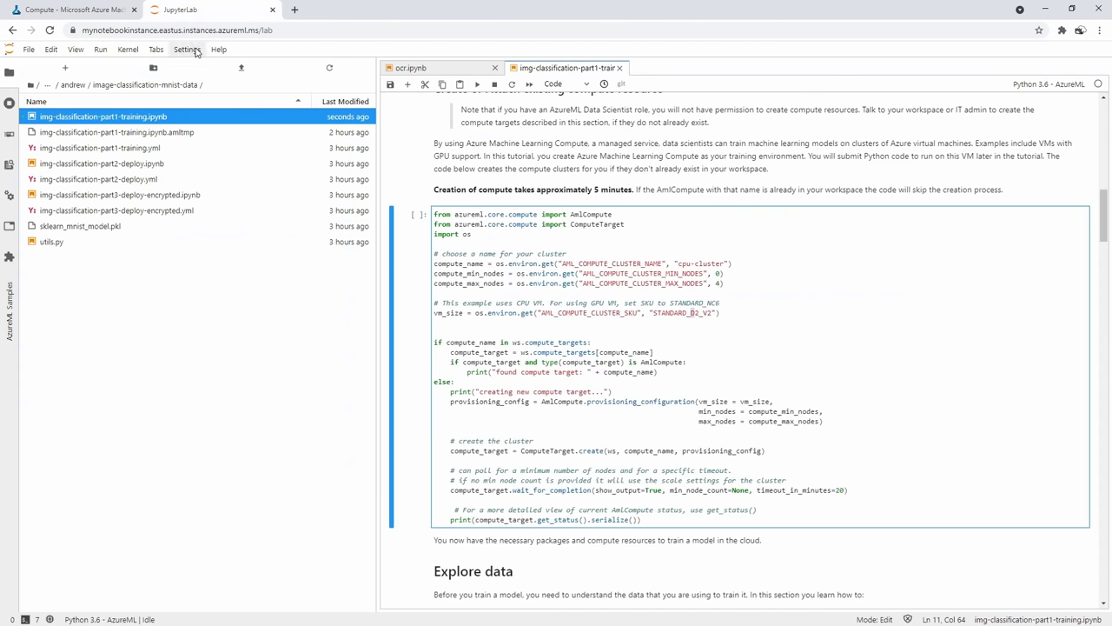
click(102, 16)
click(264, 122)
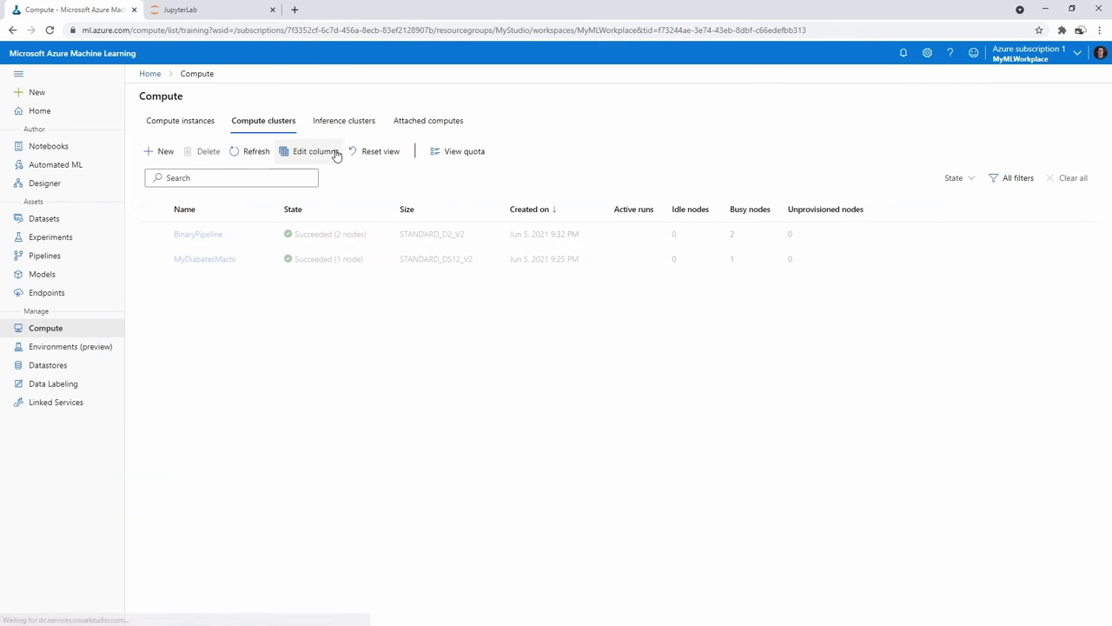
Open the form for a new compute cluster and examine the virtual machine options and the quota notice
click(163, 152)
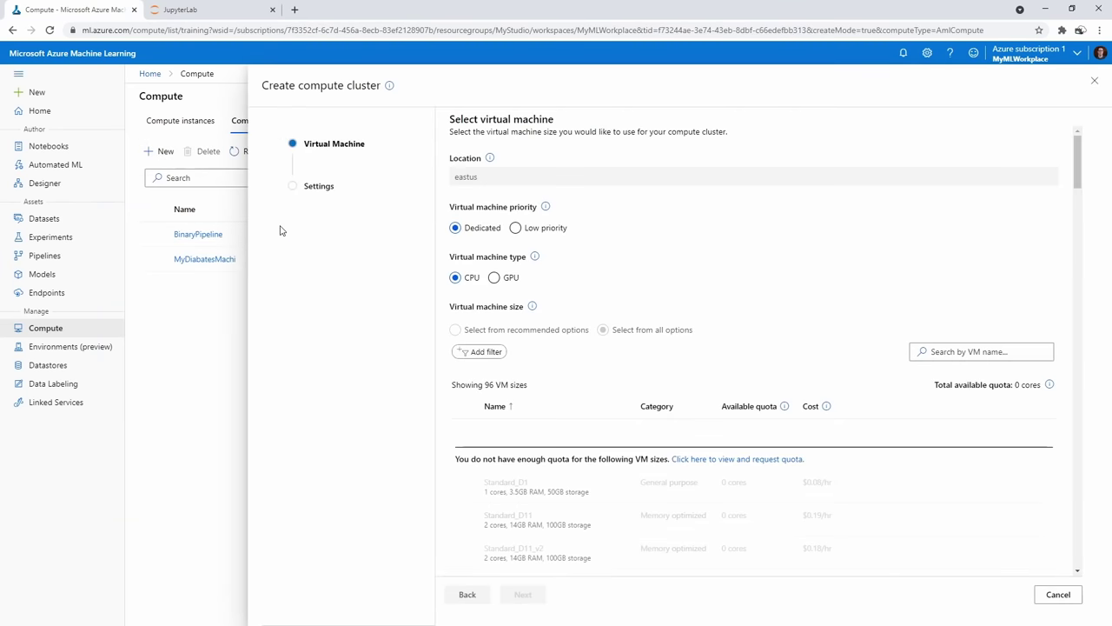
scroll(549, 391, down, 3)
scroll(560, 374, up, 2)
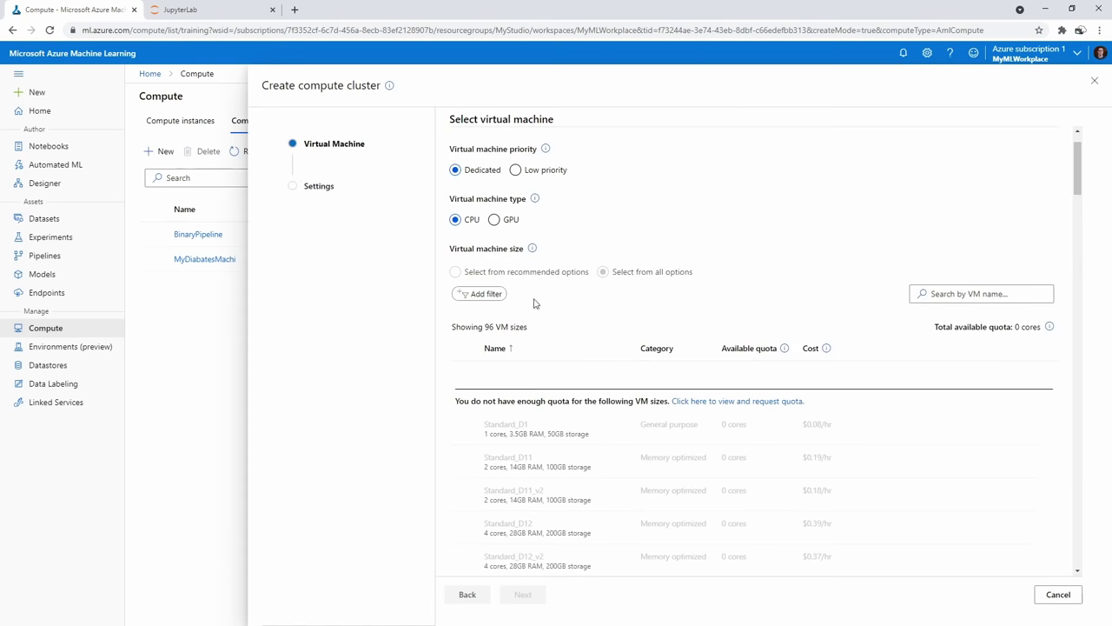
scroll(531, 313, down, 2)
scroll(517, 279, up, 3)
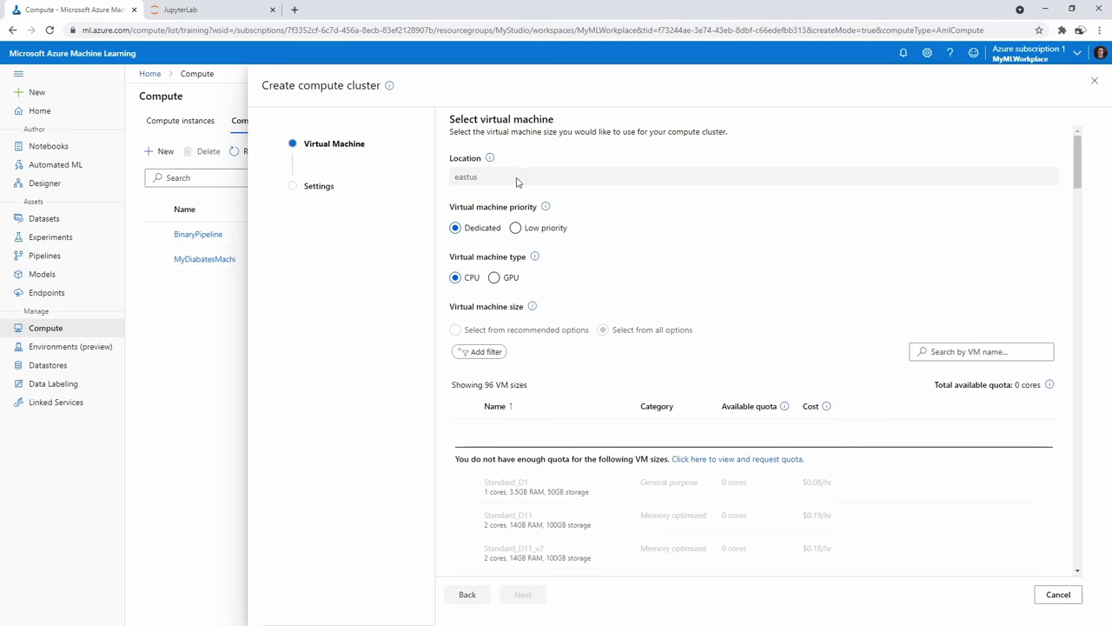
scroll(521, 362, down, 1)
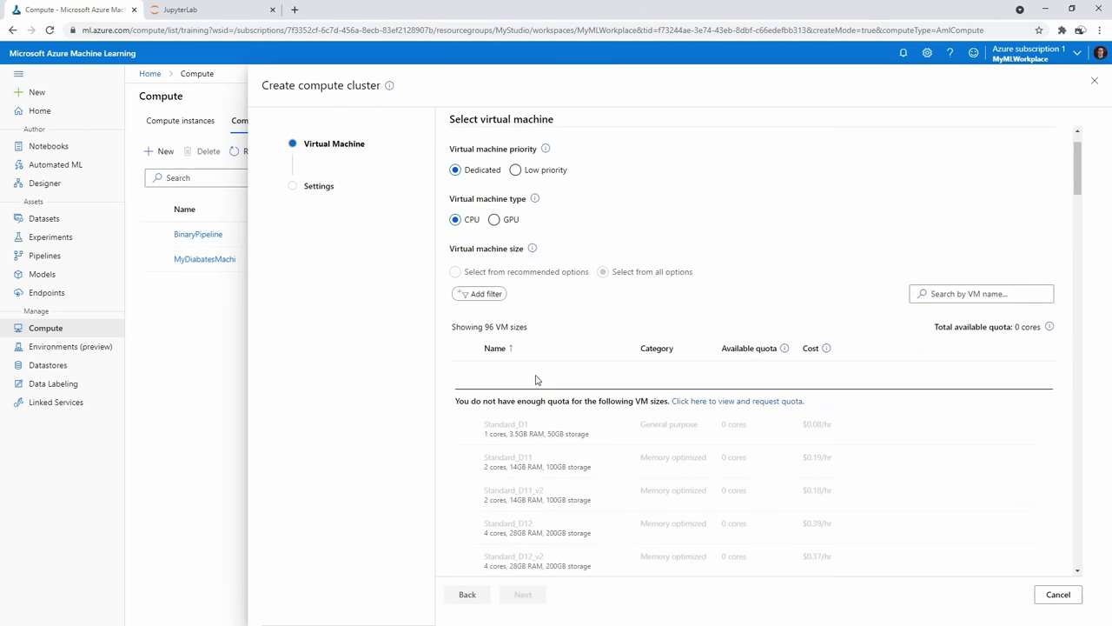
drag(487, 401, 652, 401)
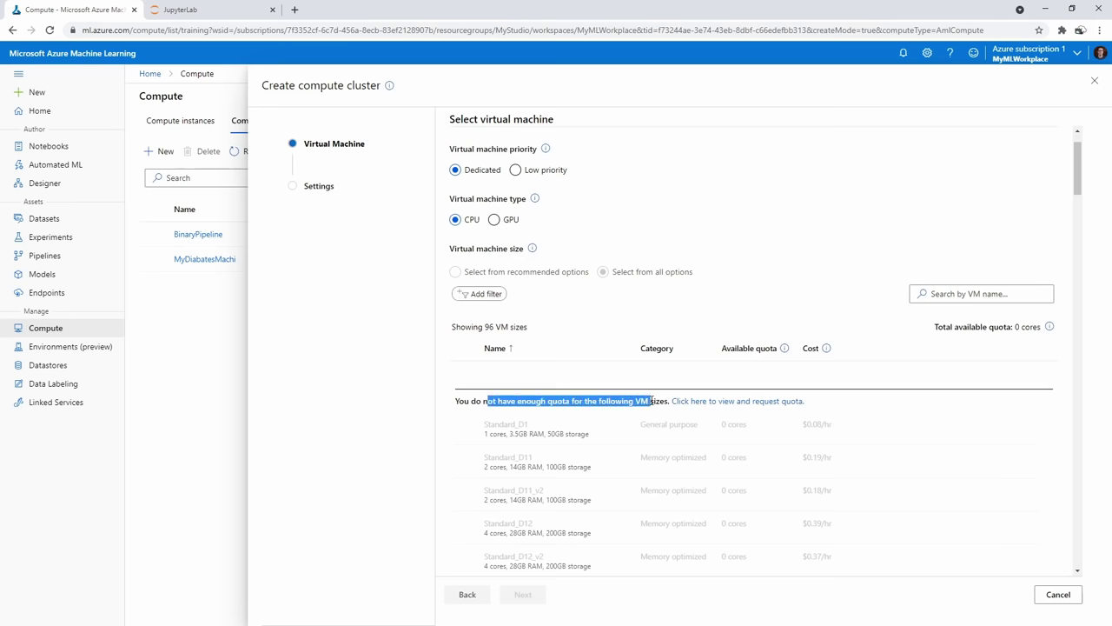
Open the workspace's usage and quotas and expand the Standard DSv2 and Standard Dv2 families to inspect their core usage
click(687, 402)
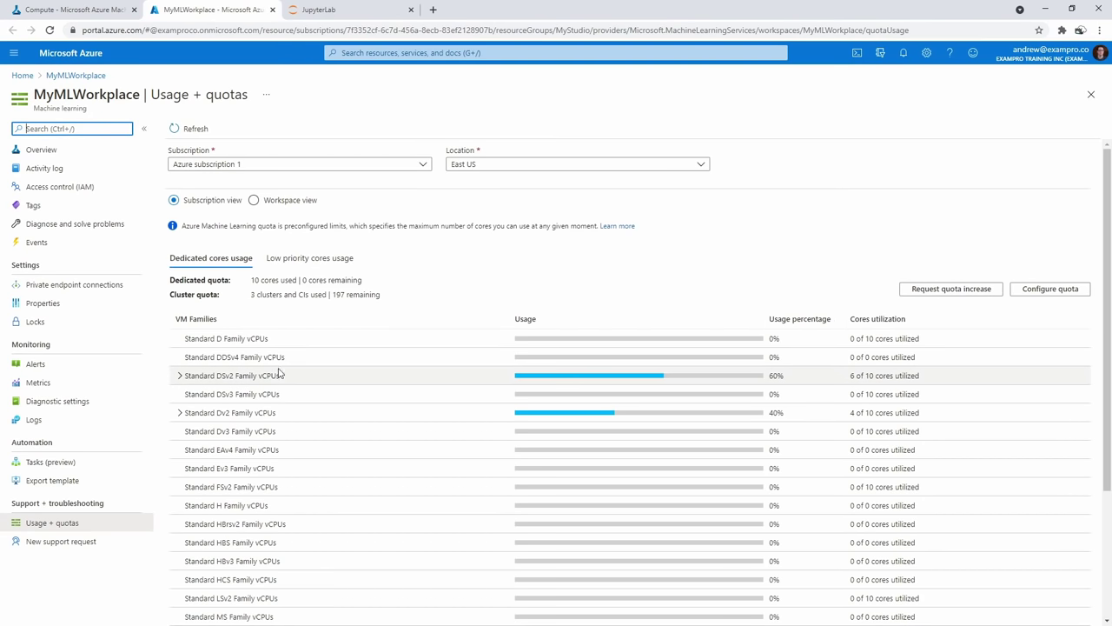
click(180, 376)
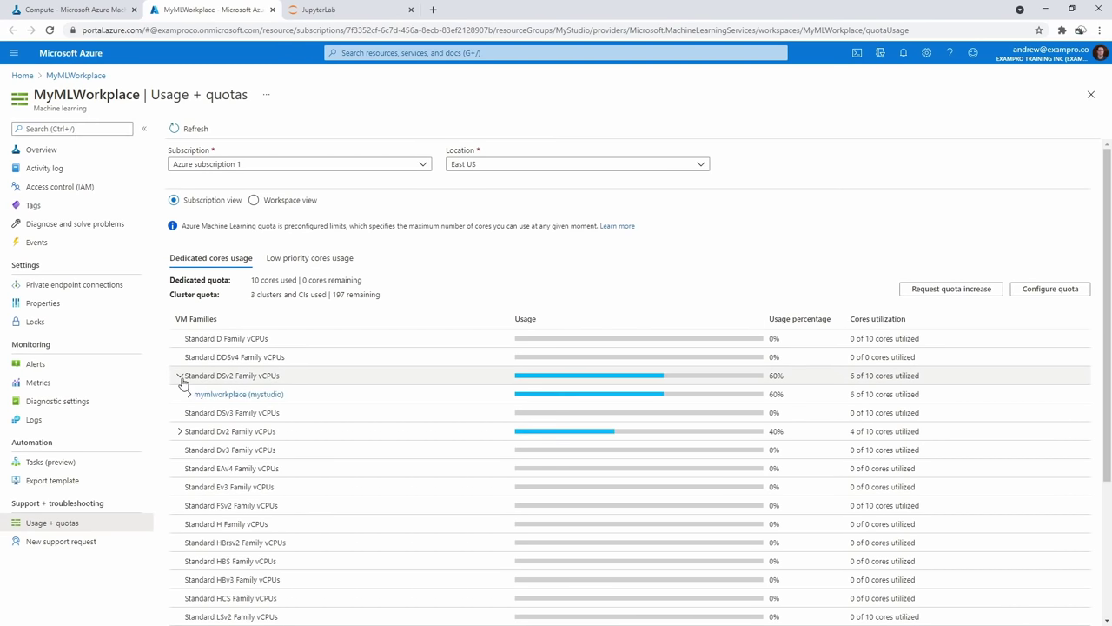
click(179, 376)
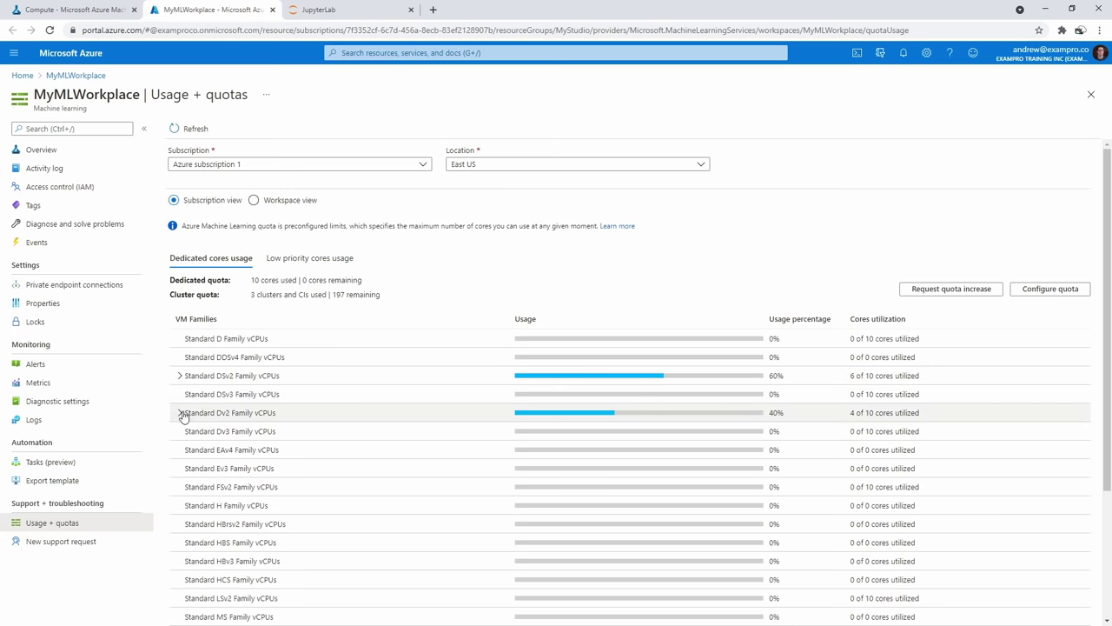
click(180, 413)
click(180, 413)
click(180, 413)
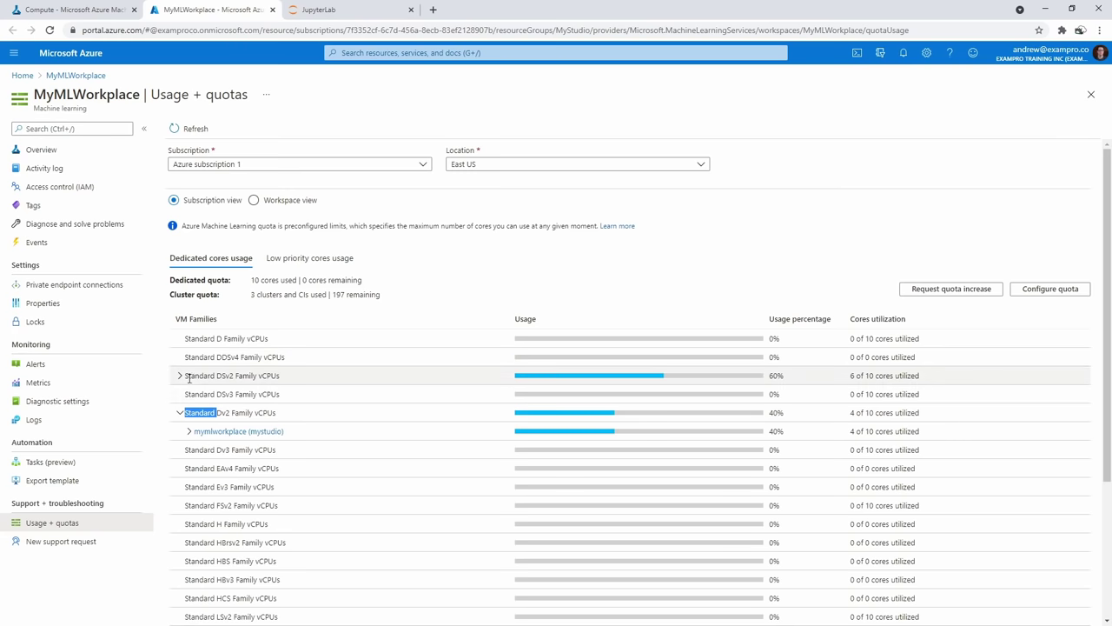
click(183, 379)
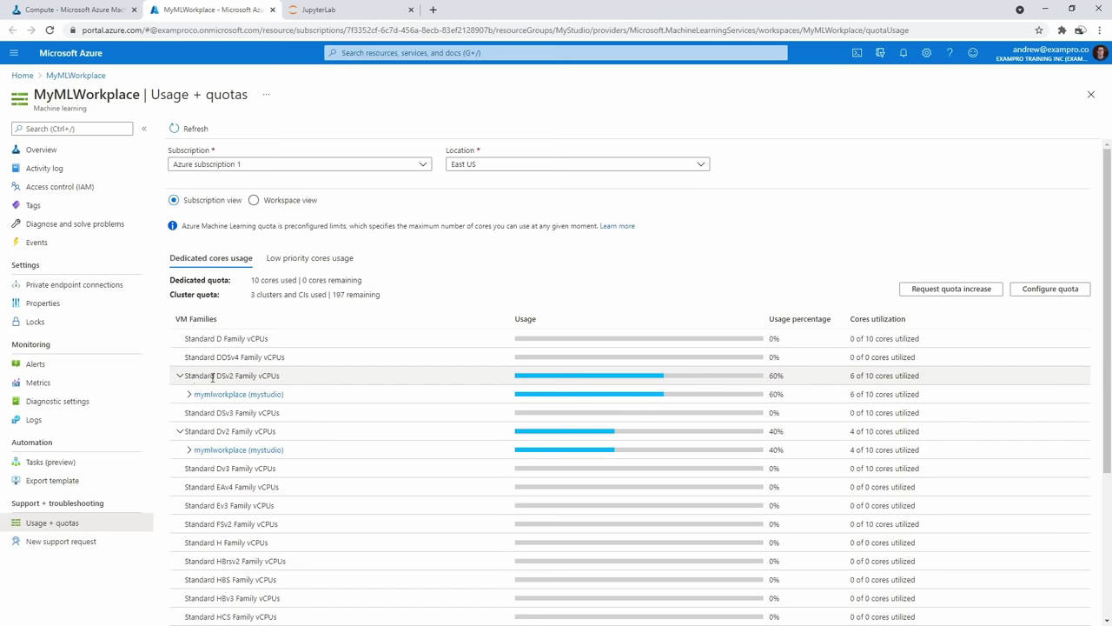
Open a quota increase request and close the unfinished compute cluster form in Azure Machine Learning studio
click(952, 293)
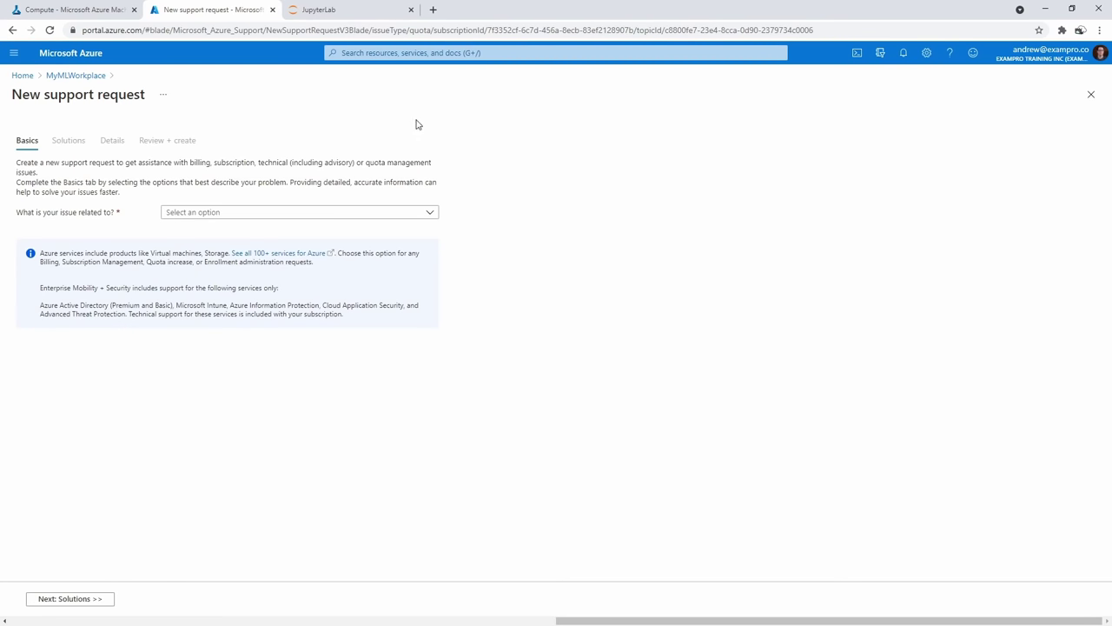
click(114, 11)
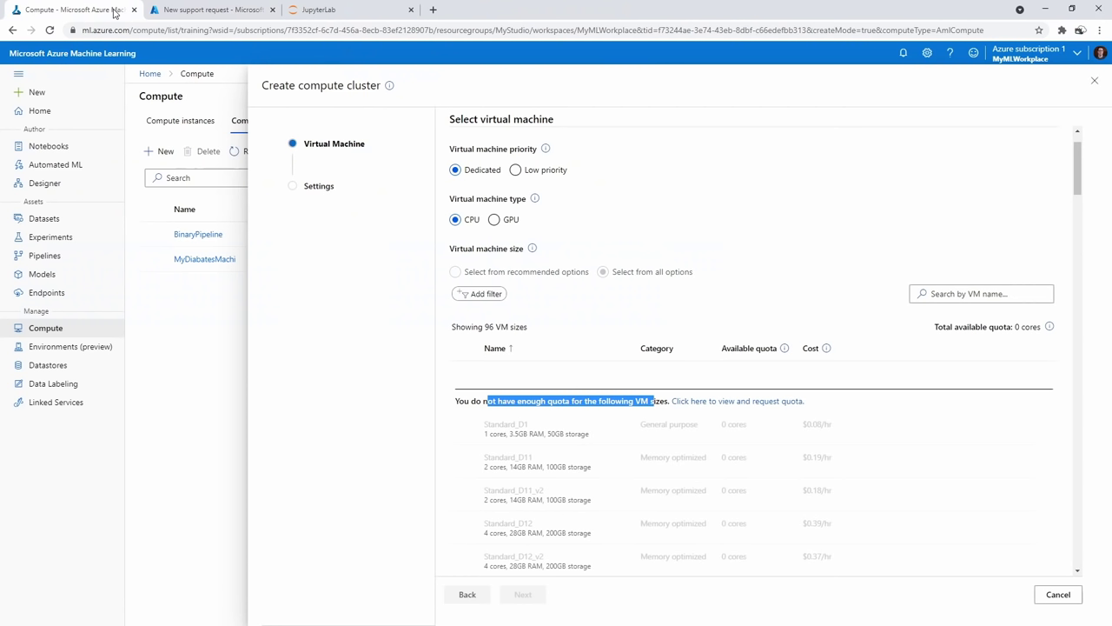
click(657, 196)
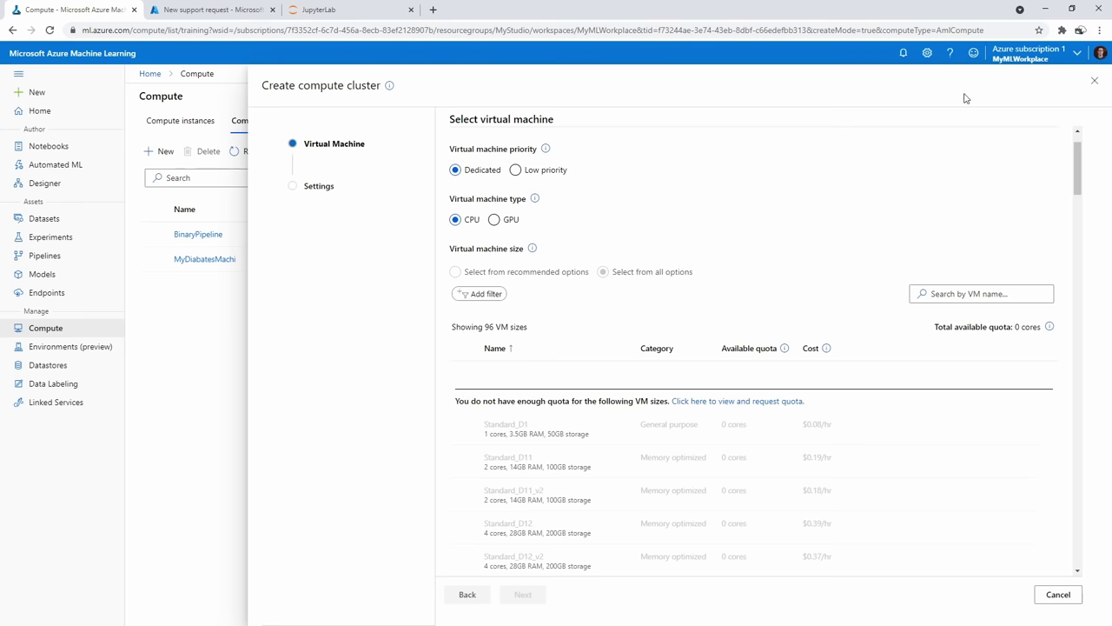
click(1094, 80)
click(240, 13)
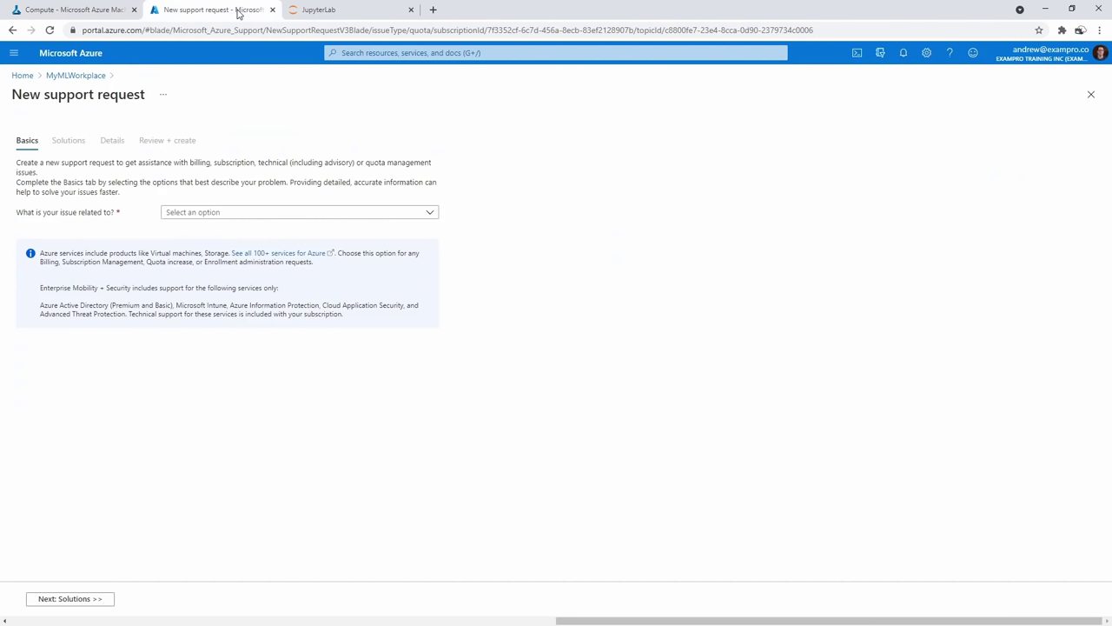
Switch to JupyterLab and review the cluster settings in the compute resource cell
click(318, 14)
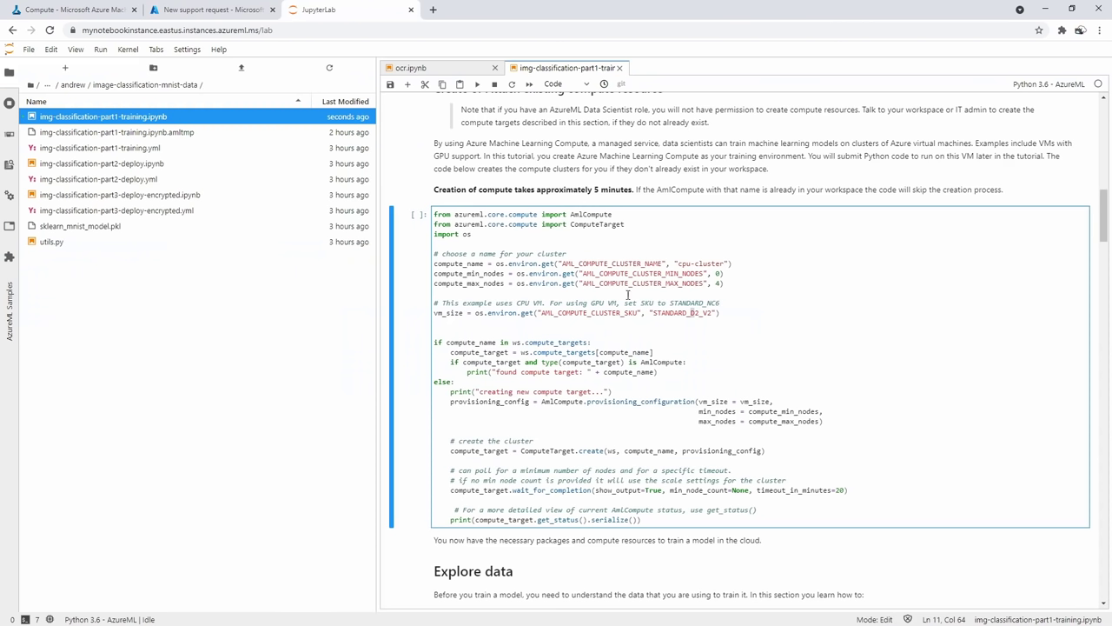
key(Up)
key(Up)
key(Up)
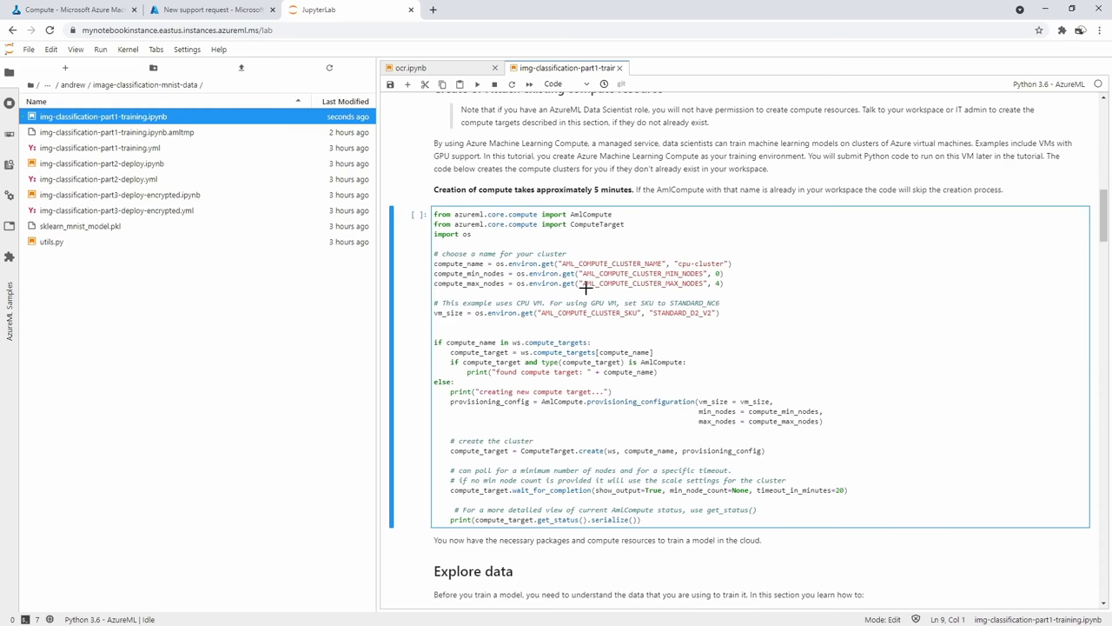
scroll(747, 288, down, 1)
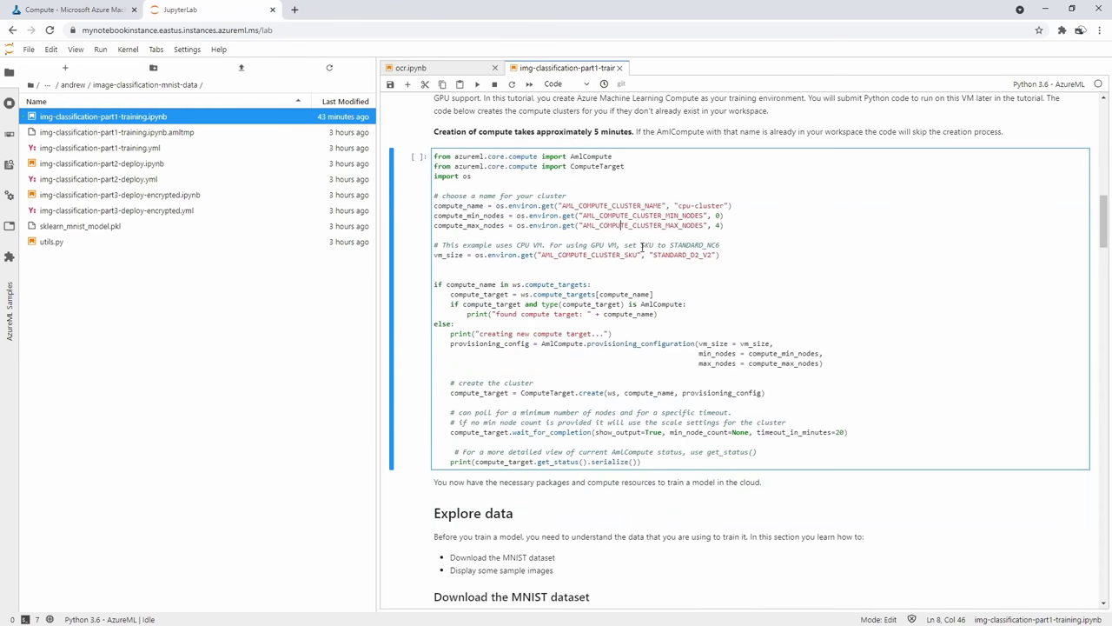
Check the compute clusters list in Azure Machine Learning studio and return to JupyterLab
click(87, 12)
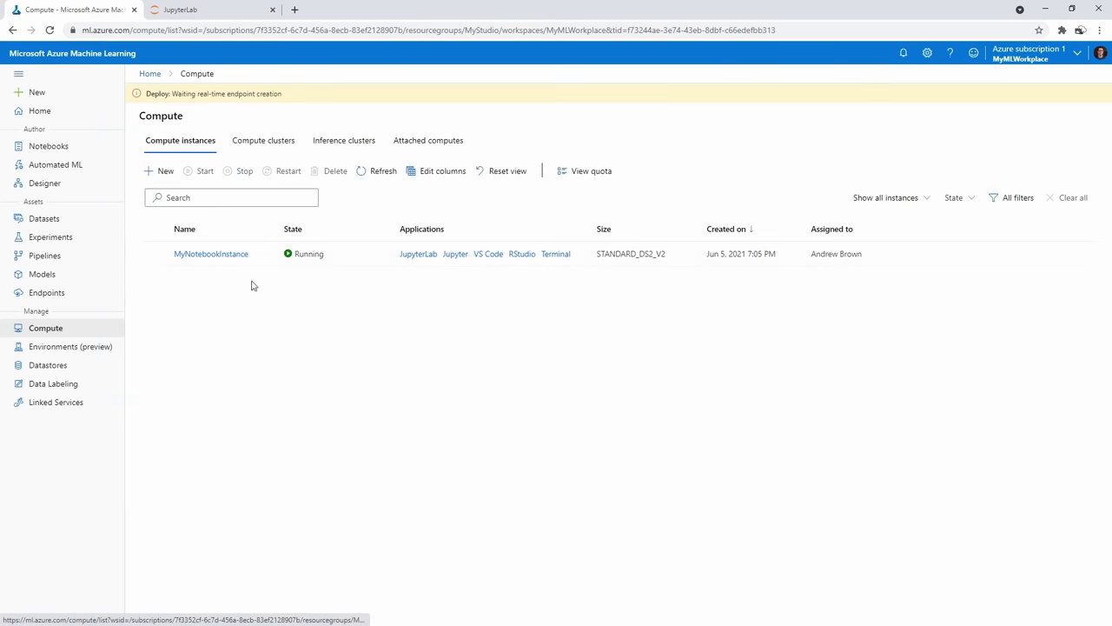
click(243, 141)
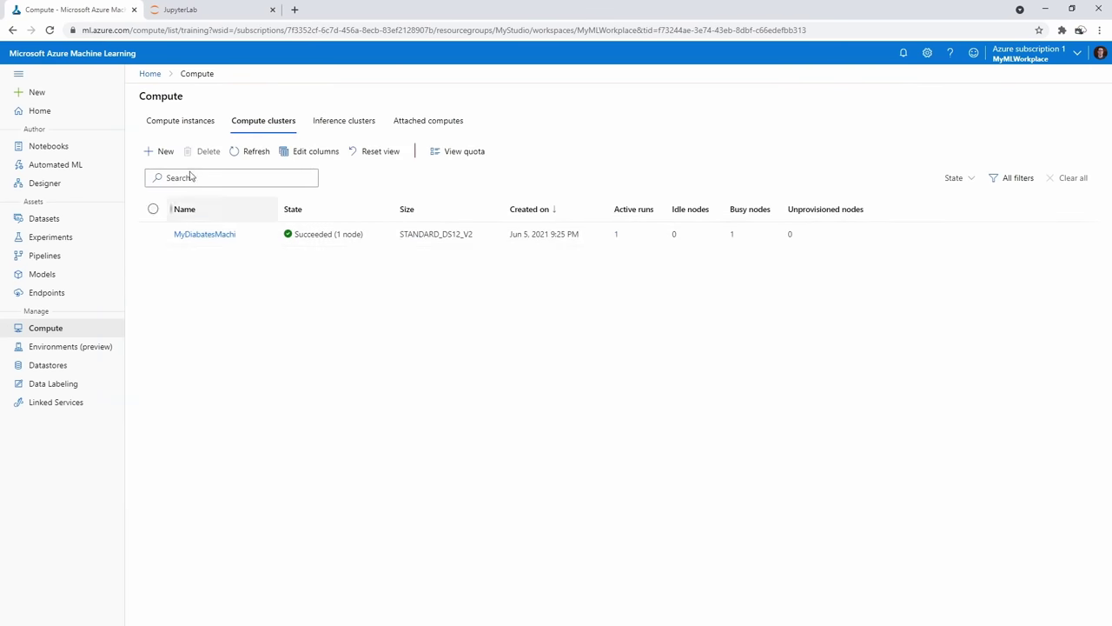
click(187, 10)
Read through the compute resource cell, examining the cluster name, node limits, VM size, existing-target check and provisioning code
click(552, 256)
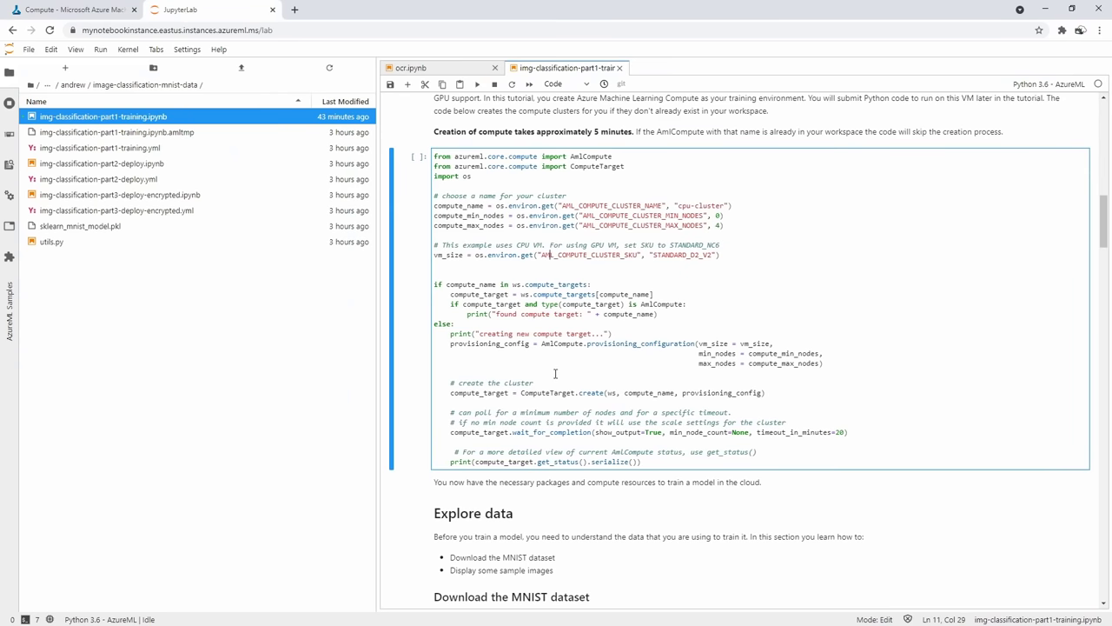
scroll(555, 373, up, 1)
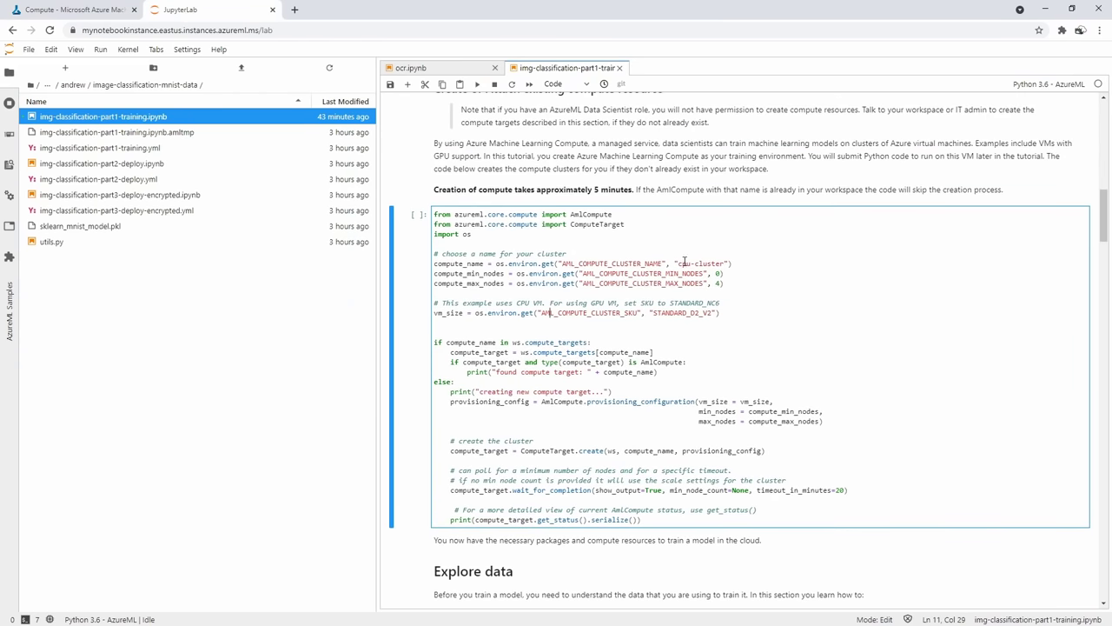
drag(680, 263, 721, 264)
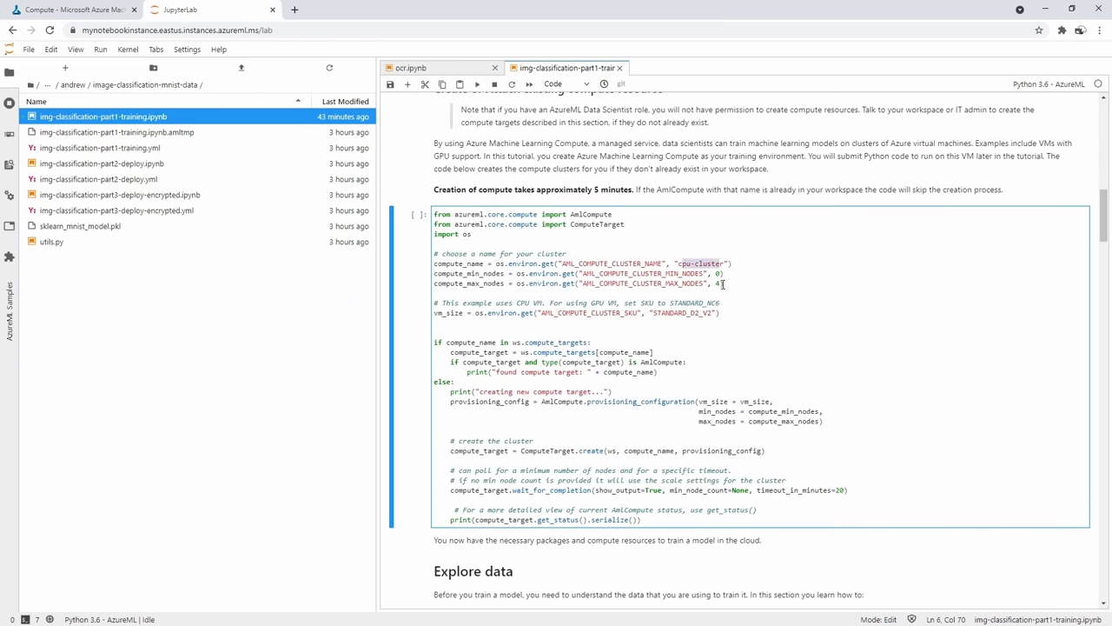
click(652, 310)
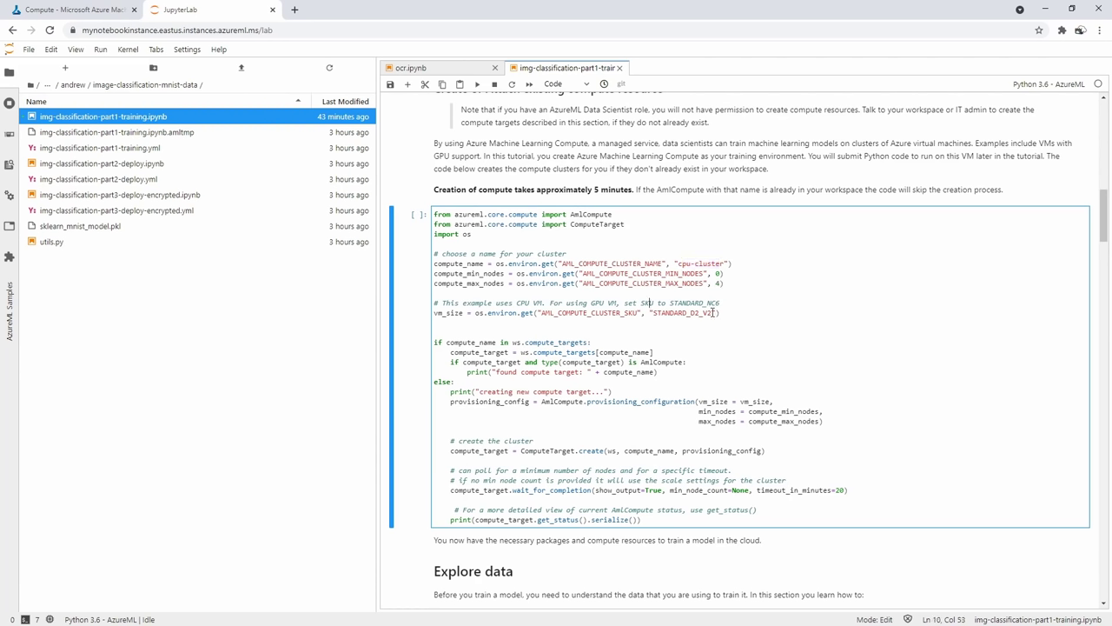
click(634, 318)
drag(520, 372, 581, 373)
click(588, 412)
scroll(559, 451, down, 1)
drag(520, 414, 714, 414)
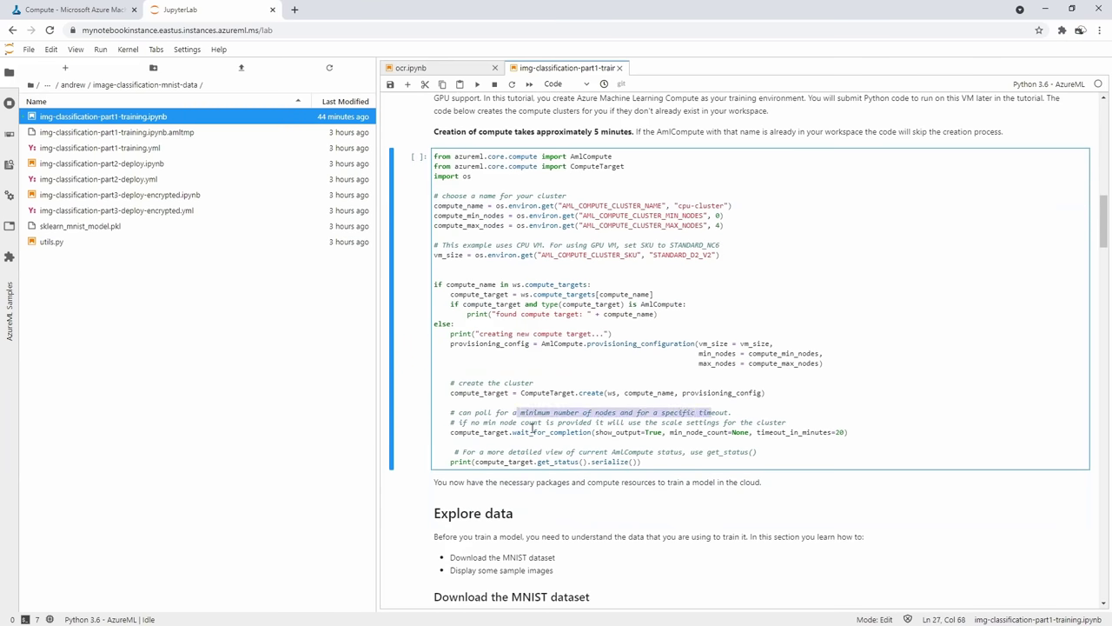
click(533, 344)
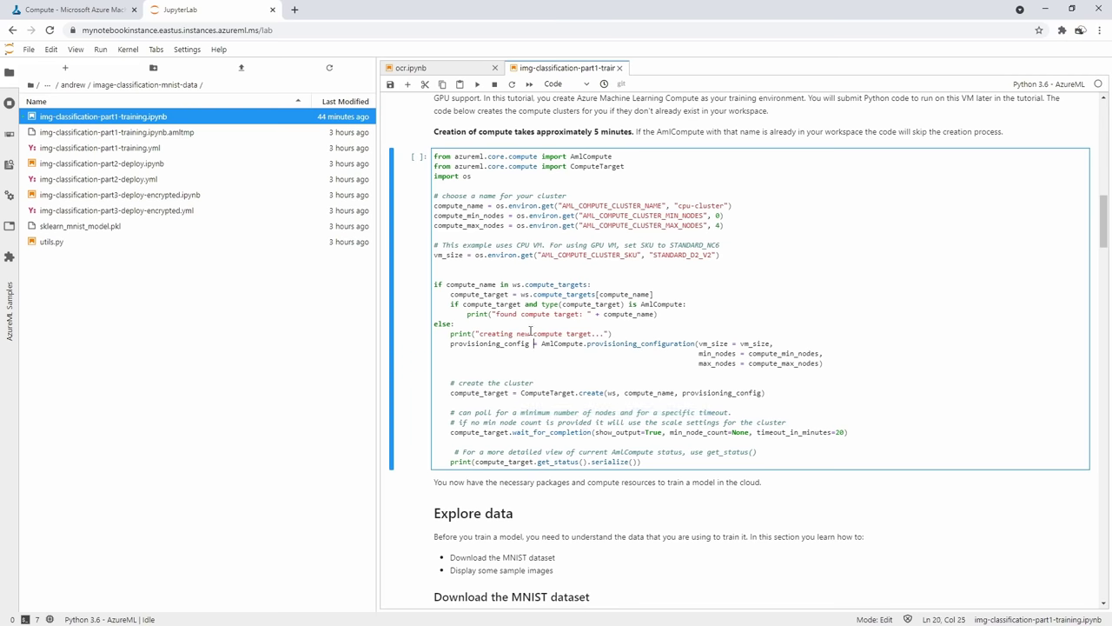
Run the compute resource cell to create cpu-cluster and check for it in Azure Machine Learning studio's compute clusters
click(477, 83)
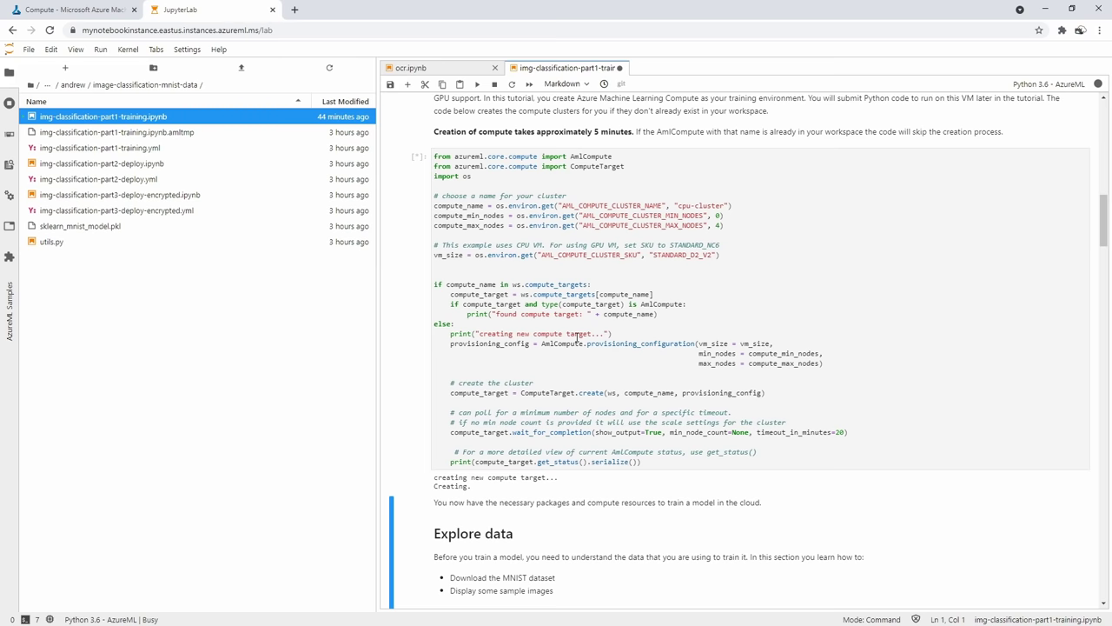
click(545, 265)
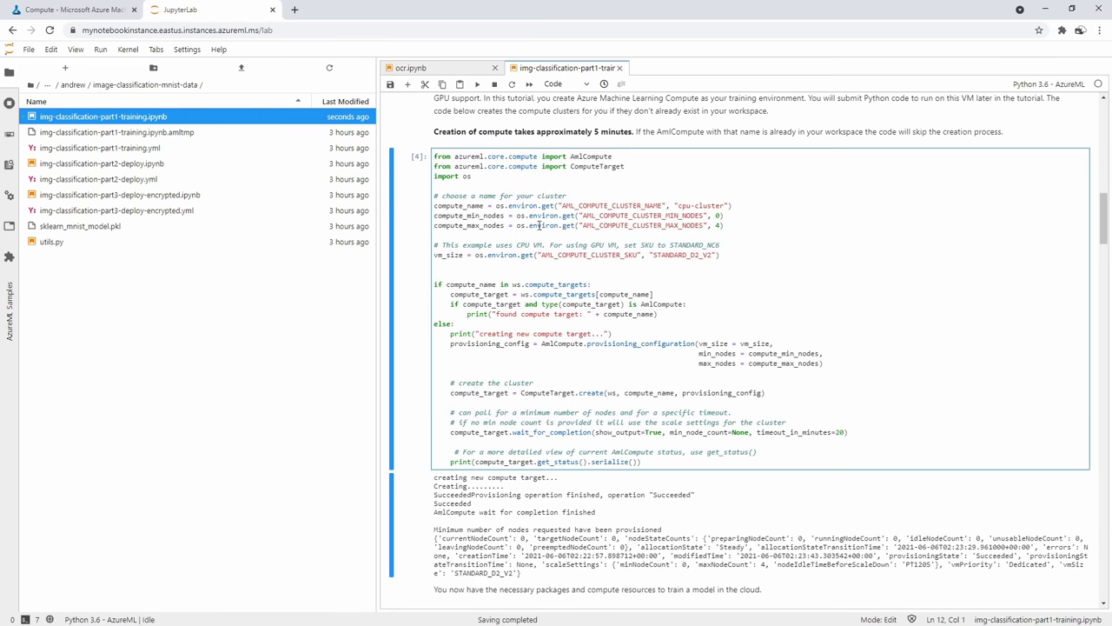
click(96, 24)
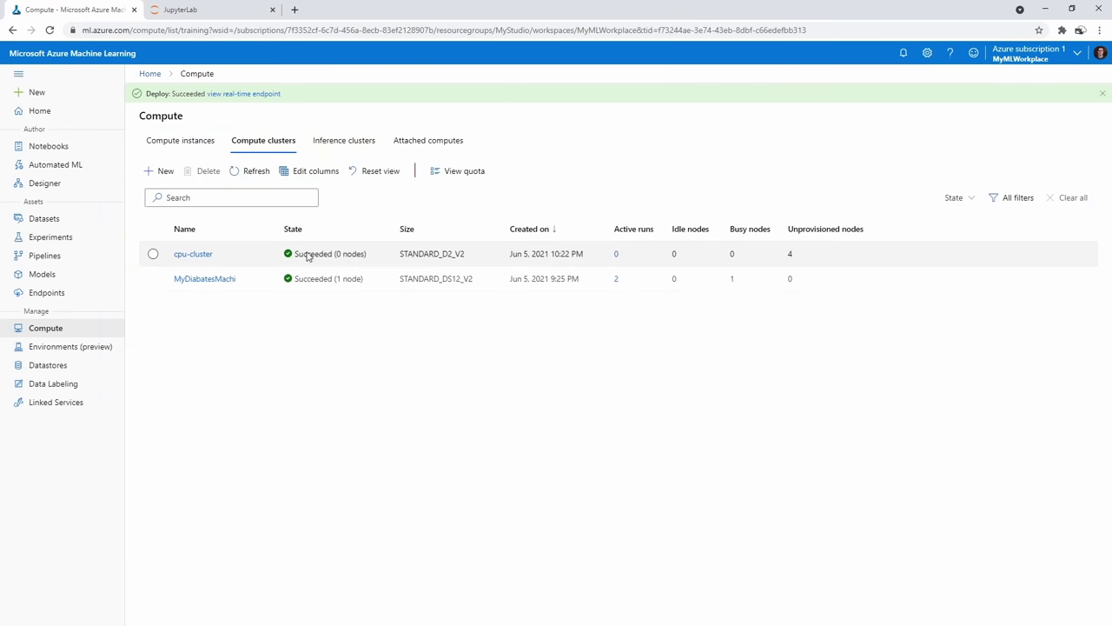
Return to JupyterLab and read the Explore data and Download the MNIST dataset sections, including the dataset download cell
click(219, 16)
scroll(624, 328, down, 5)
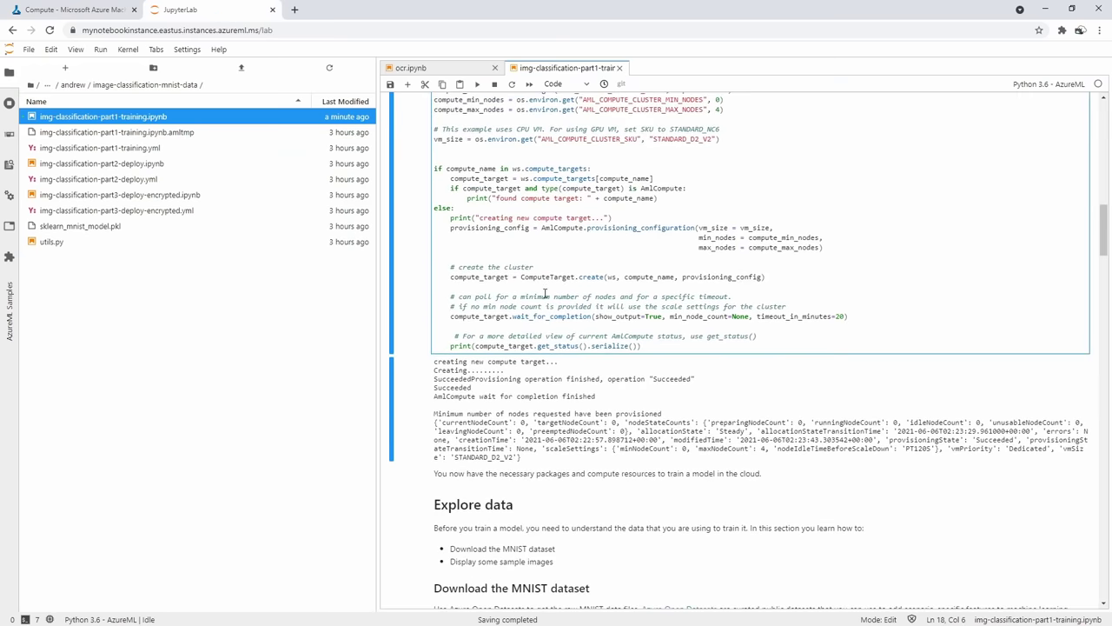
scroll(511, 268, down, 1)
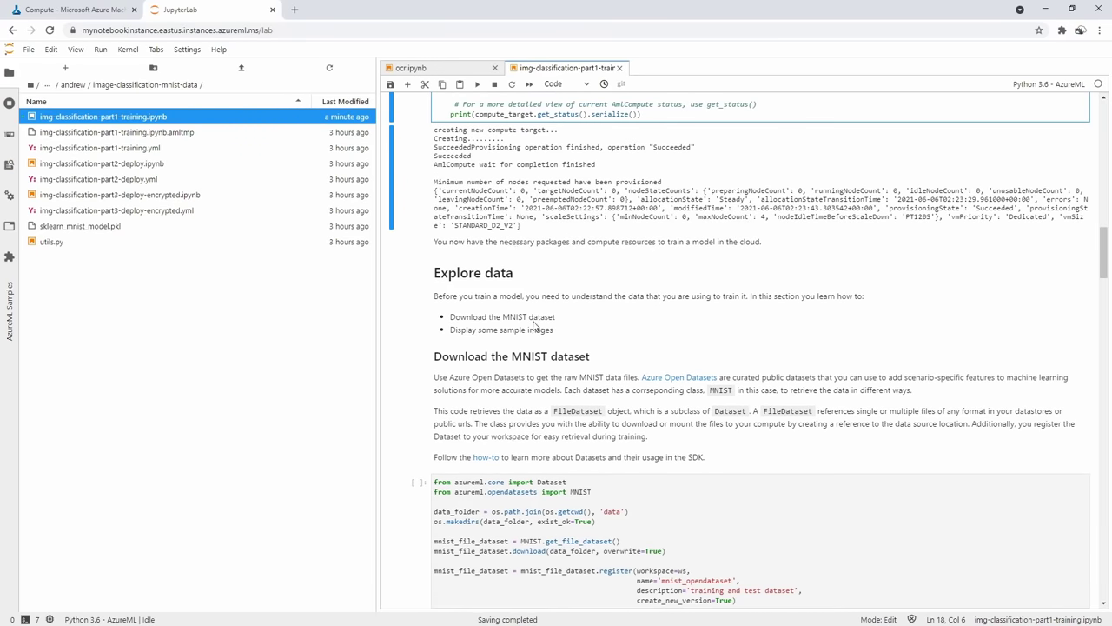
scroll(518, 334, down, 1)
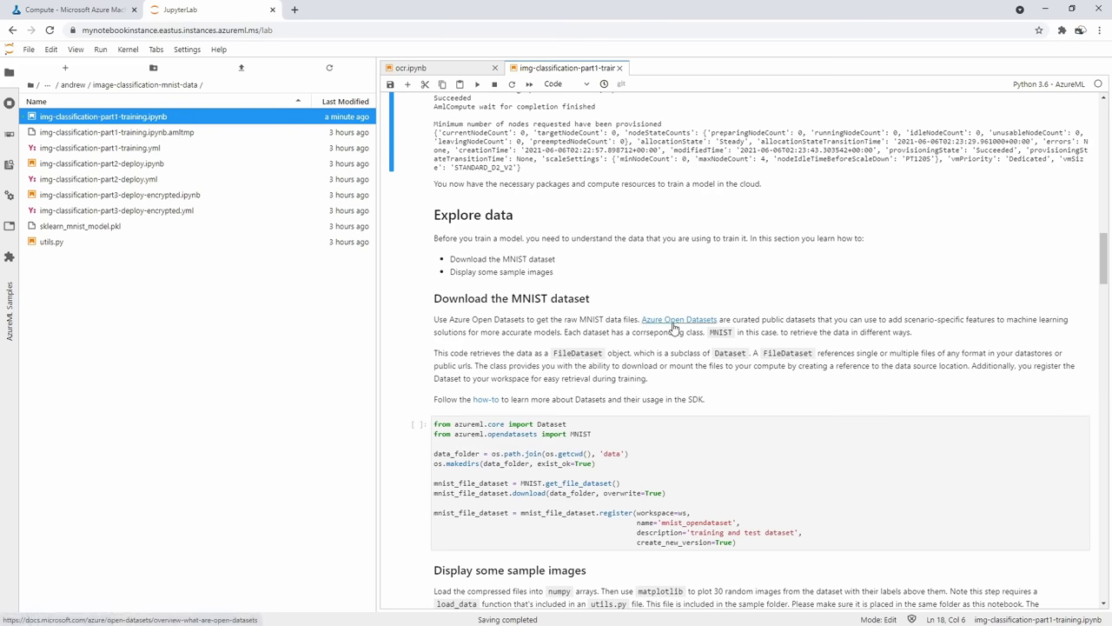
drag(451, 354, 548, 358)
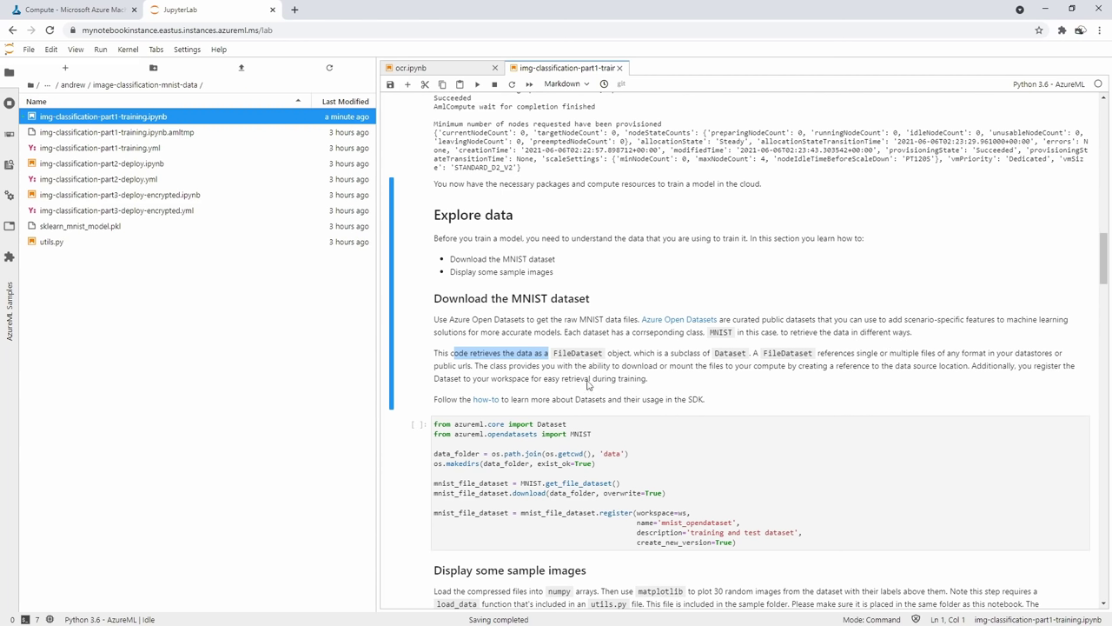
drag(517, 379, 619, 379)
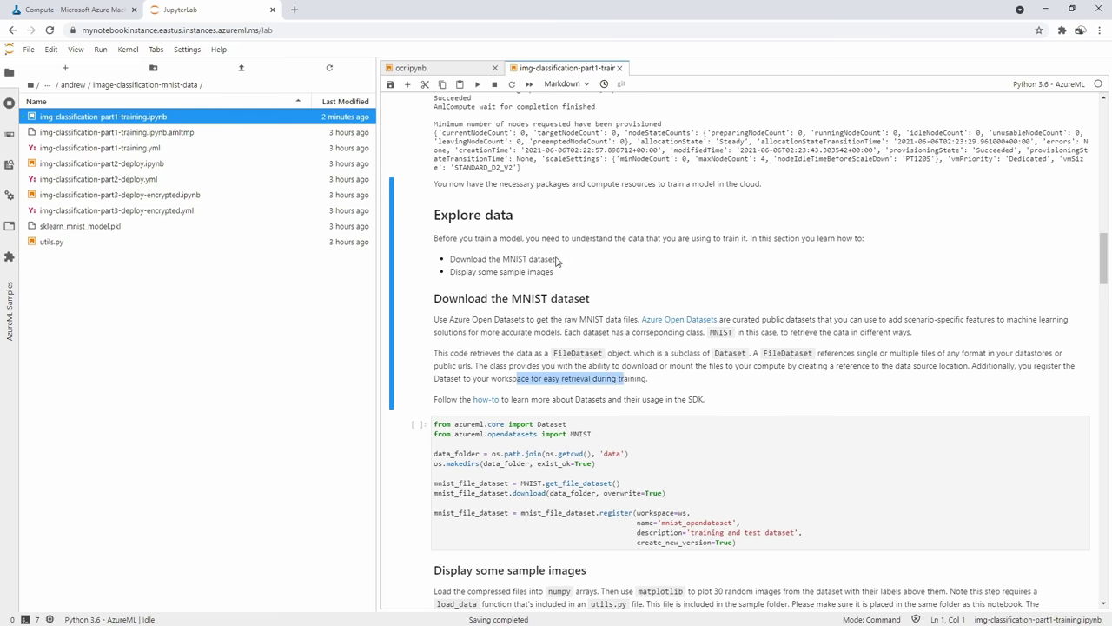
scroll(557, 258, down, 1)
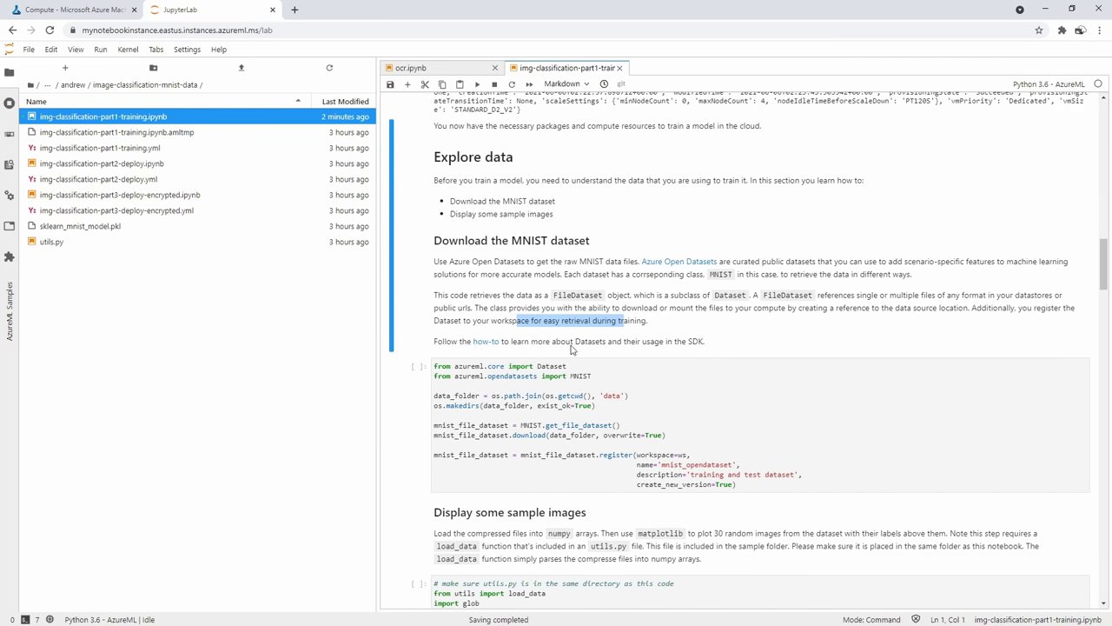
scroll(589, 277, down, 1)
click(606, 320)
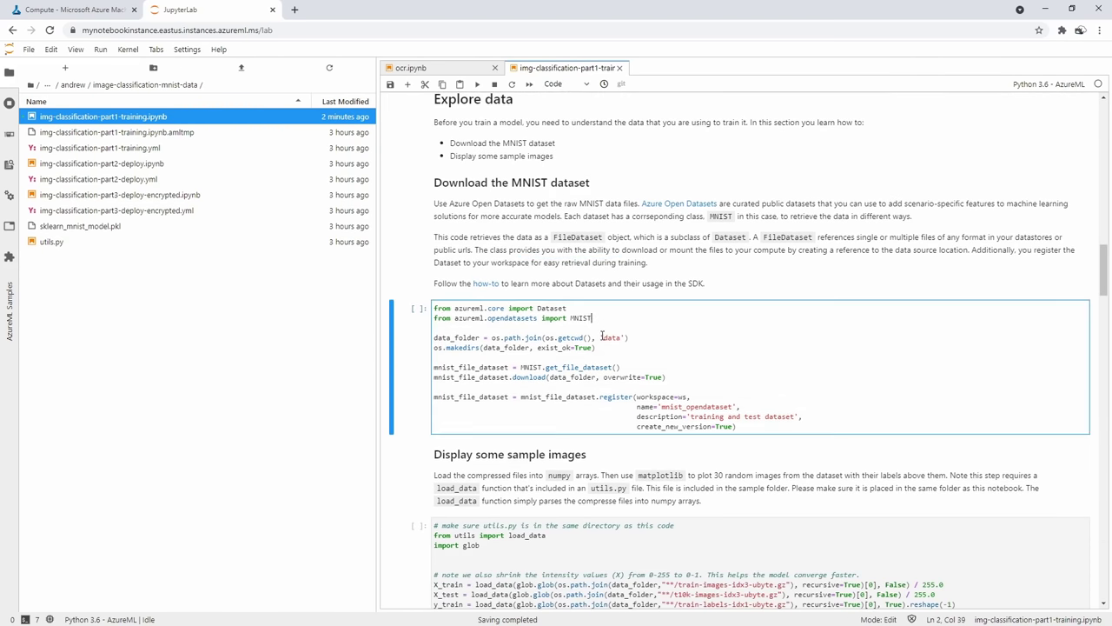
Review the MNIST dataset download cell and run it to download the files into the data folder and register mnist_opendataset
double_click(514, 318)
double_click(470, 341)
drag(467, 348, 613, 367)
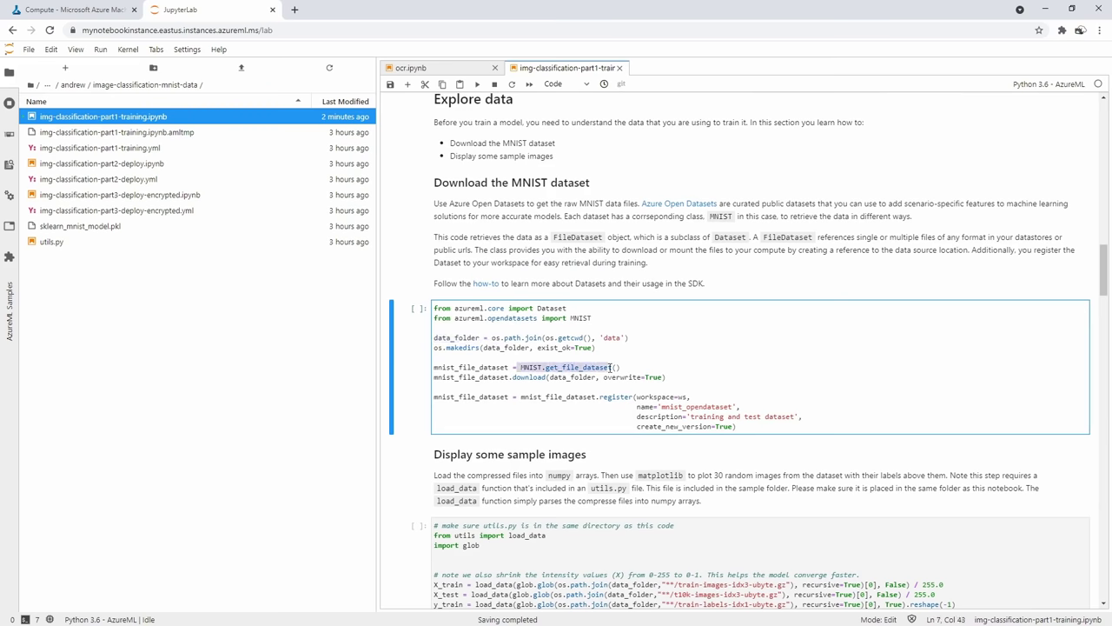
double_click(487, 367)
double_click(531, 377)
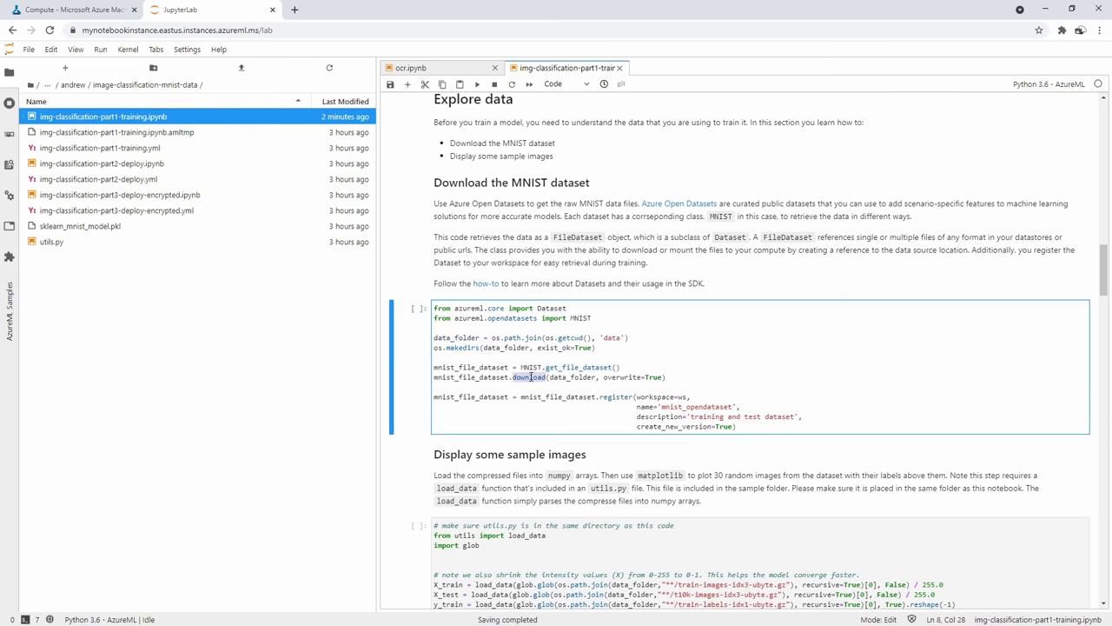
scroll(536, 369, down, 1)
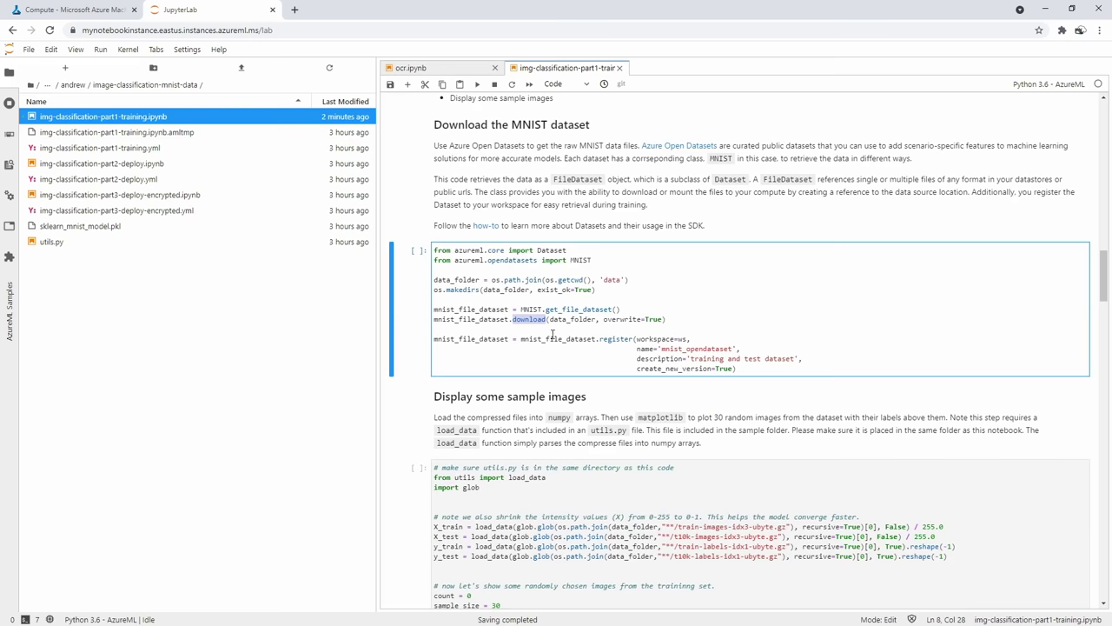
click(556, 330)
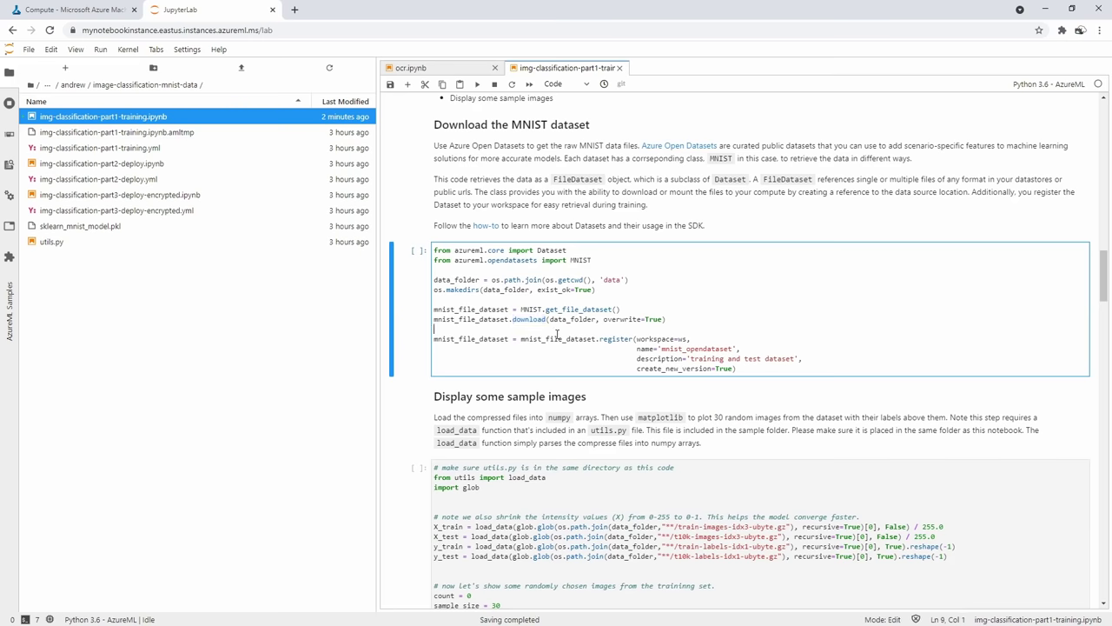
click(476, 84)
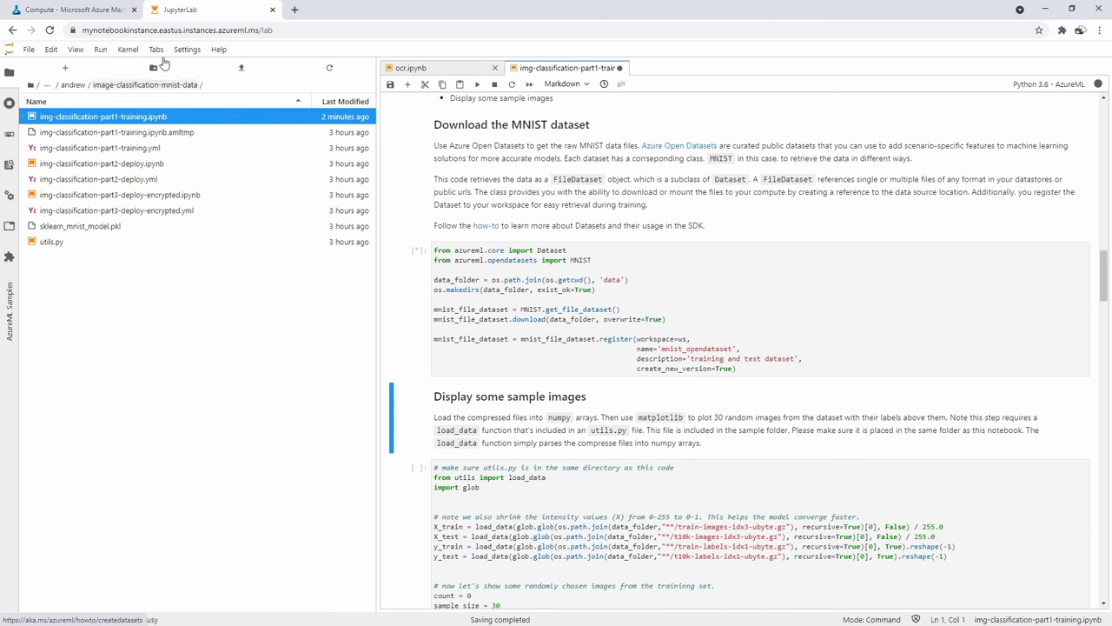
Open the Datasets list in Azure Machine Learning studio, widen the Name and Data source columns, and refresh the list
click(91, 11)
click(62, 216)
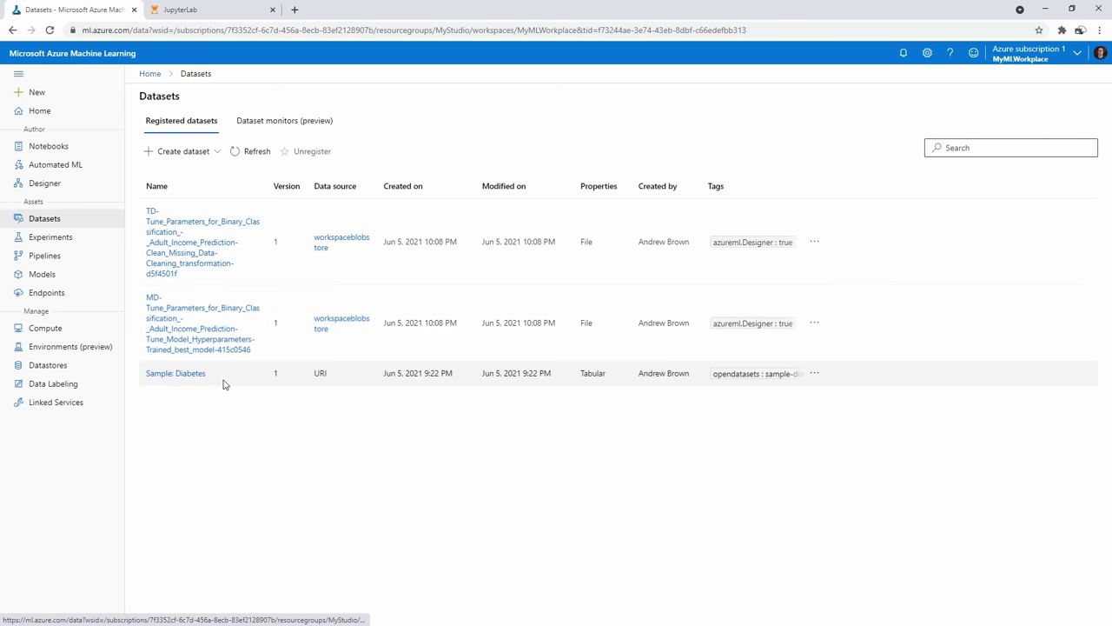
drag(278, 184, 465, 184)
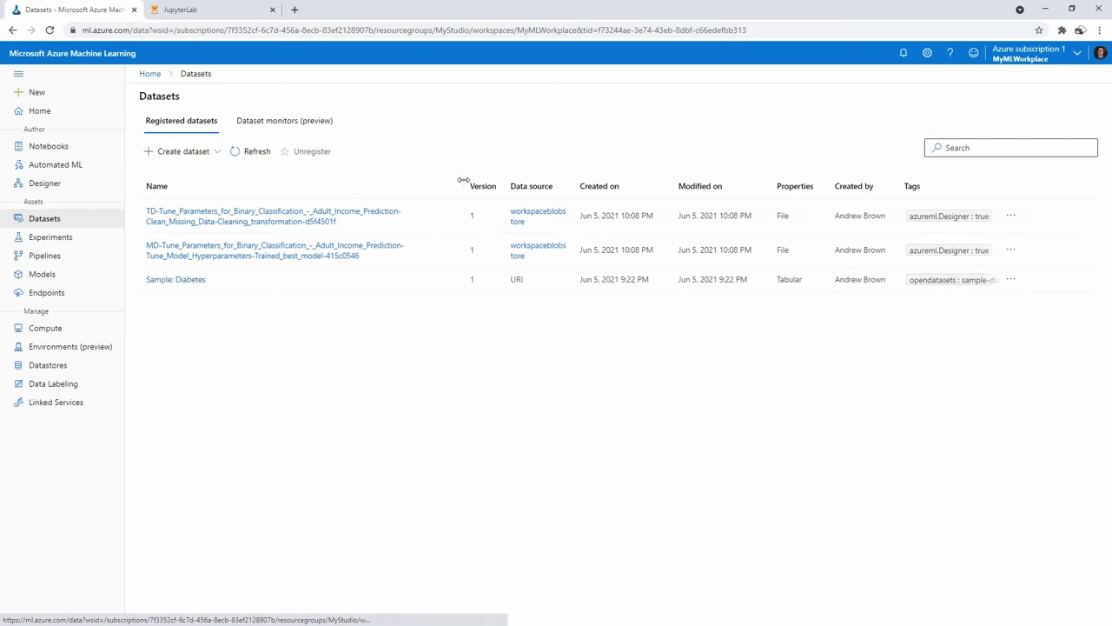
drag(574, 185, 661, 185)
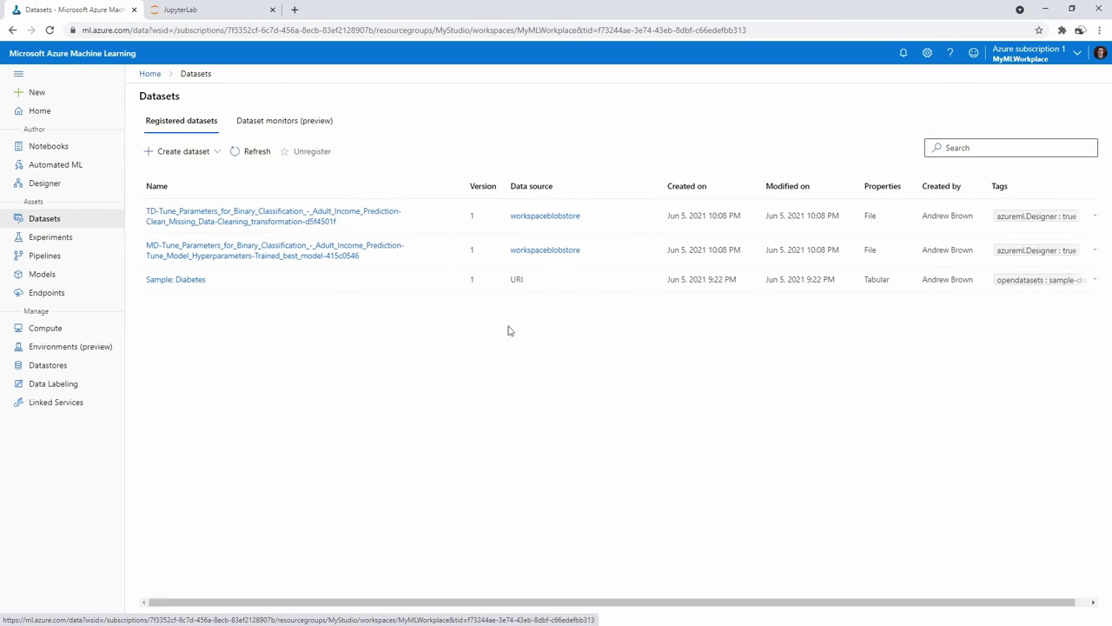
click(258, 152)
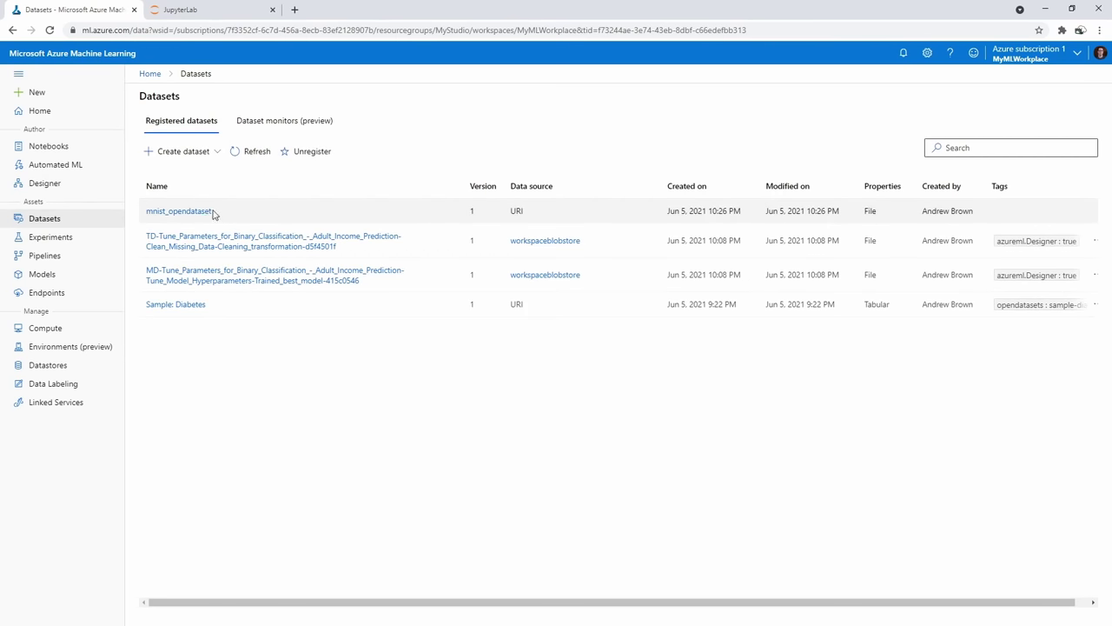
Open the mnist_opendataset dataset, explore its files, and return to JupyterLab
click(211, 213)
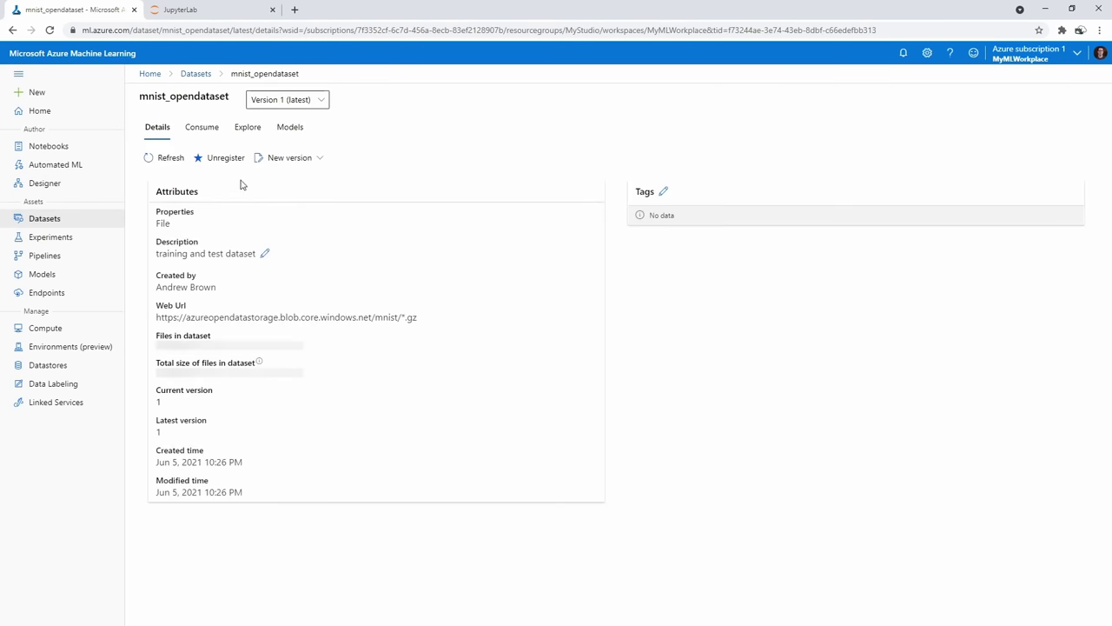
click(244, 128)
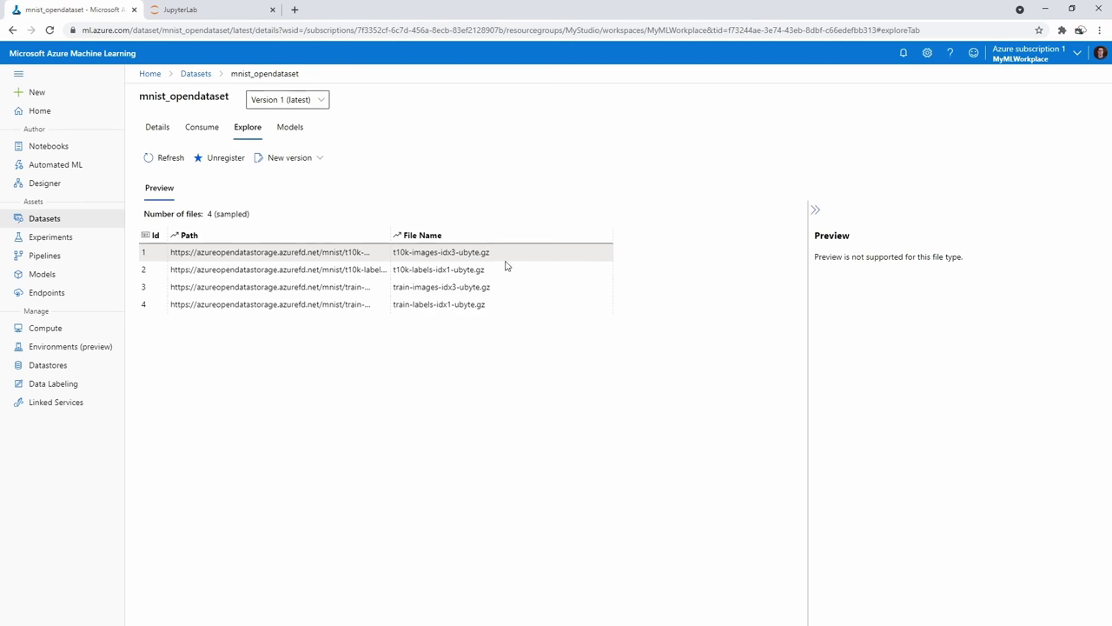
click(193, 11)
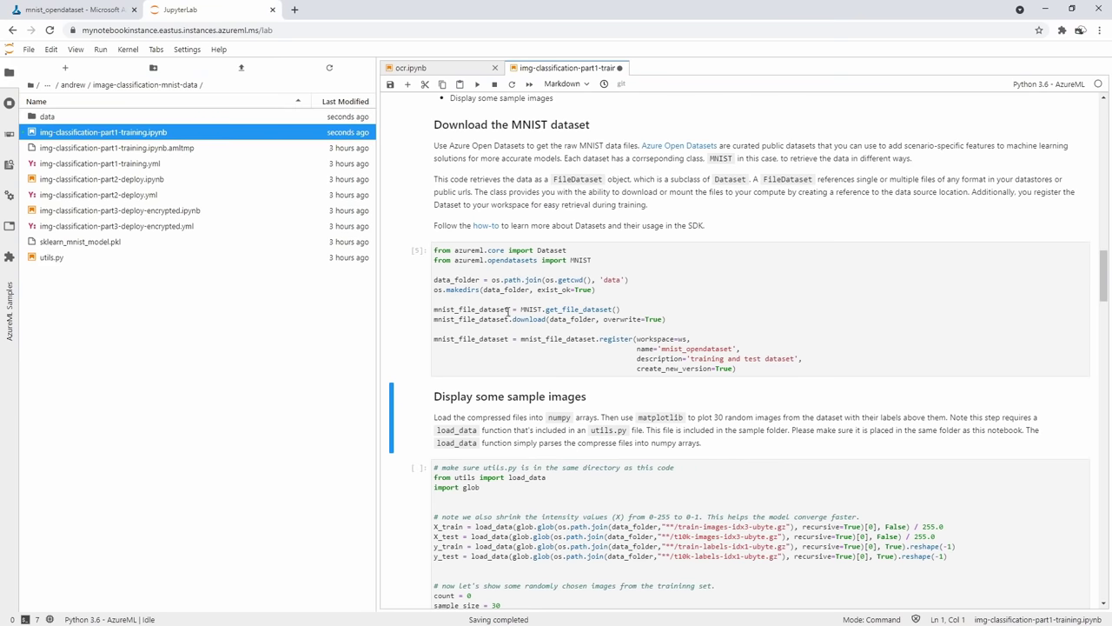
Read the Display some sample images section, covering the random image plot and the load_data function's utils.py file
scroll(509, 311, down, 2)
click(538, 340)
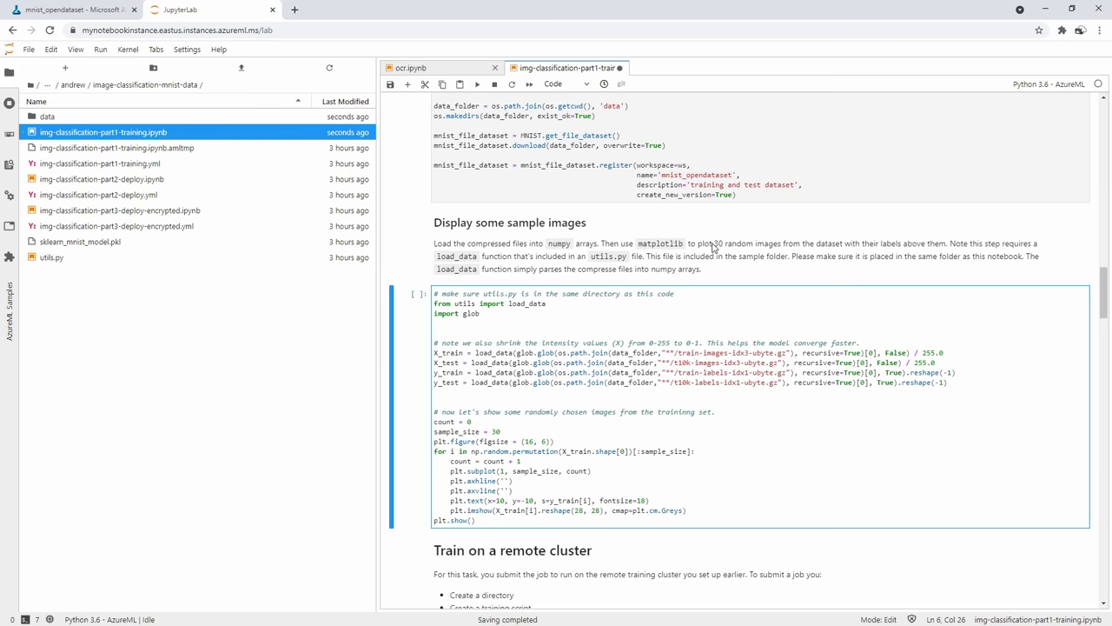
drag(700, 247, 999, 246)
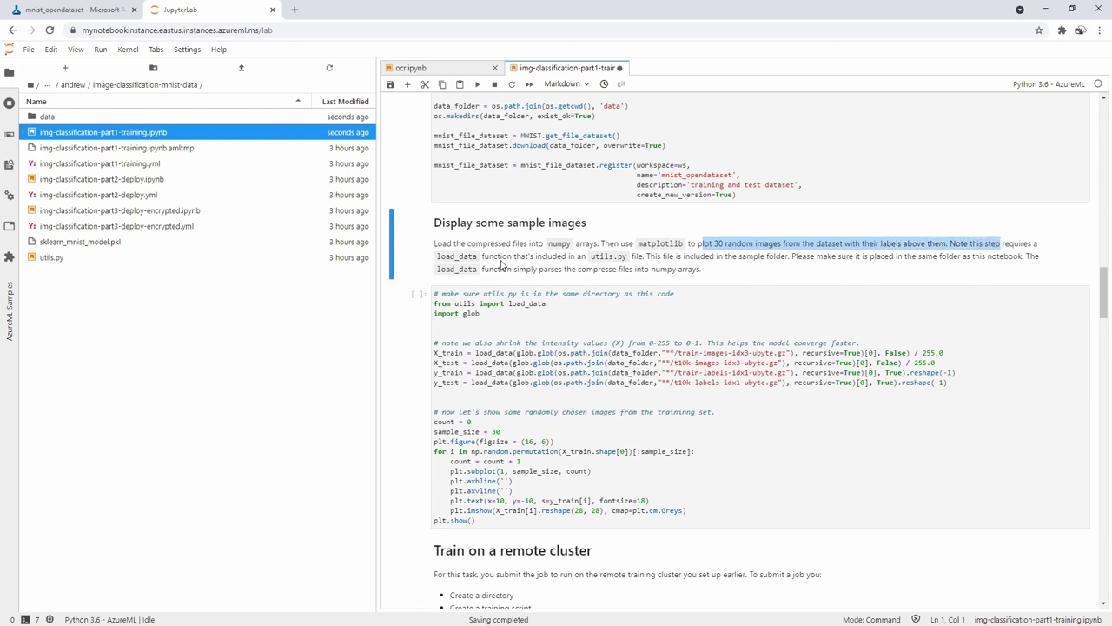
drag(493, 258, 748, 259)
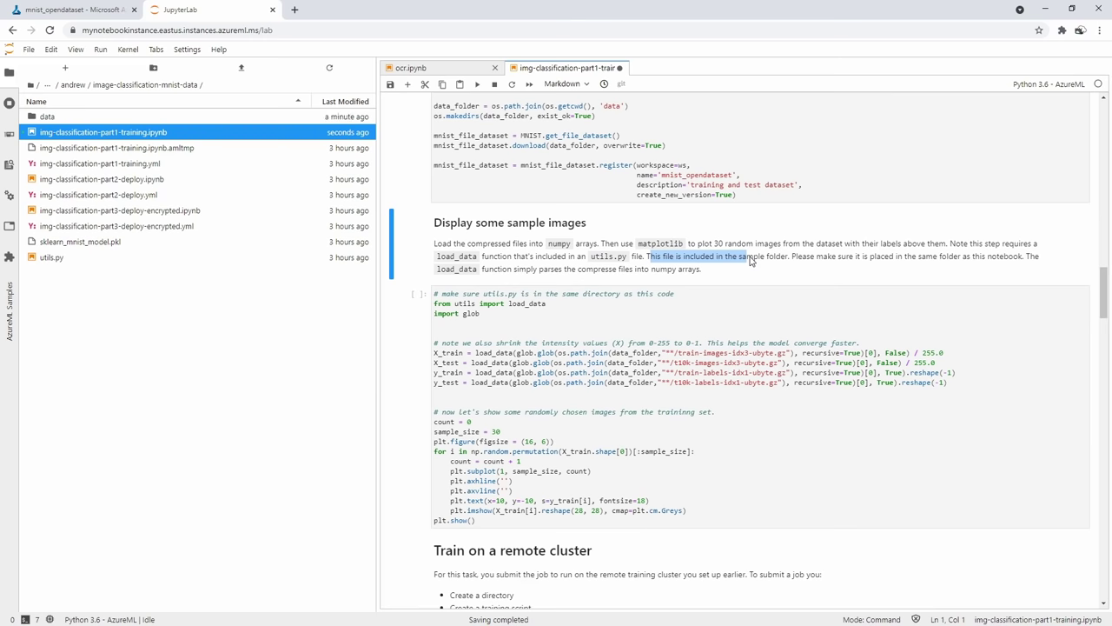
Open utils.py, examine its load_data function, and close the file
double_click(75, 259)
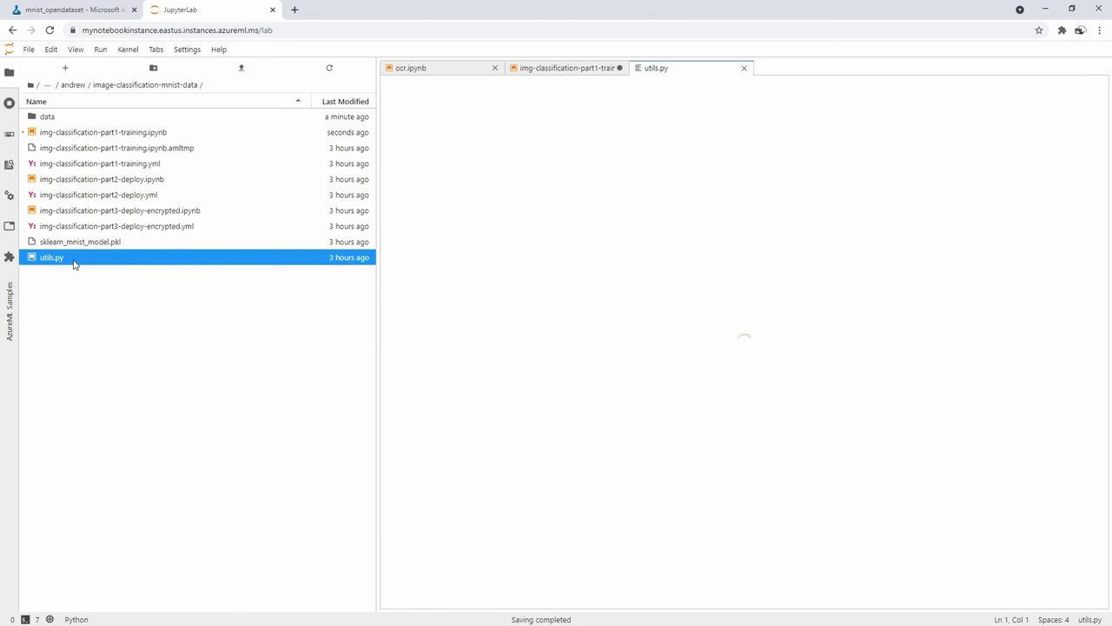
drag(477, 186, 556, 290)
click(562, 312)
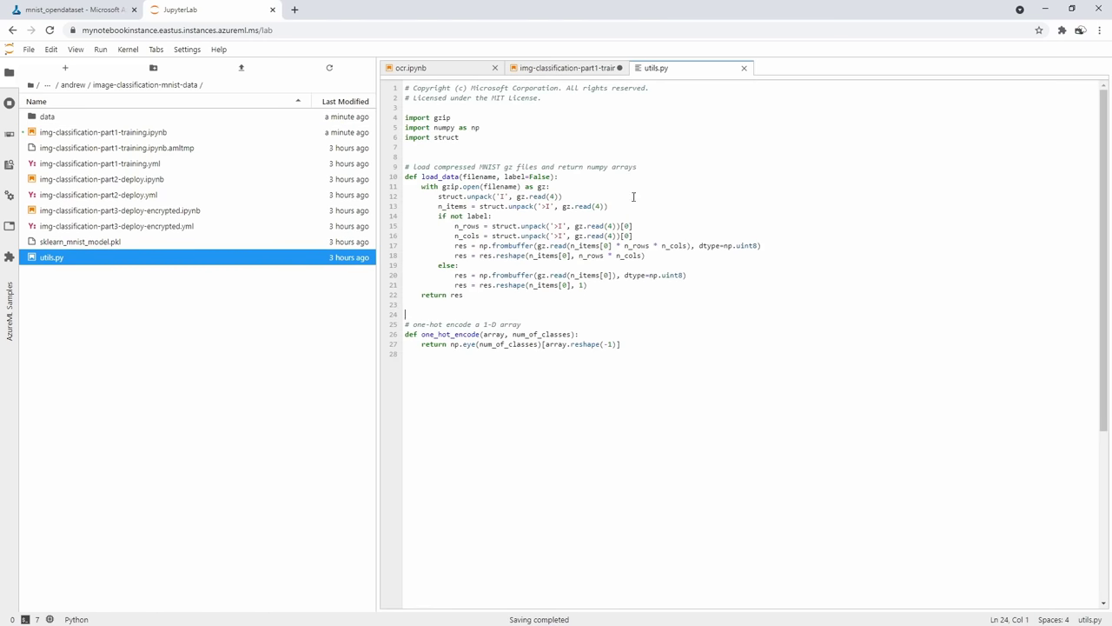
click(744, 68)
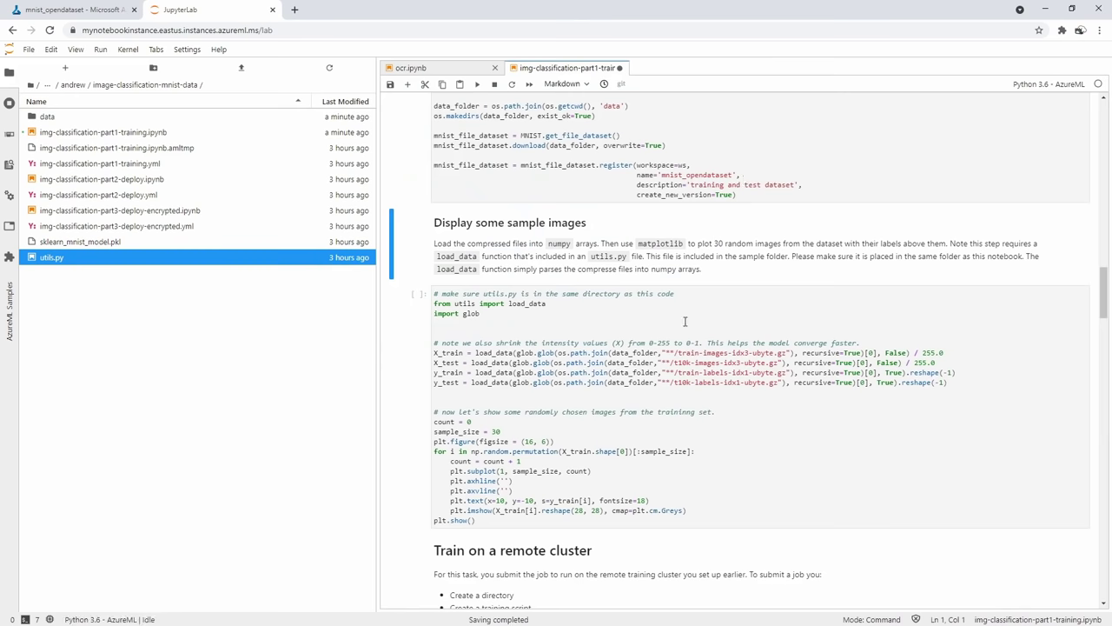
Run the sample images cell to plot 30 random MNIST images, and review its train/test loading and plotting code
click(578, 328)
click(477, 85)
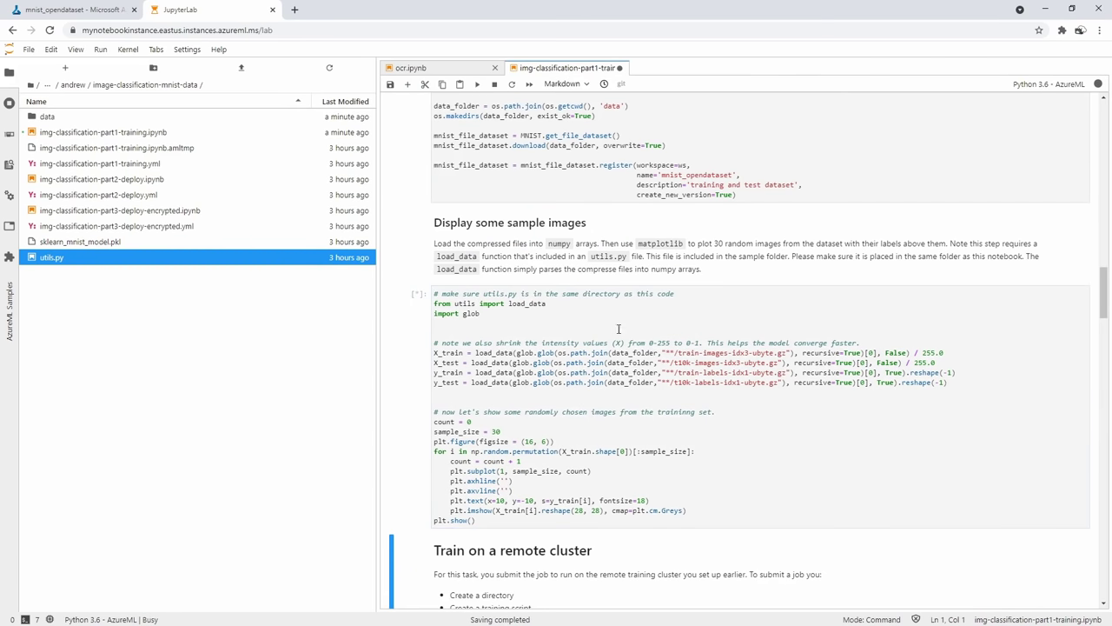
click(529, 238)
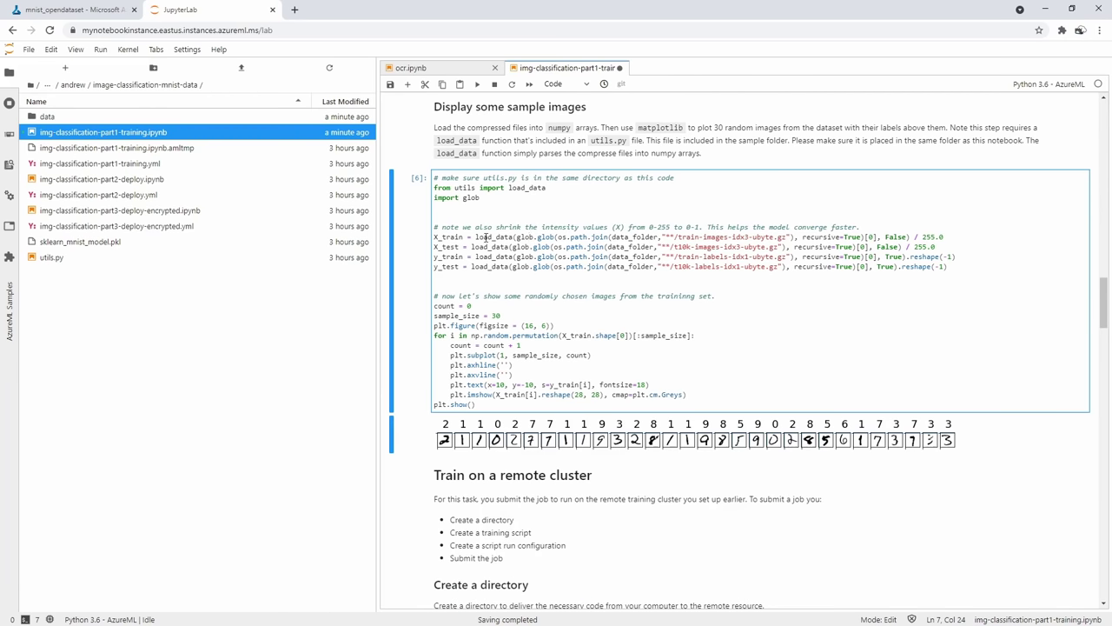
double_click(447, 247)
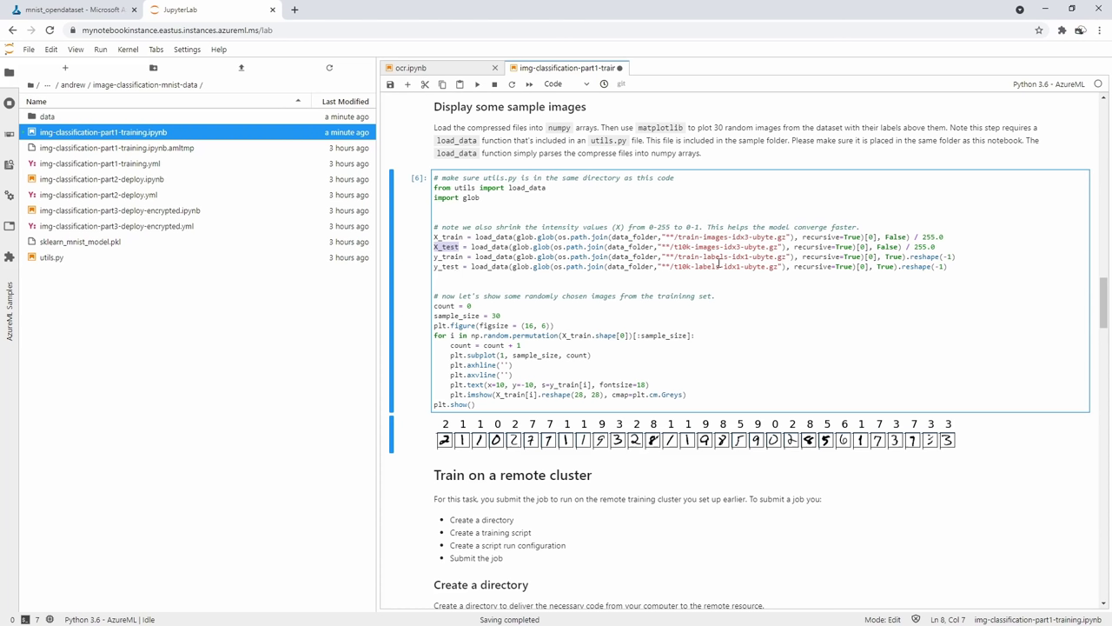
click(861, 256)
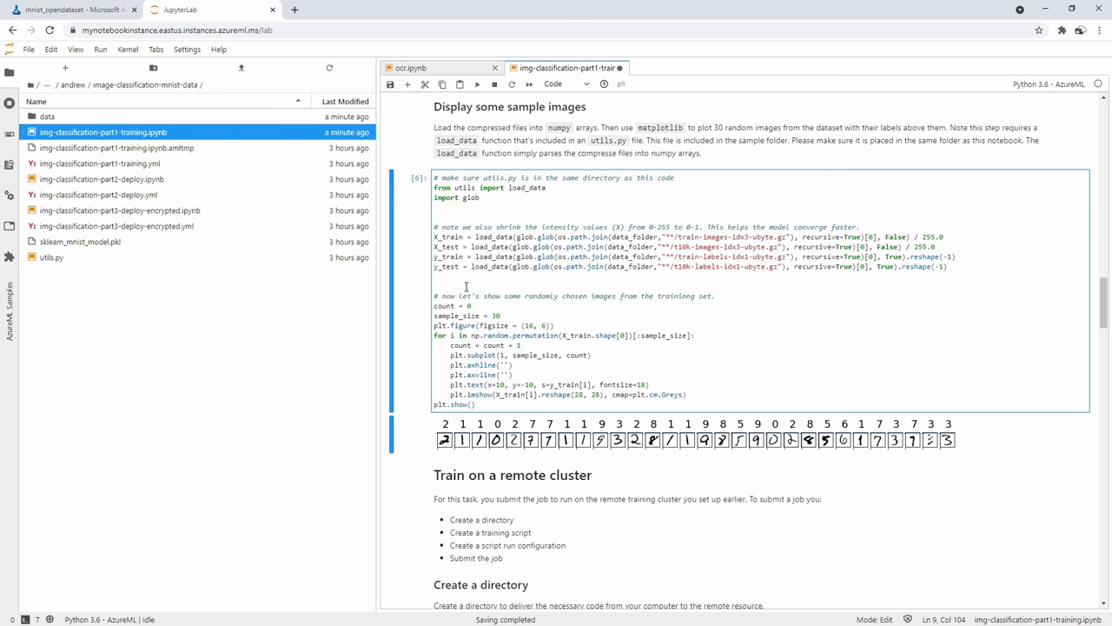
drag(549, 278, 424, 227)
click(549, 278)
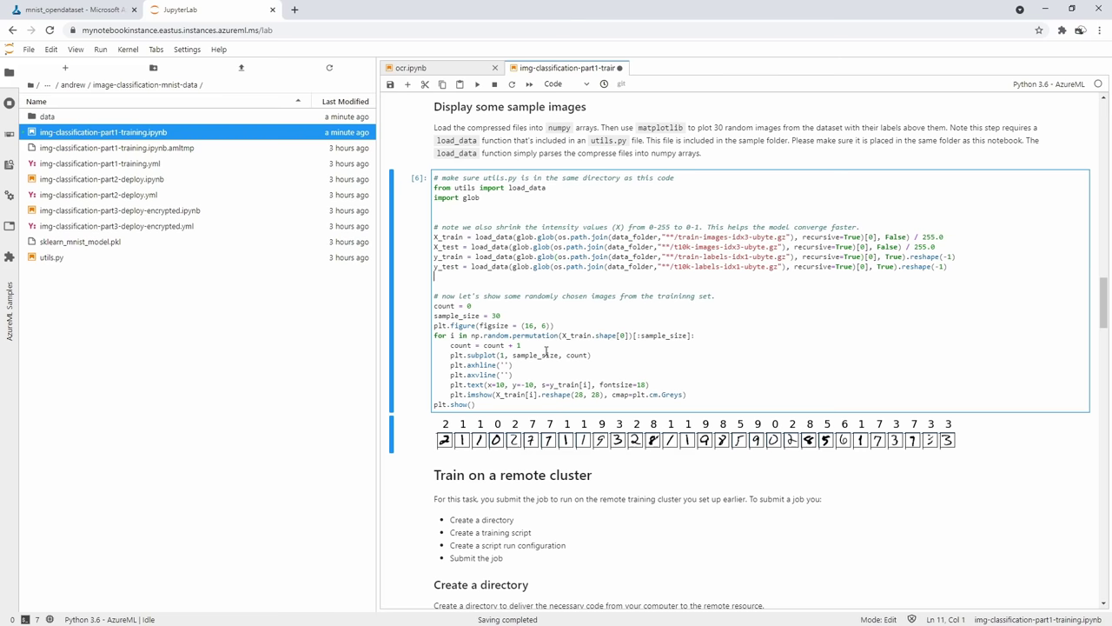
drag(460, 297, 506, 374)
Read the Train on a remote cluster outline and run the Create a directory cell to make the sklearn-mnist folder
scroll(539, 365, down, 1)
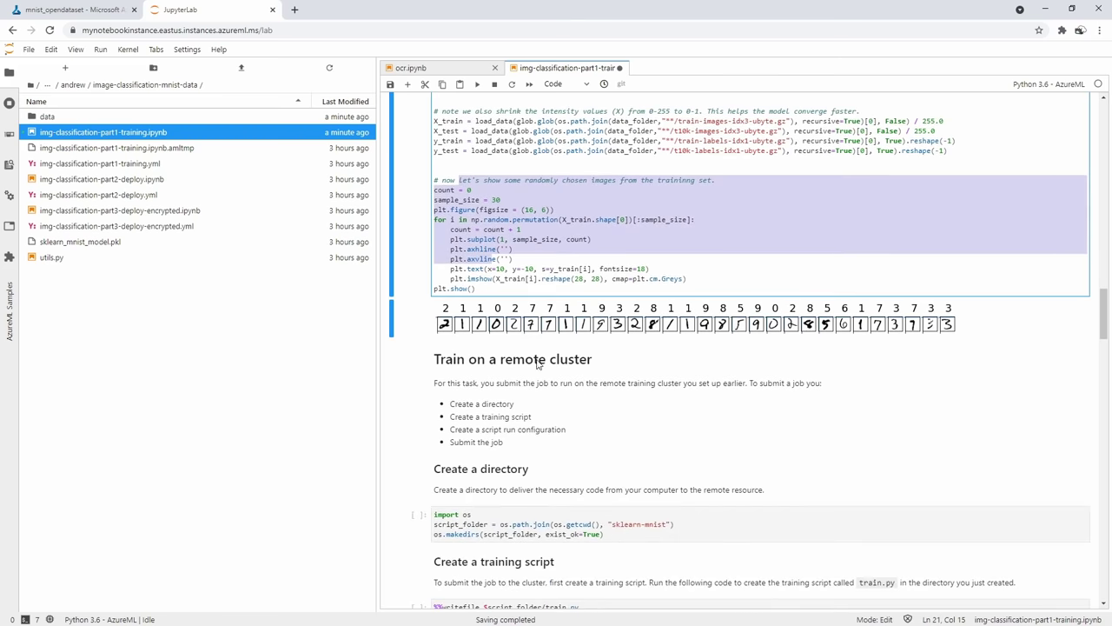
scroll(829, 374, down, 1)
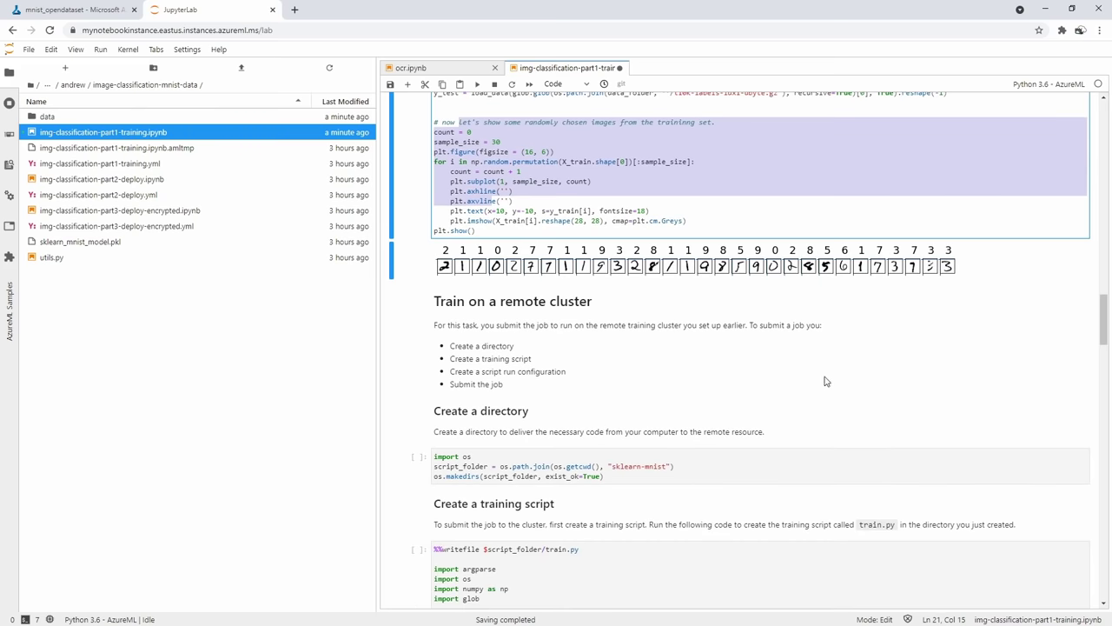
scroll(819, 368, down, 1)
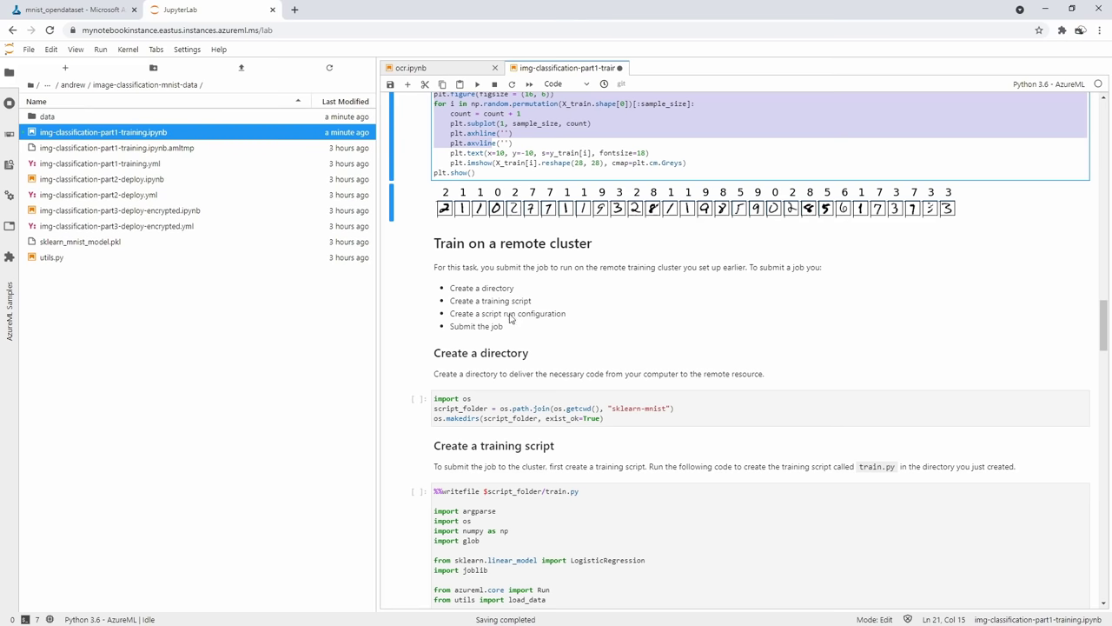
scroll(510, 318, down, 1)
click(515, 349)
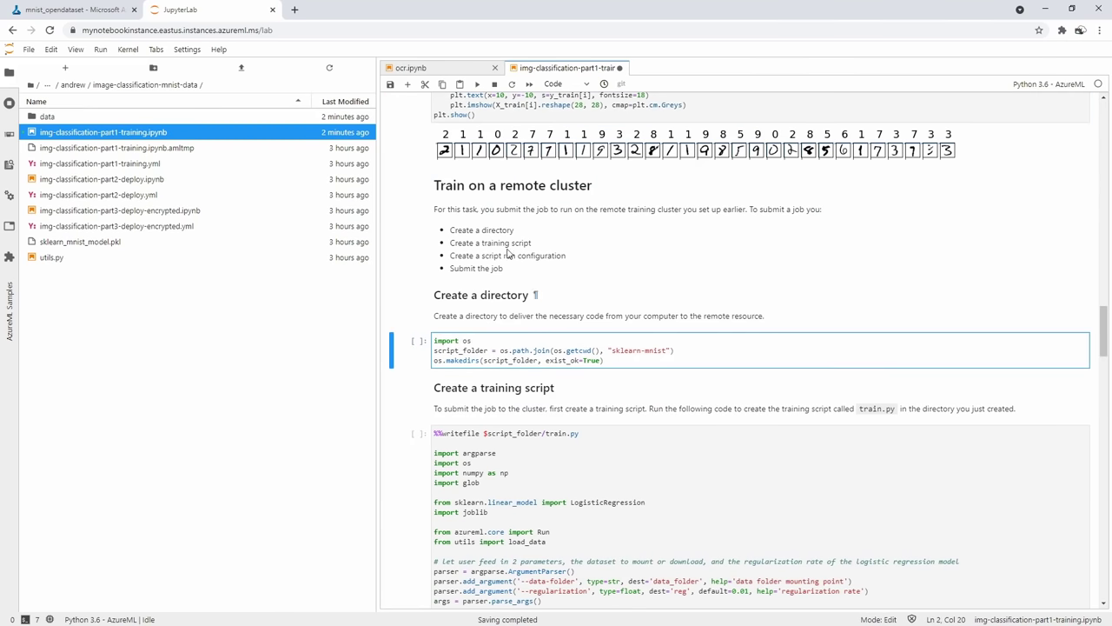
click(477, 84)
Check the contents of the sklearn-mnist folder and return to the image-classification-mnist-data folder
scroll(542, 391, down, 1)
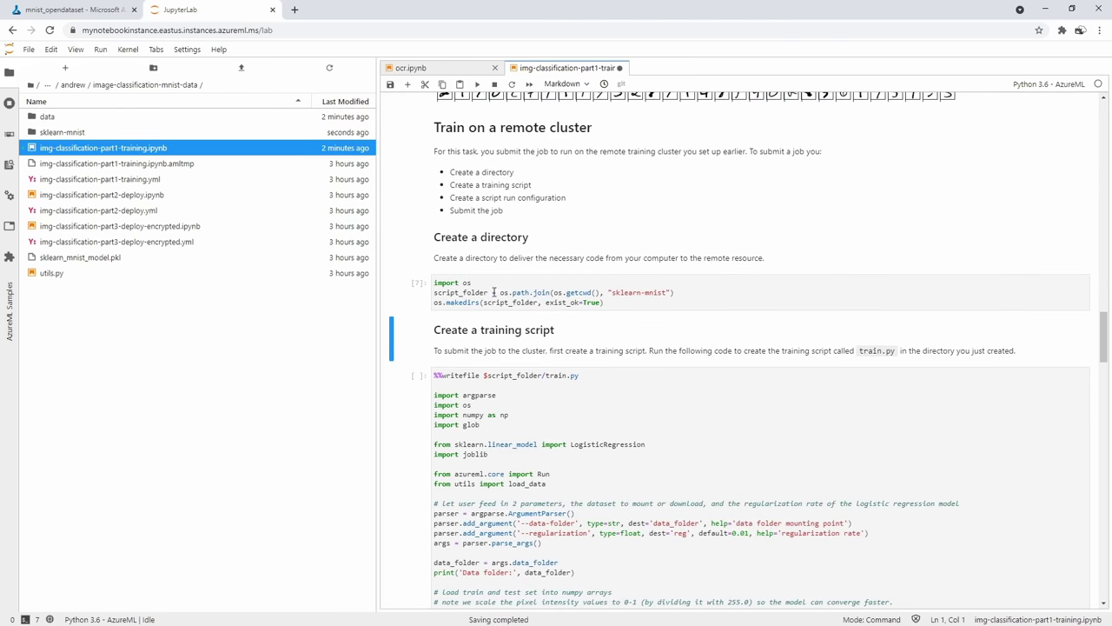
double_click(61, 132)
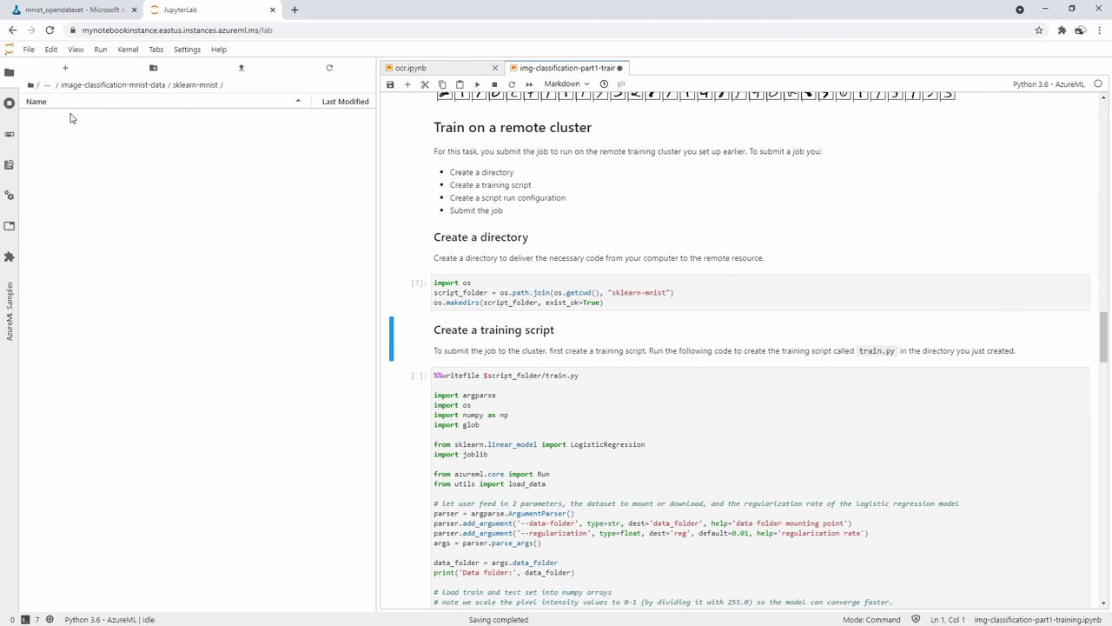
click(160, 86)
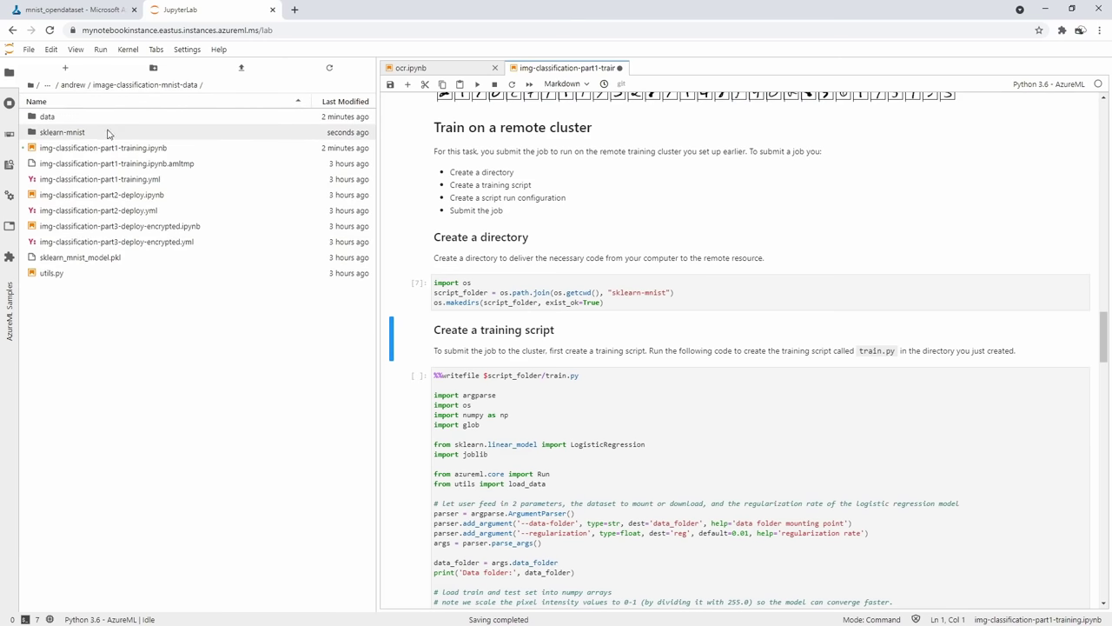
Review the Create a training script cell and run it to write train.py into the script folder
scroll(523, 213, down, 2)
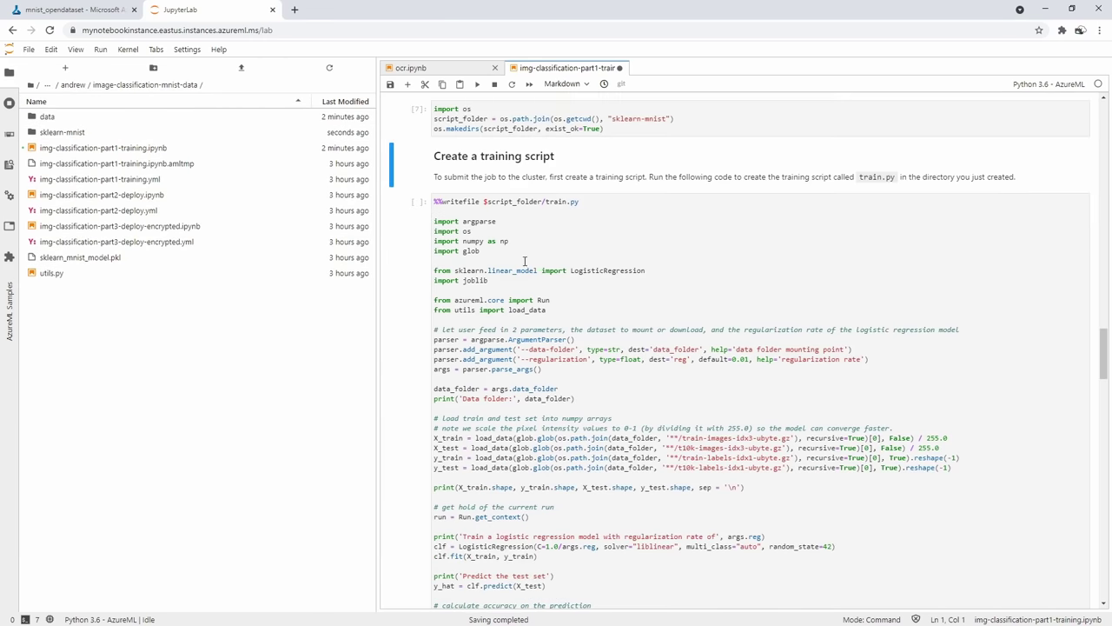
click(486, 212)
scroll(574, 265, down, 2)
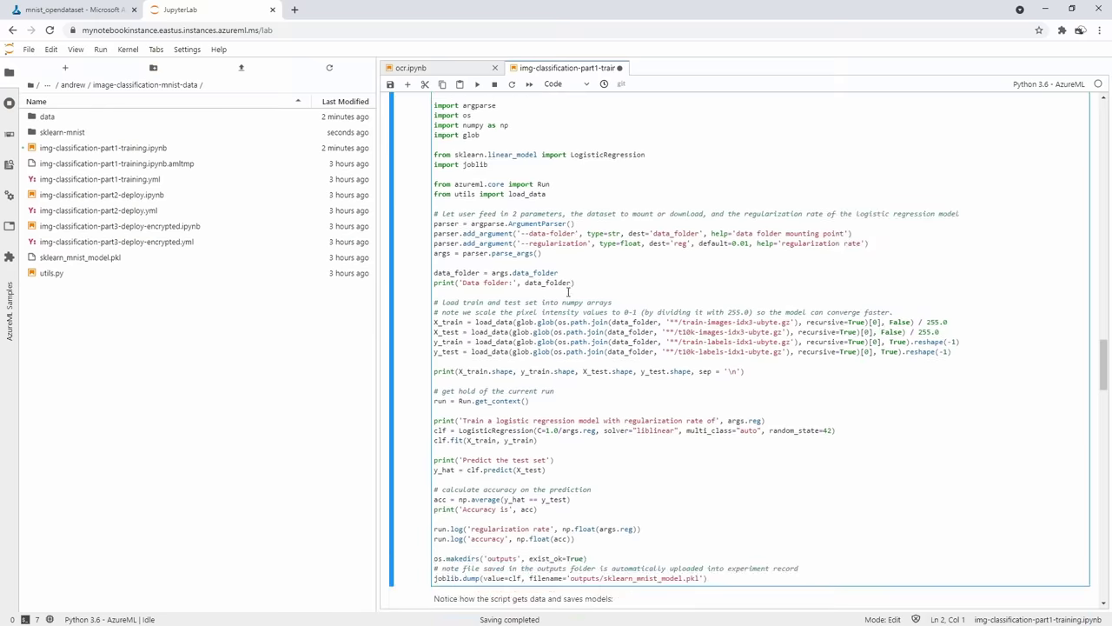
click(532, 233)
click(477, 85)
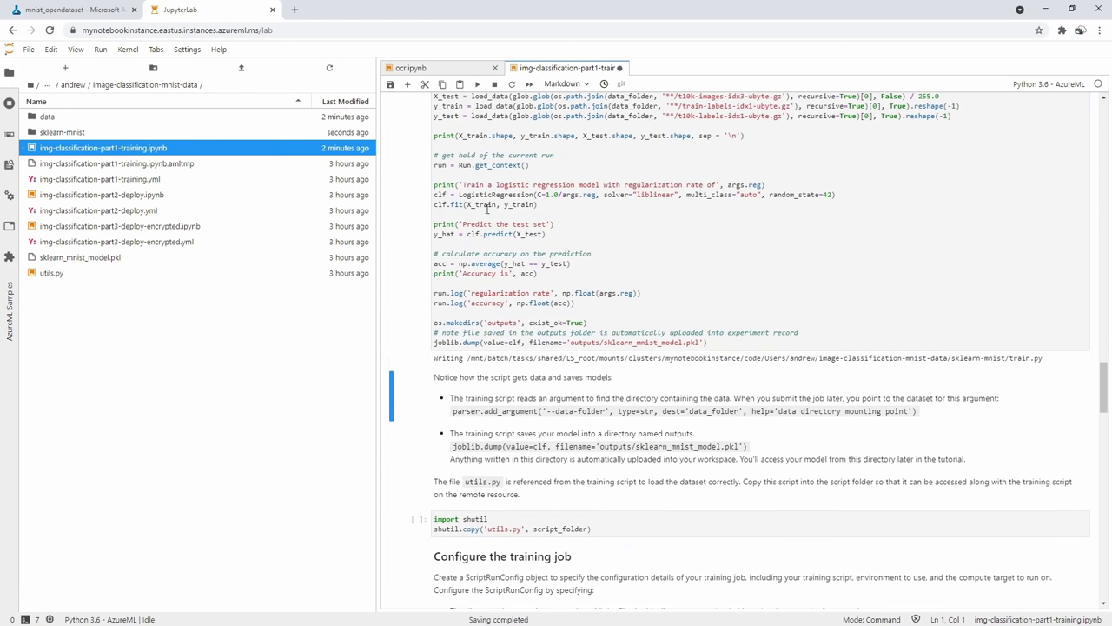
Open train.py from the sklearn-mnist folder and examine the training script's code
click(111, 136)
double_click(111, 137)
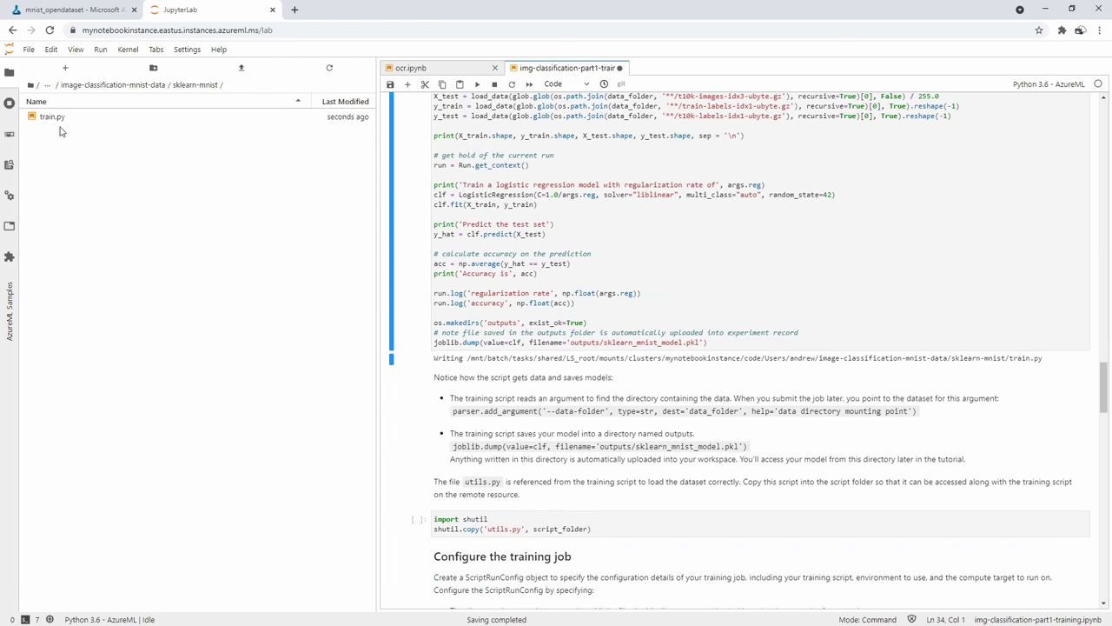
double_click(60, 117)
click(616, 180)
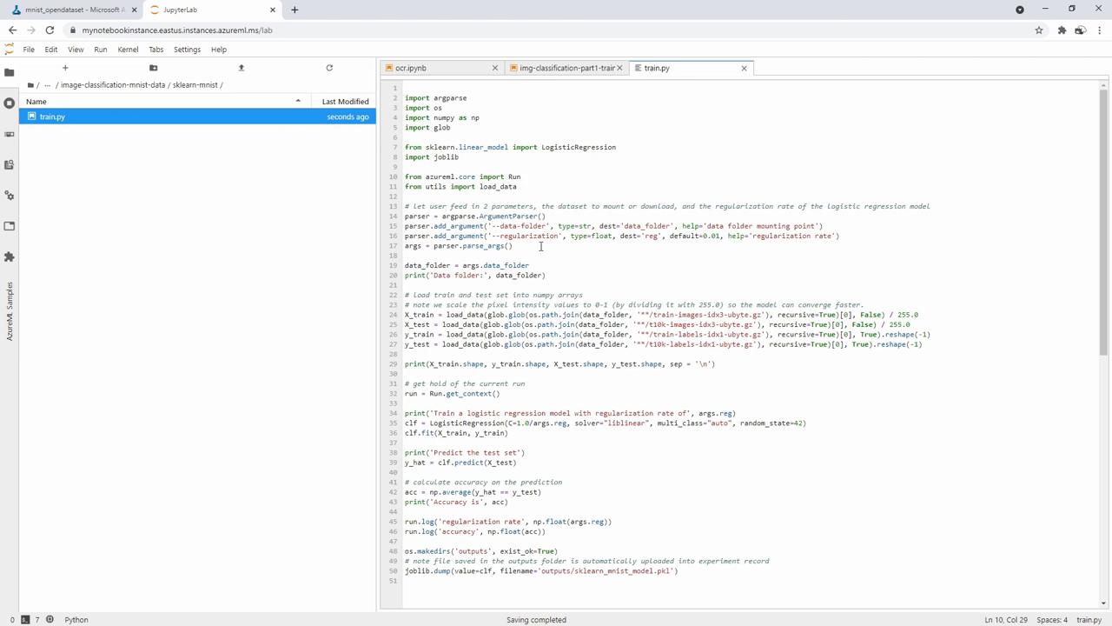
Examine the two parser arguments and the lines loading the train and test sets in train.py
drag(889, 232, 487, 225)
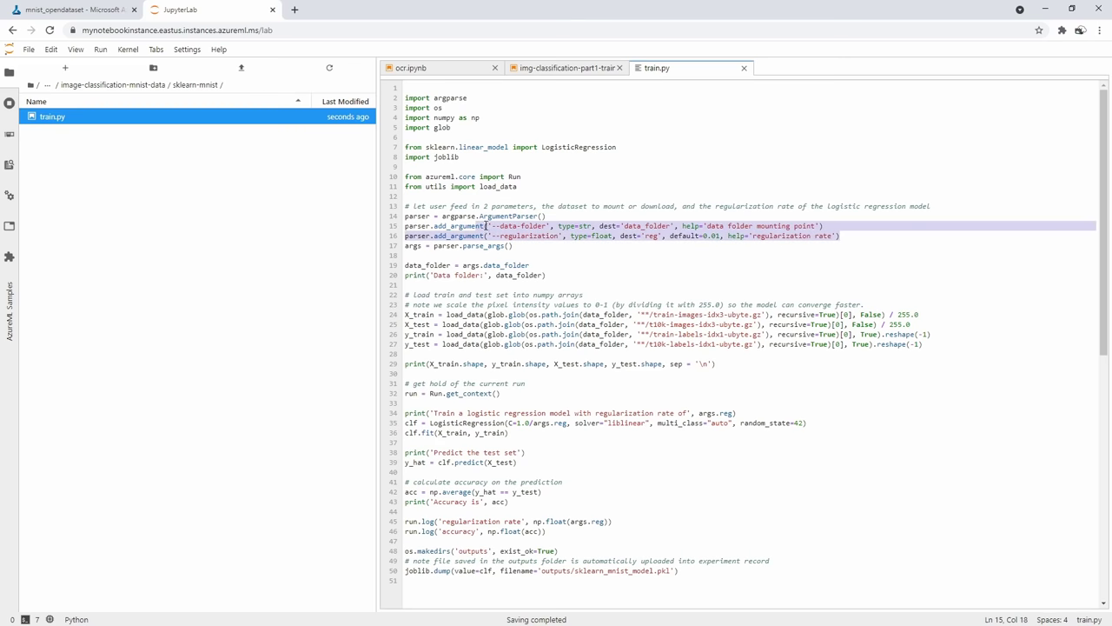
click(562, 235)
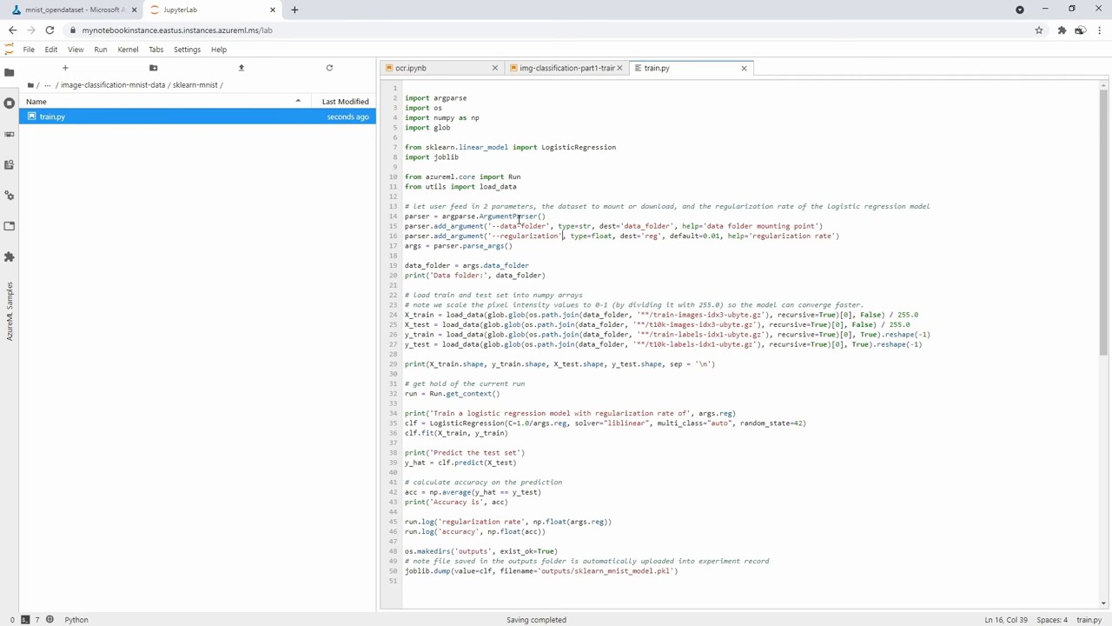
drag(519, 219, 543, 275)
click(548, 246)
drag(938, 344, 414, 300)
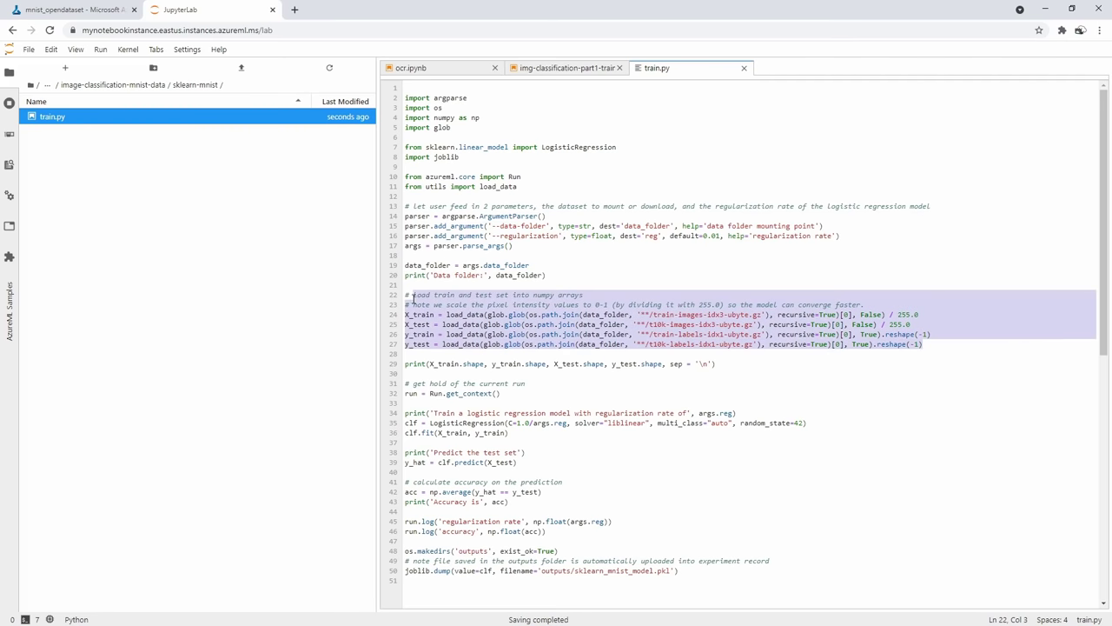
click(550, 69)
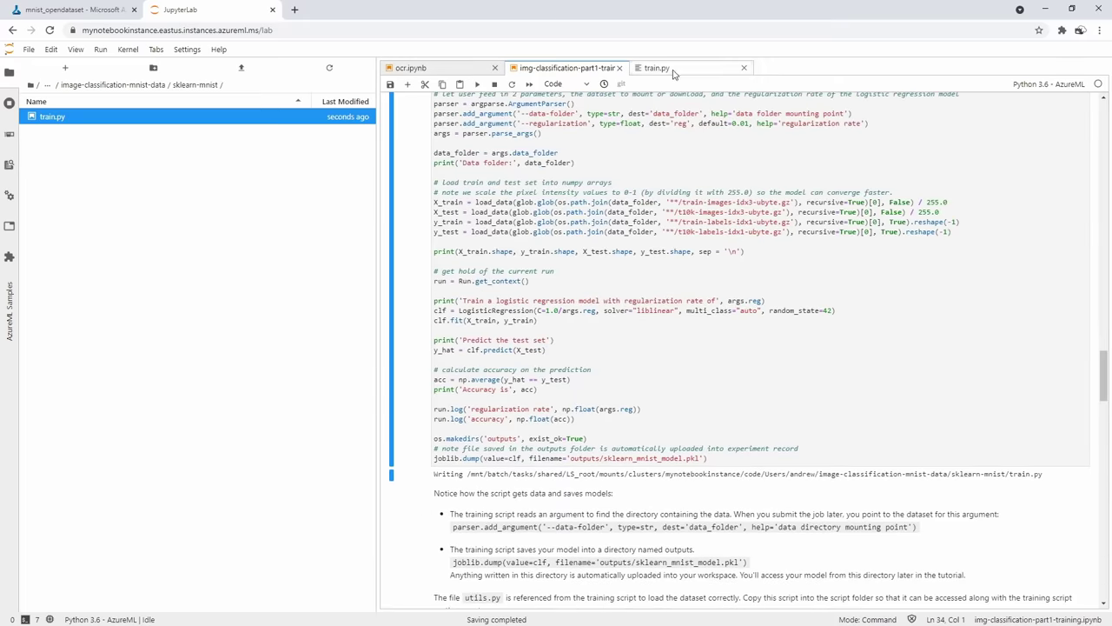
click(653, 68)
Examine the LogisticRegression model with its liblinear solver, then the fit, prediction and accuracy lines in train.py
scroll(629, 345, down, 3)
click(523, 257)
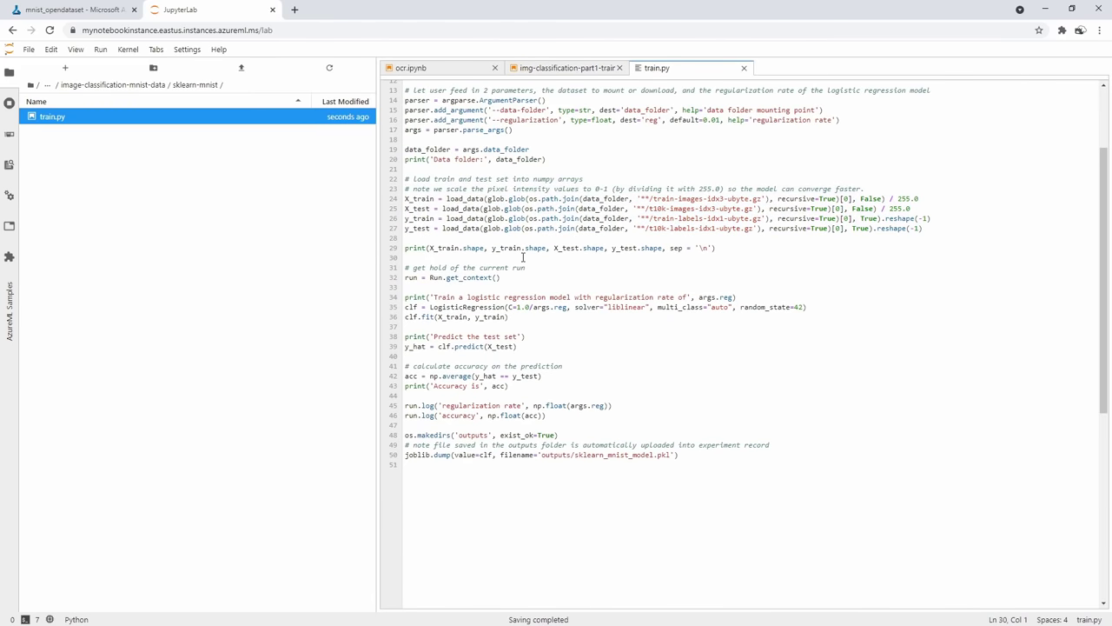
click(466, 307)
double_click(466, 307)
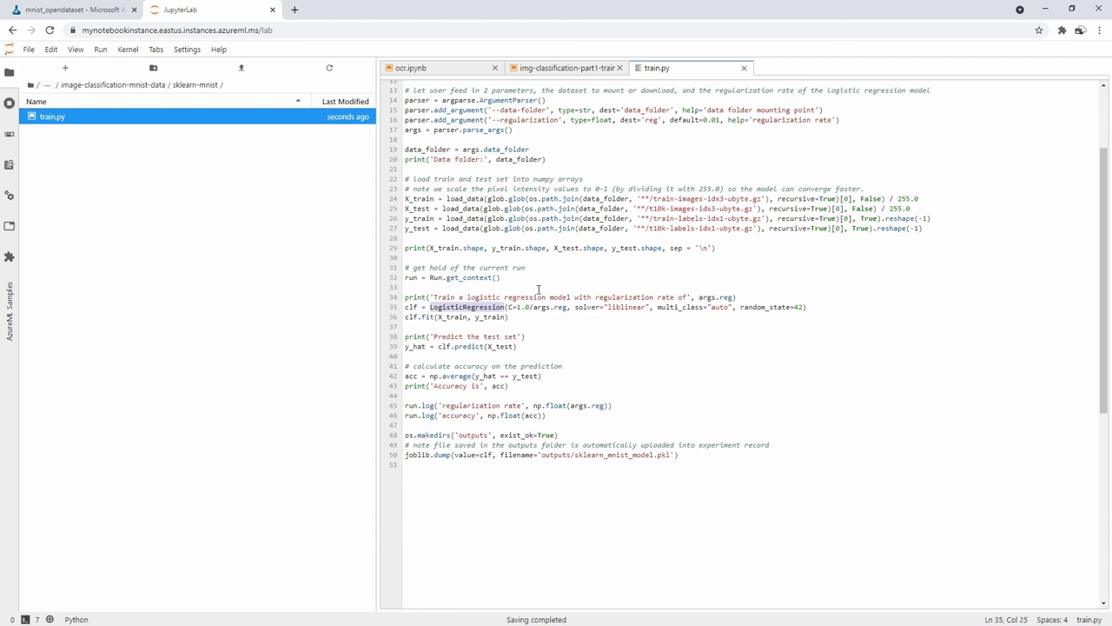
double_click(623, 307)
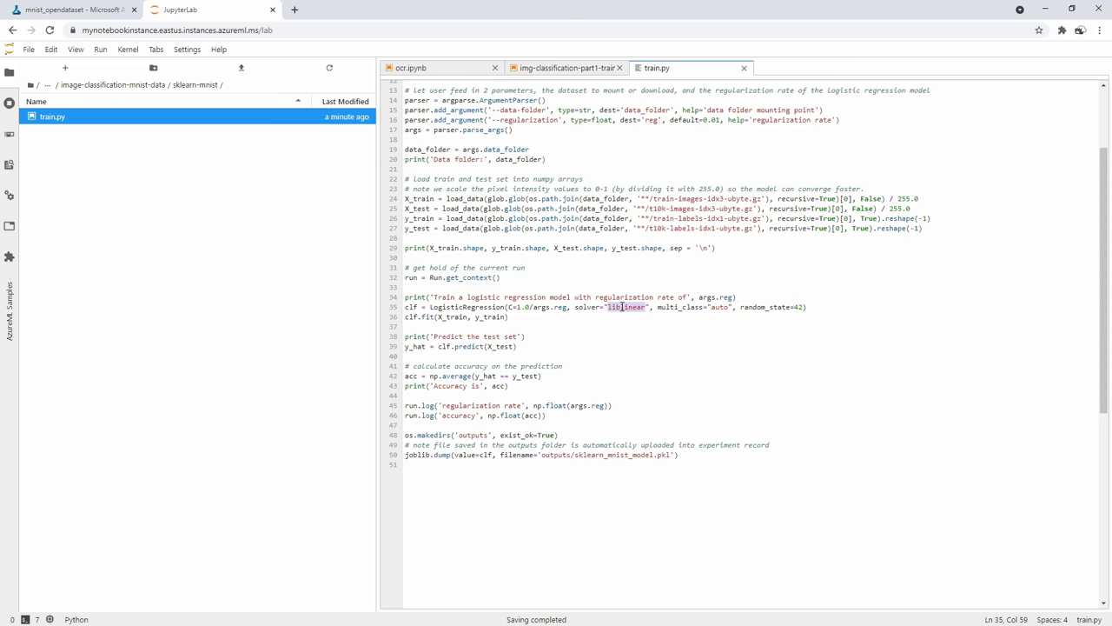
drag(509, 317, 393, 318)
click(489, 299)
drag(519, 346, 391, 348)
click(563, 345)
drag(509, 386, 391, 376)
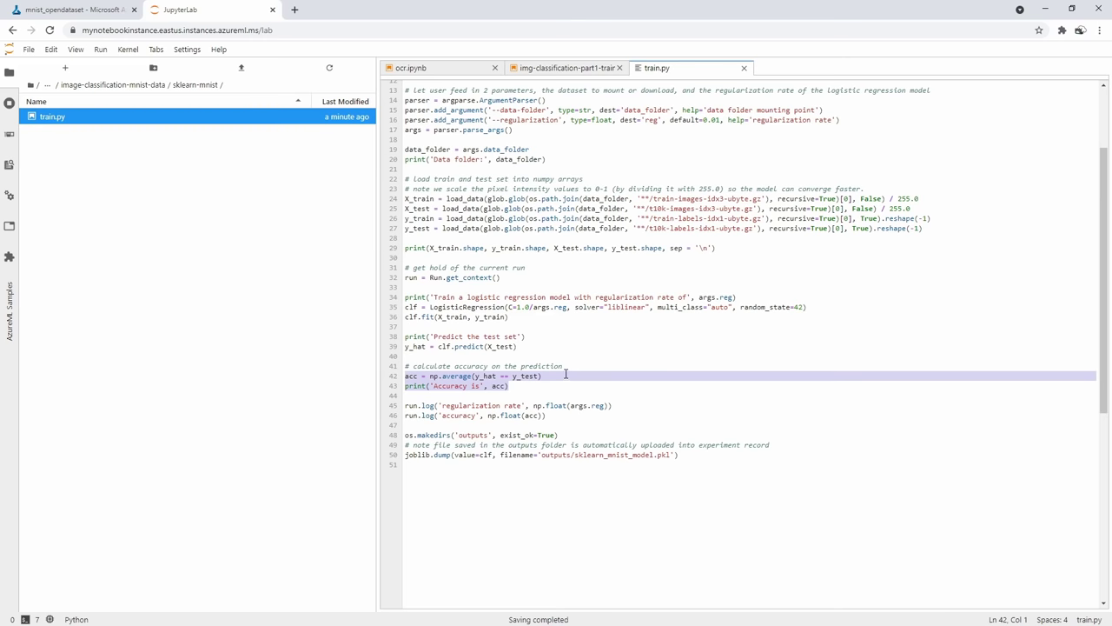
click(537, 398)
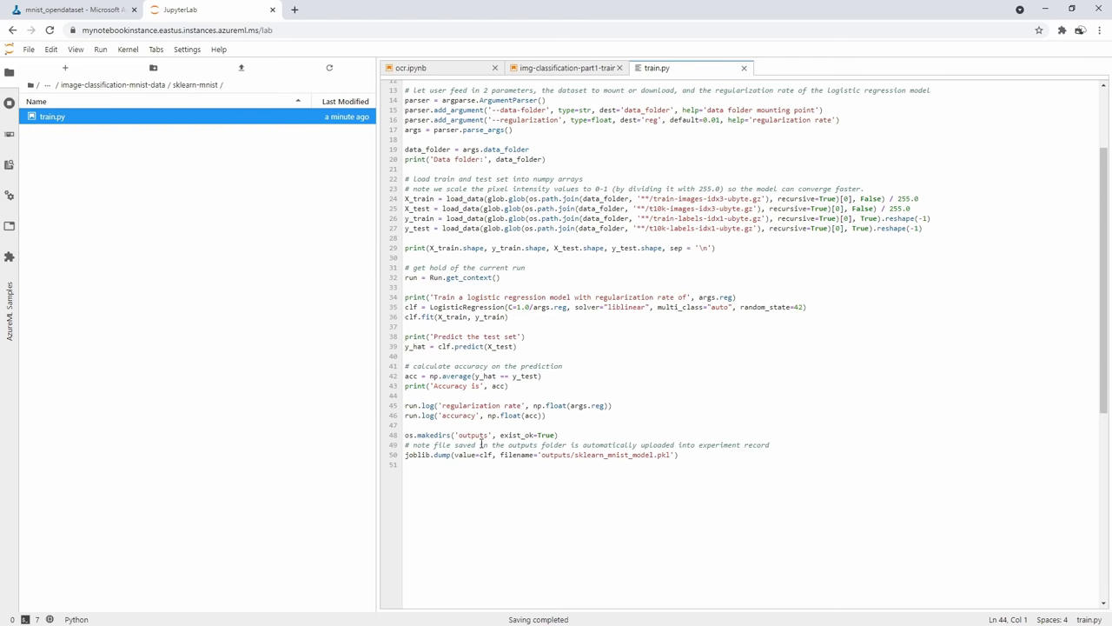
Examine the lines in train.py that create the outputs folder and dump the model to outputs/sklearn_mnist_model.pkl
drag(700, 454, 405, 443)
click(514, 435)
click(664, 454)
click(693, 453)
triple_click(677, 453)
click(527, 348)
drag(544, 461, 679, 460)
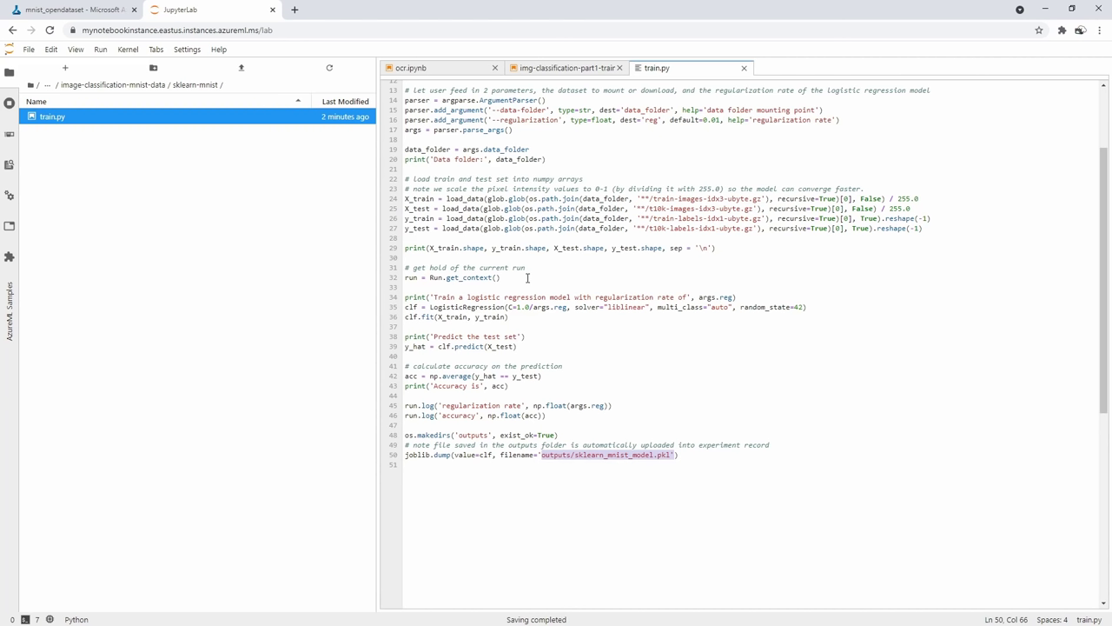
click(642, 179)
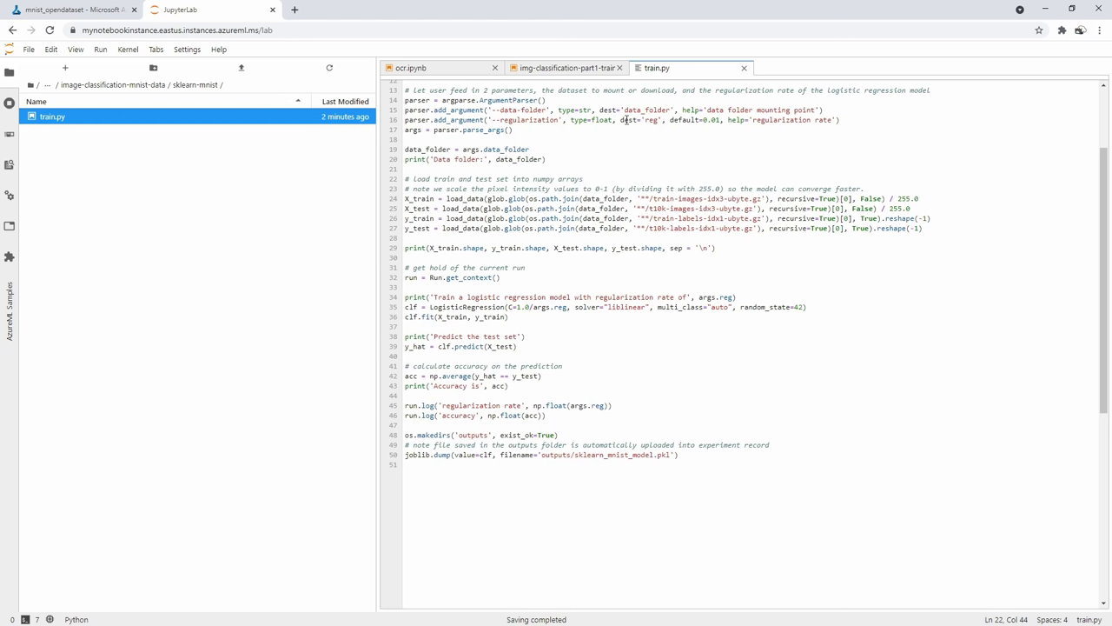
Return to the training notebook, review the script cell and read the note on the --data-folder argument
click(579, 69)
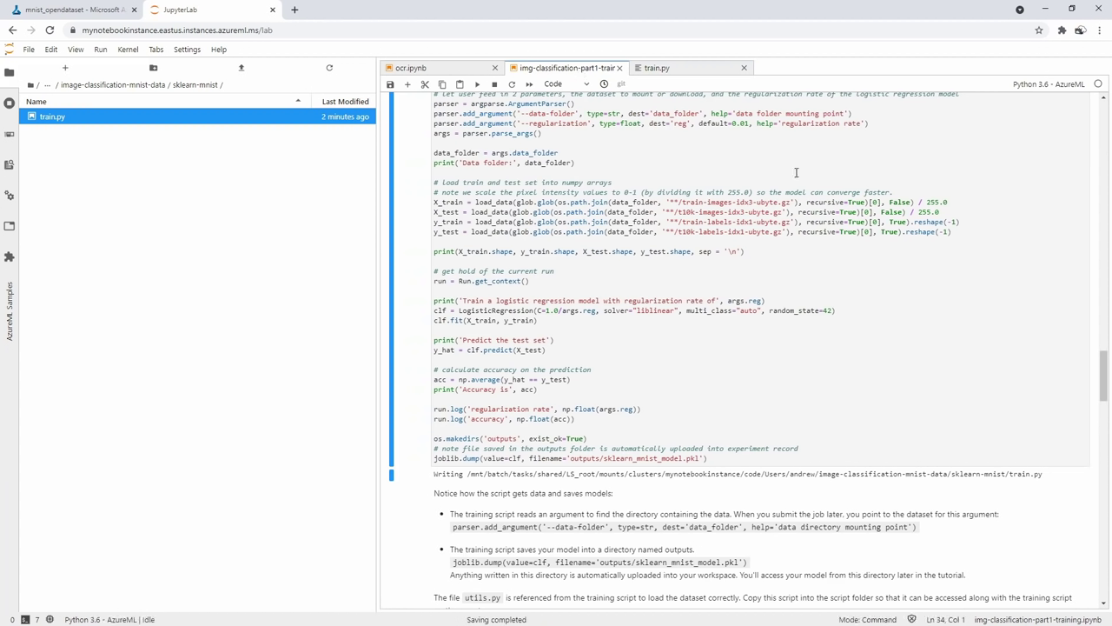
click(753, 267)
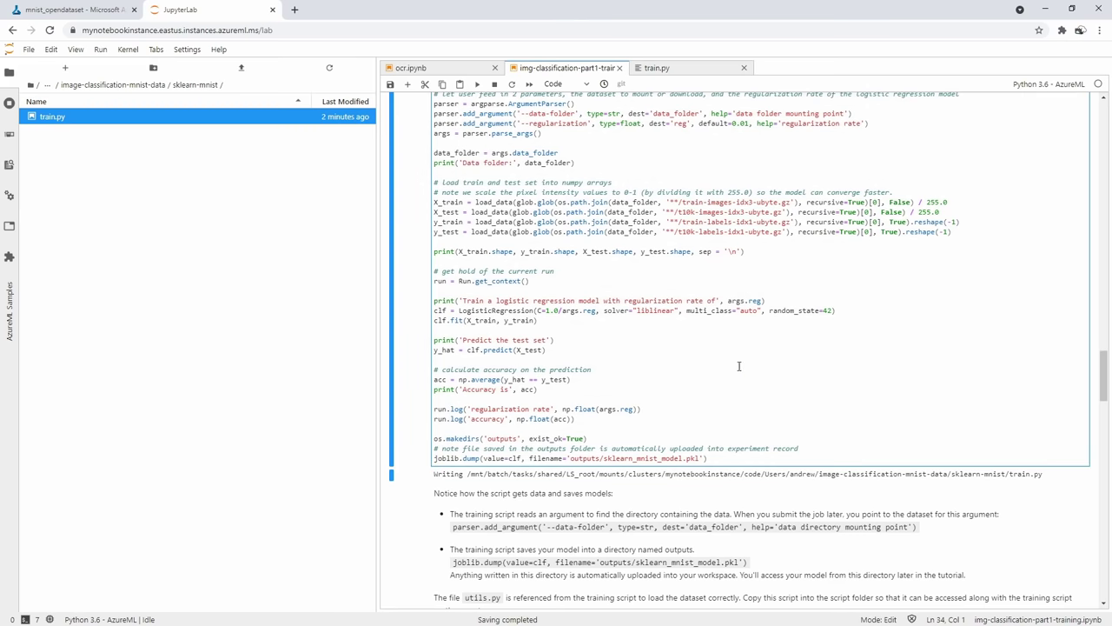
scroll(660, 310, down, 1)
scroll(660, 310, up, 2)
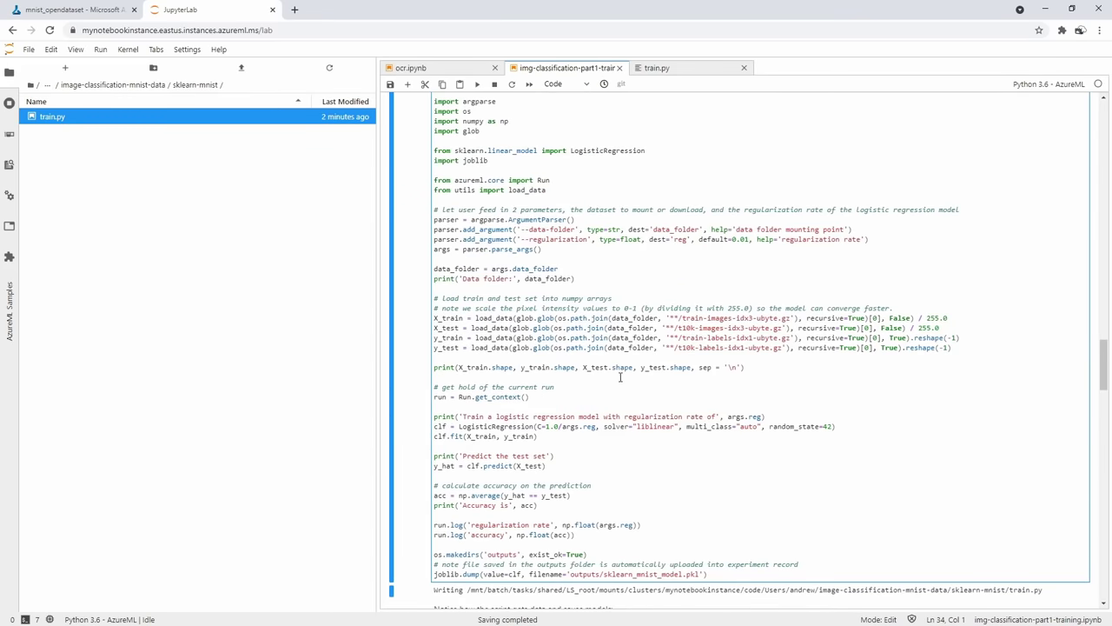
scroll(621, 377, up, 2)
scroll(486, 191, down, 3)
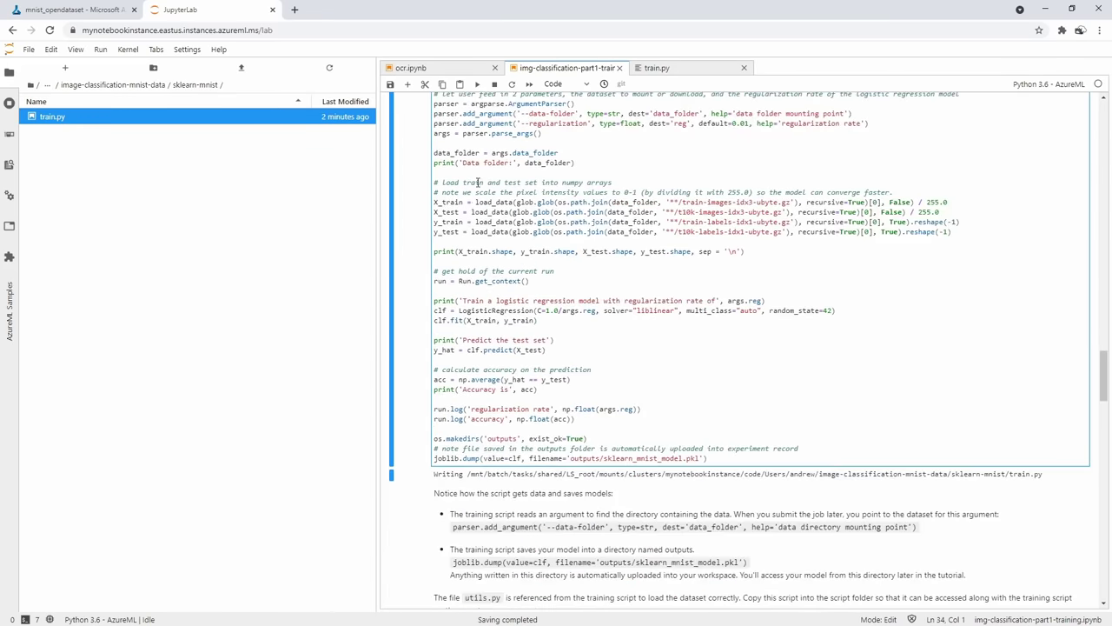
scroll(533, 211, up, 2)
scroll(530, 252, down, 3)
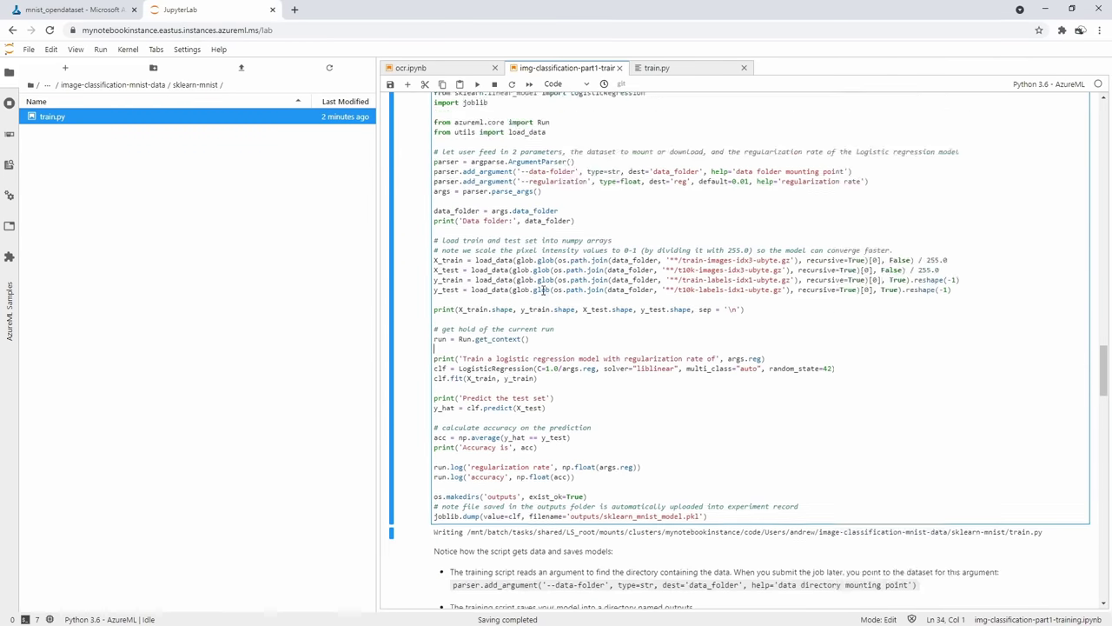
scroll(527, 252, down, 1)
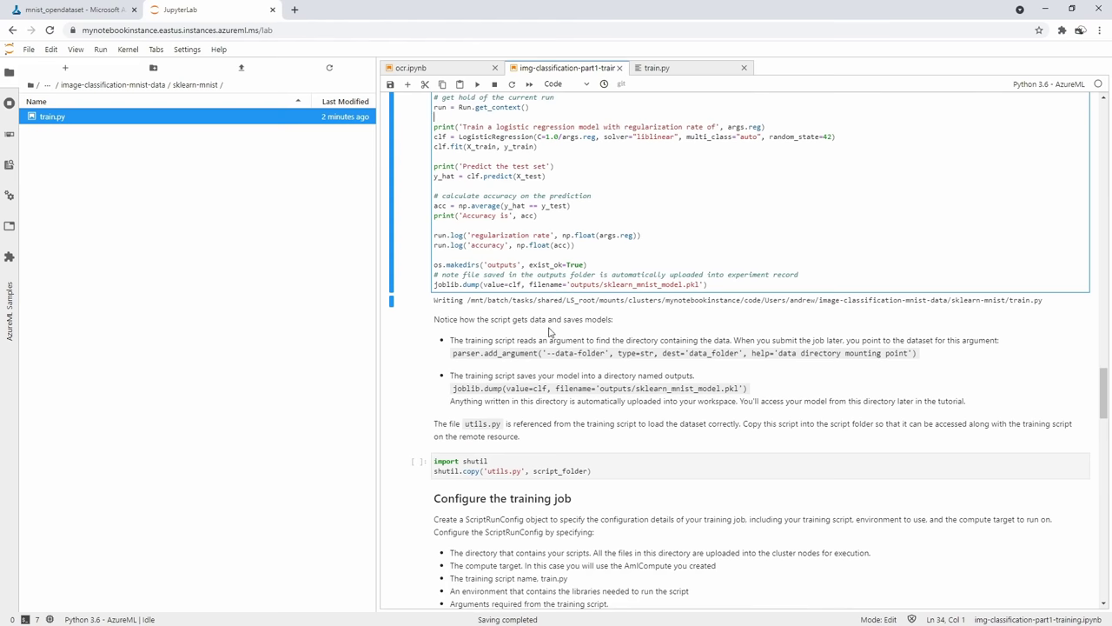
drag(469, 320, 593, 320)
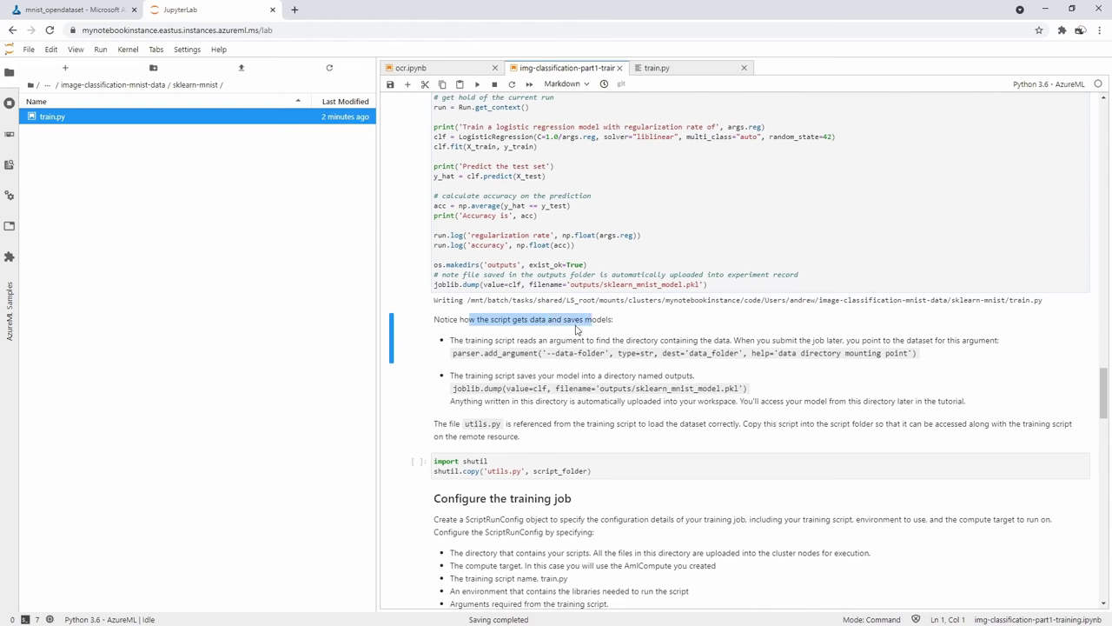
drag(549, 359, 602, 357)
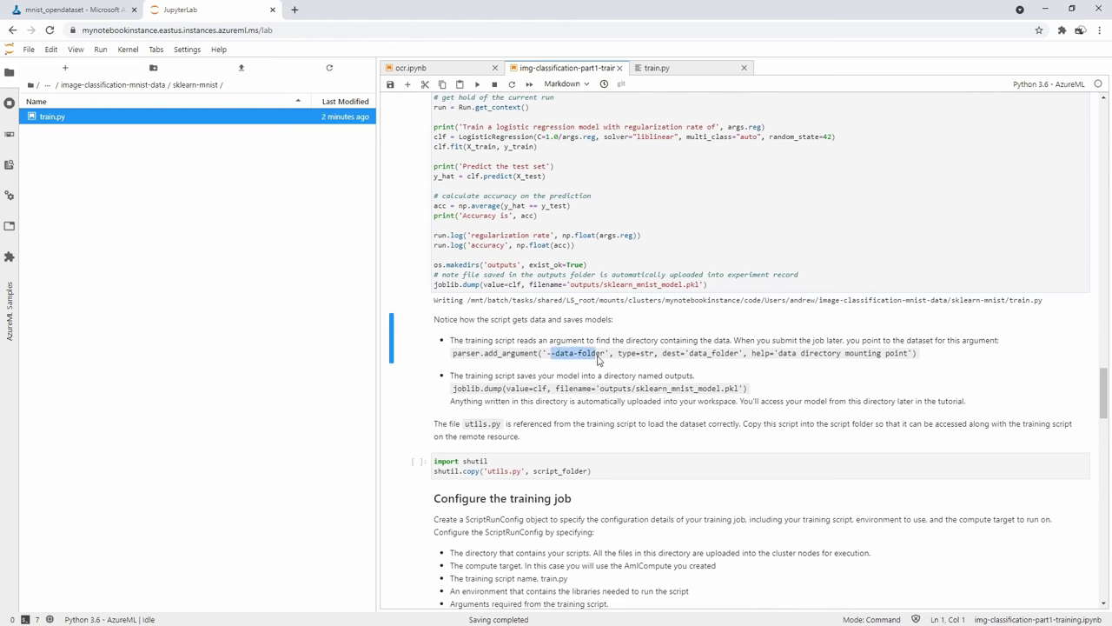
Search train.py for data_folder to trace where the argument is used in the script
click(658, 69)
click(529, 445)
scroll(521, 297, up, 4)
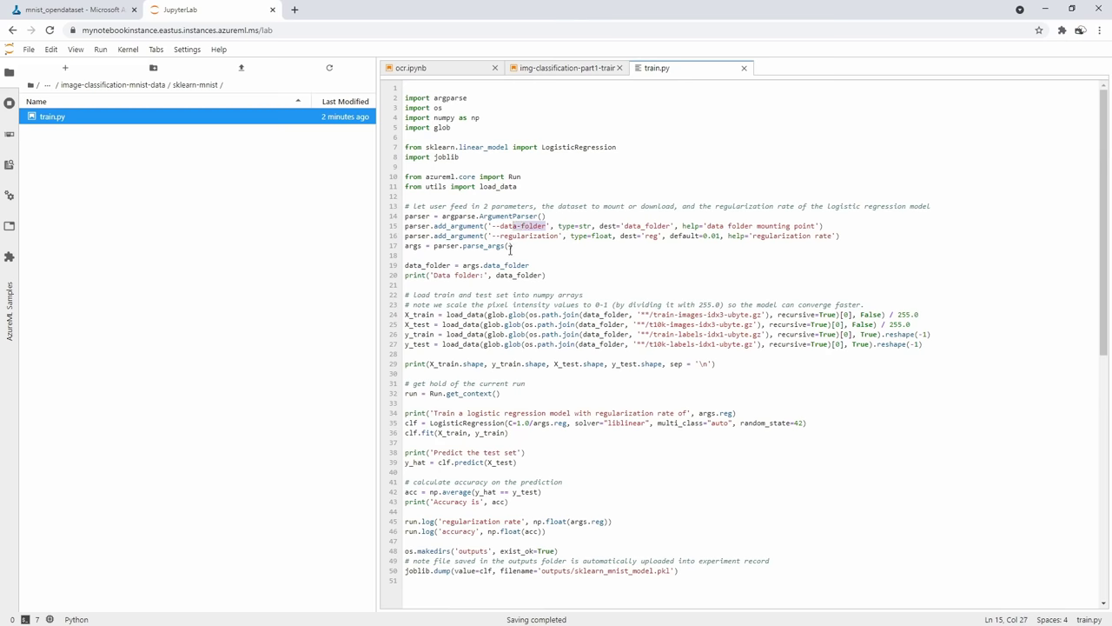
click(514, 275)
double_click(423, 265)
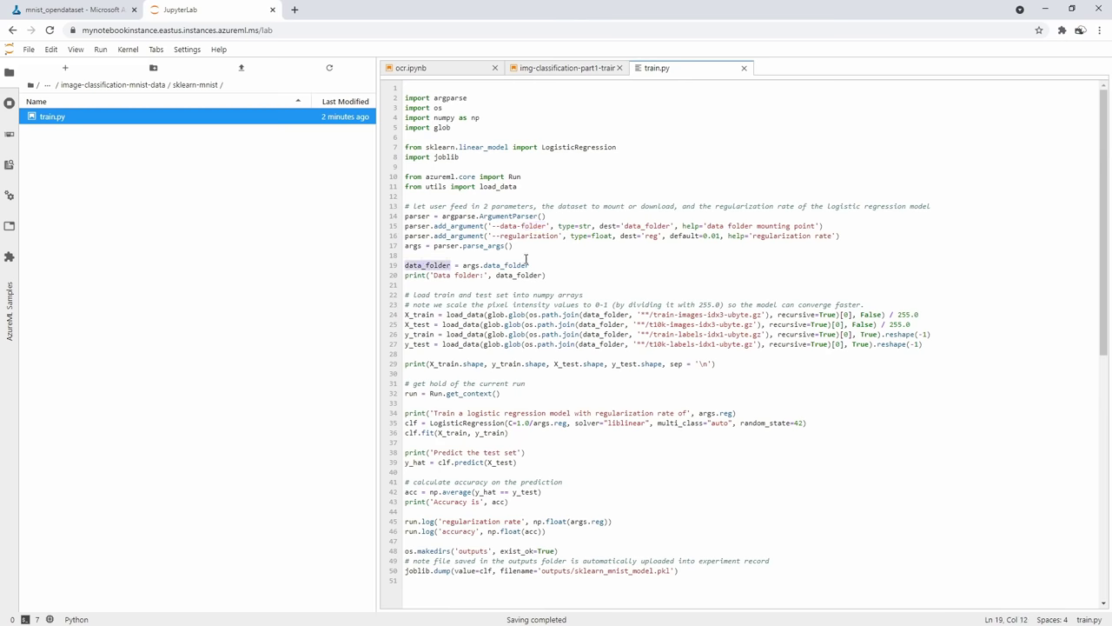
key(ctrl+f)
key(Return)
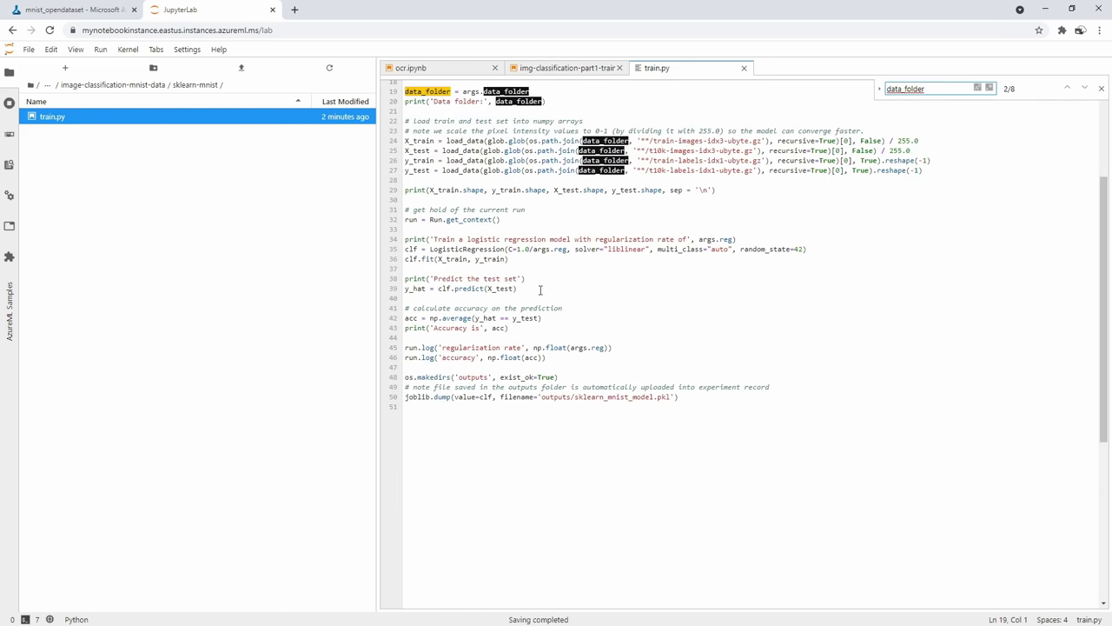
scroll(550, 317, up, 2)
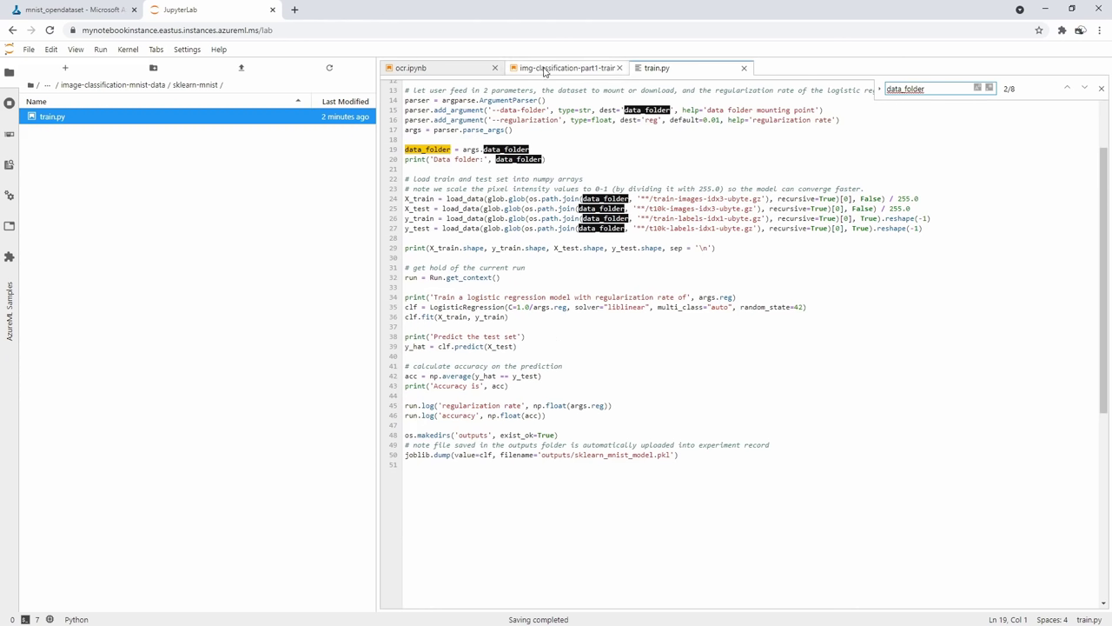
Read the notebook's notes on saved outputs and utils.py, and run the shutil cell to copy utils.py into the script folder
click(546, 70)
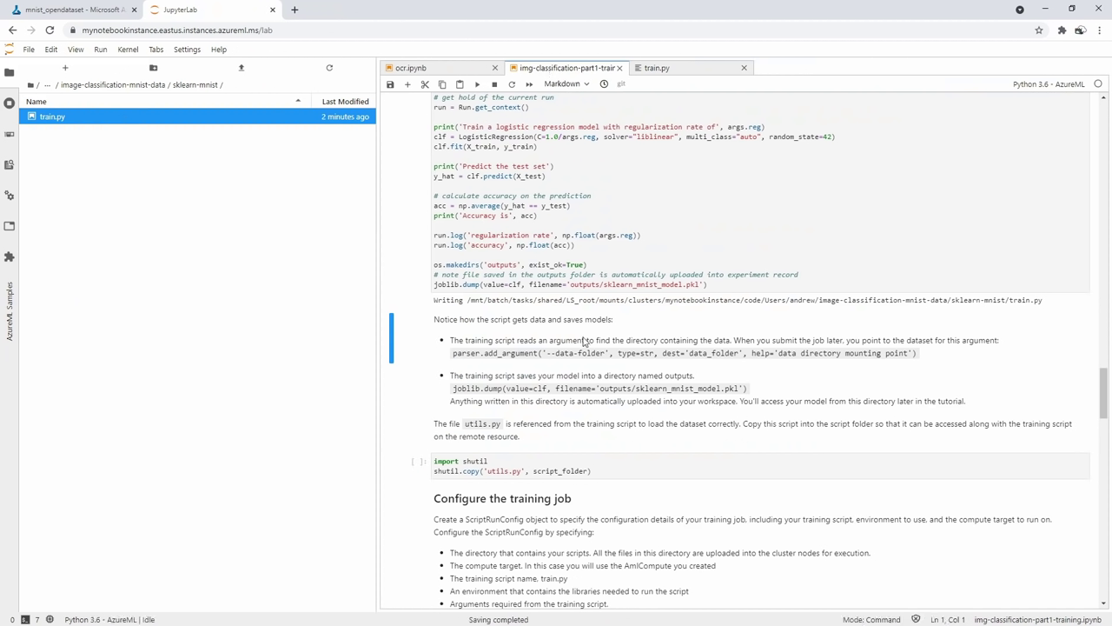
drag(459, 403, 724, 407)
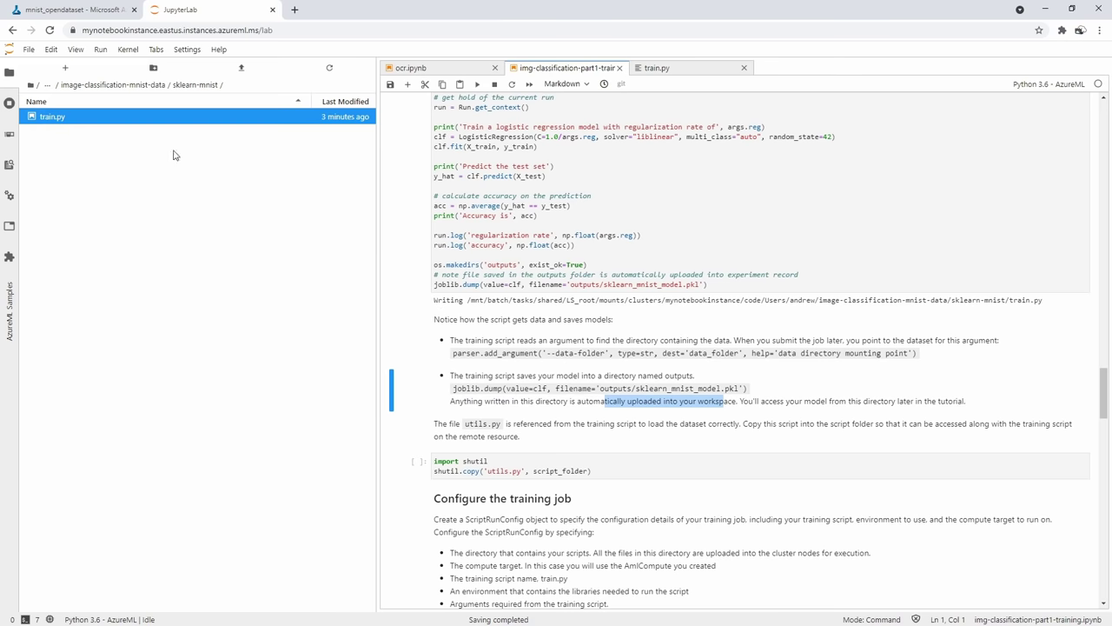
click(528, 439)
scroll(508, 373, down, 2)
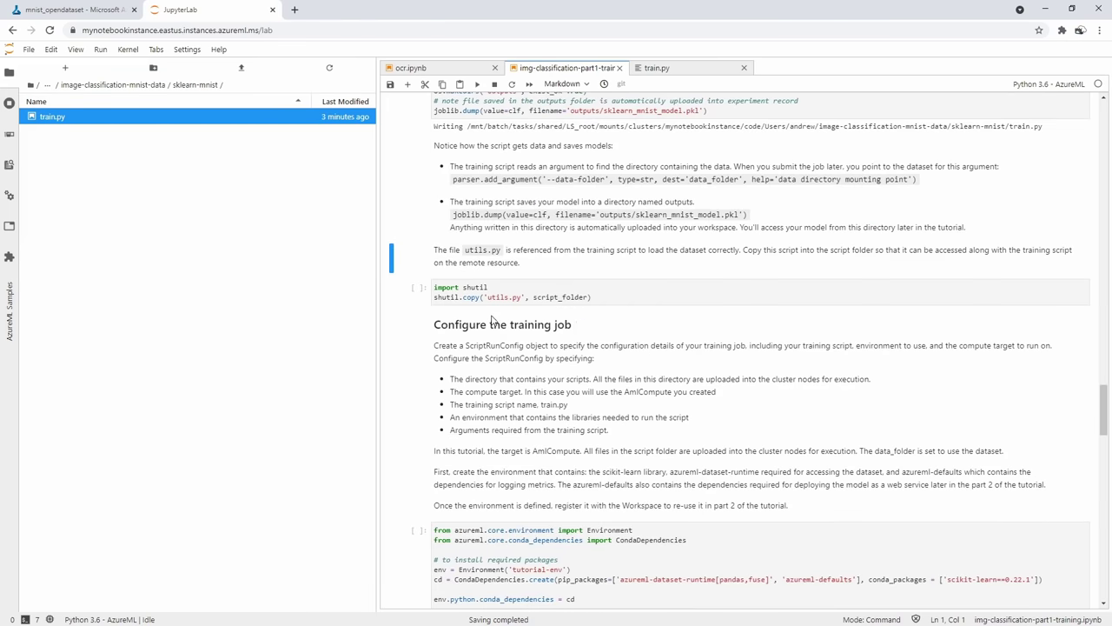
drag(539, 250, 779, 252)
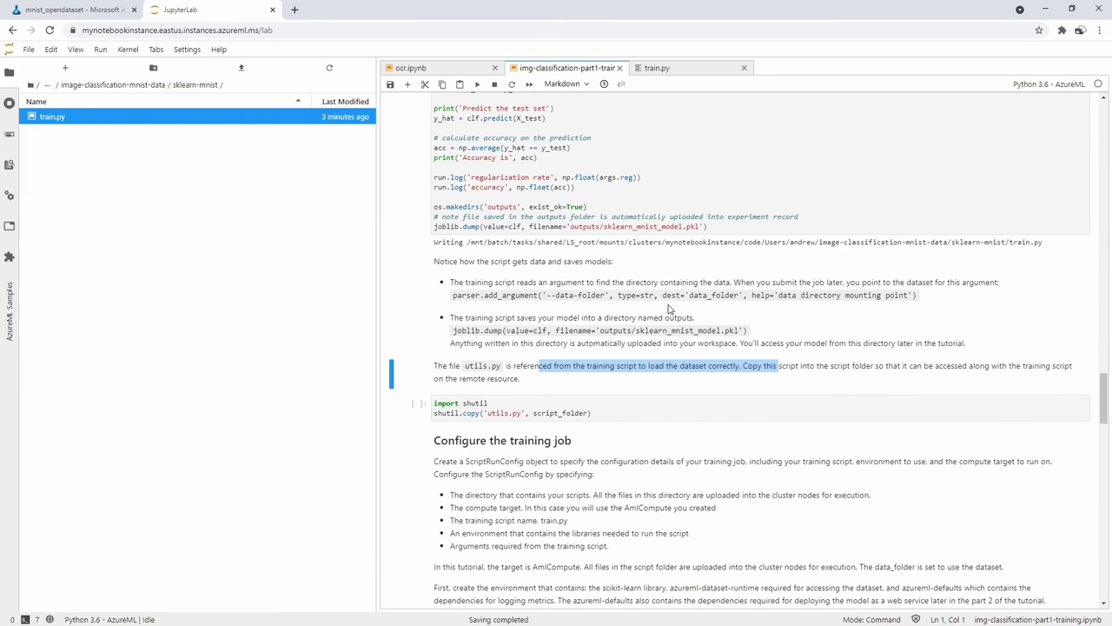
scroll(764, 261, up, 2)
click(546, 402)
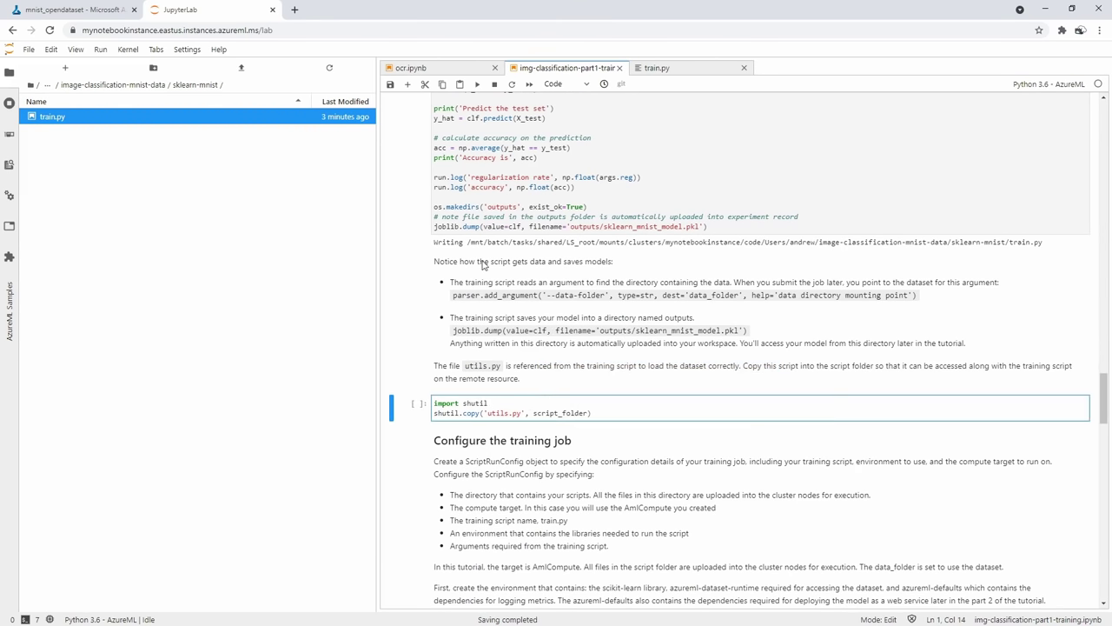
click(477, 87)
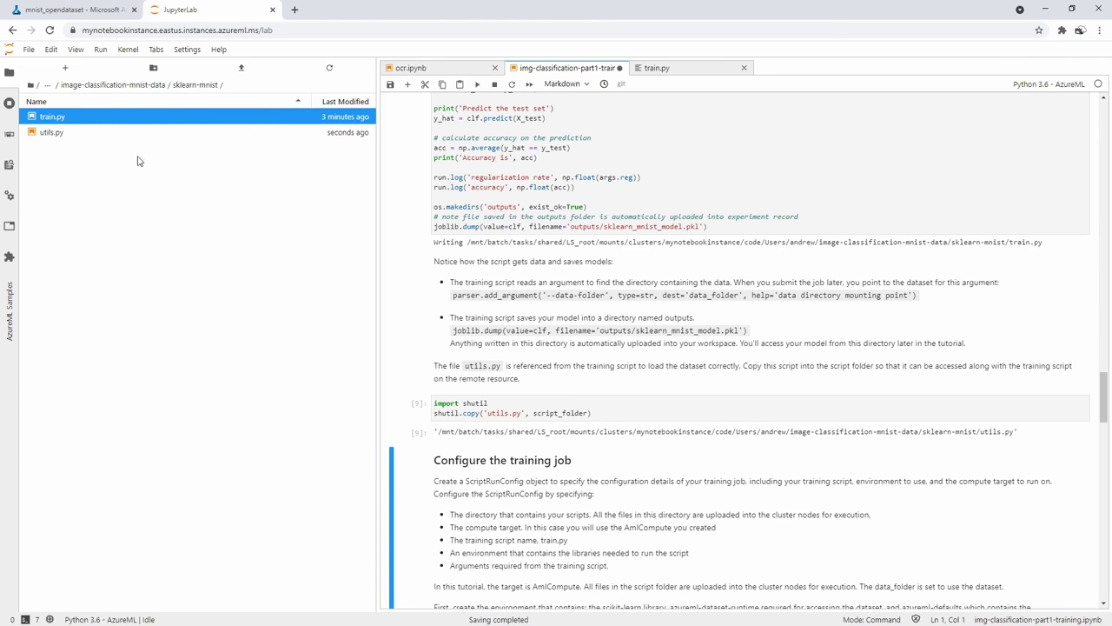
Read the Configure the training job section, covering the ScriptRunConfig's script directory, compute target, script name, environment and arguments
scroll(417, 232, down, 2)
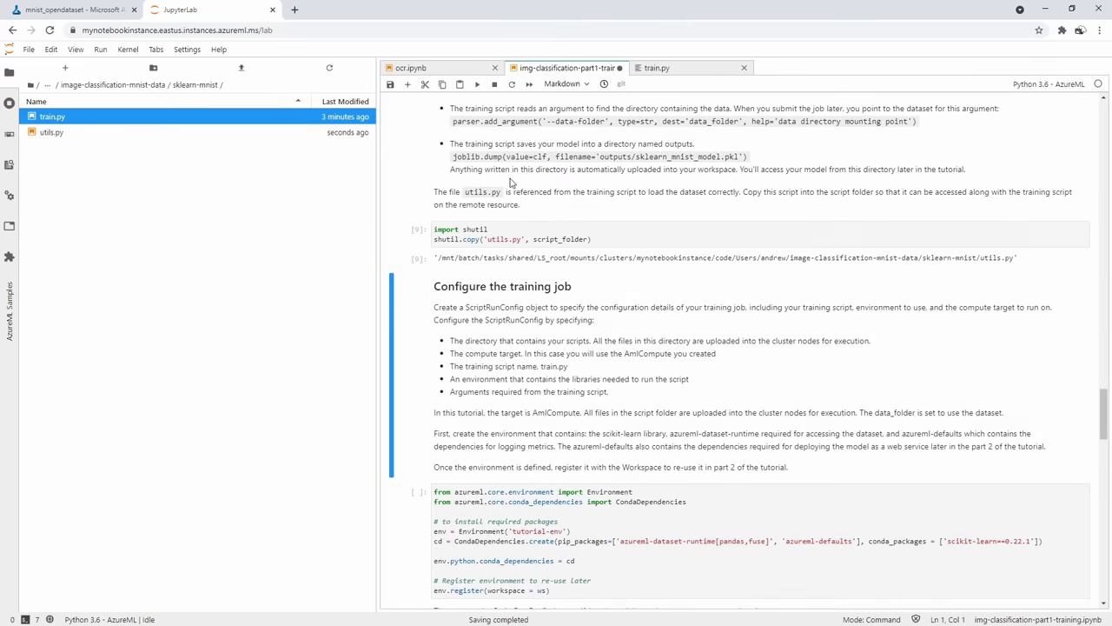
scroll(528, 226, down, 2)
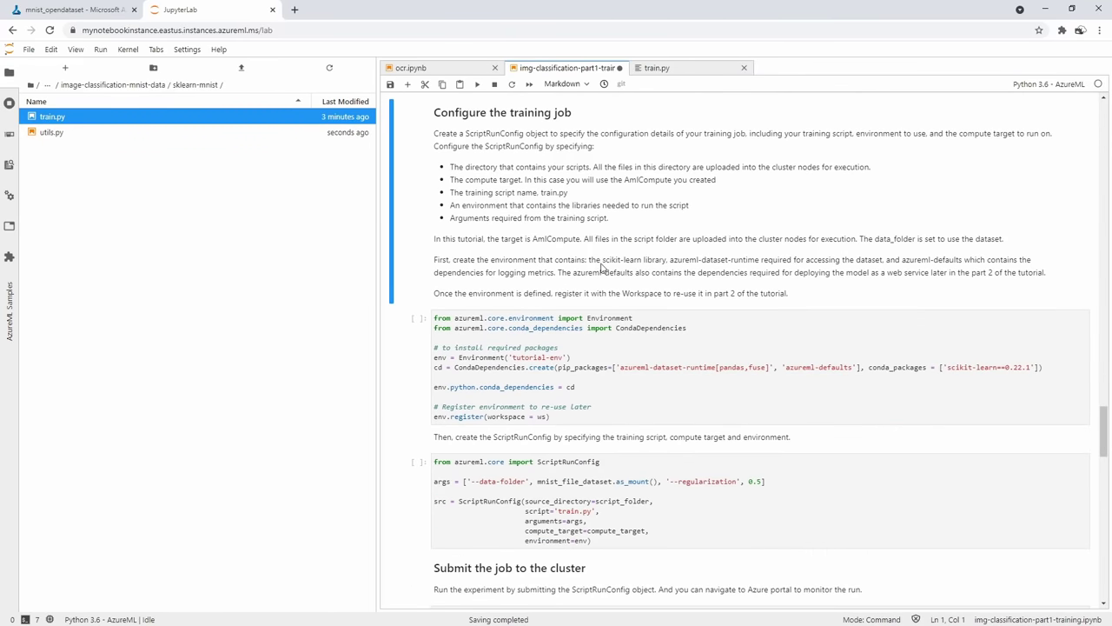
click(643, 337)
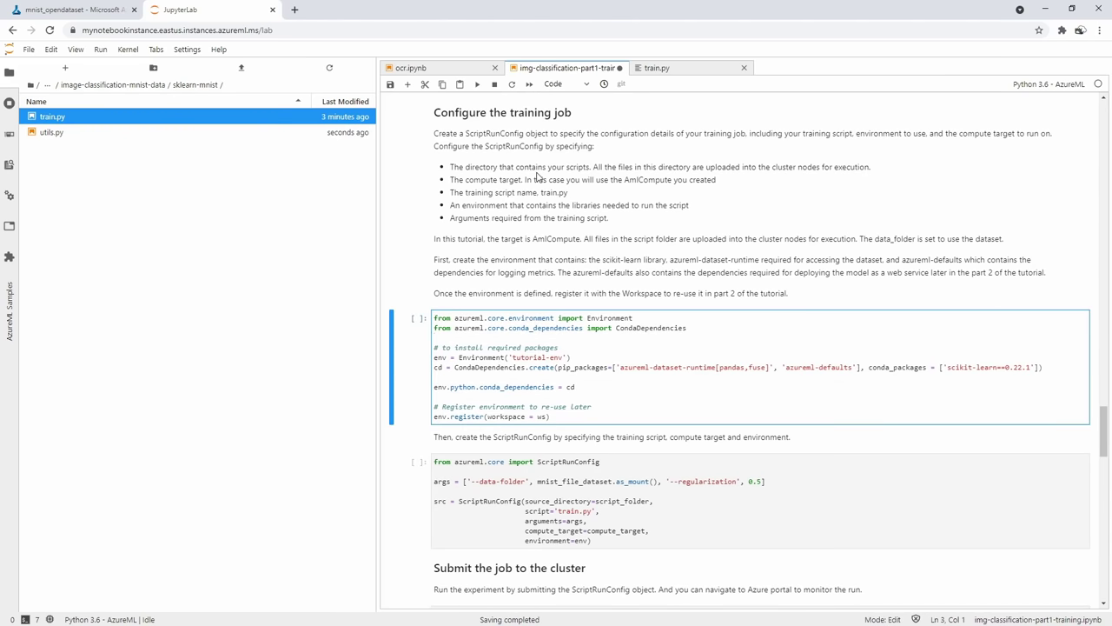
drag(468, 135, 522, 138)
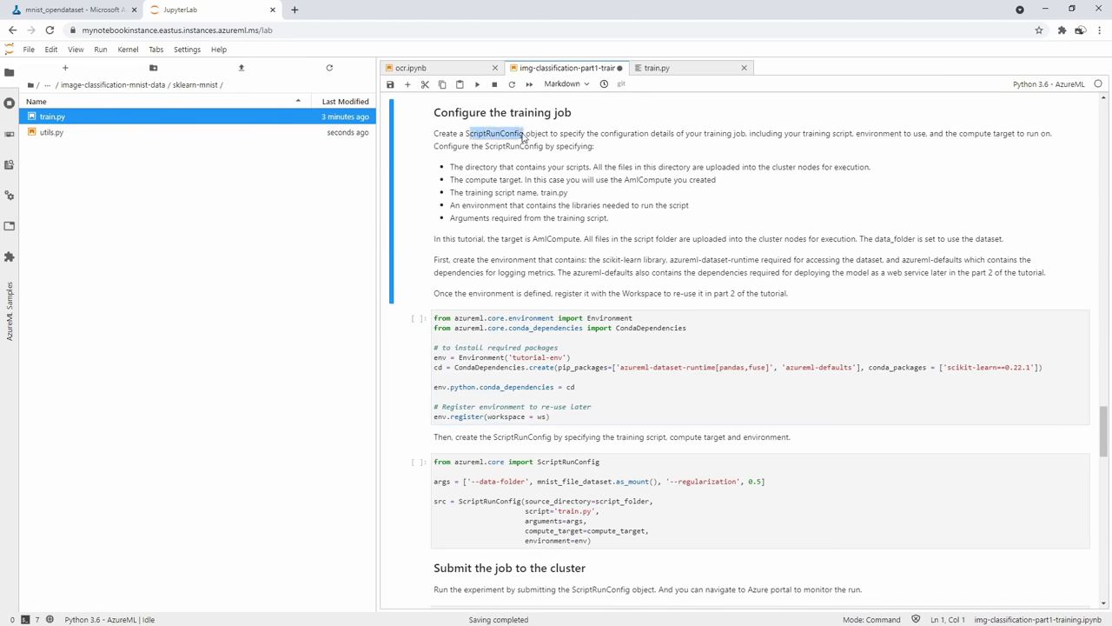
drag(466, 168, 625, 174)
drag(469, 193, 565, 185)
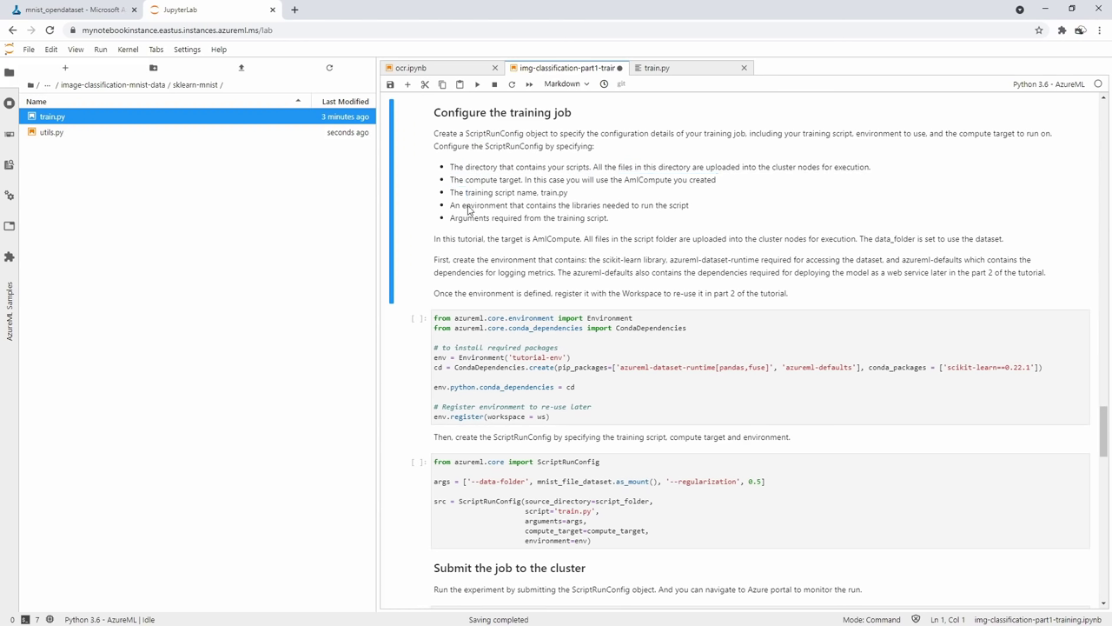
drag(469, 211, 523, 218)
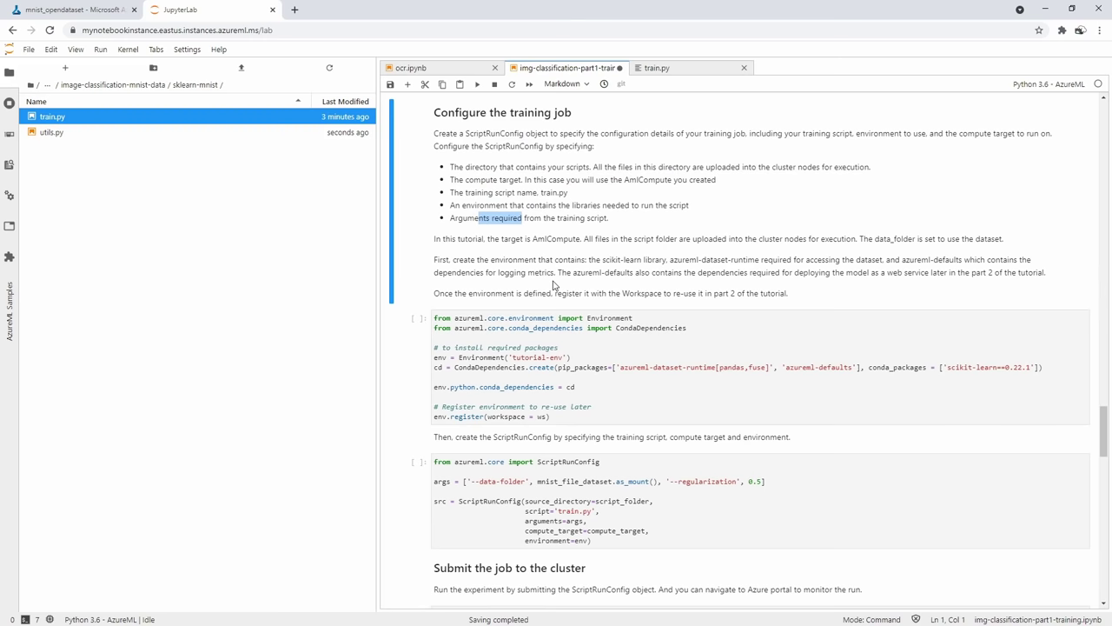
Review the environment cell's pip and conda packages, and run it to create and register tutorial-env in the workspace
click(598, 398)
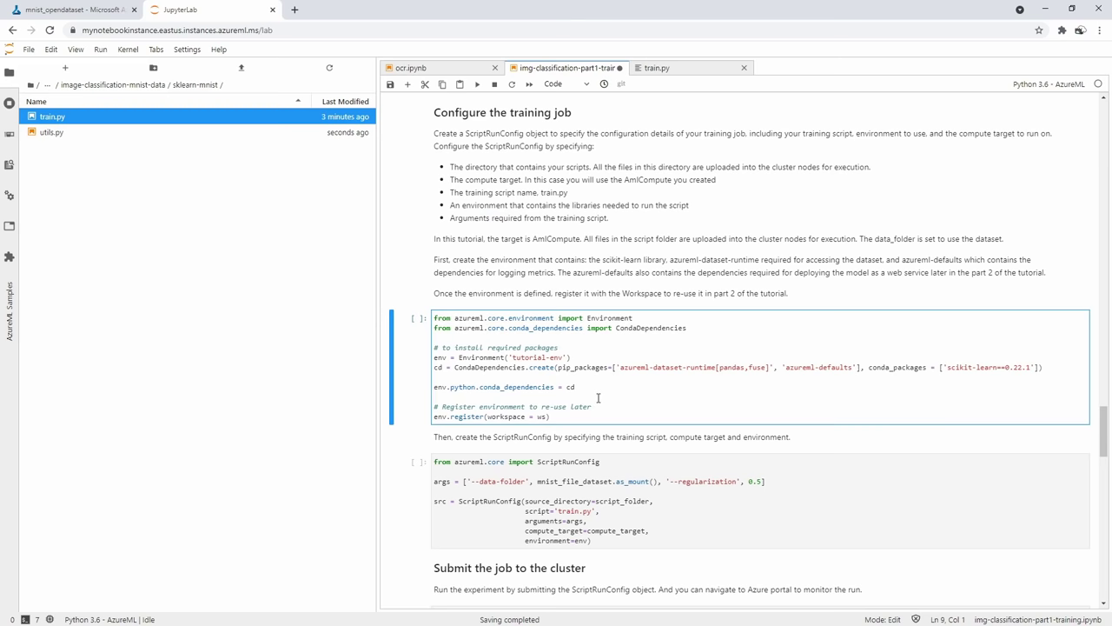
drag(650, 367, 996, 367)
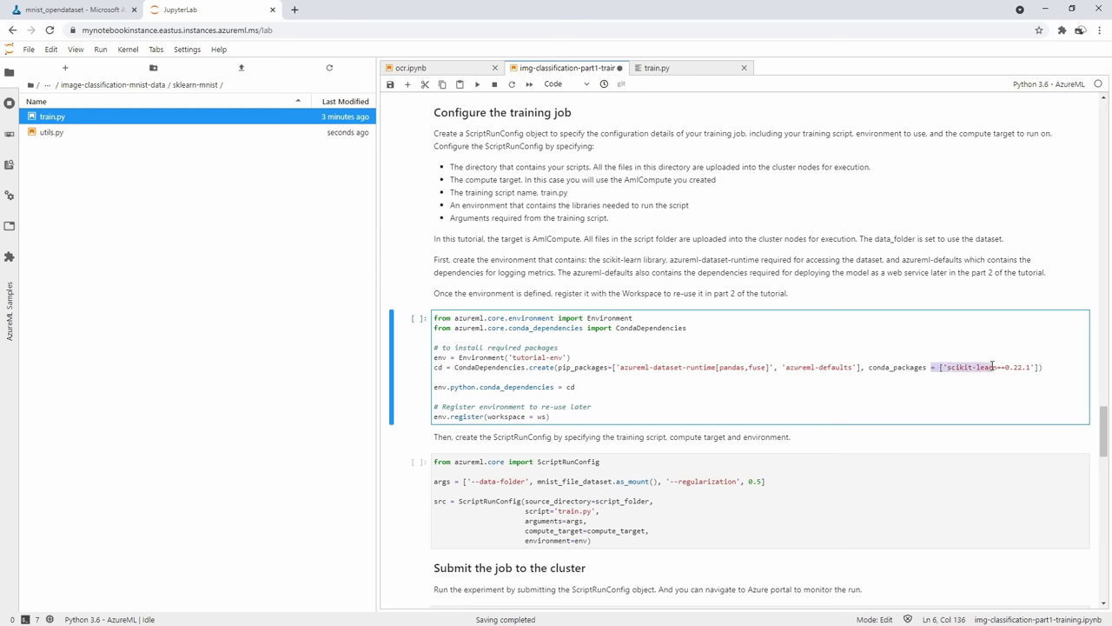
click(572, 385)
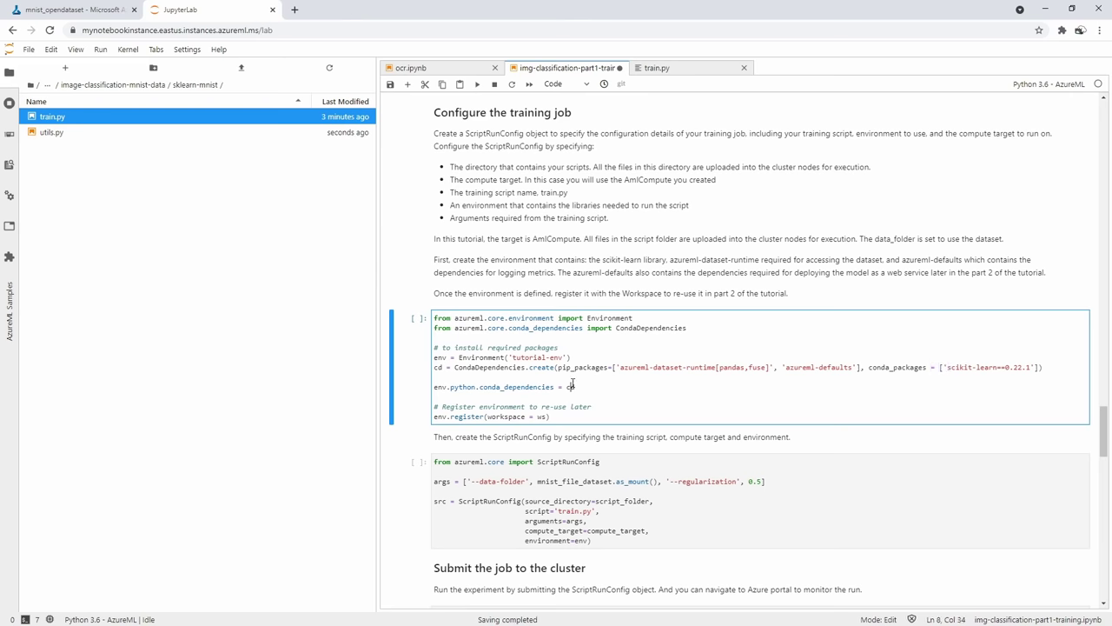
click(477, 84)
scroll(512, 316, down, 5)
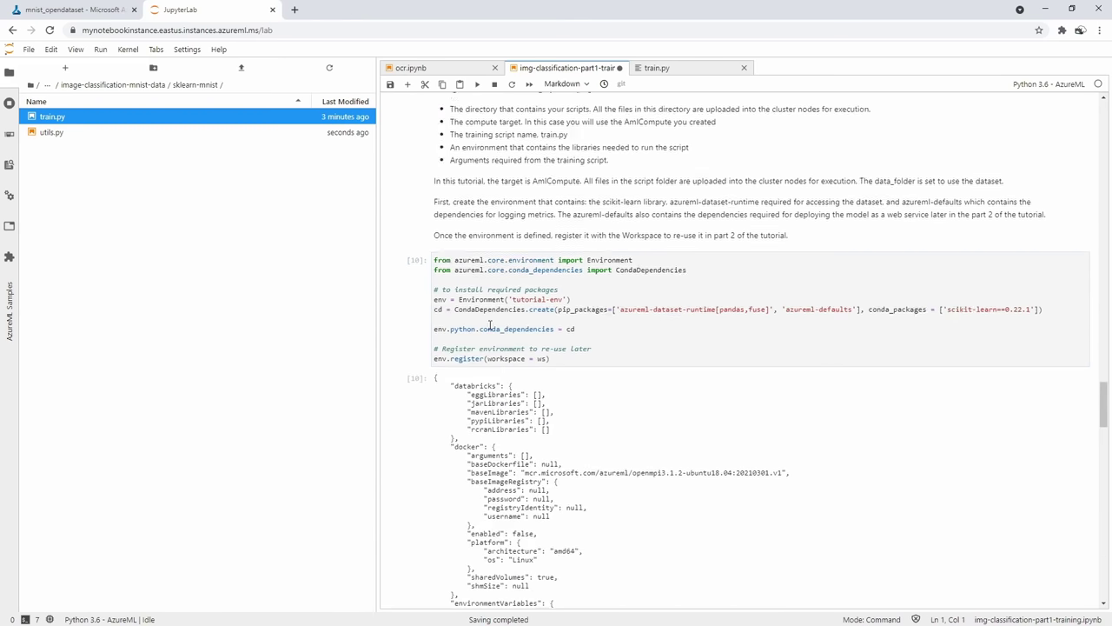
scroll(474, 318, down, 5)
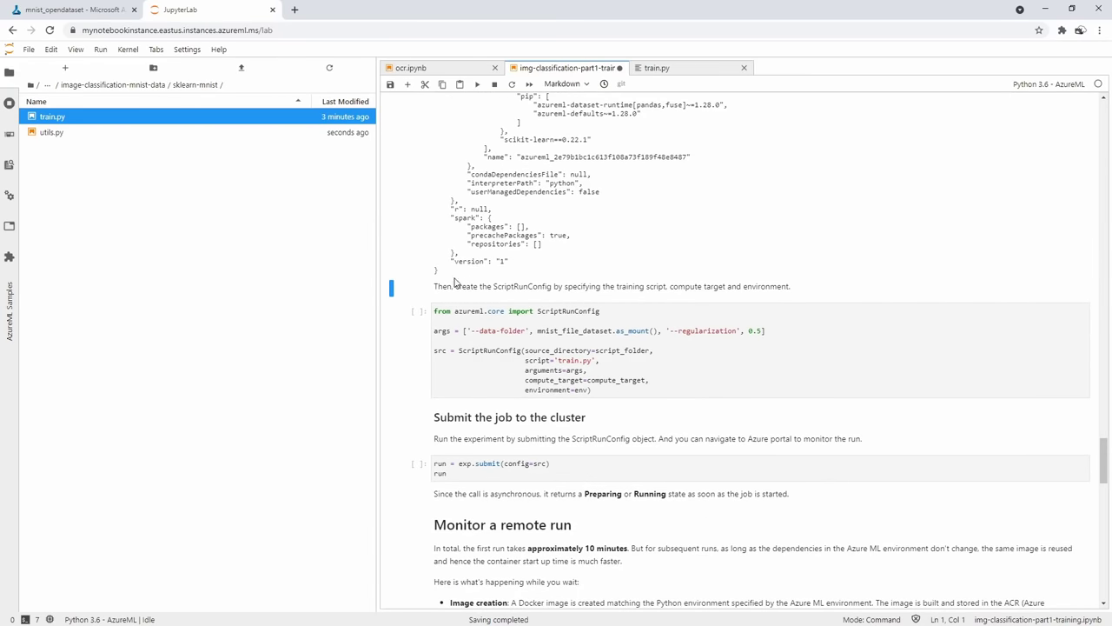
Review the ScriptRunConfig cell's --data-folder and --regularization arguments and compare them with the argument parser in train.py
click(518, 331)
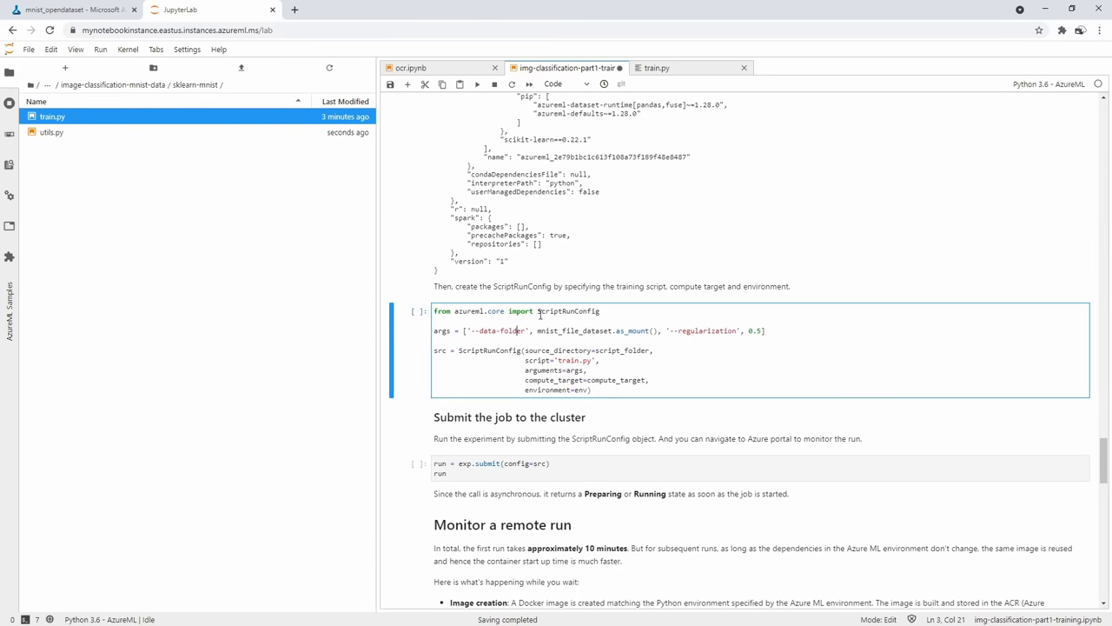
double_click(548, 311)
click(558, 350)
drag(470, 331, 763, 331)
drag(467, 335, 643, 335)
click(570, 350)
click(654, 68)
click(622, 247)
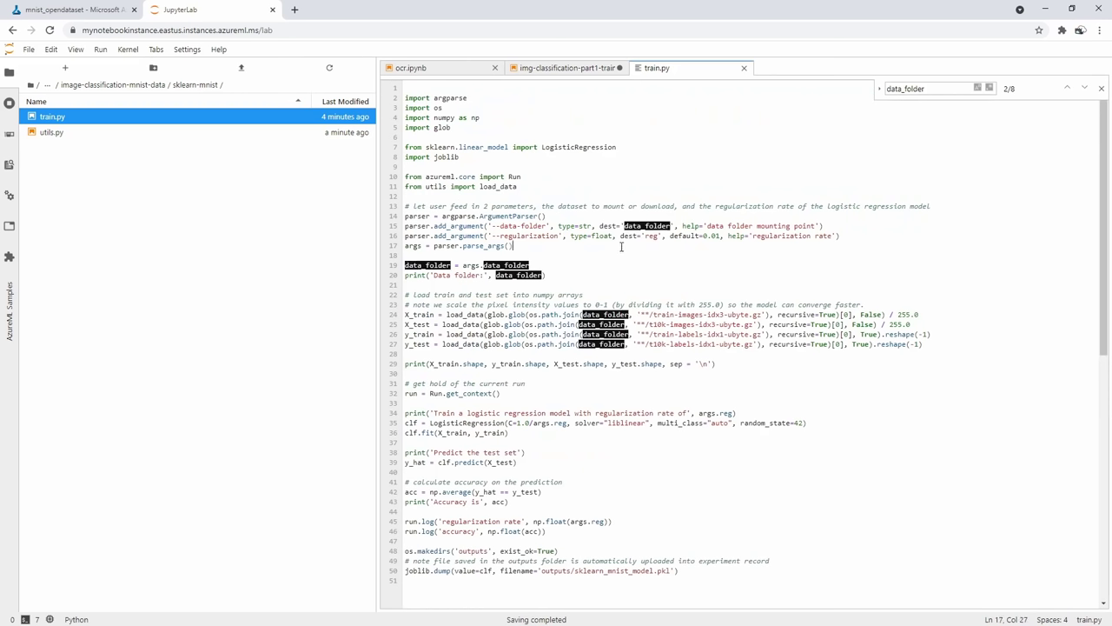
click(565, 68)
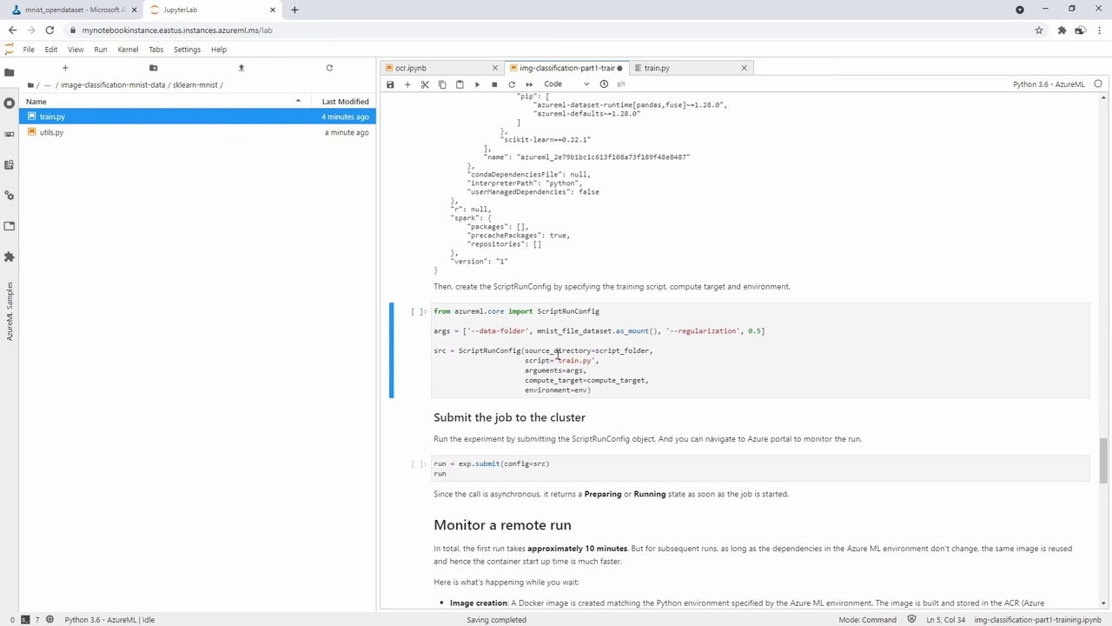
Re-examine the tutorial-env definition and its pip and conda packages in the environment cell
scroll(557, 354, up, 6)
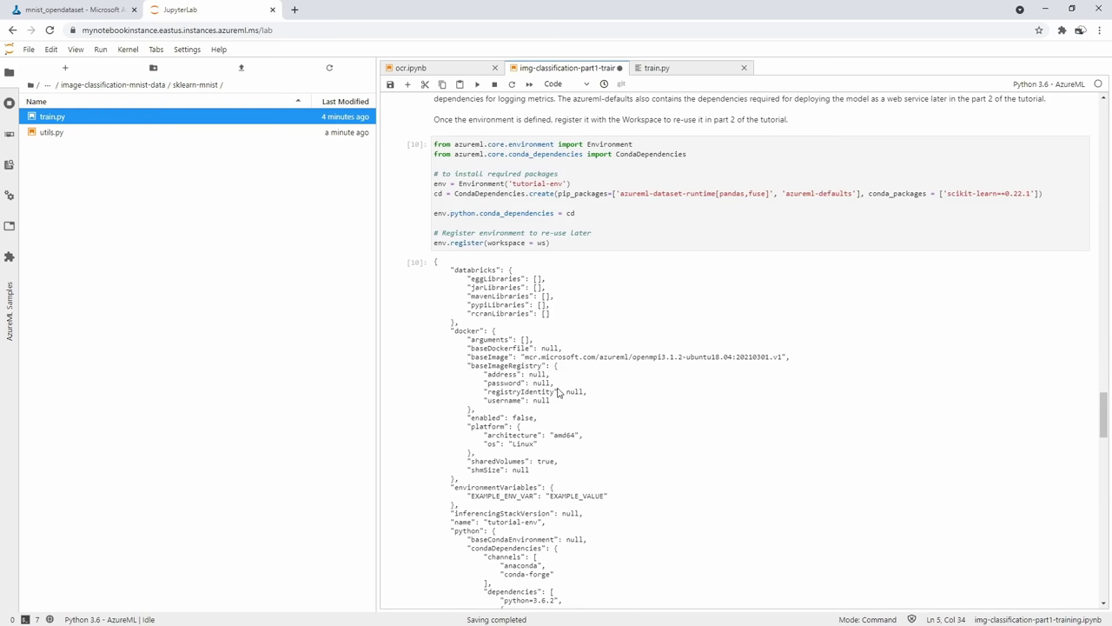
click(501, 213)
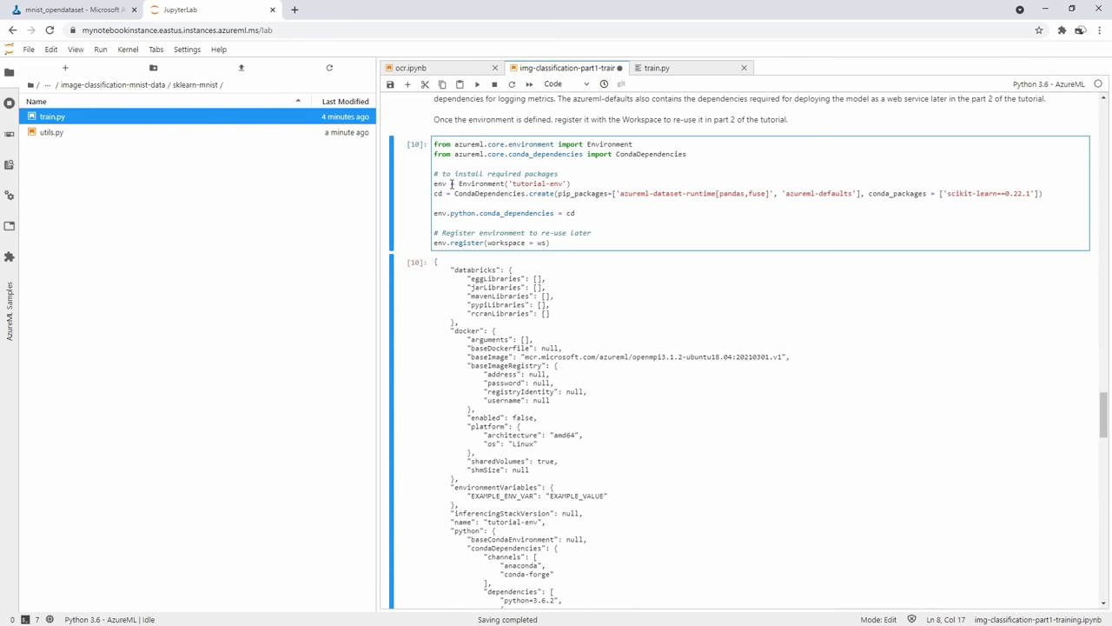
drag(451, 184, 533, 183)
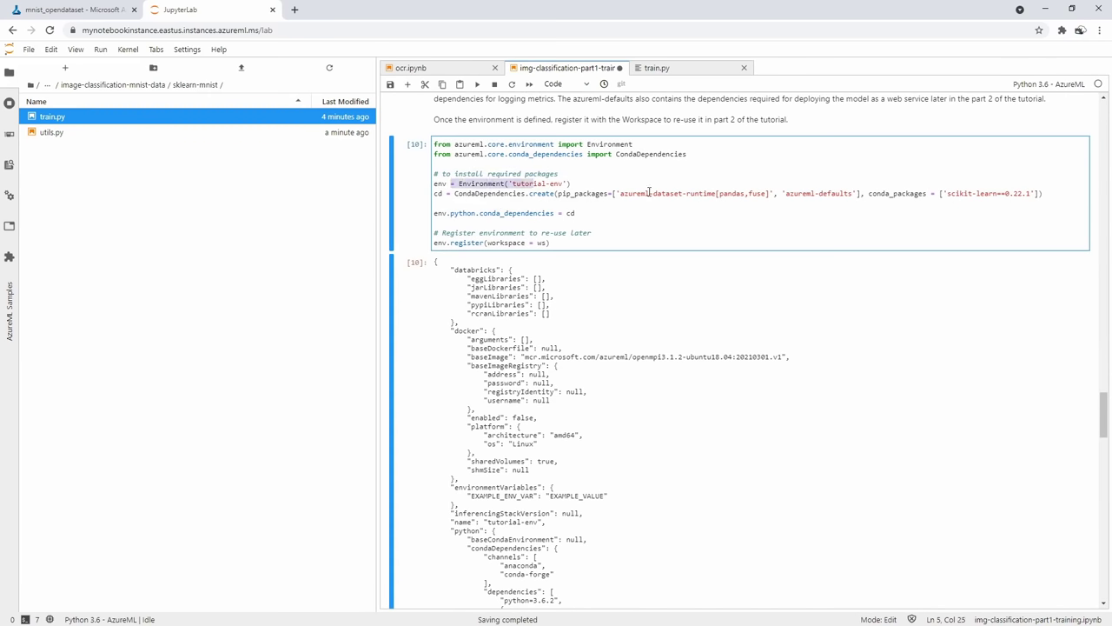
drag(620, 193, 843, 189)
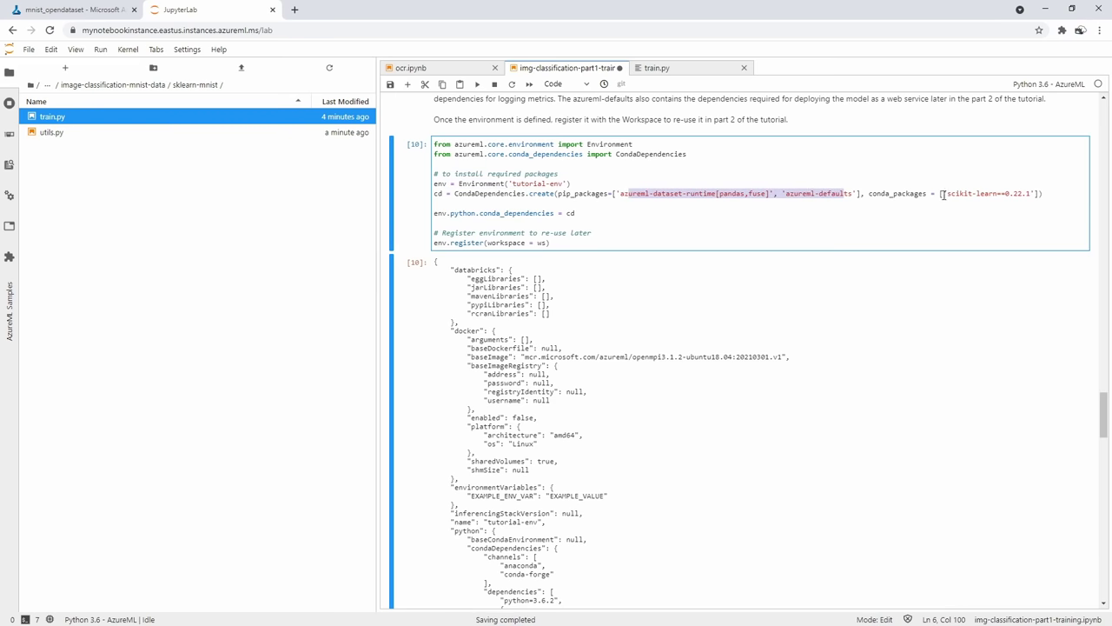
click(521, 205)
Check the environment argument in the ScriptRunConfig cell and run the cell to create the training job configuration
scroll(441, 291, down, 10)
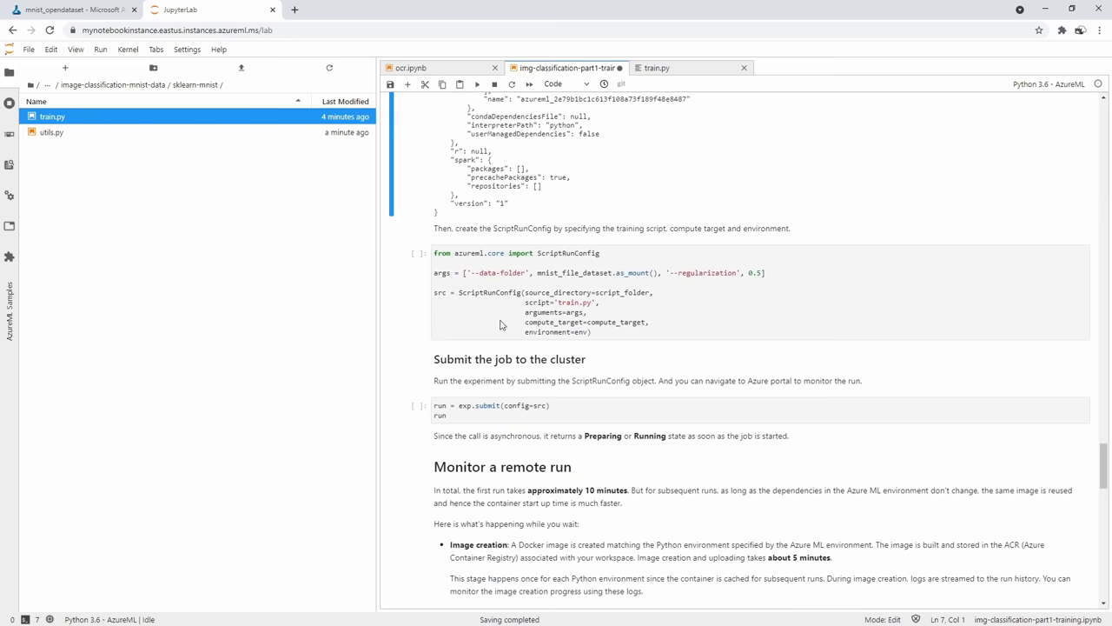
click(524, 331)
drag(524, 332, 591, 332)
click(508, 273)
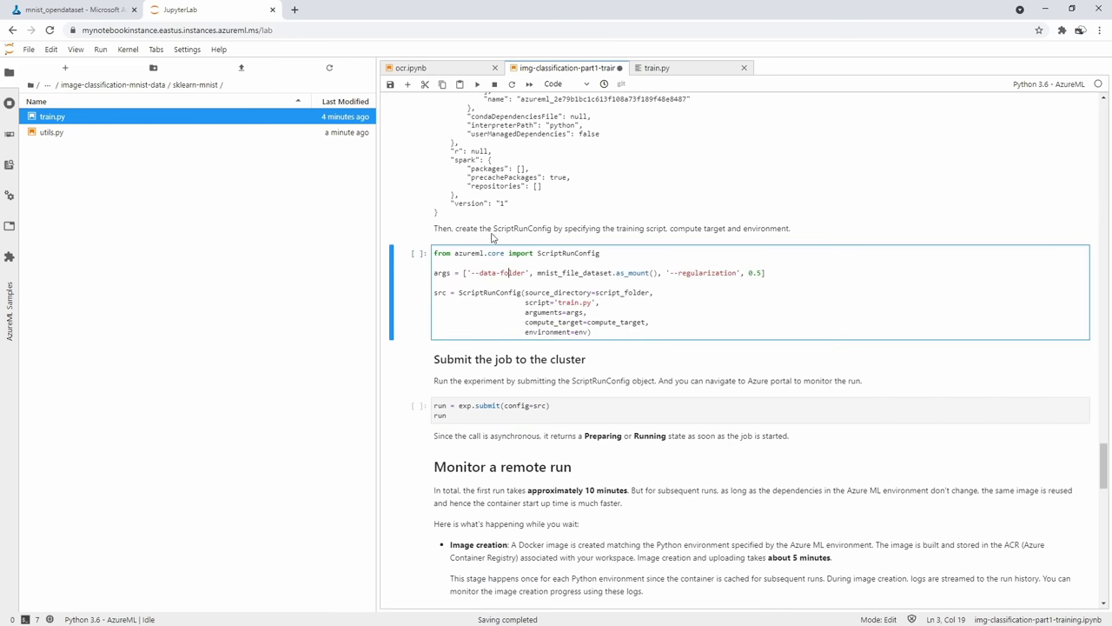
scroll(452, 310, up, 2)
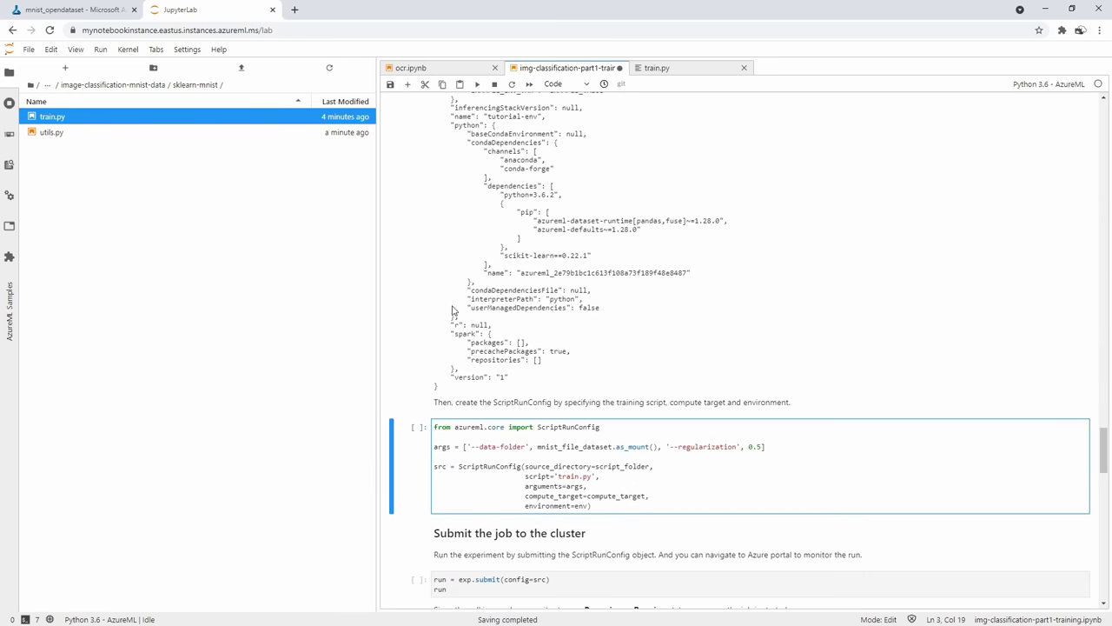
click(477, 84)
scroll(495, 270, down, 3)
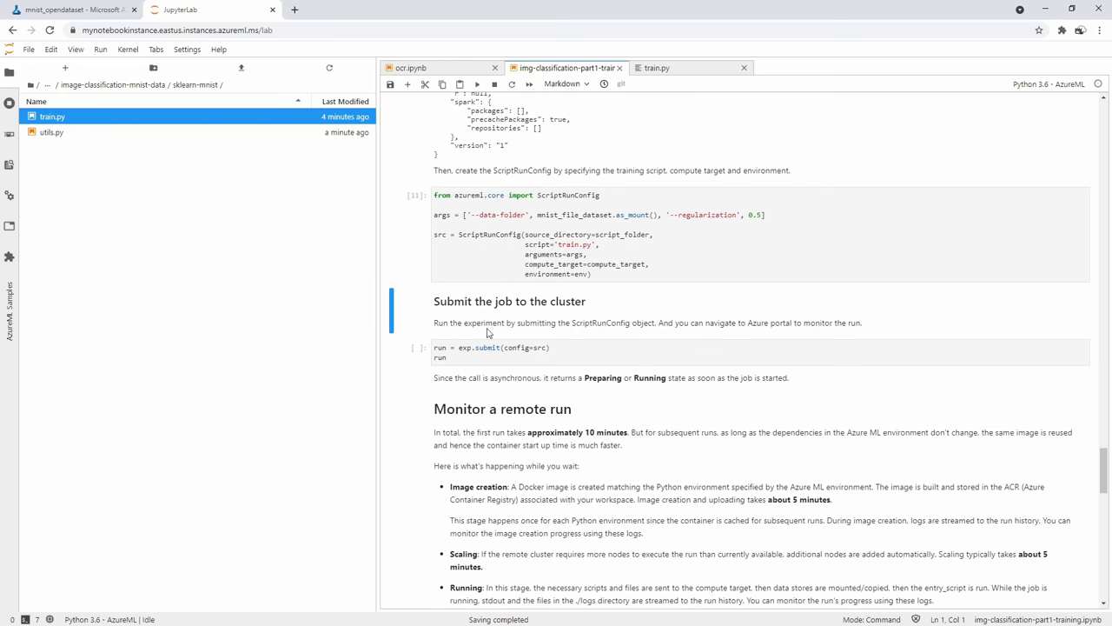
Run the exp.submit cell to submit the job to the cluster, and read the Monitor a remote run notes
click(525, 347)
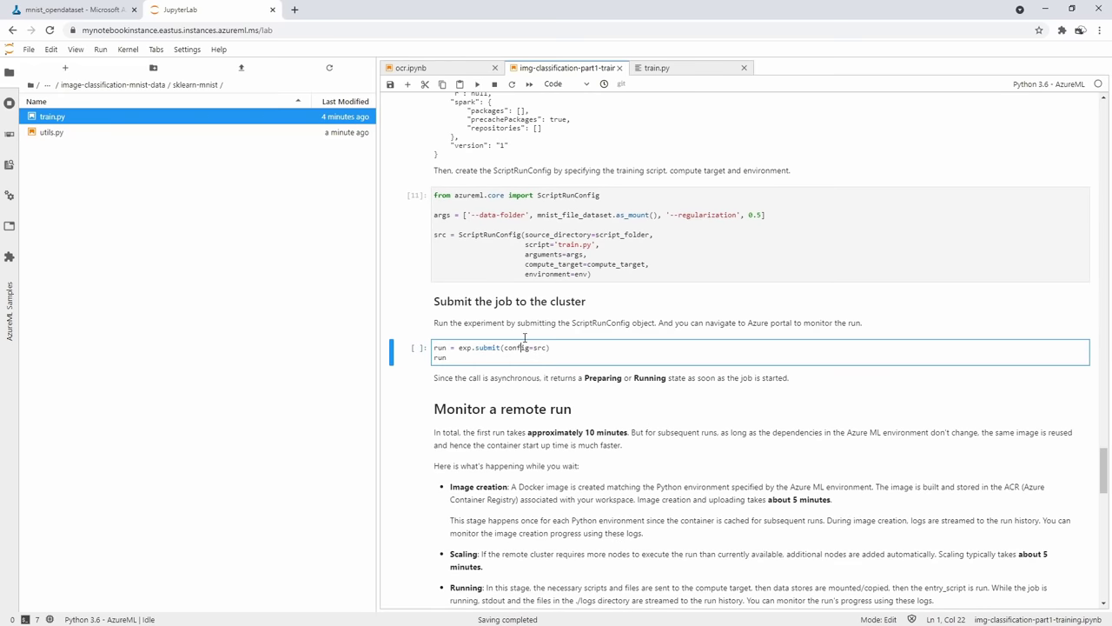
click(477, 83)
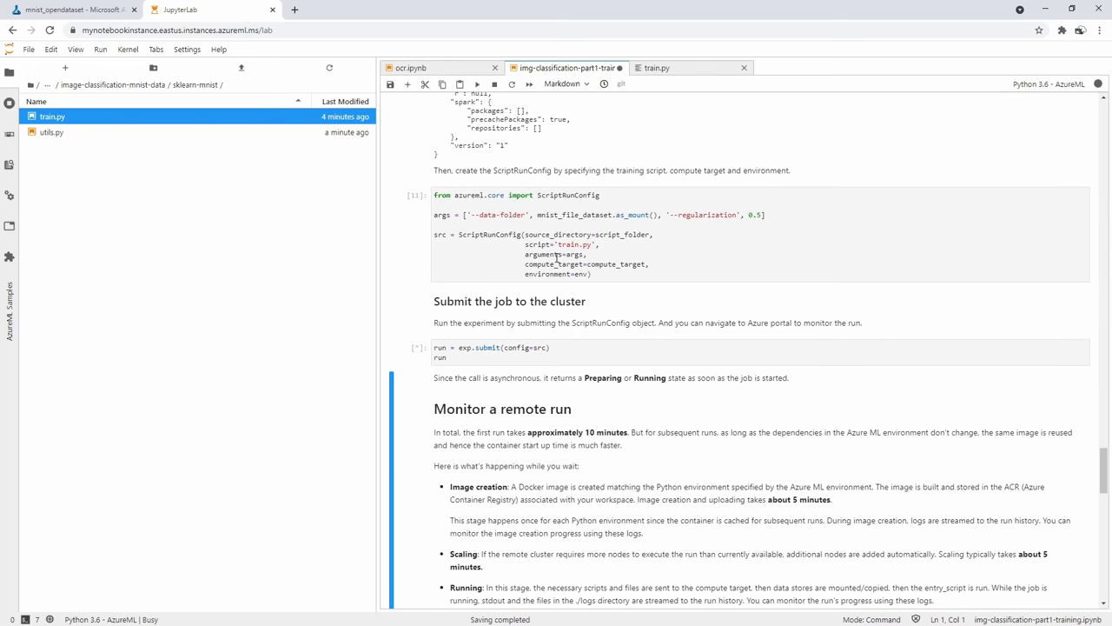
scroll(556, 254, down, 2)
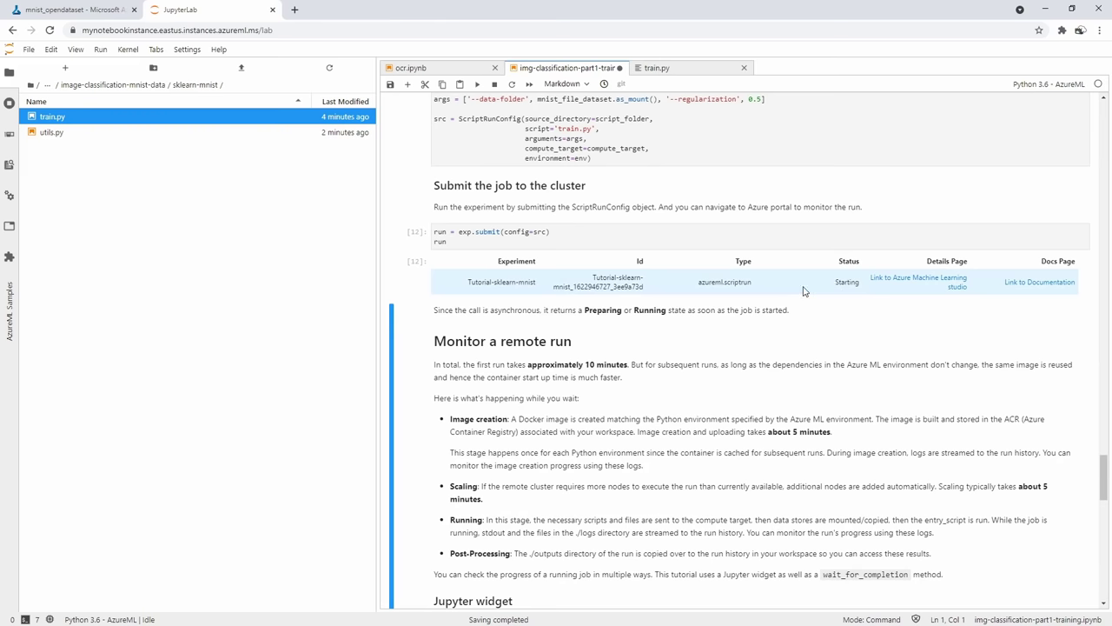
scroll(639, 305, down, 2)
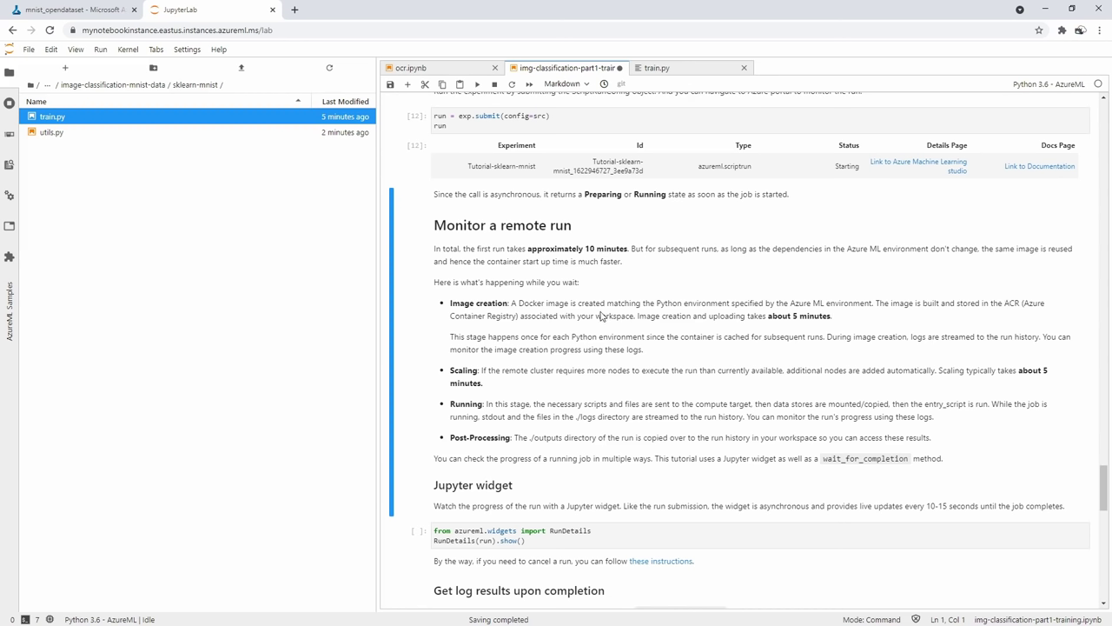
Open the Azure portal in a new browser tab, find Container registries and view the overview of the MyStudio resource group's registry
click(104, 13)
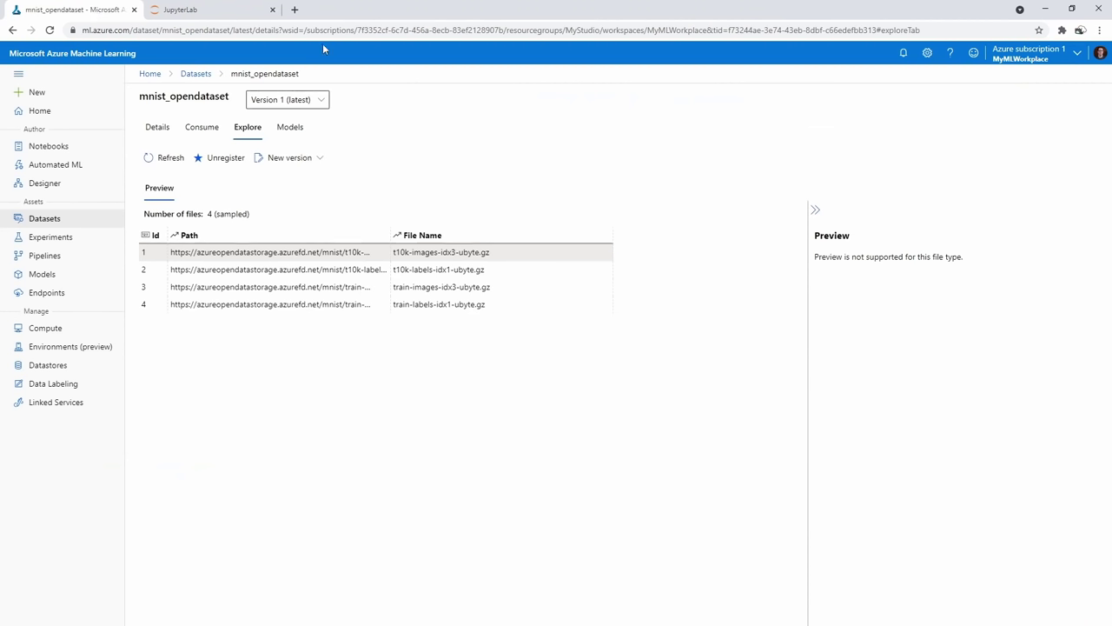
click(294, 10)
text(port)
key(Return)
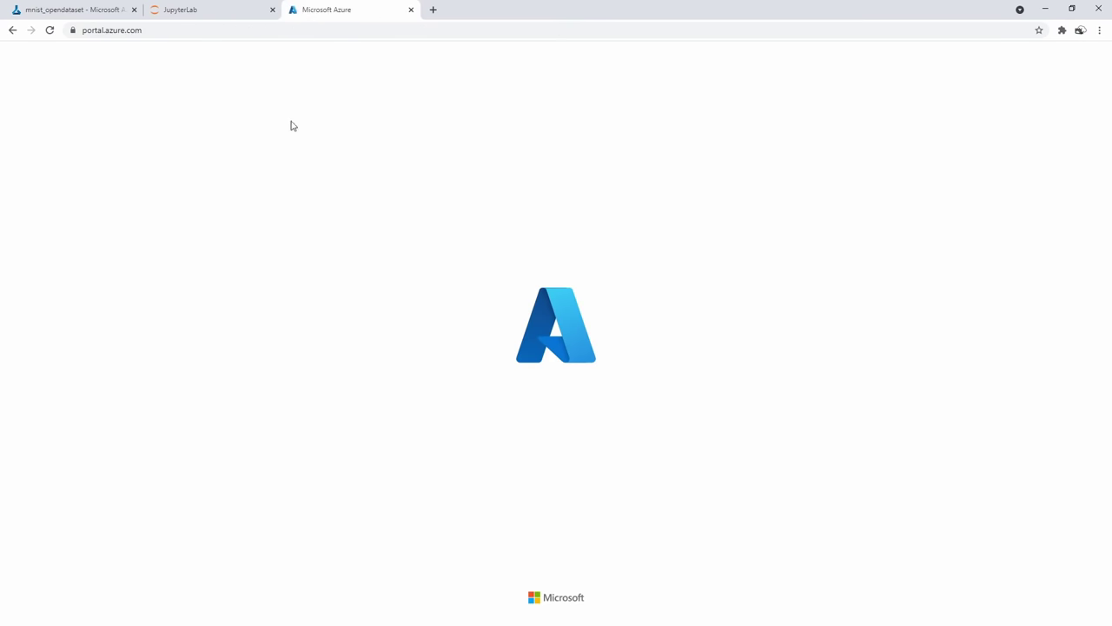
click(376, 49)
text(co)
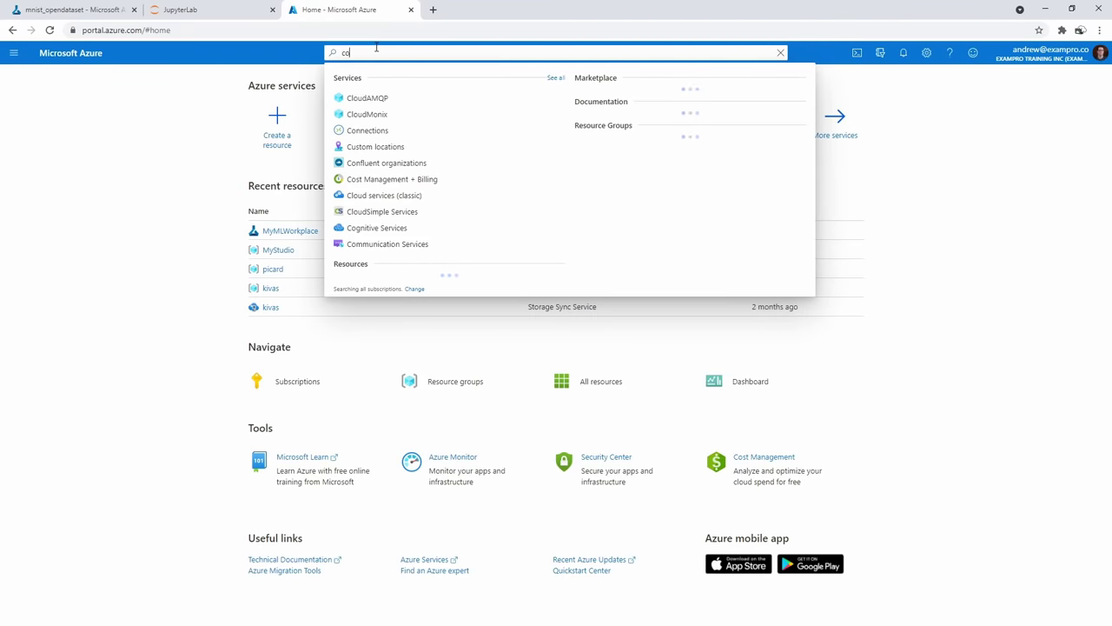
text(ntainer reg)
key(Escape)
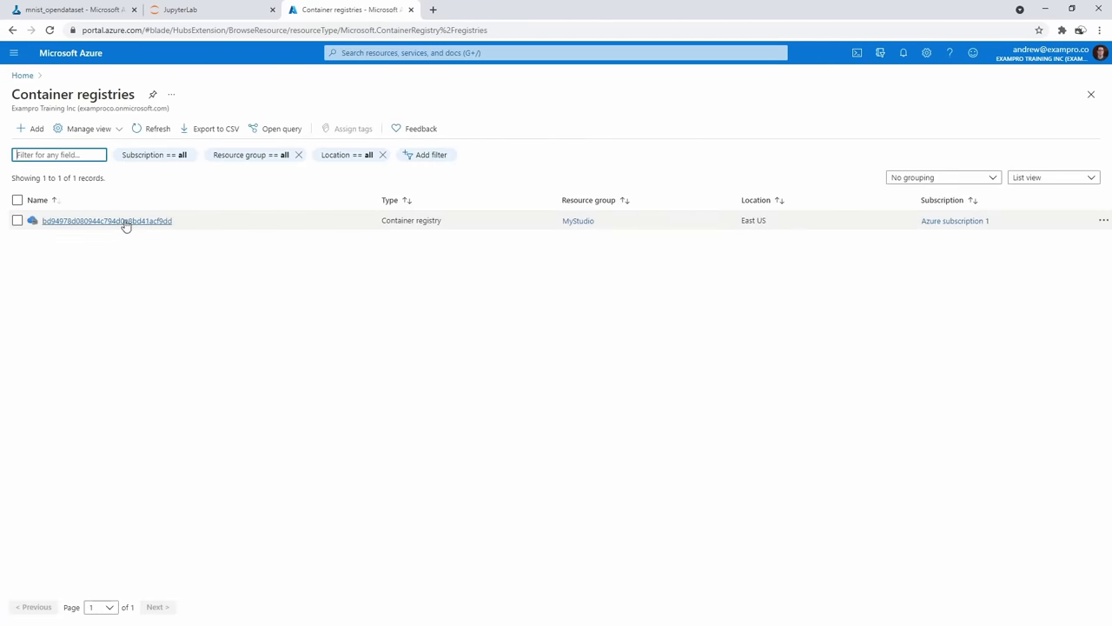
click(124, 222)
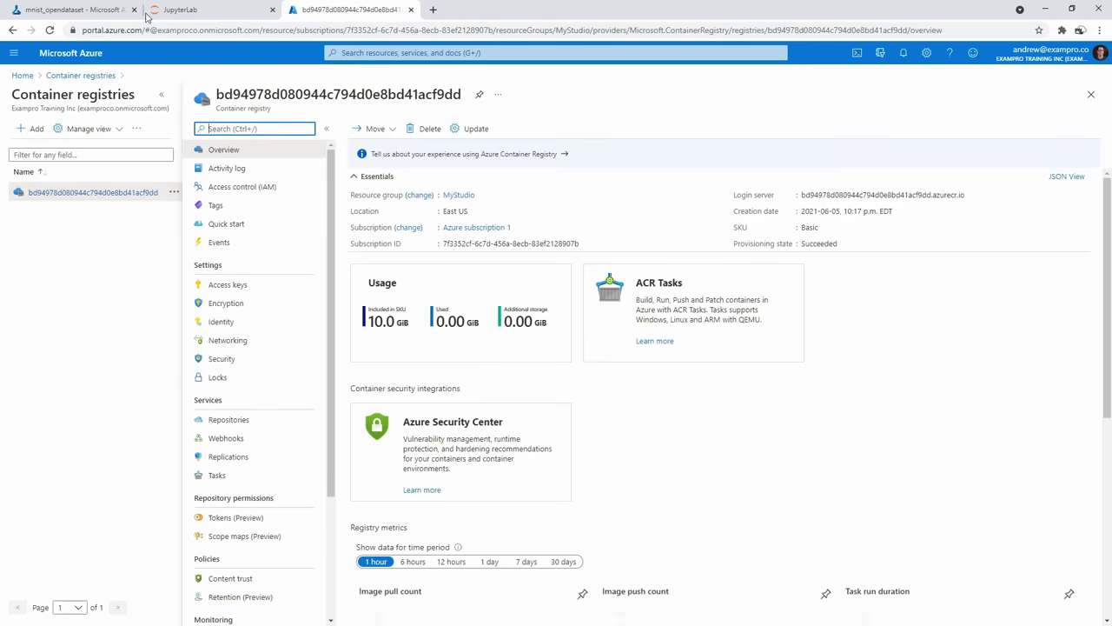
Return to the notebook's scaling notes, then switch to Azure Machine Learning studio and view the compute clusters
key(ctrl+Tab)
key(ctrl+Tab)
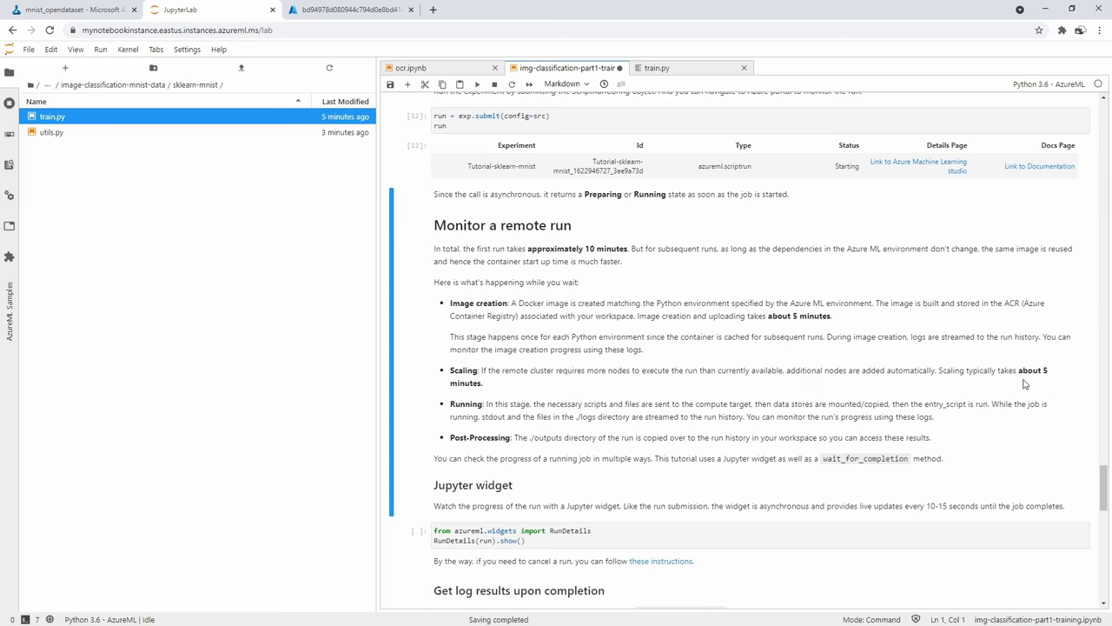
click(91, 12)
click(77, 319)
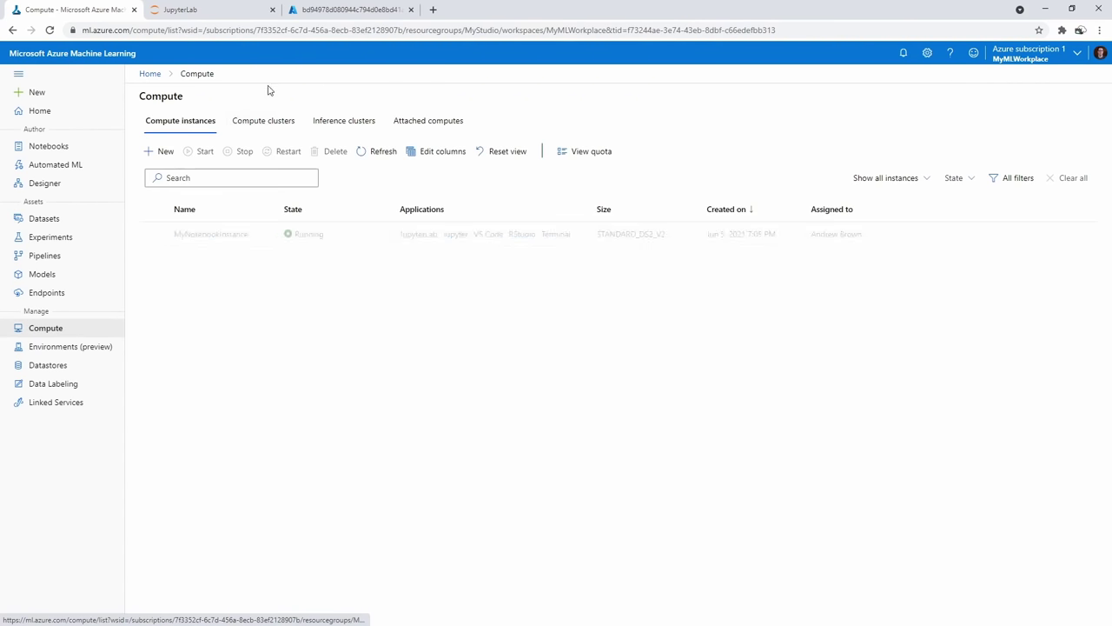
click(282, 120)
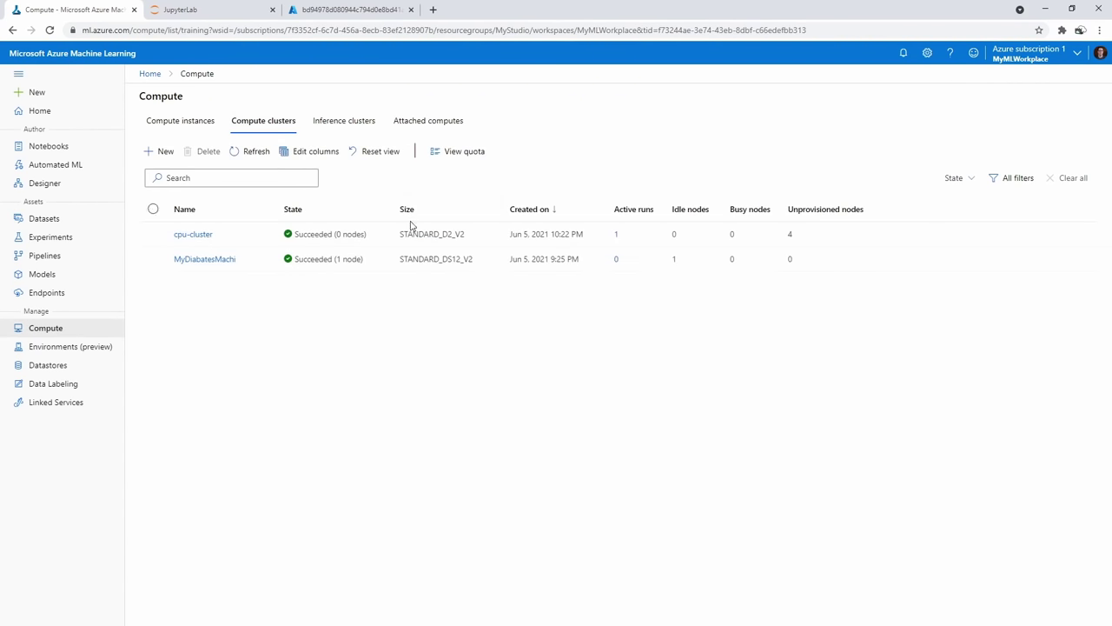
Switch back to the JupyterLab notebook and run the RunDetails cell to show the run's progress widget
click(224, 16)
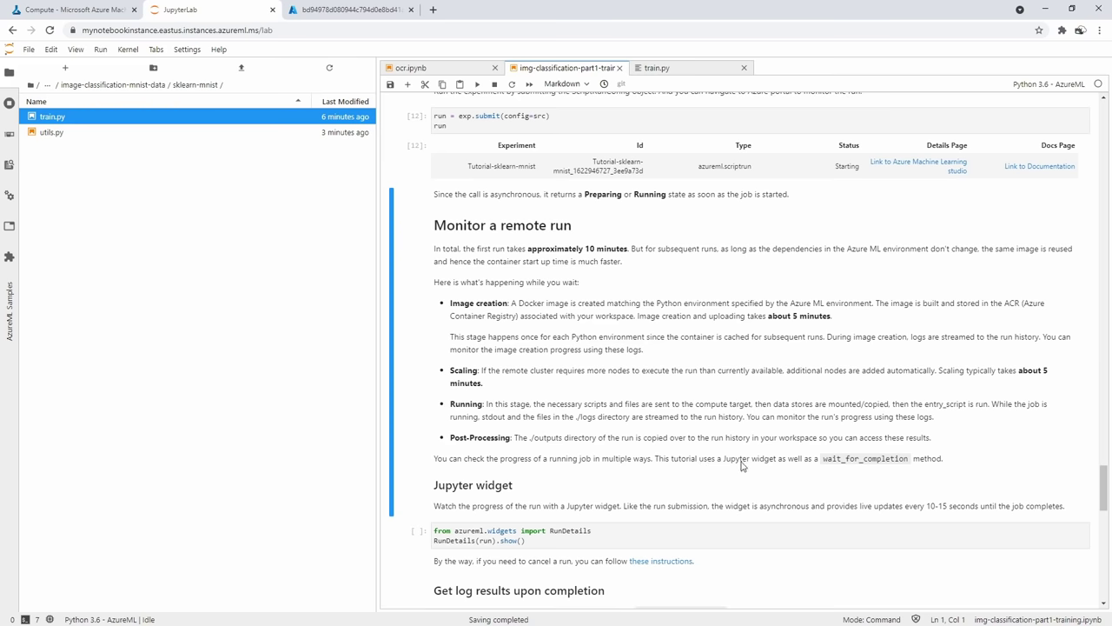
scroll(627, 448, down, 3)
click(558, 418)
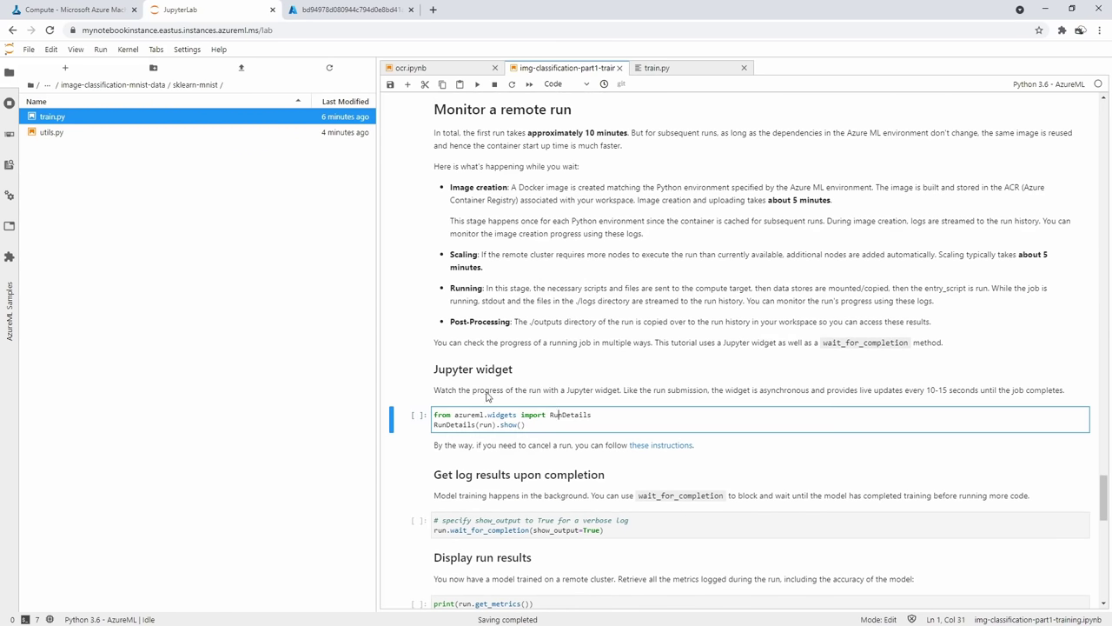
click(476, 84)
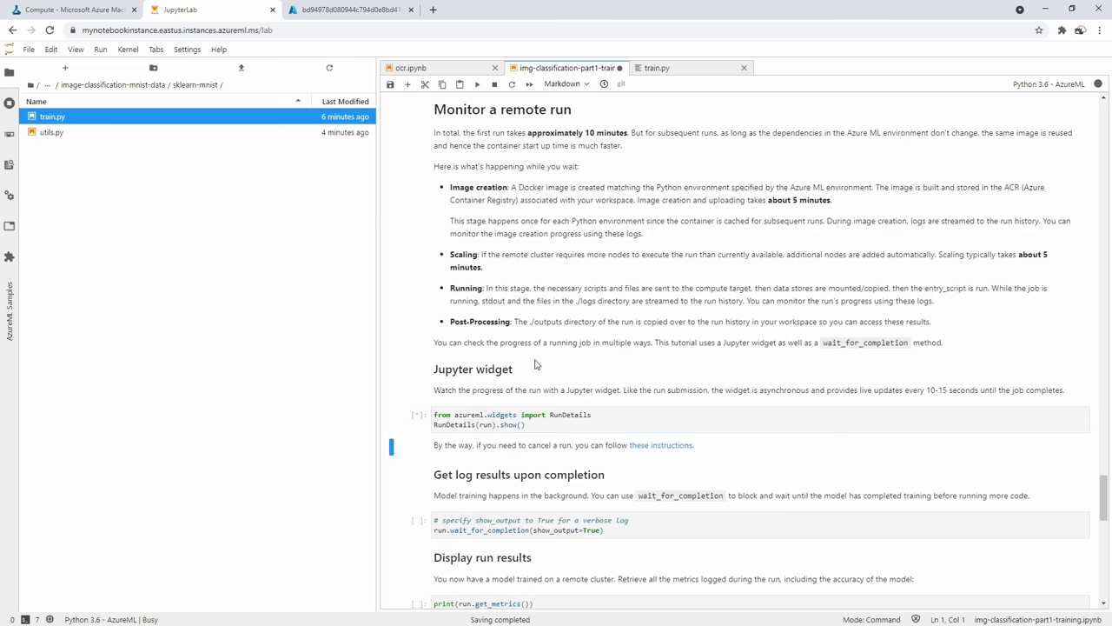
scroll(521, 408, down, 2)
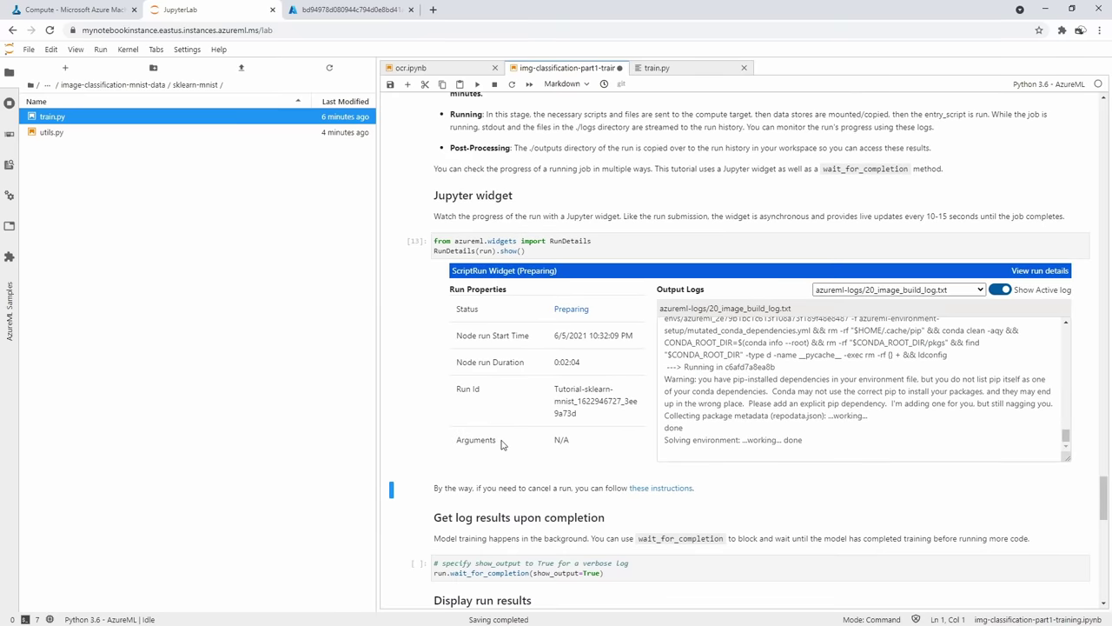
Examine the image build log in the run widget and the notebook sections on log and run results
scroll(735, 370, down, 1)
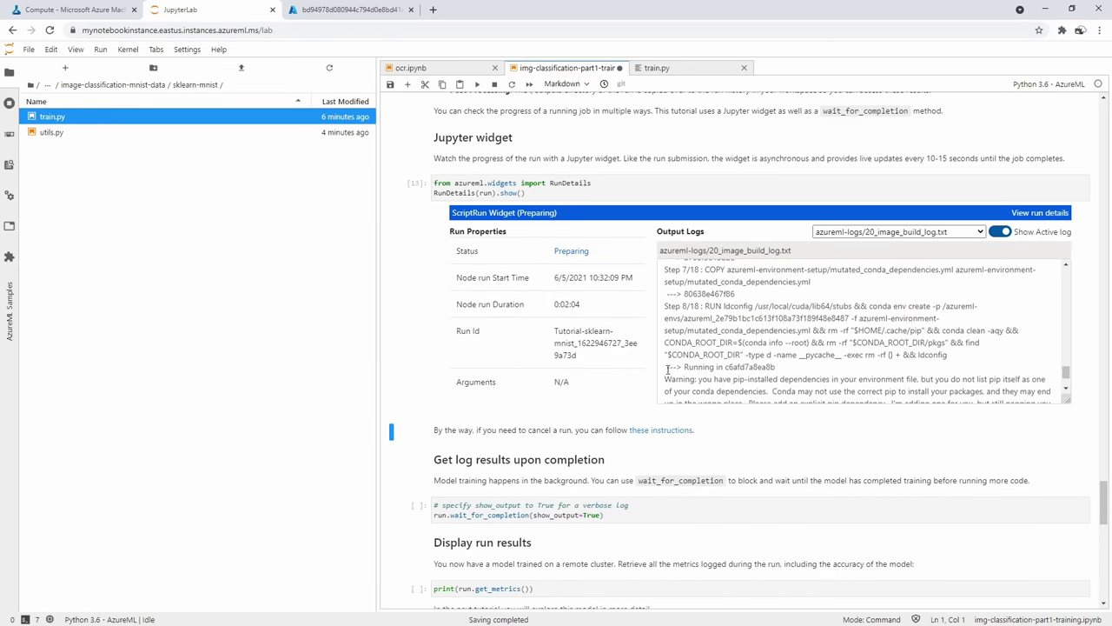
scroll(563, 425, up, 1)
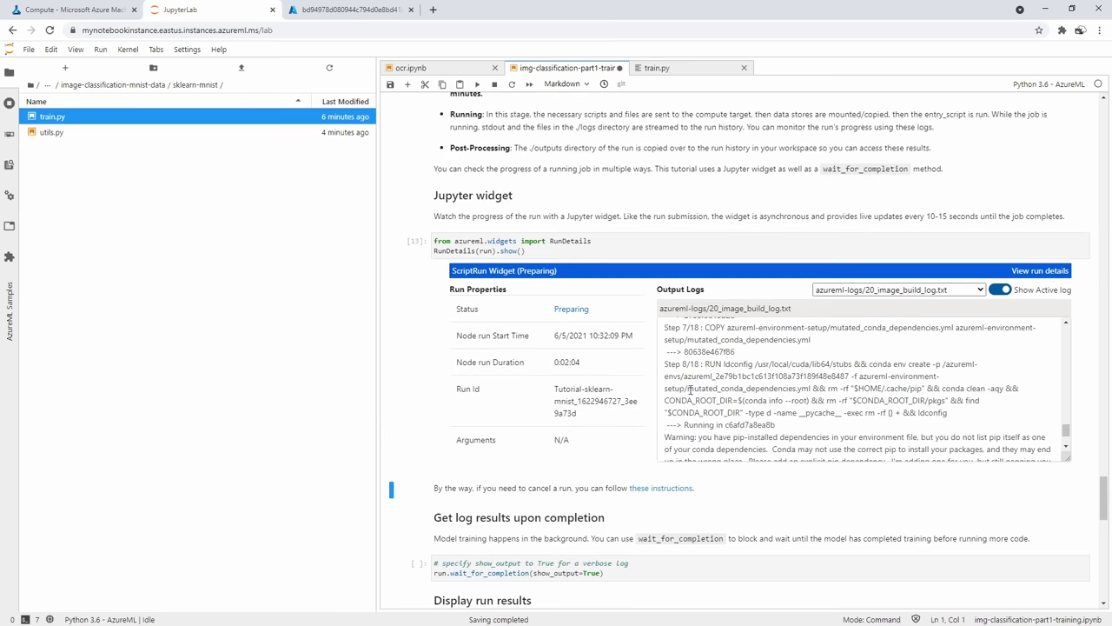
scroll(706, 397, down, 6)
scroll(661, 405, up, 4)
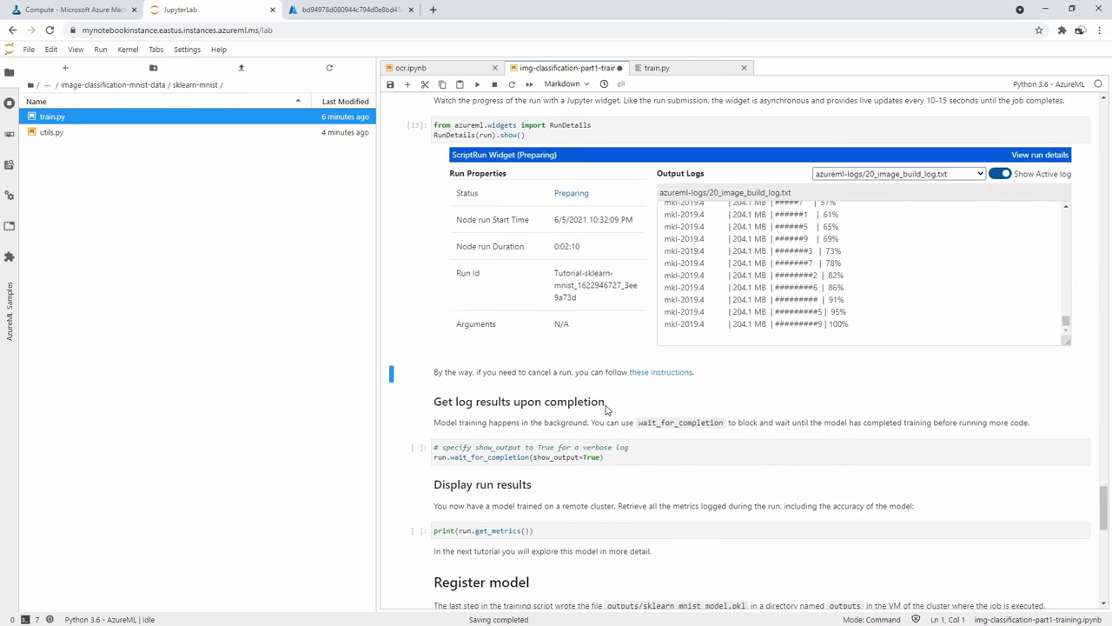
Switch to Azure Machine Learning studio and open 20_image_build_log.txt from the outputs and logs of the Tutorial-sklearn-mnist experiment's Run 1
scroll(604, 339, up, 2)
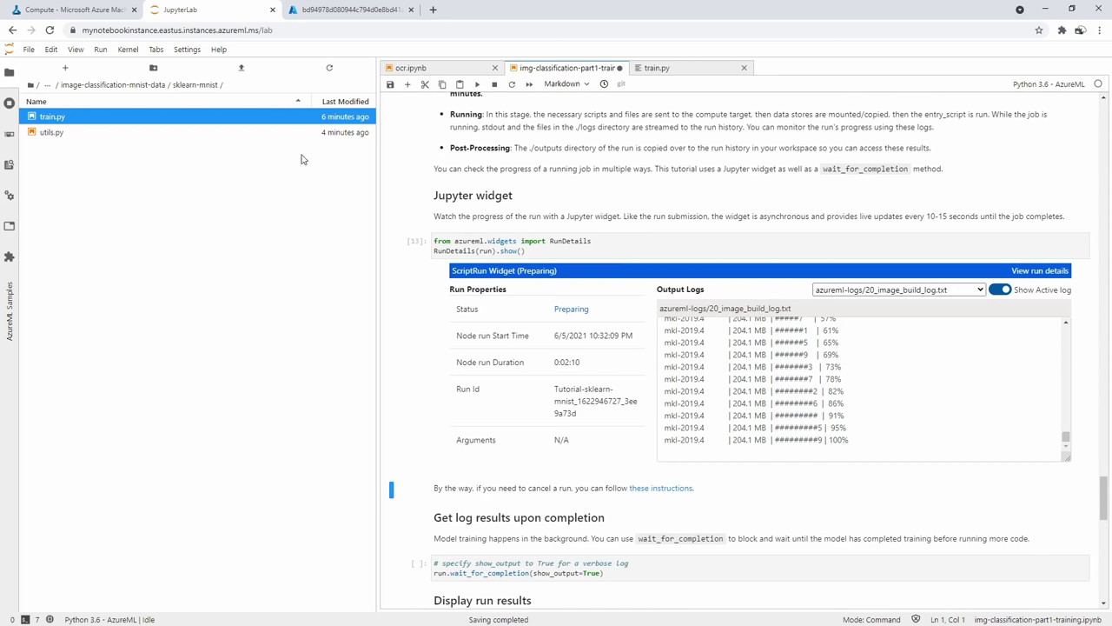
click(100, 10)
click(60, 240)
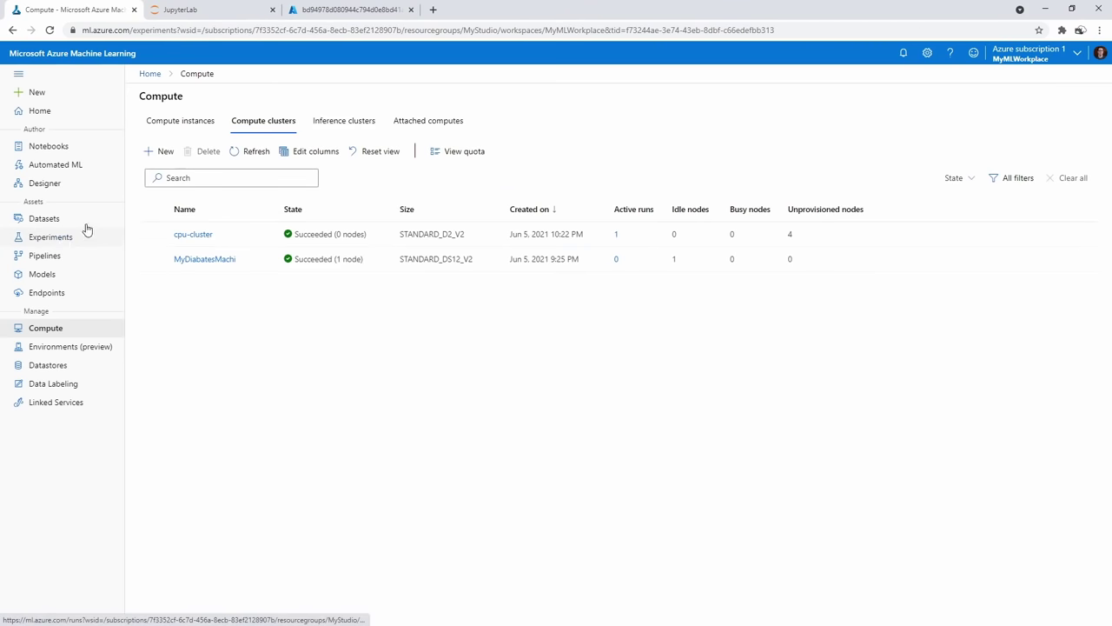
click(220, 234)
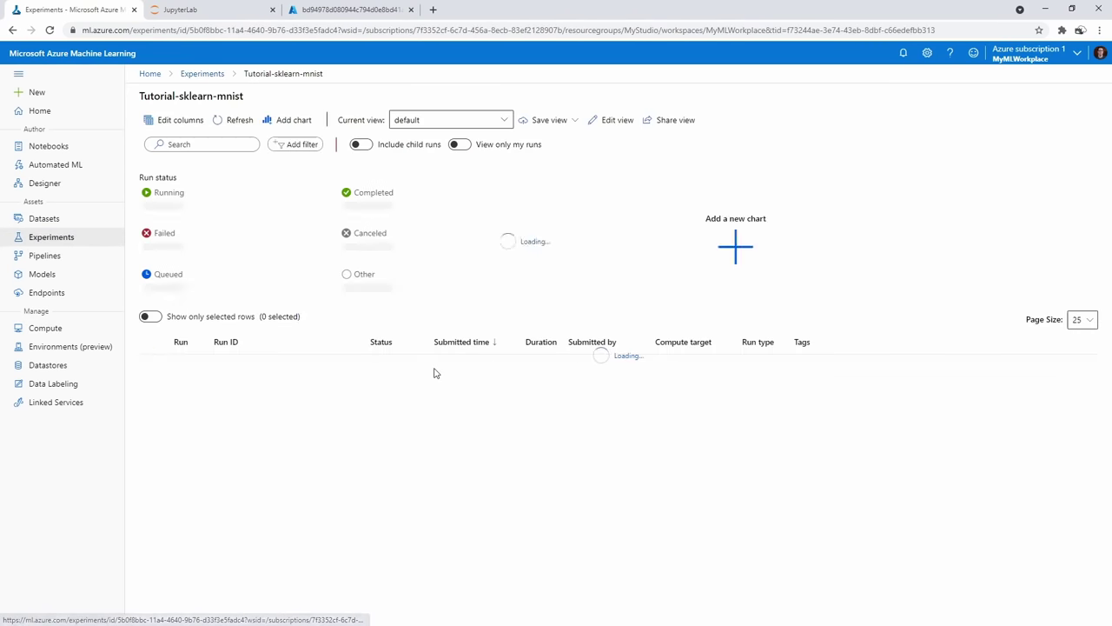
click(258, 367)
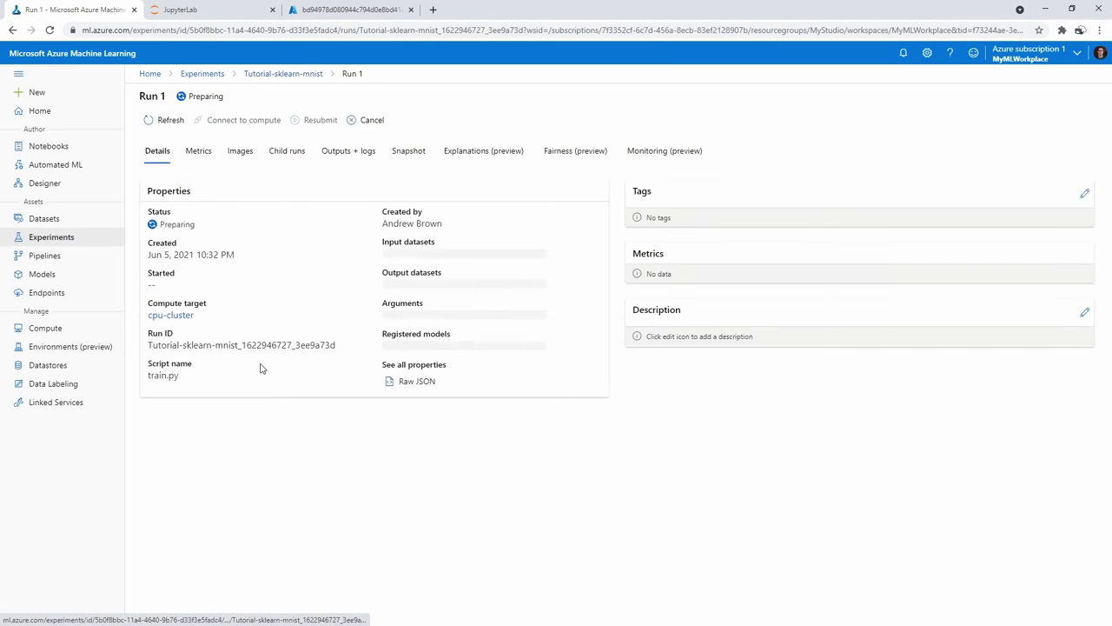
click(332, 154)
click(149, 194)
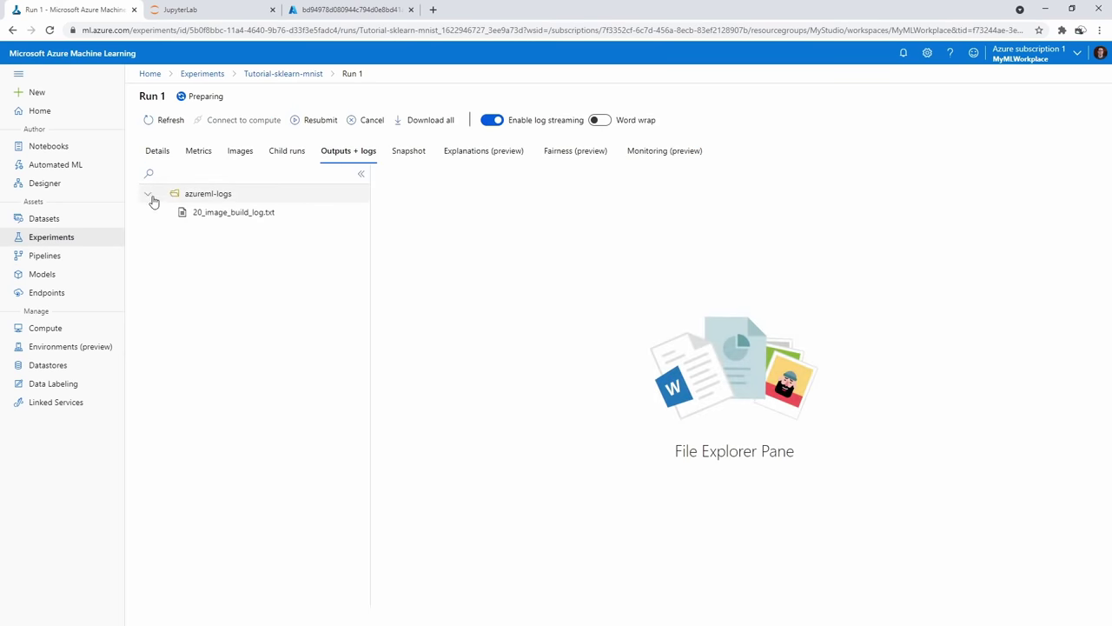
click(189, 217)
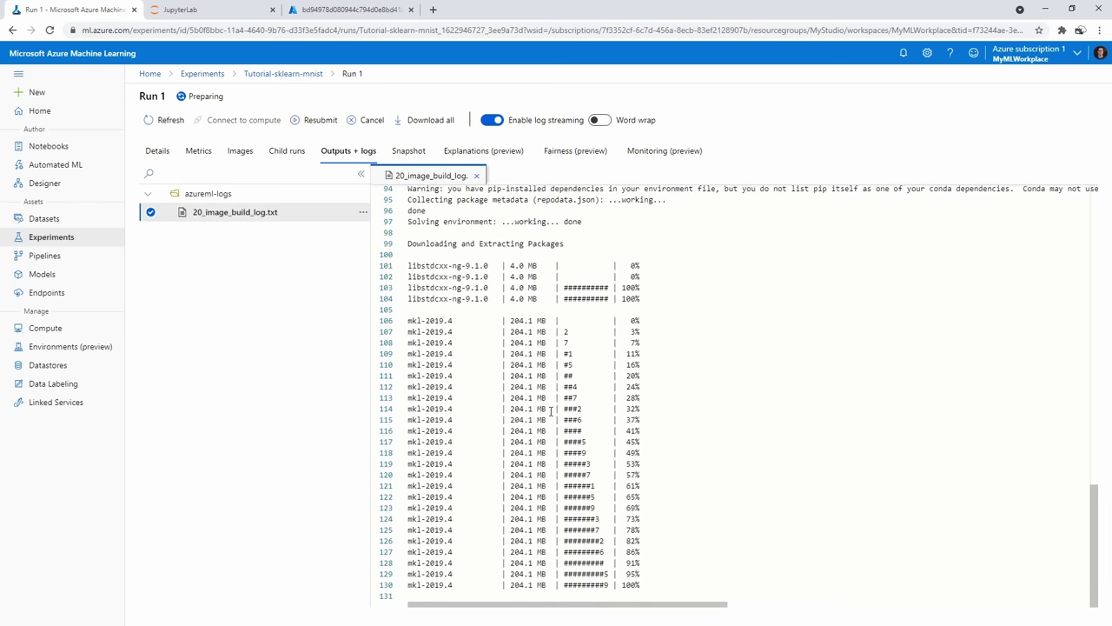
Examine the image build log from the registry login and base image pull through the conda environment creation and package downloads
scroll(550, 411, up, 2)
scroll(550, 415, up, 5)
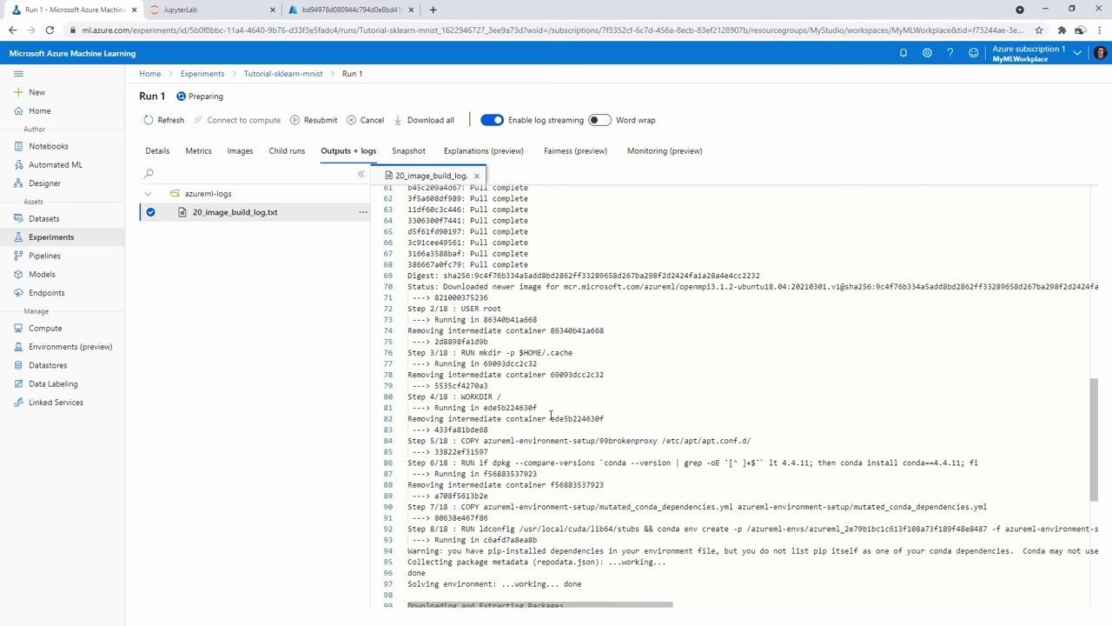
scroll(550, 415, up, 10)
scroll(548, 411, down, 17)
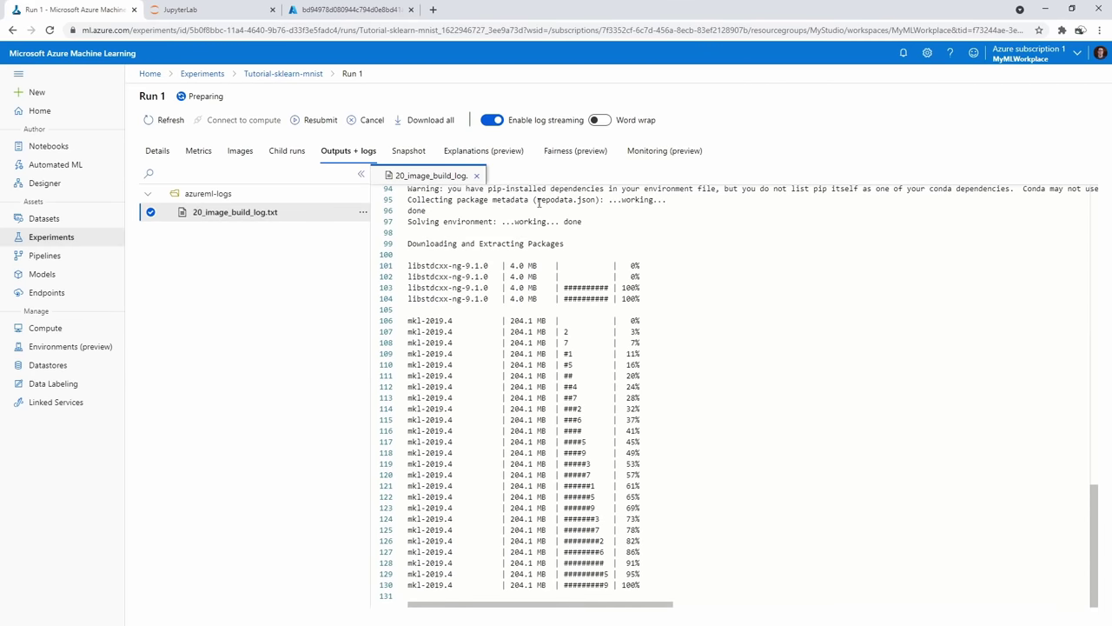
click(471, 30)
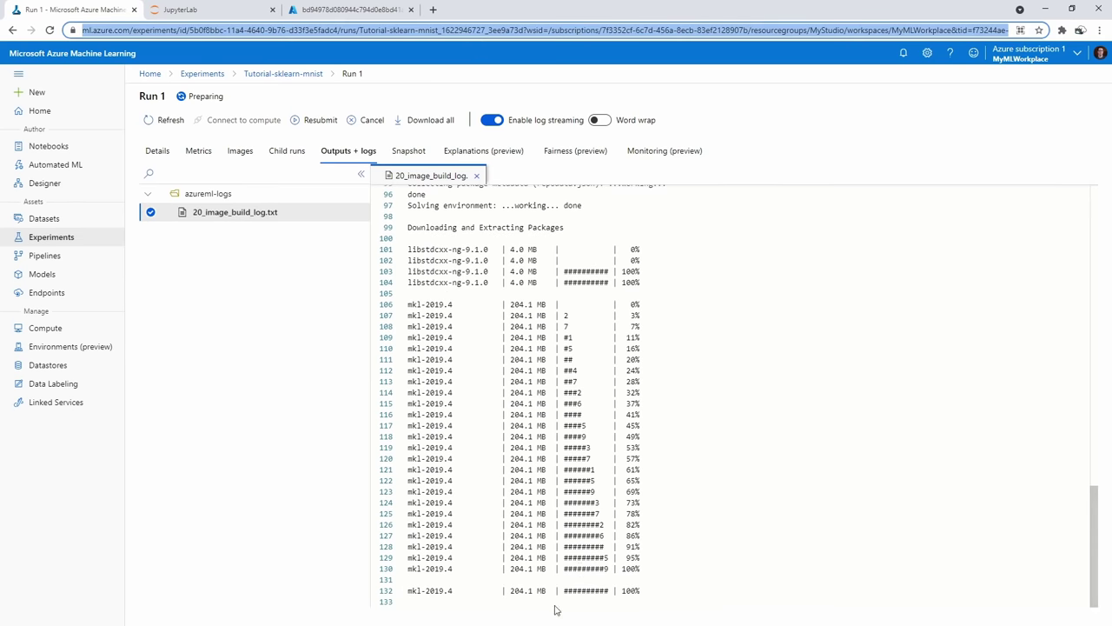
scroll(573, 452, up, 15)
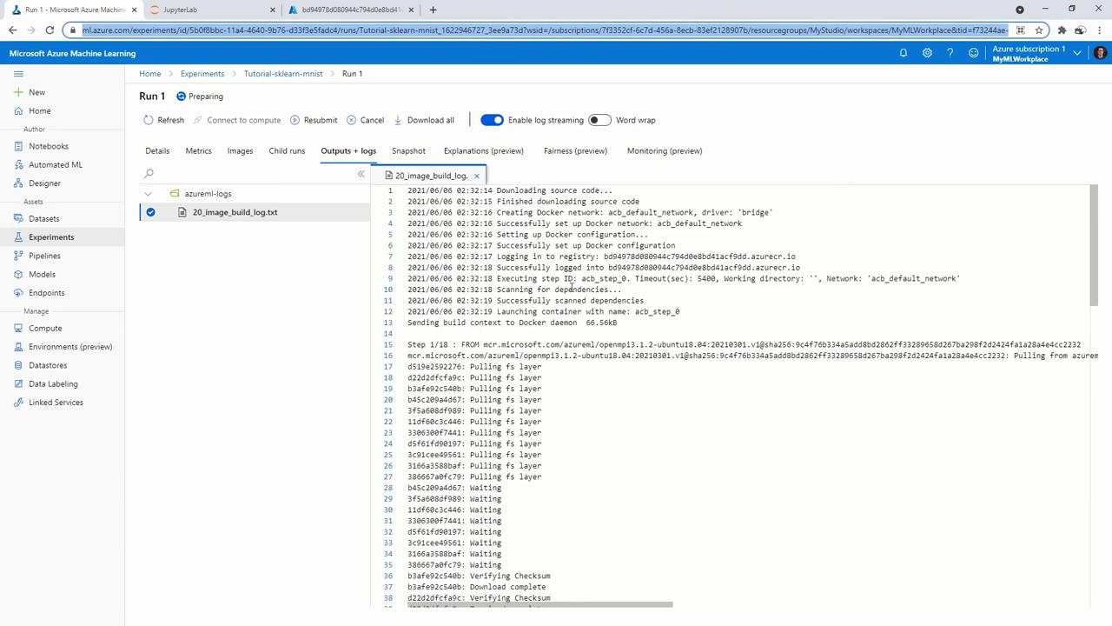
scroll(519, 395, down, 2)
drag(524, 244, 551, 442)
scroll(524, 363, down, 7)
scroll(524, 363, down, 3)
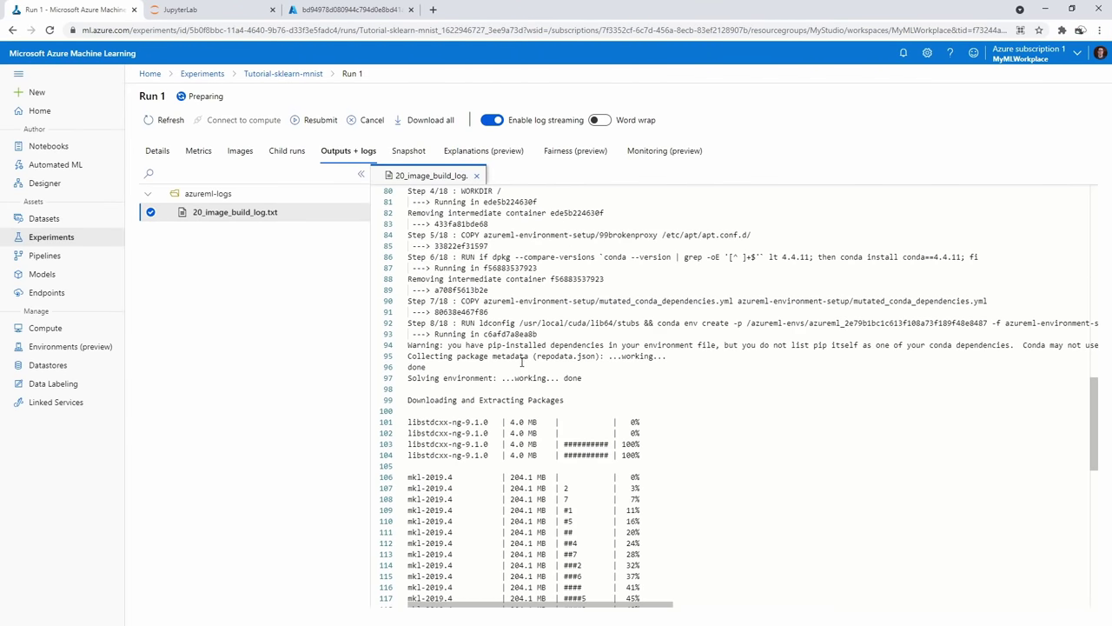
drag(541, 323, 744, 322)
scroll(601, 398, down, 9)
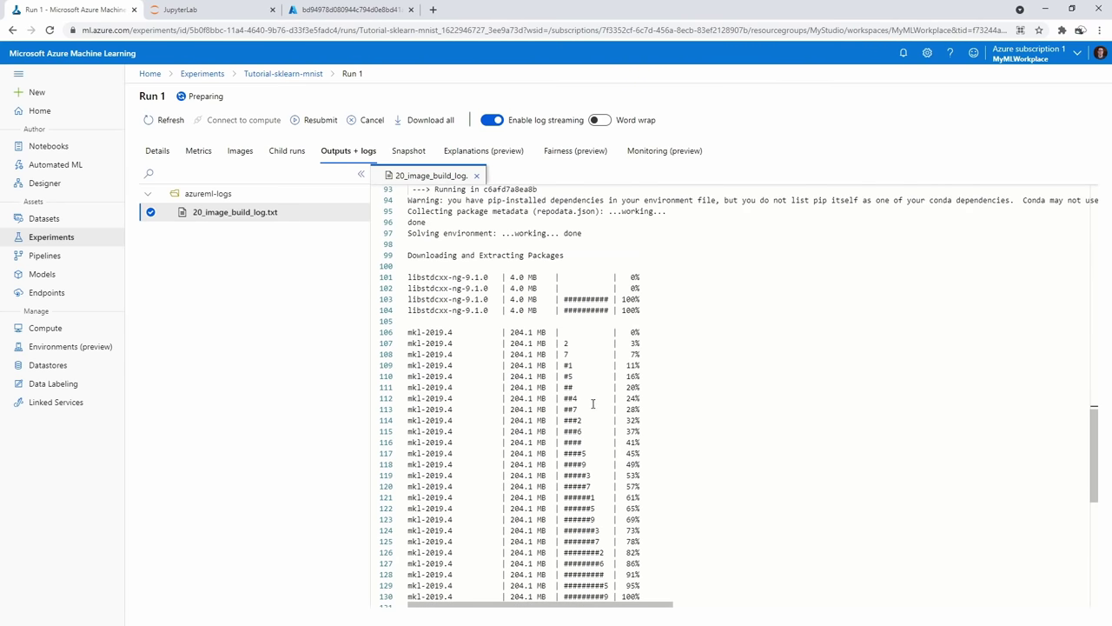
scroll(588, 393, up, 7)
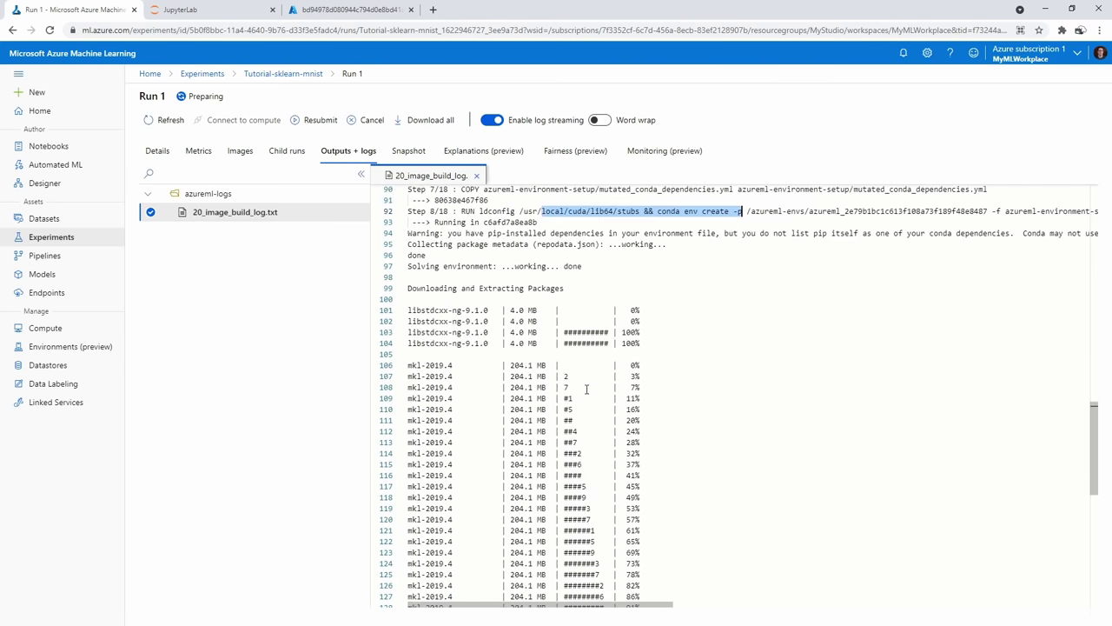
double_click(455, 287)
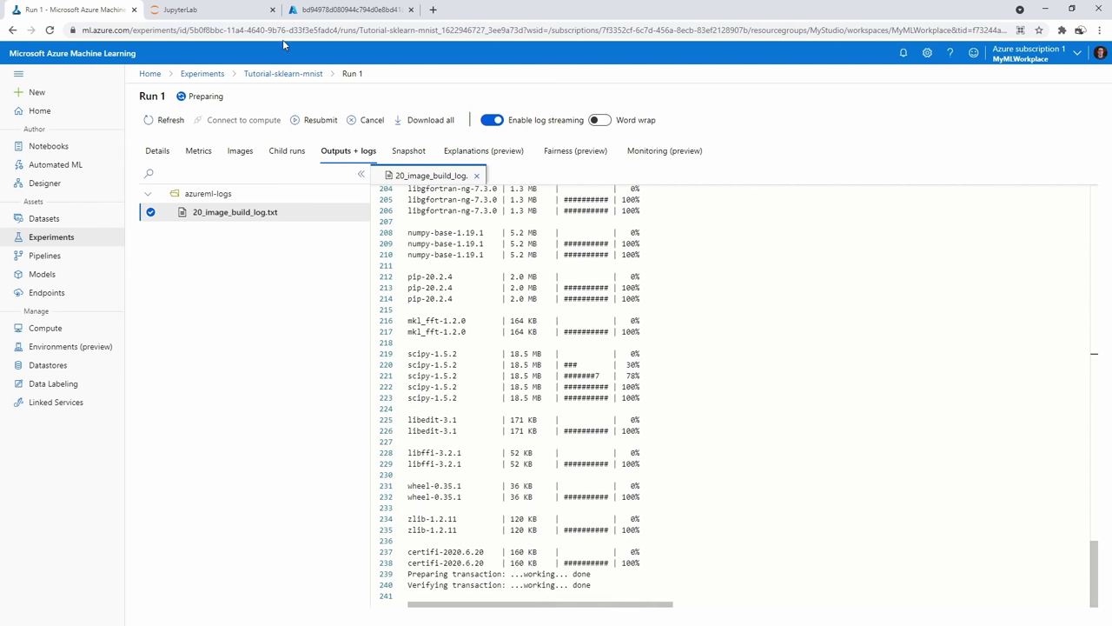
Return to the JupyterLab notebook and check the build progress in the run widget
click(200, 9)
scroll(734, 351, down, 1)
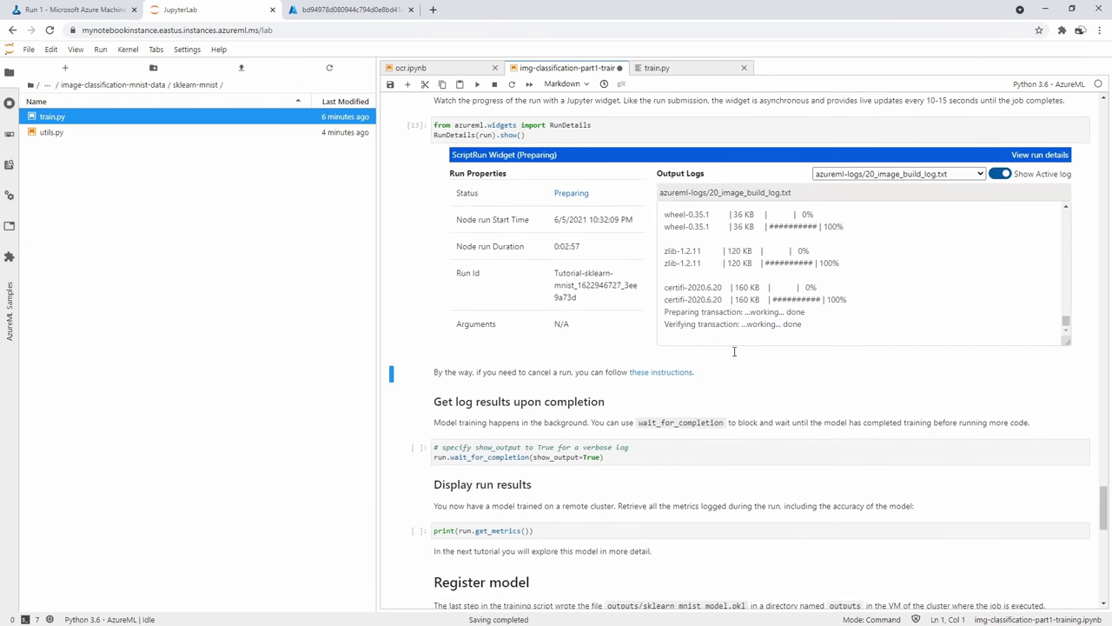
scroll(734, 351, up, 2)
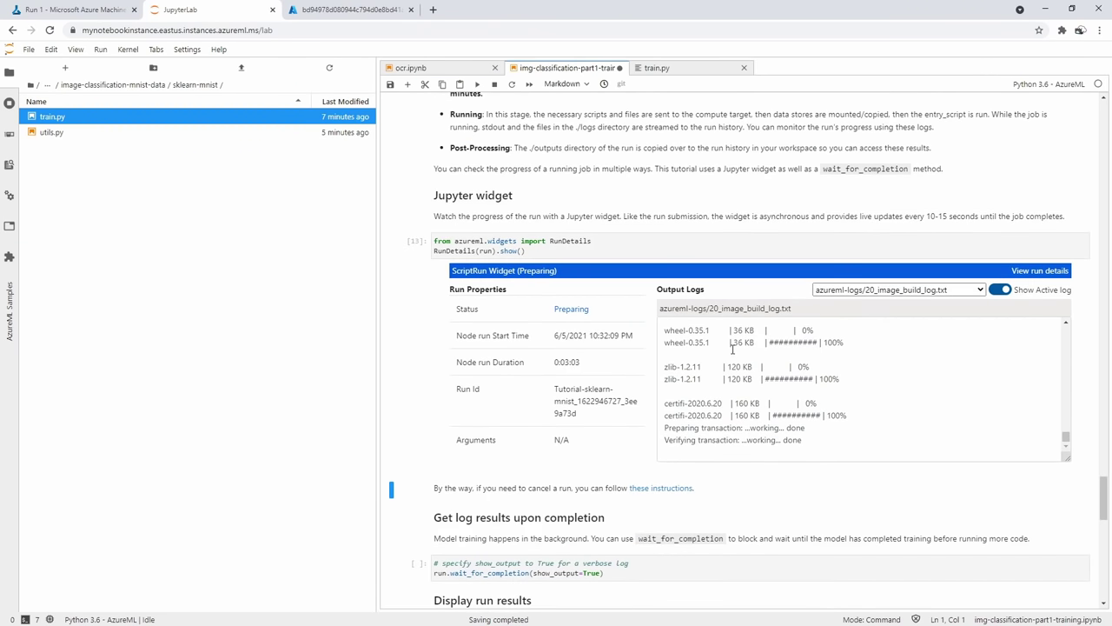
click(104, 16)
click(162, 18)
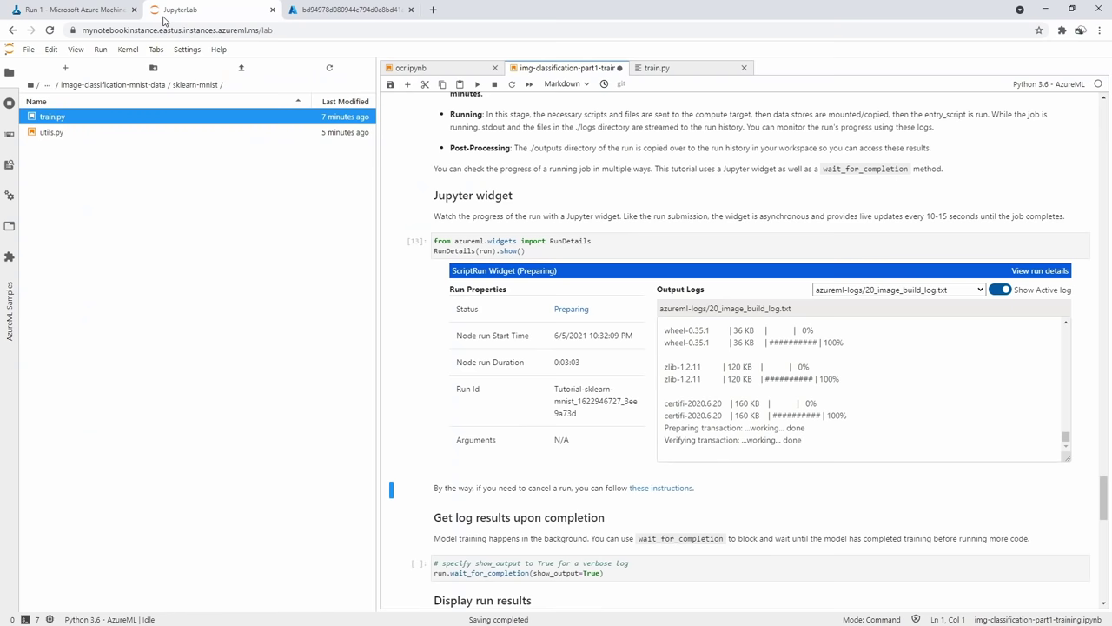
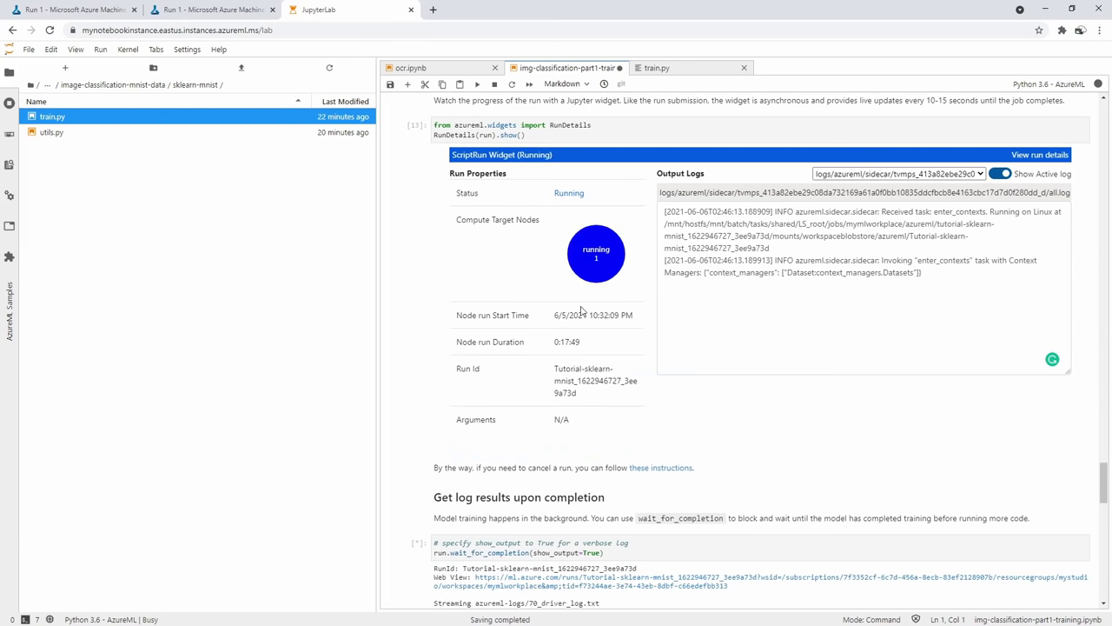
Review the sidecar log entries in the run widget and run the wait_for_completion cell again
click(719, 242)
drag(958, 272, 770, 249)
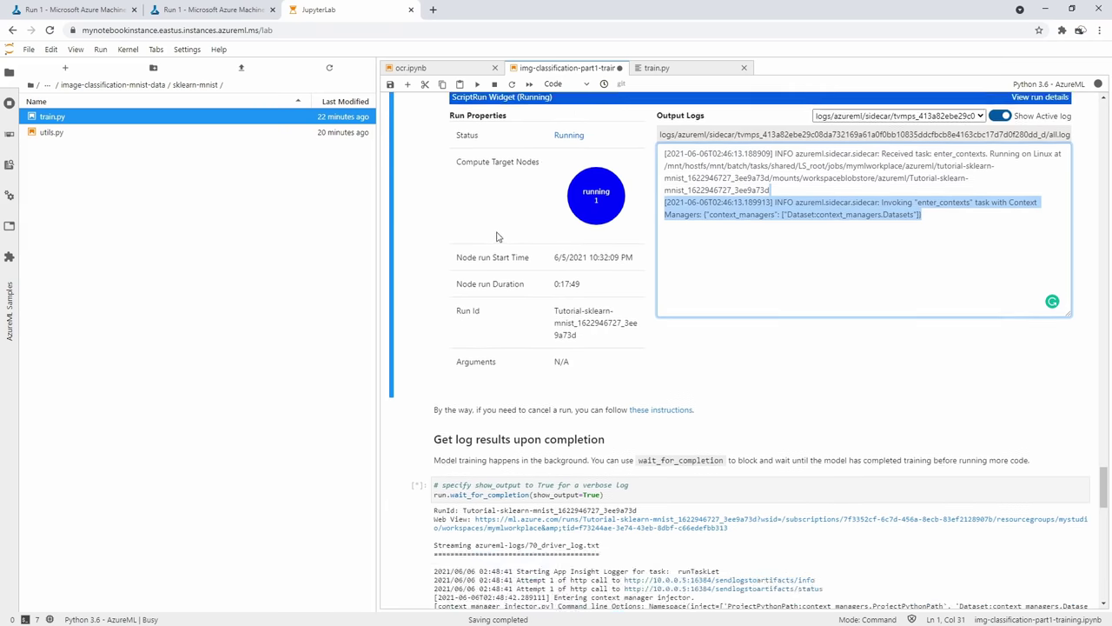
scroll(496, 236, down, 2)
click(513, 369)
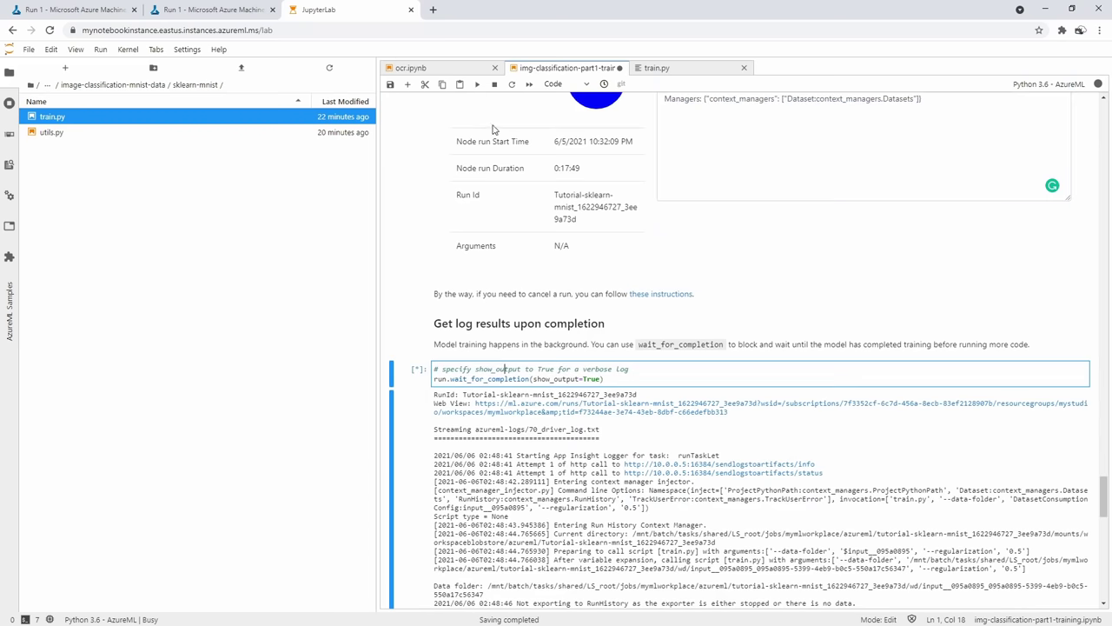
click(477, 84)
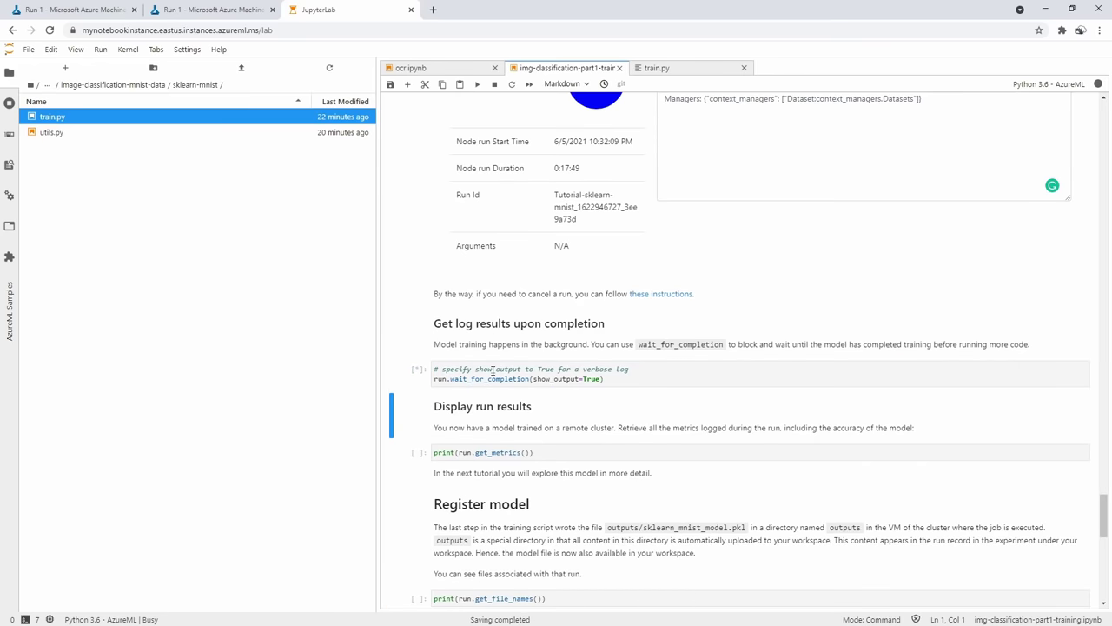
Interrupt the kernel to stop the wait_for_completion cell
click(491, 369)
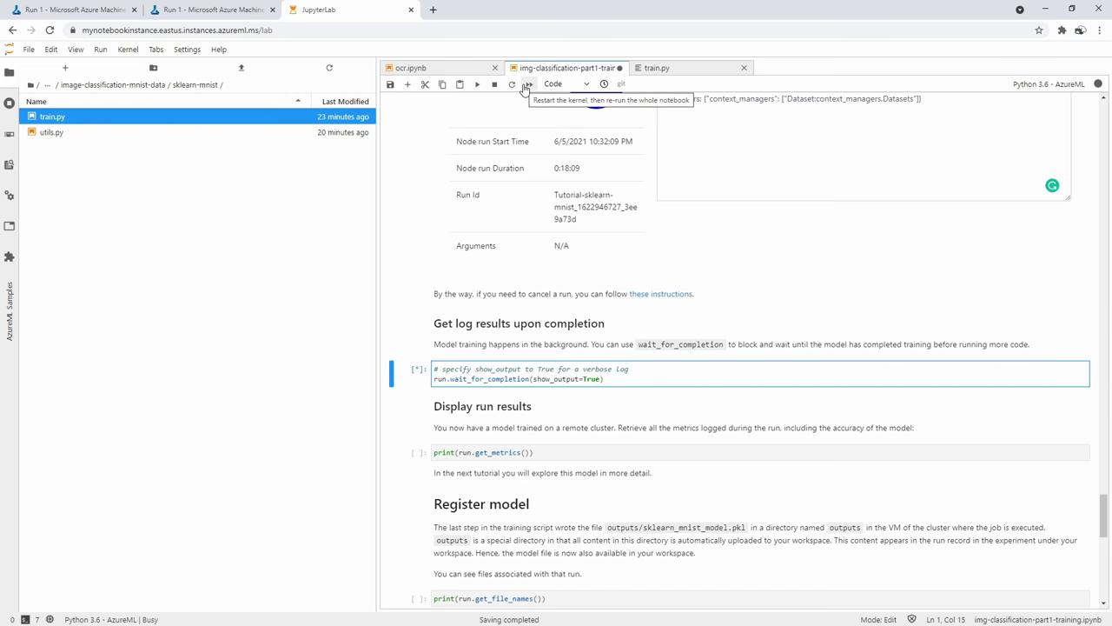
click(515, 448)
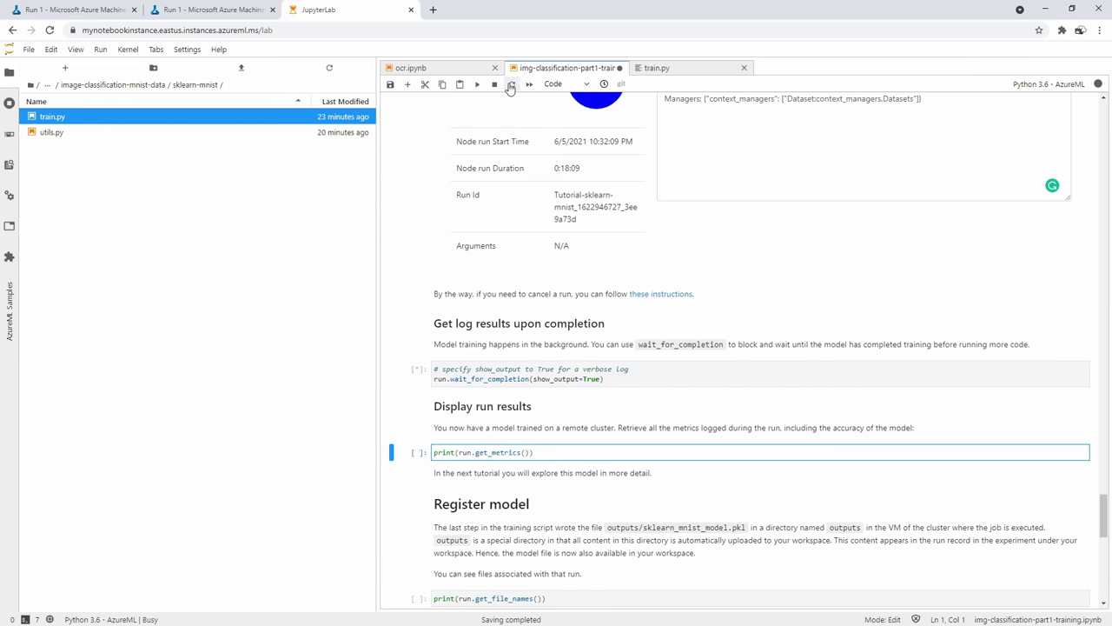
click(493, 371)
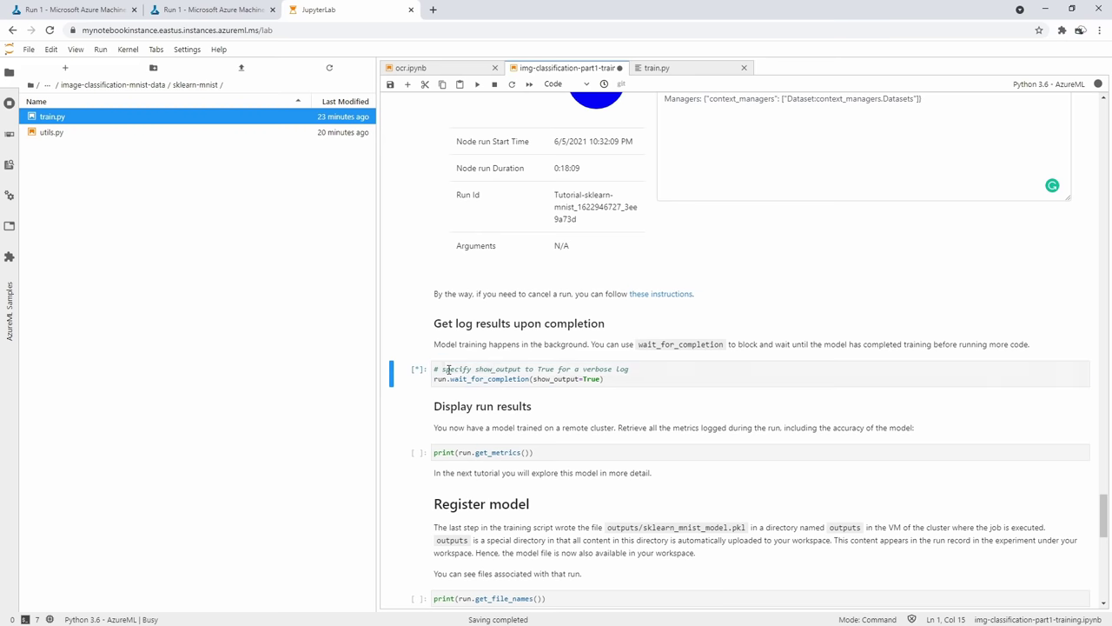
right_click(449, 369)
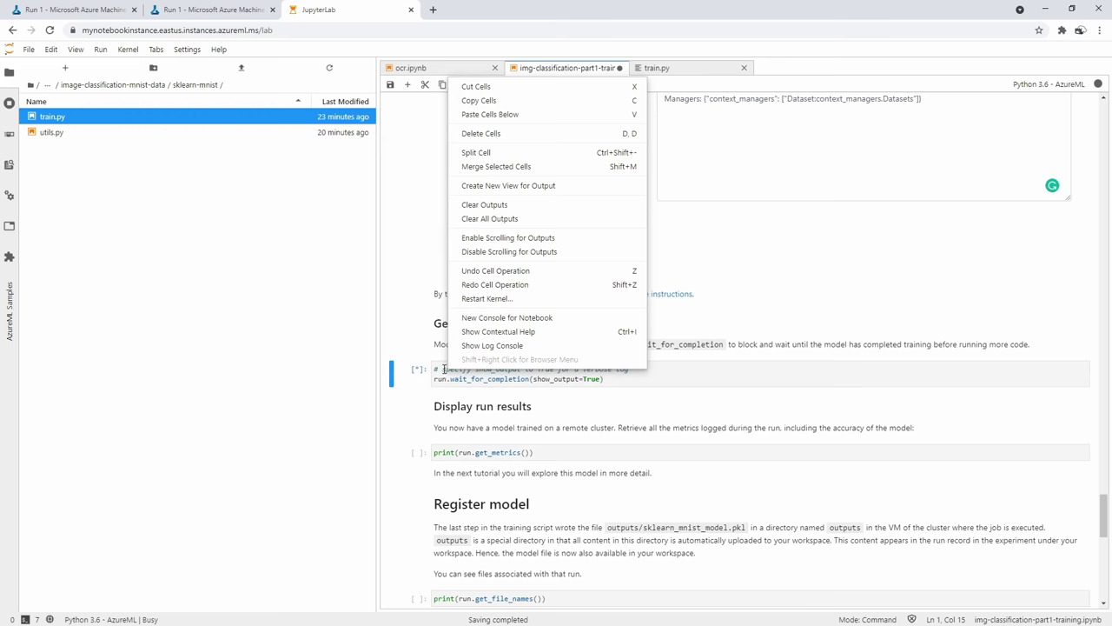
click(435, 369)
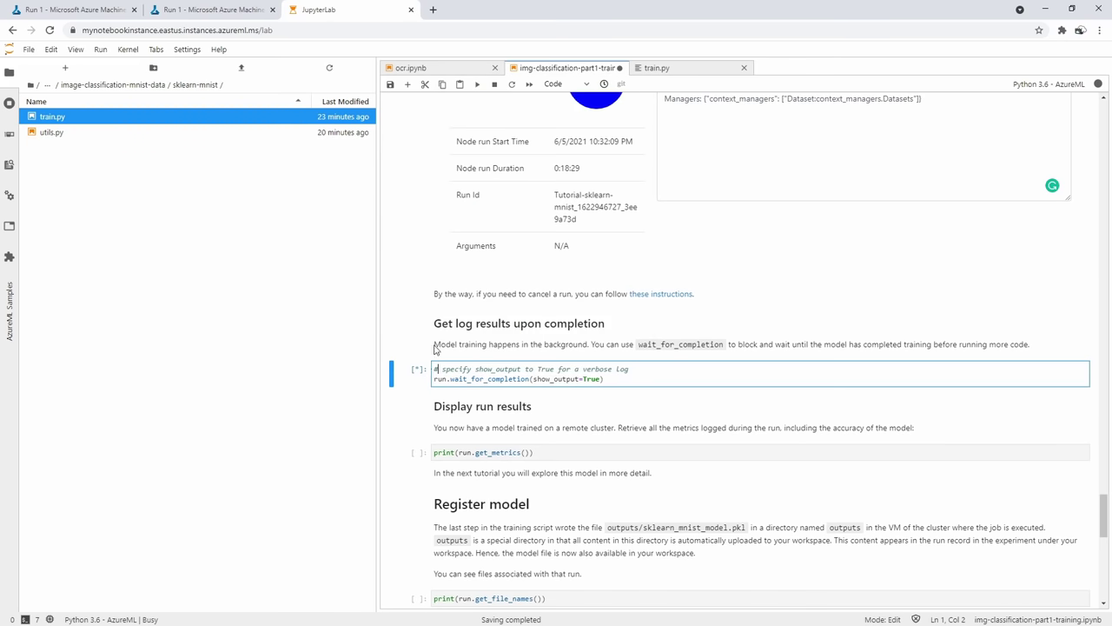
click(495, 85)
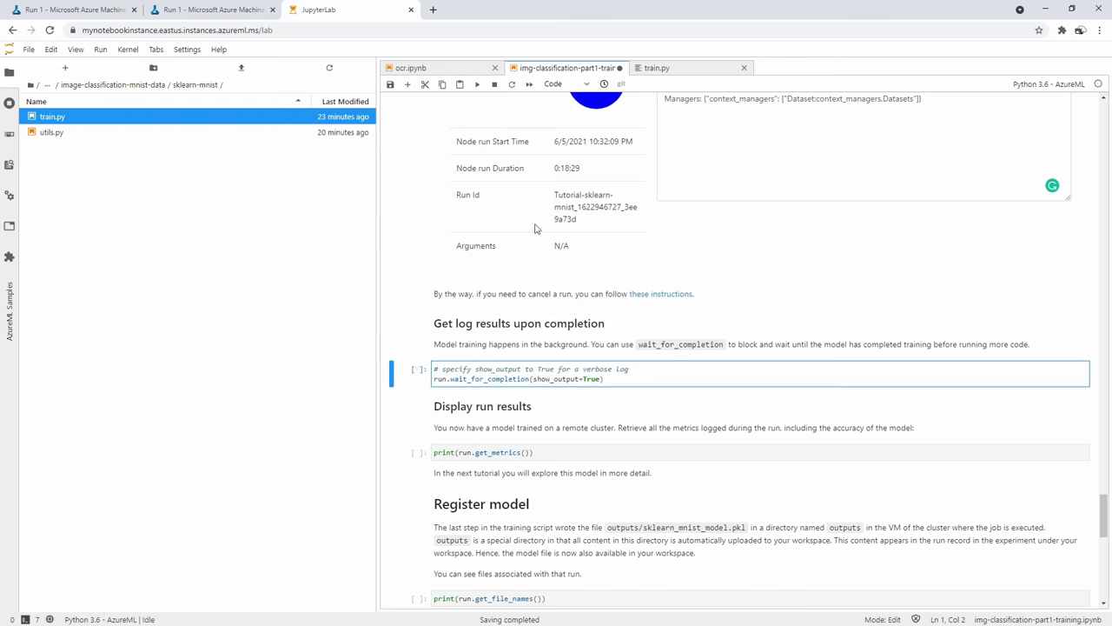
click(497, 370)
Check the node run duration in the notebook's run widget
scroll(500, 360, up, 1)
scroll(500, 362, up, 2)
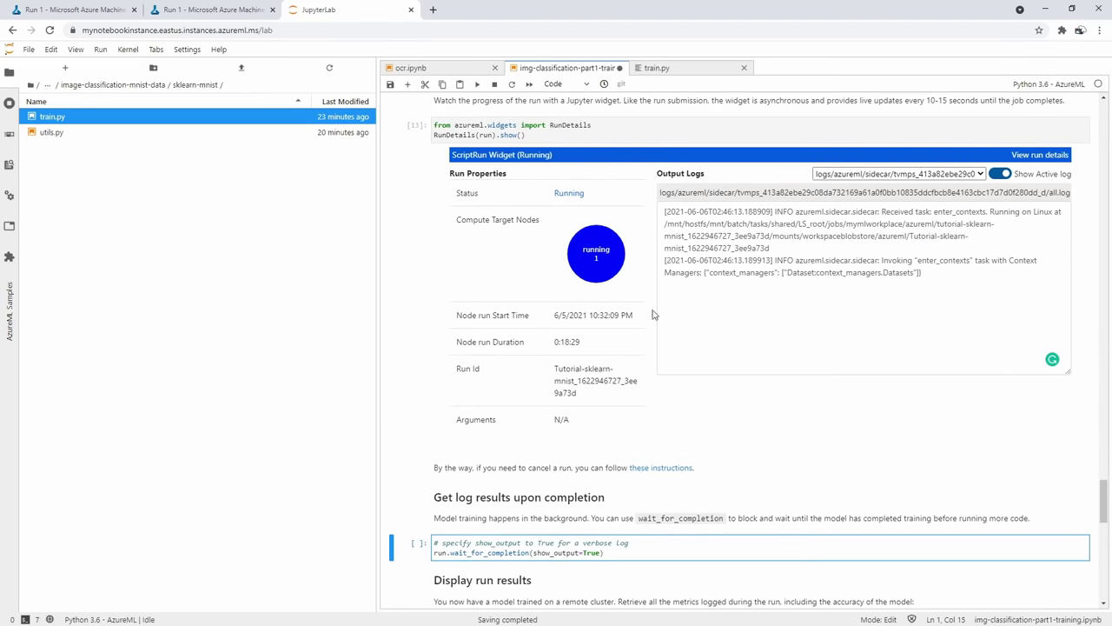
drag(597, 347, 555, 345)
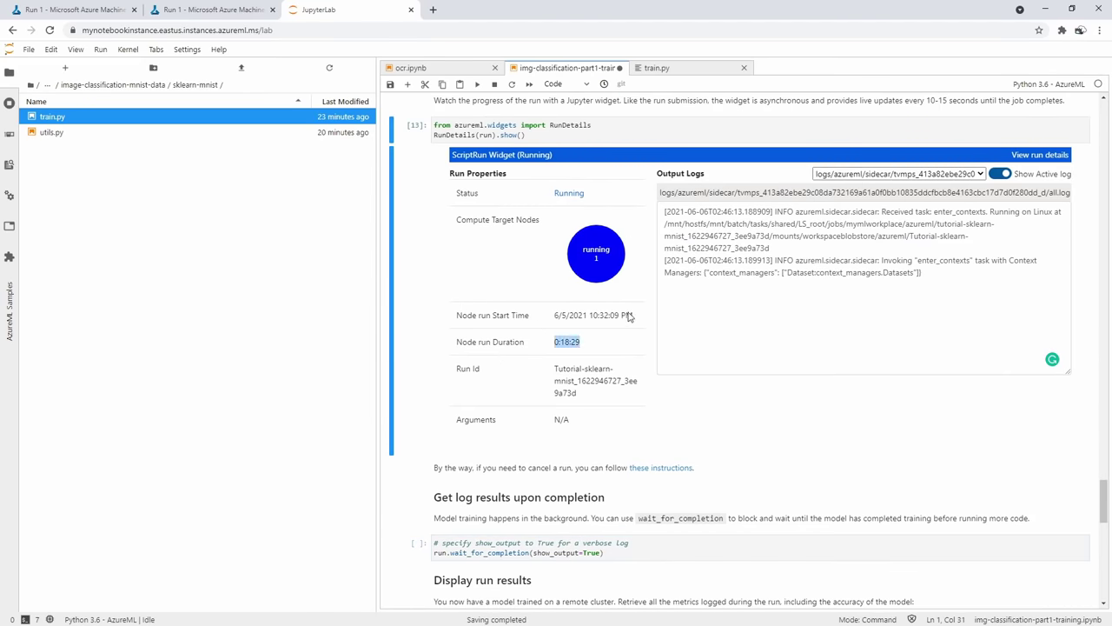
Switch to the Tutorial-sklearn-mnist run in the studio and view process_info.json, 70_driver_log.txt and the 65_job_prep log
click(107, 15)
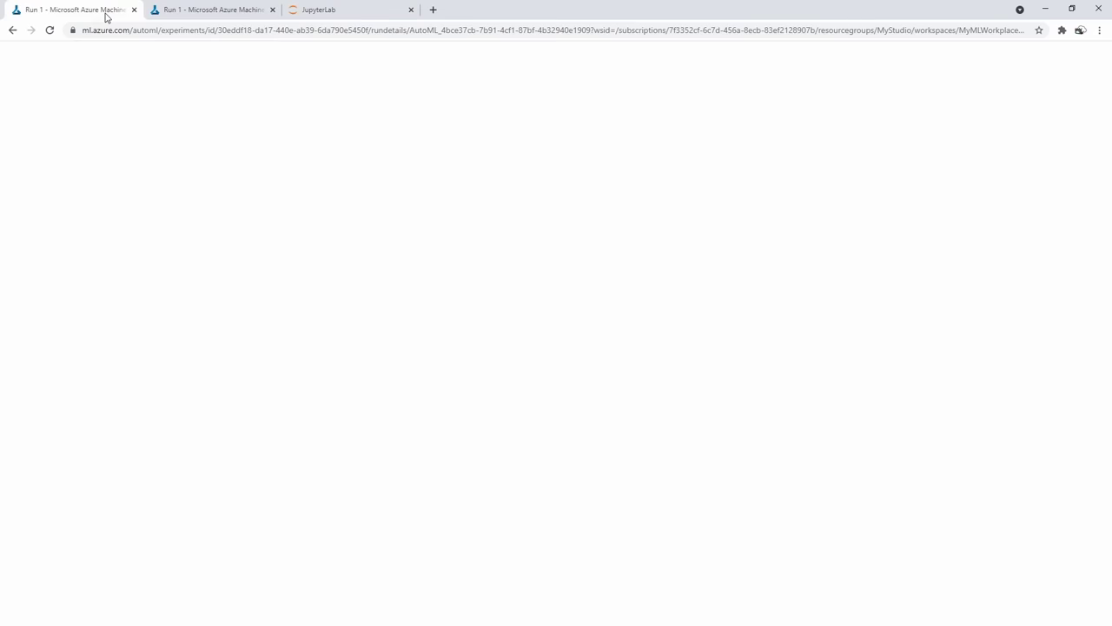
click(168, 15)
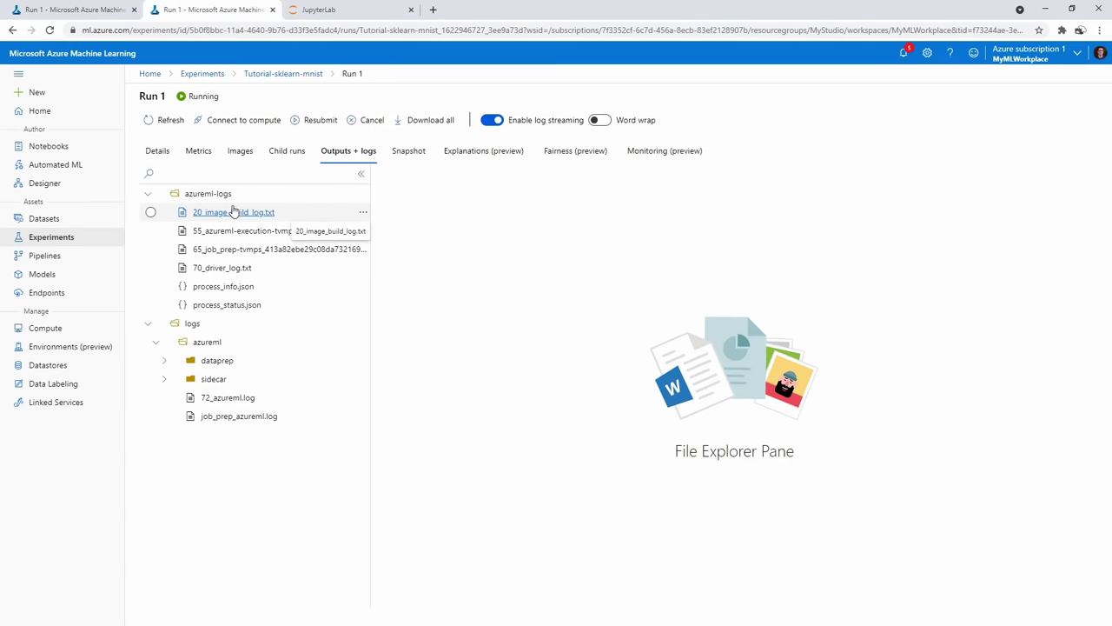
click(236, 287)
click(236, 268)
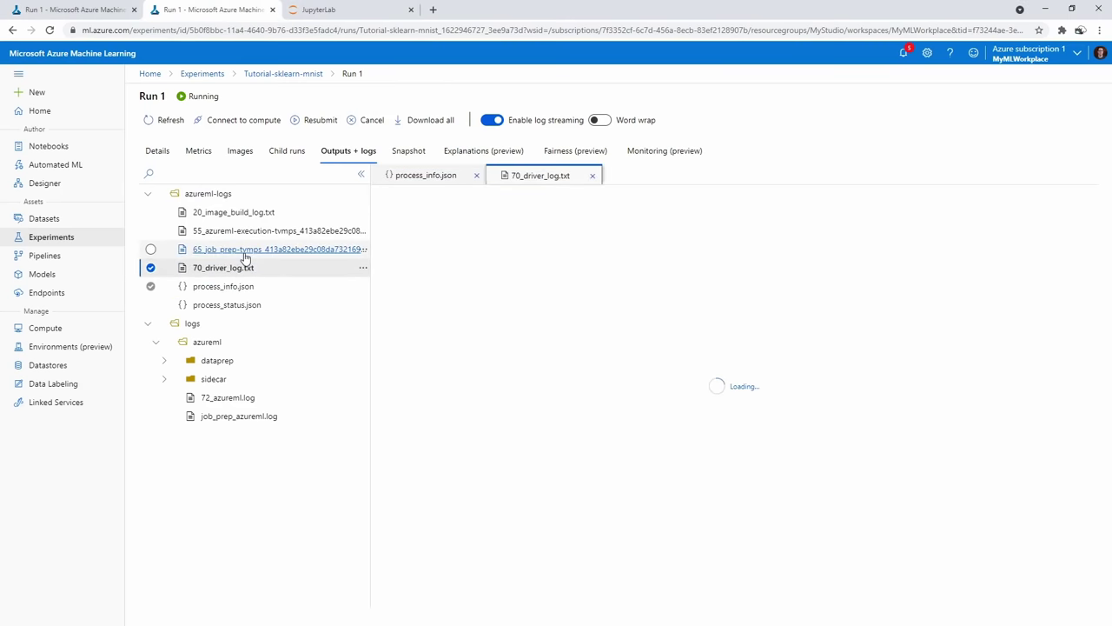
click(245, 252)
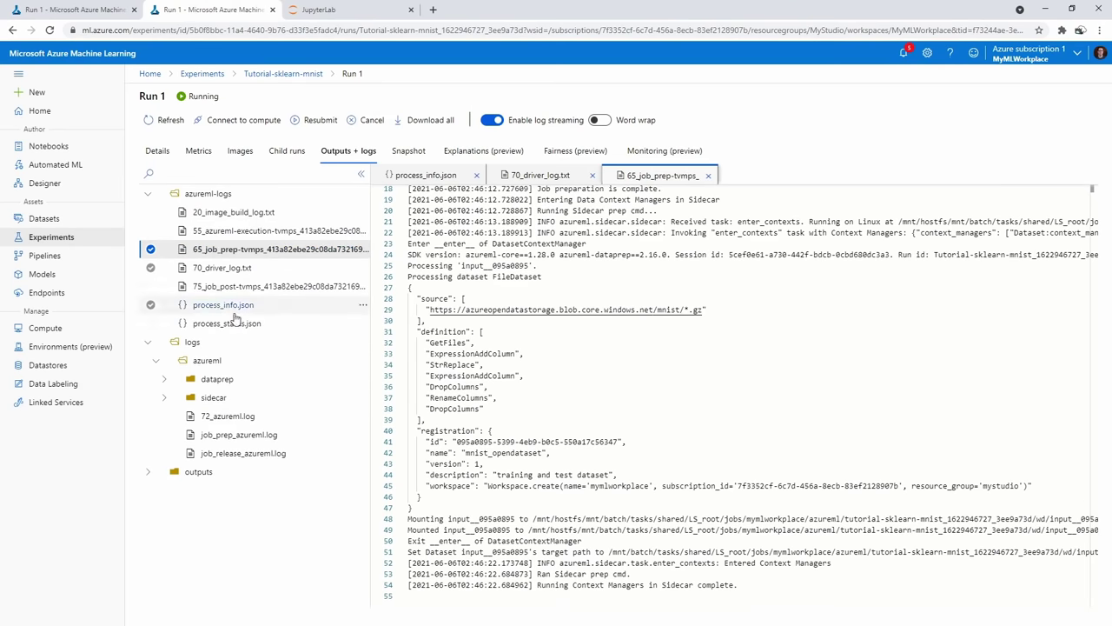
View the MyDiabetes Automated ML run's models, then return to the run widget in the JupyterLab notebook
click(97, 14)
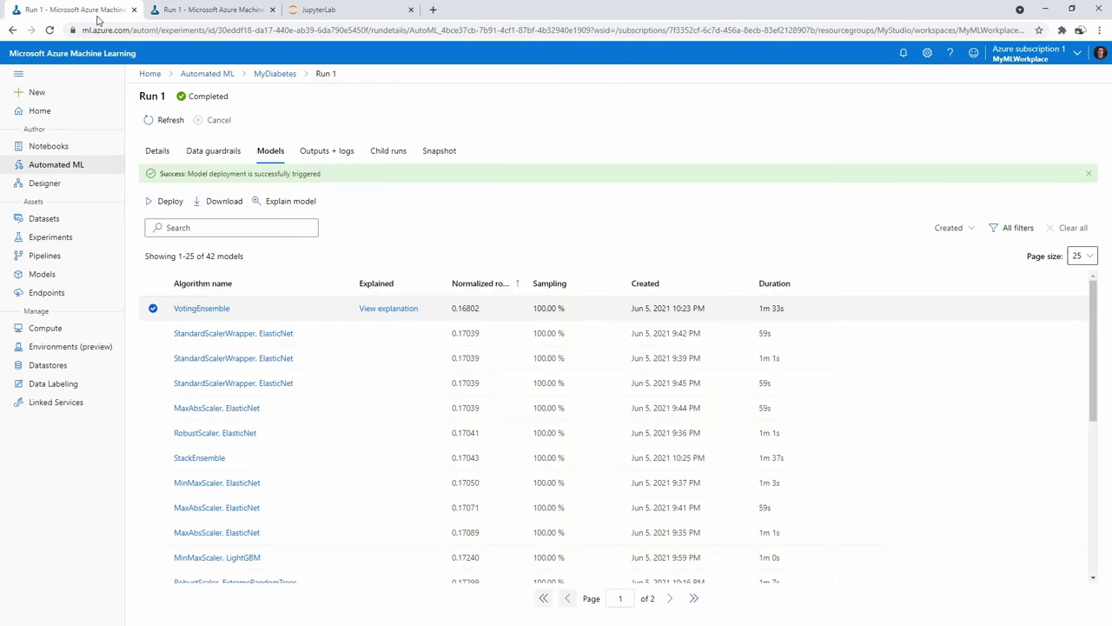
click(187, 19)
click(103, 17)
click(313, 16)
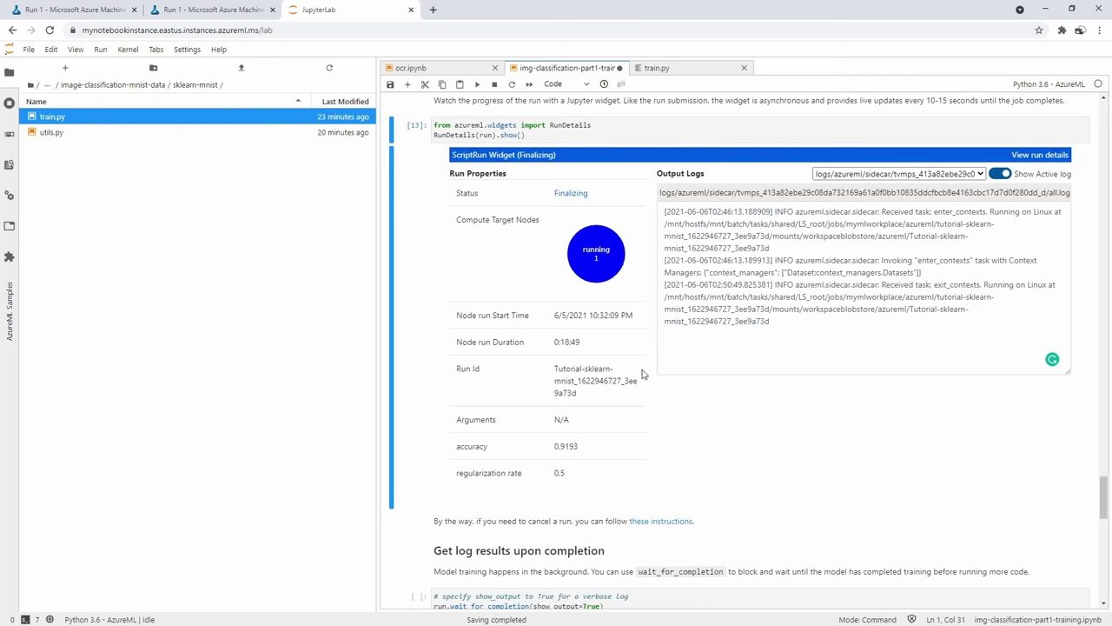
Check the status and output log of the training run in the notebook's ScriptRun widget
drag(743, 284, 838, 327)
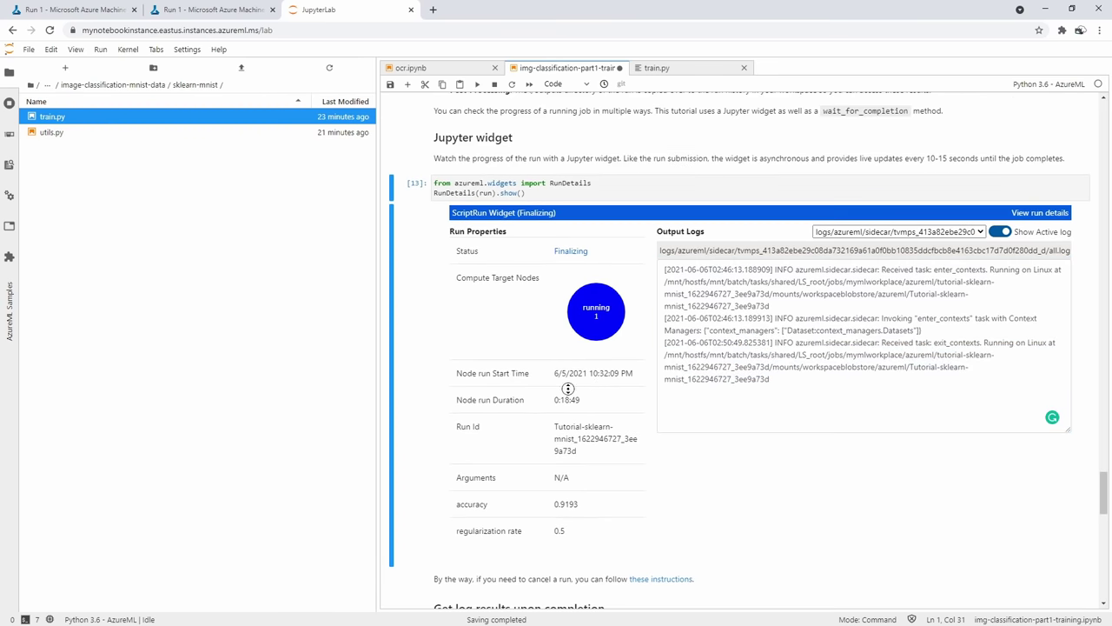
scroll(524, 345, up, 2)
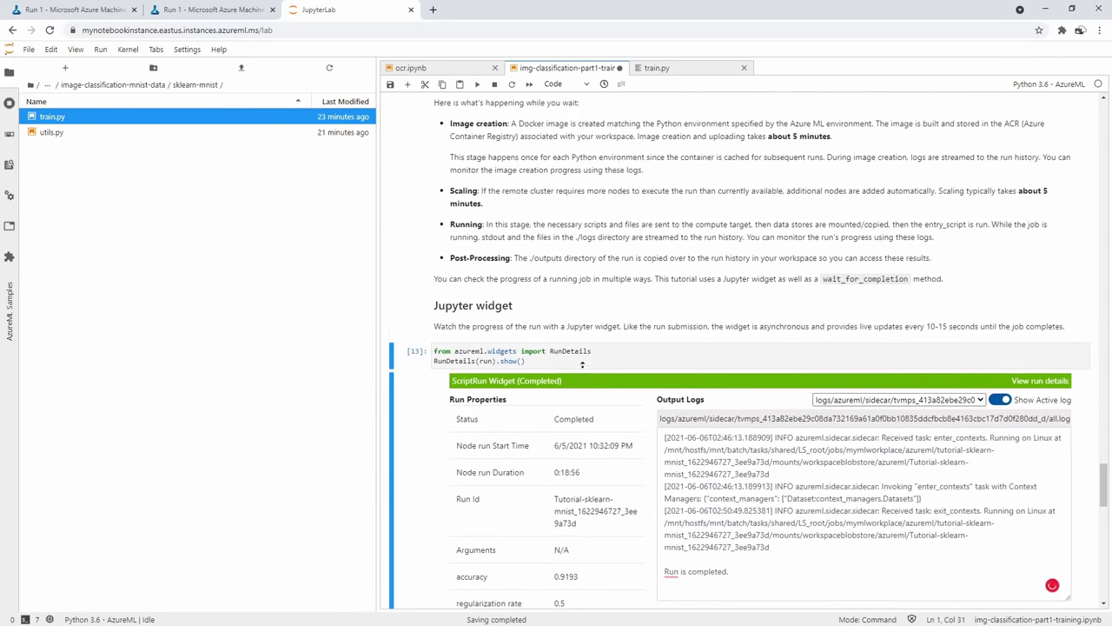
scroll(582, 363, up, 2)
scroll(627, 348, down, 3)
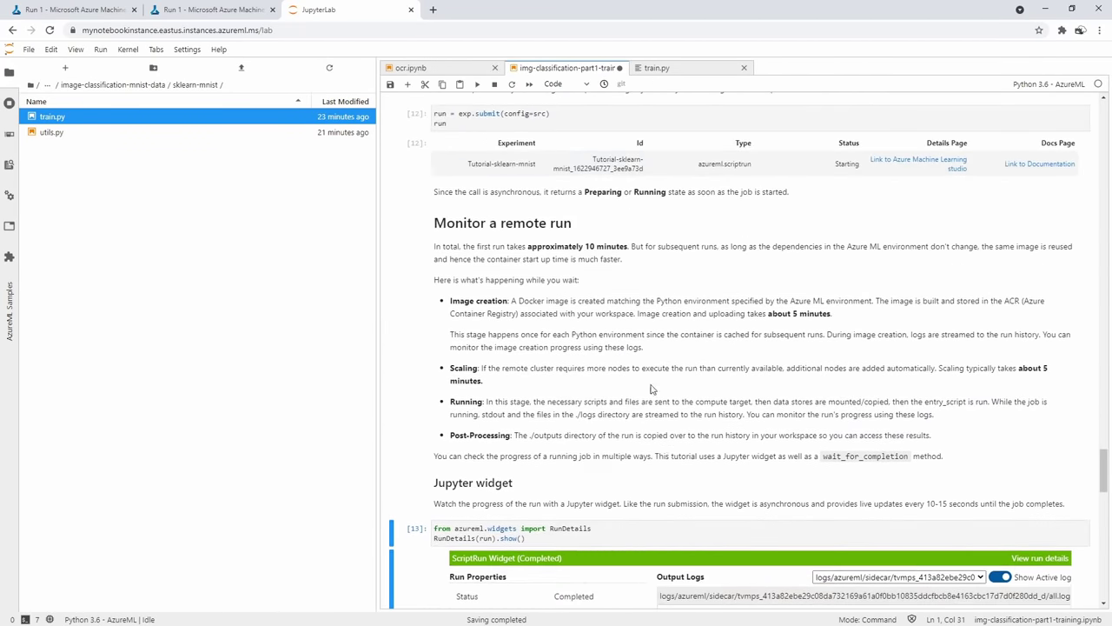
scroll(563, 364, down, 4)
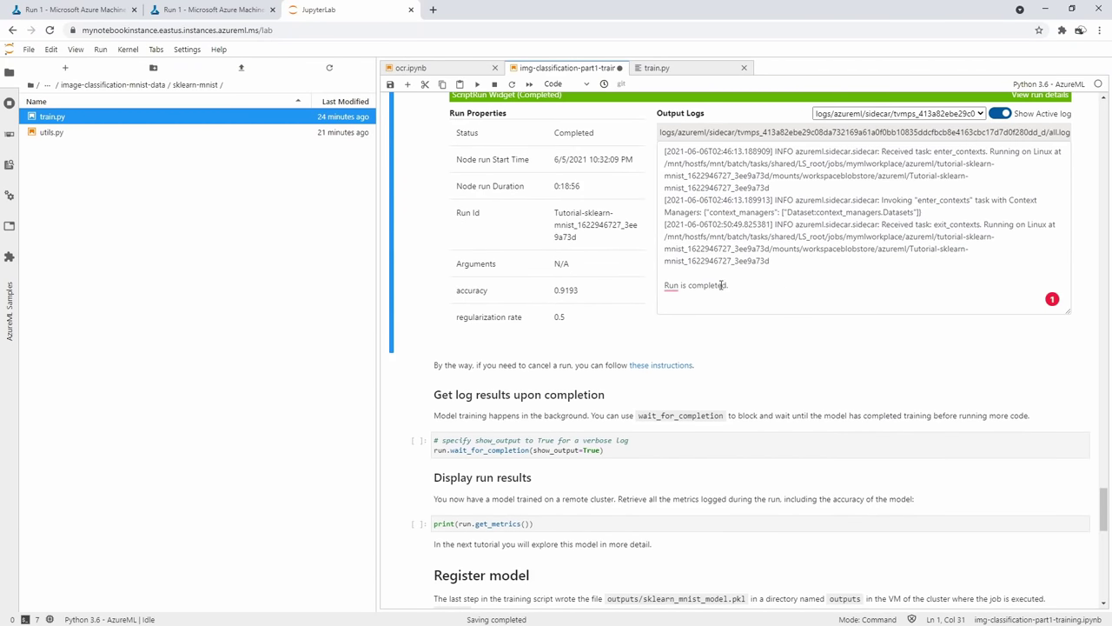
Run the print(run.get_metrics()) cell under Display run results and check the accuracy in its output
scroll(635, 223, down, 2)
scroll(601, 298, down, 2)
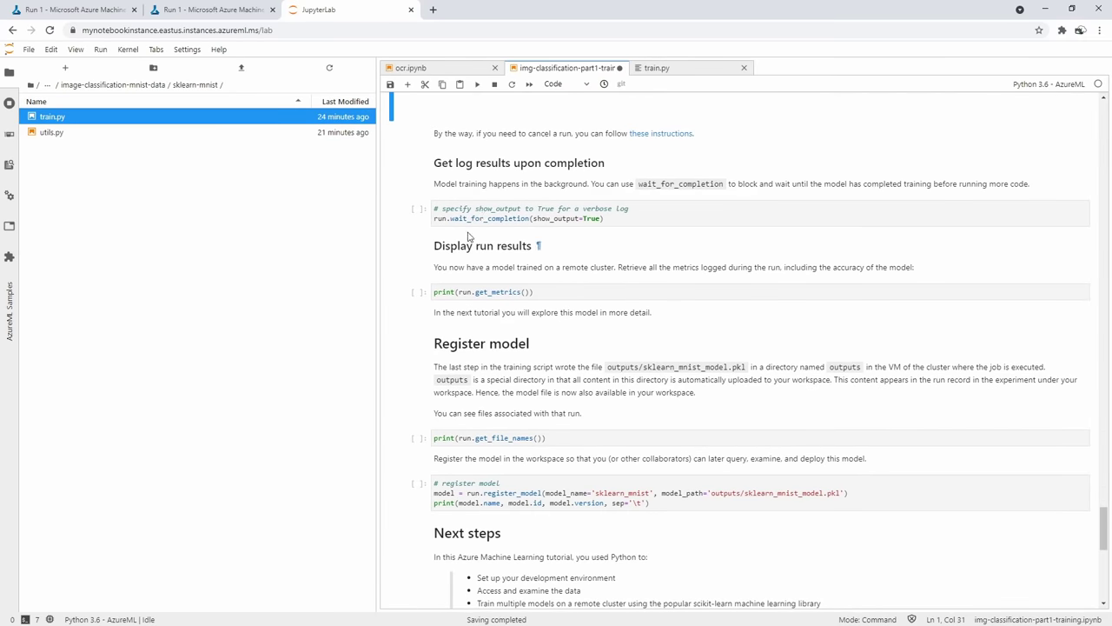
click(561, 295)
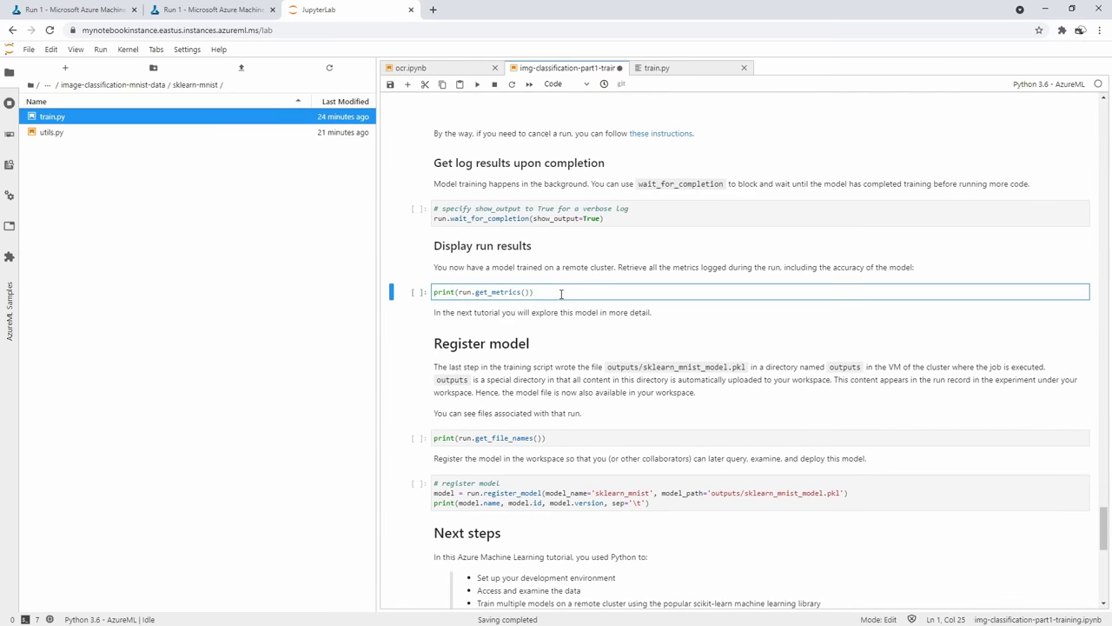
click(477, 85)
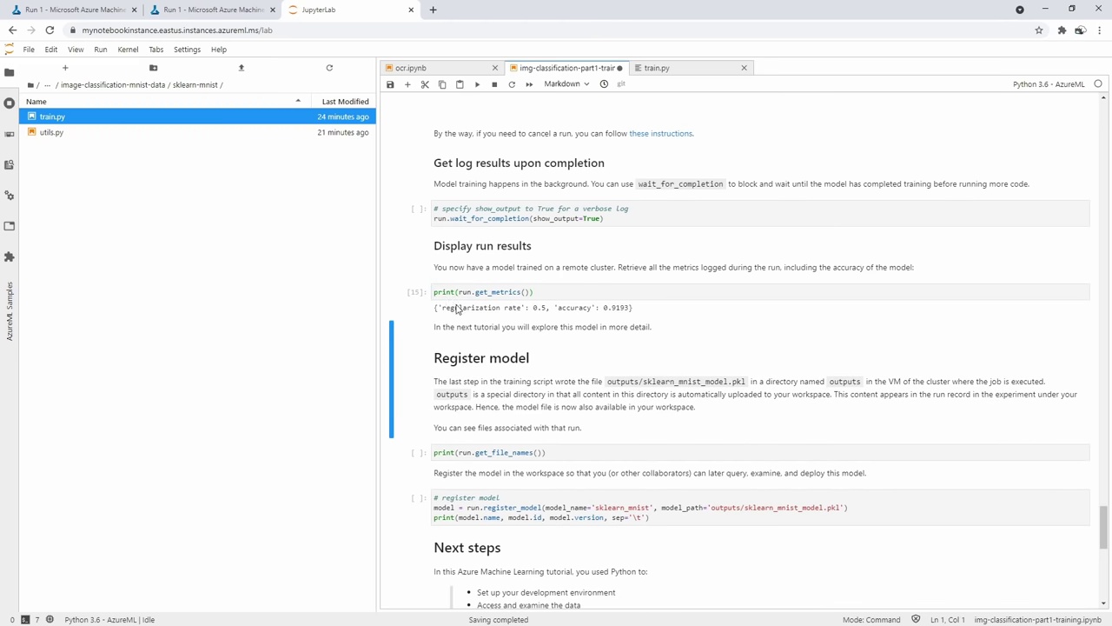
drag(454, 307, 618, 315)
click(614, 315)
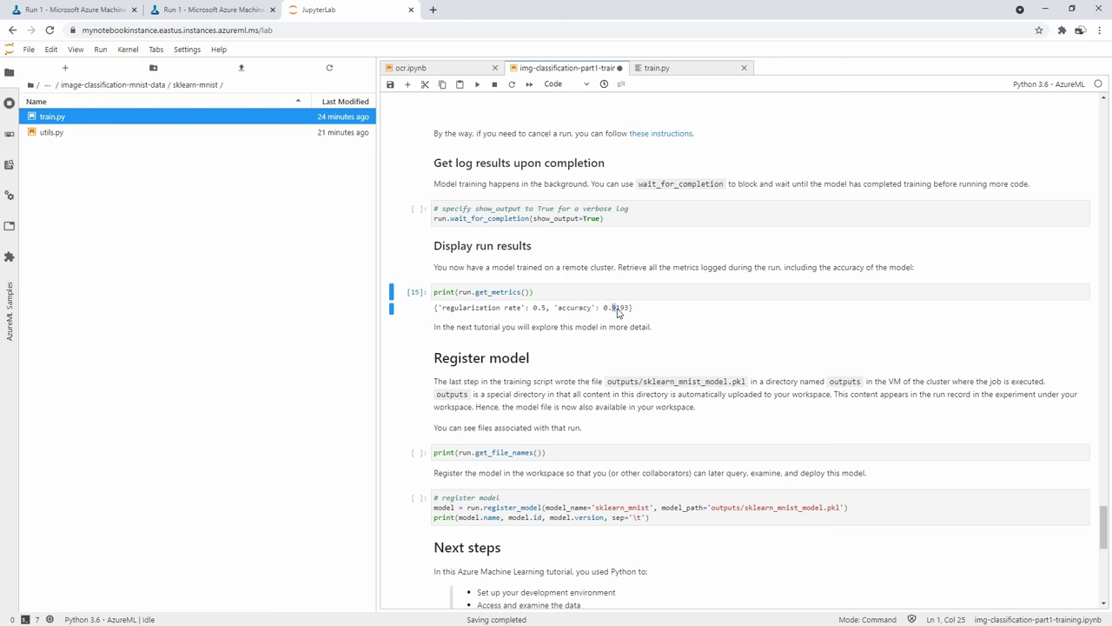
Go up to the image-classification-mnist-data folder, look inside its data folder and return to the parent folder
scroll(625, 356, down, 1)
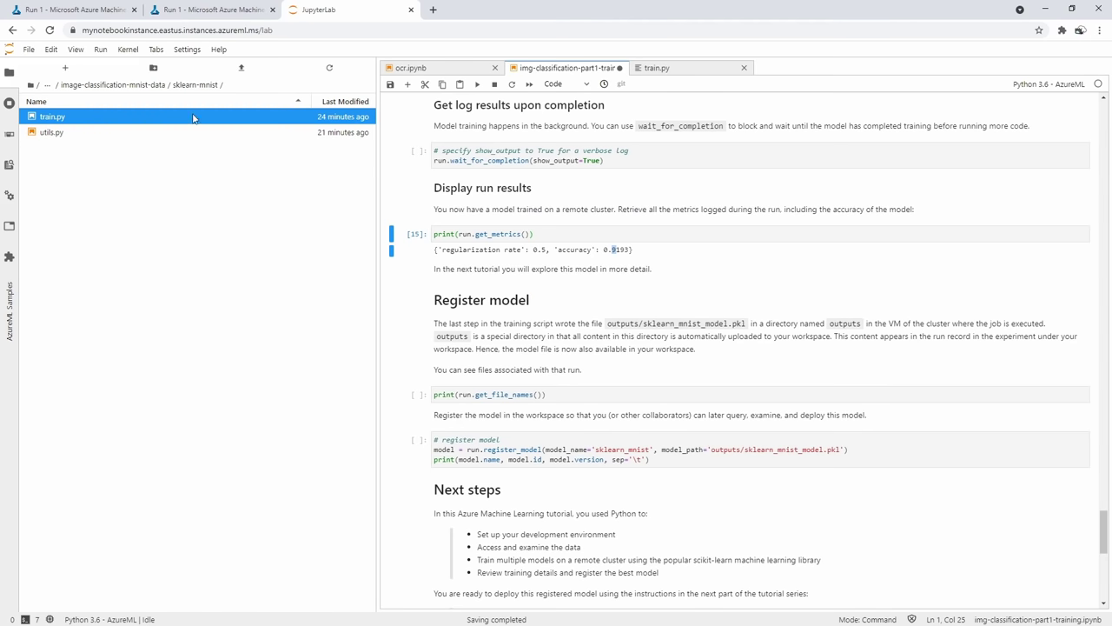
click(154, 88)
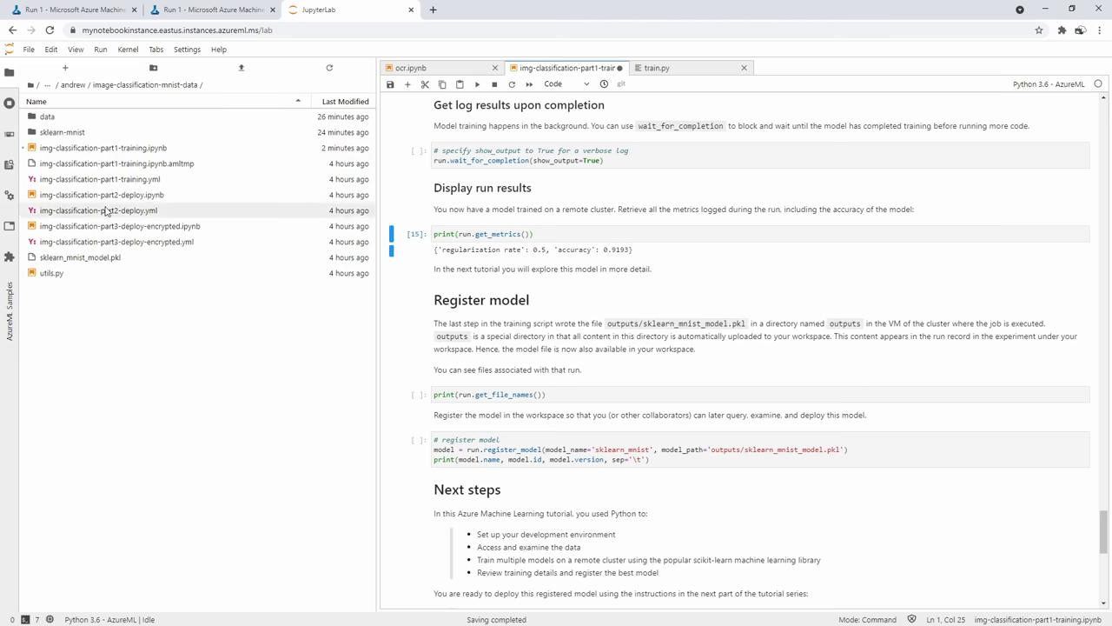
double_click(97, 117)
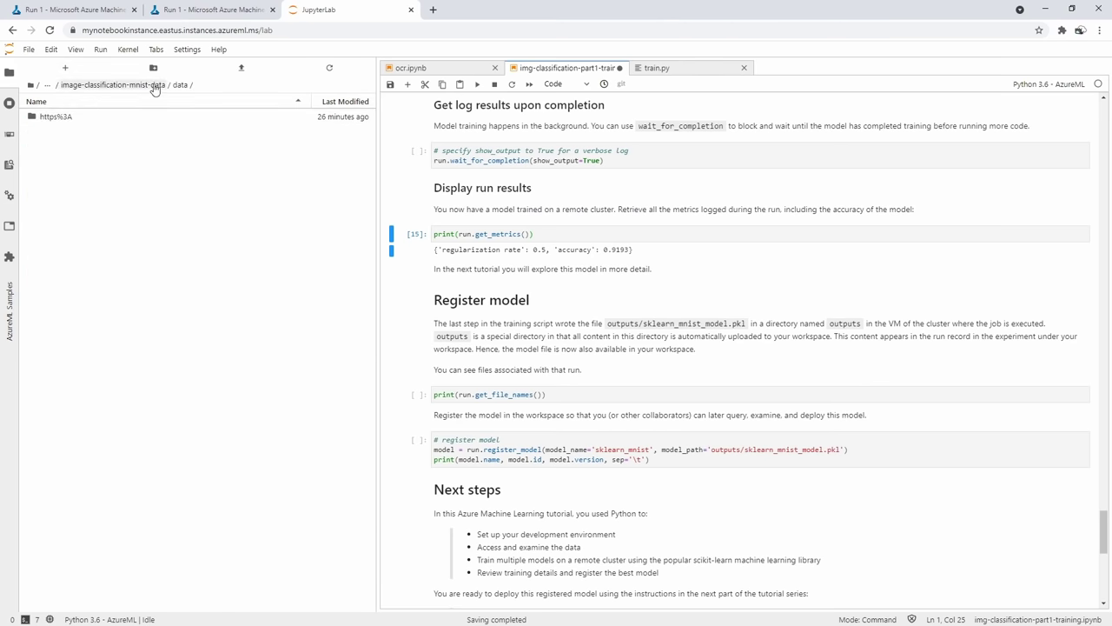
click(103, 85)
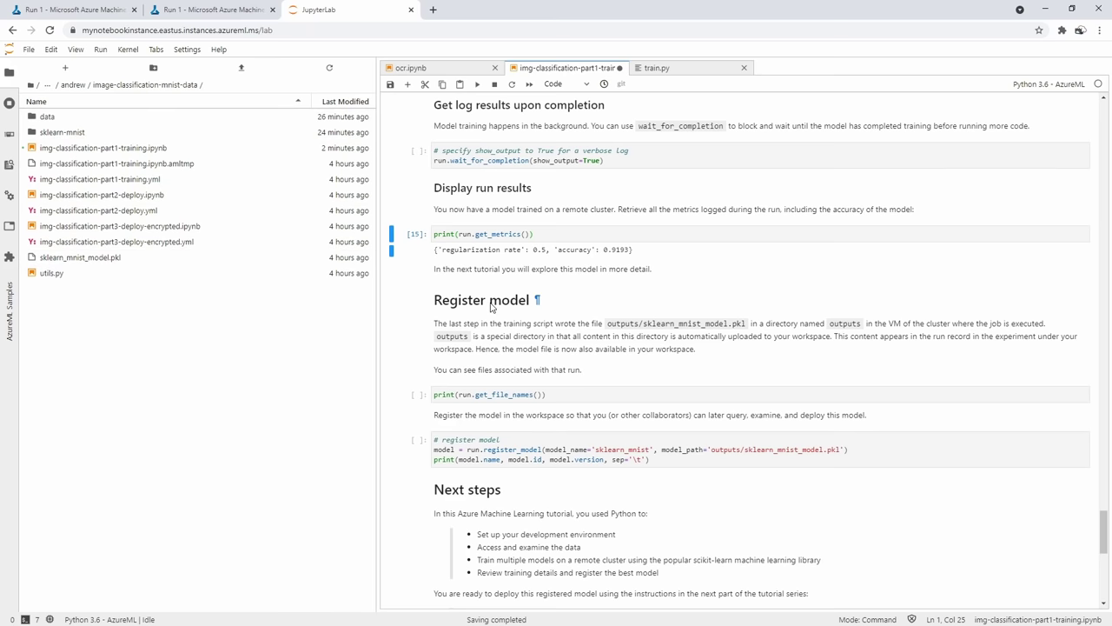
Run the print(run.get_file_names()) cell and the cell registering outputs/sklearn_mnist_model.pkl as the model sklearn_mnist
click(555, 394)
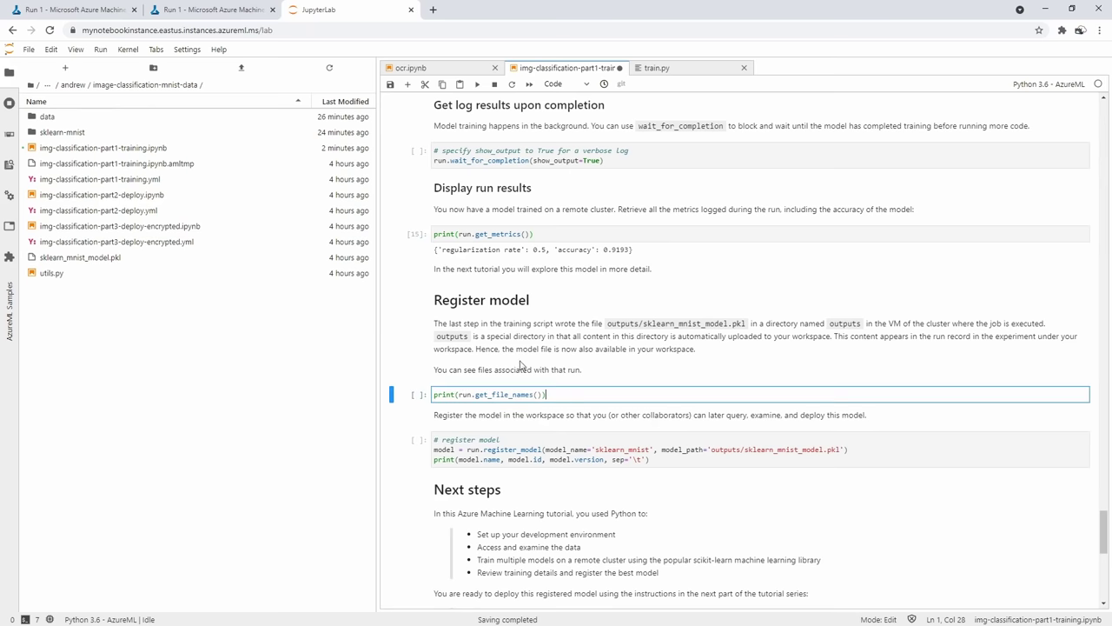
click(477, 83)
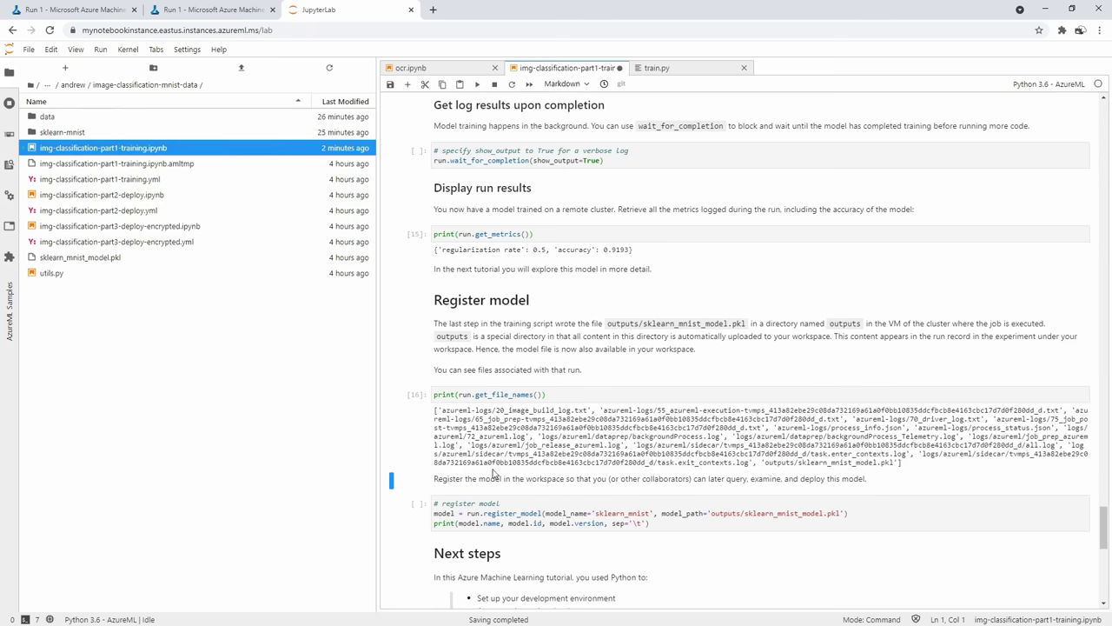
scroll(609, 417, down, 2)
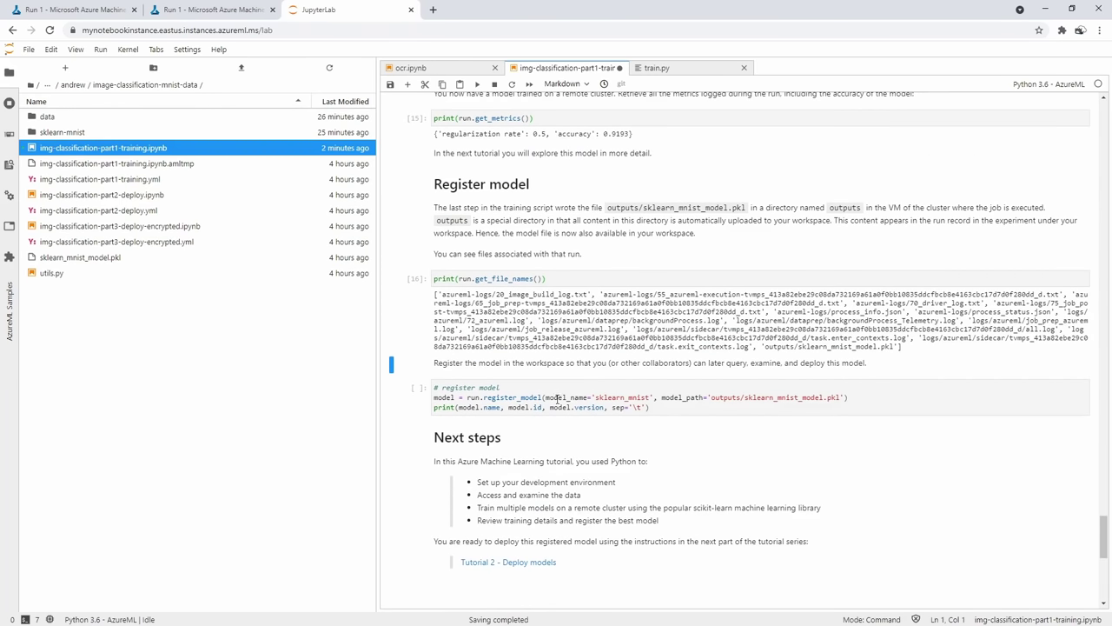
click(557, 397)
click(476, 83)
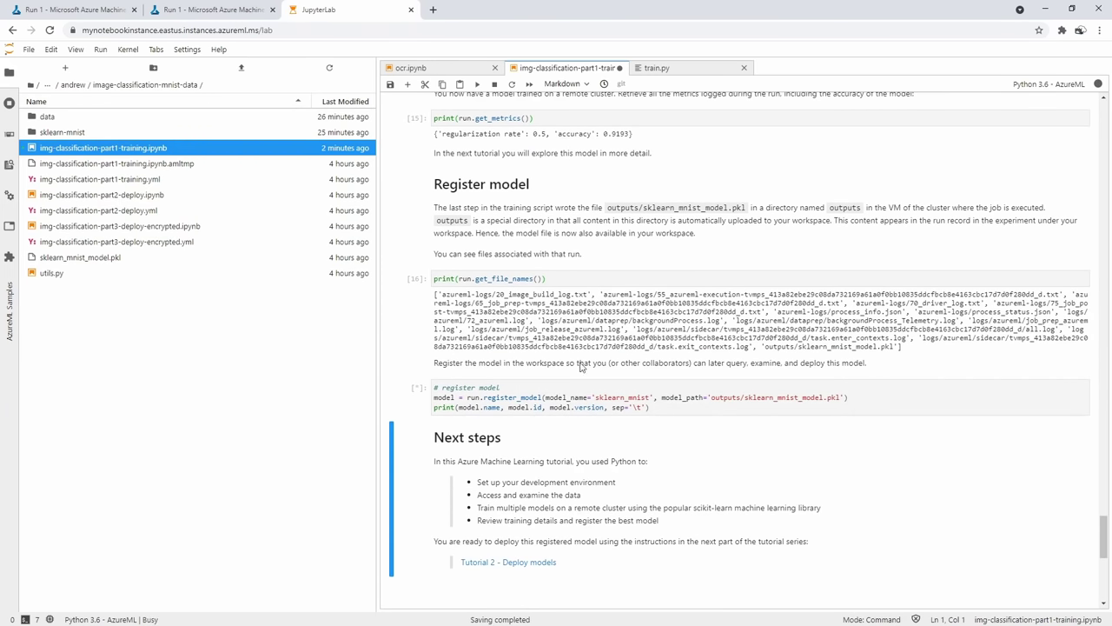
View the Model List in Azure Machine Learning studio, then return to the end of the training notebook in JupyterLab
click(77, 10)
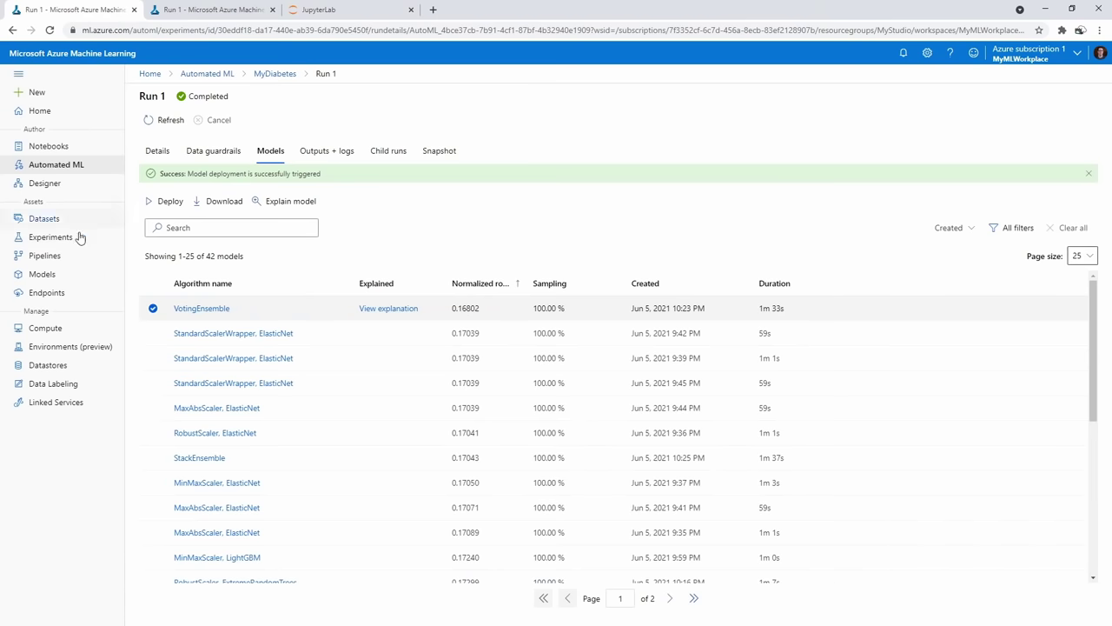
click(40, 274)
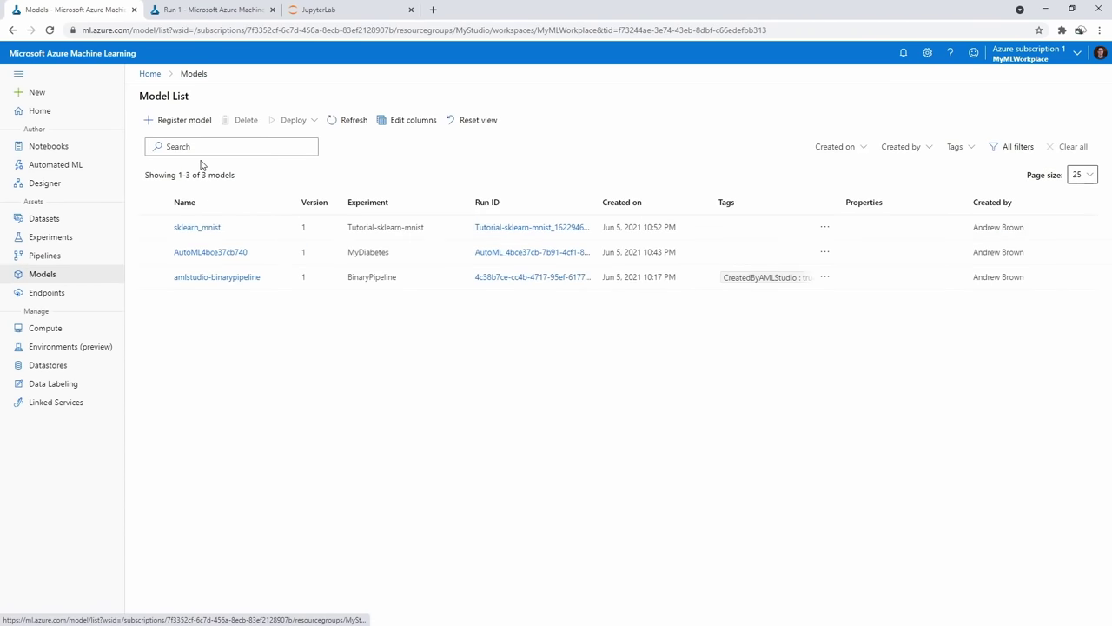
click(209, 12)
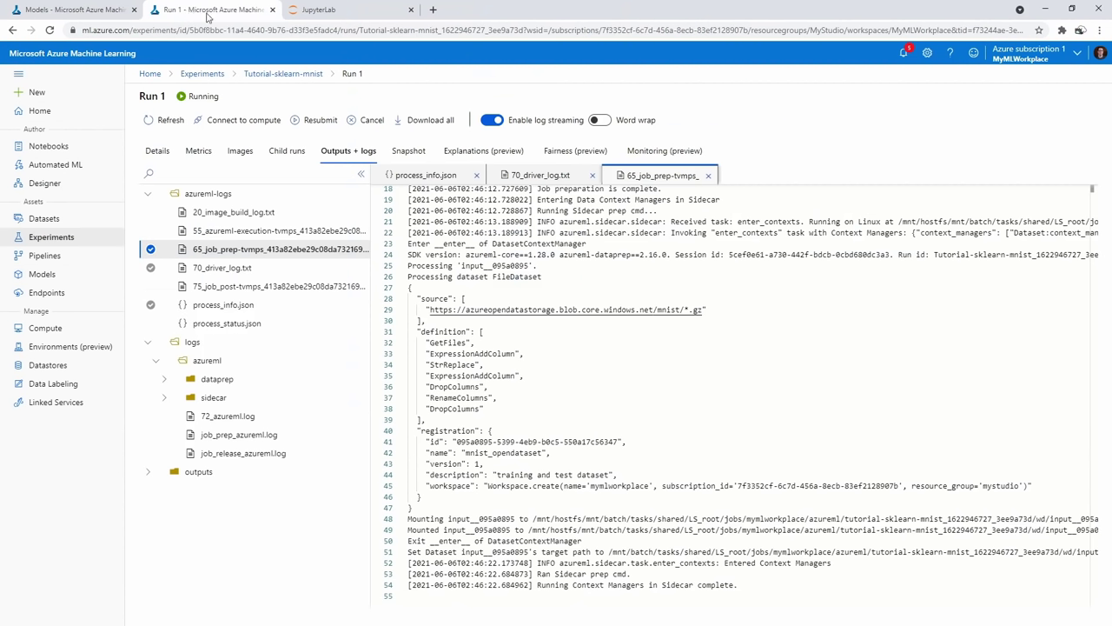
click(309, 10)
scroll(495, 214, down, 3)
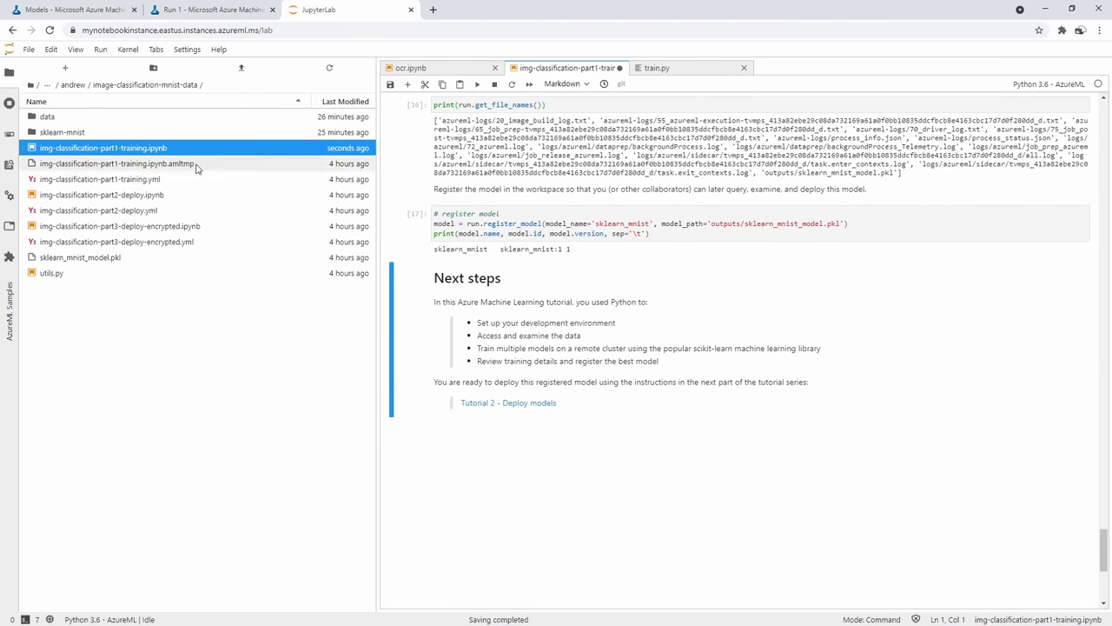
Open img-classification-part2-deploy.ipynb and read its introduction, prerequisites, environment setup and package imports
click(158, 196)
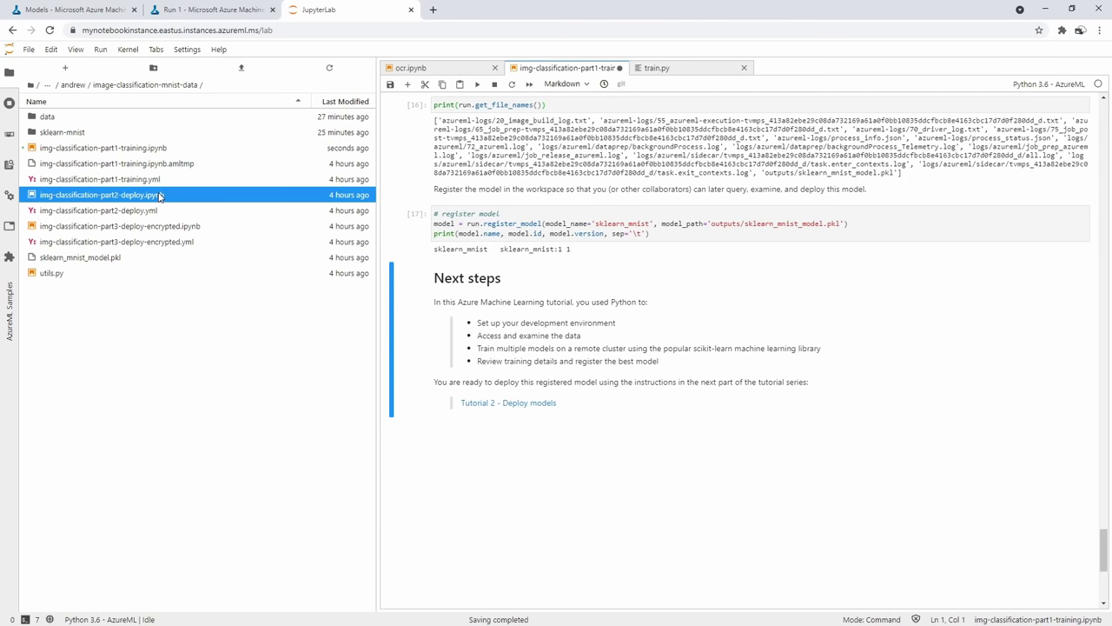
double_click(152, 198)
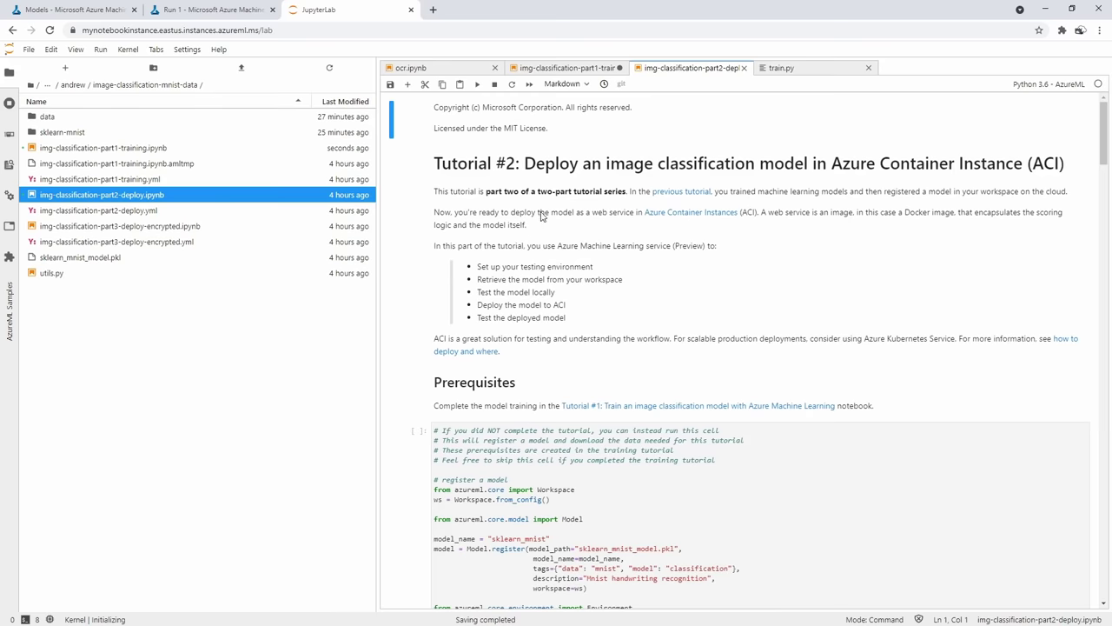
scroll(541, 217, down, 3)
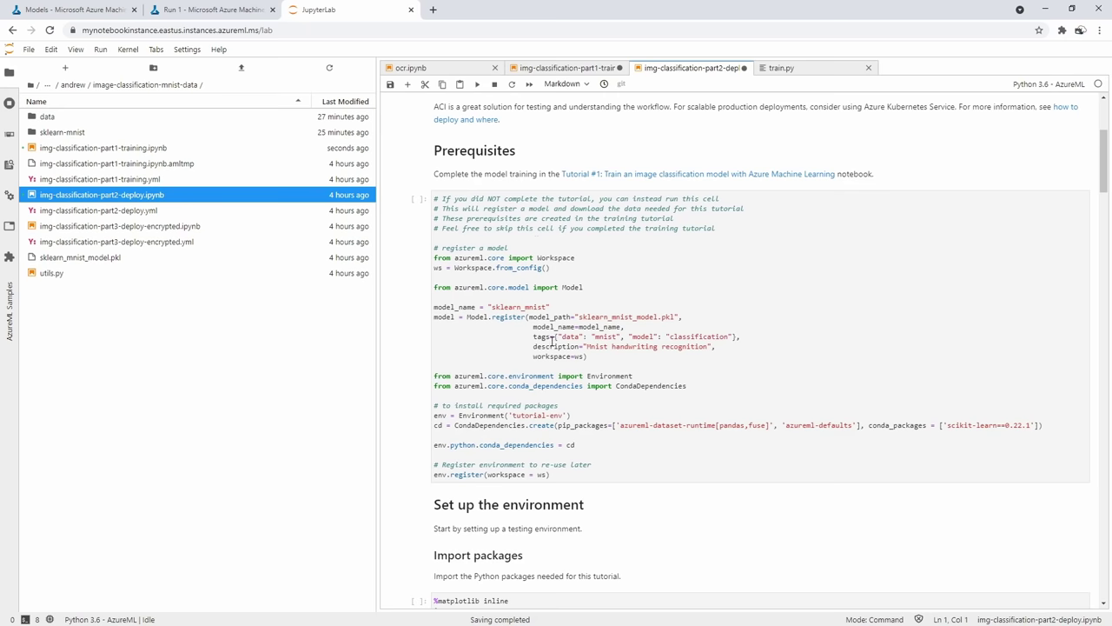
scroll(559, 326, down, 1)
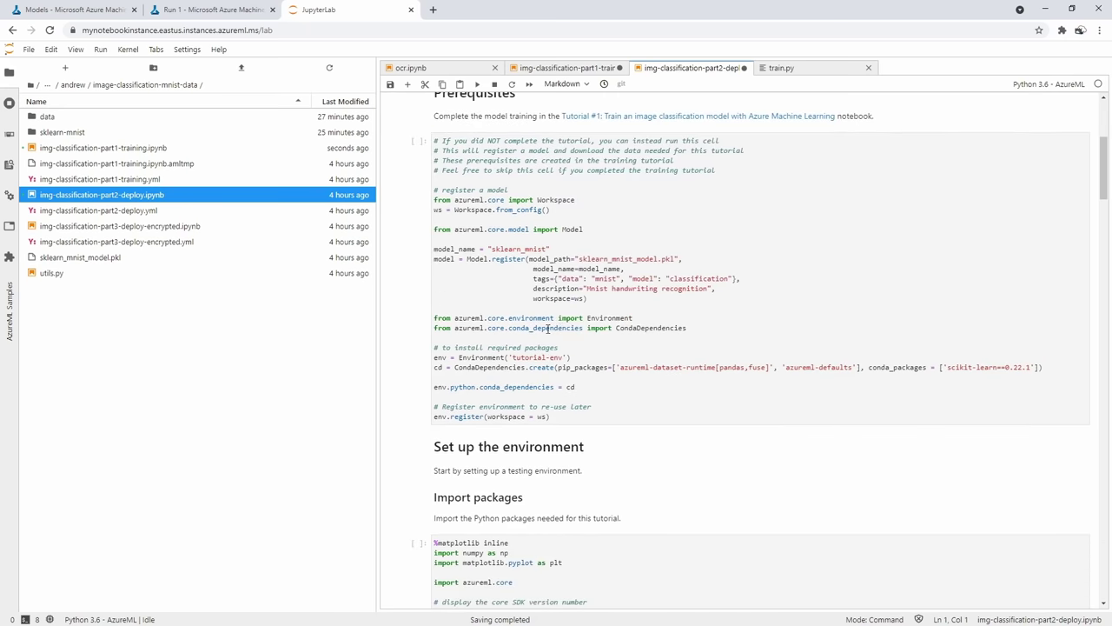
scroll(546, 329, down, 5)
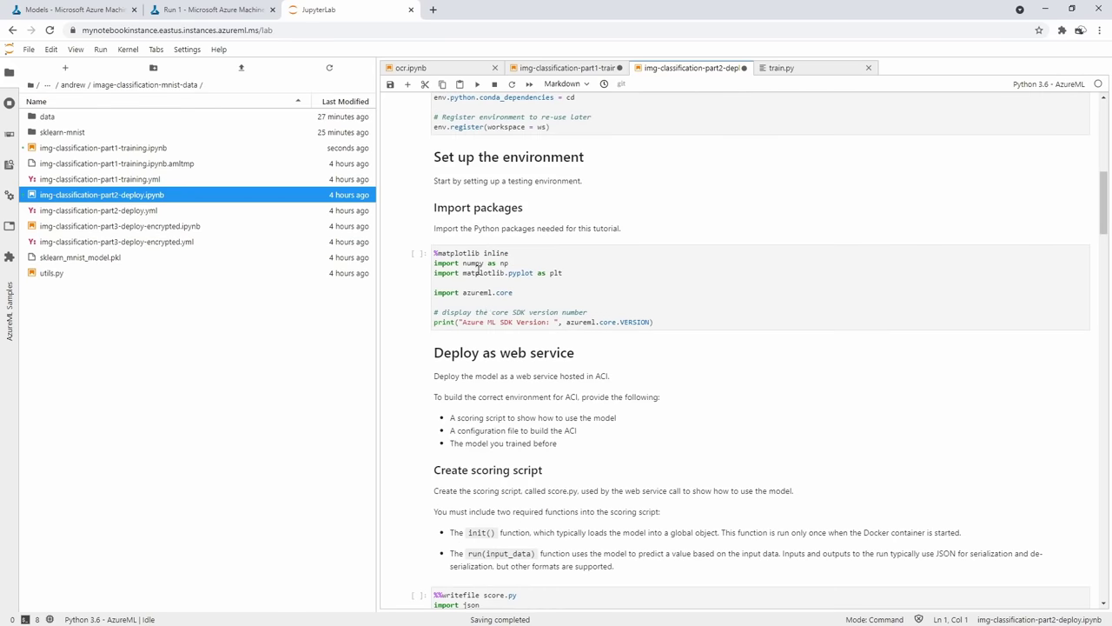
scroll(530, 304, down, 6)
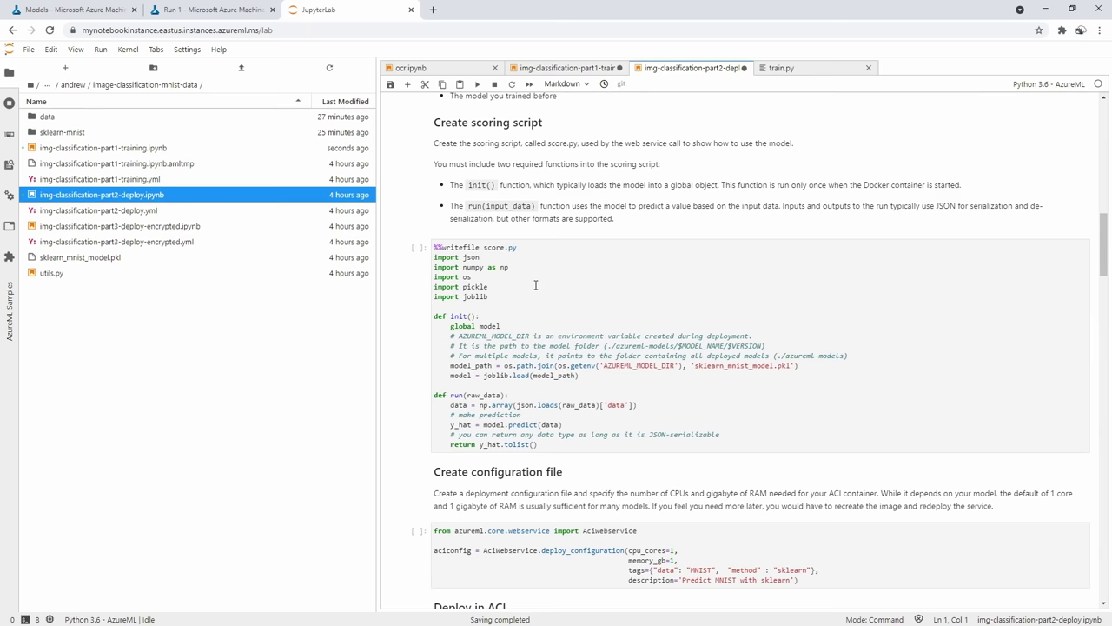
Examine the deploy notebook's scoring script, ACI configuration, deployment and test data prediction sections
click(443, 130)
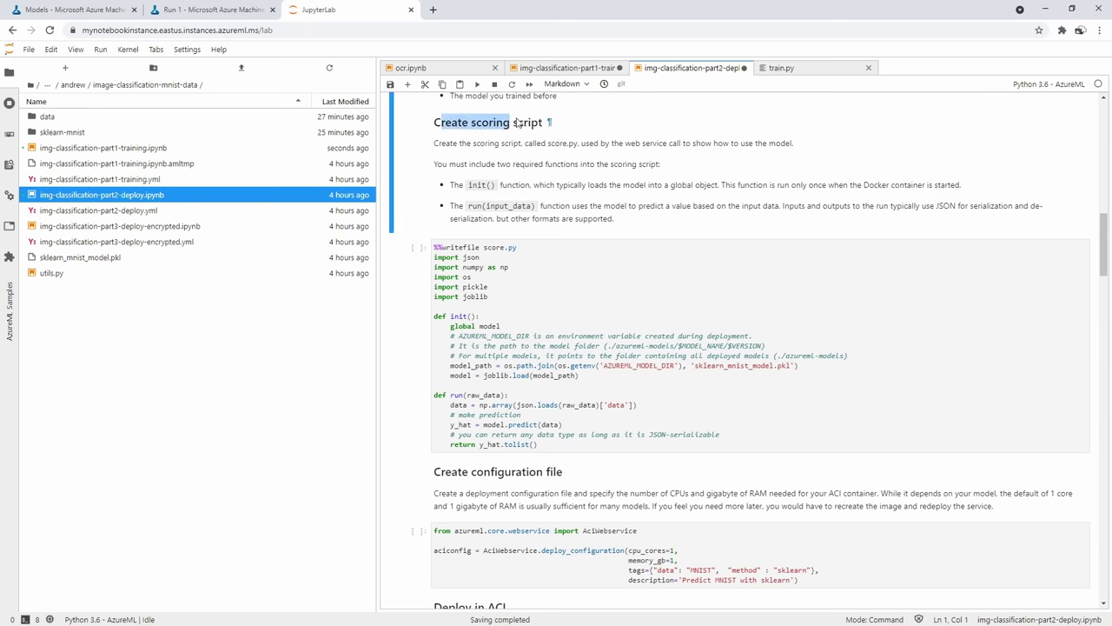
click(522, 306)
scroll(521, 325, down, 3)
scroll(522, 326, down, 2)
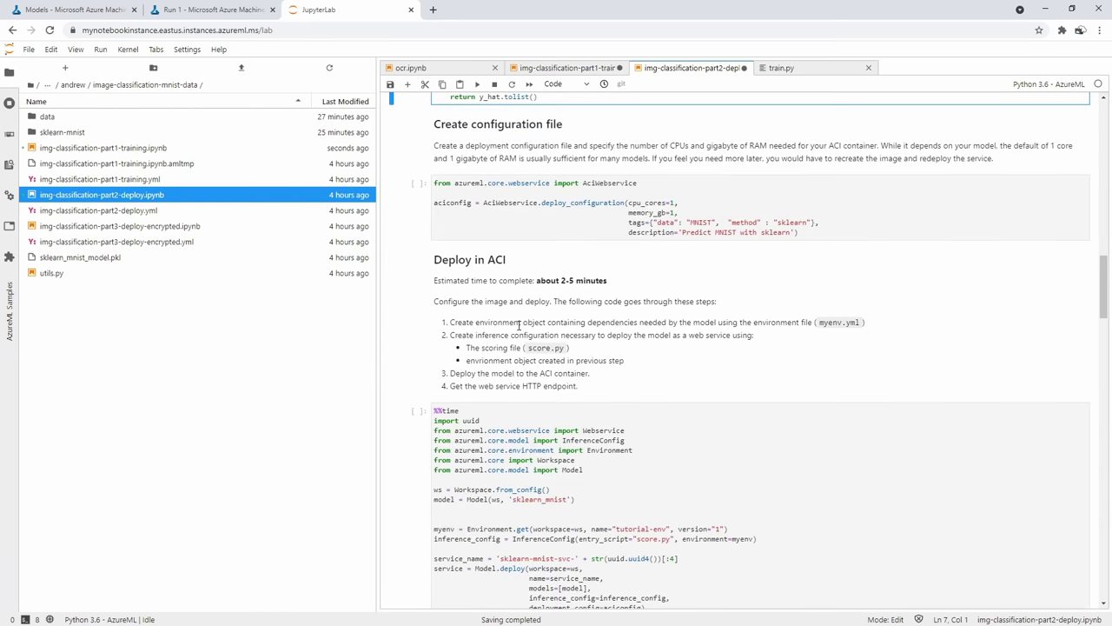
scroll(535, 302, down, 3)
scroll(506, 315, down, 5)
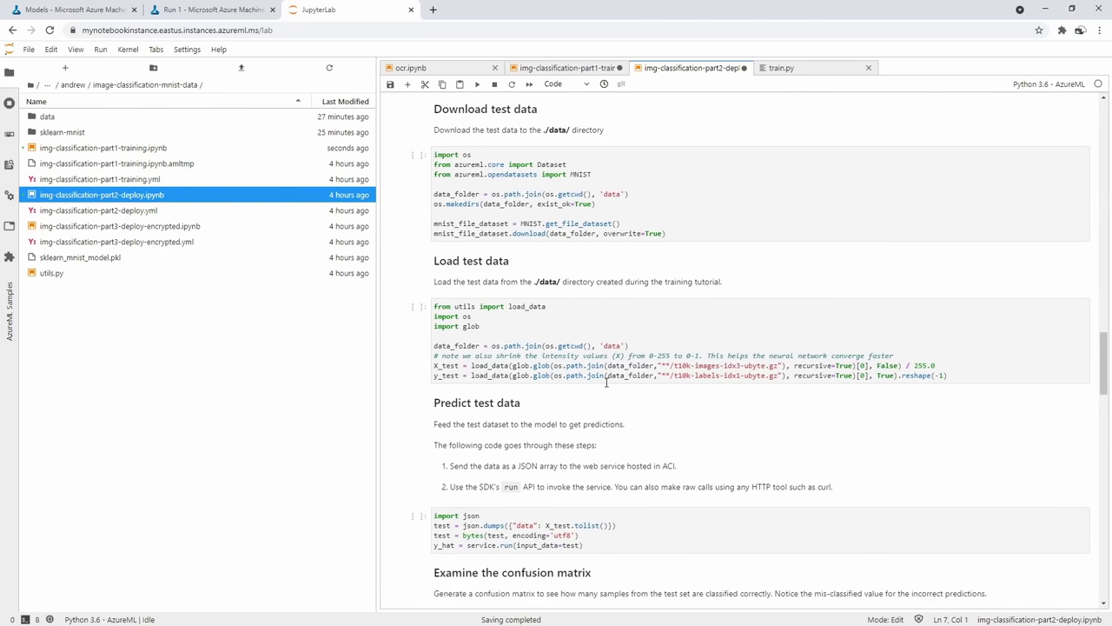
scroll(607, 382, down, 2)
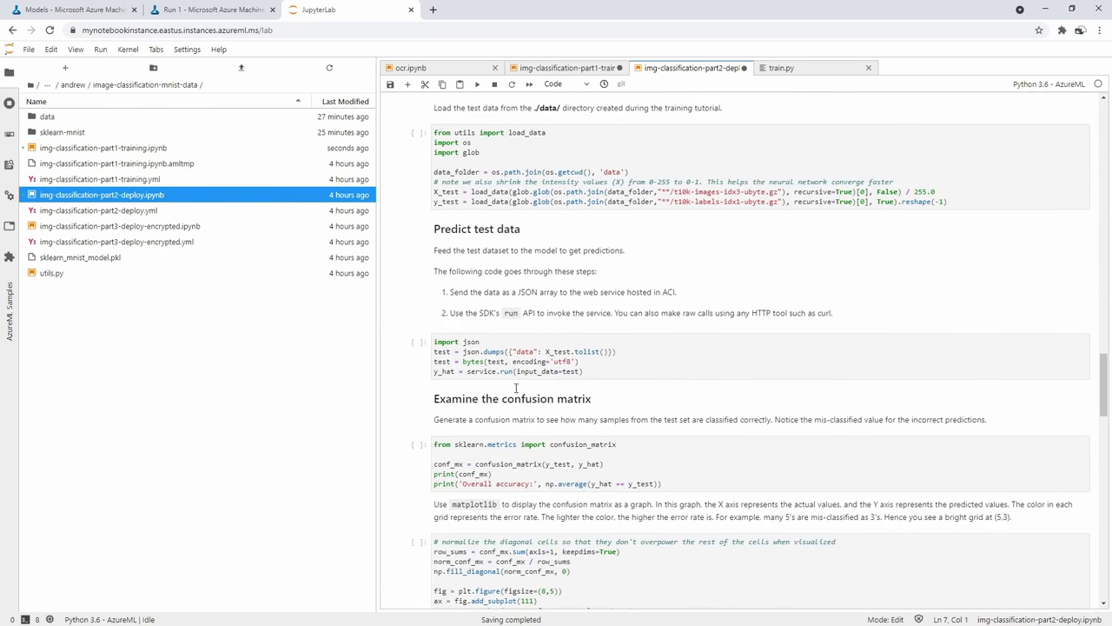
Review the confusion matrix, Show predictions and Clean up resources sections, then go back up through the deploy notebook
click(582, 444)
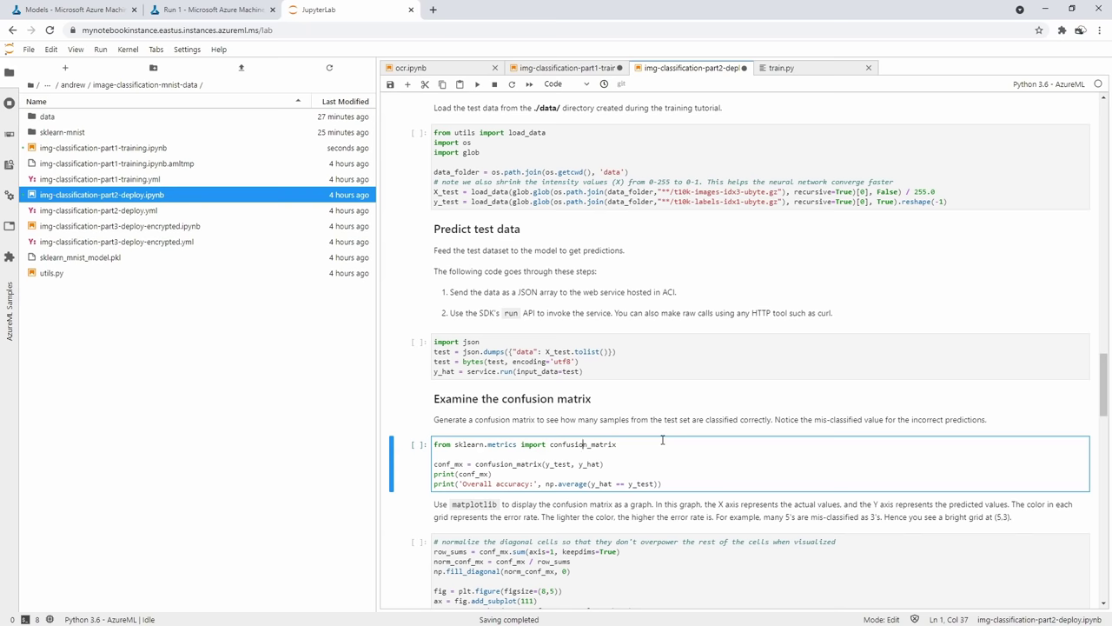
scroll(666, 390, down, 7)
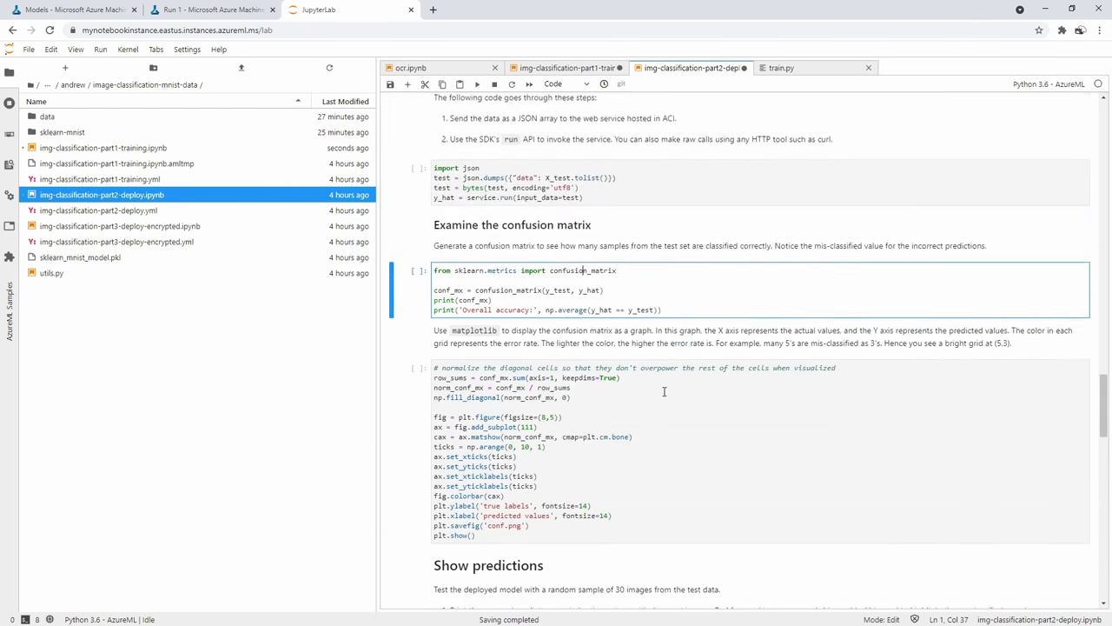
scroll(670, 442, down, 5)
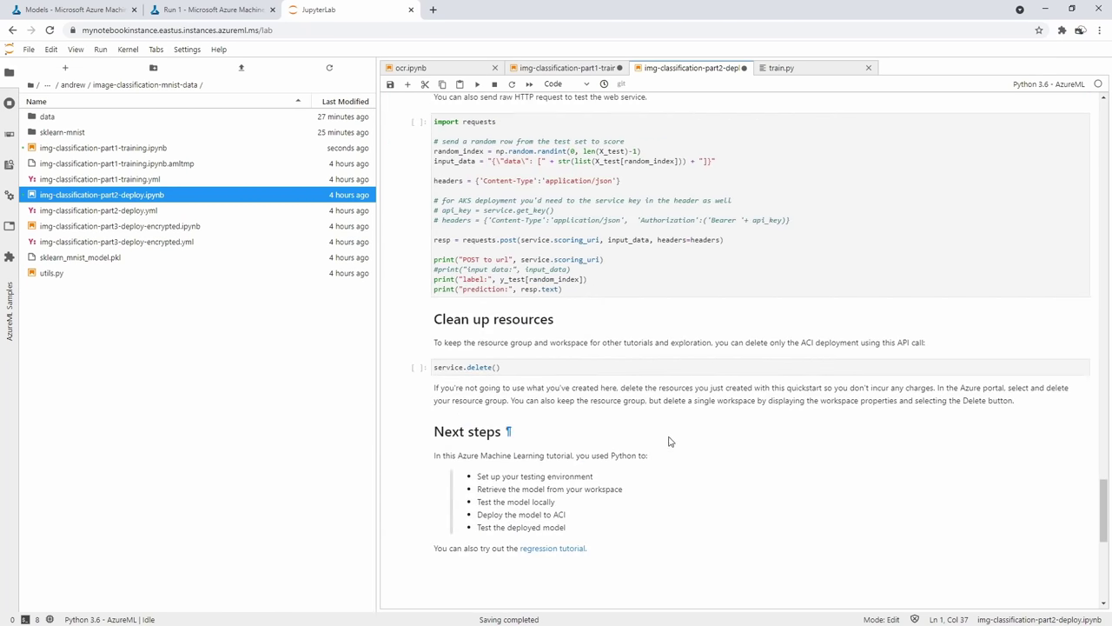
scroll(666, 482, up, 6)
scroll(667, 483, up, 20)
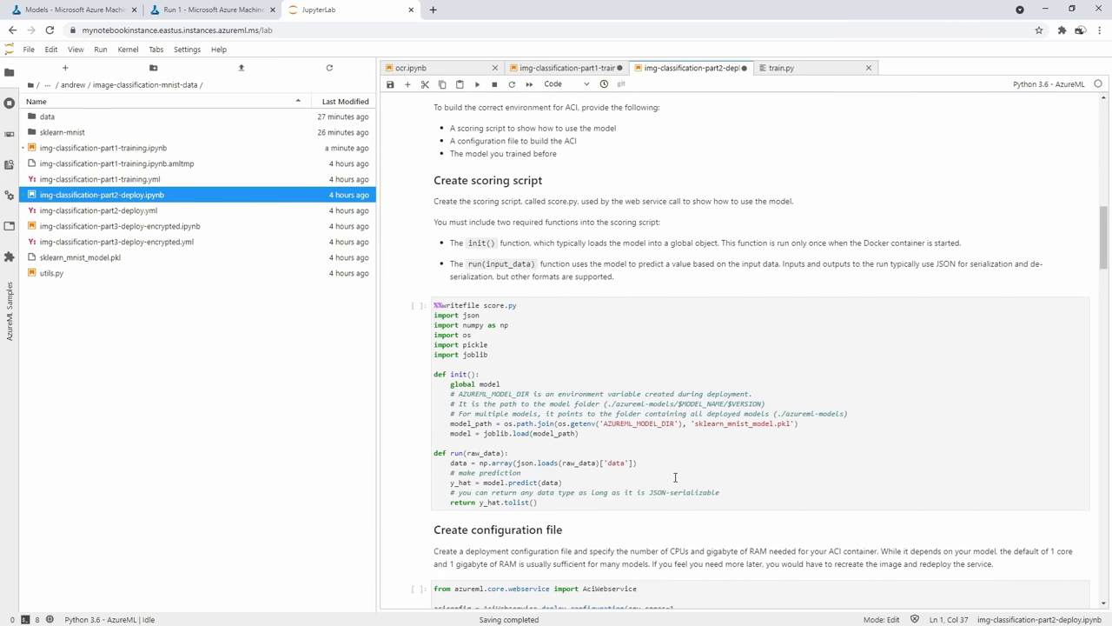
scroll(691, 463, up, 15)
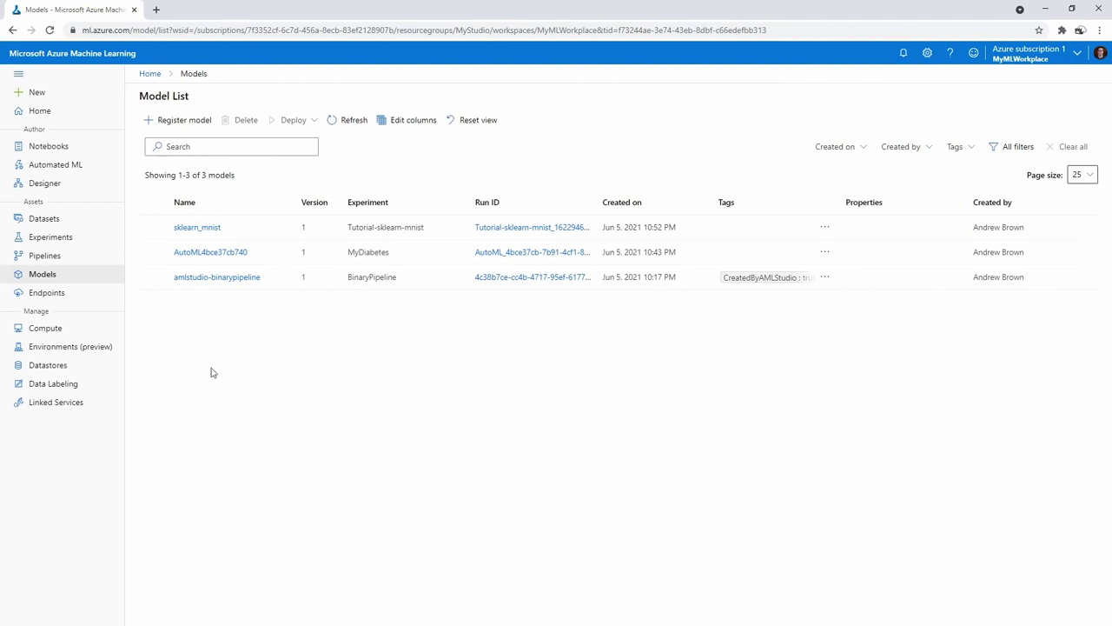
Start a new data labeling project and name it MYLabelingProject
click(86, 387)
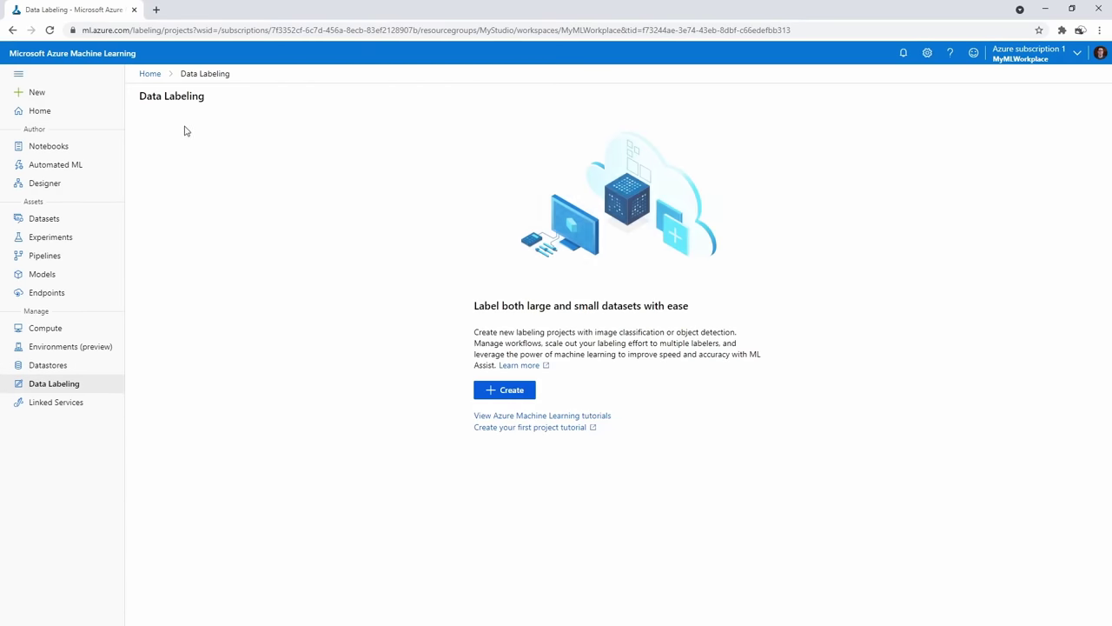
click(497, 388)
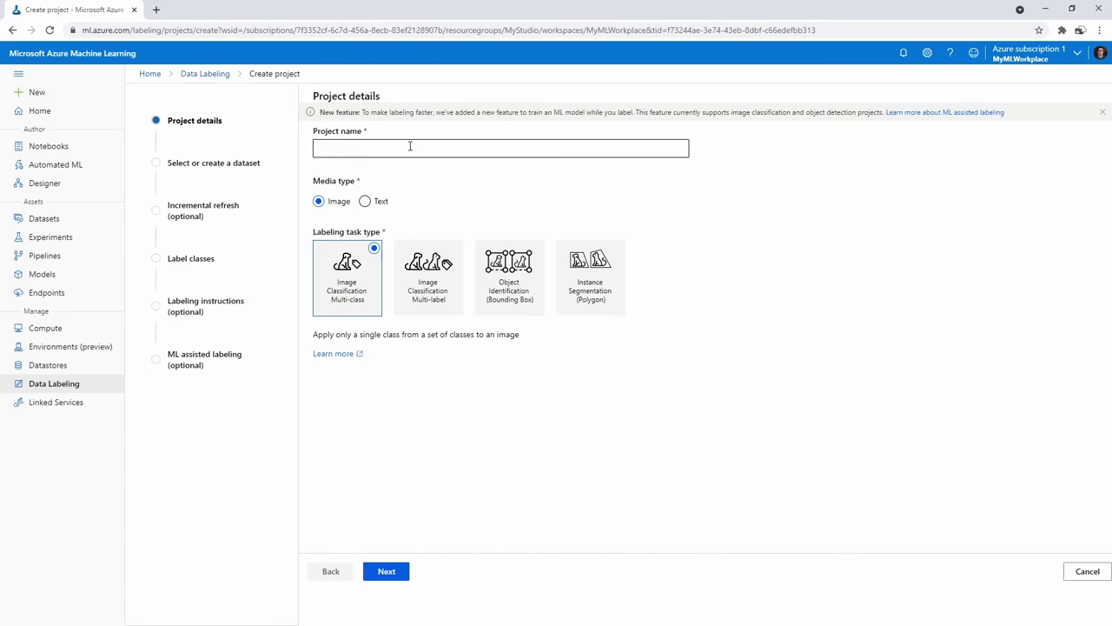
click(412, 146)
text(MYLabelingProject)
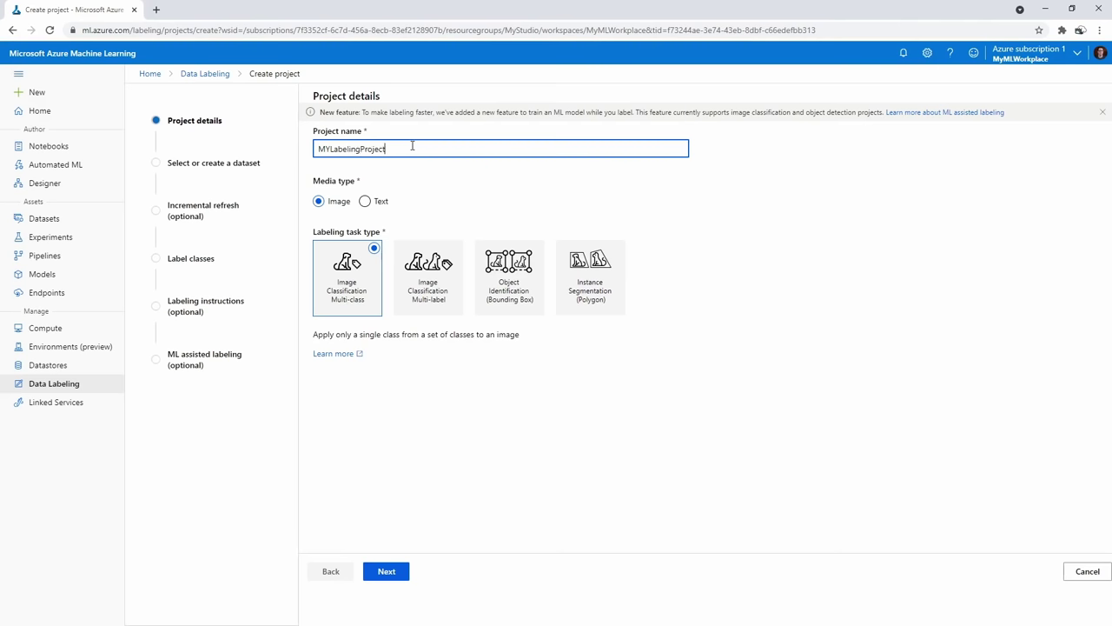
click(650, 223)
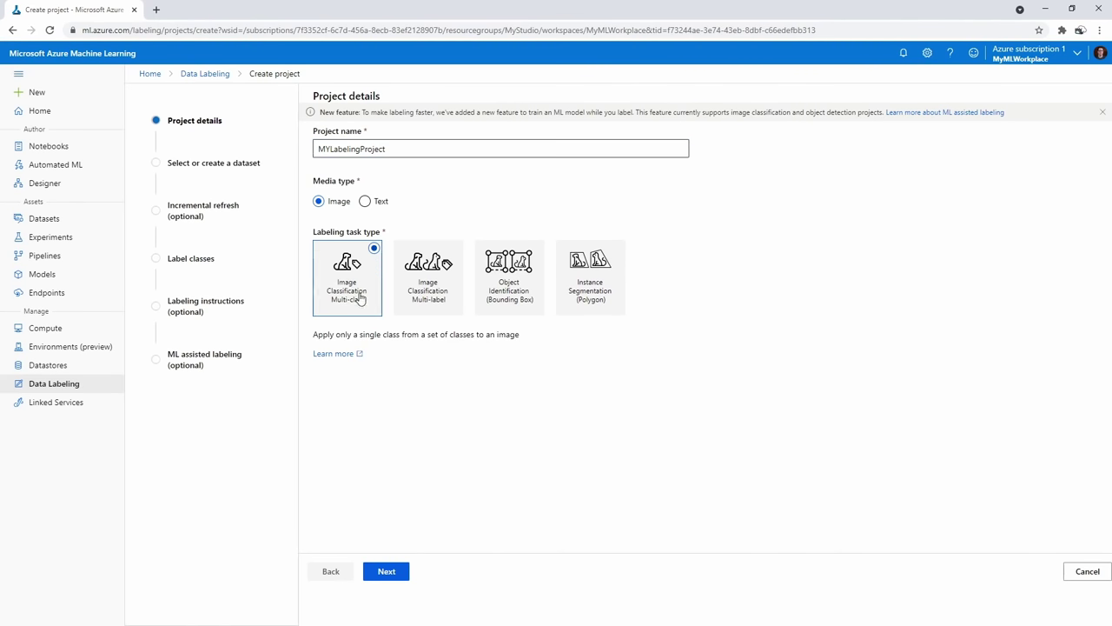
Compare the image labeling task types, settle on Image Classification Multi-class, and proceed to dataset selection
click(443, 299)
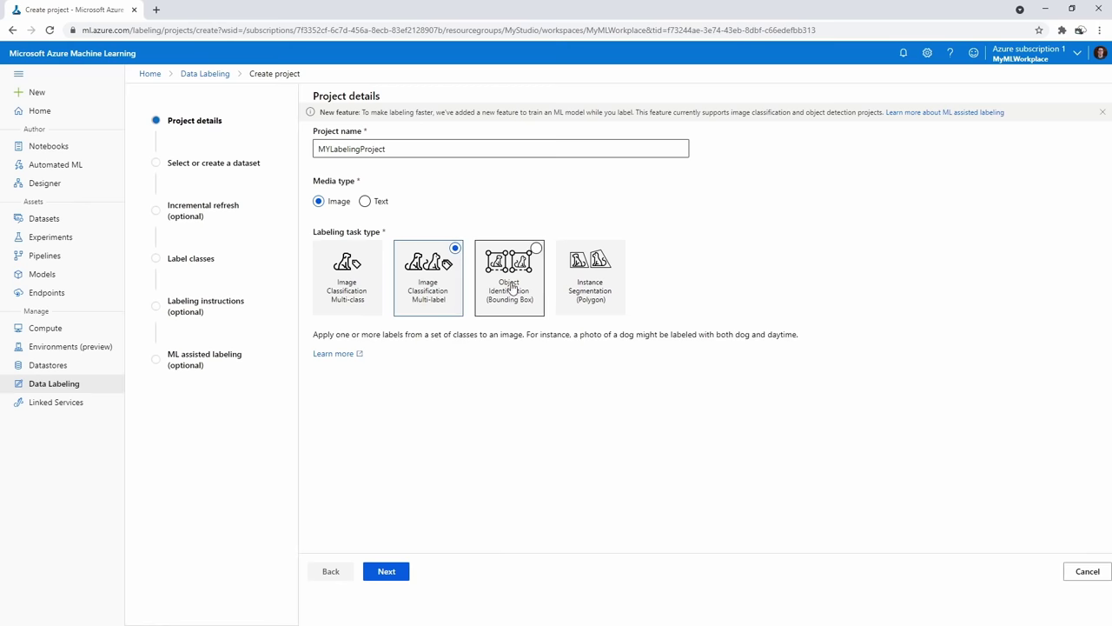
click(513, 289)
click(599, 287)
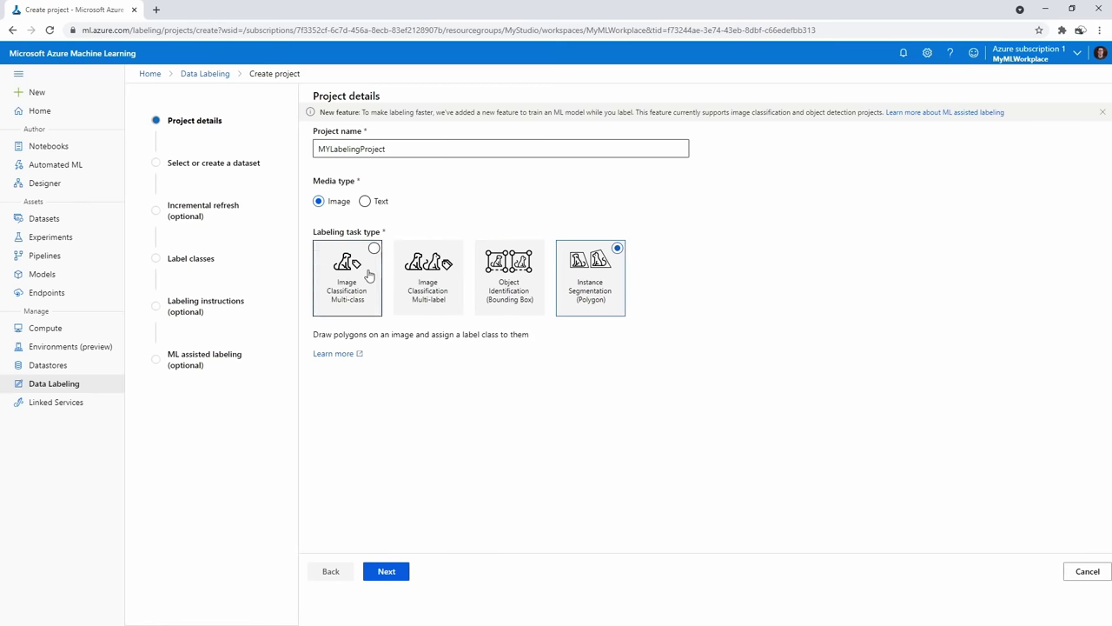
click(367, 273)
click(401, 571)
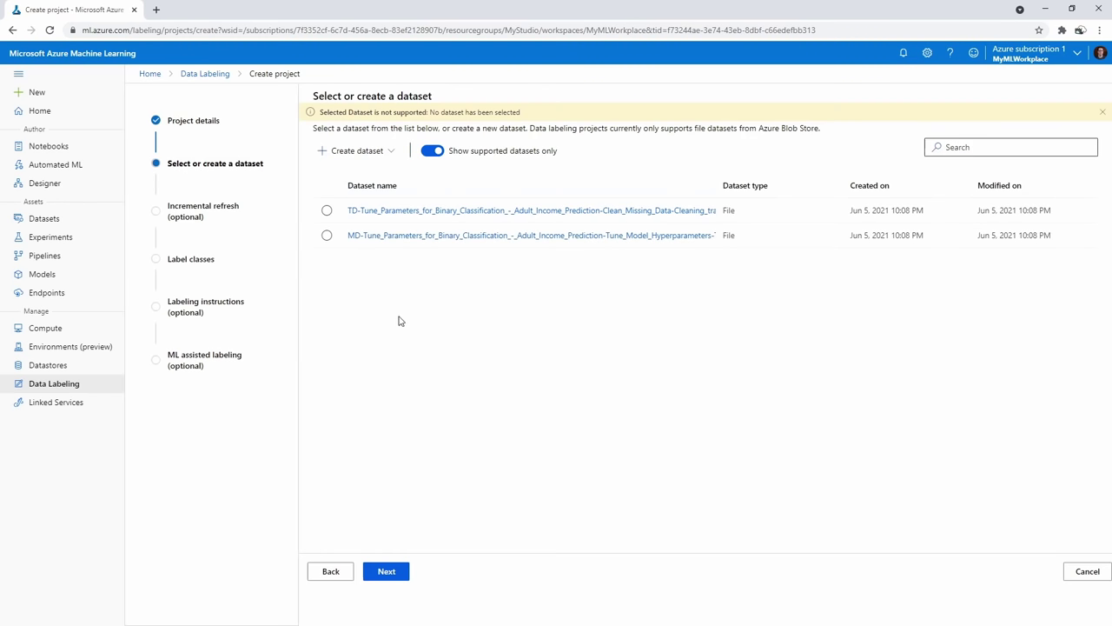
Begin a new dataset from local files, name it MyStarTrekDataset, and continue to the file selection
click(361, 153)
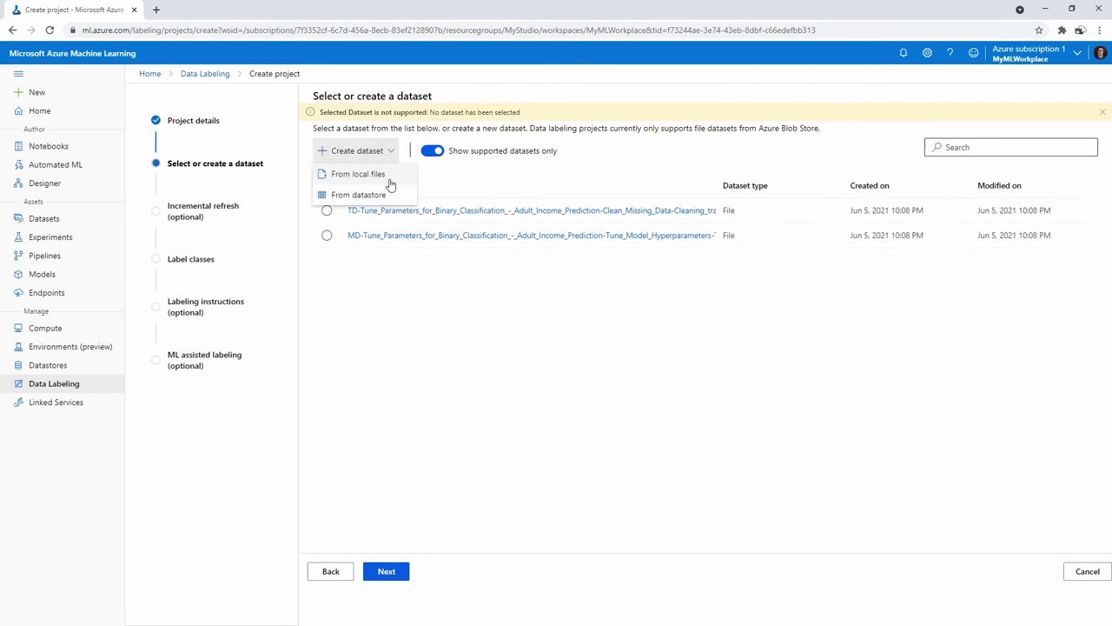
click(429, 326)
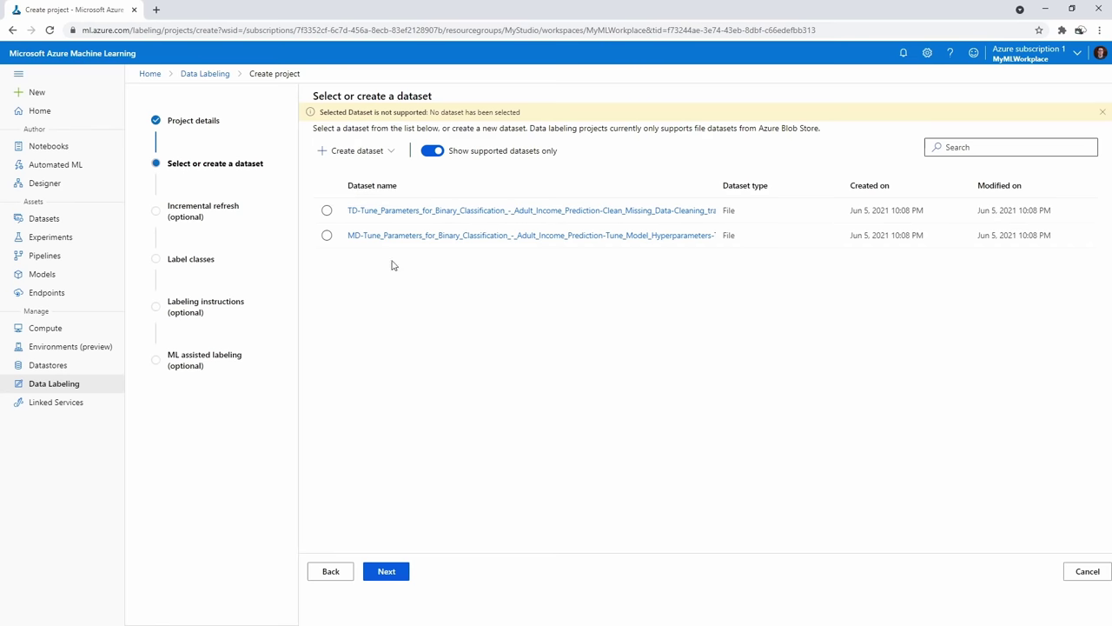
click(379, 150)
click(380, 178)
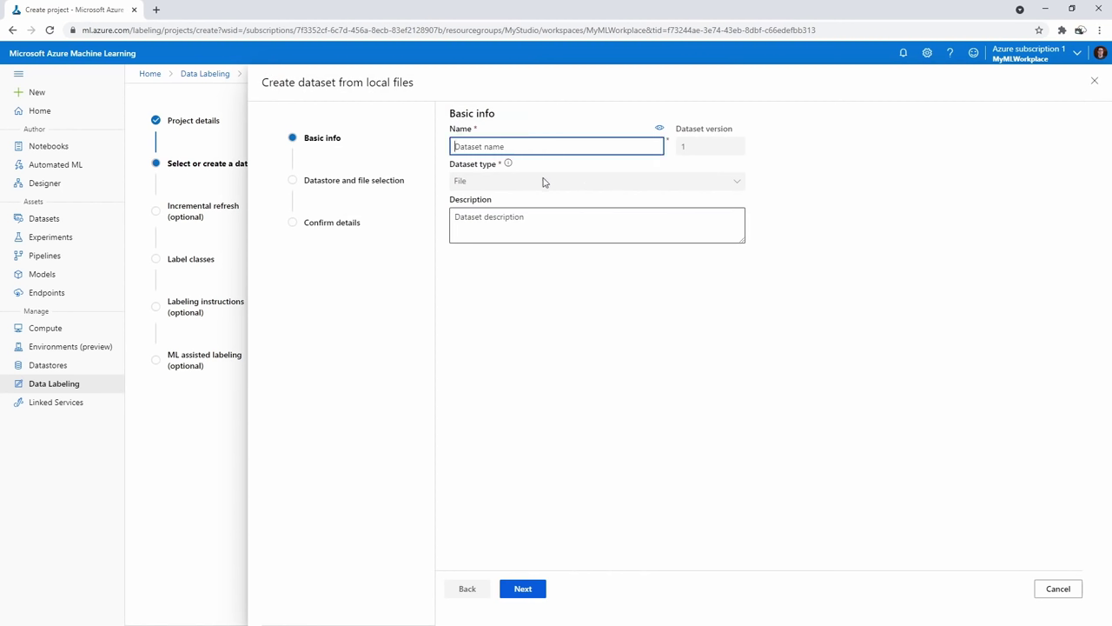
text(MyStarTrekDataset)
click(556, 218)
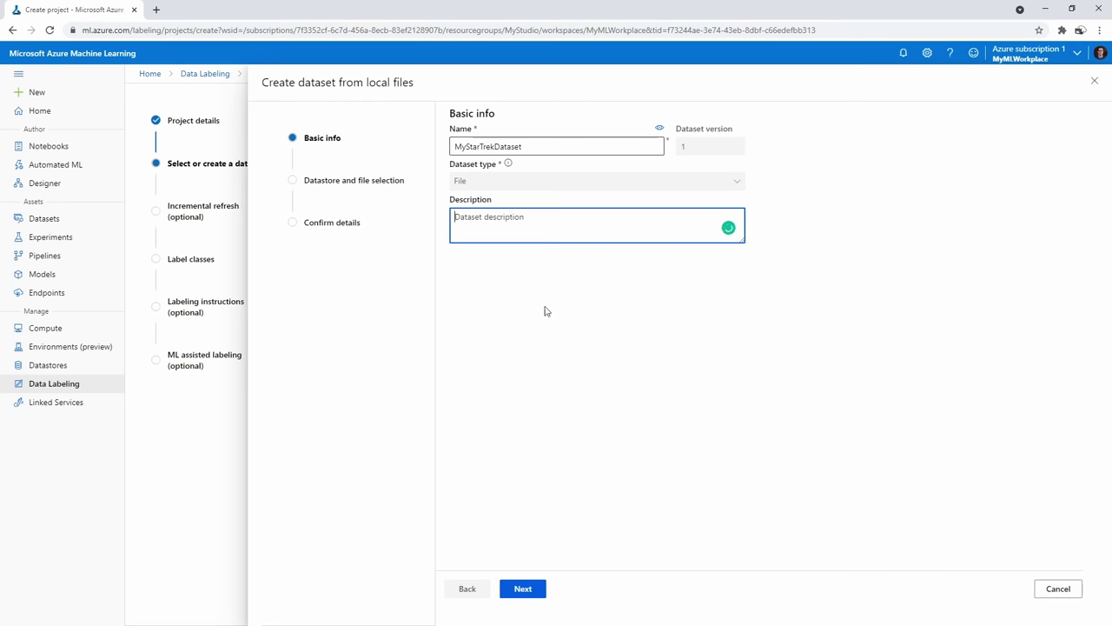
click(506, 161)
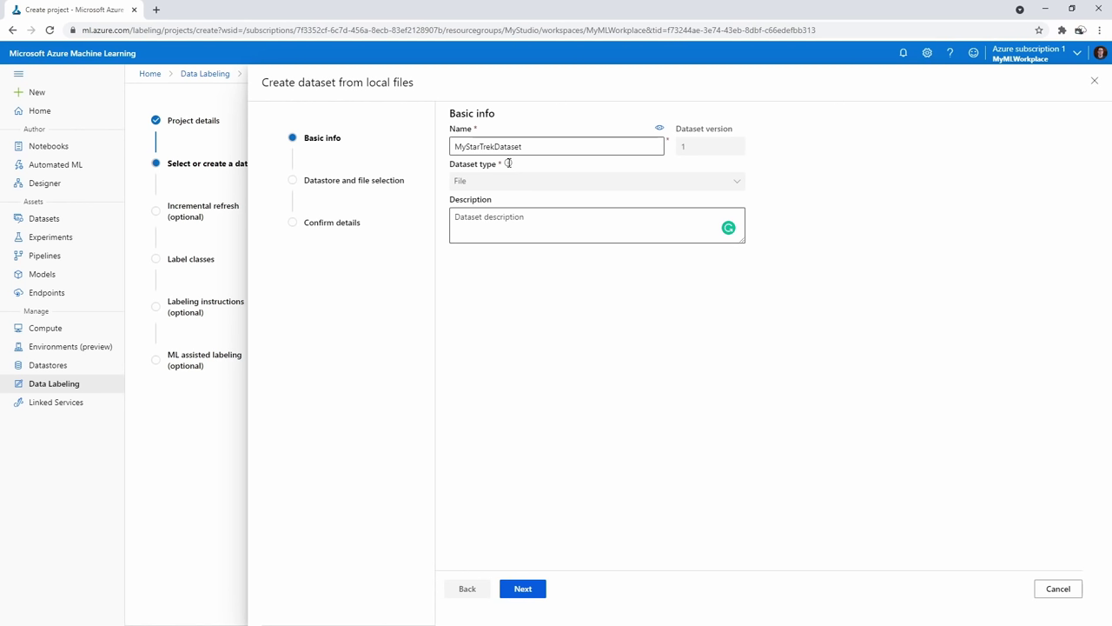
mouse_move(507, 167)
click(525, 588)
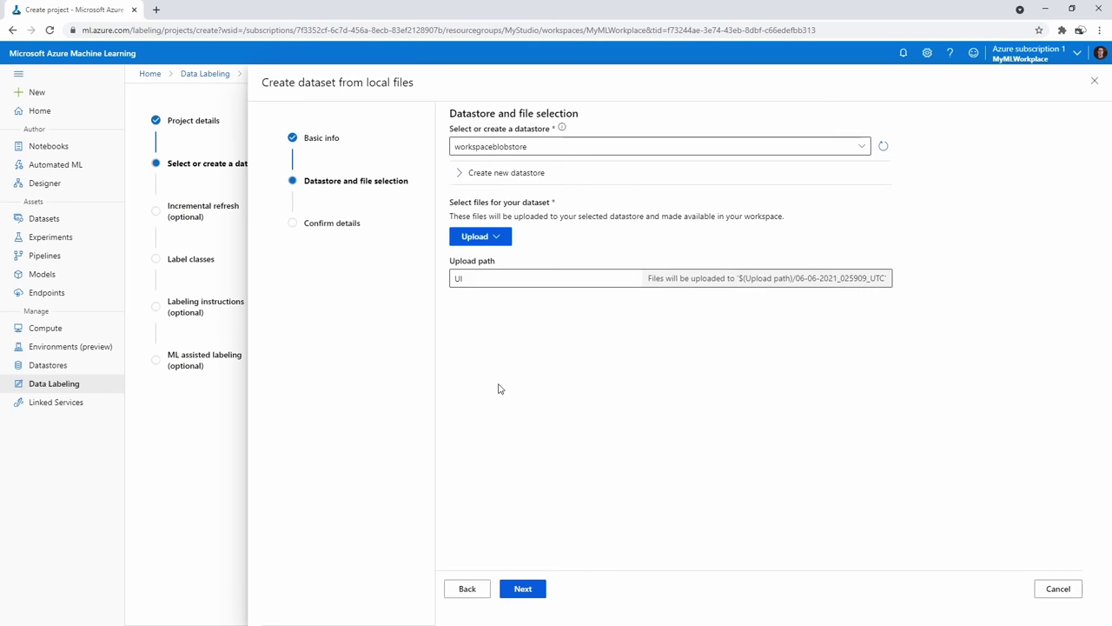
Upload the objects folder from FreeAI900/cognitive-services/assets to workspaceblobstore and create the dataset
click(498, 238)
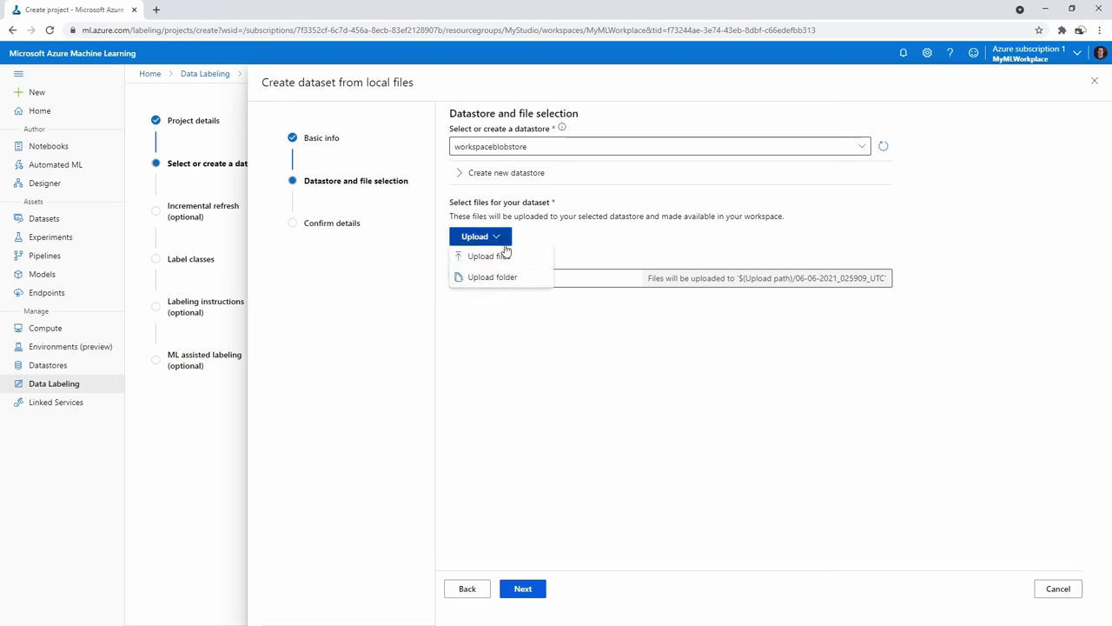
click(502, 276)
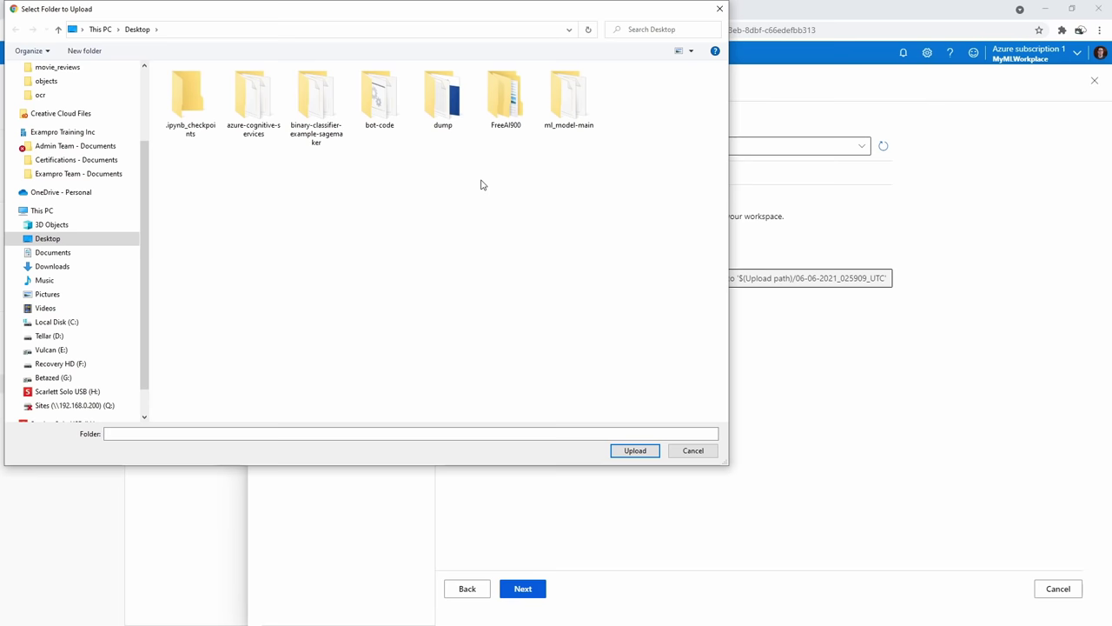
double_click(509, 109)
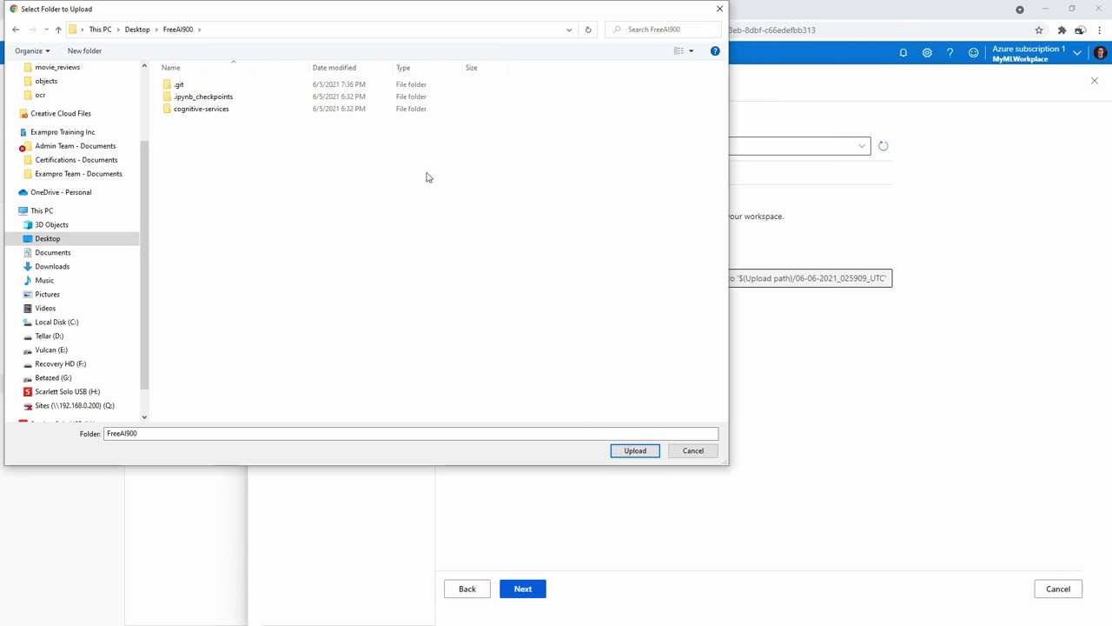
click(213, 113)
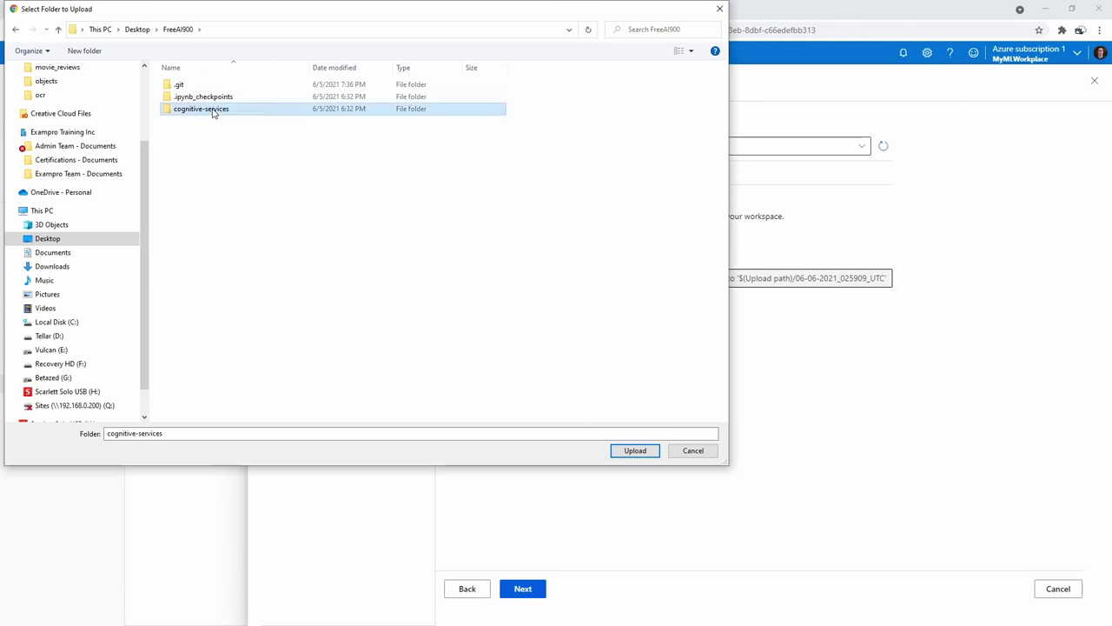
double_click(213, 110)
double_click(212, 96)
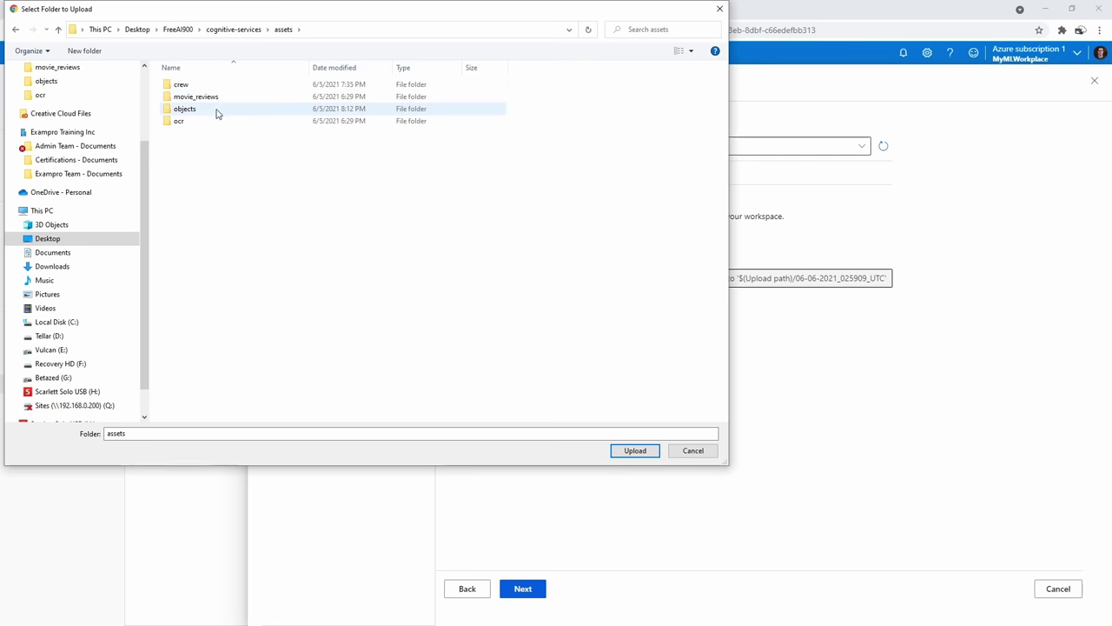
click(209, 85)
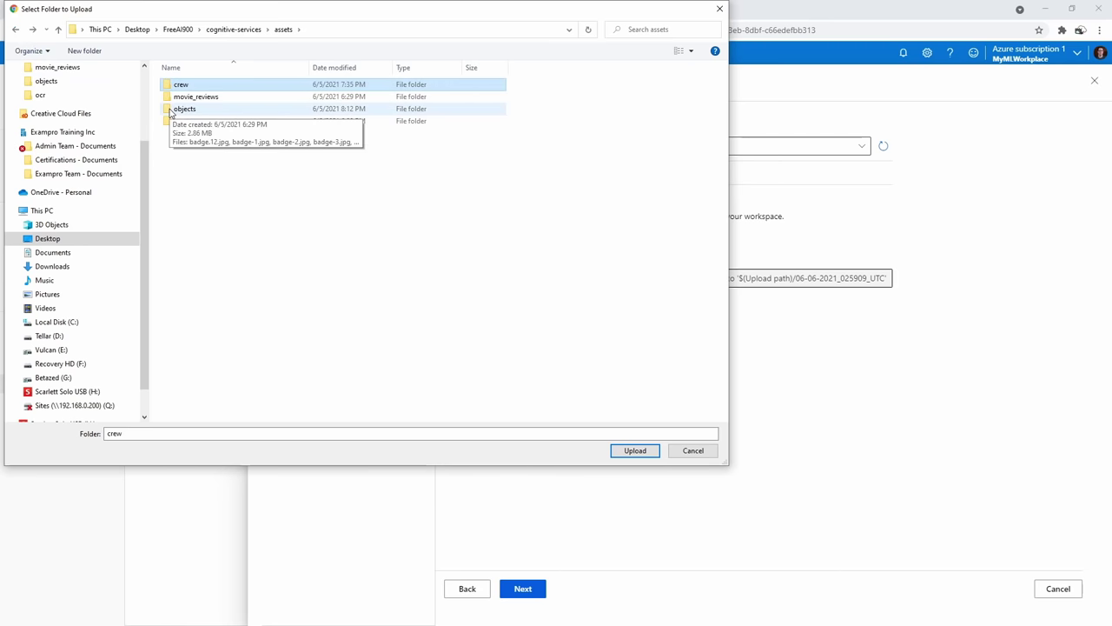
double_click(174, 112)
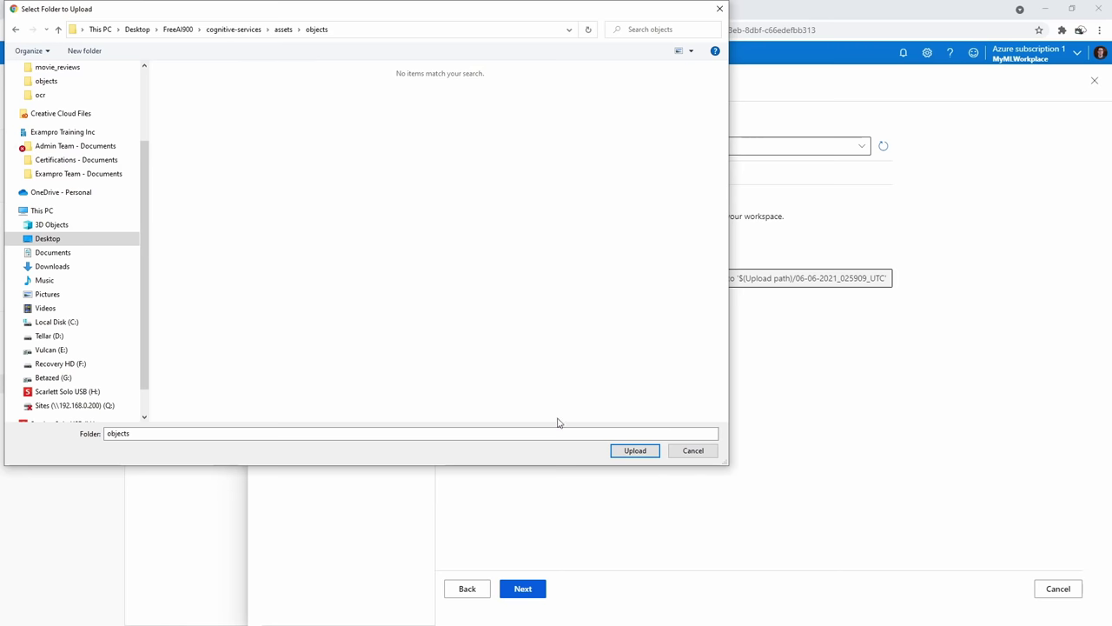
click(598, 434)
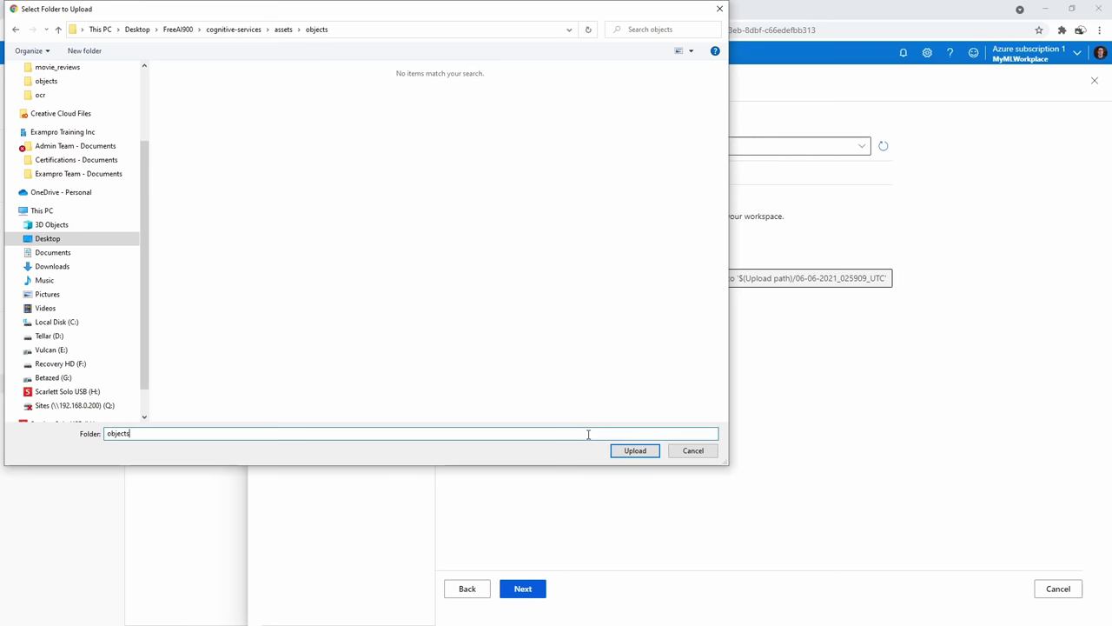
click(15, 29)
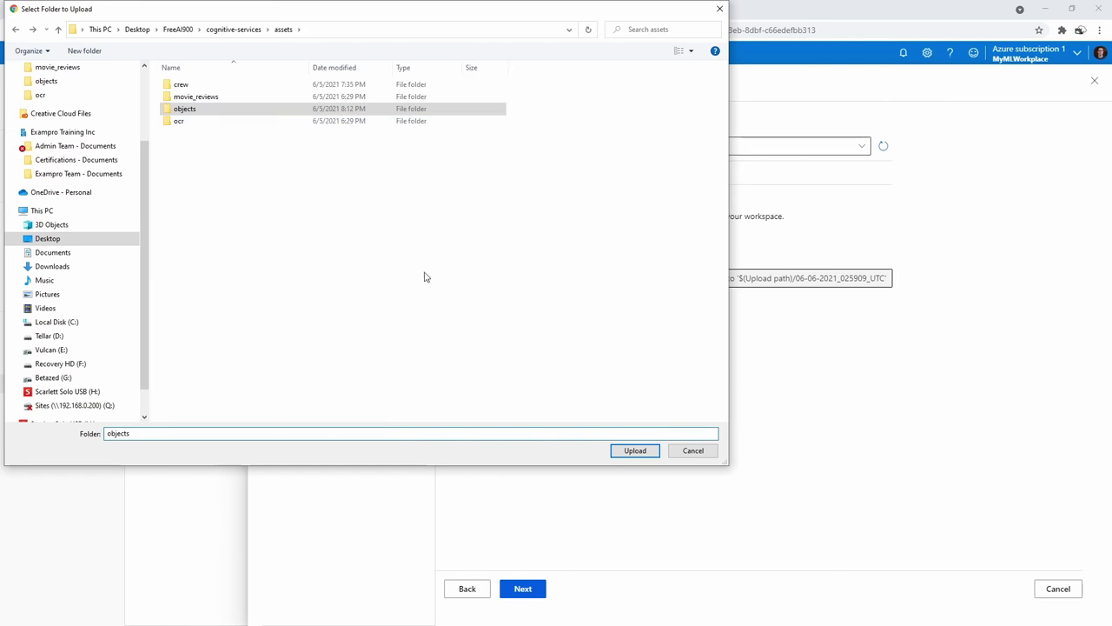
click(635, 450)
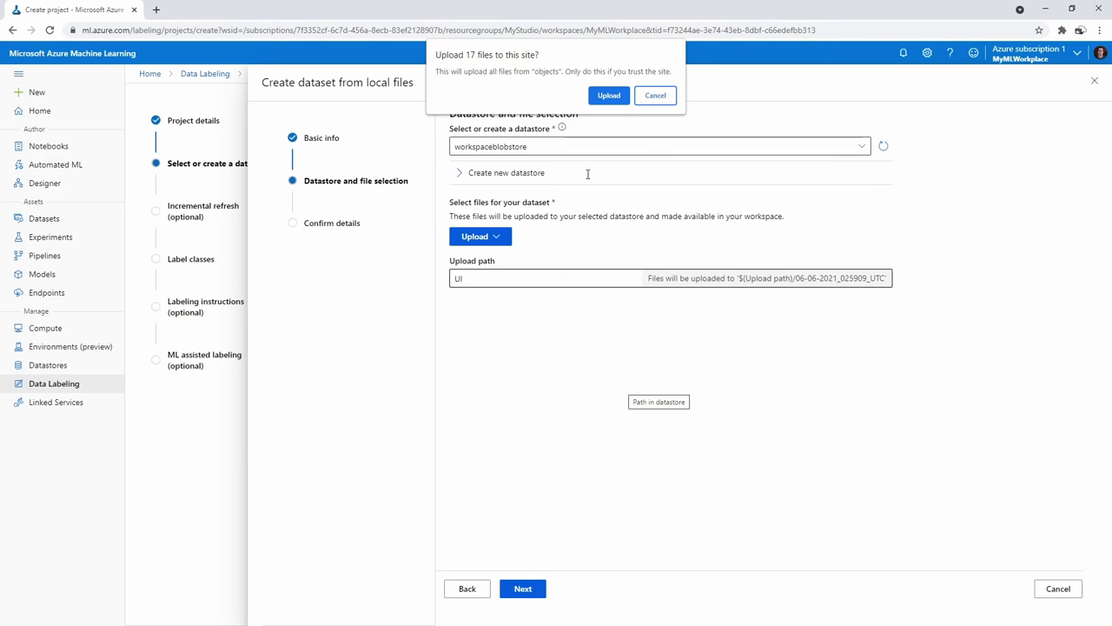
click(609, 95)
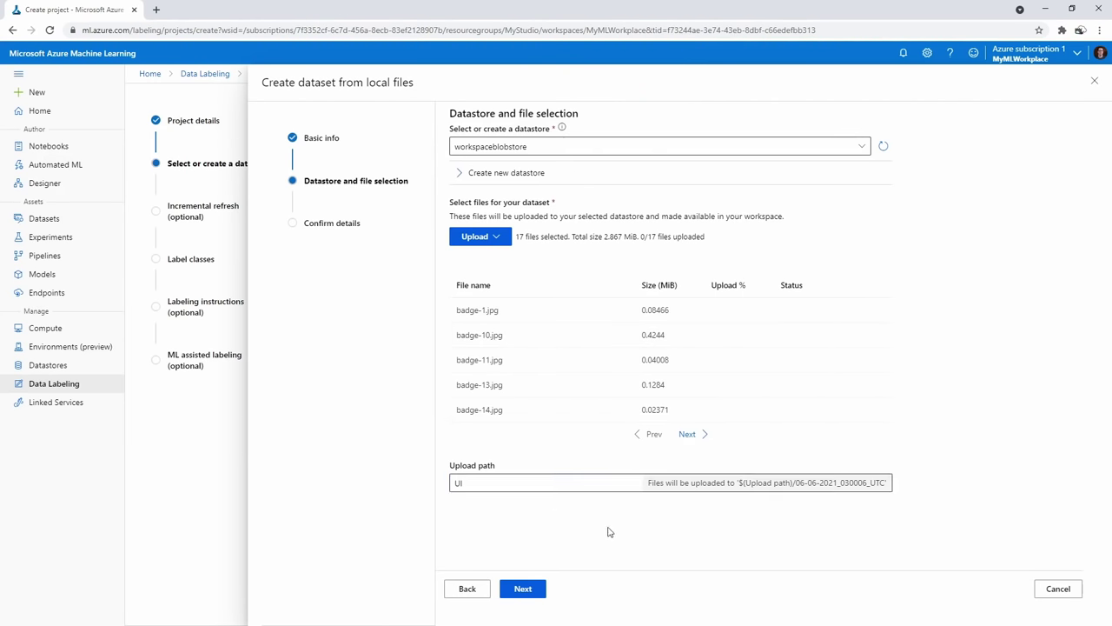
click(539, 589)
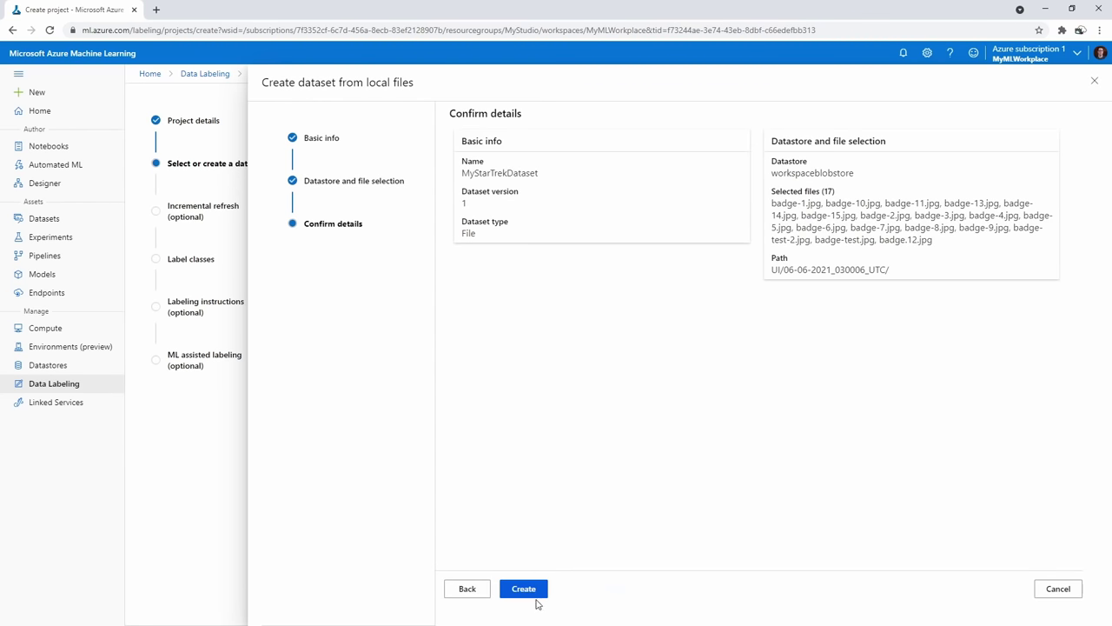
click(524, 589)
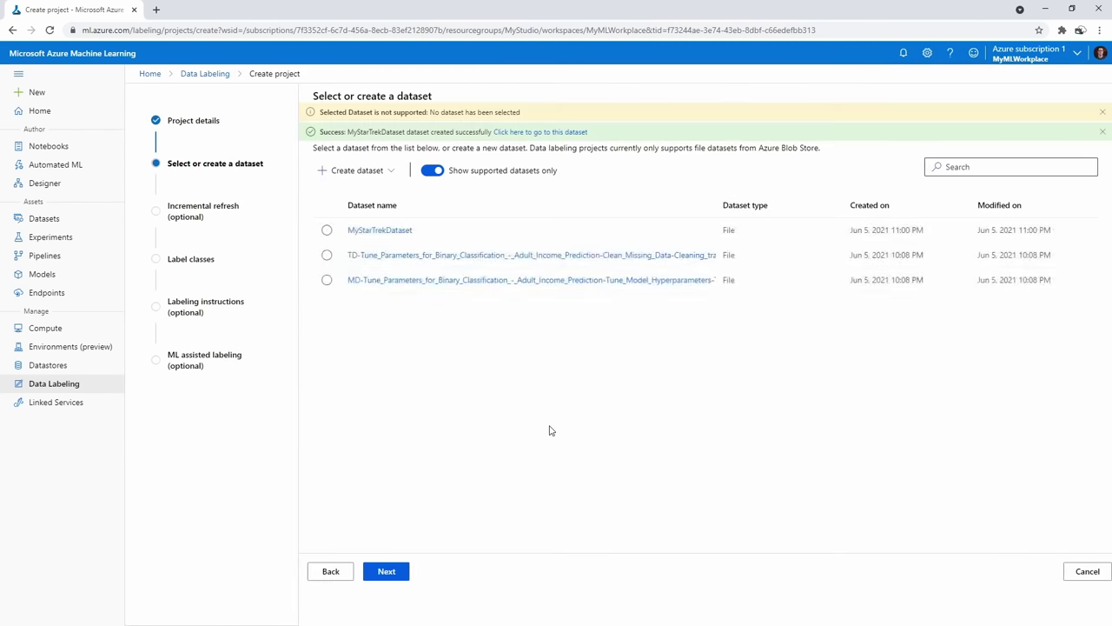
Select MyStarTrekDataset for the labeling project and leave incremental refresh disabled
click(357, 232)
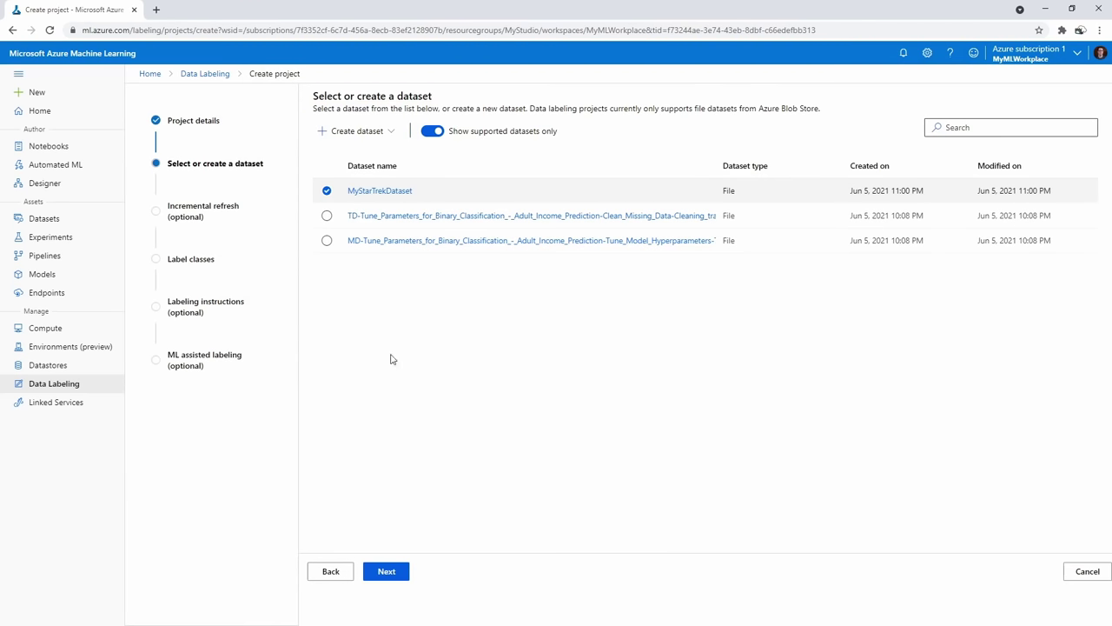
click(388, 572)
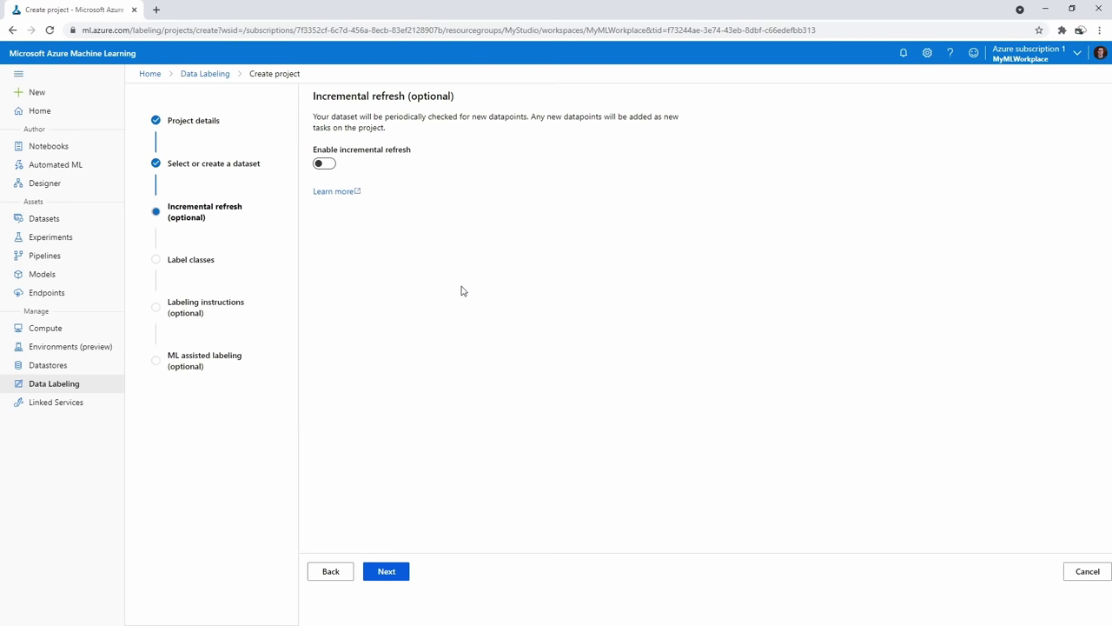
click(393, 571)
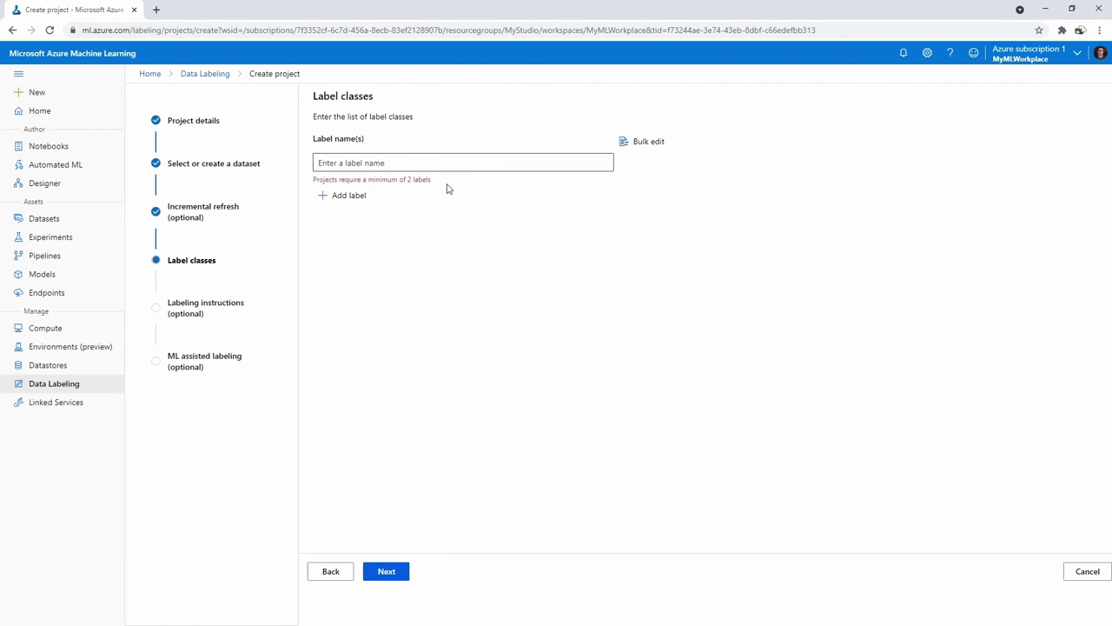
Add four label classes to the project: TNG, DS9, Voyager and TOS
click(418, 163)
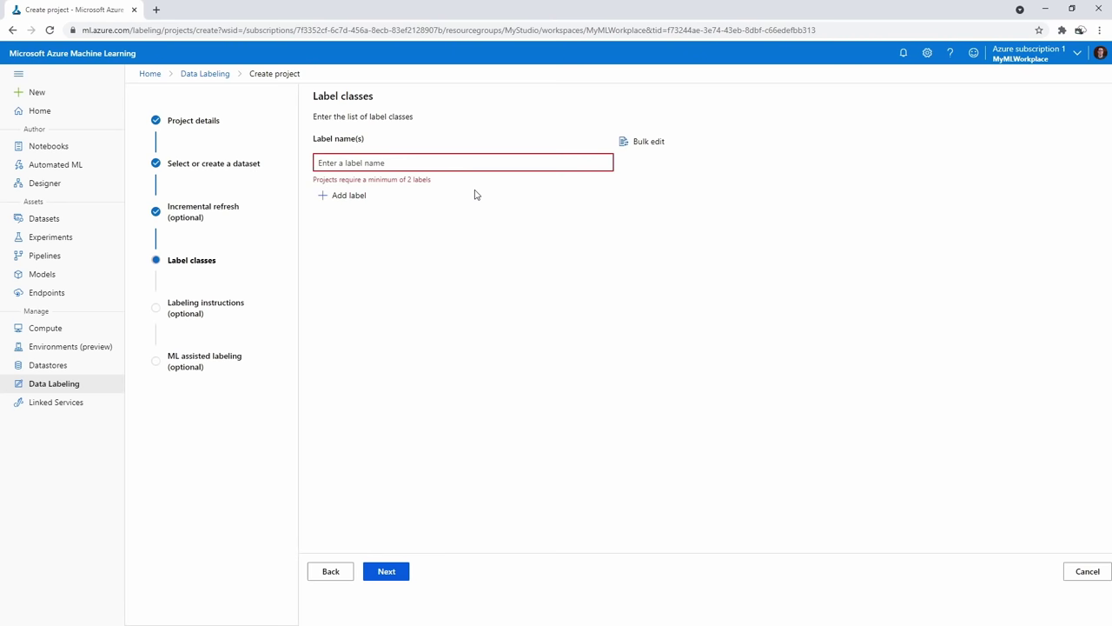
text(E)
key(BackSpace)
key(BackSpace)
key(BackSpace)
text(TN)
click(346, 197)
text(DS9)
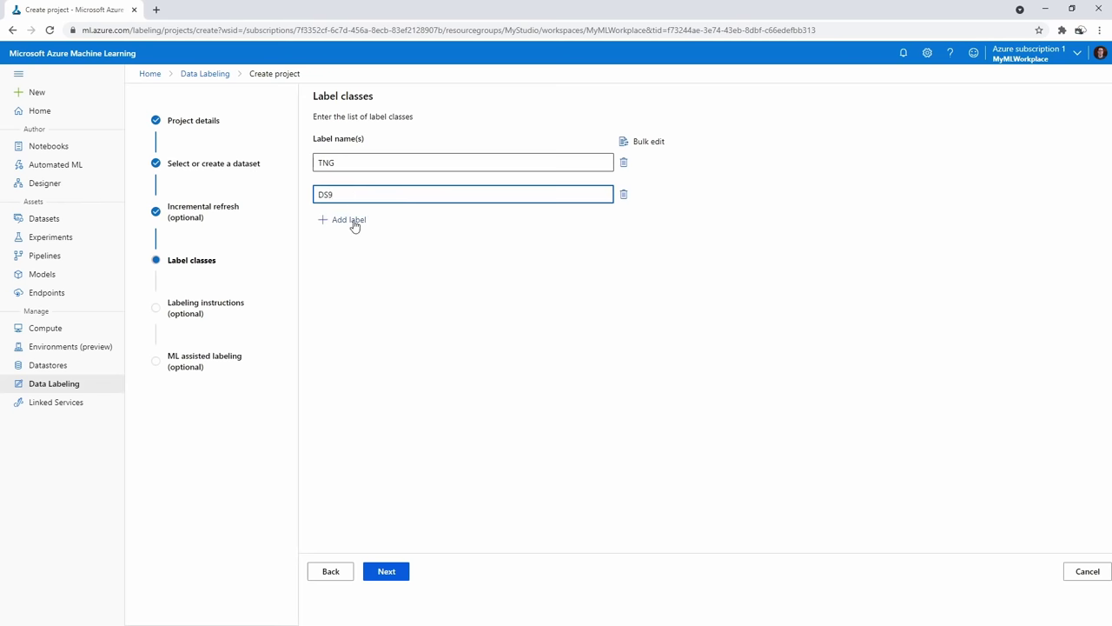
click(352, 221)
text(V)
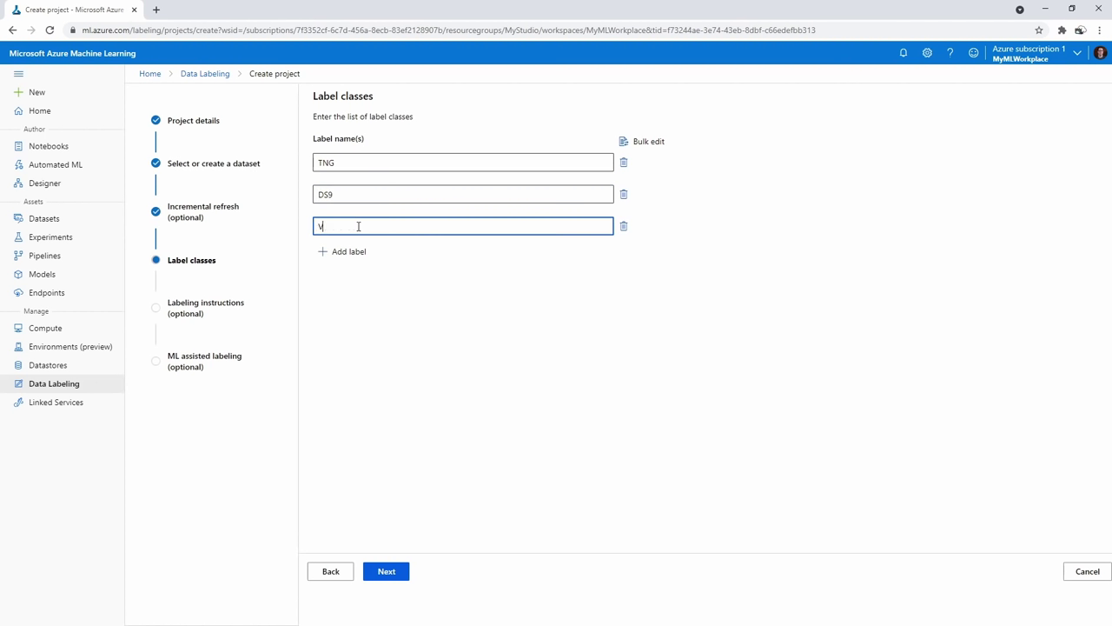
text(oyager)
click(374, 251)
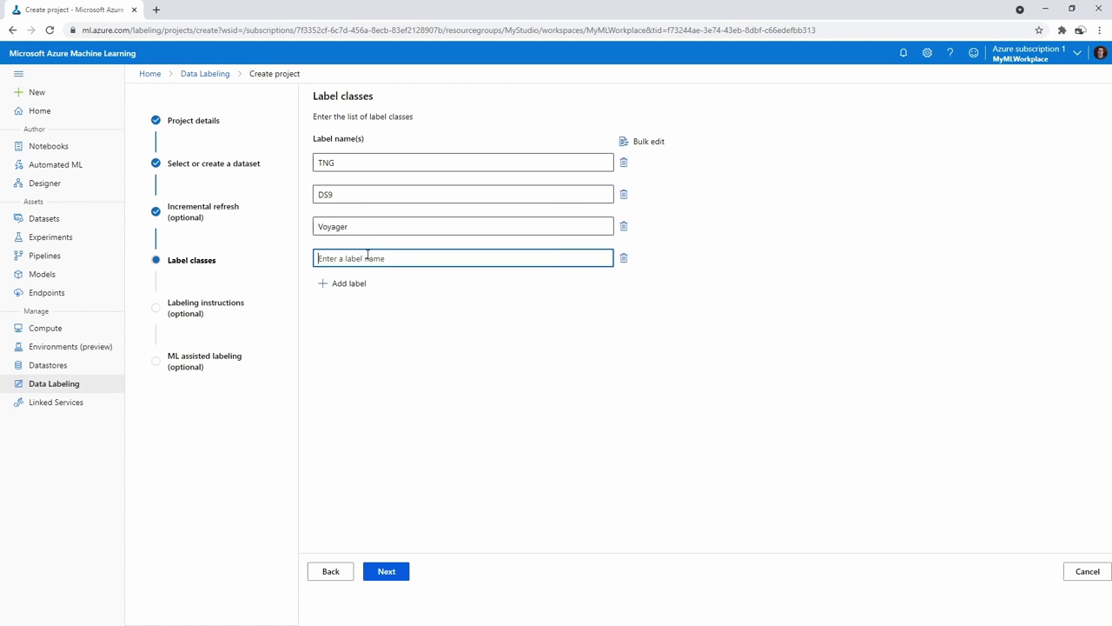
text(TOS)
Rename the Voyager label to VOY and continue to the labeling instructions
double_click(365, 226)
text(VOY)
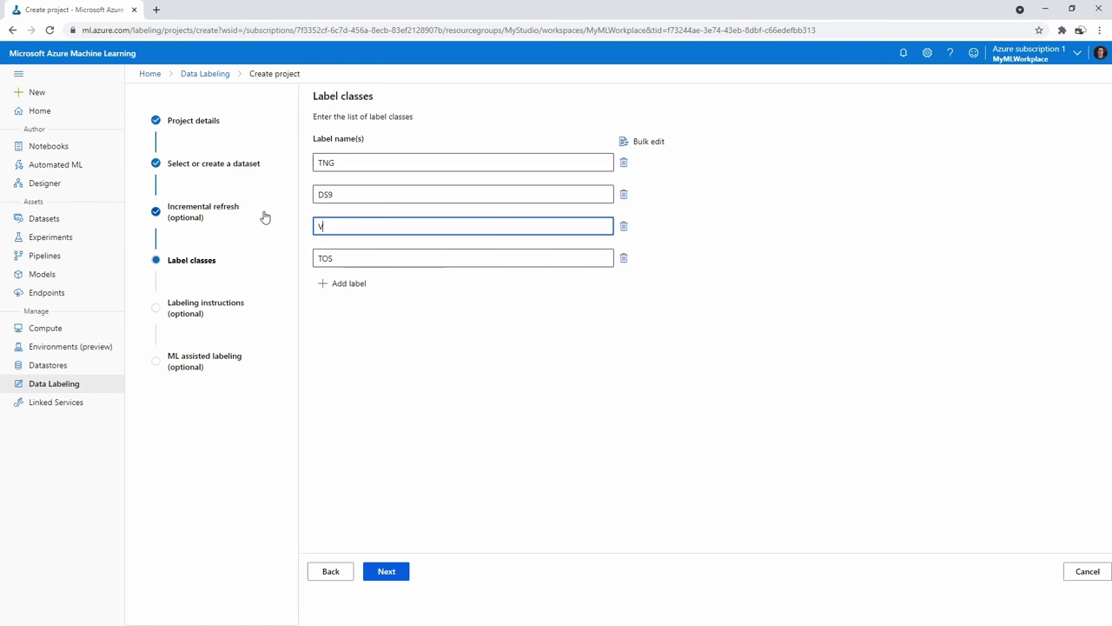
click(379, 565)
click(386, 571)
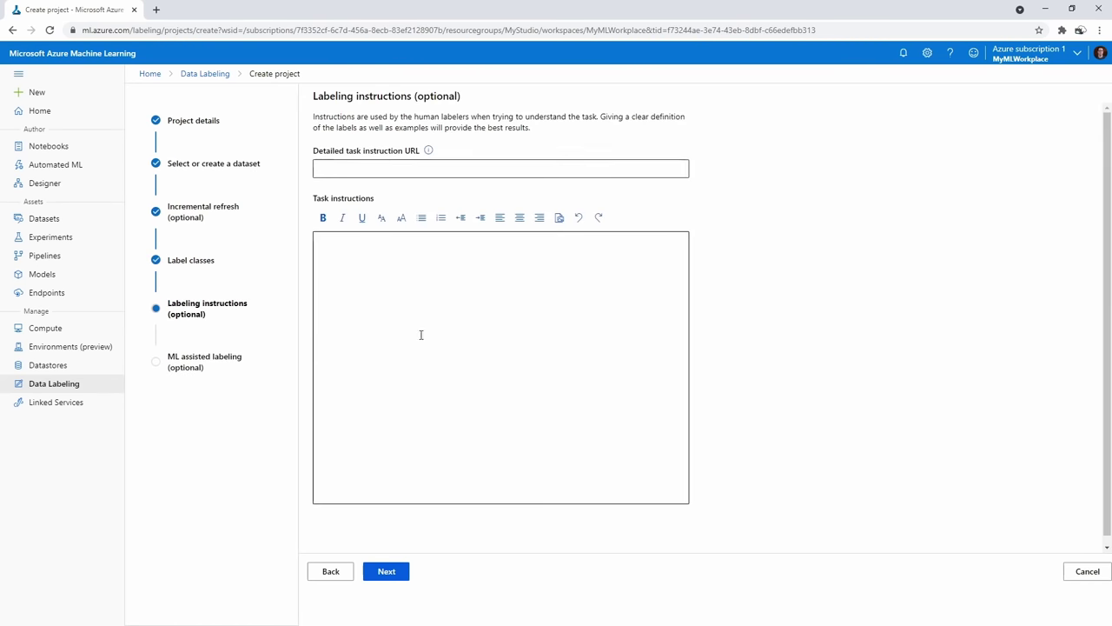
Enter "Label which star trek series the image is from" as the detailed task instruction URL and continue to ML assisted labeling
click(389, 167)
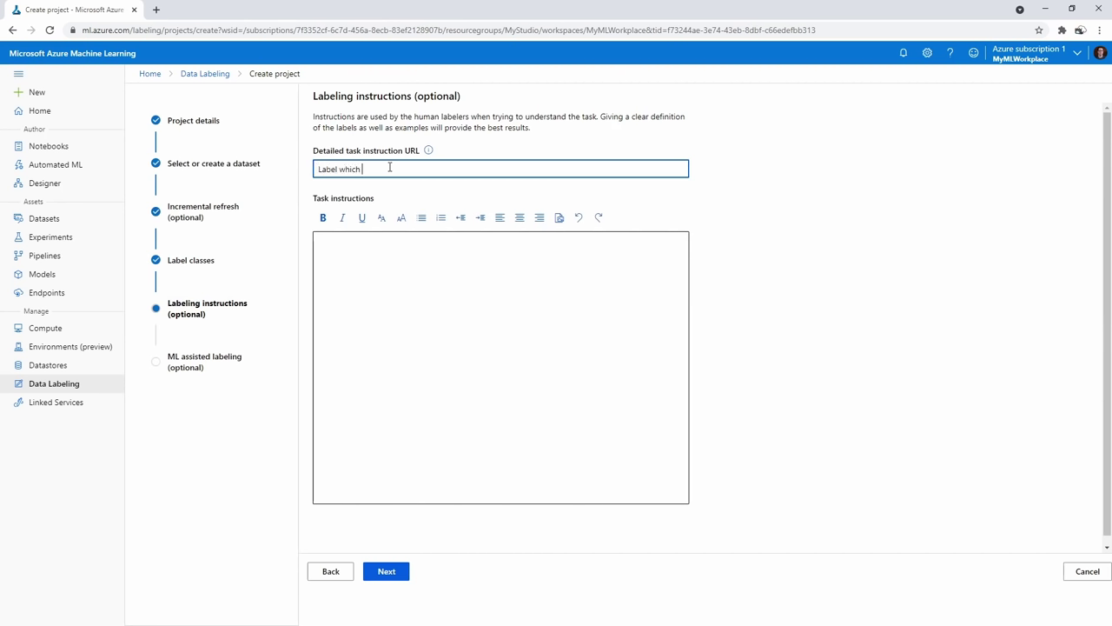
text(Label which star trek series the image is from)
click(387, 571)
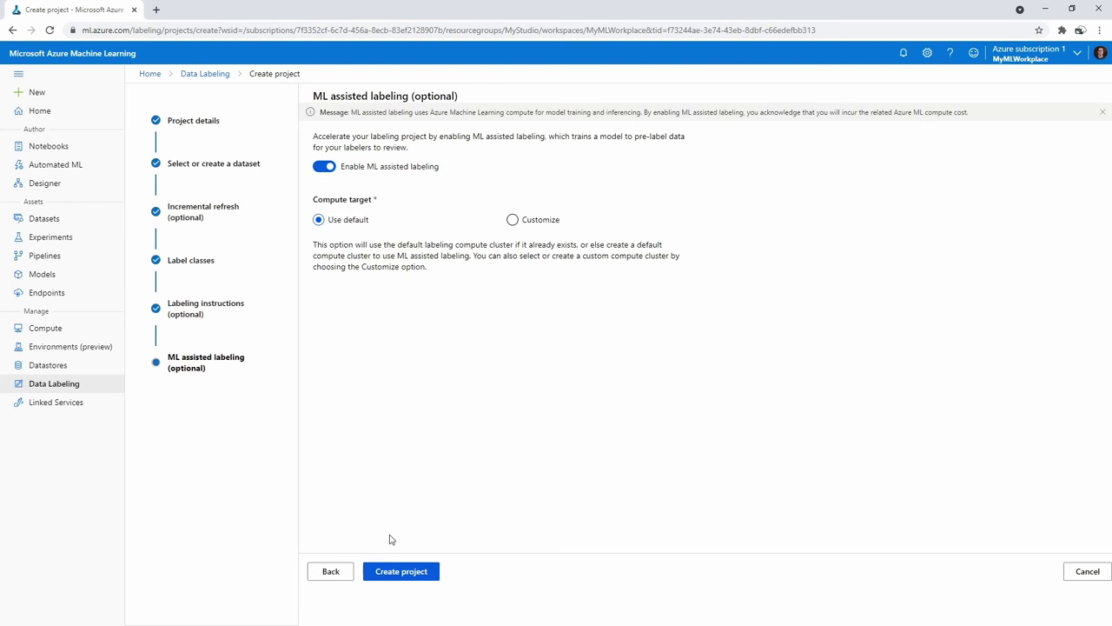
Disable ML assisted labeling and create the labeling project
click(323, 167)
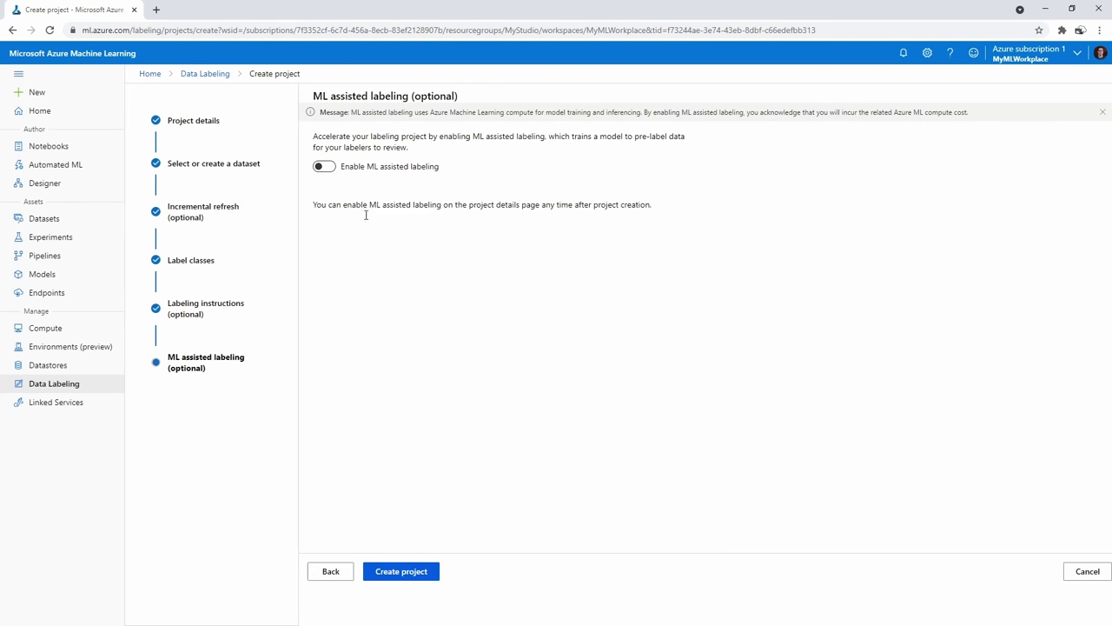
click(325, 168)
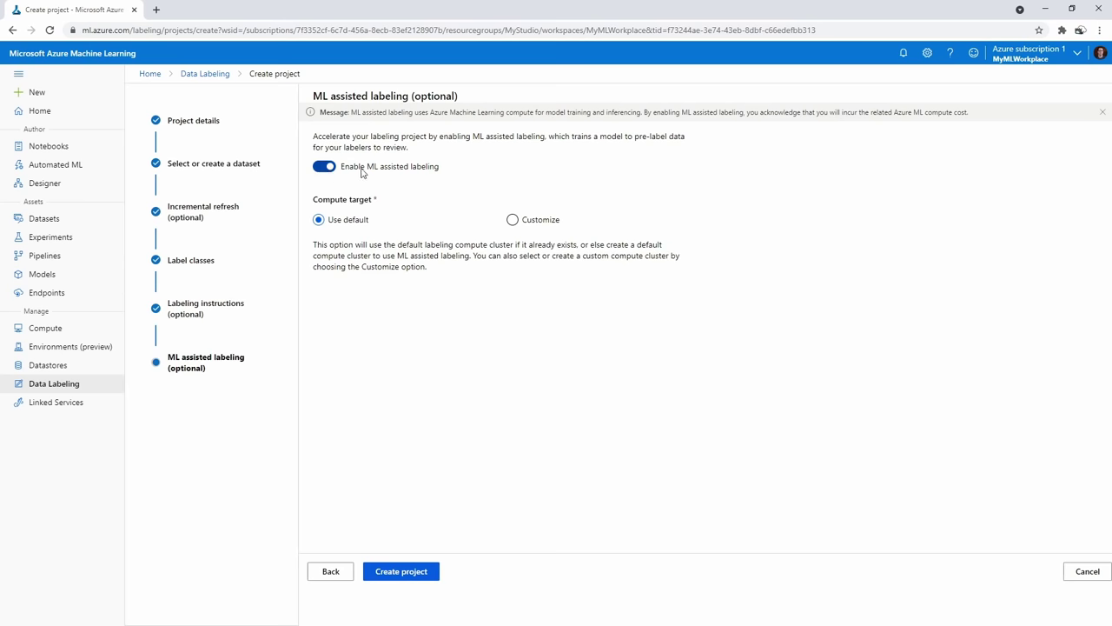
click(327, 167)
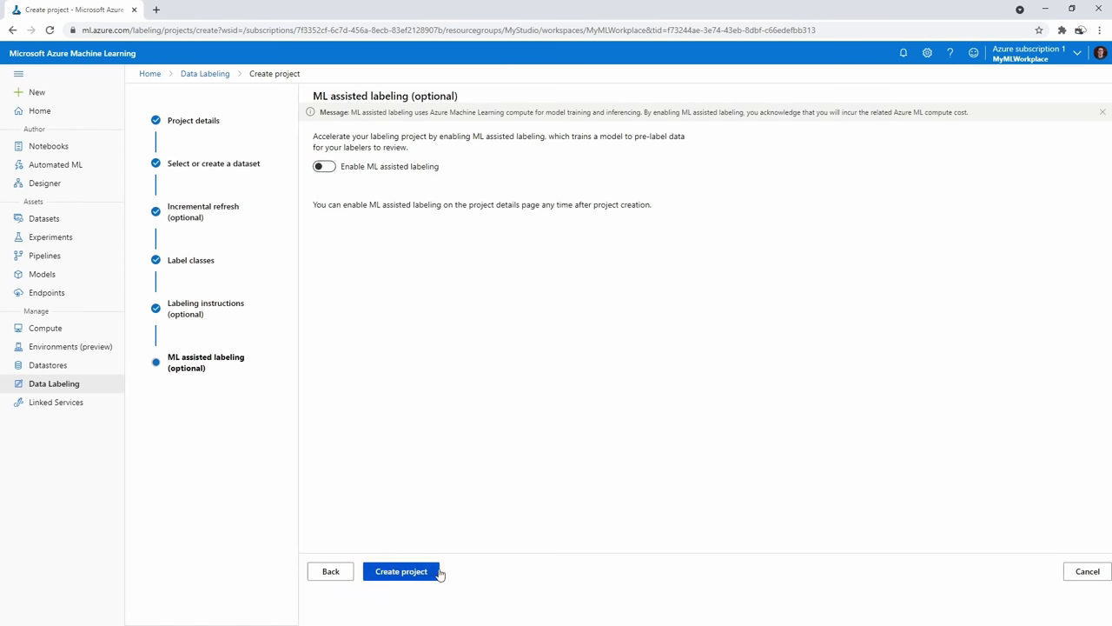
click(434, 571)
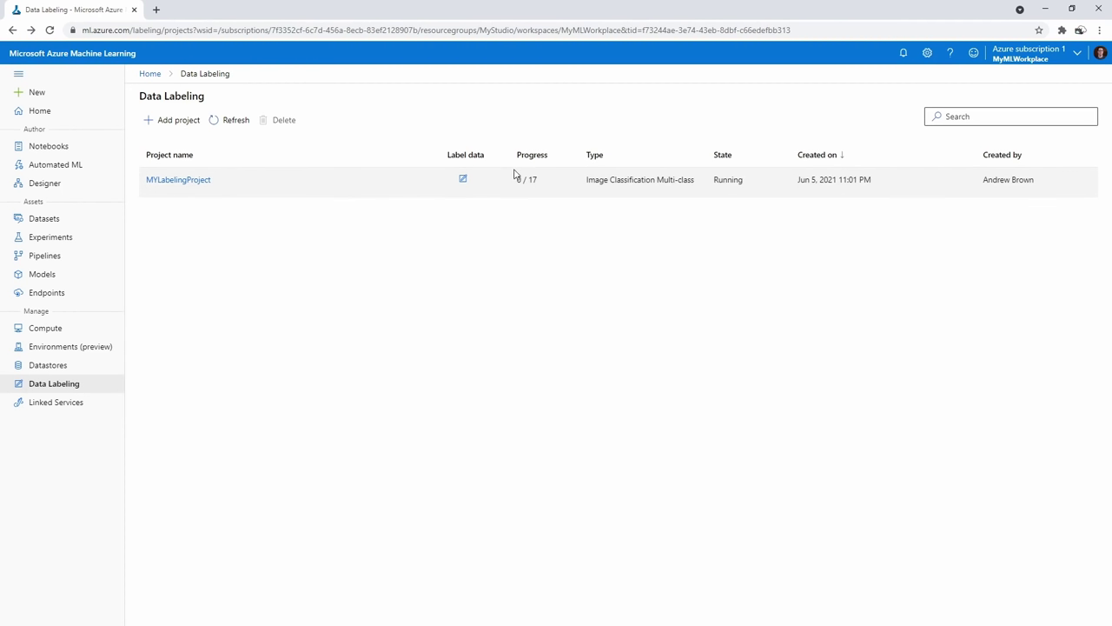
Open MYLabelingProject for data labeling, try viewing its detailed instructions, and show the labeling tasks
click(201, 181)
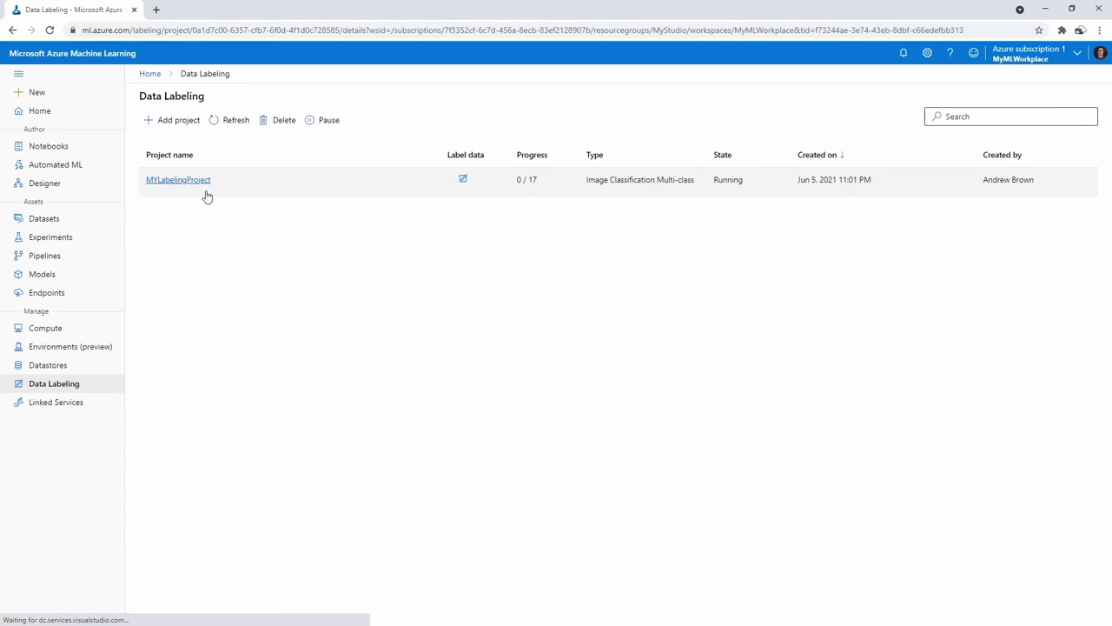
click(230, 123)
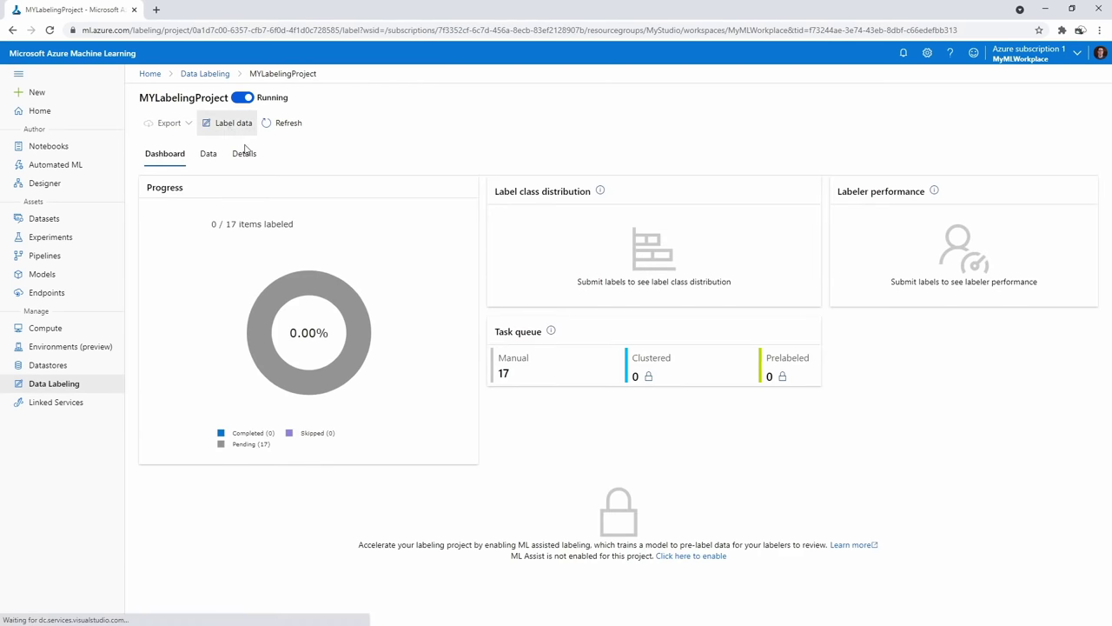
click(212, 149)
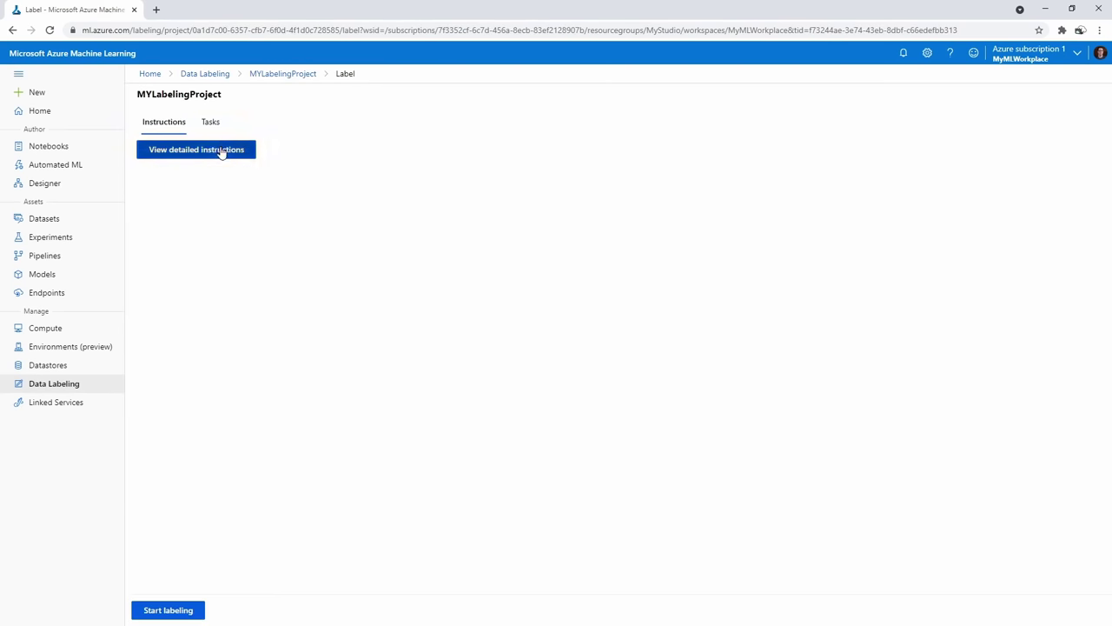
click(272, 10)
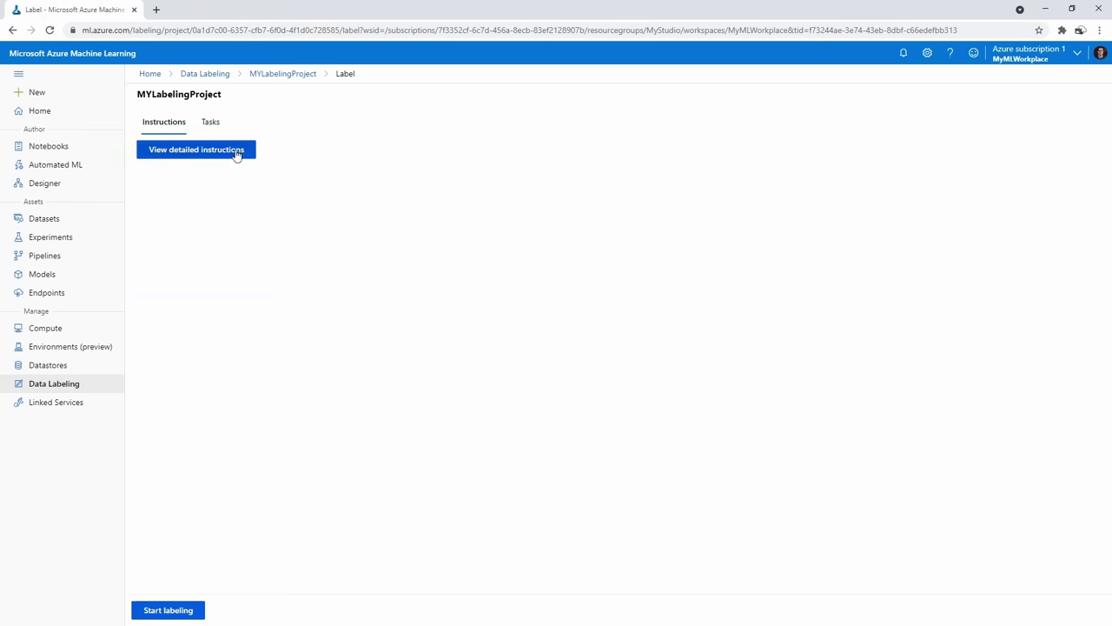
click(210, 122)
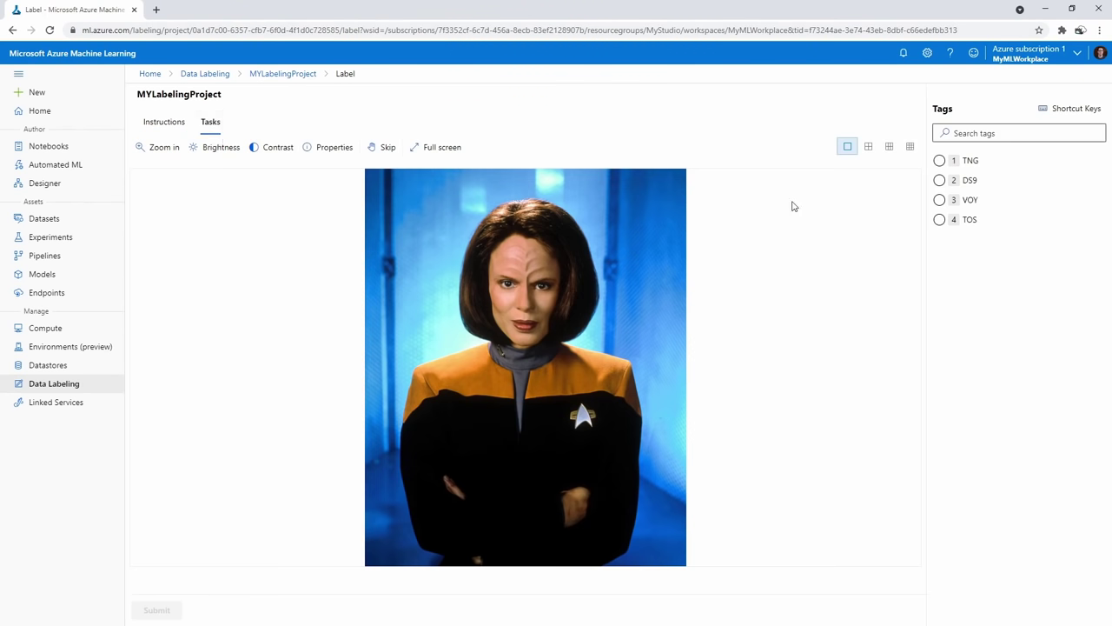
Tag and submit the first two portraits as VOY and the bridge crew image as TOS
click(942, 203)
click(153, 617)
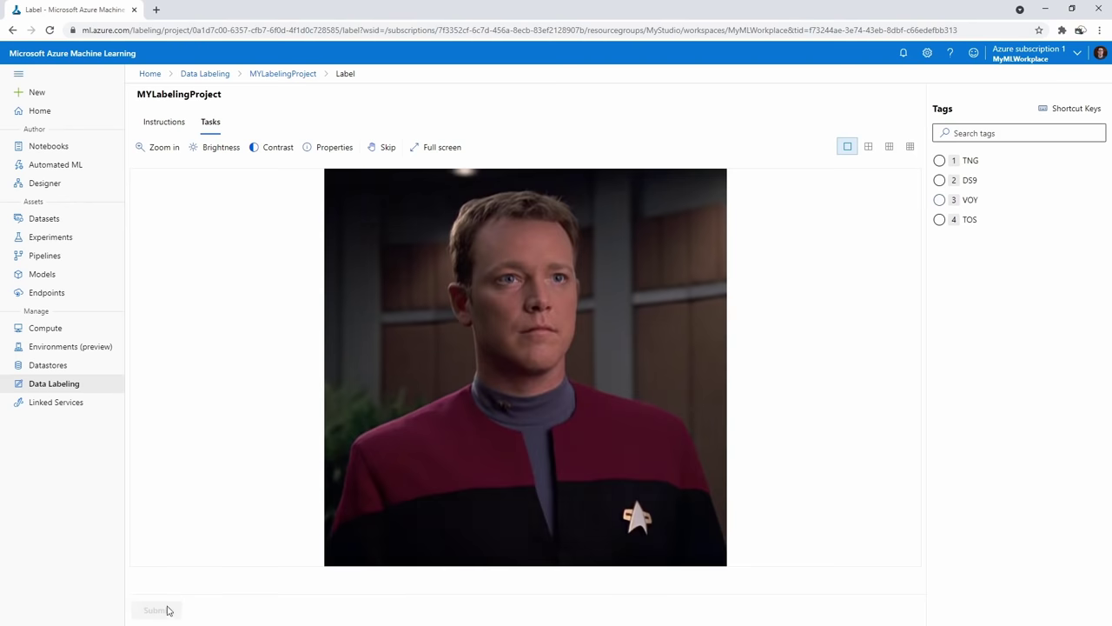
click(942, 200)
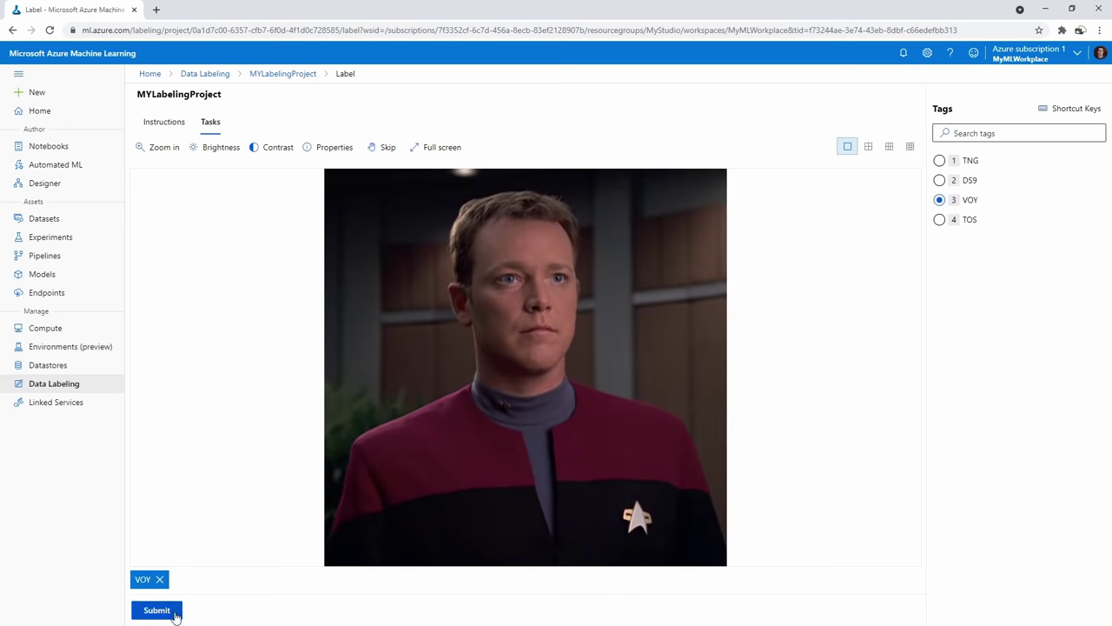
click(174, 613)
click(942, 220)
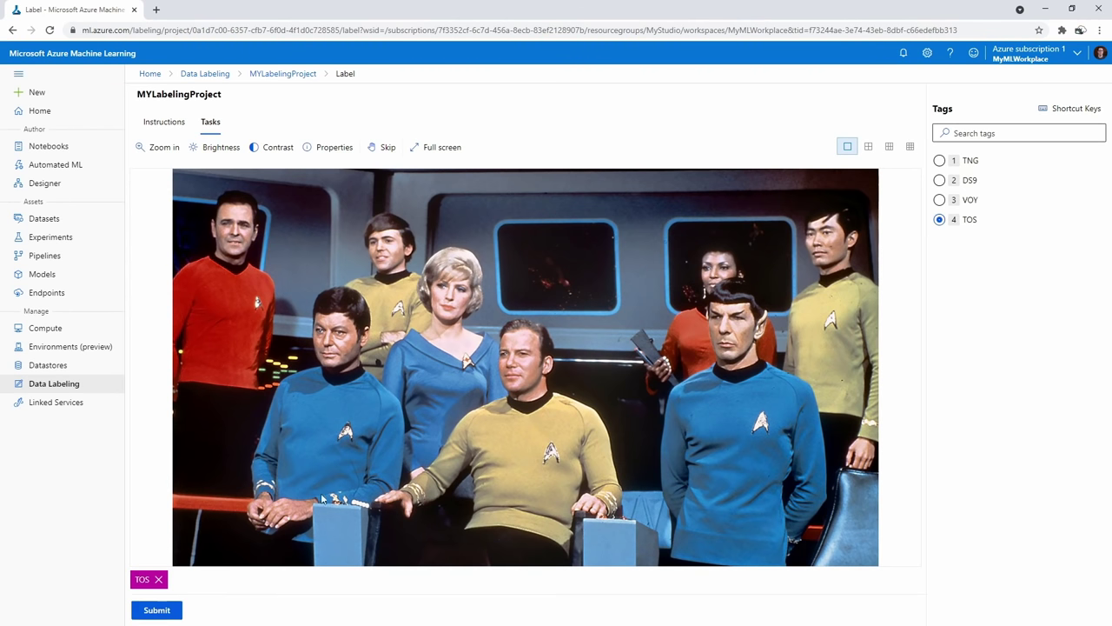
click(156, 611)
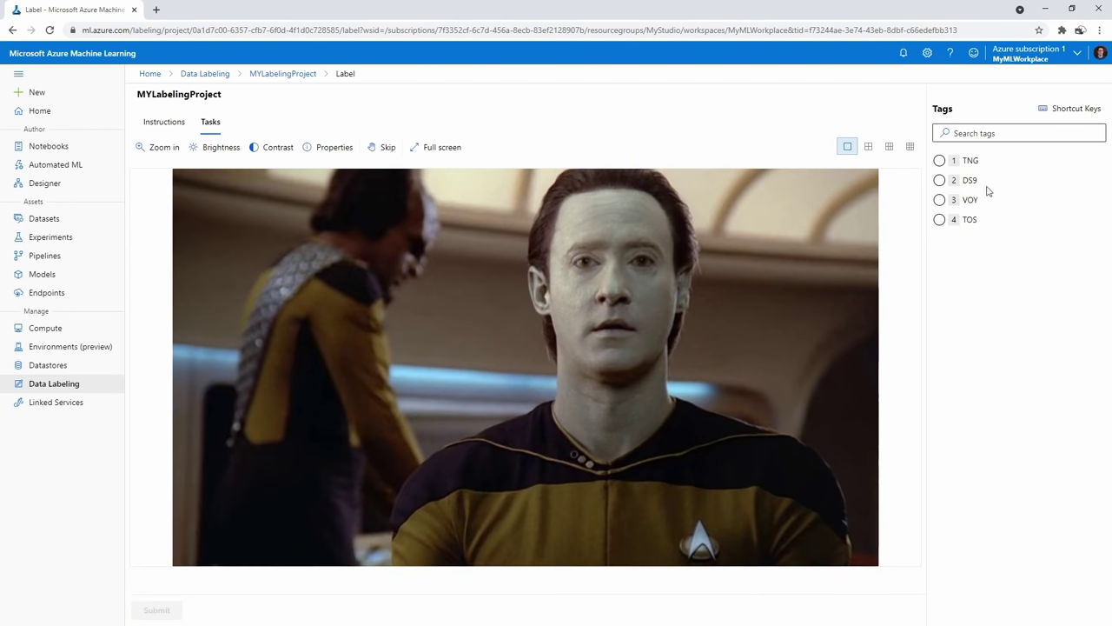
Tag and submit the next two images as TNG and the following two gray-shouldered uniform portraits as DS9
click(939, 161)
click(154, 611)
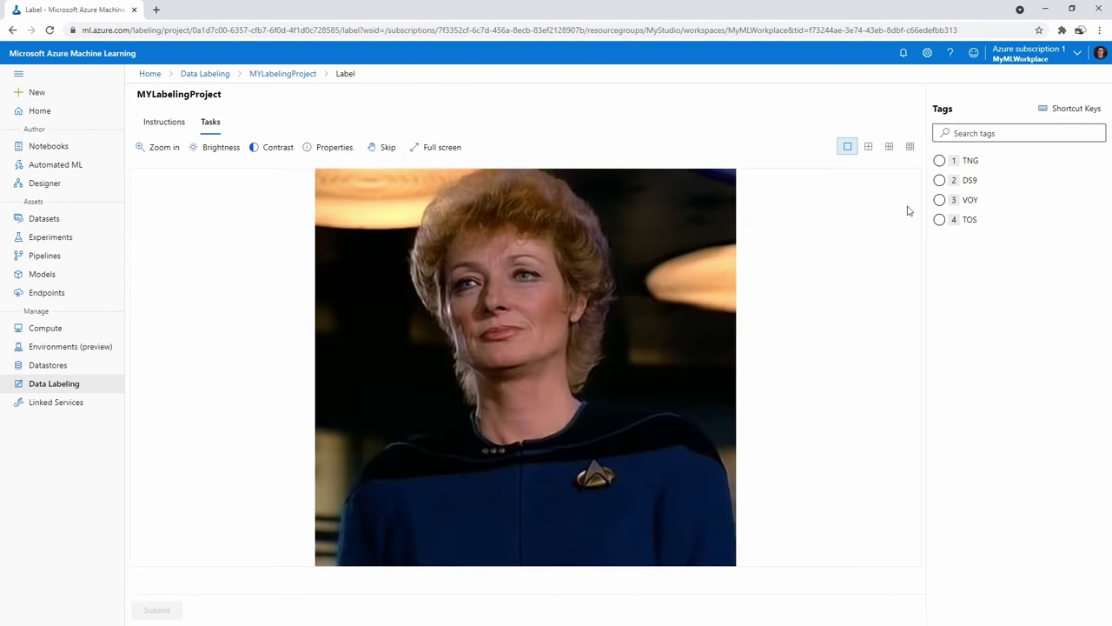
click(939, 161)
click(156, 611)
click(940, 180)
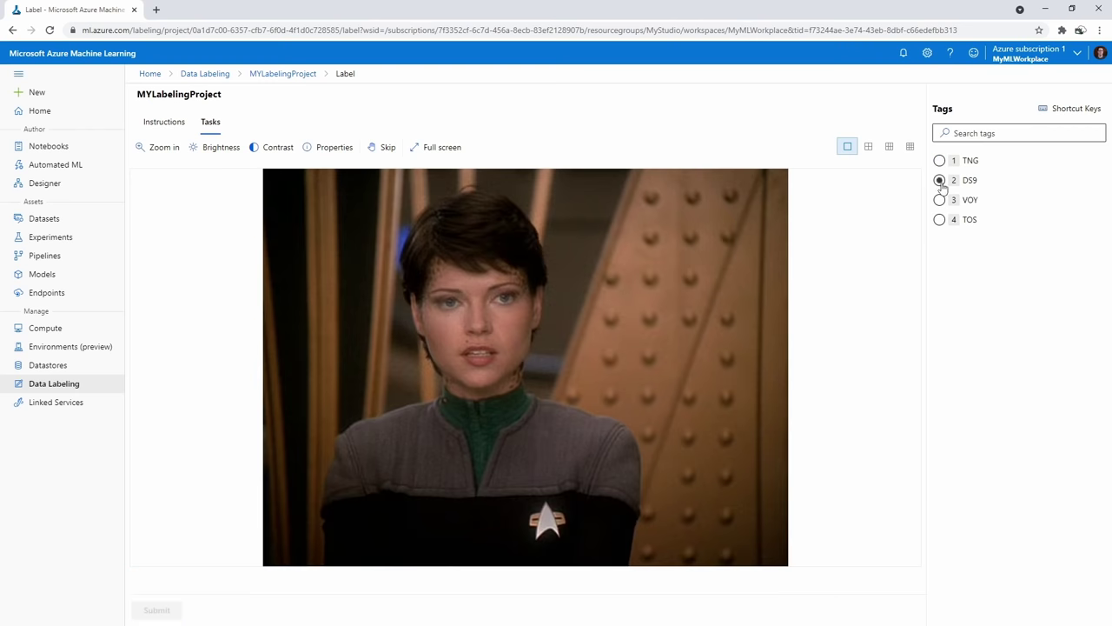
click(157, 611)
click(934, 182)
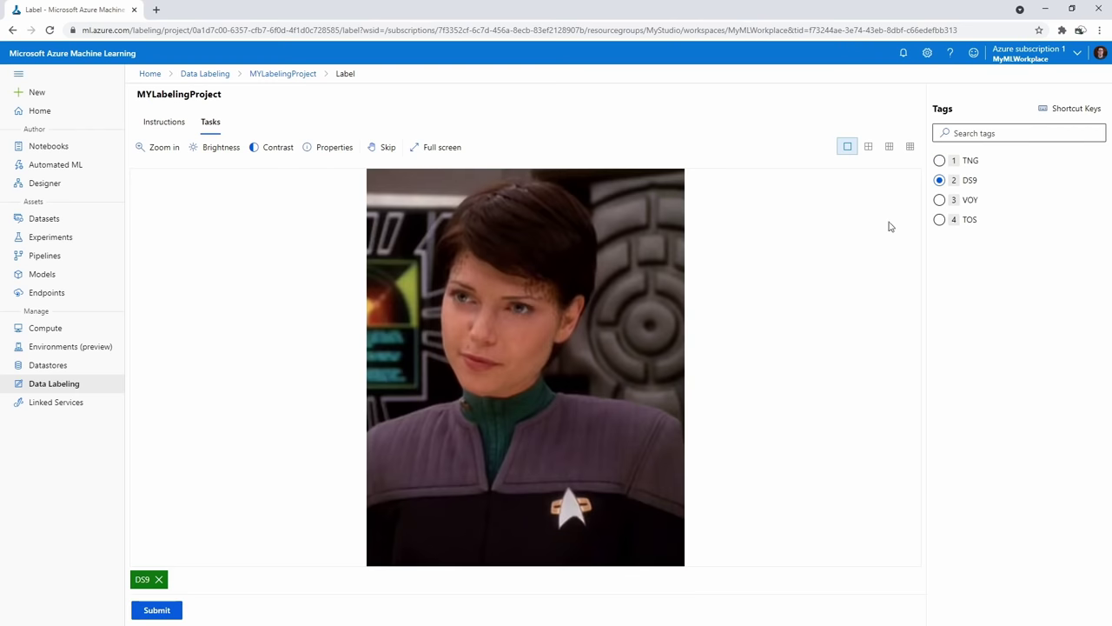
click(157, 610)
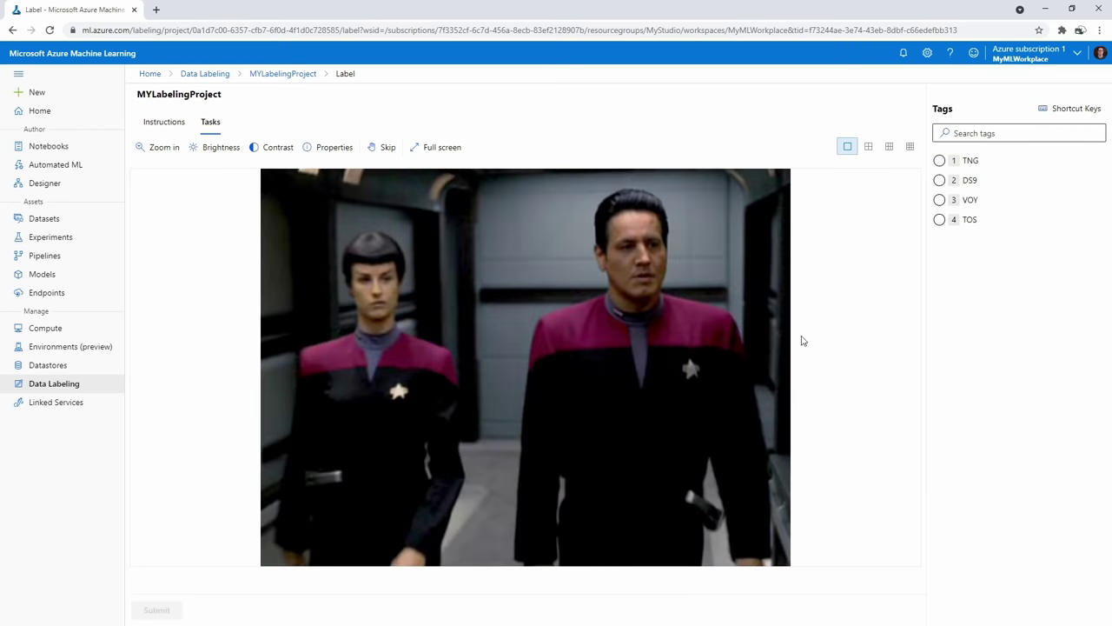
Tag and submit the next two red-shouldered uniform images as VOY, then the two crew photos as TNG and DS9 respectively
click(941, 201)
click(157, 610)
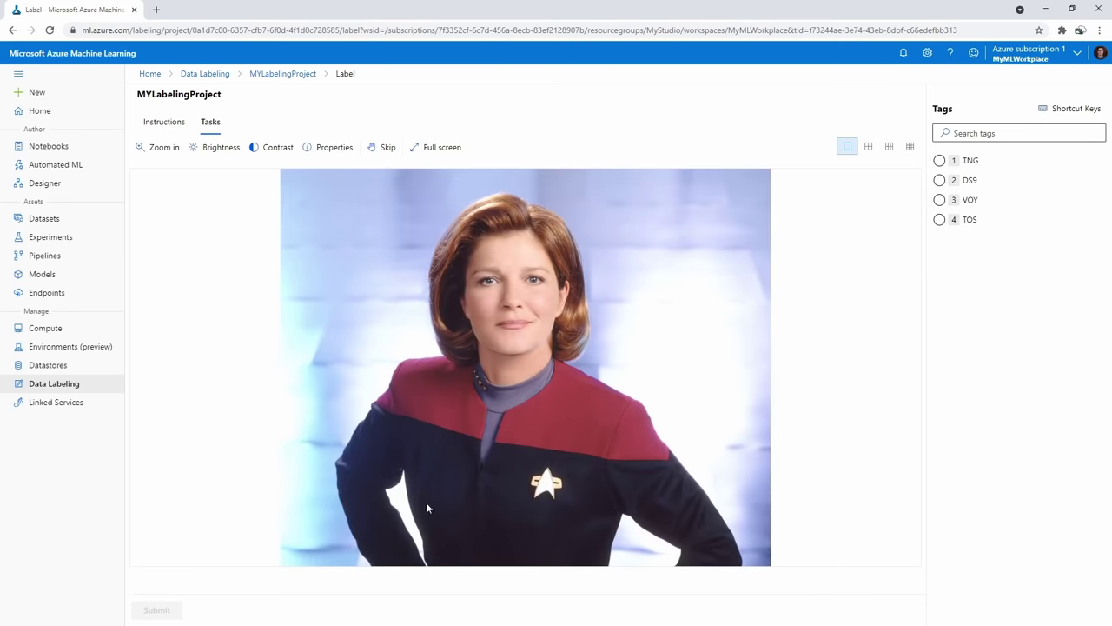
click(969, 201)
click(156, 610)
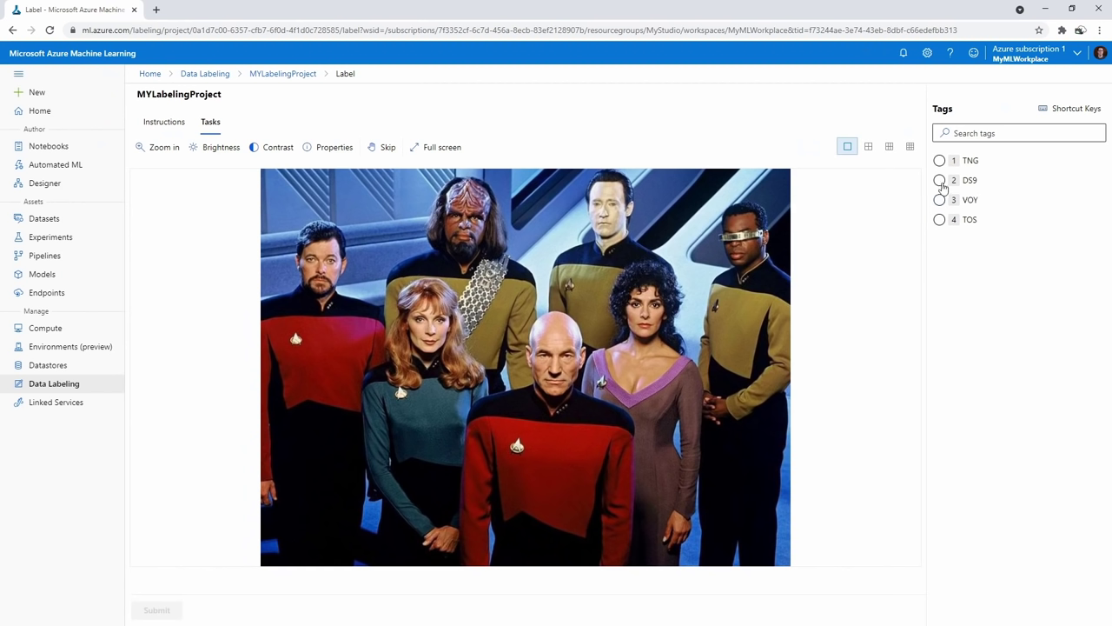
key(1)
key(Return)
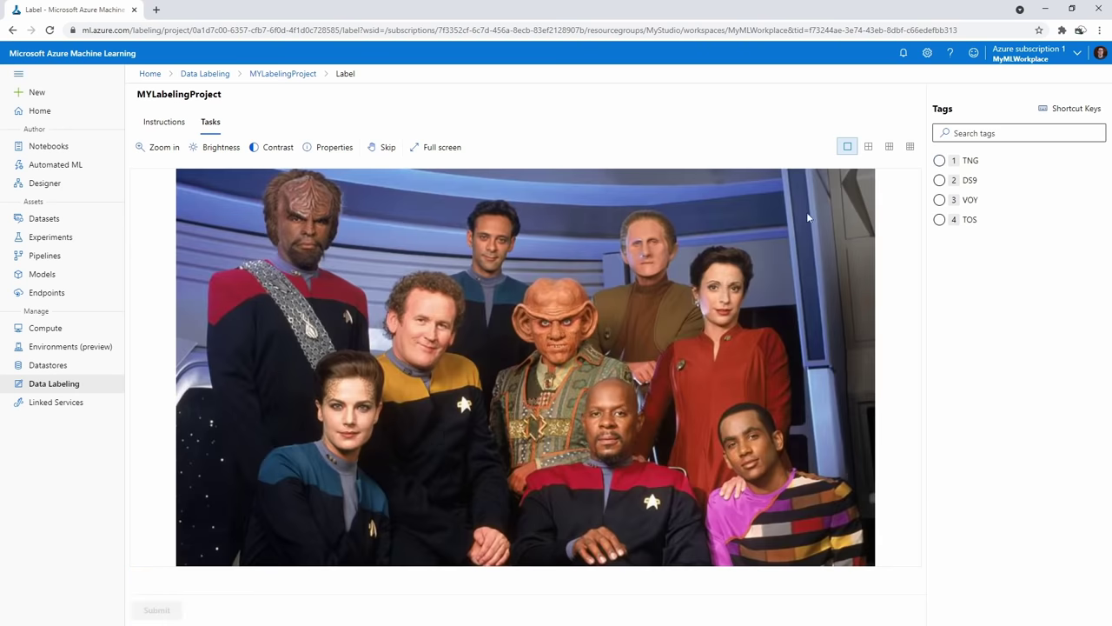
click(940, 181)
key(Return)
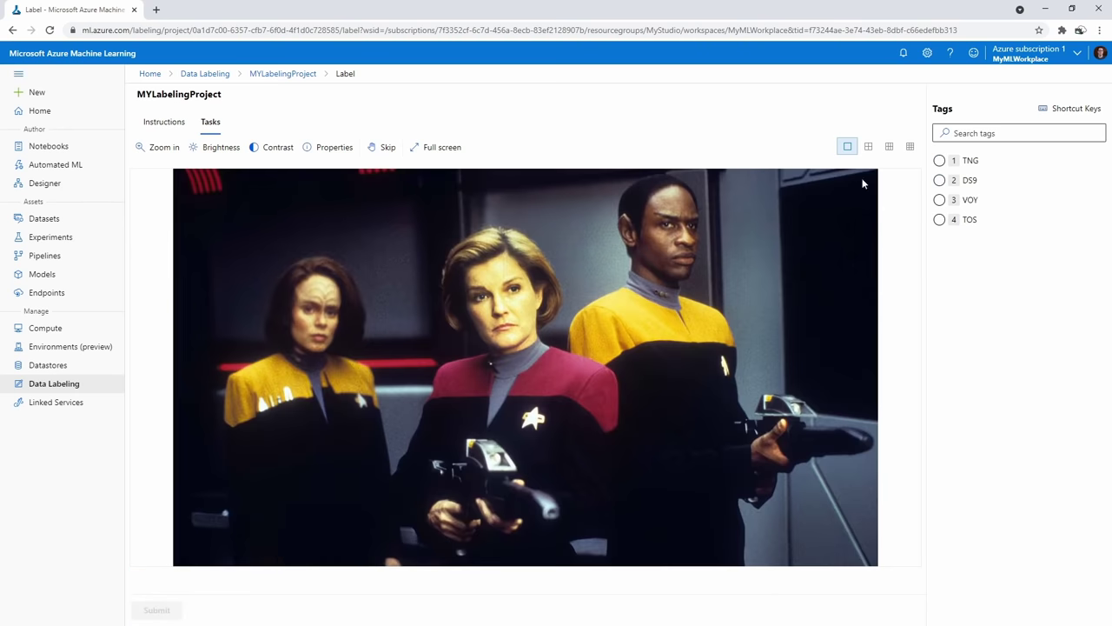
Test the contrast adjustment on the image of three armed officers, return it to 0, and submit the image as VOY
click(253, 147)
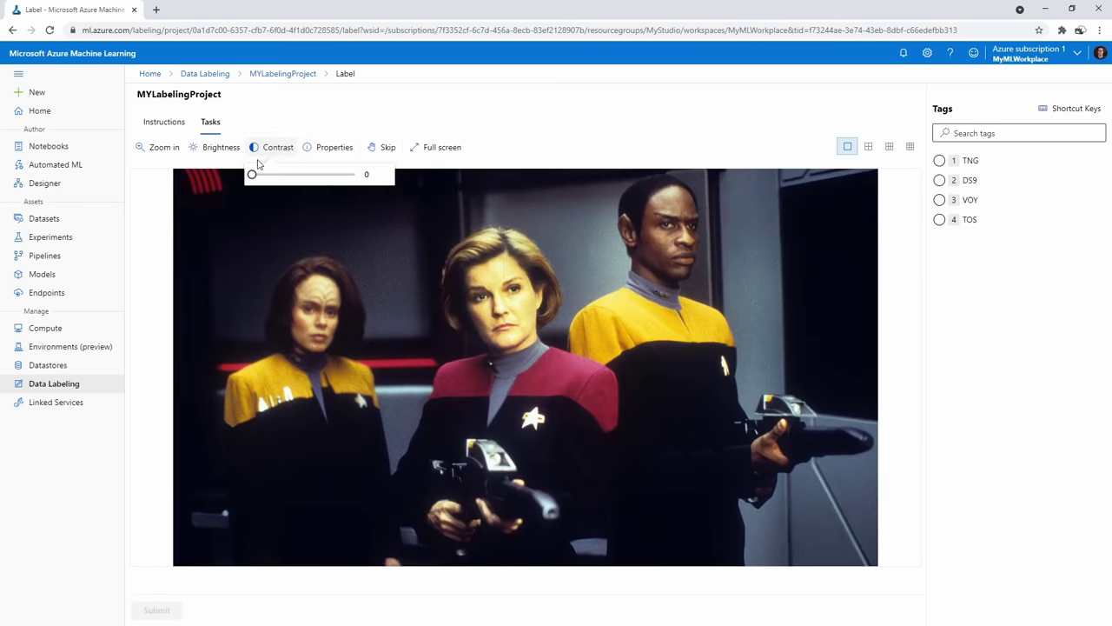
drag(353, 175, 251, 175)
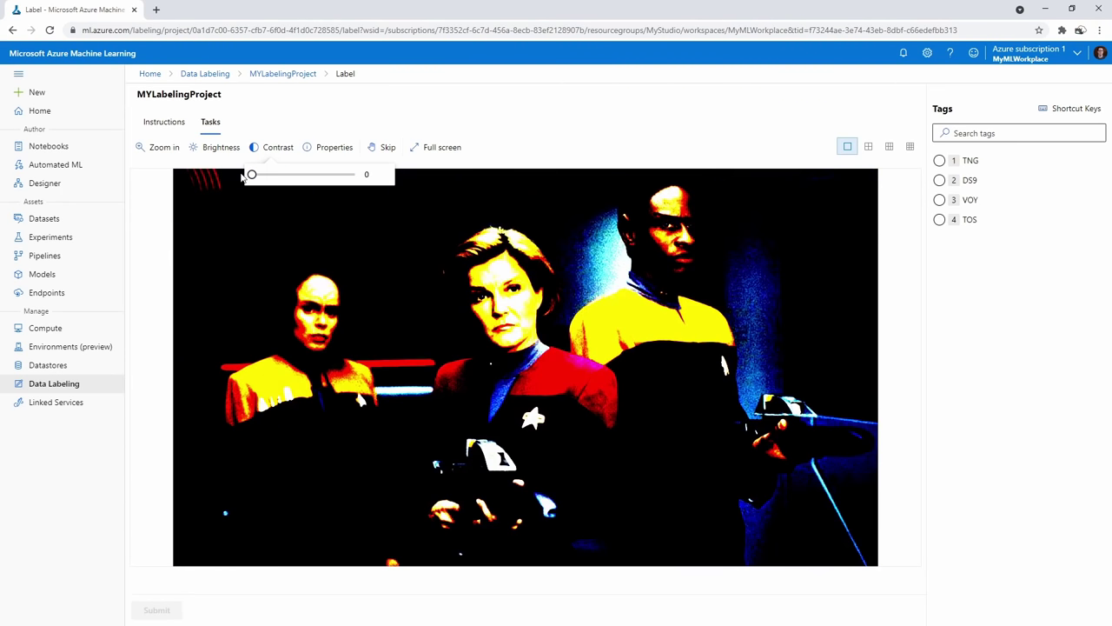
click(940, 200)
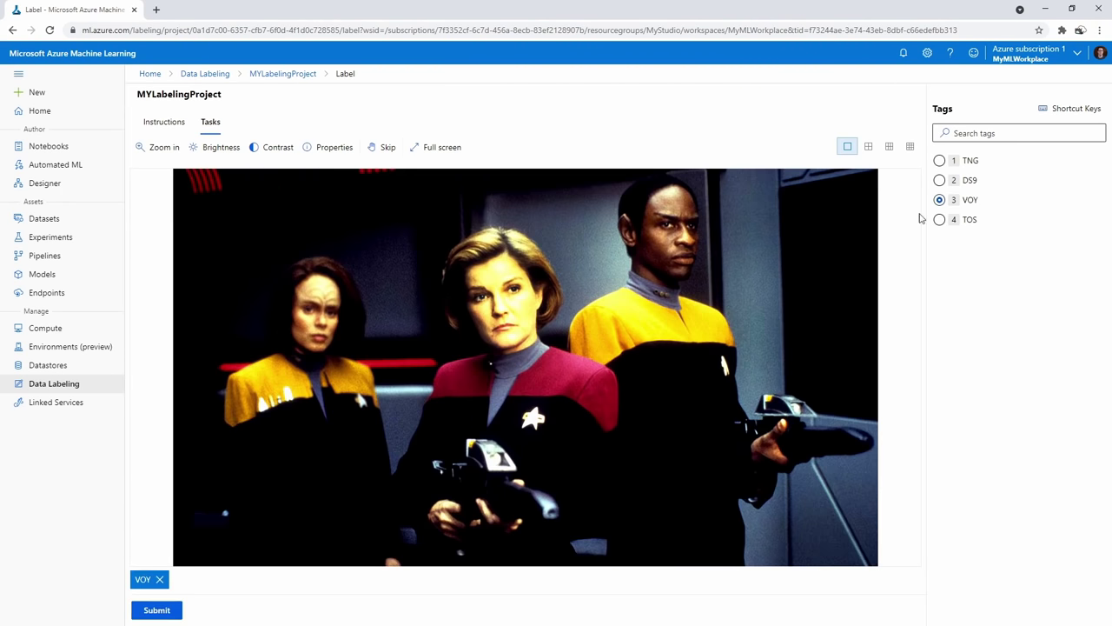
click(153, 610)
Tag and submit the next three images as VOY, TNG and DS9 in that order
key(3)
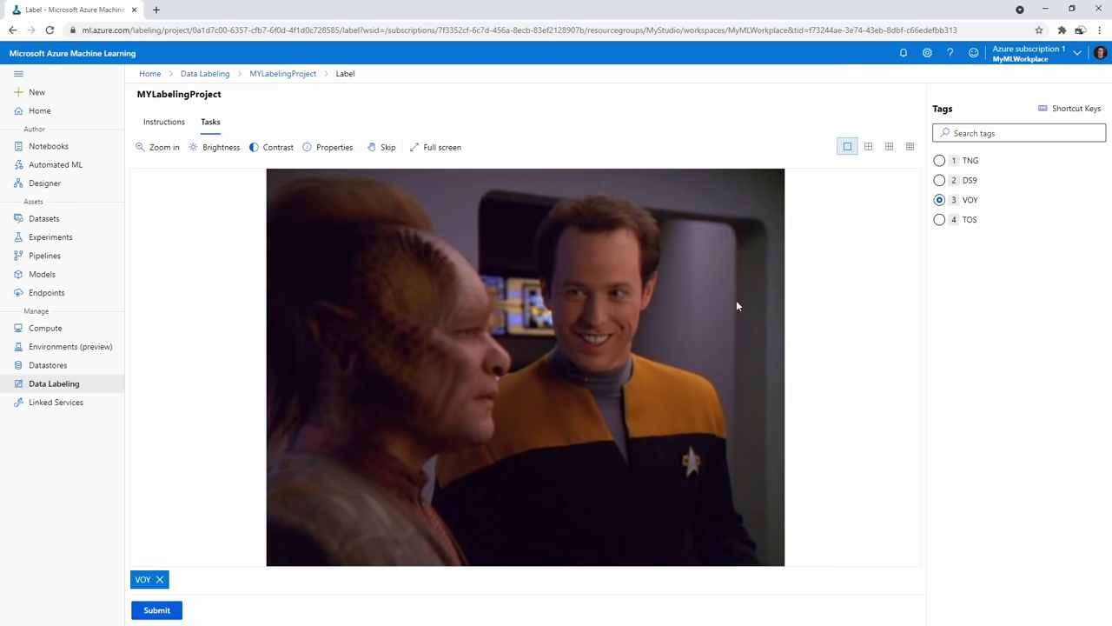
key(Return)
key(1)
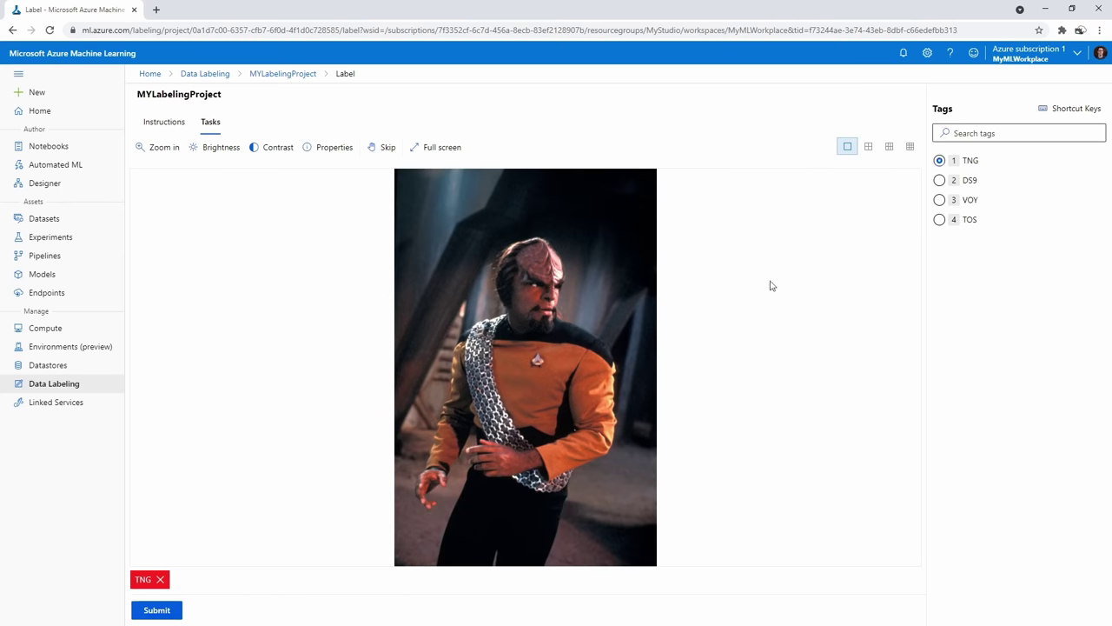
key(Return)
click(939, 180)
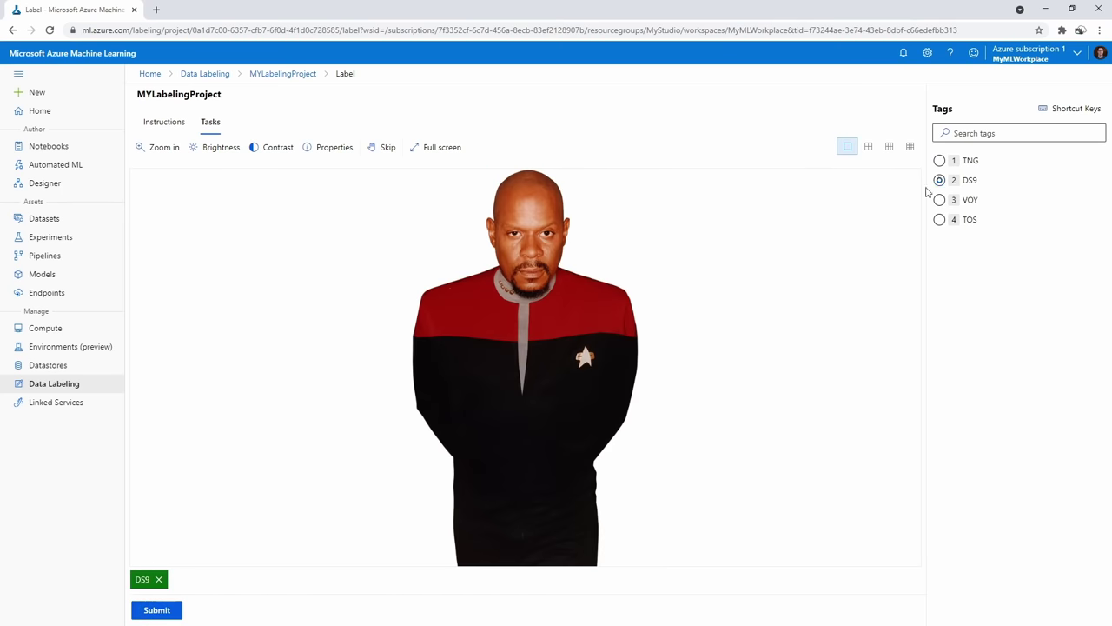
click(156, 610)
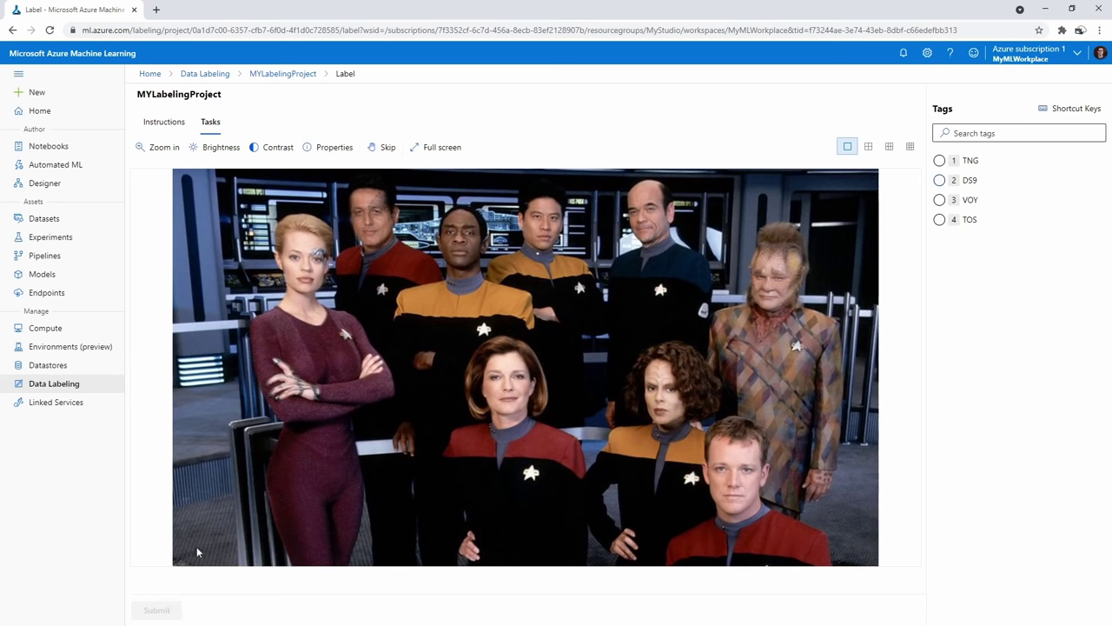
Tag and submit the large crew photo and the final smiling officer portrait as VOY
click(940, 200)
click(156, 611)
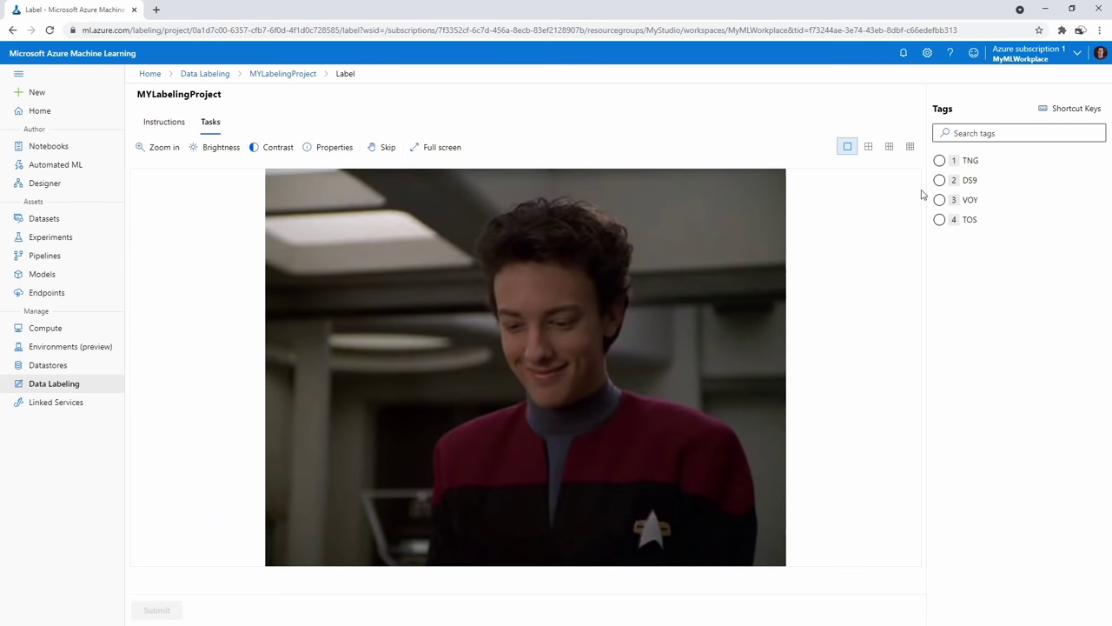
key(3)
click(154, 609)
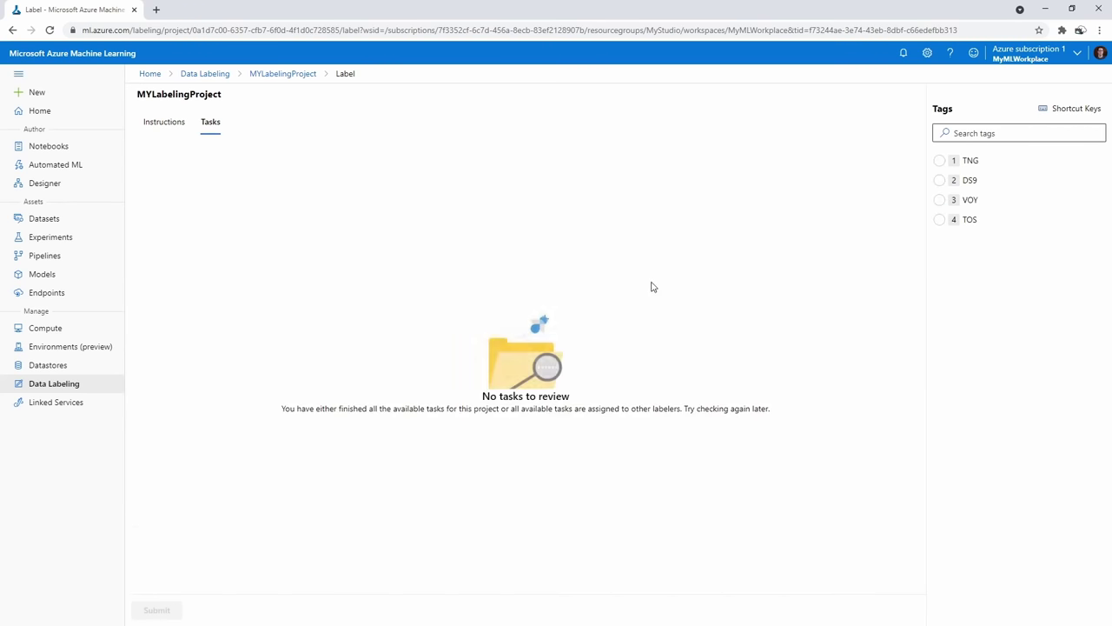
Return to the MYLabelingProject overview and export its labels as an Azure ML Dataset
click(269, 77)
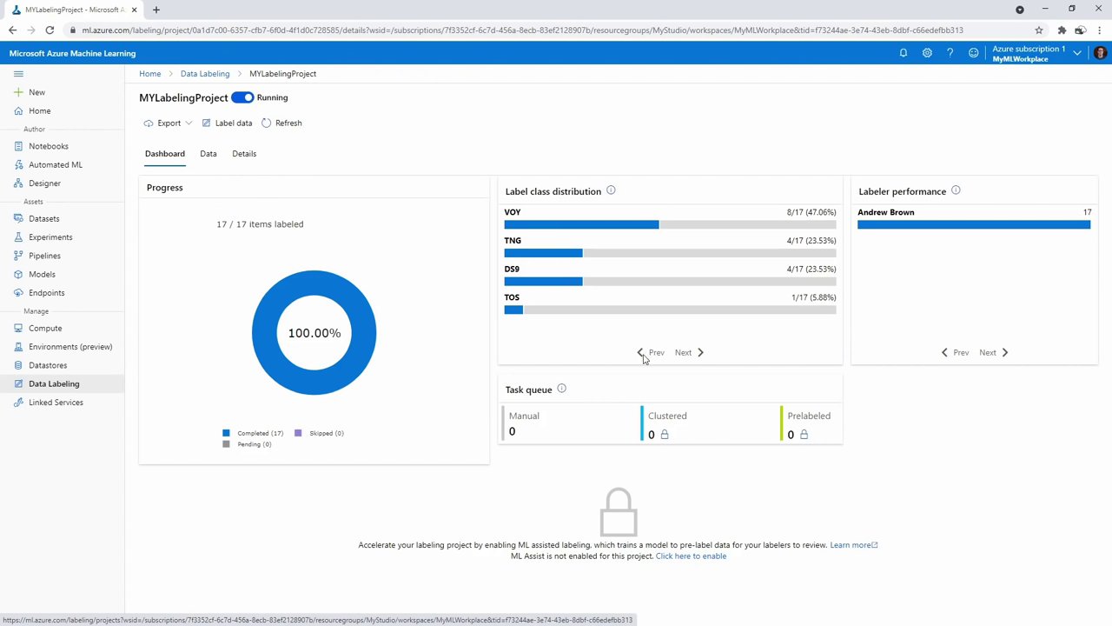
click(208, 155)
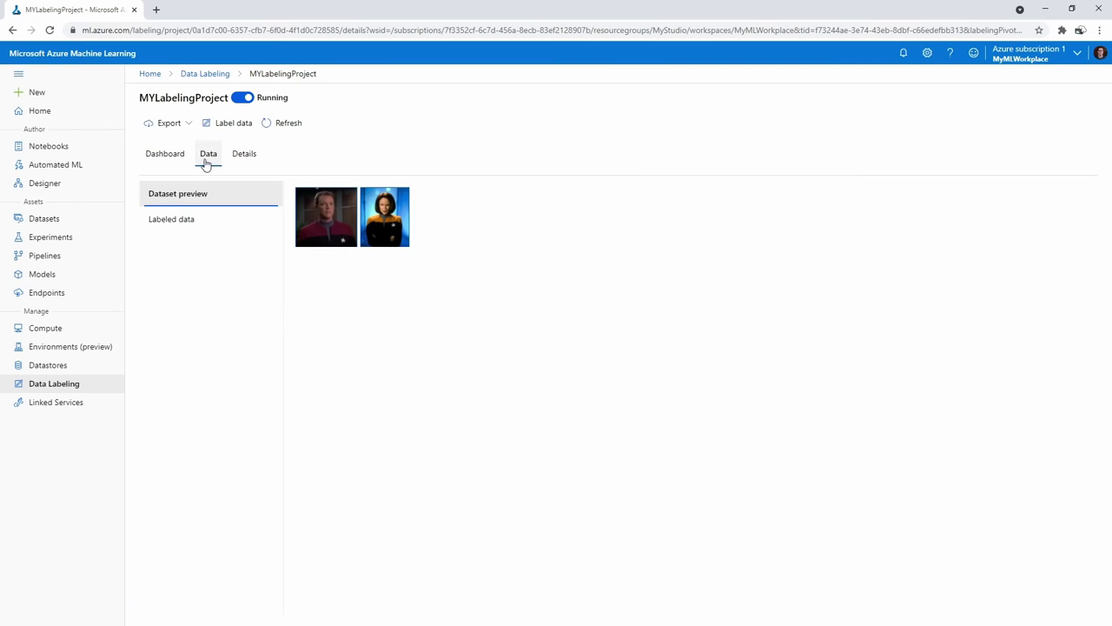
click(178, 125)
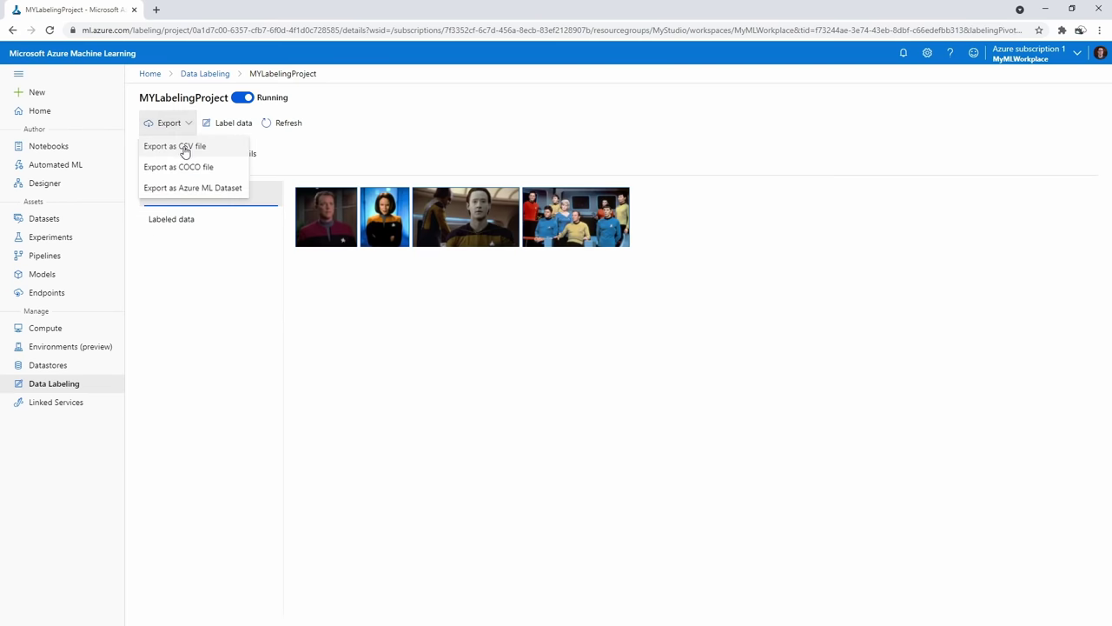
click(161, 189)
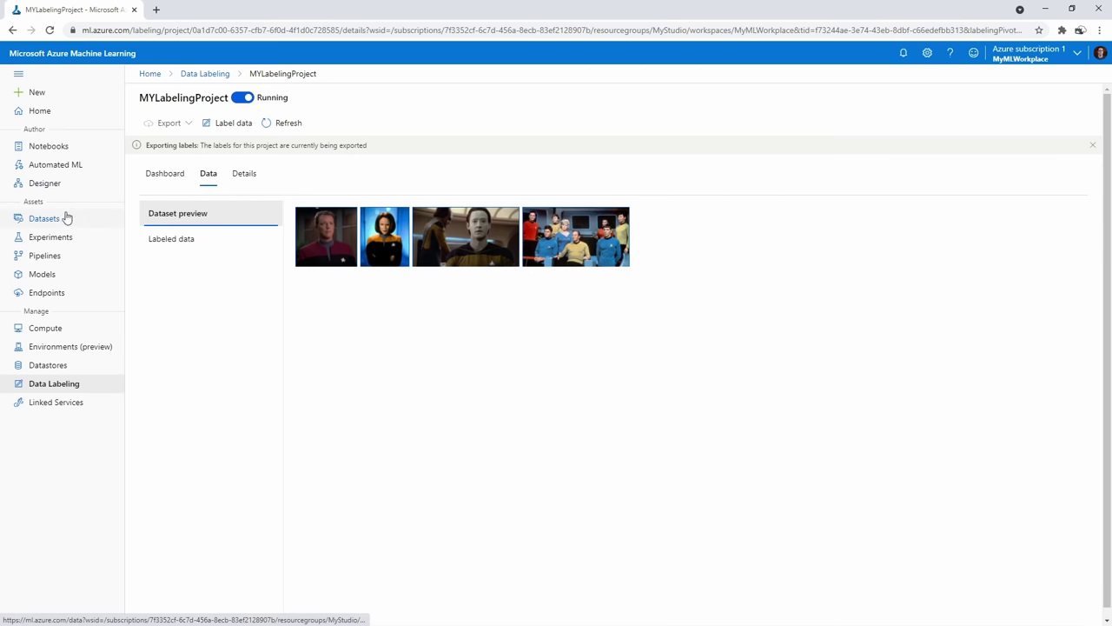
Review the project's labeled data, then reopen MYLabelingProject from the labeling projects list to check its dashboard
click(208, 247)
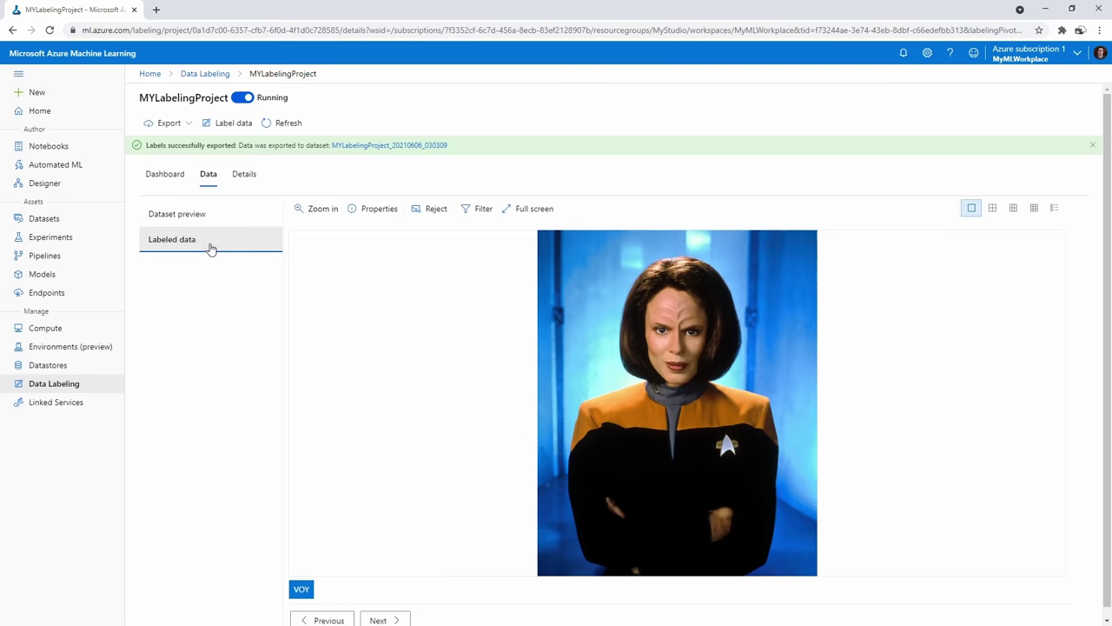
click(205, 74)
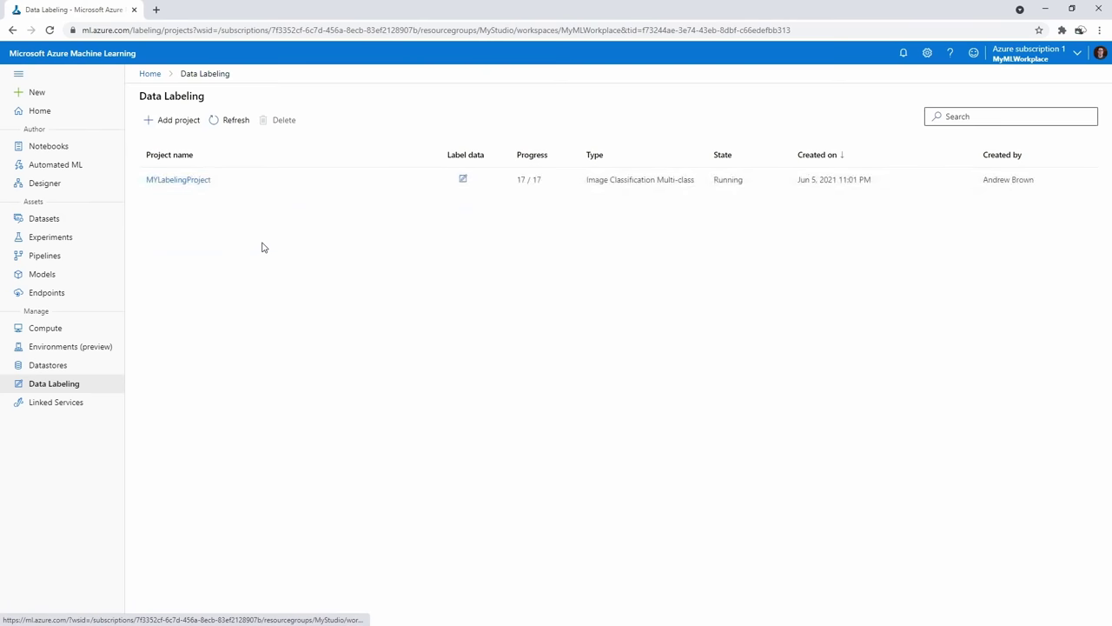
click(174, 180)
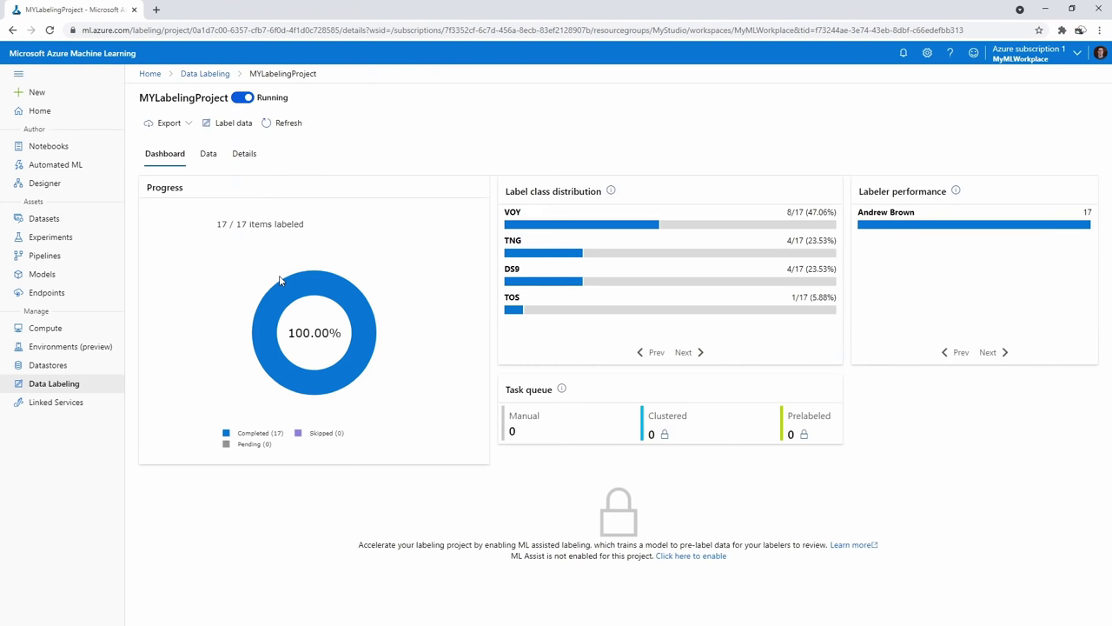
Open the exported dataset MYLabelingProject_20210606_030309 and explore the preview of its image labels
click(57, 219)
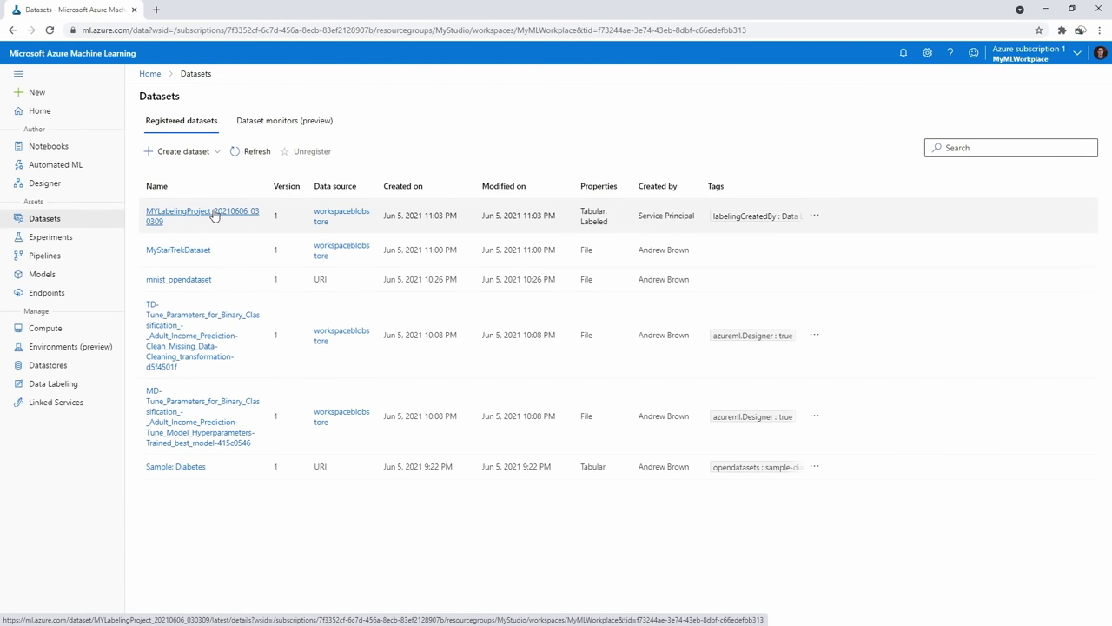
click(214, 215)
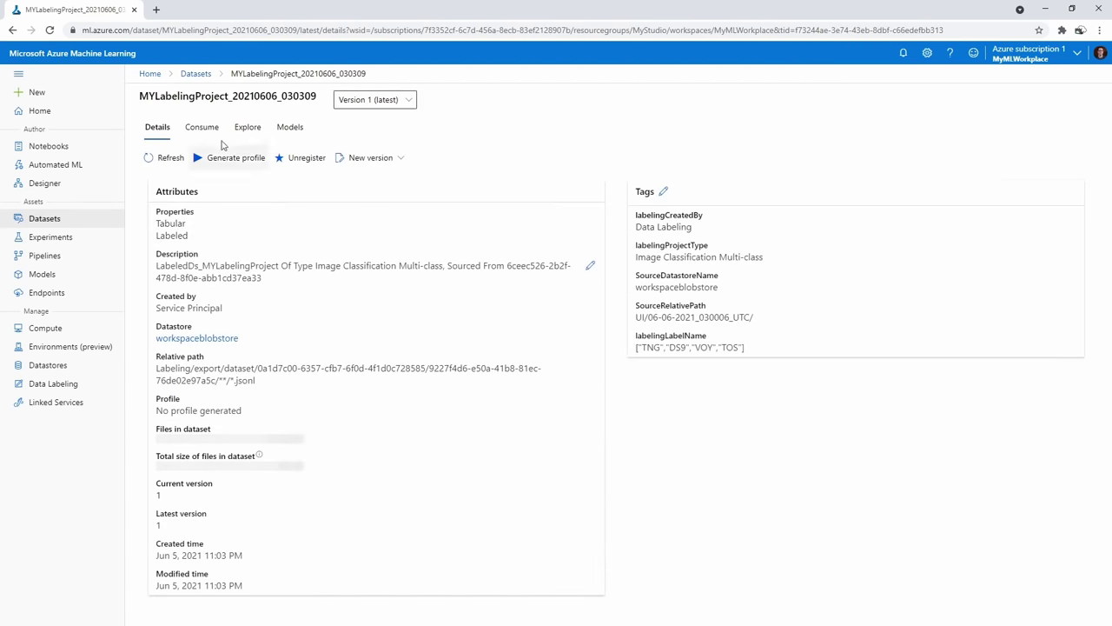
click(248, 127)
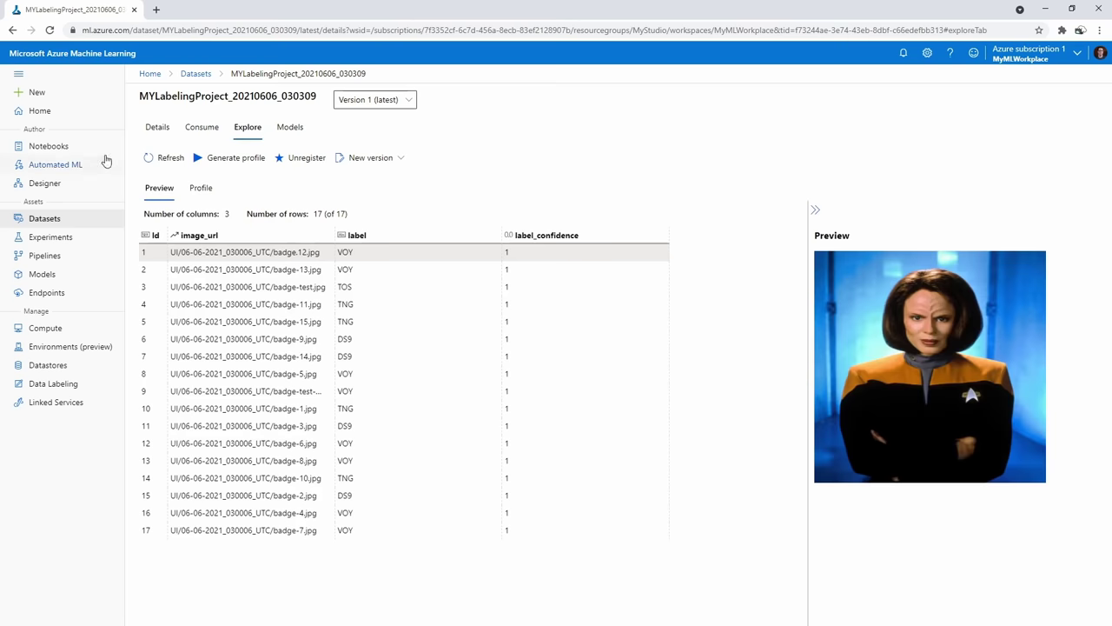
Delete the compute instance MyNotebookInstance
click(54, 111)
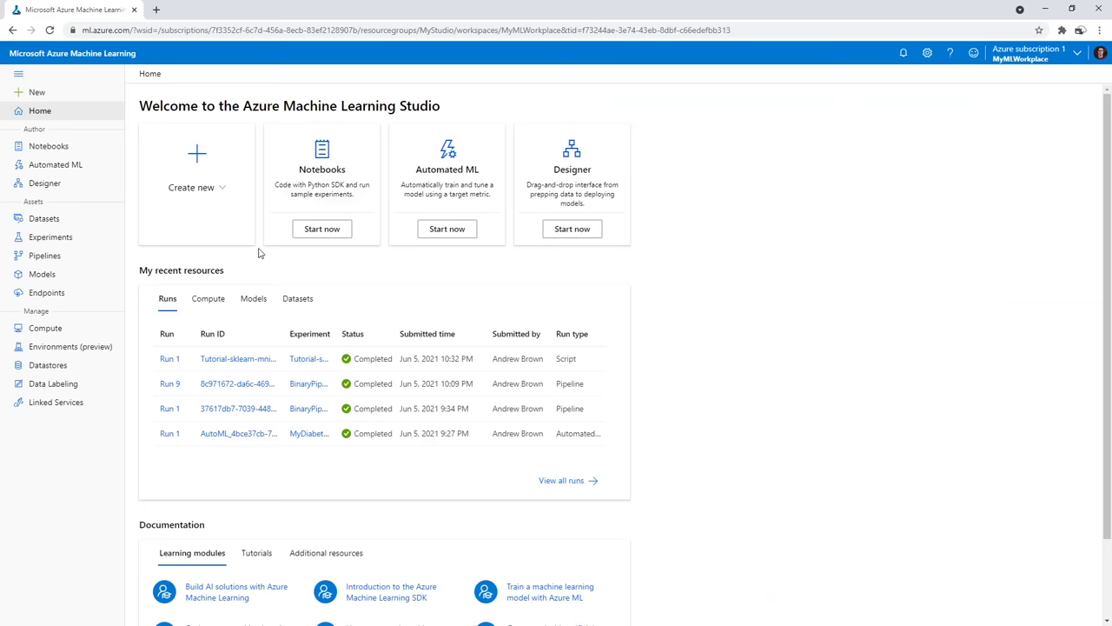
click(82, 328)
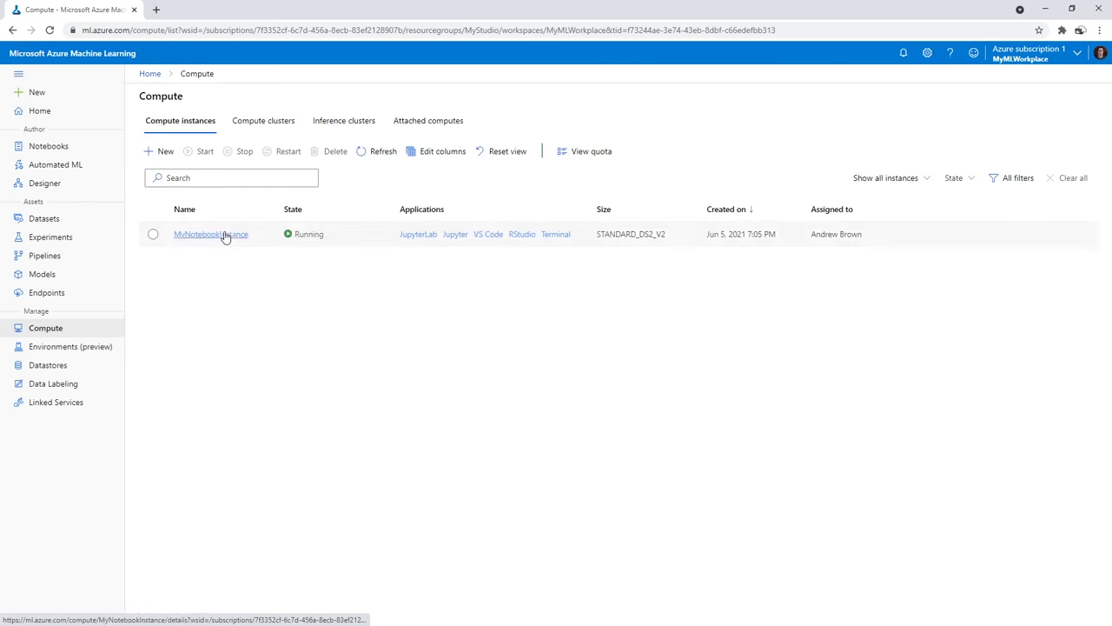
click(153, 234)
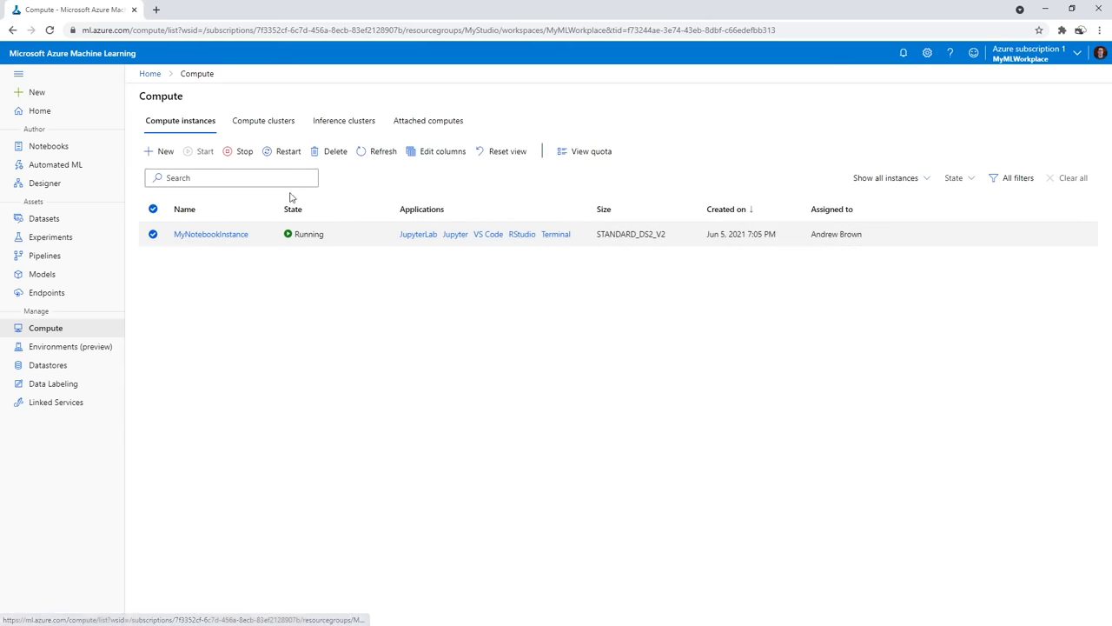
click(330, 151)
click(598, 380)
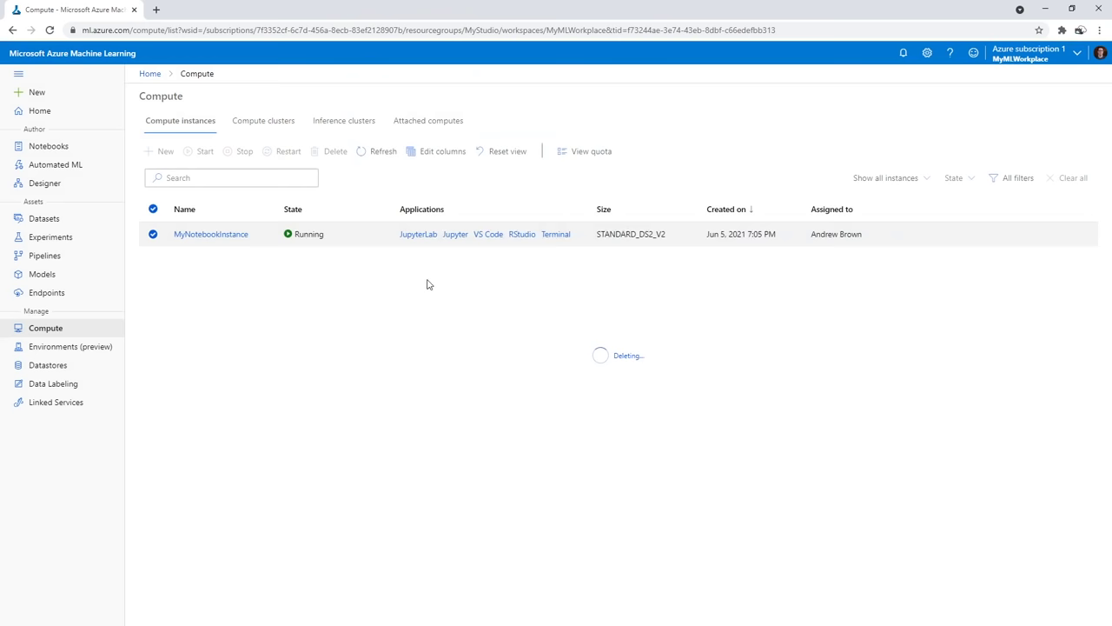
Delete the compute cluster cpu-cluster
click(271, 121)
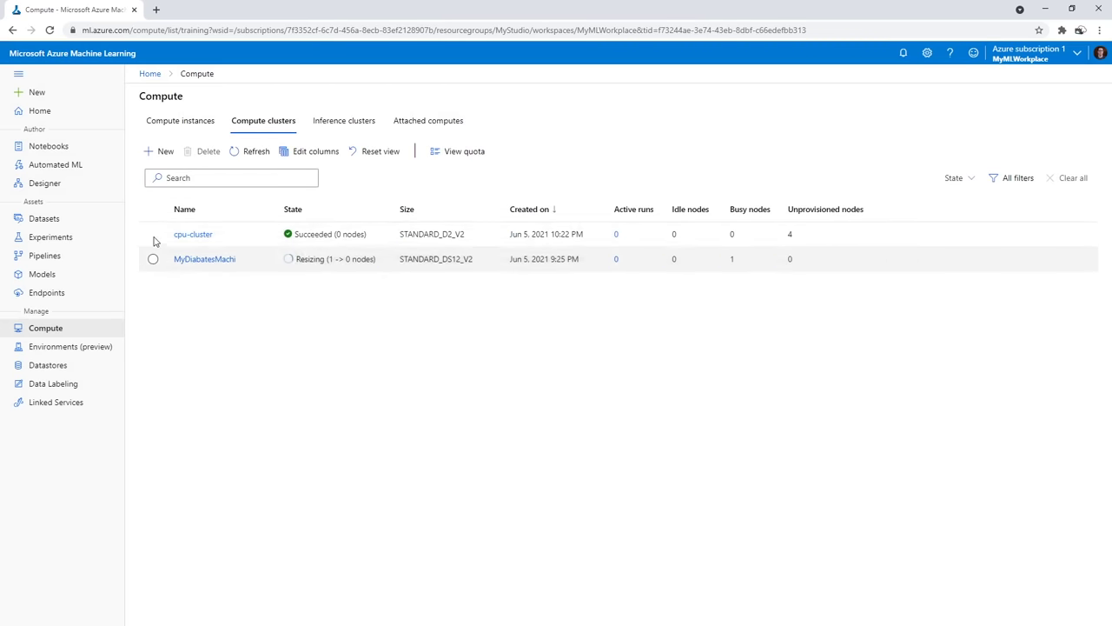
click(153, 234)
click(202, 152)
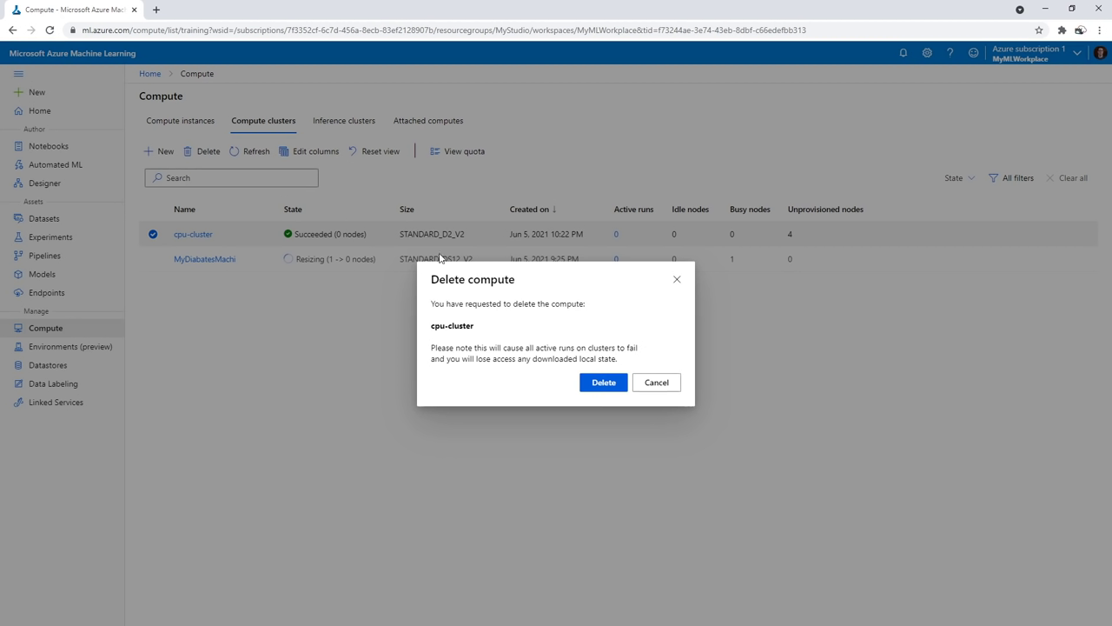
click(601, 383)
Delete the compute cluster MyDiabatesMachi and check the workspace for inference clusters
click(153, 259)
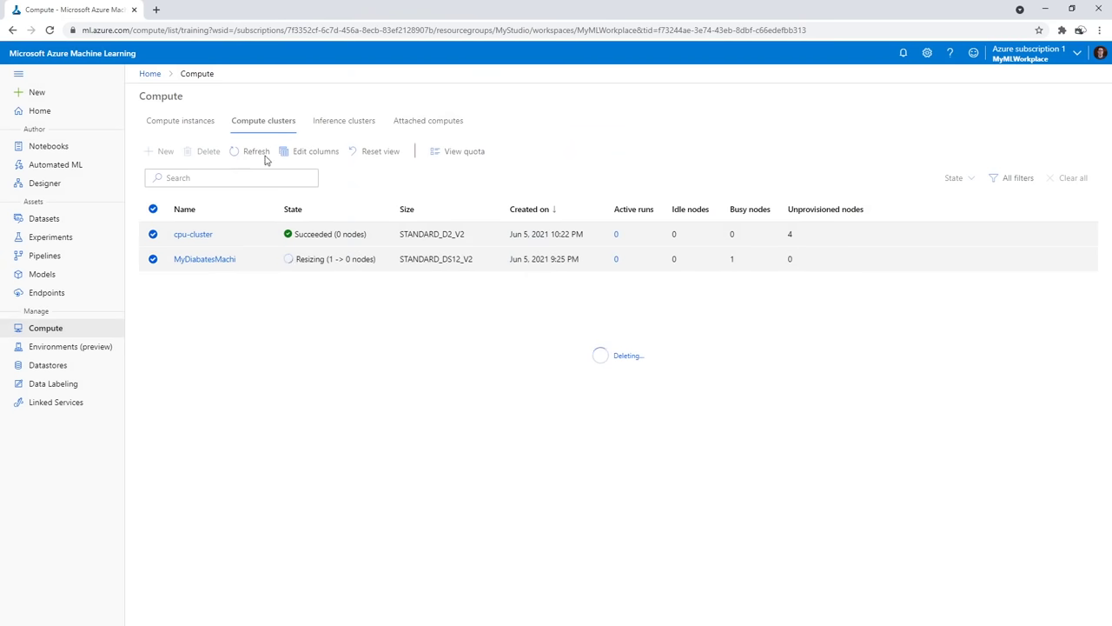
click(153, 234)
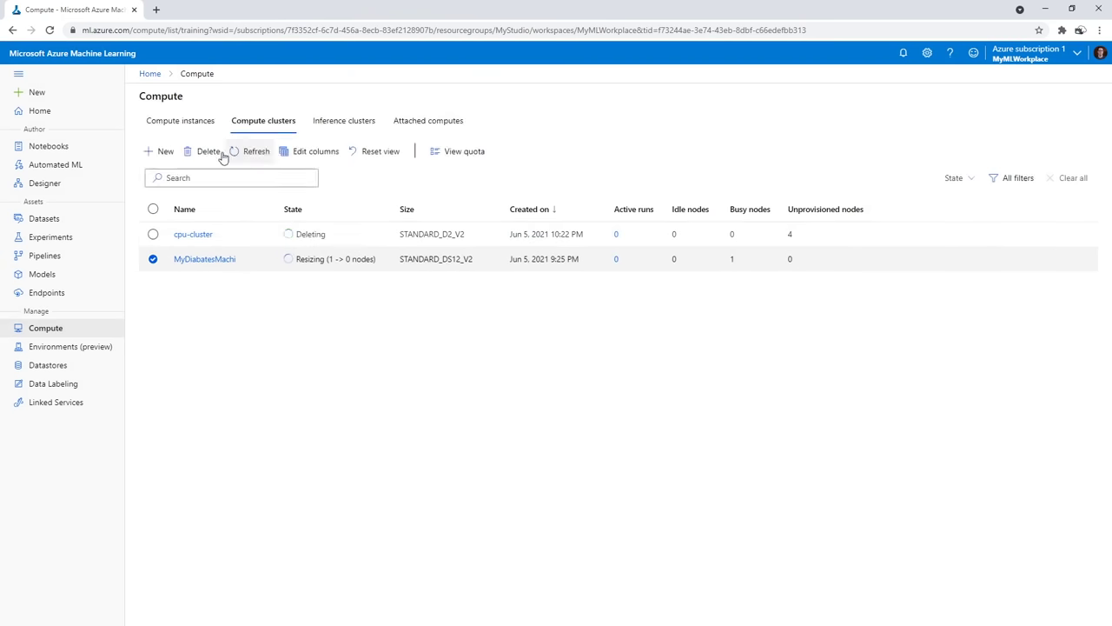
click(205, 151)
click(599, 381)
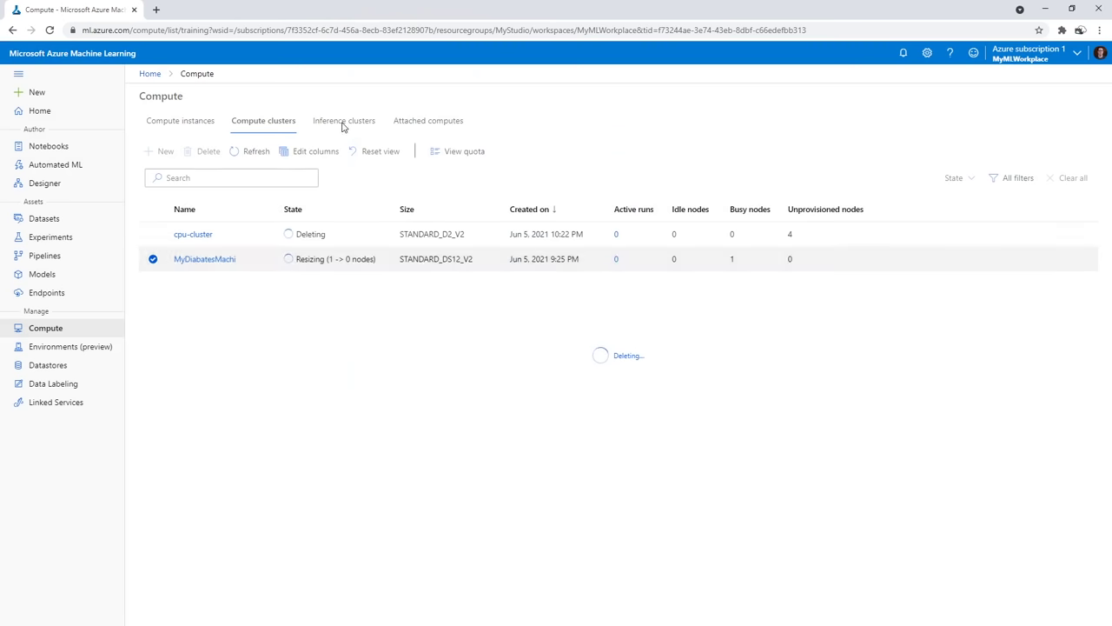
click(348, 122)
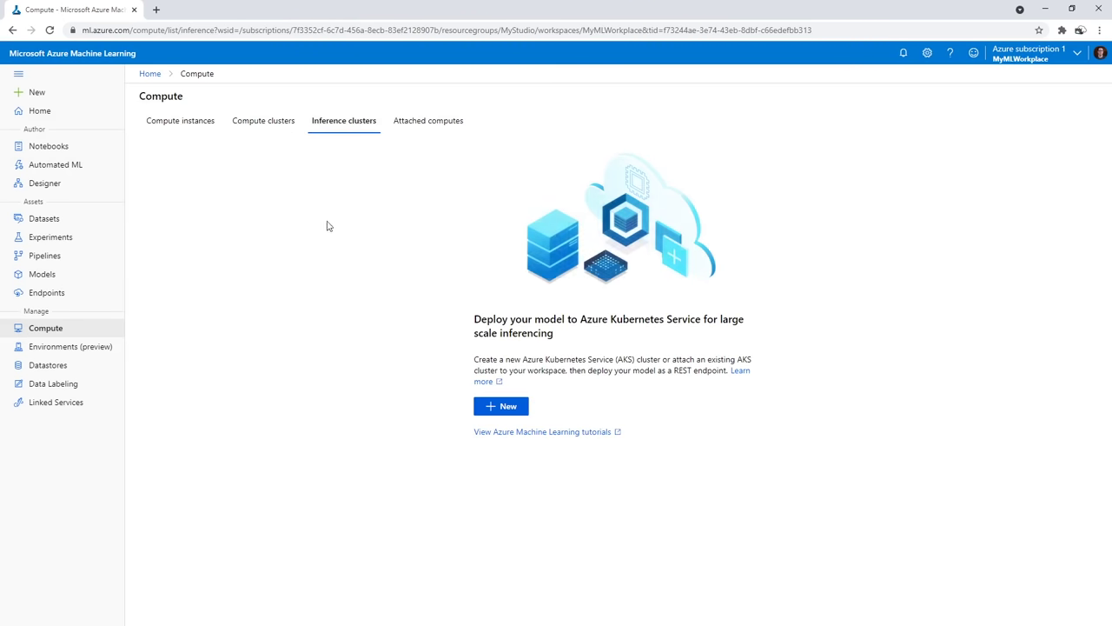
Switch to the Azure portal at portal.azure.com and open the MyStudio resource group
click(193, 29)
text(portal.azure.com)
key(Return)
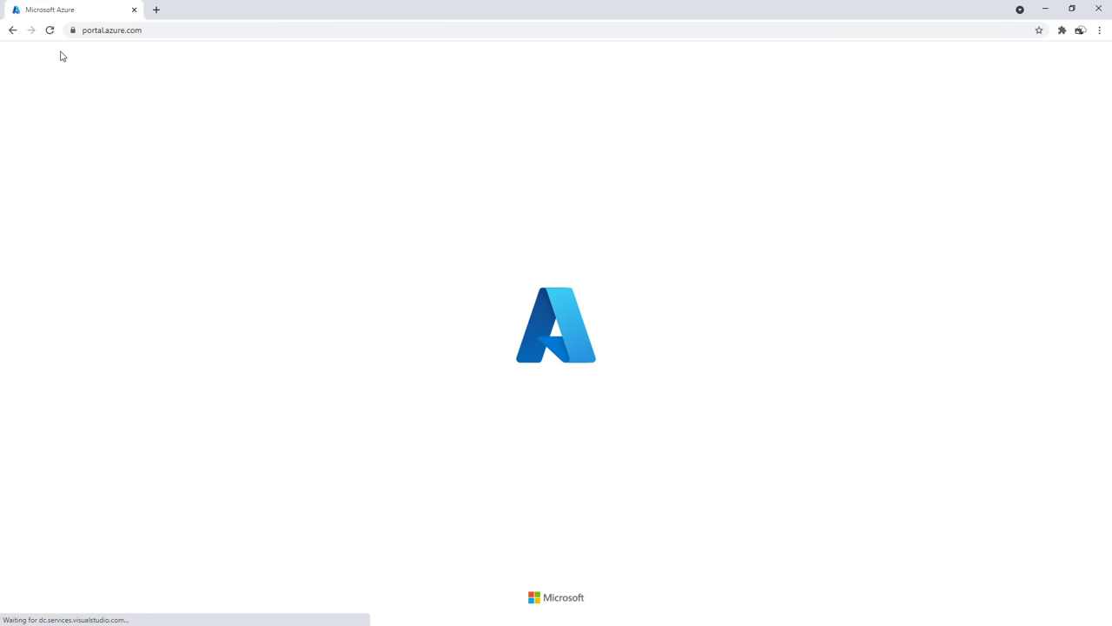
click(13, 53)
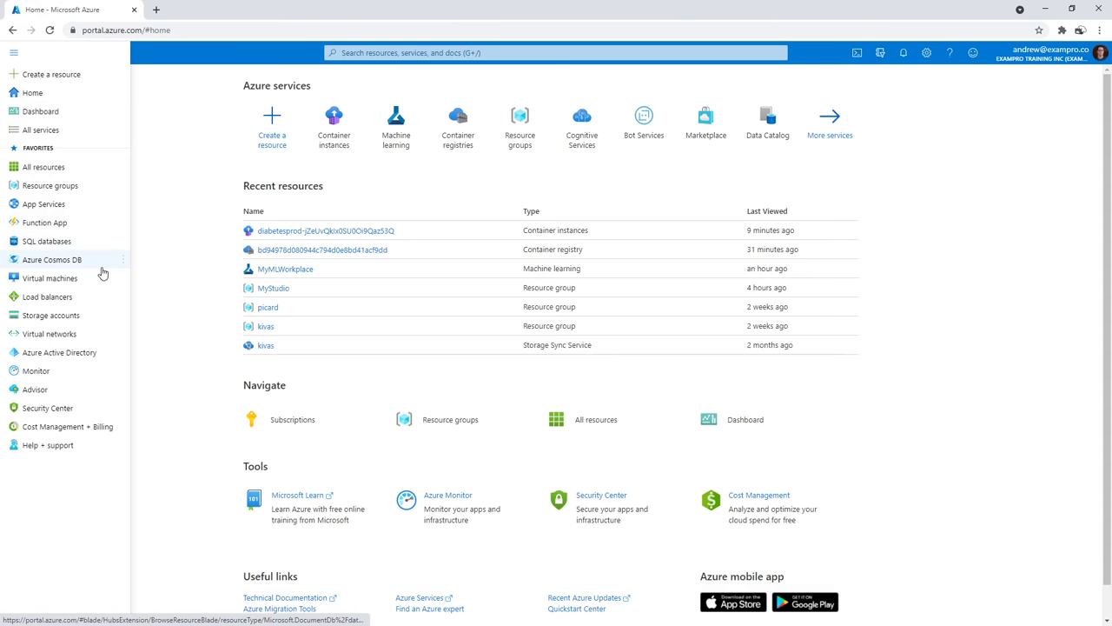
click(66, 184)
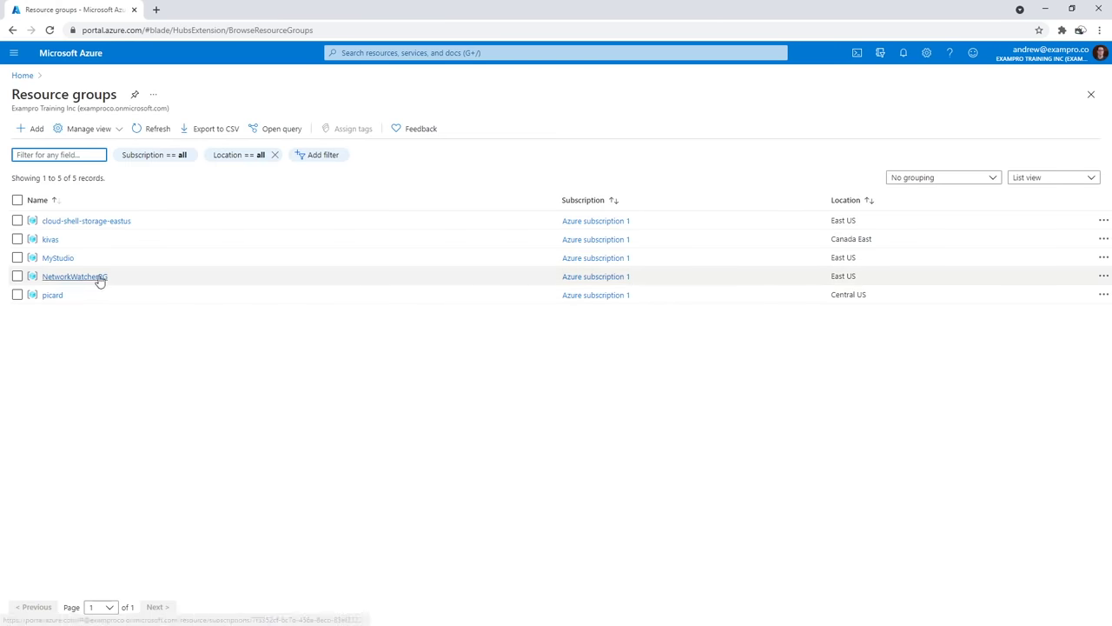
click(70, 259)
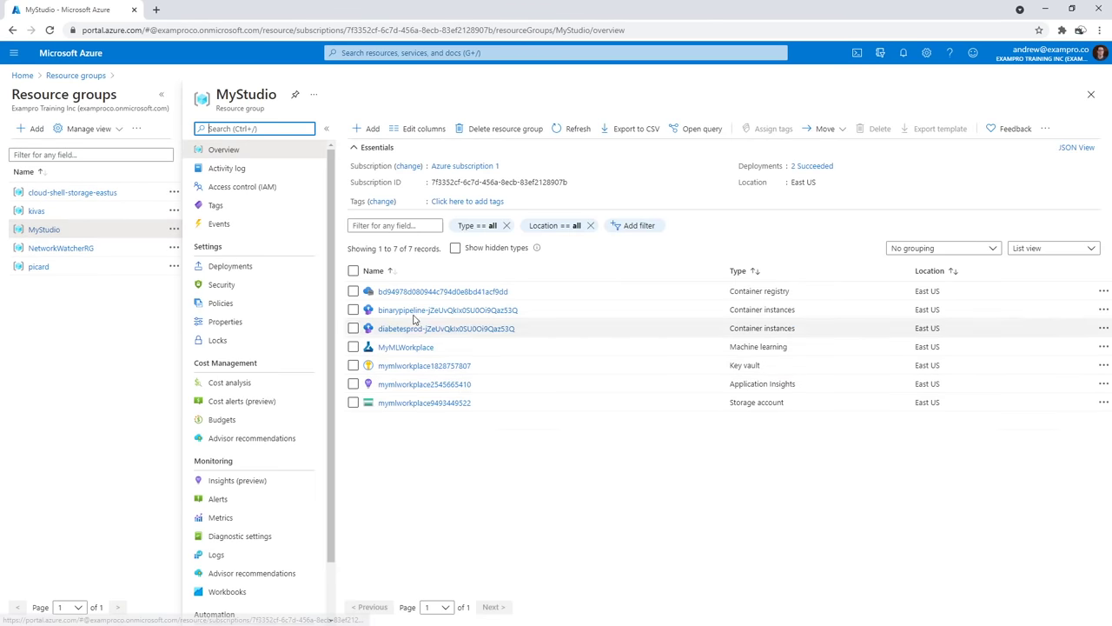
Delete the MyStudio resource group with all its resources, entering MyStudio as the confirmation name
click(502, 129)
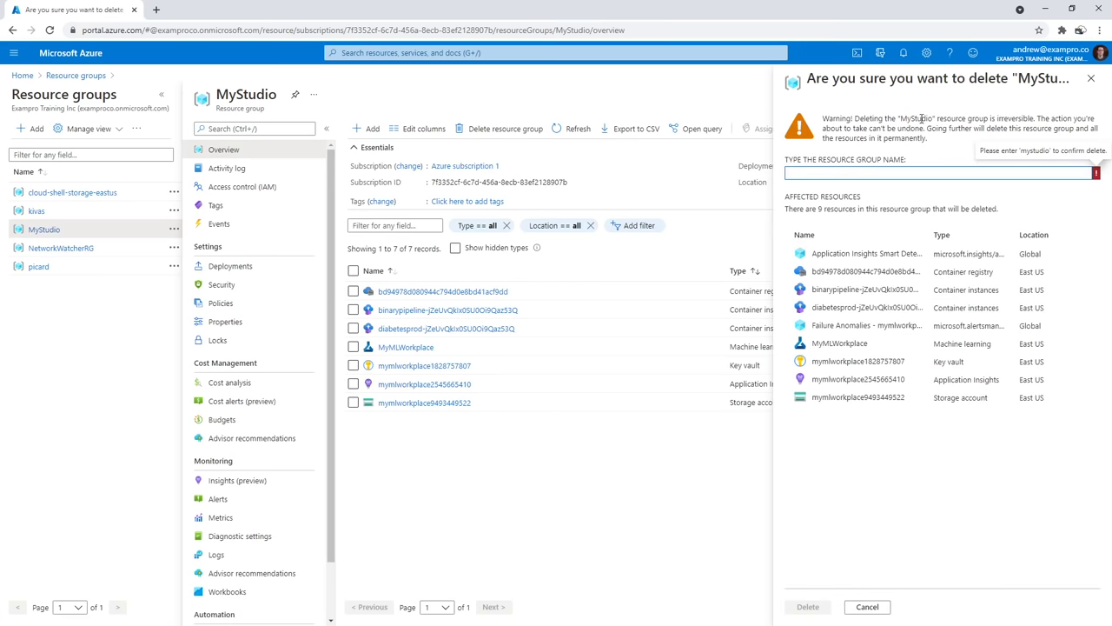
double_click(922, 118)
key(ctrl+c)
click(895, 173)
key(ctrl+v)
click(819, 609)
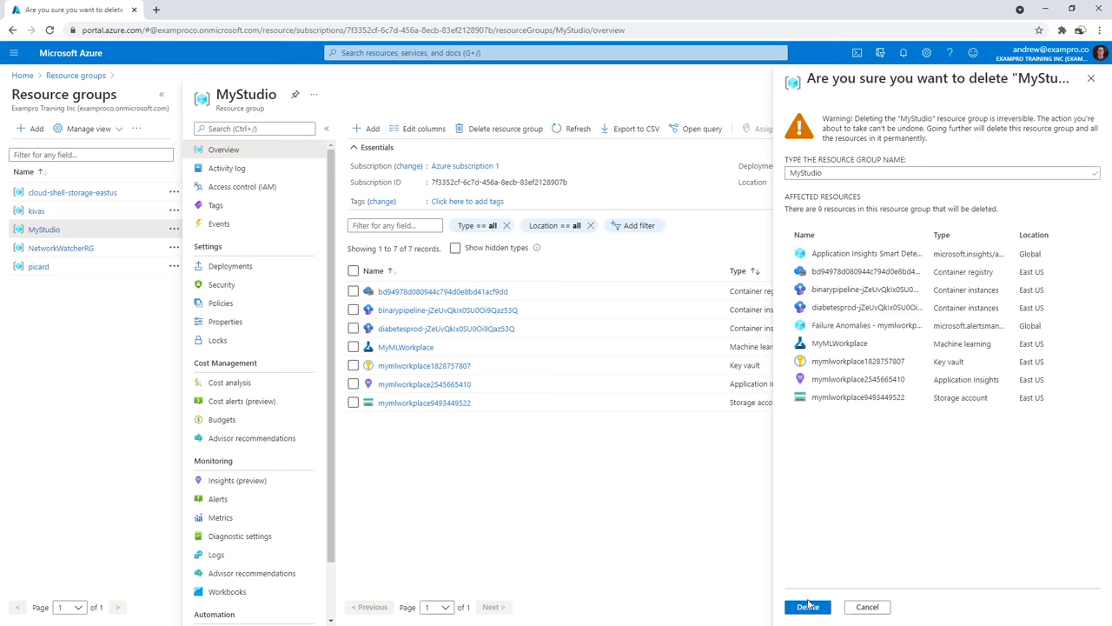
click(808, 606)
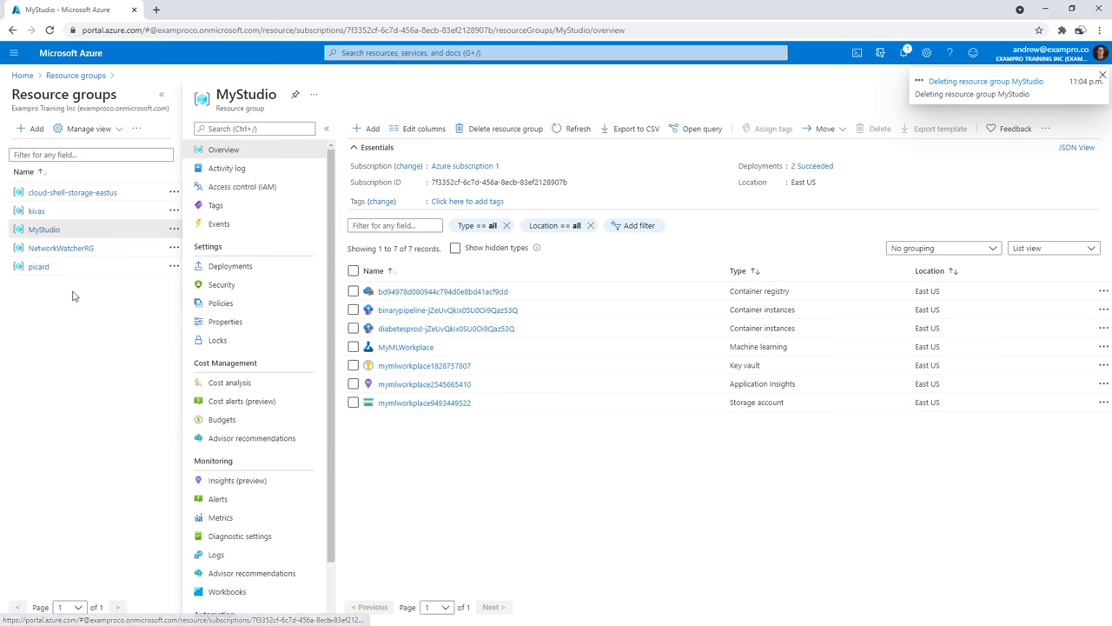
Examine the list of all resources and the notifications to check on the resource group deletion
click(14, 53)
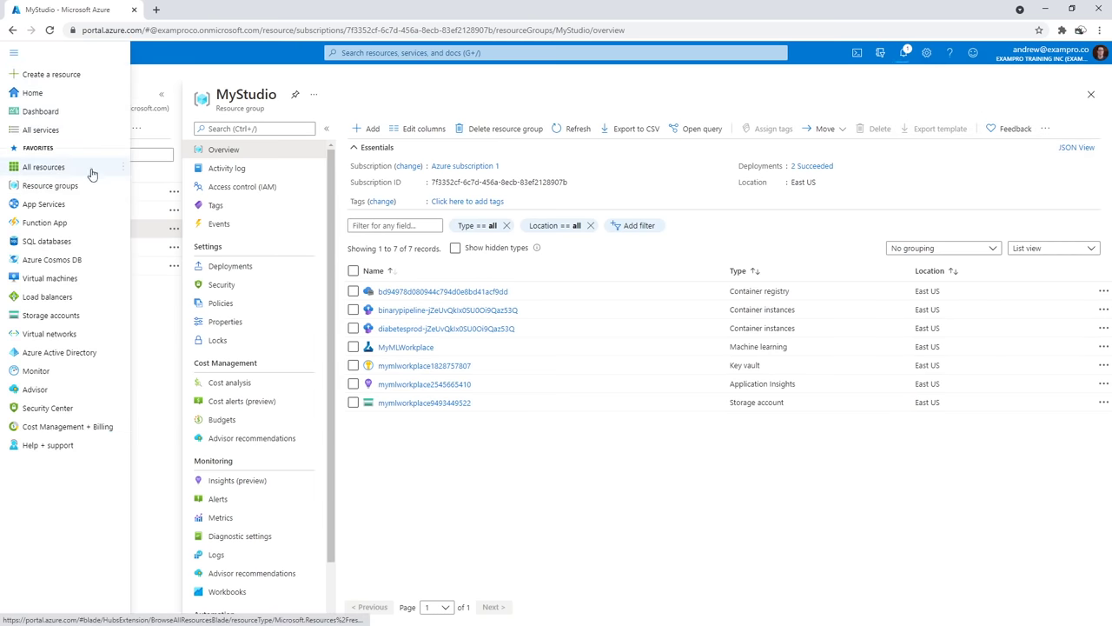
click(59, 167)
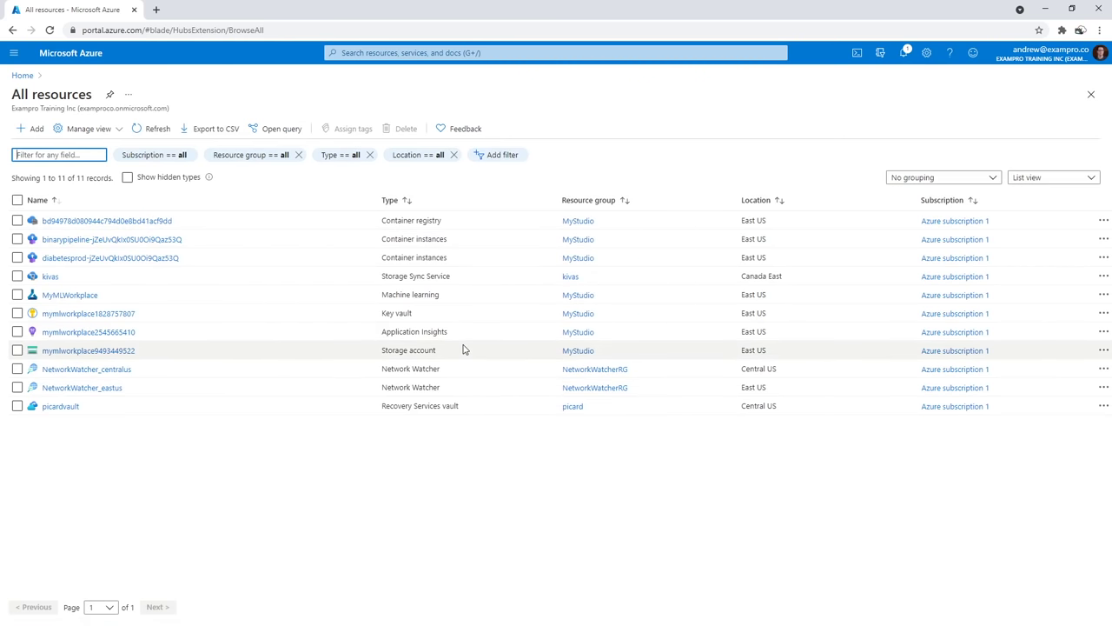
click(390, 487)
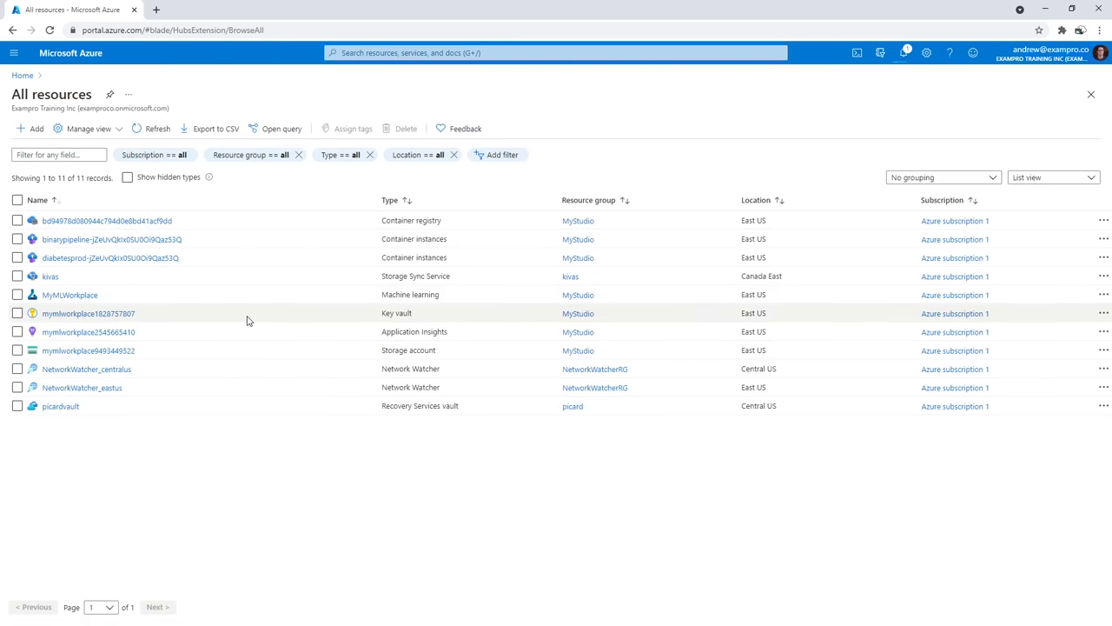
click(904, 54)
click(539, 226)
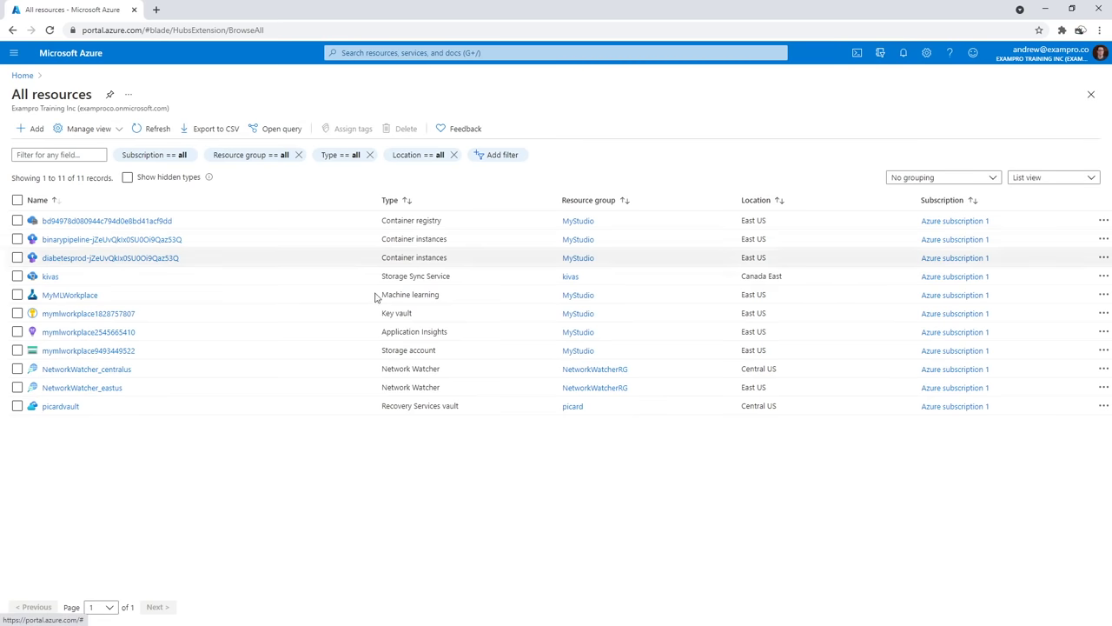